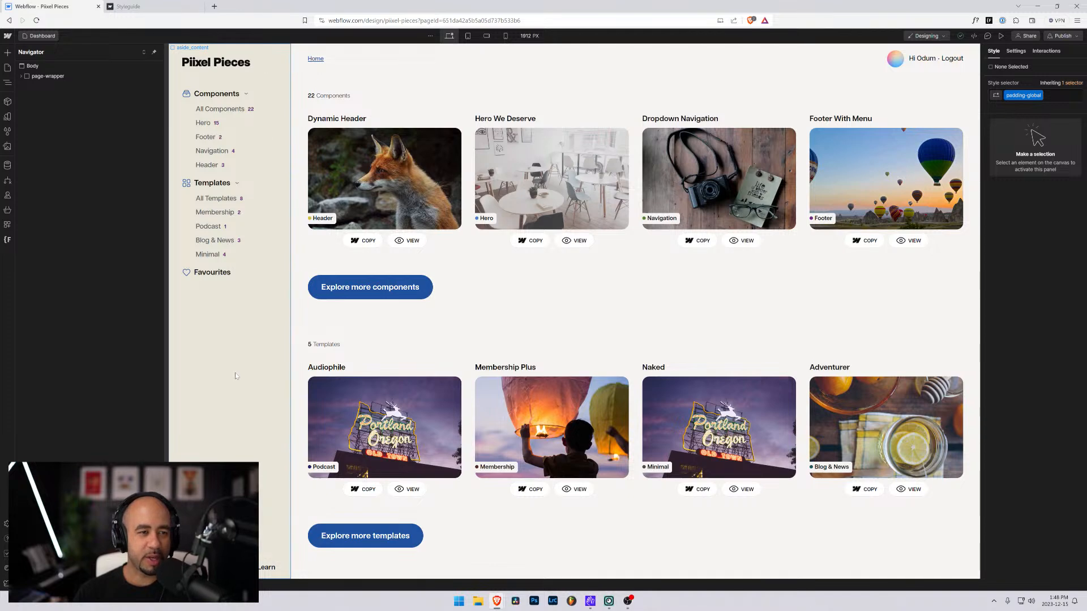
Preview the dashboard, visit the All Components page, and return to Home through the breadcrumb.
click(376, 63)
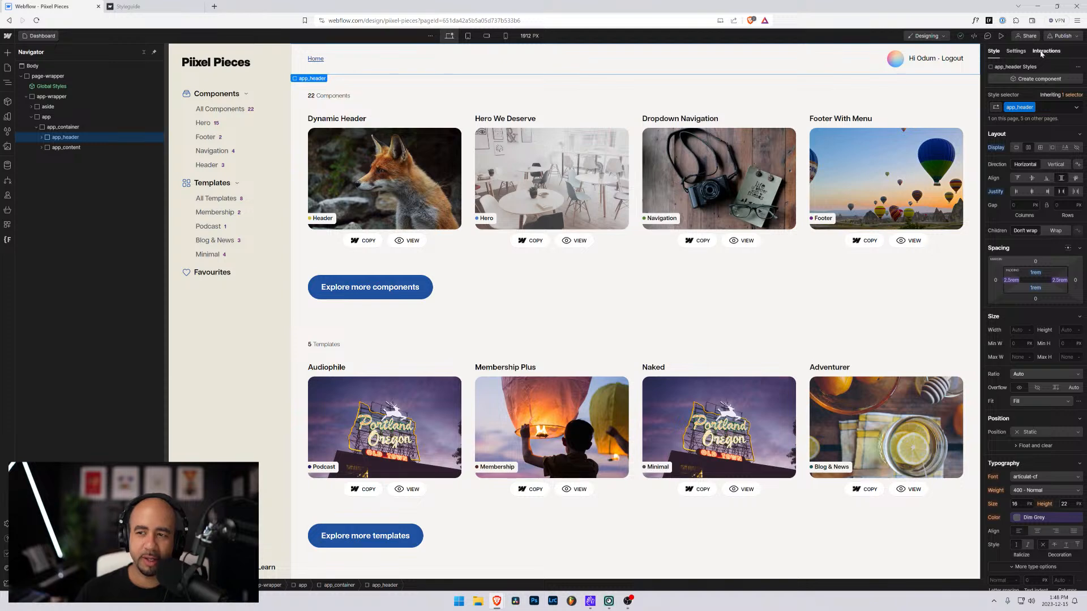
key(ctrl+shift+p)
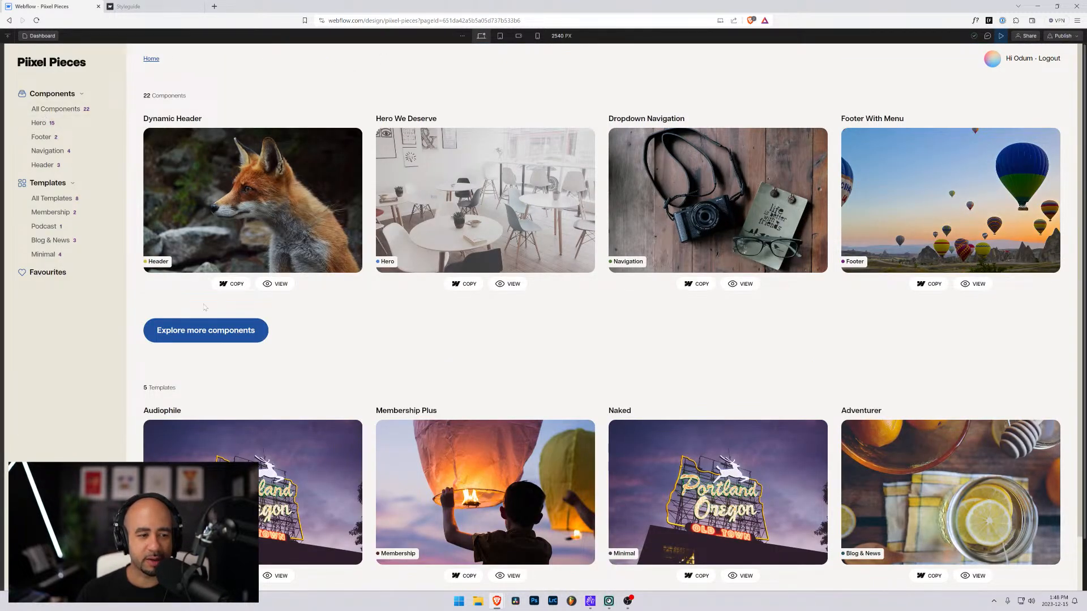
click(50, 110)
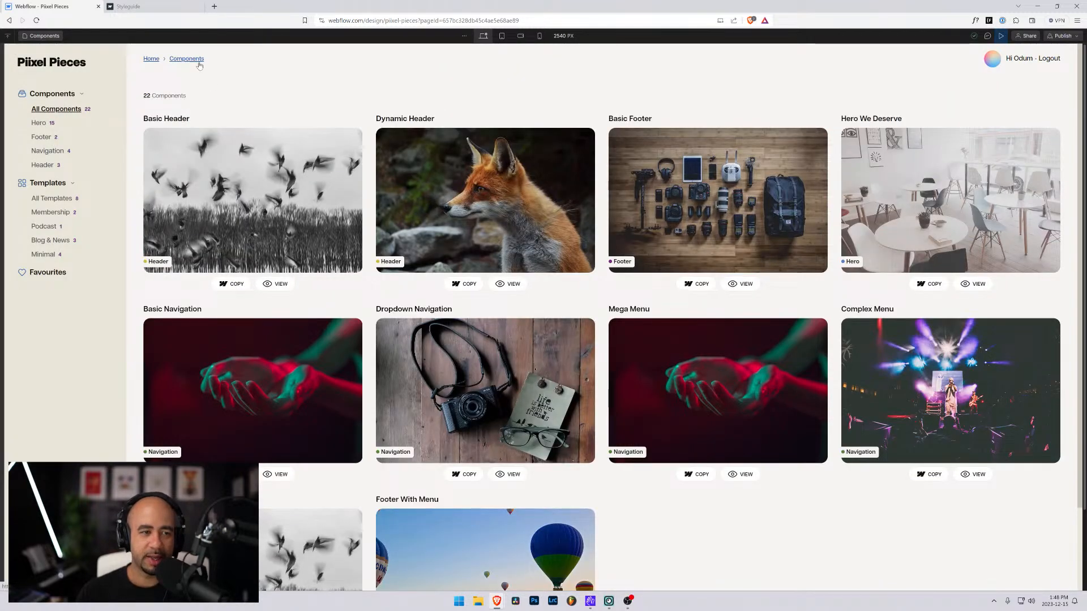
click(151, 59)
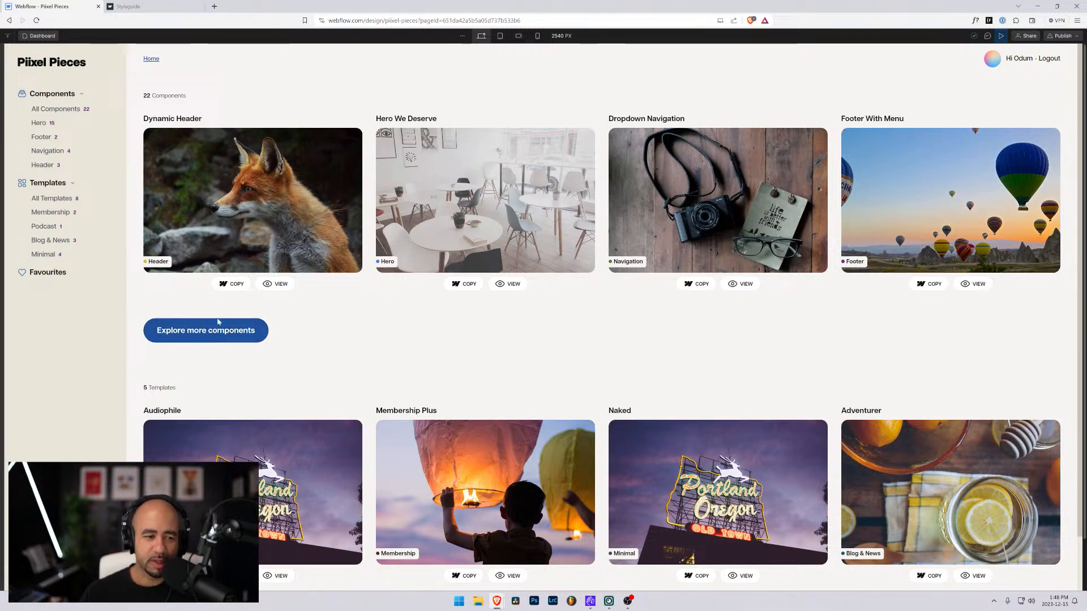
Review the dashboard's component and template sections, highlighting the item count above each one.
scroll(218, 326, down, 1)
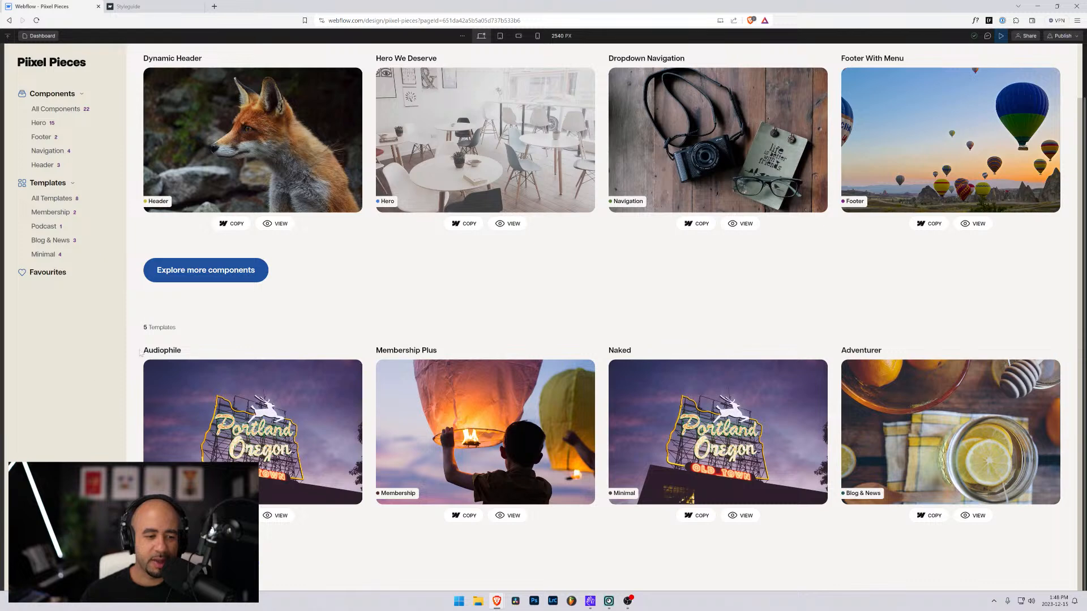
scroll(600, 367, up, 1)
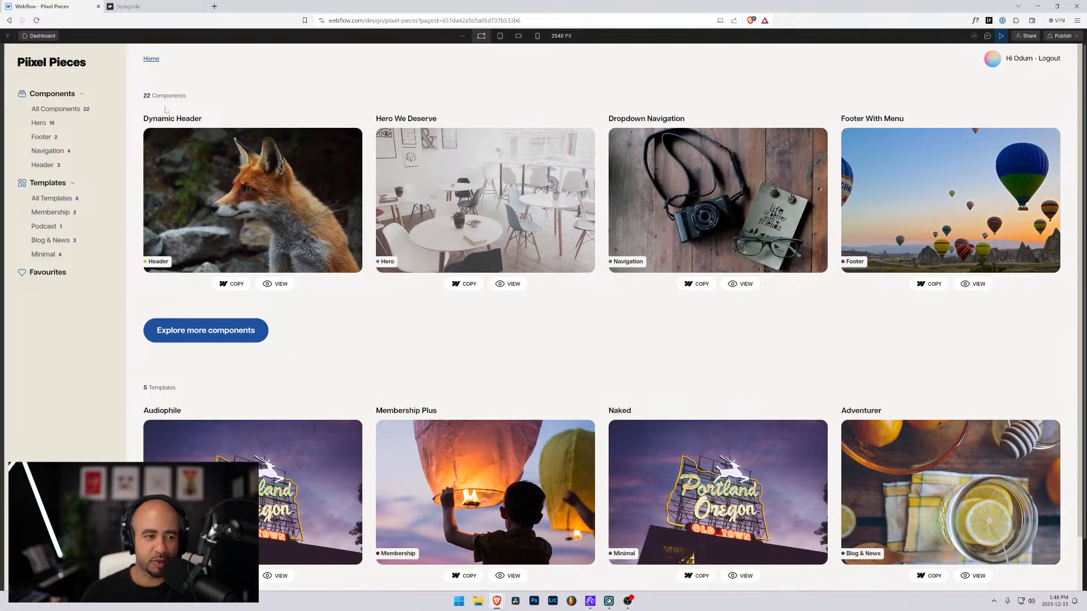
drag(142, 96, 152, 100)
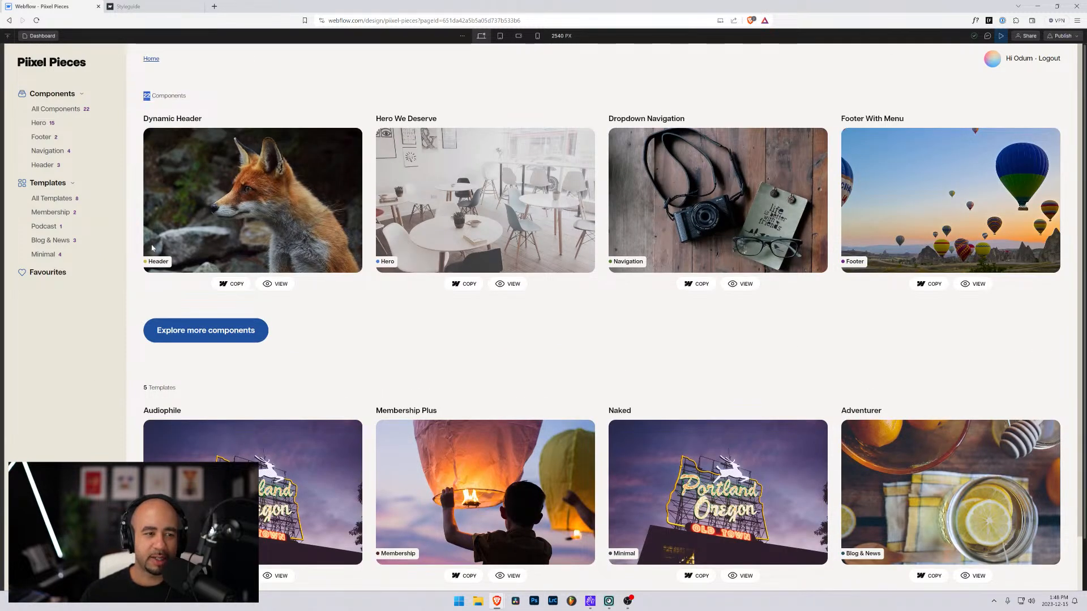
drag(156, 389, 141, 389)
click(145, 391)
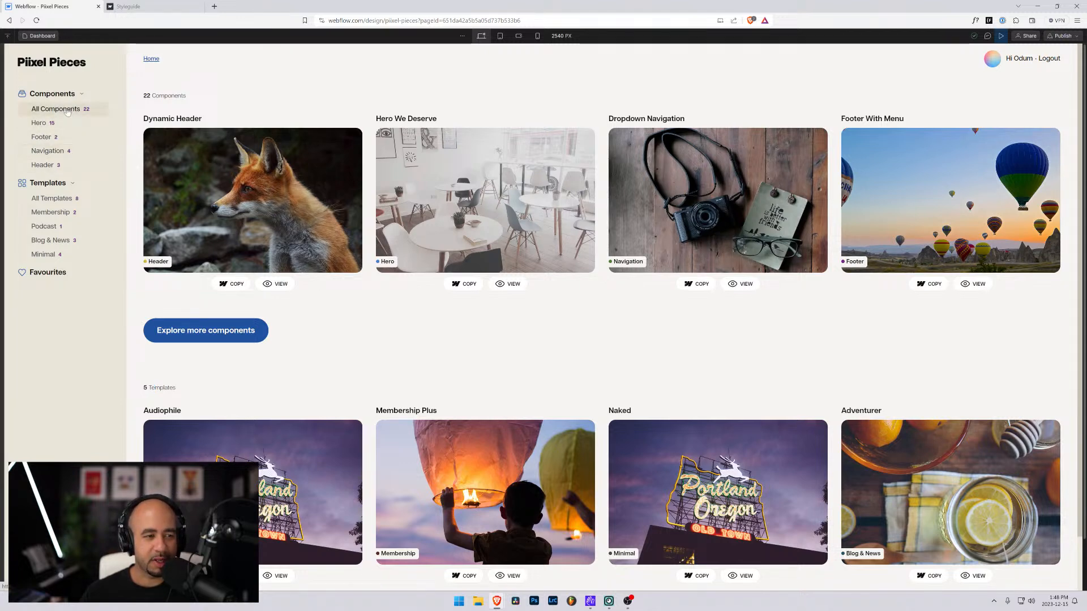
Browse the Hero component category and the full All Components page.
click(41, 122)
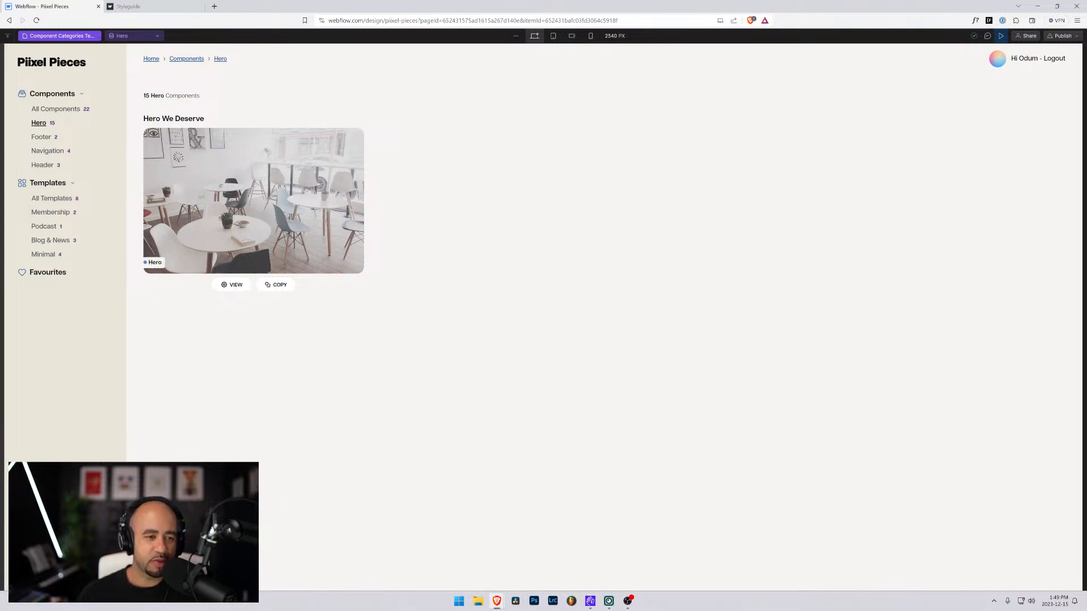
click(60, 110)
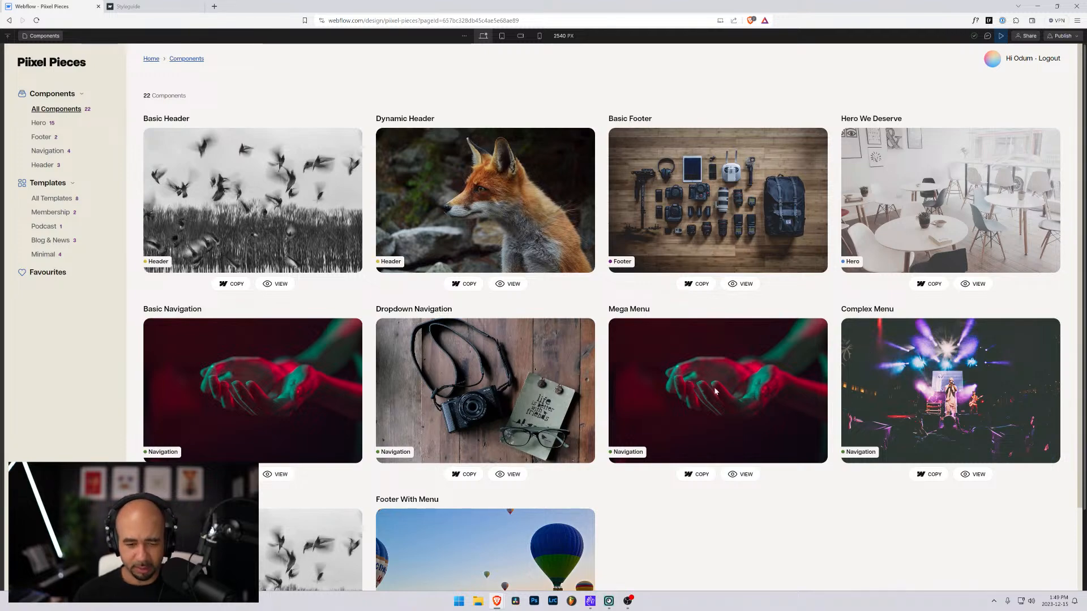
scroll(623, 393, down, 2)
scroll(501, 395, up, 2)
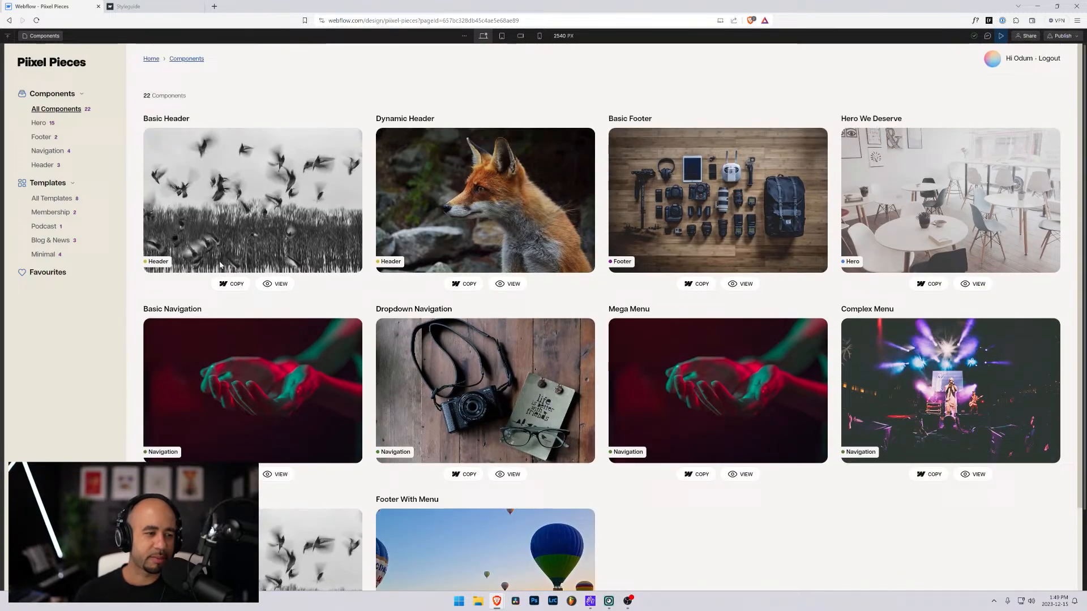
Browse the All Templates page and the Membership template category in the preview.
click(51, 198)
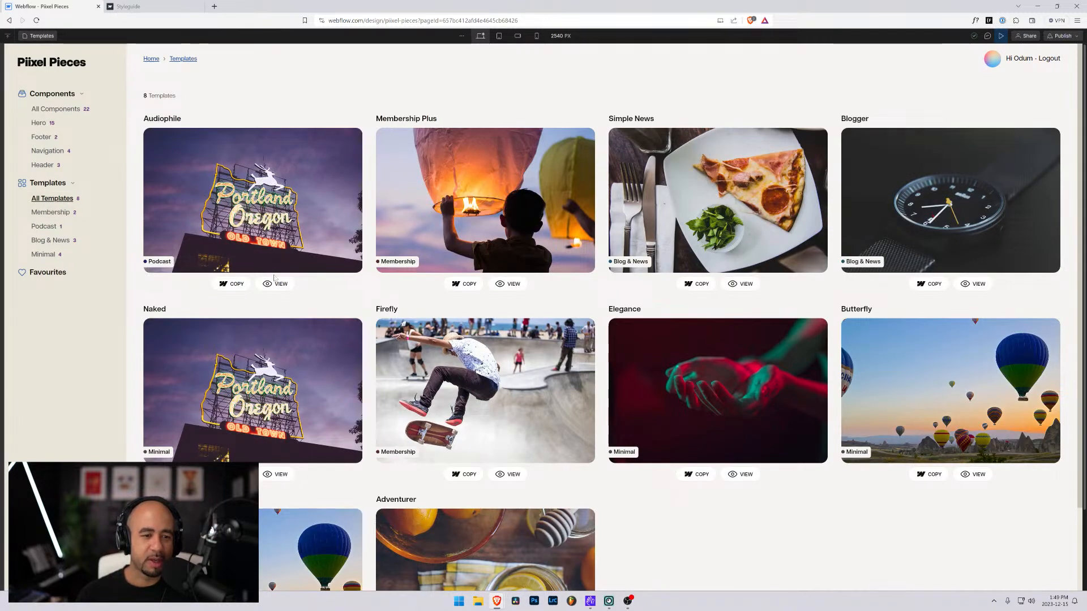
click(51, 213)
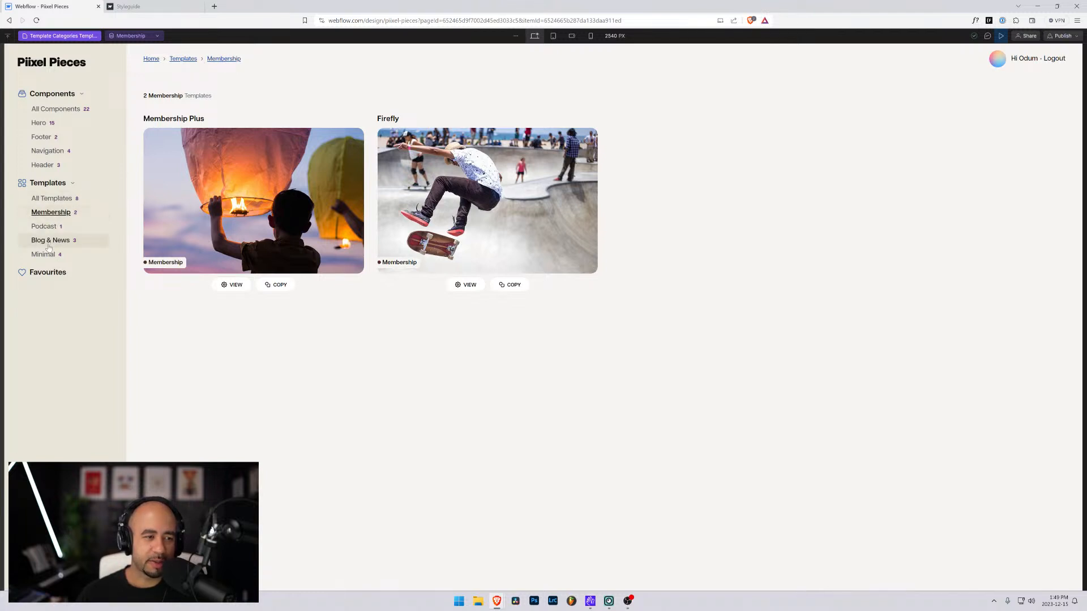
click(50, 204)
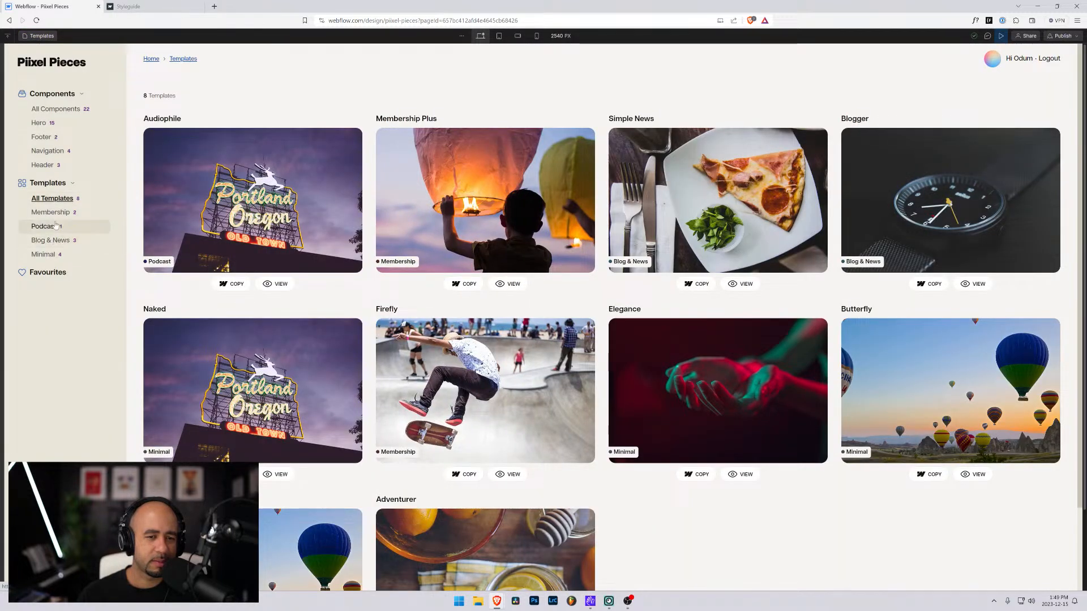
scroll(342, 252, down, 3)
scroll(342, 253, up, 3)
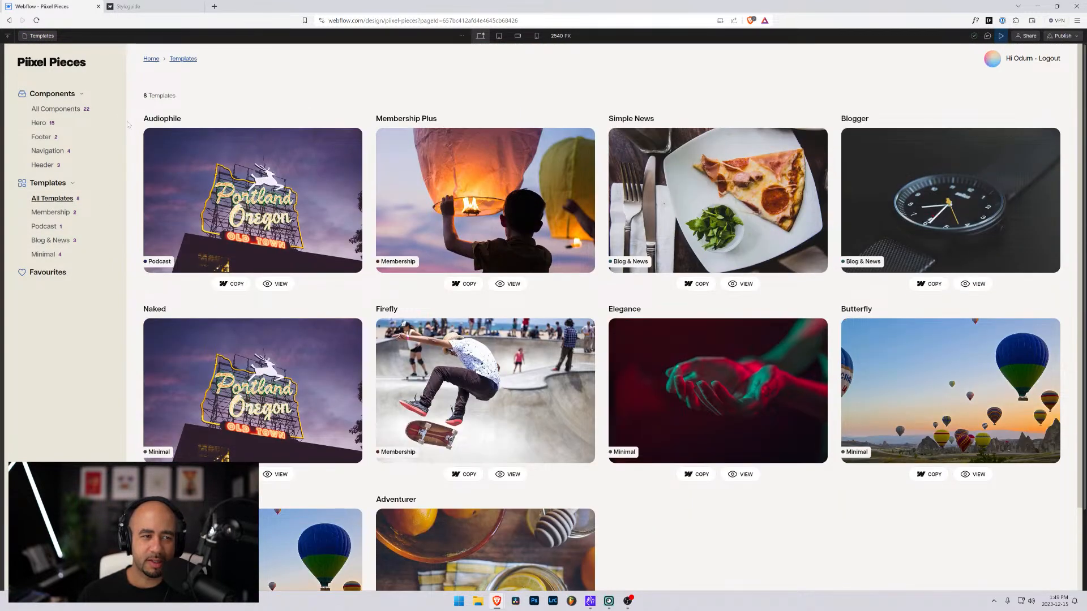
scroll(600, 318, down, 2)
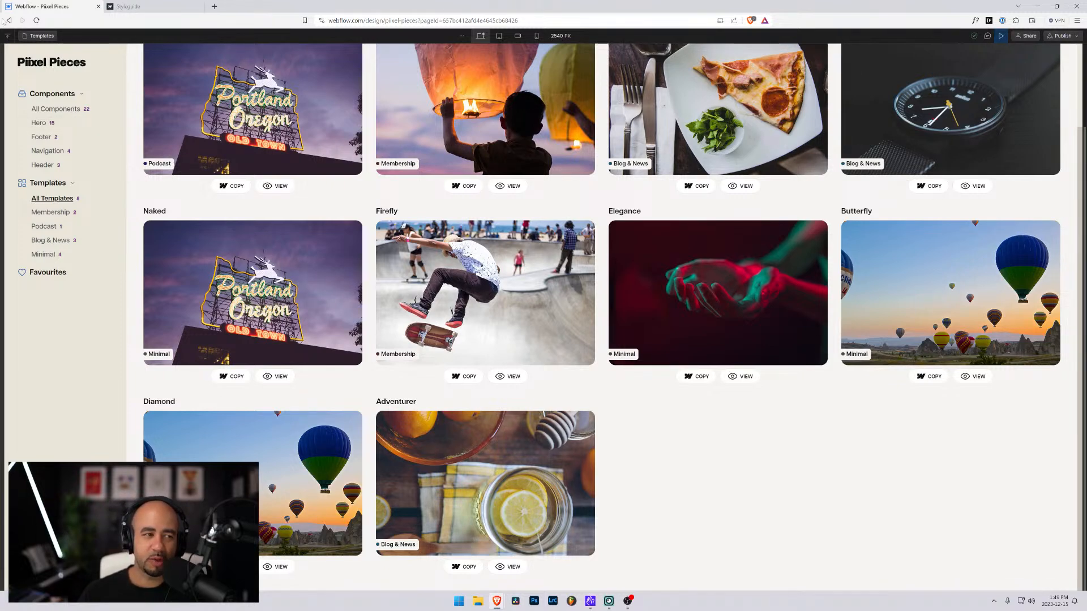
Leave the preview and expand page-wrapper, app-wrapper and app in the Templates page's element tree.
click(1001, 35)
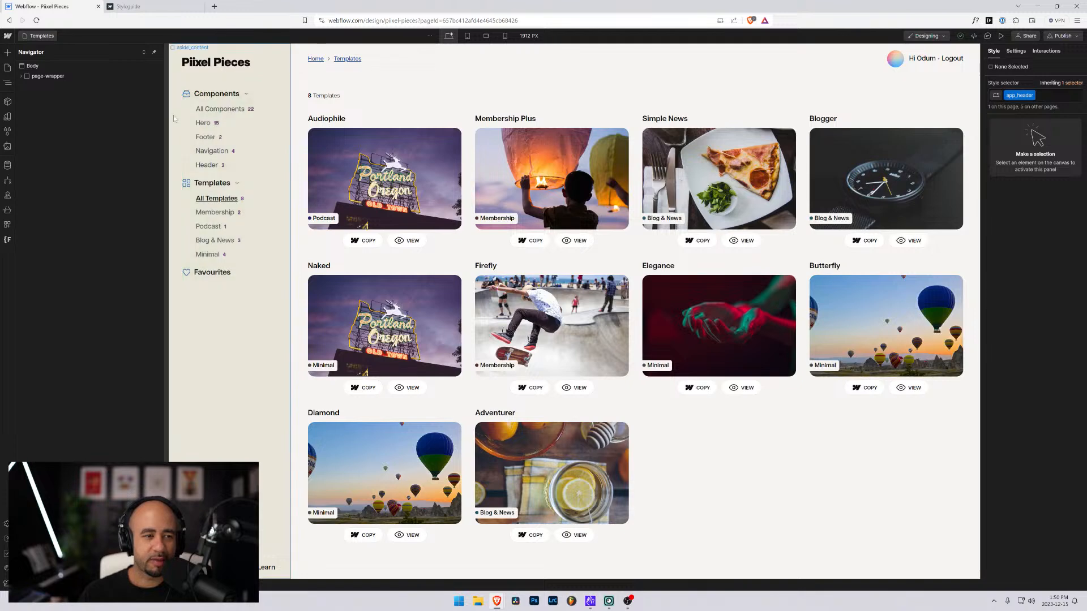
click(21, 75)
click(25, 97)
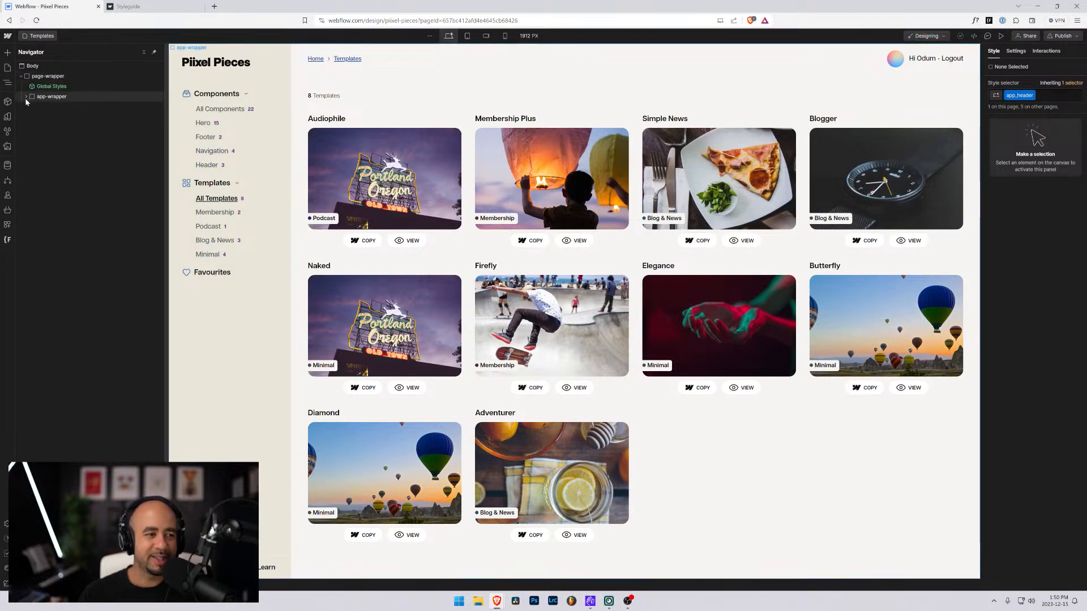
click(46, 107)
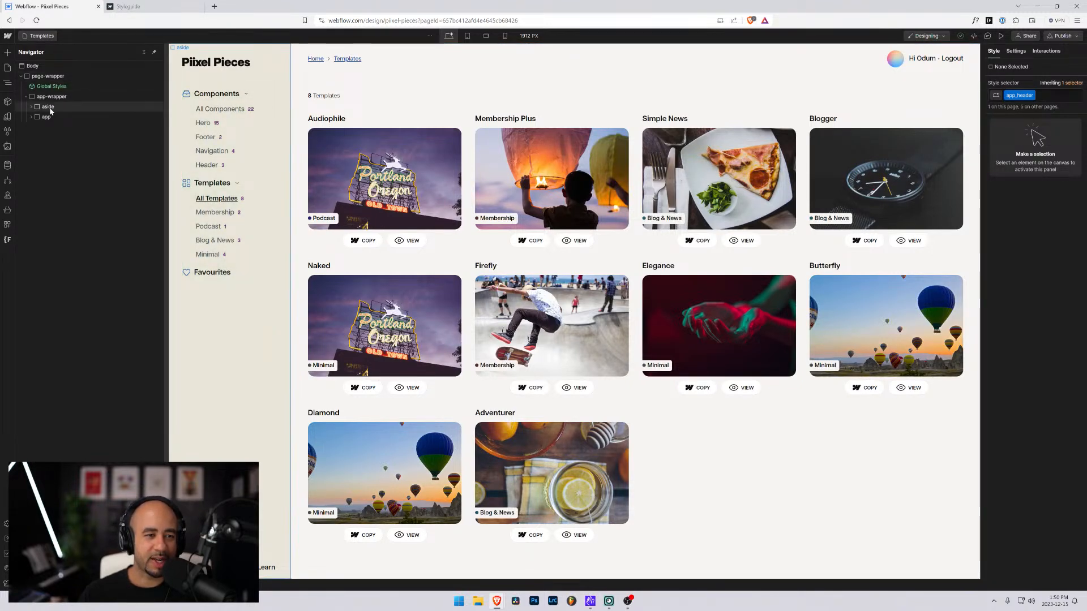
click(45, 117)
click(31, 117)
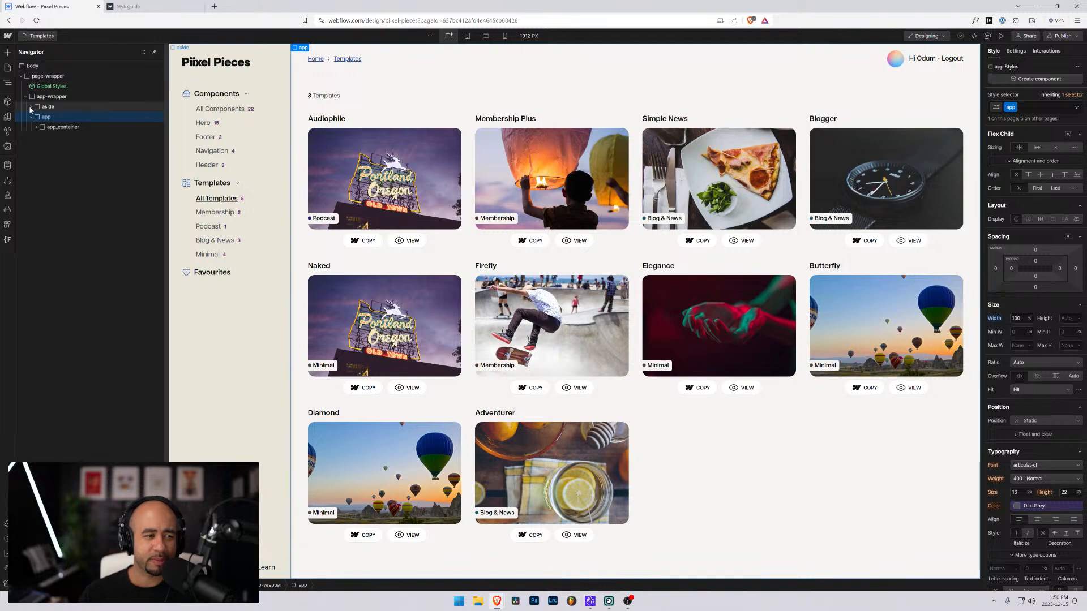
Expand aside and aside_content in the element tree and select the CODE: Scrollbar embed.
click(32, 106)
click(37, 117)
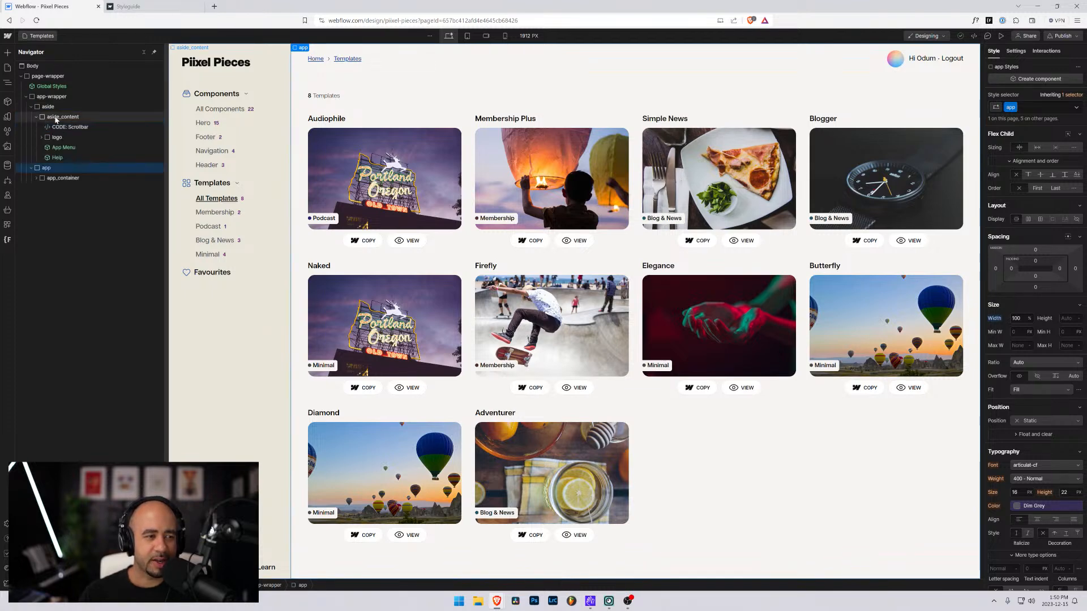
click(59, 127)
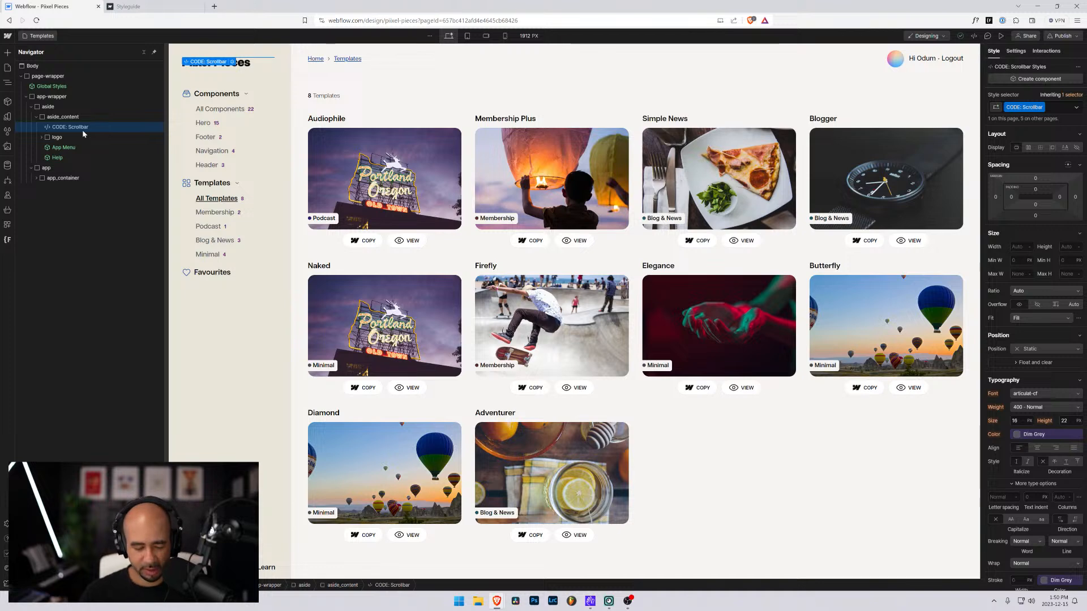
Enlarge the browser zoom and narrow the Navigator, keeping the CODE: Scrollbar embed selected.
key(ctrl+plus)
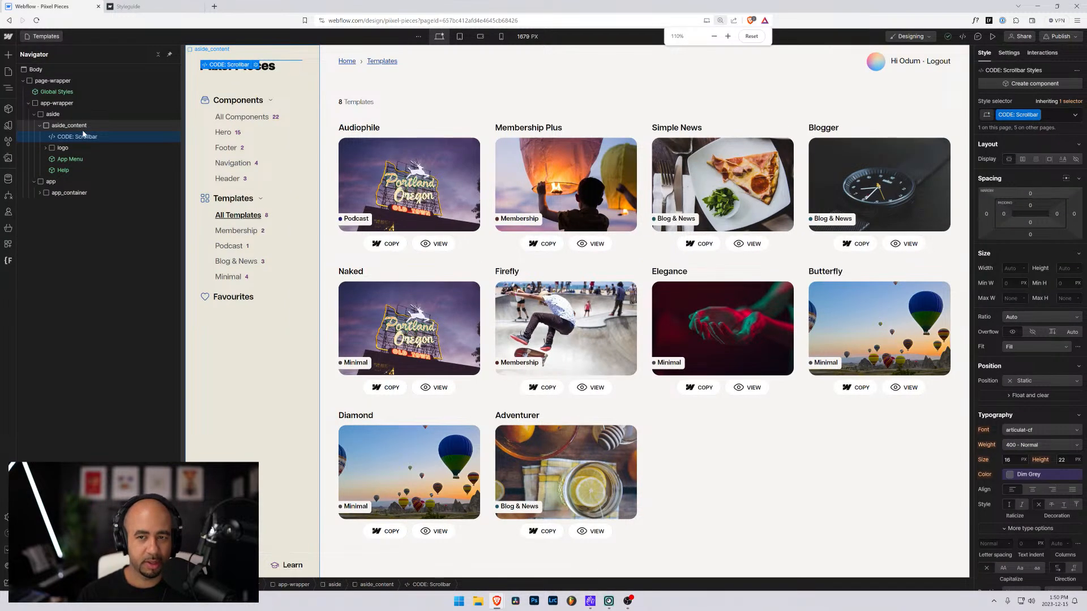
key(ctrl+plus)
key(ctrl+plus)
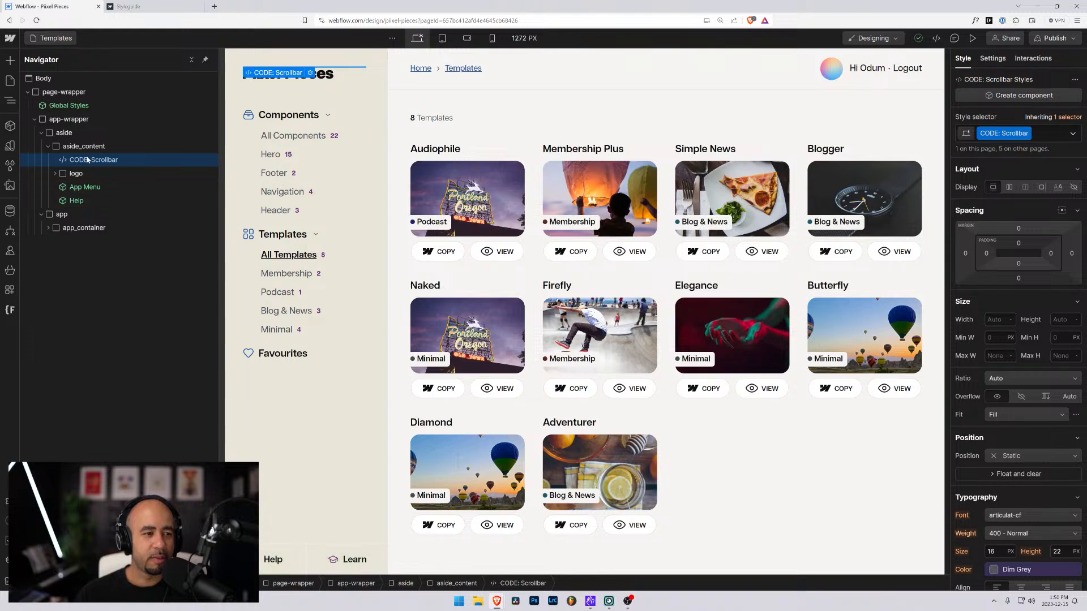
drag(225, 180, 185, 178)
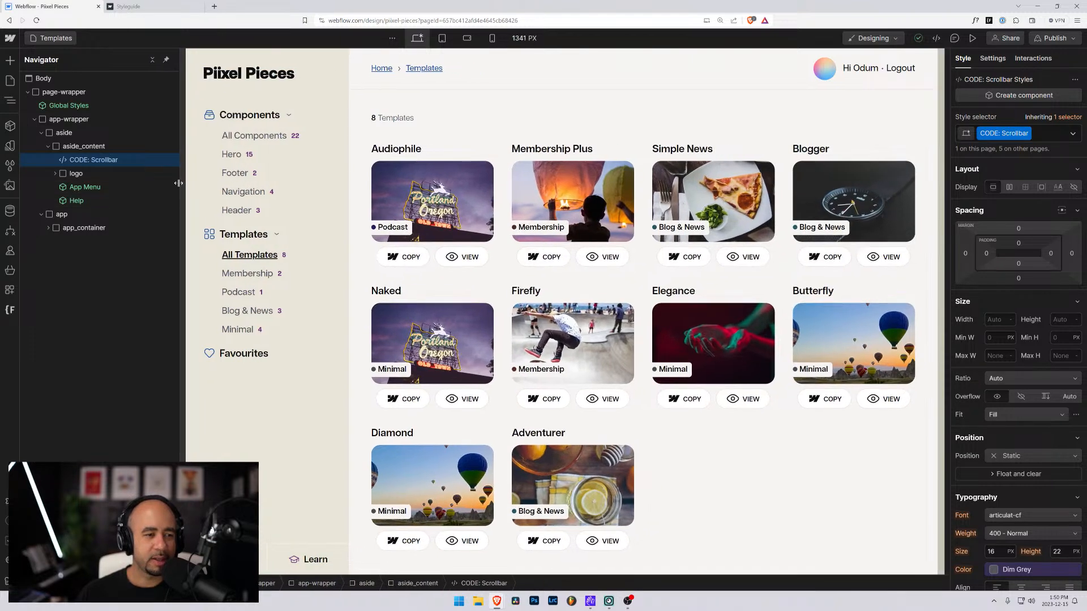
click(89, 146)
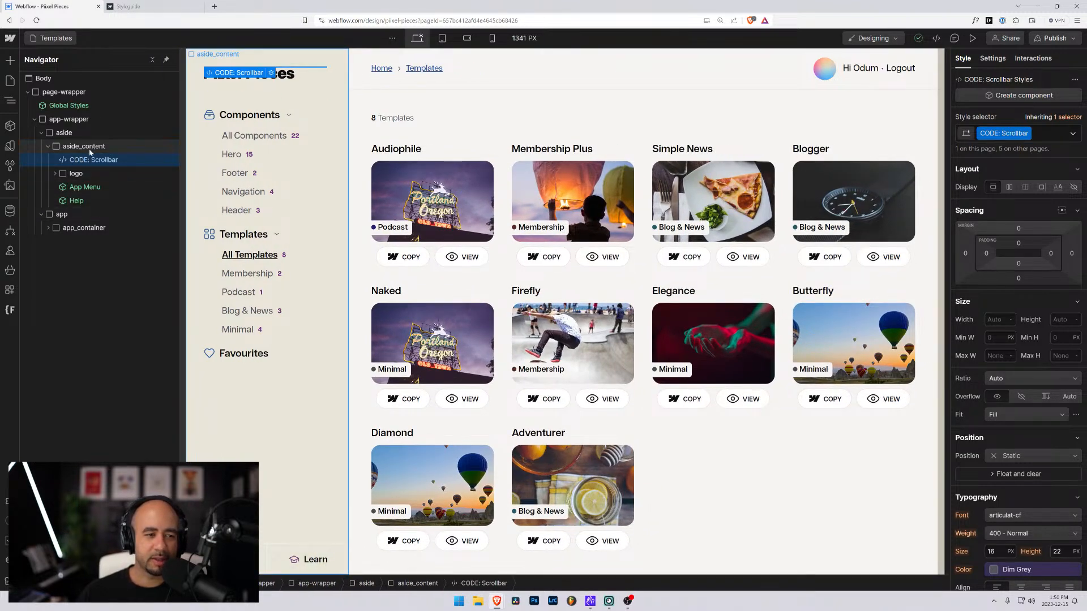
click(89, 160)
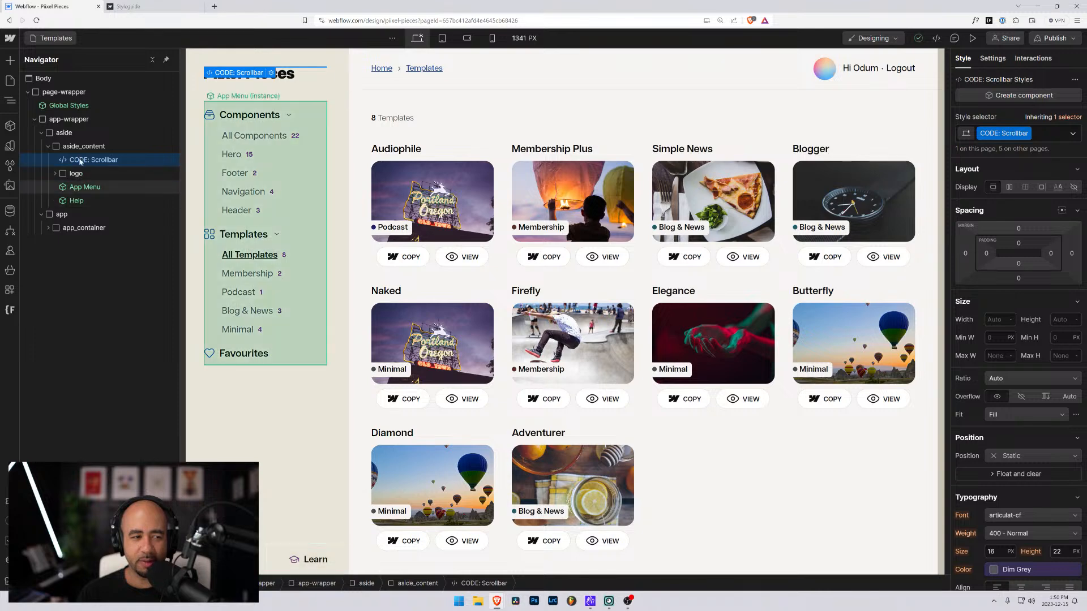
Open the App Menu component for editing and select its Aside Dropdown Code embed.
click(85, 187)
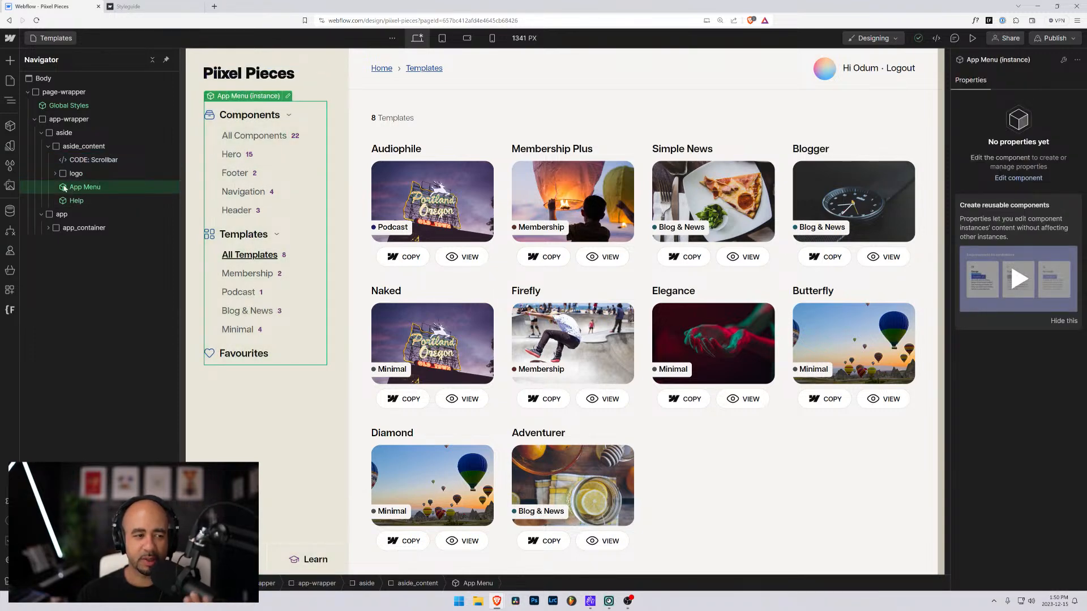
click(288, 96)
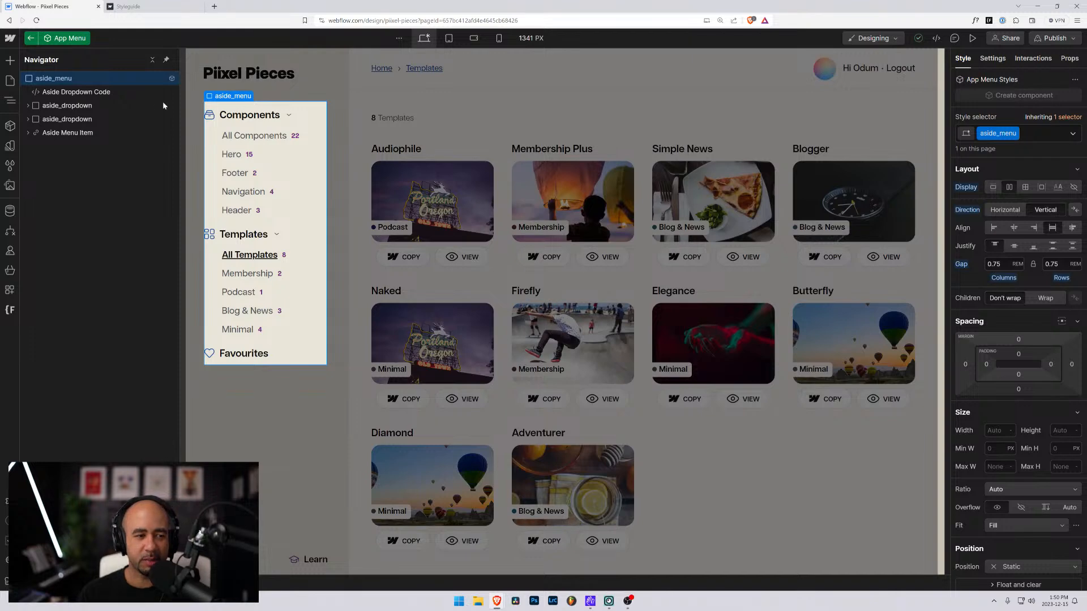
click(74, 92)
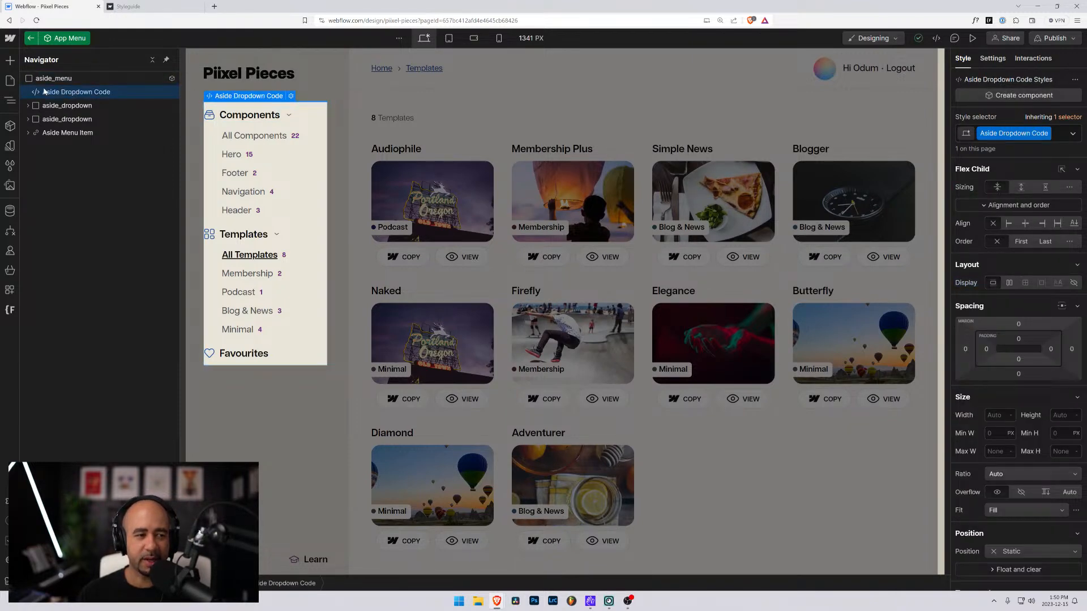
Rename the selected embed's class to "CODE: Aside Dropdown".
click(1047, 135)
click(1010, 145)
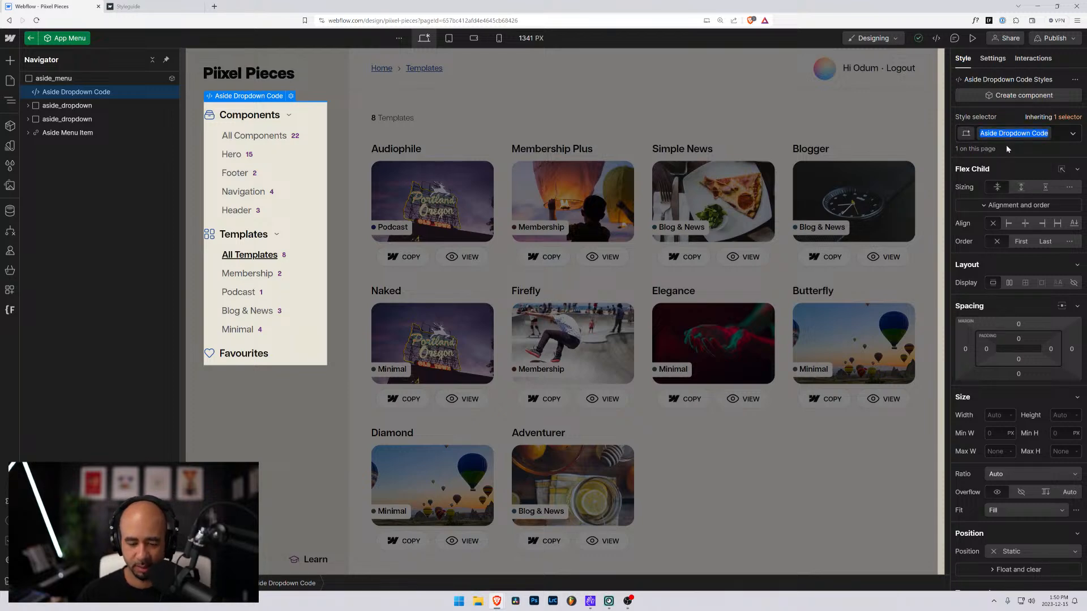
text(CODE:)
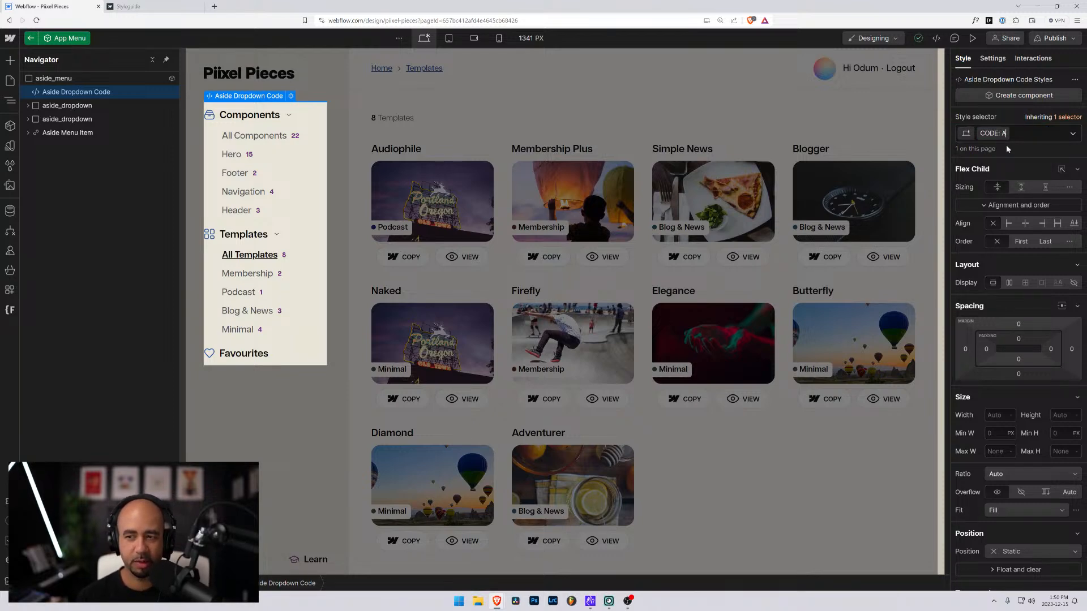
text( Asside)
key(BackSpace)
key(BackSpace)
key(BackSpace)
key(BackSpace)
text(ide Dr)
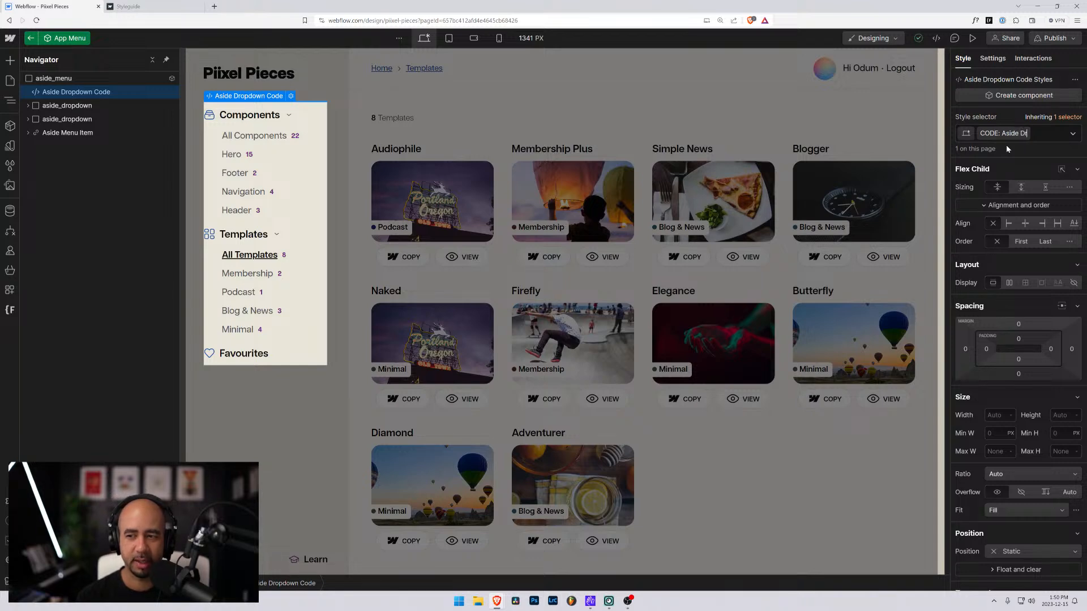
text(opdown)
key(Return)
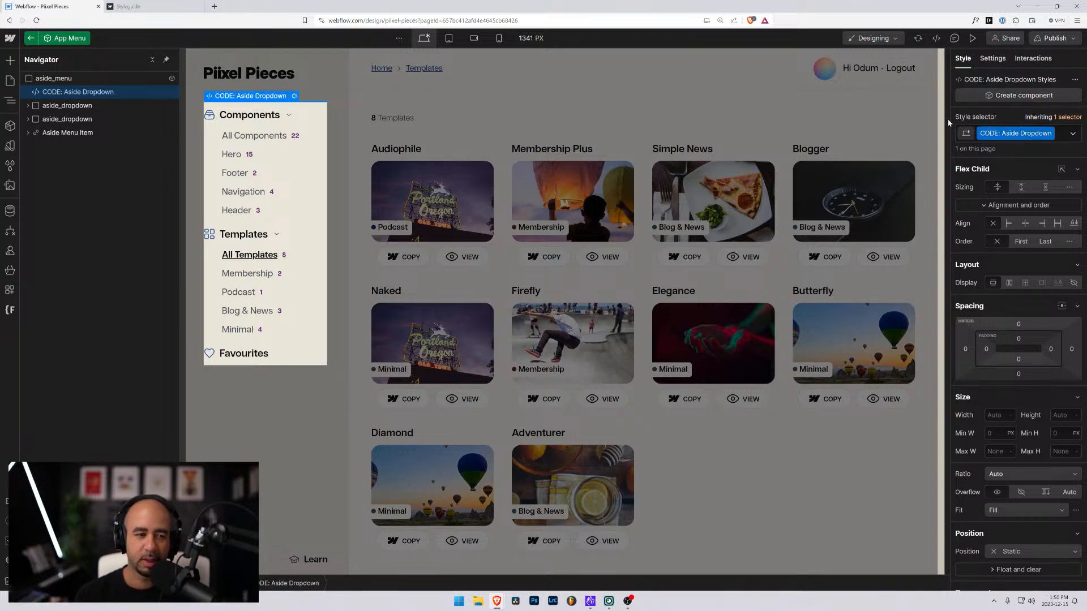
View the custom code of the CODE: Aside Dropdown embed, save and close it, and return from the App Menu component to the Templates page.
click(294, 97)
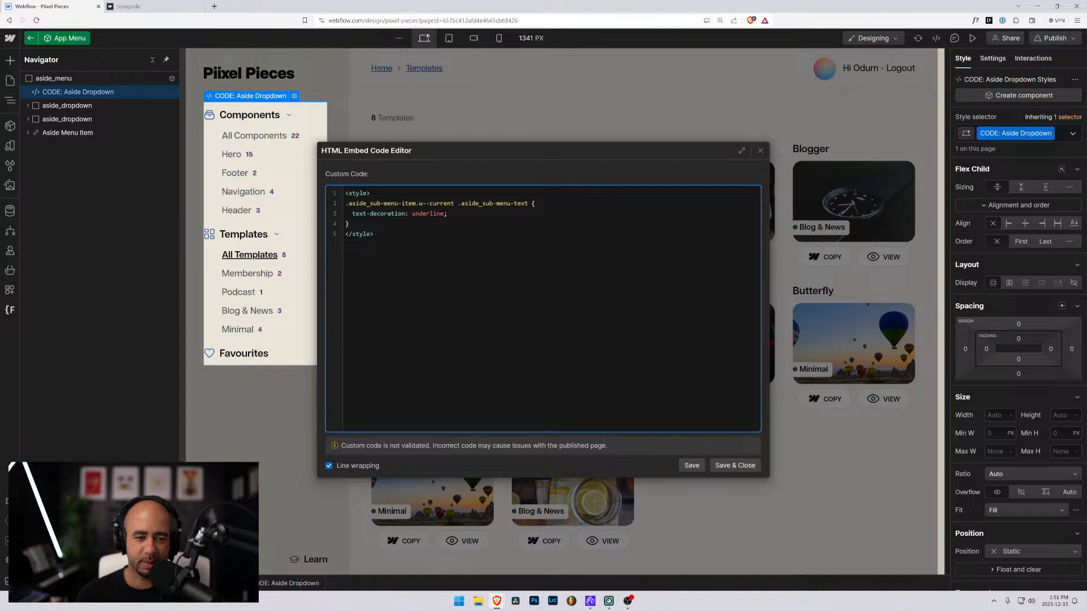
click(735, 466)
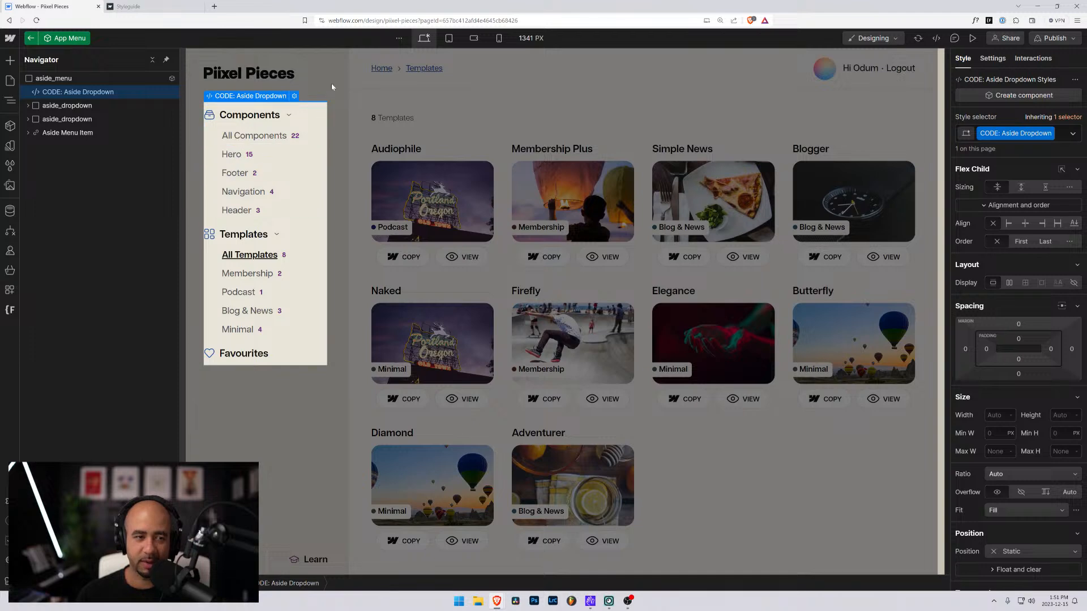
click(32, 38)
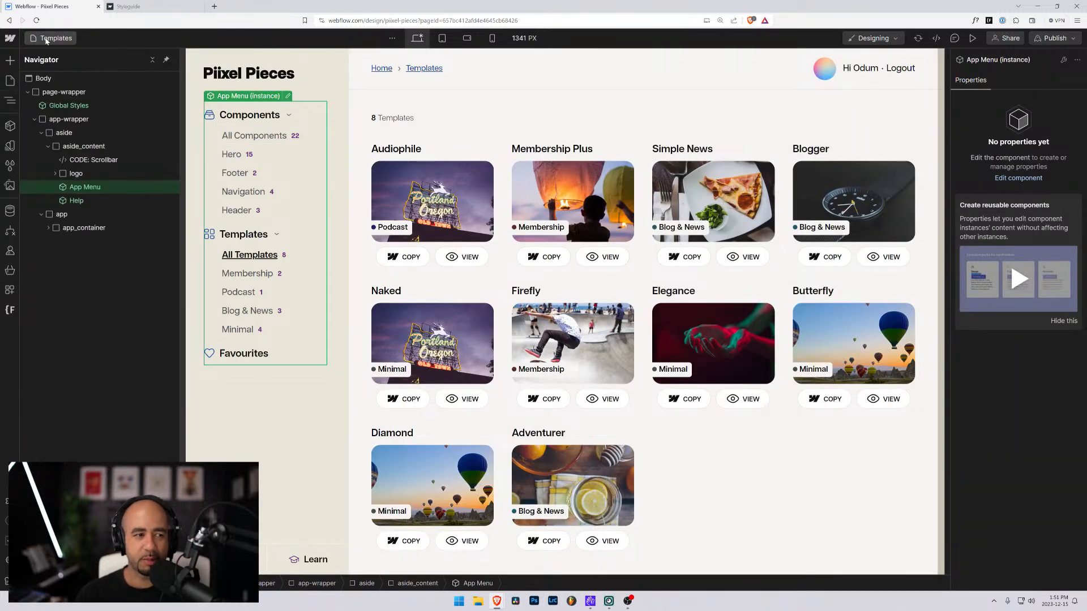
key(z)
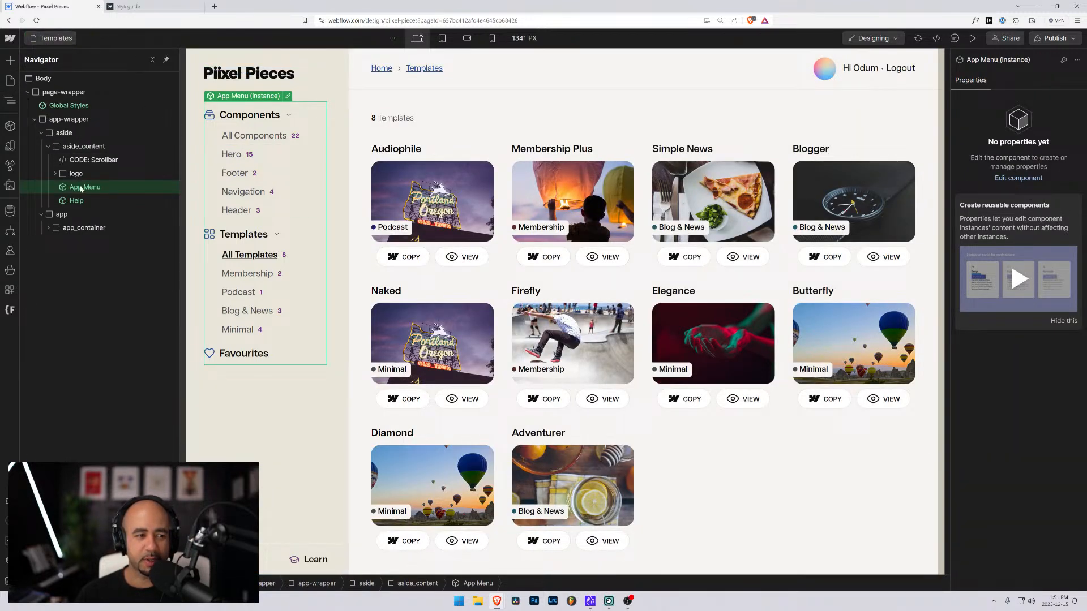
Examine the aside_content, app_container and app_content elements and expand app_content down to the children of app_product-count.
click(70, 147)
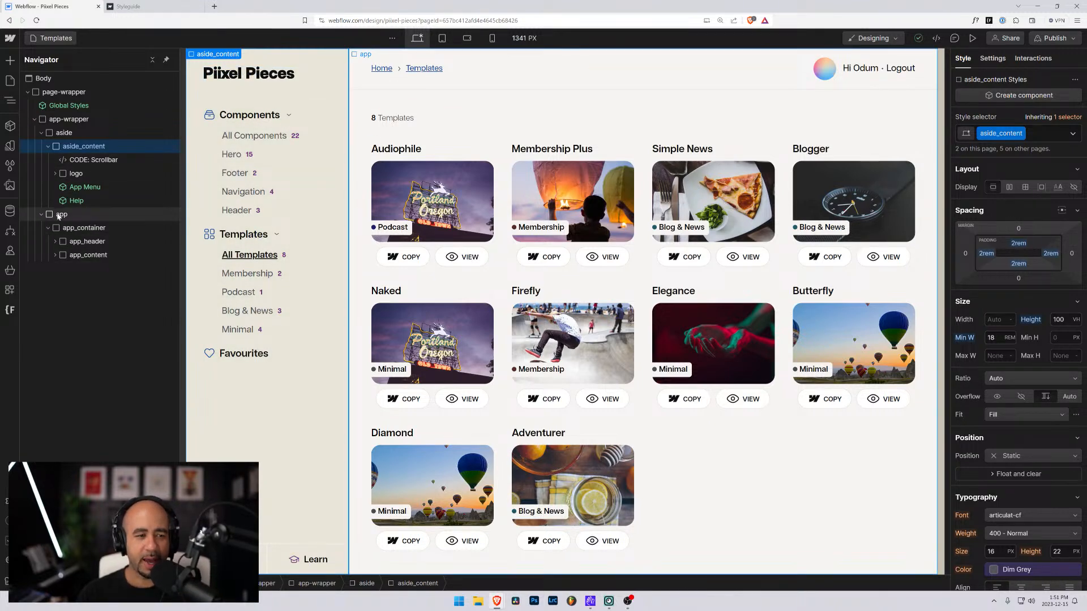
click(90, 228)
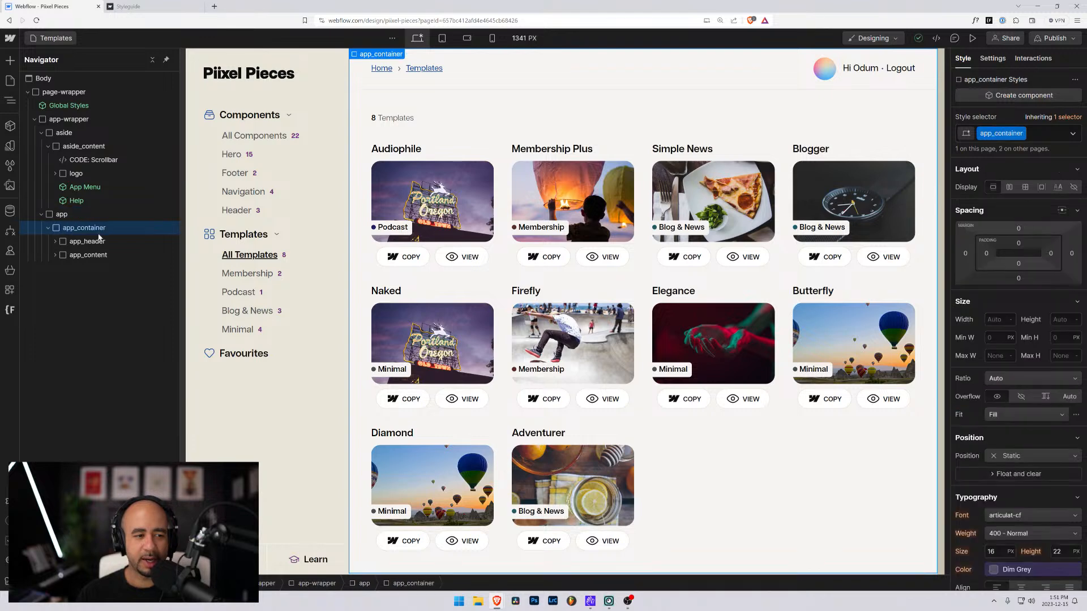
click(90, 256)
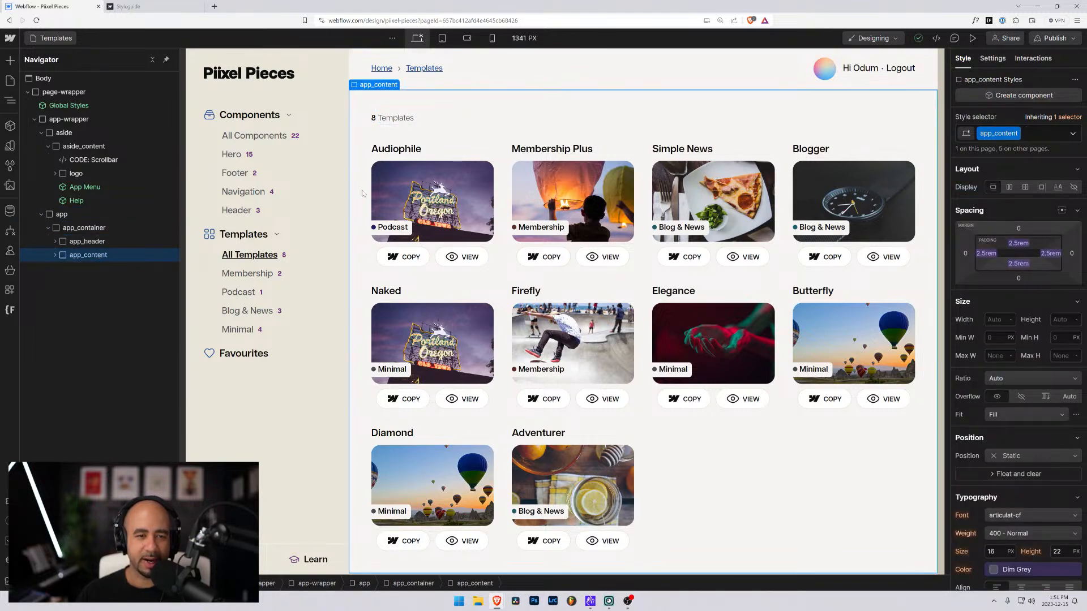
click(56, 255)
click(62, 269)
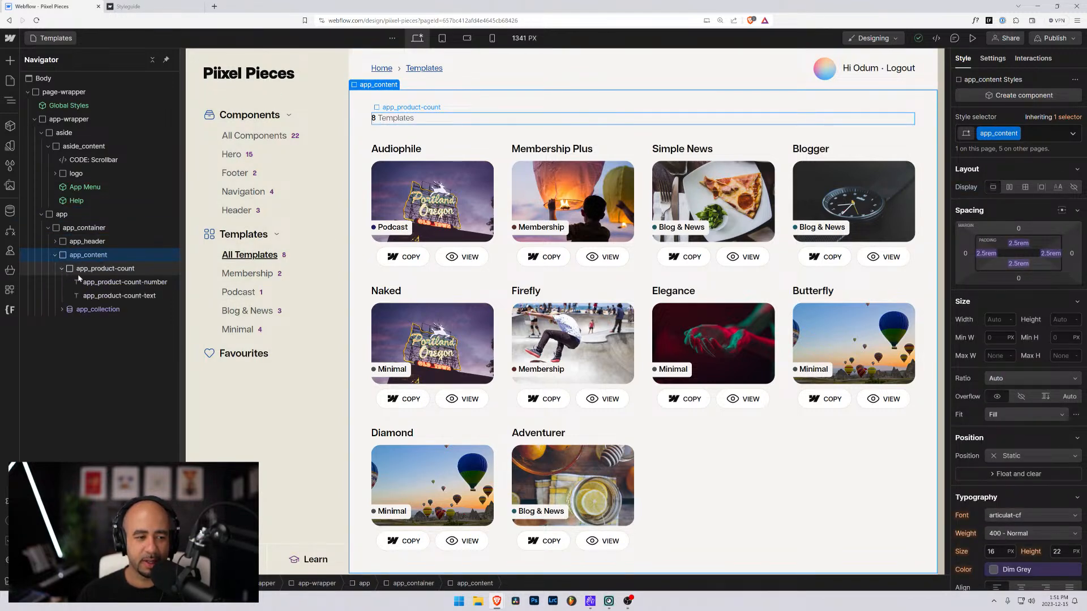
Inspect the product count's number and text elements and expand app_collection to show its items and empty state.
click(111, 271)
click(92, 280)
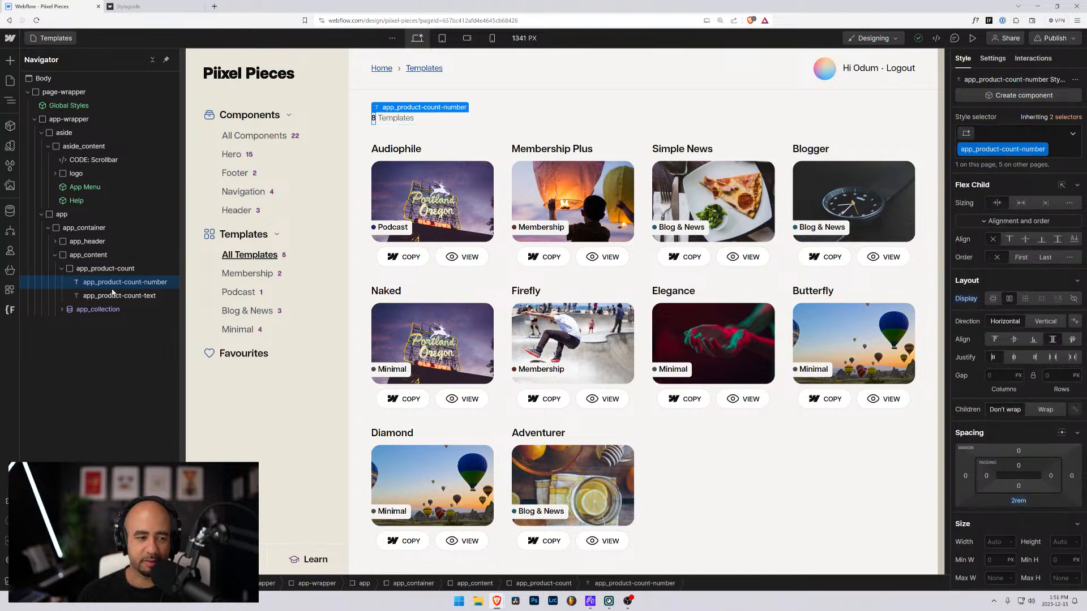
click(107, 296)
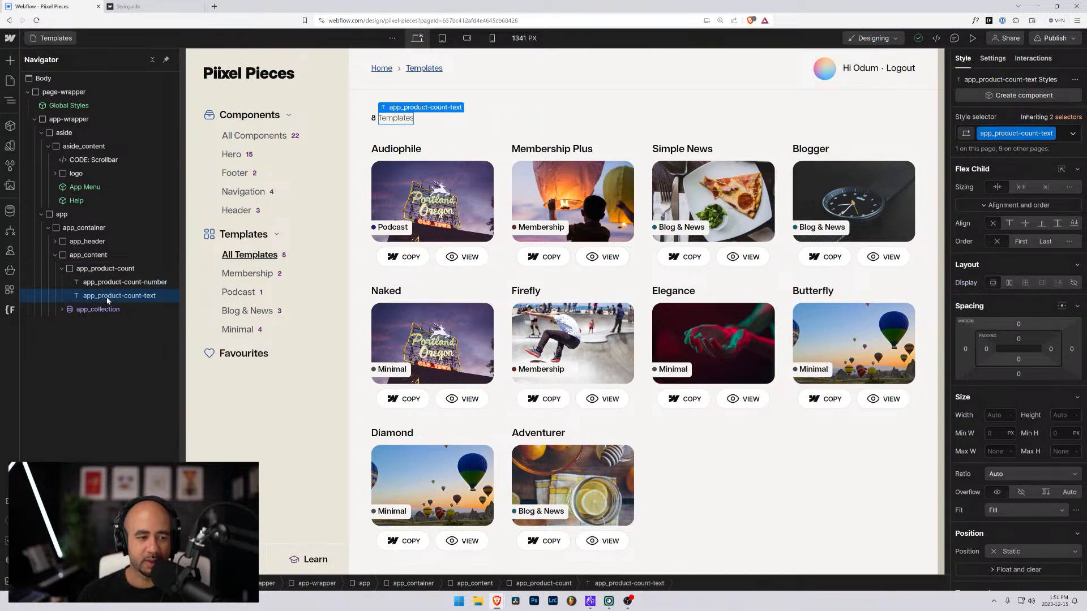
click(61, 310)
click(108, 322)
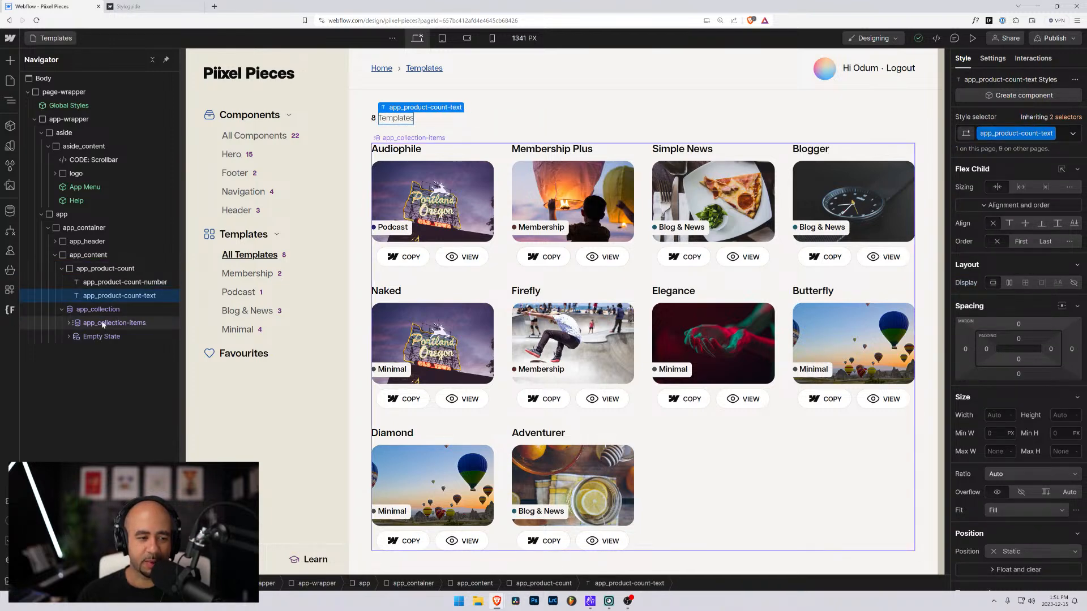
Apply the existing empty-collection class to the Empty State of app_collection on the Templates page.
click(105, 335)
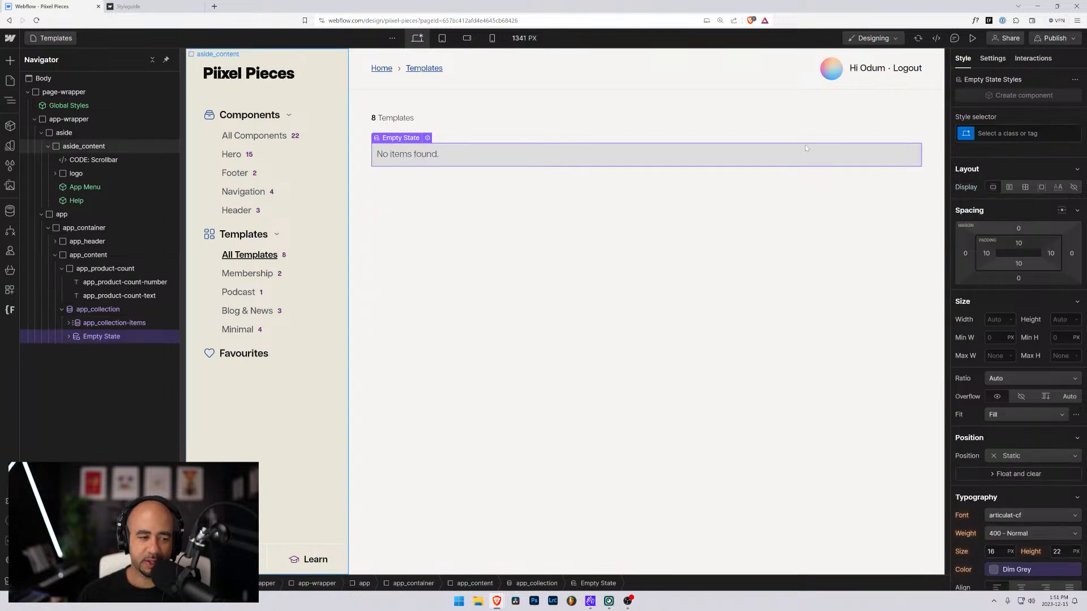
click(1014, 133)
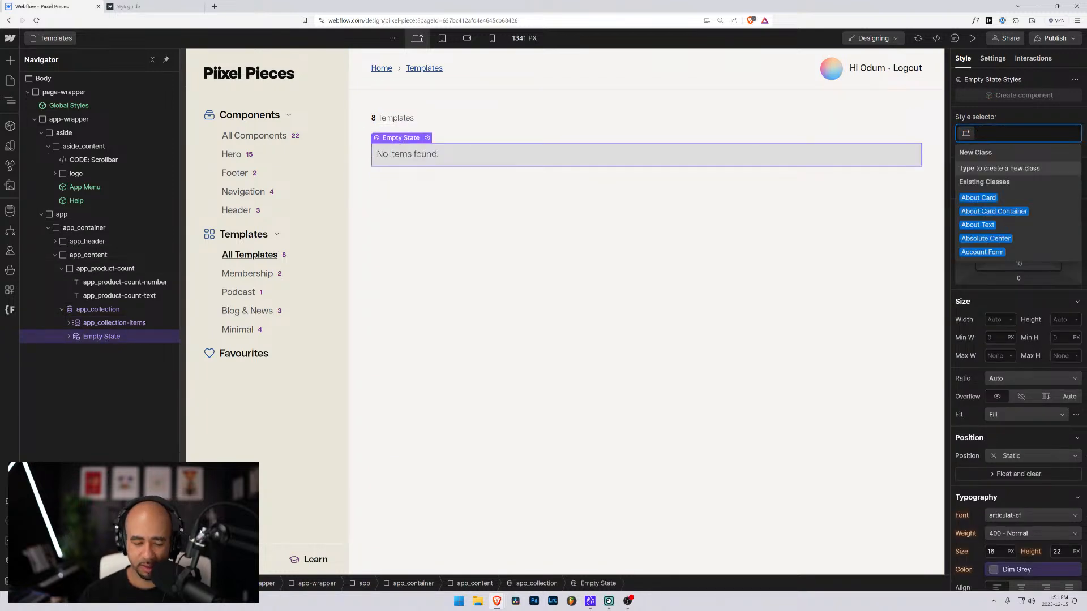
text(emp)
text(ty)
key(Down)
key(Down)
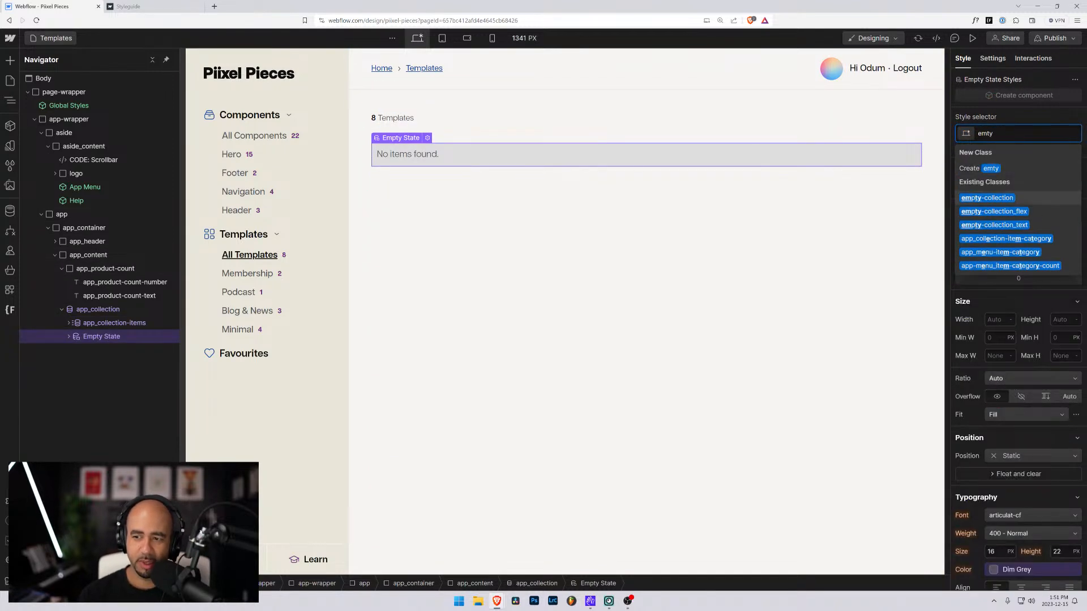
key(Up)
key(Return)
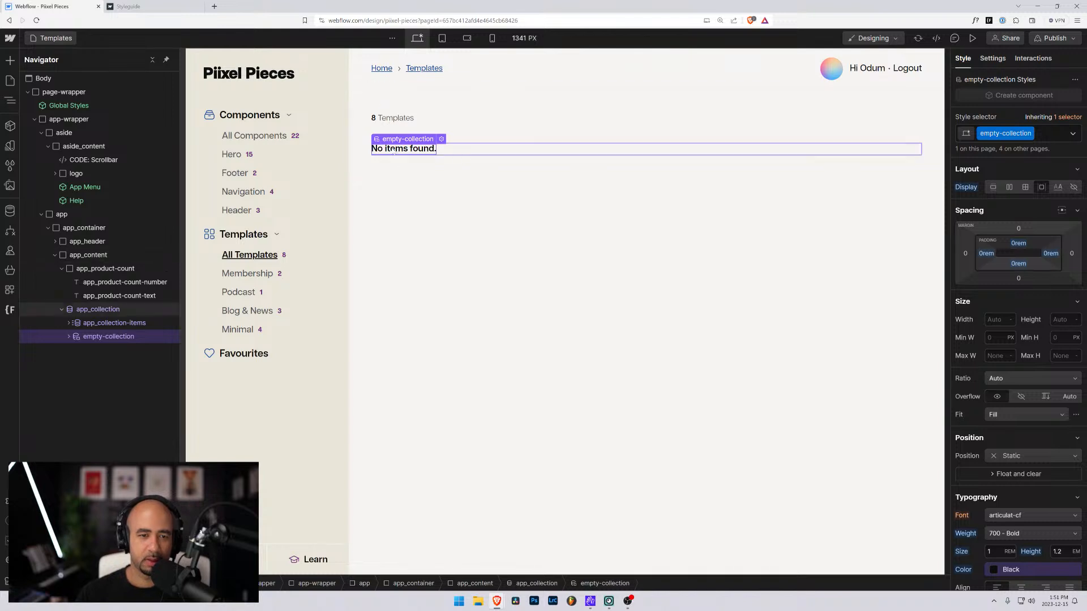
Replace the "No items found." text in the empty state with the placeholder "Tfdsfa".
double_click(409, 149)
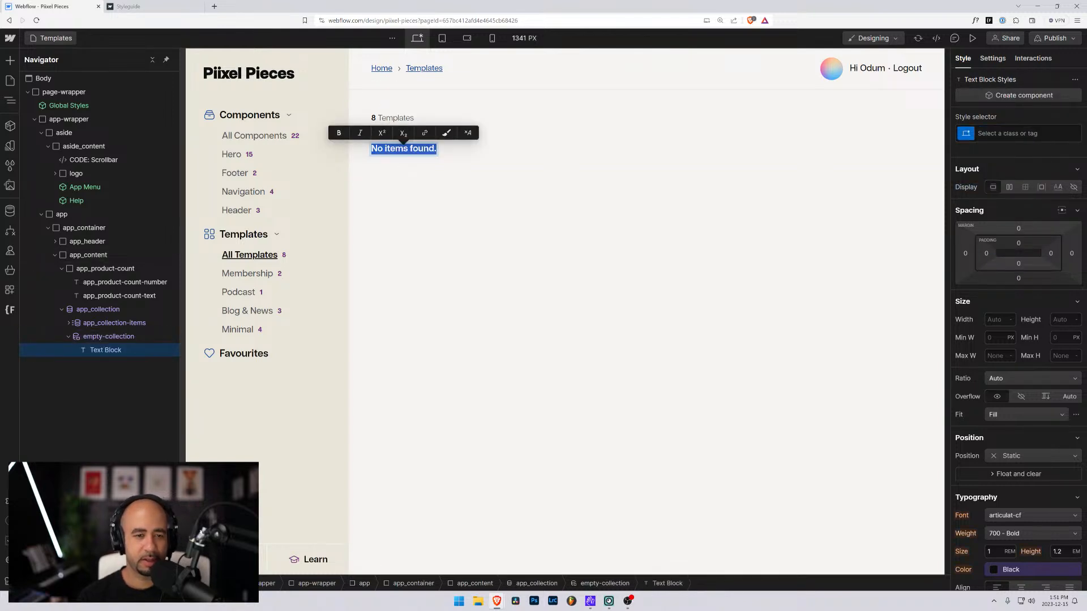
text(T)
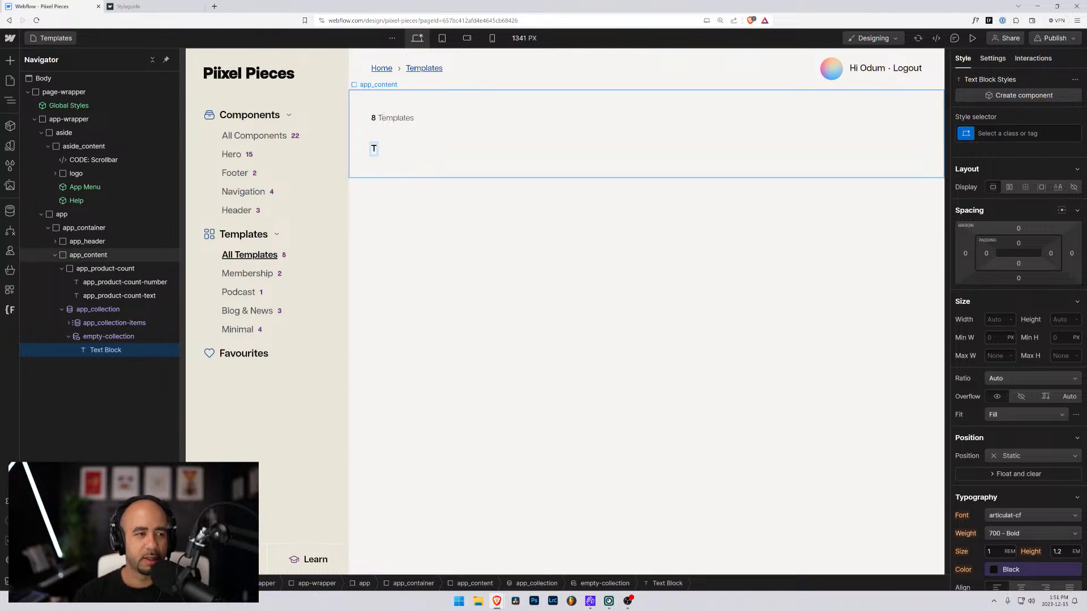
text(fdsfa)
click(437, 158)
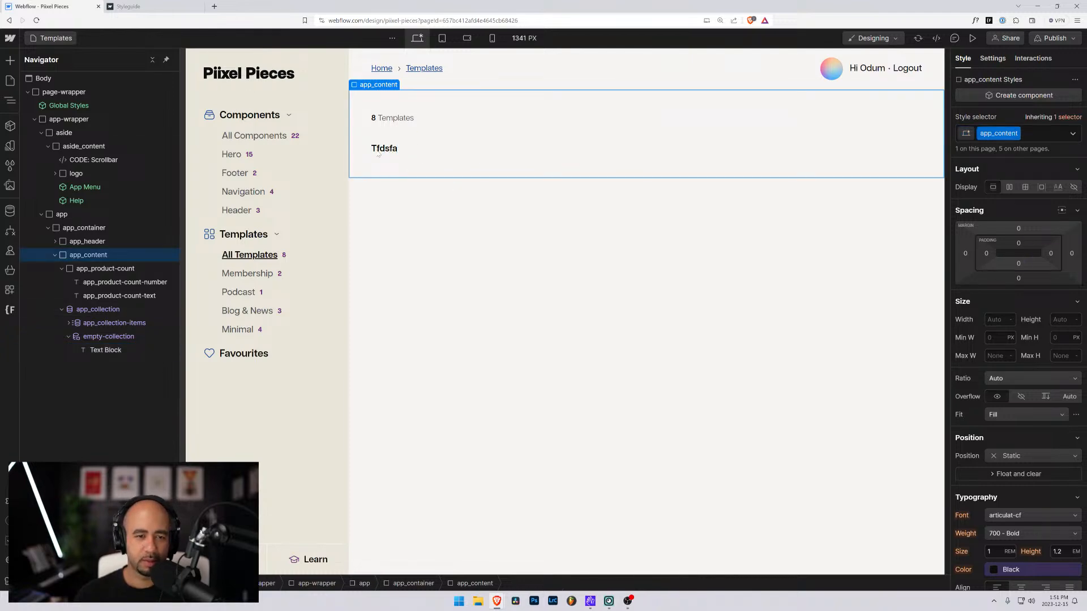
Open the Components page and select the empty state classed "hide" inside its app_collection.
click(56, 38)
click(63, 165)
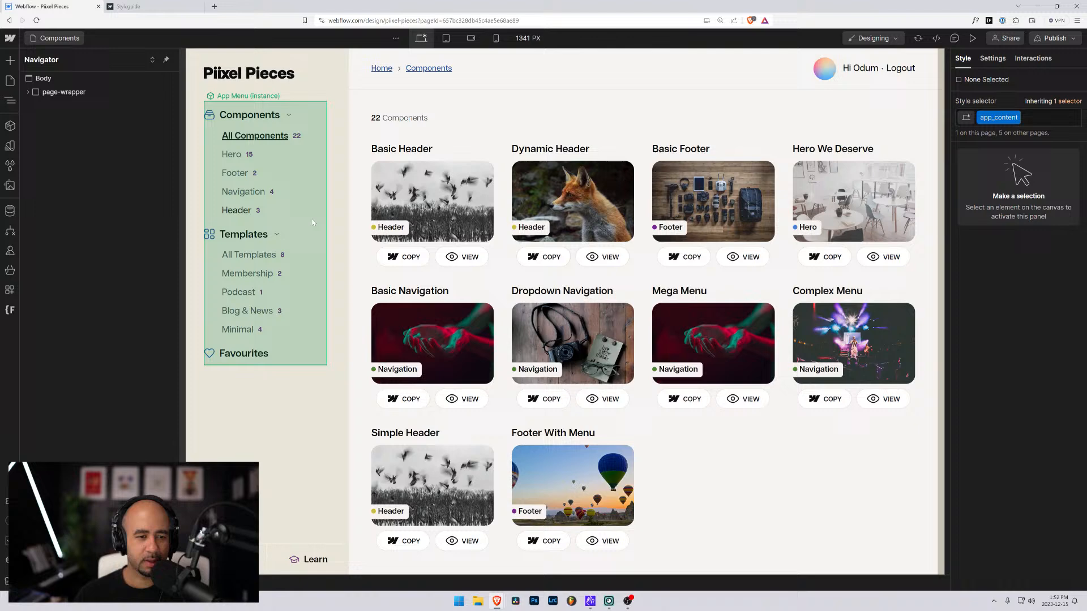
click(497, 222)
click(78, 243)
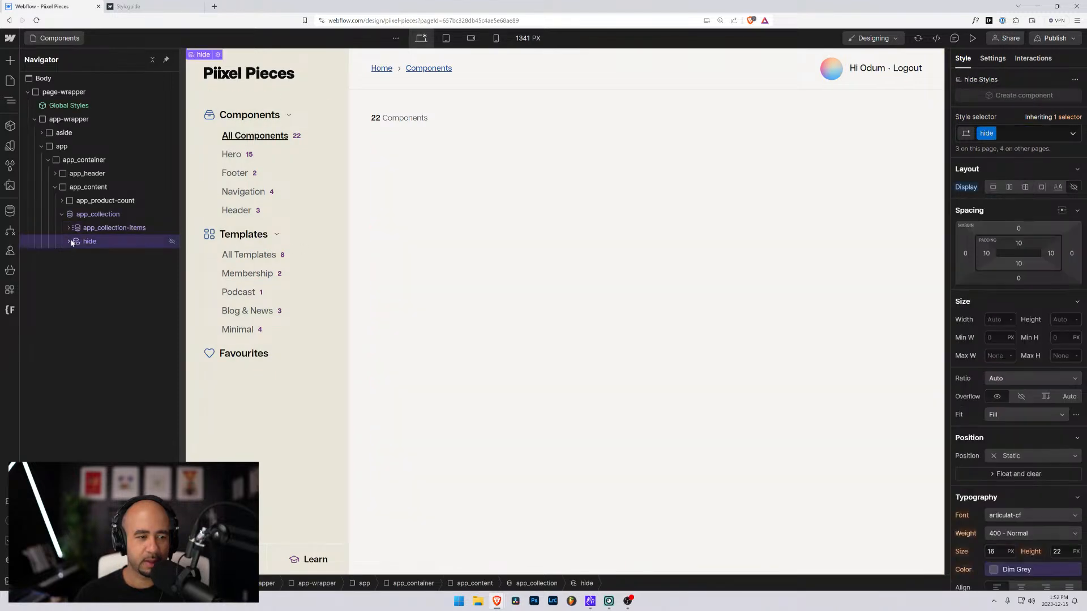
Open the Dashboard page and inspect the text block inside the components collection's empty-collection element.
click(61, 38)
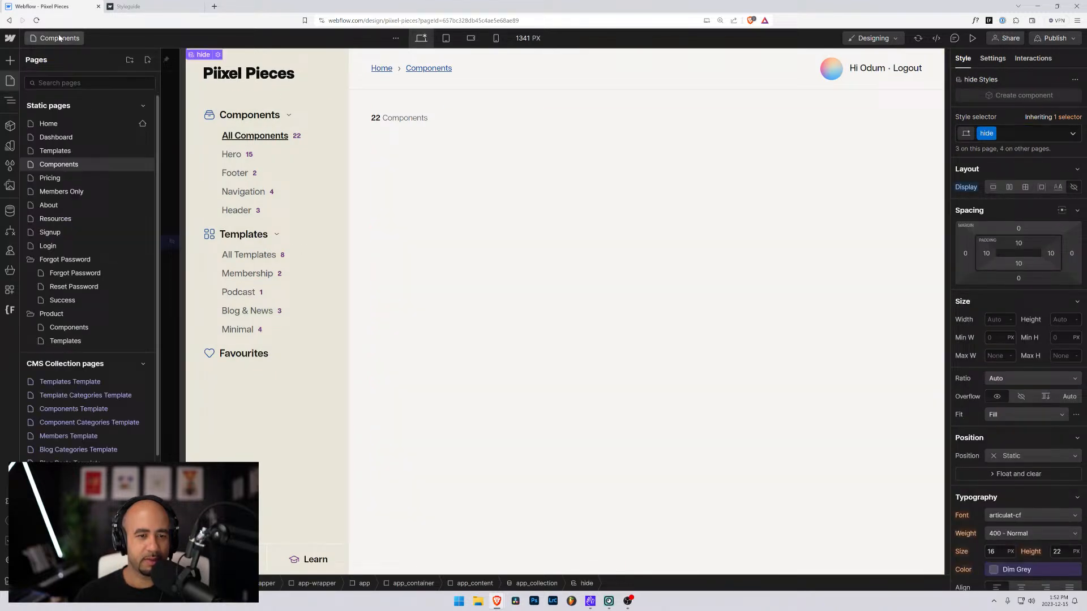
click(56, 138)
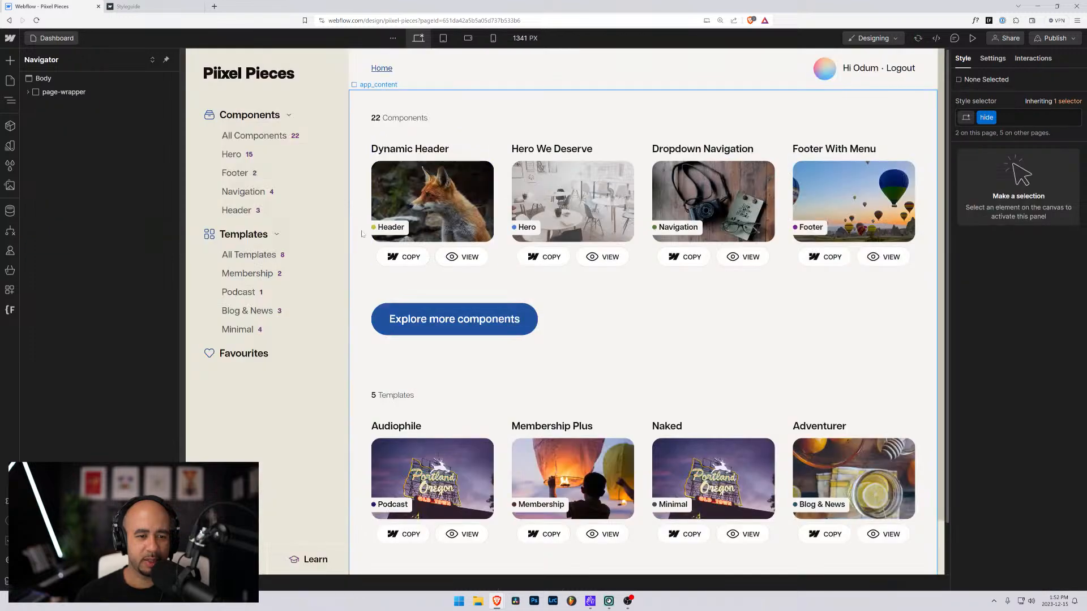
click(505, 184)
click(91, 244)
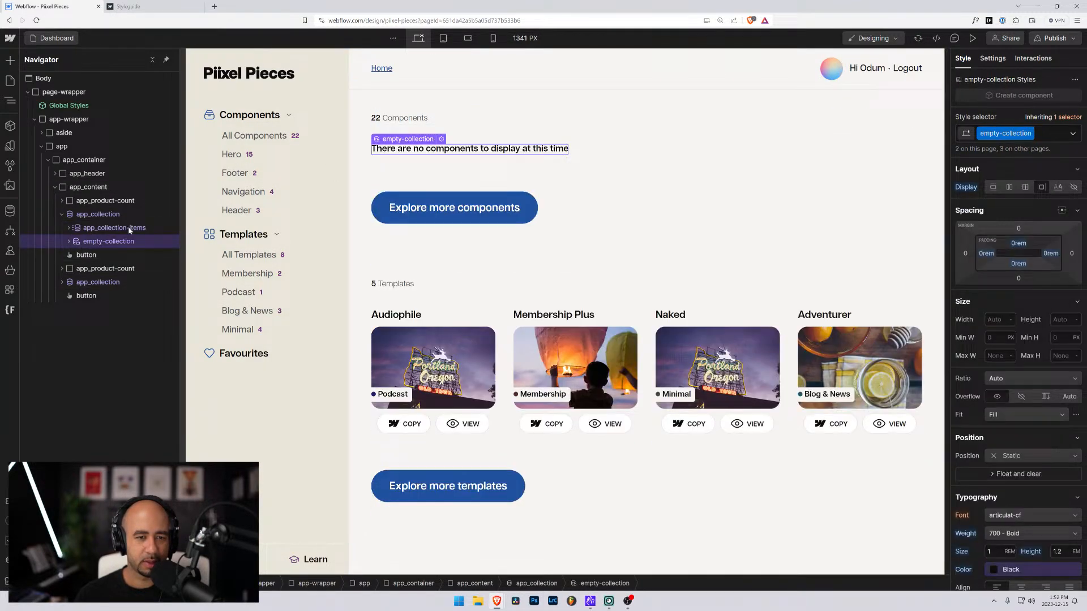
click(68, 241)
click(98, 258)
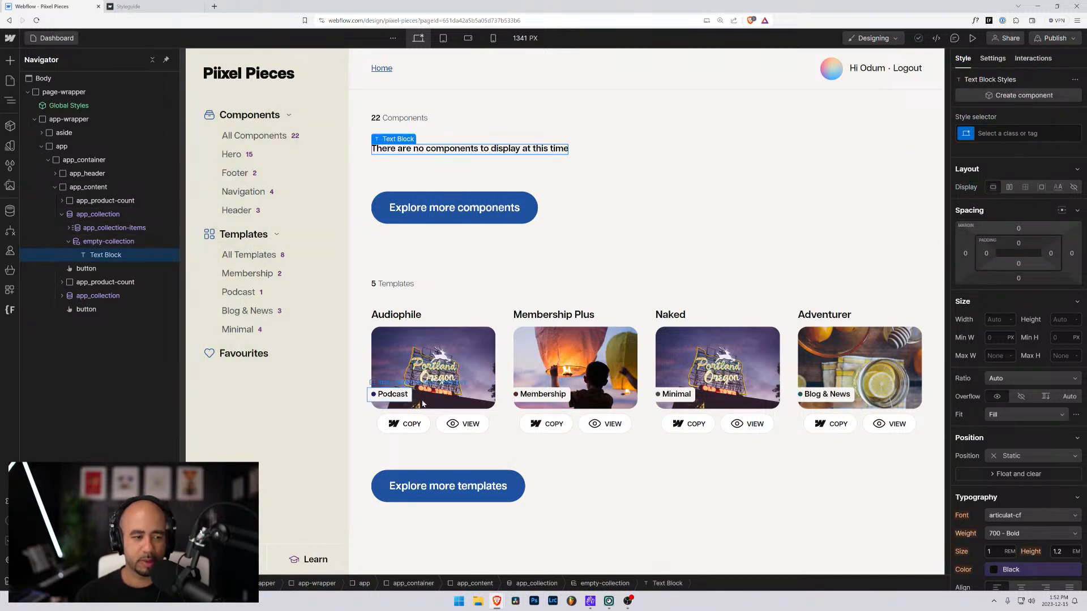
Open the Template Categories Template page and select the empty state classed "hide" in its collection.
click(10, 81)
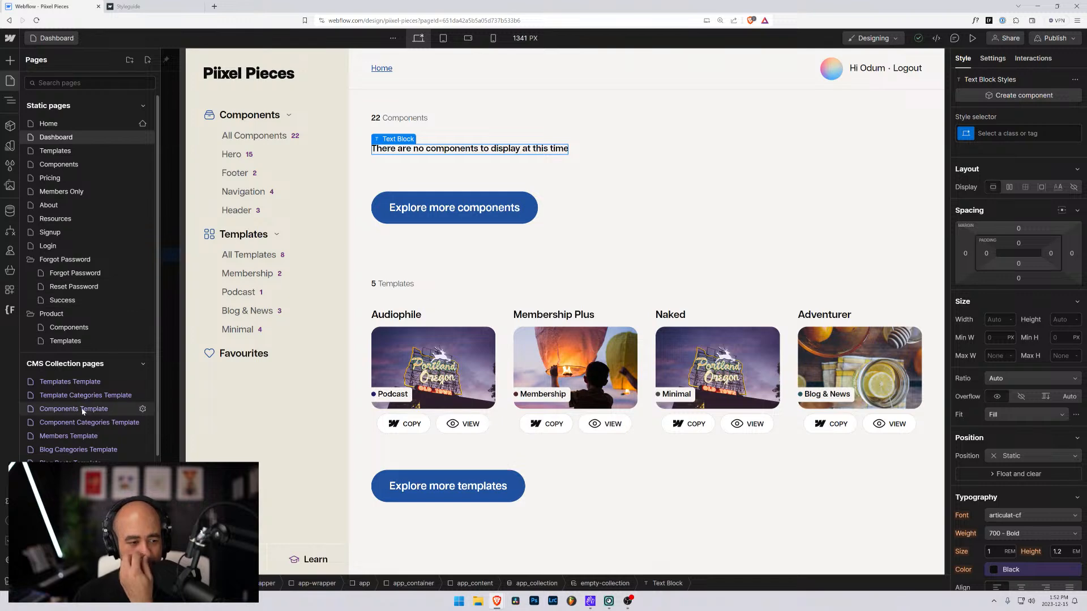
click(87, 395)
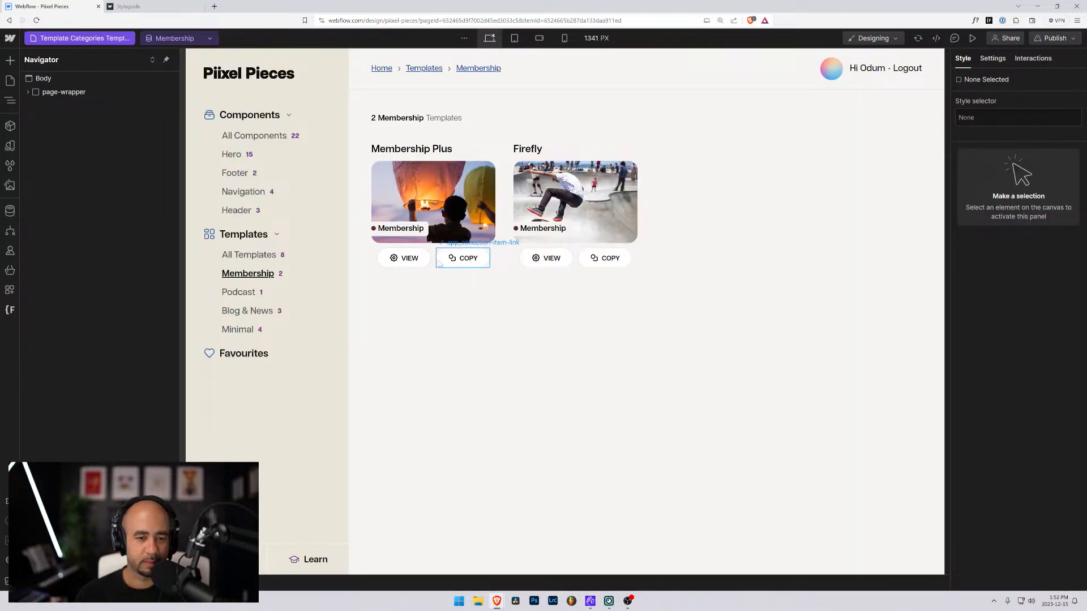
click(440, 261)
click(86, 241)
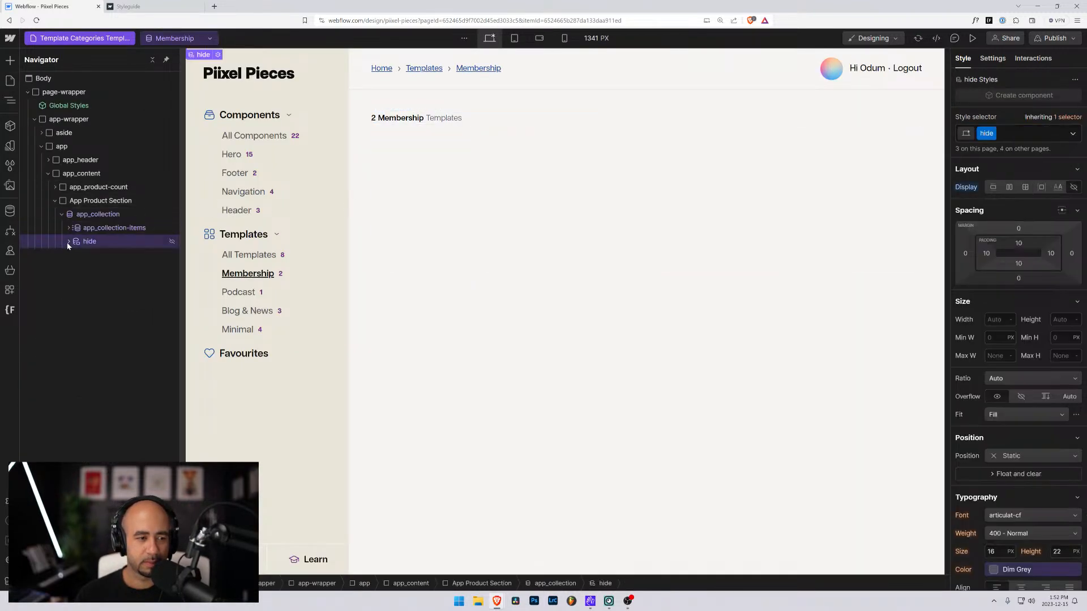
click(68, 242)
Open the Component Categories Template page and expand its empty-collection state down to the text blocks in empty-collection_flex.
click(61, 38)
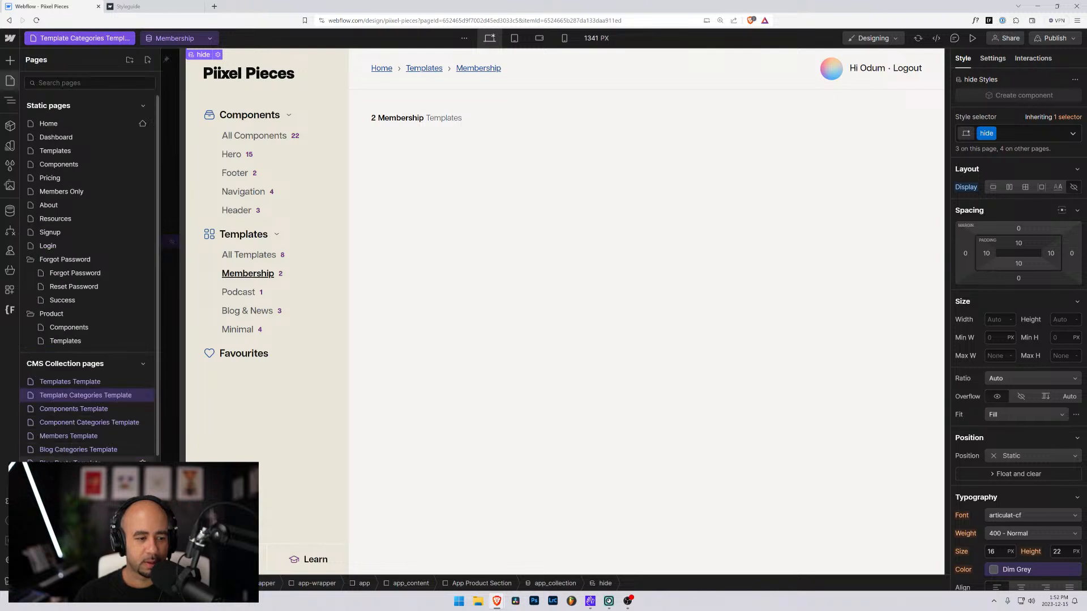
click(68, 424)
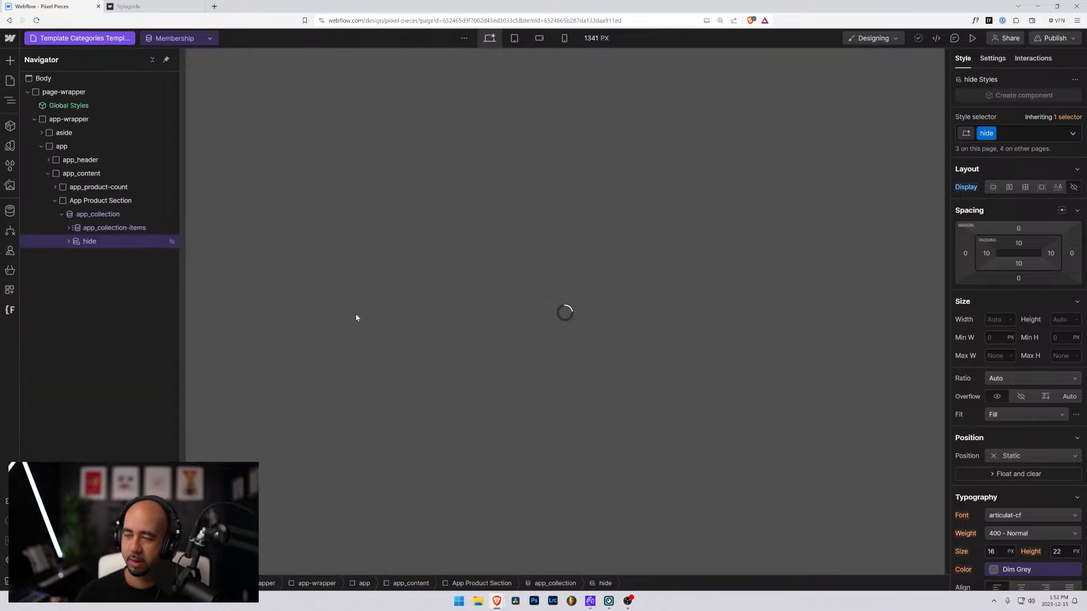
click(516, 246)
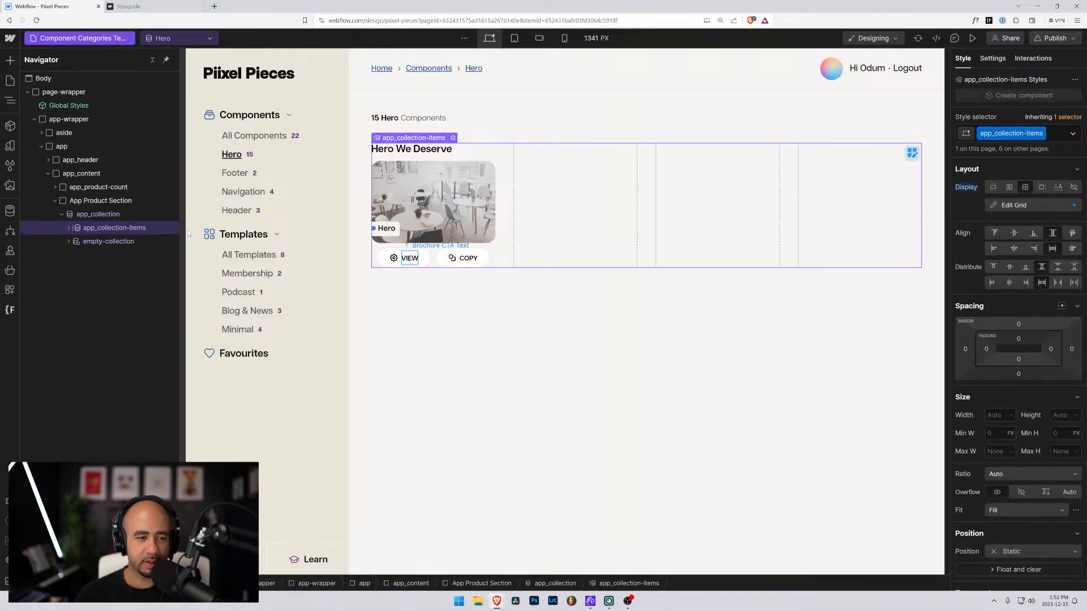
click(69, 243)
click(73, 255)
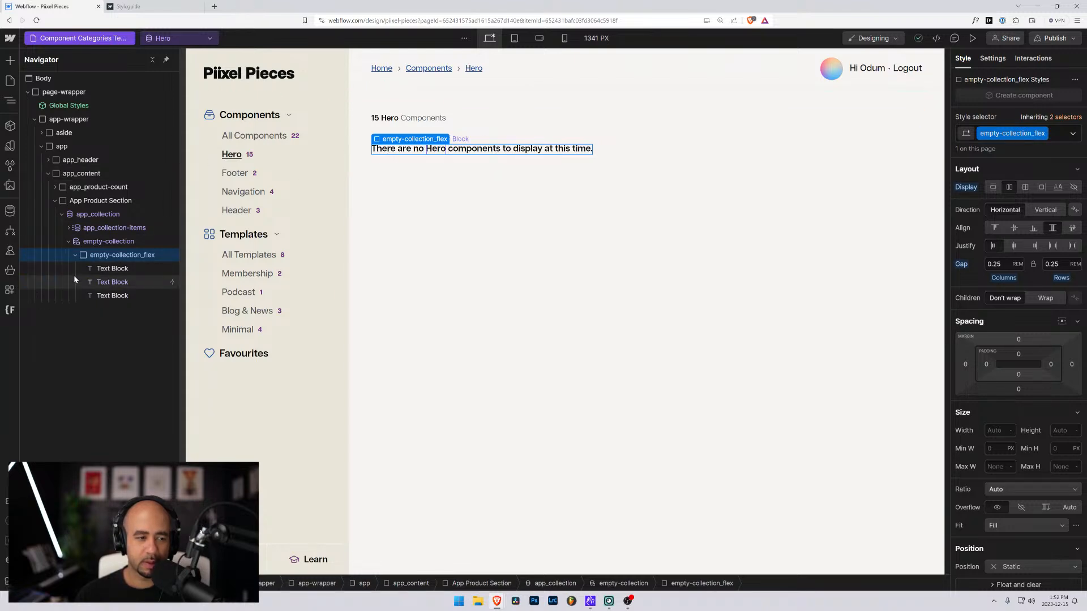
Take a screenshot of the app_content structure in the element tree and launch Paint.
key(super+shift+s)
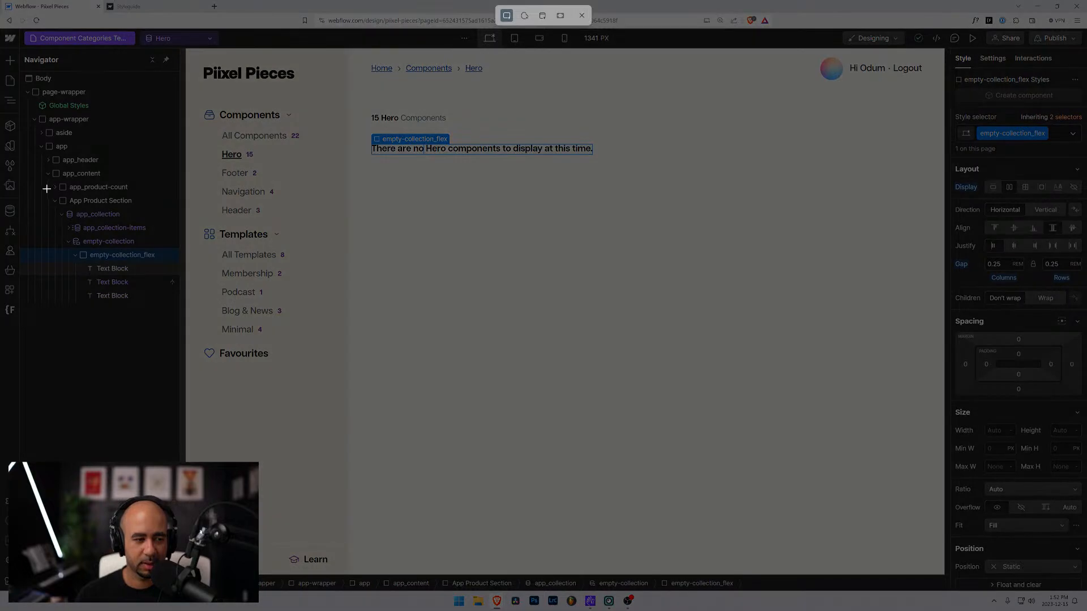
drag(46, 188, 214, 341)
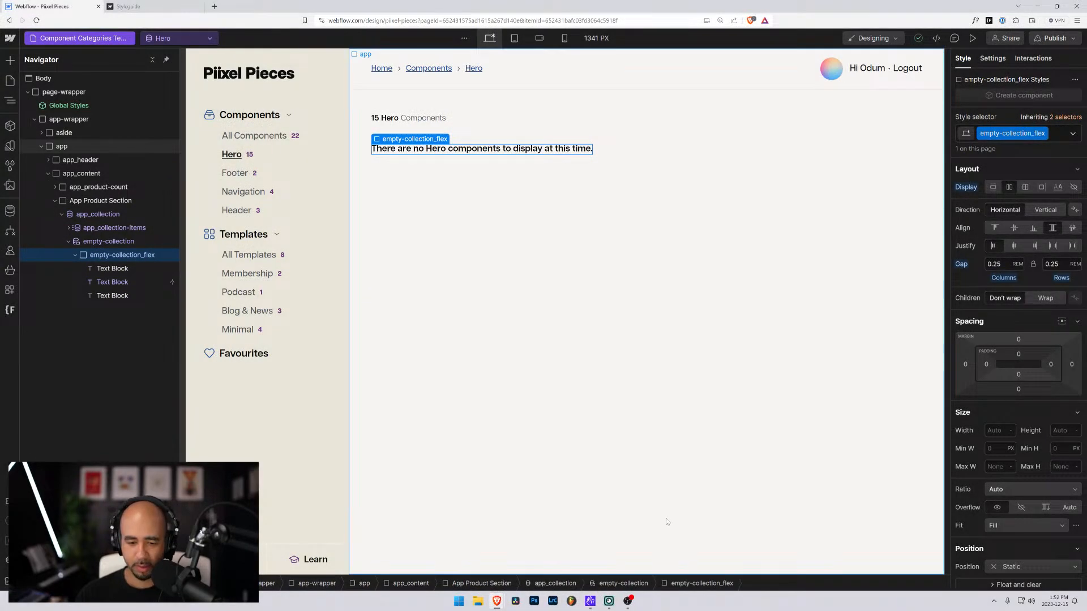
key(super)
text(paint)
key(Return)
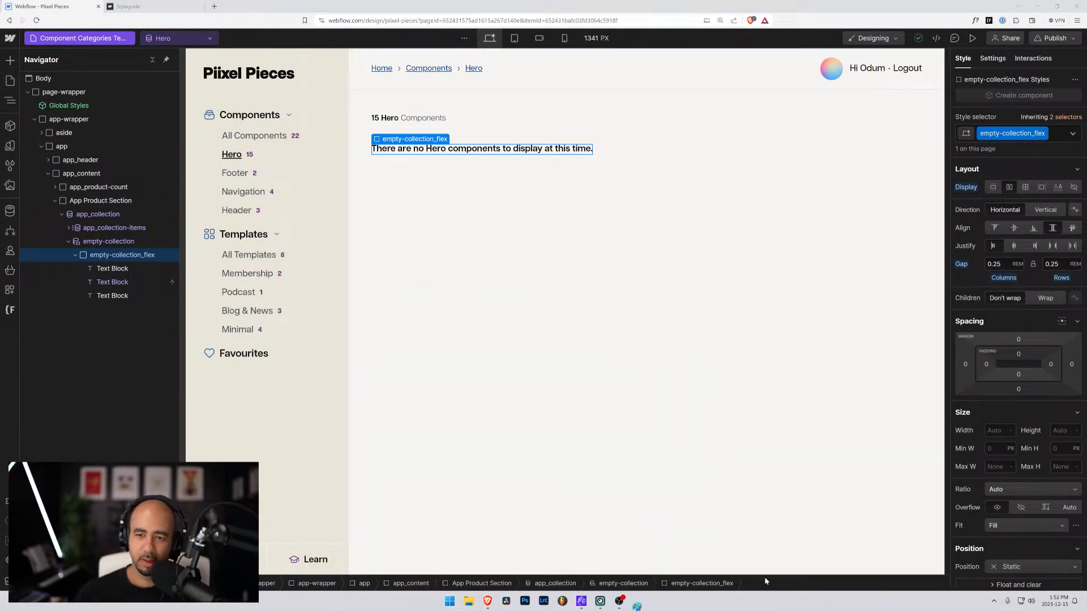
Open the inner text settings of the middle text block in empty-collection_flex, which is bound to the Component Categories name.
click(139, 278)
click(486, 140)
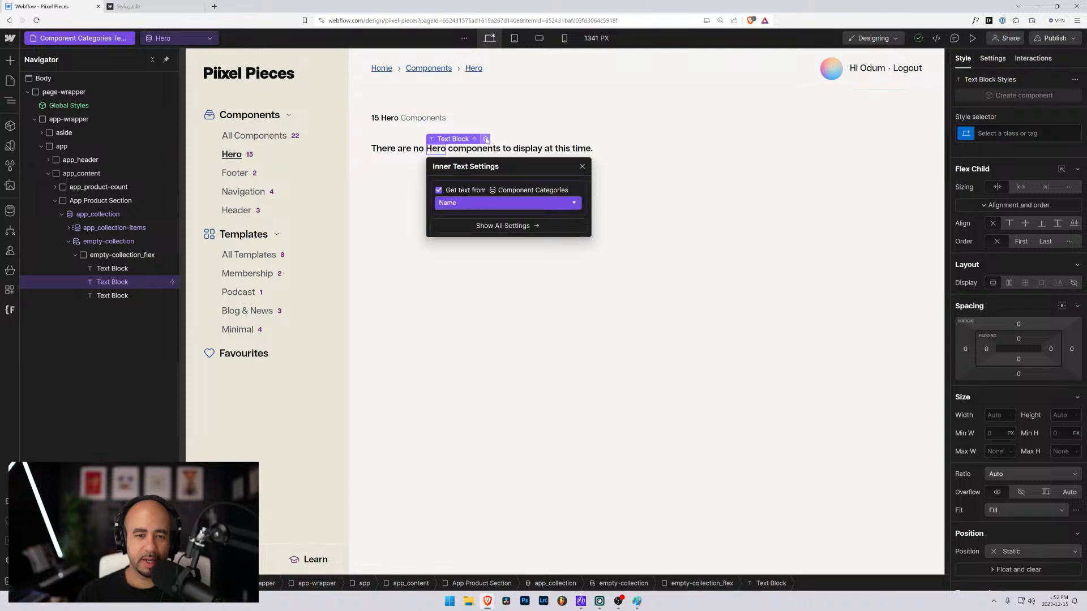
Unbind the middle text block from Component Categories and copy the empty-collection_flex block.
click(439, 191)
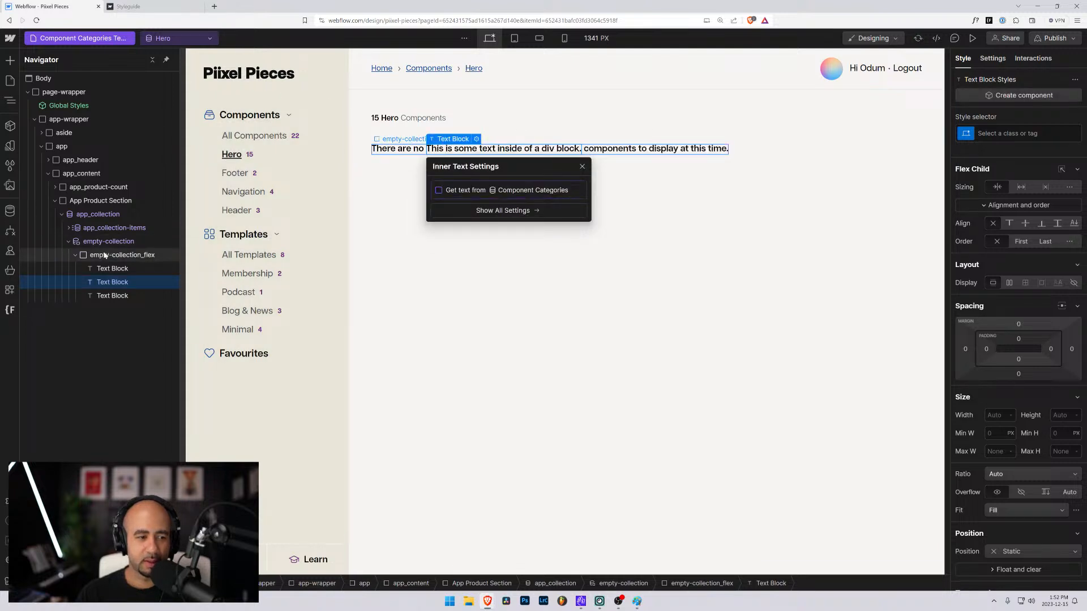
click(105, 255)
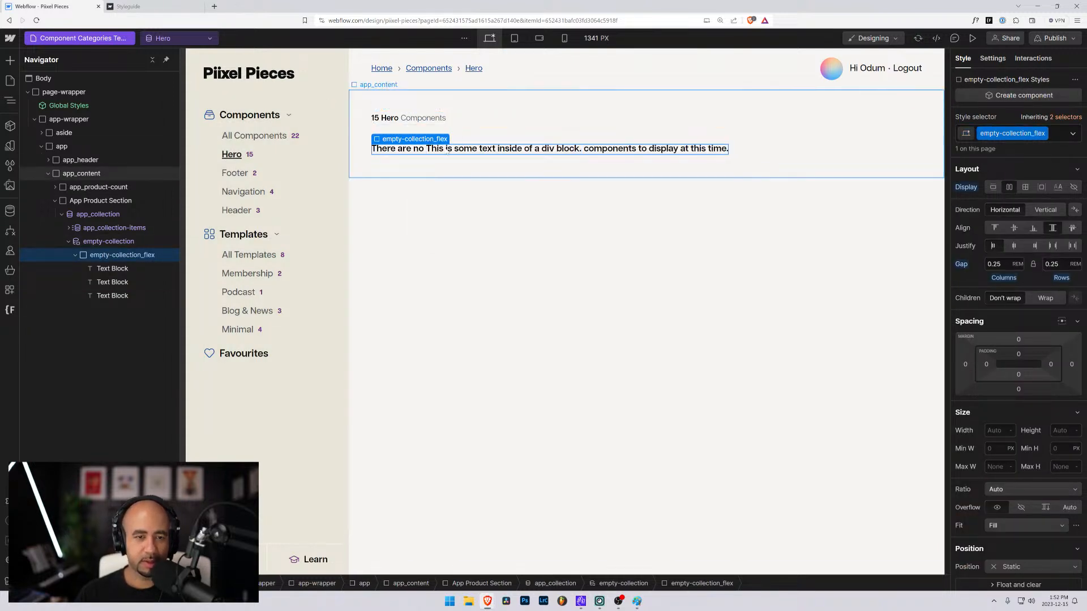
Bind the middle text block in empty-collection_flex to the Component Categories Name field again.
click(435, 152)
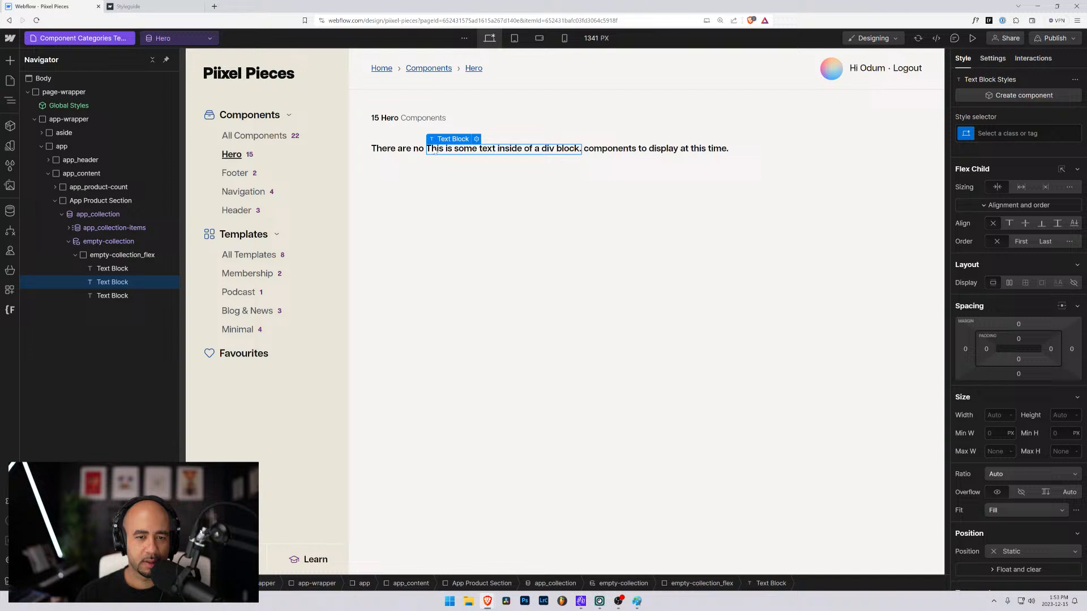
click(476, 139)
click(438, 190)
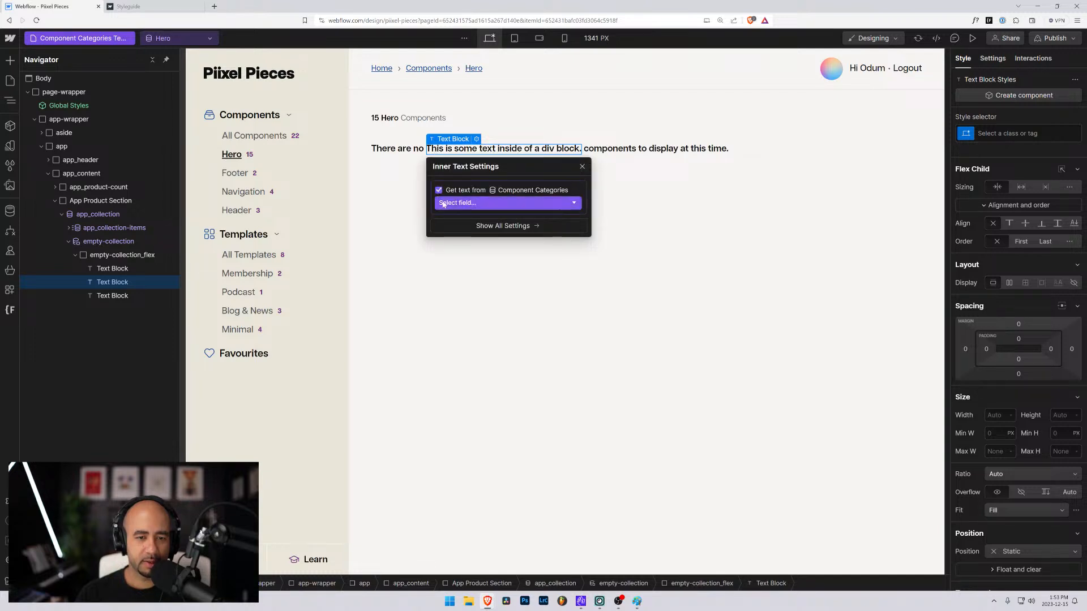
click(499, 203)
click(467, 231)
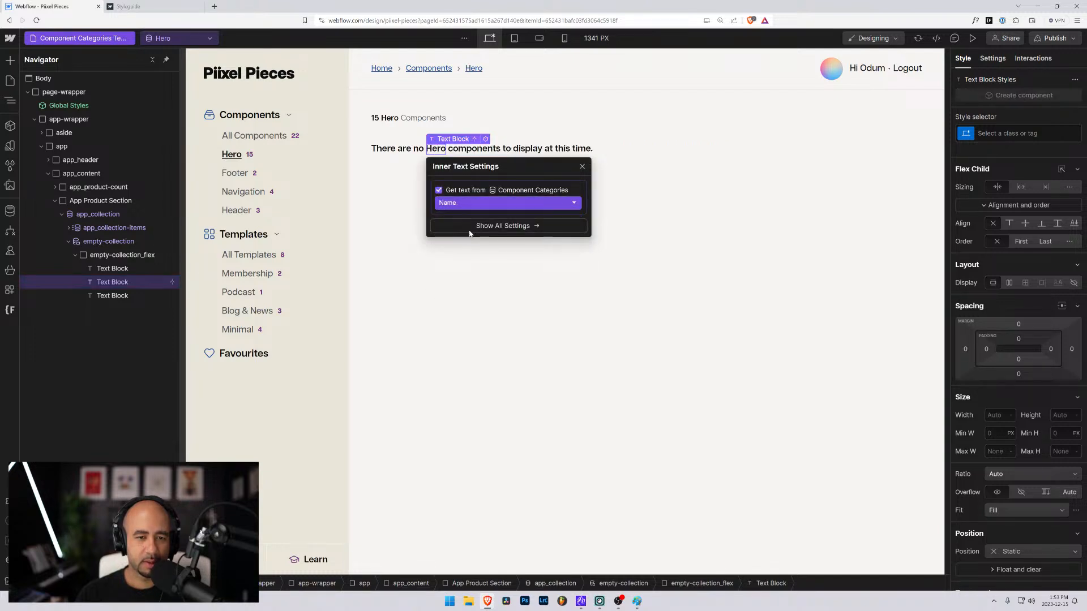
click(700, 210)
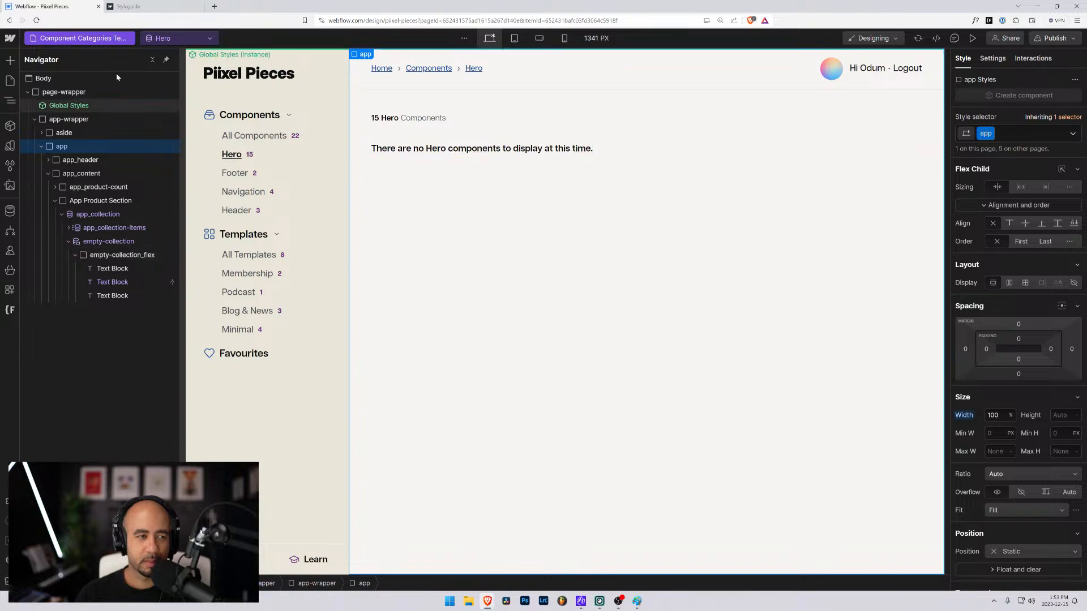
Open the Template Categories Template page and replace the "hide" class on its collection's empty state with empty-collection.
click(105, 40)
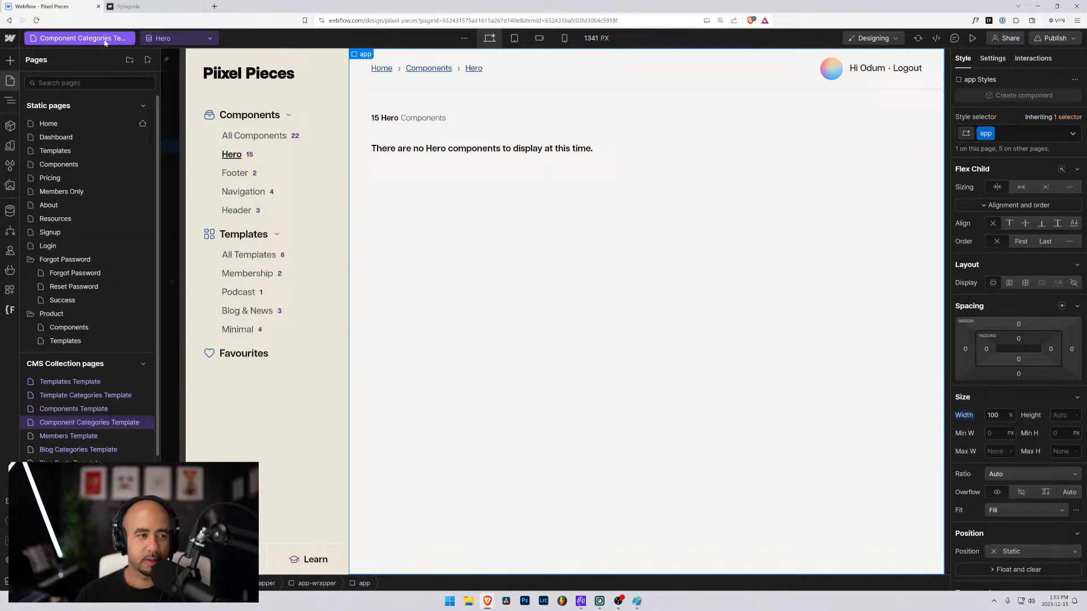
click(71, 395)
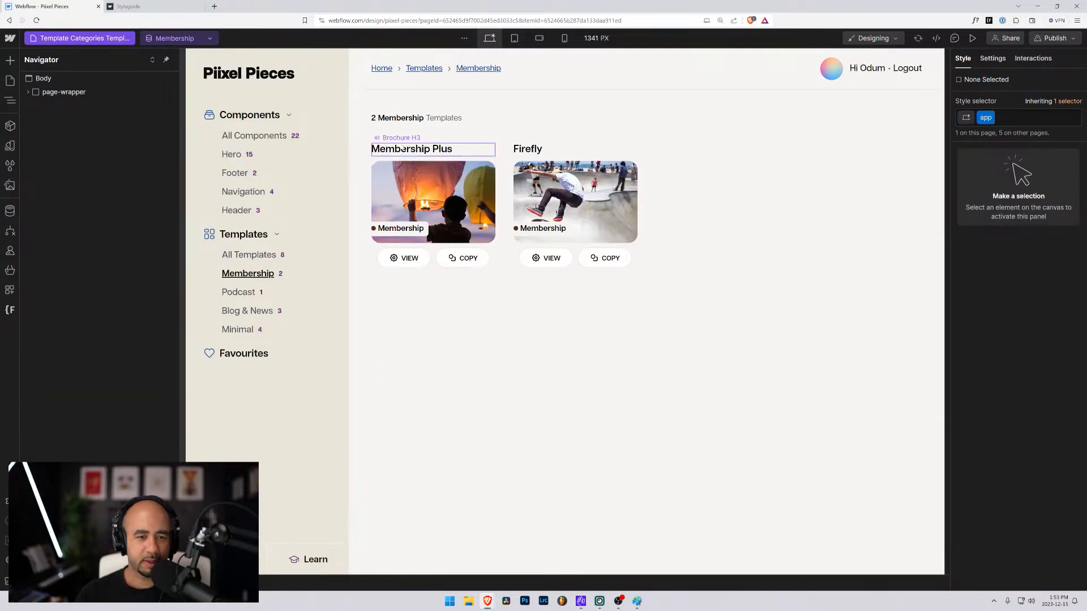
click(503, 174)
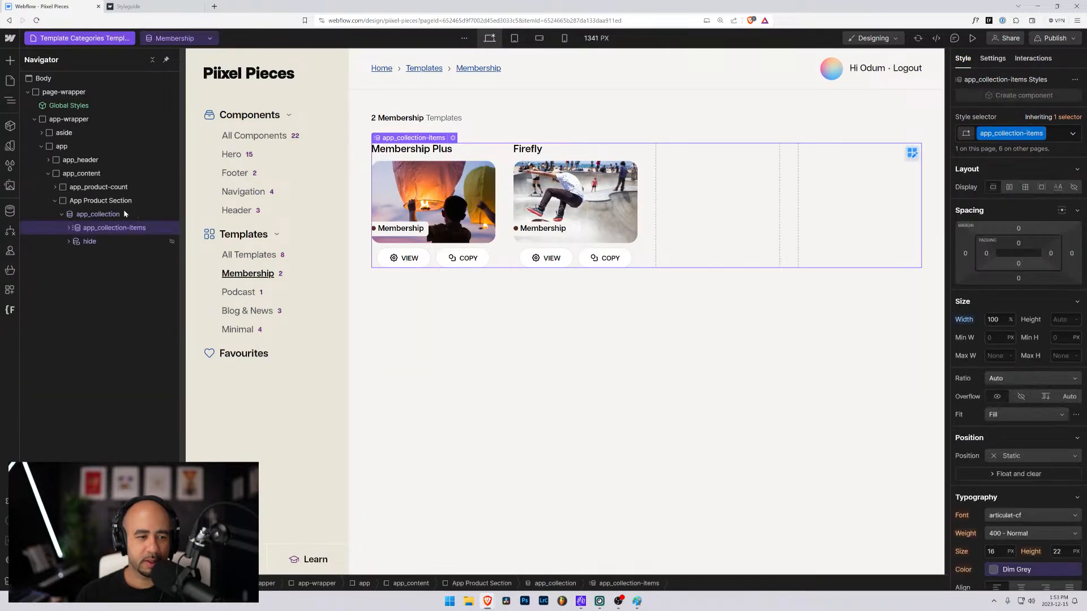
click(89, 242)
key(ctrl+Return)
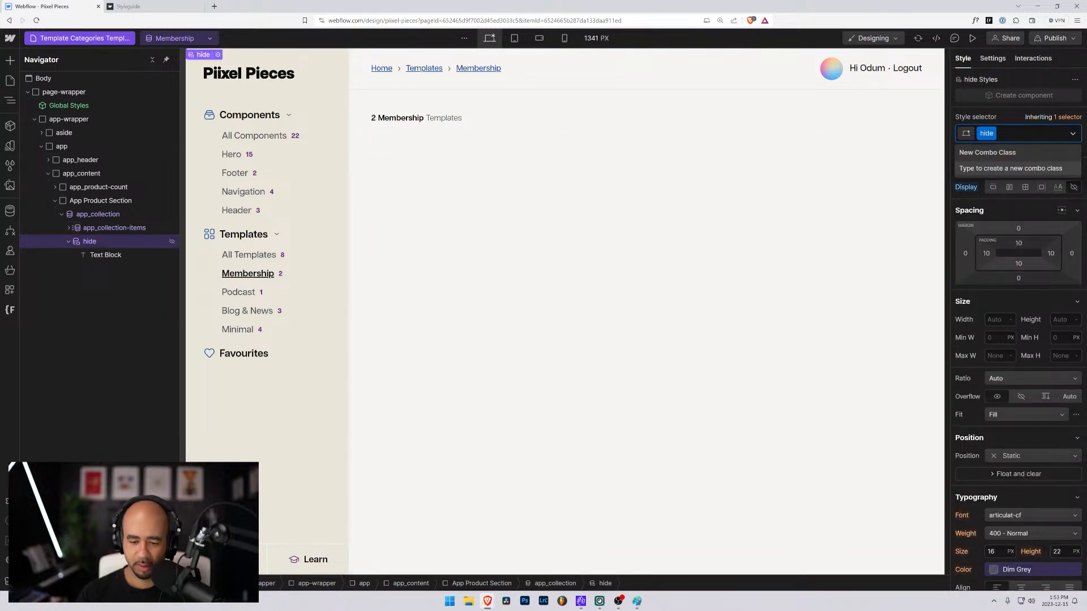
key(BackSpace)
text(em)
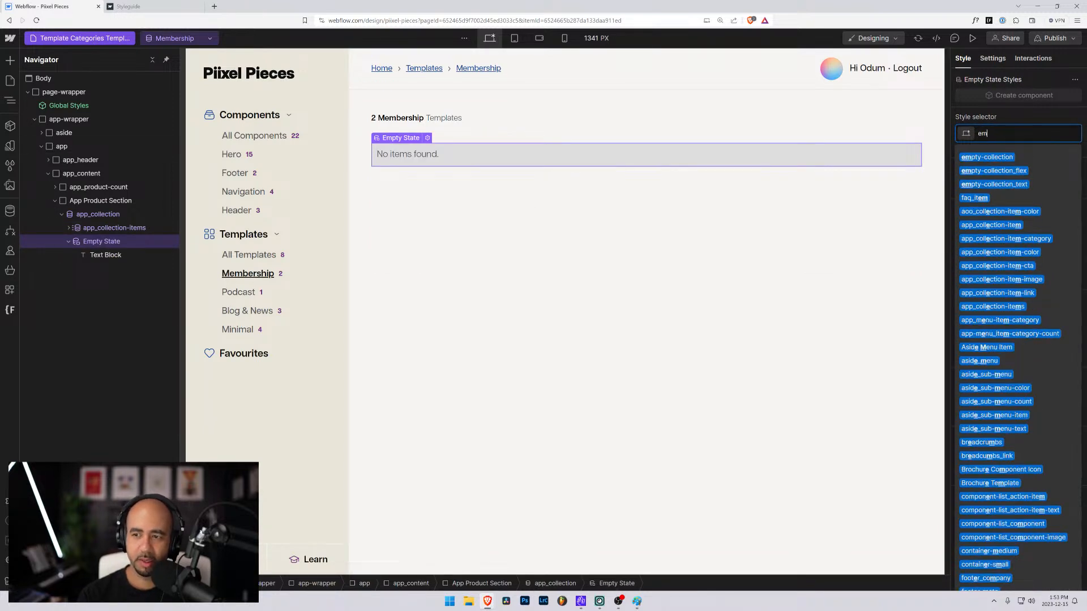
key(Return)
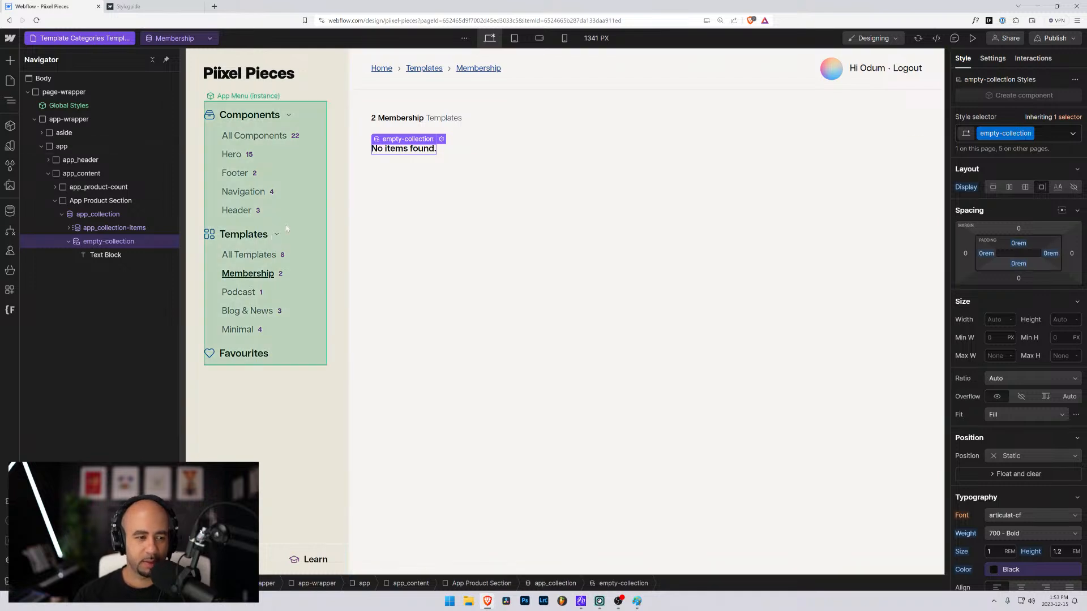
Replace the default text block in the Template Categories empty state with the copied empty-collection_flex block.
click(126, 255)
key(Delete)
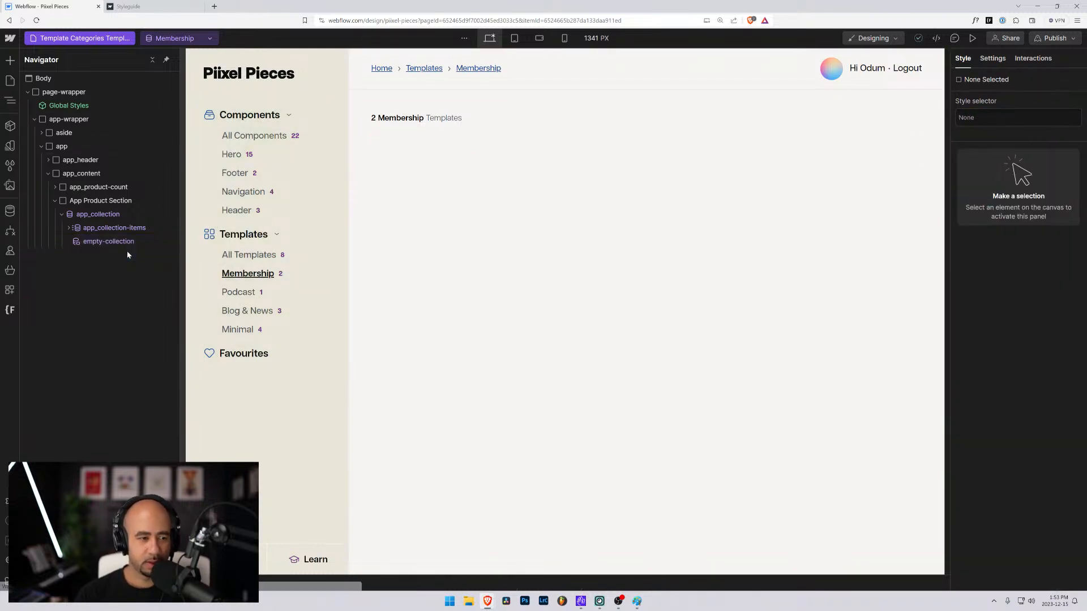
click(121, 240)
key(ctrl+v)
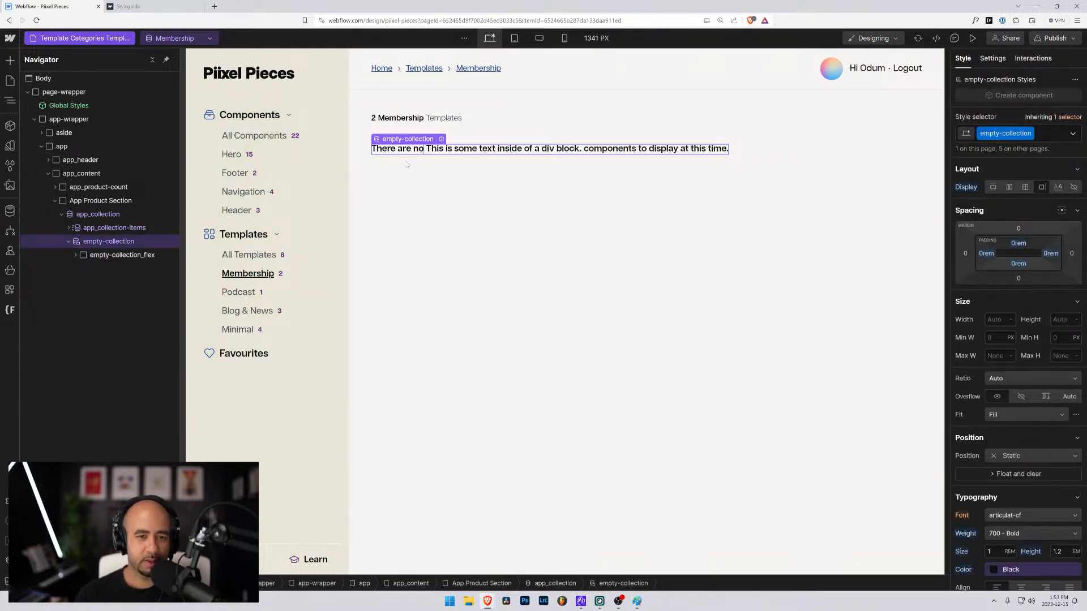
Bind the middle text block in the pasted empty-collection_flex to the Template Categories Name field.
click(76, 255)
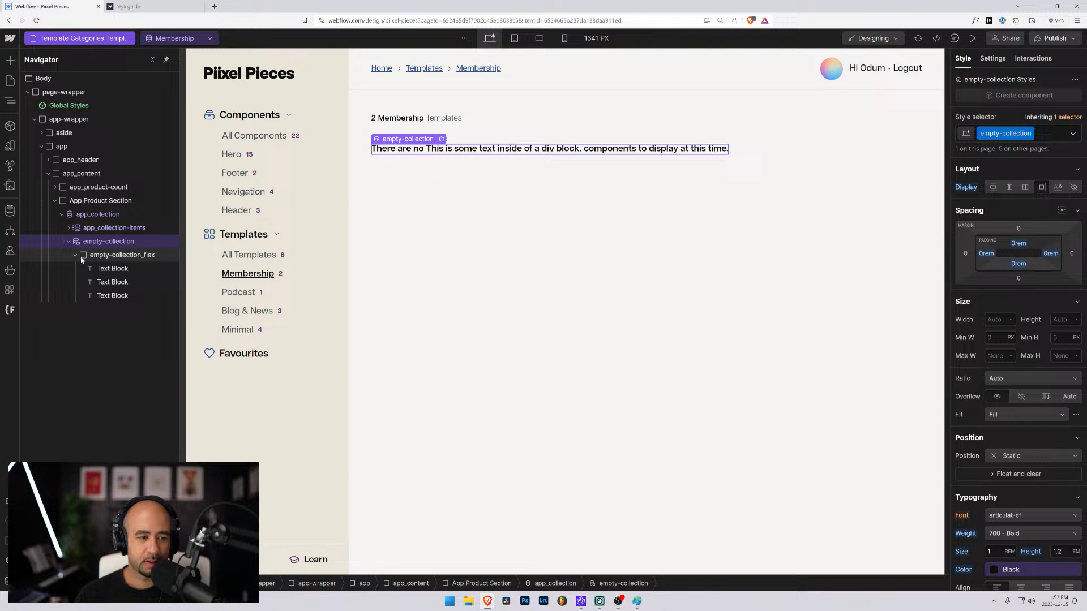
click(112, 282)
click(476, 138)
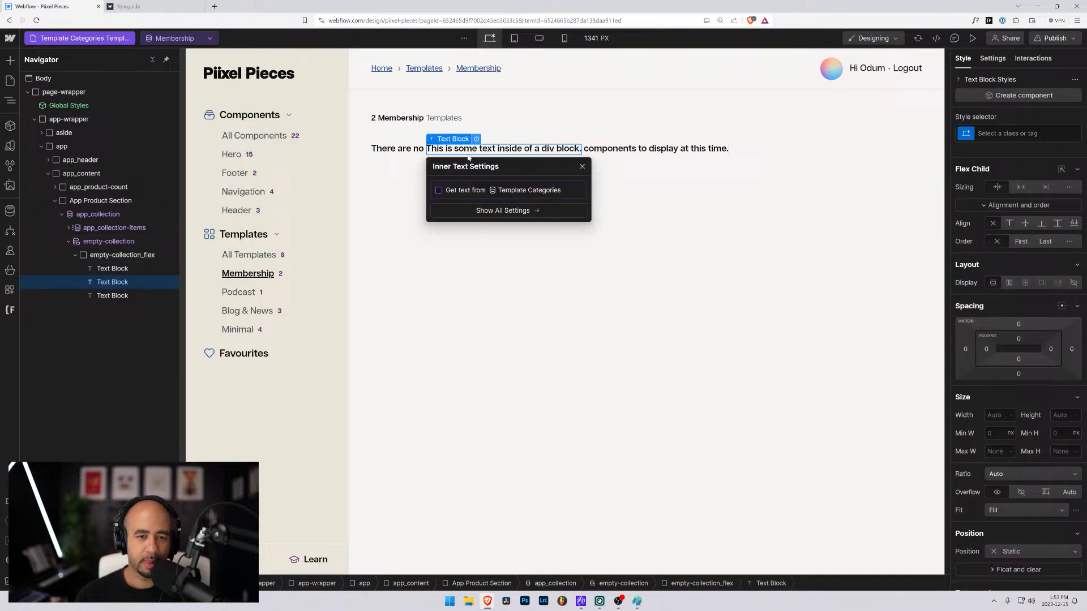
click(439, 191)
click(458, 204)
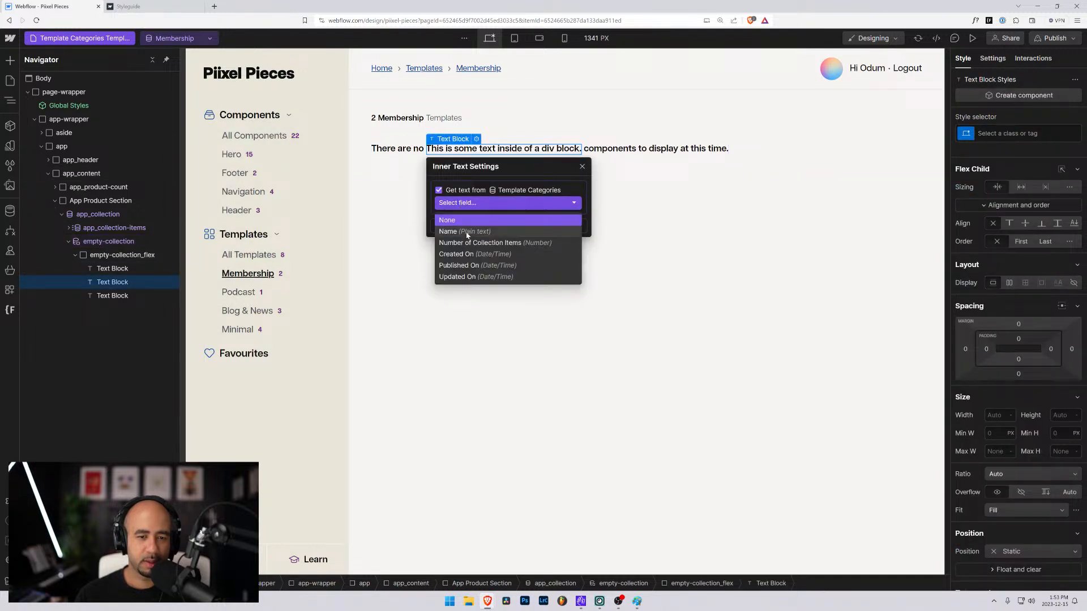
click(467, 232)
Change the last text block of the empty message to read "templates to display at this time.".
click(514, 152)
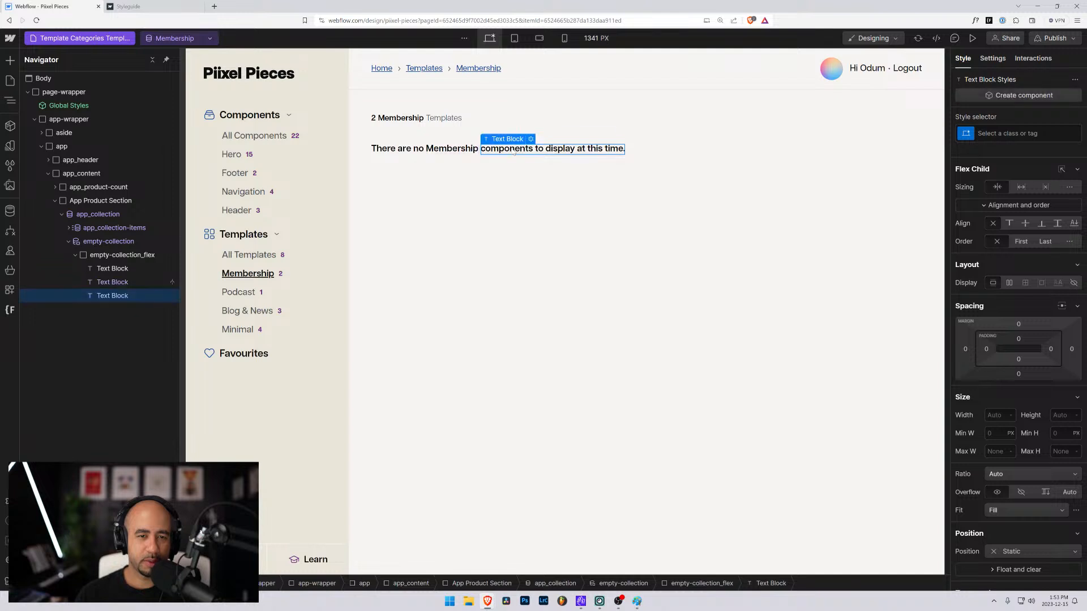
double_click(514, 152)
text(templates)
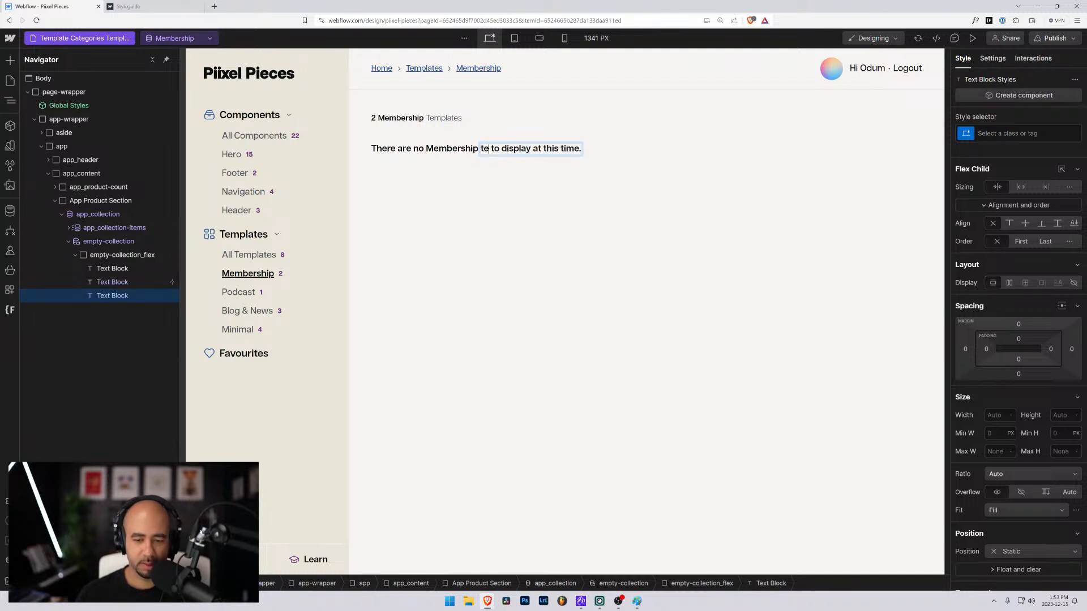
key(Escape)
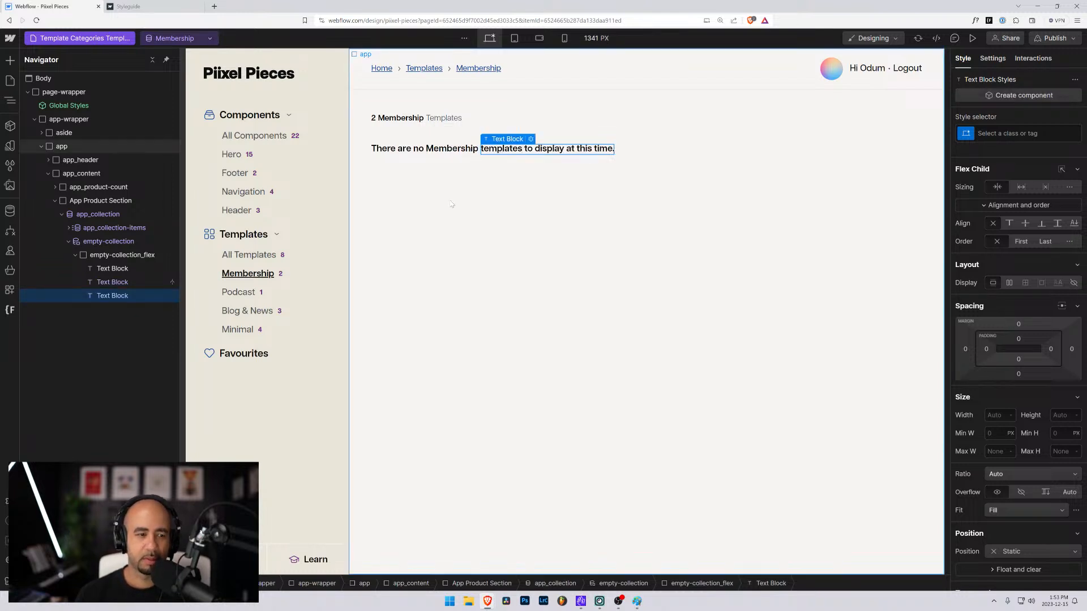
click(62, 146)
Open the static Components page and replace the "hide" class on its collection's empty state with empty-collection.
click(80, 38)
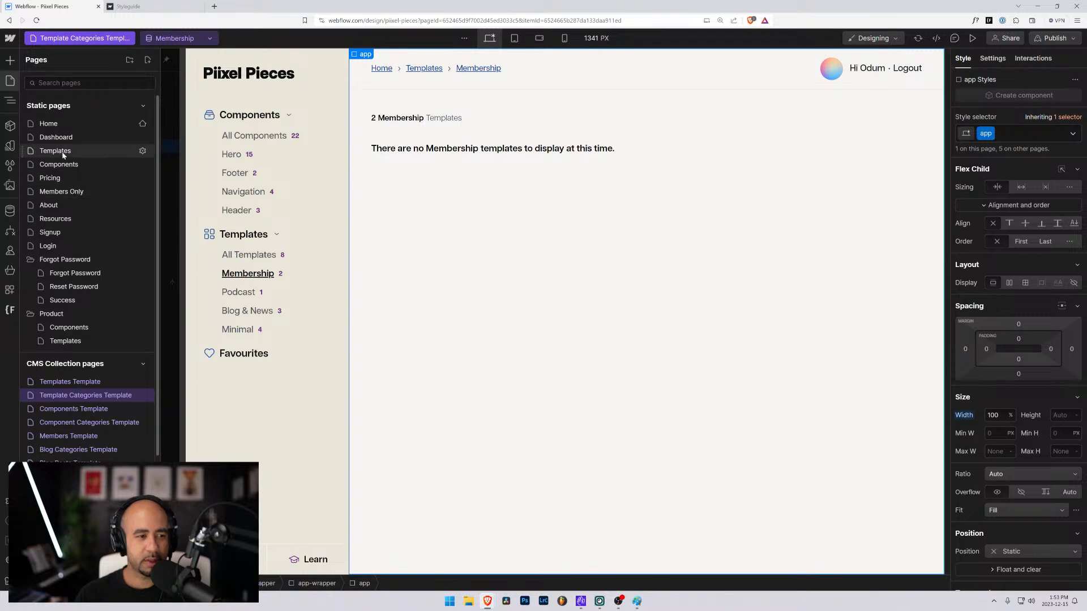
click(59, 164)
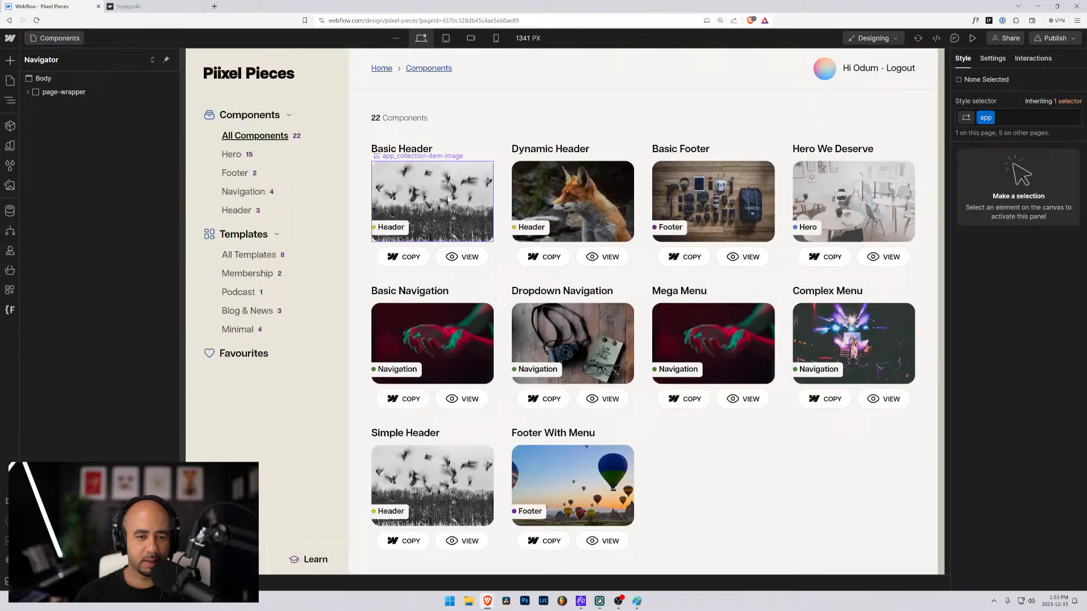
click(501, 179)
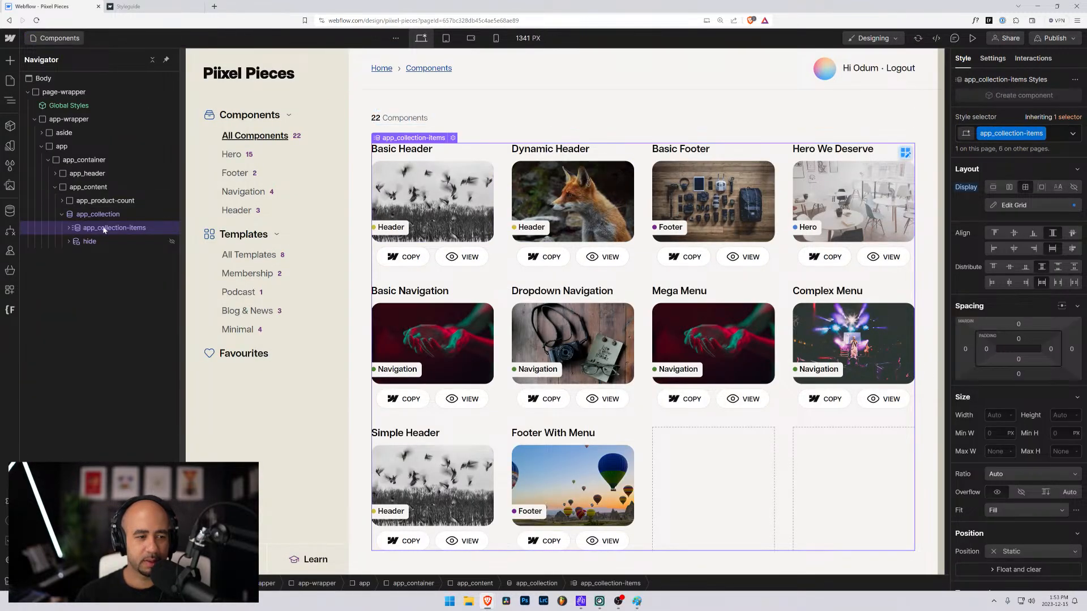
click(85, 241)
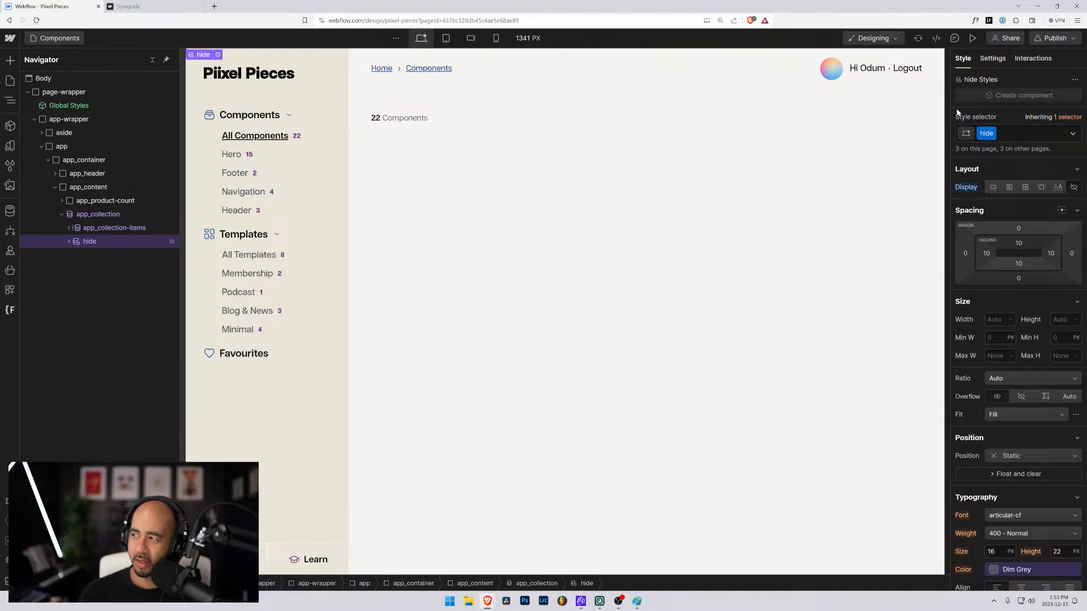
key(ctrl+Return)
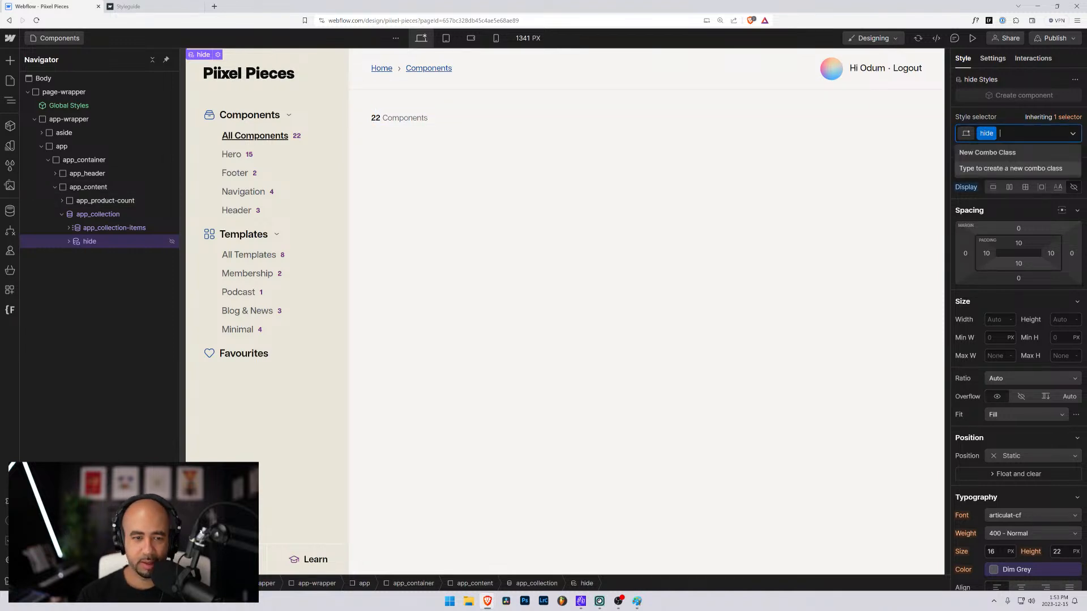
key(BackSpace)
text(emp)
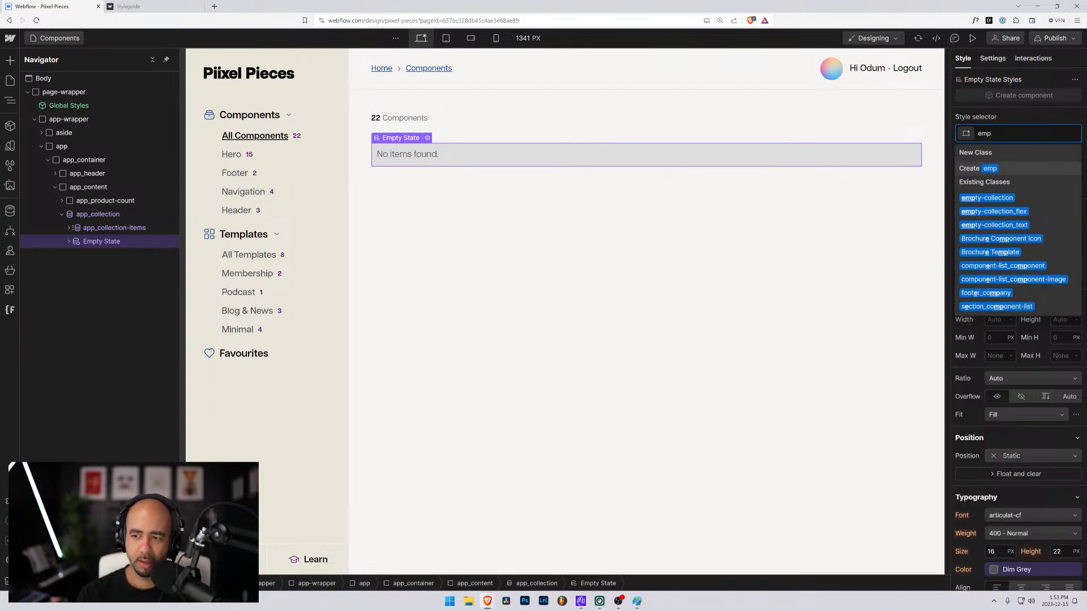
key(Down)
key(Return)
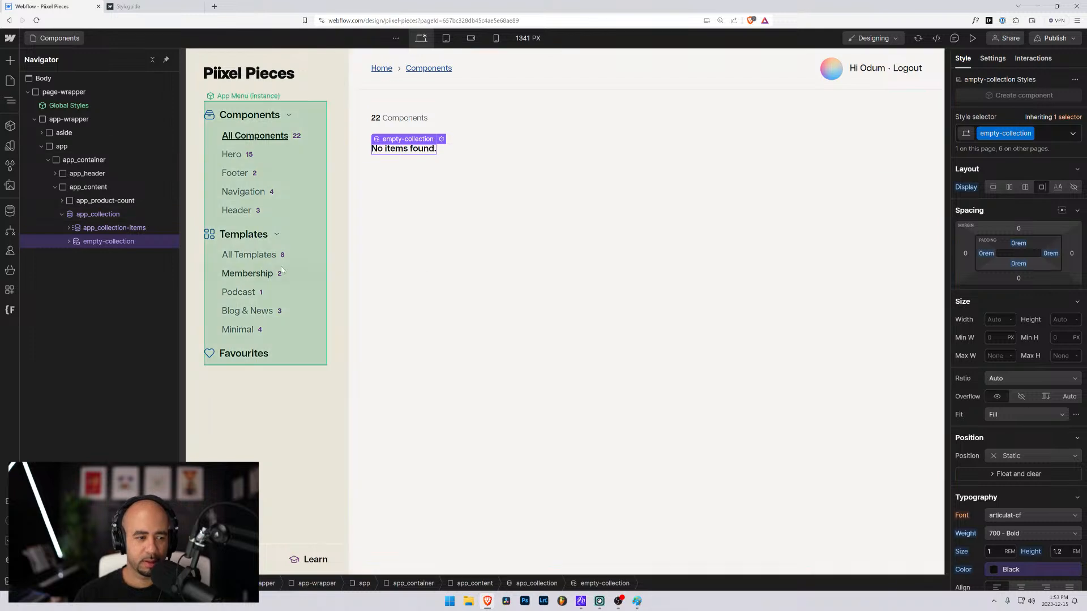
Swap the Components page's default "No items found." text block for the copied empty-collection_flex block.
click(94, 254)
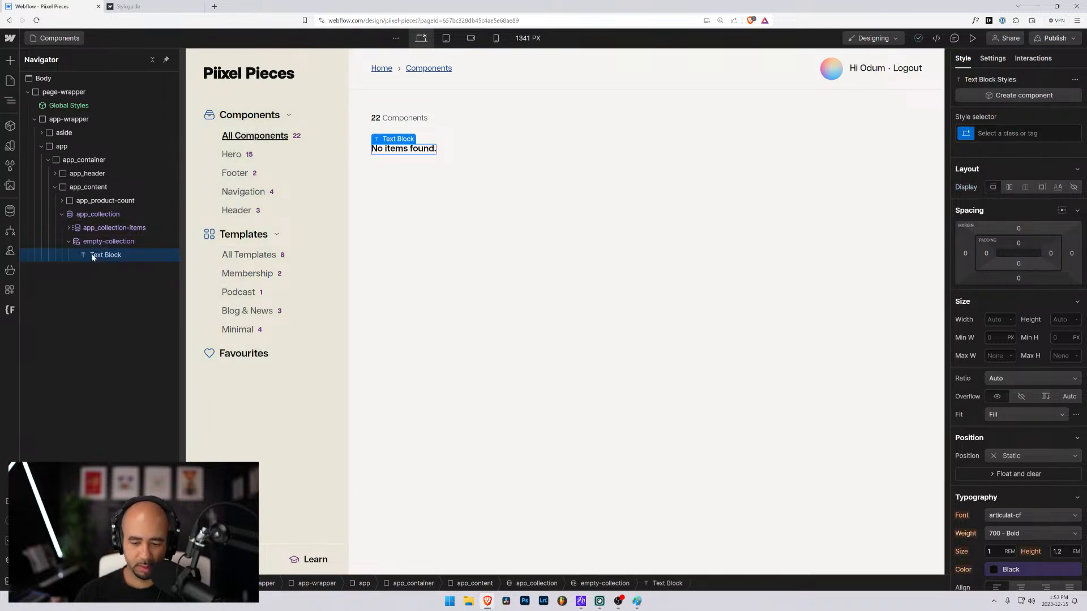
key(Delete)
click(95, 246)
key(ctrl+v)
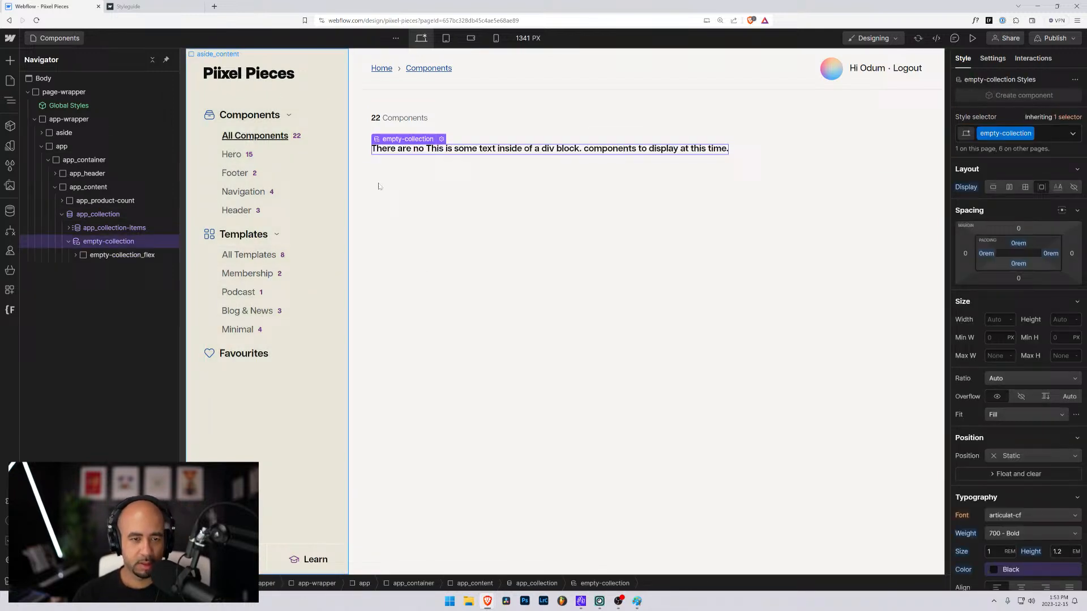
Examine the style, settings and interactions of the middle text block in the Components page's empty state for a text binding option.
click(419, 152)
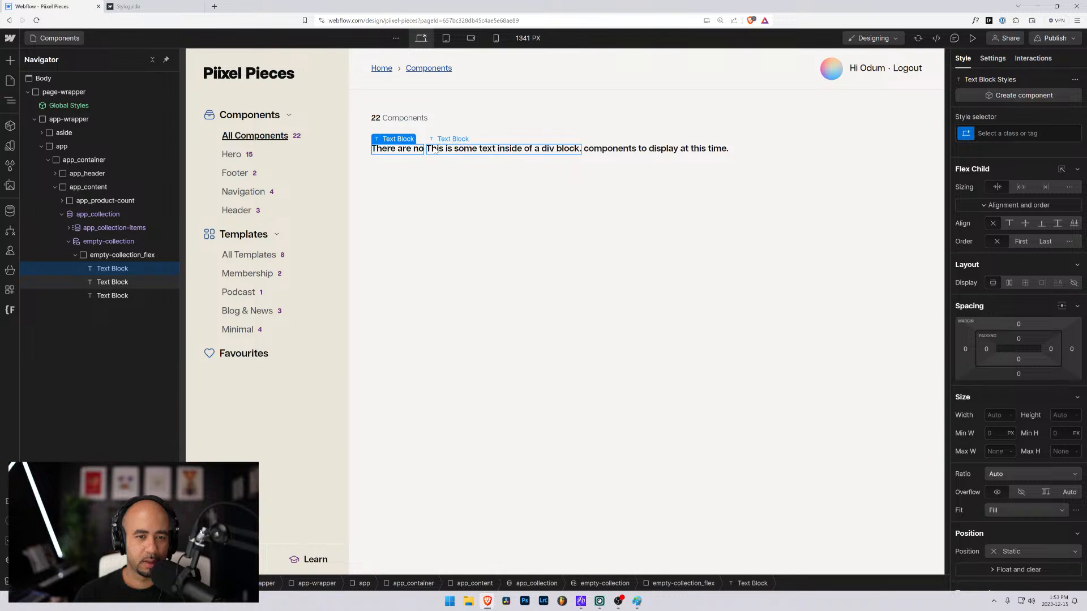
click(469, 142)
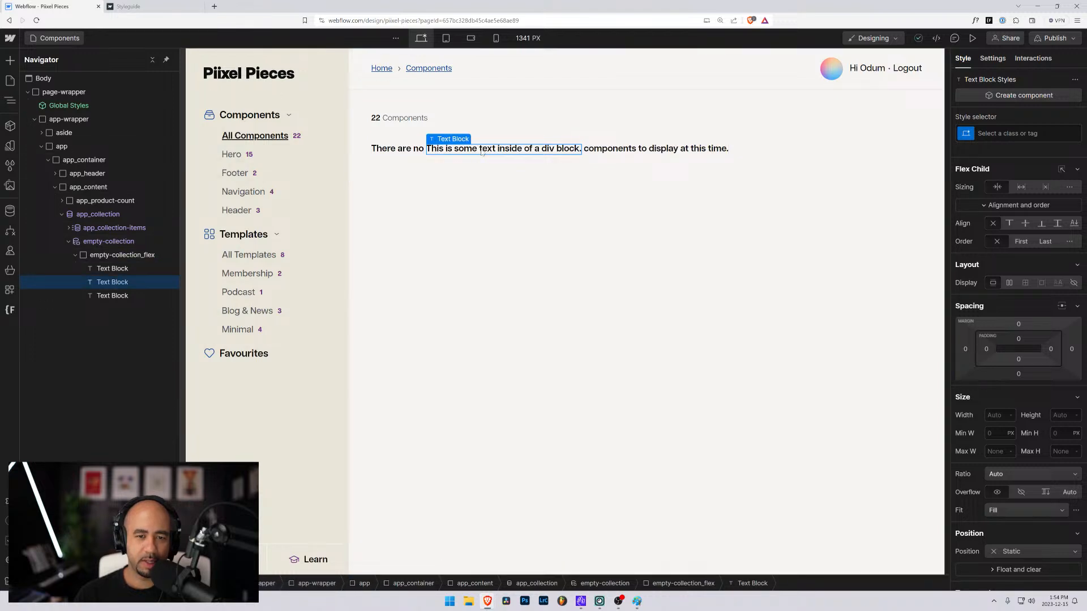
click(977, 134)
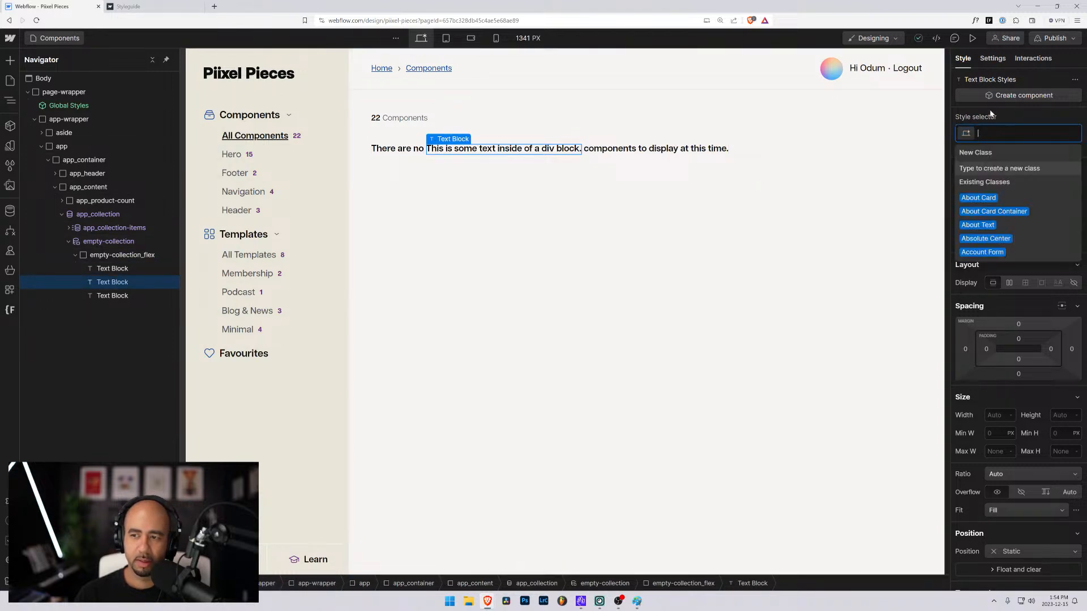
click(989, 117)
click(994, 59)
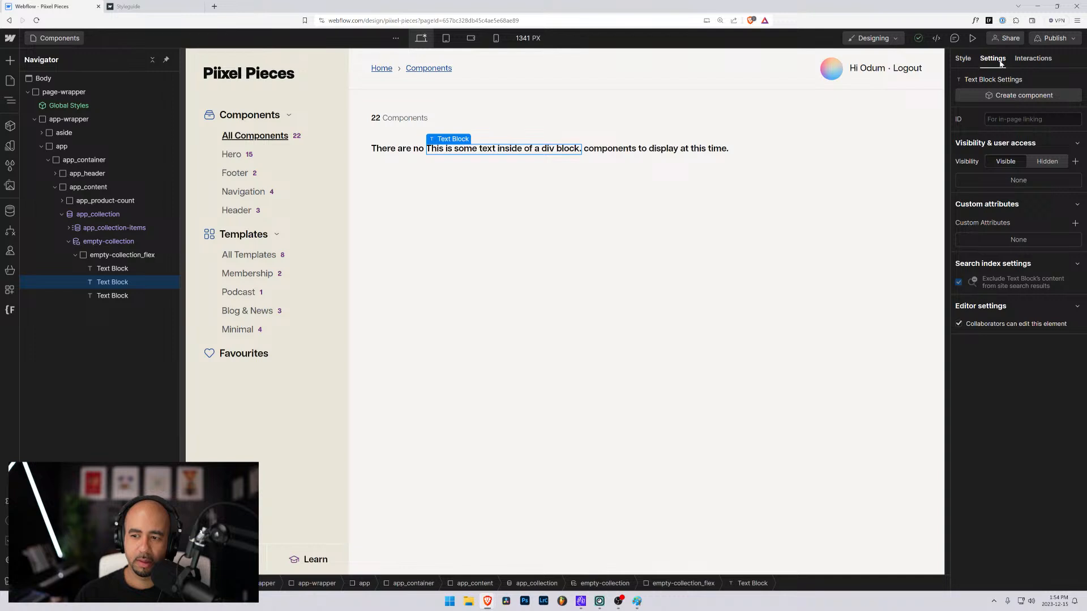
click(1026, 59)
click(992, 59)
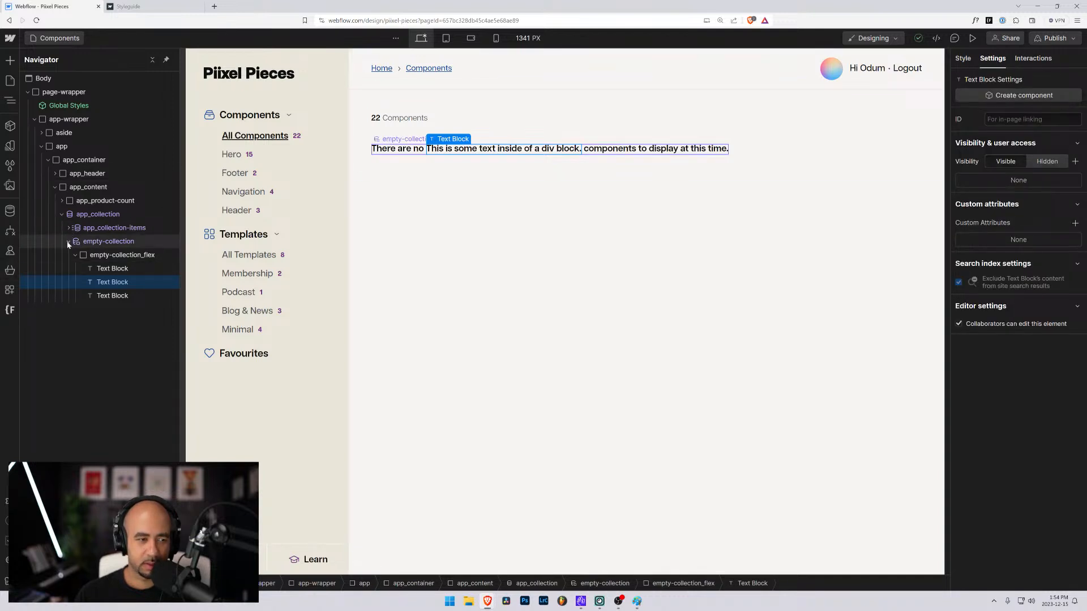
click(111, 258)
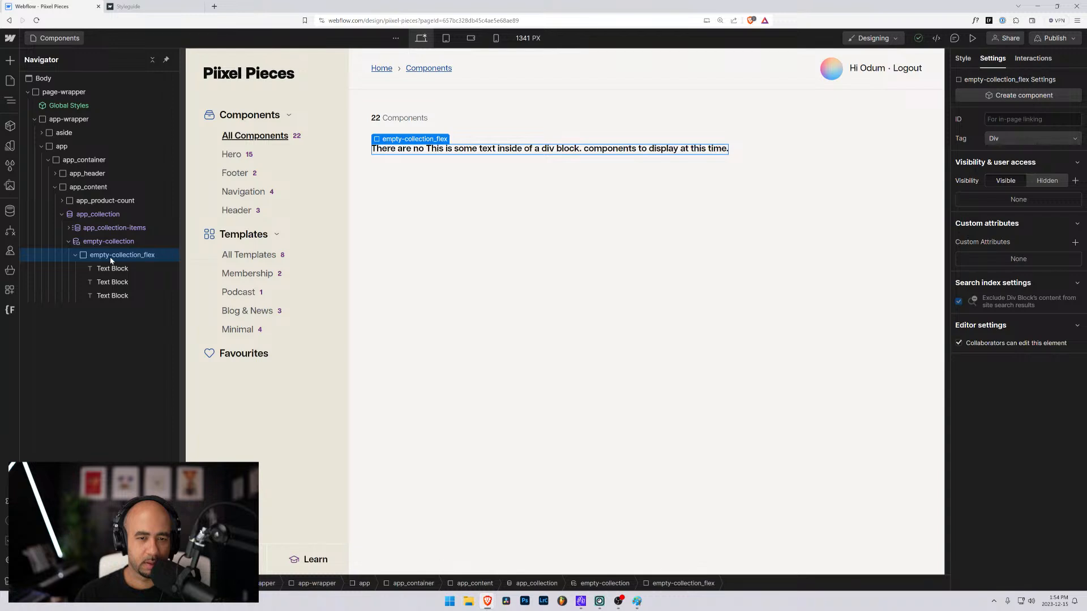
Reload the Designer and reopen the middle text block in the Components page's empty state to recheck its binding options.
click(103, 285)
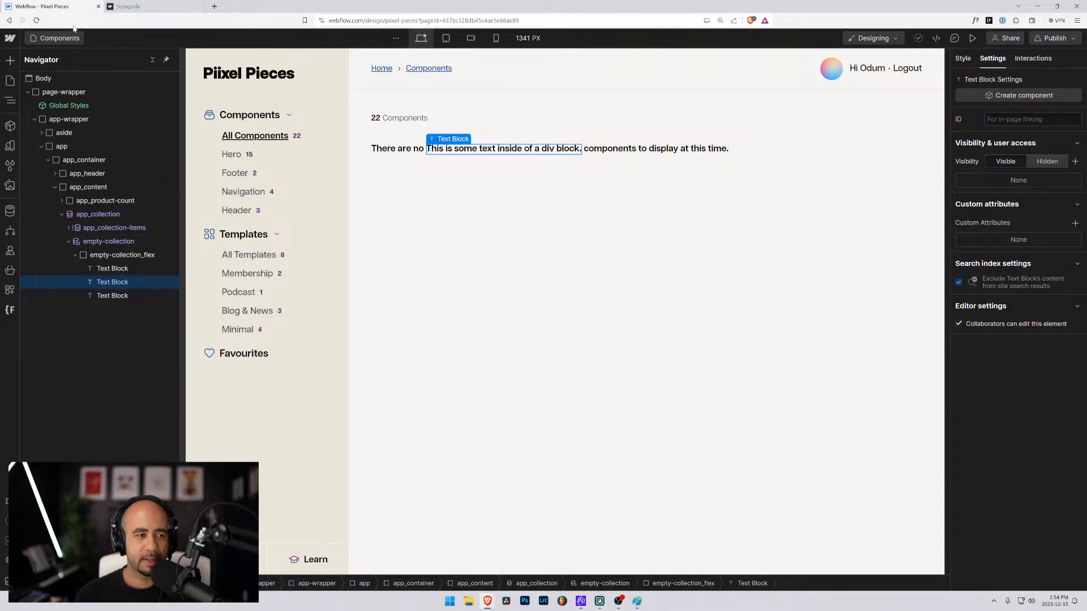
click(35, 21)
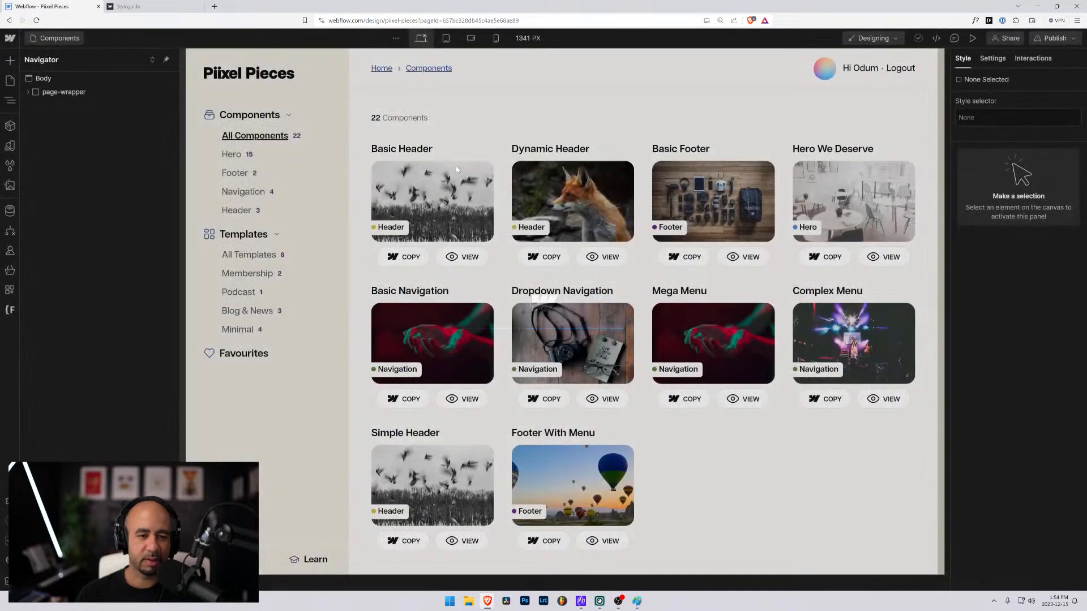
click(457, 169)
click(86, 241)
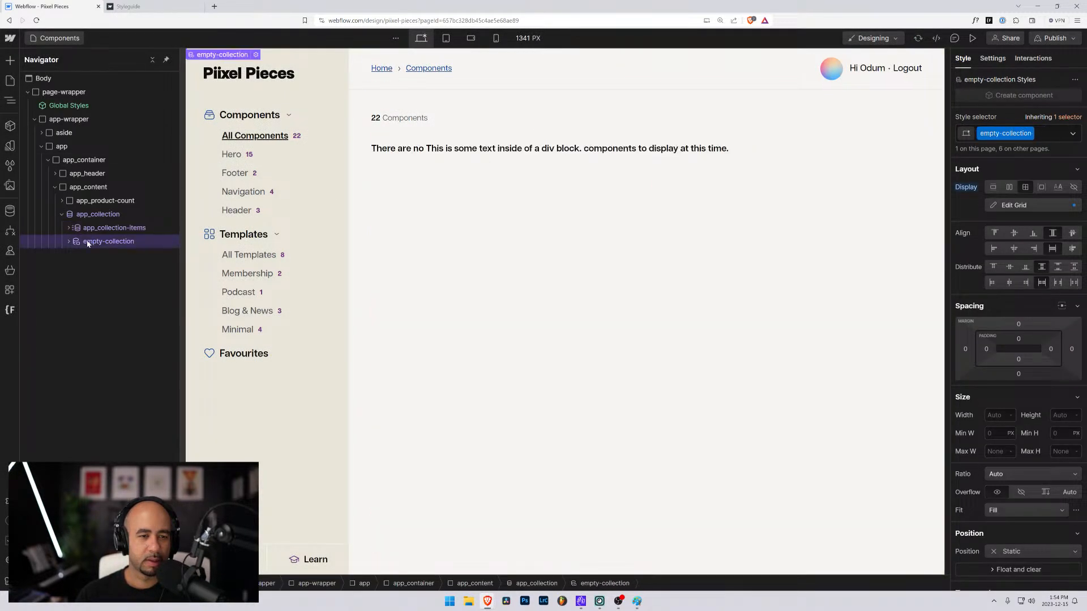
click(69, 241)
click(76, 255)
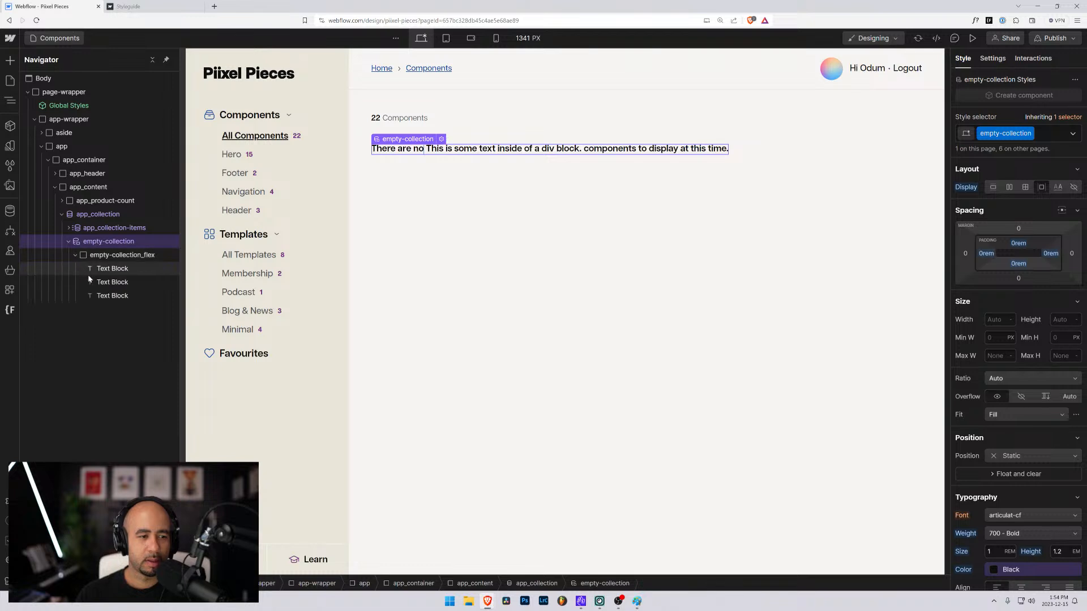
click(94, 282)
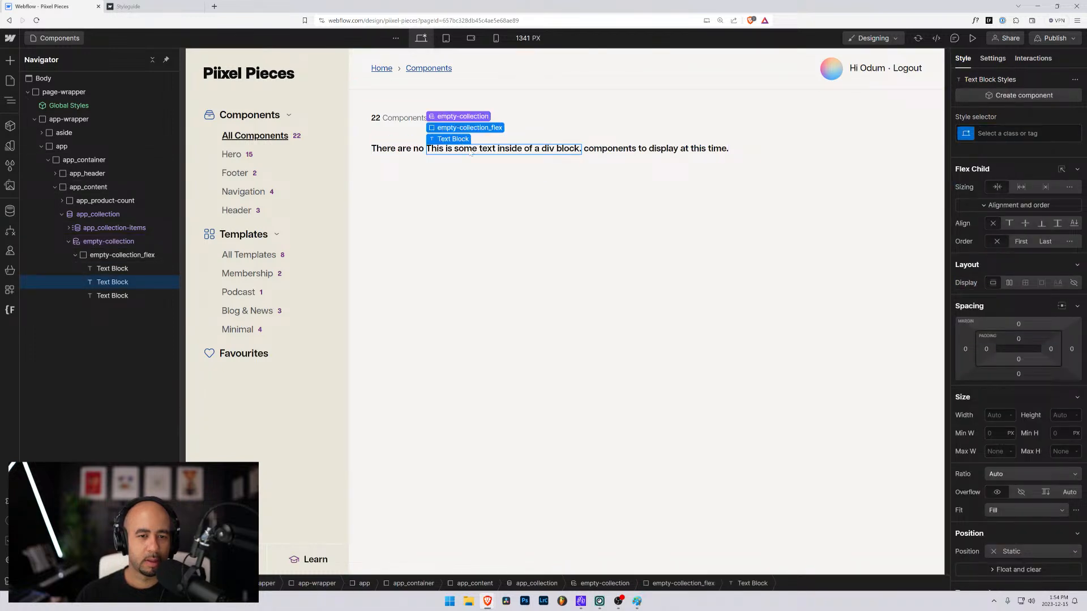
Extend the first text block of the Components page's empty message to read "There are no components to display at this time.".
double_click(411, 148)
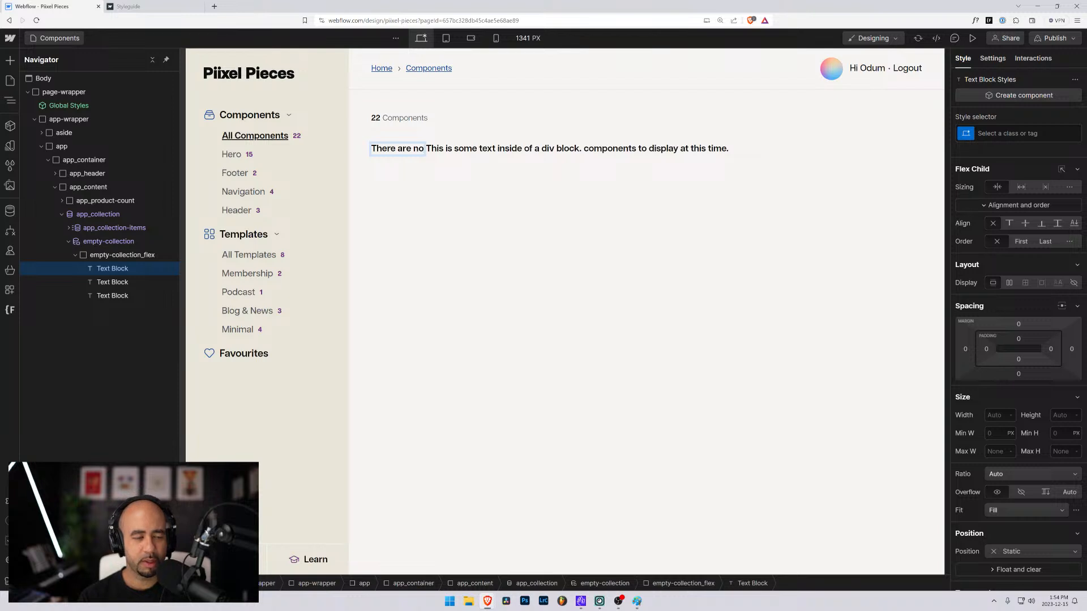
text(comp)
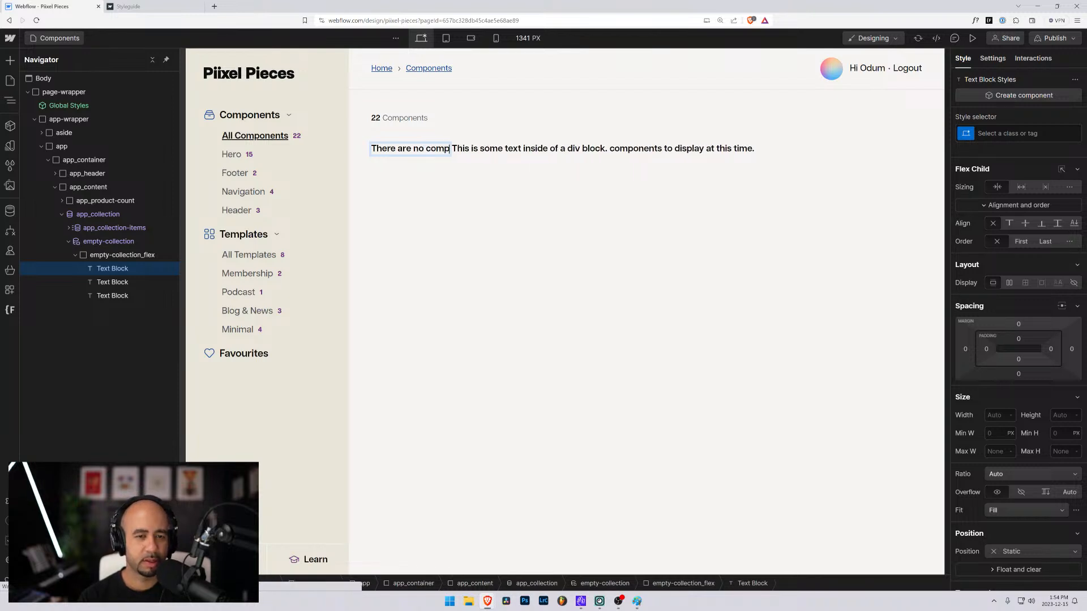
text(on)
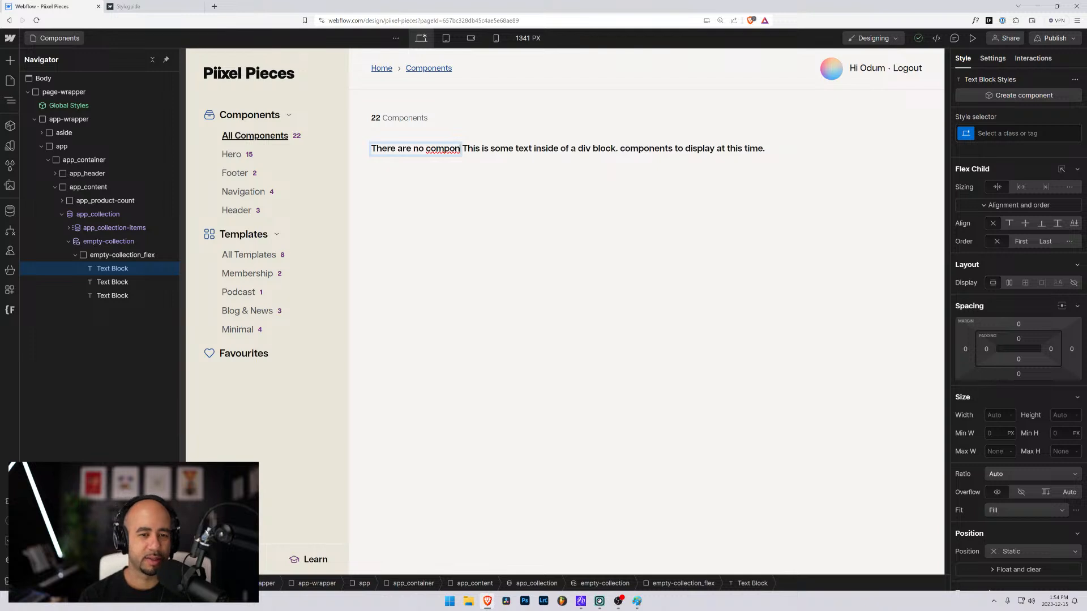
key(BackSpace)
key(BackSpace)
key(BackSpace)
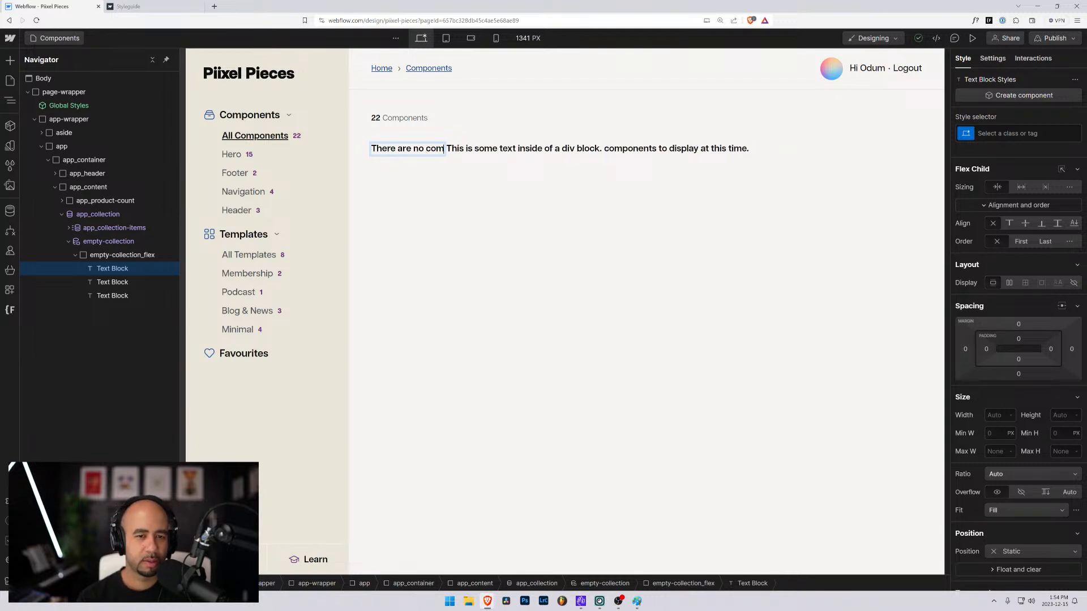
text(ponents to dis)
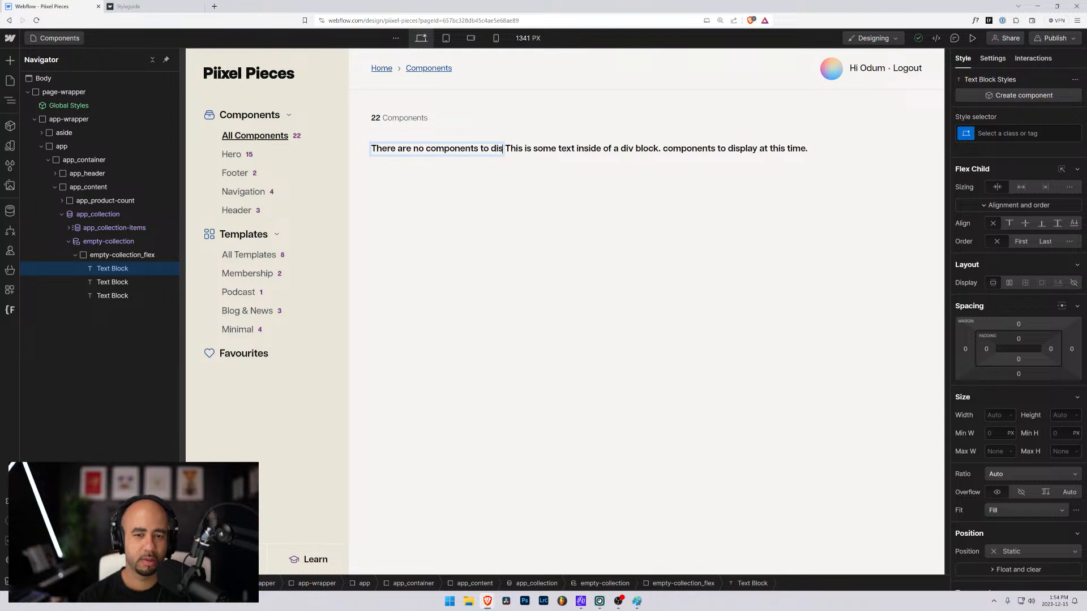
text(play at this time)
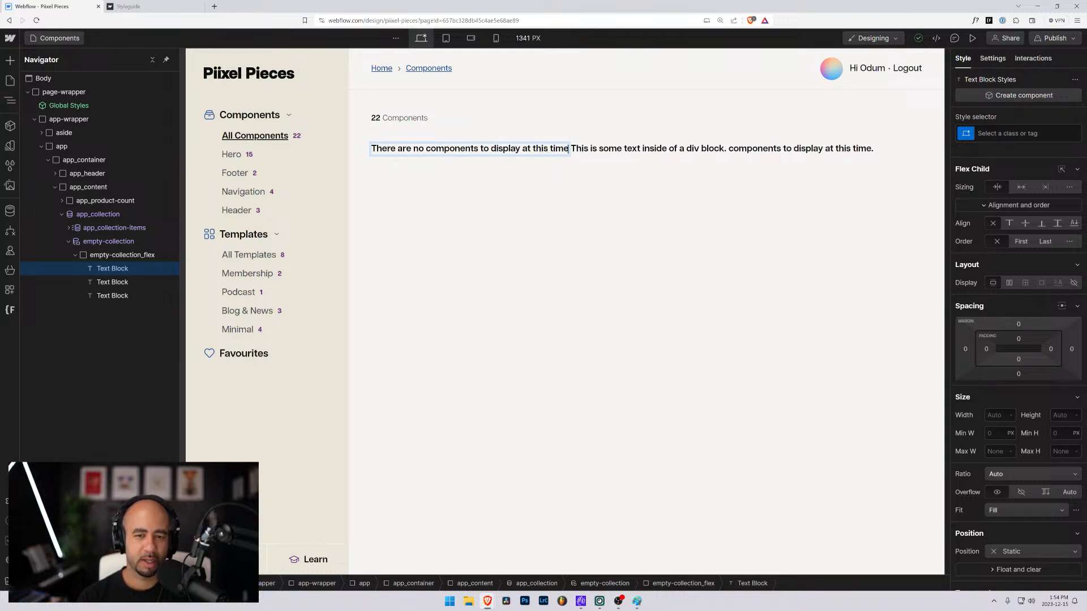
text(.)
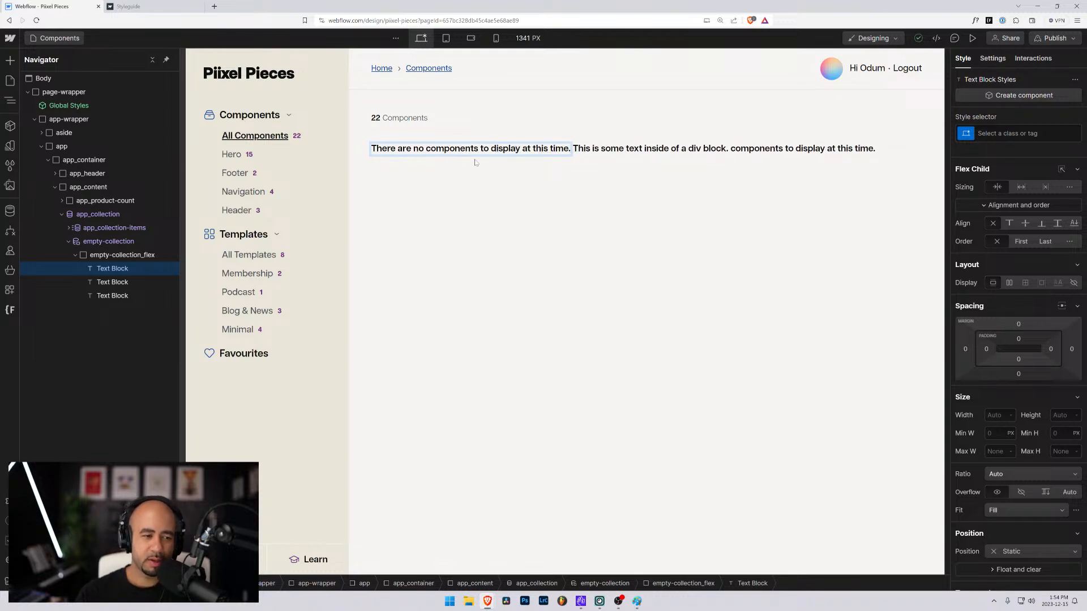
Delete the second and third text blocks from the Components page's empty-collection_flex block.
click(100, 281)
key(Delete)
key(Delete)
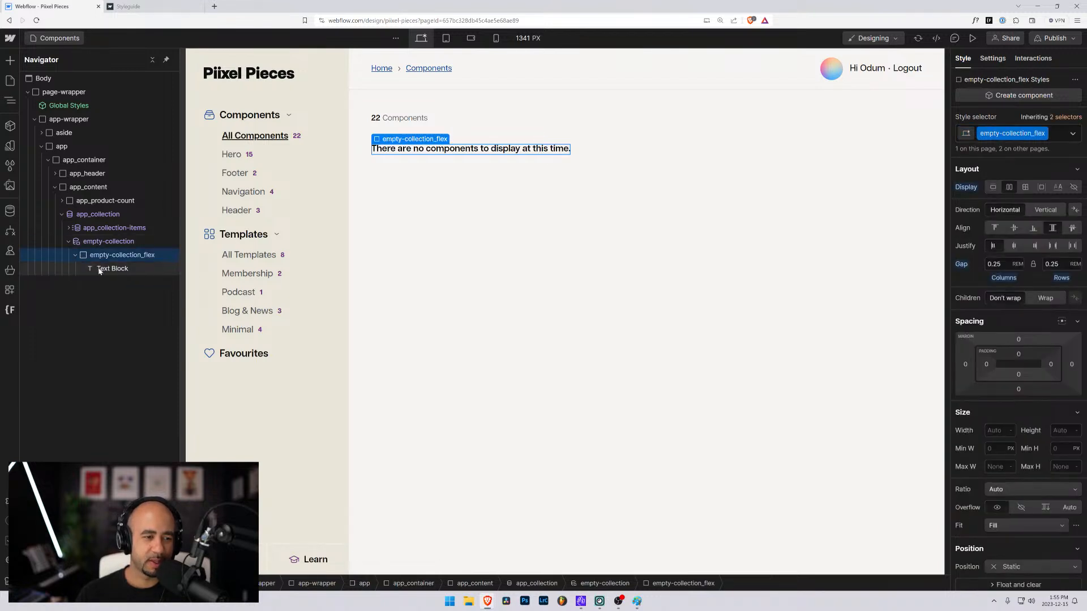
Apply the existing empty-collection_text class to the remaining text block in the Components page's empty state.
click(1017, 133)
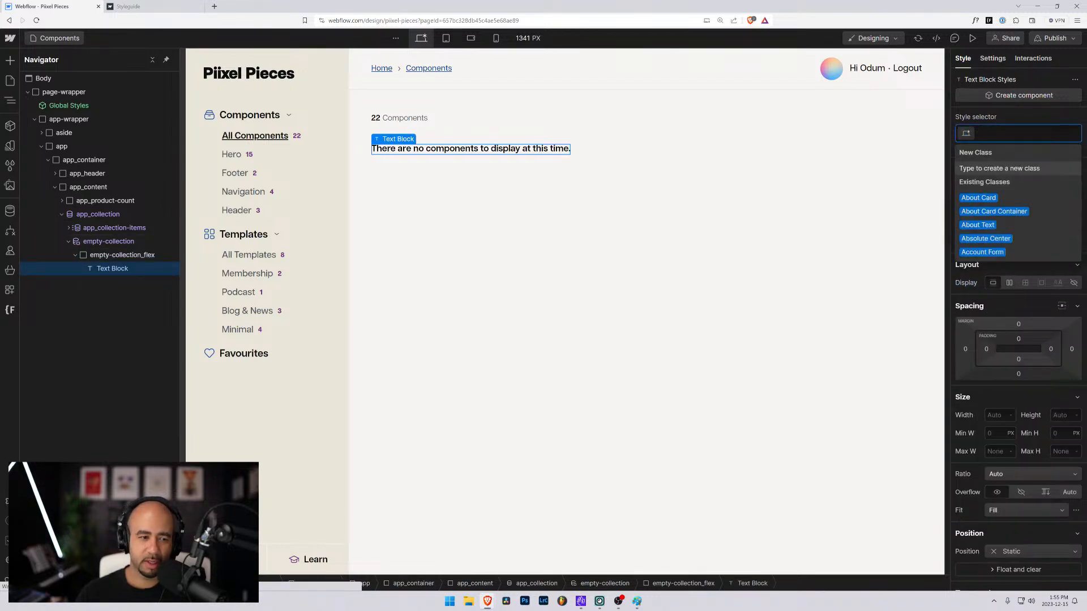
text(empty)
key(Down)
key(Down)
key(Down)
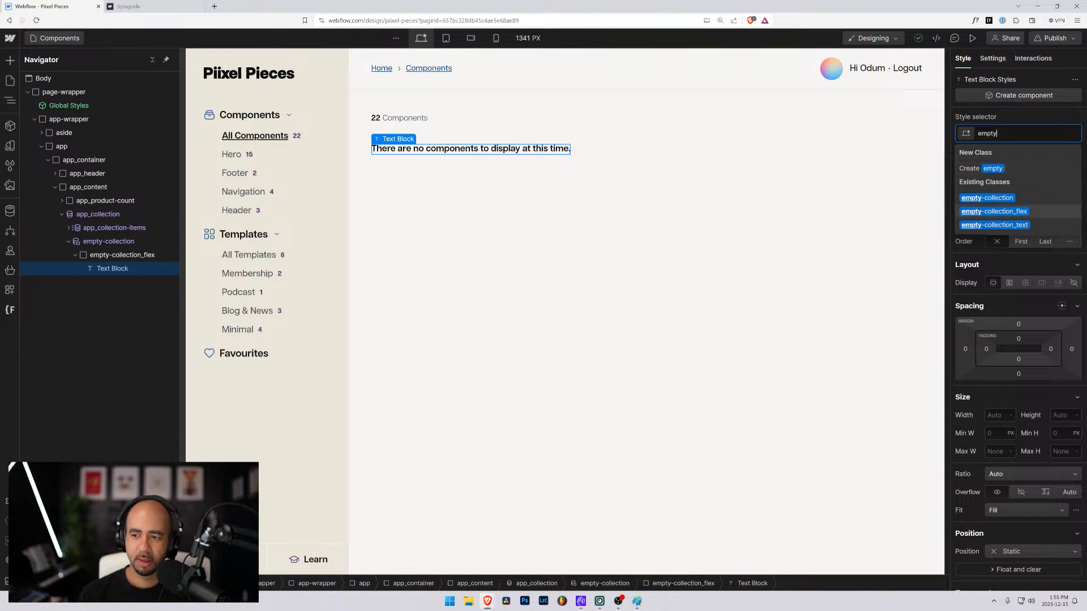
key(Return)
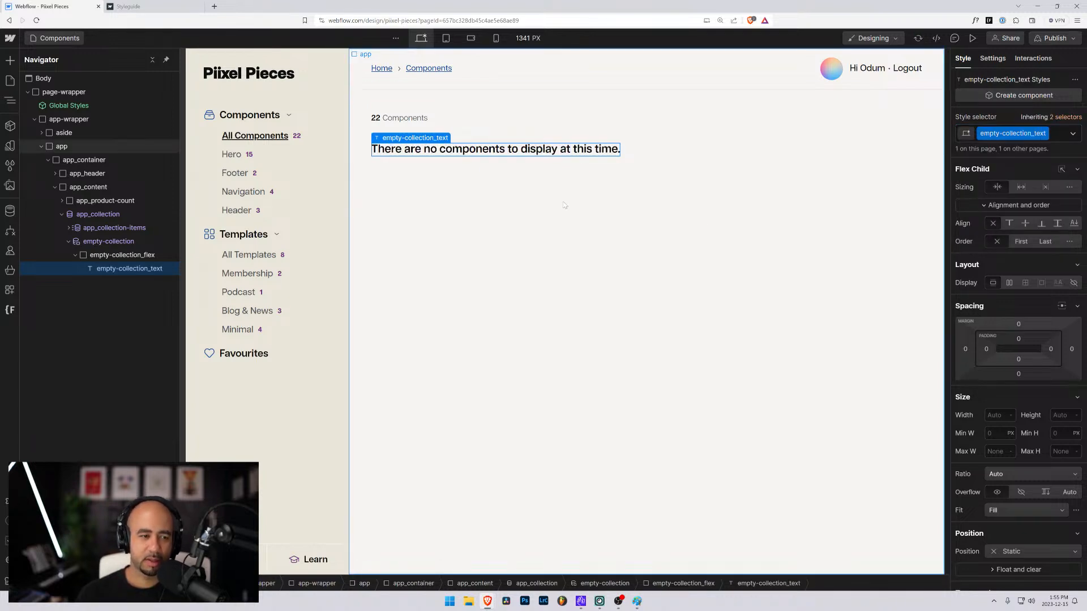
click(114, 255)
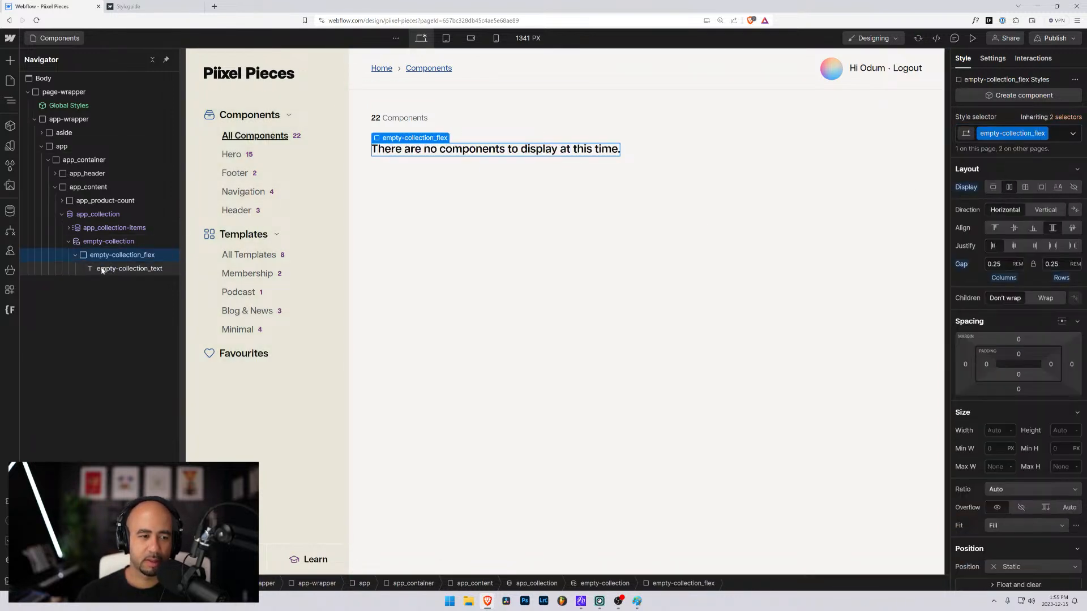
click(108, 268)
click(104, 256)
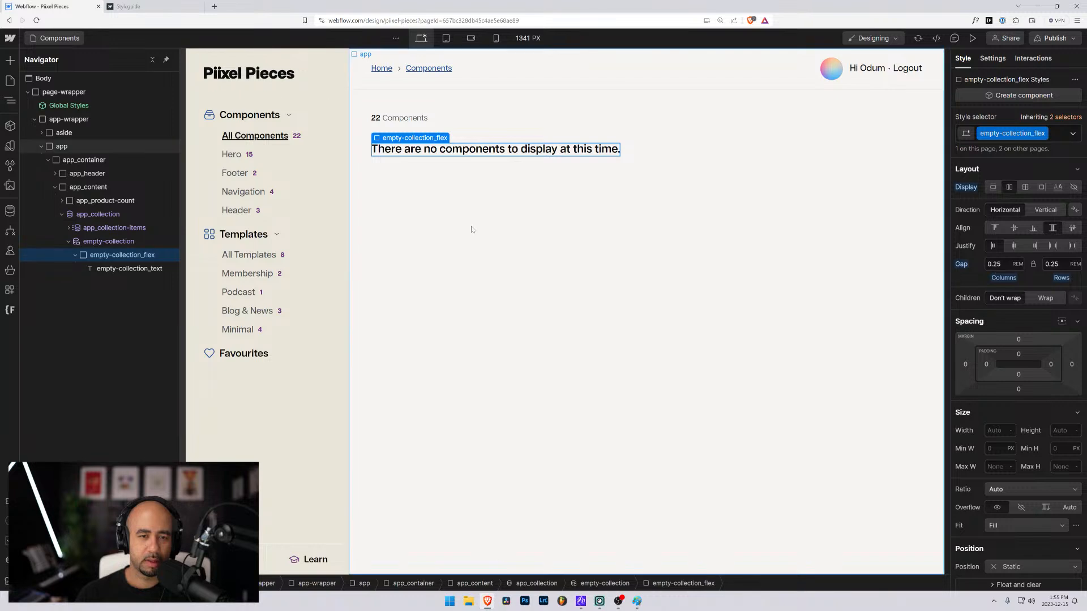
click(108, 268)
Open the Template Categories Template page and examine the text blocks in its collection's empty-collection_flex message.
click(69, 41)
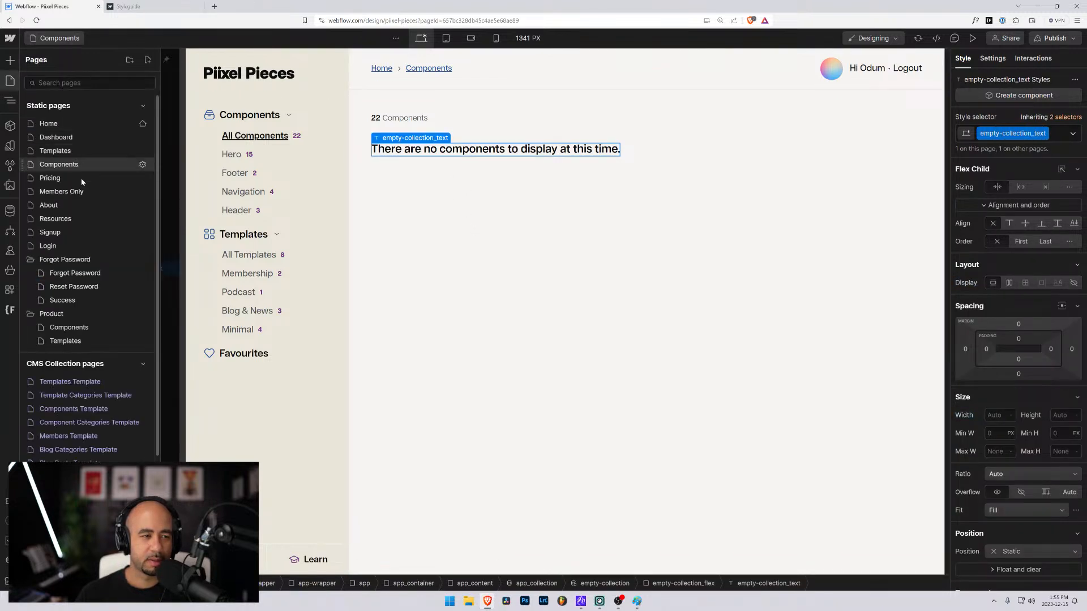
click(64, 397)
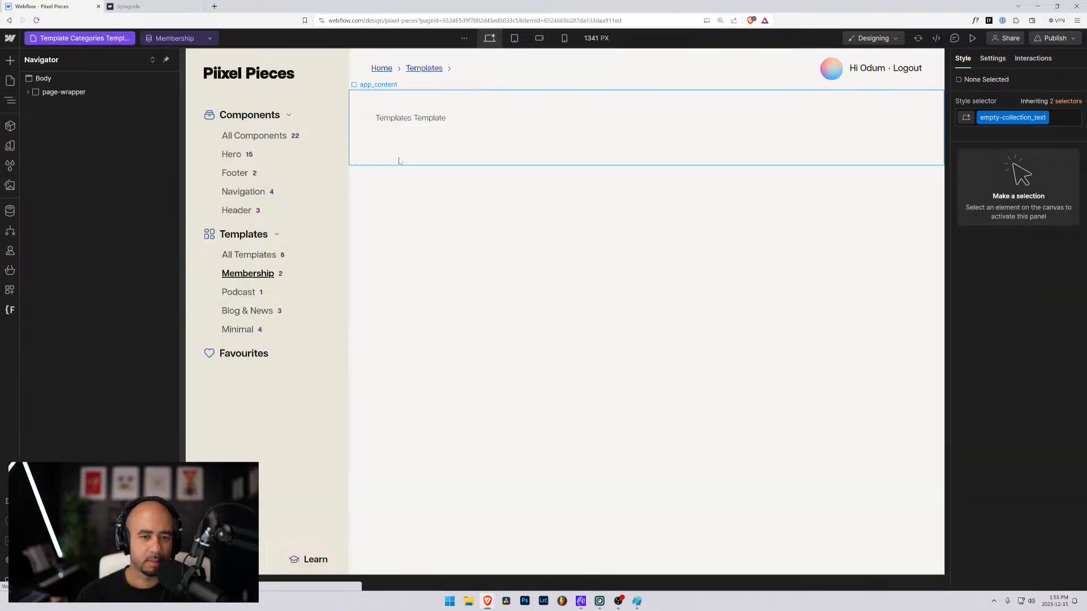
click(500, 163)
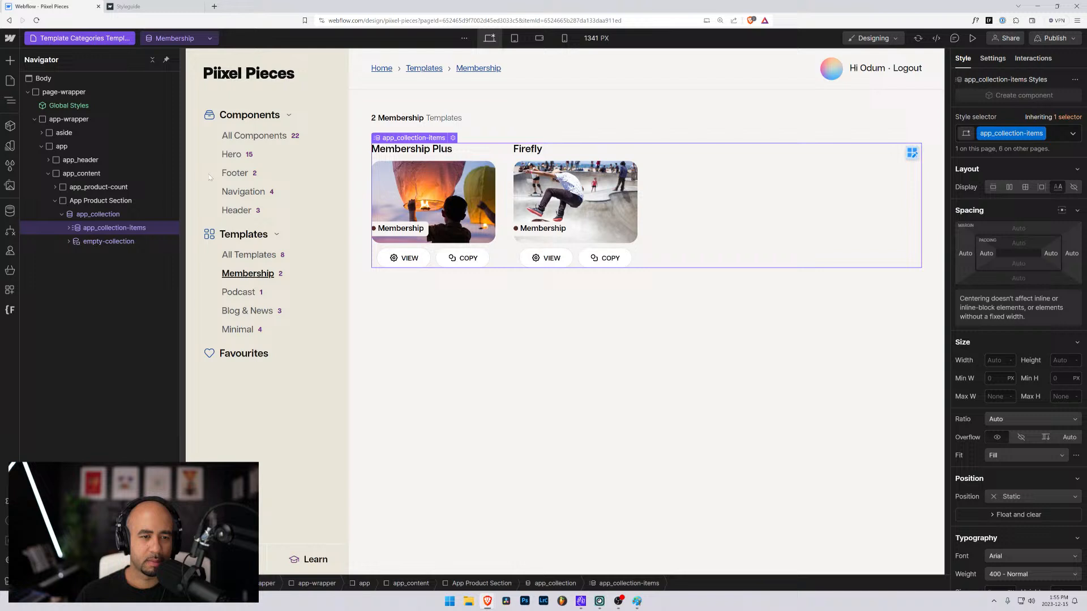
click(105, 241)
click(69, 242)
click(85, 255)
click(75, 254)
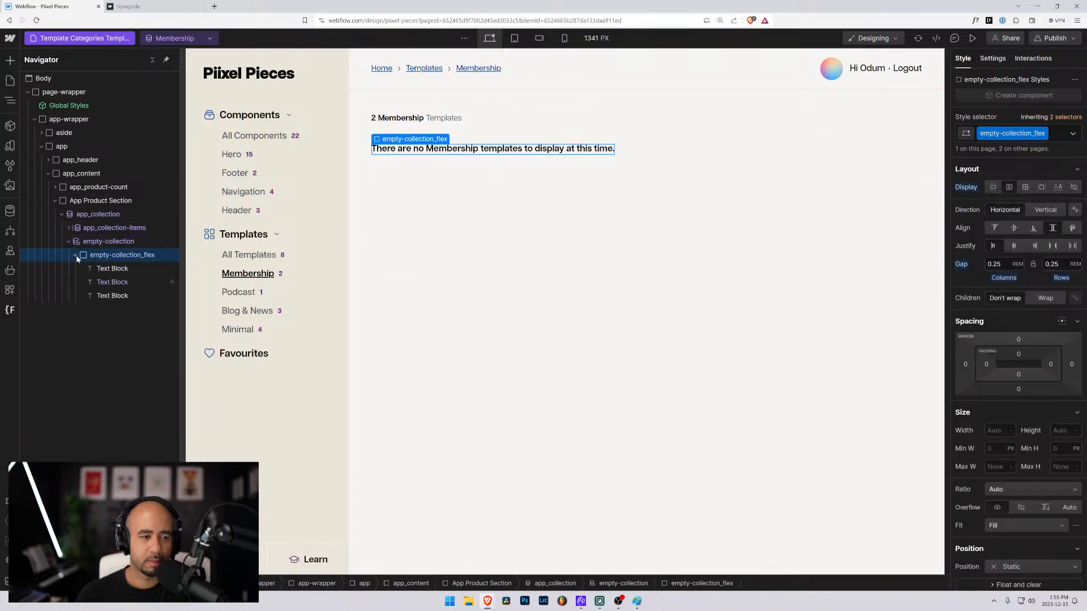
click(101, 267)
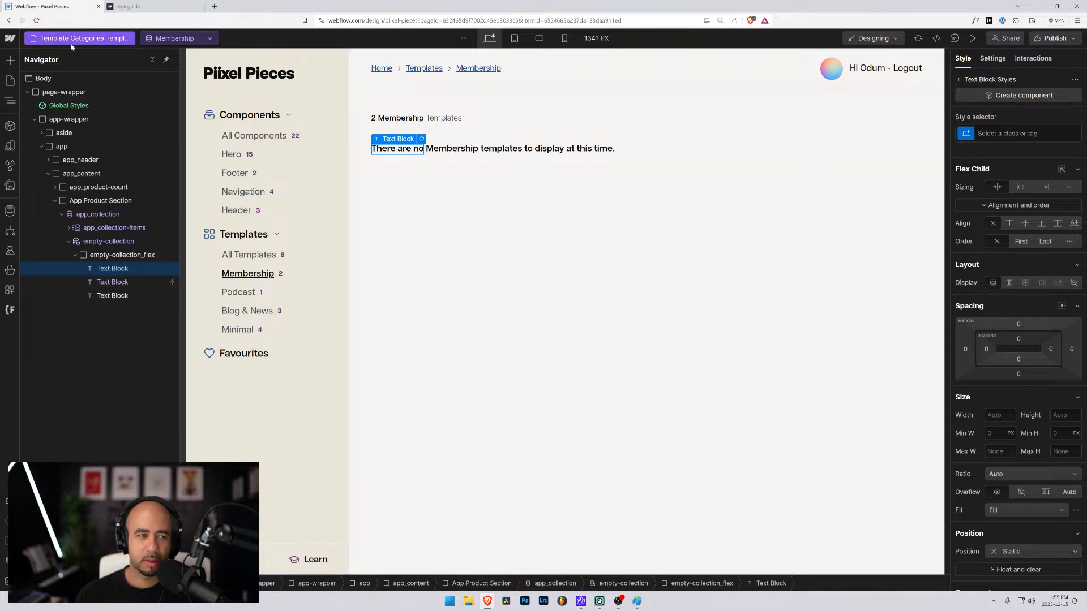
Open the static Templates page and expand its collection's empty state down to the placeholder text block.
click(91, 40)
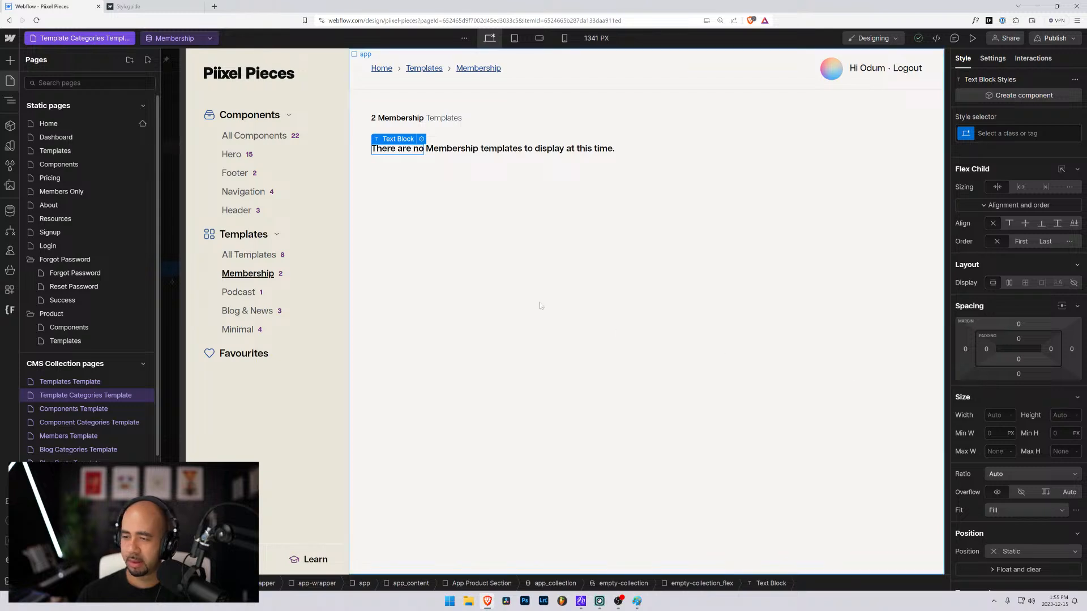
click(68, 37)
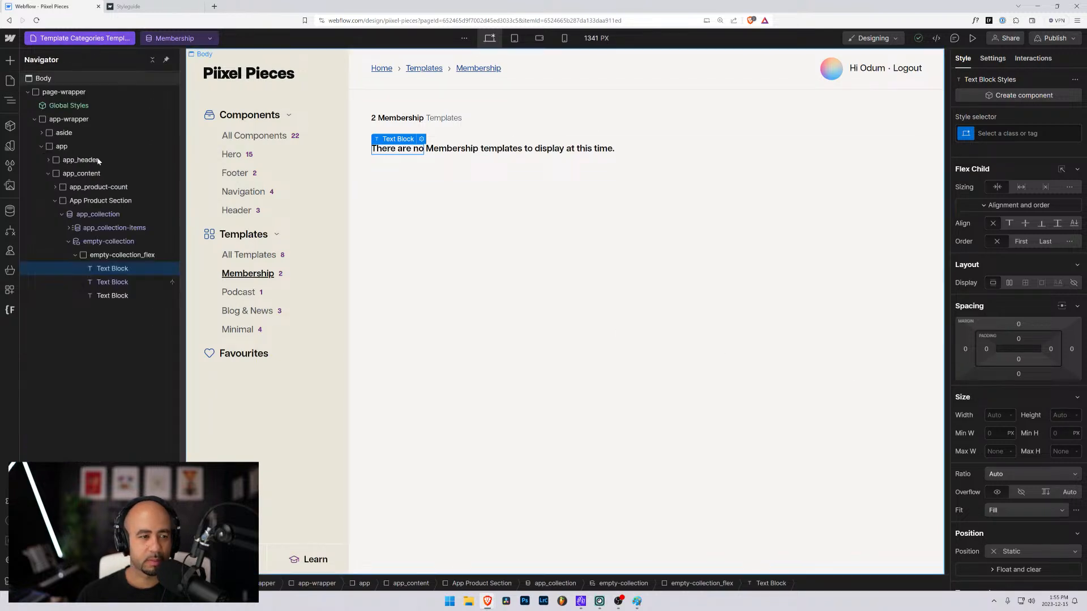
click(89, 38)
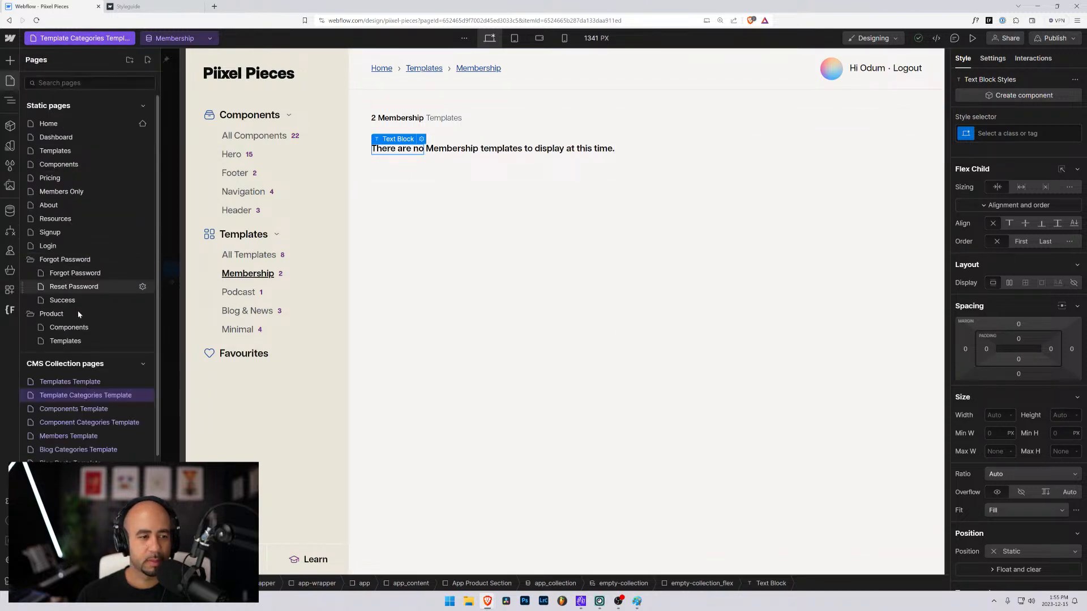
click(57, 150)
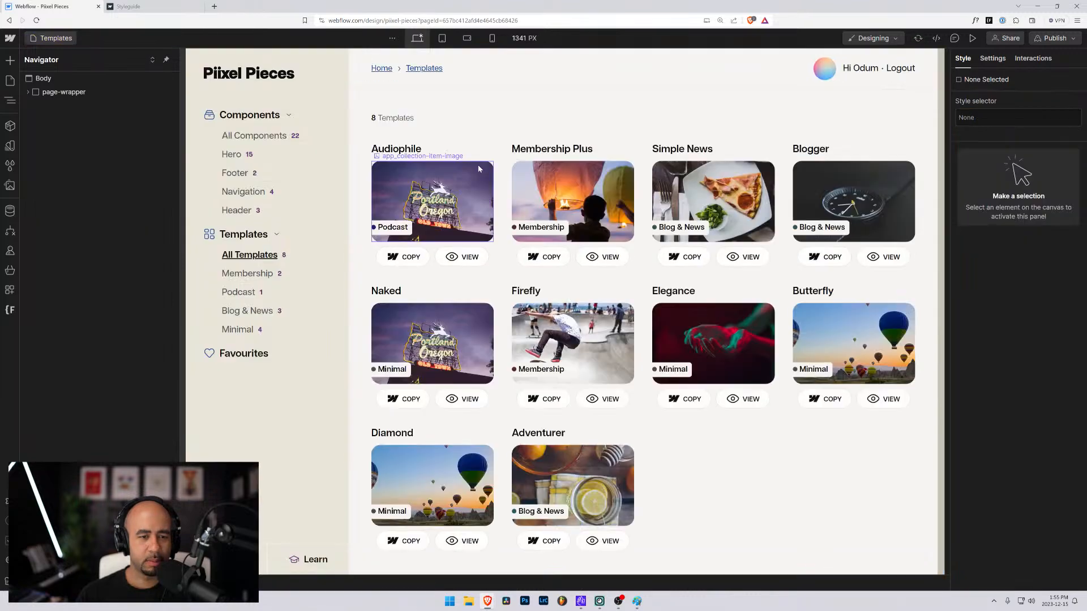
click(503, 167)
click(72, 243)
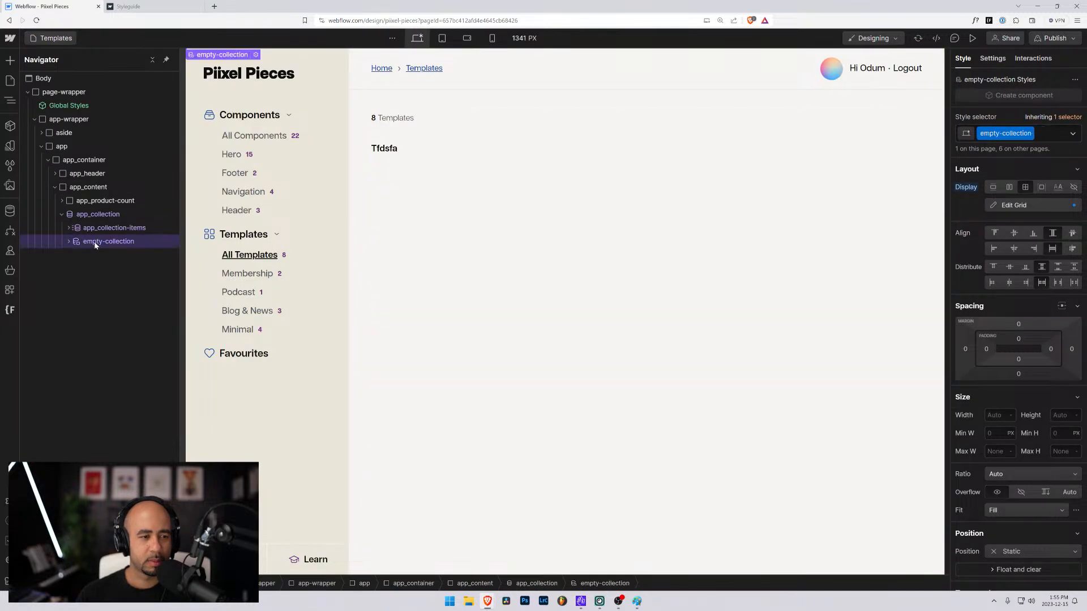
click(70, 242)
click(94, 255)
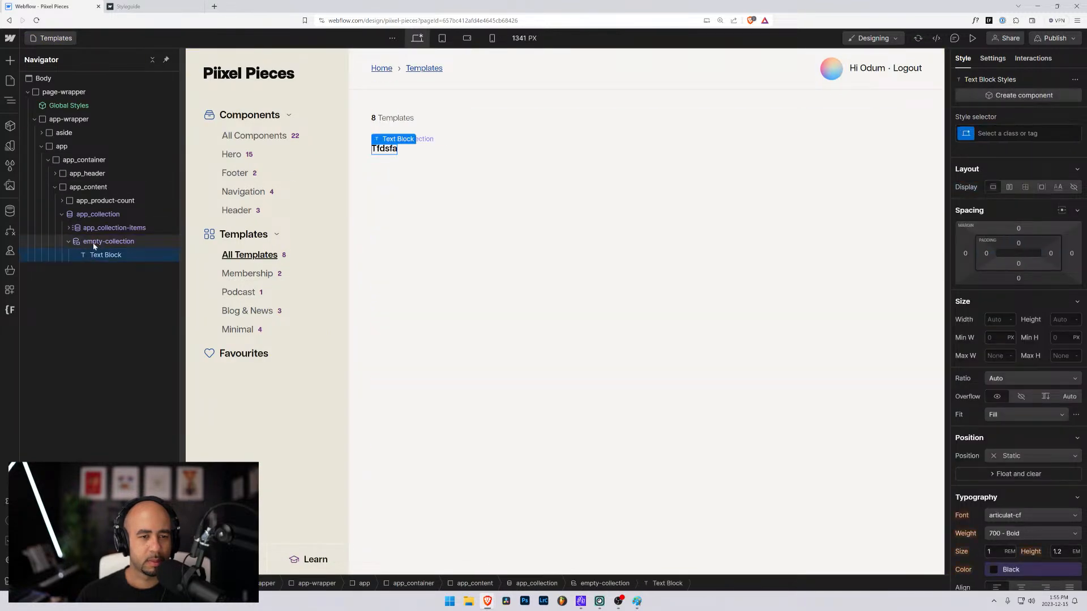
click(94, 246)
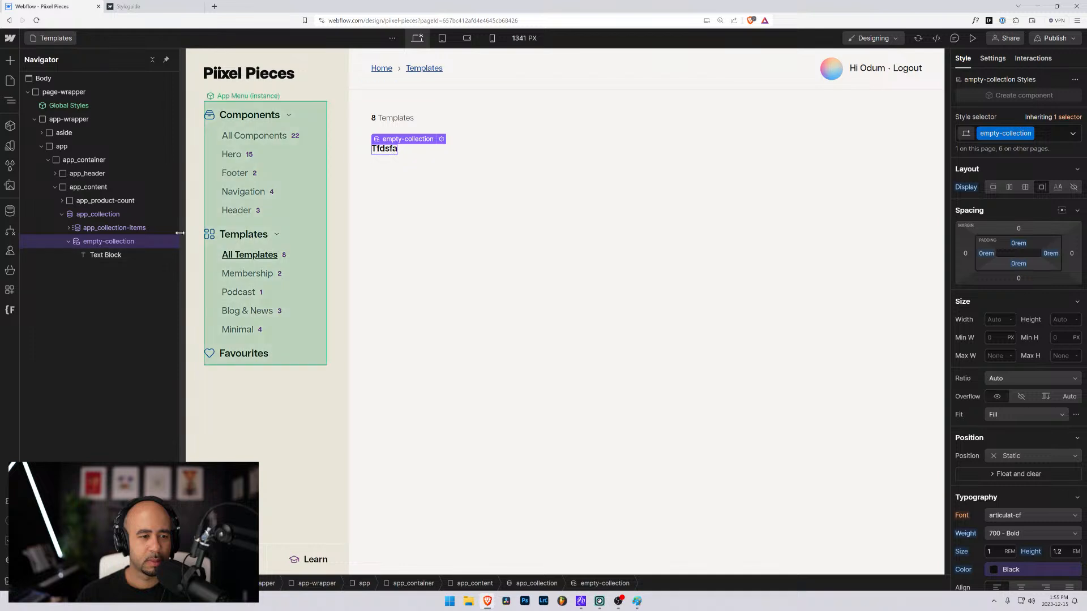
Replace the Templates page's placeholder empty text with "There are no templates to display at this time.".
click(124, 255)
key(Return)
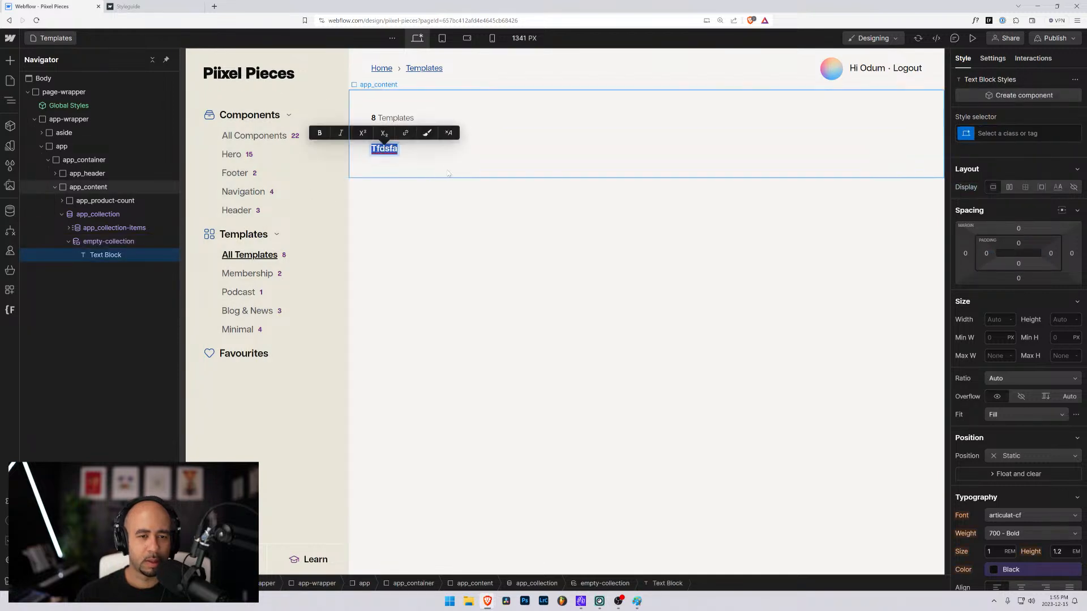
text(There are)
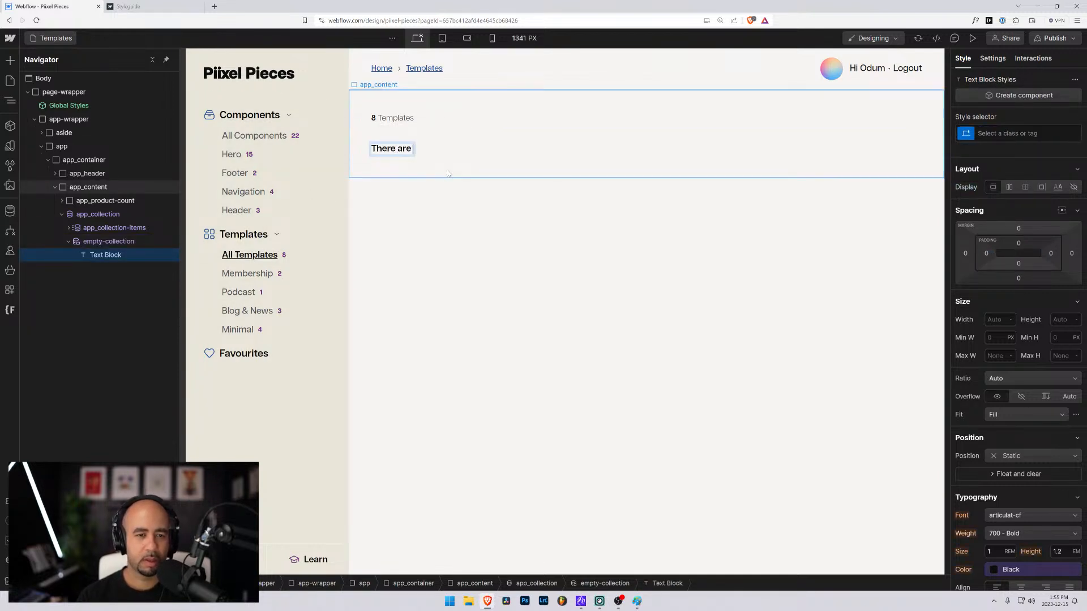
text( no templates to )
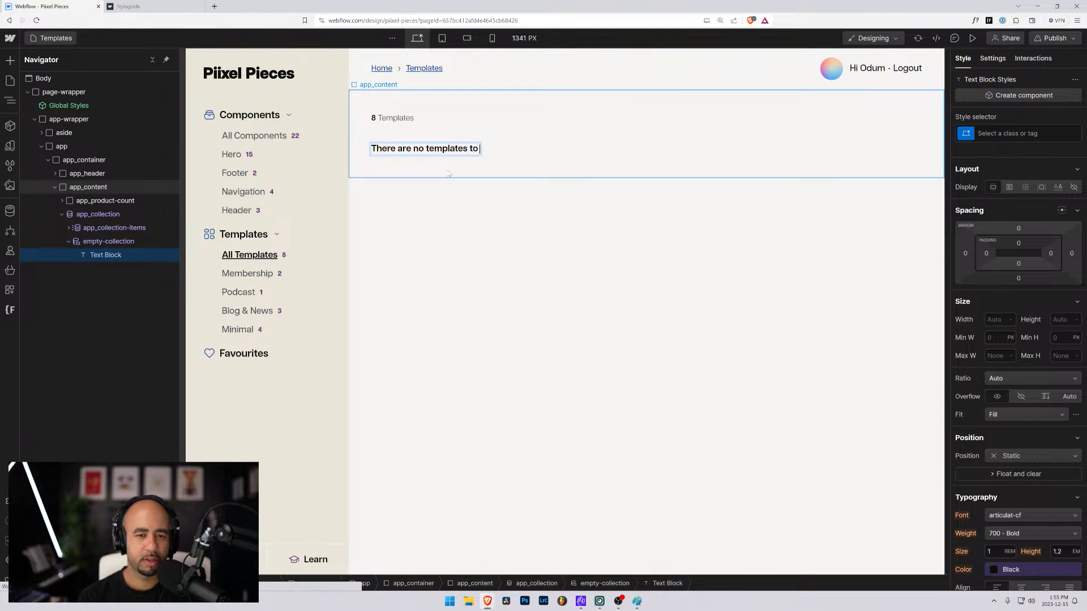
text(dsi)
key(BackSpace)
key(BackSpace)
key(BackSpace)
key(BackSpace)
text(is)
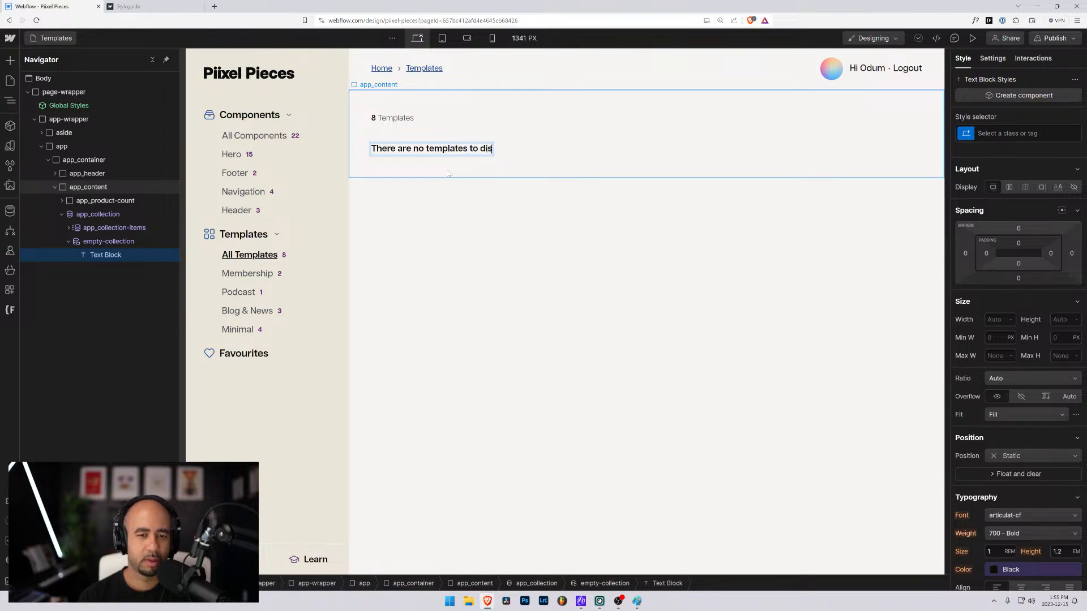
text(play at this time.)
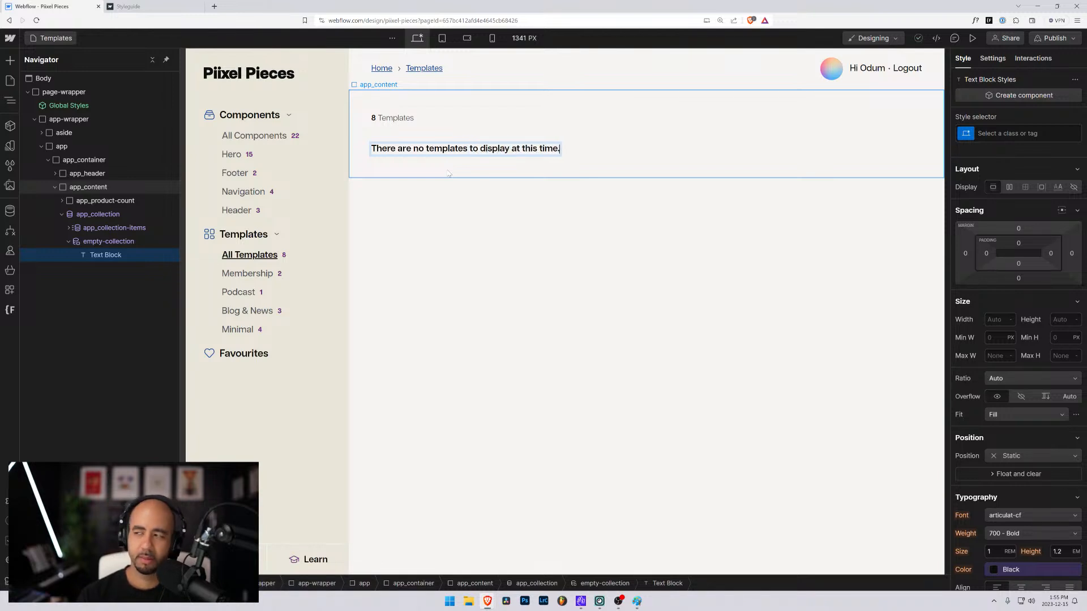
Open the static Components page and expand its collection's empty state down to the empty-collection_text block.
click(91, 241)
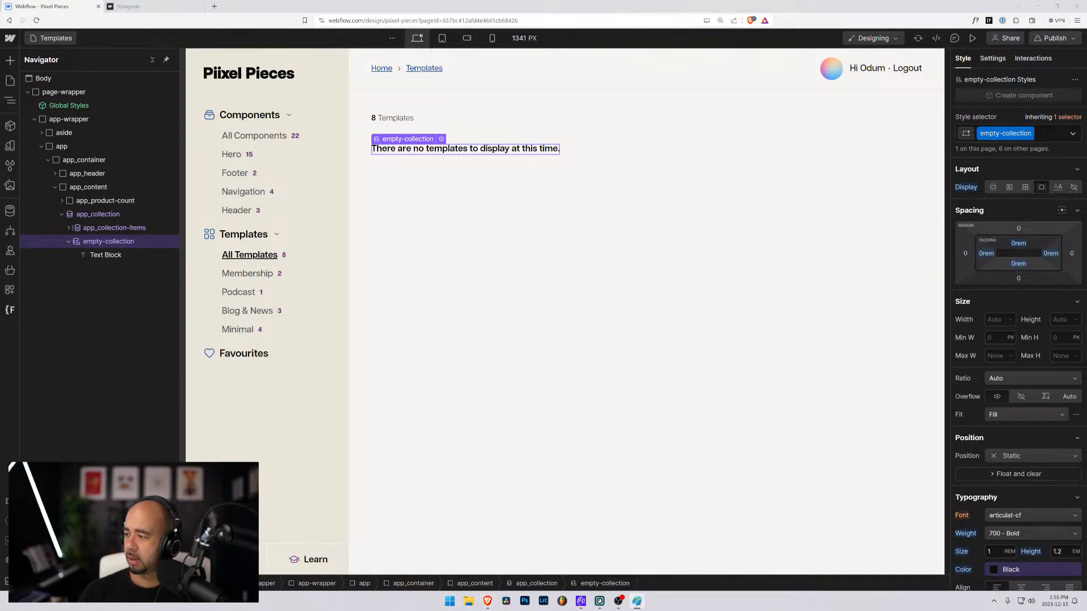
click(52, 37)
click(59, 163)
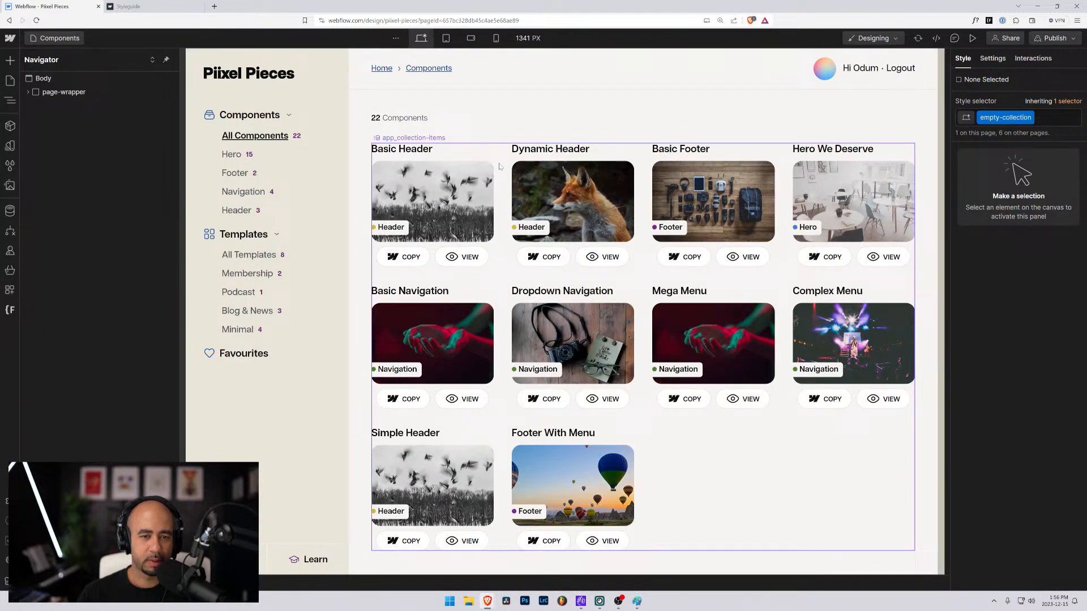
click(498, 163)
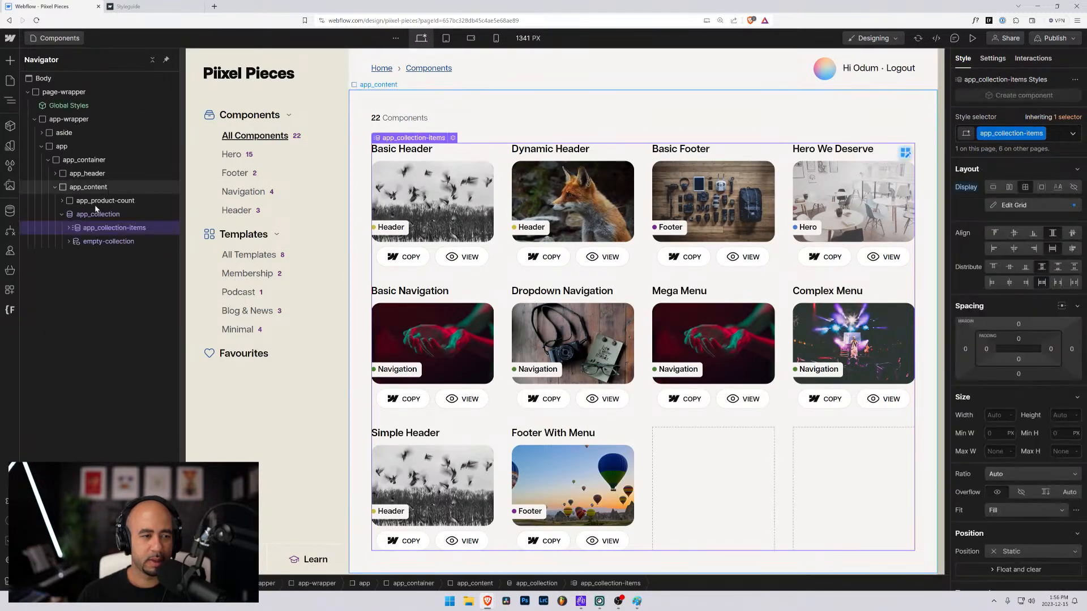
click(91, 243)
click(99, 256)
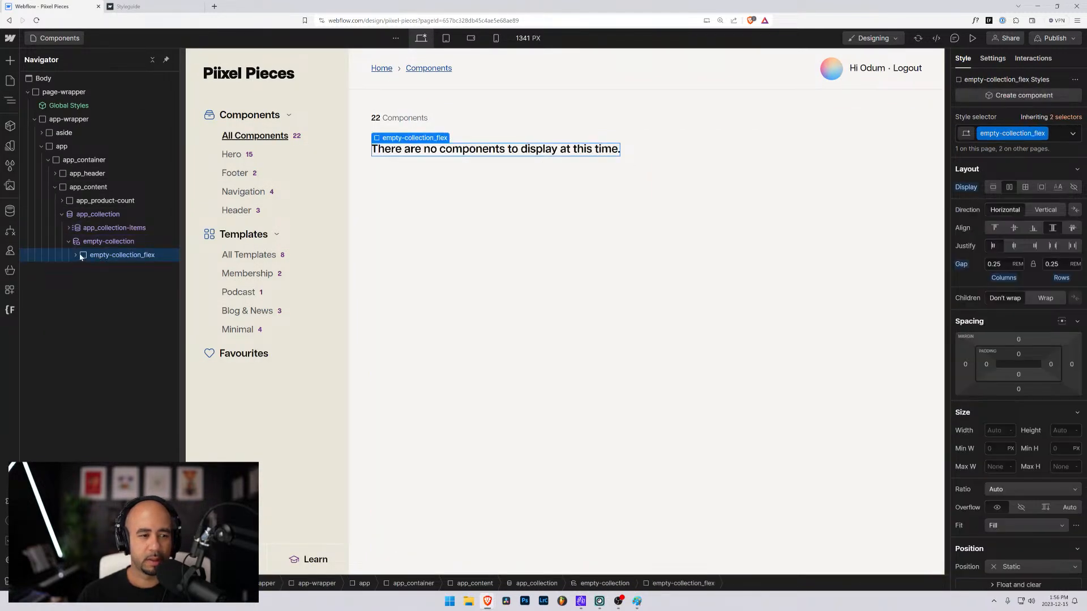
click(77, 255)
click(136, 270)
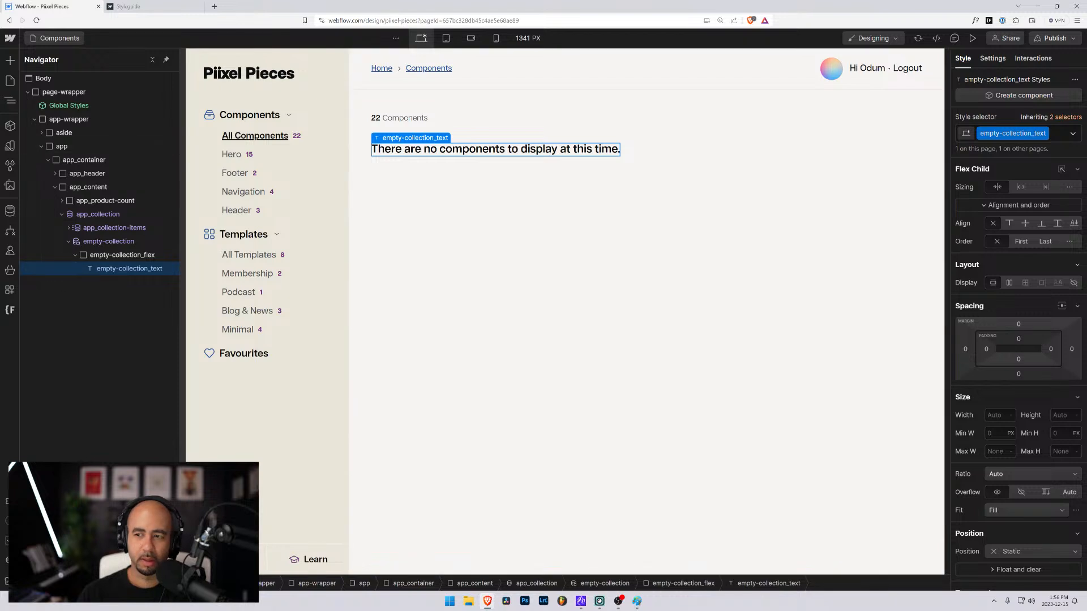
Copy the class name empty-collection_text and remove that class from the Components page's empty-state text block.
click(1058, 140)
key(Escape)
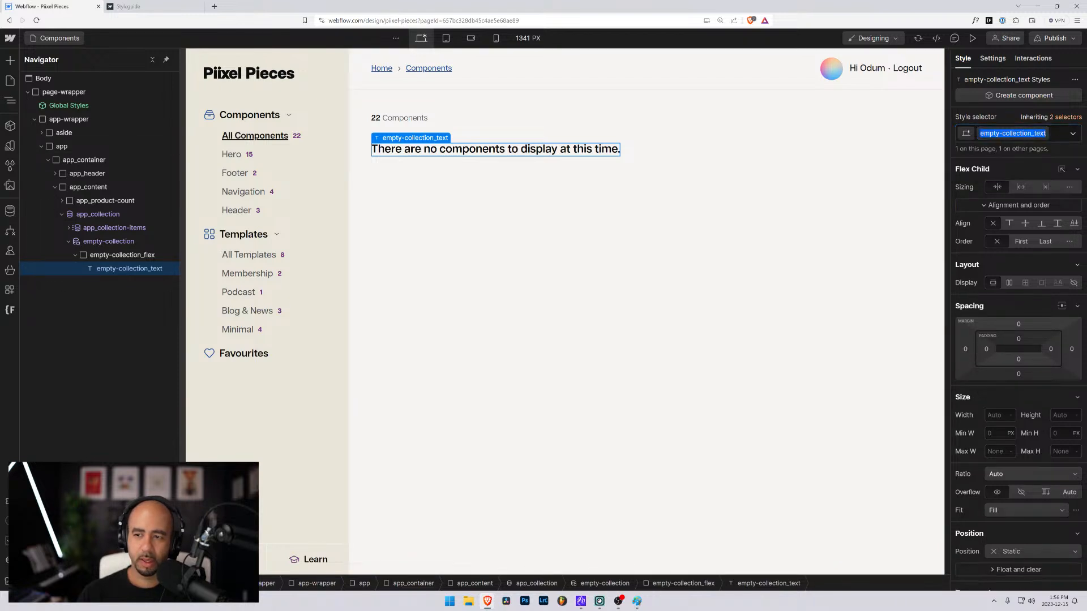
double_click(1013, 133)
key(ctrl+c)
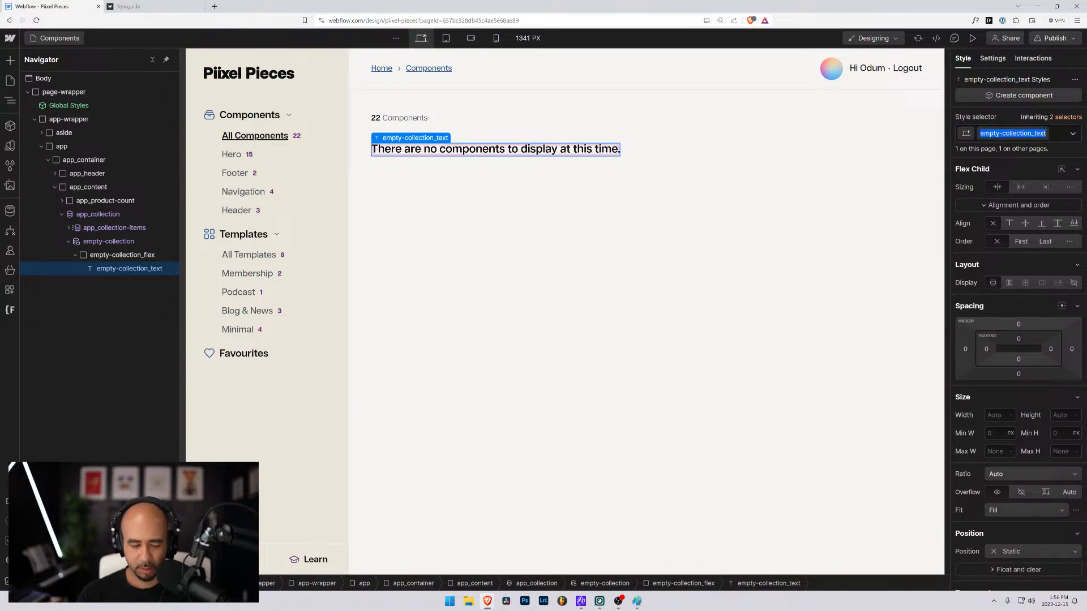
click(1056, 139)
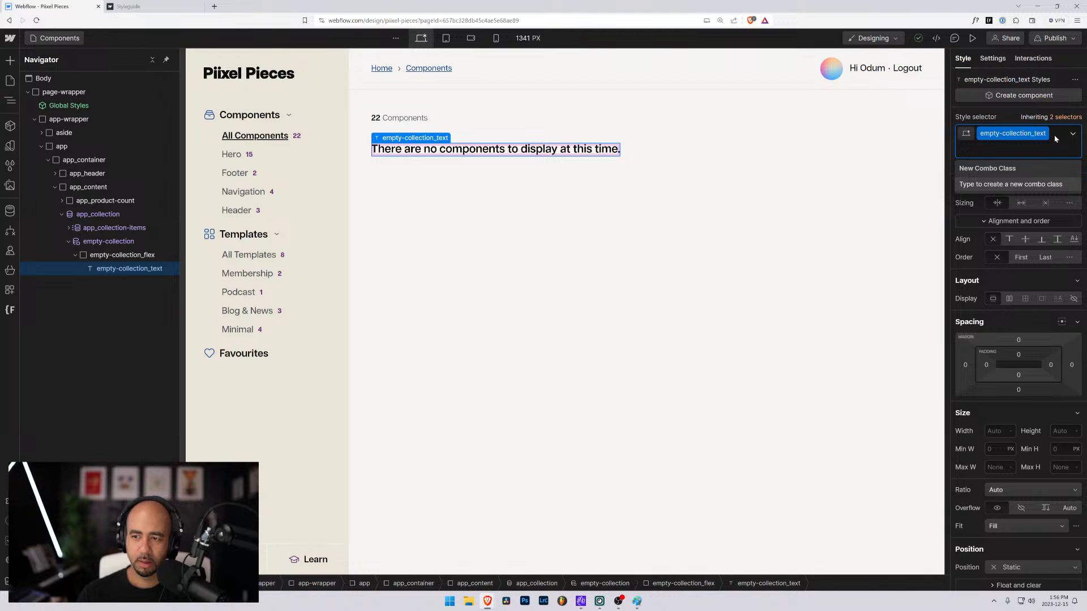
key(BackSpace)
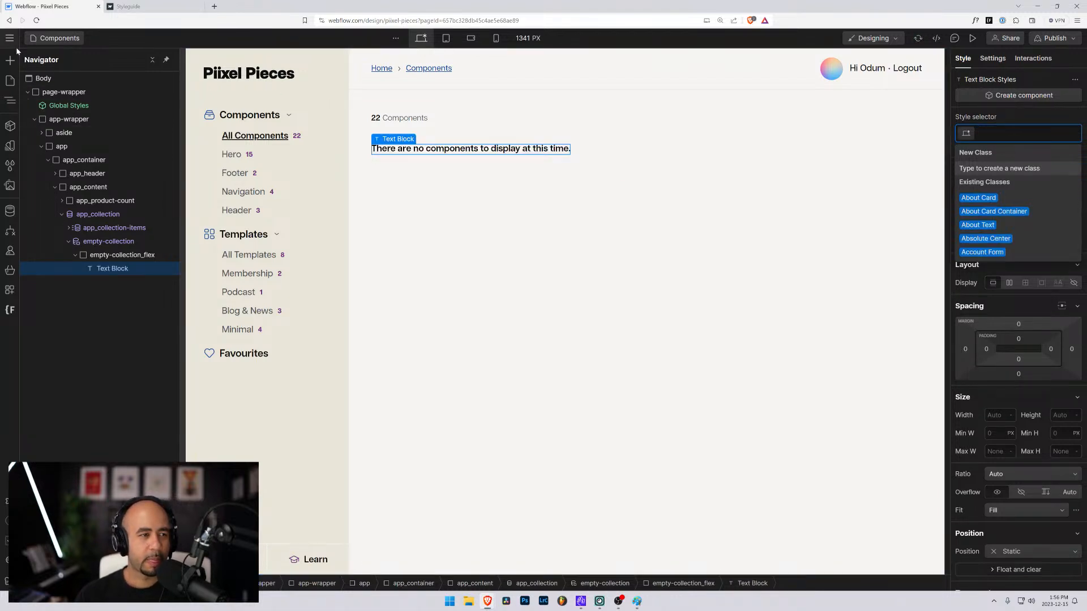
Look up where the empty-collection_text class is used across the site and open the Resources page from its usage list.
click(10, 165)
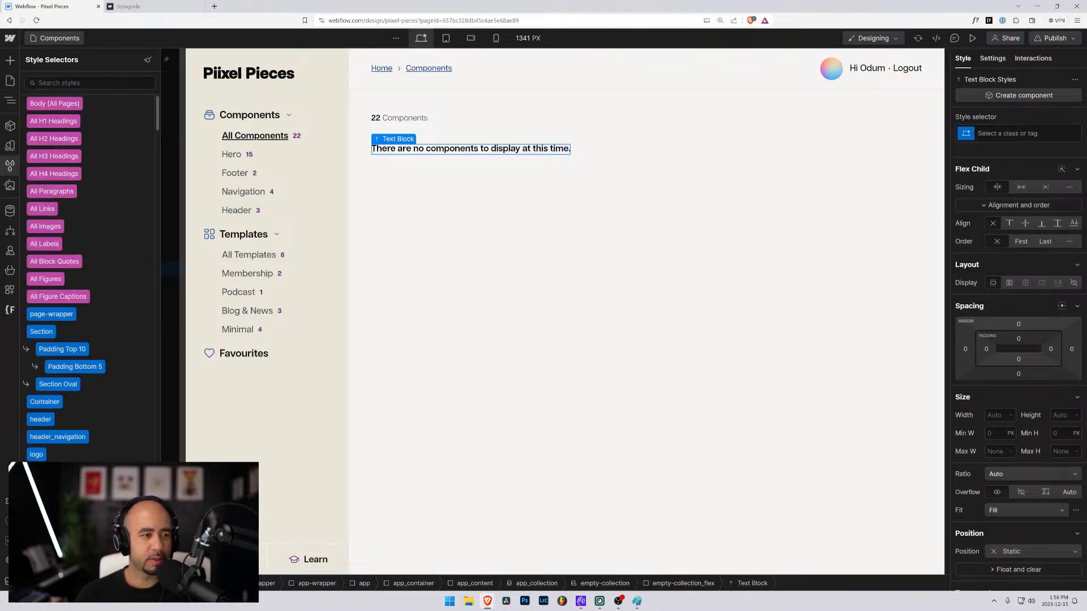
key(ctrl+v)
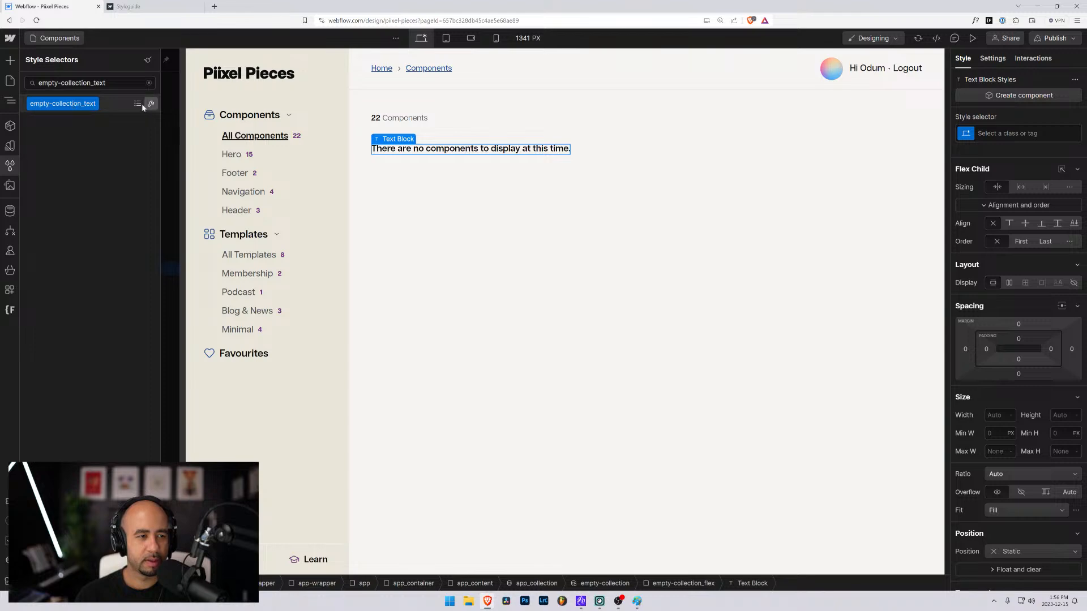
click(139, 105)
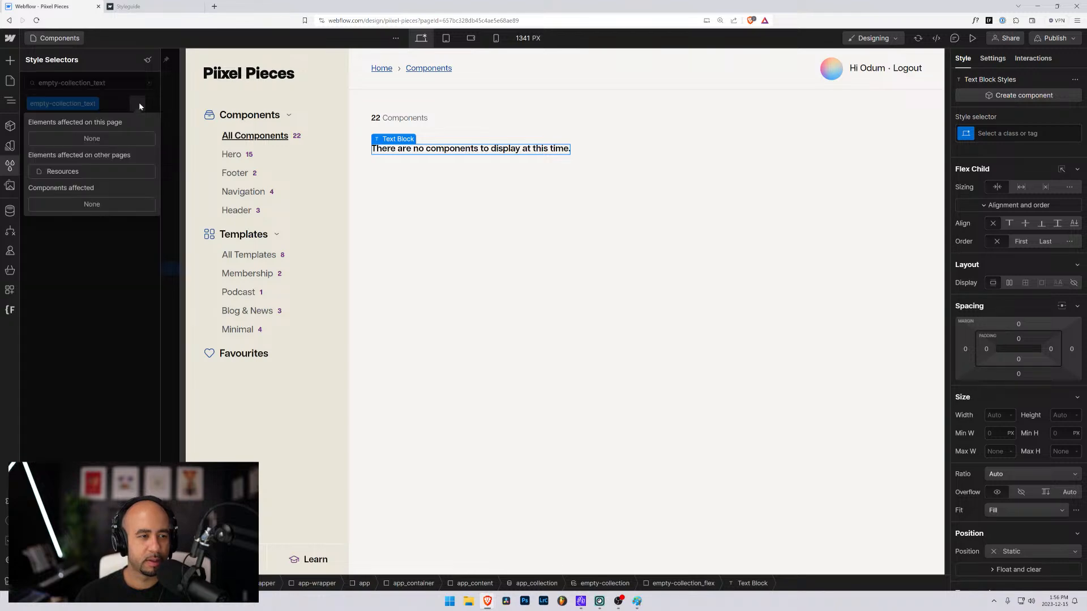
click(58, 172)
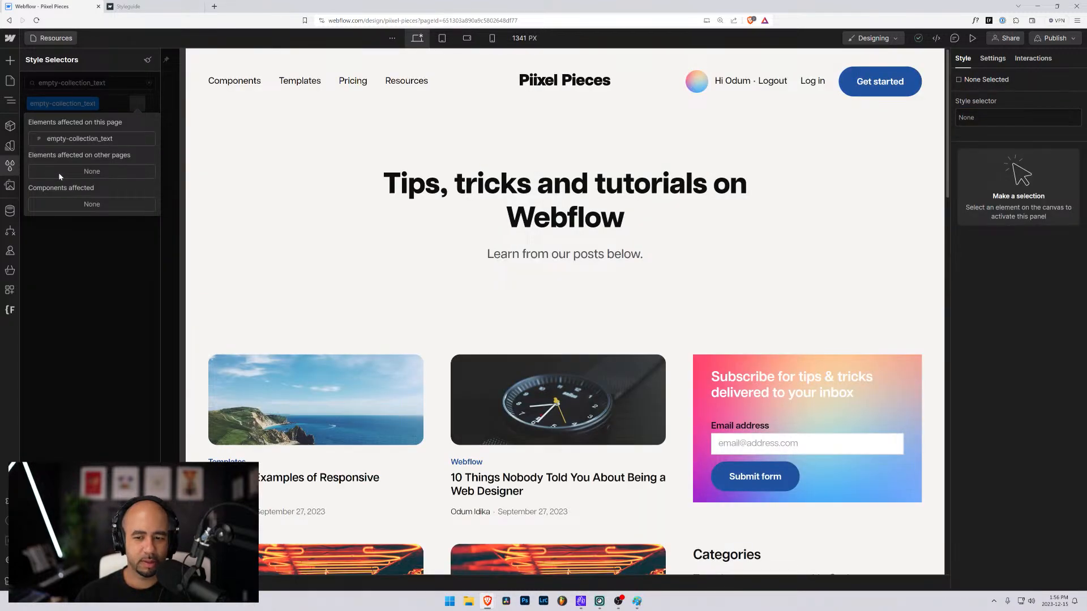
Examine the empty-collection_text paragraph and its empty-collection wrapper in the Resources page's blog collection.
scroll(388, 283, down, 5)
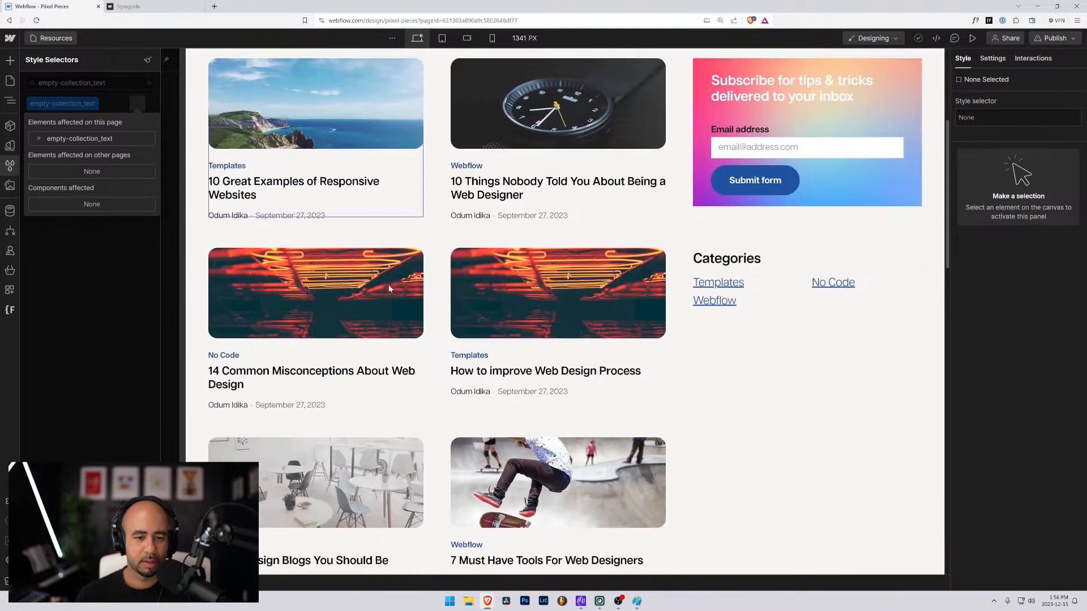
key(z)
click(435, 241)
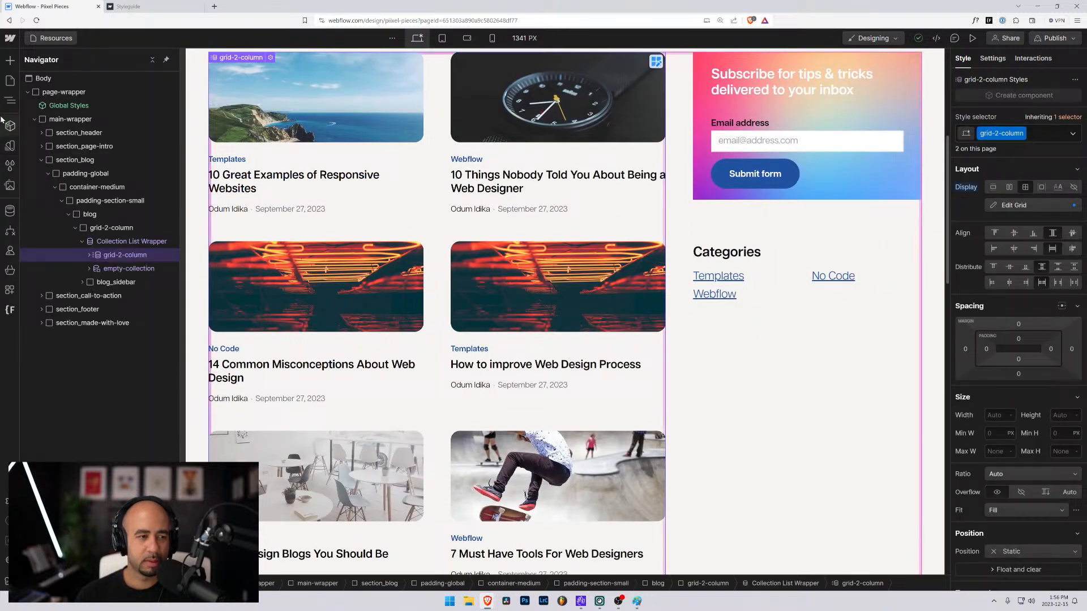
click(90, 269)
click(116, 283)
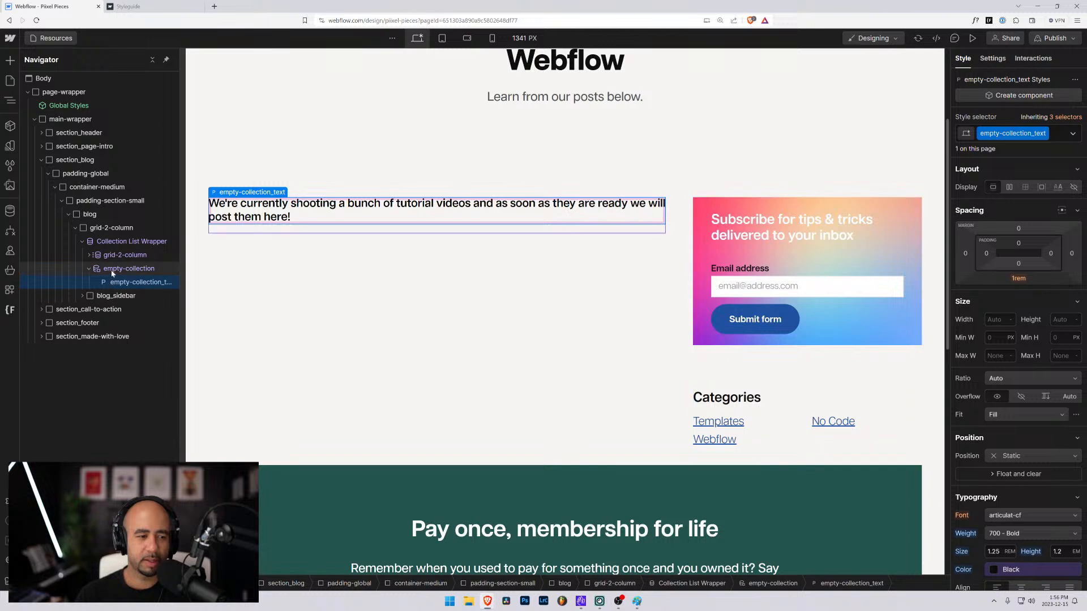
click(112, 271)
Check the Home page and open the Members Template page to review its account form sections.
click(64, 41)
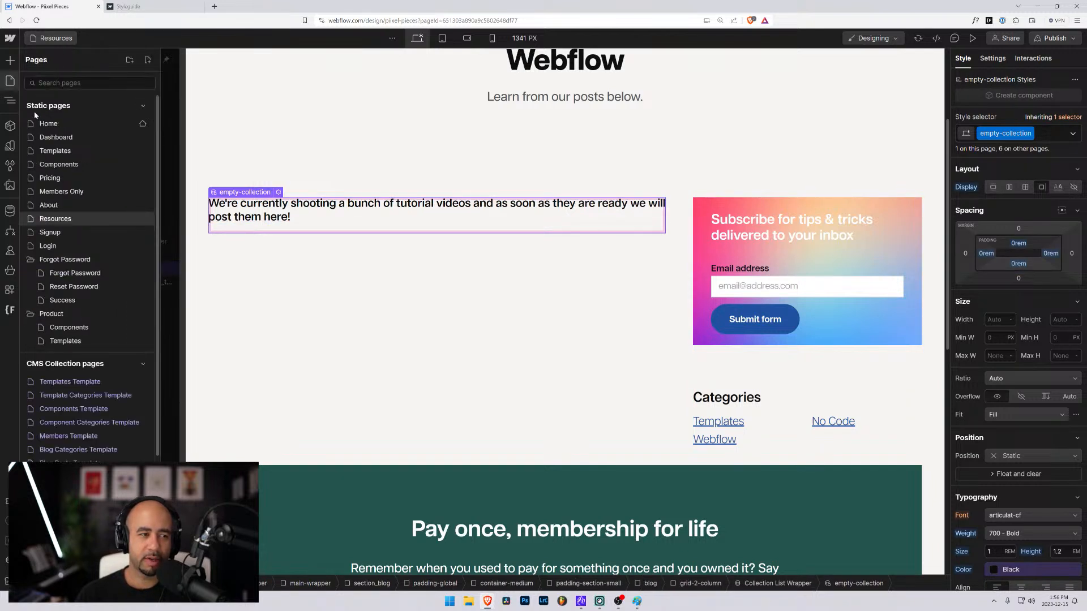
click(45, 124)
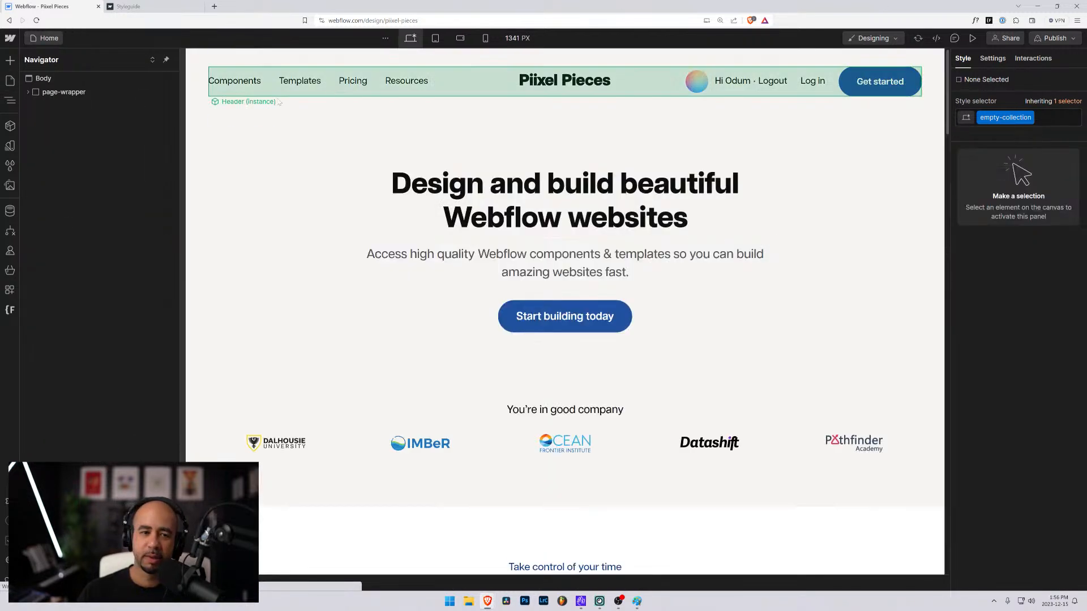
click(45, 38)
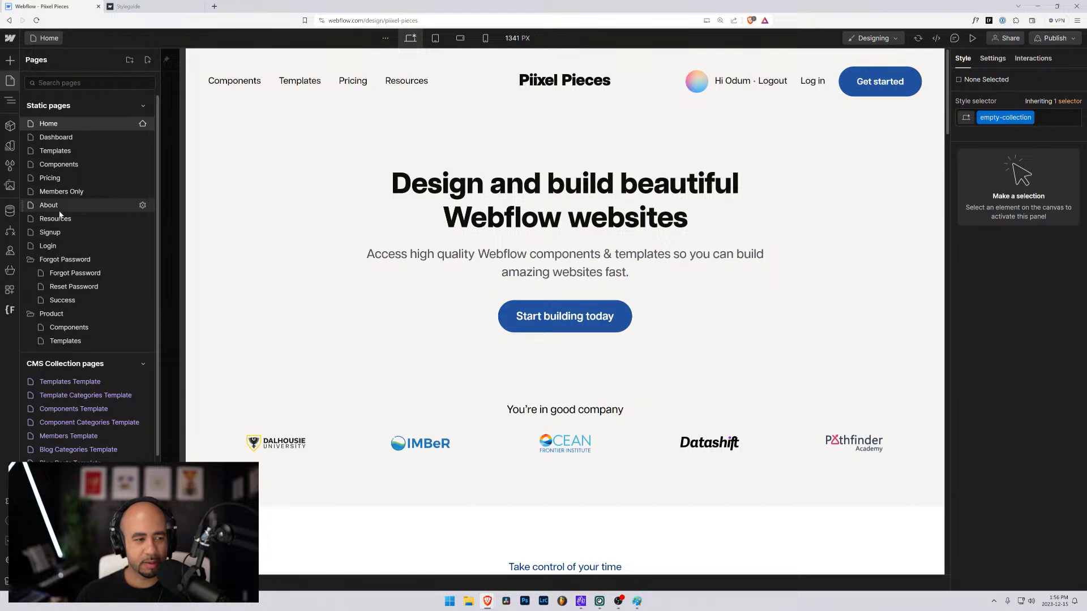
click(79, 436)
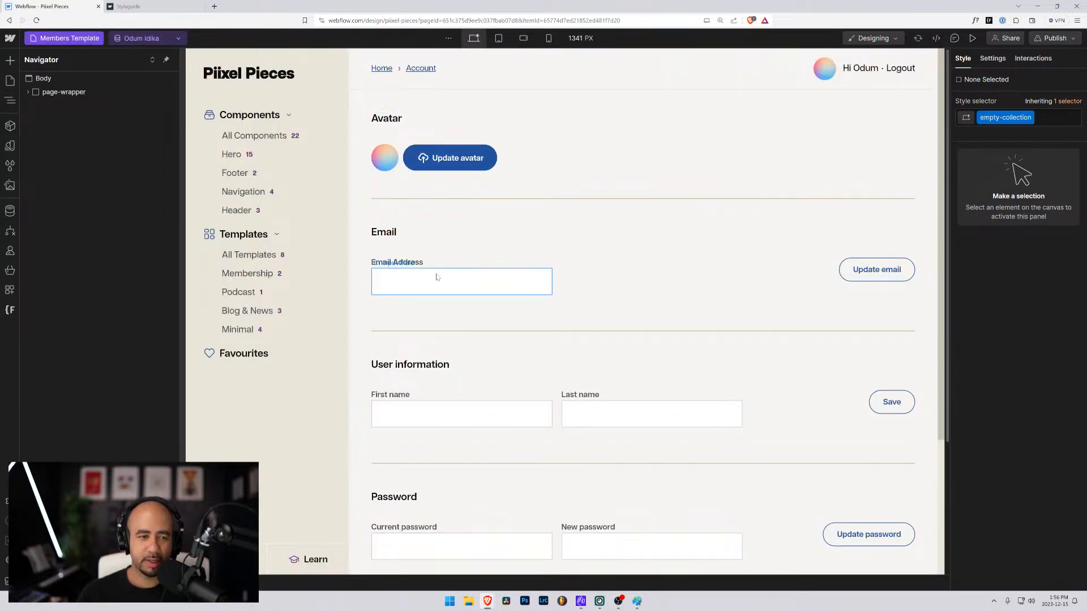
scroll(613, 180, down, 3)
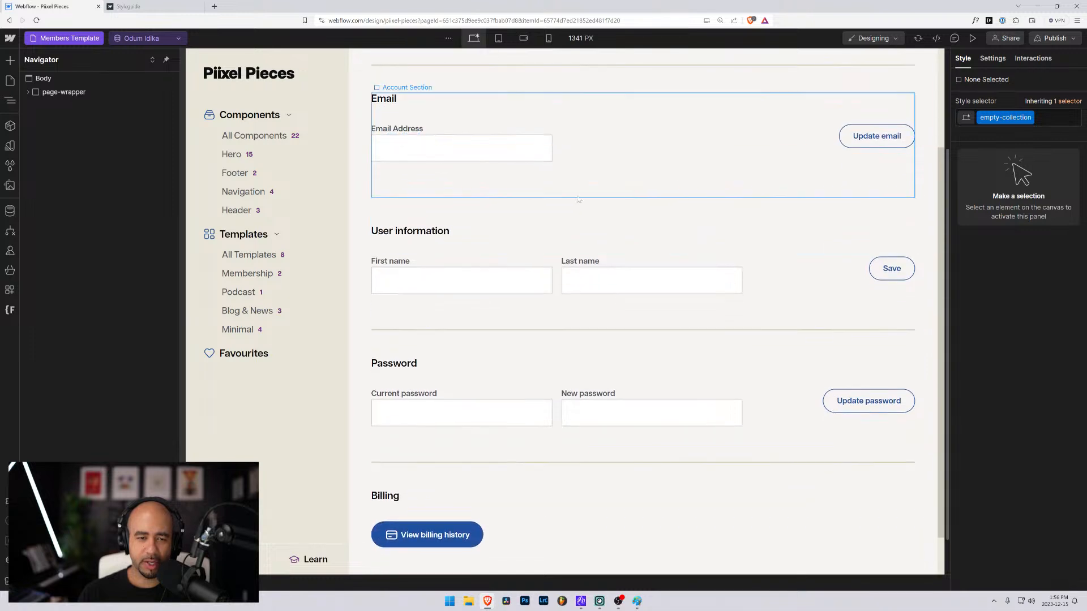
scroll(441, 224, up, 2)
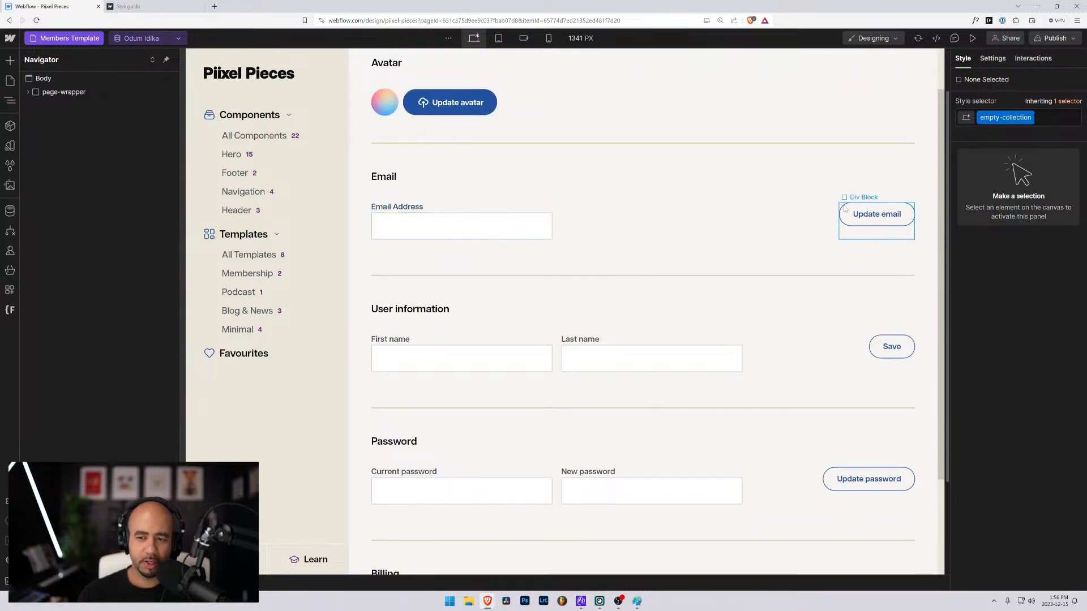
scroll(566, 275, down, 2)
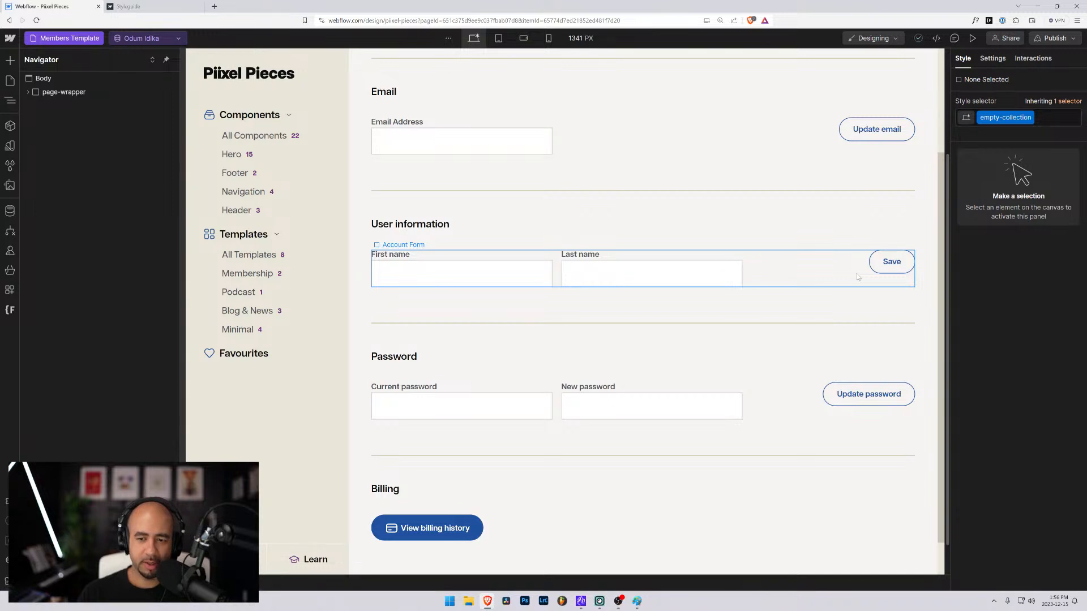
Try aligning the Account Form's flex children to the end so the buttons sit level with the input fields.
click(799, 409)
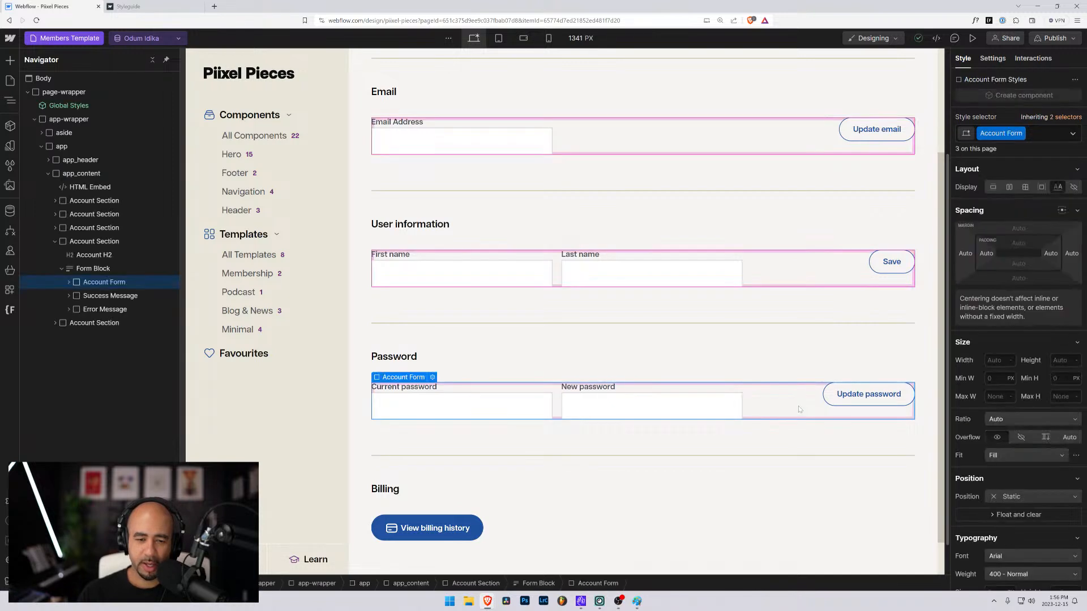
scroll(747, 369, up, 1)
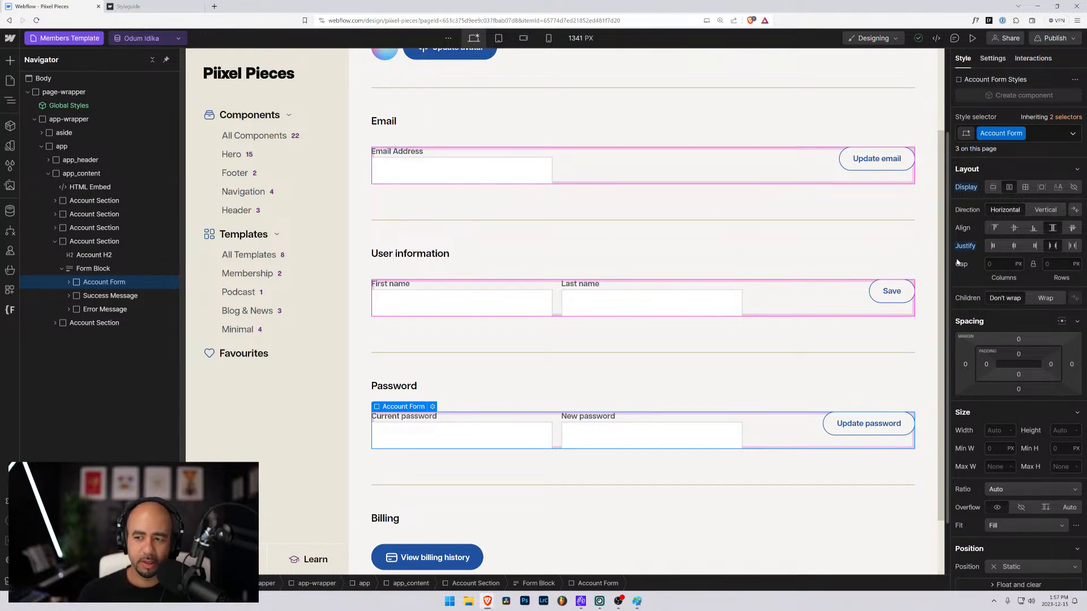
click(1034, 229)
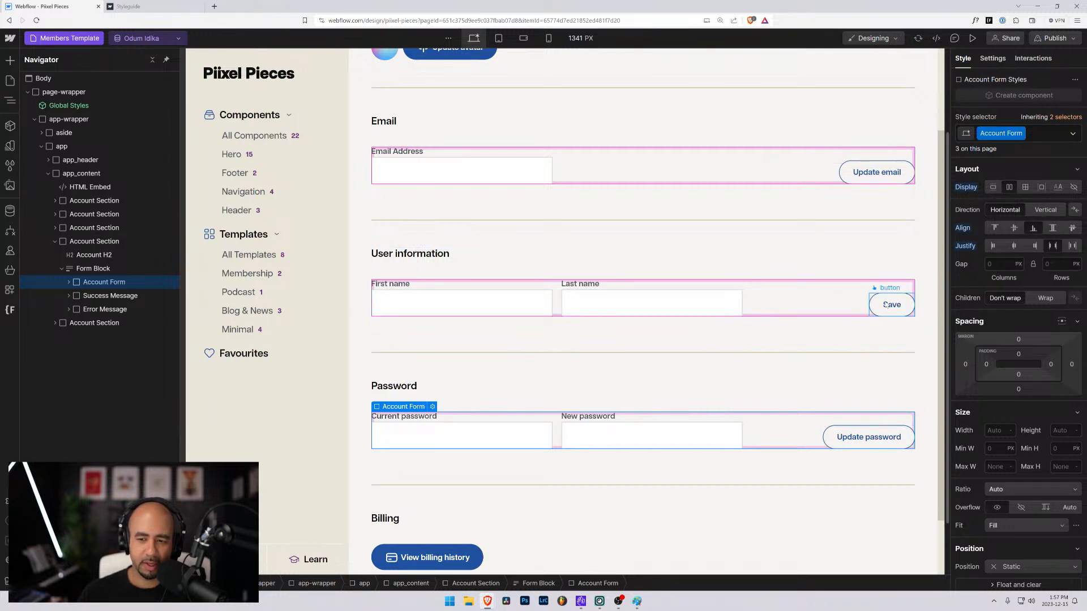
click(623, 225)
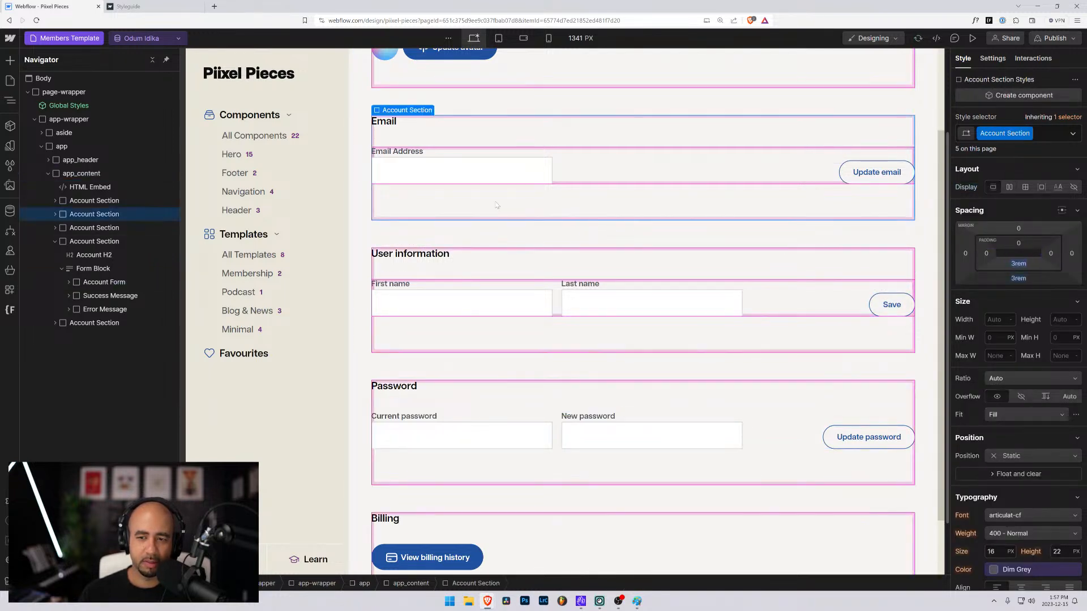
click(321, 310)
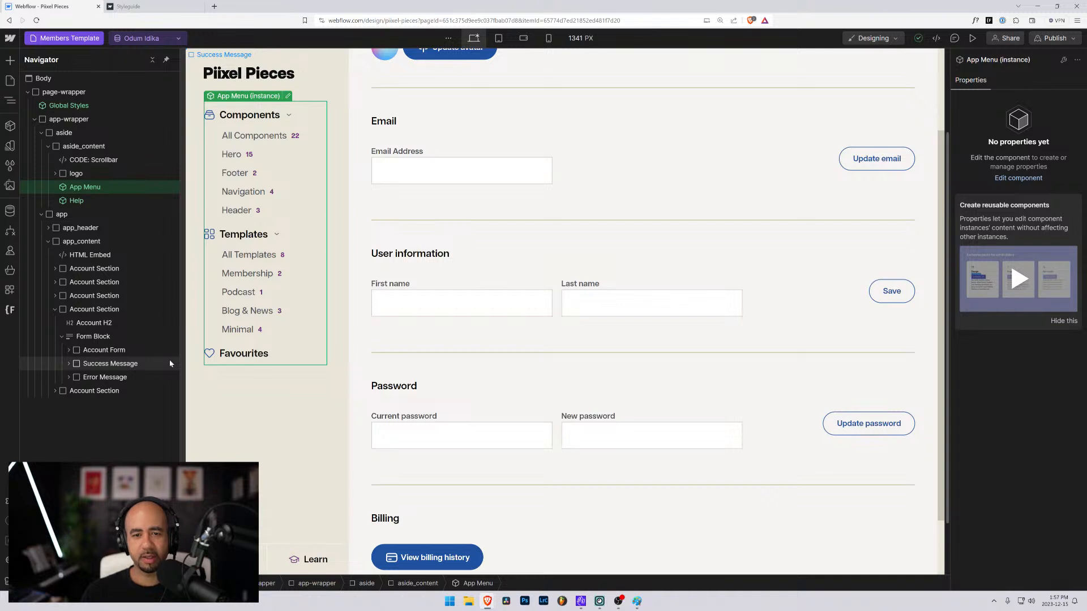
Try centring the Account Form's flex children vertically, starting from the Email section's form.
click(716, 172)
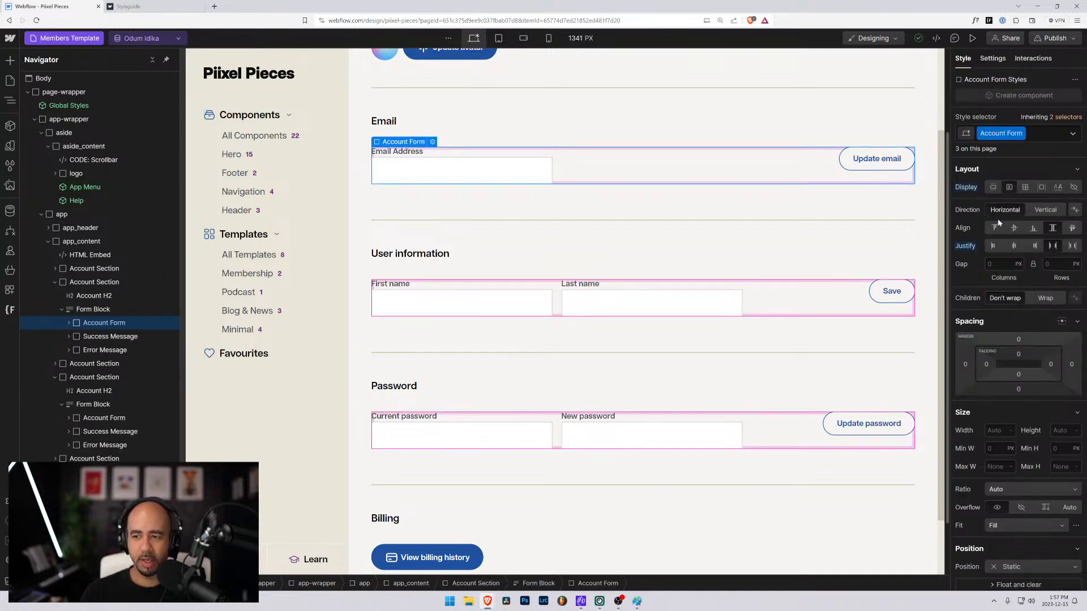
click(1015, 228)
click(385, 229)
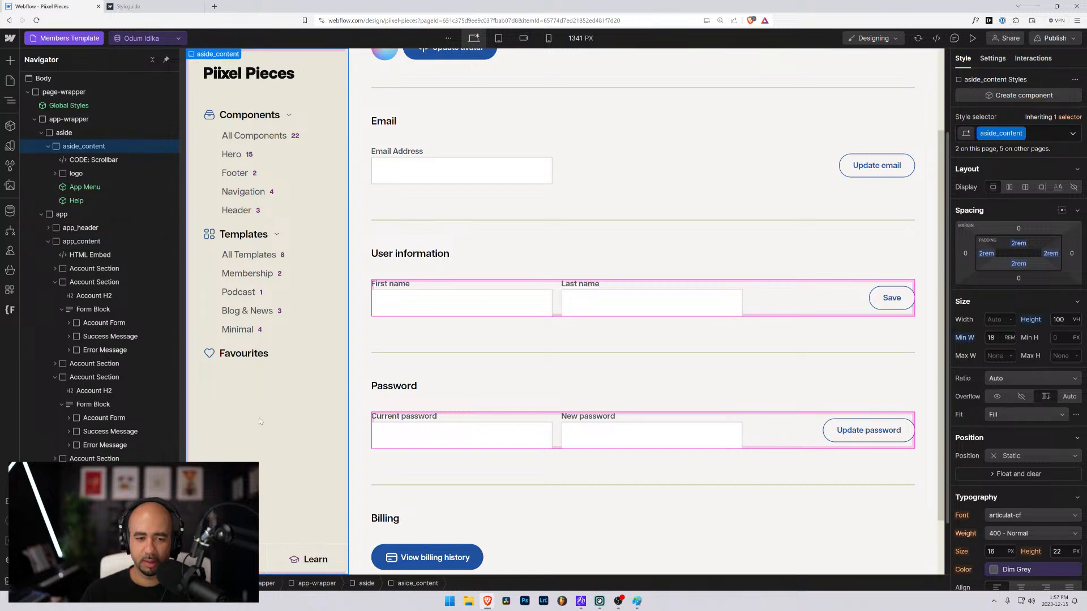
click(235, 297)
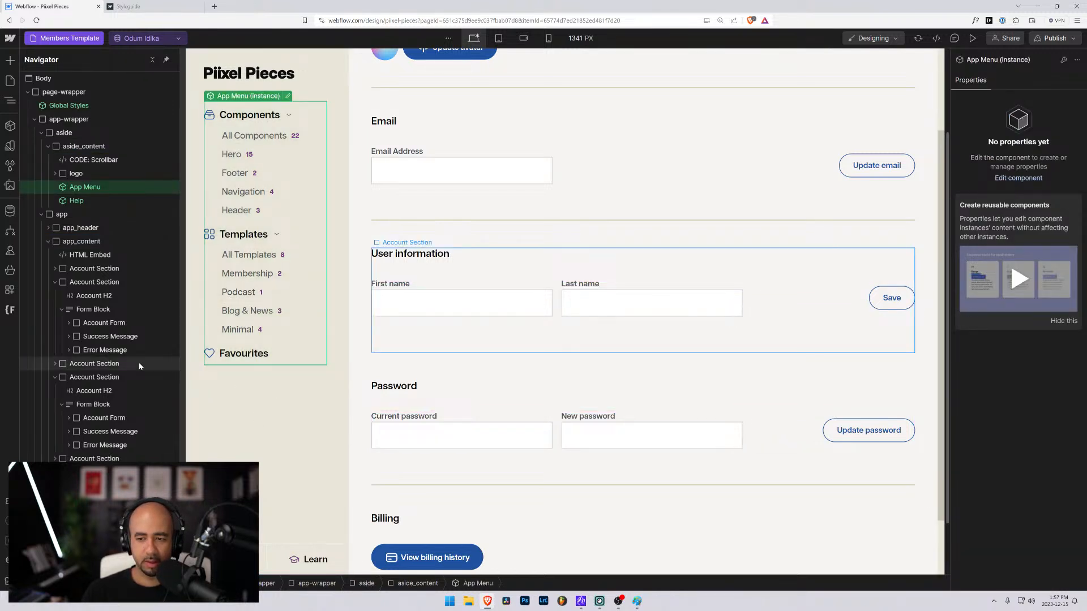
Undo the centred alignment and align the Account Form's flex children to the end.
click(781, 289)
key(ctrl+z)
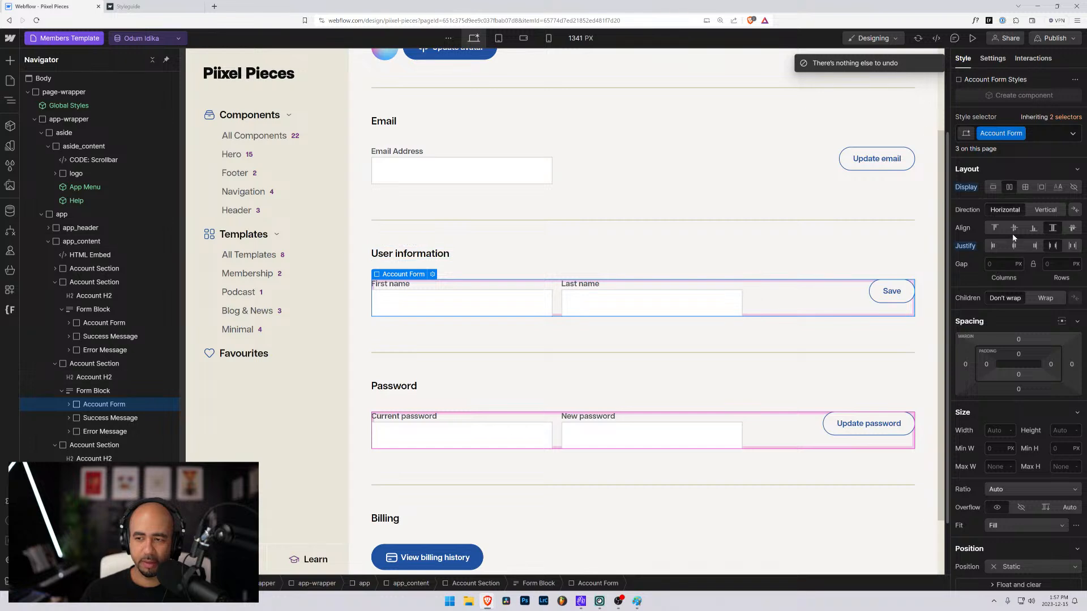
click(729, 307)
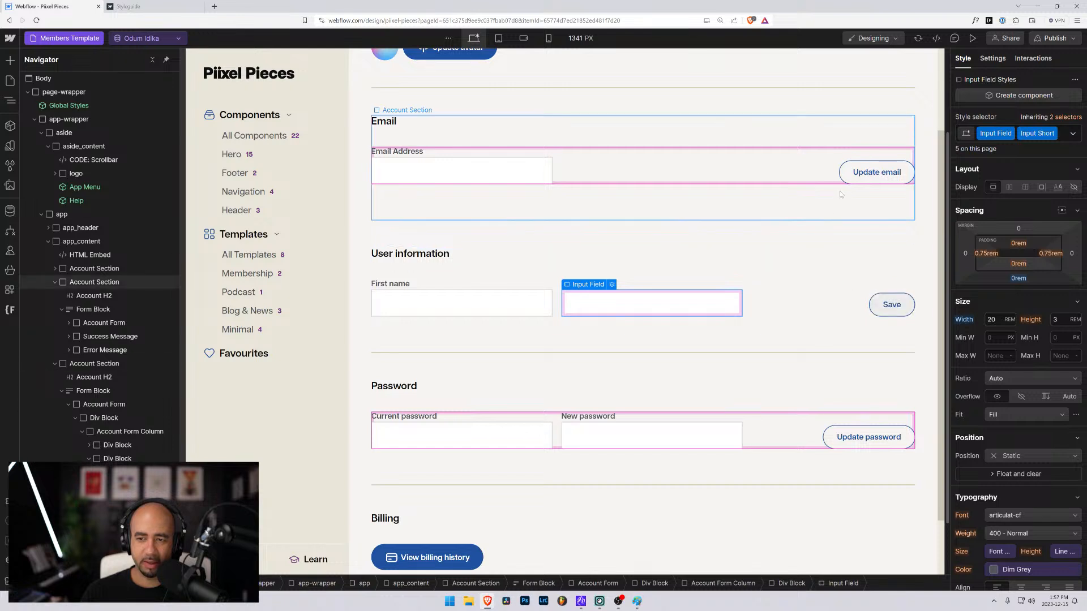
click(474, 164)
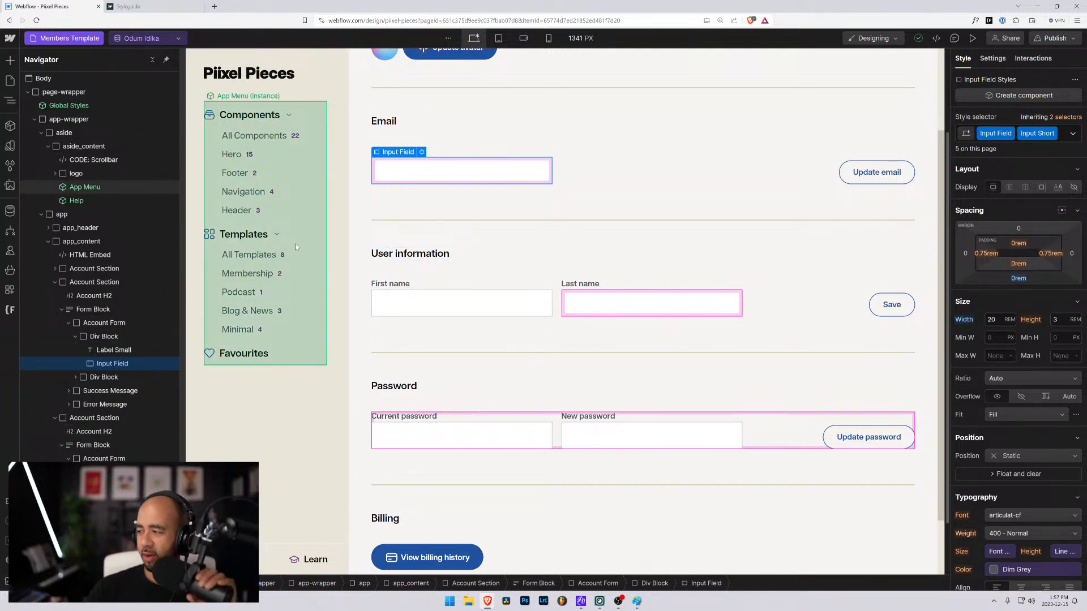
scroll(357, 226, up, 2)
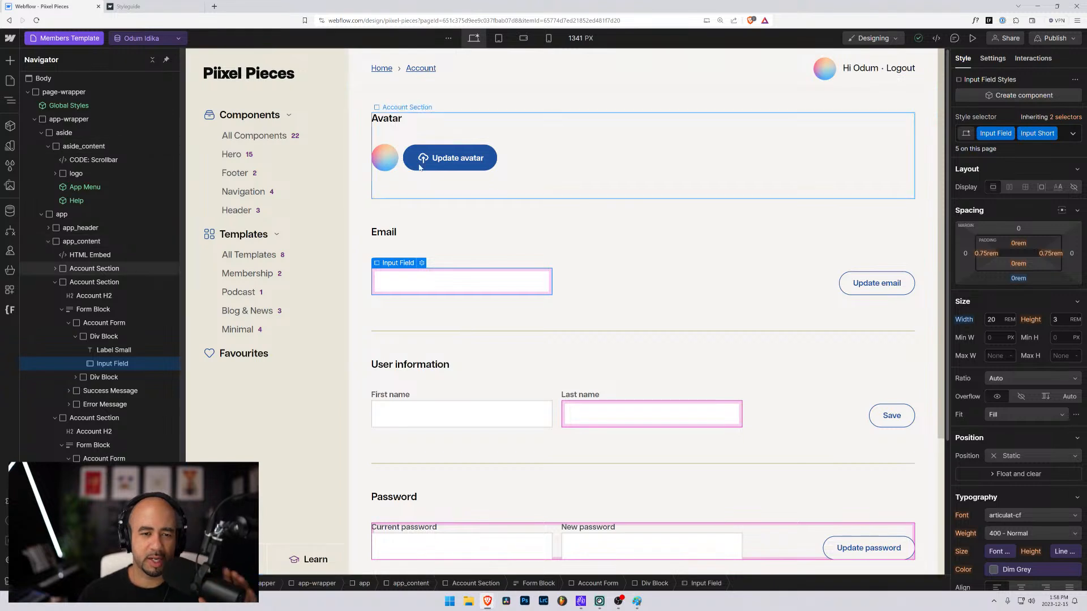
Review the button-icon CSS in the HTML Embed under app_content and delete that embed.
click(527, 158)
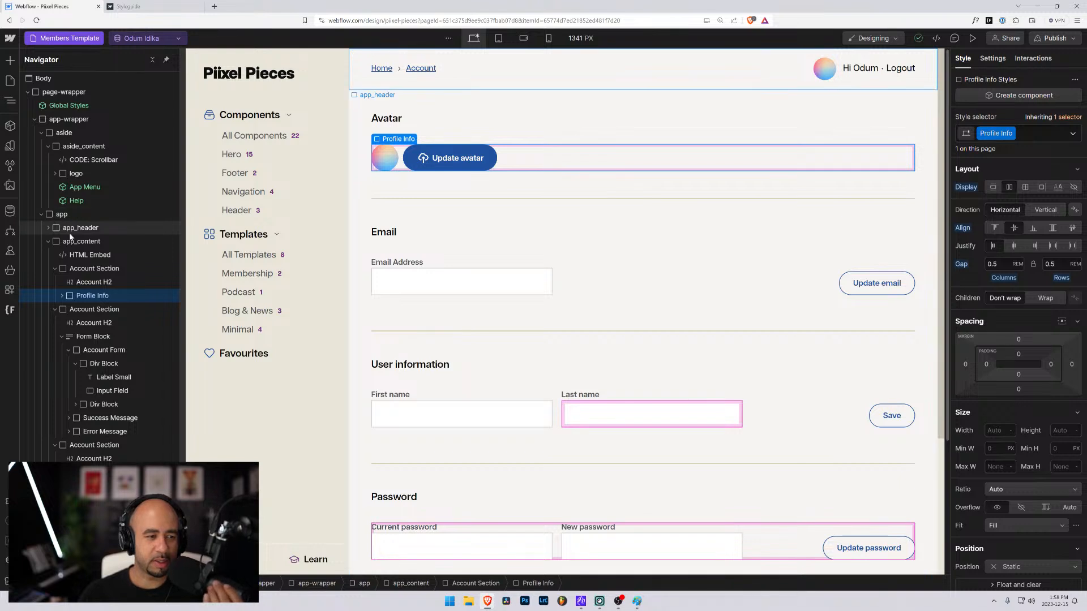
click(76, 259)
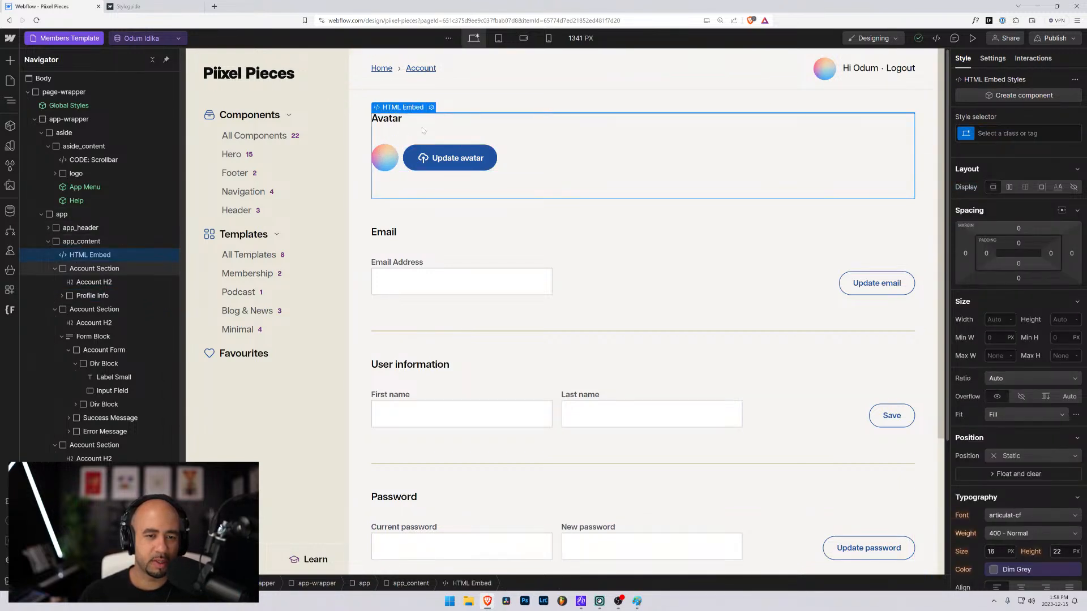
click(431, 108)
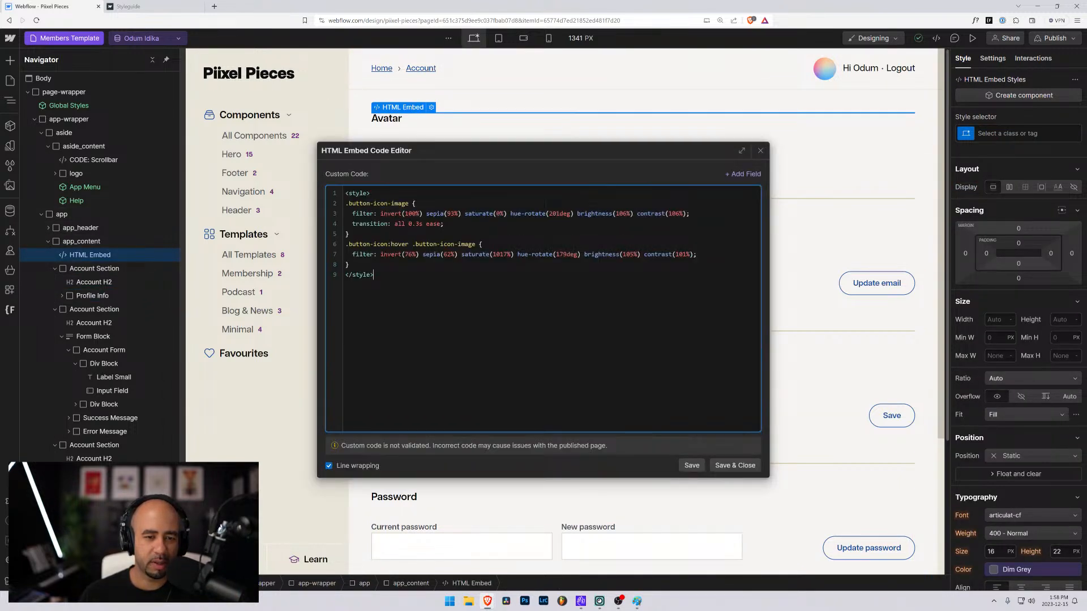
drag(445, 154, 396, 214)
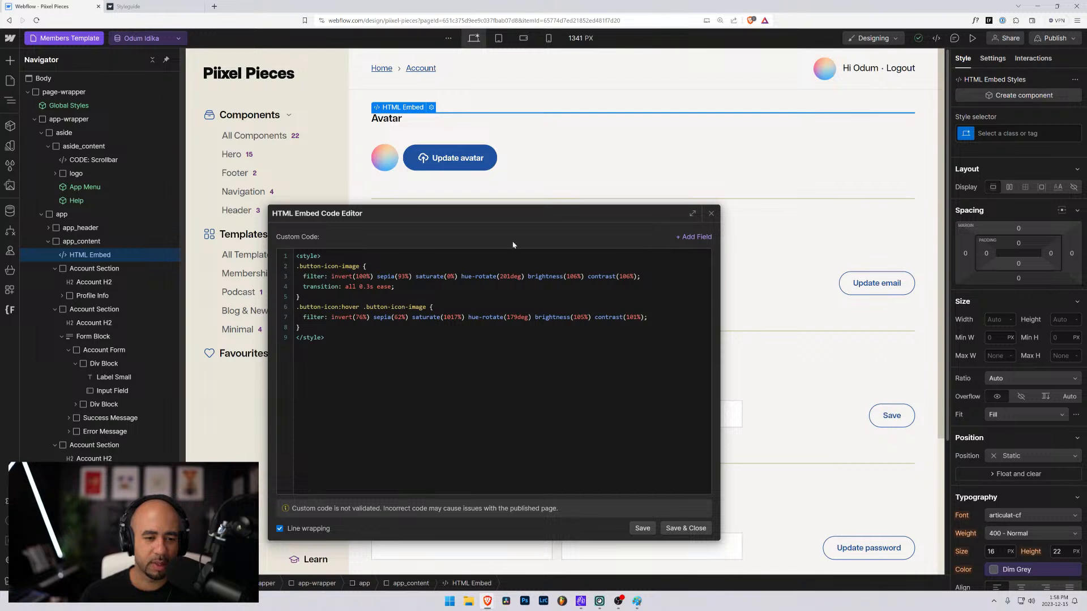
click(711, 213)
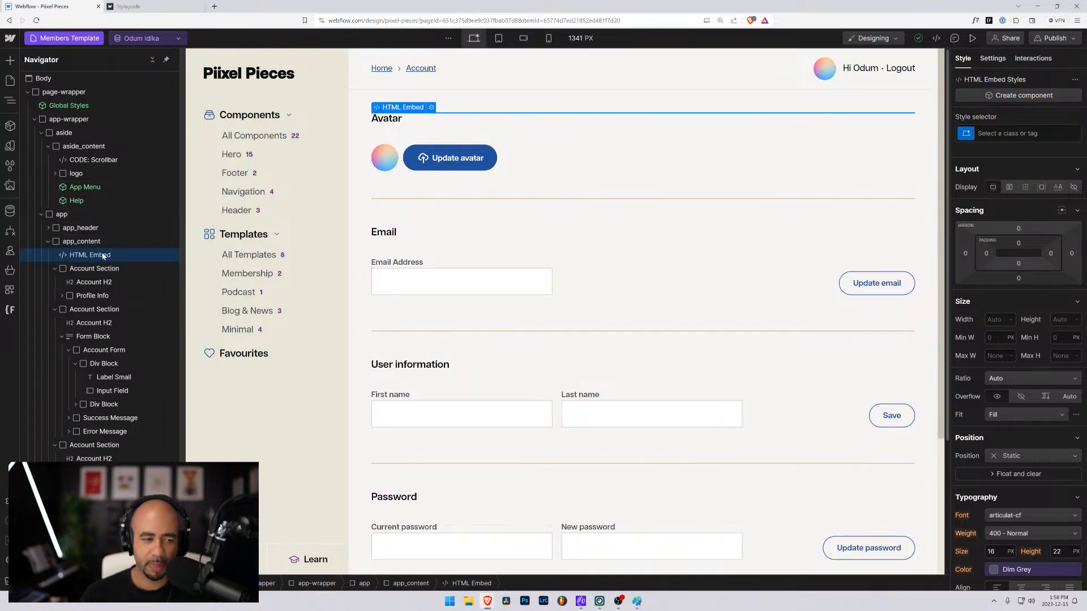
key(Delete)
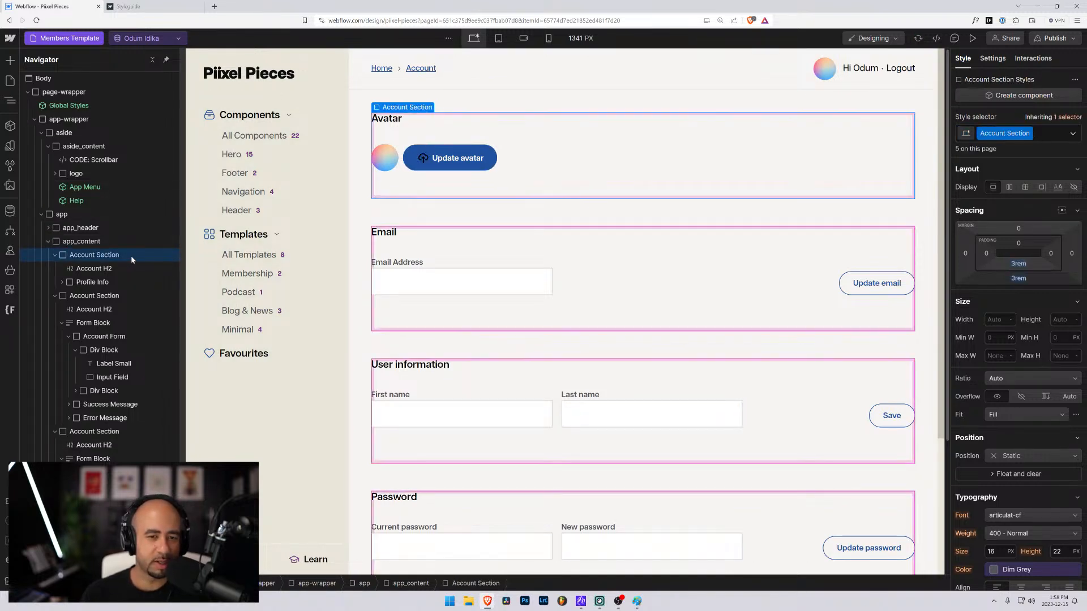
Insert an Embed element inside the Update avatar button and move its code editor clear of the button.
click(424, 158)
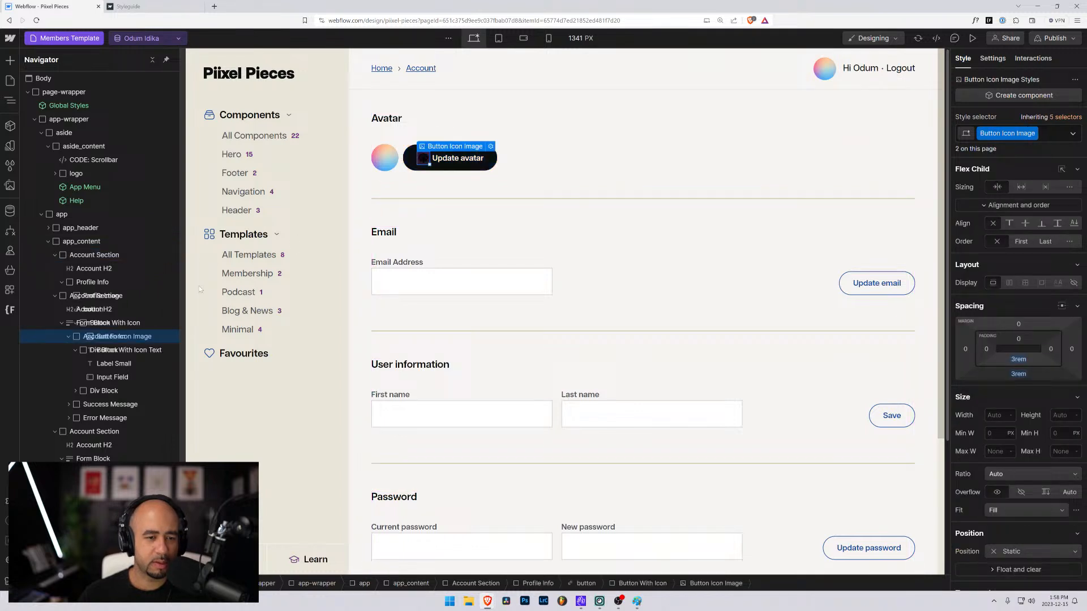
click(84, 311)
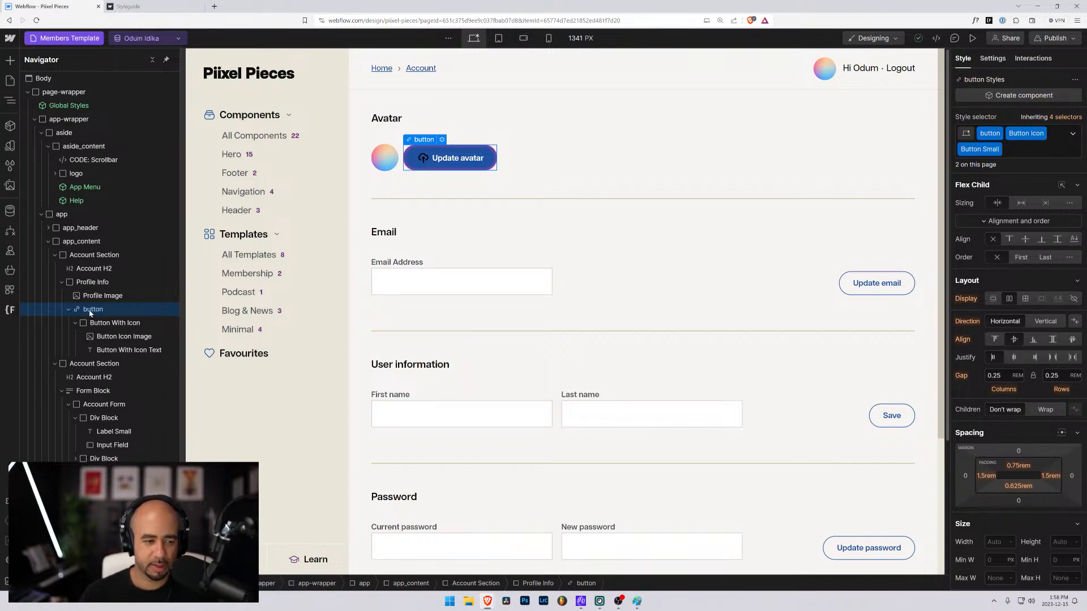
key(ctrl+k)
text(embed)
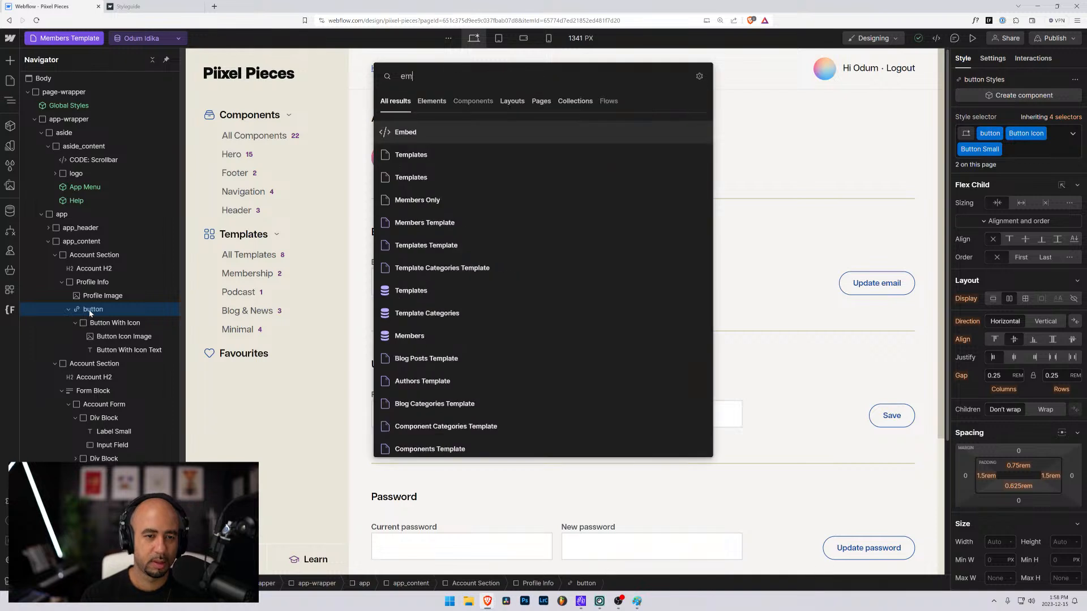
key(Return)
drag(430, 151, 680, 130)
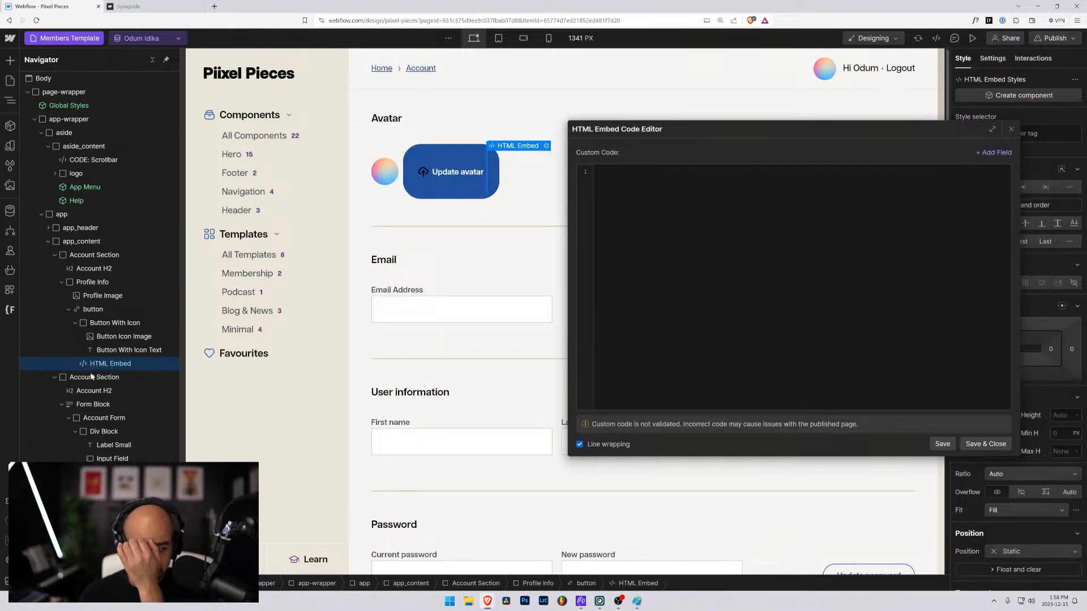
Move the new HTML Embed above Button With Icon within the Update avatar button and open its code editor.
click(103, 310)
drag(95, 364, 100, 327)
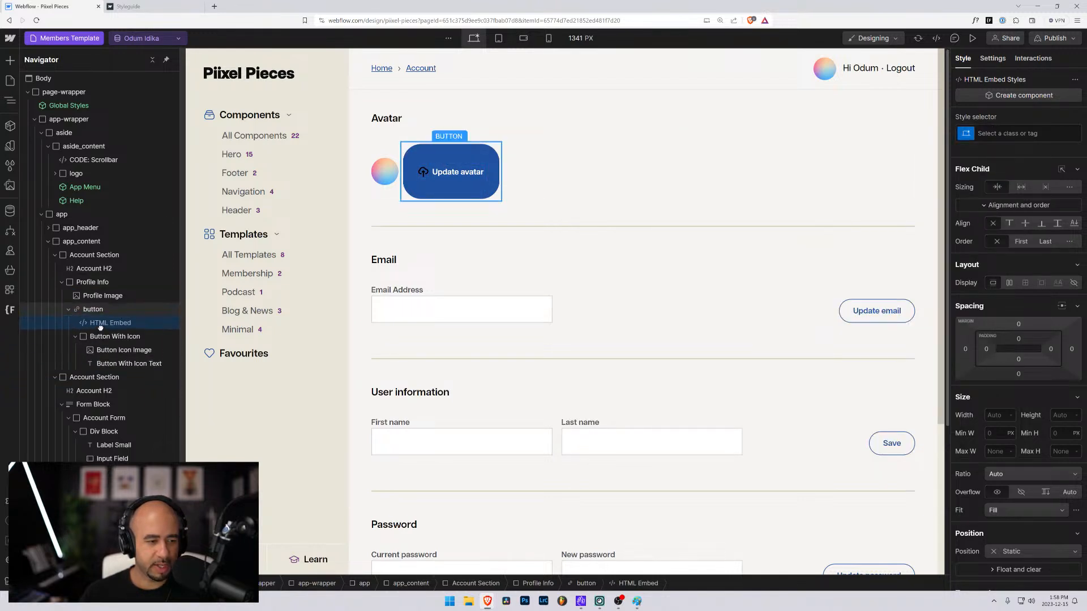
double_click(473, 150)
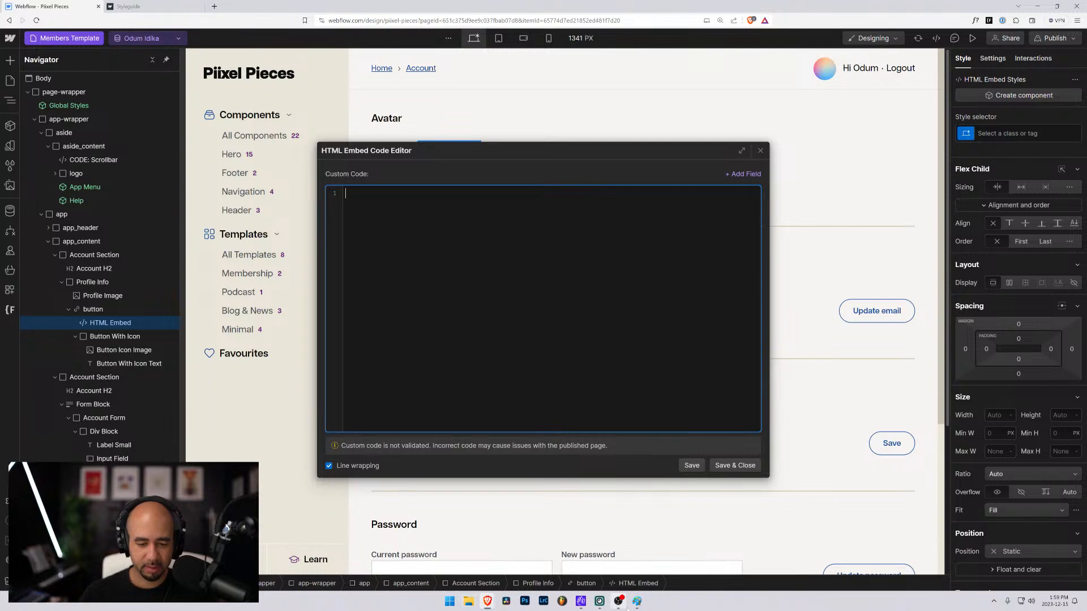
Switch to Adobe XD and look through the Huge icons pack's Interface outline set, selecting the sort-arrow-down icon.
key(super)
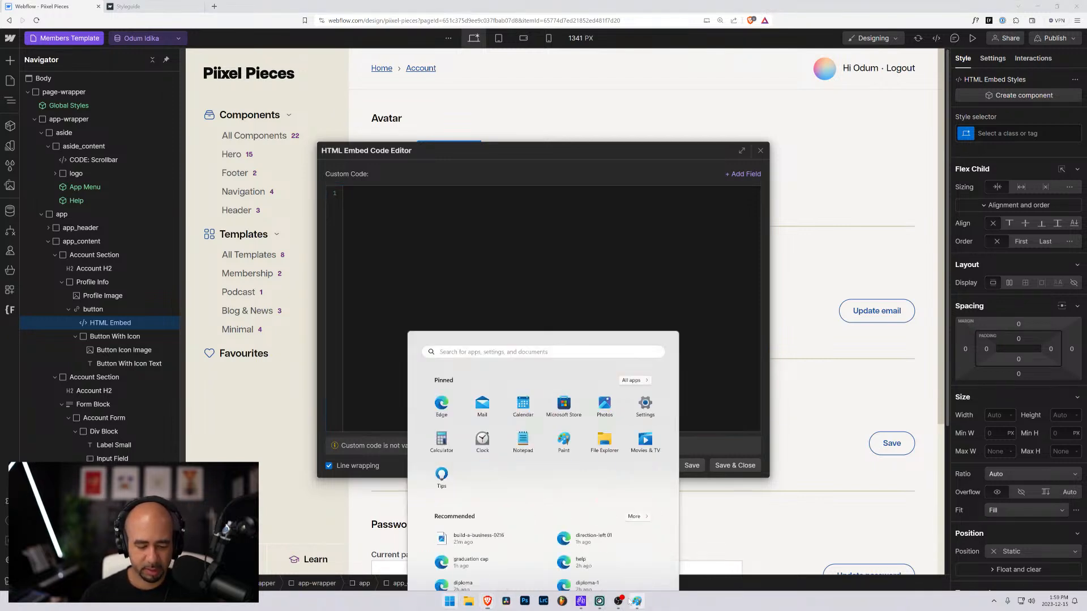
text(xd)
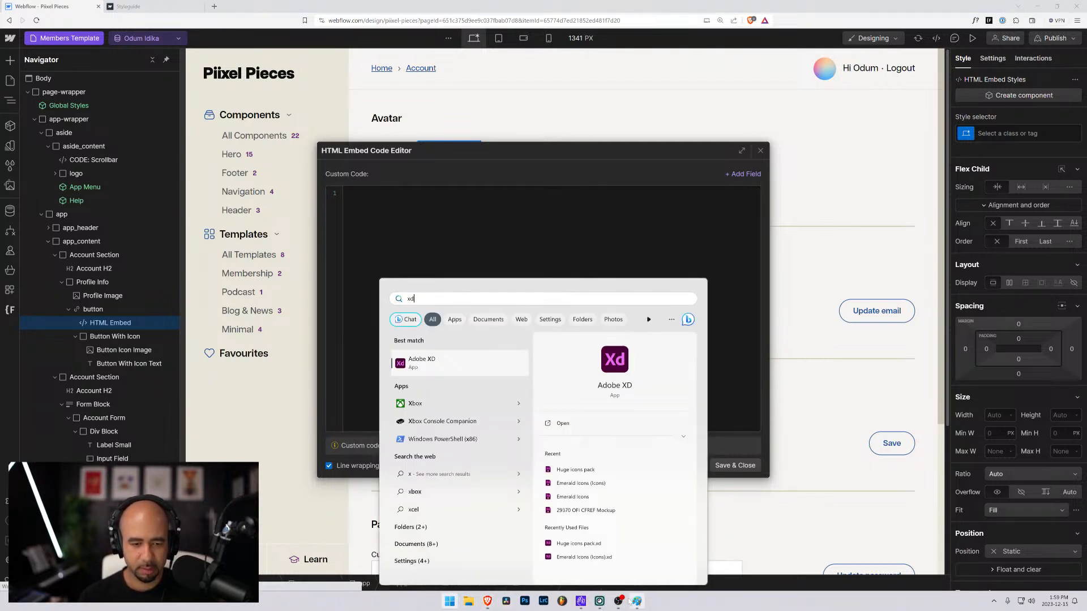
key(Return)
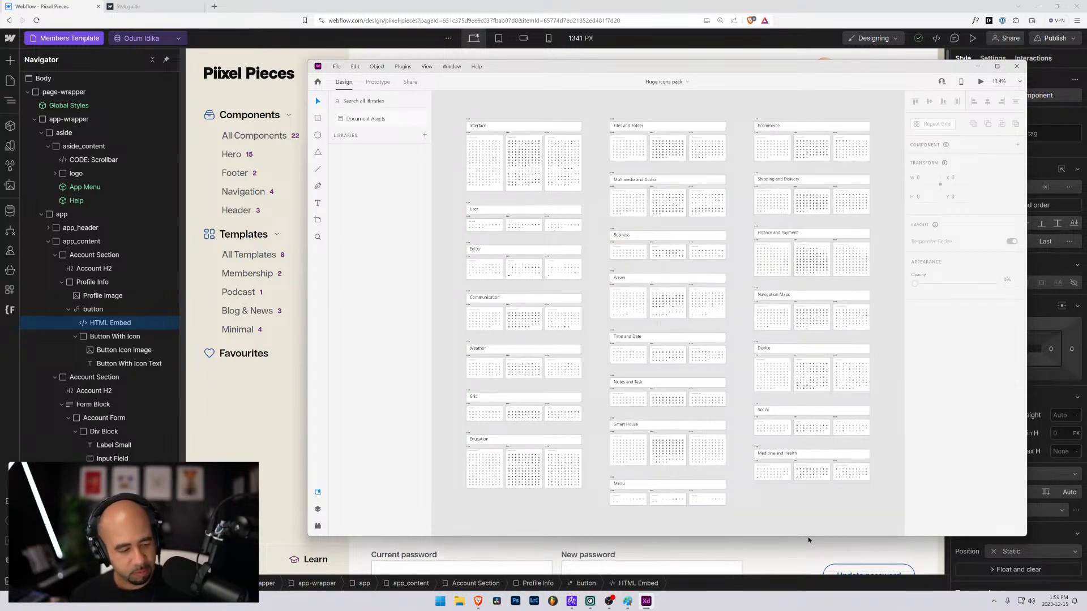
scroll(686, 383, up, 5)
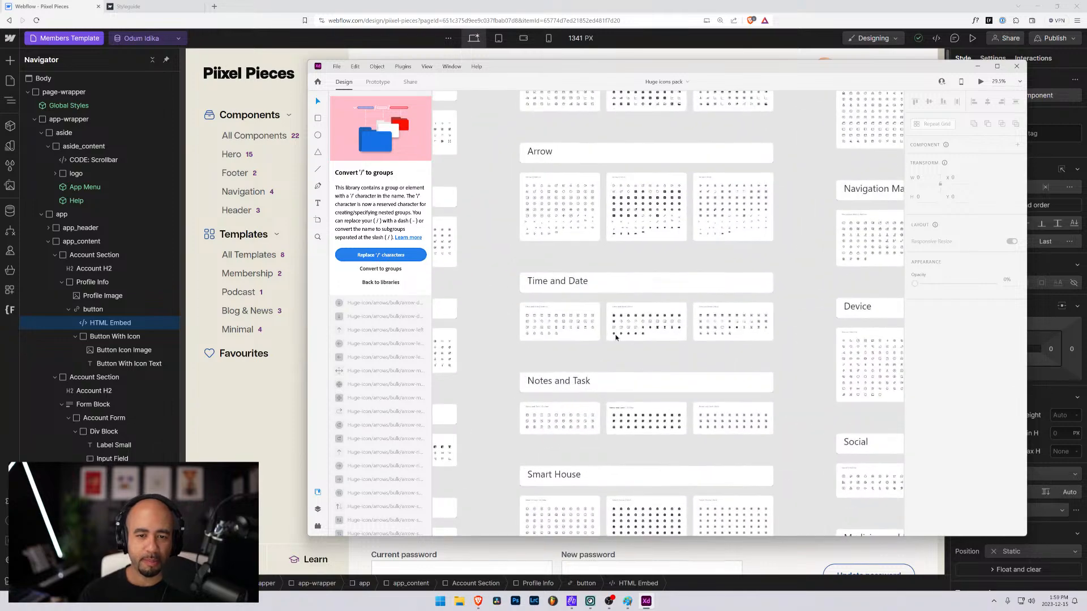
scroll(529, 256, up, 8)
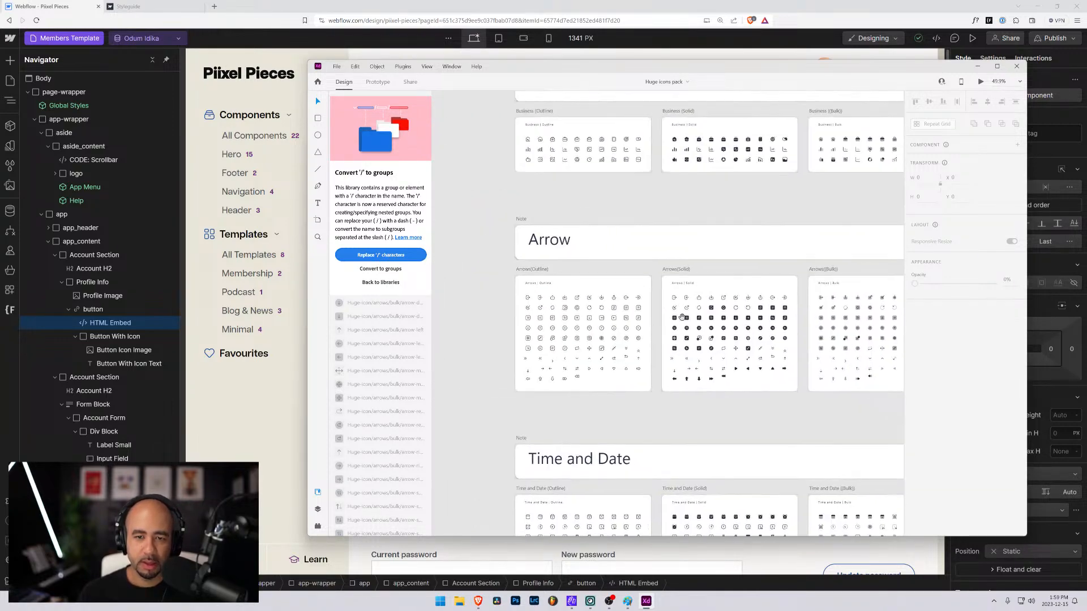
scroll(552, 270, up, 4)
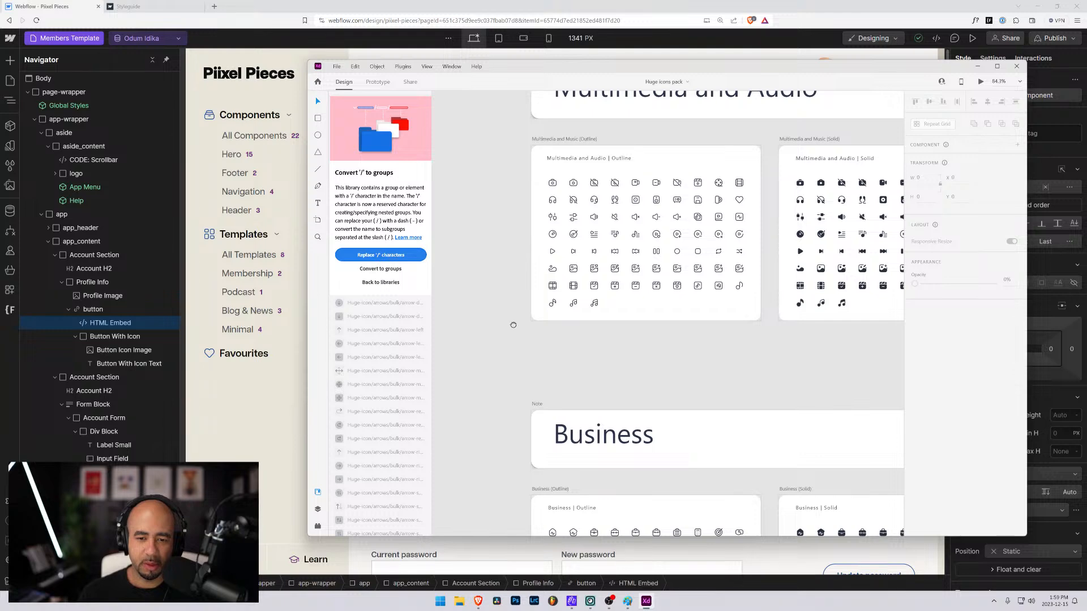
scroll(512, 323, up, 6)
drag(665, 299, 537, 380)
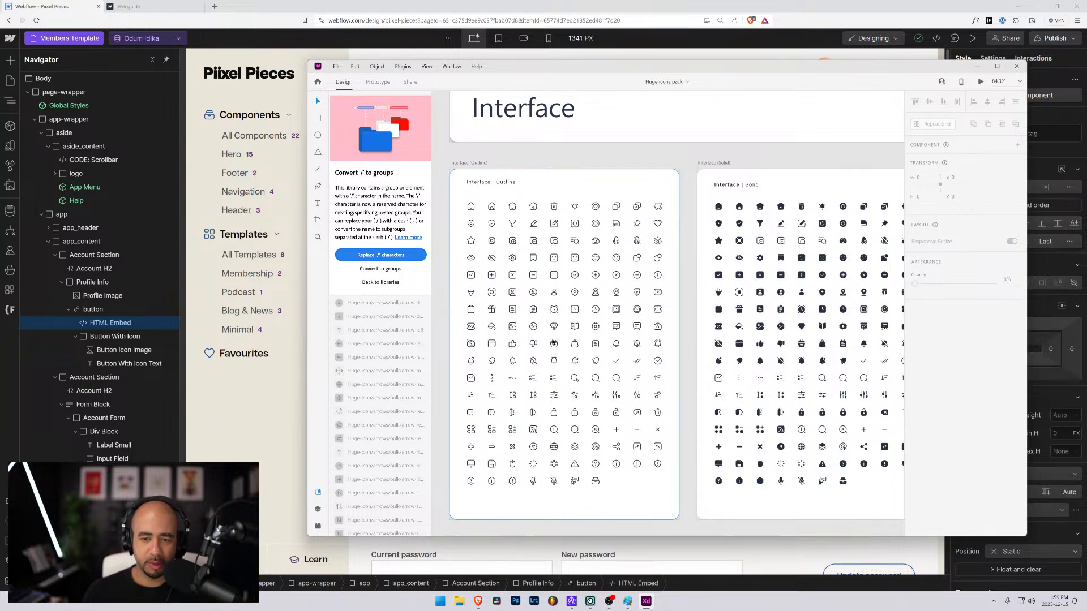
click(475, 398)
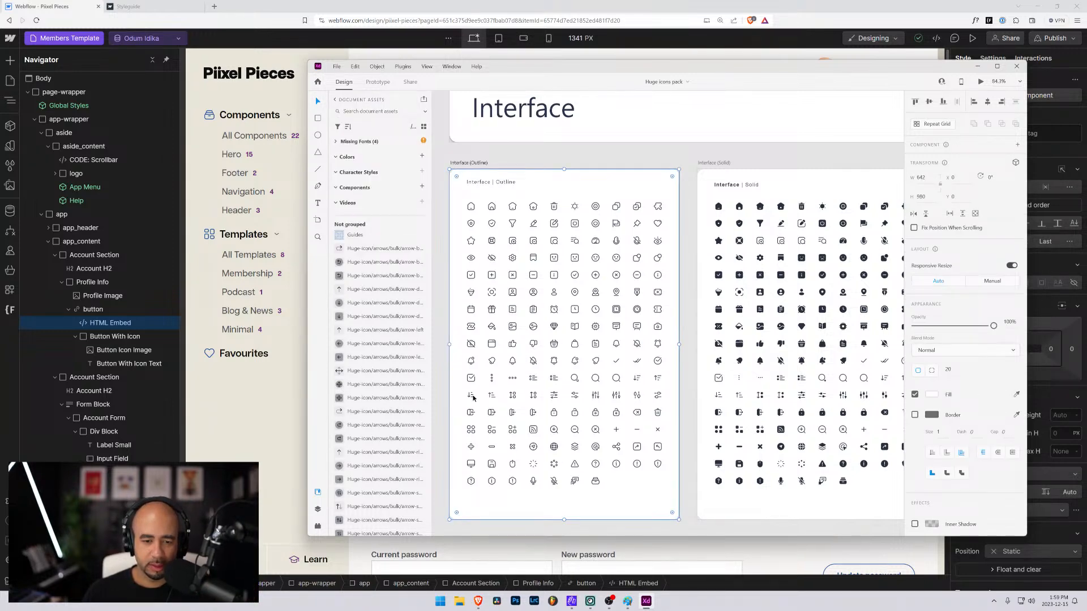
click(474, 399)
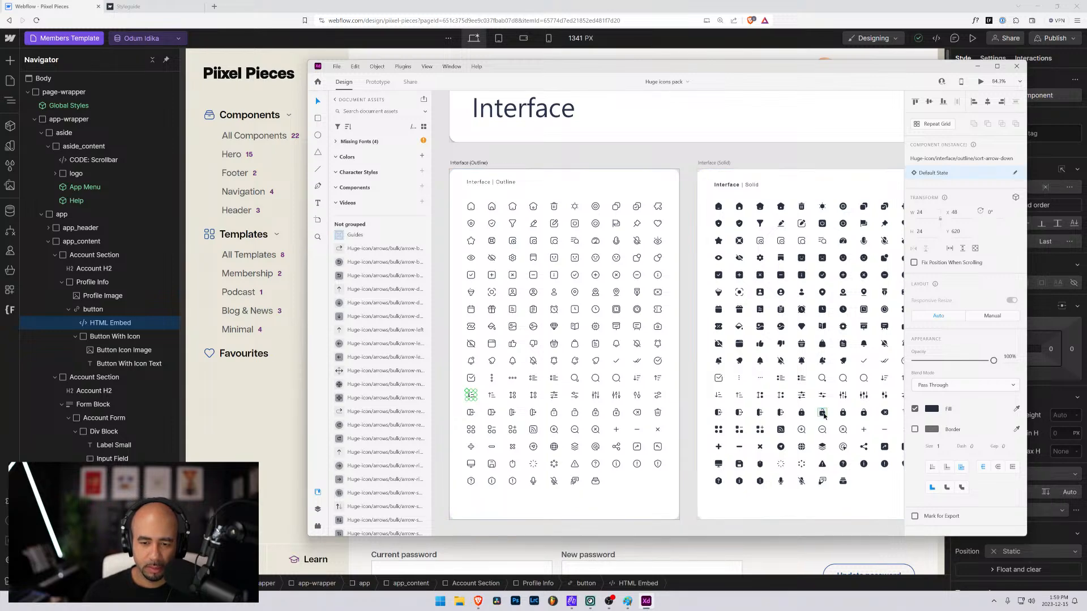
Look through the Files and Folder, Multimedia and Audio, and Business icon sets and select the upload icon in the Arrow outline set.
drag(838, 431, 622, 405)
drag(803, 390, 543, 380)
drag(786, 364, 550, 324)
drag(687, 241, 619, 318)
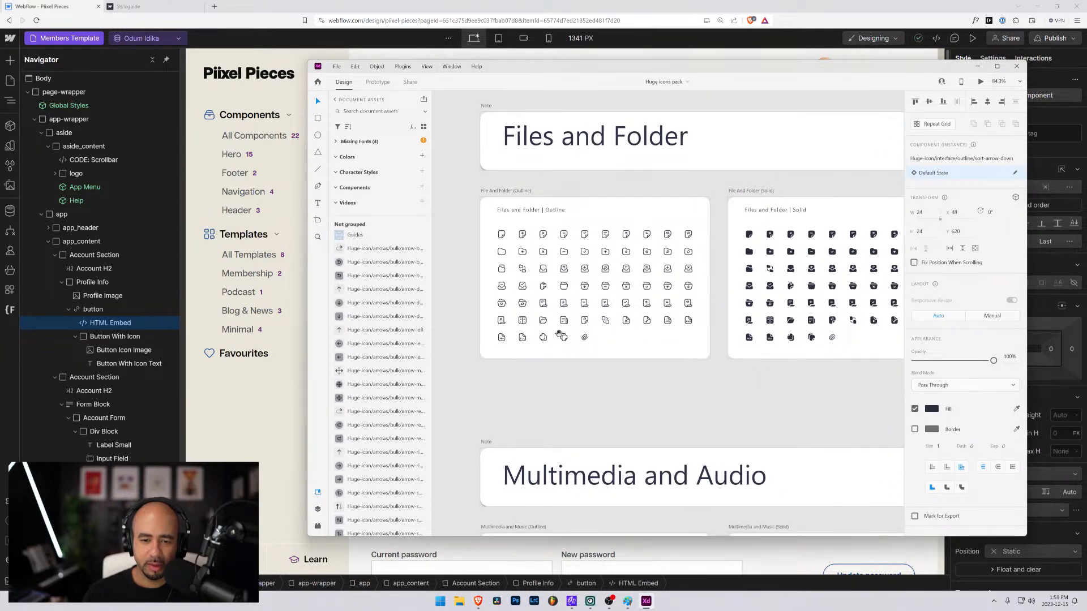
drag(729, 425, 672, 191)
drag(586, 321, 647, 240)
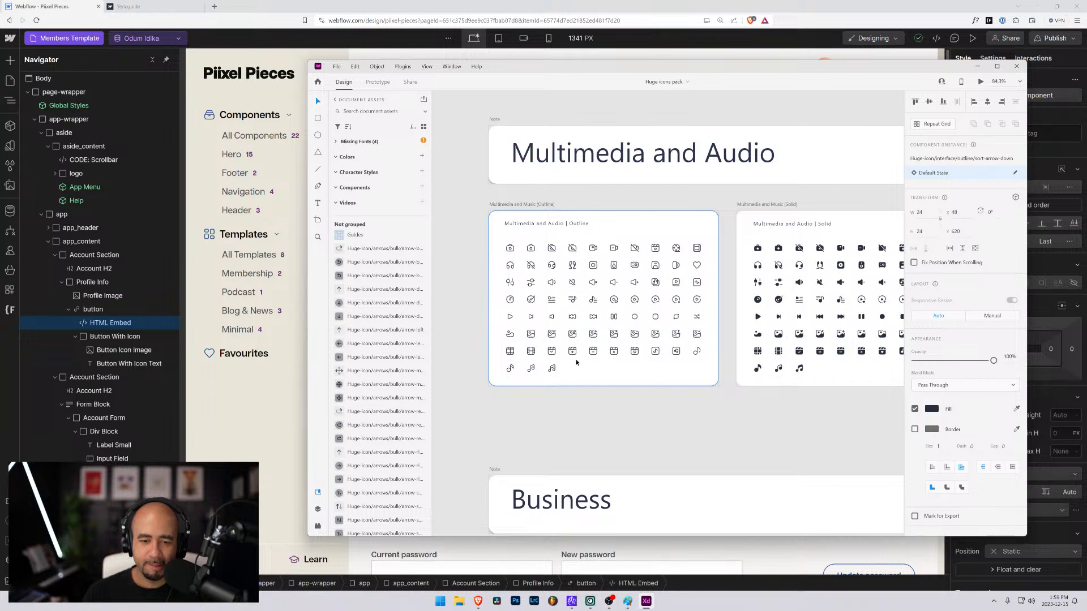
drag(721, 440, 685, 175)
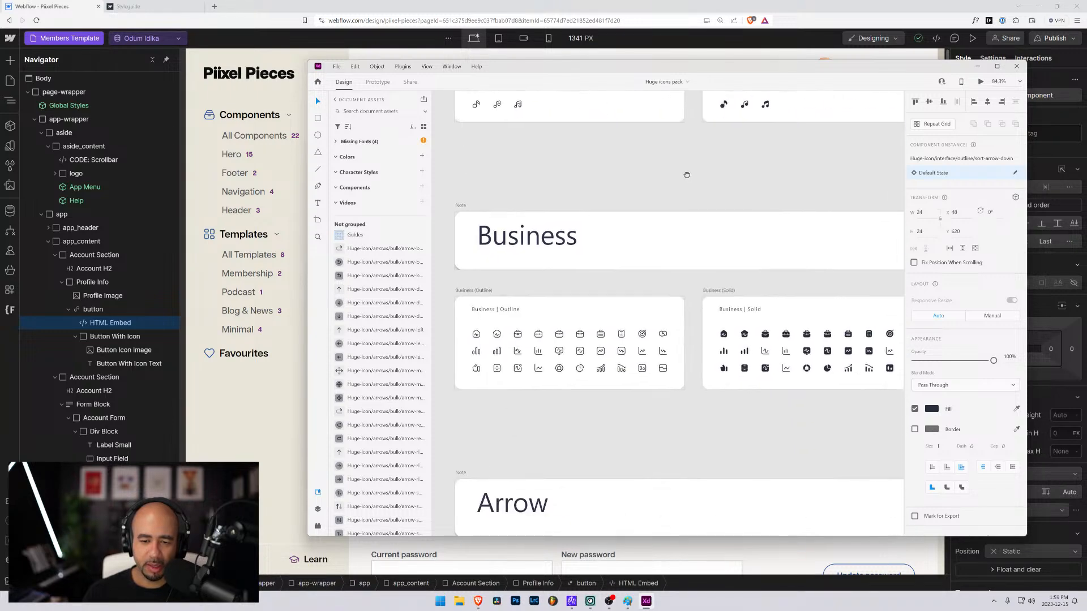
drag(575, 481, 603, 173)
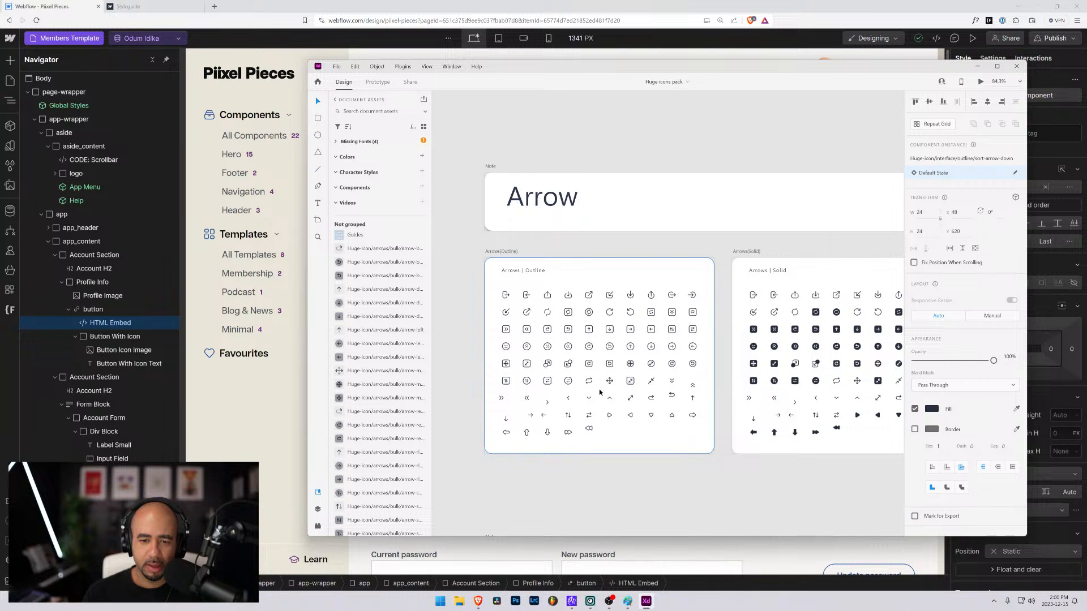
click(547, 297)
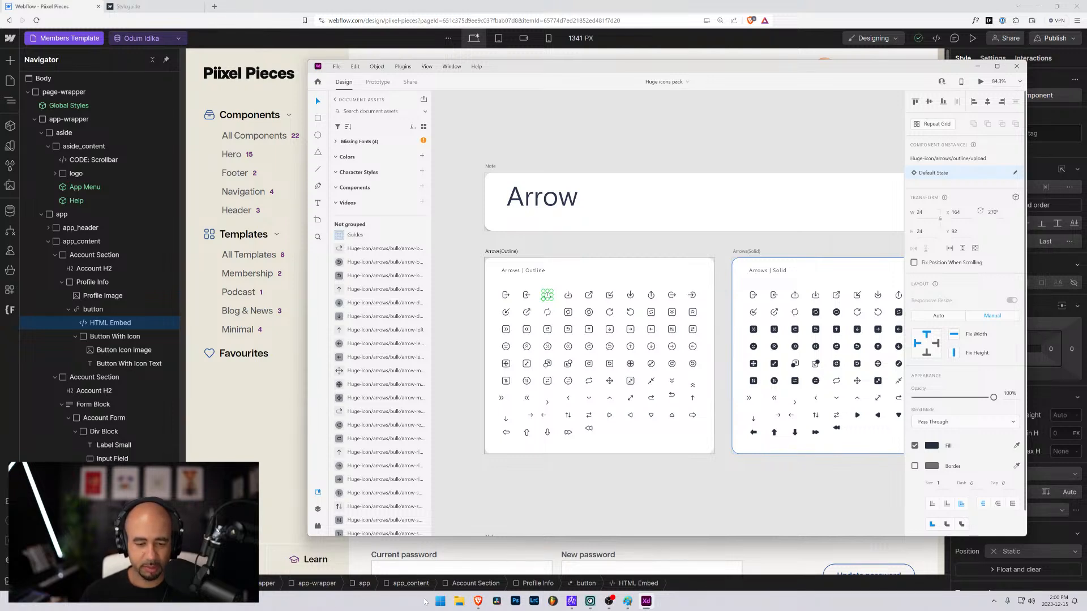
Switch to File Explorer and open the Huge-icon svg folder of the huge-icons-pack in Icons on the Assets (A:) drive.
click(459, 601)
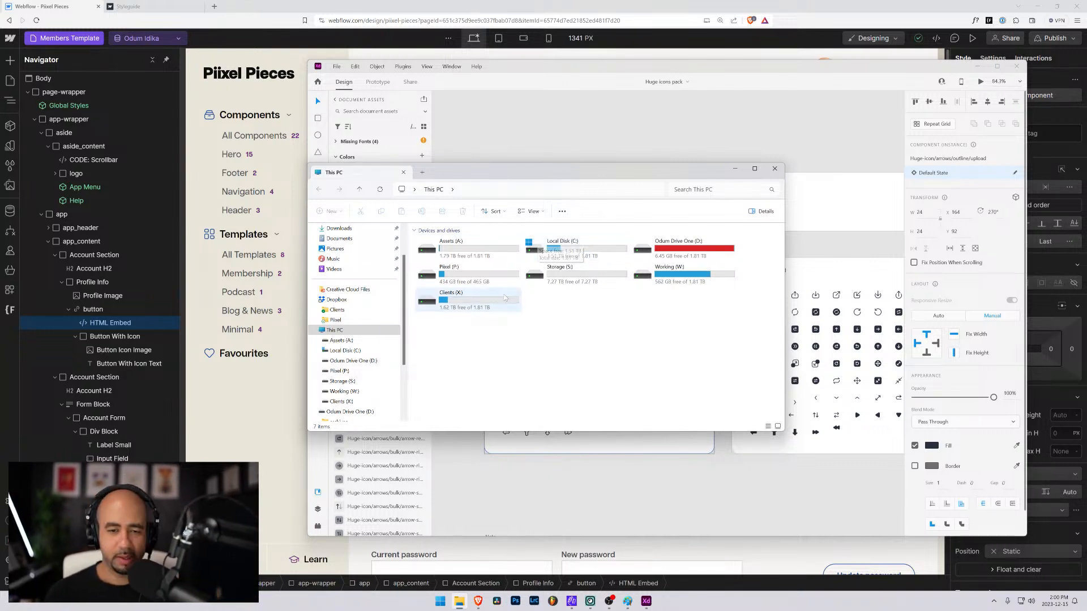
double_click(451, 247)
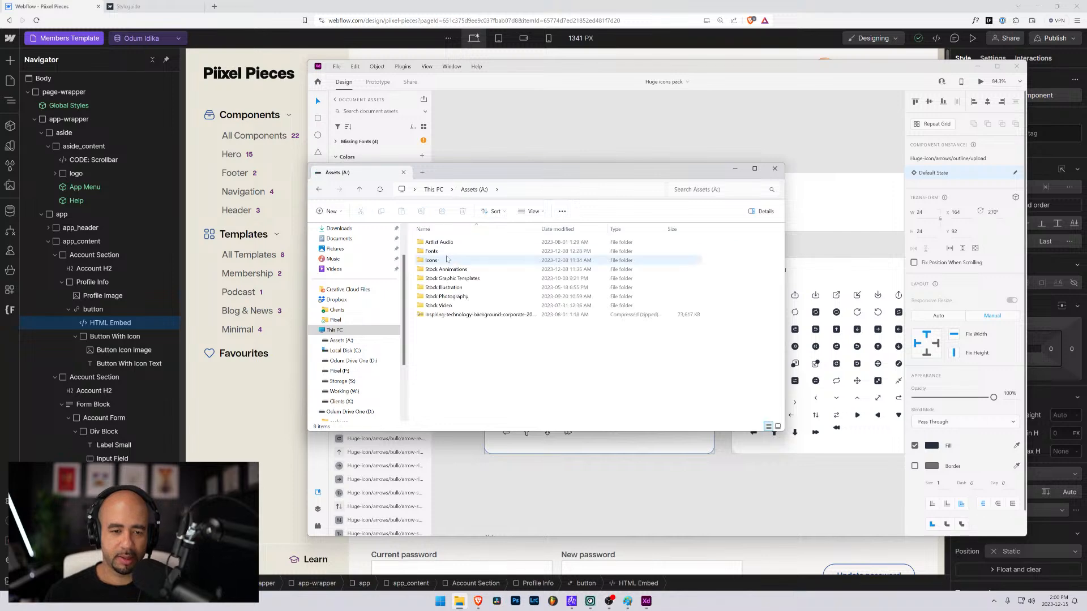
click(439, 260)
double_click(439, 261)
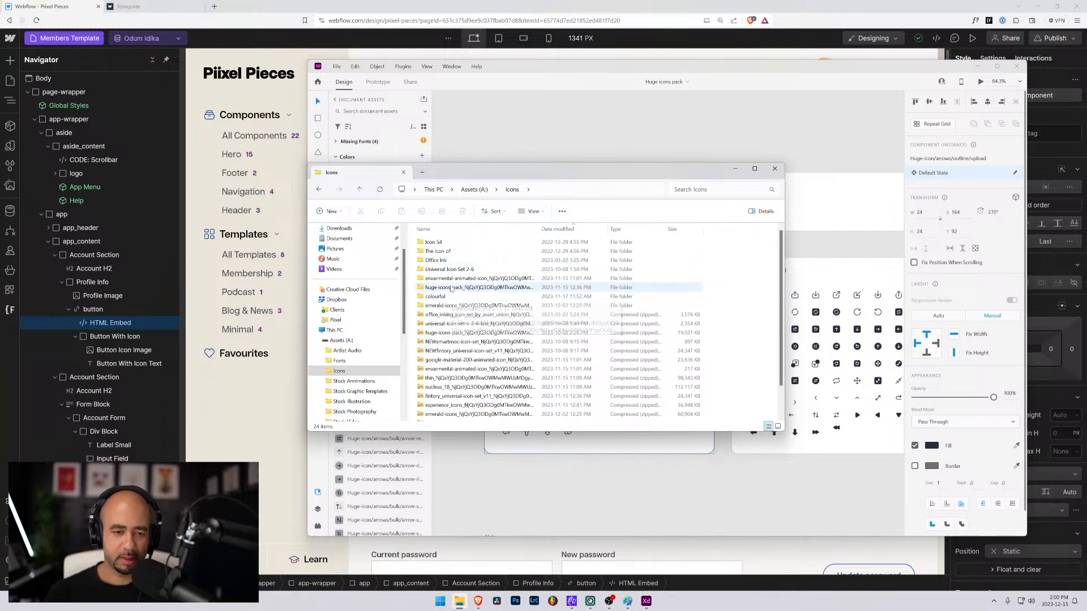
double_click(439, 287)
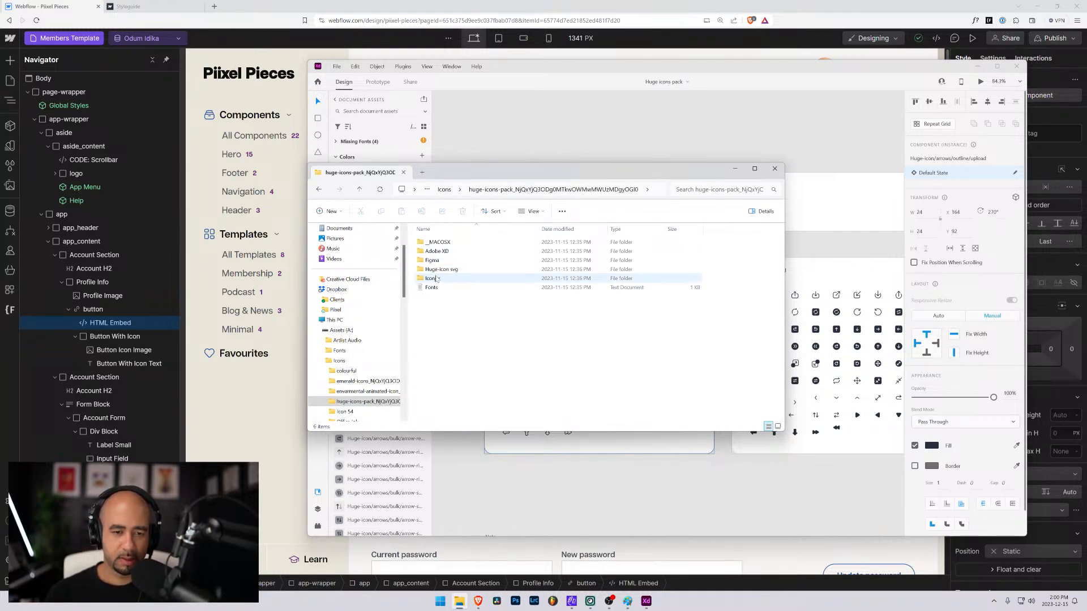
double_click(440, 270)
Open the arrows outline folder in Huge-icon svg, select the upload file and move the File Explorer window to the second display.
drag(460, 174, 1086, 155)
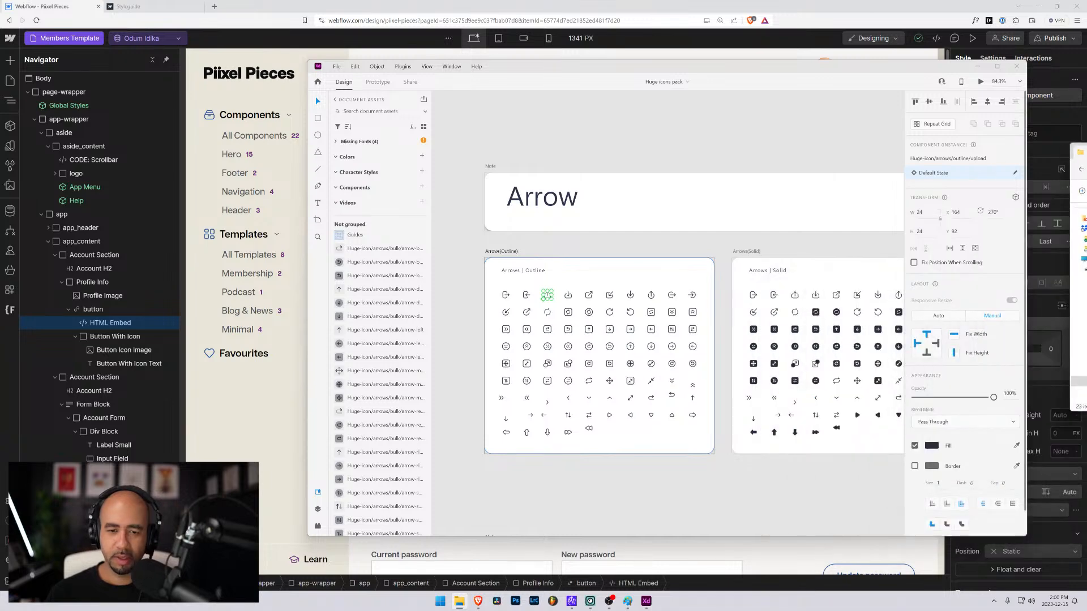
double_click(1086, 221)
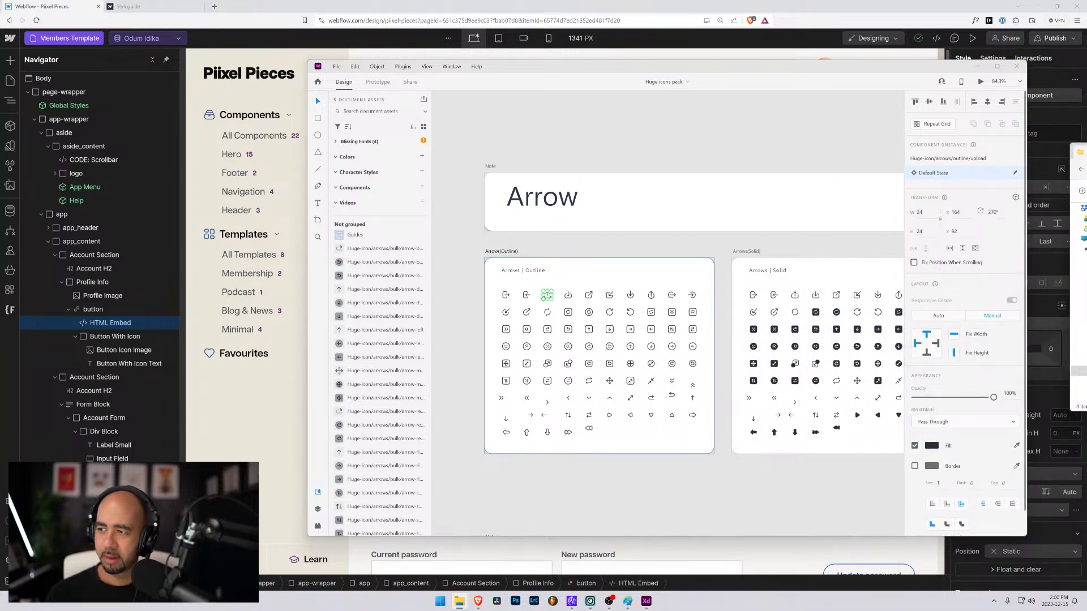
double_click(1086, 227)
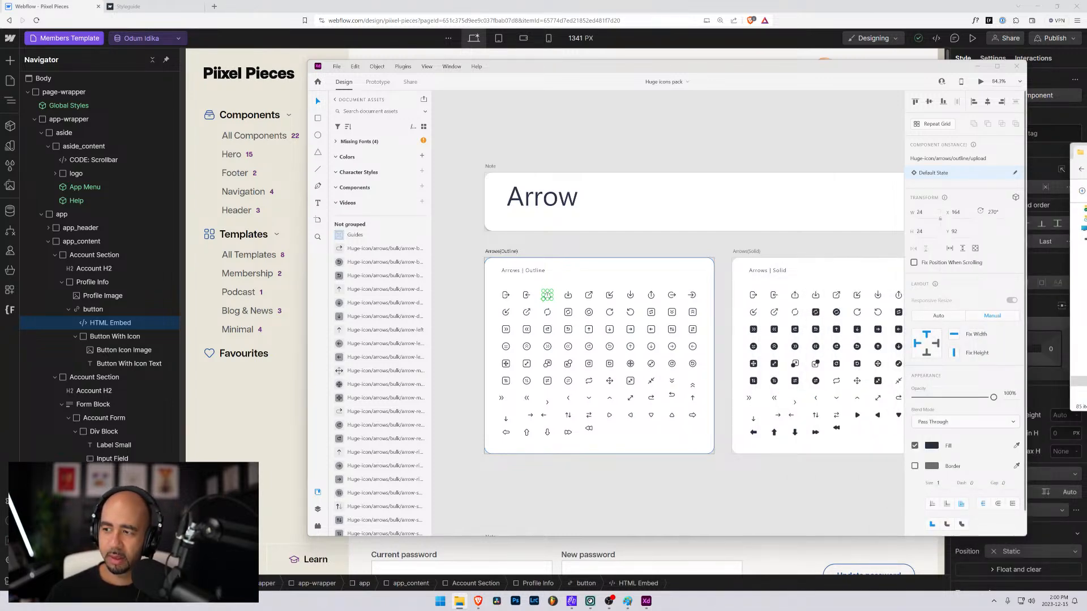
drag(1083, 148, 401, 254)
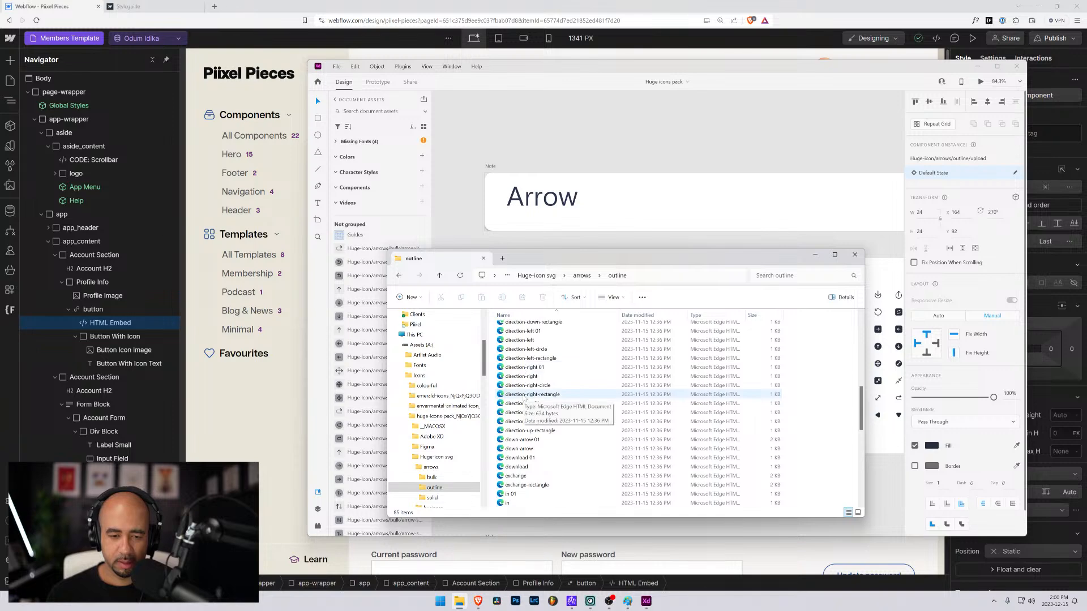
scroll(524, 399, down, 5)
scroll(522, 403, down, 3)
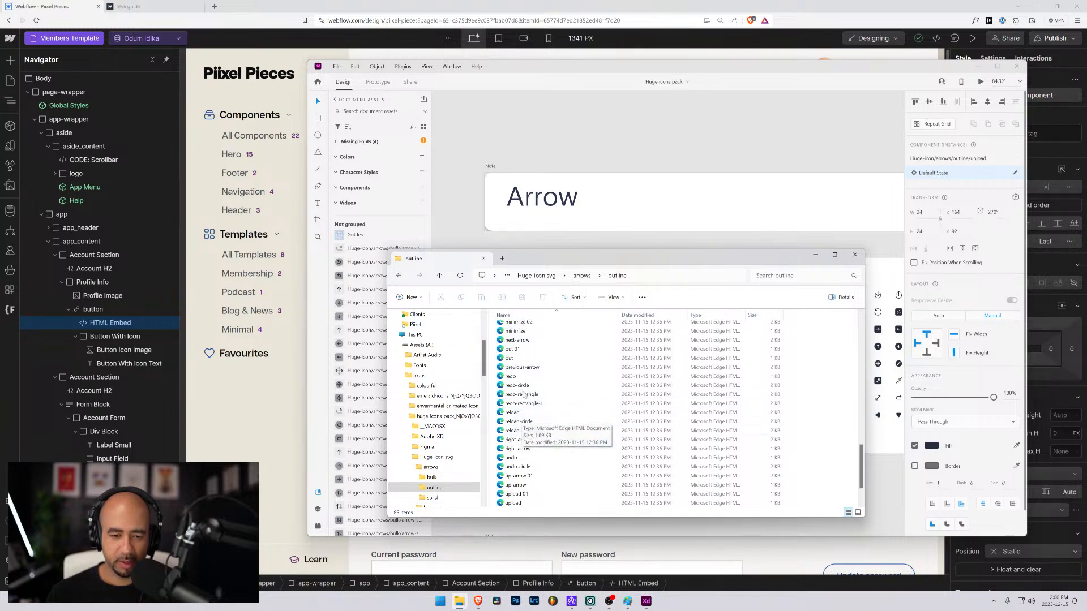
click(516, 503)
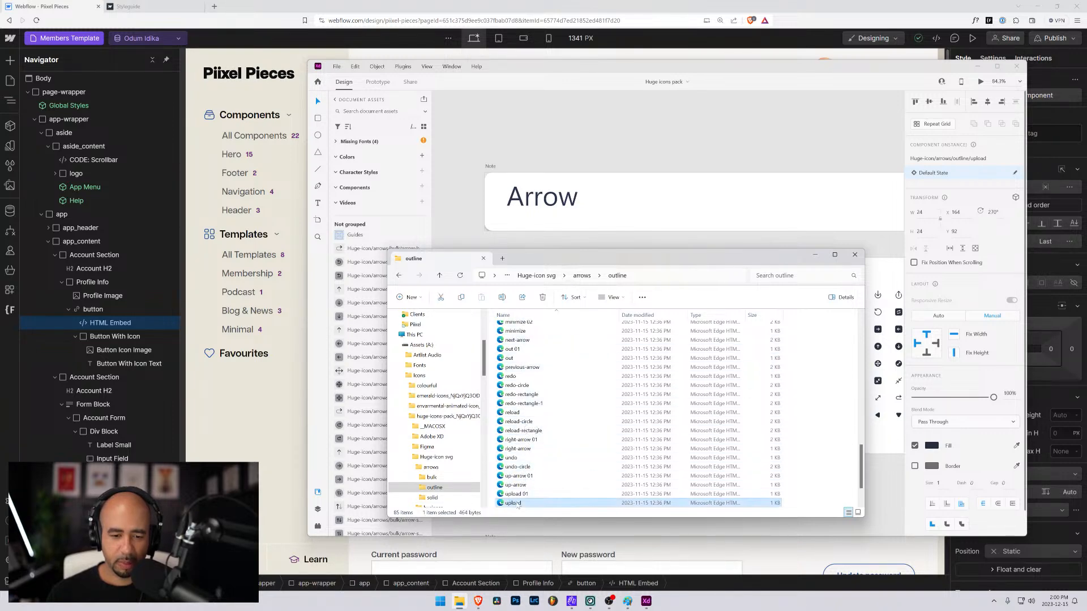
drag(563, 259, 1086, 229)
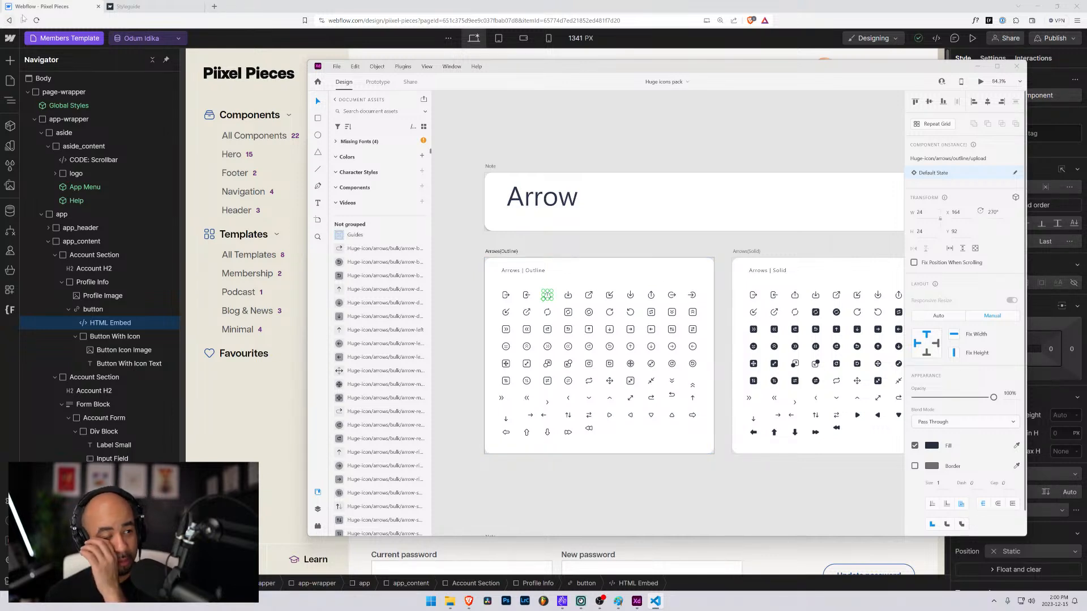
Switch back to Webflow, paste the upload icon's SVG code into the HTML embed and indent both path elements.
key(alt+Tab)
right_click(419, 229)
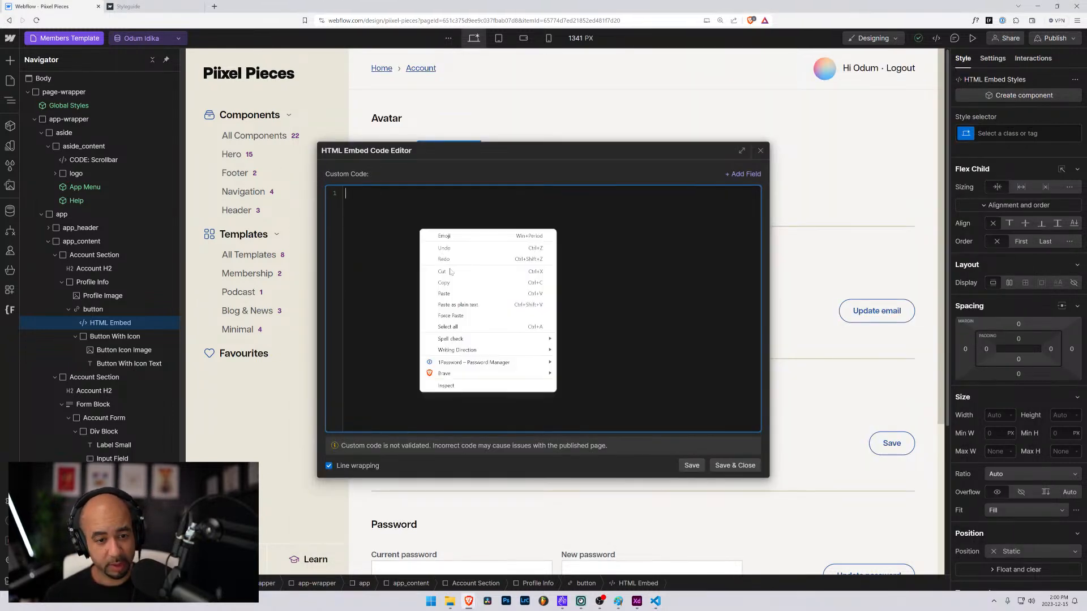
click(462, 297)
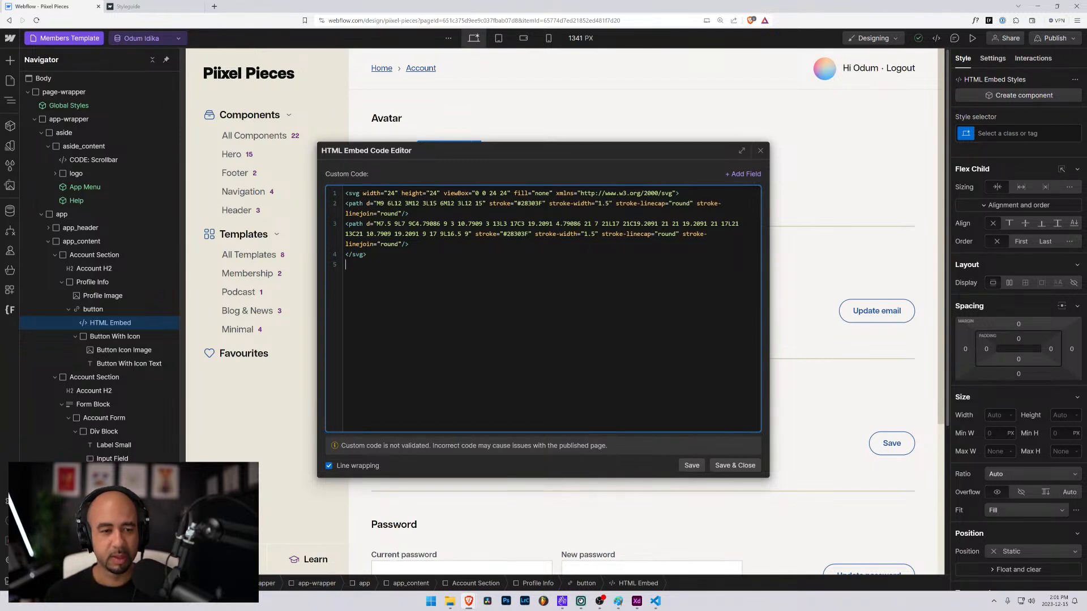
key(Tab)
click(344, 224)
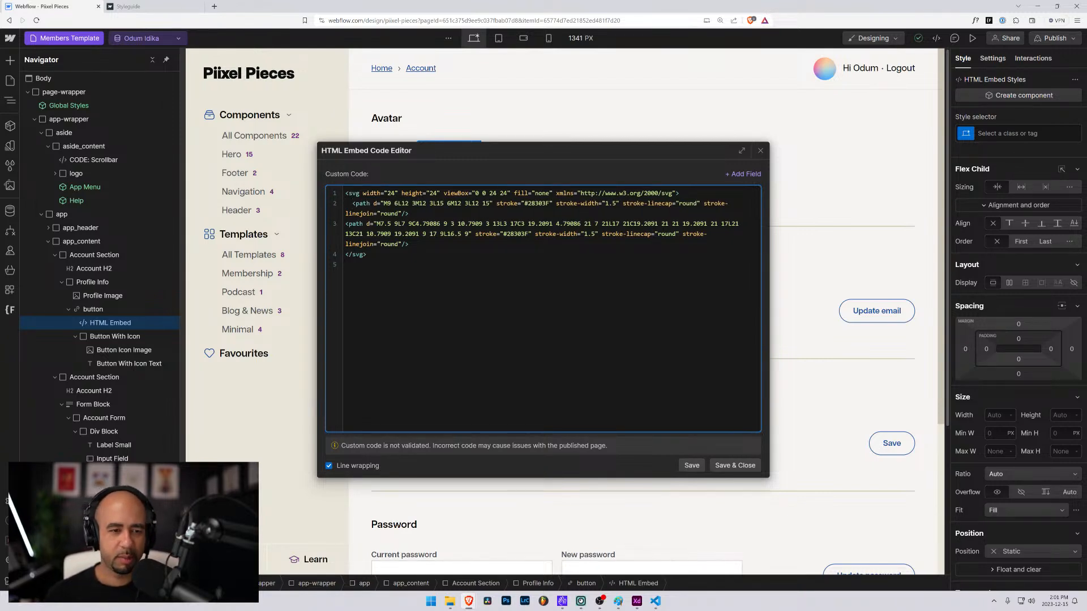
key(Tab)
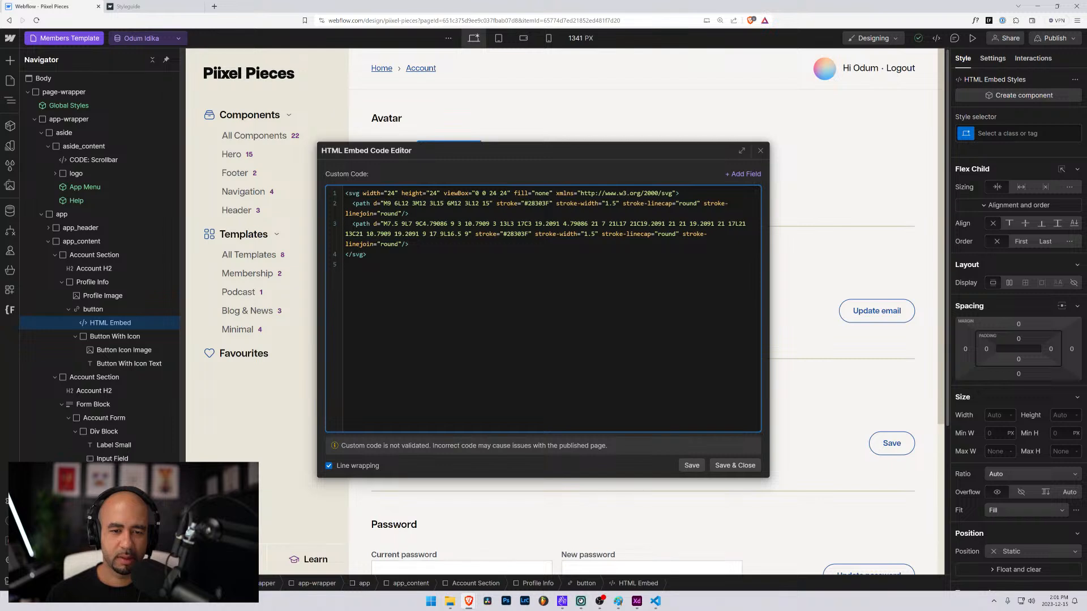
Set the stroke attribute of both SVG paths to currentColor.
drag(549, 204, 532, 203)
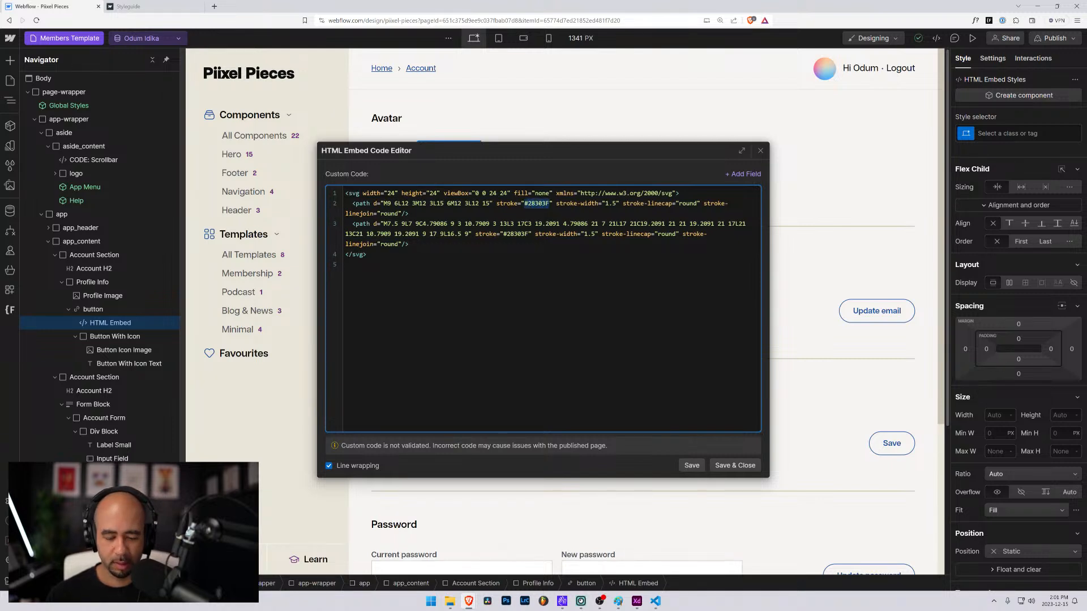
text(currentColor)
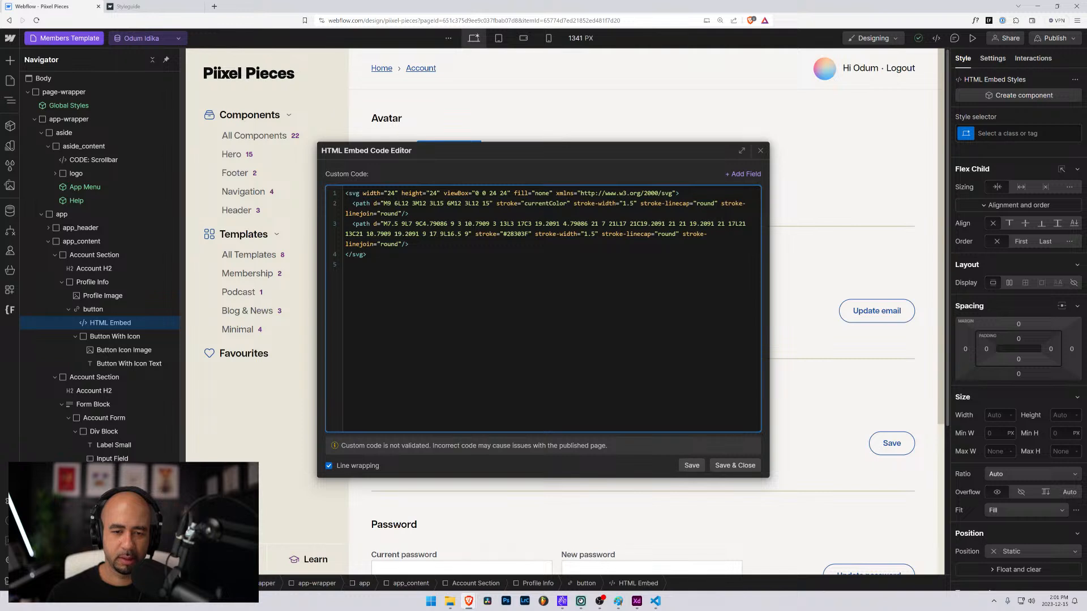
drag(526, 234, 503, 234)
text(urr)
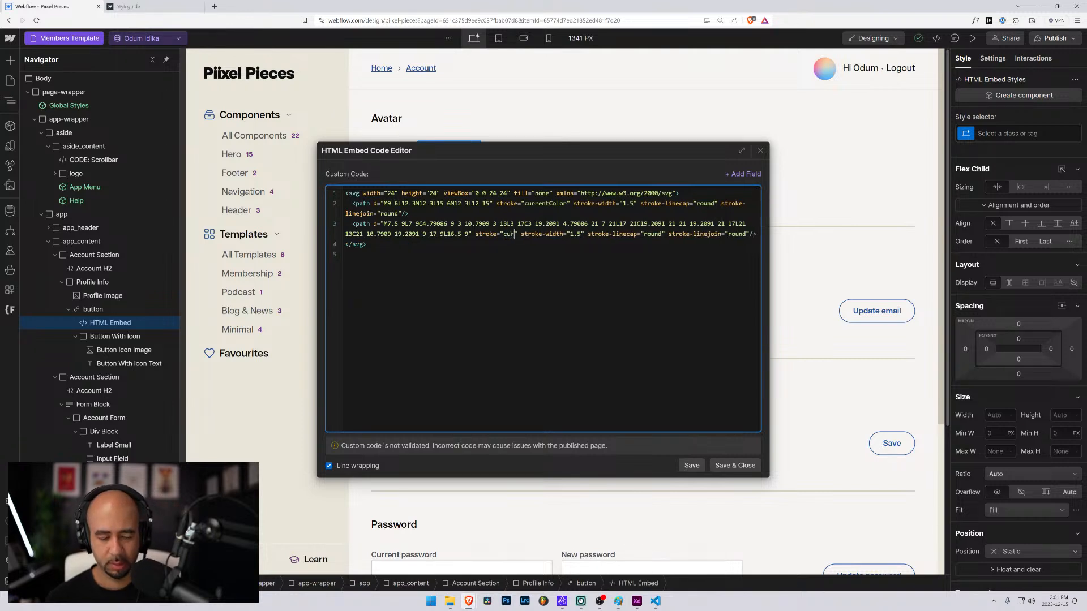
text(entColor)
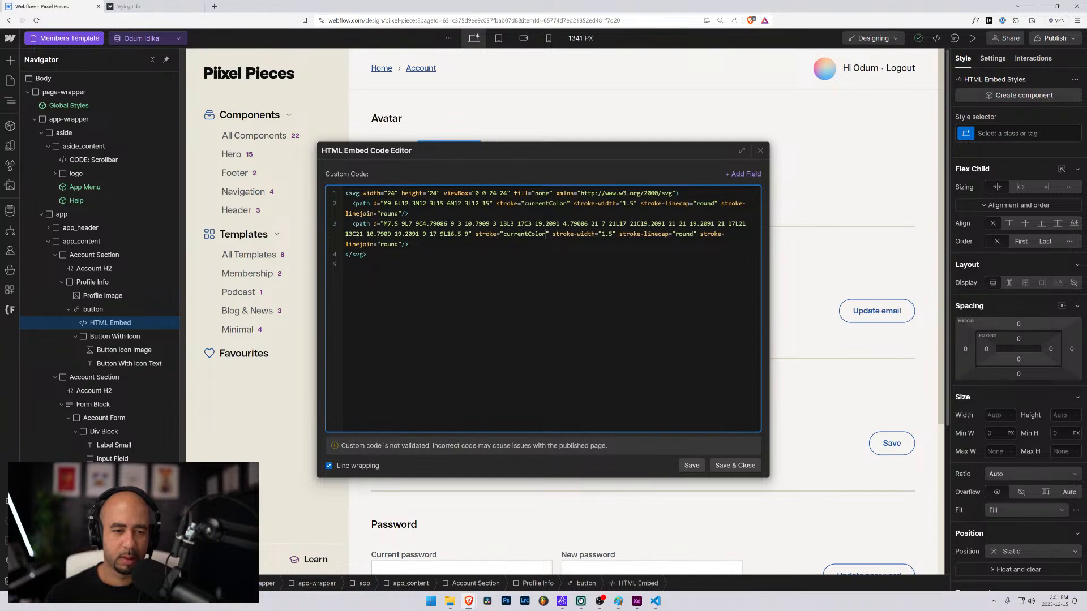
Set the SVG's width and height attributes to auto, then save and close the embed code.
text(auto)
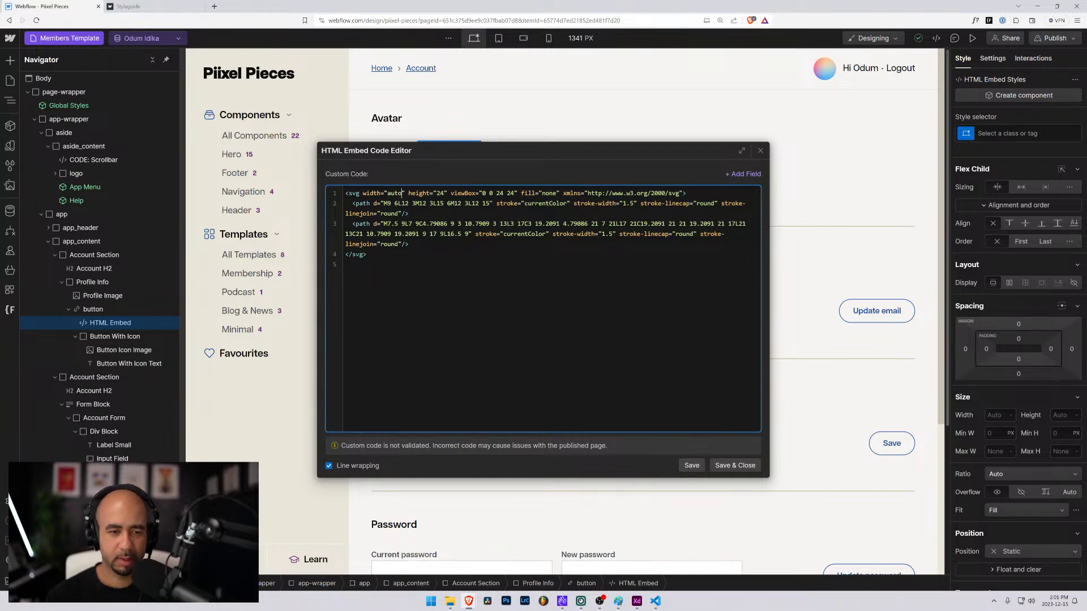
double_click(440, 193)
text(auto)
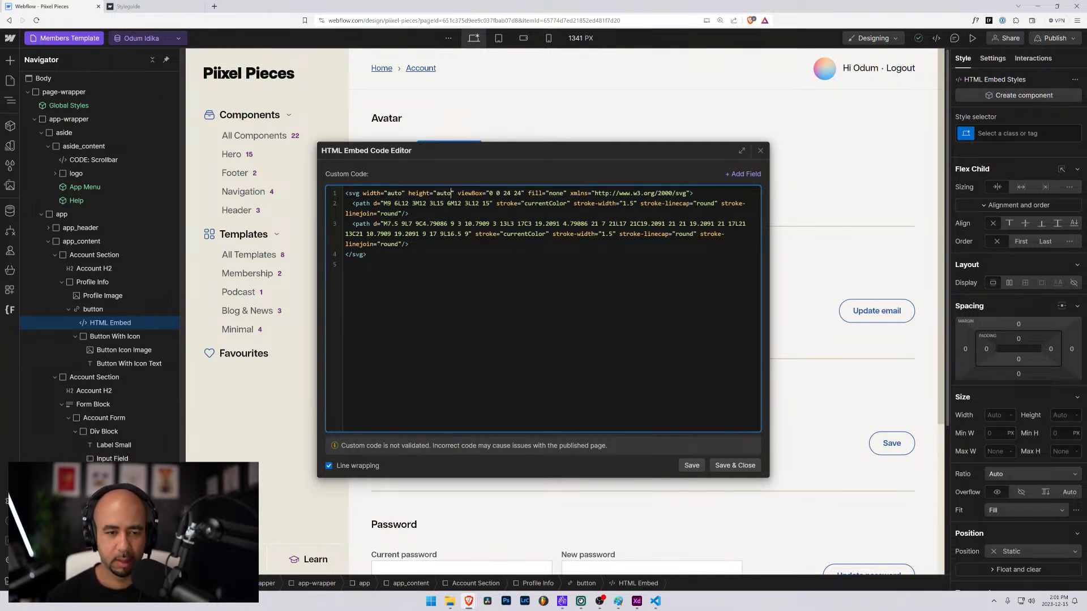
click(735, 466)
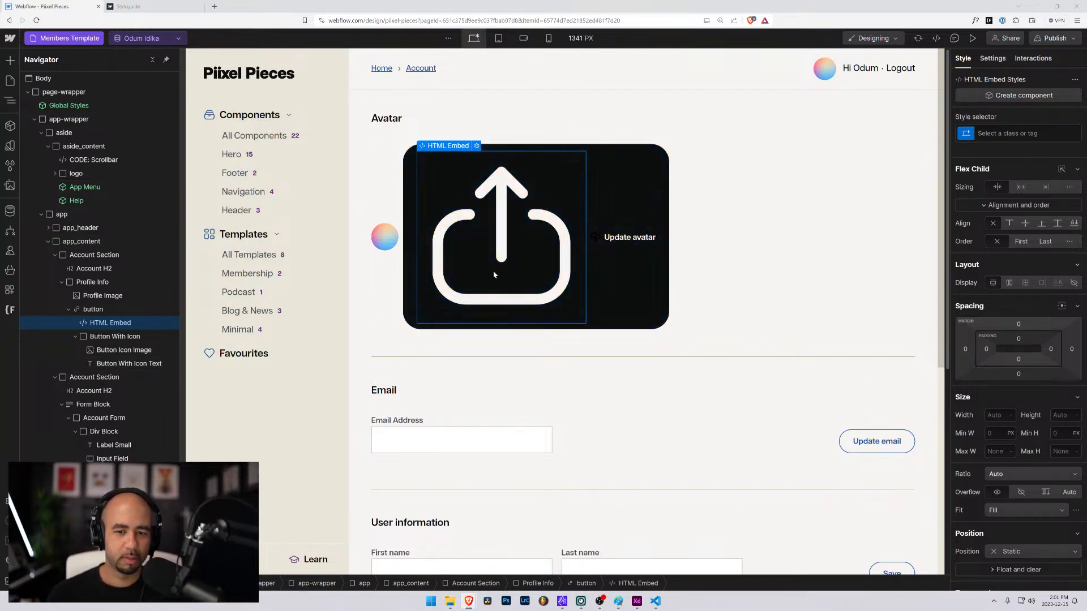
Delete the Button Icon Image and the Button With Icon wrapper, keeping the button text directly inside the Update avatar button.
click(114, 352)
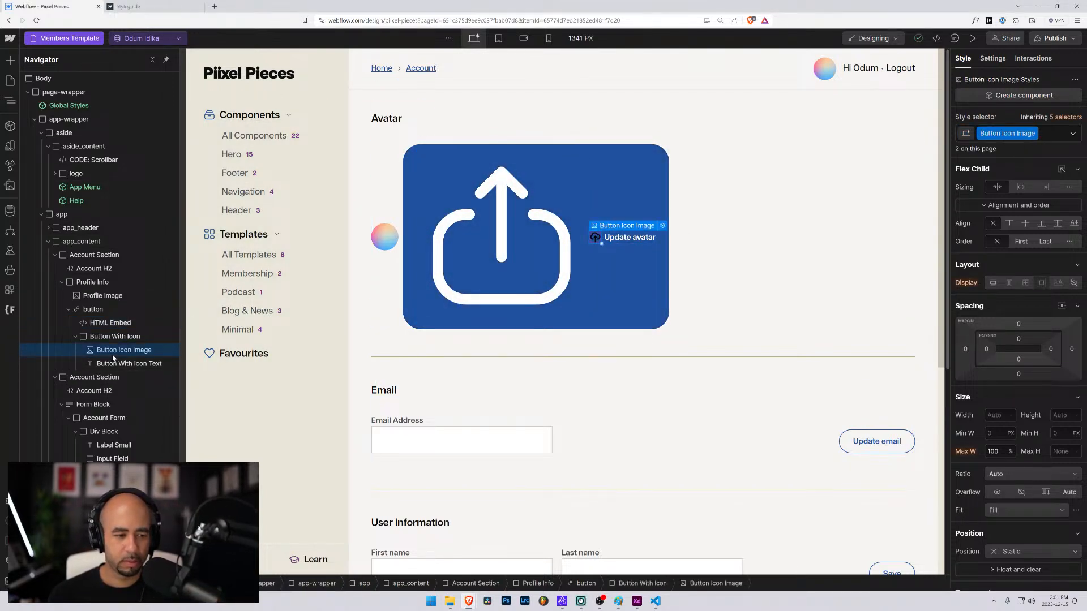
key(Delete)
drag(100, 353, 98, 333)
click(95, 352)
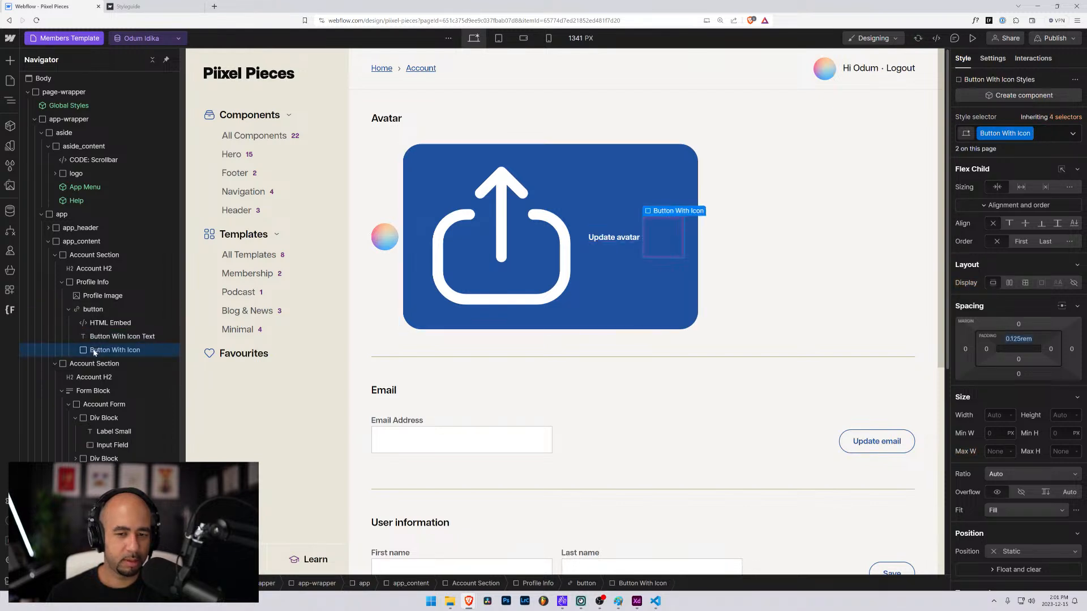
key(Delete)
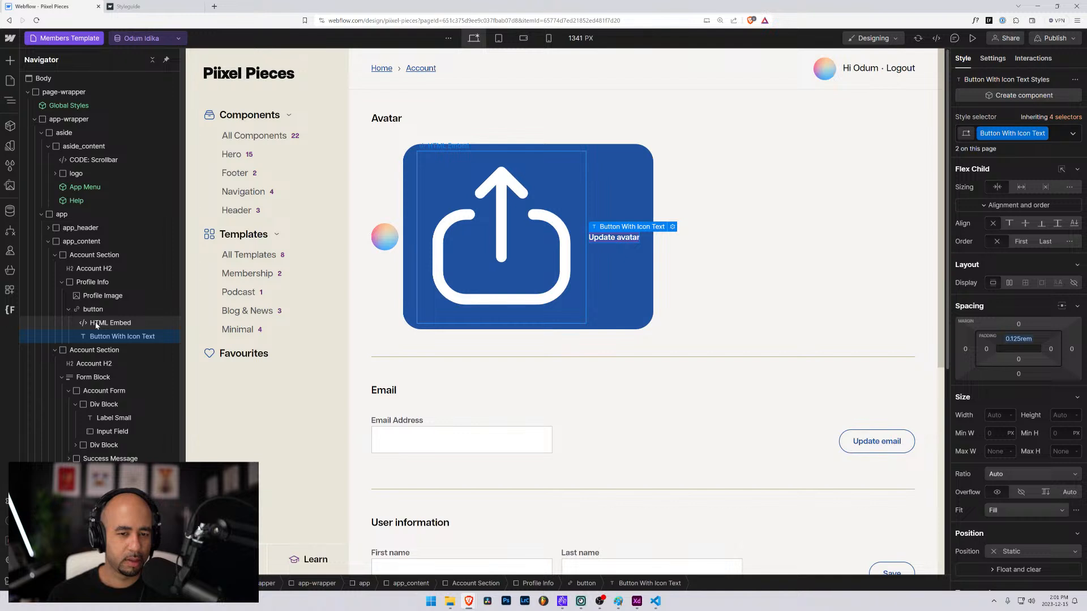
Try the icon-1x1-small class on the Update avatar button's HTML Embed and remove it again.
click(97, 324)
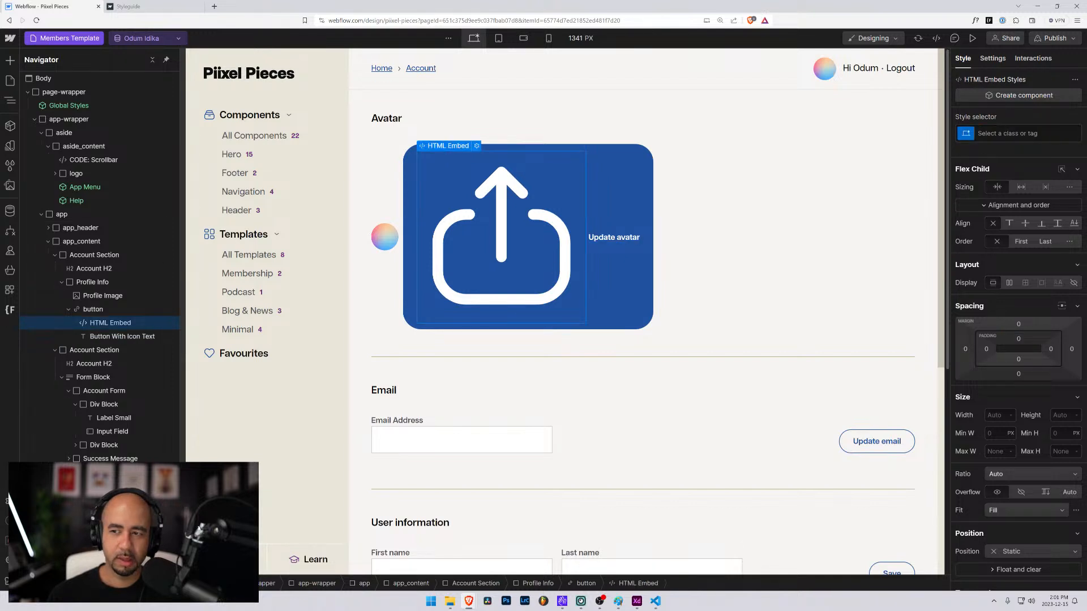
key(ctrl+Return)
text(icon)
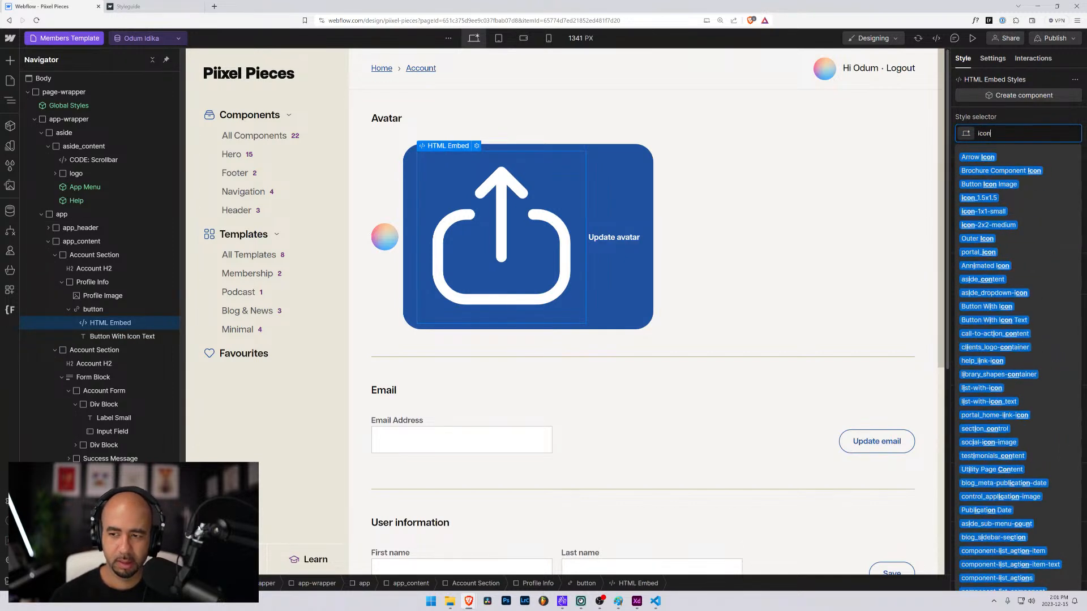
key(Down)
key(Return)
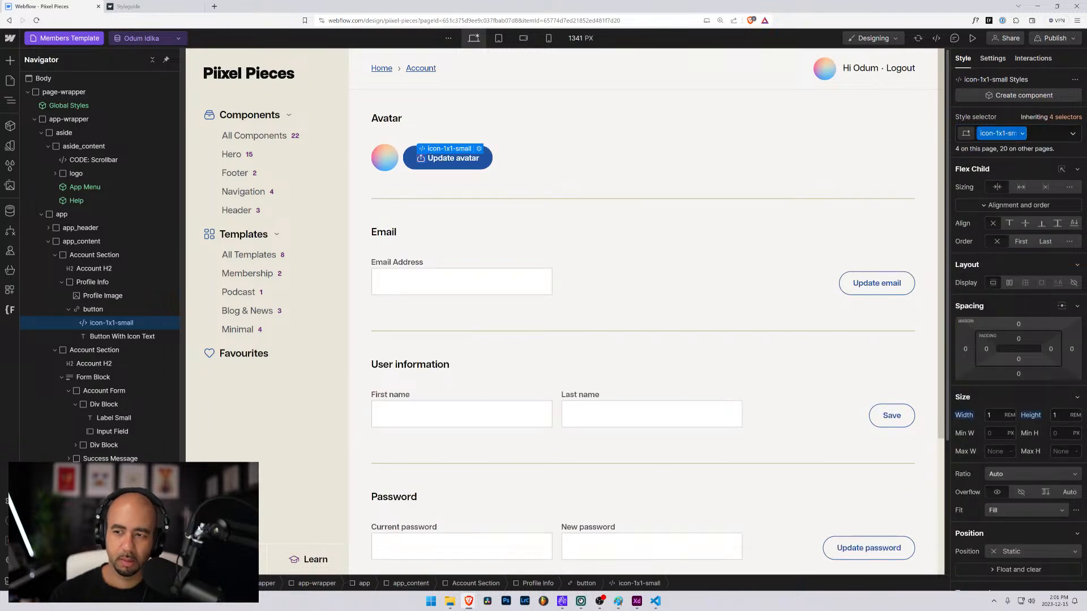
click(1058, 136)
key(BackSpace)
Apply the existing icon_1.5x1.5 class to the Update avatar button's HTML Embed.
text(ic)
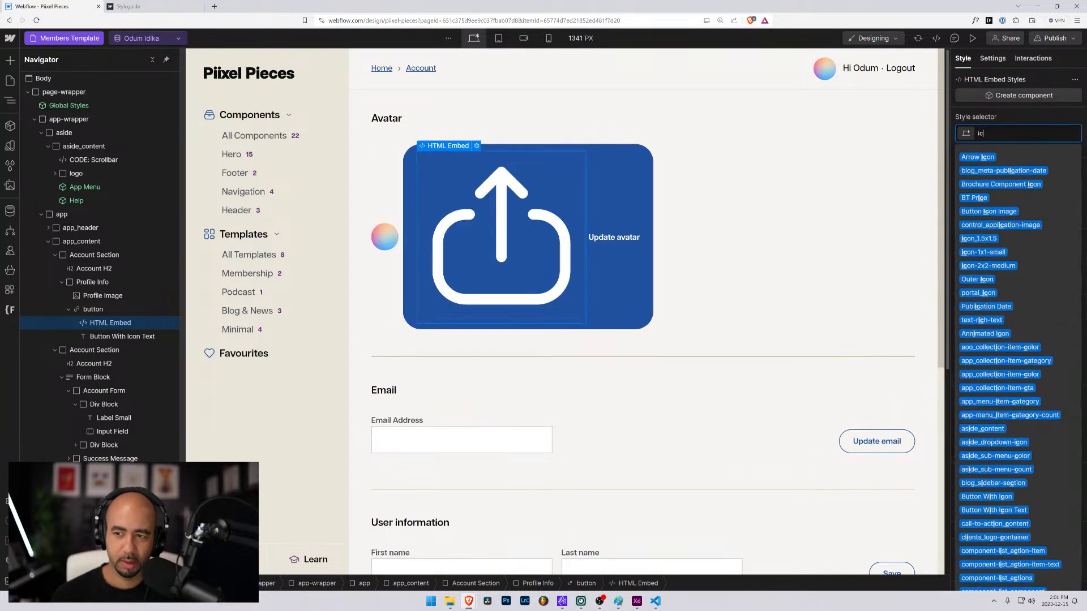
key(Down)
key(Down)
key(Down)
key(Down)
key(Down)
key(Down)
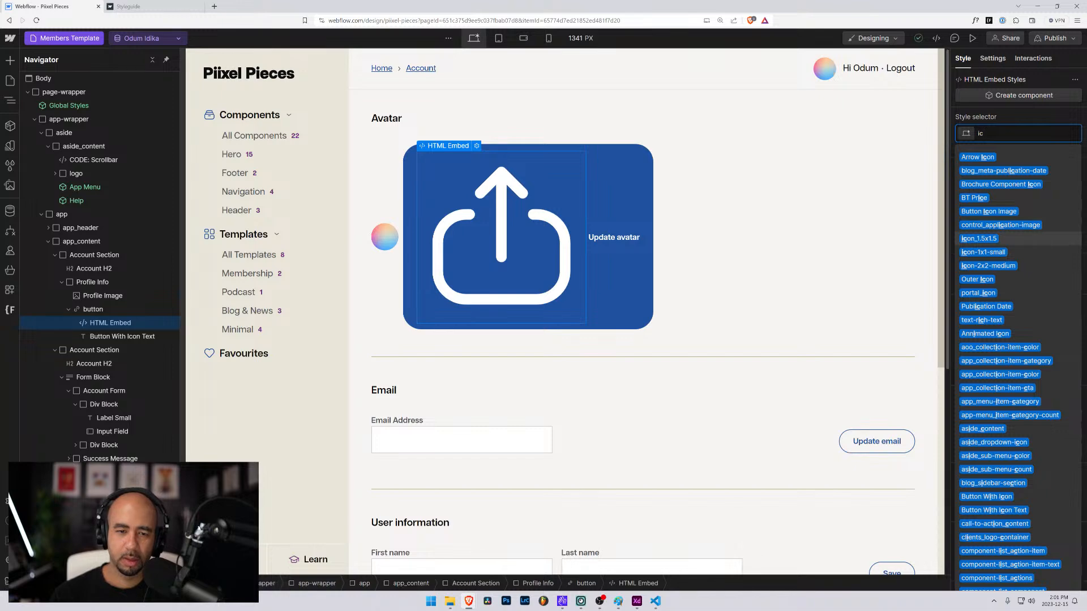
key(Return)
click(569, 158)
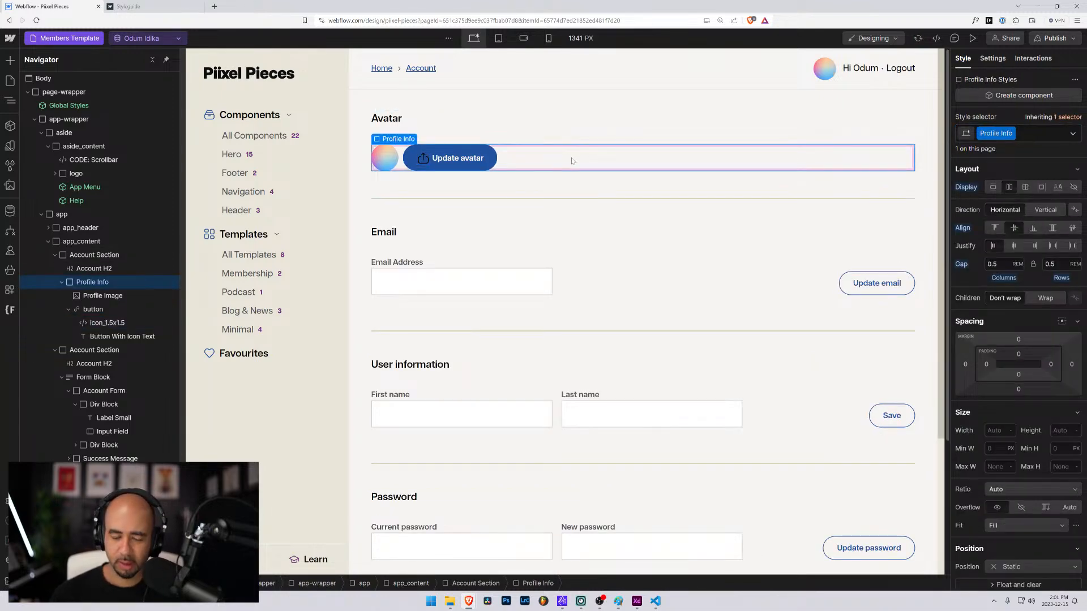
key(ctrl+minus)
key(ctrl+minus)
key(ctrl+minus)
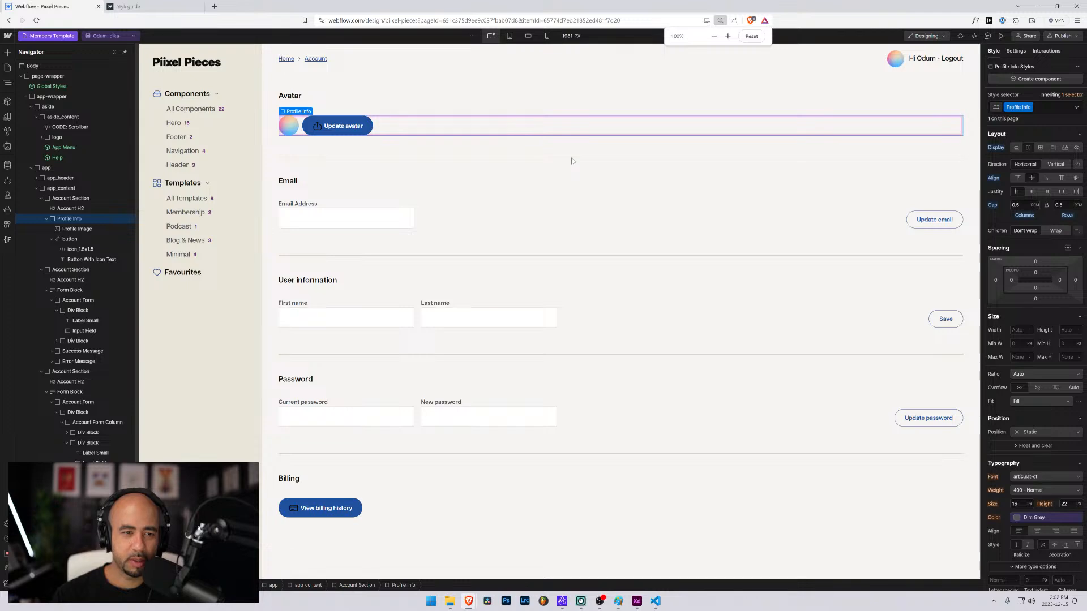
key(ctrl+plus)
key(ctrl+plus)
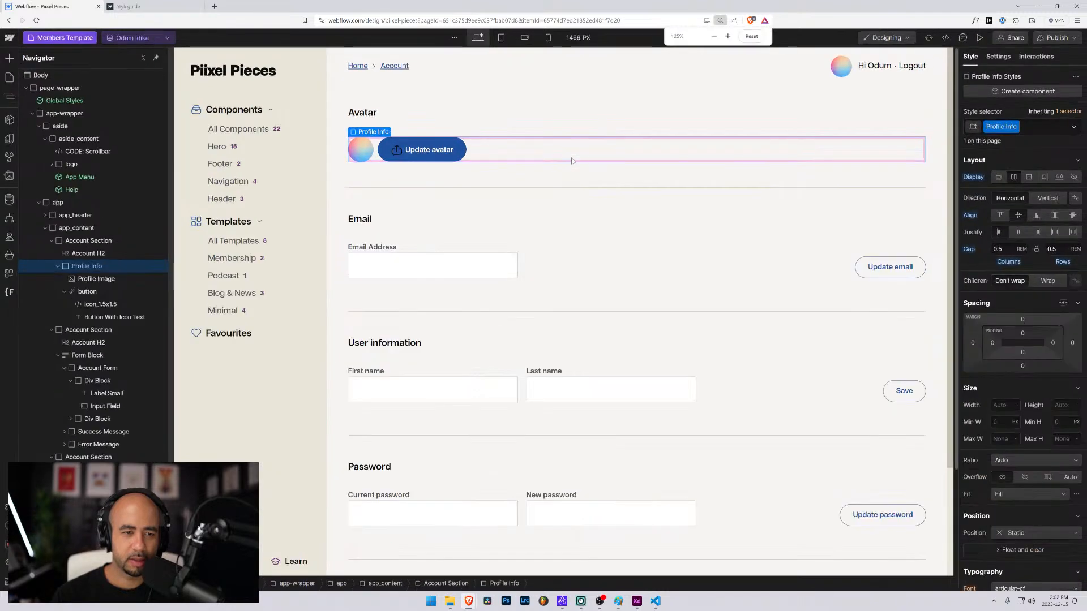
key(ctrl+plus)
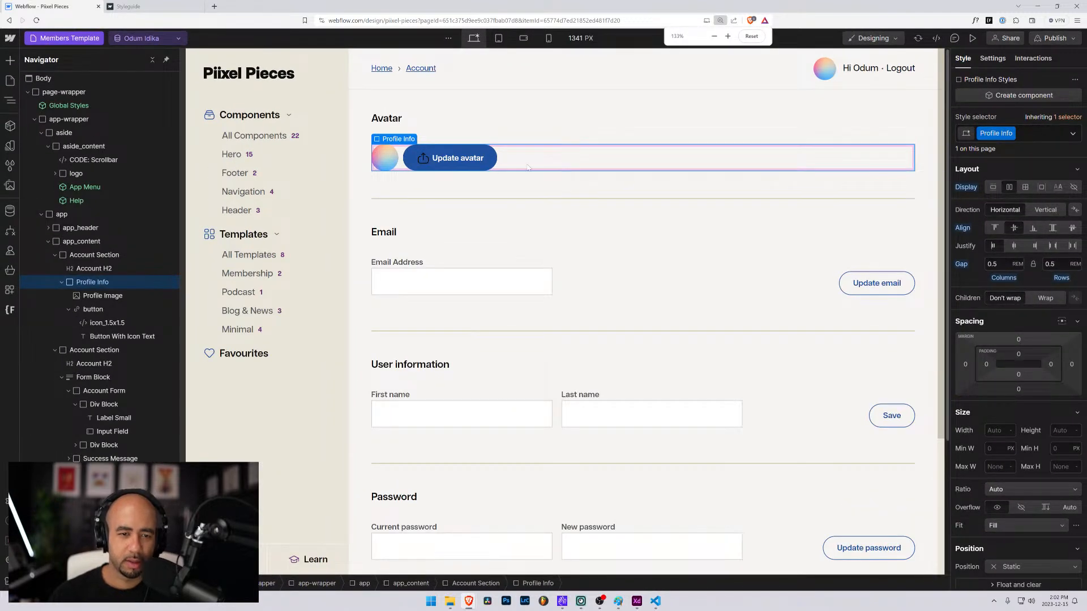
Add an is-white combo class to the upload icon embed and set its text color to the White variable.
click(423, 158)
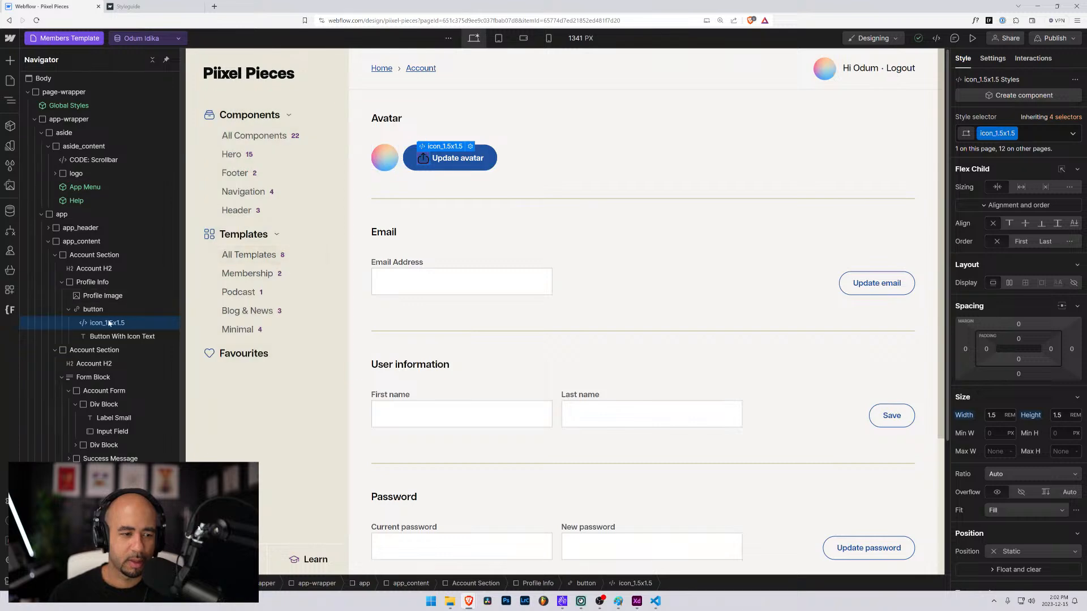
click(1036, 135)
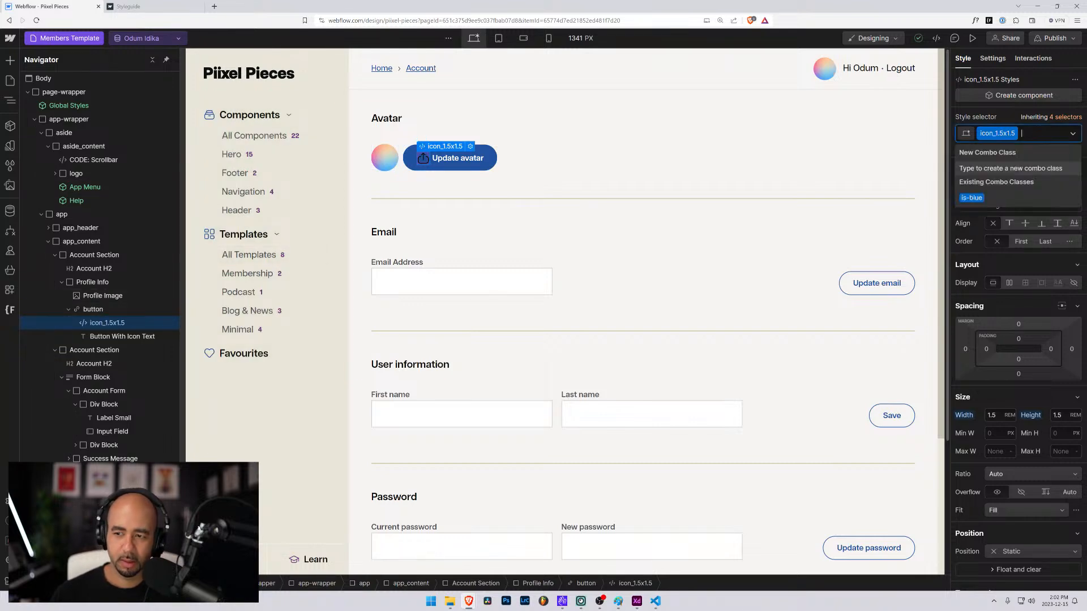
text(is-white)
key(Return)
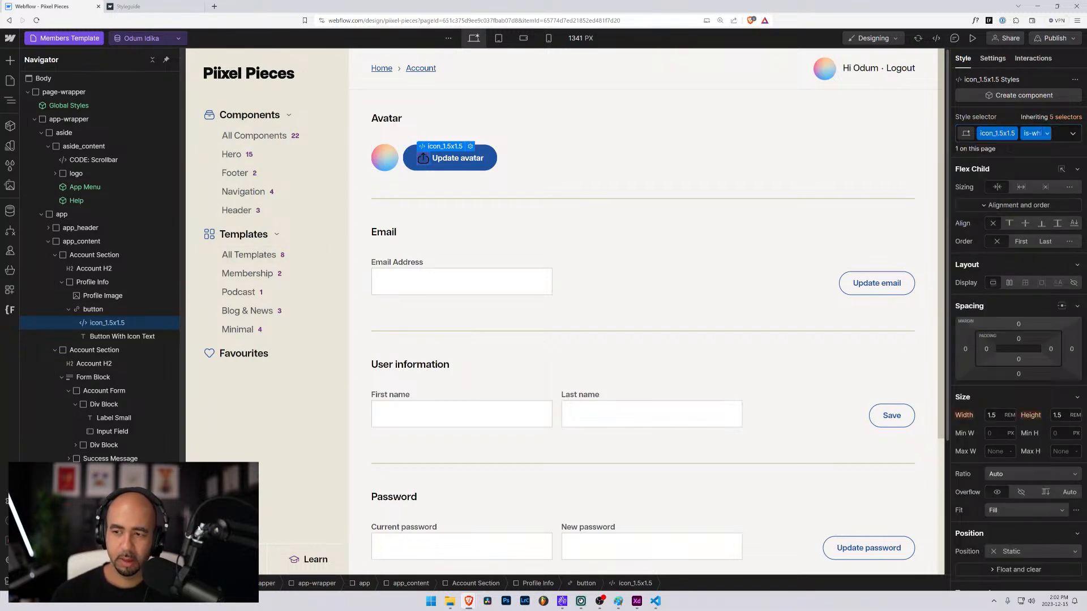
scroll(997, 412, down, 5)
click(995, 412)
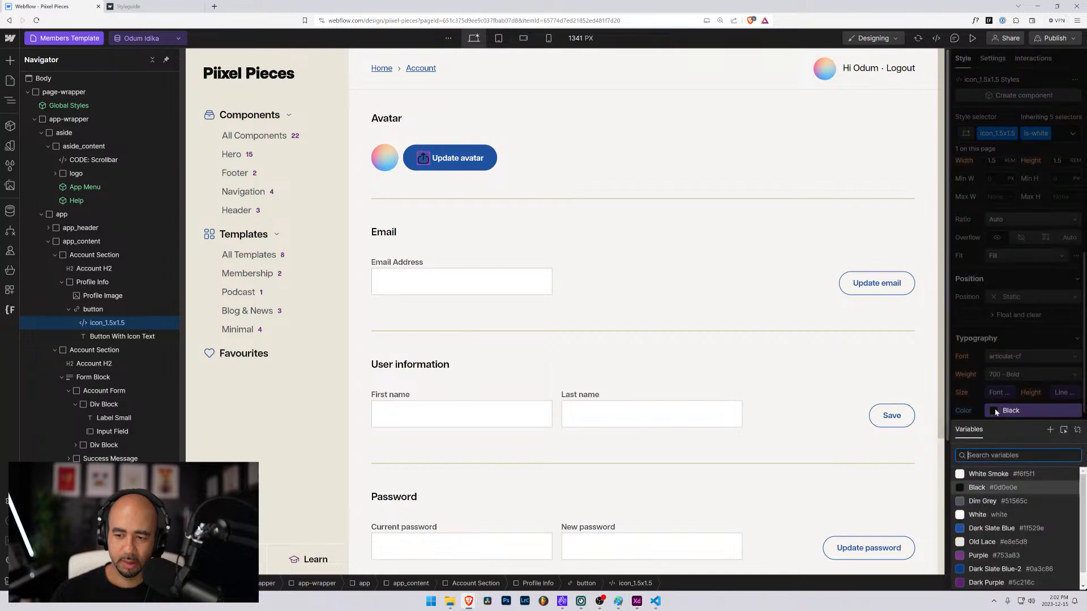
click(975, 516)
click(642, 165)
click(630, 127)
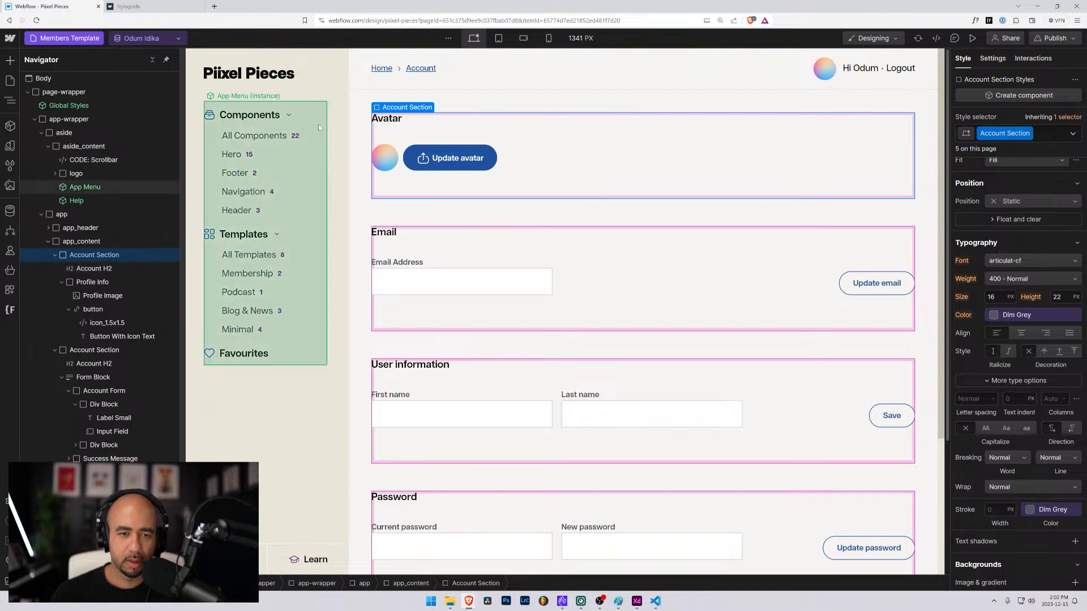
Reset the top padding on the text inside the Update avatar button.
click(364, 134)
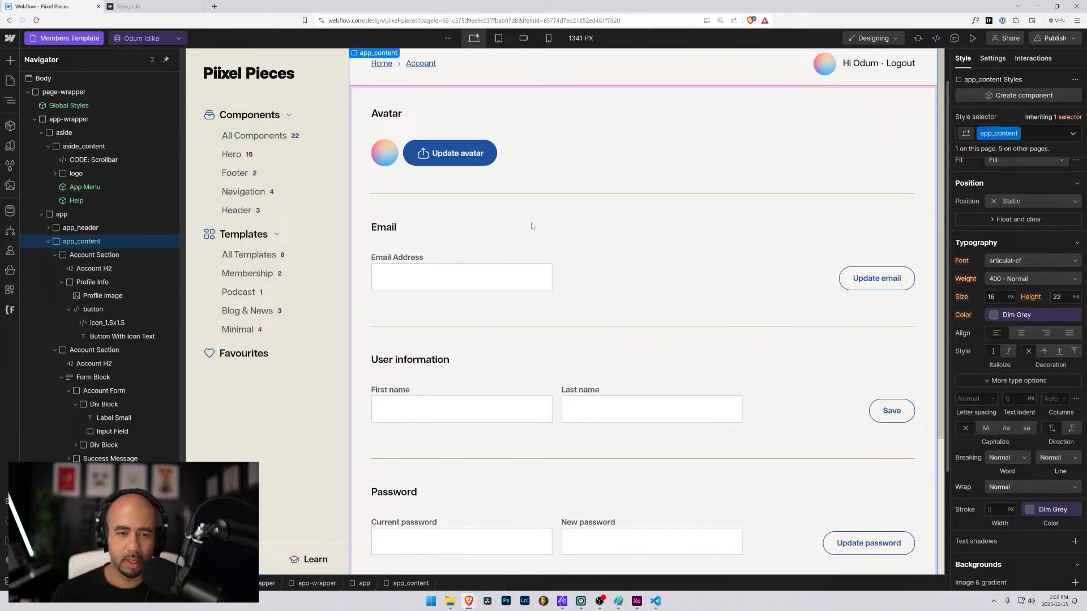
scroll(535, 197, down, 1)
scroll(464, 156, up, 1)
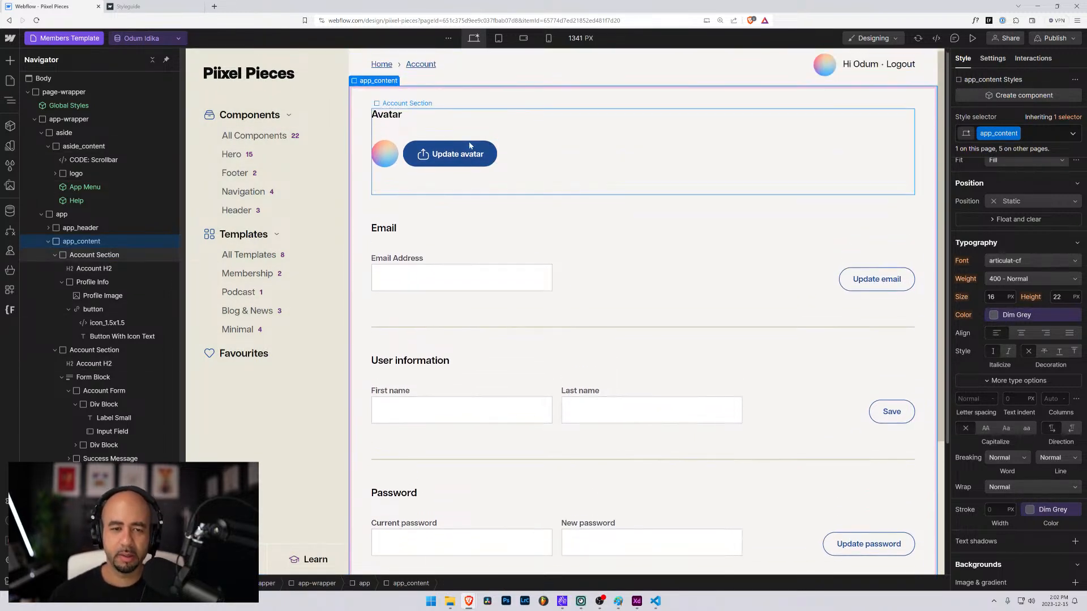
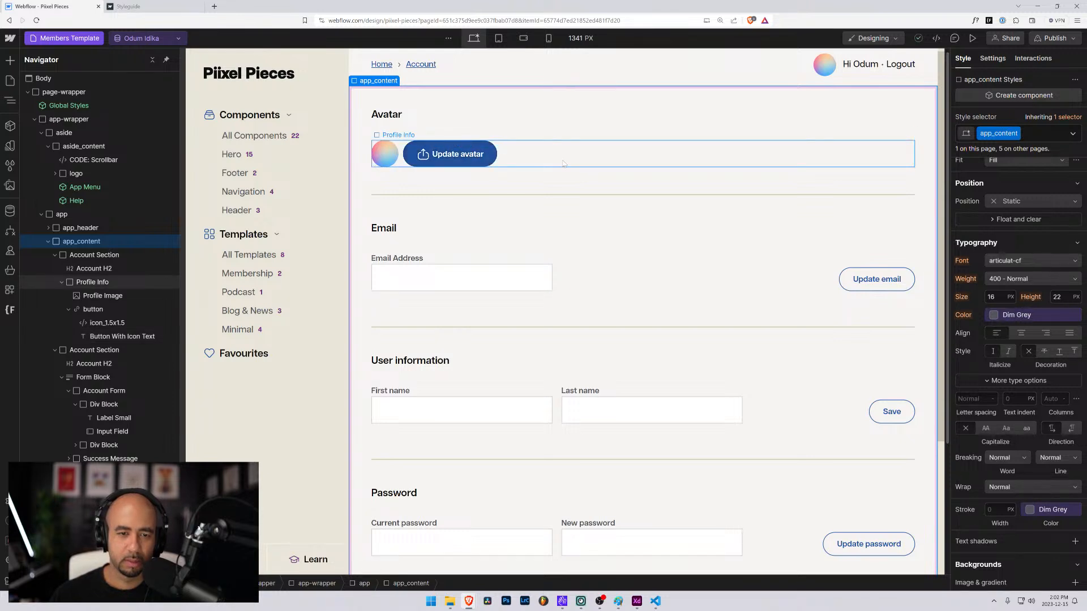
click(457, 154)
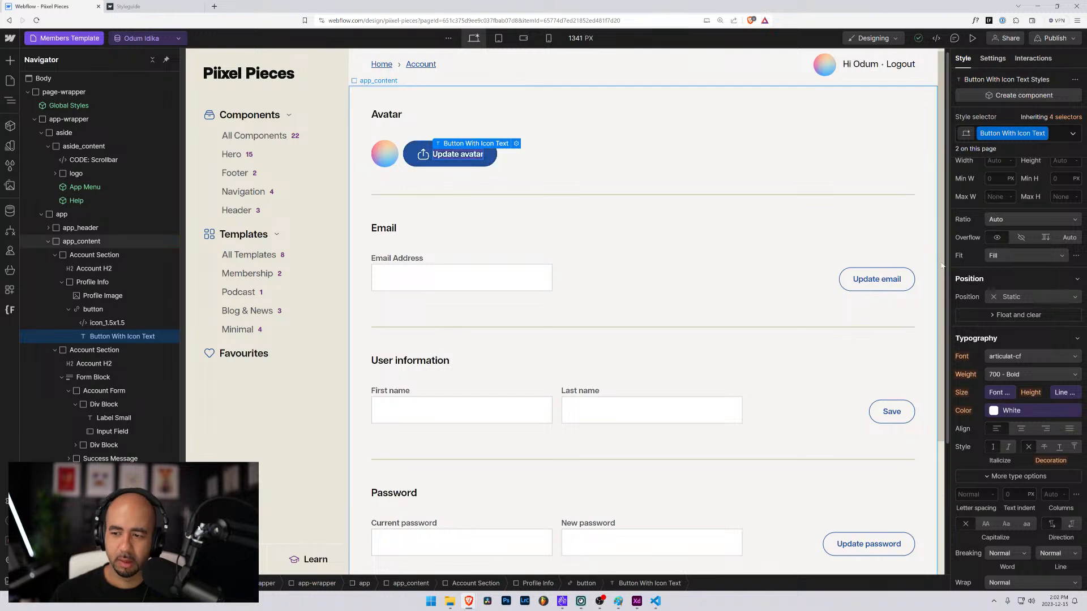
scroll(1021, 206, up, 3)
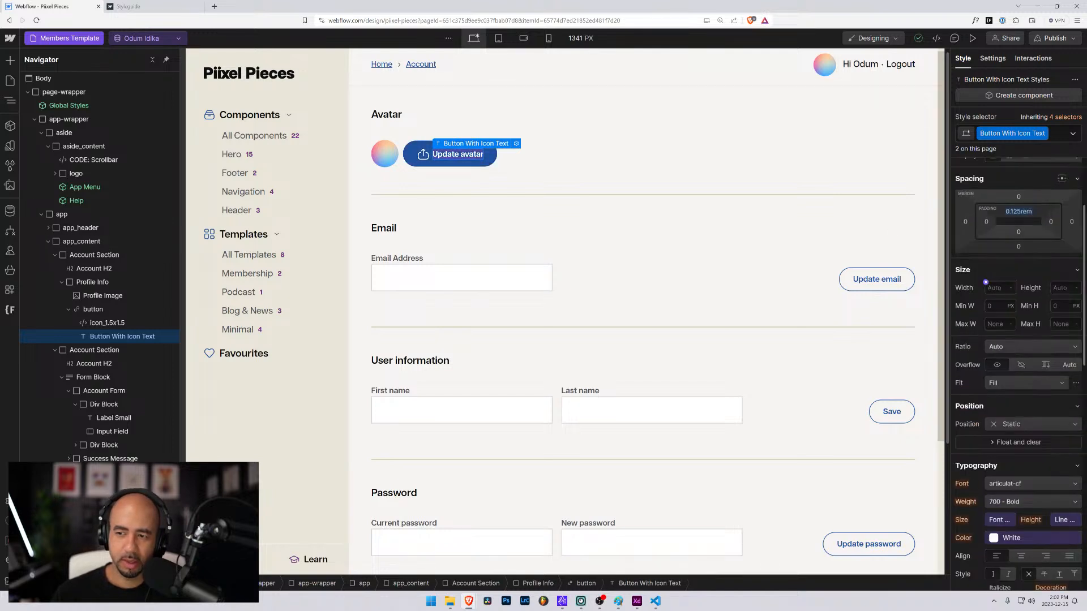
alt+click(1018, 213)
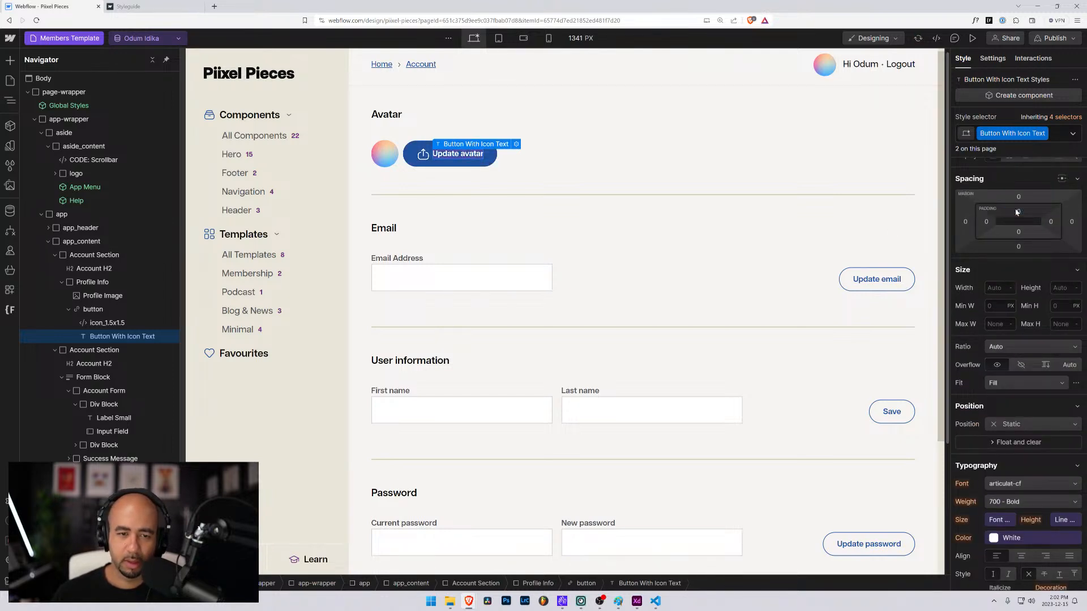
click(703, 200)
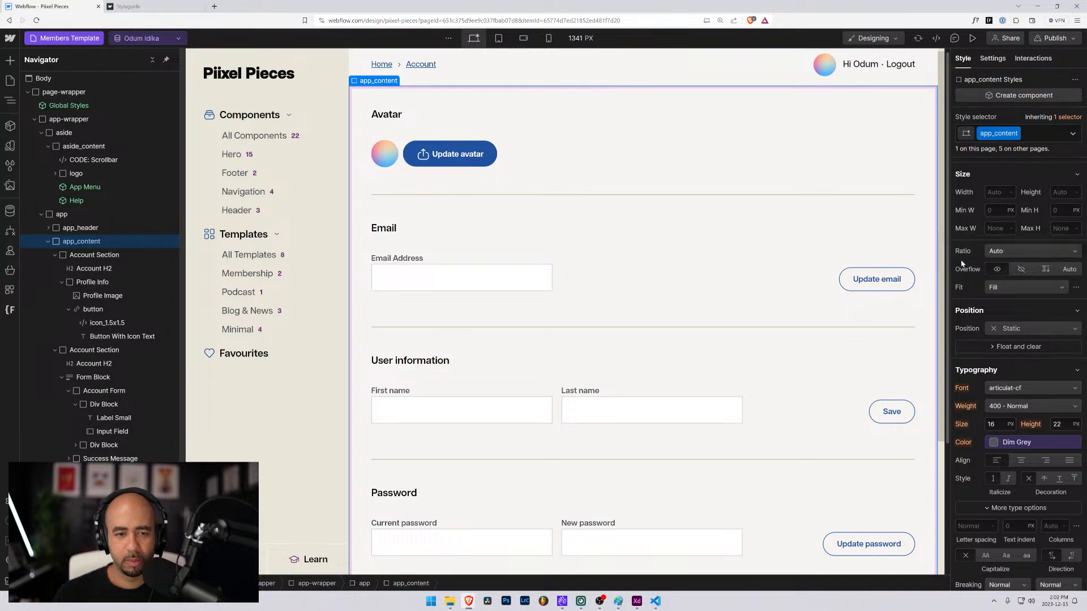
Review the account sections, then examine the email Form Block's settings and its input field's type, ID and custom attributes.
scroll(1016, 231, up, 3)
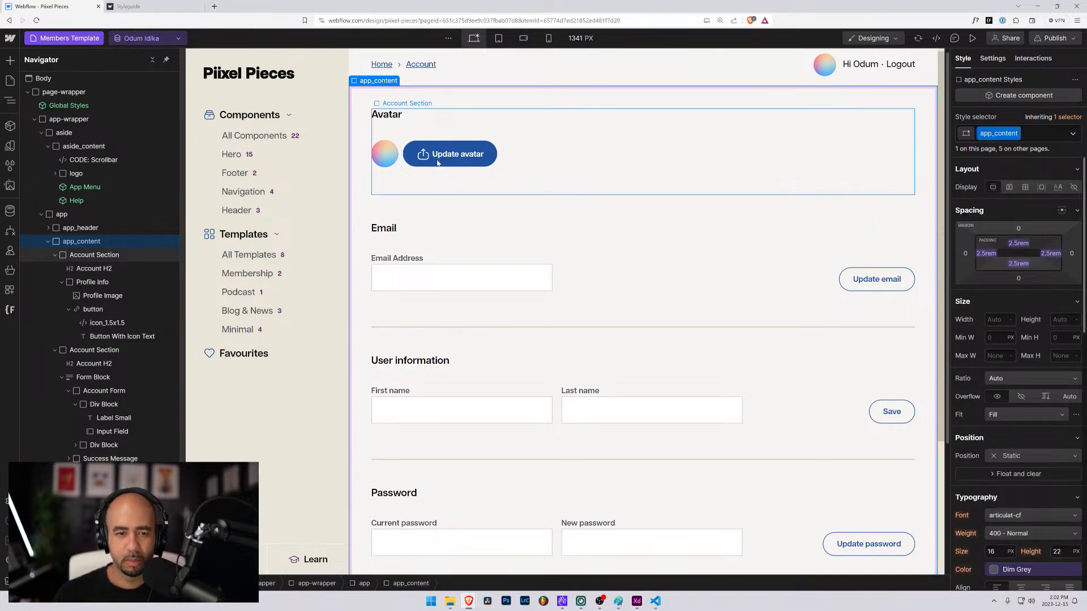
click(669, 177)
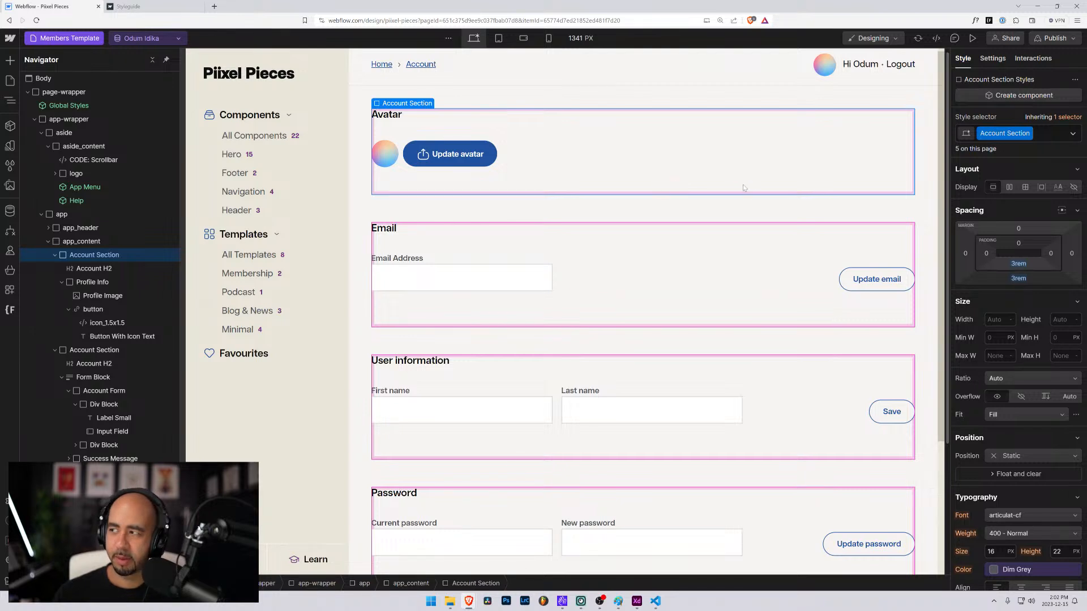
scroll(632, 191, down, 3)
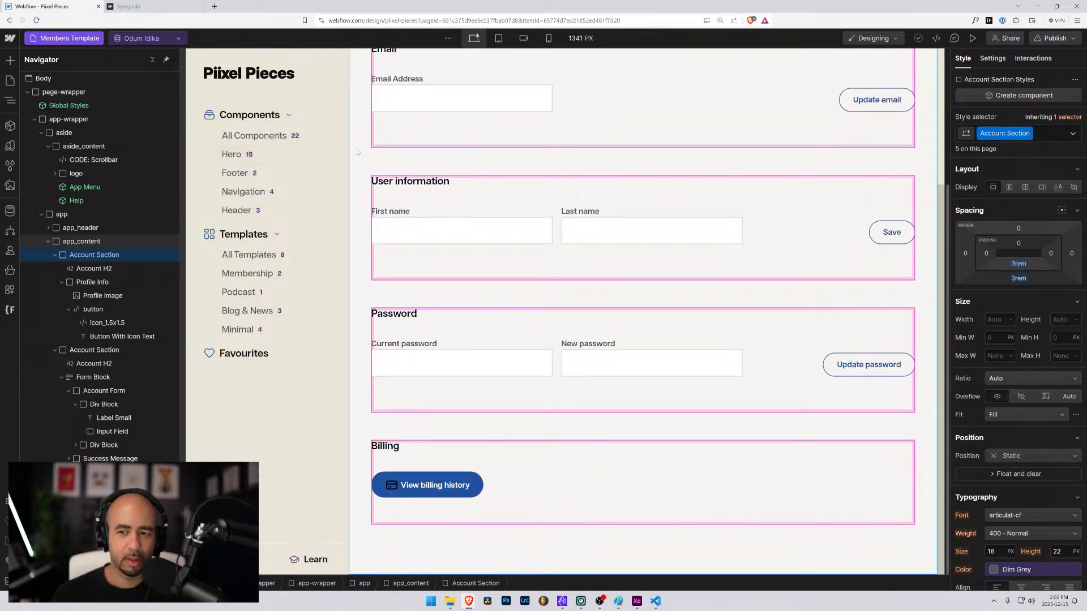
click(357, 152)
click(604, 96)
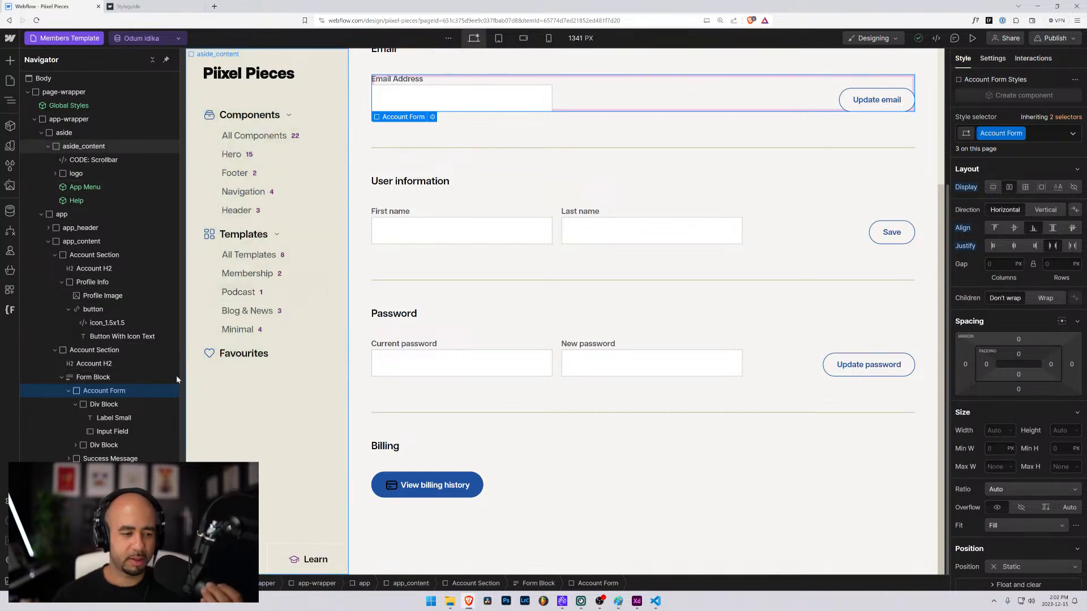
click(127, 377)
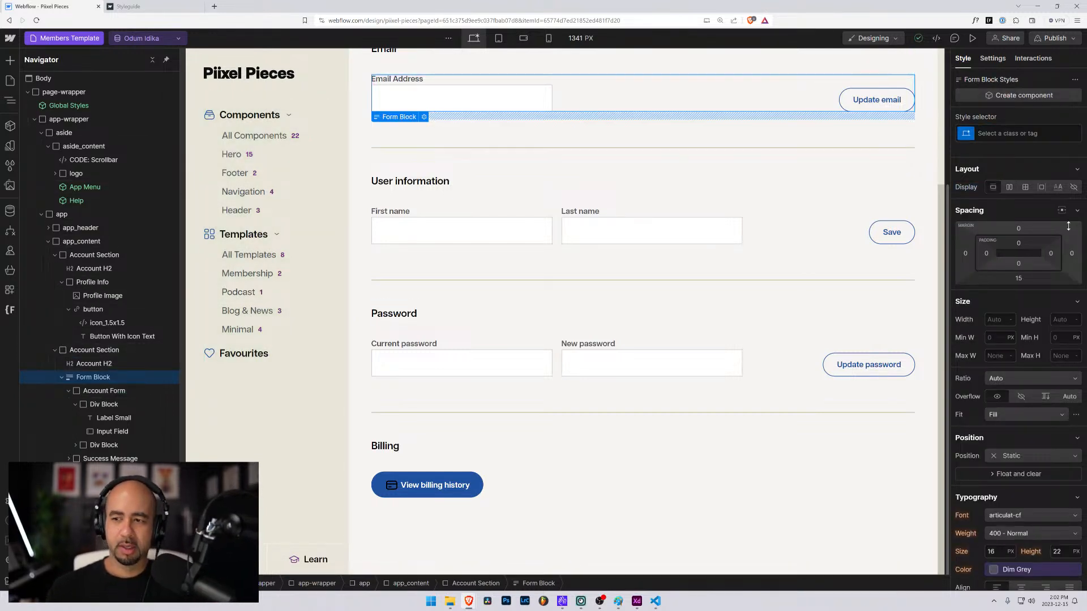
click(992, 58)
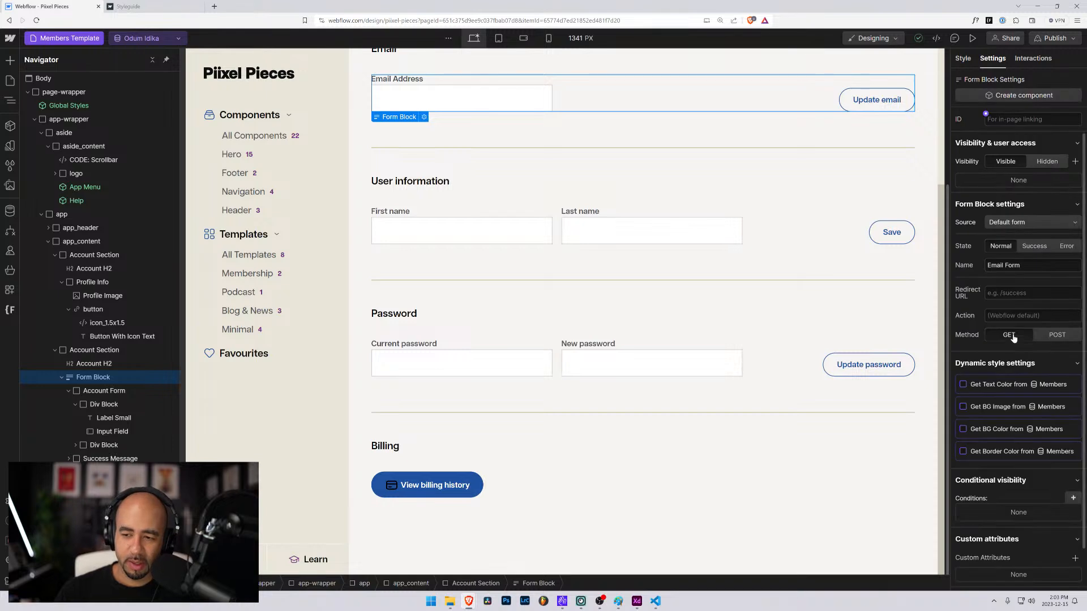
scroll(1014, 340, down, 2)
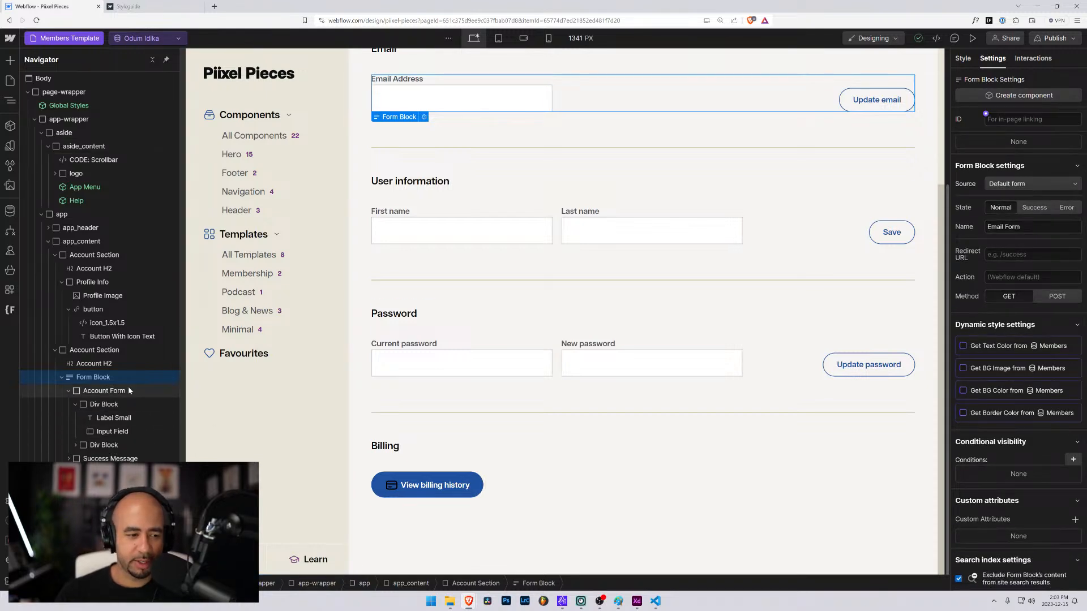
click(111, 432)
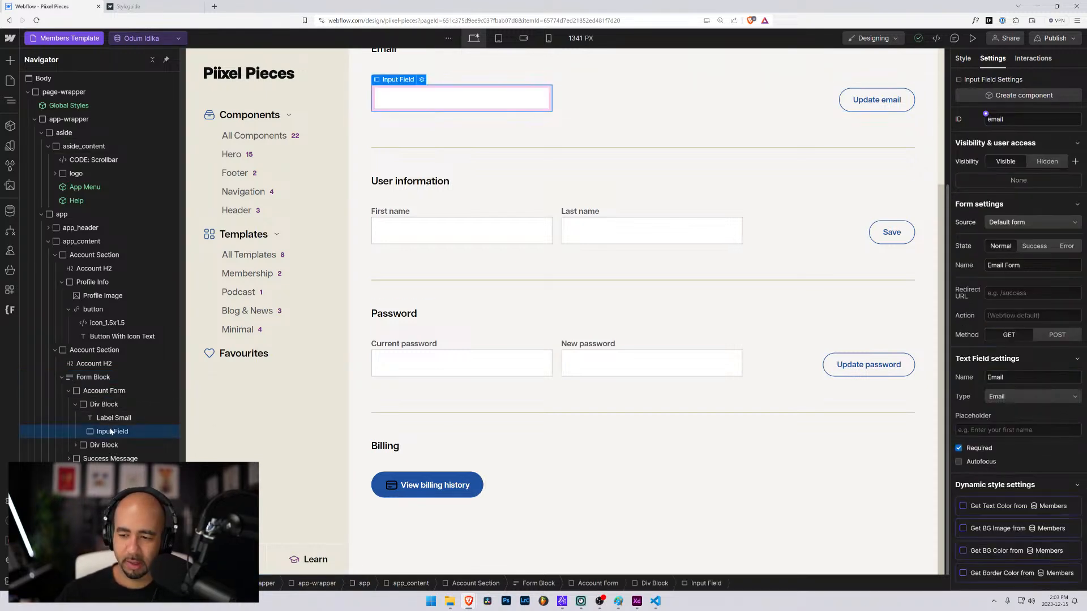
scroll(1063, 399, down, 3)
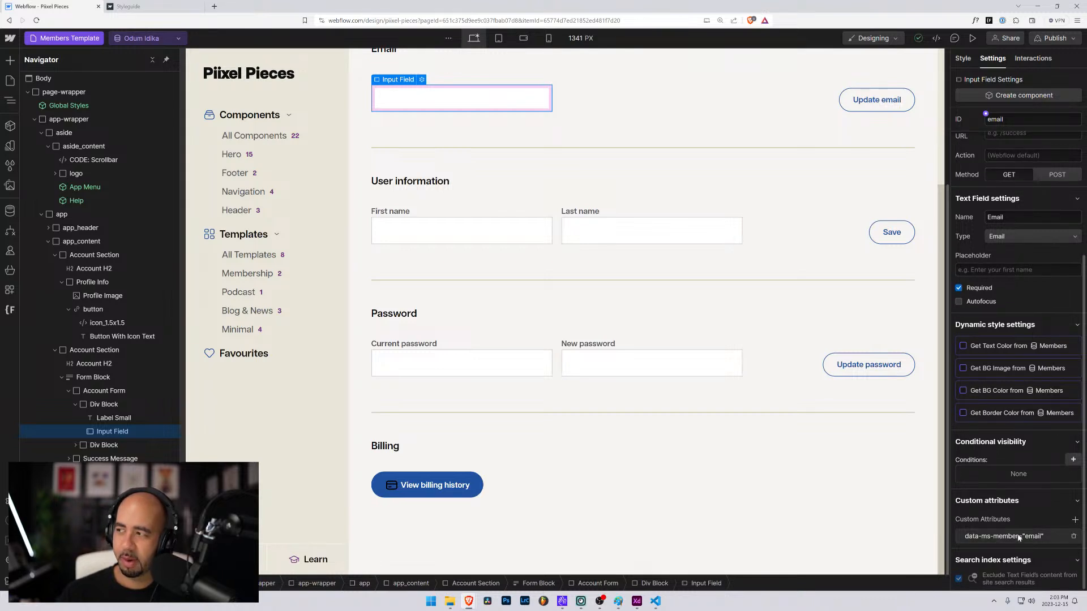
scroll(532, 228, up, 3)
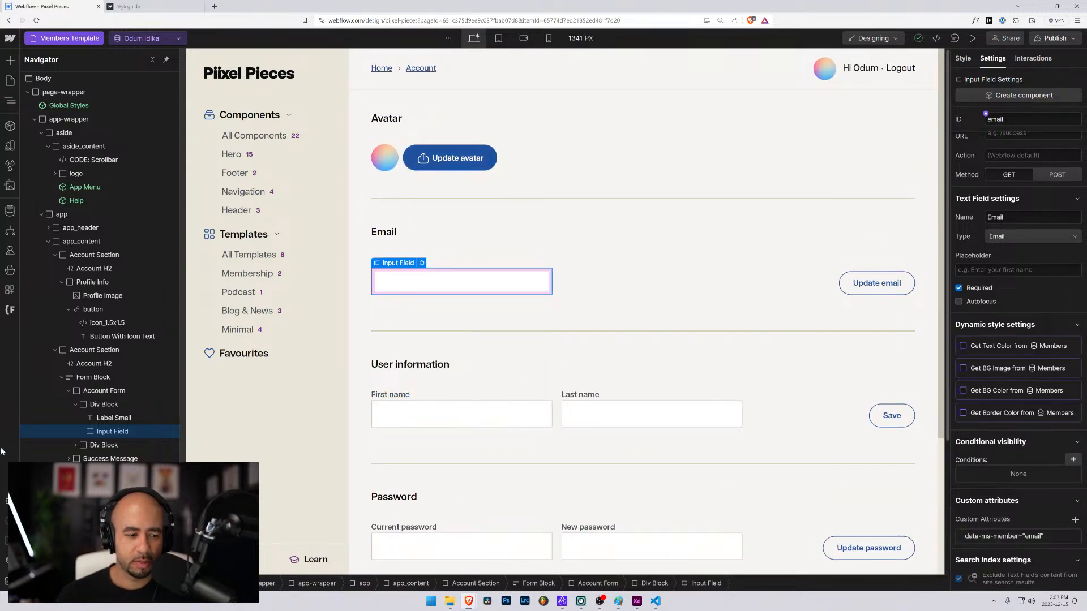
Remove the Input Short and Input Field classes from the Email Address input.
click(962, 59)
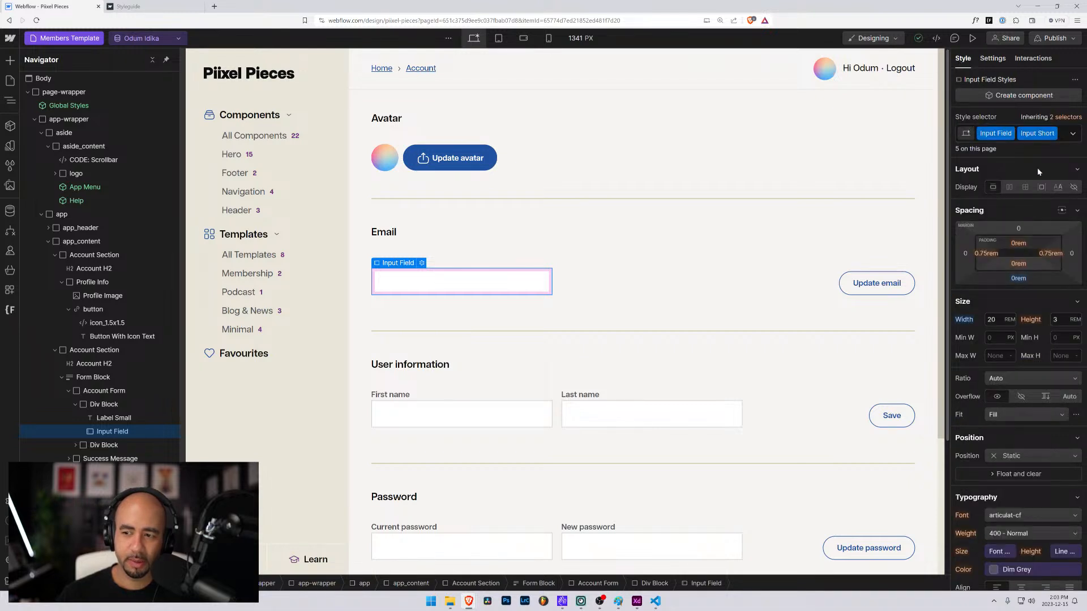
click(1062, 139)
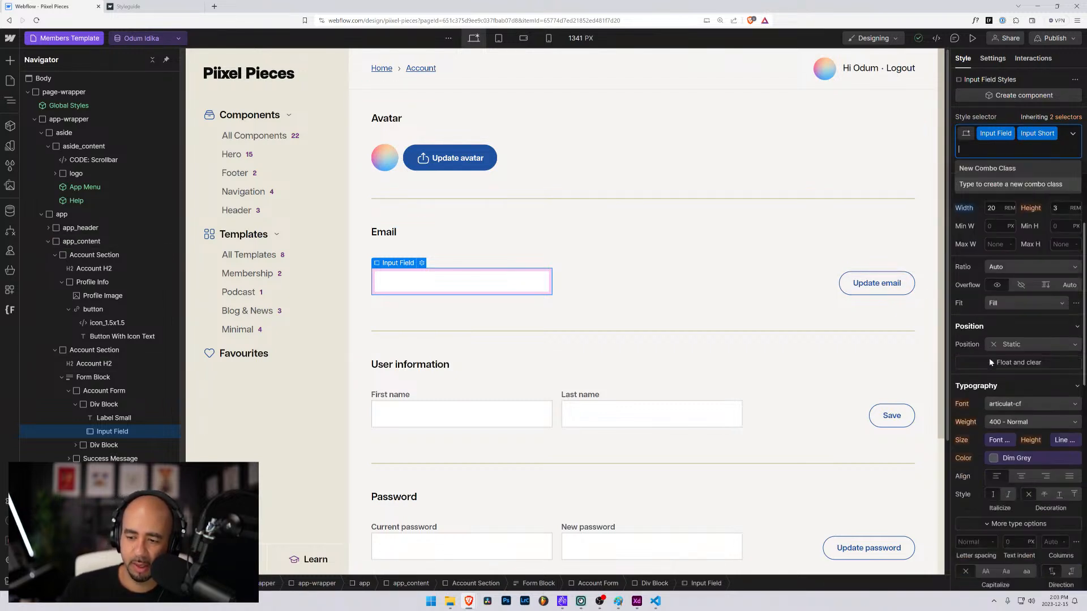
key(BackSpace)
key(BackSpace)
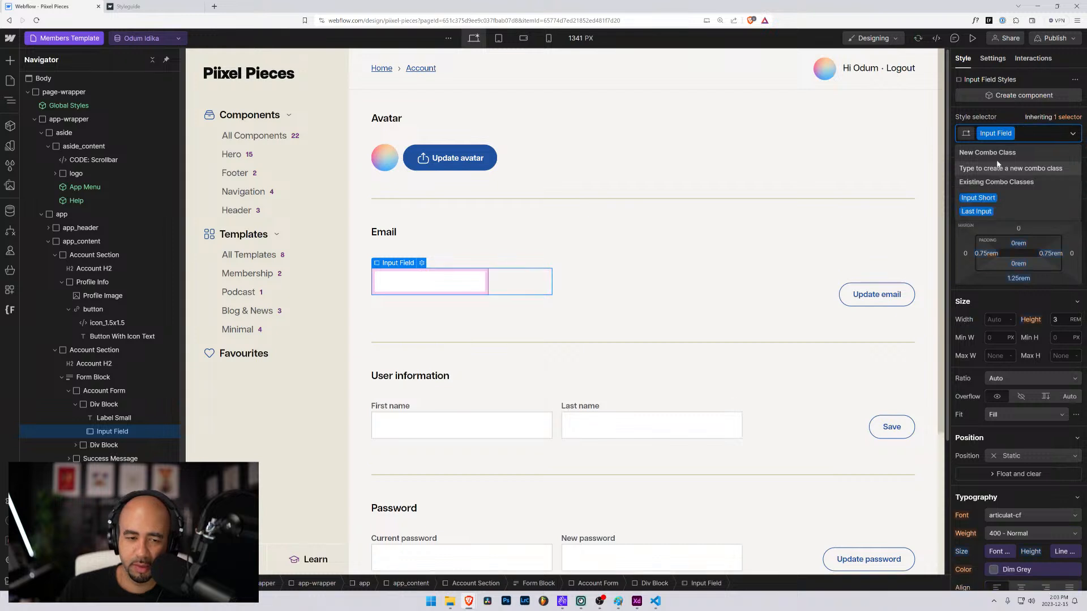
click(595, 291)
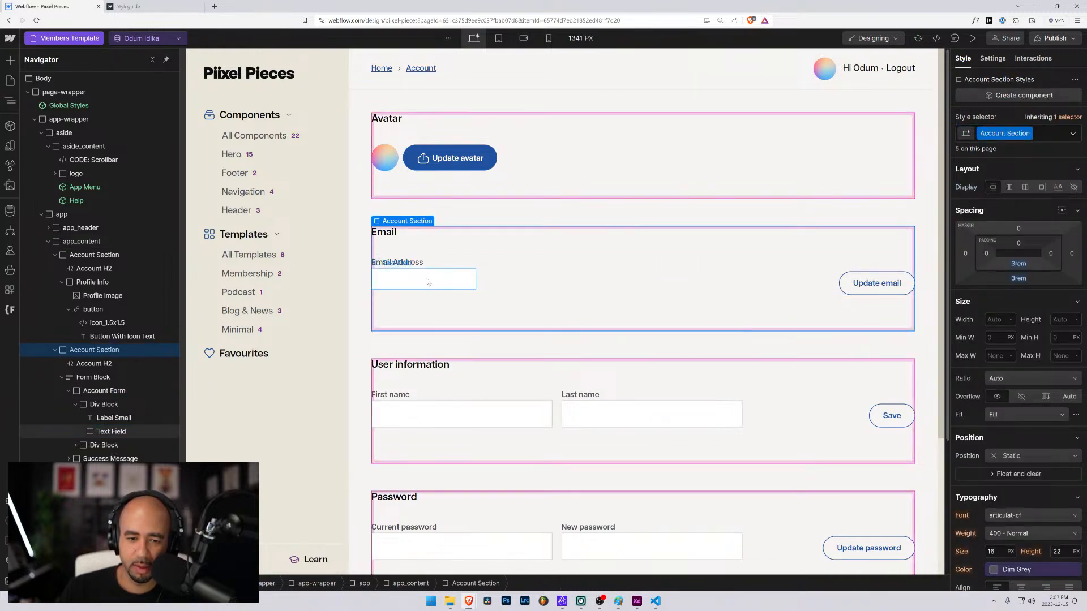
Create a new class named input-field_account on the Email Address text field.
click(459, 283)
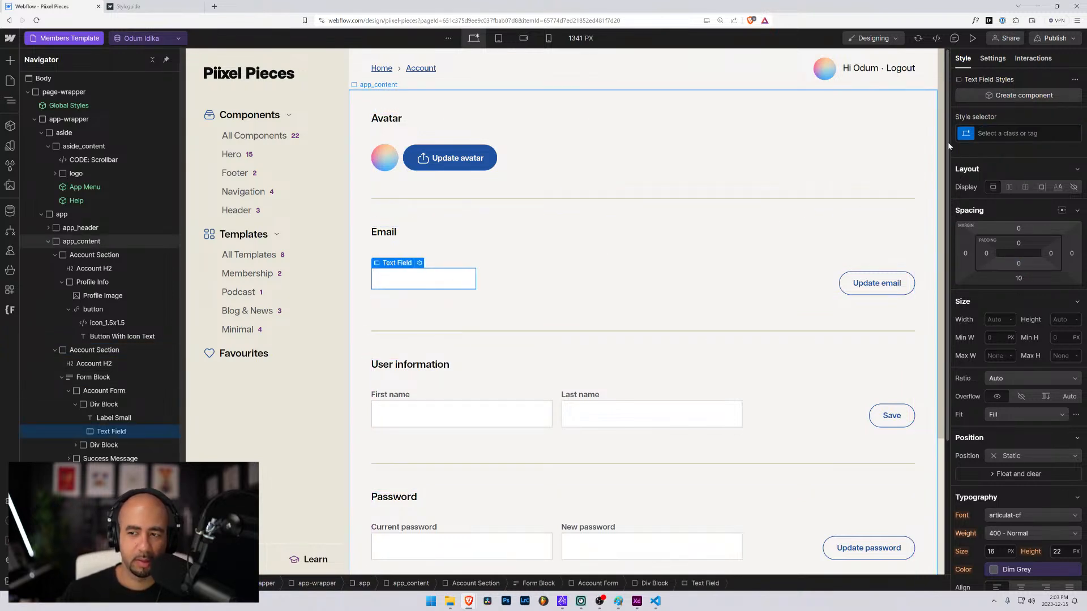
key(ctrl+Return)
text(inp)
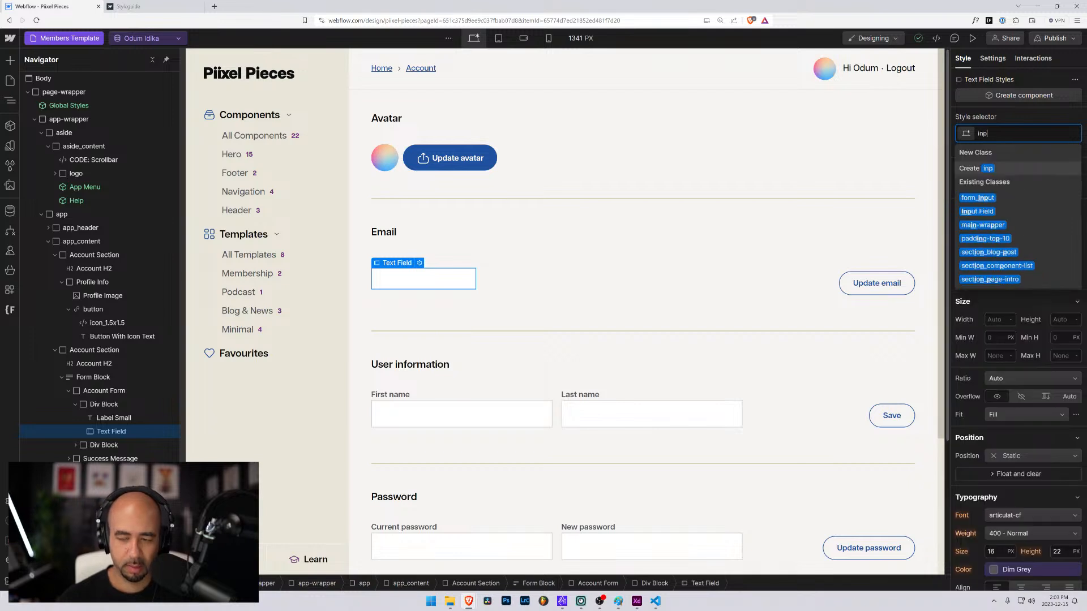
text(ut-field)
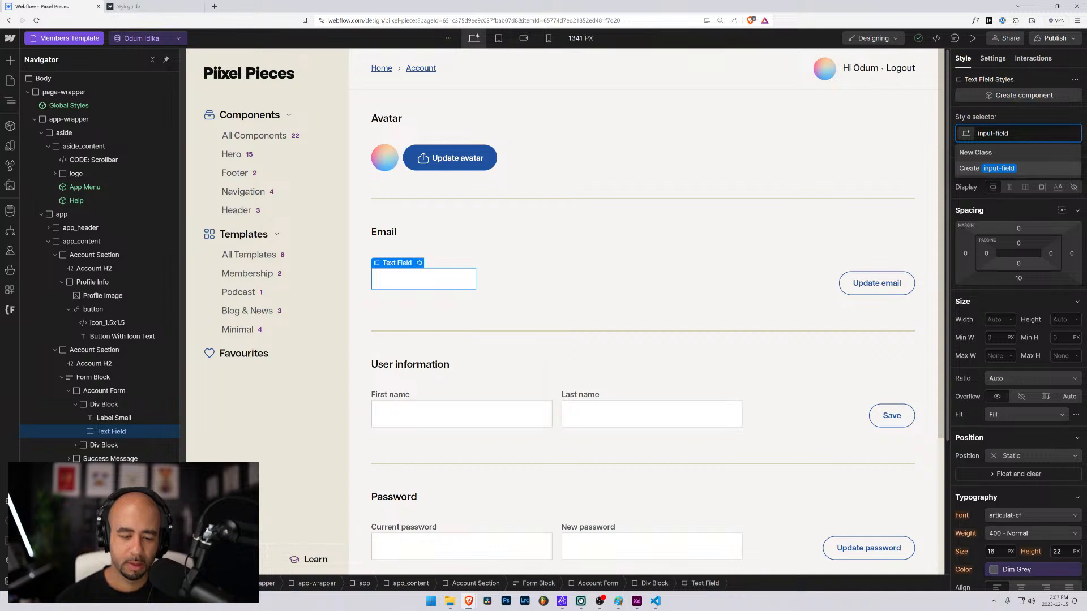
text(_acc)
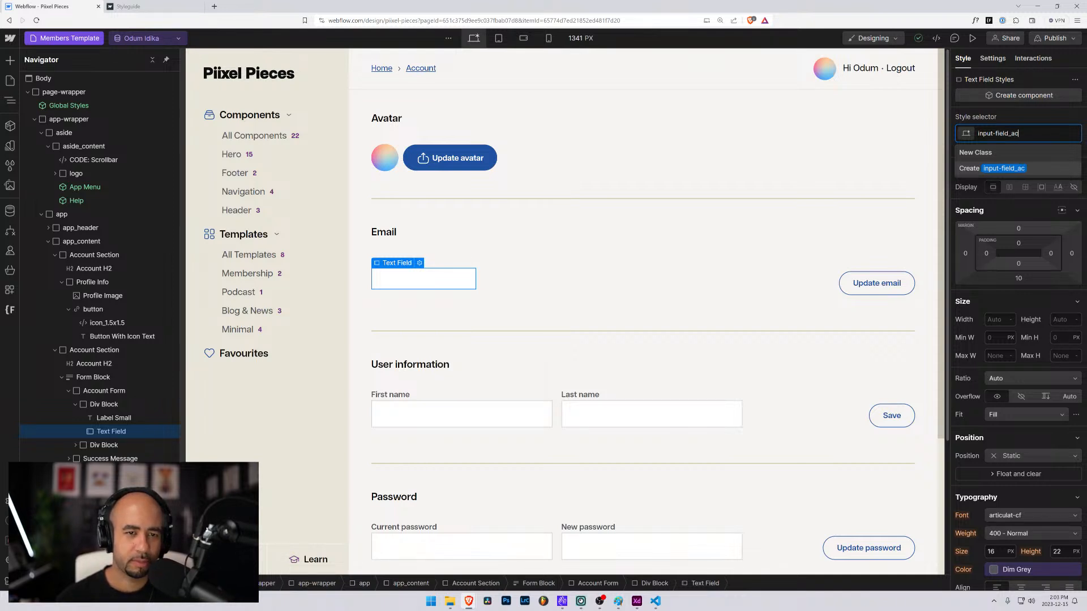
key(BackSpace)
key(BackSpace)
key(BackSpace)
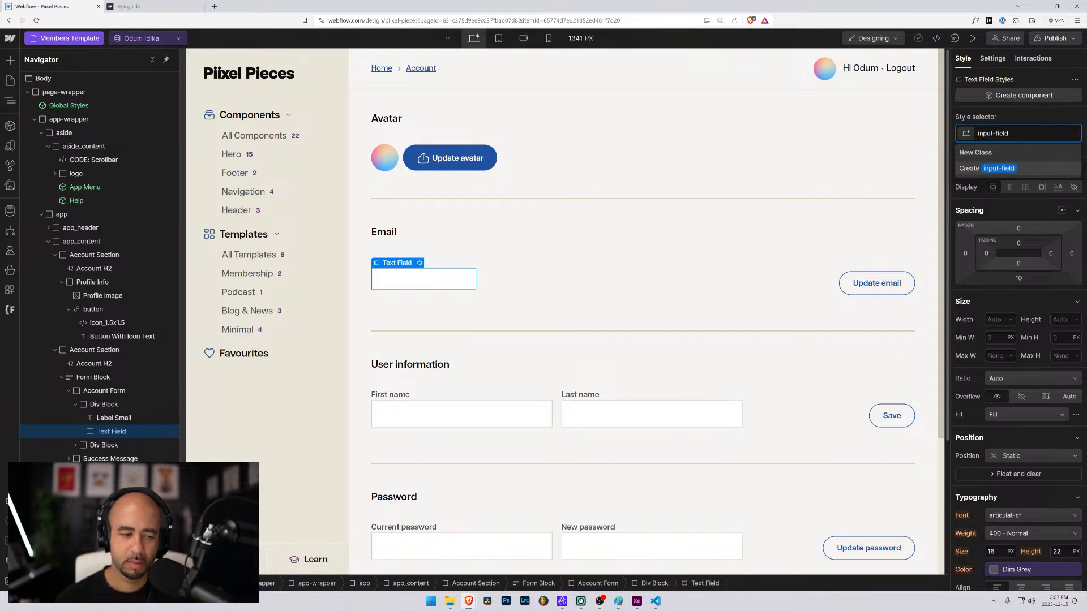
text(_account)
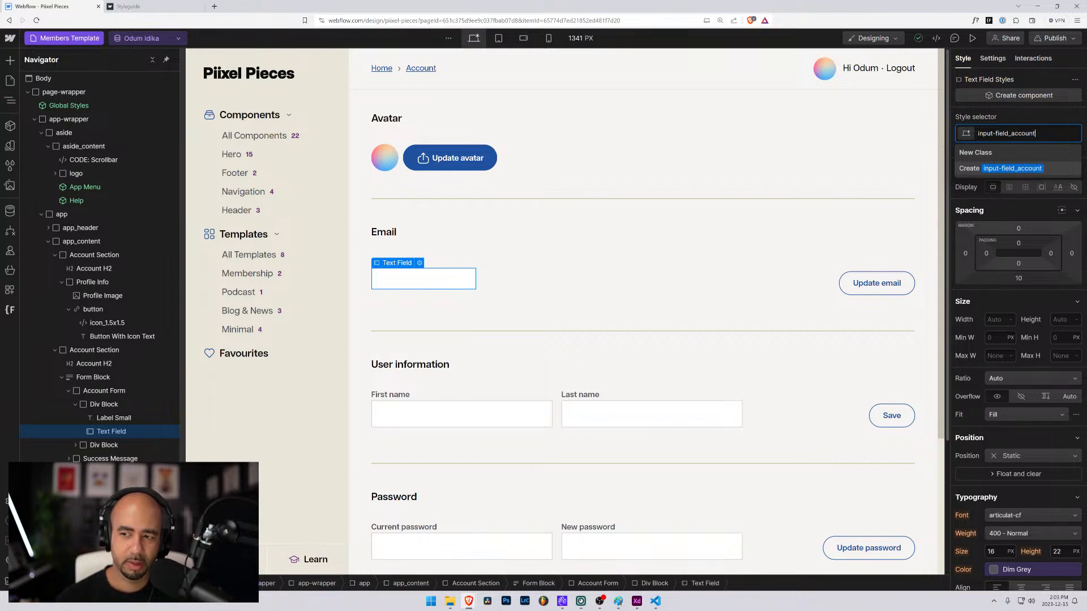
key(Return)
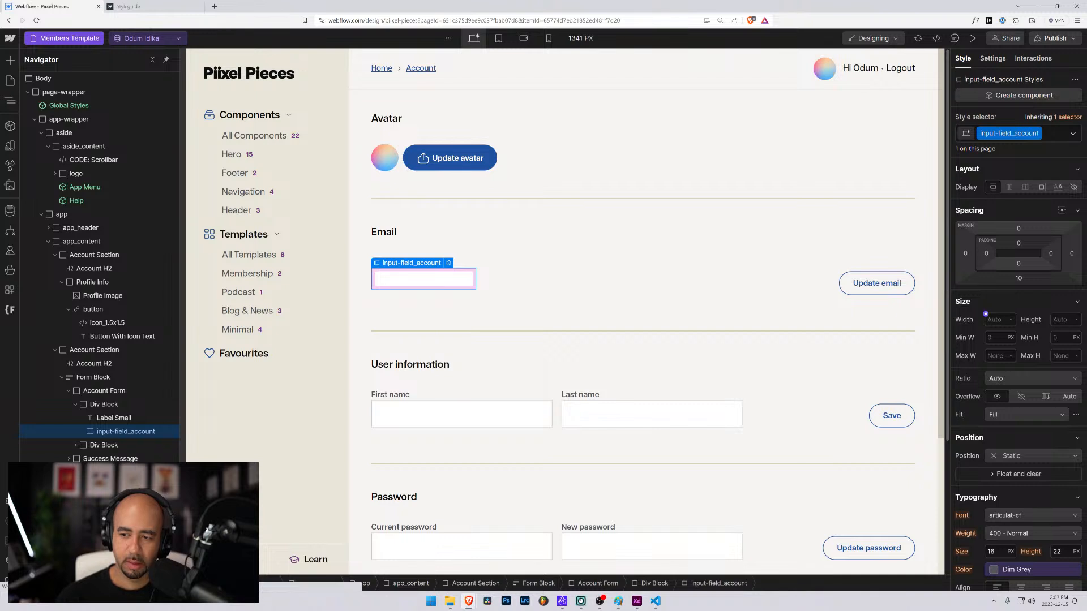
Set the Email Address field's width to 20 rem to match the First name input.
click(448, 414)
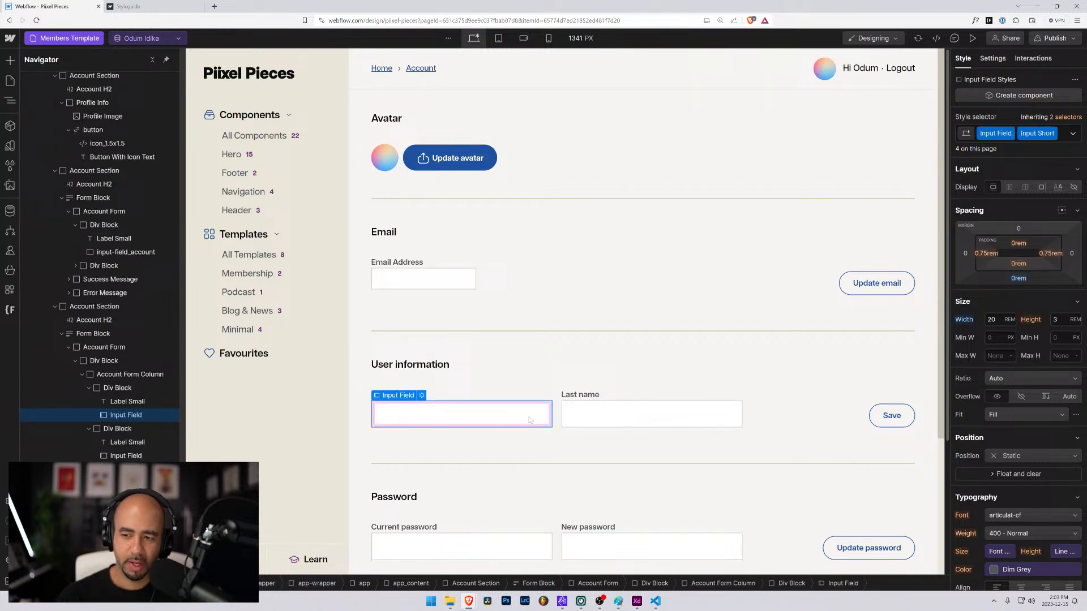
click(423, 279)
click(997, 318)
text(2)
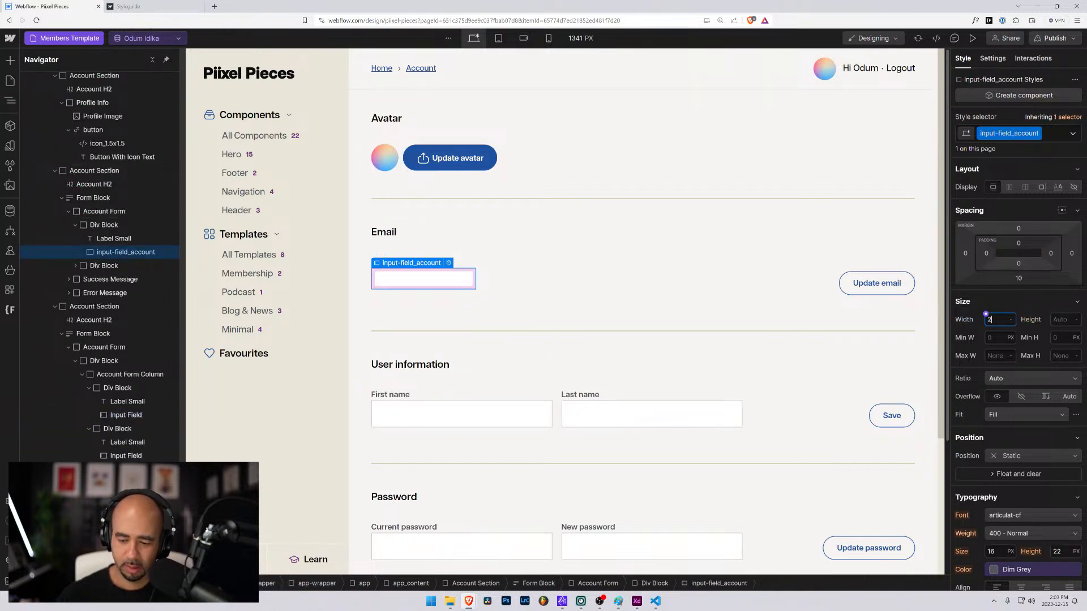
text(0)
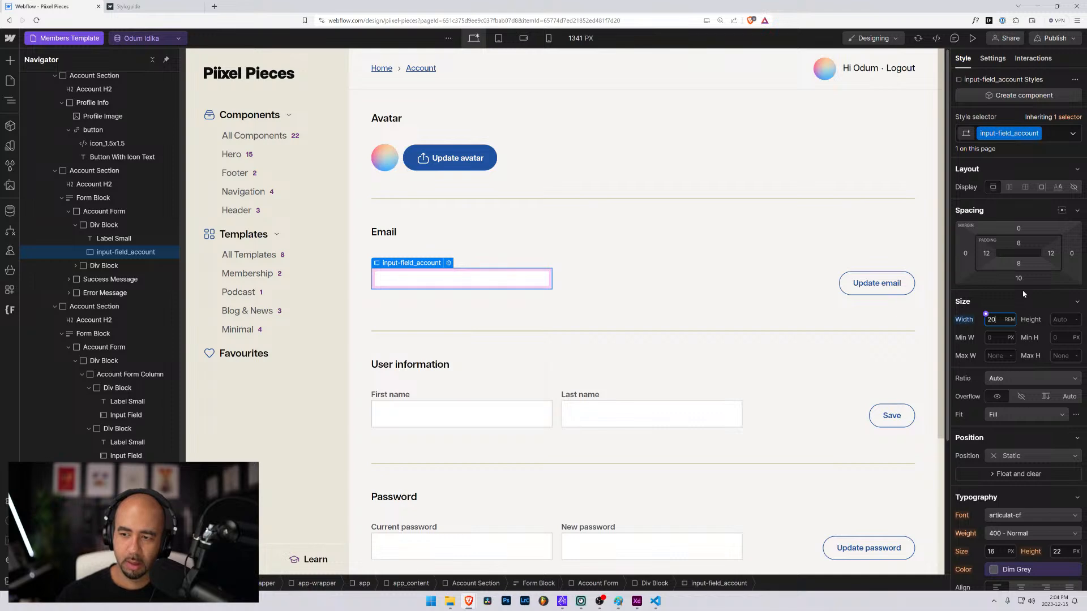
Set the Email Address field's bottom margin to 0 rem.
click(1019, 278)
click(1004, 317)
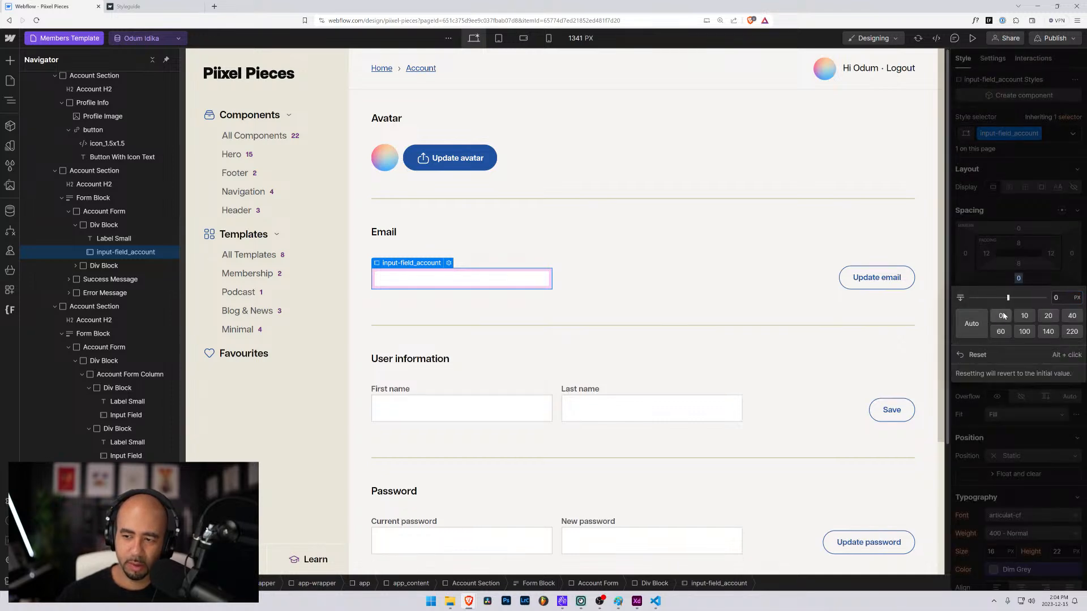
key(e)
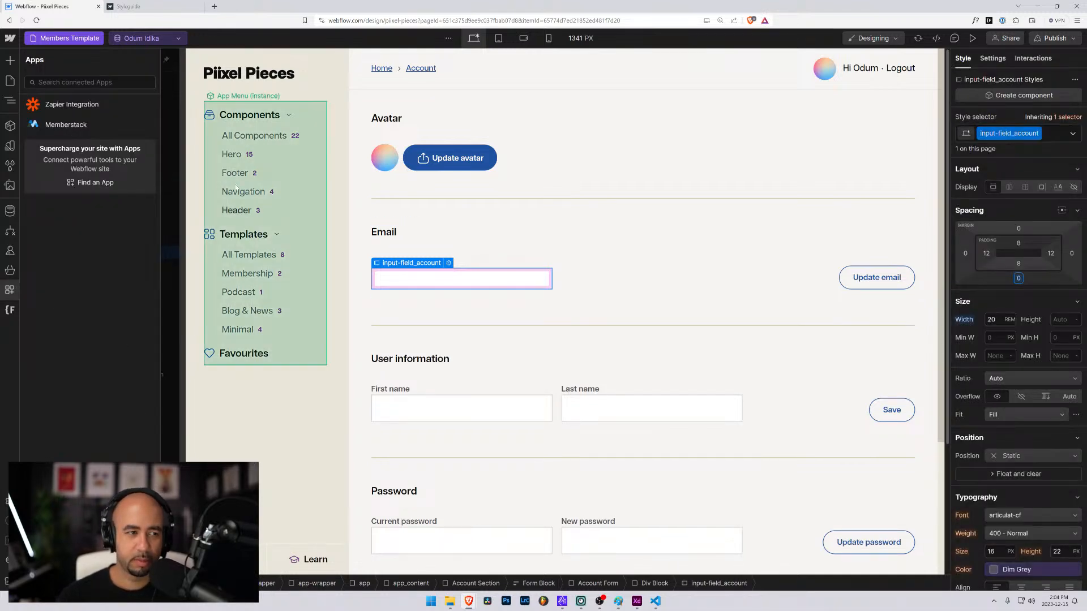
click(265, 193)
click(505, 246)
click(498, 283)
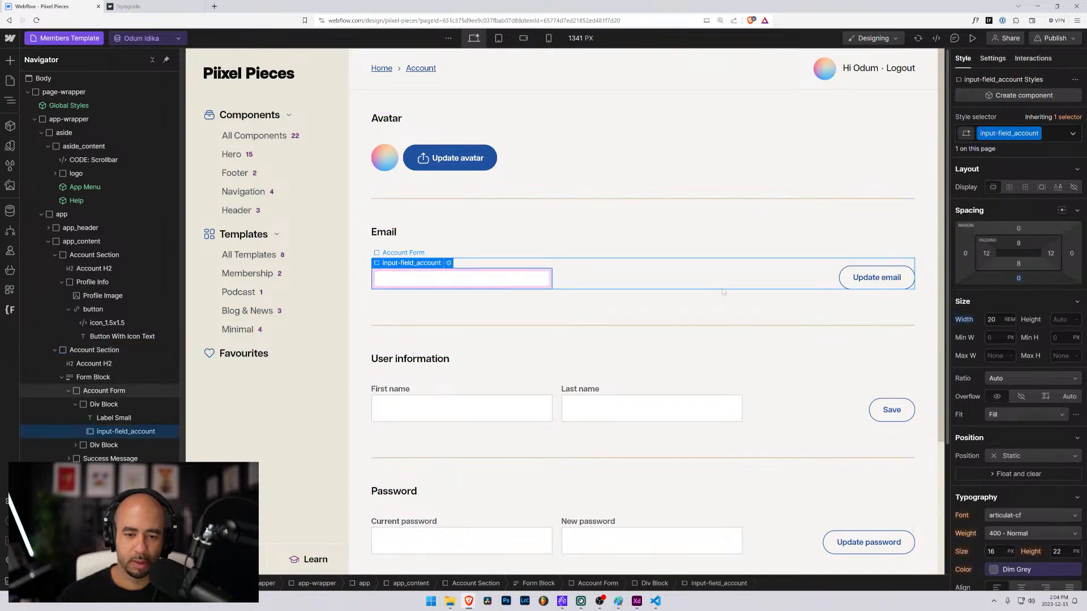
click(1019, 278)
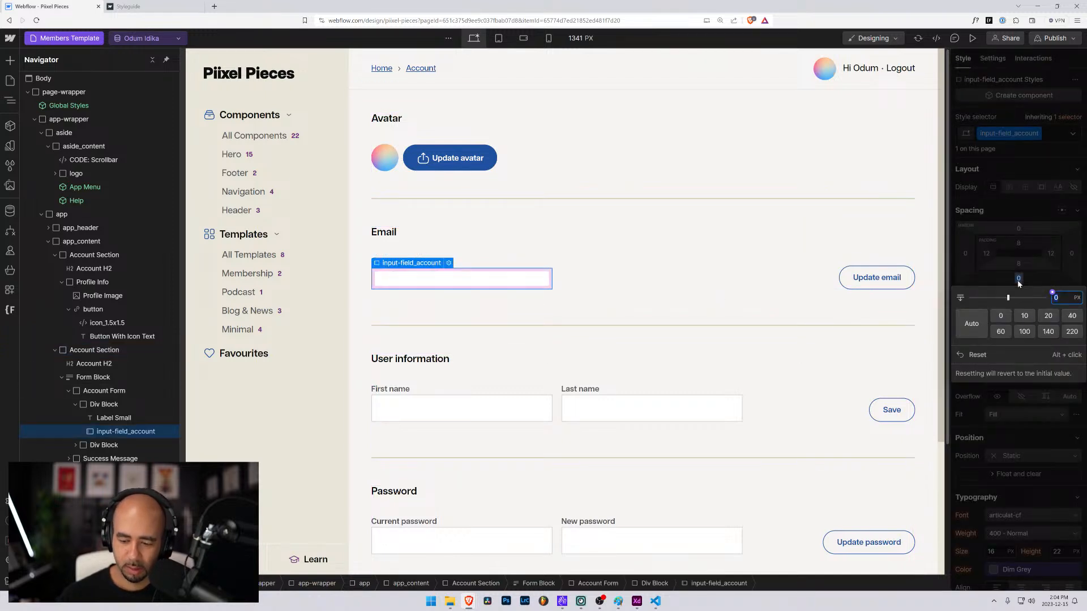
text(-)
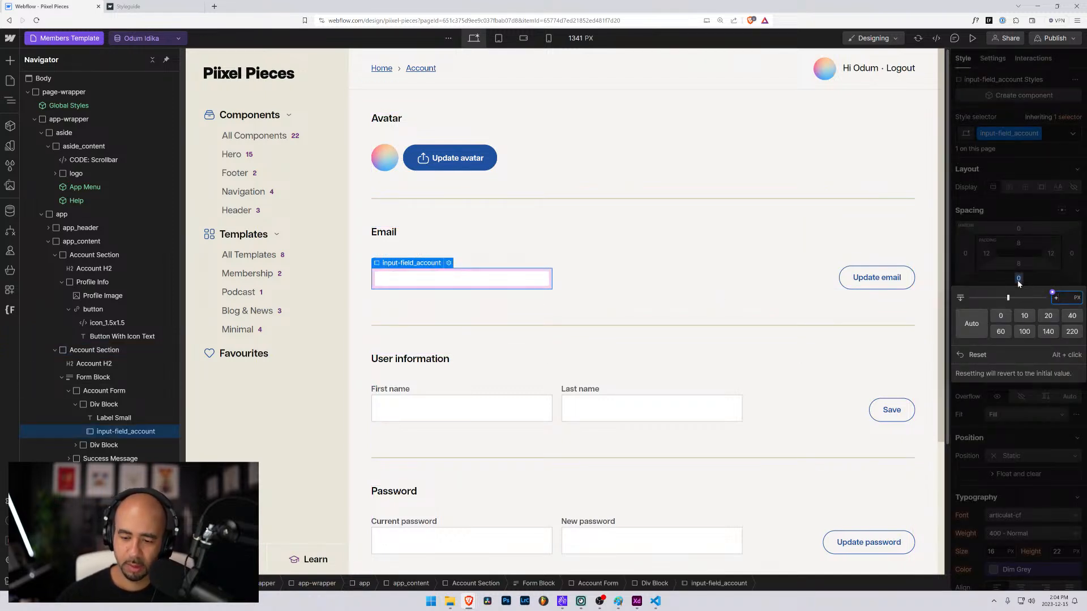
text(rem)
key(Return)
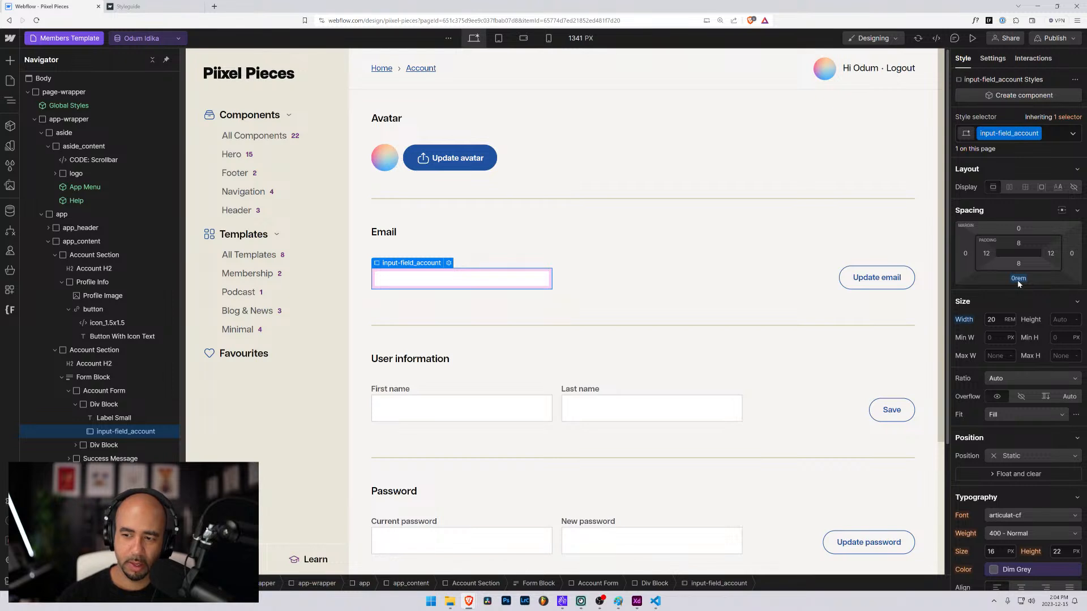
Set the Email Address field's padding to 0 rem above and below and 1 rem on both sides.
click(1019, 243)
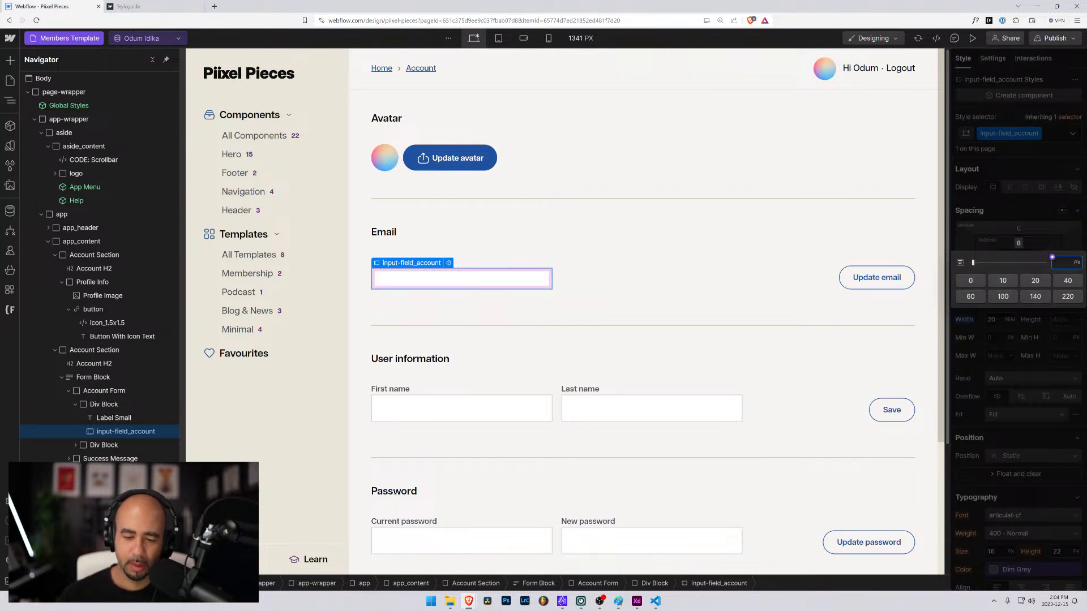
text(0rem)
key(Return)
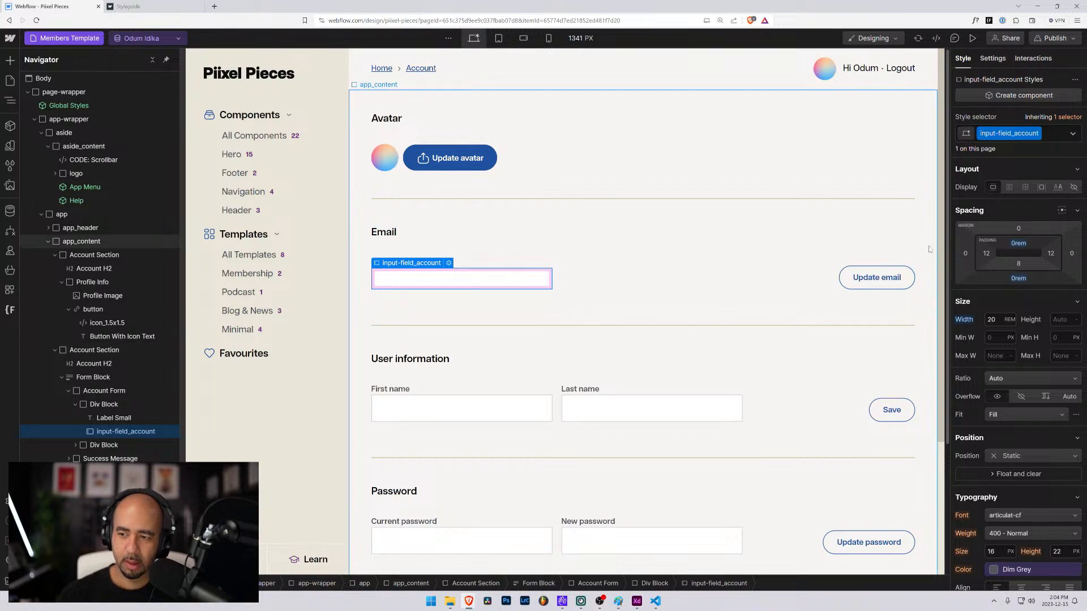
drag(1016, 247, 989, 254)
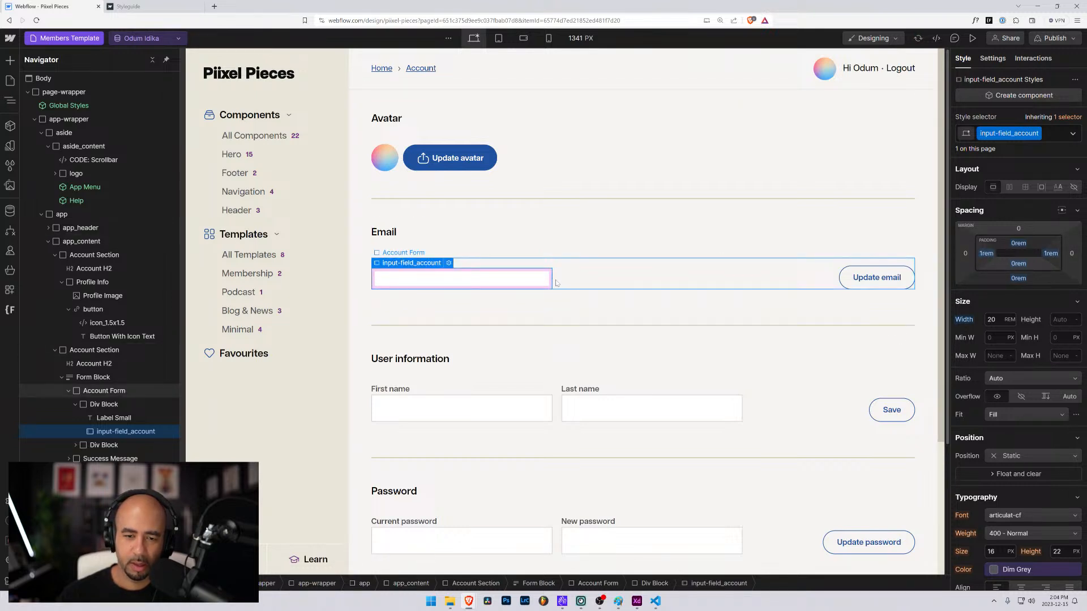
Set the Email Address field's height to 2.5 rem.
click(1053, 318)
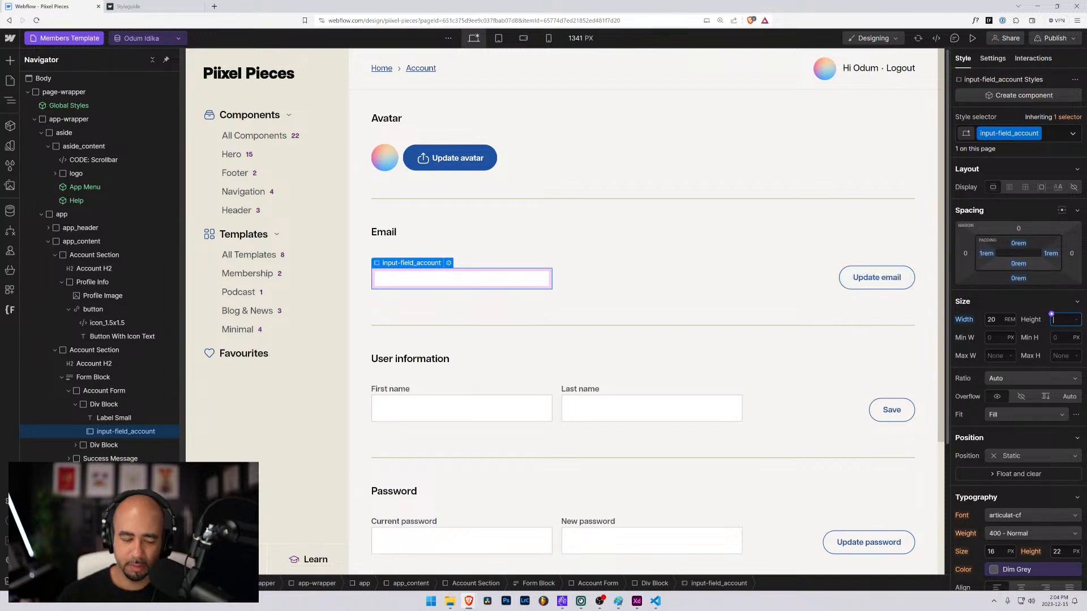
text(2.)
key(Return)
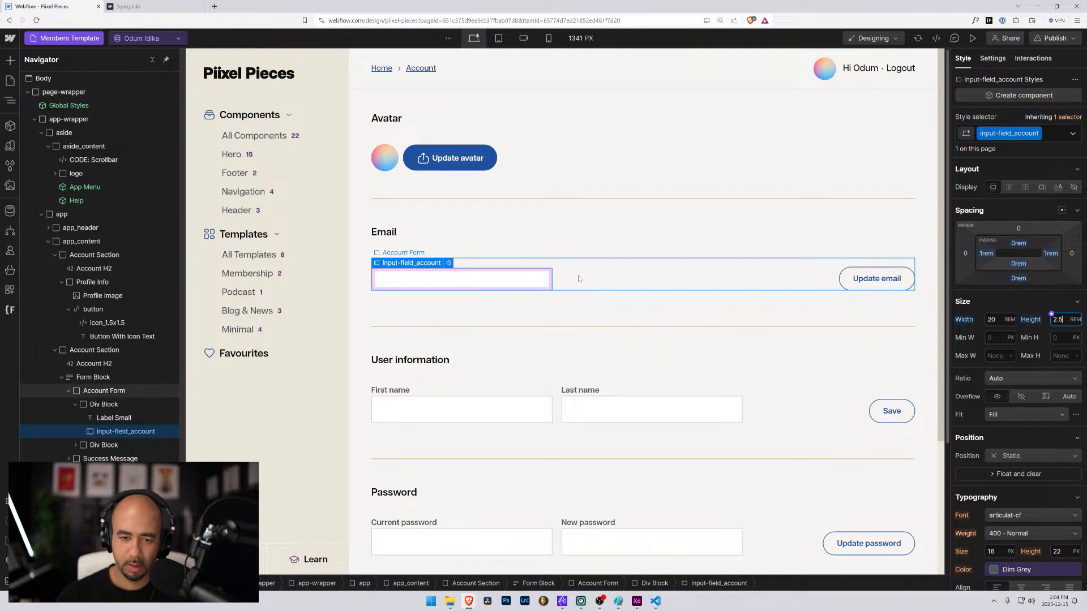
click(556, 235)
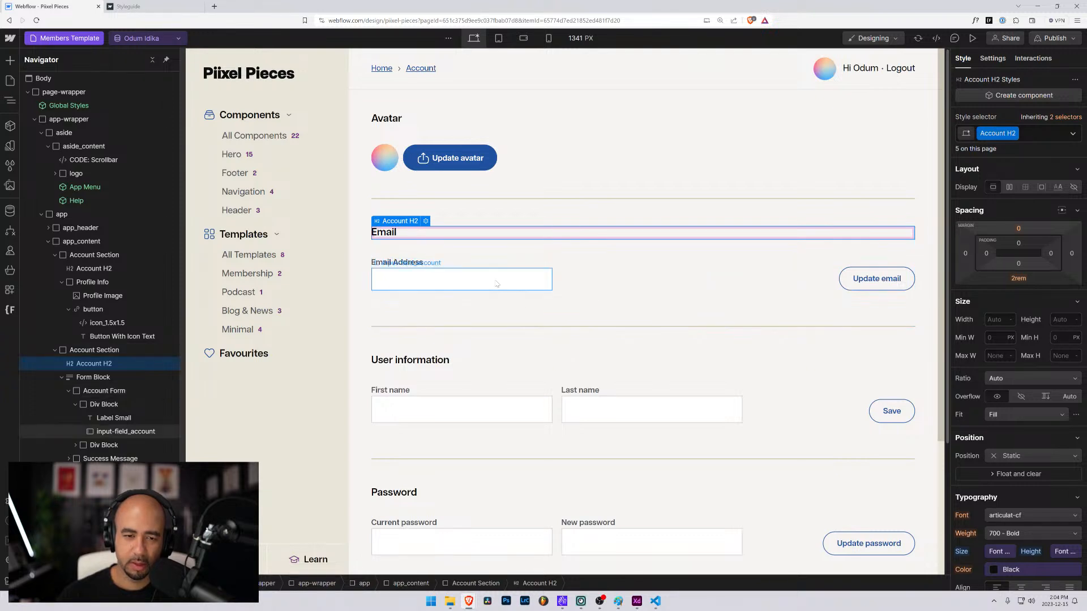
click(600, 319)
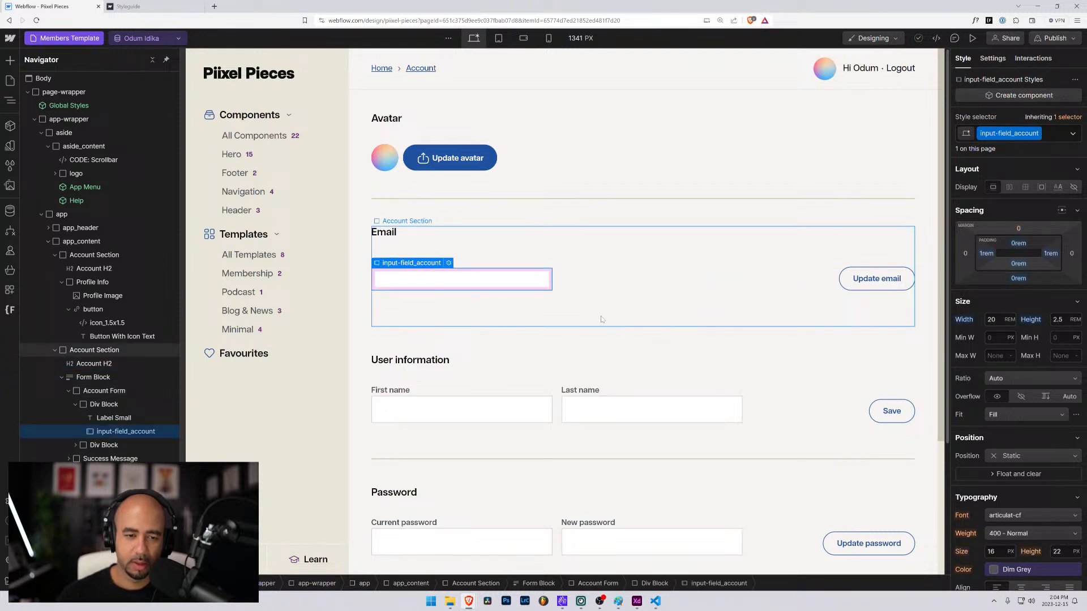
Replace the First name input's Input Field and Input Short classes with the existing input-field_account class.
click(503, 408)
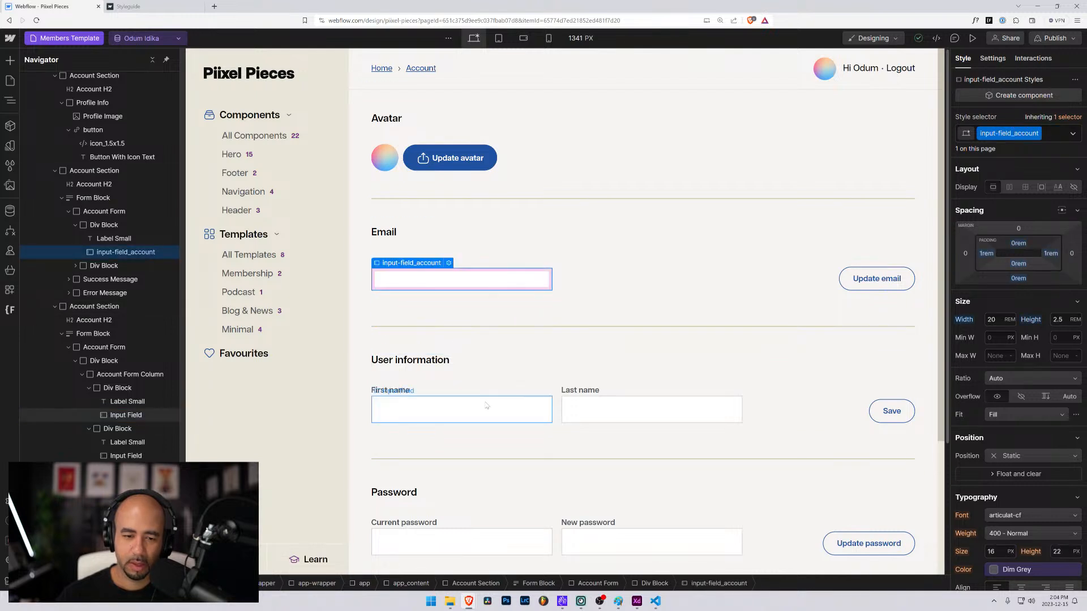
click(1063, 141)
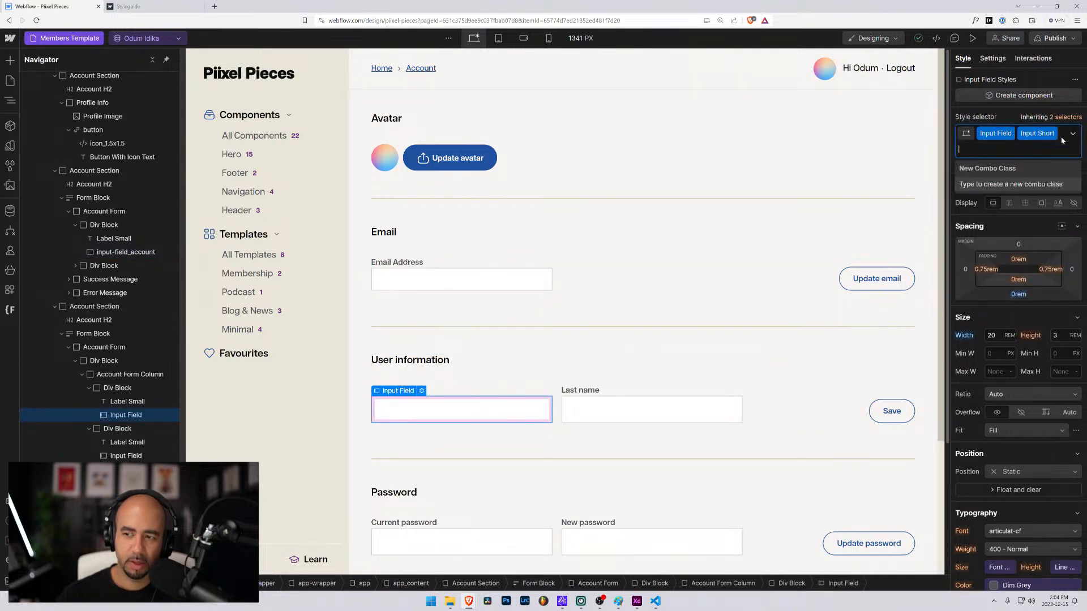
key(BackSpace)
key(BackSpace)
text(input)
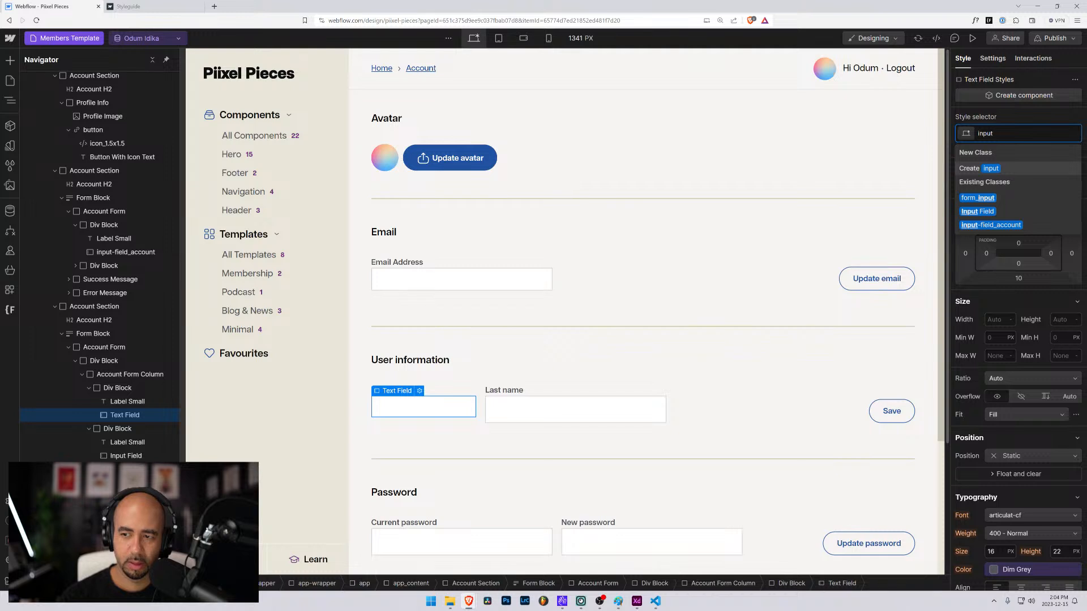
key(Down)
key(Down)
key(Down)
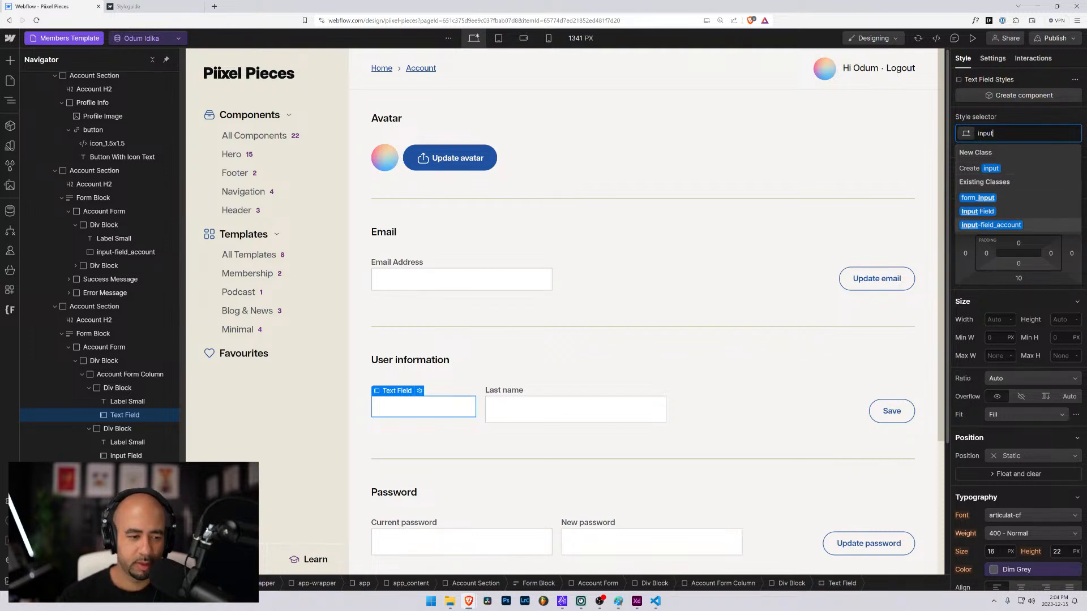
key(Return)
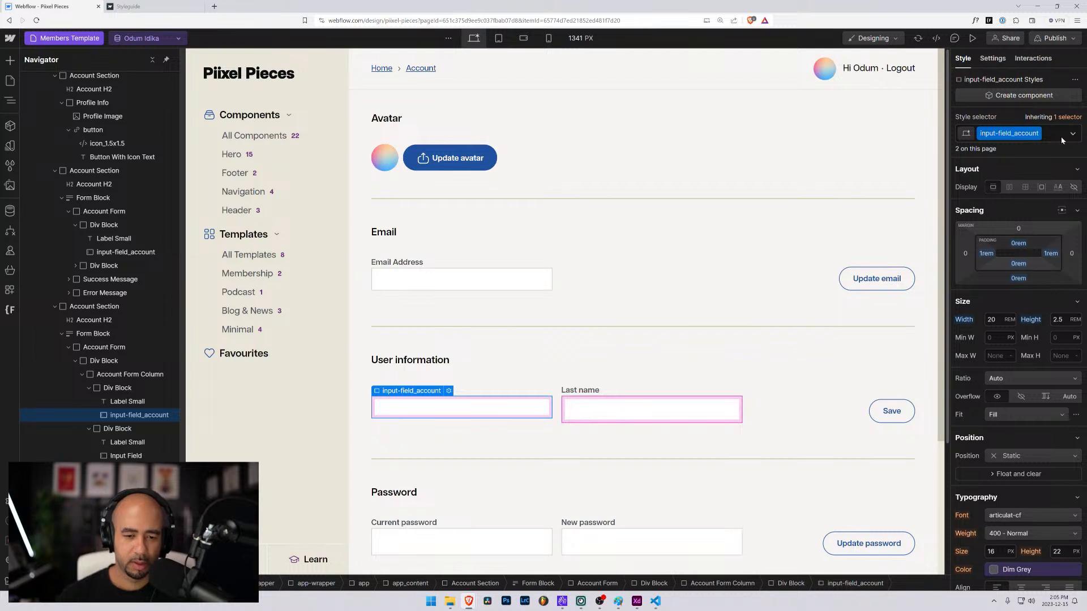
Copy the input-field_account class name and apply it to the Last name input in place of its current classes.
click(1035, 134)
key(ctrl+c)
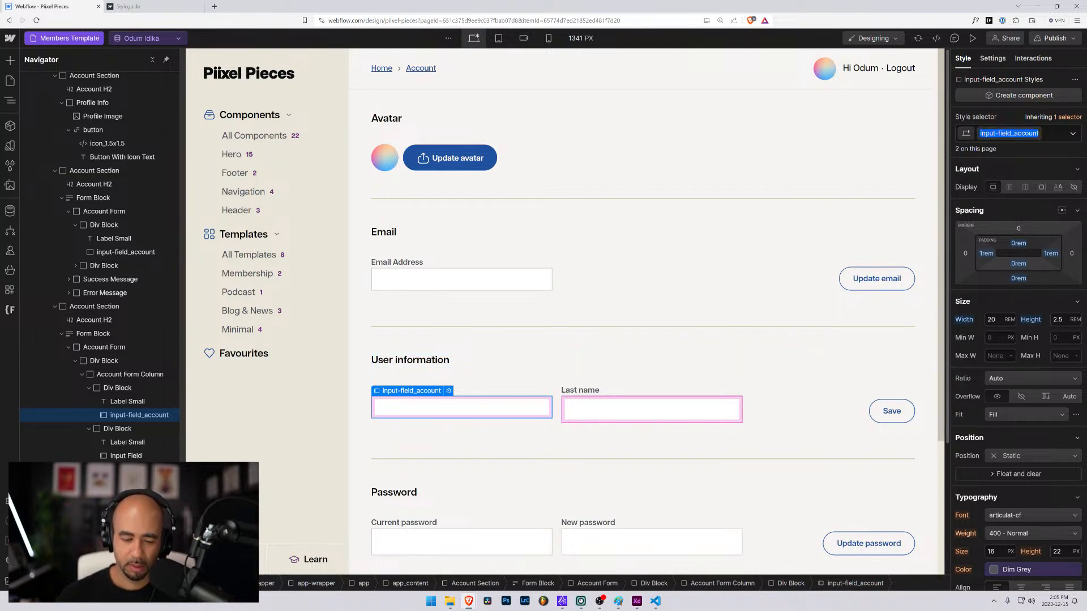
click(594, 408)
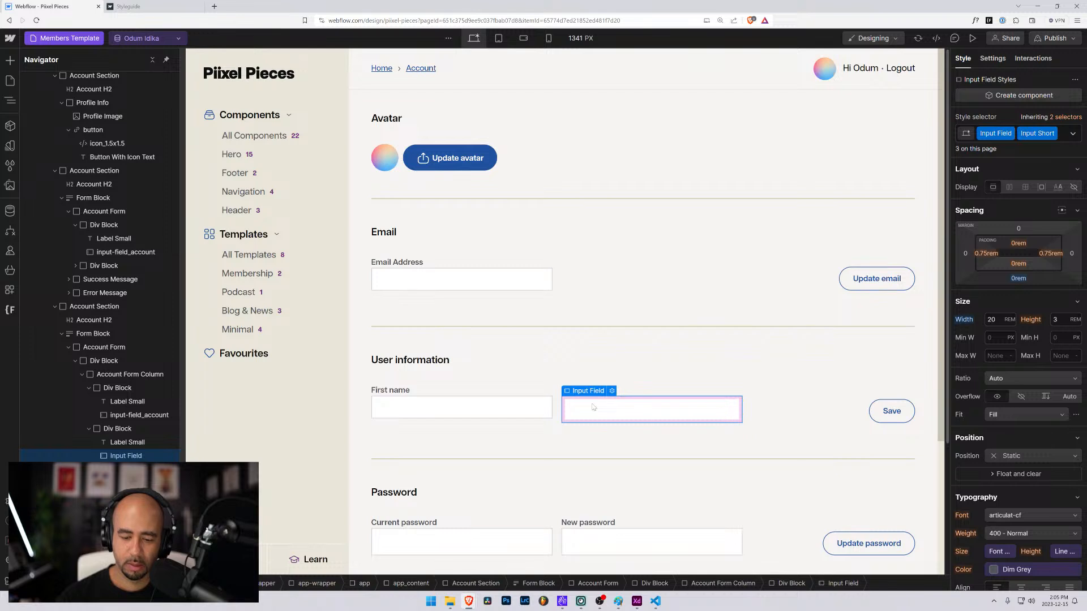
key(ctrl+Return)
key(BackSpace)
key(BackSpace)
key(ctrl+v)
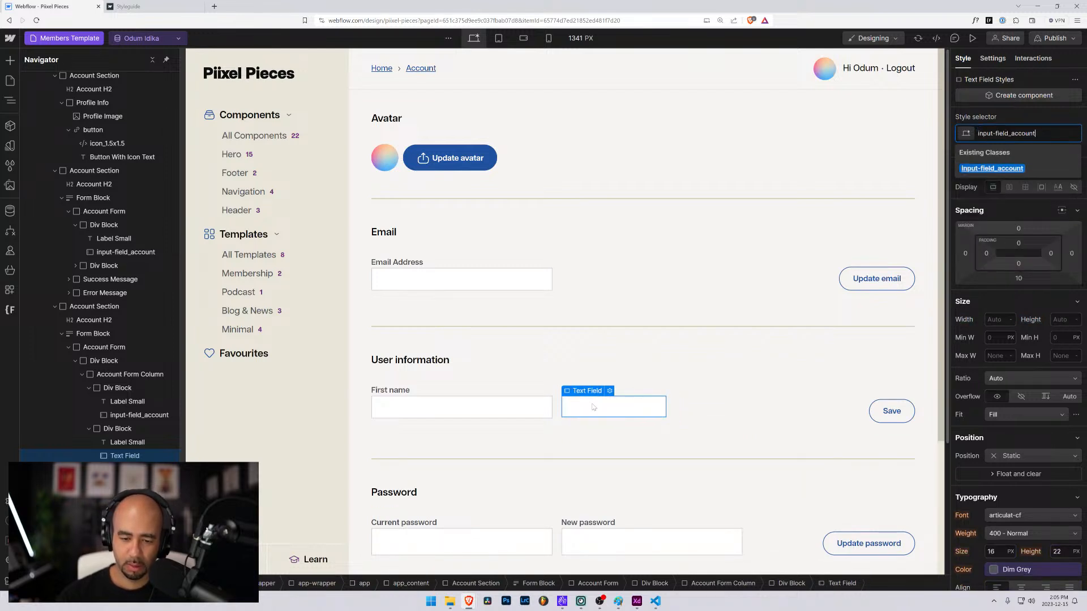
key(Return)
Replace the Current password input's classes with input-field_account.
scroll(441, 408, down, 2)
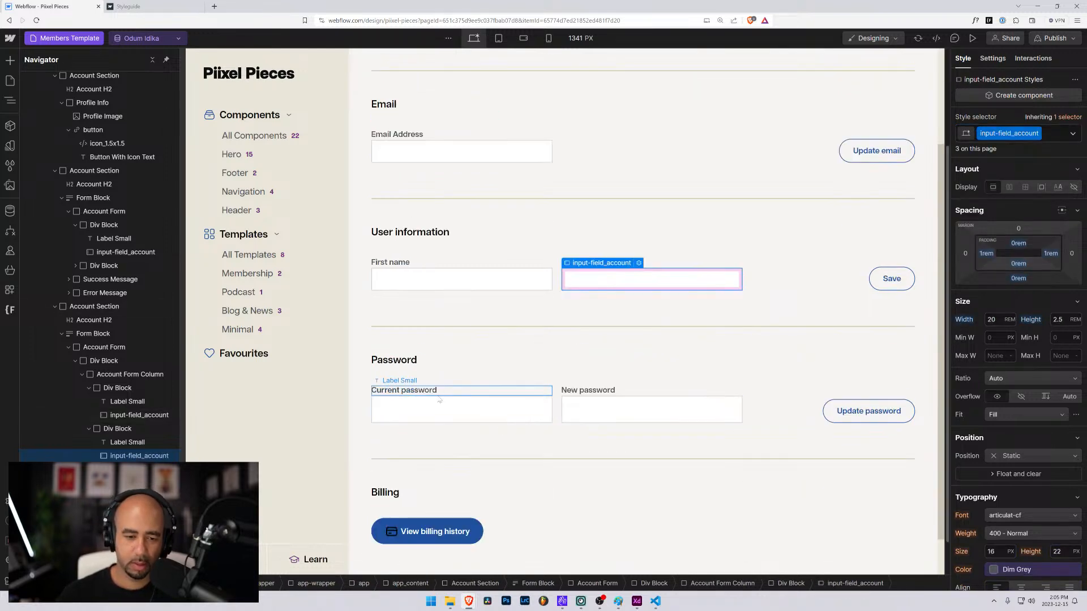
click(431, 408)
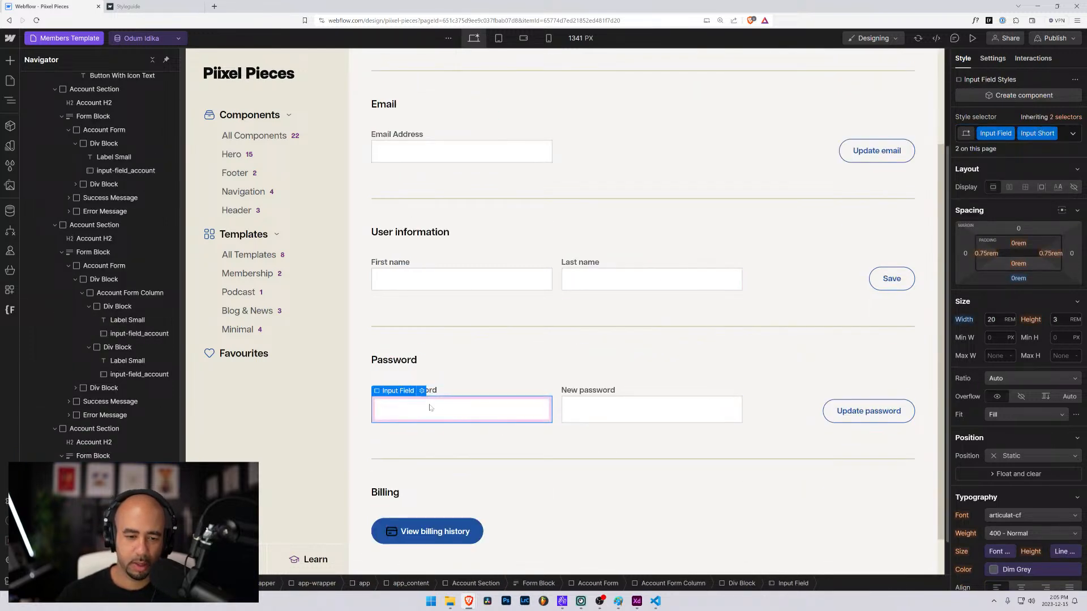
click(1079, 137)
key(BackSpace)
key(BackSpace)
key(ctrl+v)
key(Return)
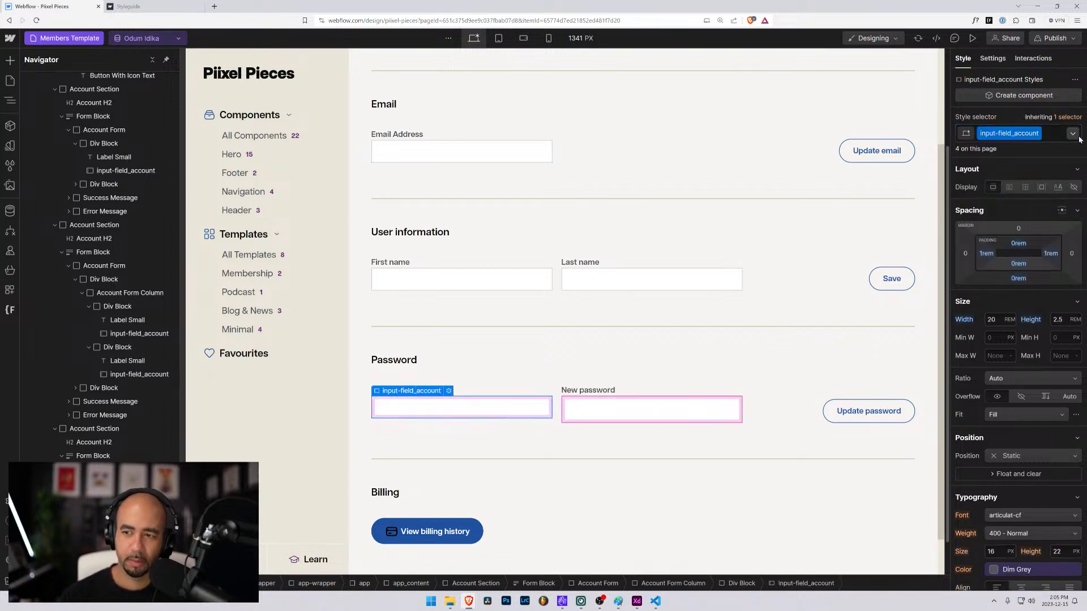
Swap the New password input's Input Field and Input Short classes for input-field_account.
click(699, 408)
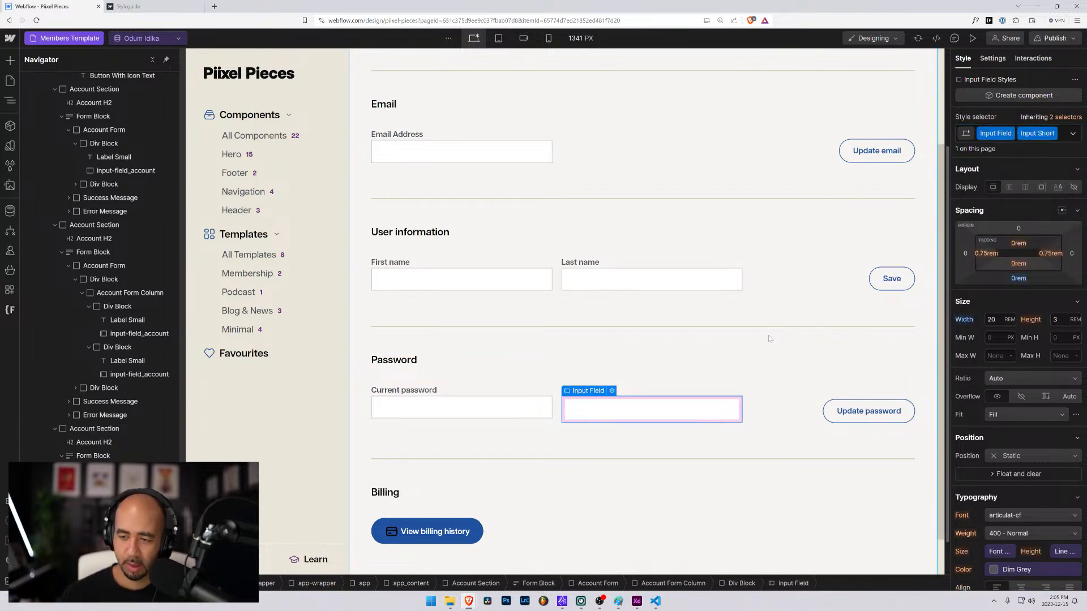
key(ctrl+Return)
key(ctrl+v)
key(Return)
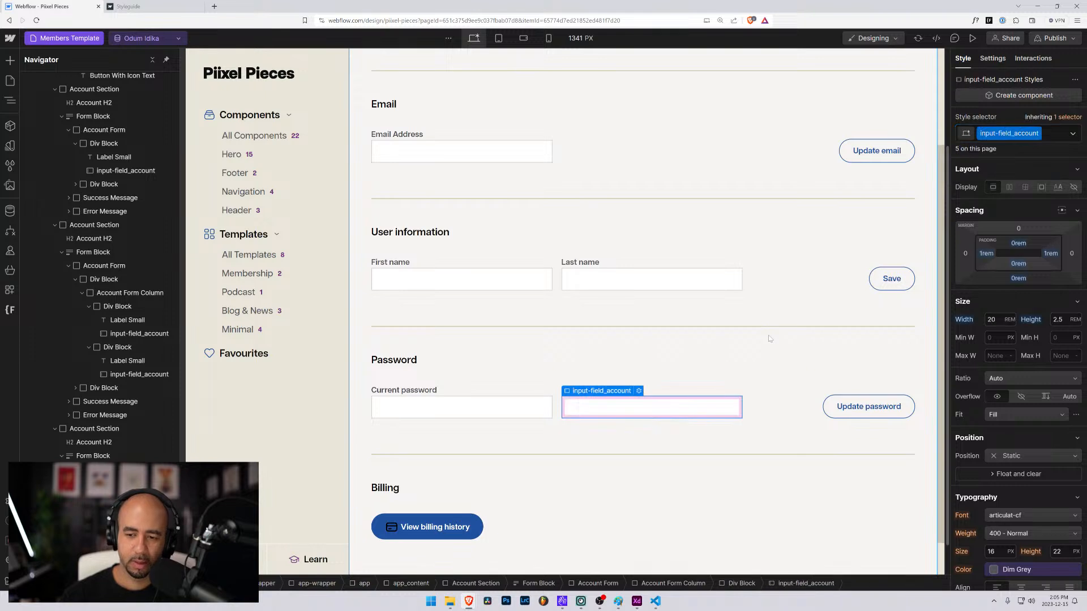
Review the account sections from Avatar to Billing, examining the section and heading styles and the View billing history button.
click(773, 361)
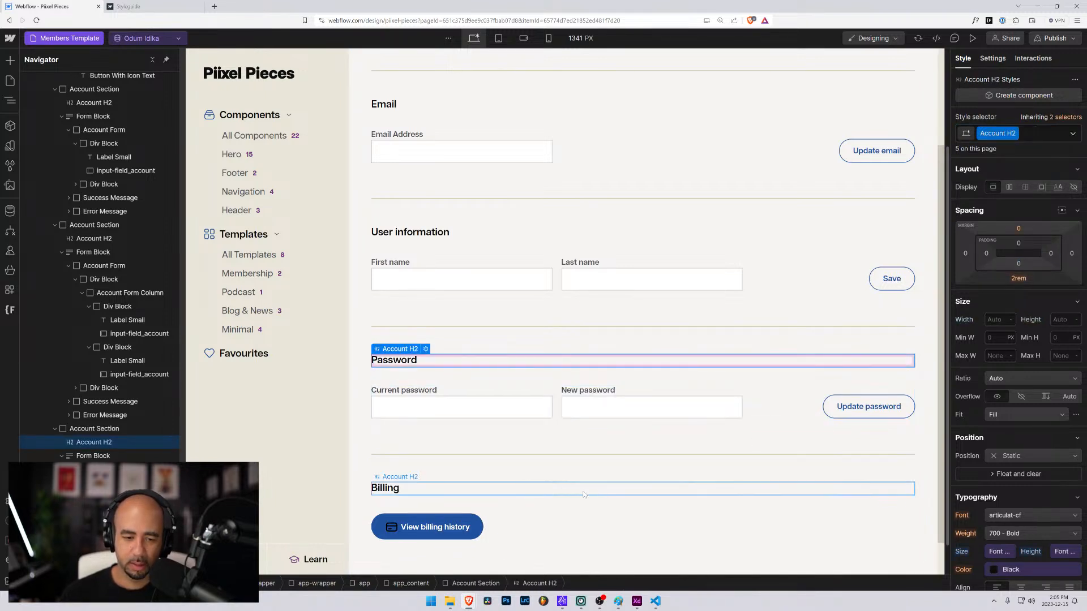
click(537, 445)
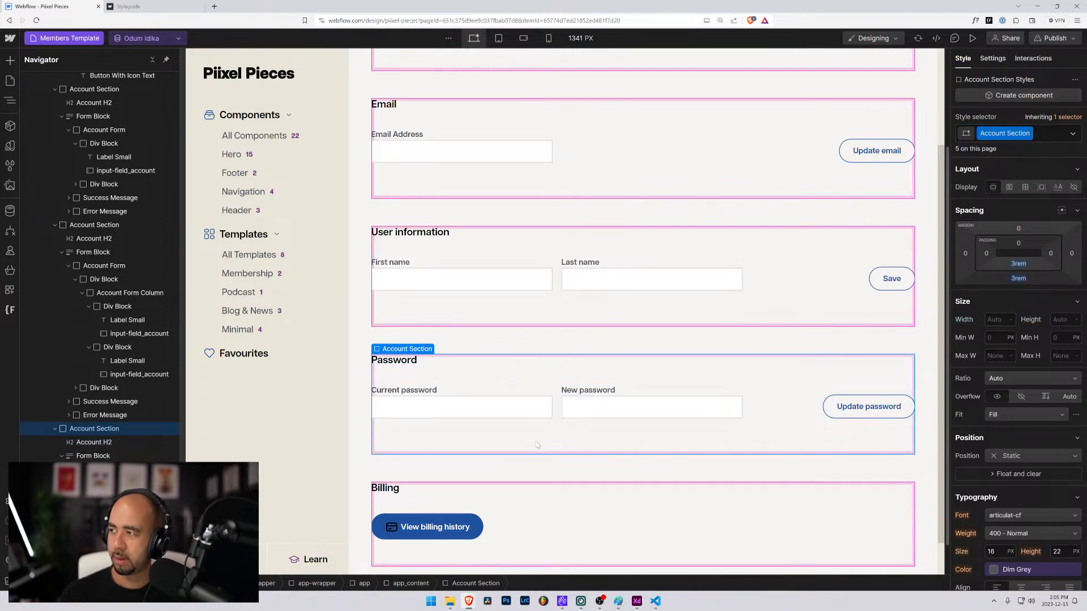
scroll(486, 352, up, 3)
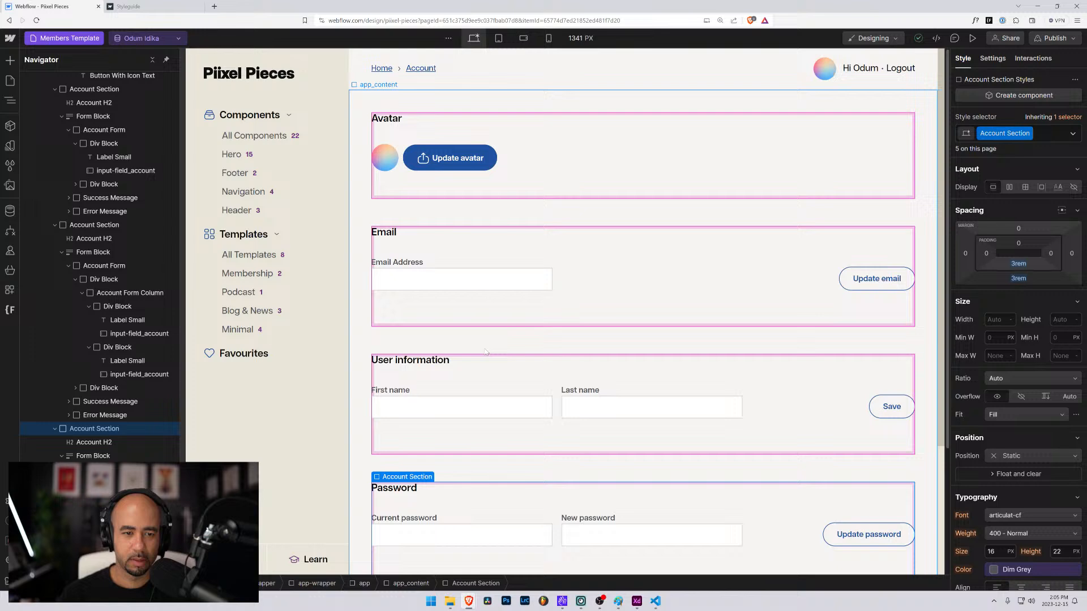
click(410, 232)
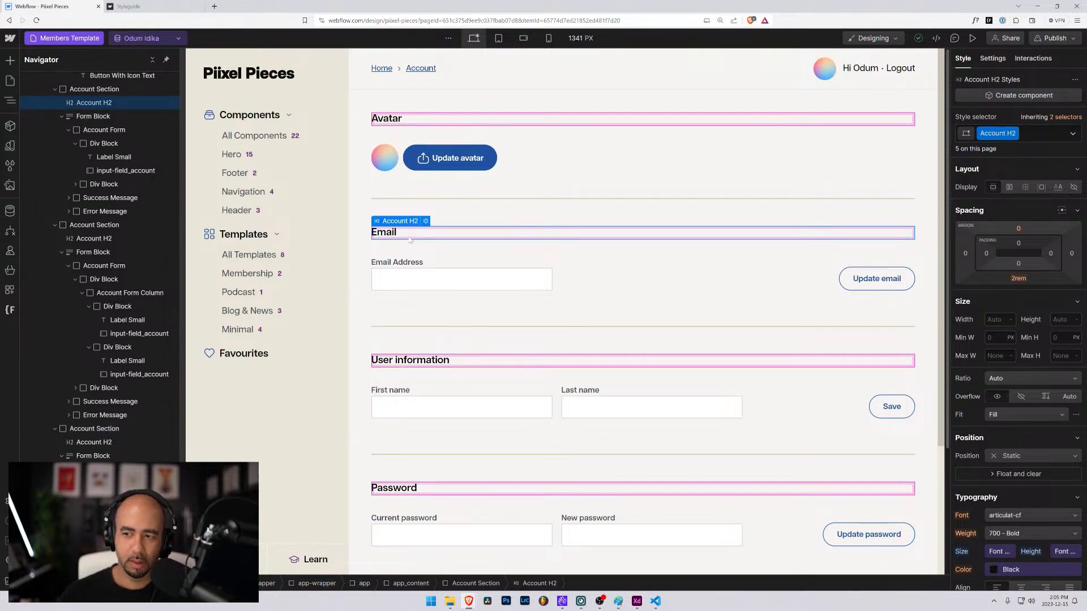
scroll(448, 340, down, 2)
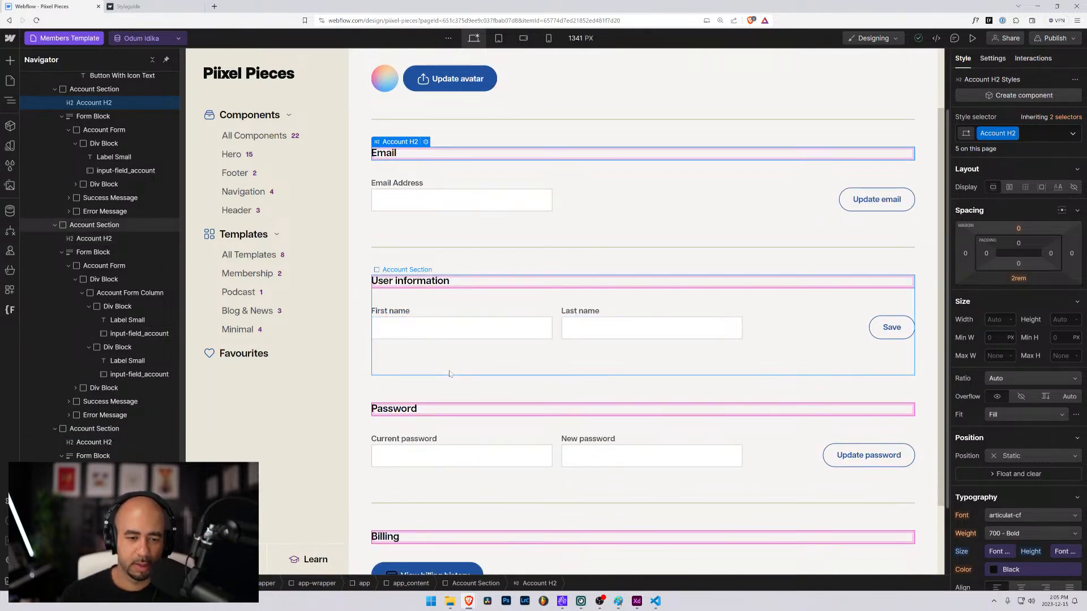
scroll(450, 374, down, 2)
scroll(450, 374, up, 4)
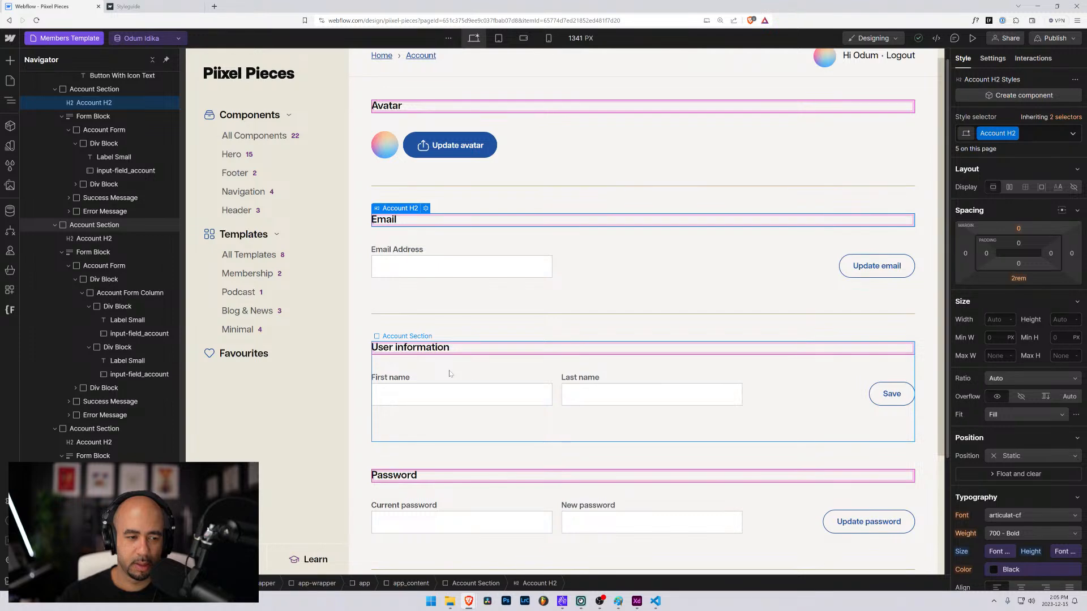
scroll(436, 367, down, 4)
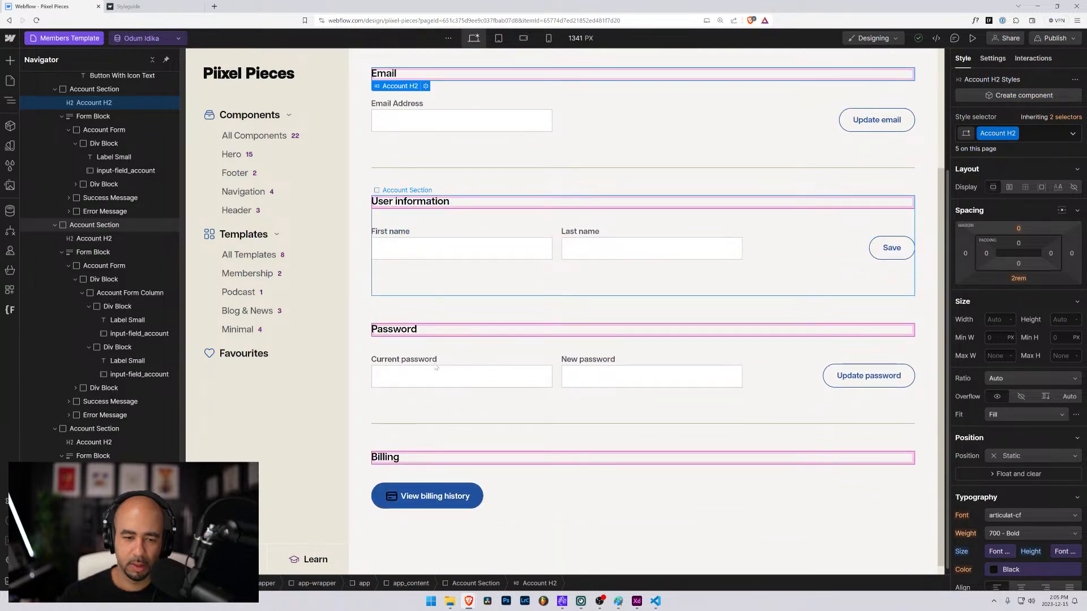
click(385, 484)
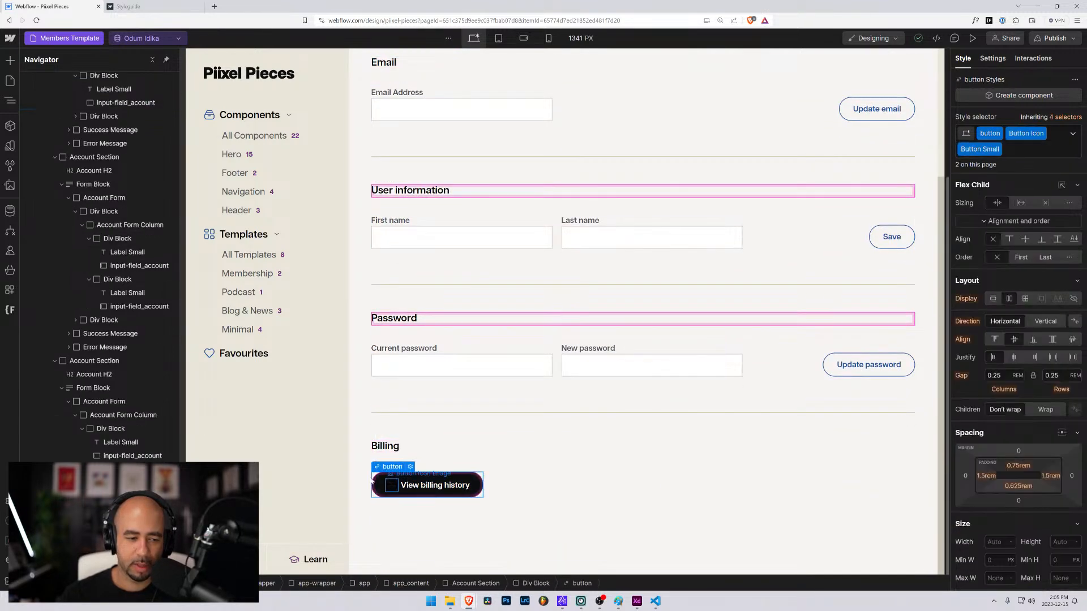
scroll(456, 334, up, 4)
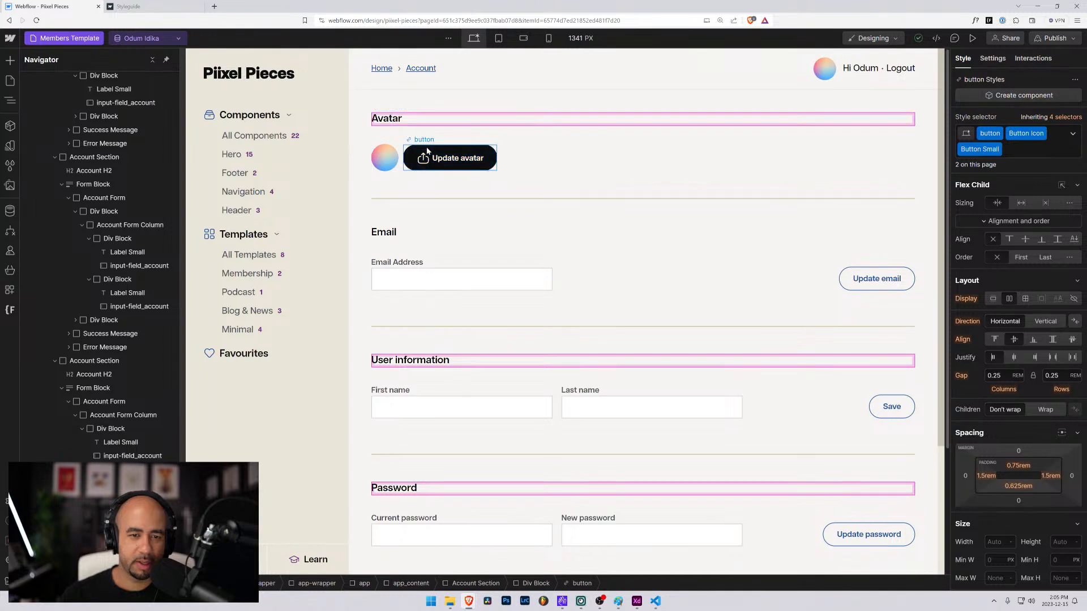
Replace the Update avatar button's Button Icon and Button Small classes with a new is-icon combo class.
click(440, 164)
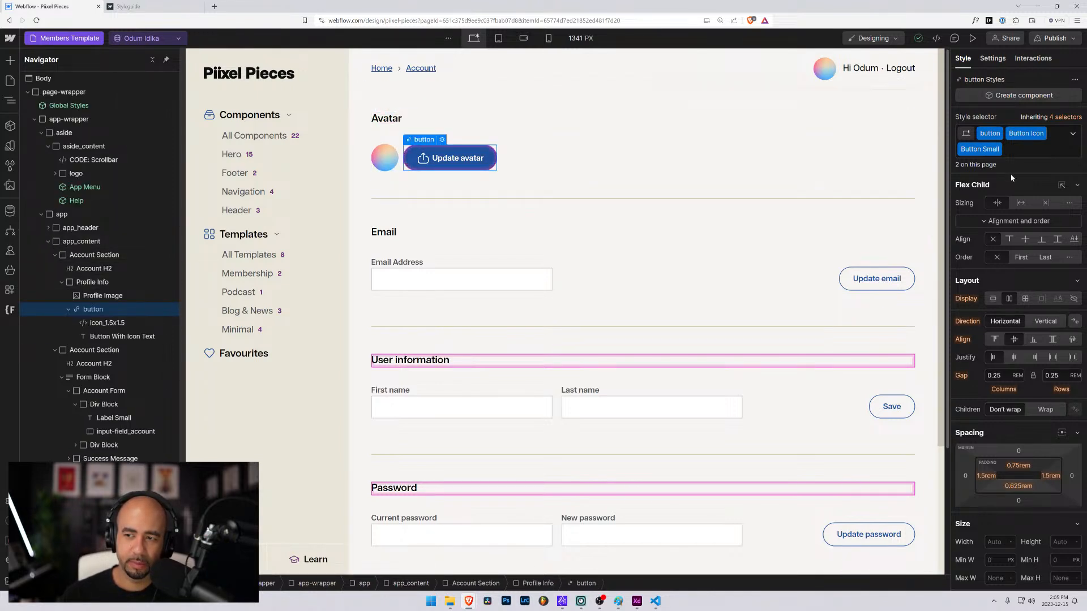
click(1014, 147)
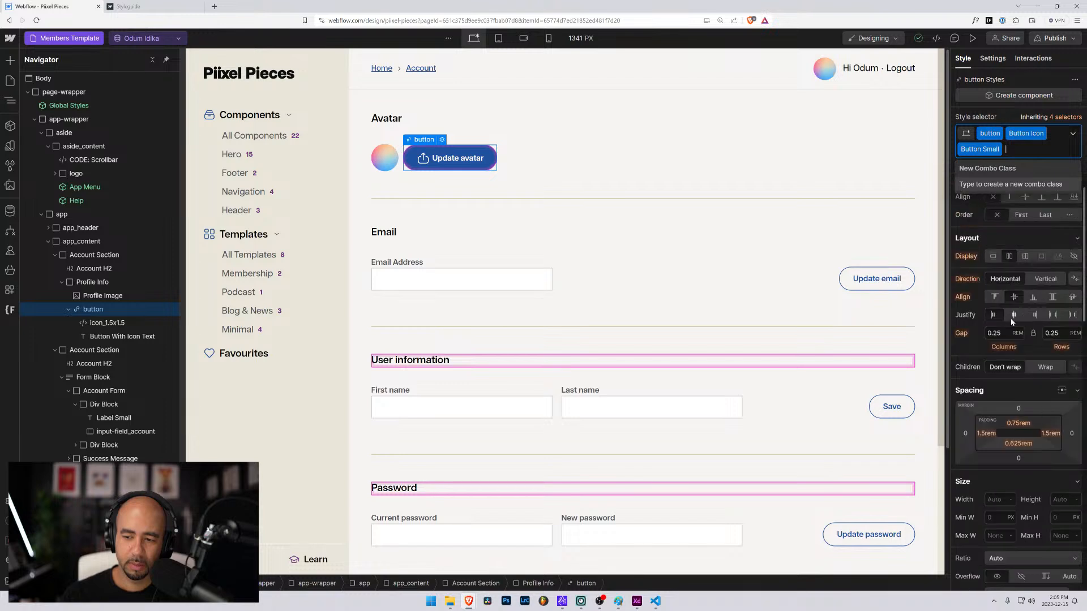
key(BackSpace)
key(BackSpace)
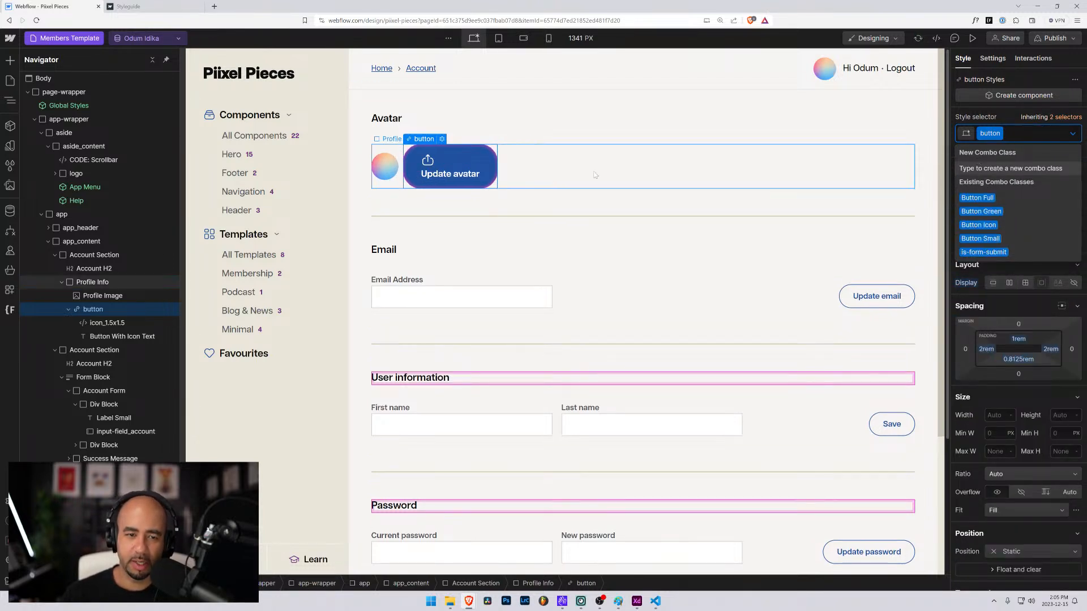
click(478, 158)
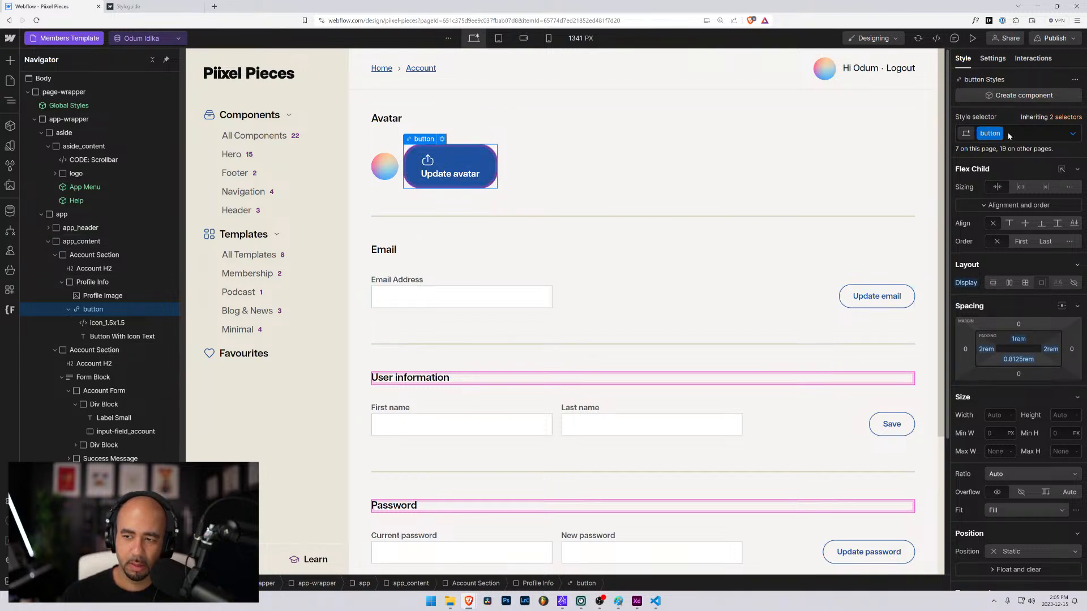
key(ctrl+Return)
text(is-)
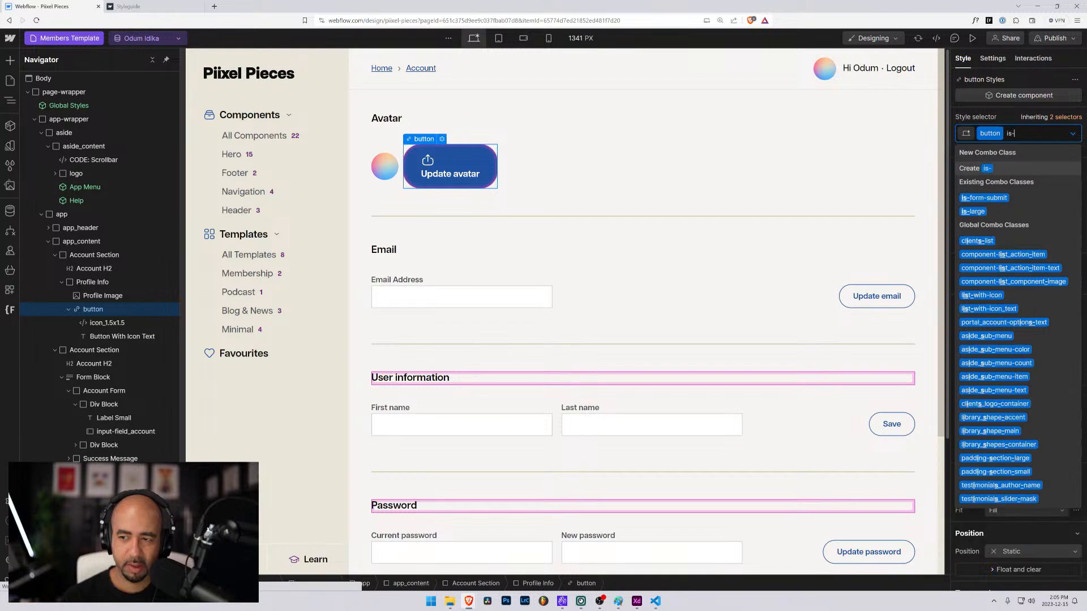
text(icon)
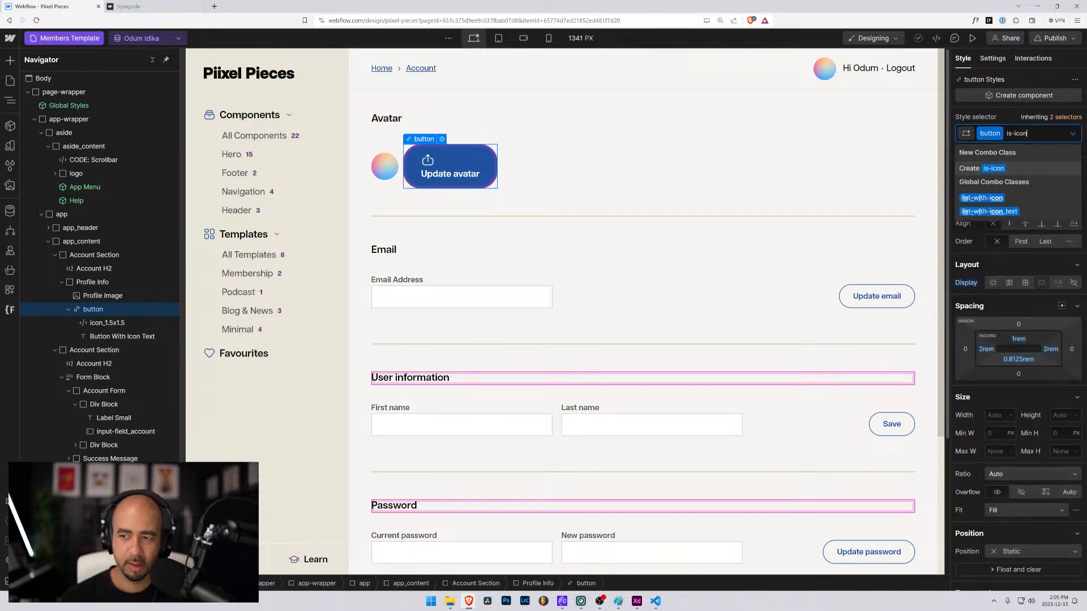
key(Return)
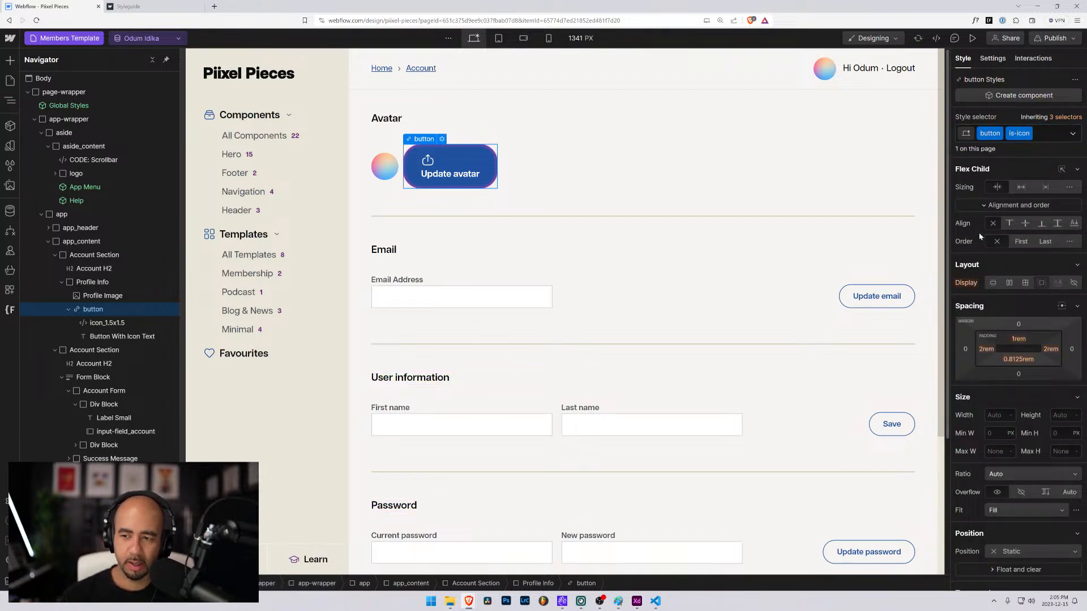
Lay out the is-icon button class as horizontal flex with centre alignment and a 0.5rem gap.
click(1009, 283)
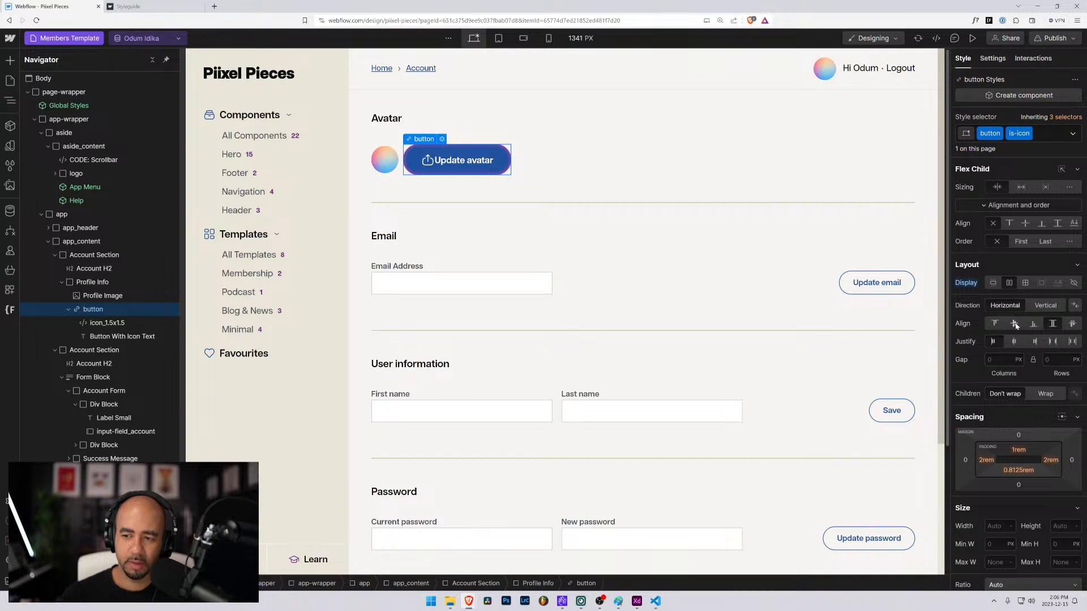
click(1014, 324)
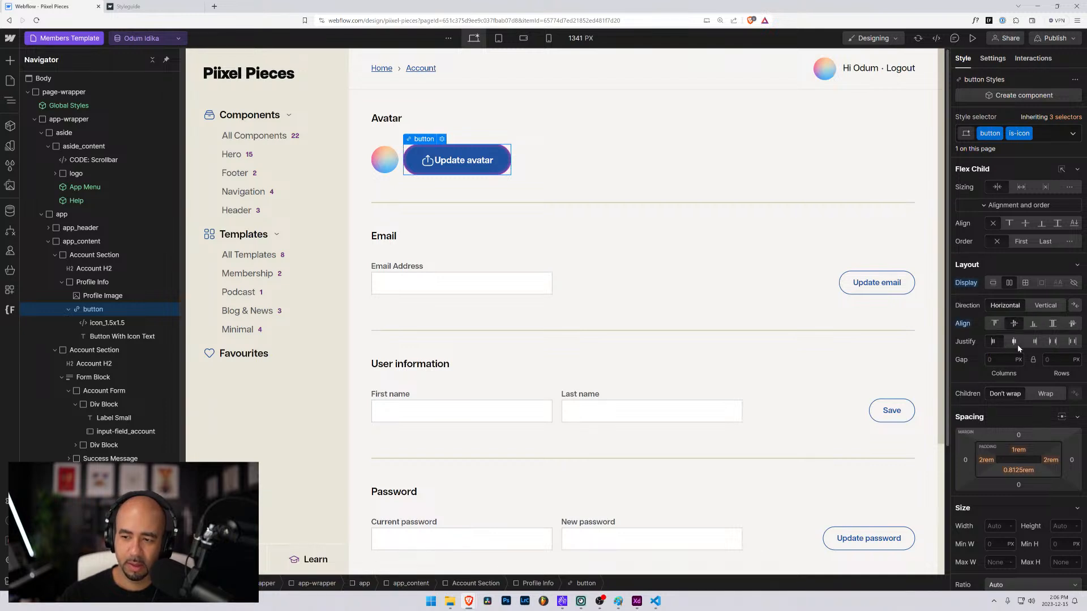
click(1001, 360)
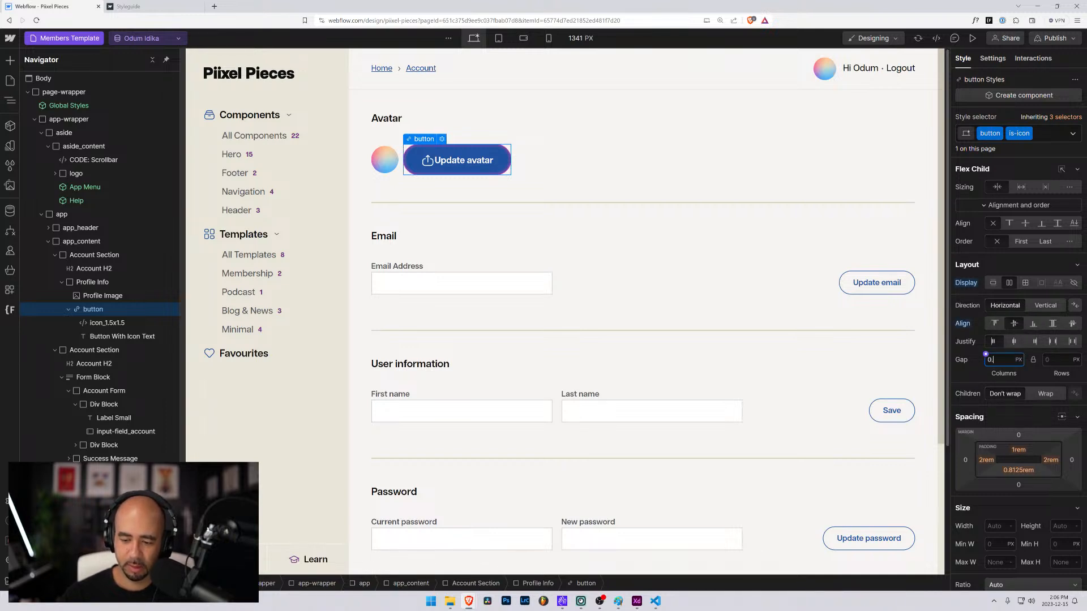
text(0.5rem)
key(Return)
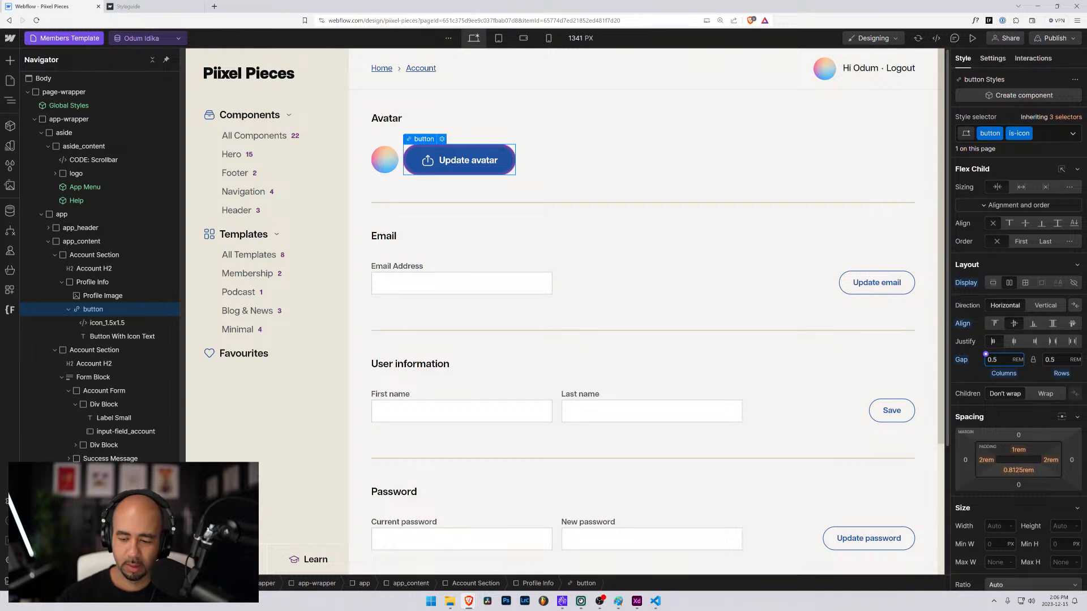
key(ctrl+minus)
key(ctrl+minus)
key(ctrl+minus)
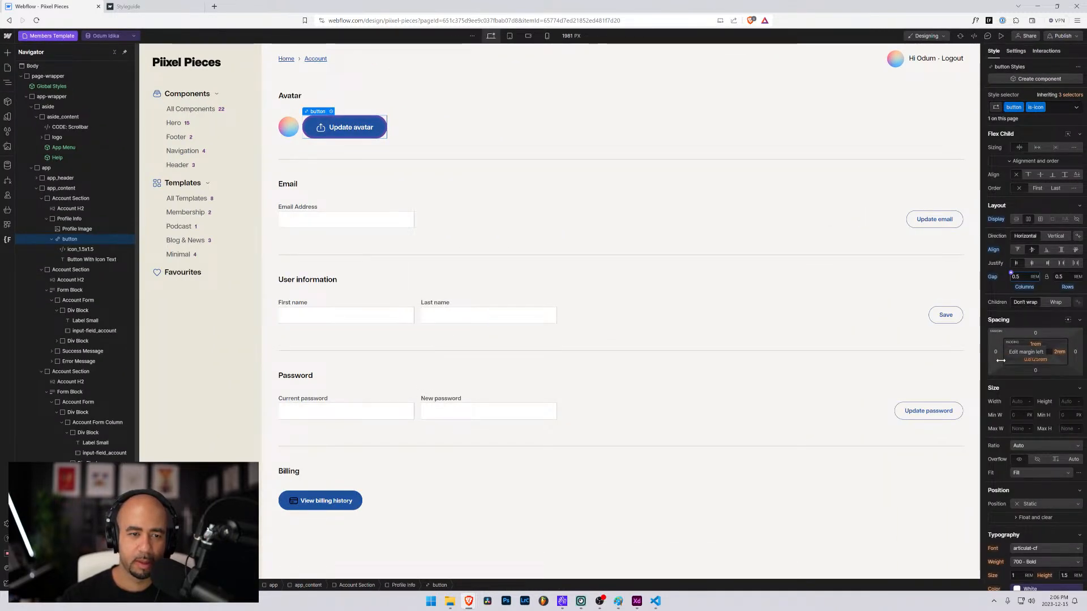
key(ctrl+plus)
key(ctrl+plus)
key(ctrl+plus)
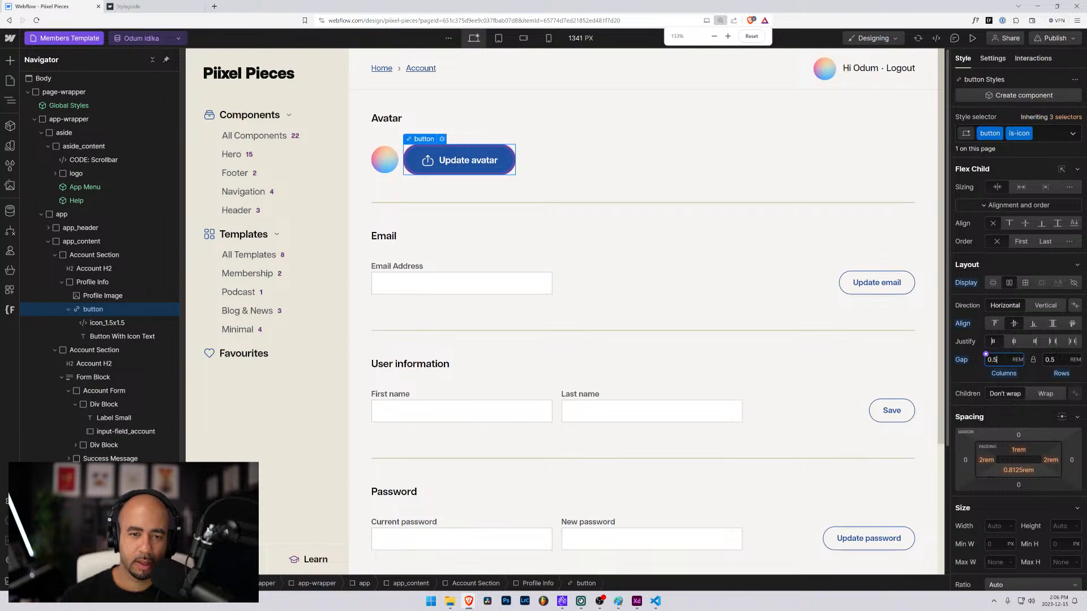
click(723, 163)
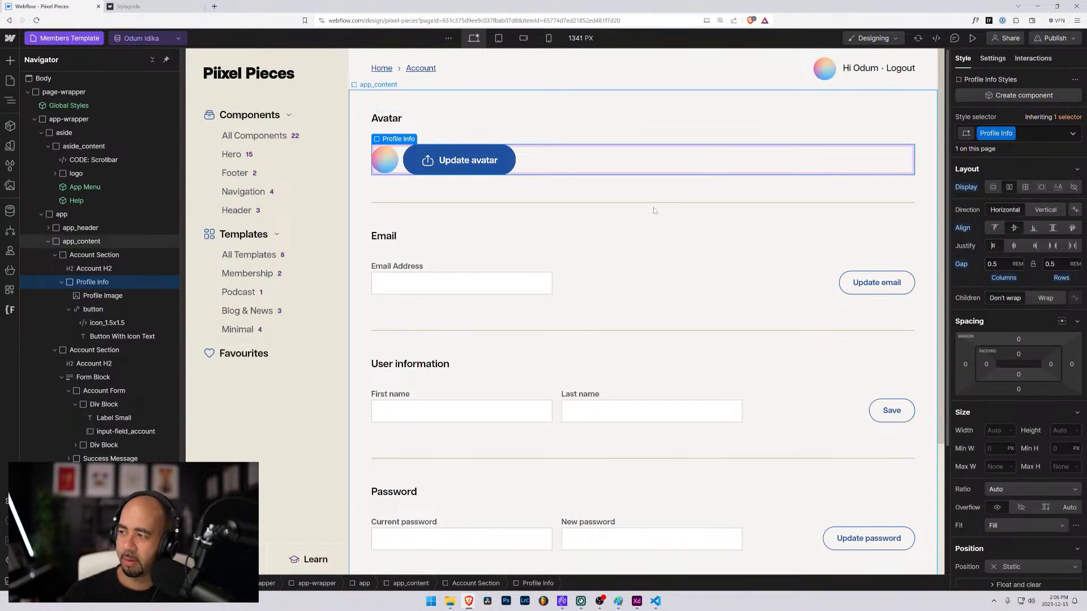
Move the View billing history text out of its Button With Icon wrapper so it sits directly inside the button.
scroll(481, 238, down, 3)
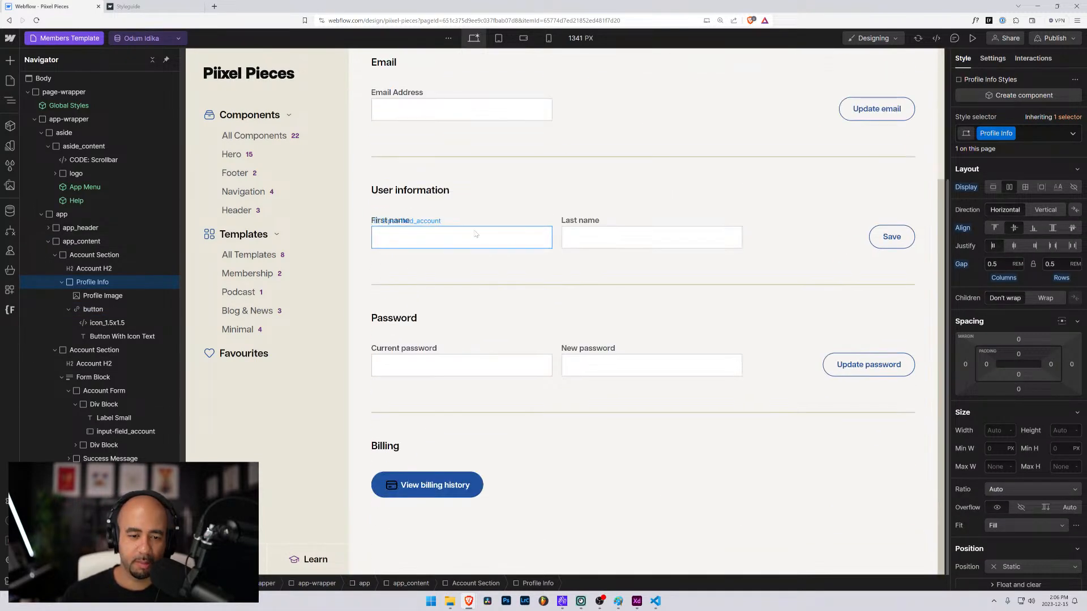
click(422, 483)
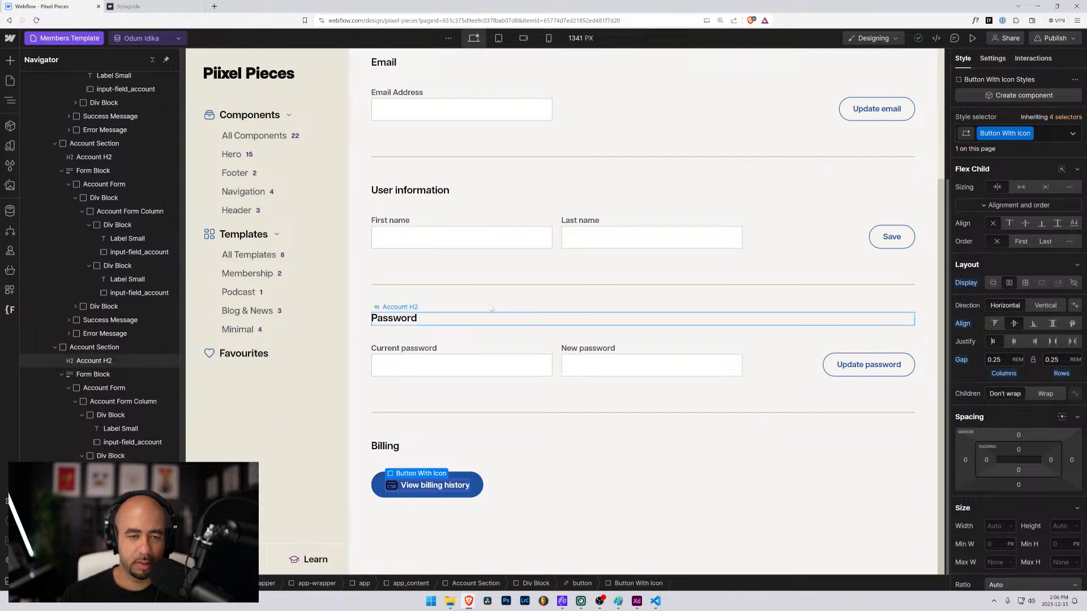
scroll(108, 354, down, 1)
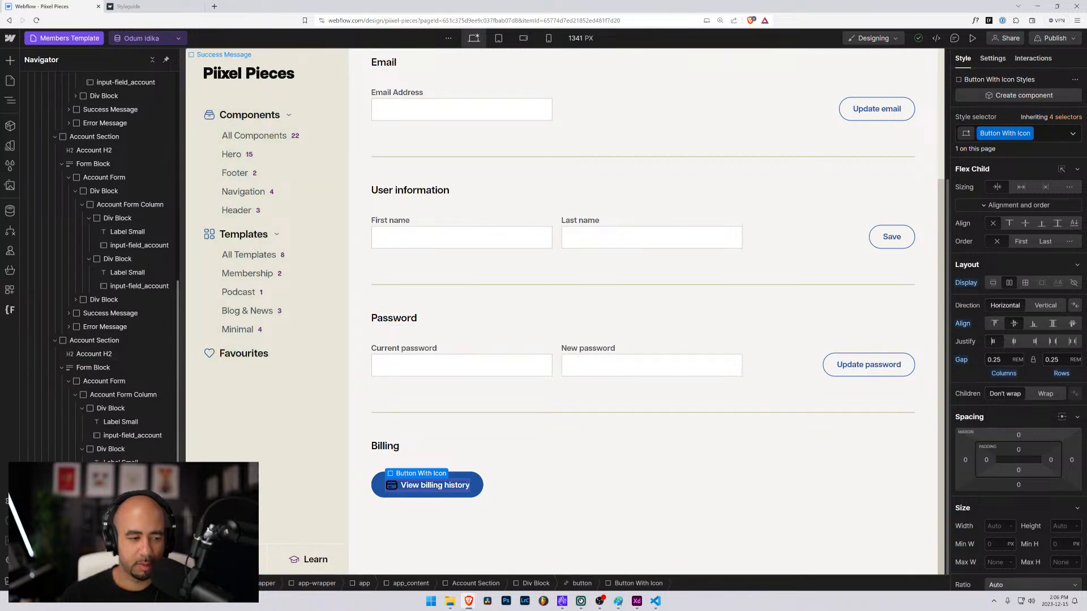
click(62, 164)
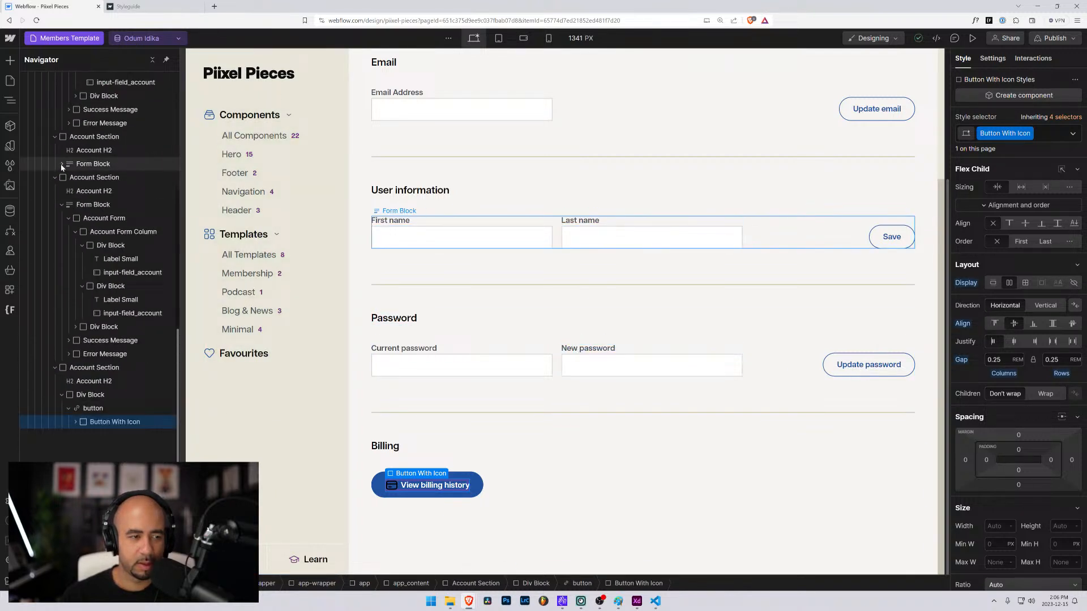
click(76, 422)
drag(97, 449, 95, 415)
Inspect the View billing history button's link settings and custom attributes.
click(94, 410)
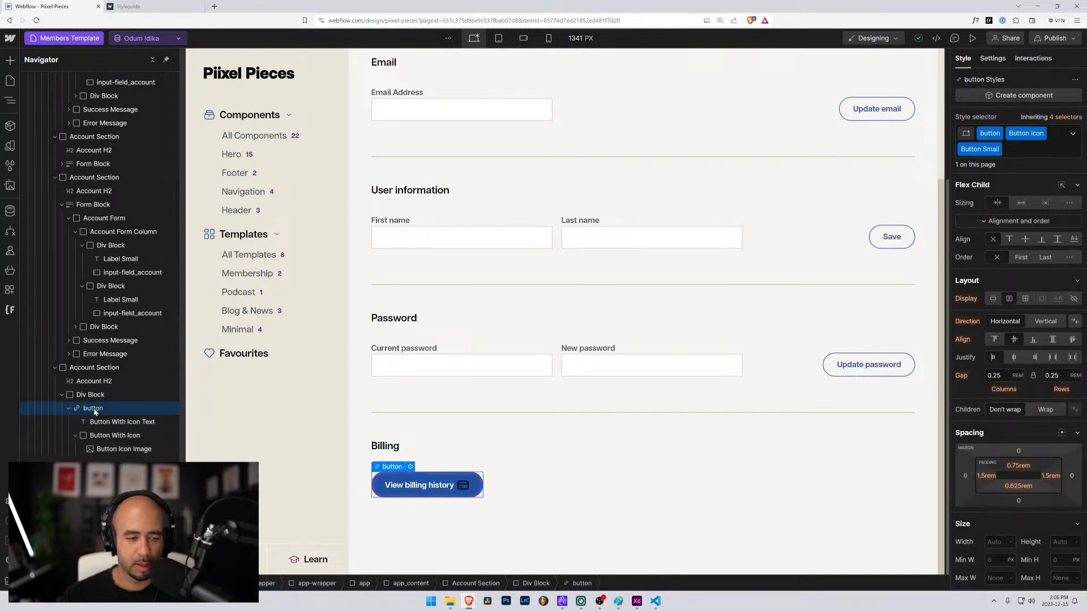
click(998, 64)
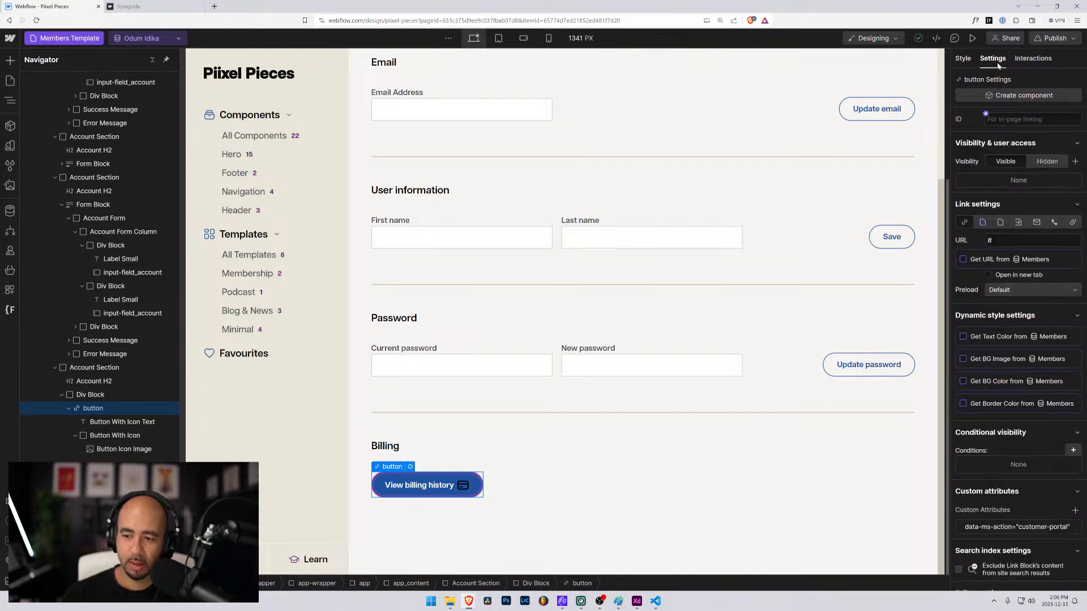
scroll(1001, 377, down, 1)
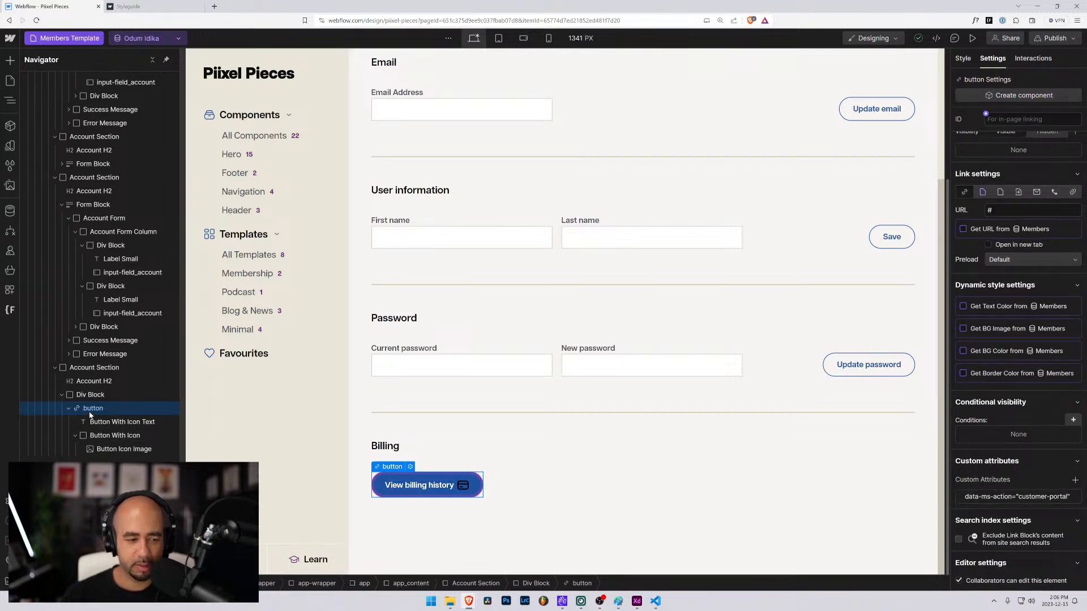
Copy the icon_1.5x1.5 embed from the Update avatar button and paste it into the View billing history button.
scroll(444, 160, up, 3)
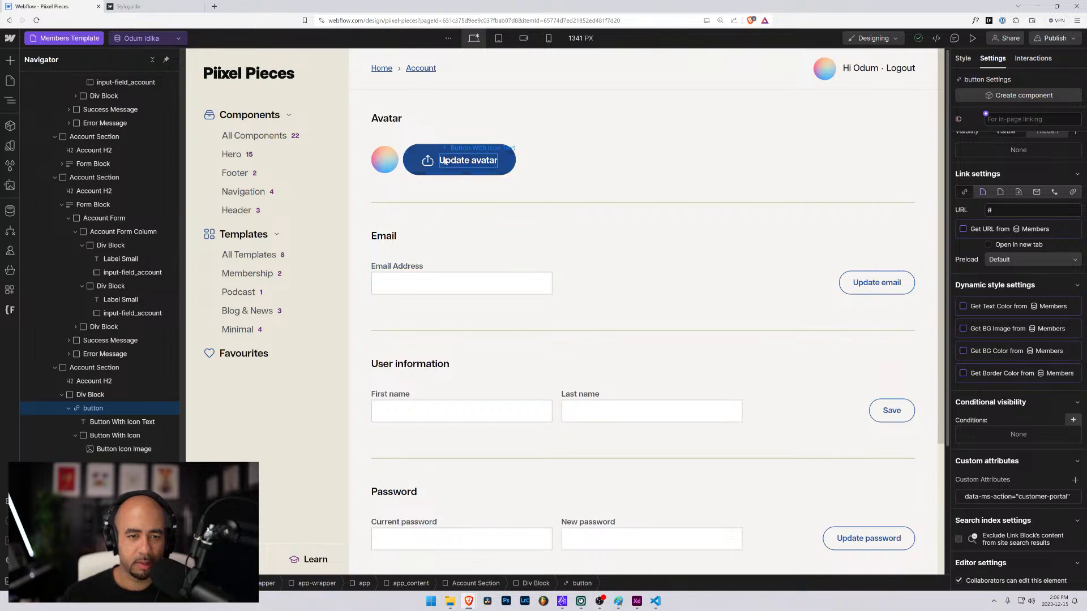
click(428, 160)
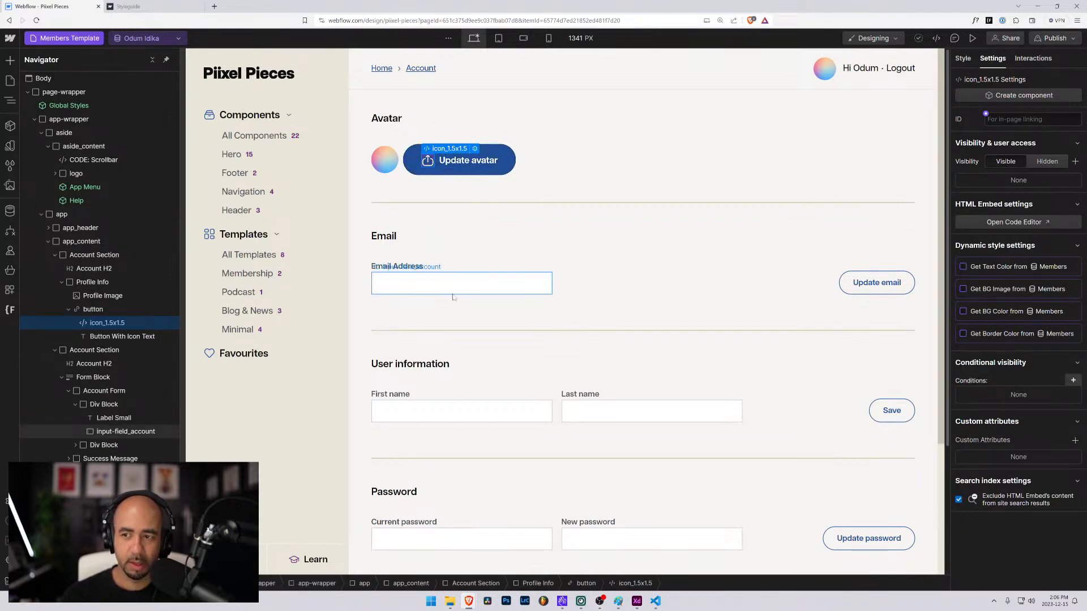
scroll(453, 296, down, 3)
click(386, 486)
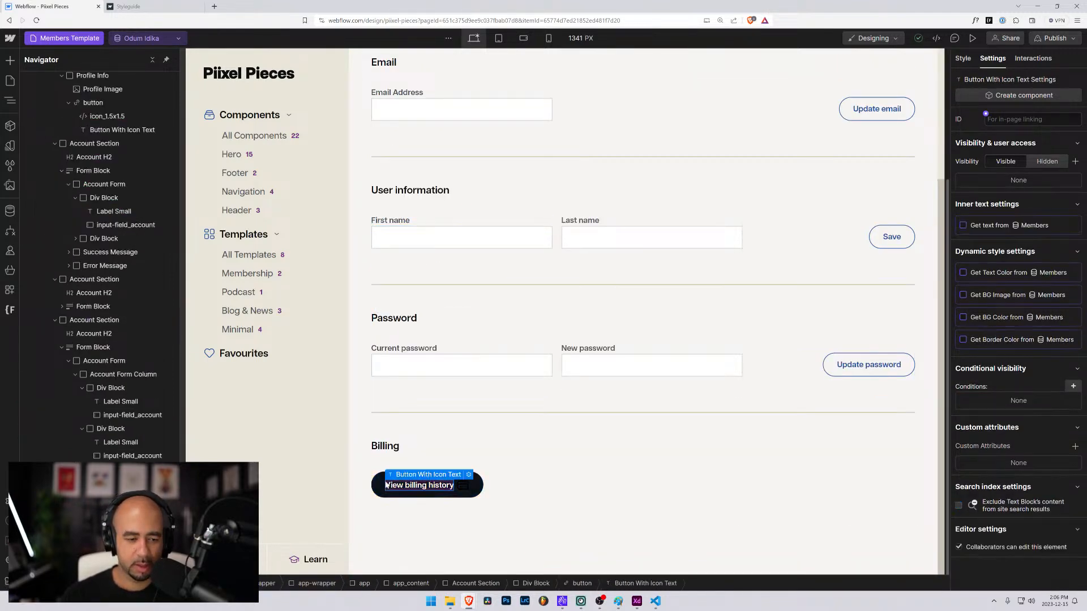
click(378, 486)
key(ctrl+v)
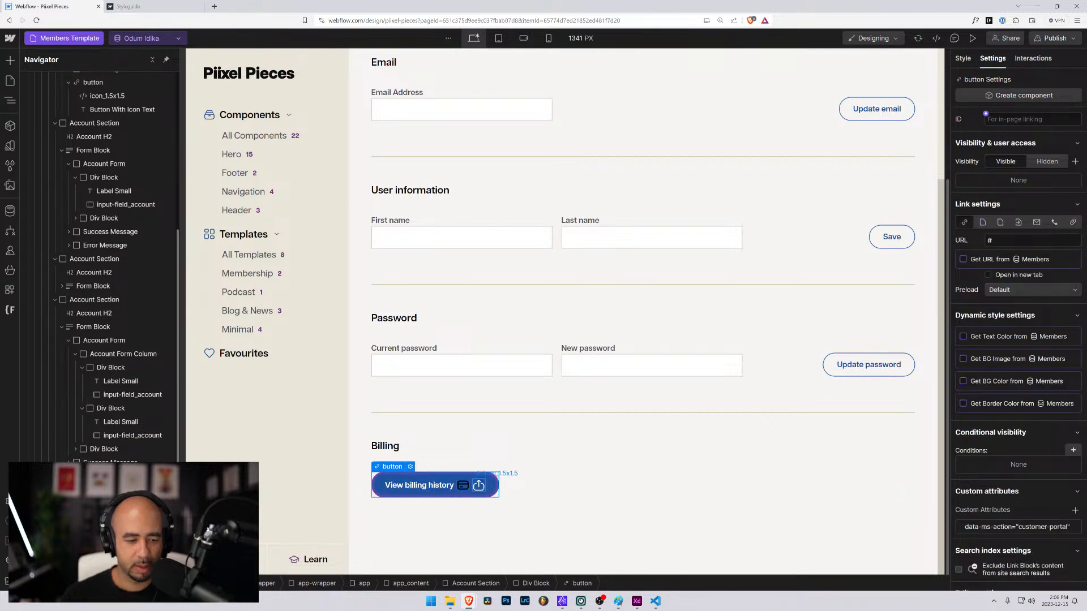
Place the pasted icon before the View billing history text and delete the old Button With Icon block.
drag(479, 485, 383, 486)
click(479, 486)
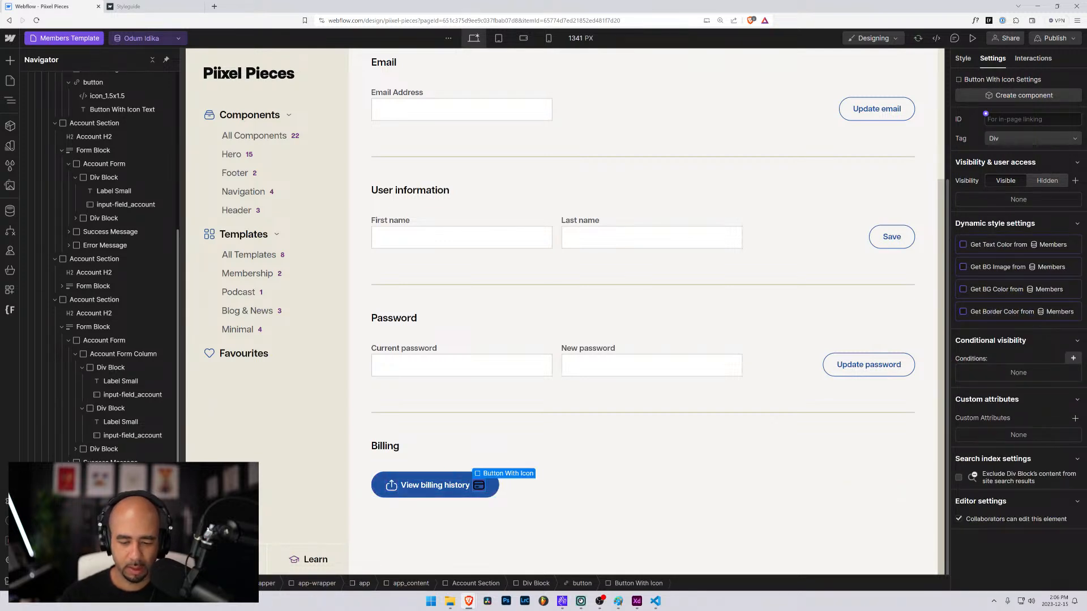
key(Delete)
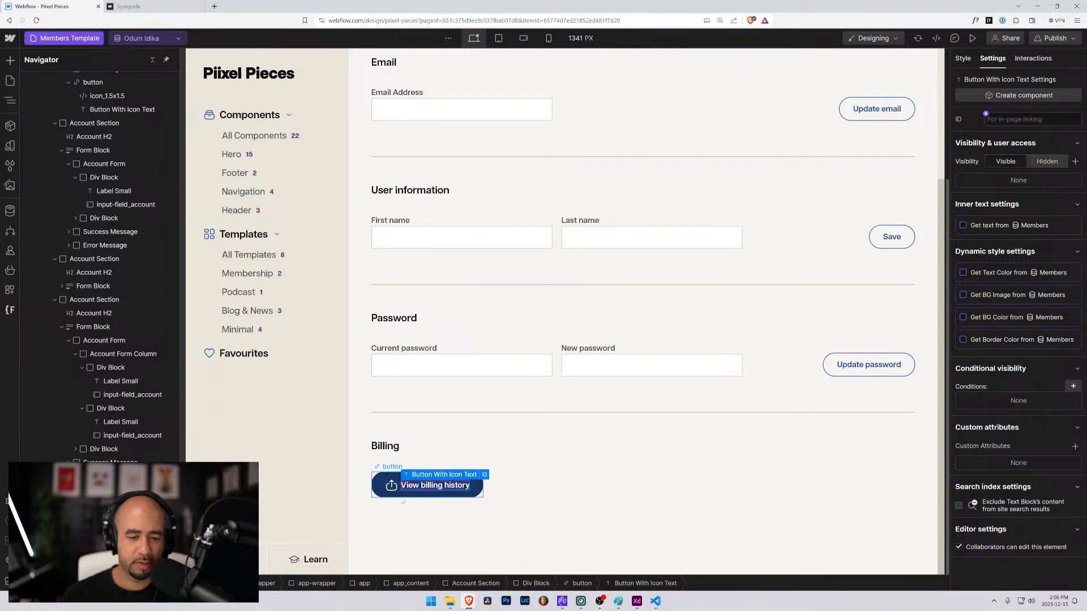
Switch to the Huge icons pack in Adobe XD and select a coin icon in the Finance and Payment outline set.
click(392, 485)
click(637, 602)
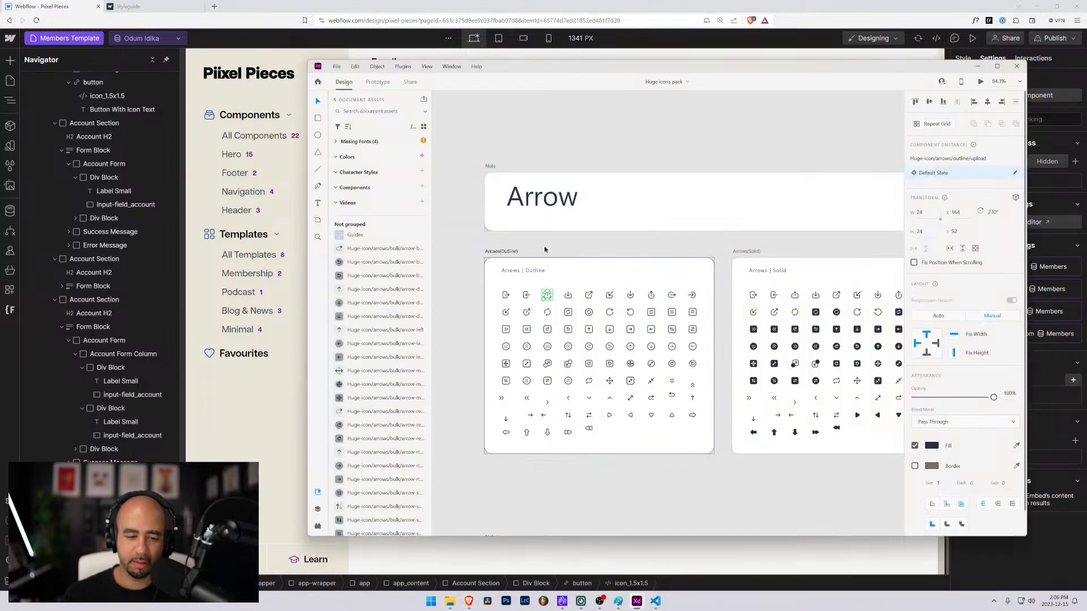
drag(561, 67, 484, 69)
scroll(382, 221, down, 15)
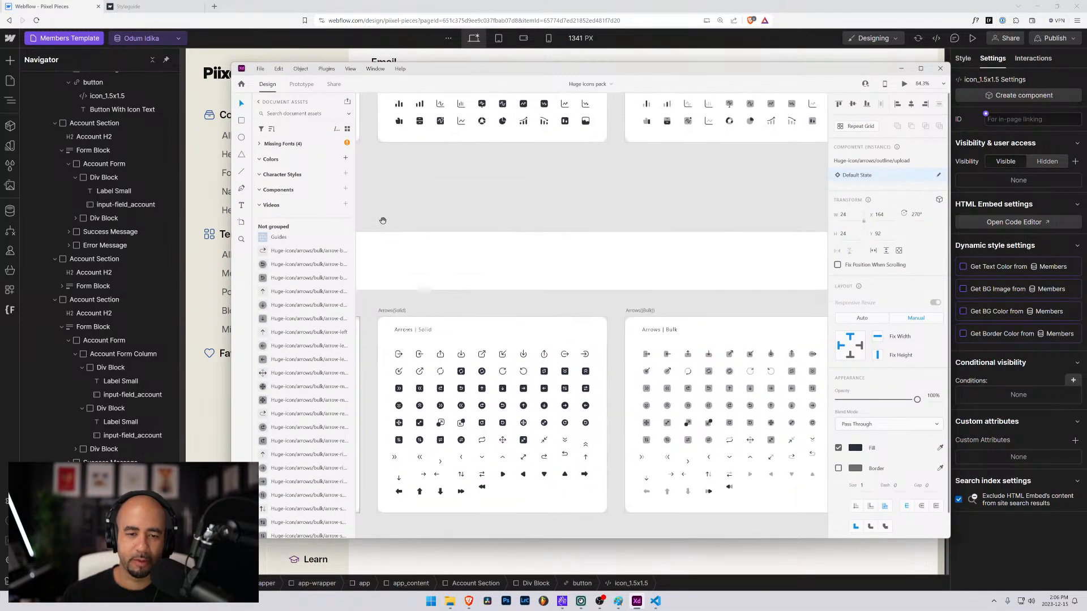
scroll(702, 192, right, 4)
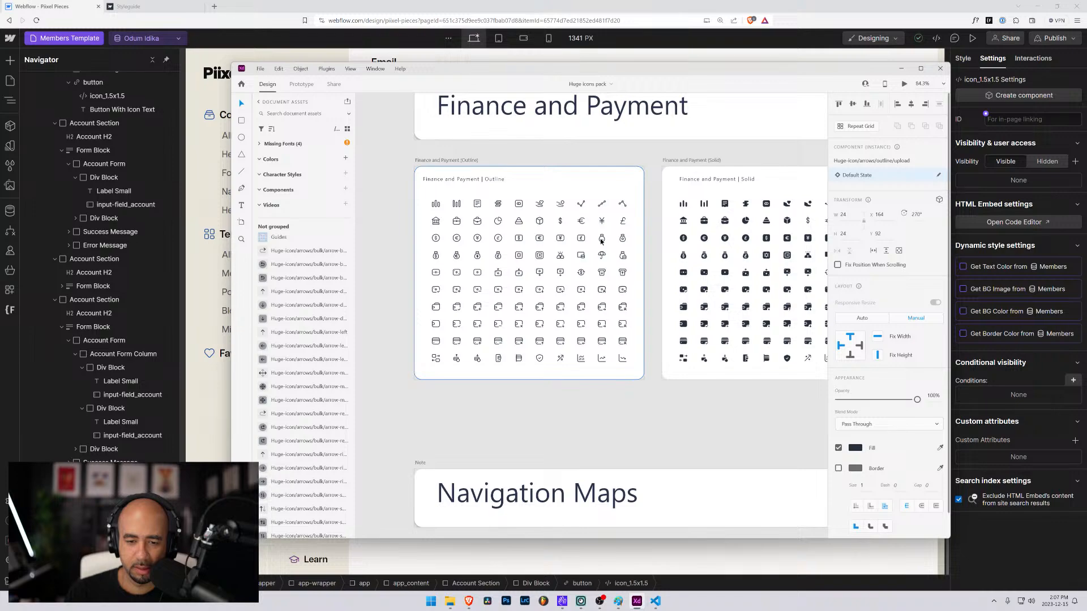
mouse_move(434, 67)
mouse_down()
mouse_move(919, 487)
mouse_move(633, 199)
mouse_move(725, 206)
mouse_move(428, 72)
mouse_up()
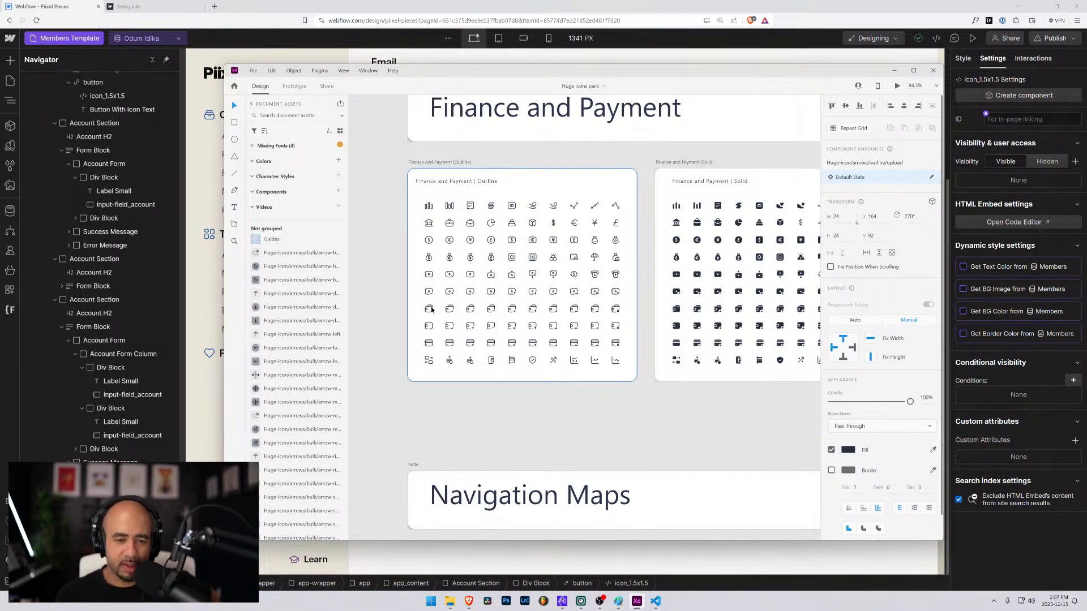
drag(381, 70, 447, 71)
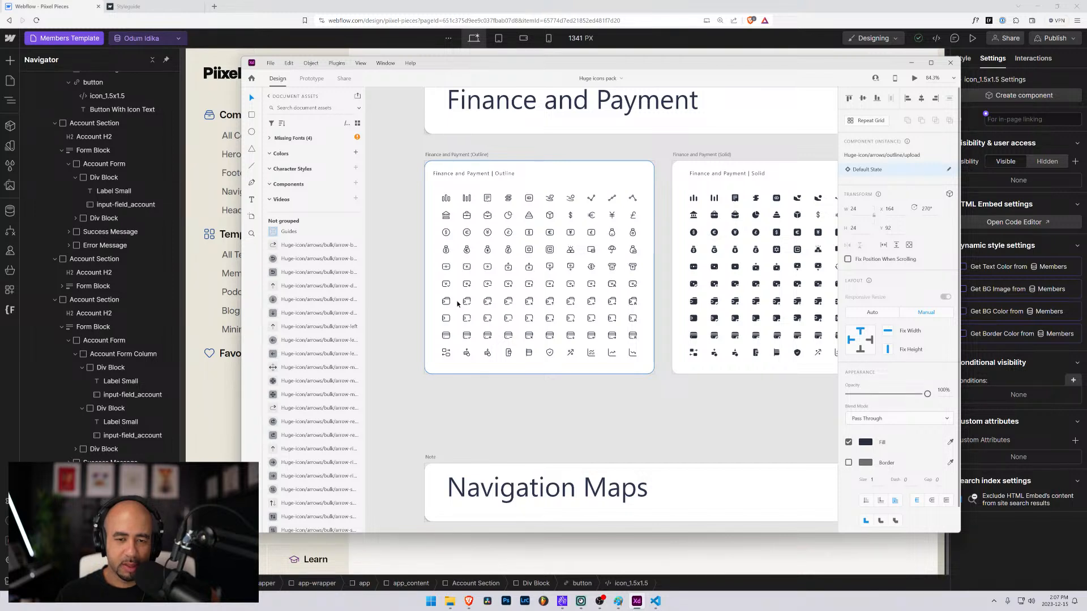
click(447, 232)
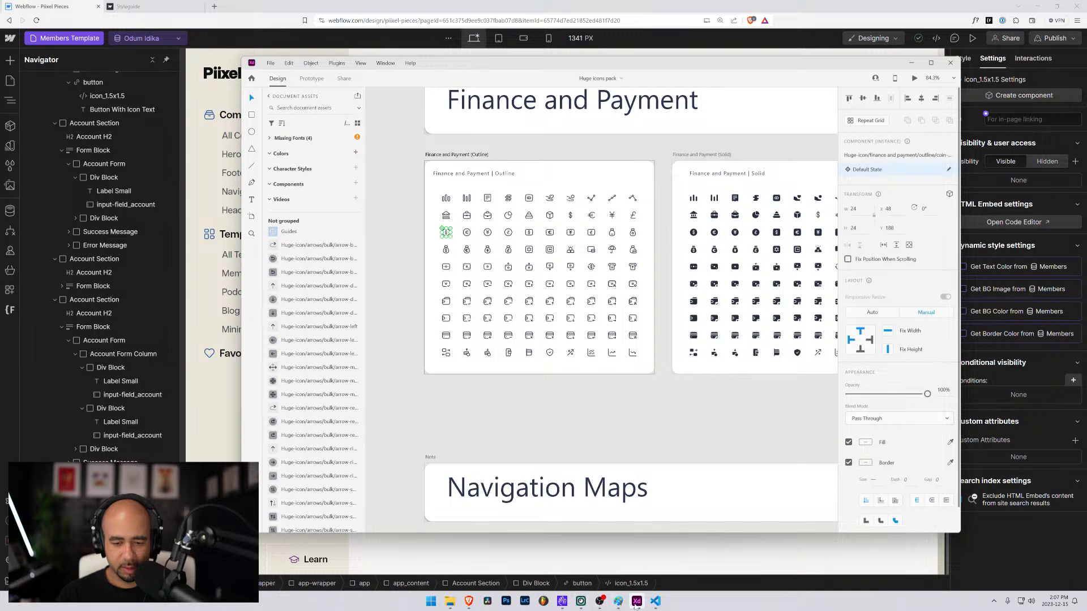
Switch to File Explorer and open the outline folder inside Huge-icon svg > finance and payment.
click(450, 601)
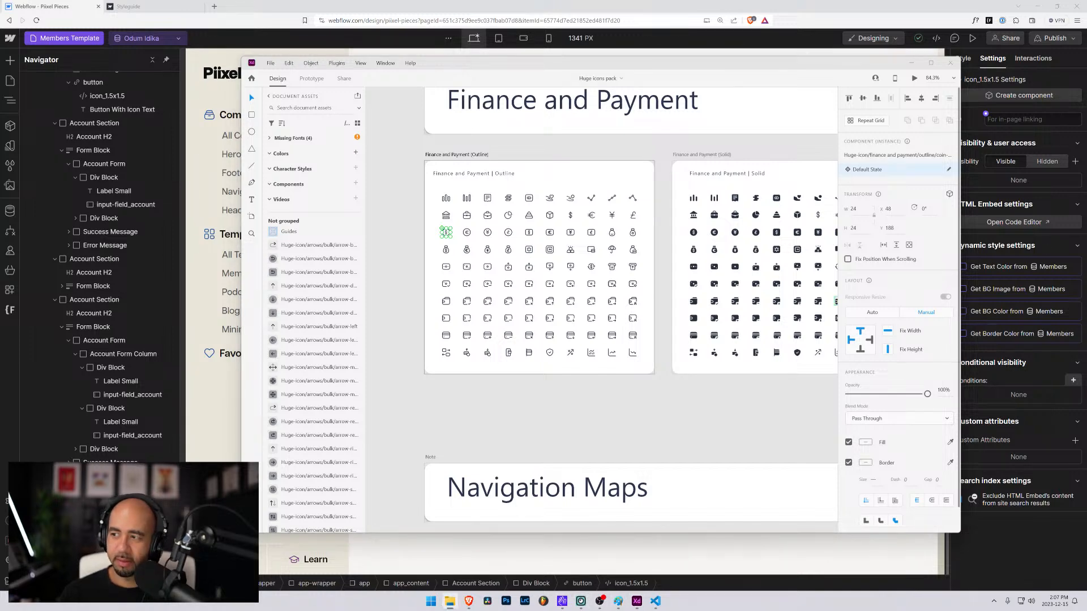
drag(535, 610, 581, 108)
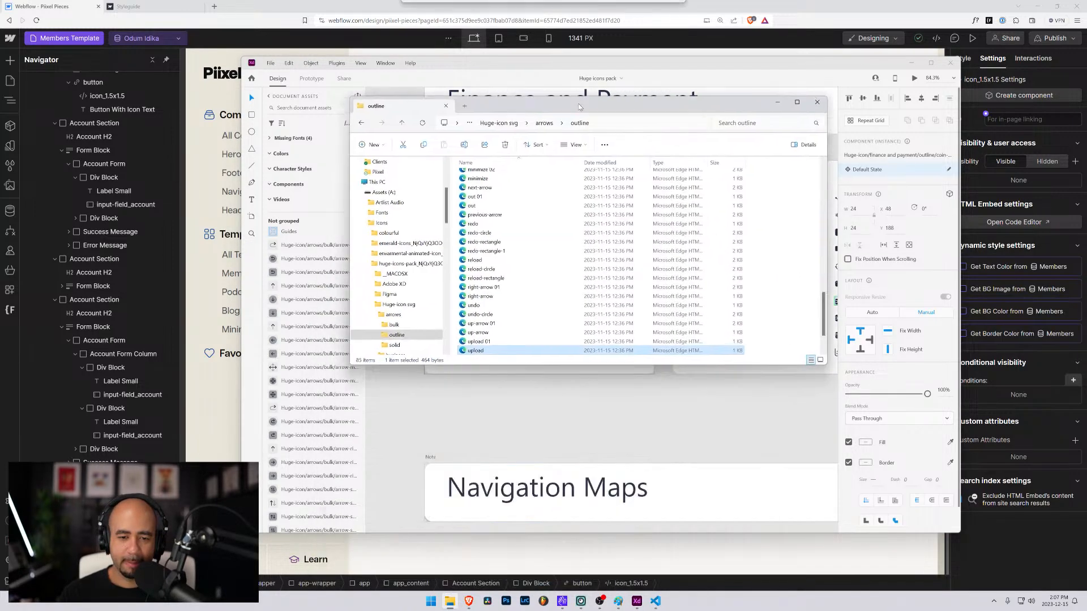
click(508, 124)
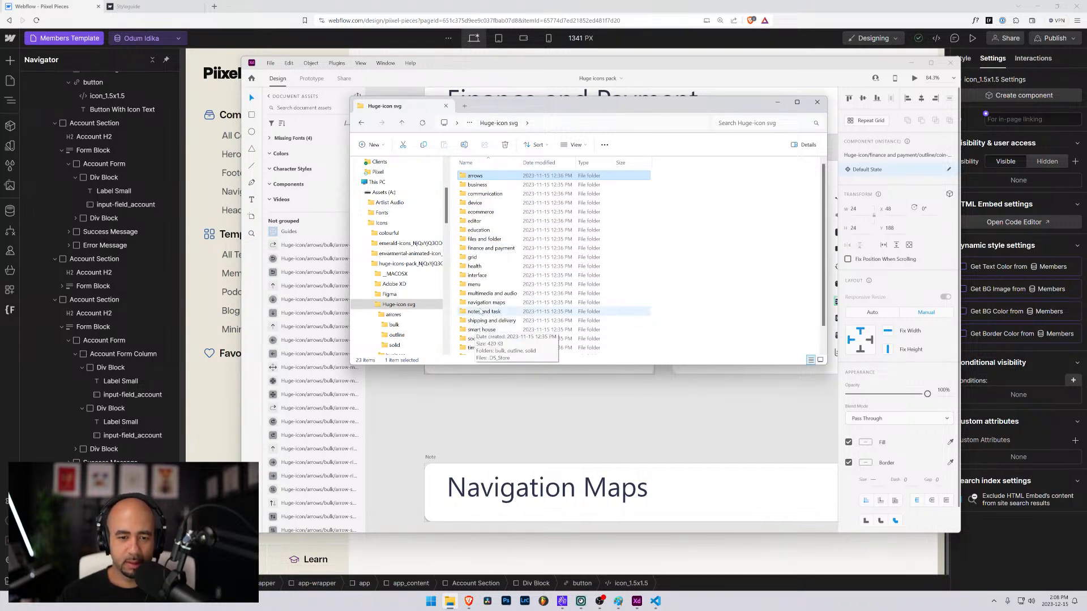
double_click(479, 249)
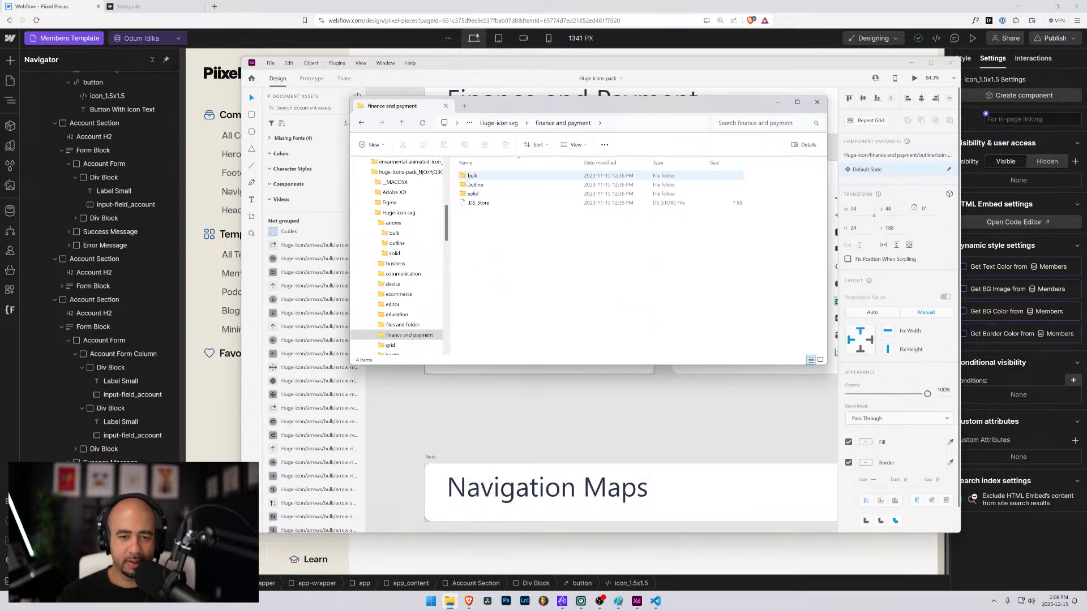
double_click(475, 184)
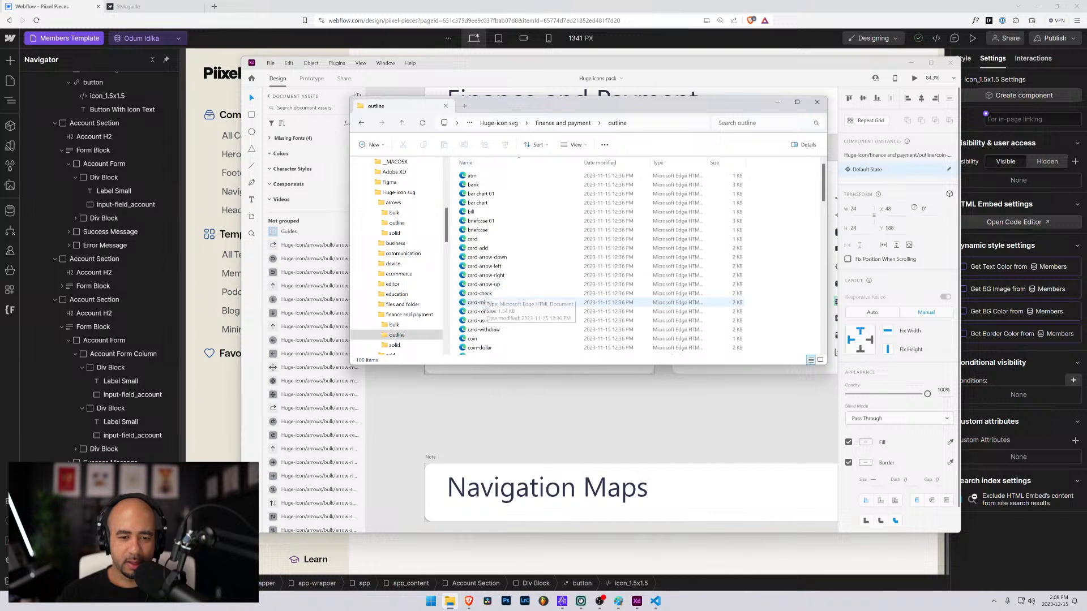
Open the coin-dollar SVG file from the outline folder in VS Code.
scroll(474, 306, down, 1)
click(471, 325)
right_click(471, 325)
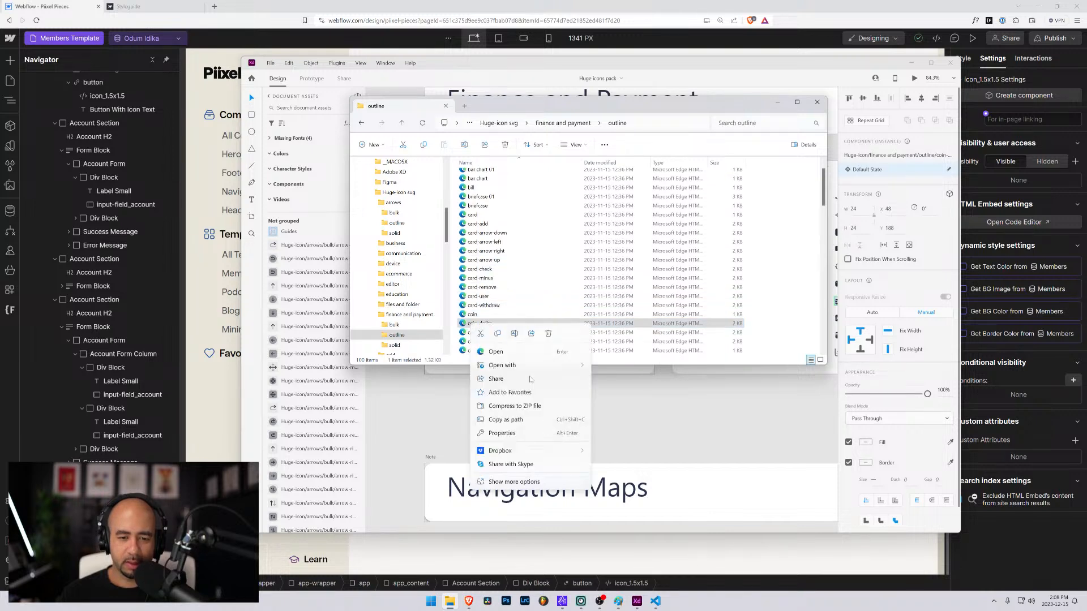
mouse_move(544, 365)
click(629, 434)
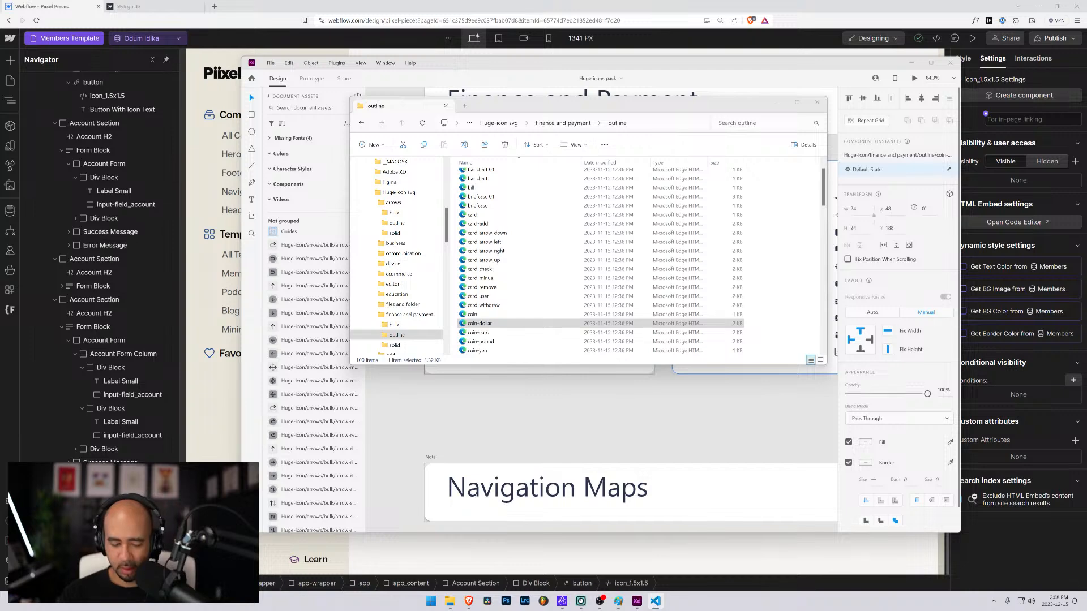
Back in Webflow, replace the View billing history icon's embed code with the coin-dollar SVG code.
click(65, 38)
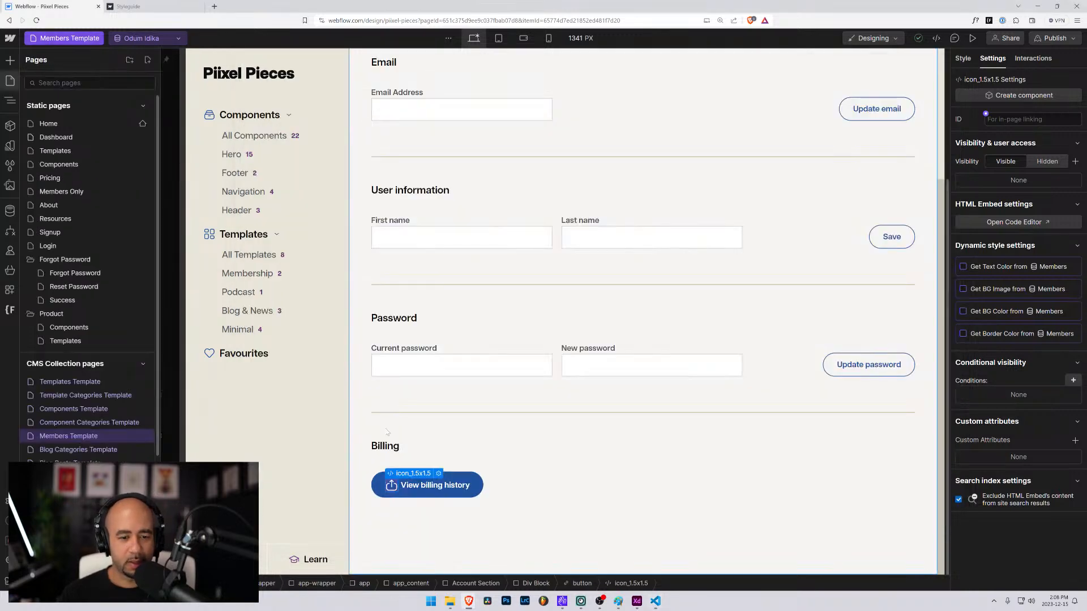
click(439, 474)
click(412, 323)
key(ctrl+a)
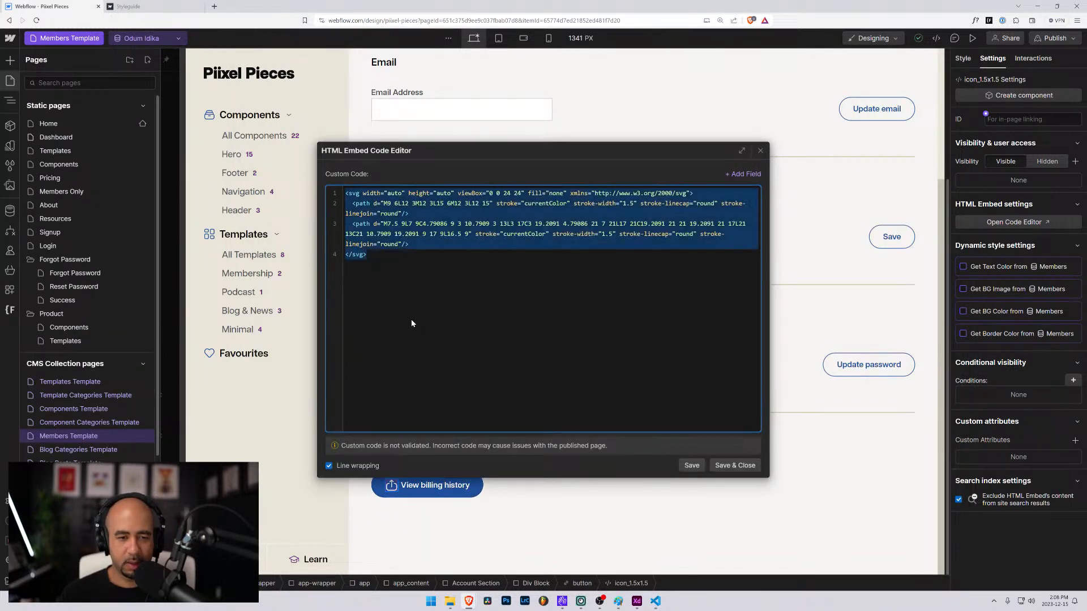
text(<svg width="24" height="24" viewBox="0 0 24 24" fill="none" xmlns="http://www.w3.org/2000/svg"> <circle cx="12" cy="12" r="10" stroke="#28303F" stroke-width="1.5"/> <path d="M14.75 10C14.75 10.4142 14.4142 10.75 14 10.75C13.5858 10.75 13.25 10.4142 13.25 10H14.75ZM12 11.25C12.4142 11.25 12.75 11.5858 12.75 12C12.75 12.4142 12.4142 12.75 12 12.75V11.25ZM13.25 10C13.25 9.30964 12.6904 8.75 12 8.75V7.25C13.5188 7.25 14.75 8.48122 14.75 10H13.25ZM12 8.75C11.3096 8.75 10.75 9.30964 10.75 10H9.25C9.25 8.48122 10.4812 7.25 12 7.25V8.75ZM10.75 10C10.75 10.6904 11.3096 11.25 12 11.25V12.75C10.4812 12.75 9.25 11.5188 9.25 10H10.75Z" fill="#28303F"/> <path d="M12 12.75C11.5858 12.75 11.25 12.4142 11.25 12C11.25 11.5858 11.5858 11.25 12 11.25V12.75ZM9.25 14C9.25 13.5858 9.58579 13.25 10 13.25C10.4142 13.25 10.75 13.5858 10.75 14H9.25ZM13.25 14C13.25 13.3096 12.6904 12.75 12 12.75V11.25C13.5188 11.25 14.75 12.4812 14.75 14H13.25ZM10.75 14C10.75 14.6904 11.3096 15.25 12 15.25V16.75C10.4812 16.75 9.25 15.5188 9.25 14H10.75ZM12 15.25C12.6904 15.25 13.25 14.6904 13.25 14H14.75C14.75 15.5188 13.5188 16.75 12 16.75V15.25Z" fill="#28303F"/> <path d="M12 6.5V8" stroke="#28303F" stroke-width="1.5" stroke-linecap="round" stroke-linejoin="round"/> <path d="M12 16V17.5" stroke="#28303F" stroke-width="1.5" stroke-linecap="round" stroke-linejoin="round"/> </svg>)
Indent the circle and path lines inside the svg element of the embed code.
click(346, 203)
key(Tab)
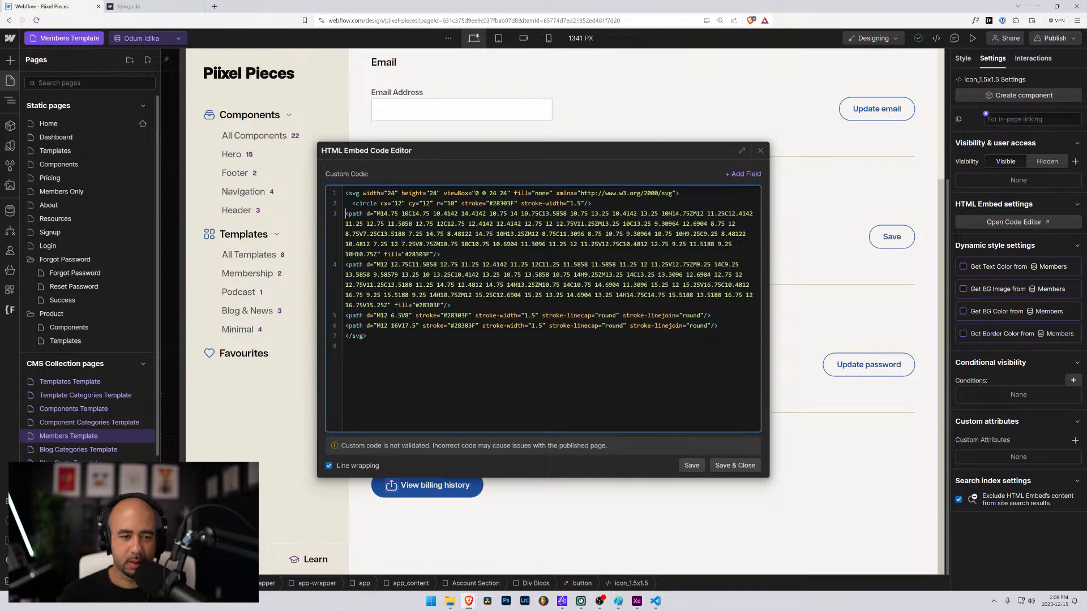
click(346, 214)
key(Tab)
key(Tab)
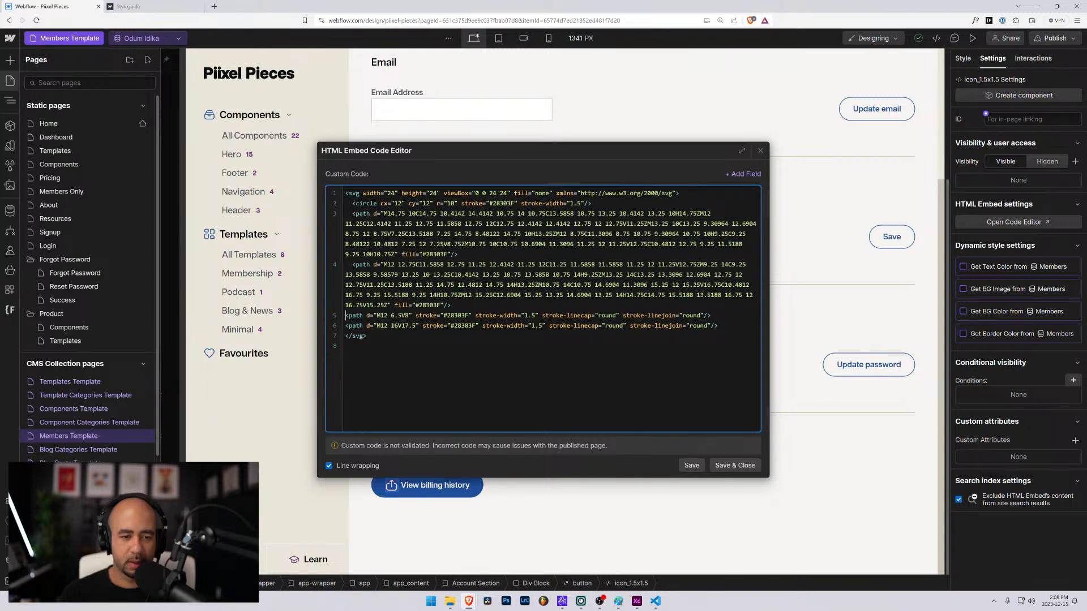
key(Tab)
key(Tab)
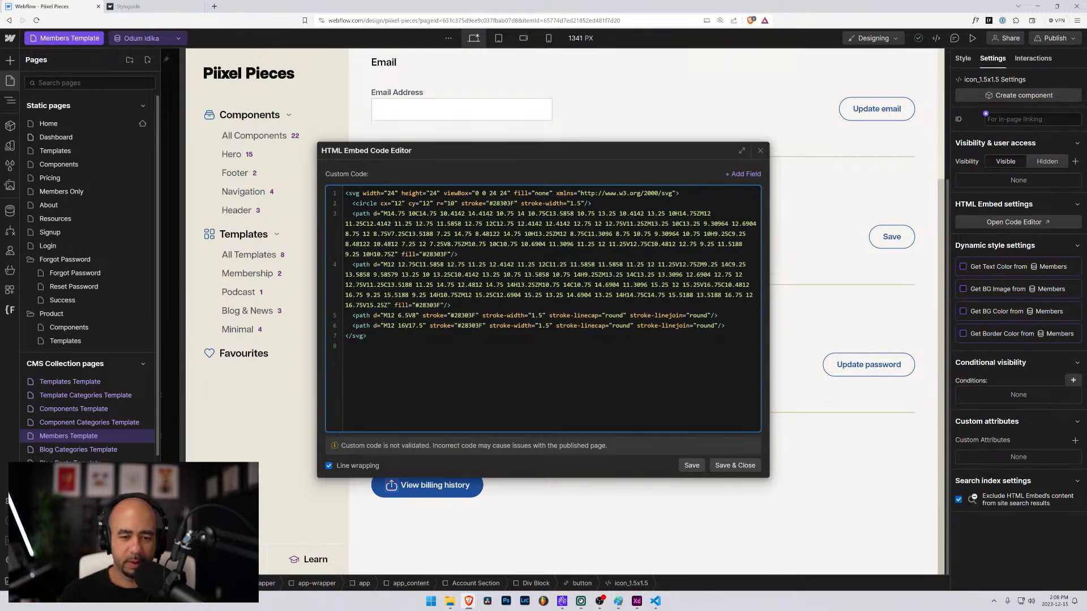
Switch to the coin-dollar.svg file in VS Code and bring its window over the Webflow page.
double_click(471, 325)
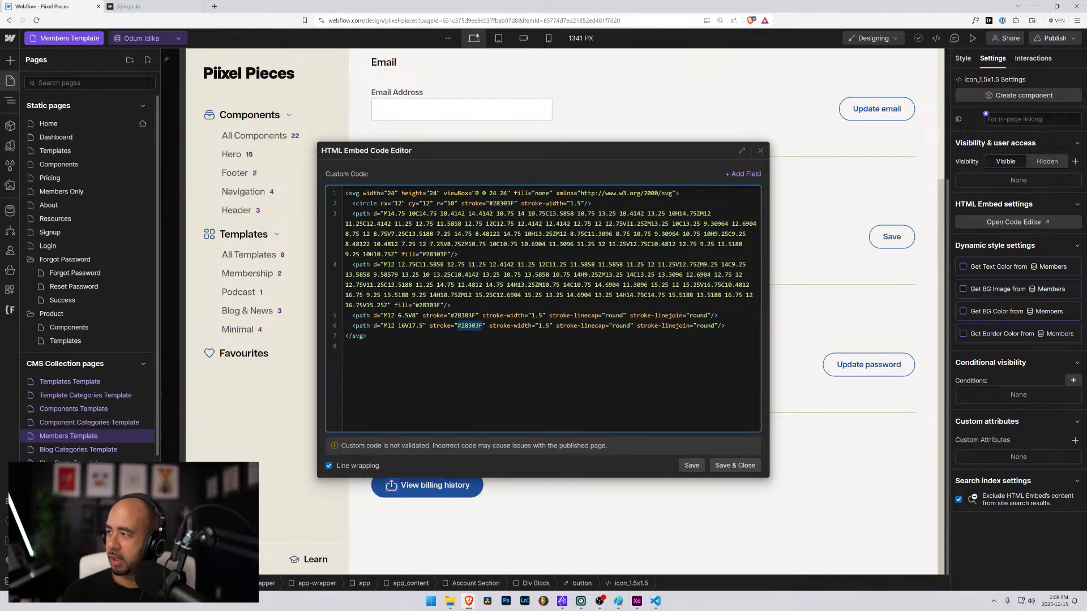
key(alt+Tab)
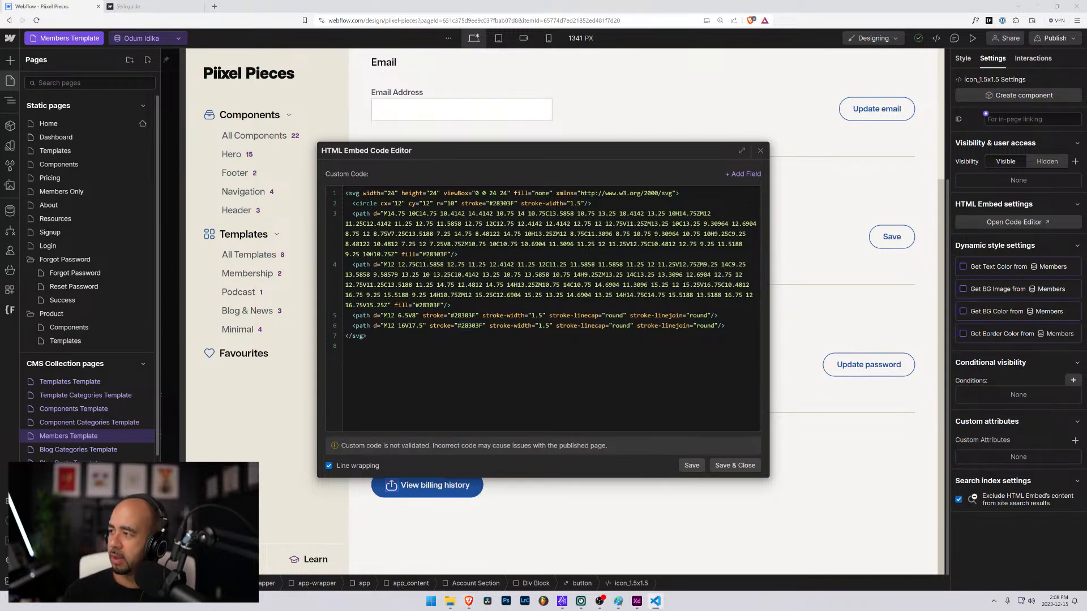
drag(1086, 130, 720, 67)
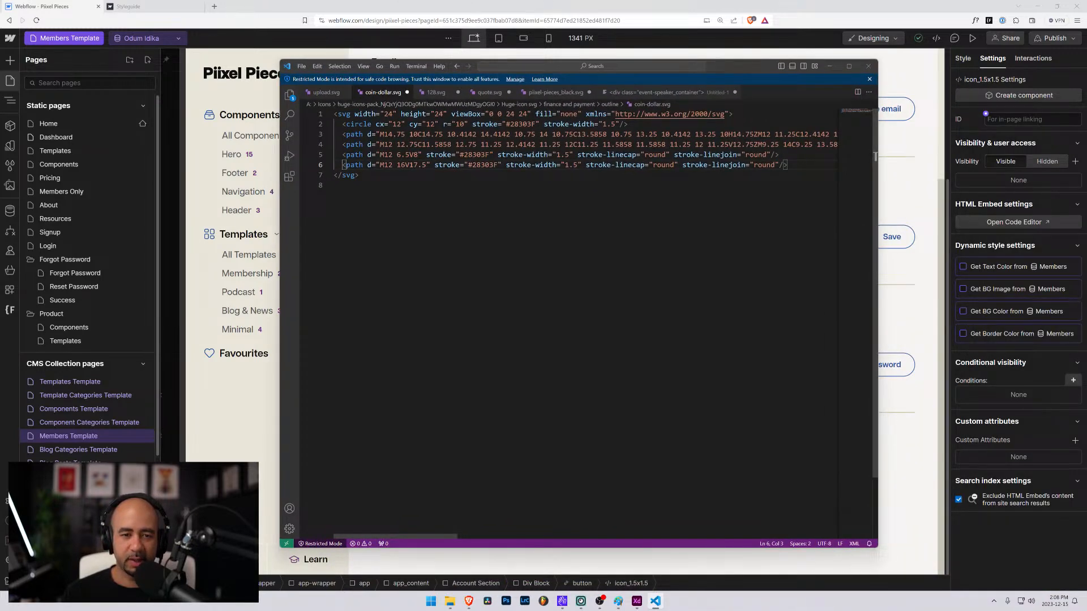
drag(489, 155, 459, 155)
key(ctrl+d)
key(ctrl+d)
key(ctrl+d)
key(ctrl+d)
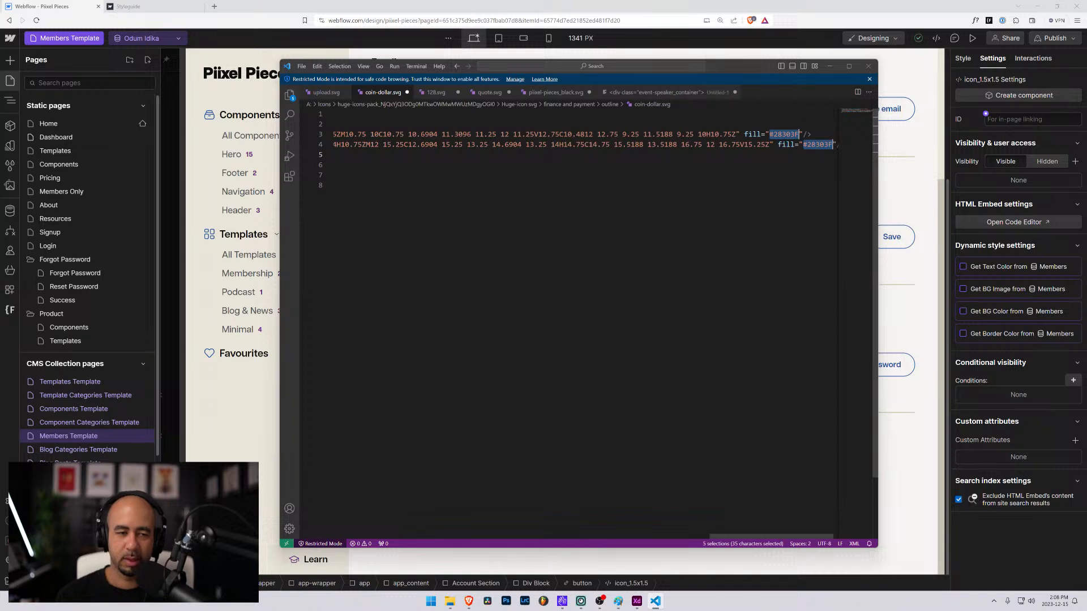
scroll(410, 509, left, 10)
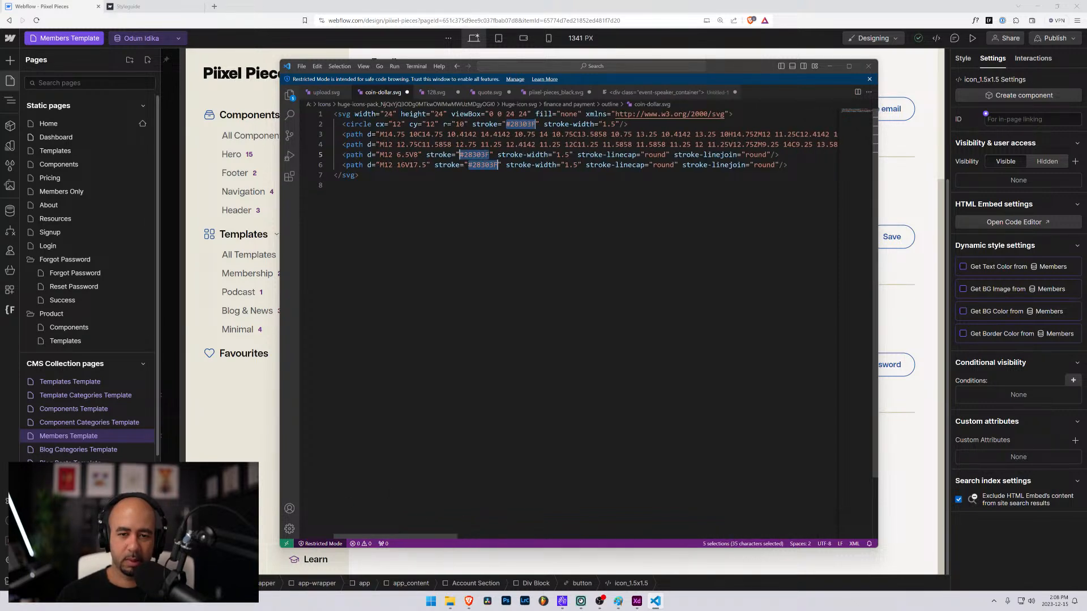
click(675, 165)
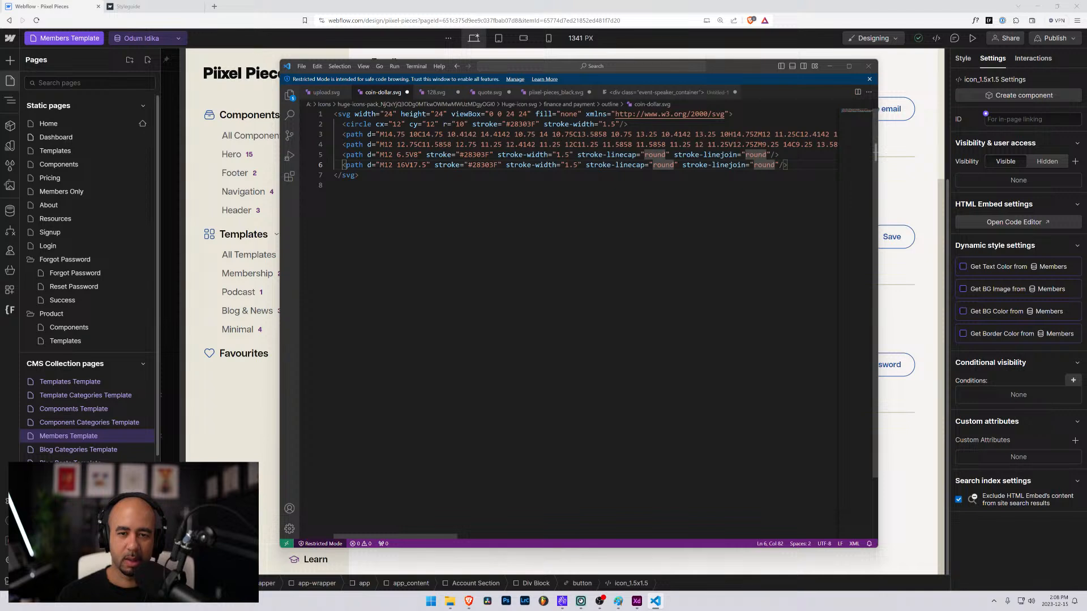
Try replacing every #28303F stroke and fill value in coin-dollar.svg with currentColor in one multi-selection edit.
drag(535, 124, 506, 124)
key(ctrl+d)
key(ctrl+d)
key(ctrl+d)
key(ctrl+d)
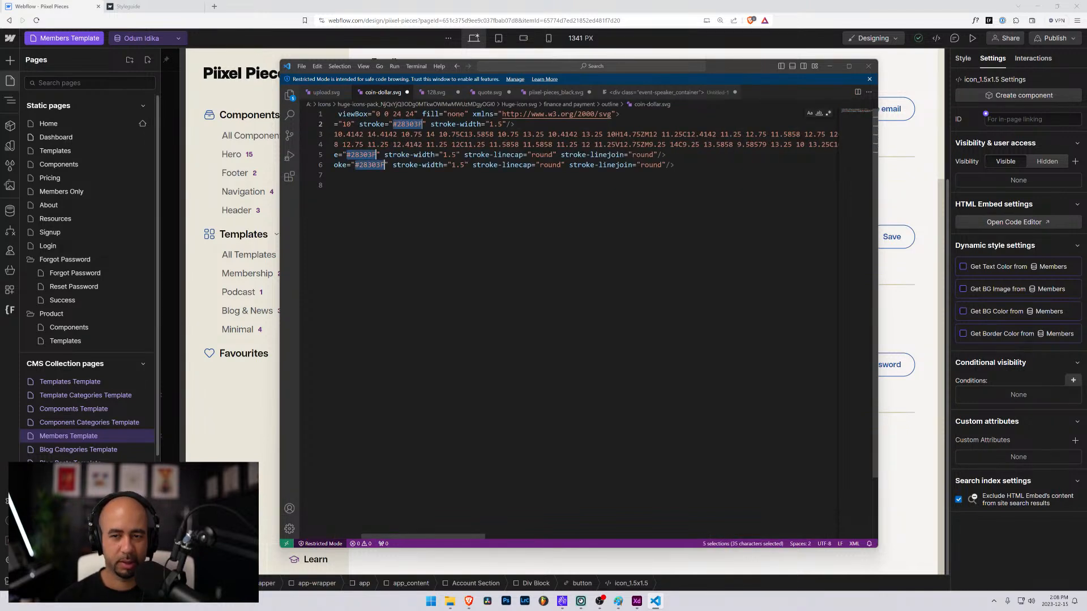
text(currentColo)
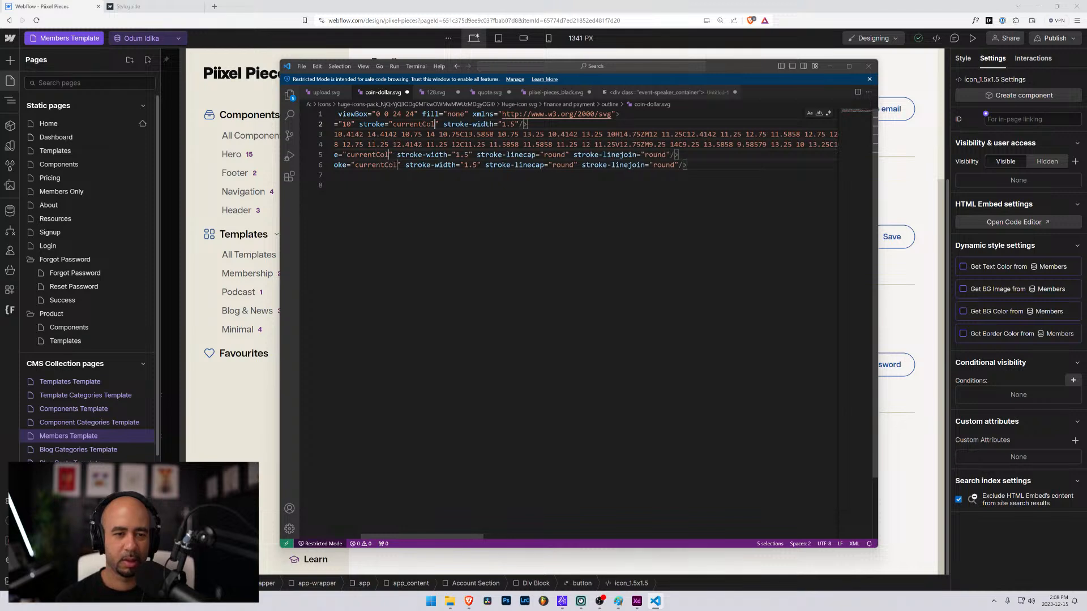
text(r)
click(637, 165)
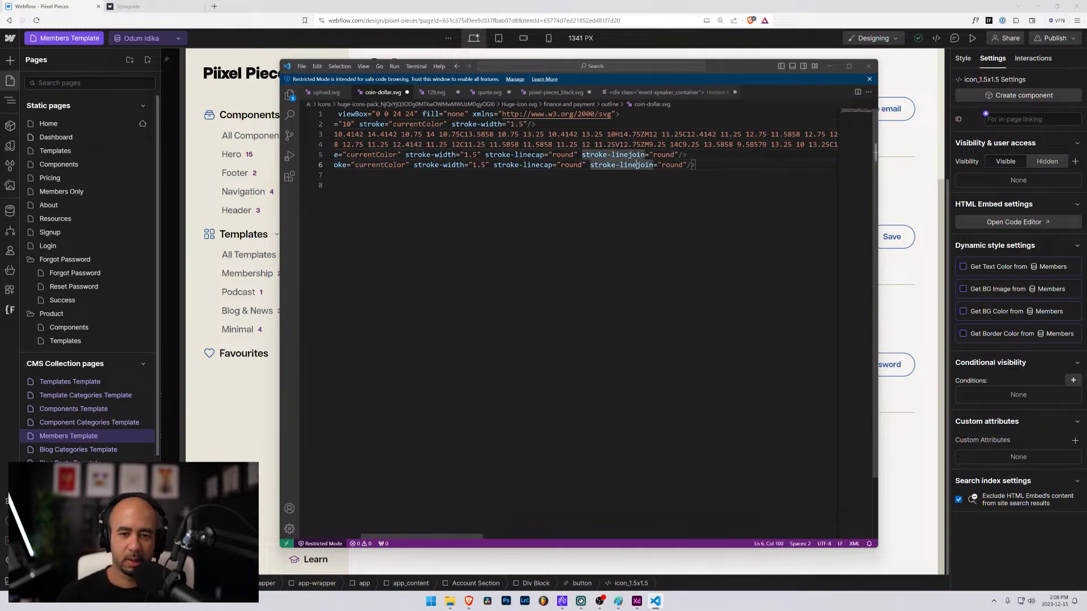
key(ctrl+z)
key(ctrl+z)
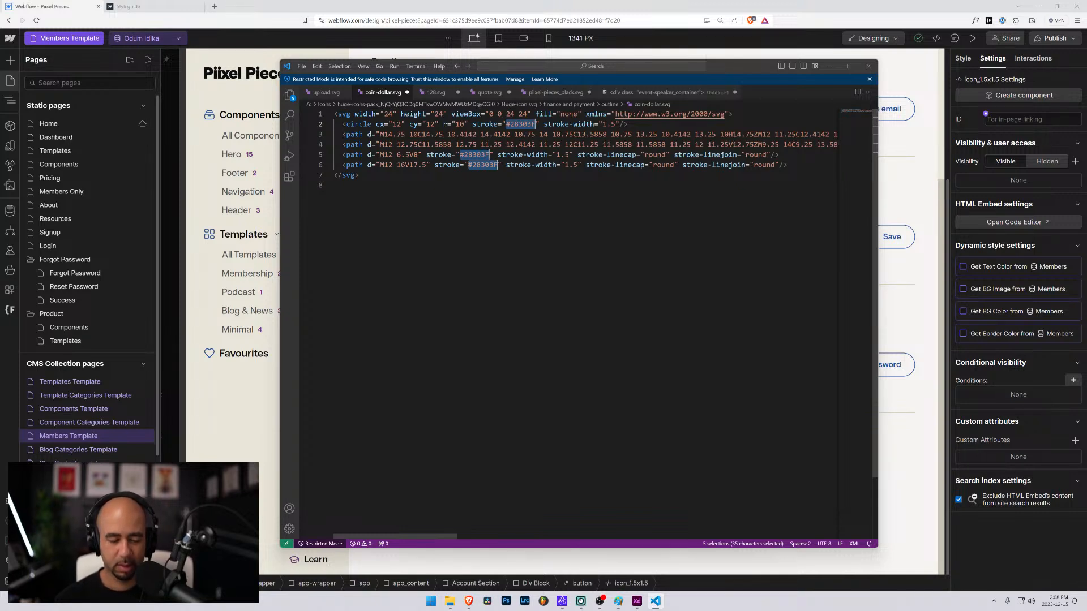
In coin-dollar.svg, replace the selected #28303F colours with currentColor and remove the fill attributes from the two long paths.
key(ctrl+y)
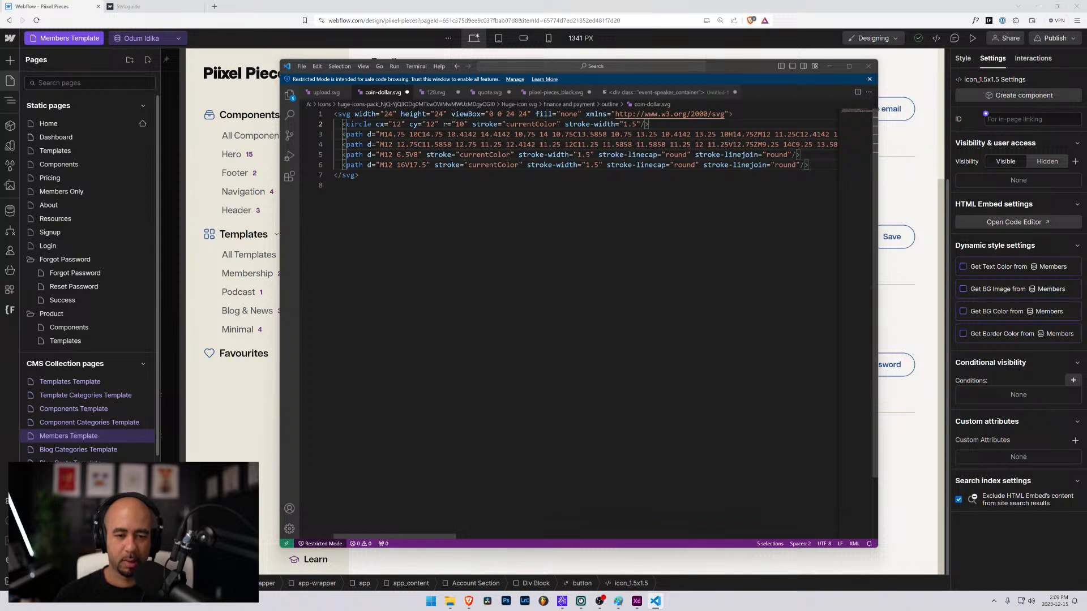
click(334, 186)
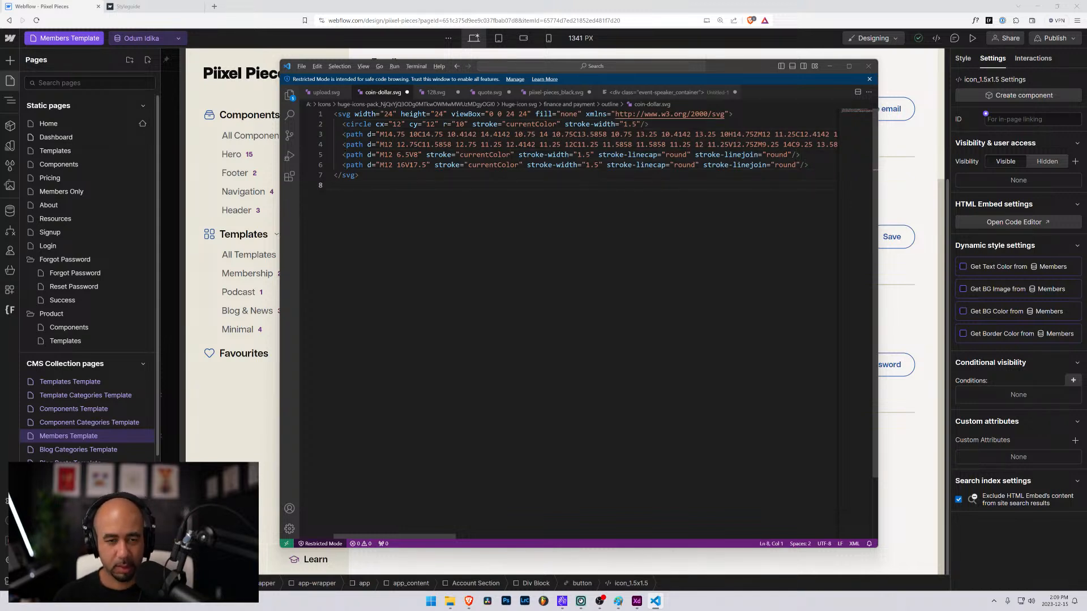
key(alt+z)
drag(443, 175, 359, 175)
key(ctrl+d)
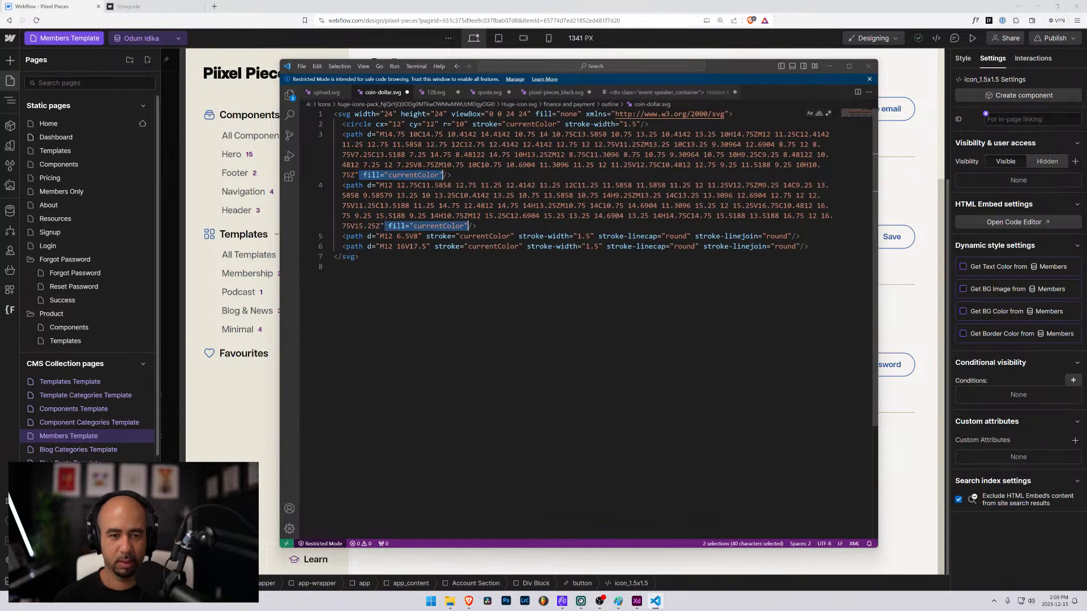
key(BackSpace)
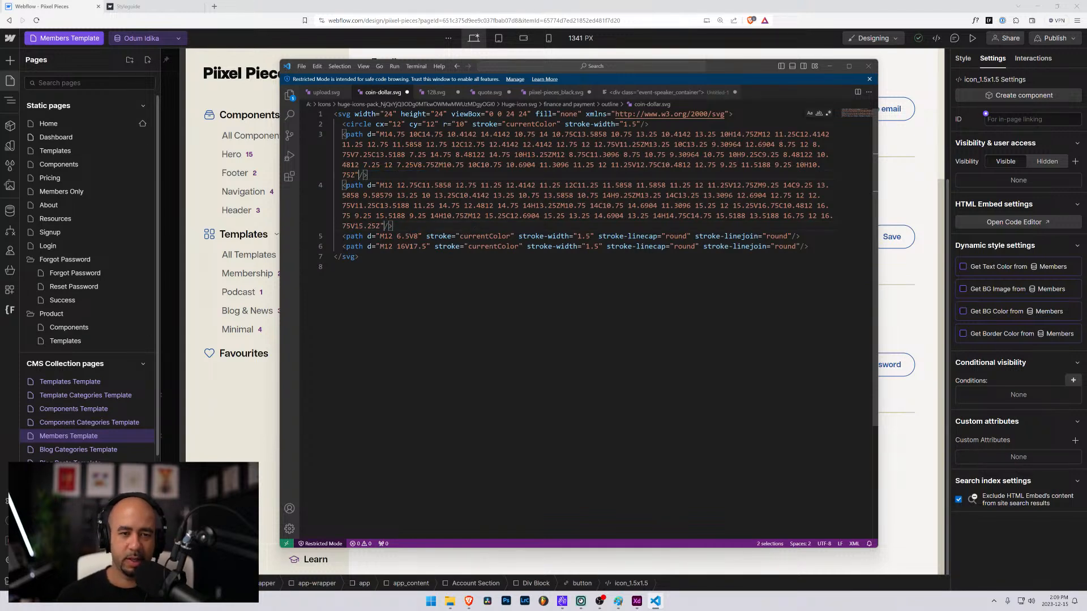
Set both the width and height of the svg element to auto.
double_click(388, 114)
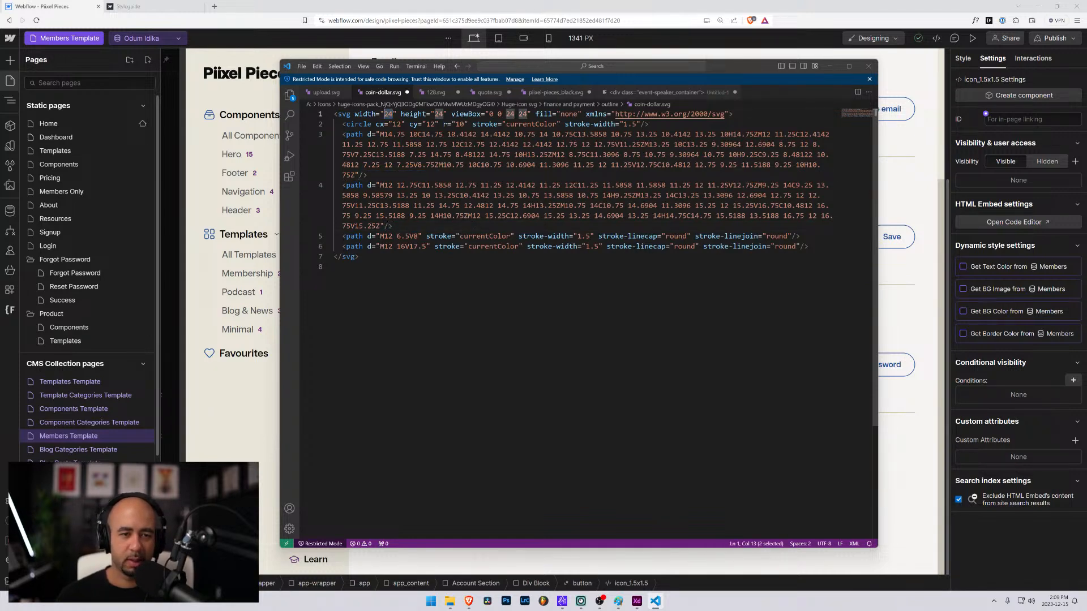
key(ctrl+d)
text(aud)
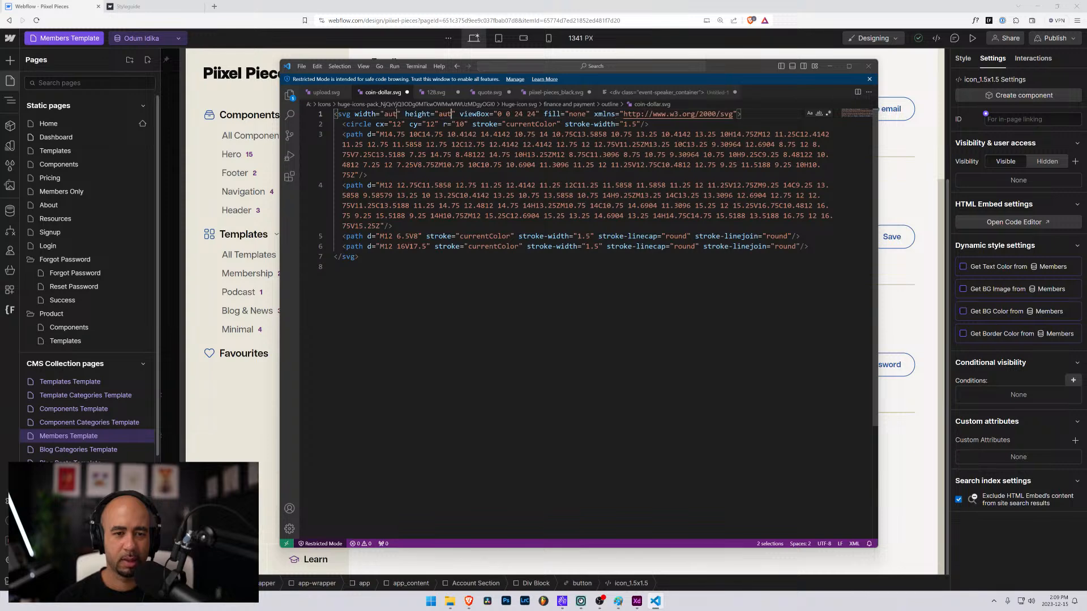
text(o)
Copy the entire SVG code and replace the button icon's embed code in Webflow with it, saving the embed.
key(ctrl+a)
key(ctrl+c)
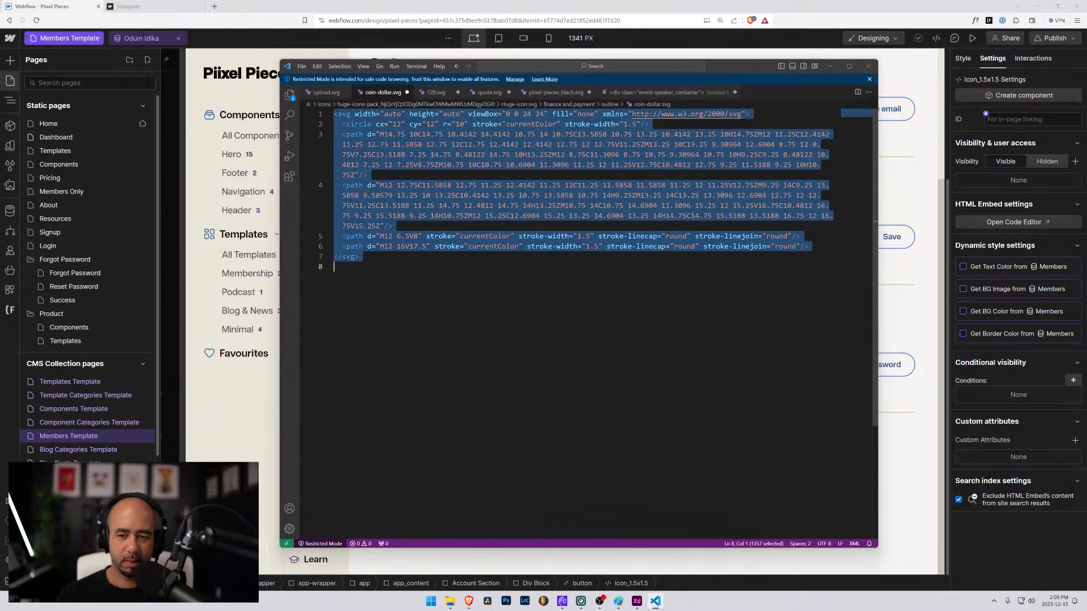
click(112, 26)
key(ctrl+a)
key(ctrl+v)
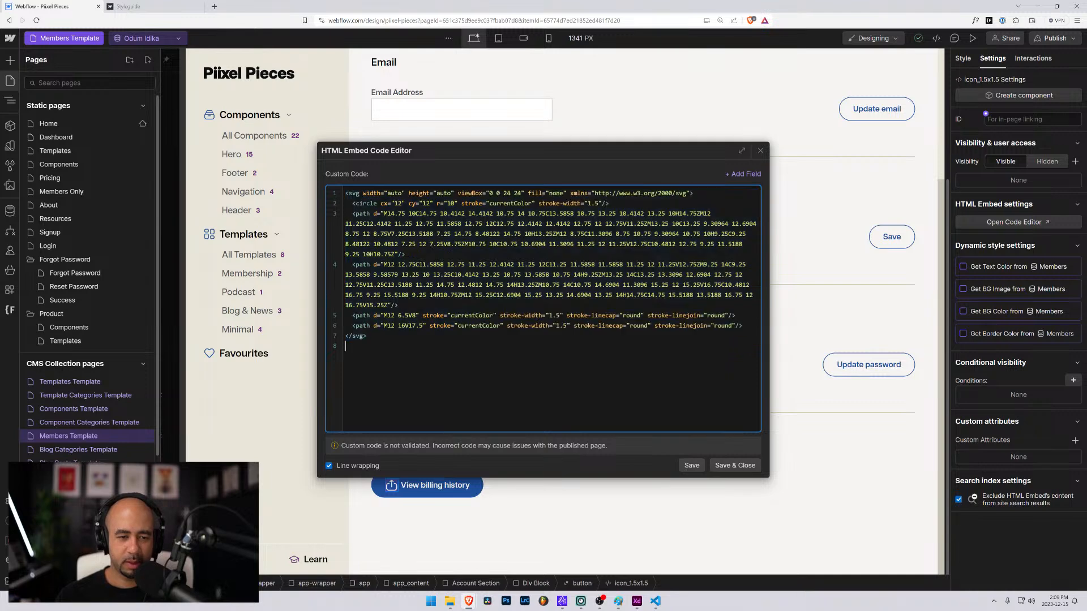
click(736, 465)
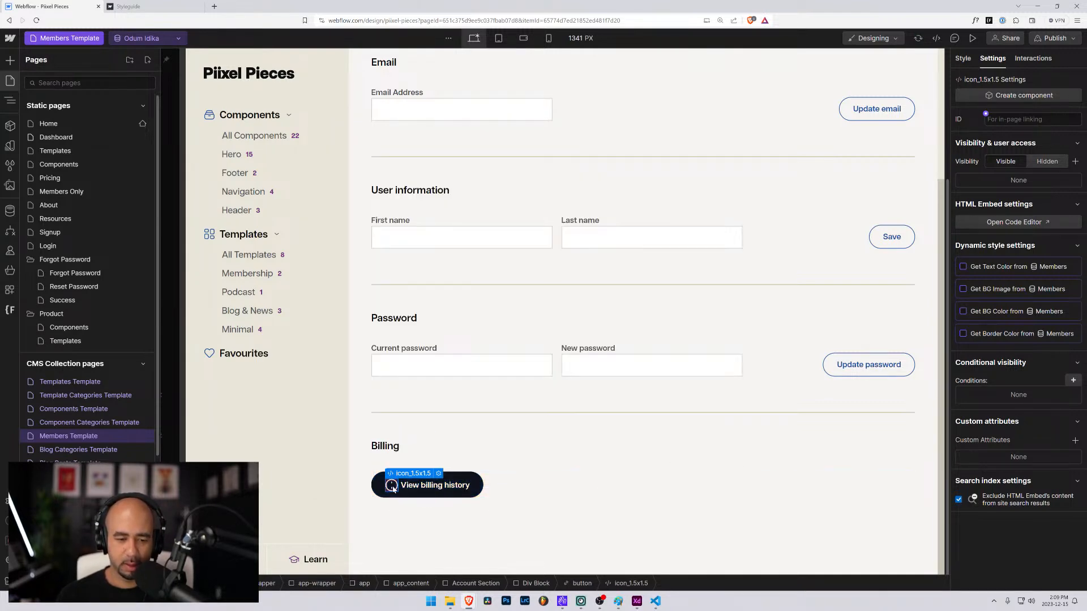
Try setting the svg element's fill to currentColor in the billing icon's embed code.
click(438, 475)
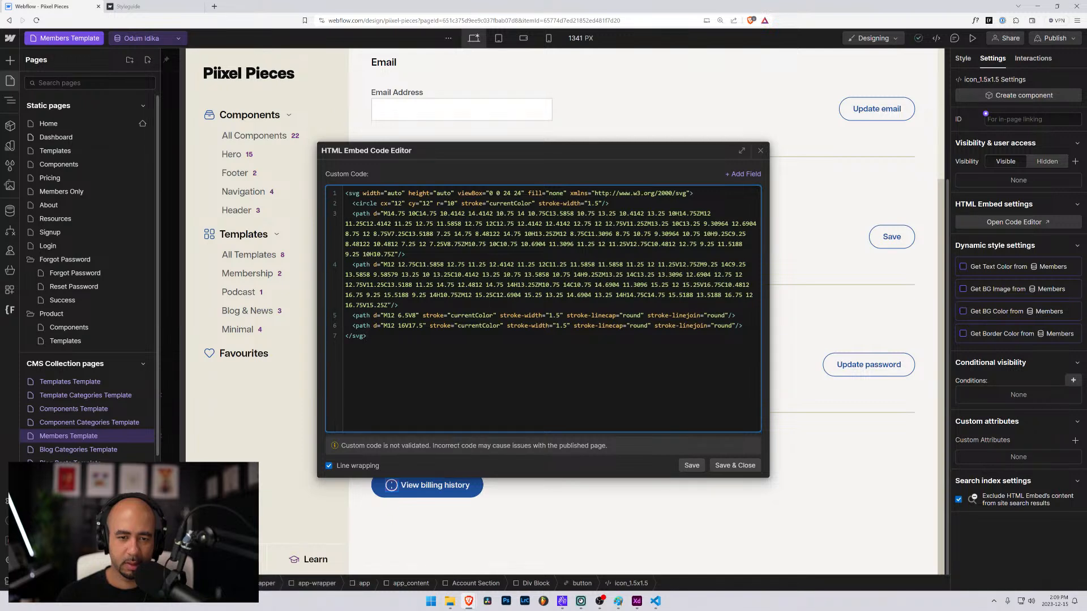
drag(564, 194, 553, 194)
text(currentC)
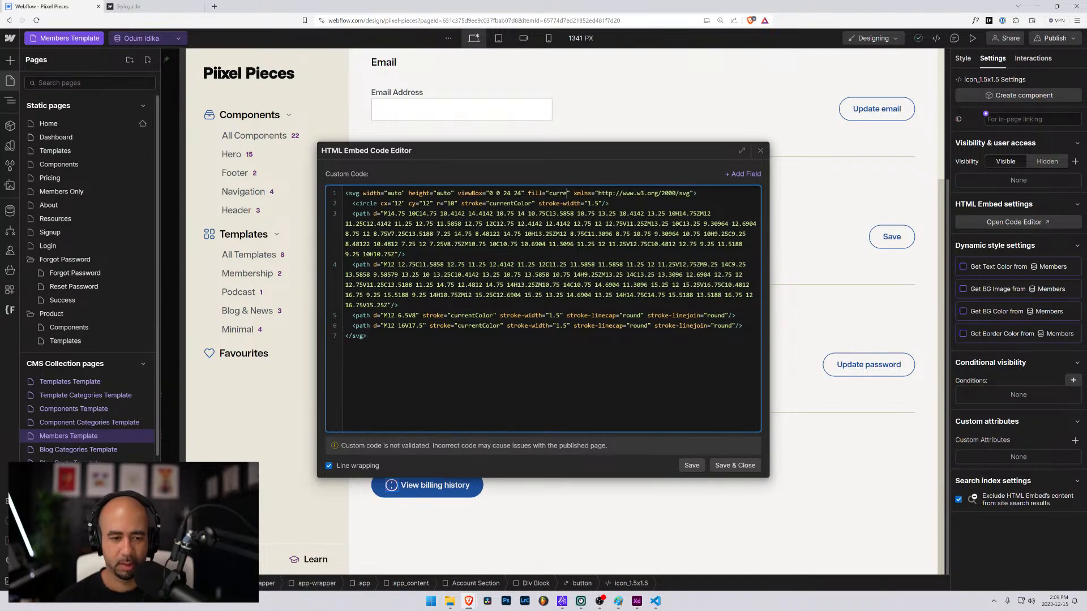
text(olor)
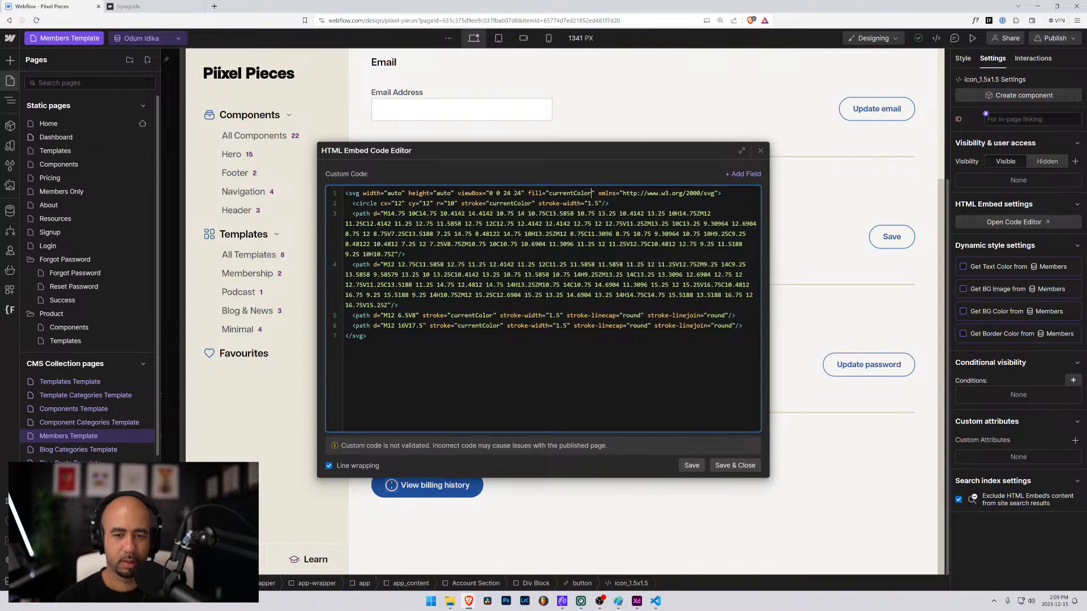
click(739, 466)
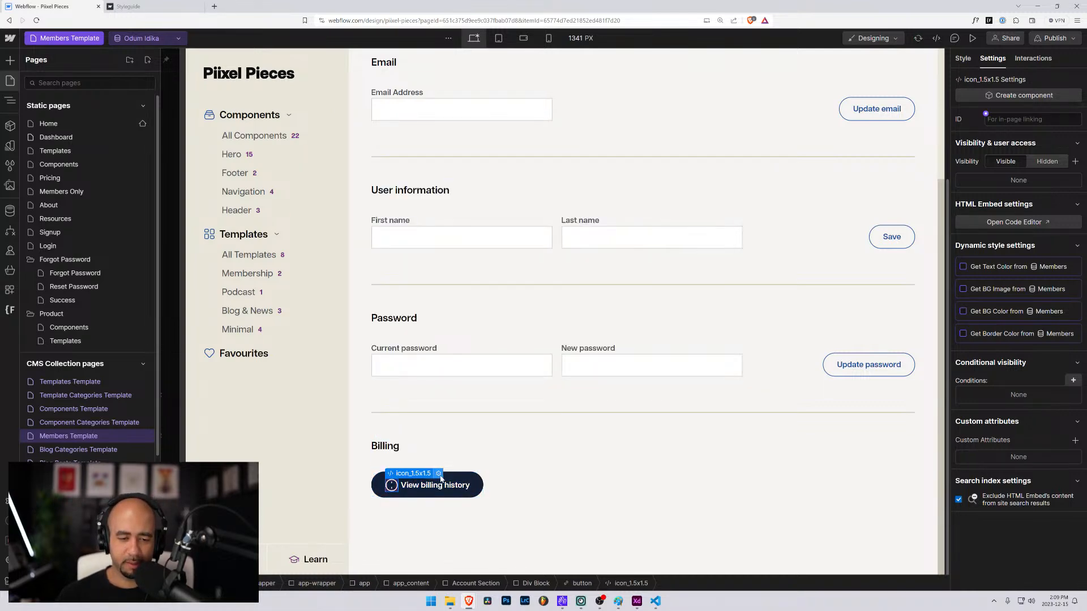
Add fill="currentColor" to the two long paths in the billing icon's embed code and save it.
double_click(391, 485)
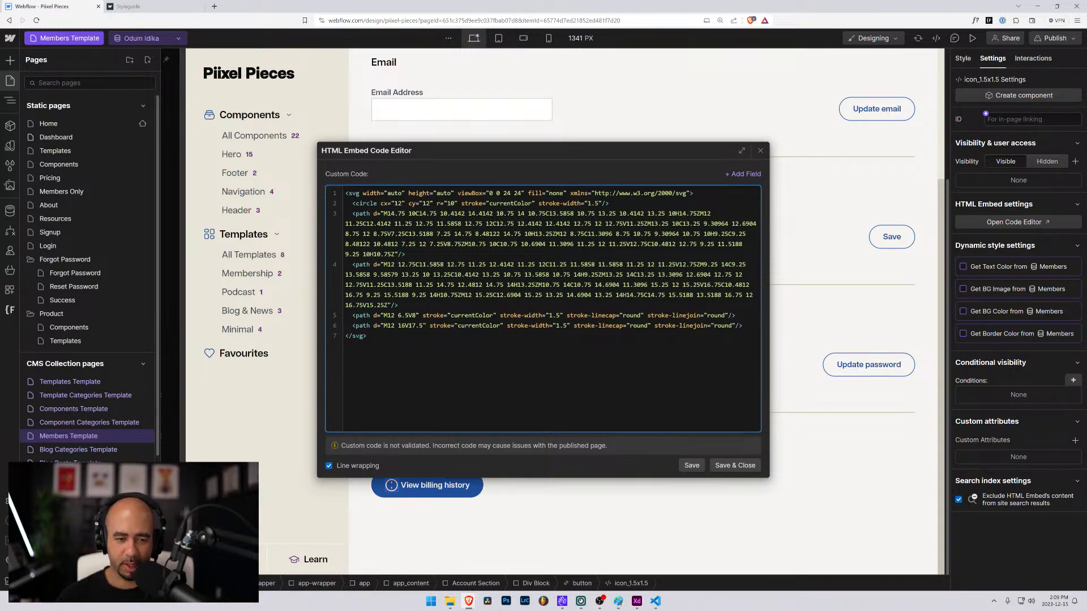
click(398, 255)
text(fill)
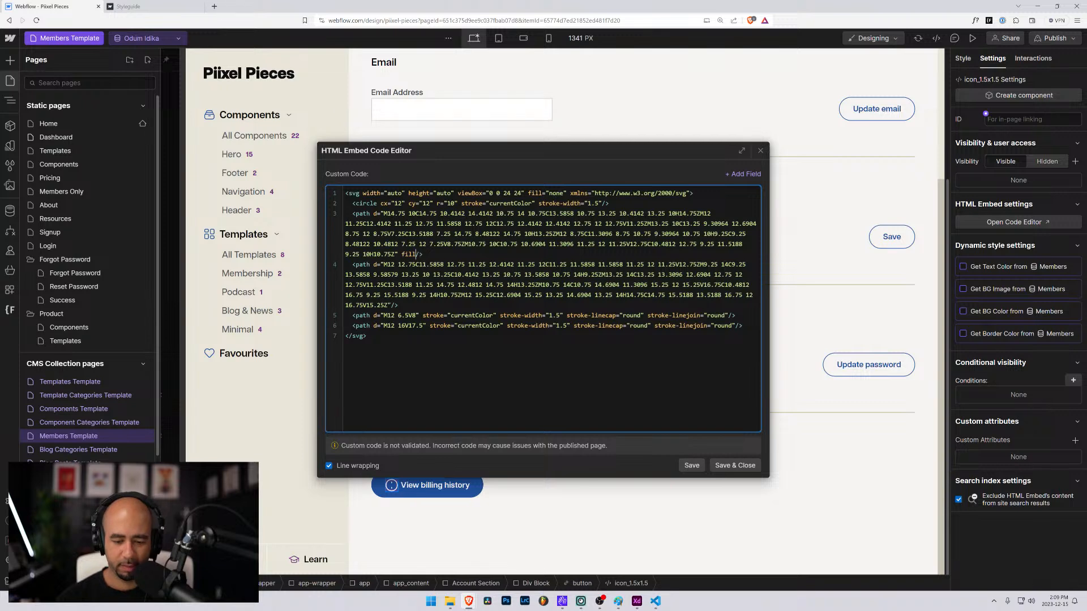
text(="curren)
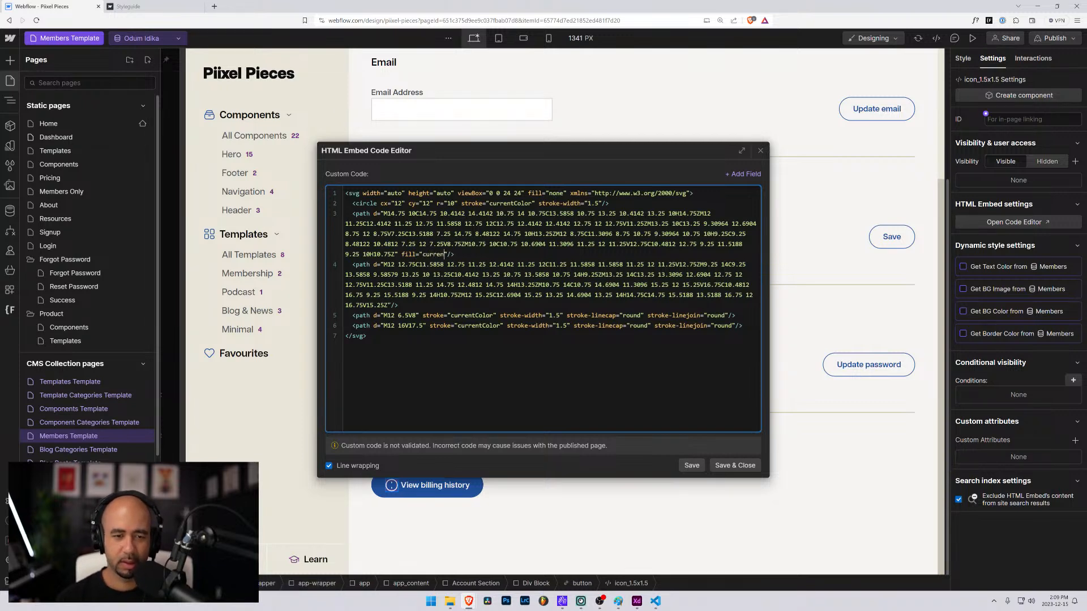
text(tCodlor")
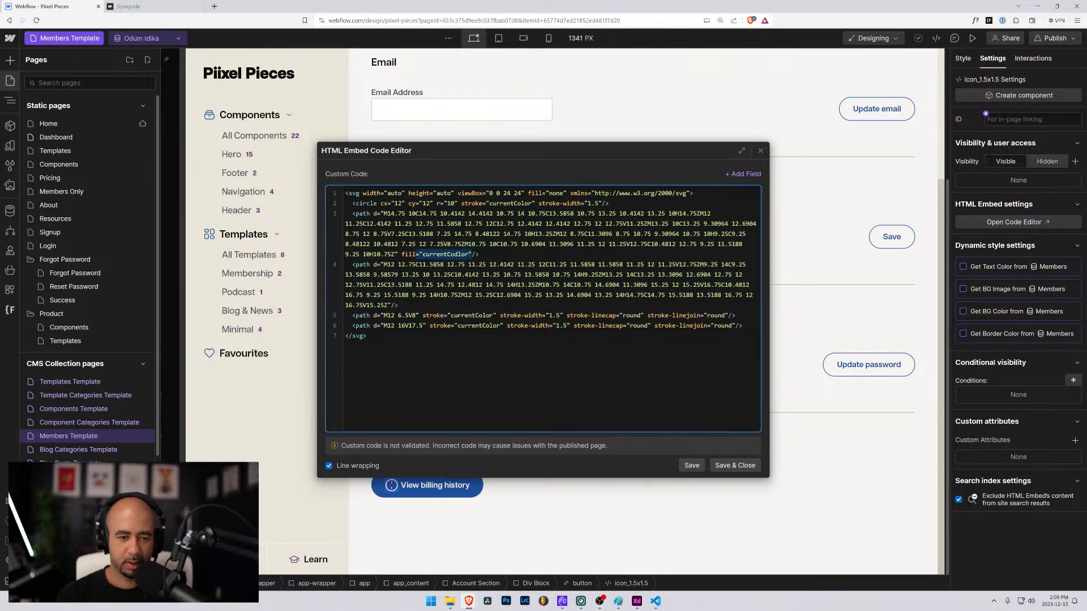
key(ctrl+shift+Left)
key(ctrl+c)
click(471, 265)
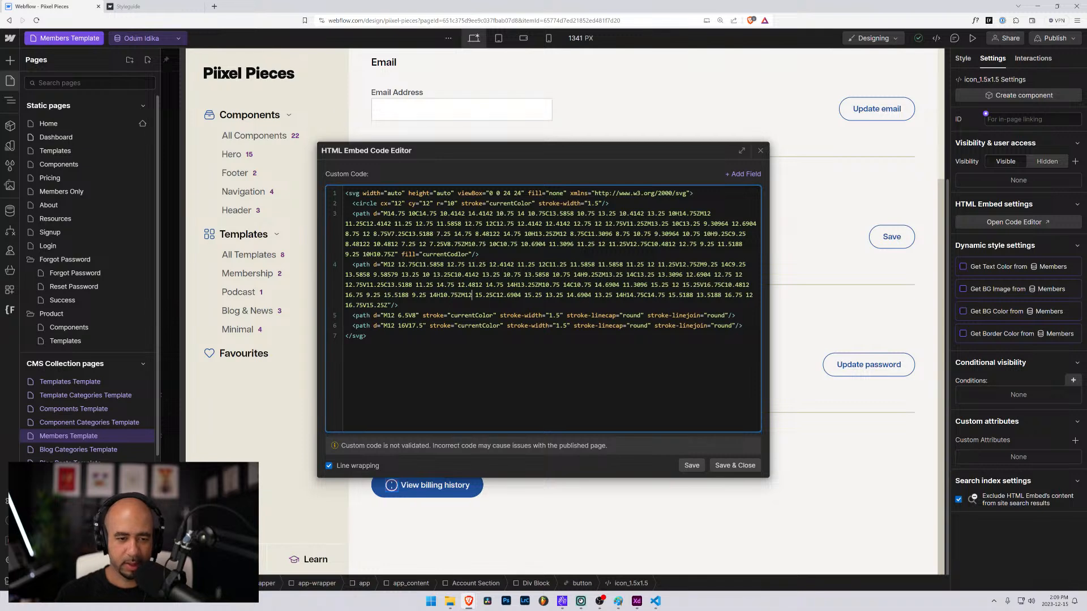
key(ctrl+v)
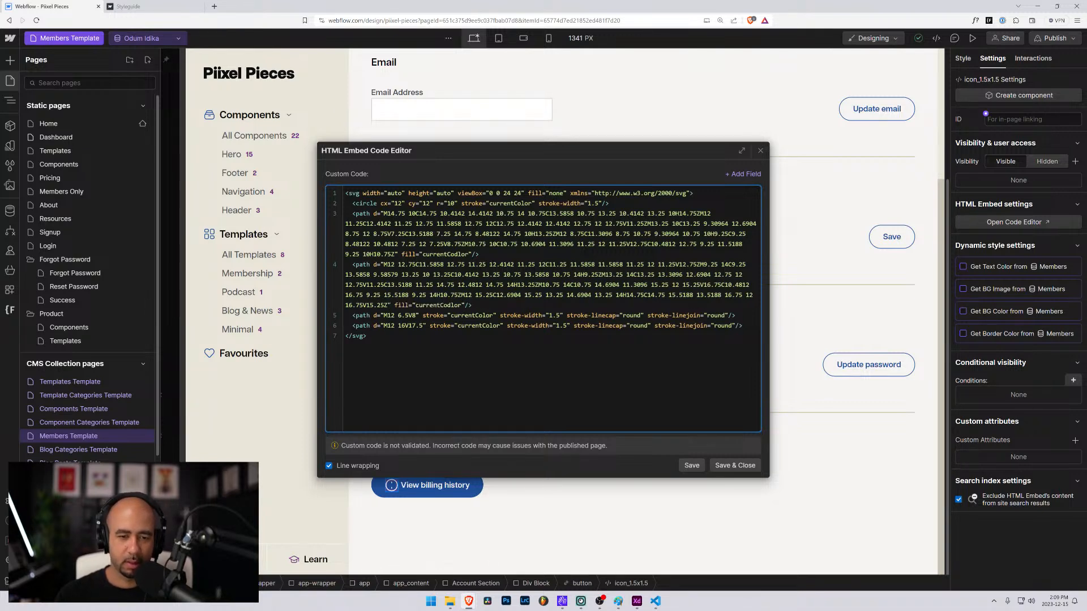
key(BackSpace)
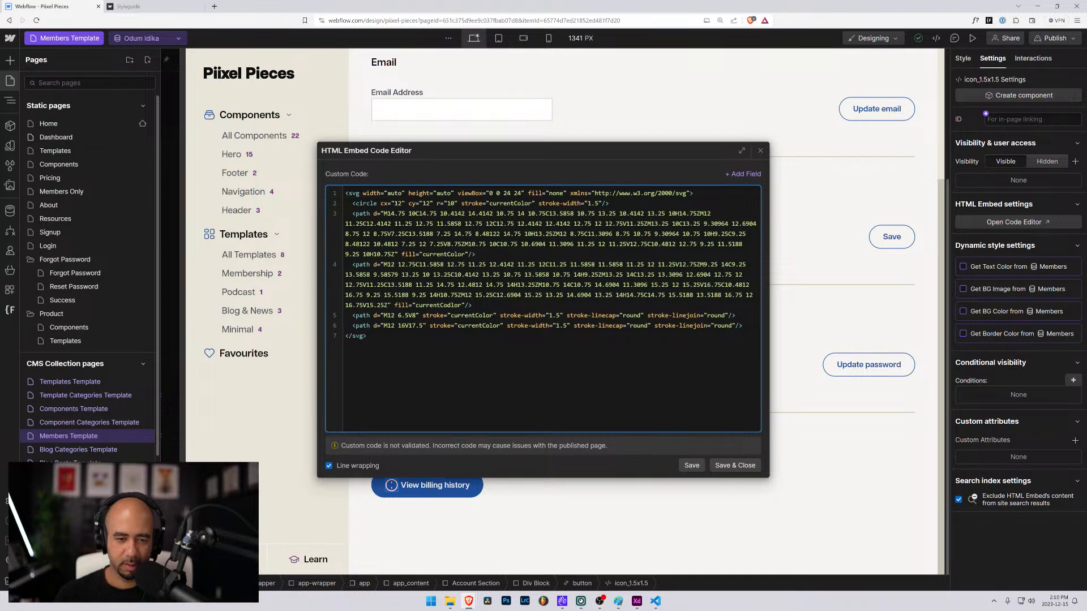
click(730, 466)
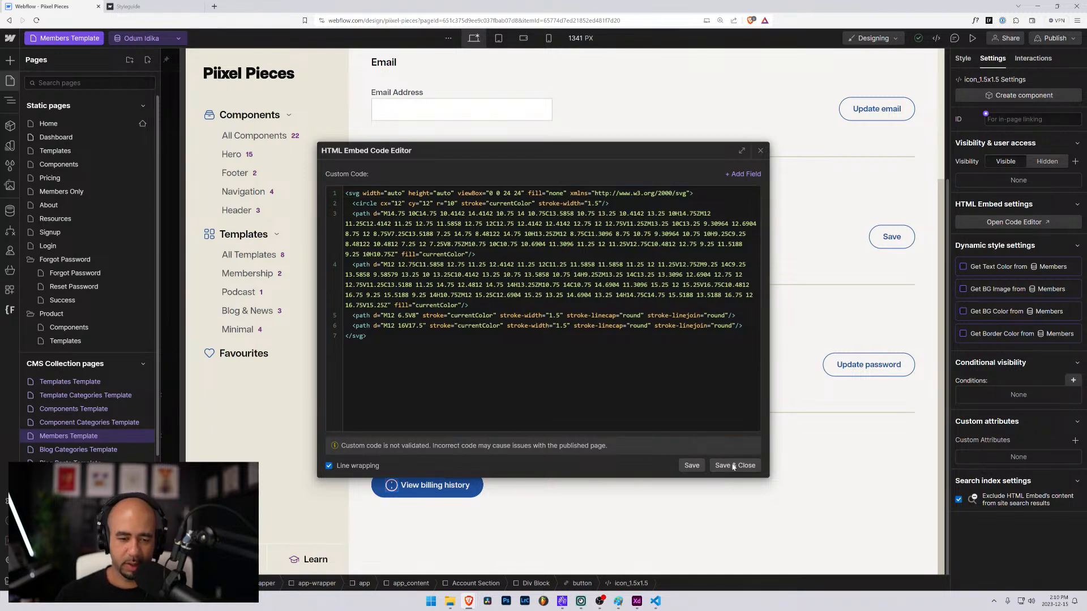
Remove the Button Icon and Button Small combo classes from the View billing history button.
click(643, 485)
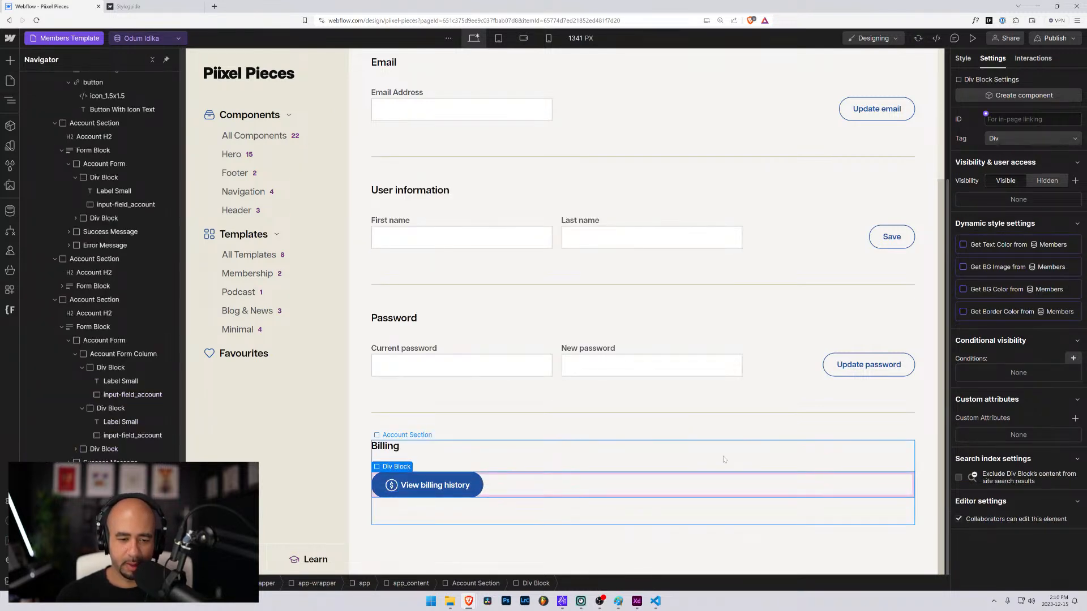
click(430, 485)
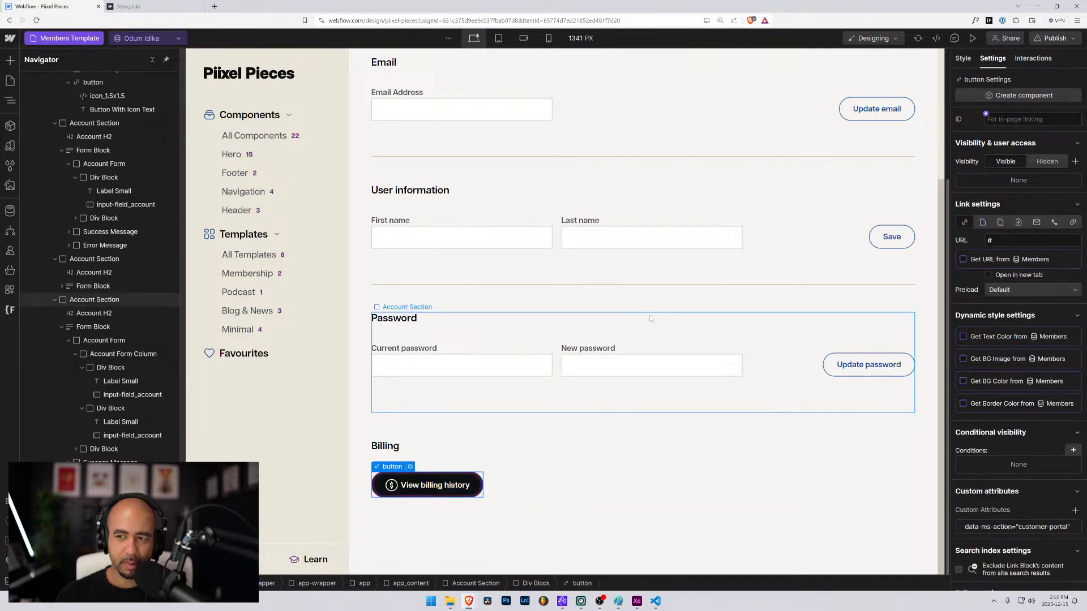
click(963, 59)
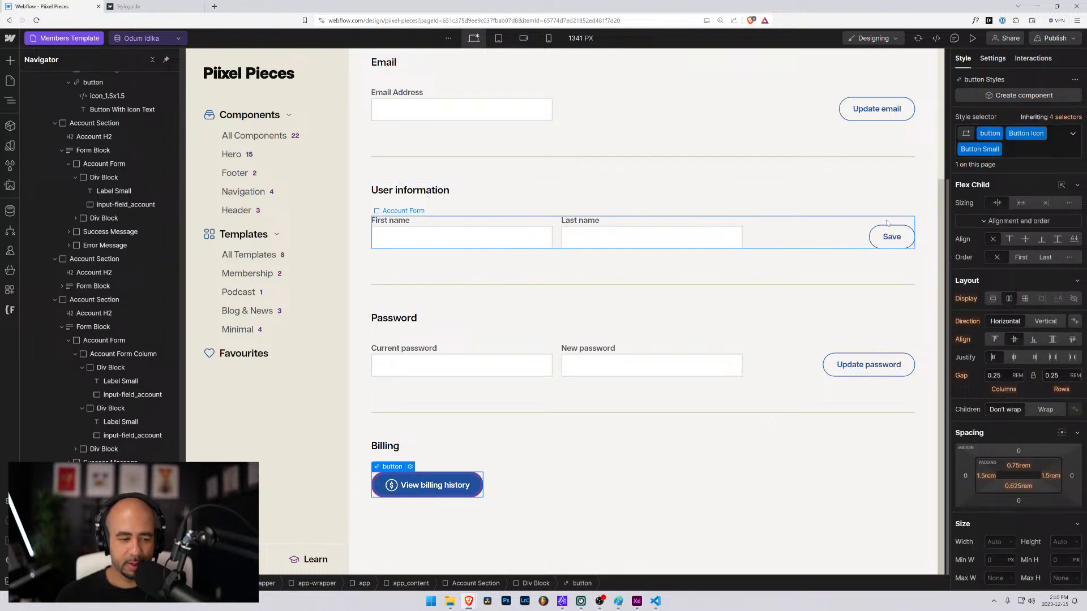
click(1028, 152)
key(BackSpace)
key(BackSpace)
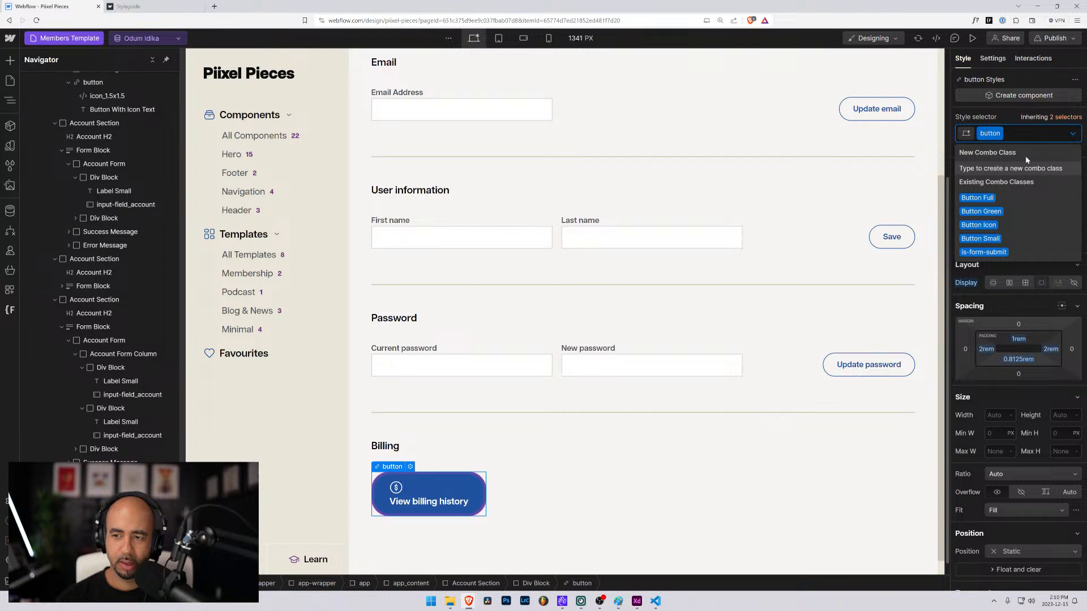
Add the existing is-icon combo class to the View billing history button.
text(is)
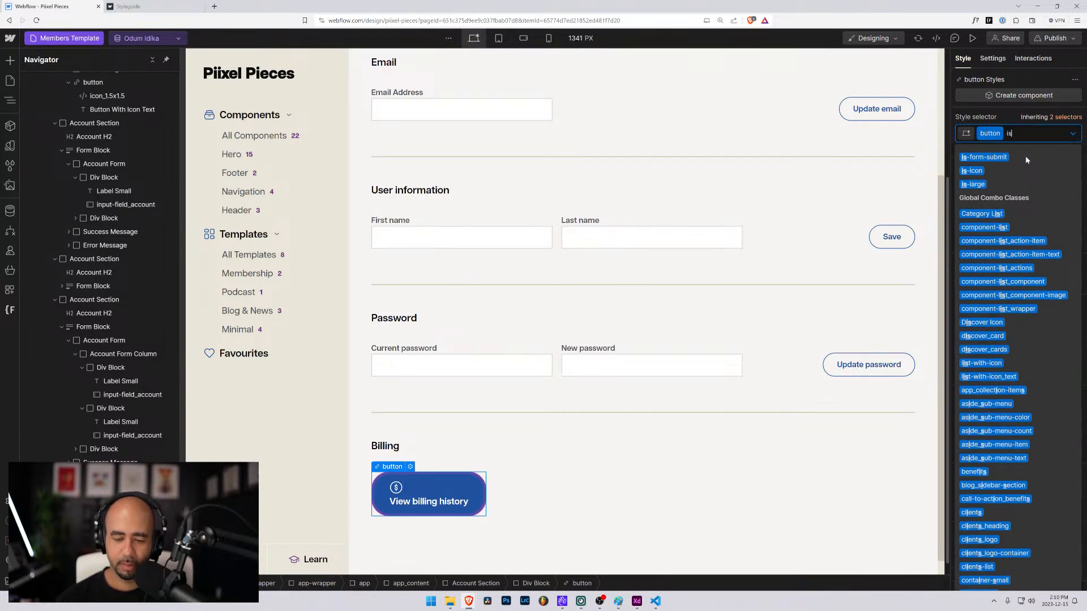
key(BackSpace)
key(BackSpace)
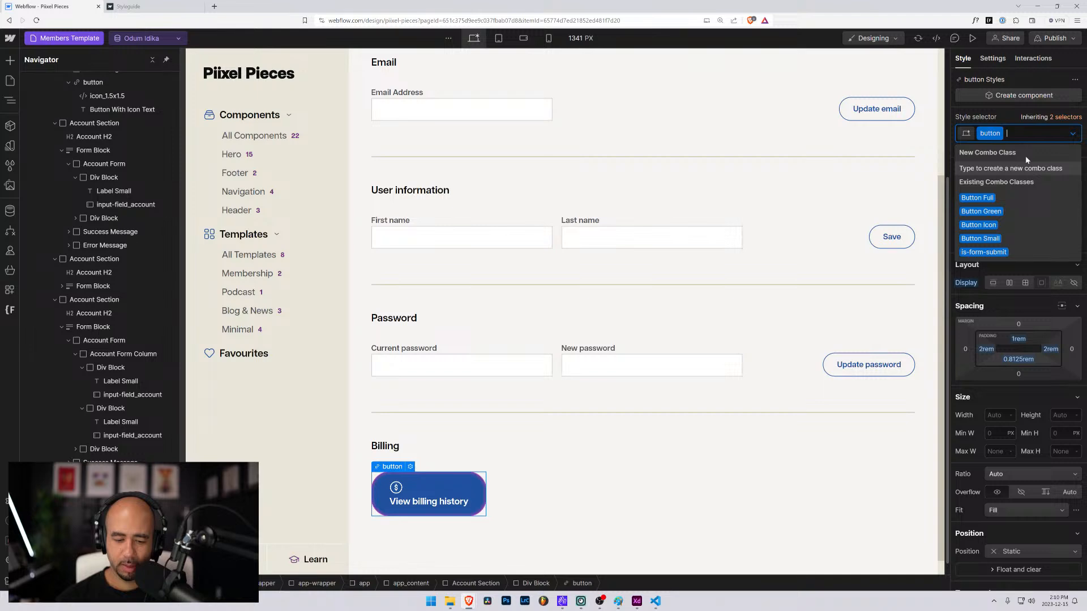
text(is-)
key(Down)
key(Down)
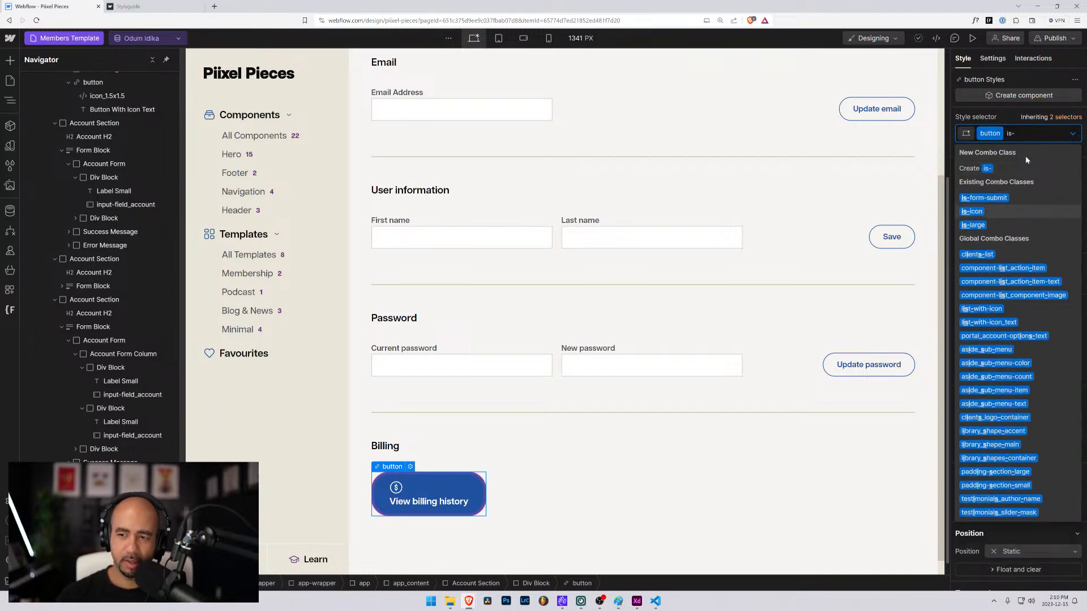
key(Return)
Create an is-small combo class on the Update avatar button, on top of is-icon.
key(ctrl+minus)
key(ctrl+minus)
key(ctrl+minus)
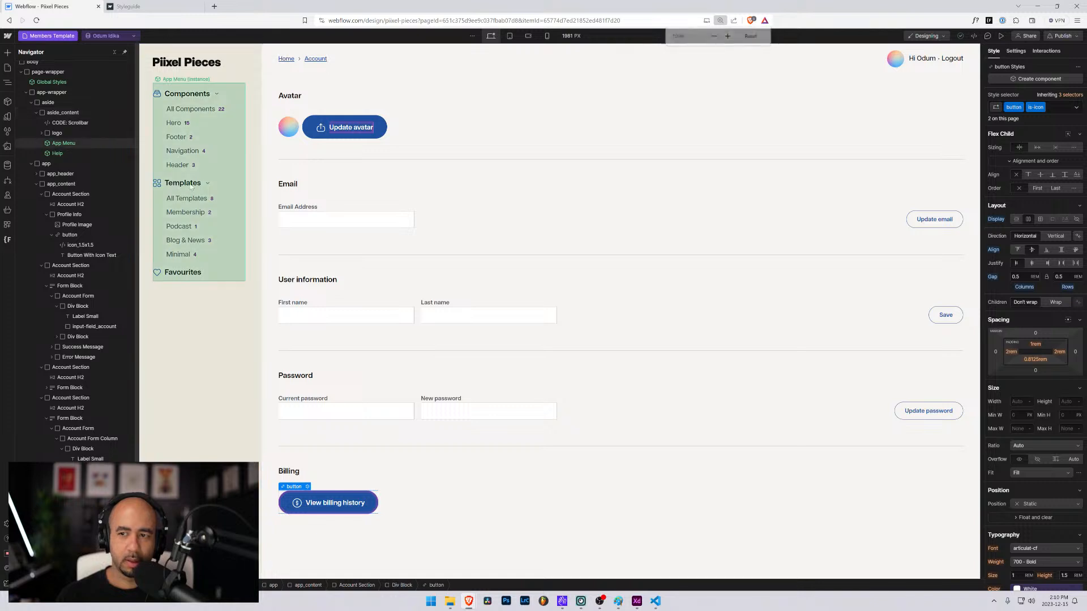
click(315, 122)
click(1052, 107)
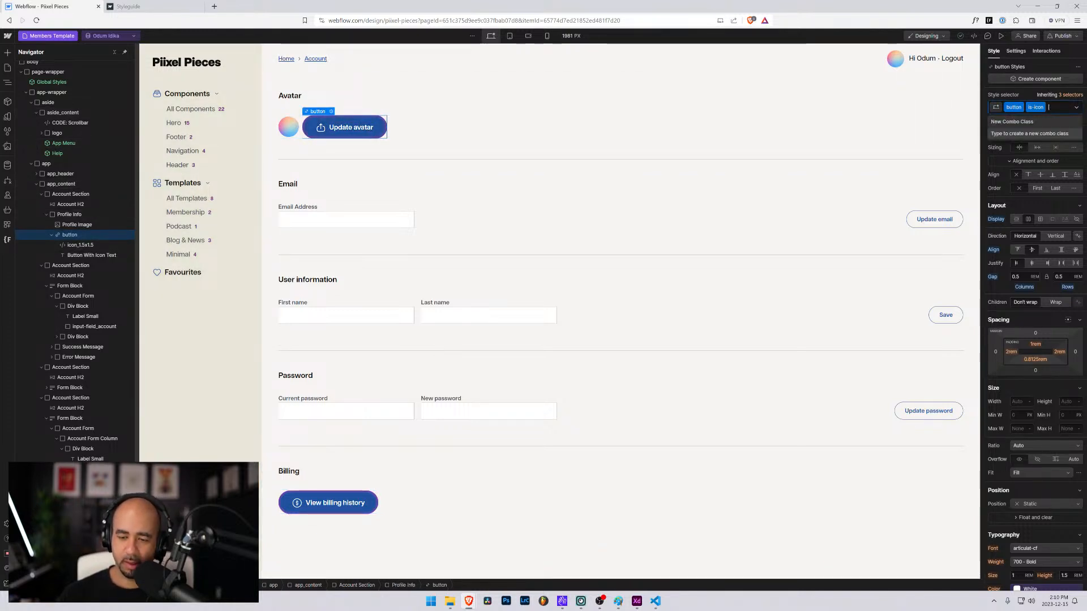
text(is-small)
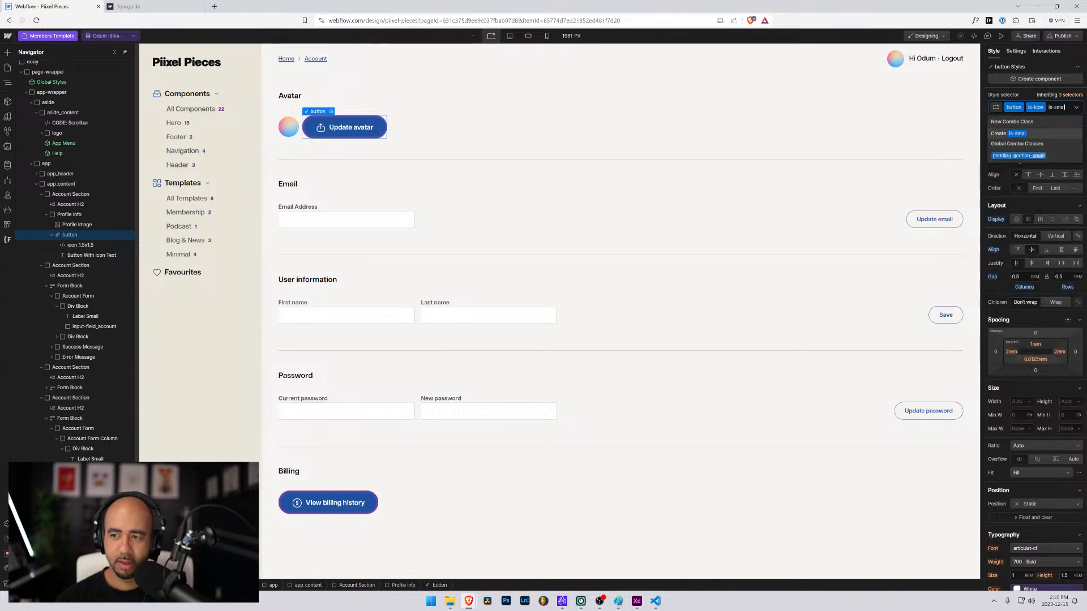
key(Return)
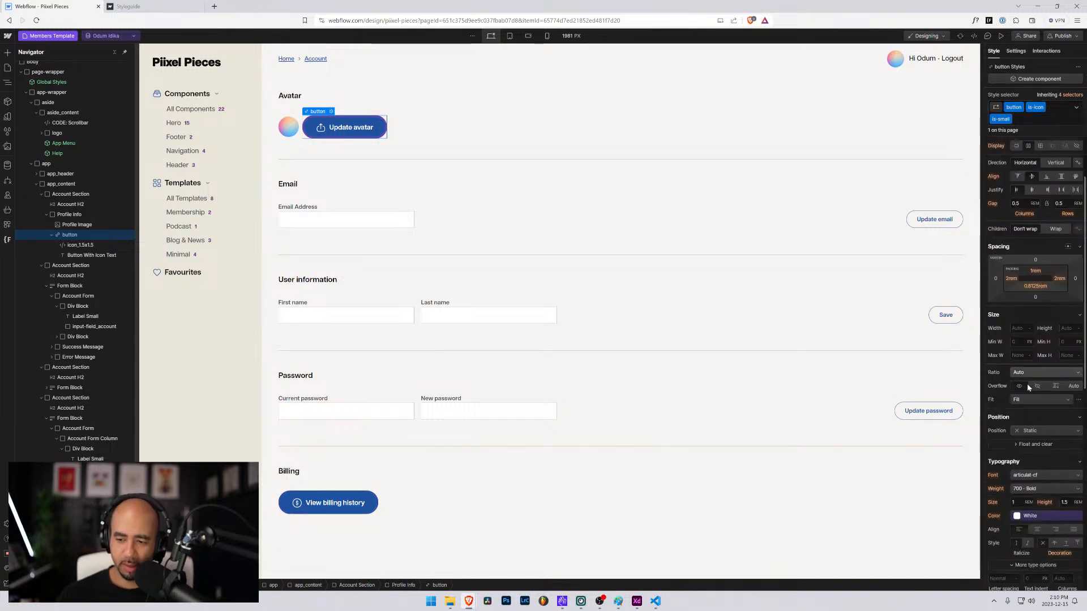
Set the font size of the Update avatar button's is-small combo class to 0.875 rem.
scroll(1018, 484, down, 2)
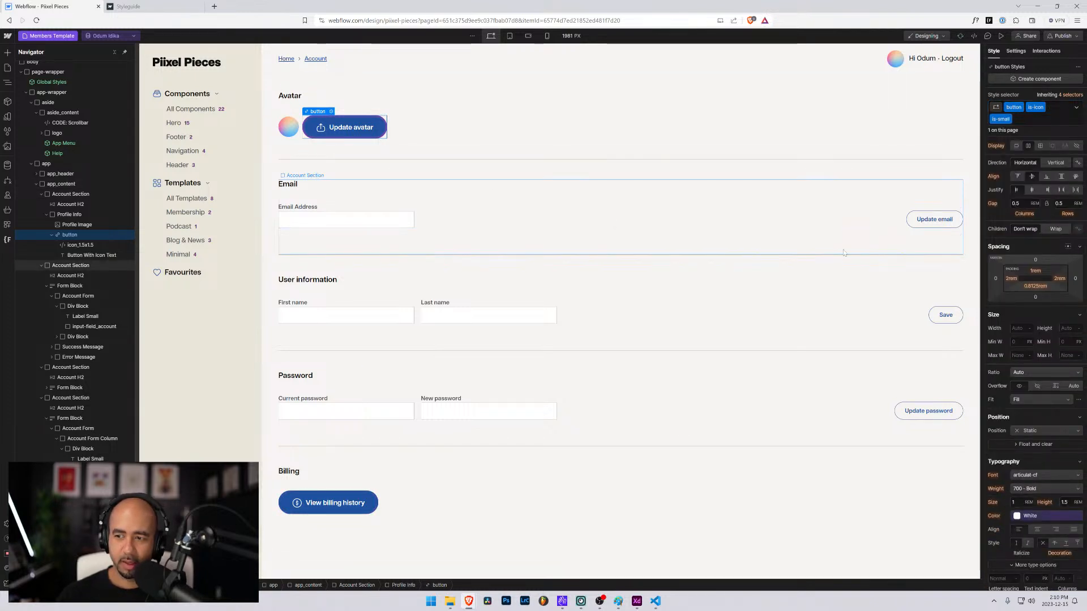
click(1012, 502)
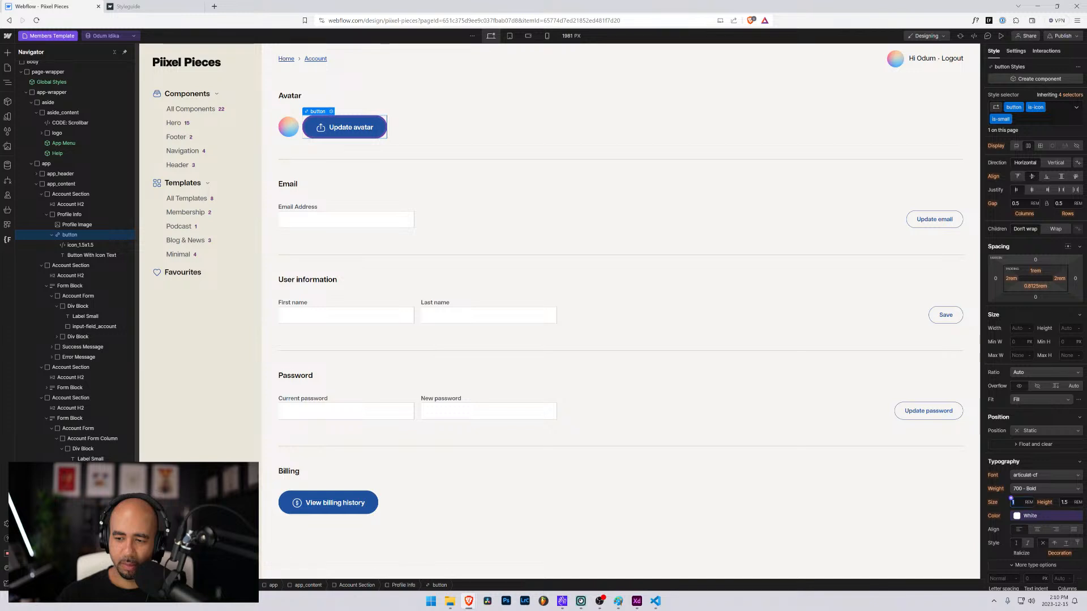
text(0.875)
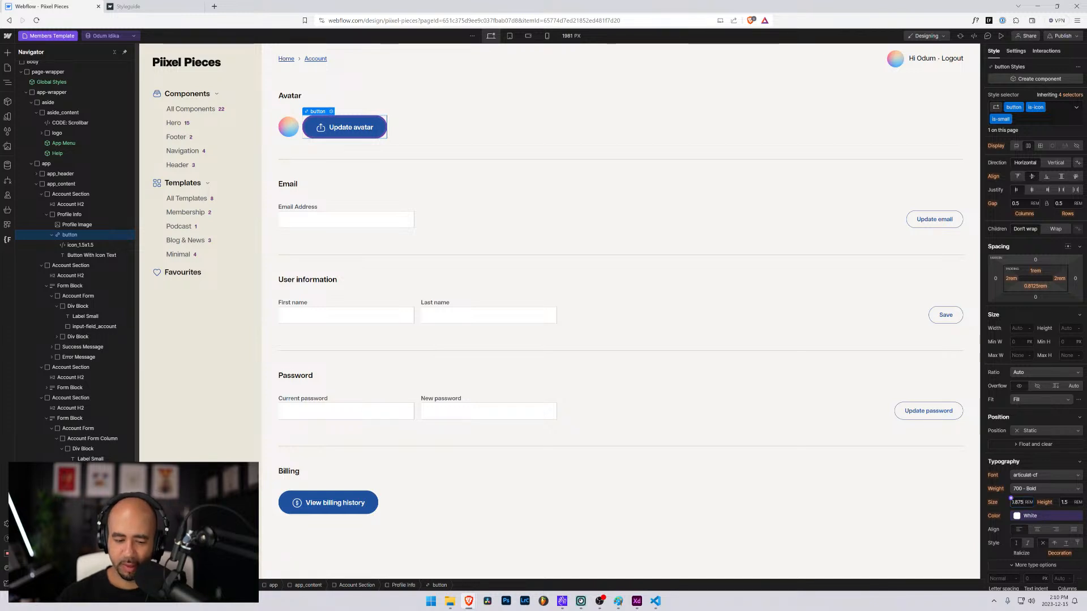
key(Return)
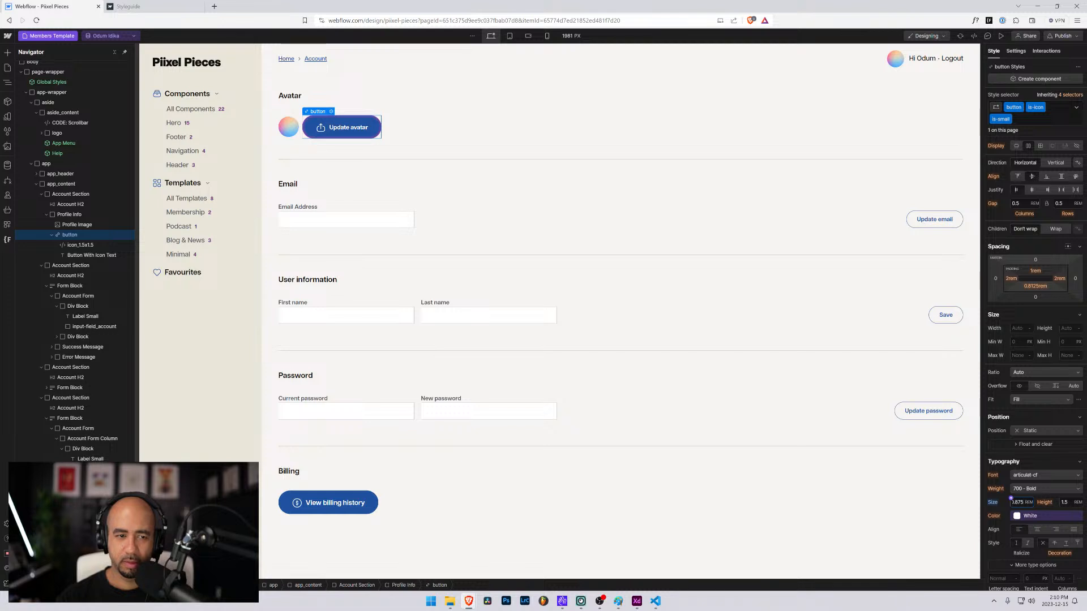
Set the left and right padding of the Update avatar button's is-small class to 1 rem each.
click(1012, 279)
text(1)
key(Return)
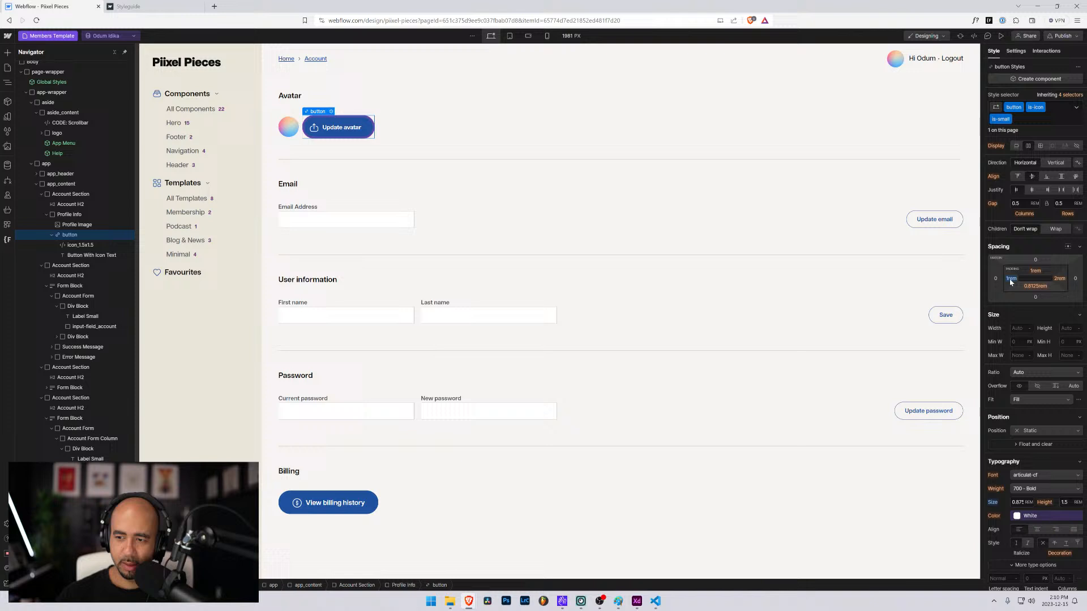
click(1059, 279)
text(1)
key(Return)
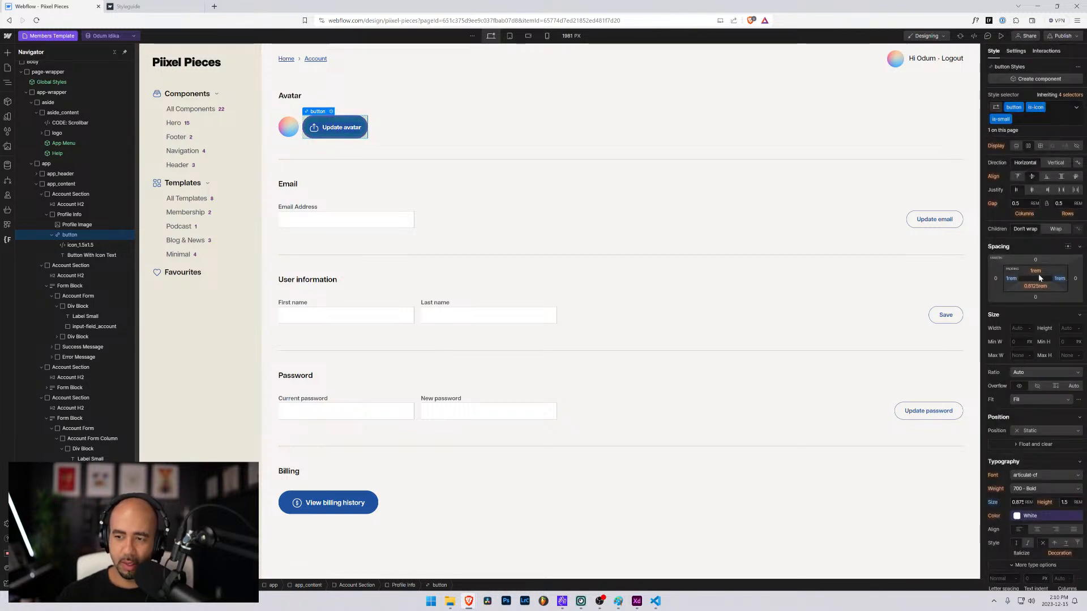
Set the Update avatar button's is-small padding to 0.75 rem at the top and 0.625 rem at the bottom.
click(1034, 271)
text(0.75)
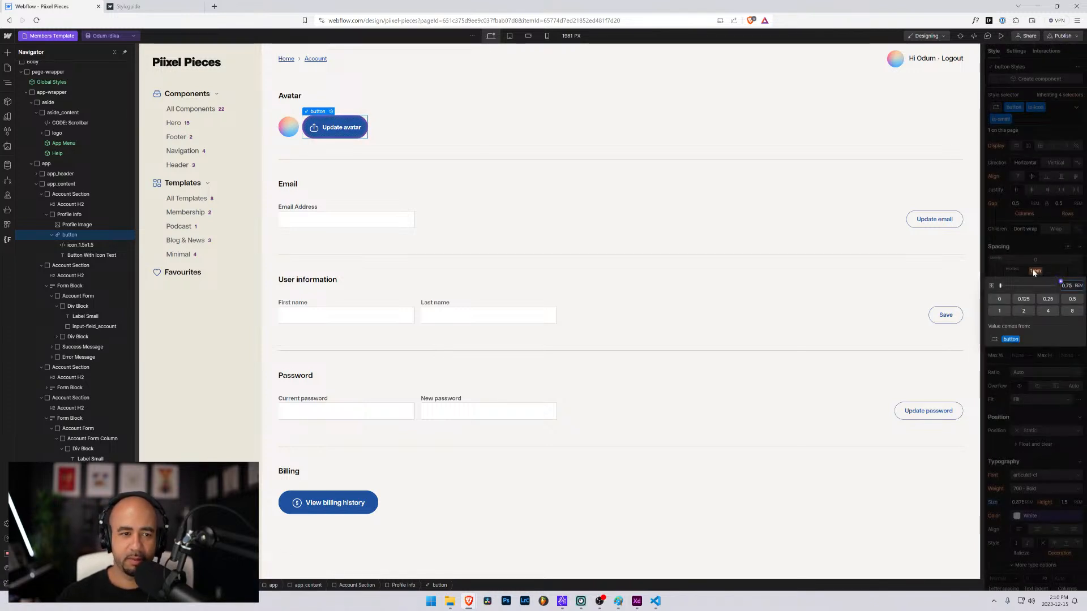
key(Return)
click(1036, 285)
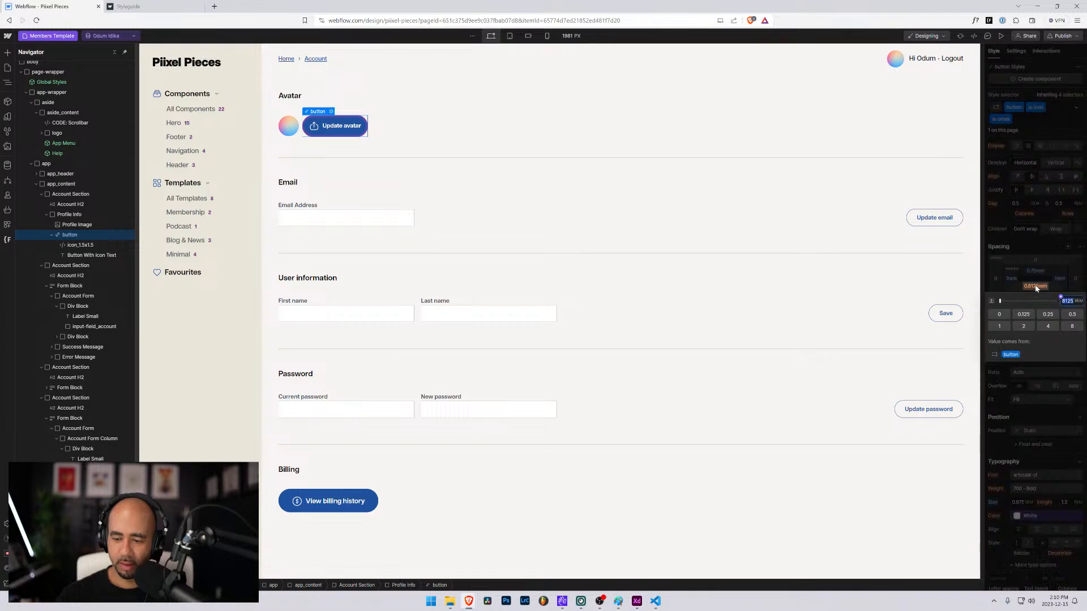
text(0.625)
key(Return)
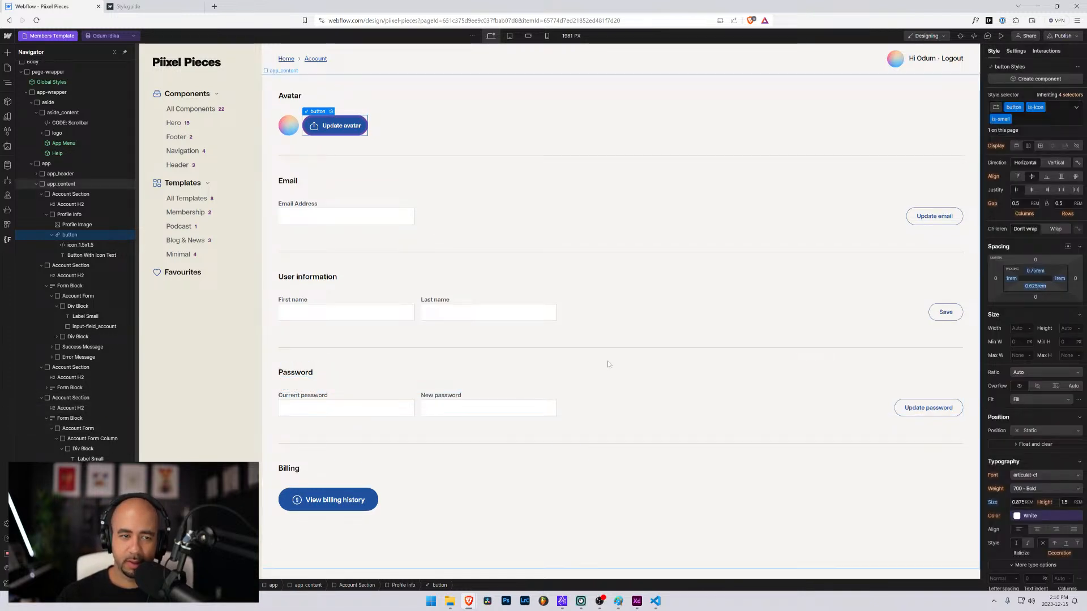
click(529, 156)
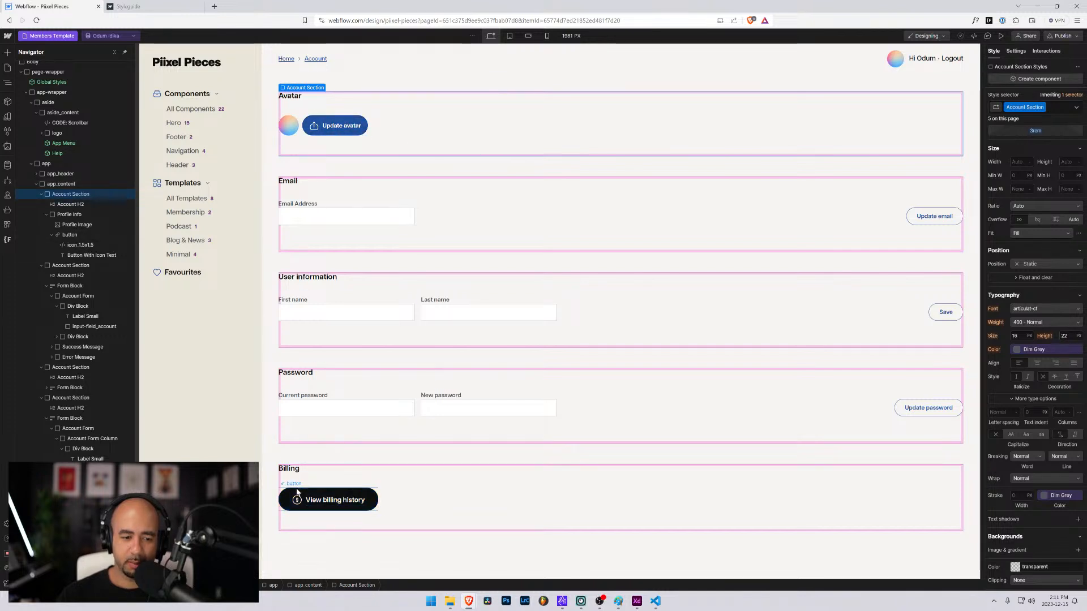
Add the existing is-small combo class to the View billing history button, on top of is-icon.
click(323, 503)
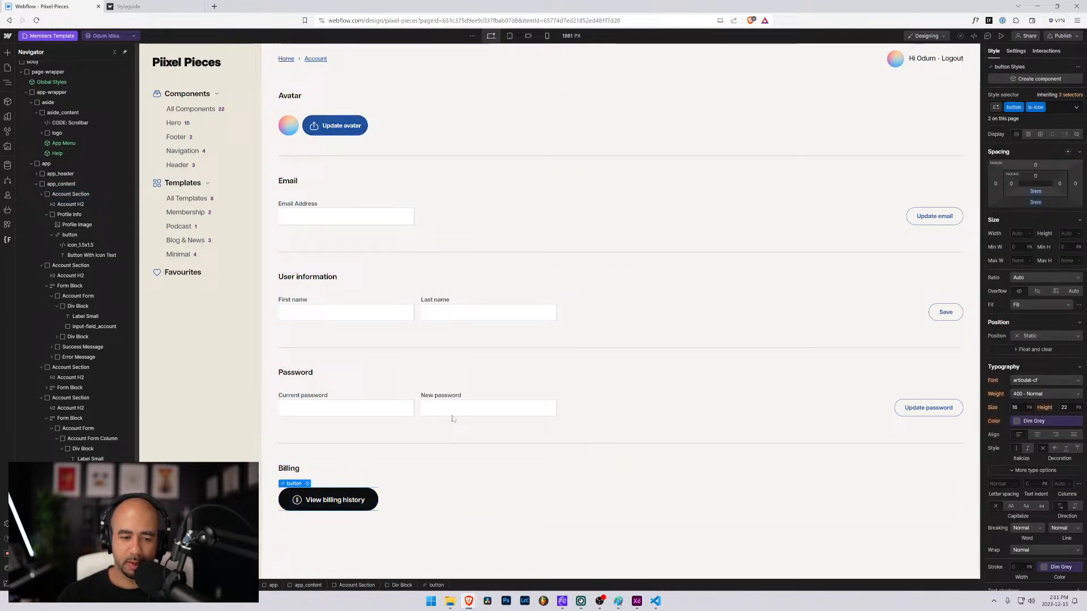
click(1051, 108)
text(is-small)
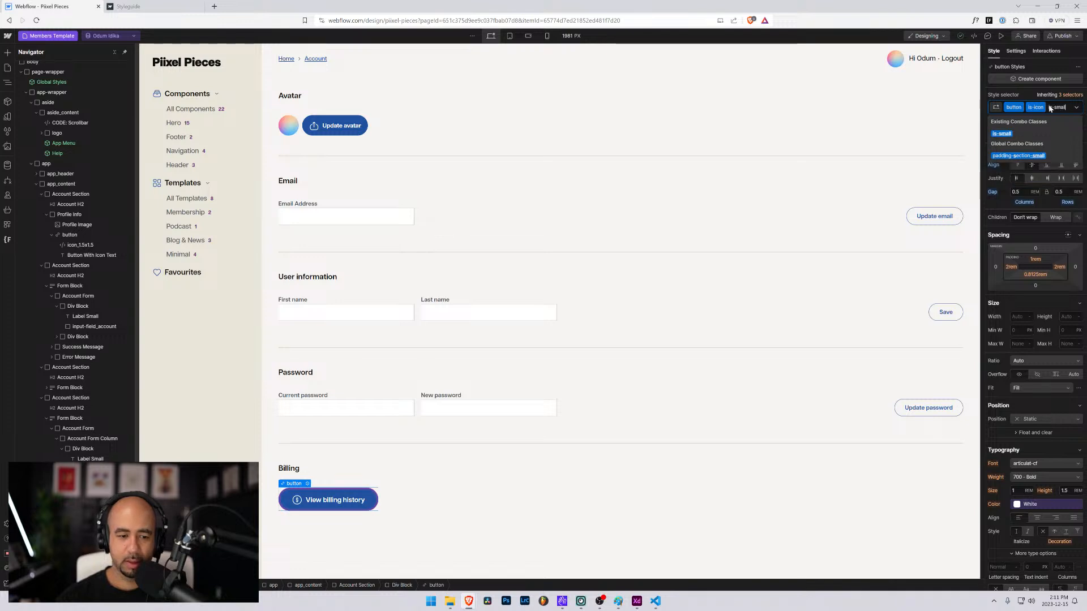
key(Return)
click(712, 513)
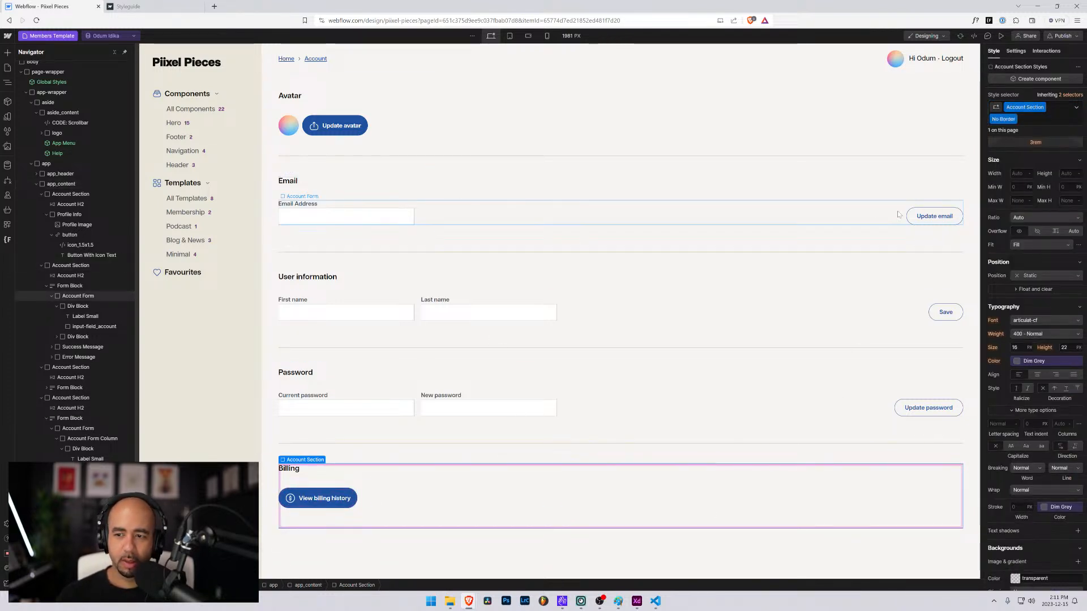
Rename the Update email button's Button Inverse combo class to is-inverse.
click(931, 216)
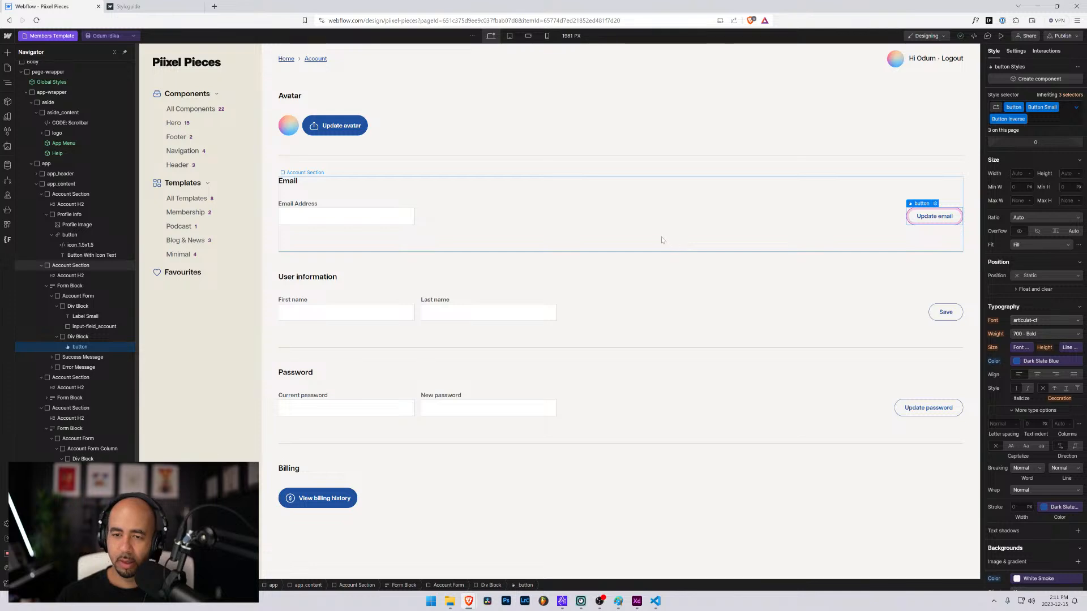
click(520, 220)
key(ctrl+plus)
key(ctrl+plus)
key(ctrl+plus)
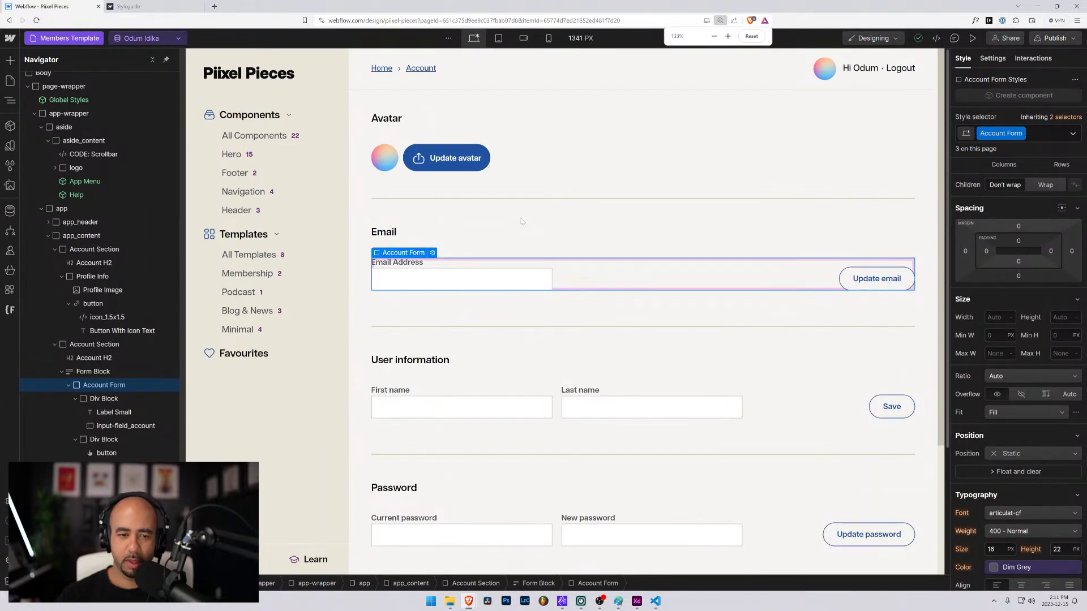
click(843, 275)
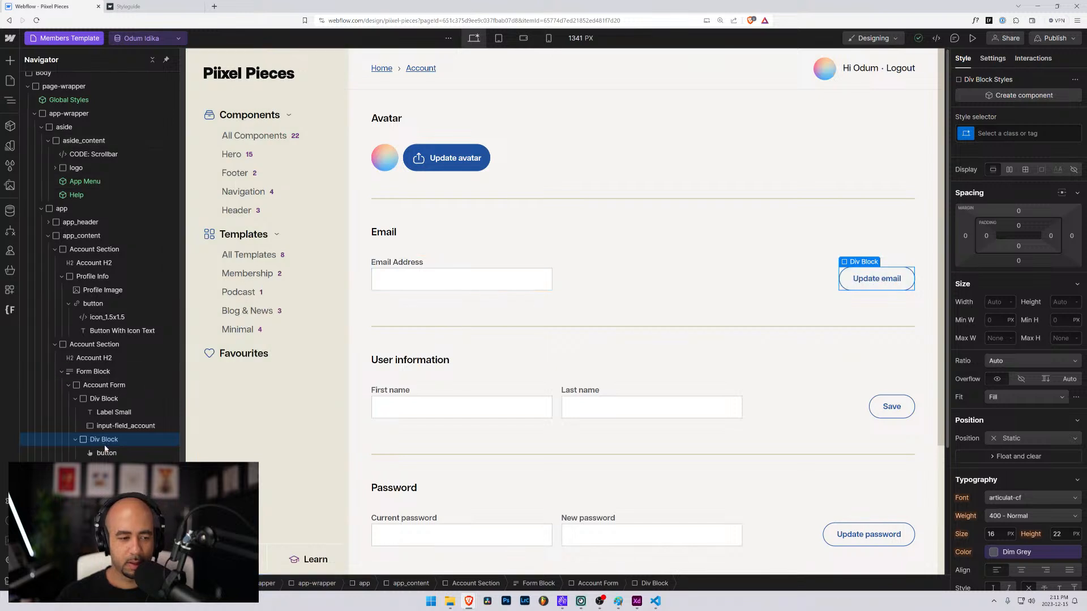
click(108, 453)
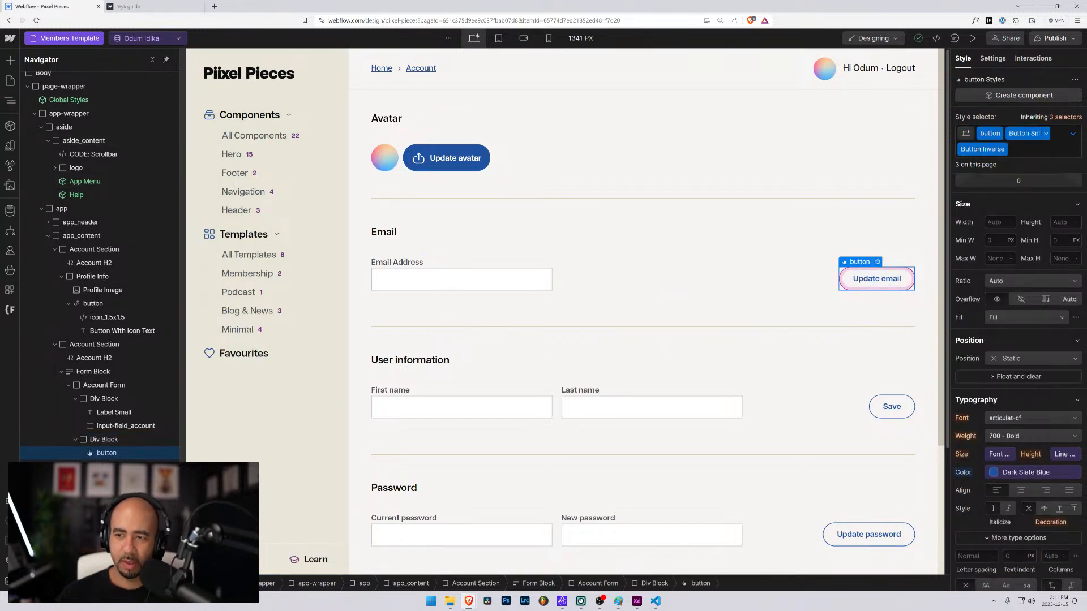
click(1004, 149)
click(969, 165)
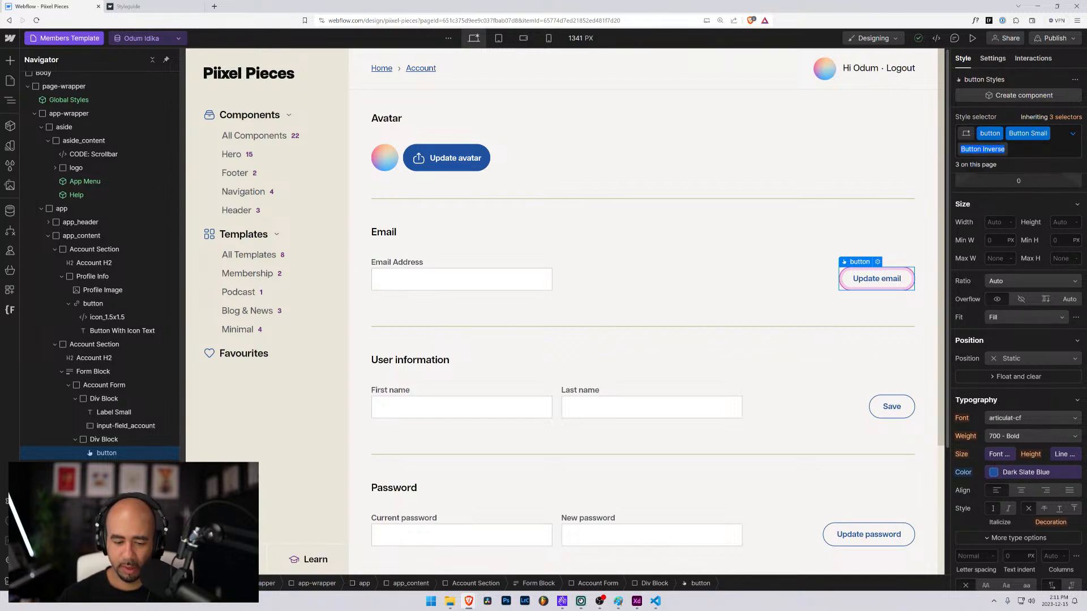
text(is-insve)
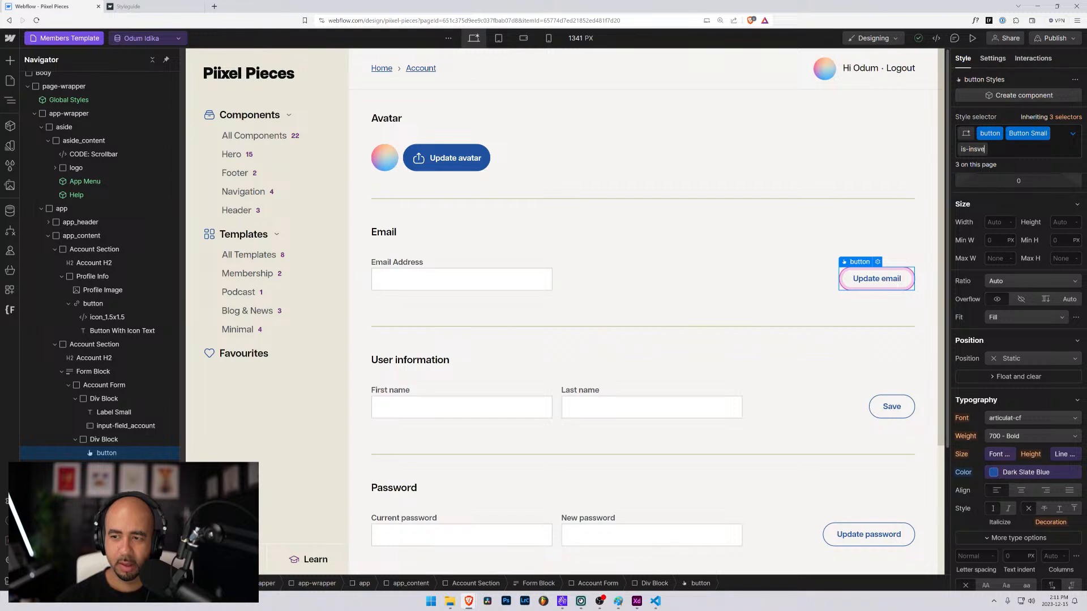
key(Return)
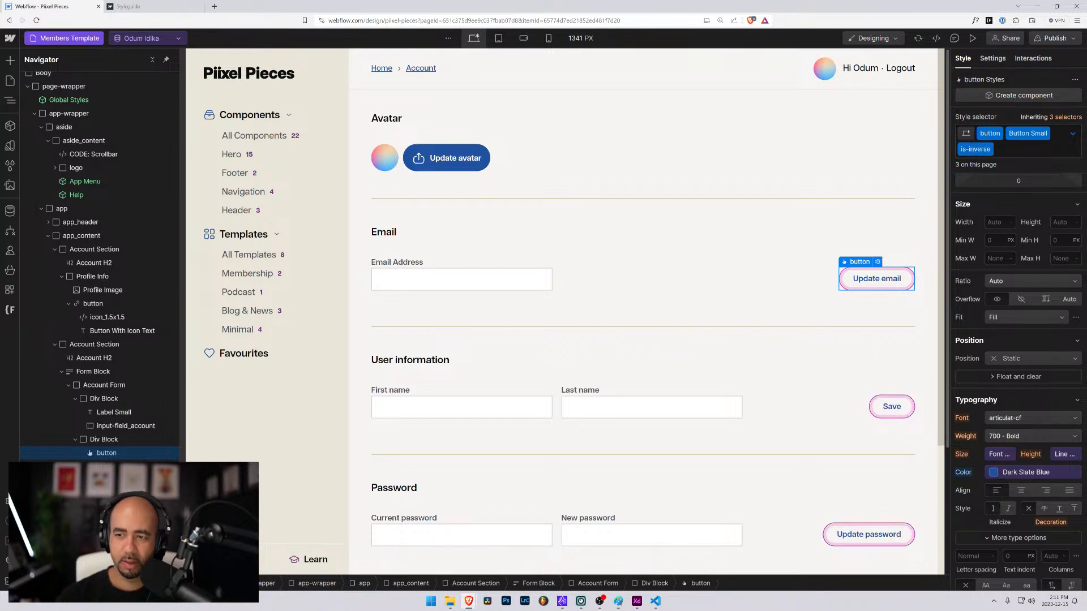
Try to replace the Update email button's Button Small and is-inverse combo classes with a new is-small combo class.
scroll(989, 246, down, 3)
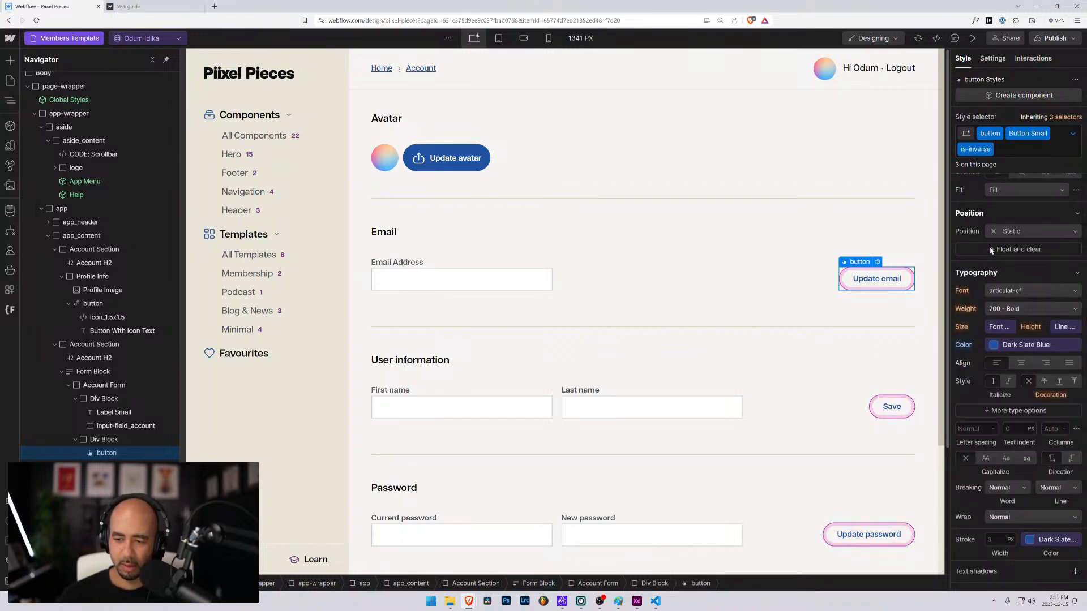
click(1000, 149)
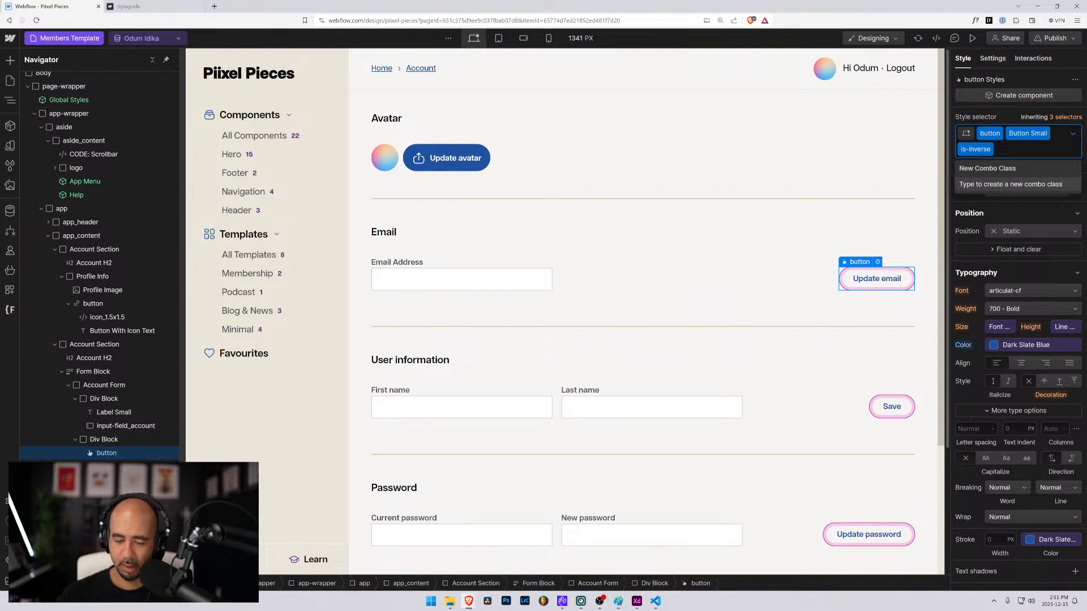
key(BackSpace)
key(BackSpace)
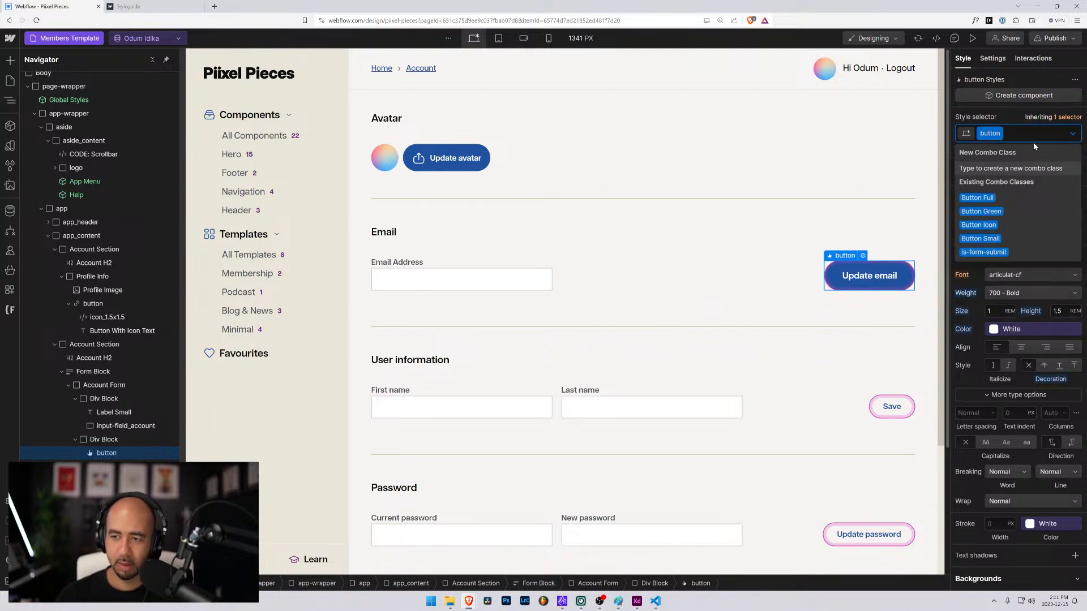
text(is-small)
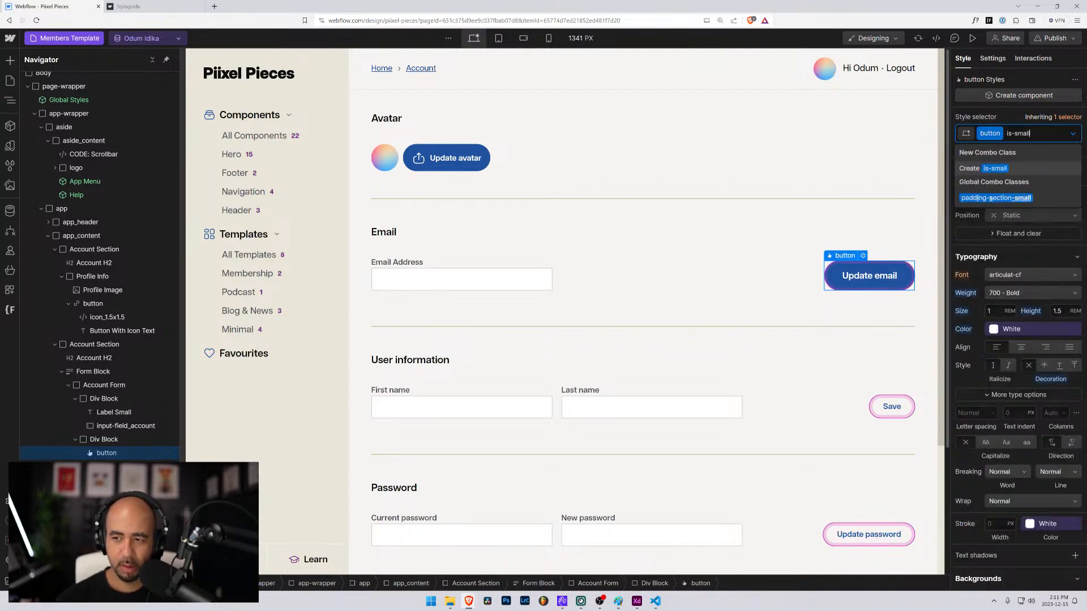
key(Return)
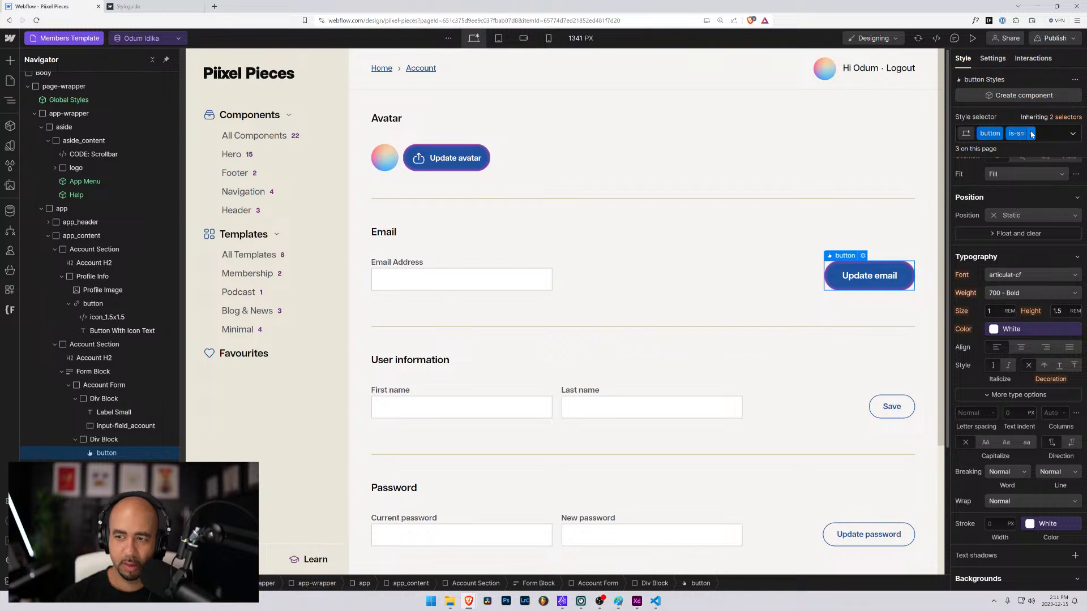
scroll(1007, 336, down, 4)
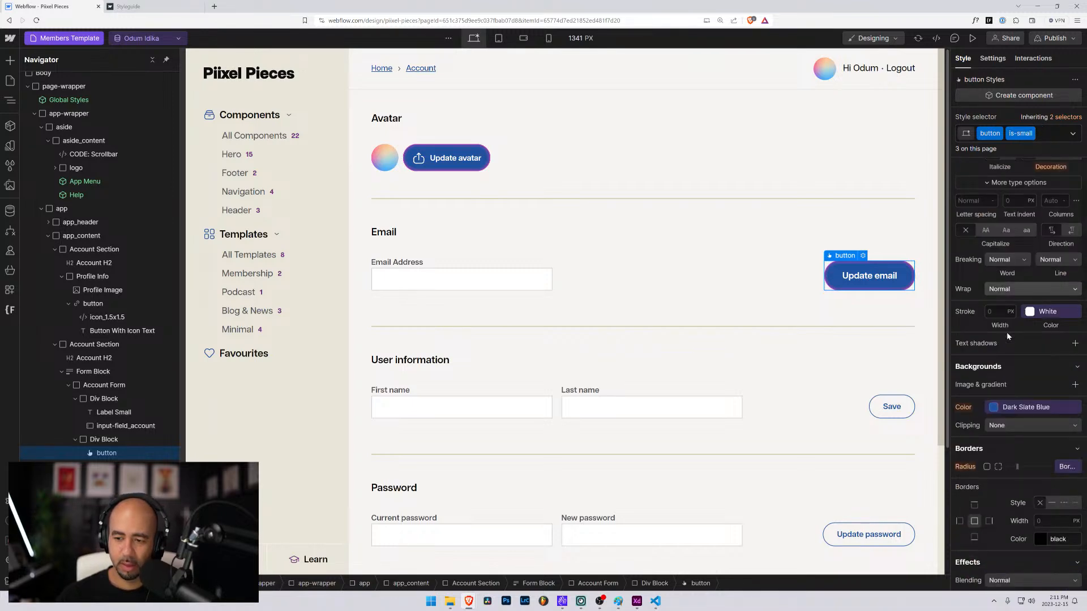
scroll(1007, 337, up, 6)
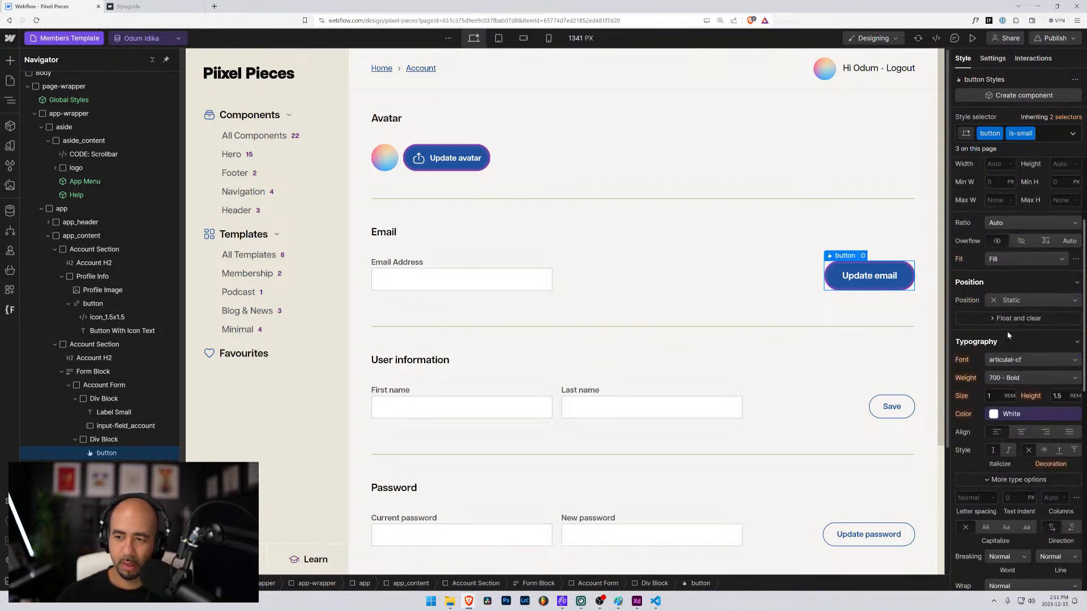
scroll(1008, 335, up, 2)
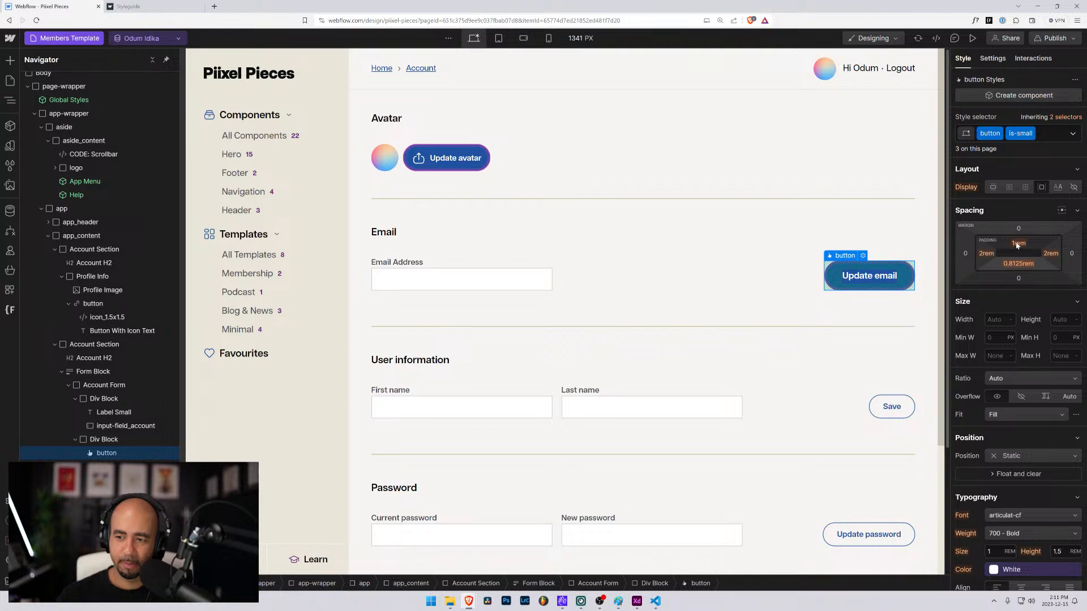
Remove the is-small combo class from the Update avatar button, leaving button and is-icon.
click(425, 151)
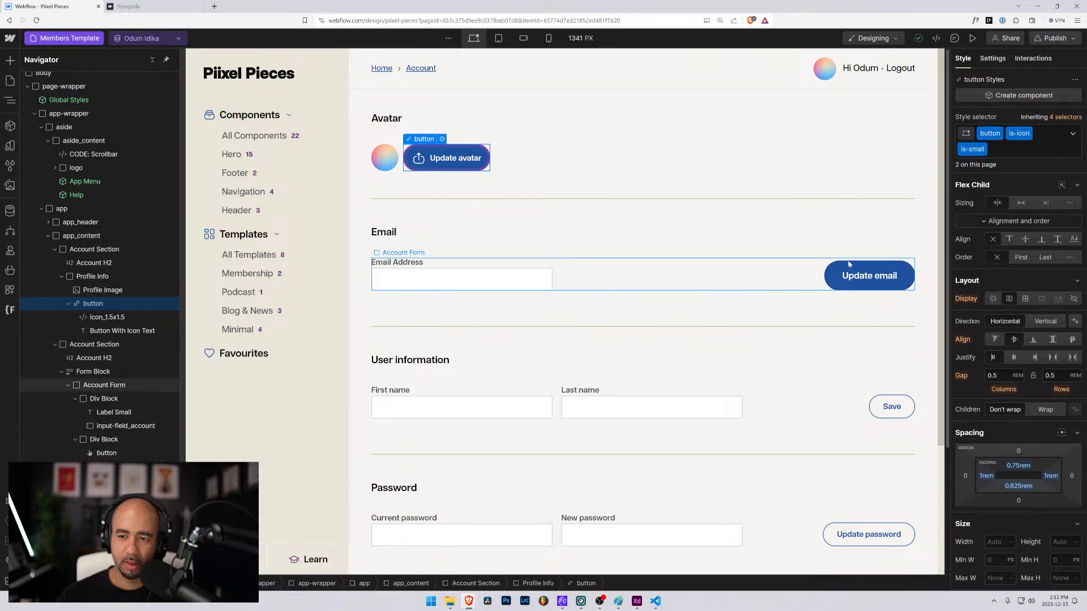
key(ctrl+Return)
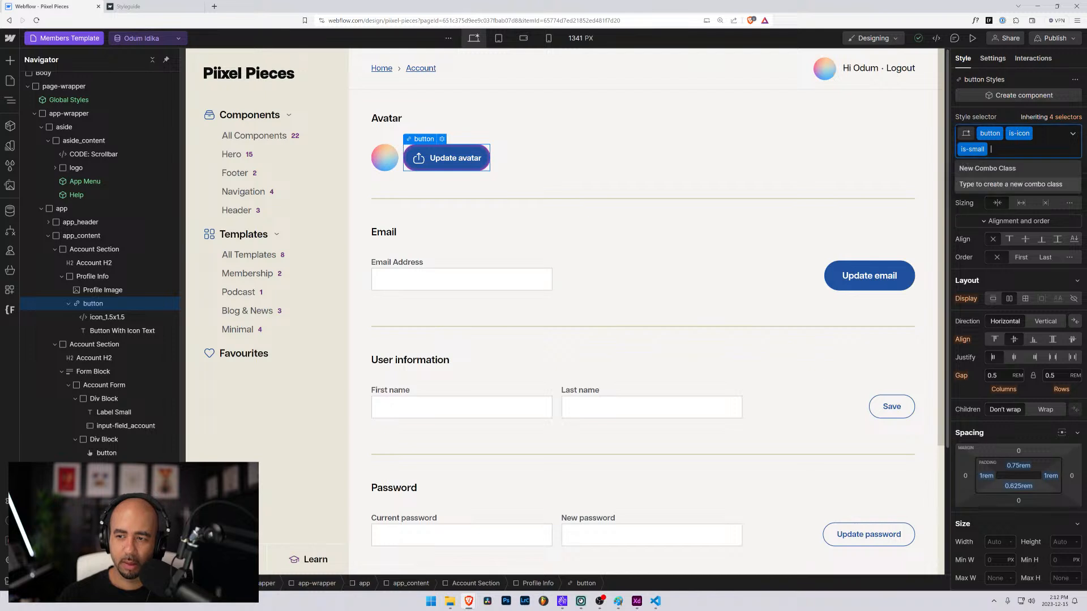
key(BackSpace)
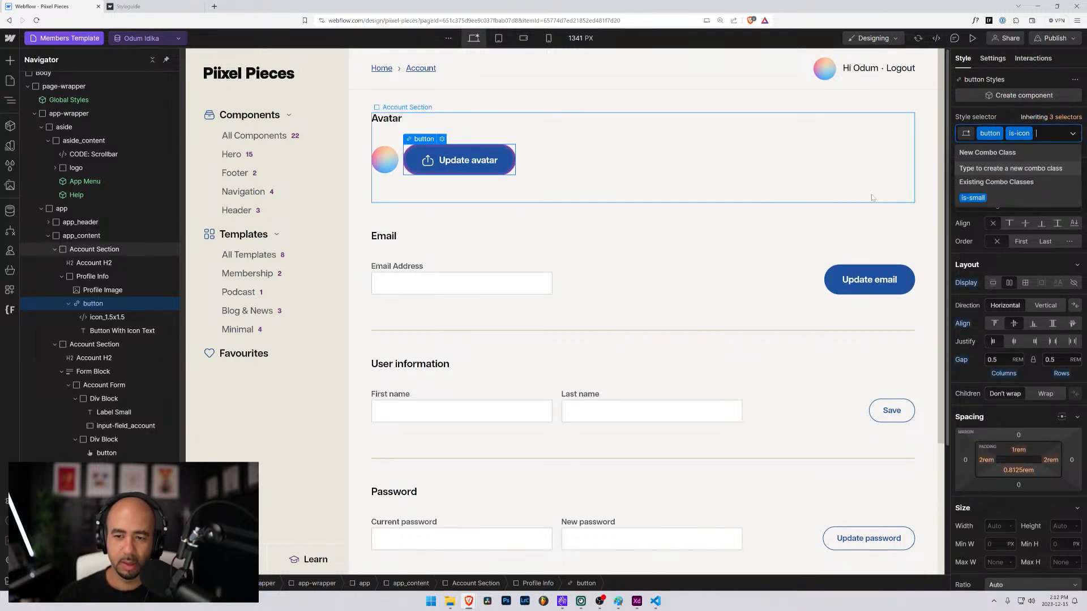
Remove the is-small combo class from the View billing history button, leaving button and is-icon.
scroll(520, 453, down, 3)
click(973, 197)
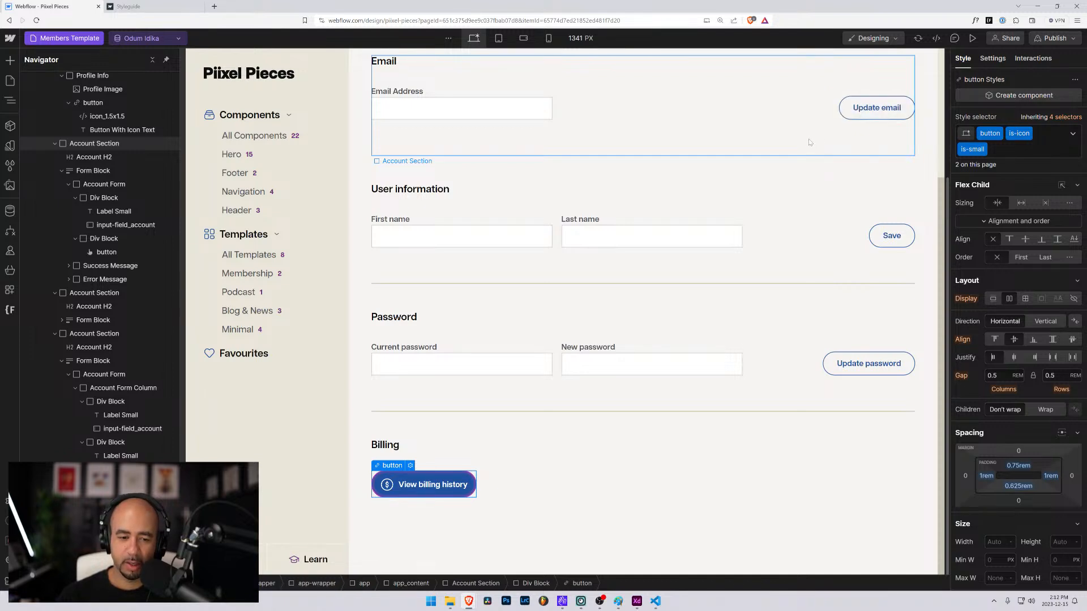
key(BackSpace)
scroll(749, 172, up, 3)
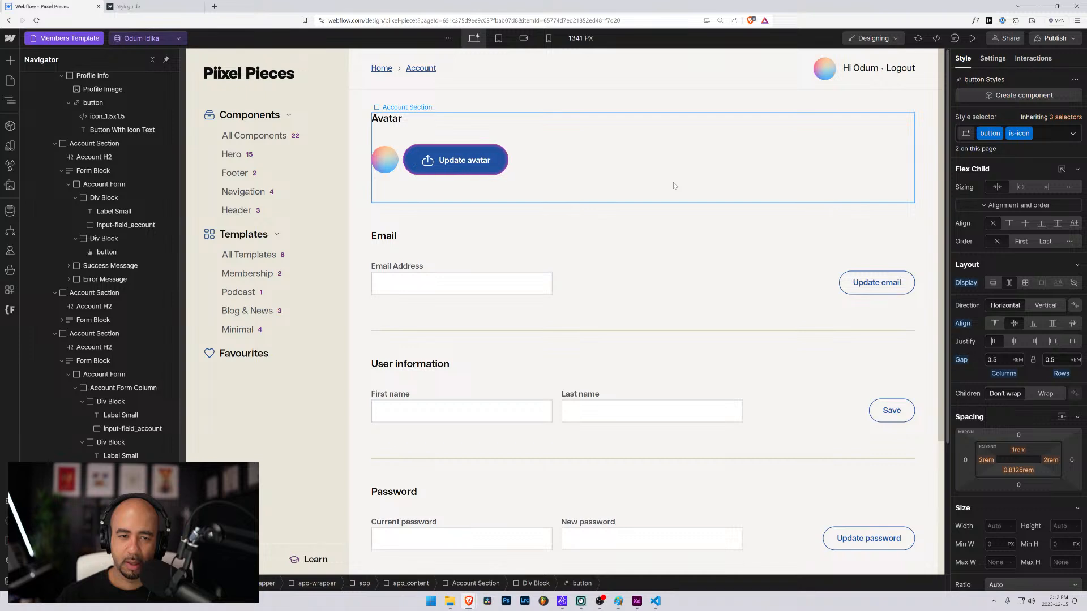
Rename the Update email button's Button Small combo class to is-small.
click(468, 160)
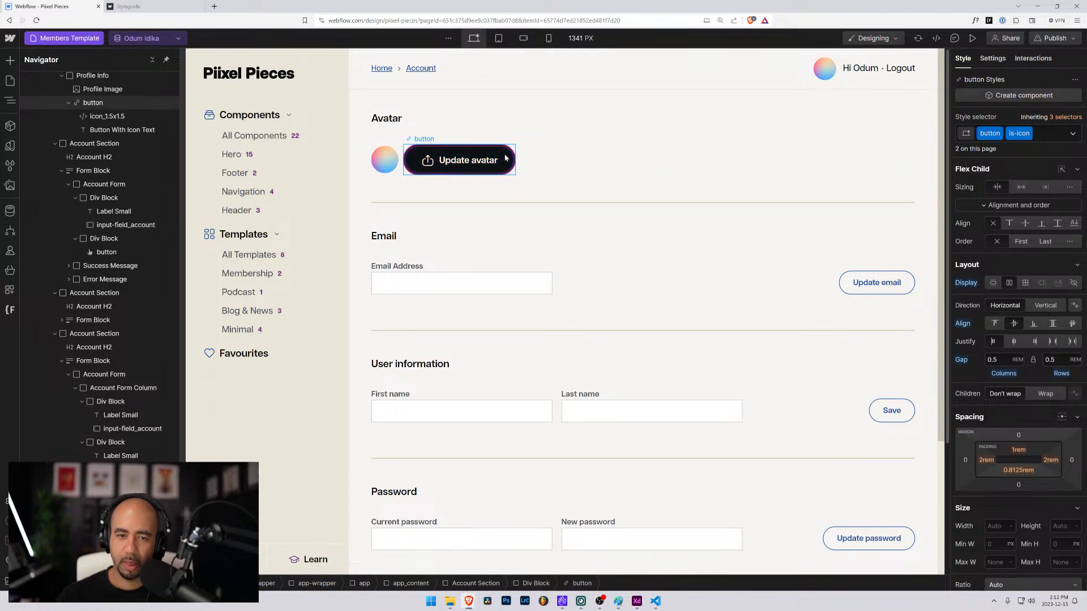
key(ctrl+z)
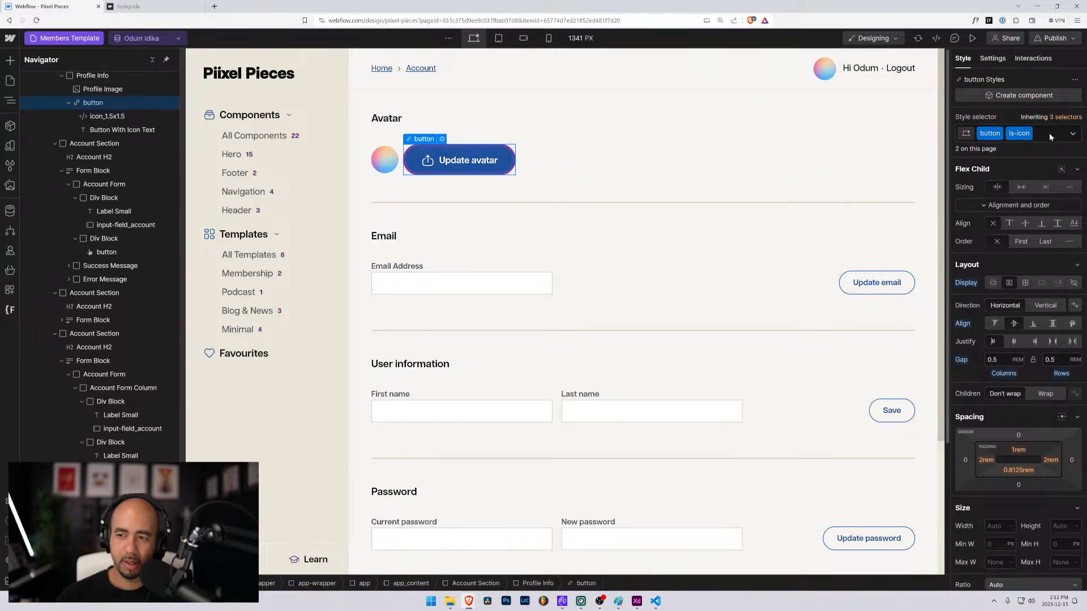
click(875, 102)
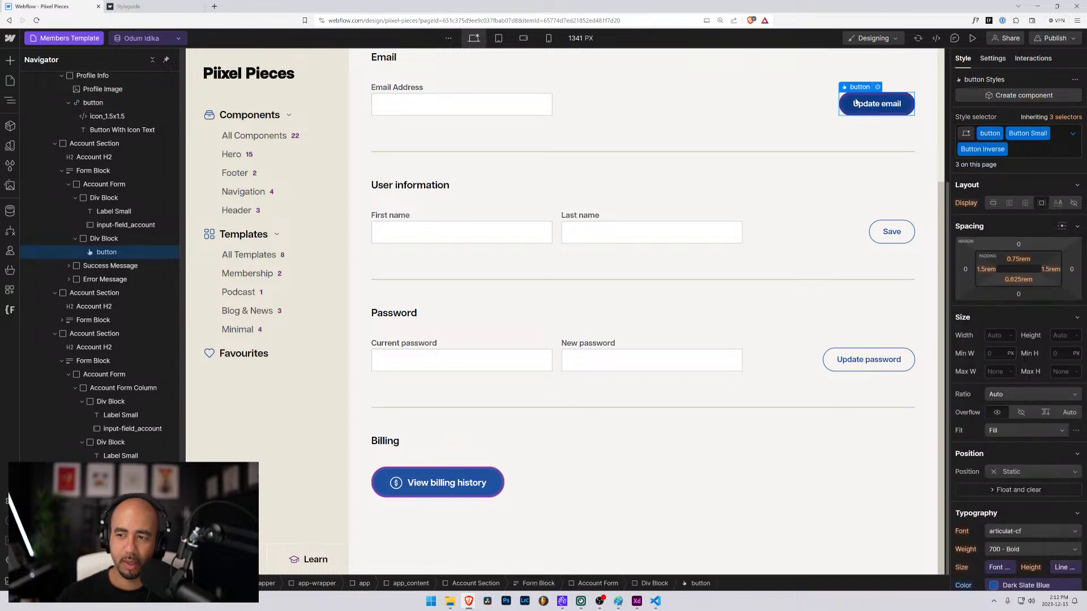
click(1046, 134)
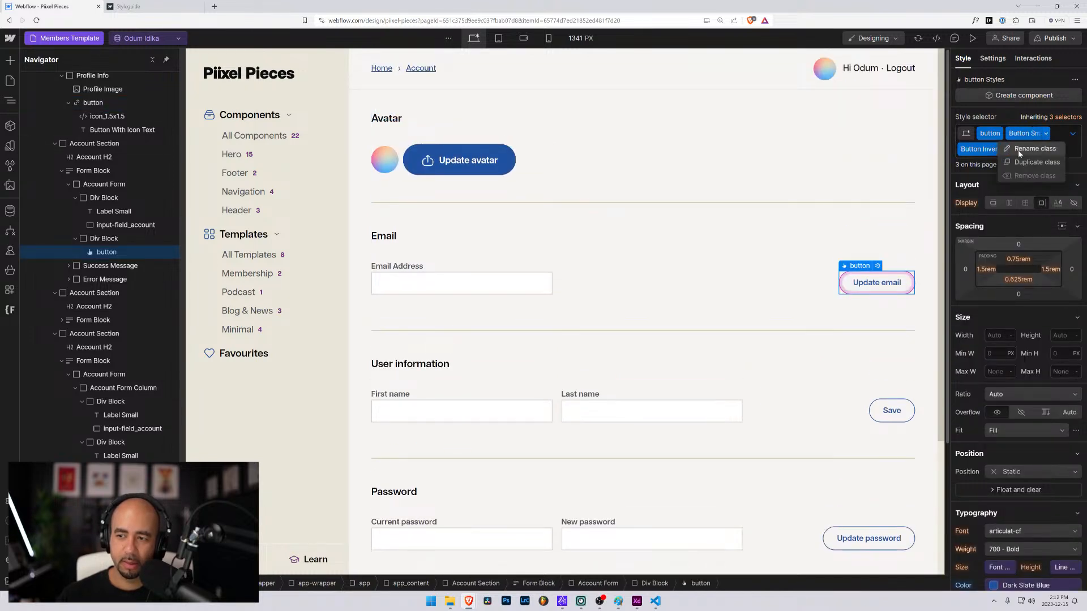
click(1020, 150)
text(is-snmall)
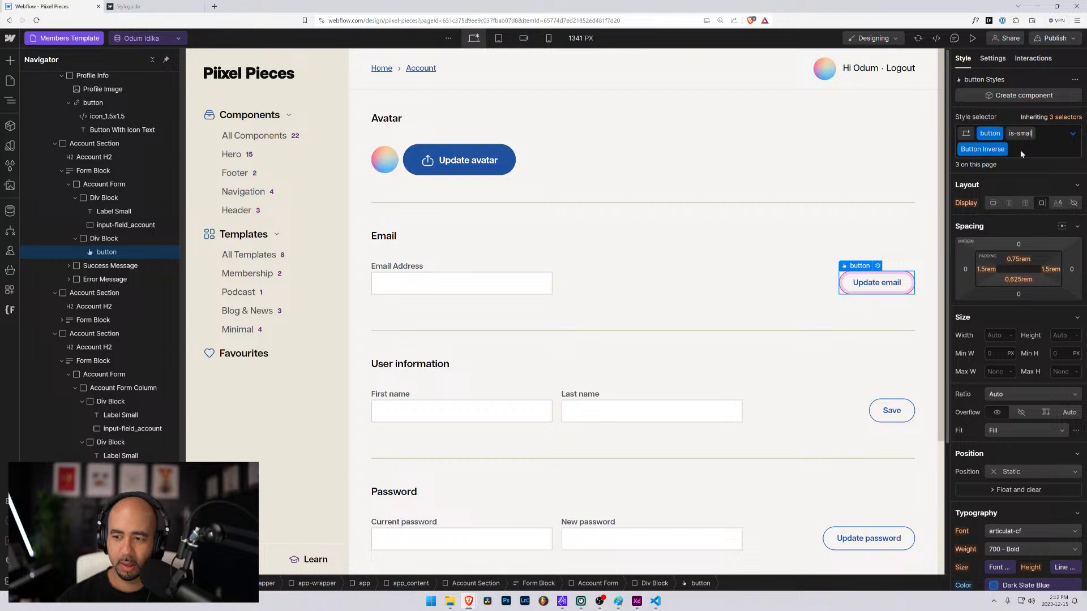
key(Return)
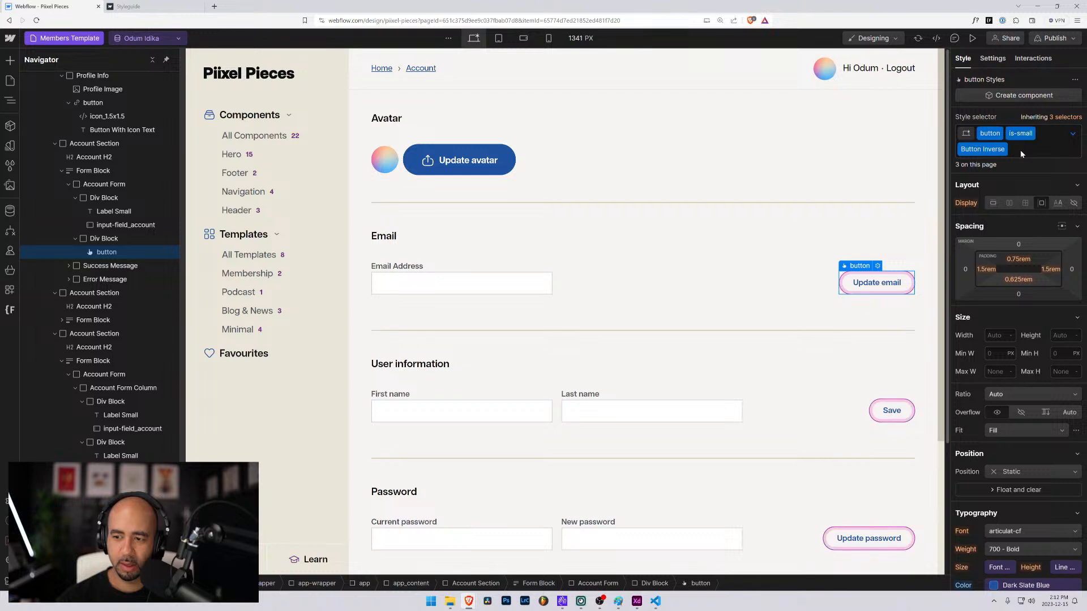
Inspect the inherited button is-small selector's styles and which account page buttons use it, and return to the Update email button's full selector.
click(1066, 118)
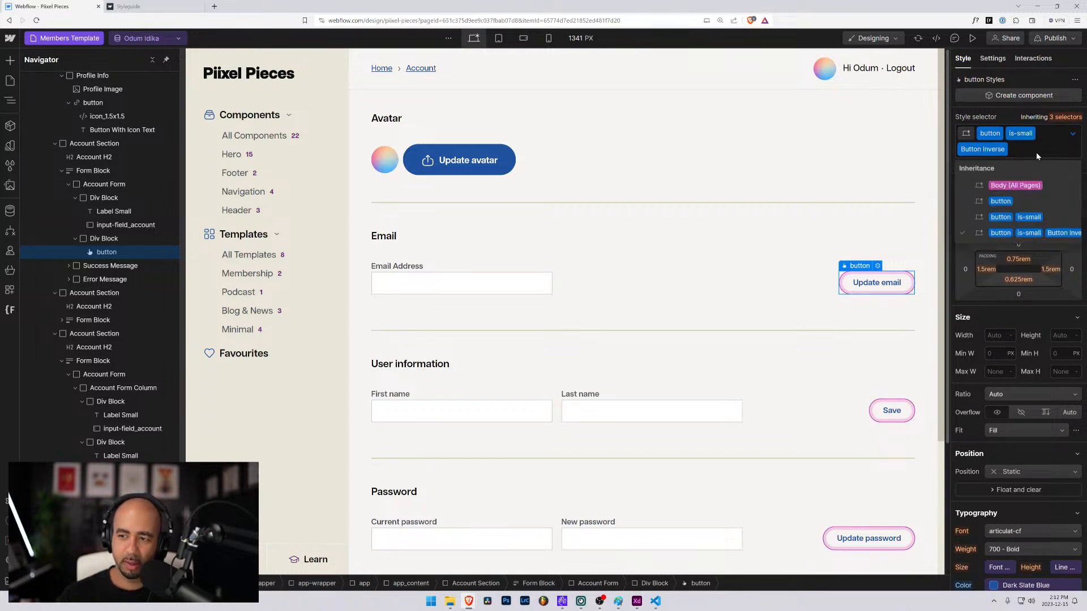
click(1010, 217)
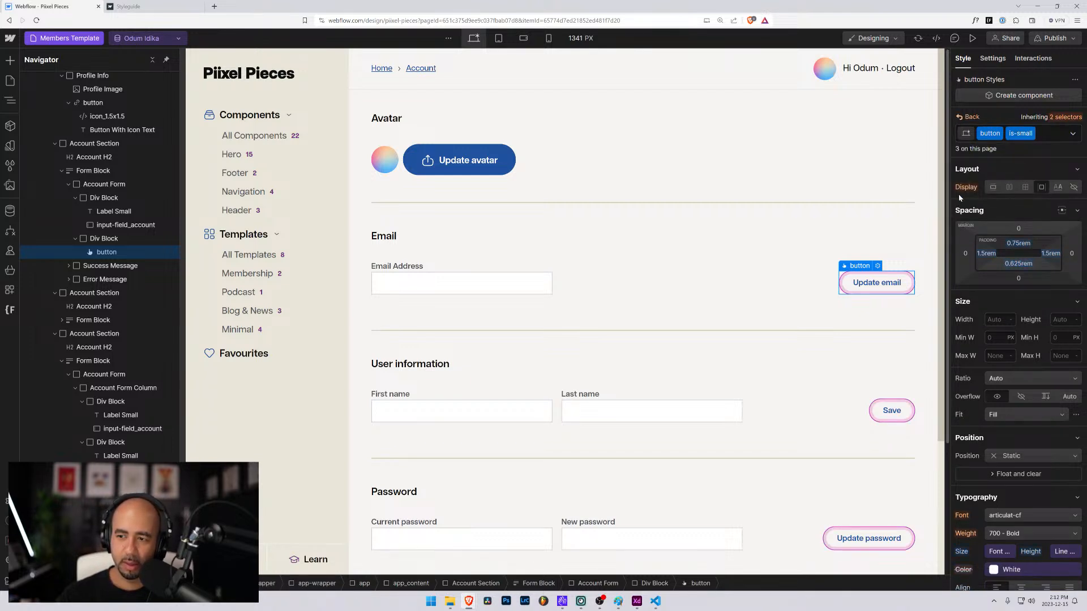
scroll(852, 297, down, 3)
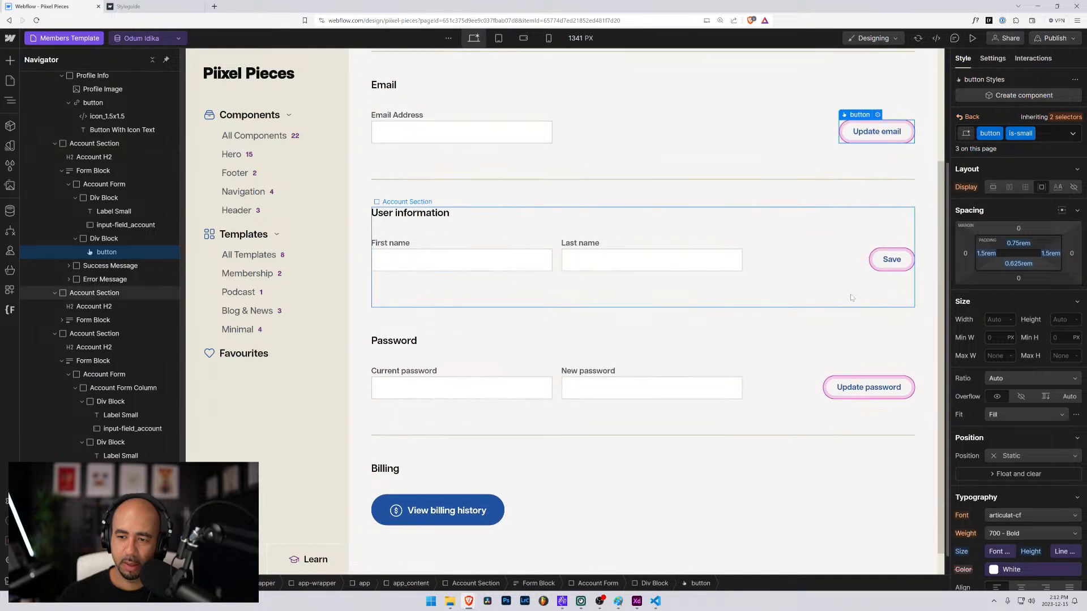
scroll(850, 294, up, 3)
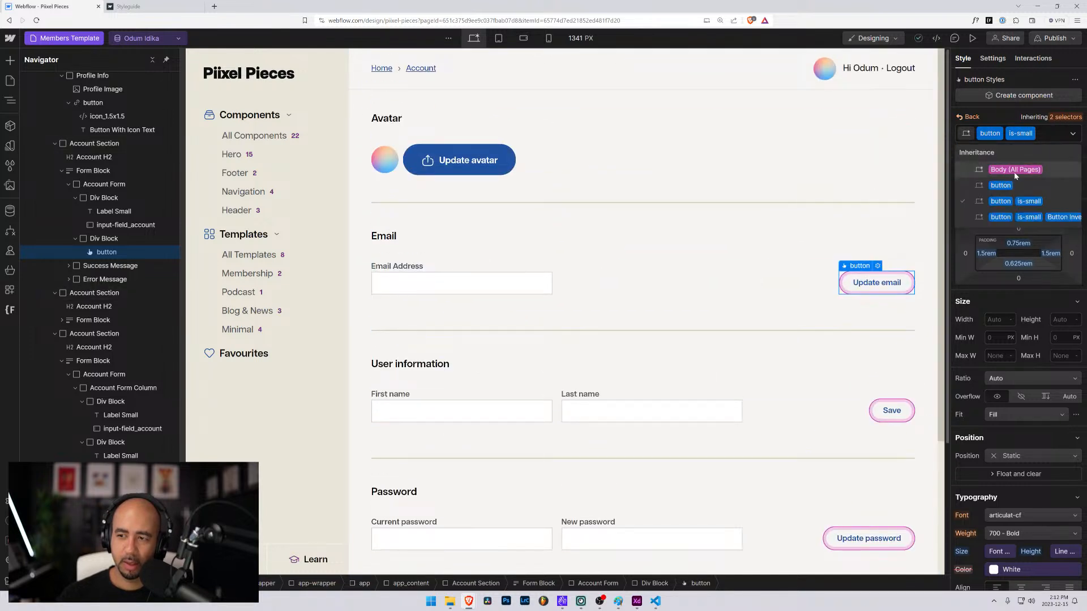
click(970, 118)
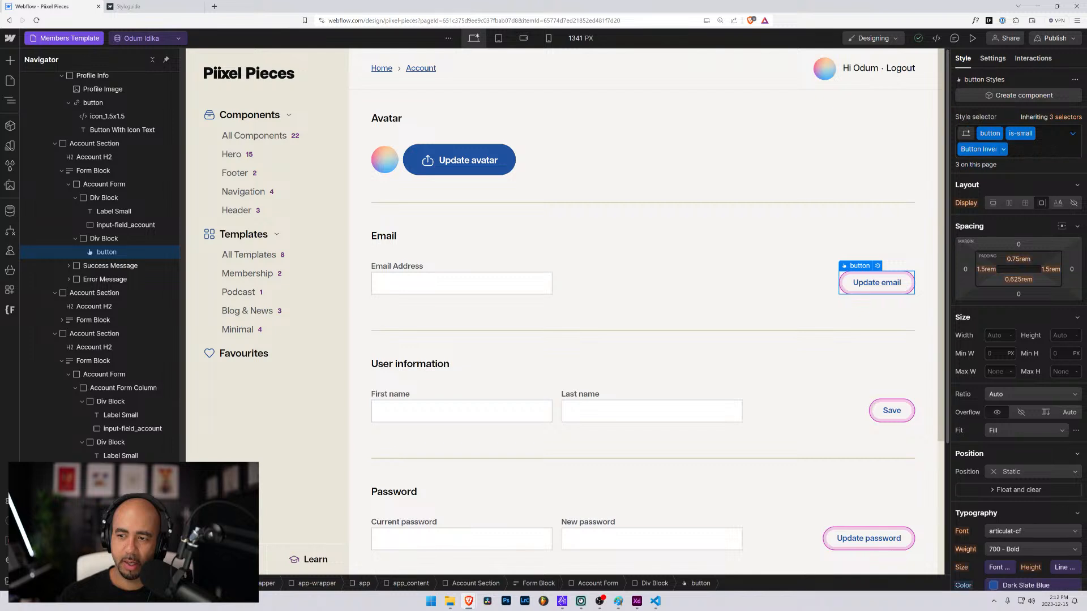
Rename the Update email button's Button Inverse combo class to is-inverse.
click(1004, 150)
click(992, 169)
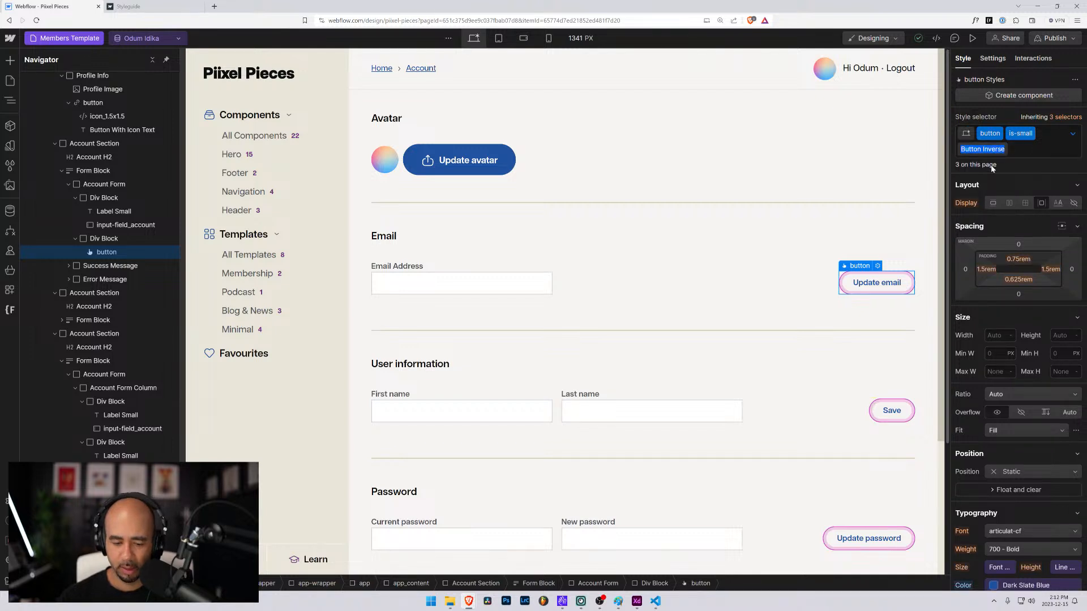
text(is-inverse)
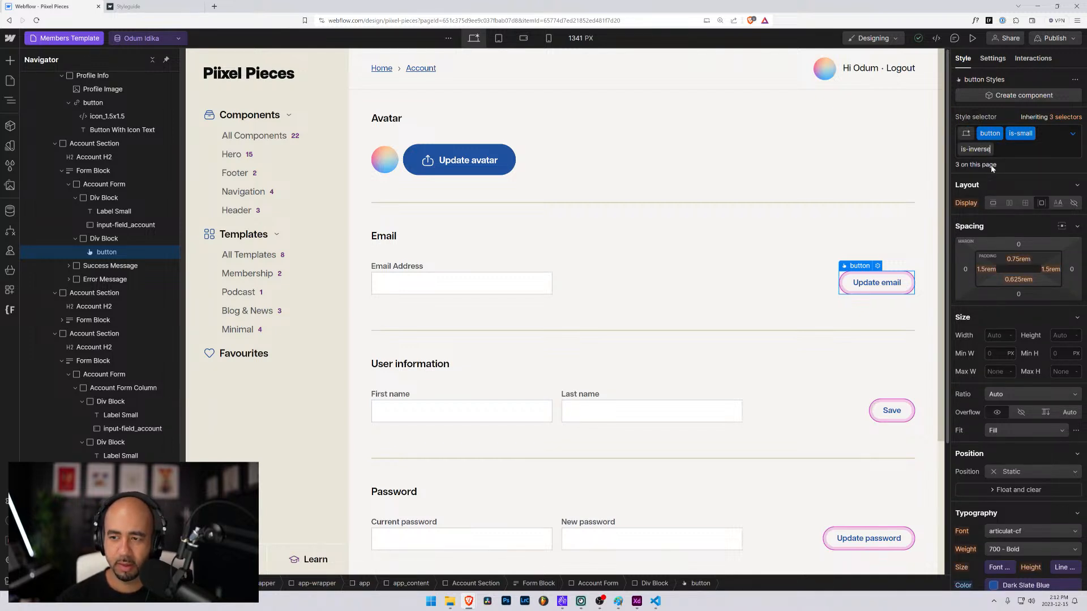
Add a new is-small combo class to the Update avatar button after its is-icon class.
click(500, 150)
click(1044, 135)
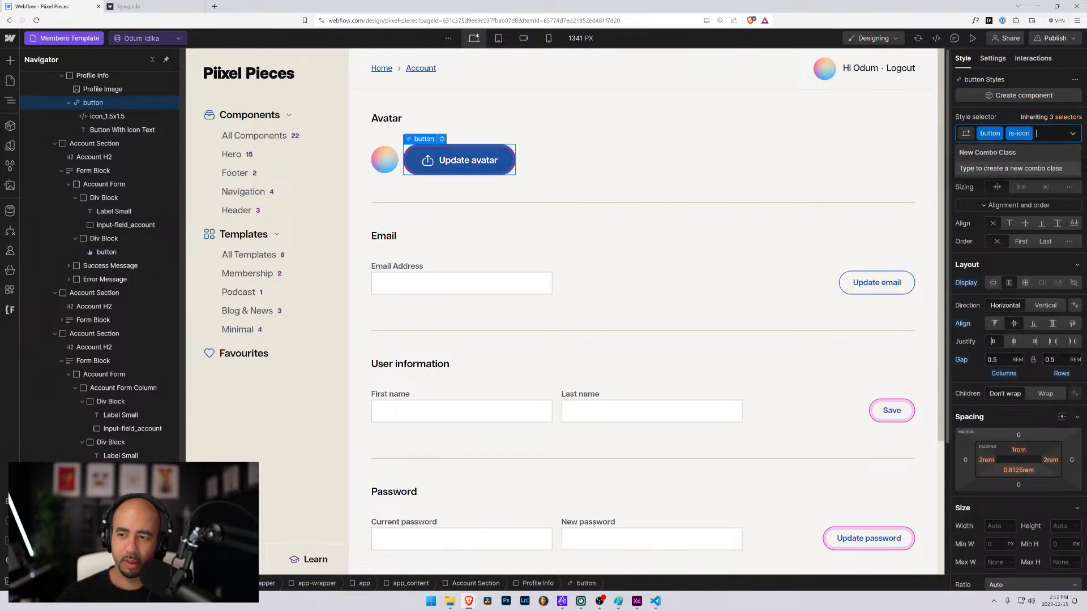
text(is-small)
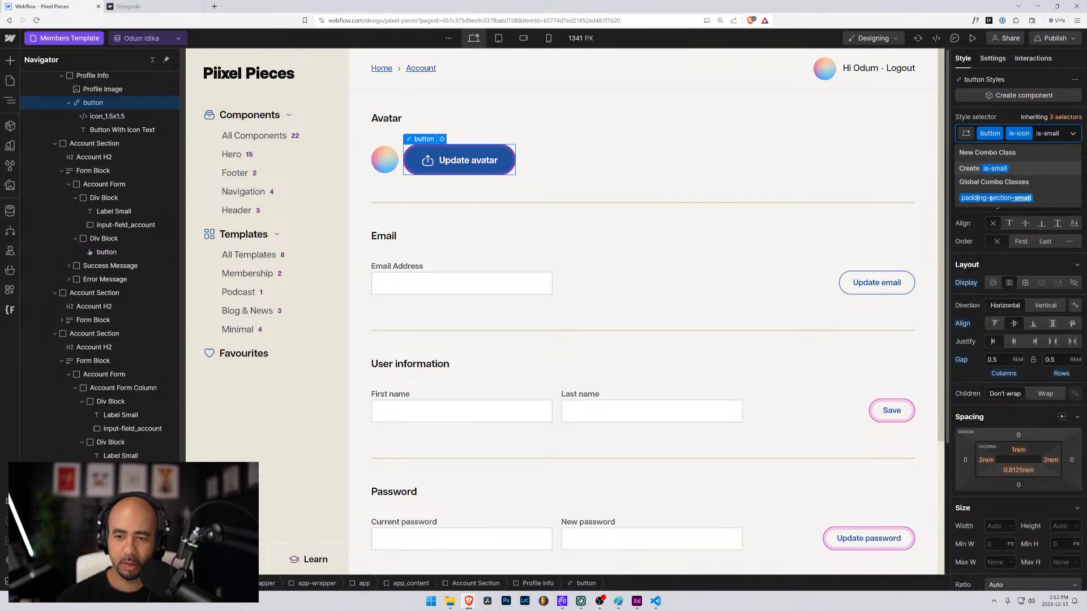
key(Return)
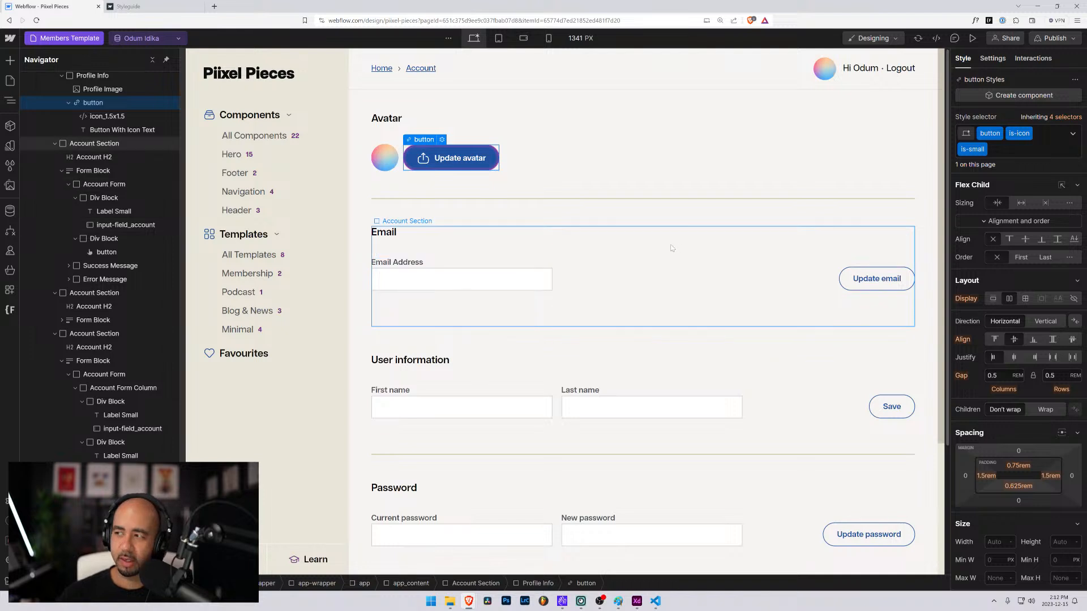
Add the existing is-small combo class to the View billing history button in the Billing section.
scroll(566, 311, down, 3)
click(460, 474)
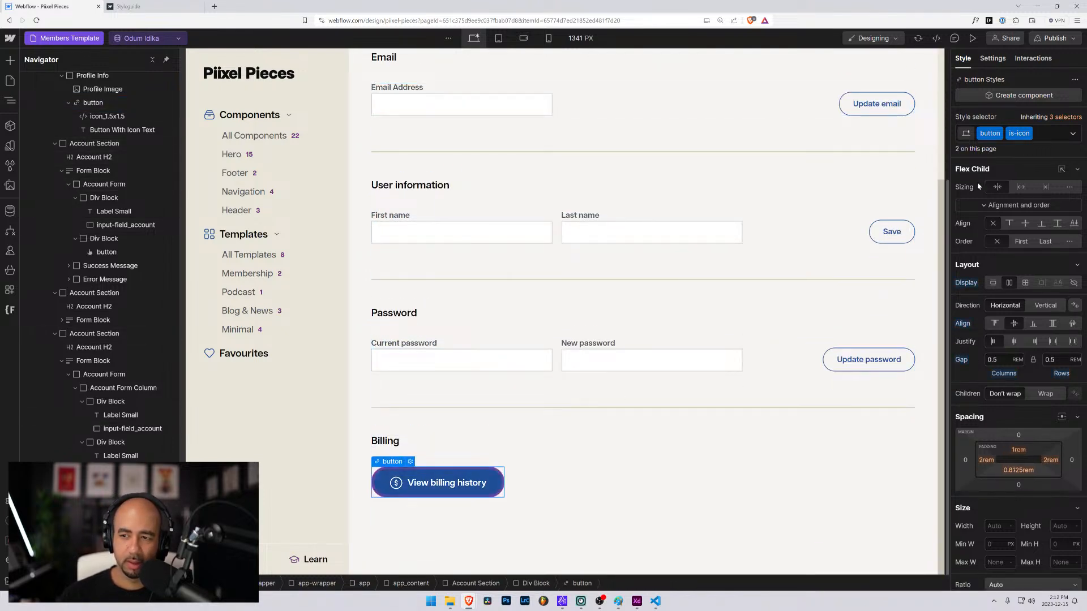
click(1050, 136)
text(is-small)
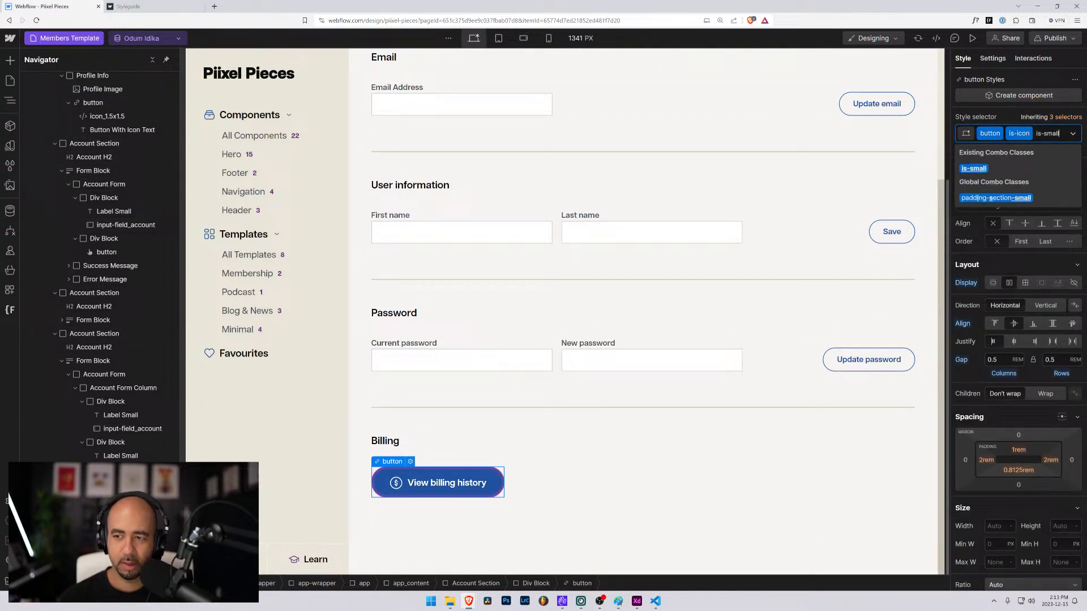
key(Return)
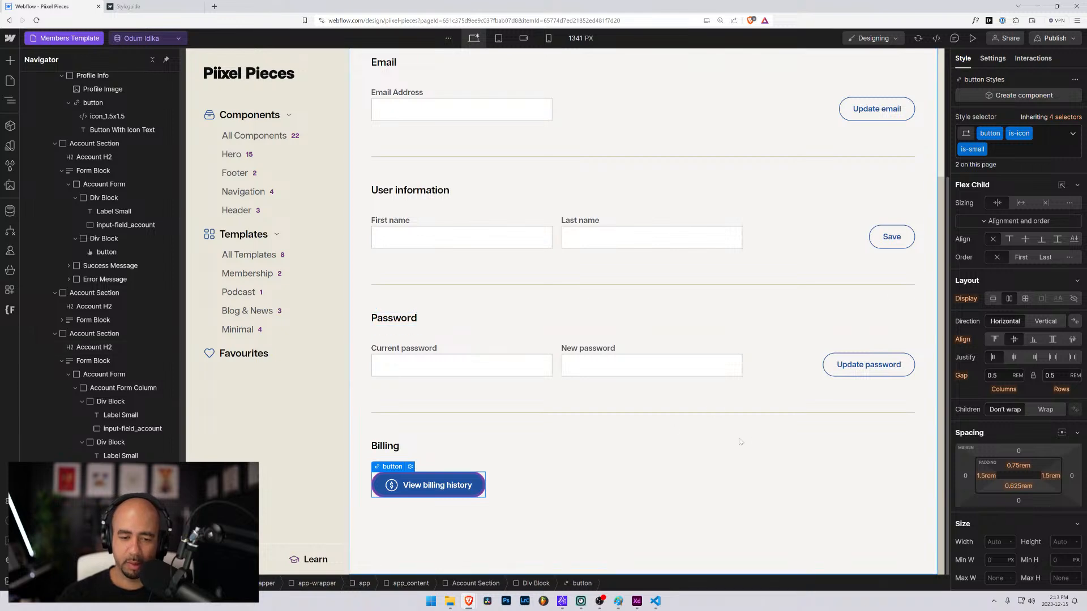
Replace the icon_1.5x1.5 and is-white classes on the Update avatar button's icon with the icon-1x1-small class.
scroll(585, 424, up, 3)
click(433, 147)
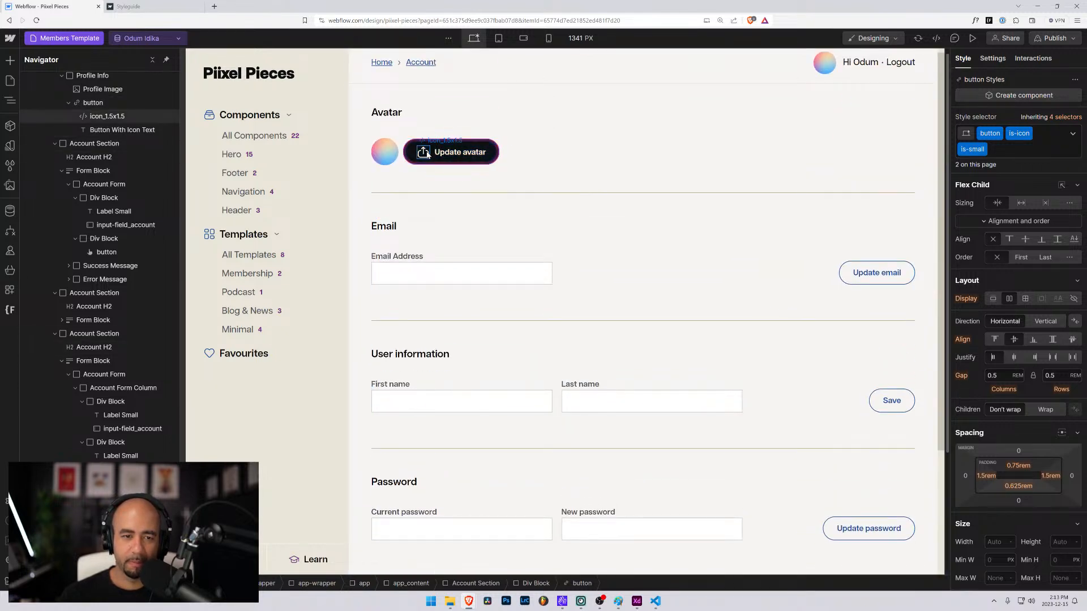
click(424, 151)
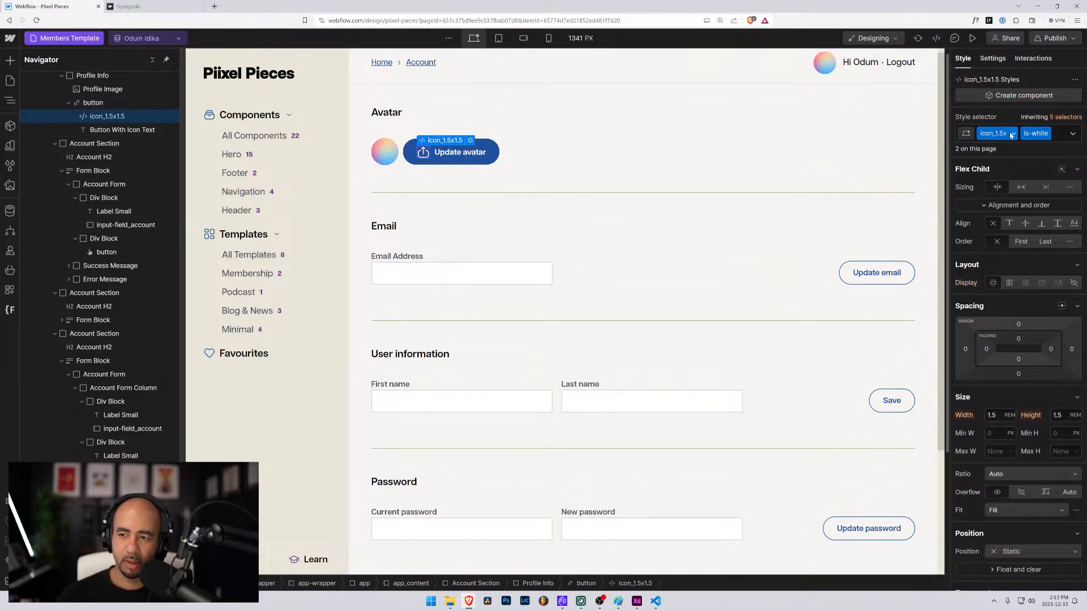
click(1063, 137)
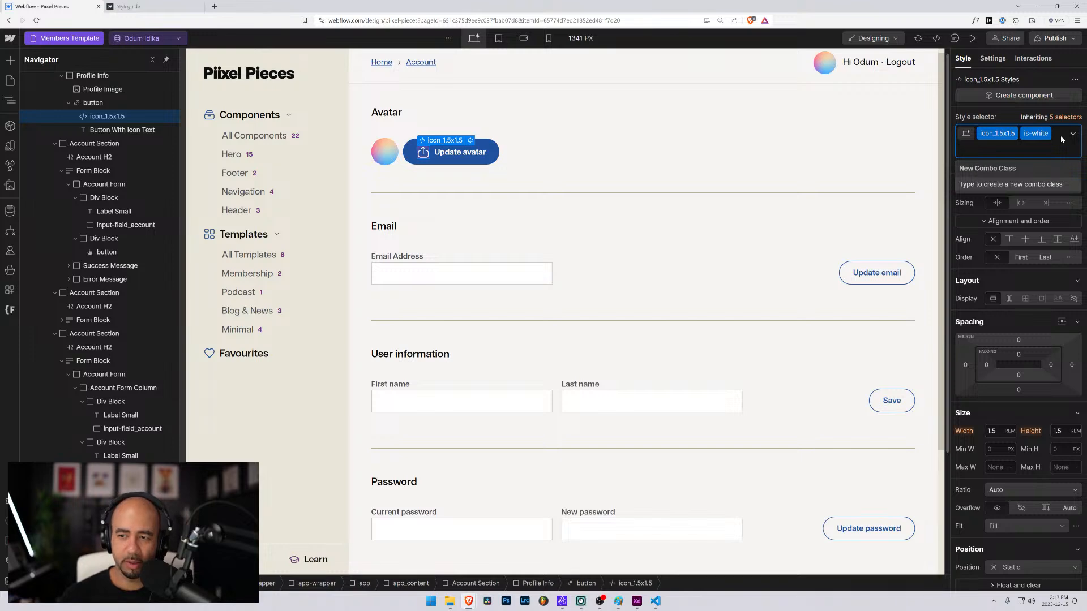
key(BackSpace)
key(BackSpace)
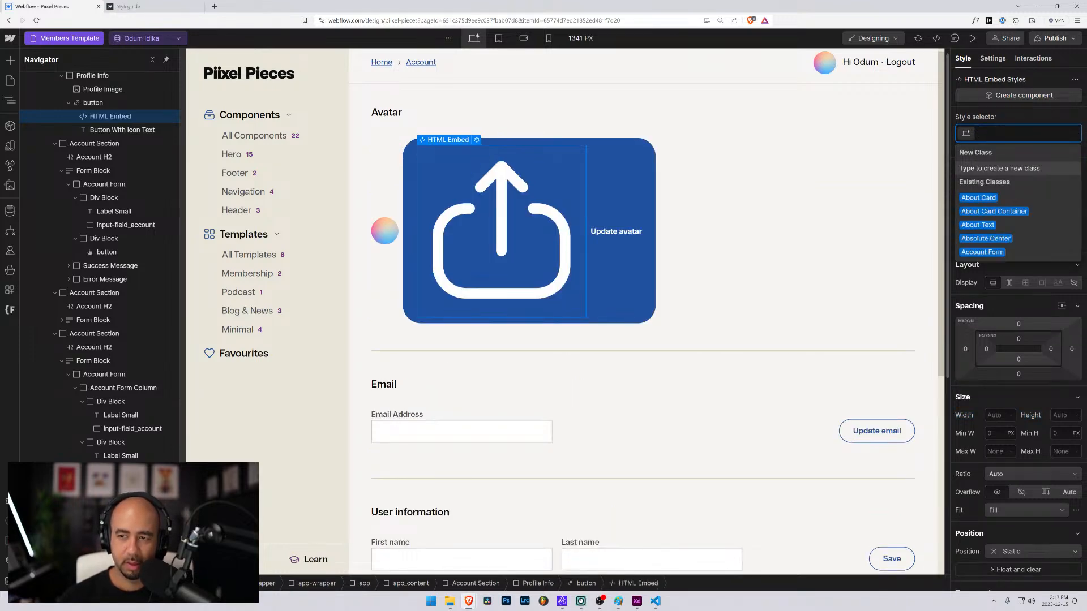
text(icon)
key(Down)
key(Down)
key(Down)
key(Down)
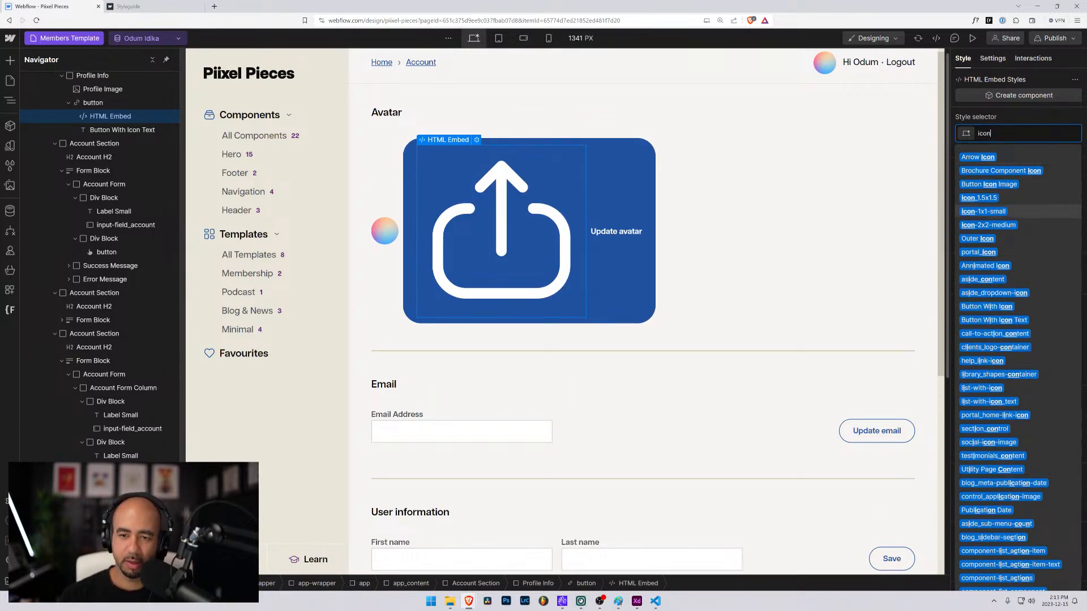
key(Return)
Add a new is-white combo class to the Update avatar button's icon.
click(1060, 136)
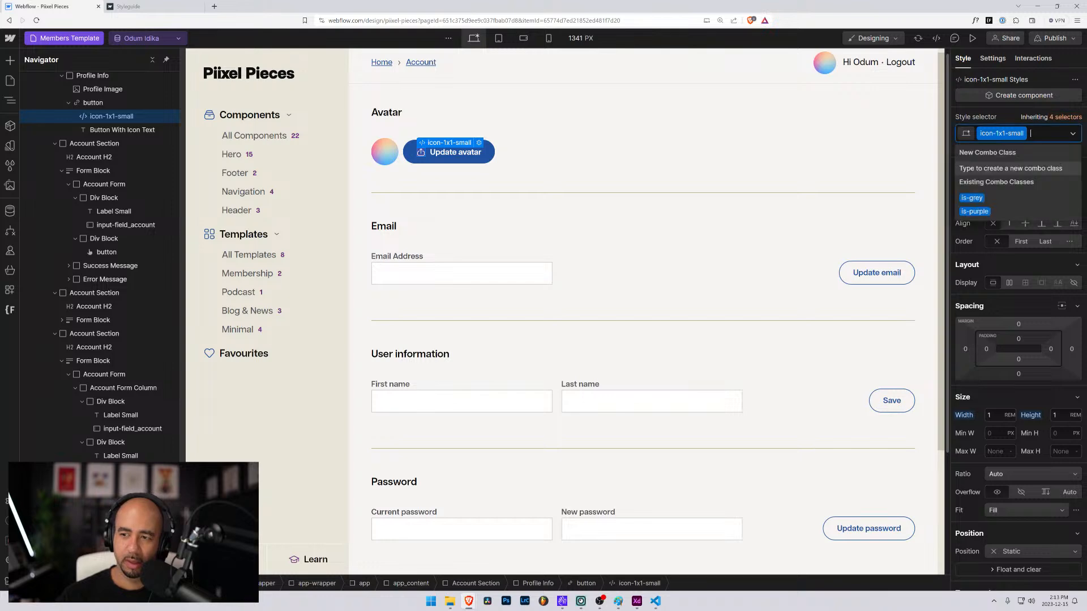
text(is-smal)
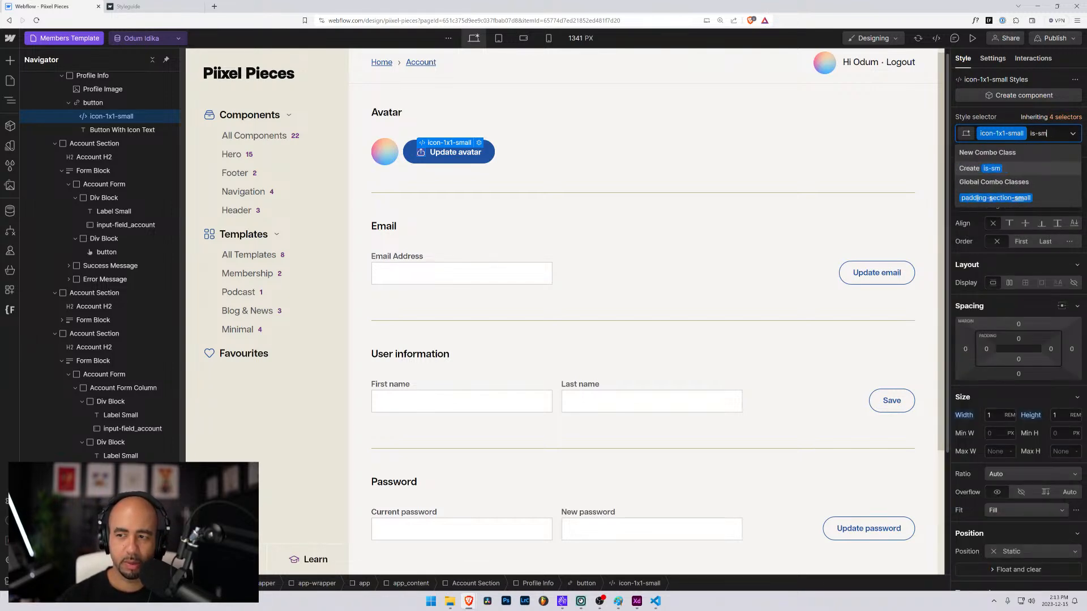
key(BackSpace)
key(BackSpace)
key(BackSpace)
key(BackSpace)
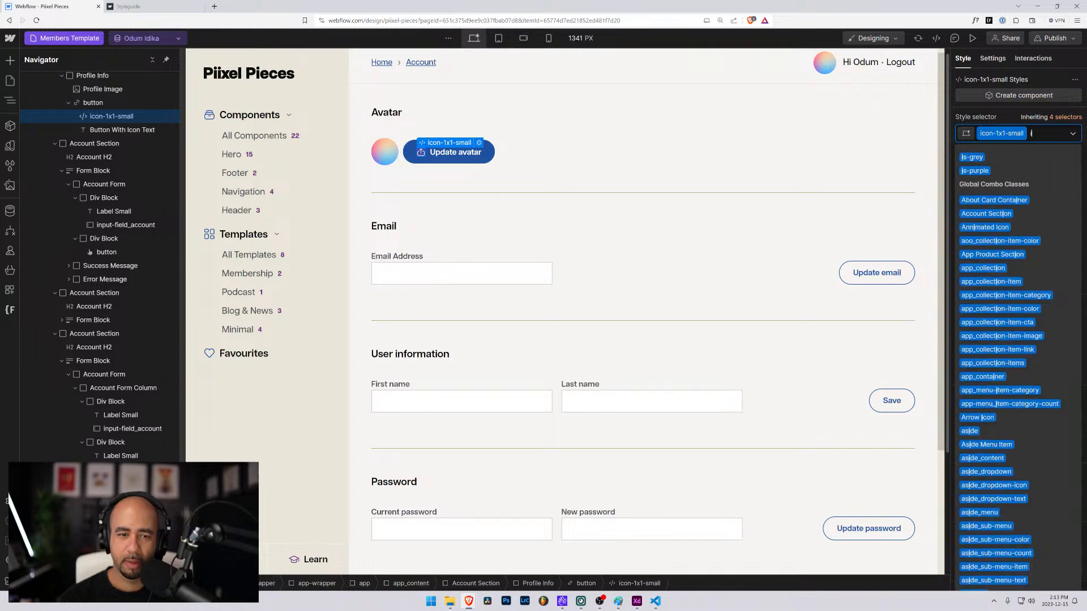
text(s)
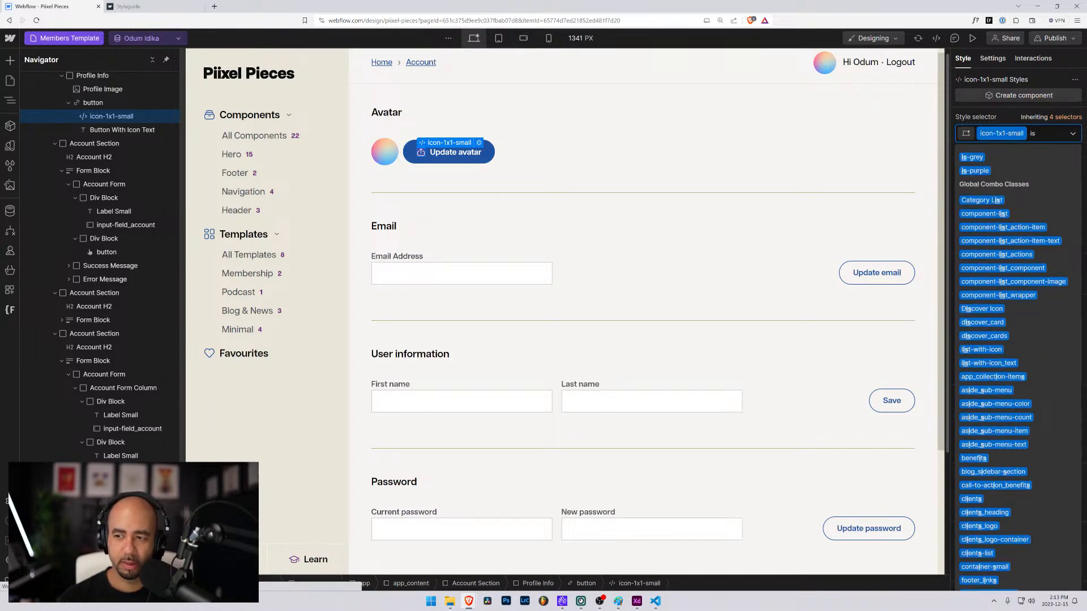
text(-white)
key(Return)
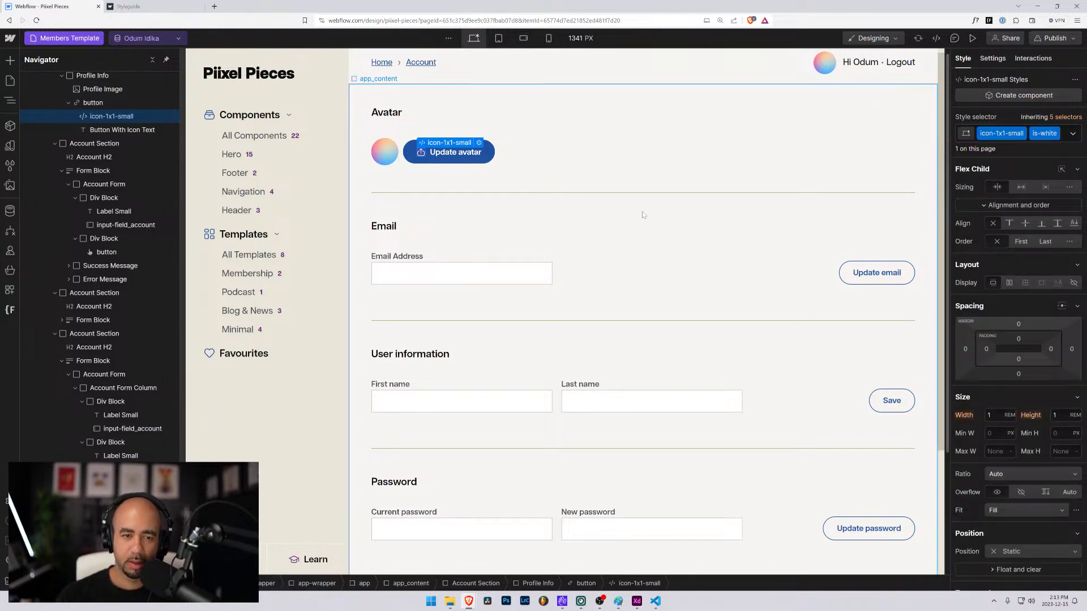
Replace the icon_1.5x1.5 and is-white classes on the View billing history button's icon with the icon-1x1-small class.
scroll(644, 213, down, 3)
click(398, 486)
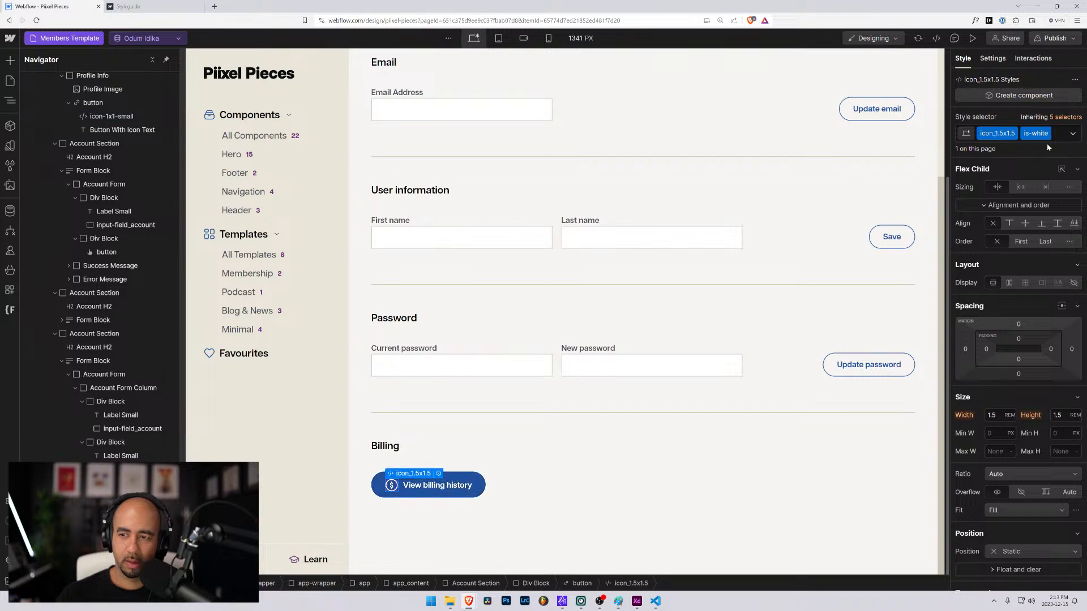
click(1058, 135)
key(BackSpace)
key(BackSpace)
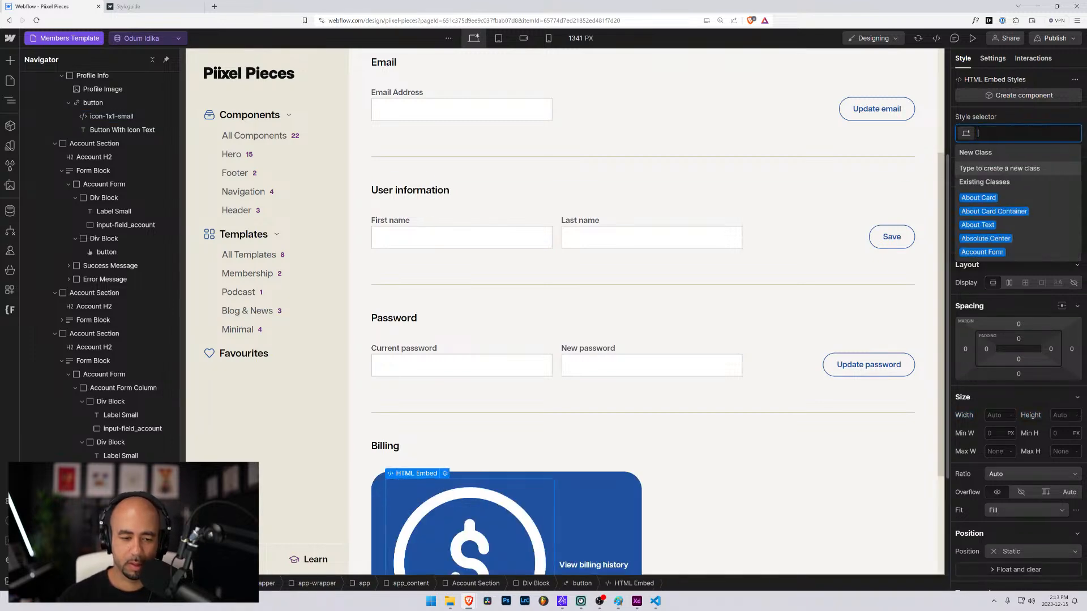
text(is)
key(BackSpace)
key(BackSpace)
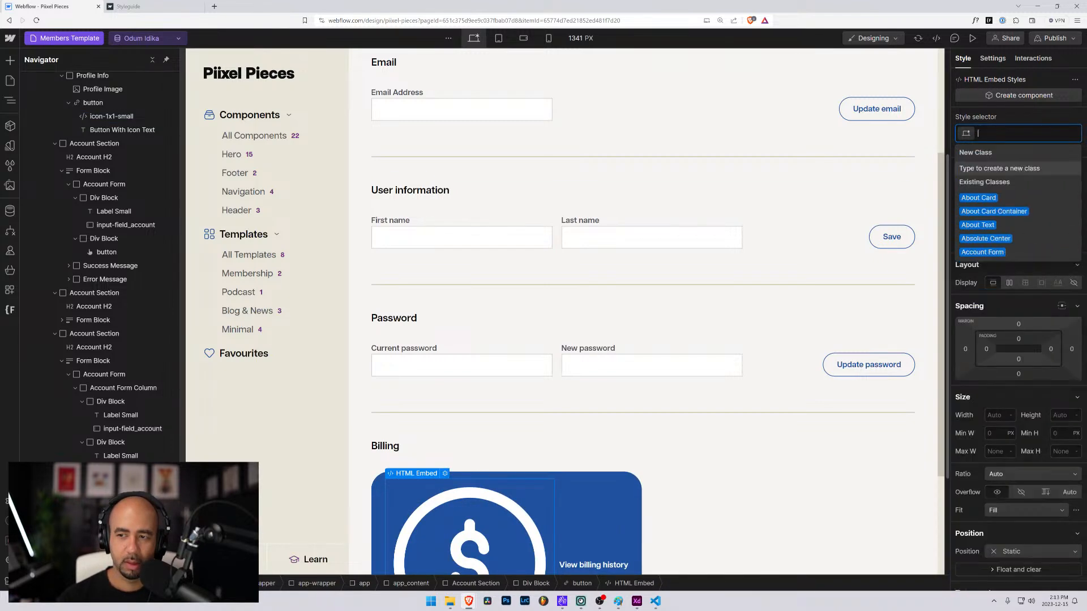
text(icon)
key(Down)
key(Down)
key(Down)
key(Down)
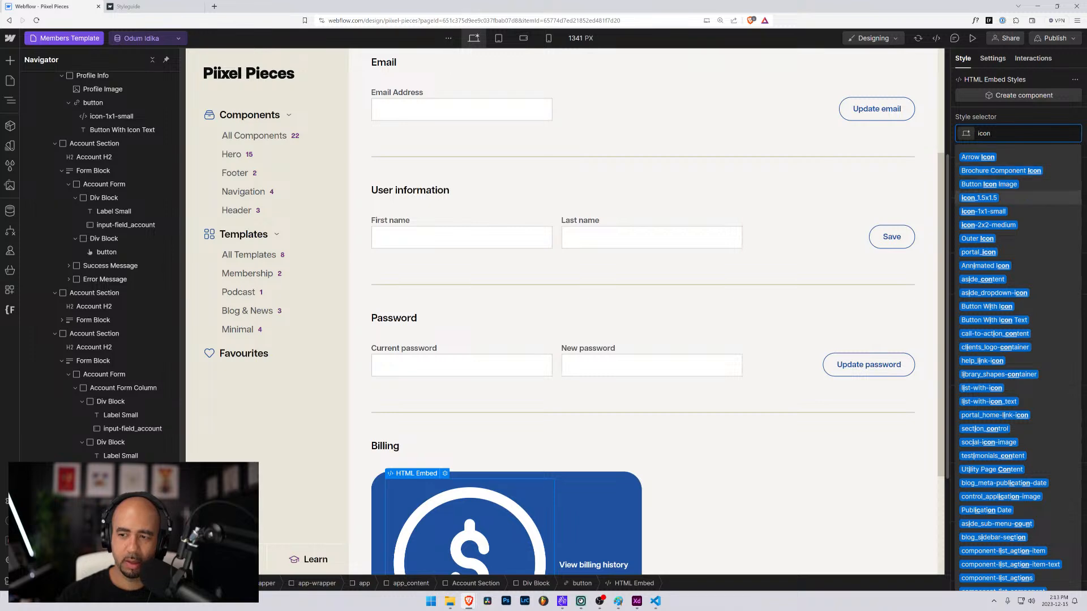
key(Return)
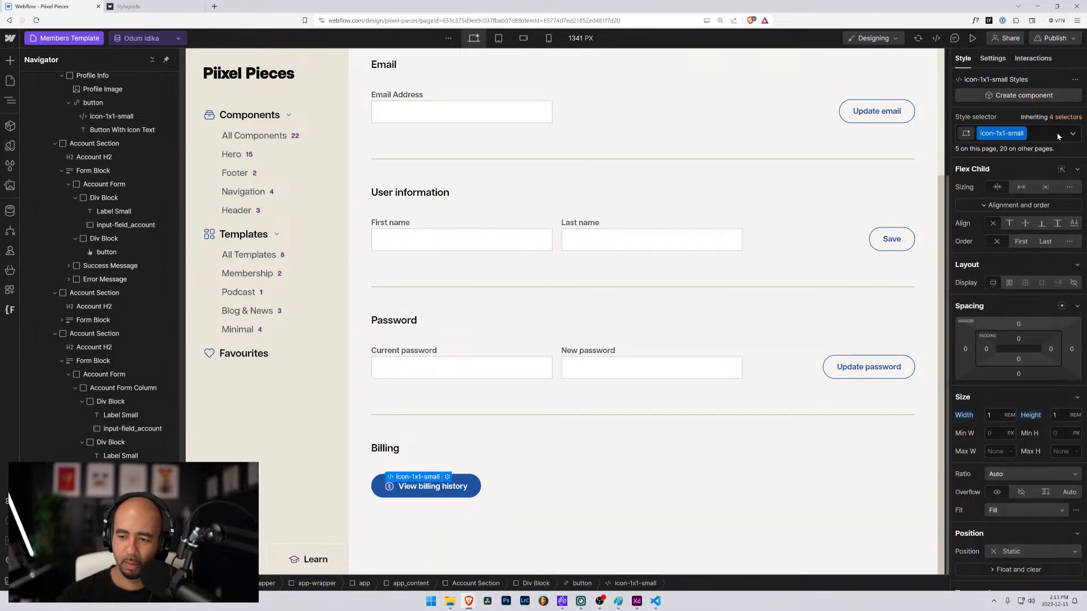
scroll(1054, 133, down, 3)
scroll(1042, 130, up, 2)
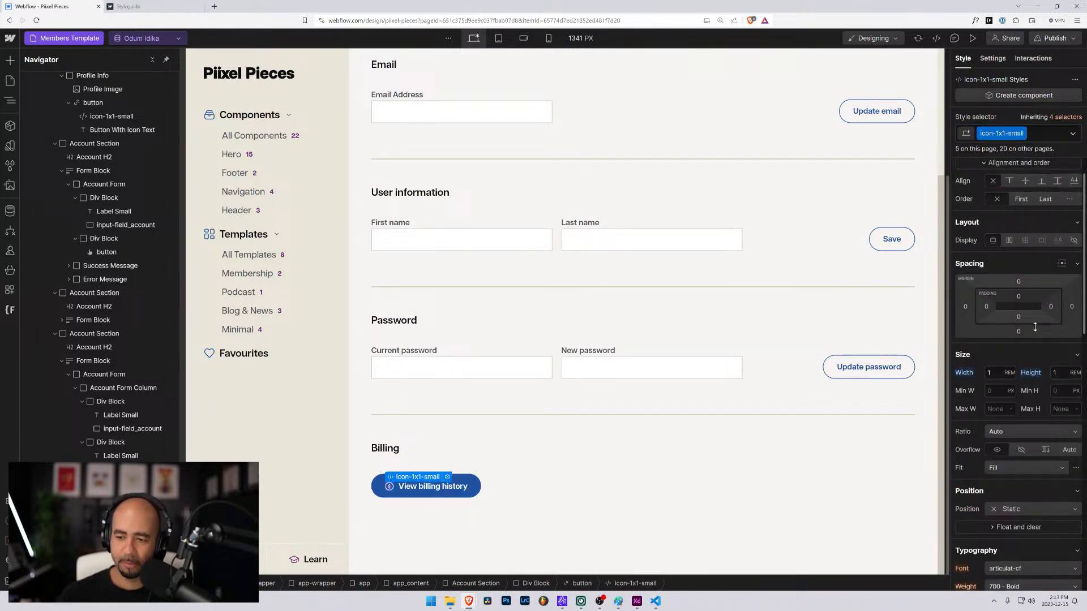
Add the existing is-white combo class to the View billing history button's icon in the Billing section.
click(1035, 129)
text(is-white)
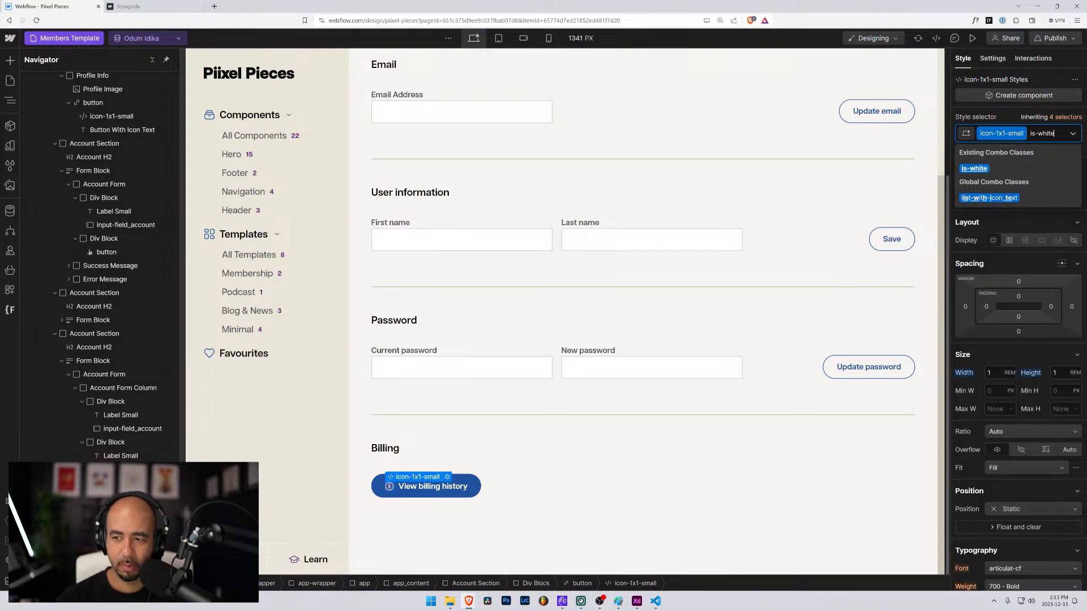
key(Return)
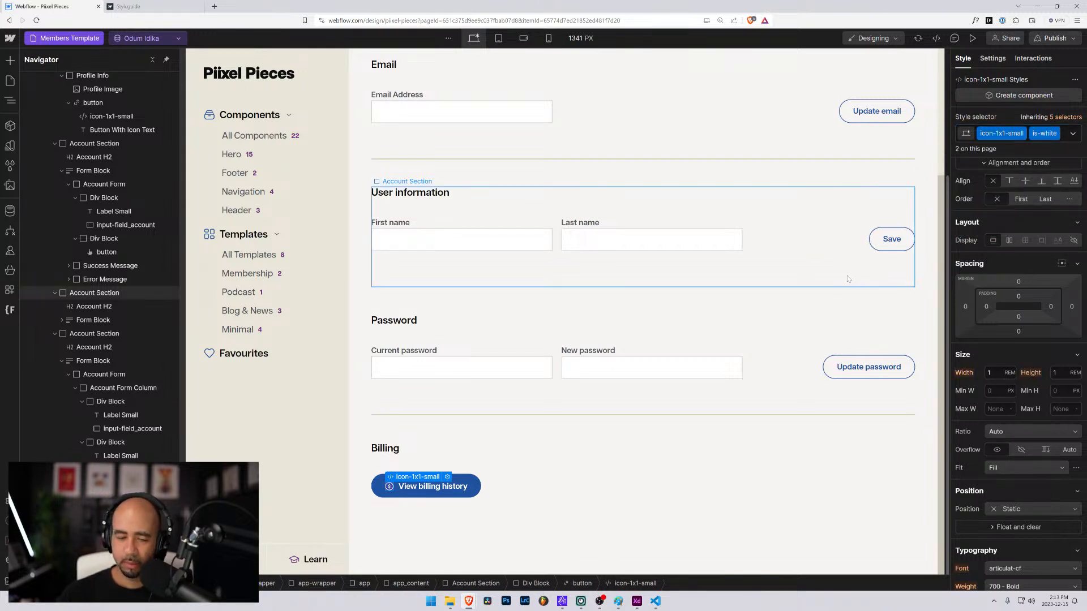
click(512, 449)
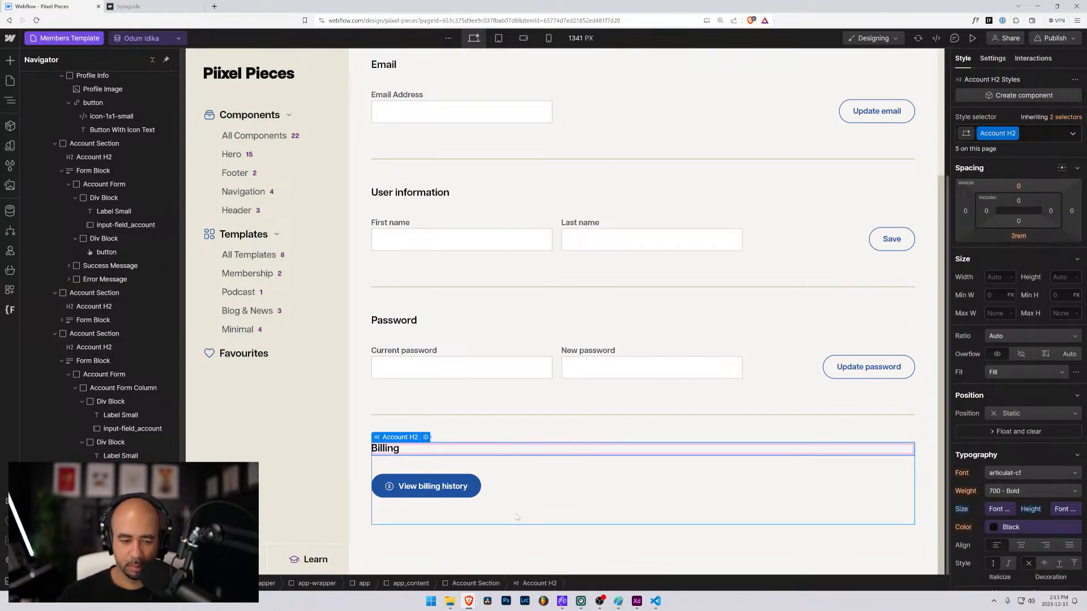
Examine the layout and spacing styles that the Update avatar button inherits from its button and is-icon classes.
scroll(516, 517, up, 3)
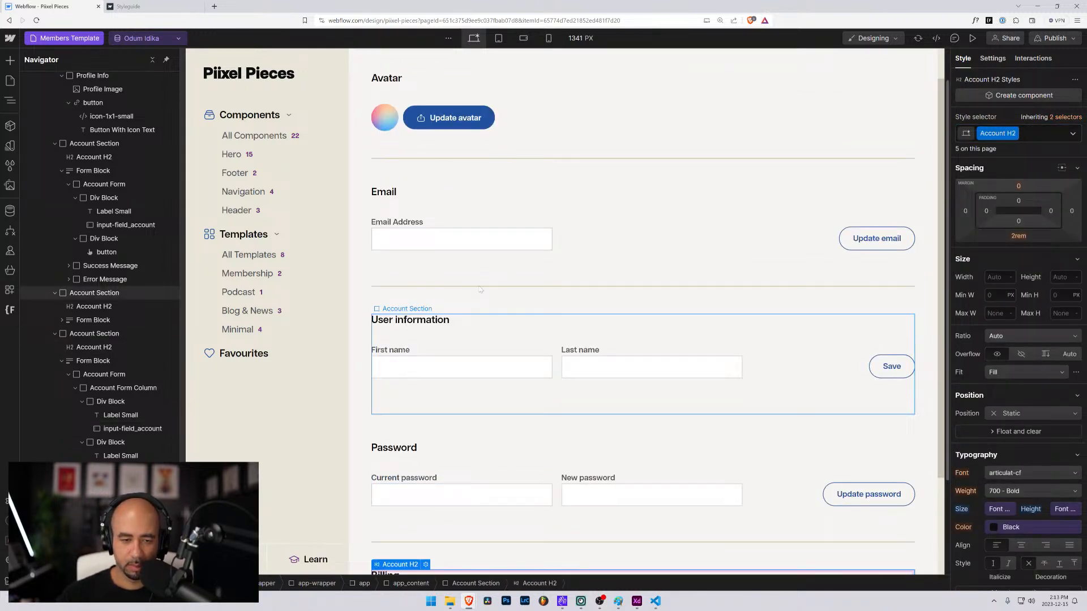
click(430, 119)
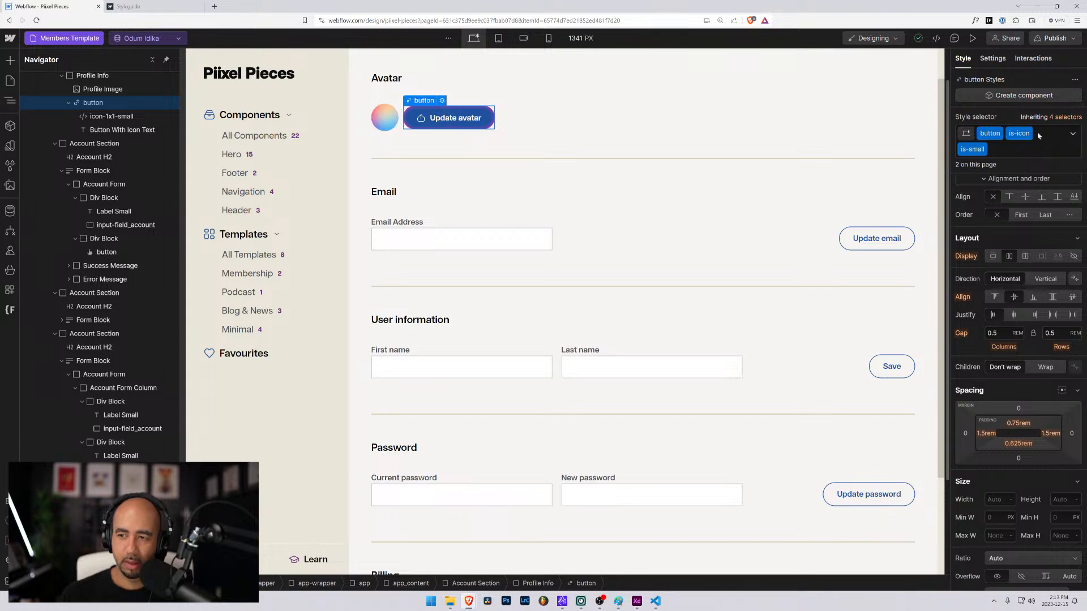
click(1067, 120)
click(1013, 241)
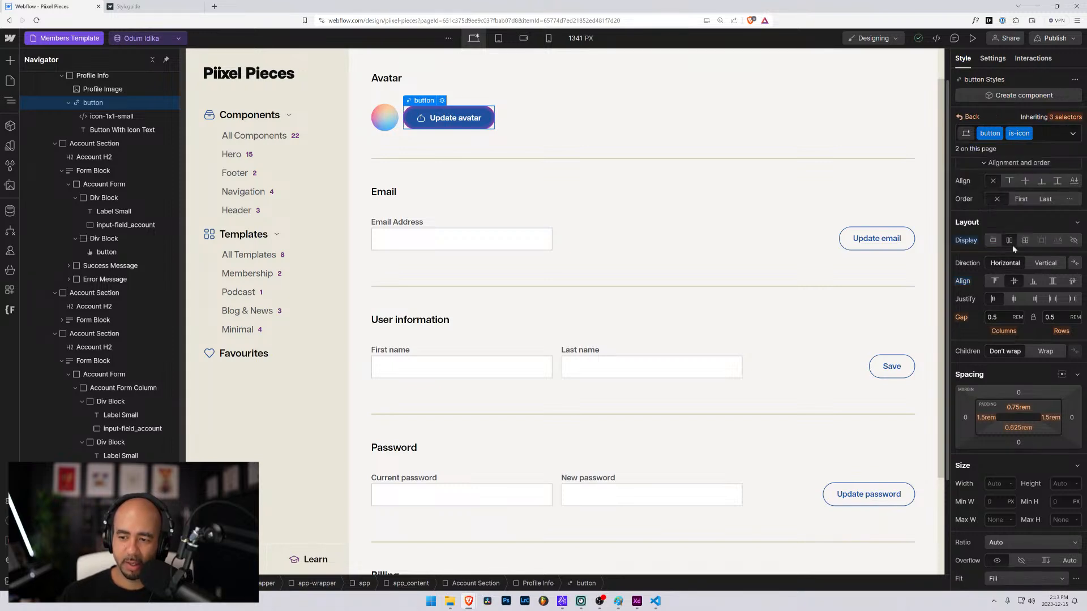
scroll(1007, 340, down, 1)
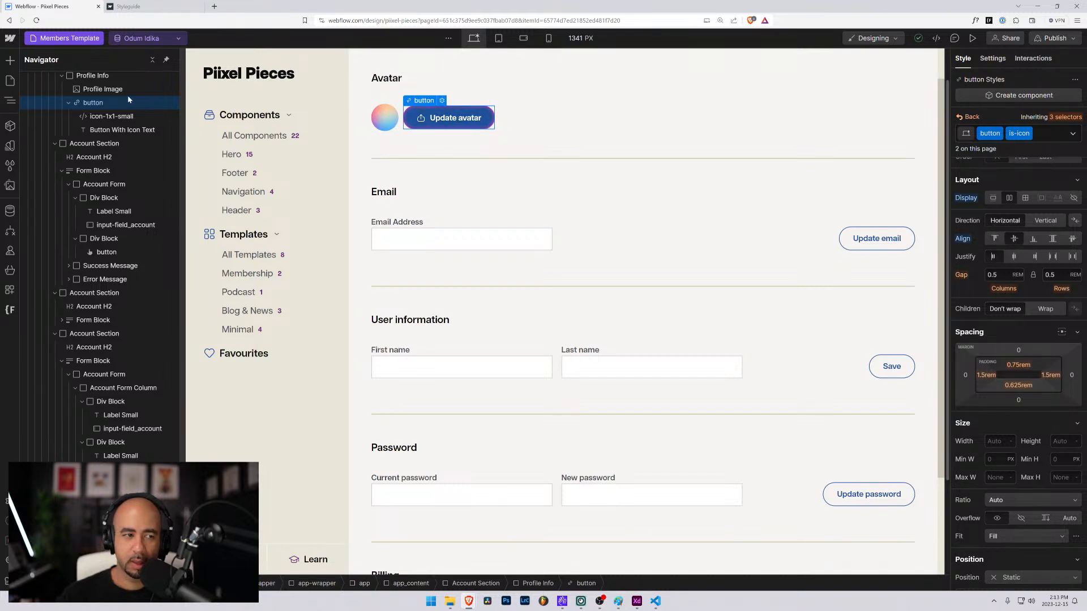
click(1069, 119)
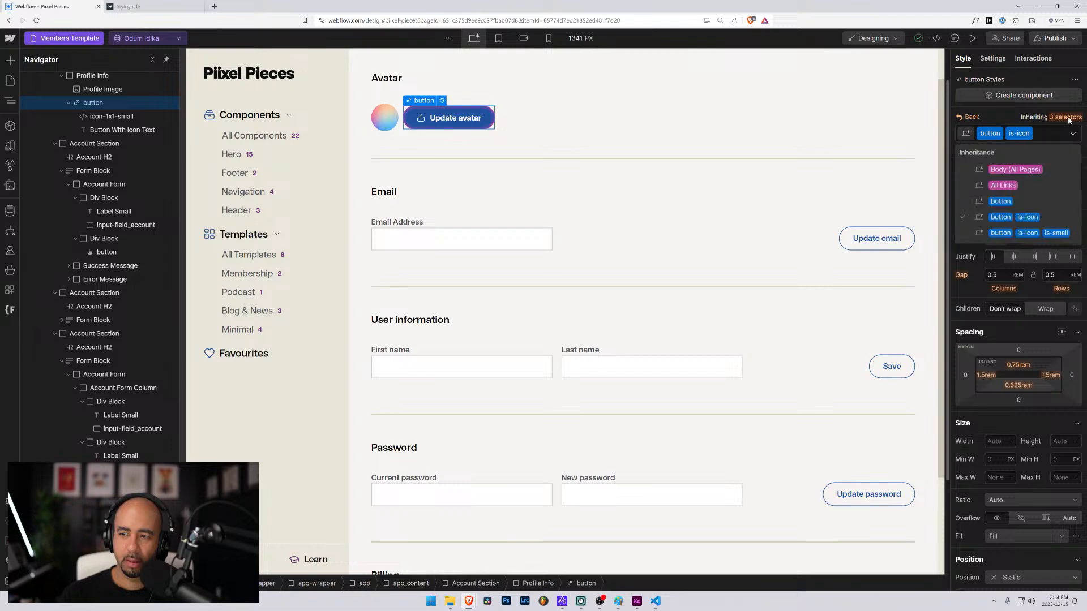
click(996, 204)
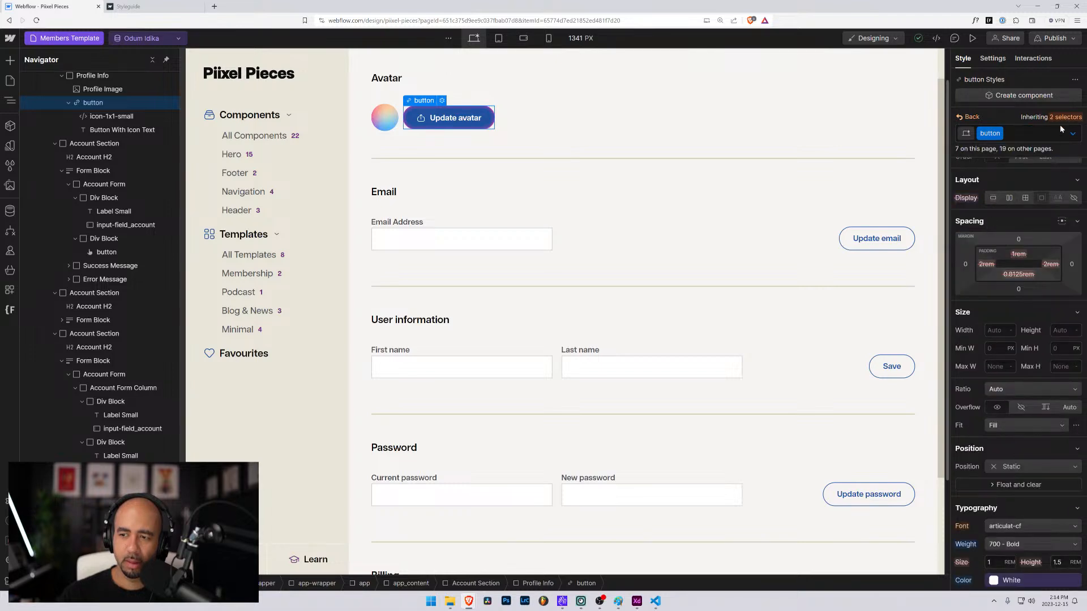
Set the column and row gap of the Update avatar button's is-icon combo class to 0.25 rem.
click(1067, 117)
click(1013, 218)
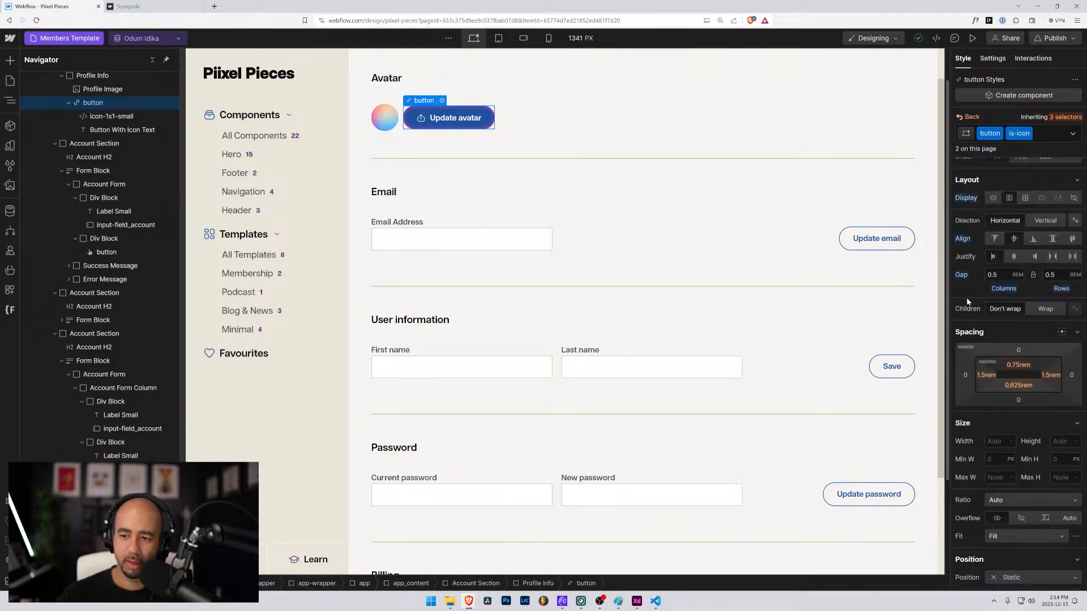
scroll(968, 302, down, 10)
scroll(1000, 362, up, 6)
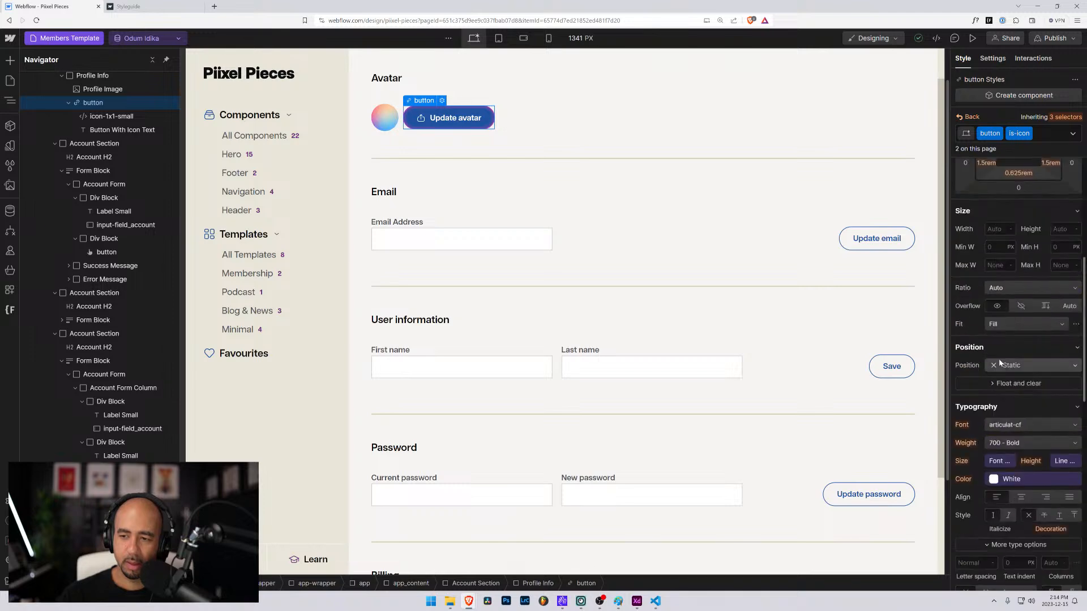
scroll(1002, 351, up, 3)
scroll(1001, 211, up, 1)
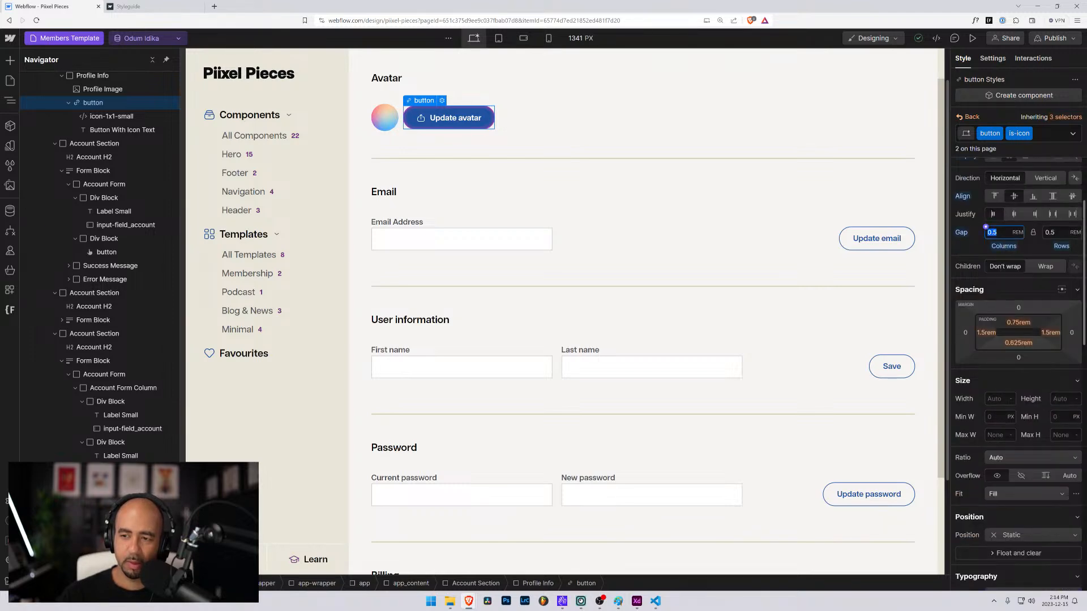
click(996, 232)
text(0.25)
key(Return)
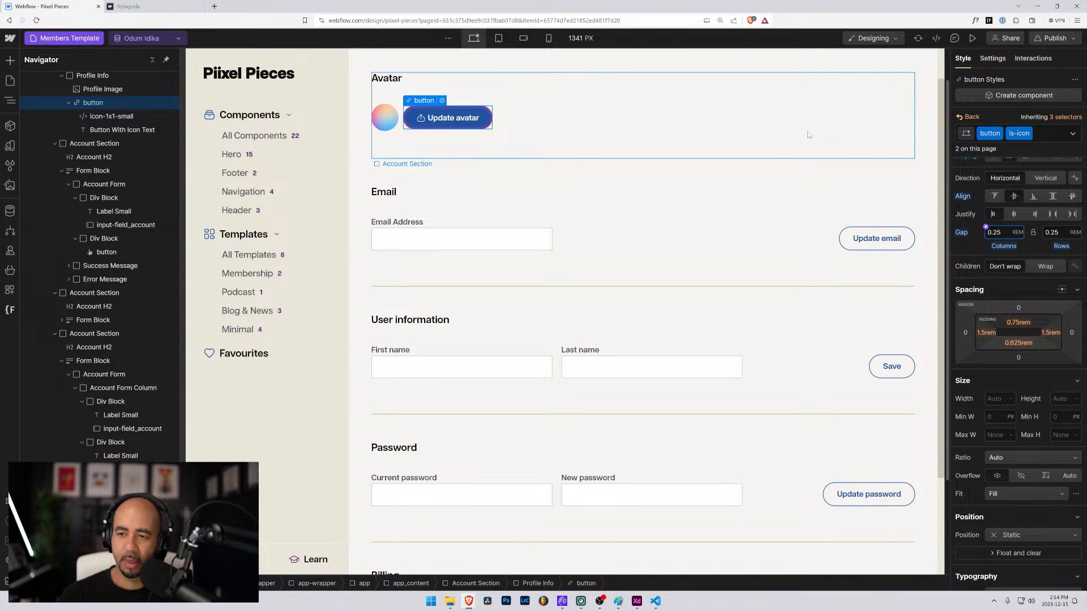
click(707, 144)
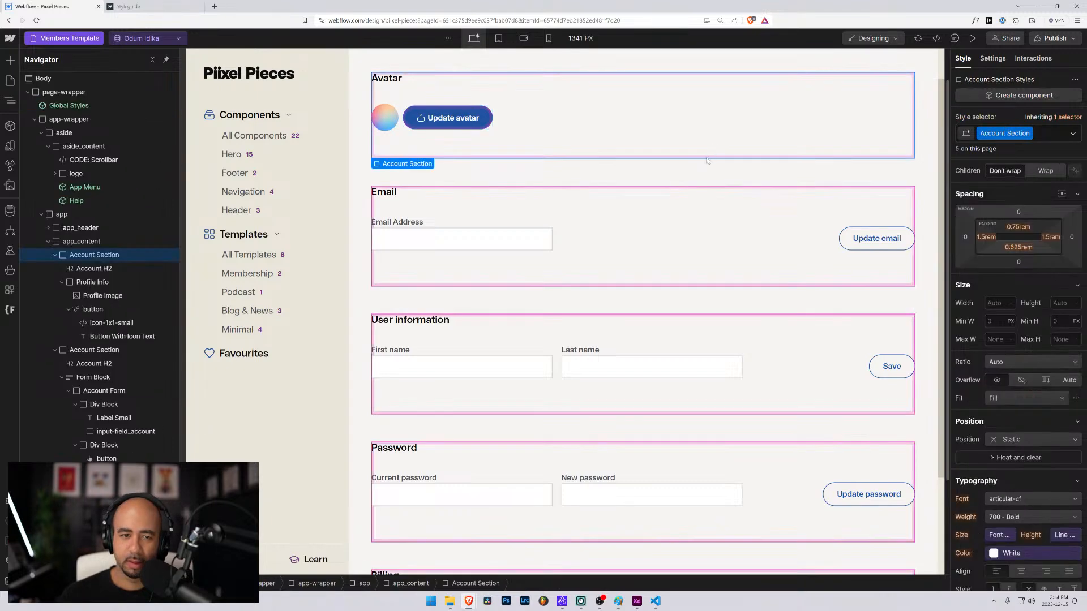
Set the left and right padding of the button's is-small combo class to 1rem, working from the Update email button.
scroll(686, 178, down, 2)
scroll(687, 178, up, 3)
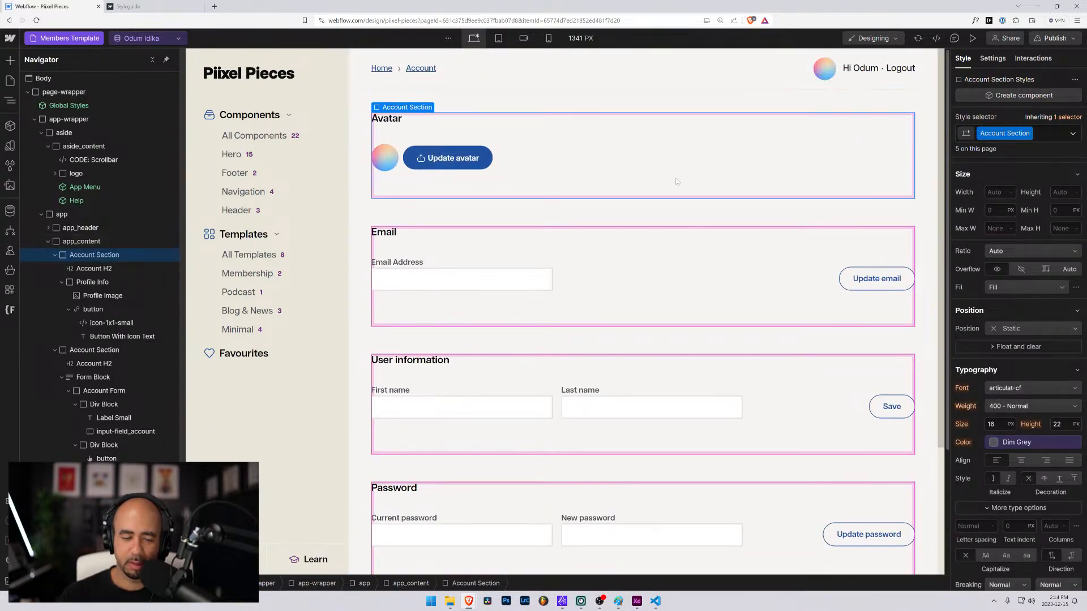
click(845, 274)
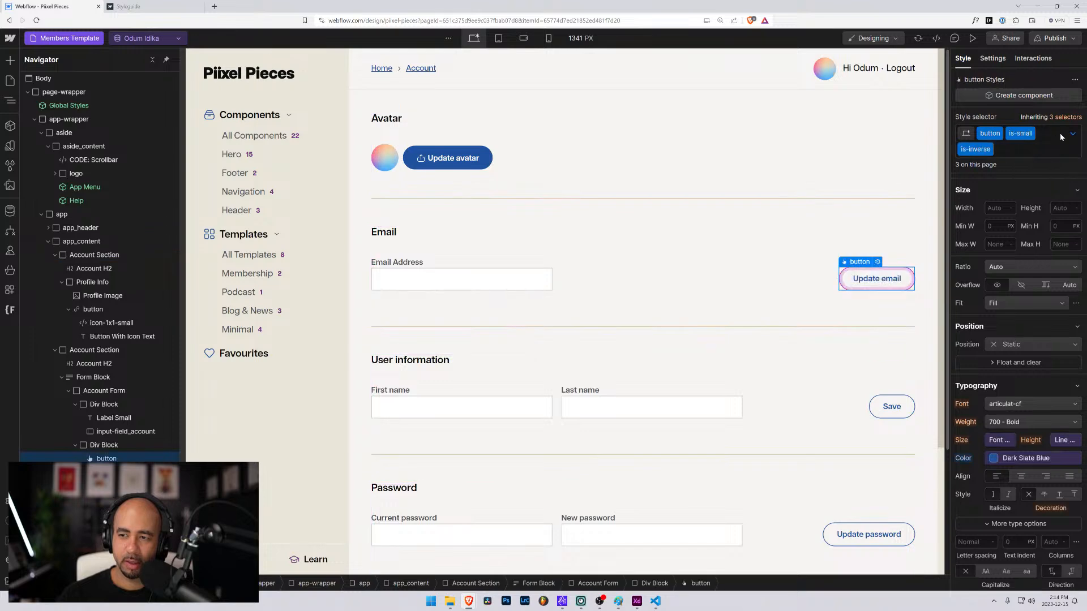
click(1068, 117)
click(1018, 218)
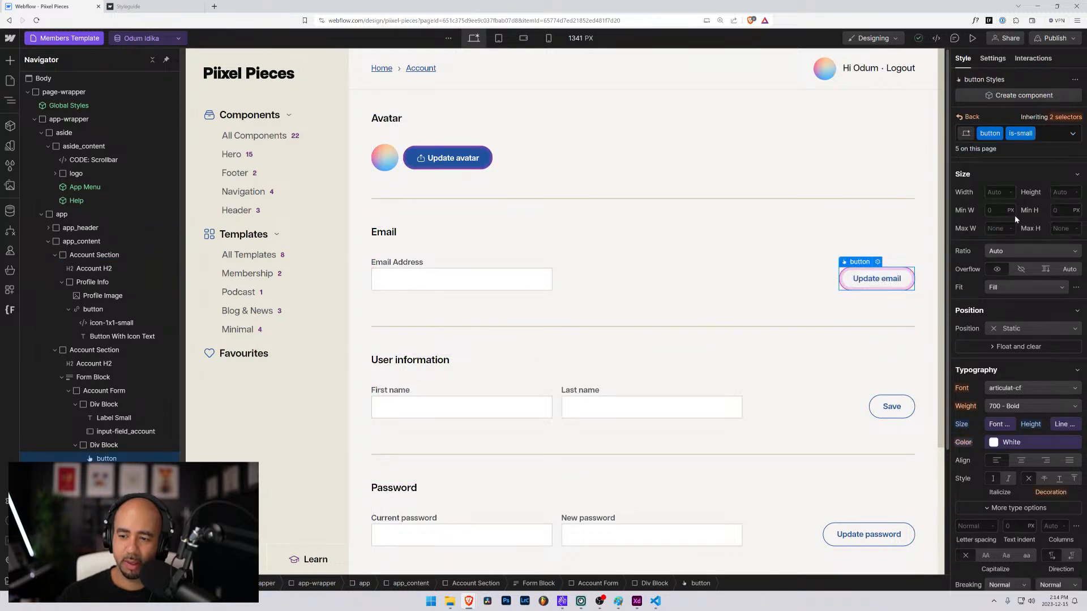
scroll(981, 340, down, 5)
scroll(988, 342, up, 6)
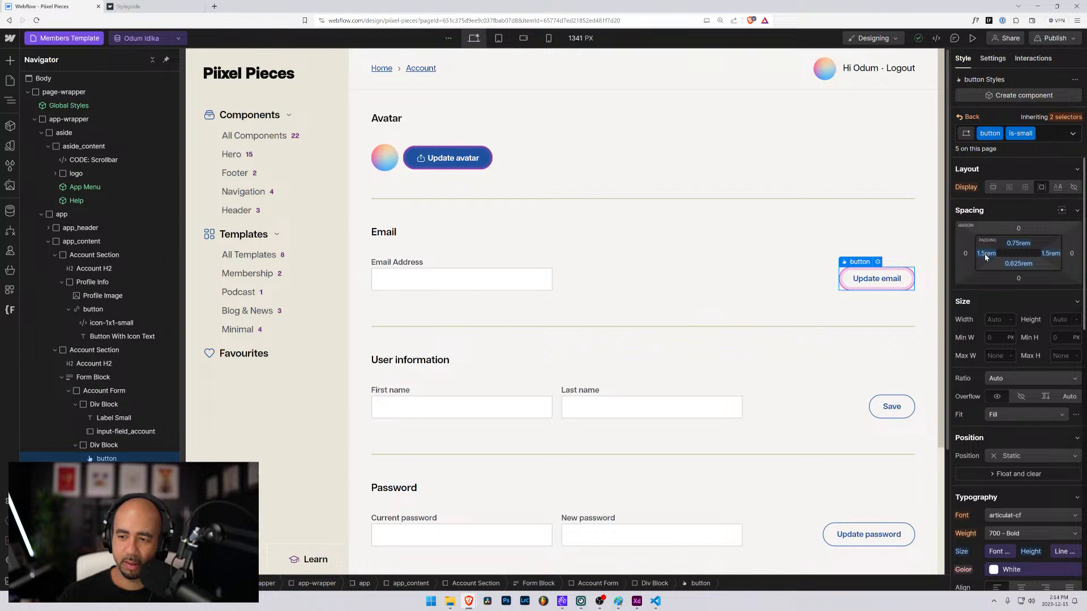
drag(986, 256, 983, 253)
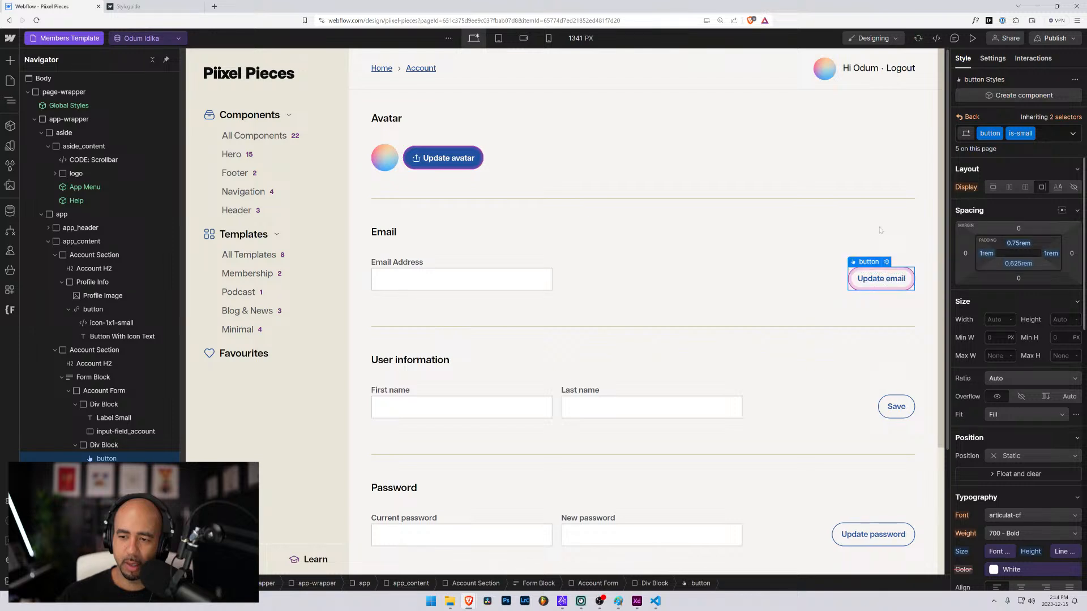
click(773, 226)
scroll(614, 211, down, 3)
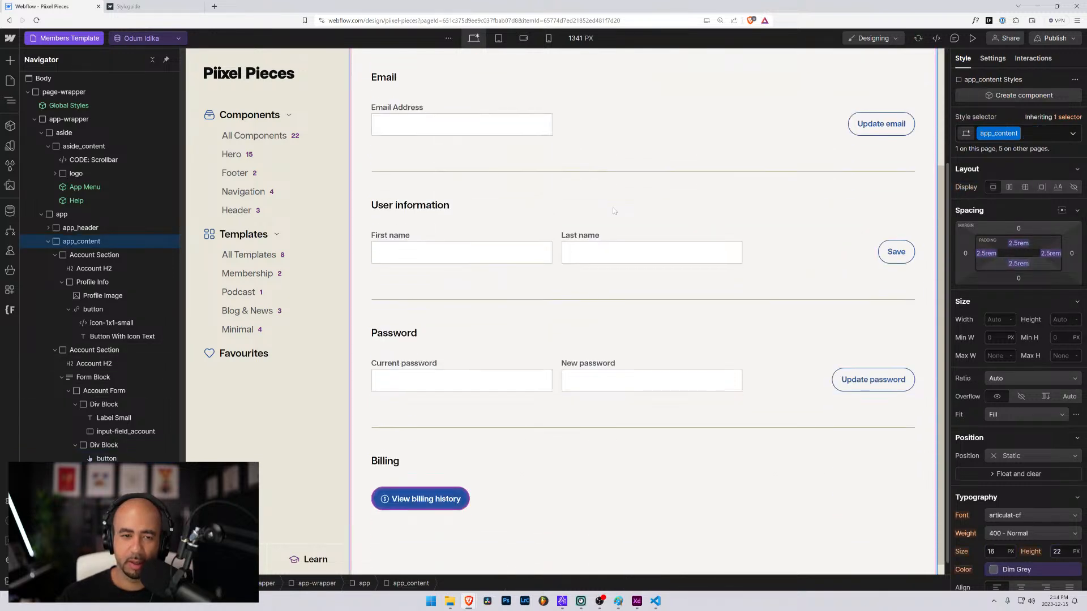
click(664, 160)
scroll(674, 187, up, 3)
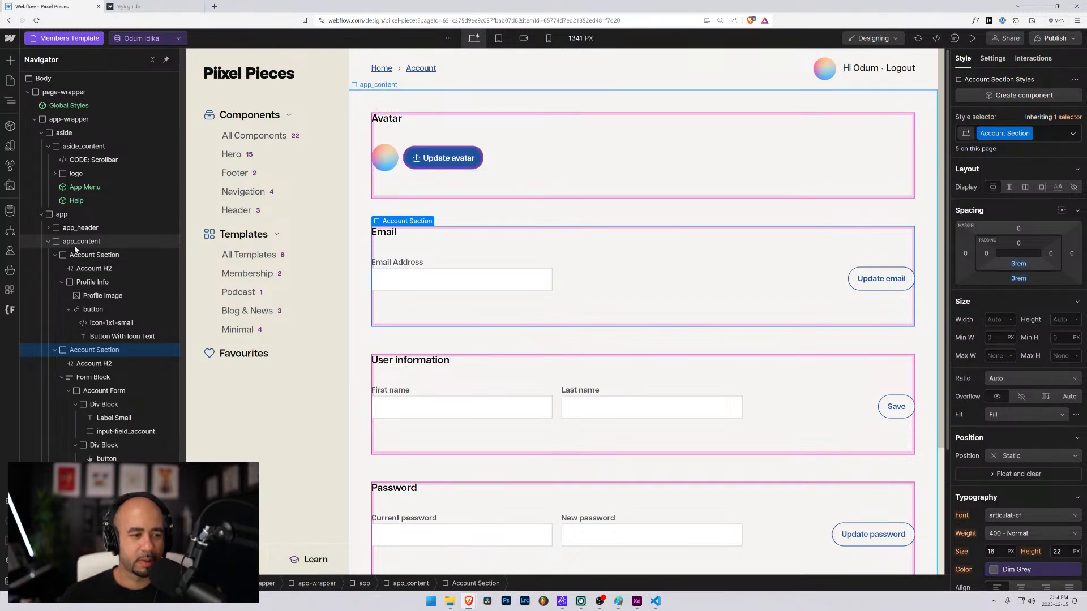
Collapse the Avatar, Email, User information and Password Account Section elements in the Navigator tree.
scroll(91, 252, down, 3)
click(55, 180)
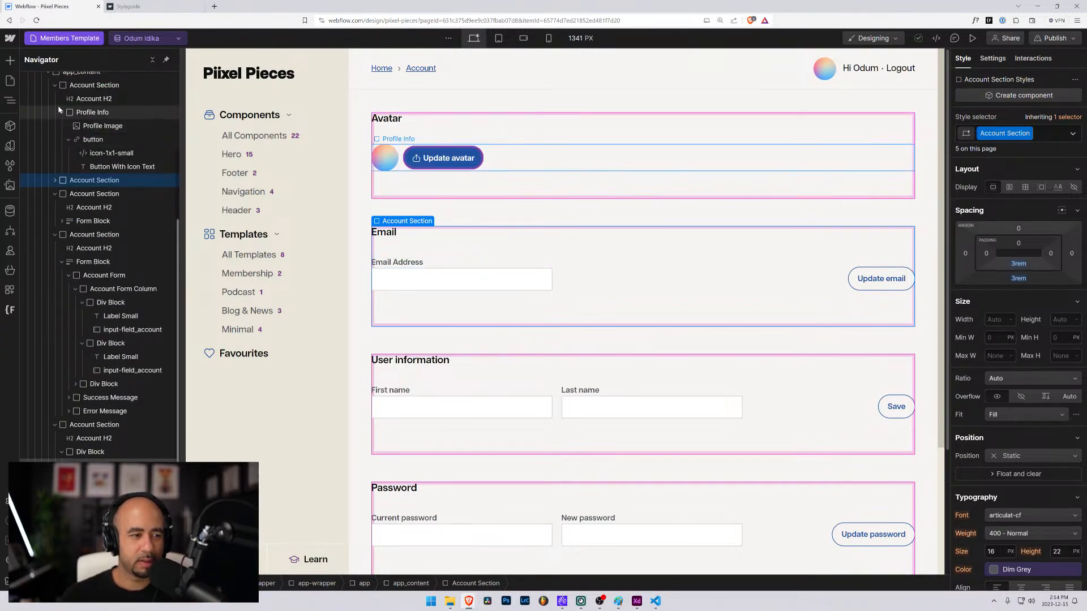
click(55, 85)
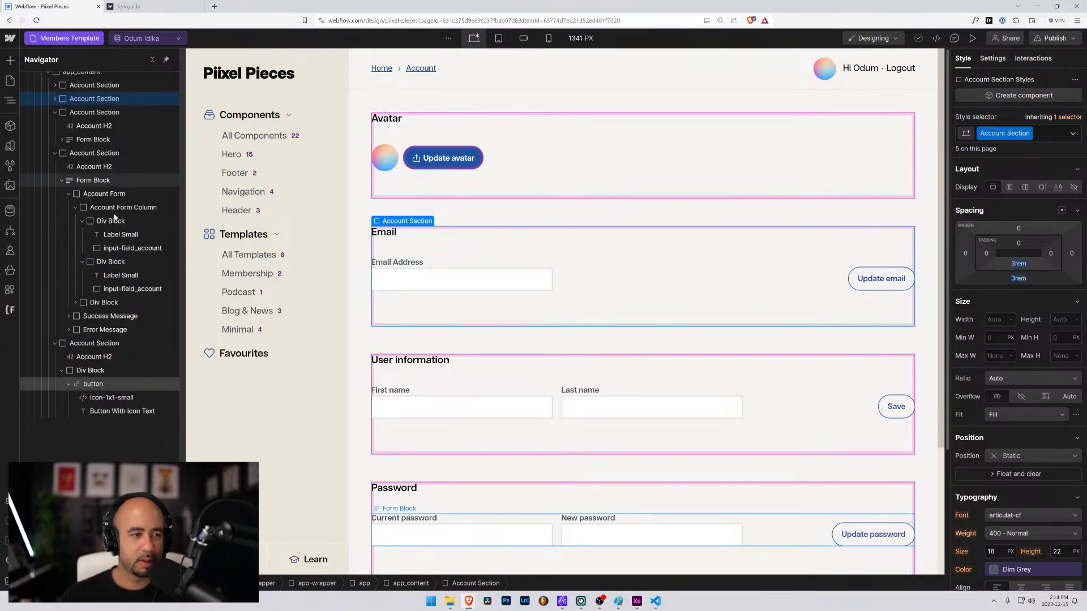
click(55, 153)
click(55, 112)
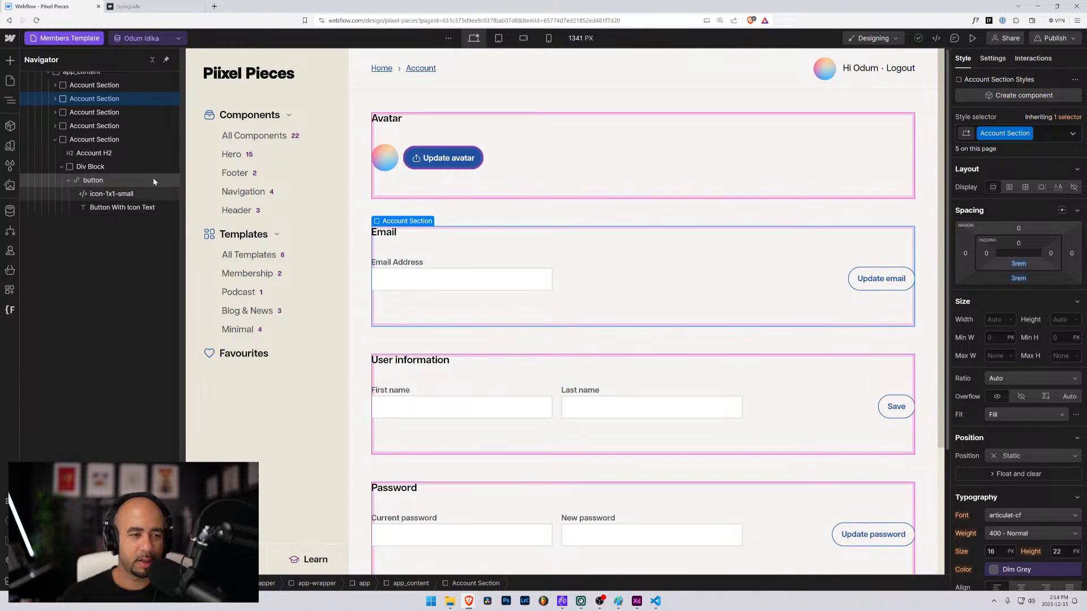
Rename the Account Section class to account-section, working from the Avatar section.
click(85, 85)
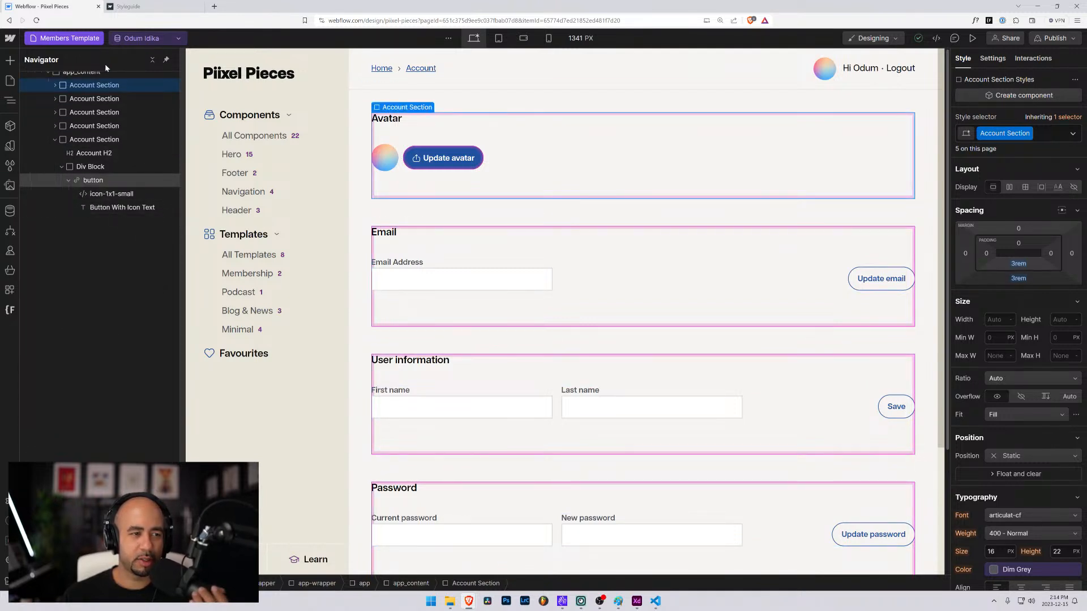
click(127, 100)
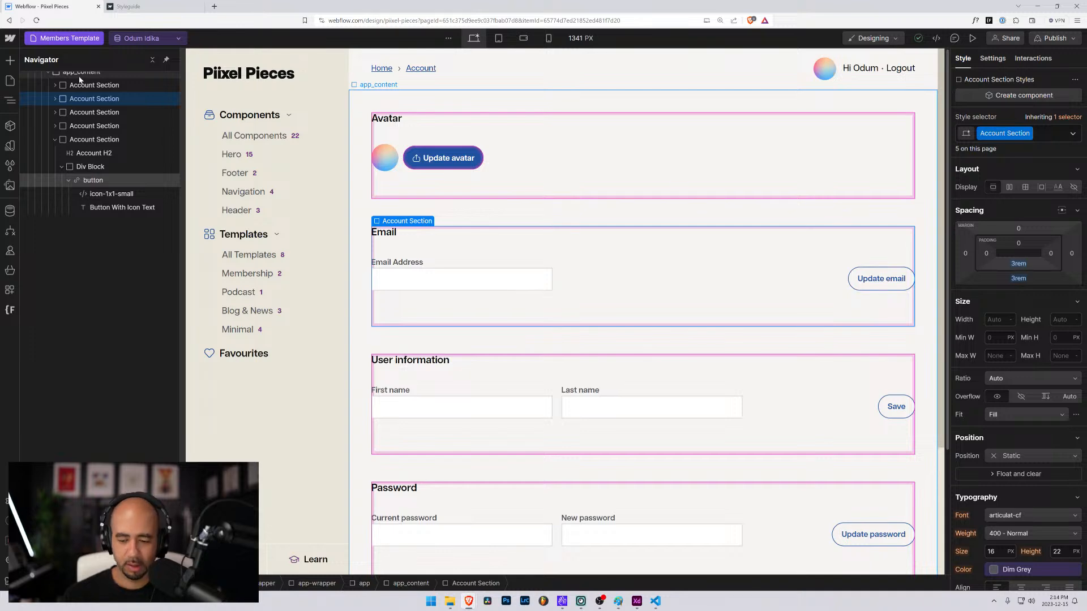
key(Up)
key(Up)
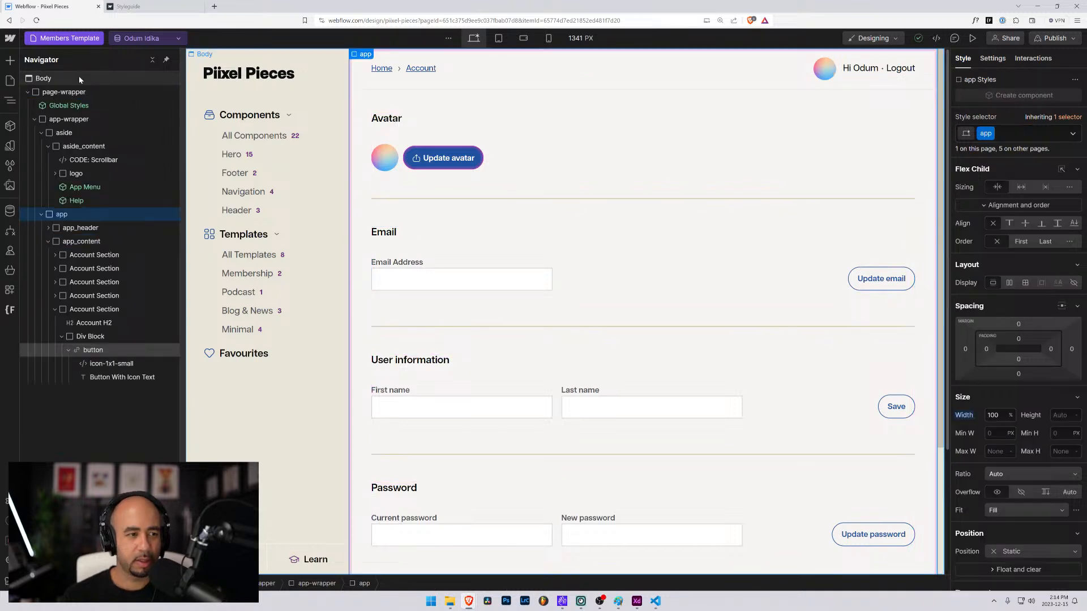
click(85, 256)
click(1028, 133)
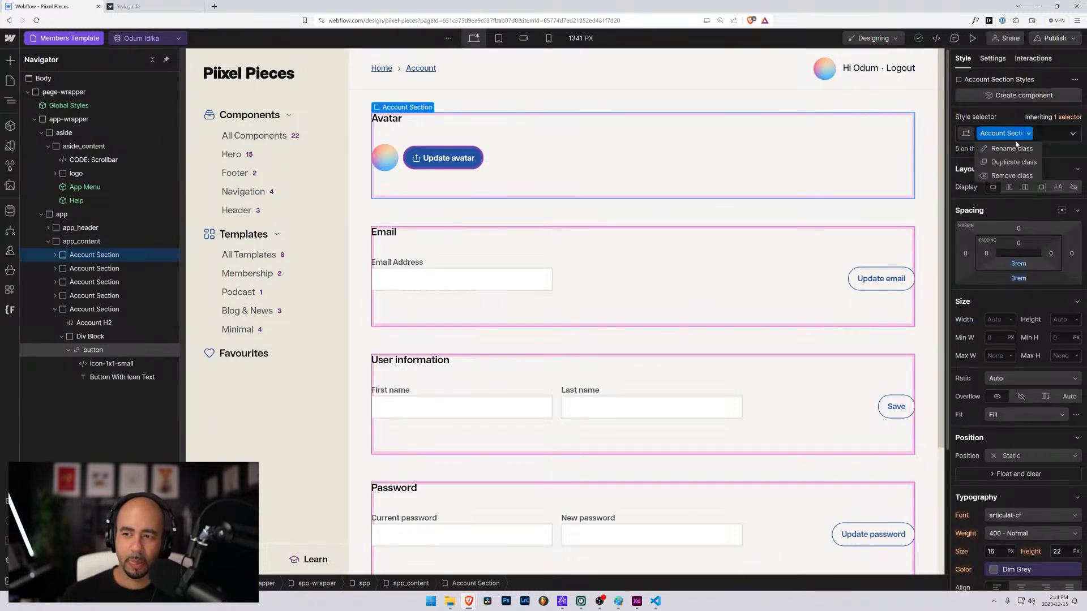
click(980, 151)
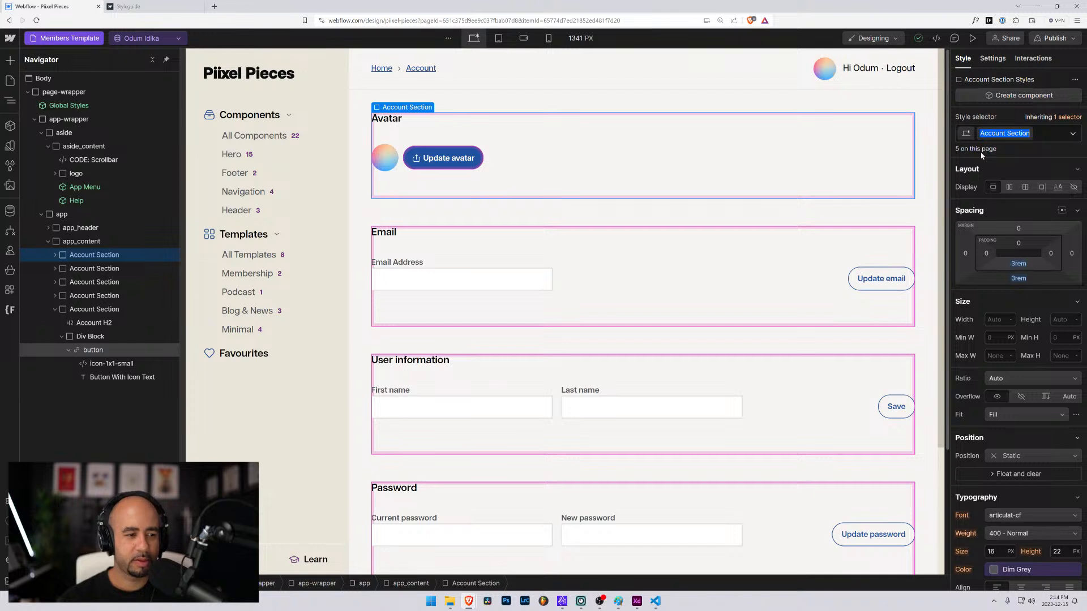
text(account_)
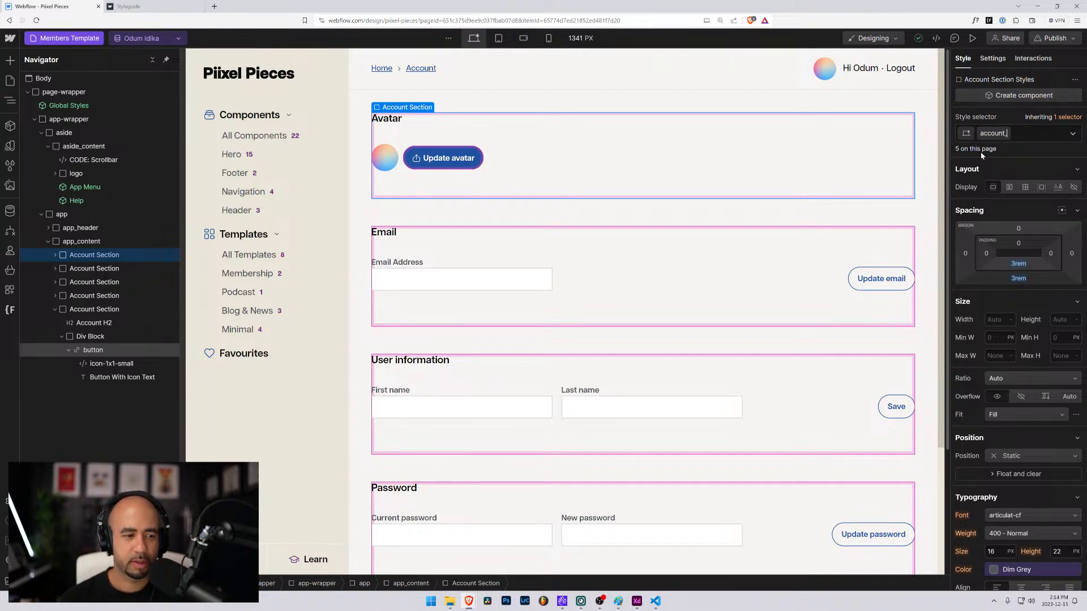
key(BackSpace)
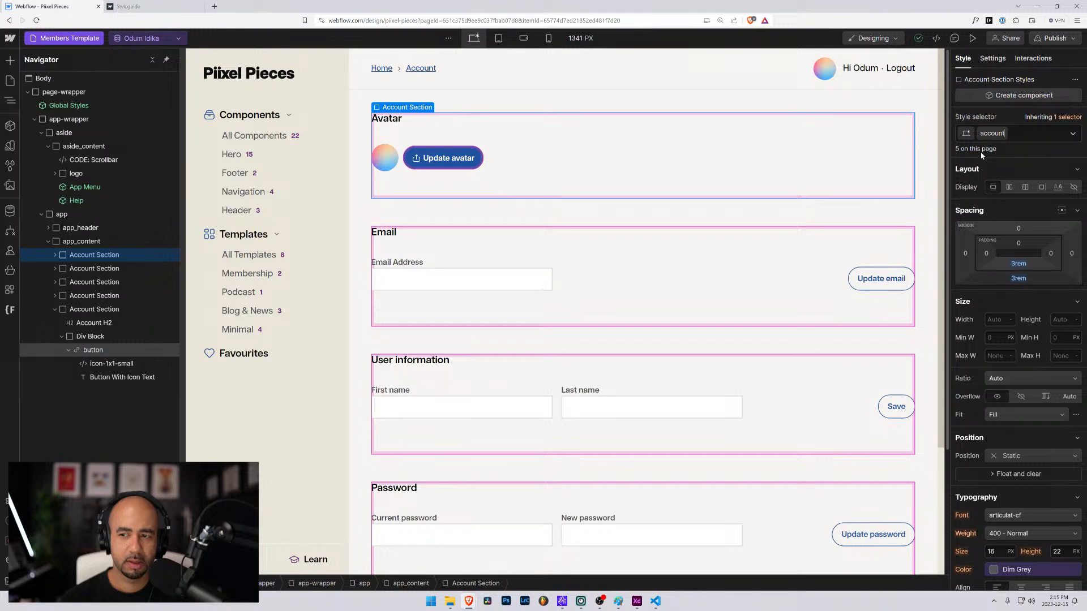
text(sect)
key(BackSpace)
key(BackSpace)
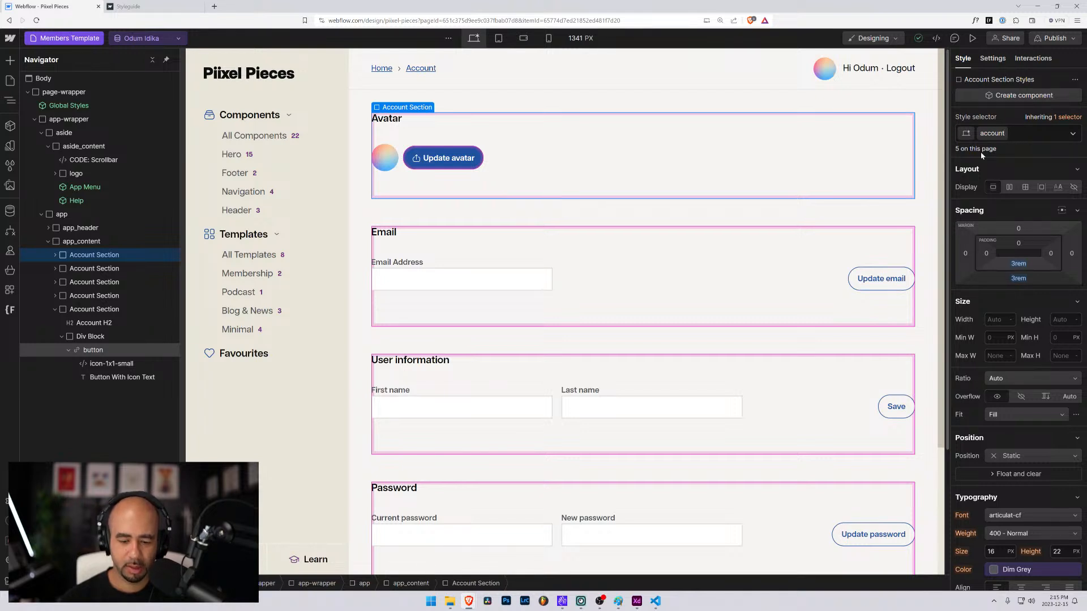
text(-section)
key(Return)
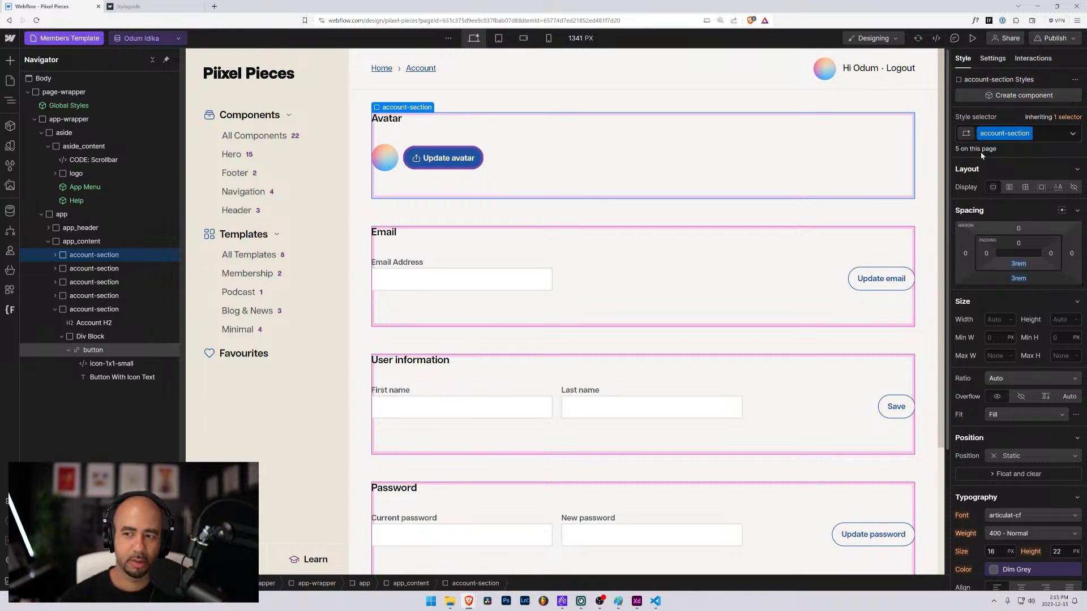
Rename the Profile Info class in the Avatar section to profile-info.
click(55, 255)
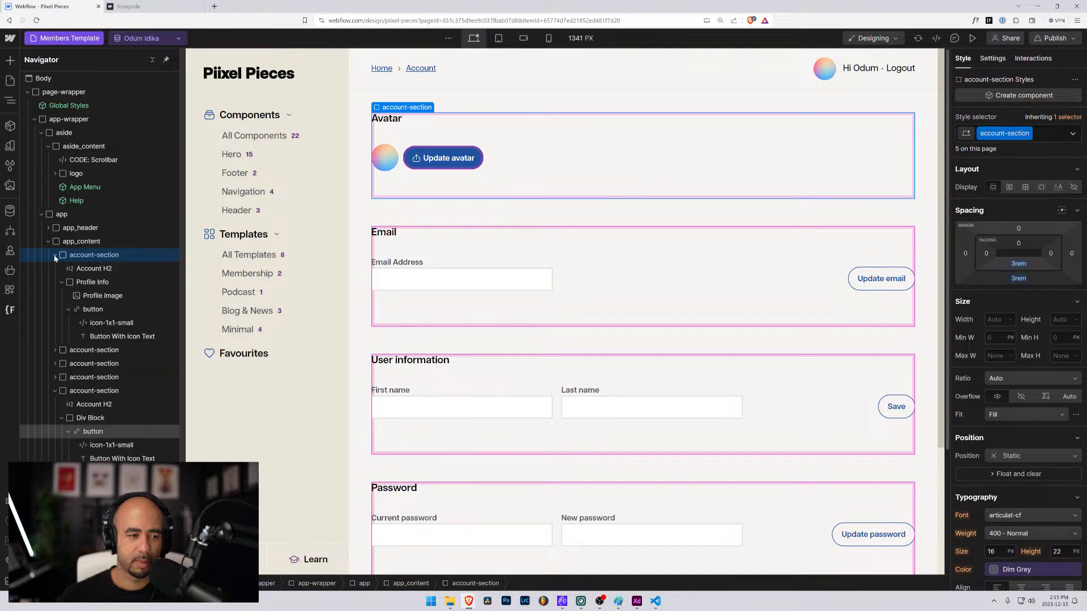
click(82, 282)
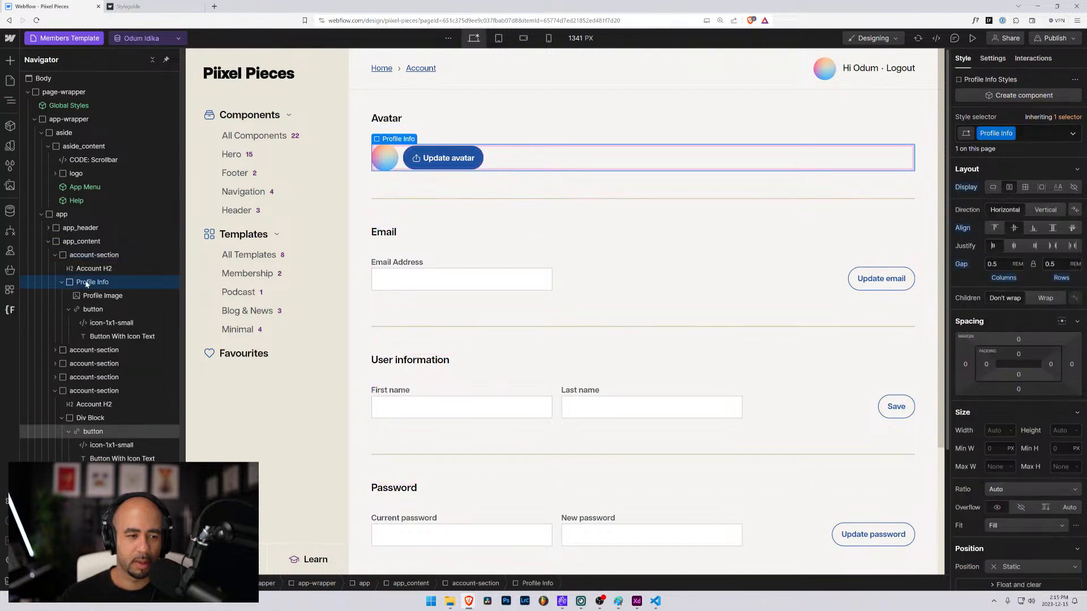
click(997, 133)
click(998, 148)
text(pr)
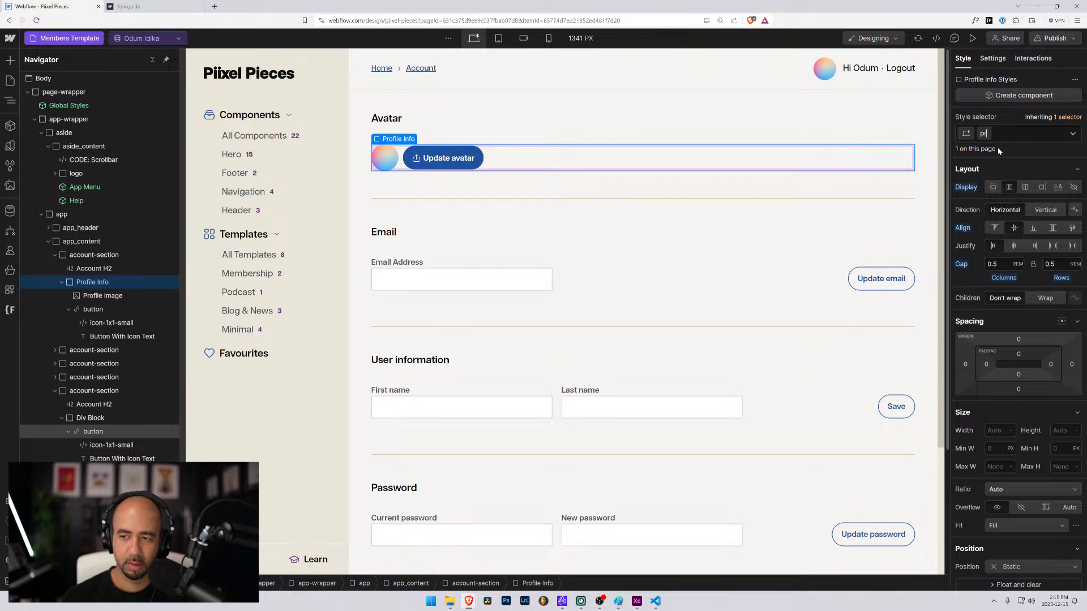
text(ofile_)
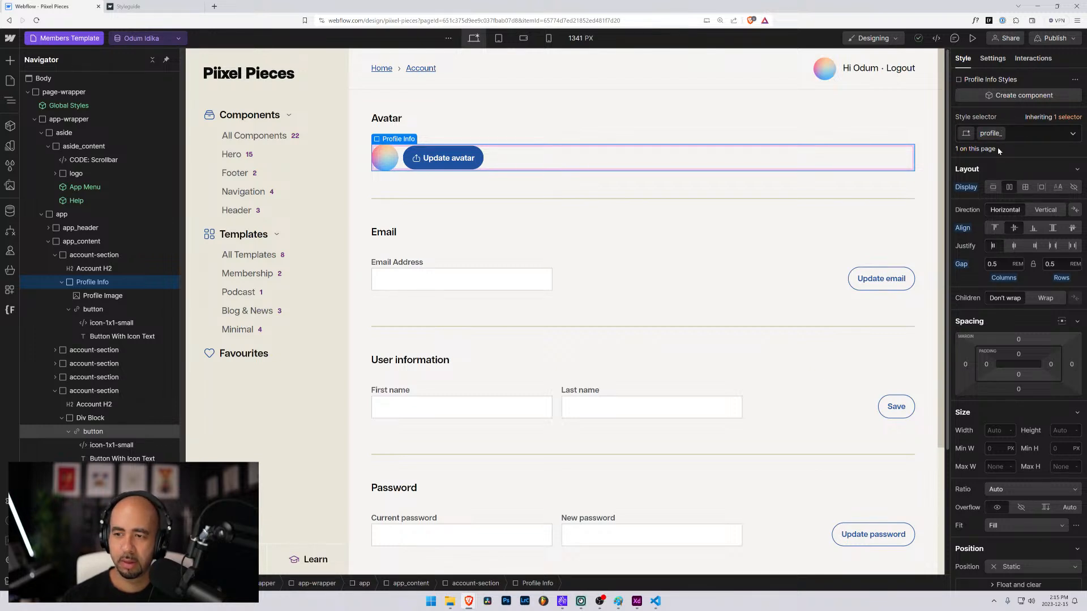
key(BackSpace)
text(-info)
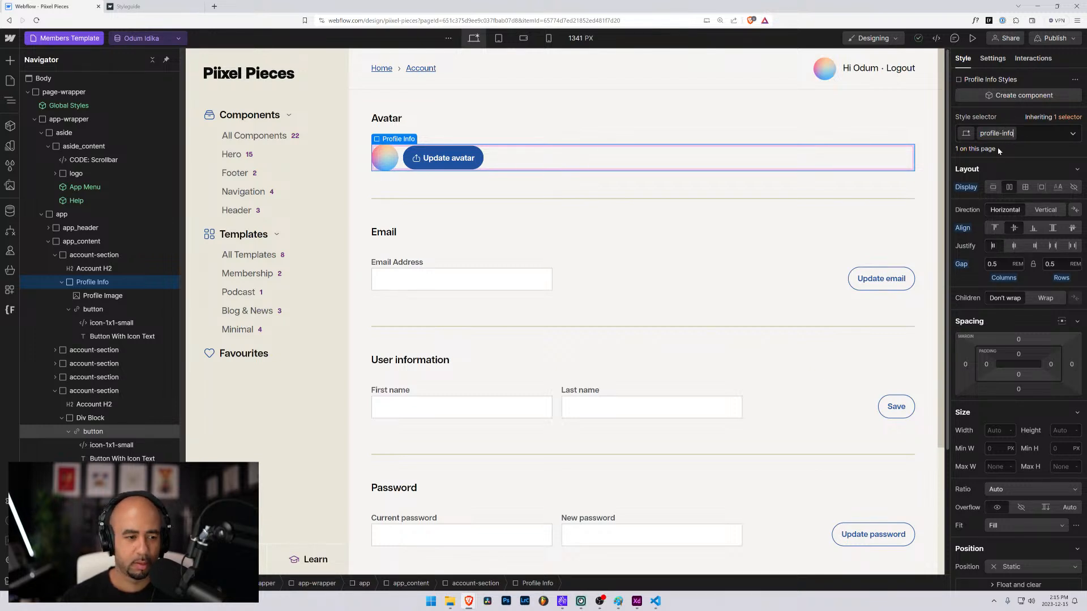
key(Return)
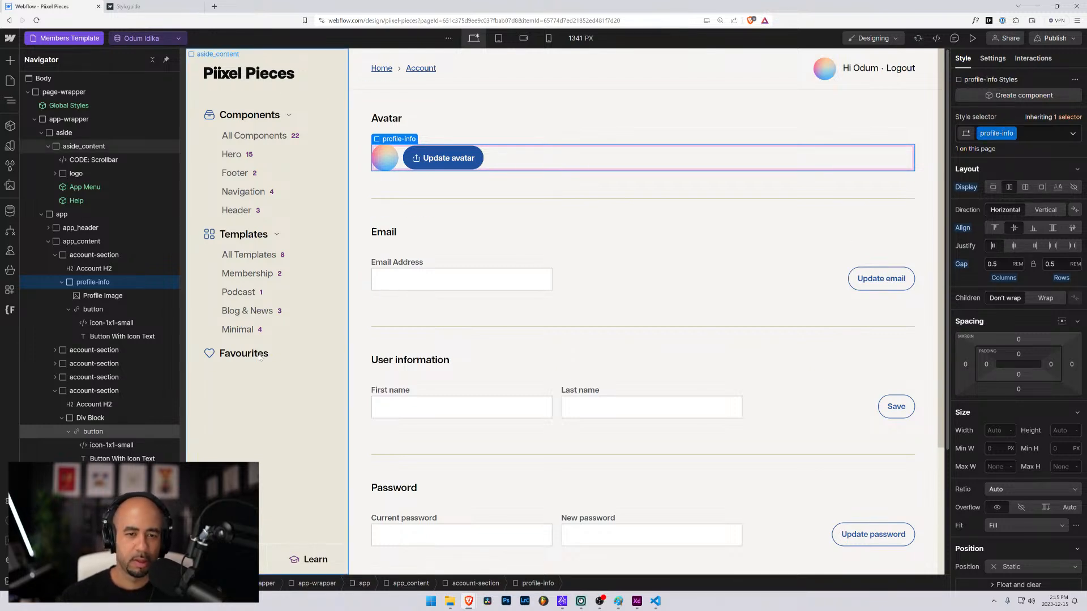
Rename the Profile Image class on the avatar picture to profile-info_avatar.
click(105, 296)
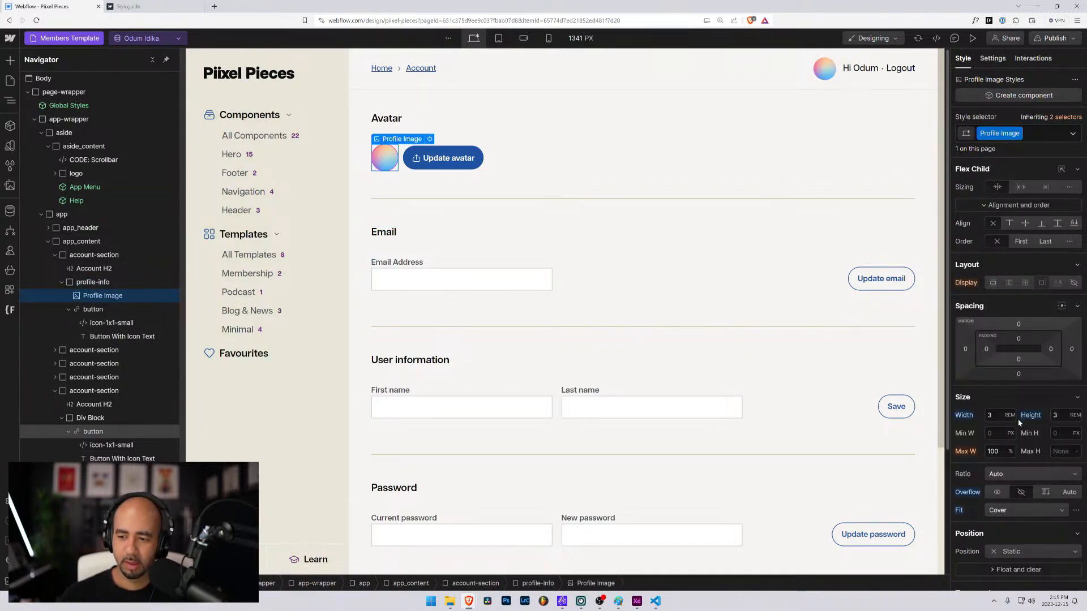
click(1001, 134)
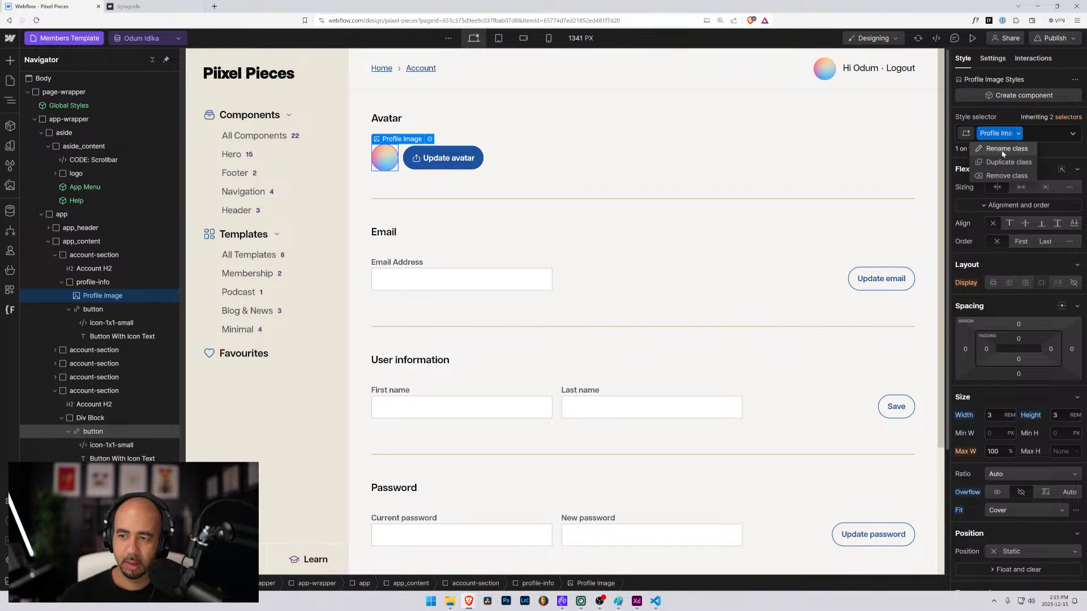
click(1002, 155)
text(profile-)
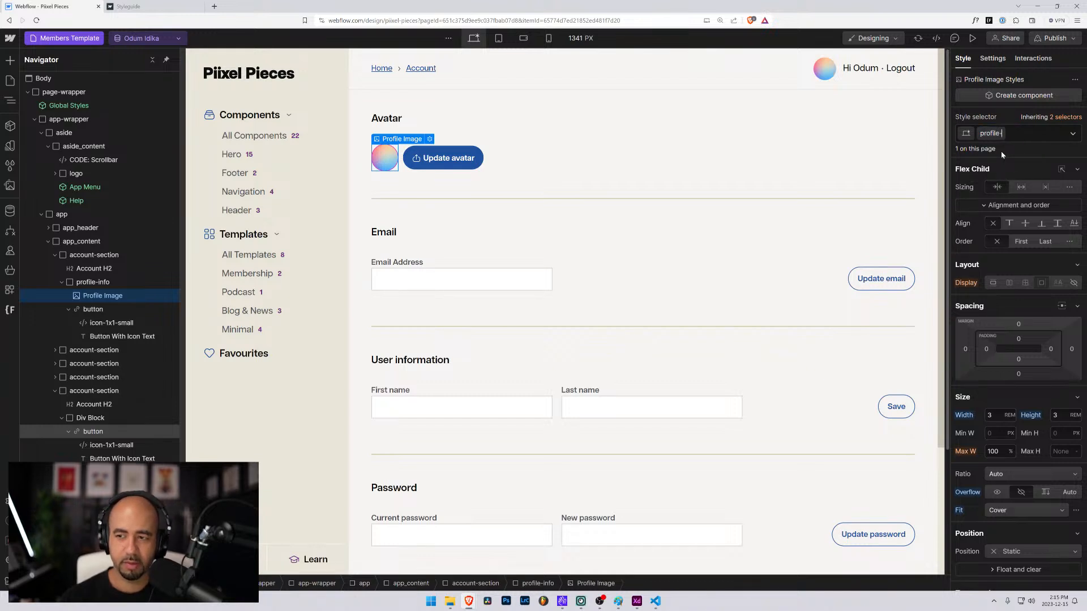
text(info_)
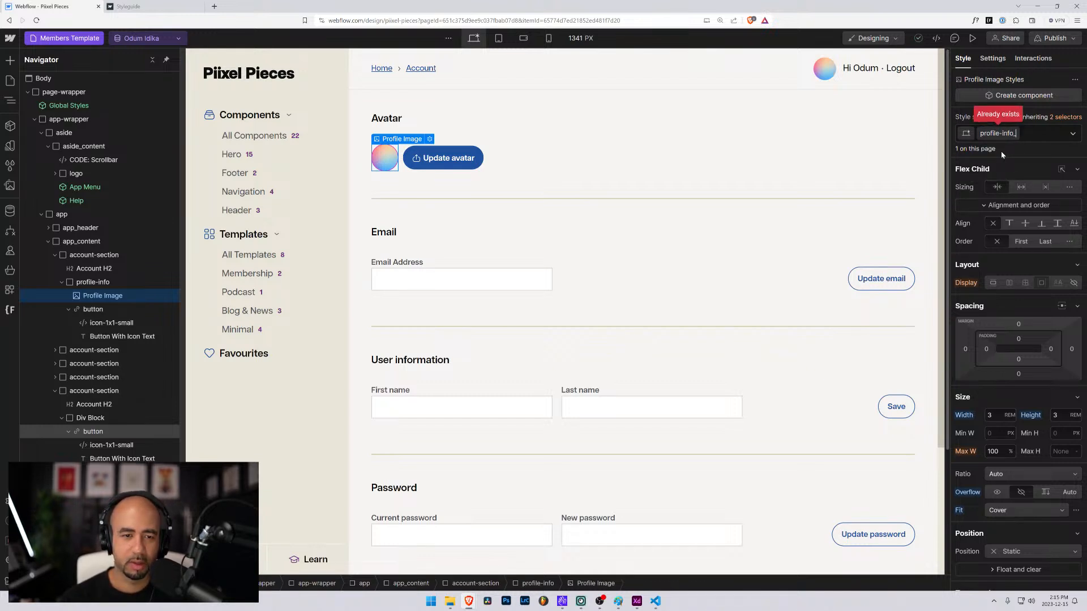
text(avatar)
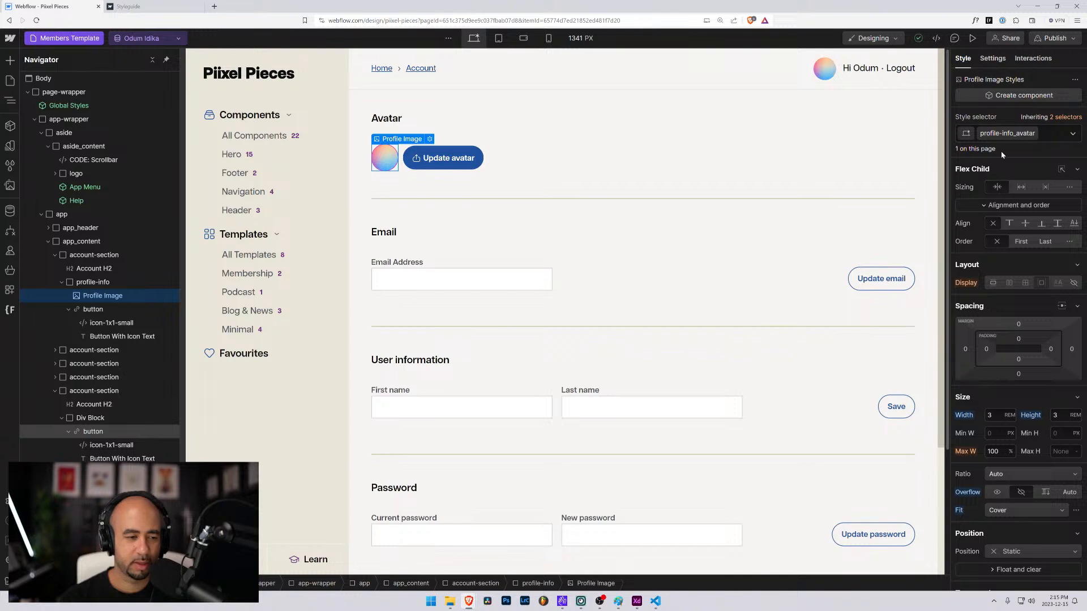
Rename the Button With Icon Text class on the Update avatar button's text to button_with-icon-text.
click(123, 338)
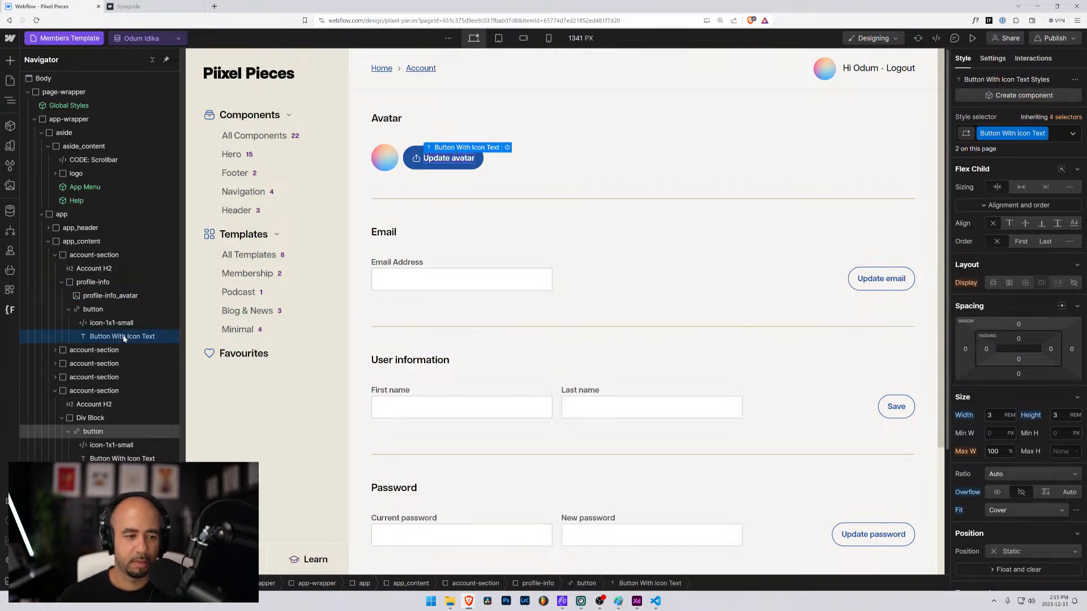
click(1044, 133)
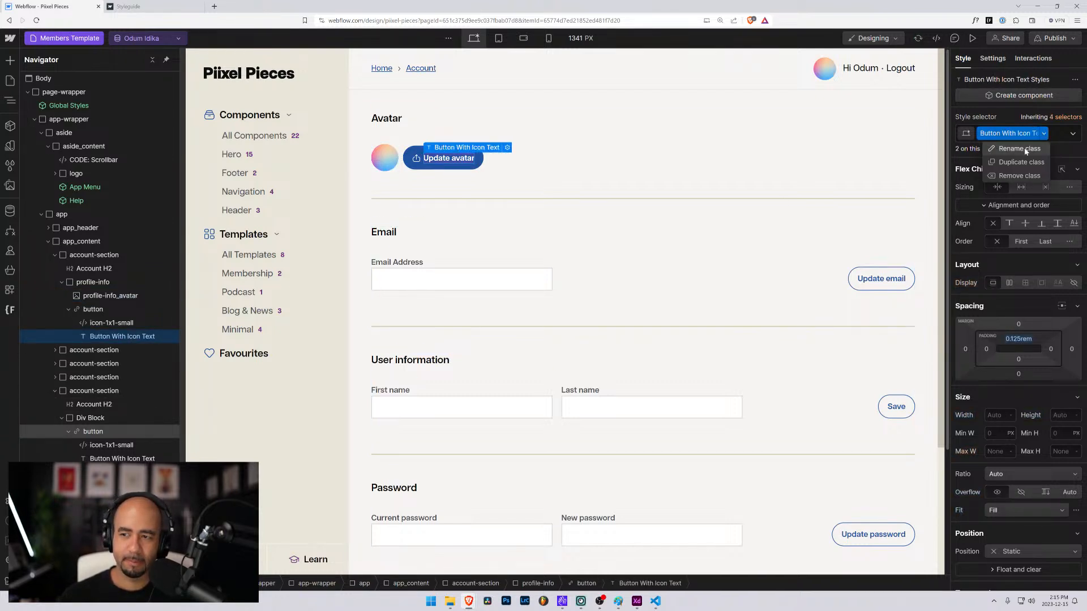
click(1022, 148)
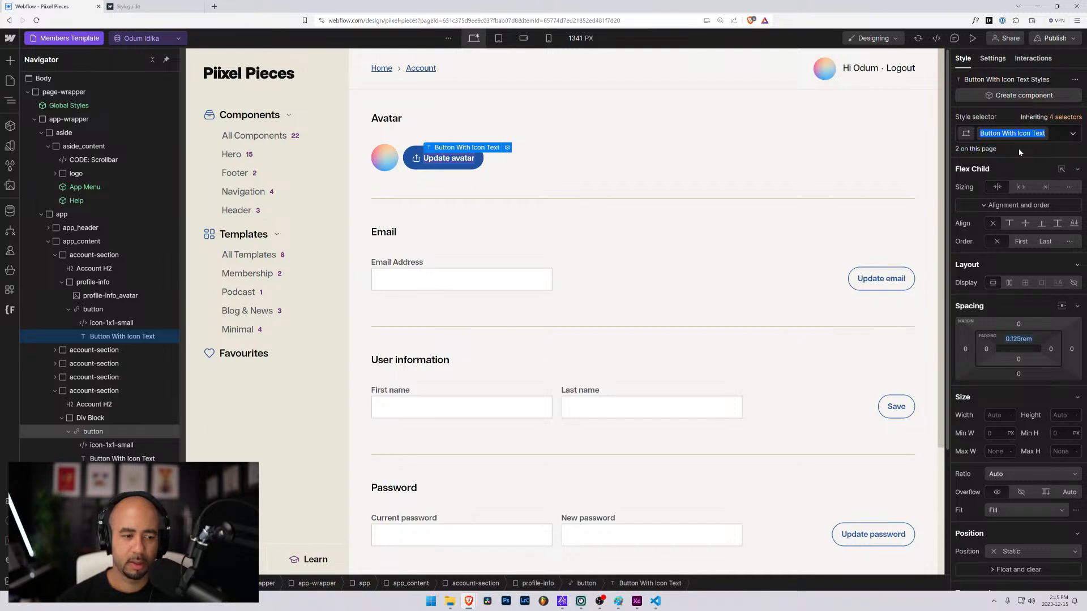
text(button_)
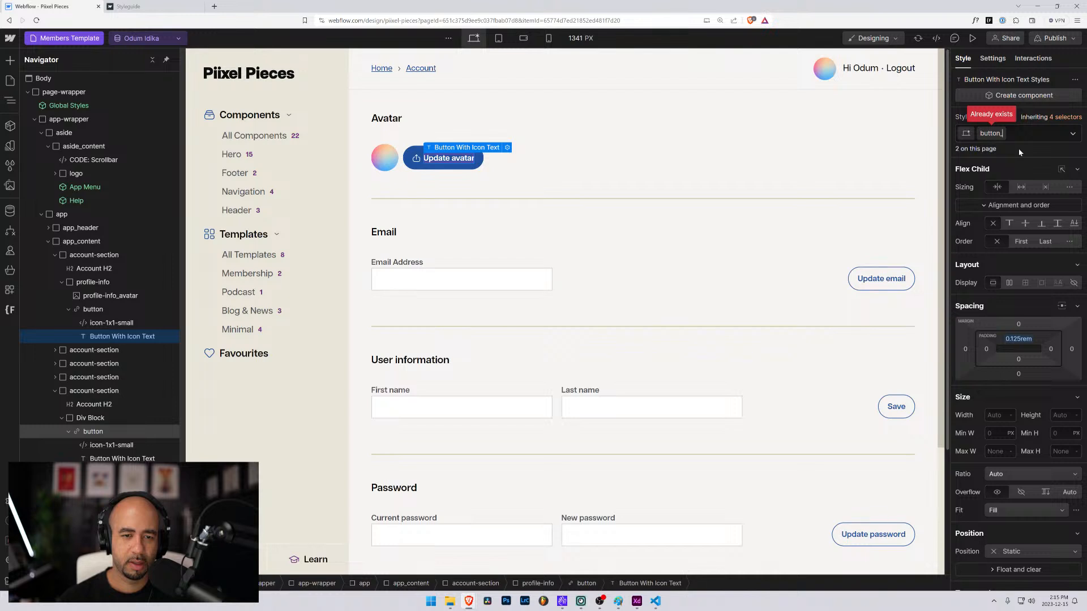
key(BackSpace)
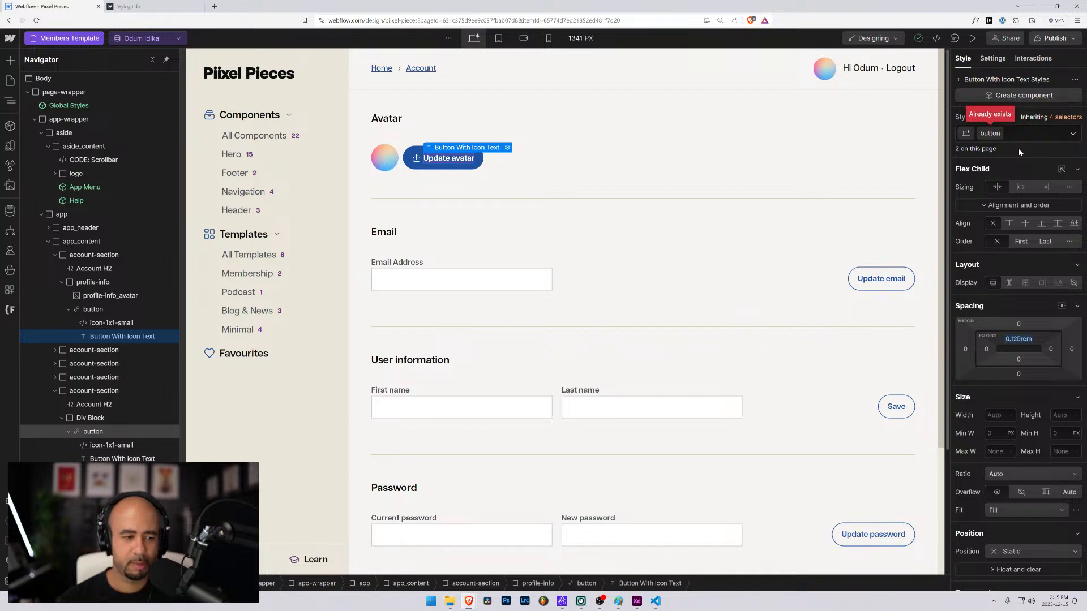
text(_)
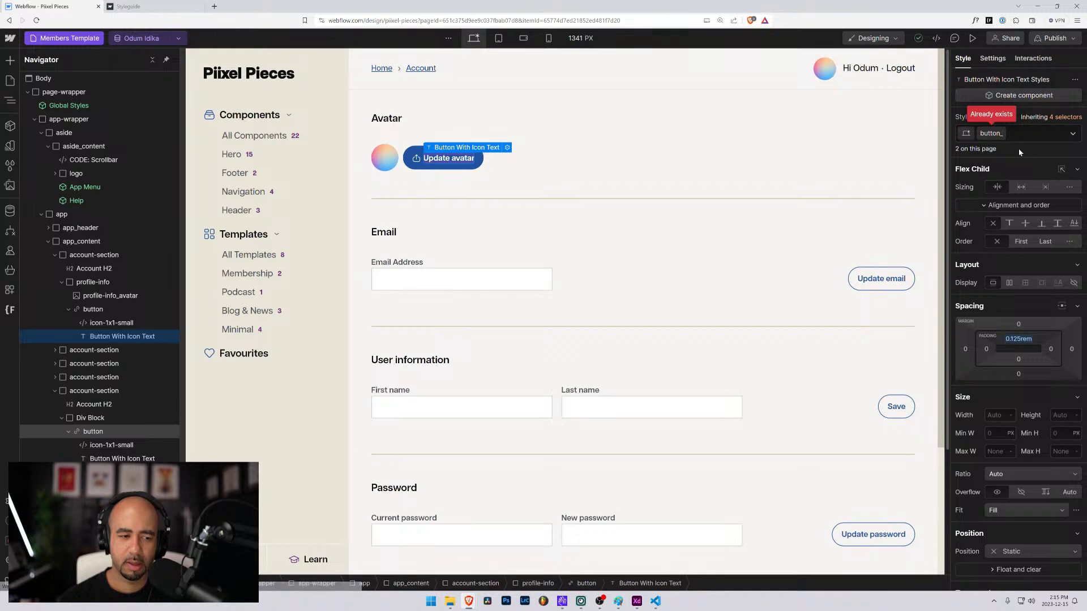
text(with-)
key(BackSpace)
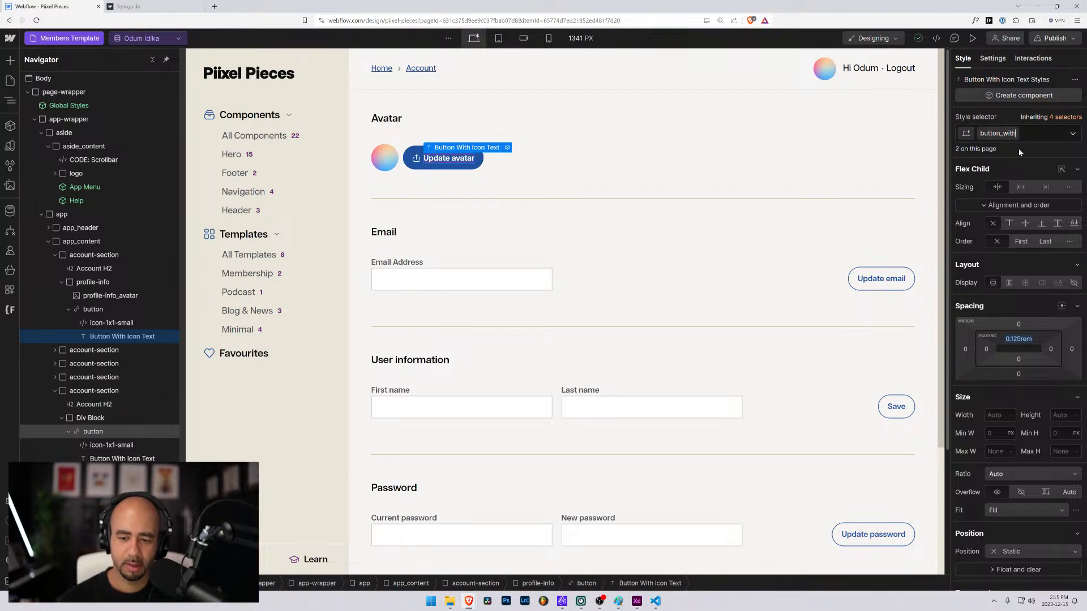
text(-iconb)
key(BackSpace)
key(BackSpace)
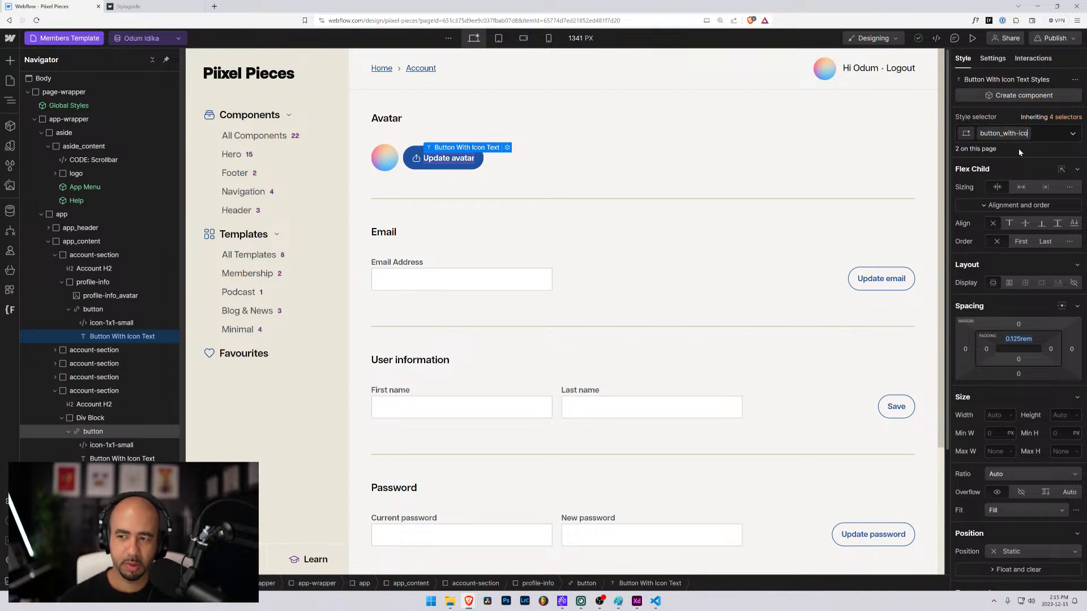
text(n-text)
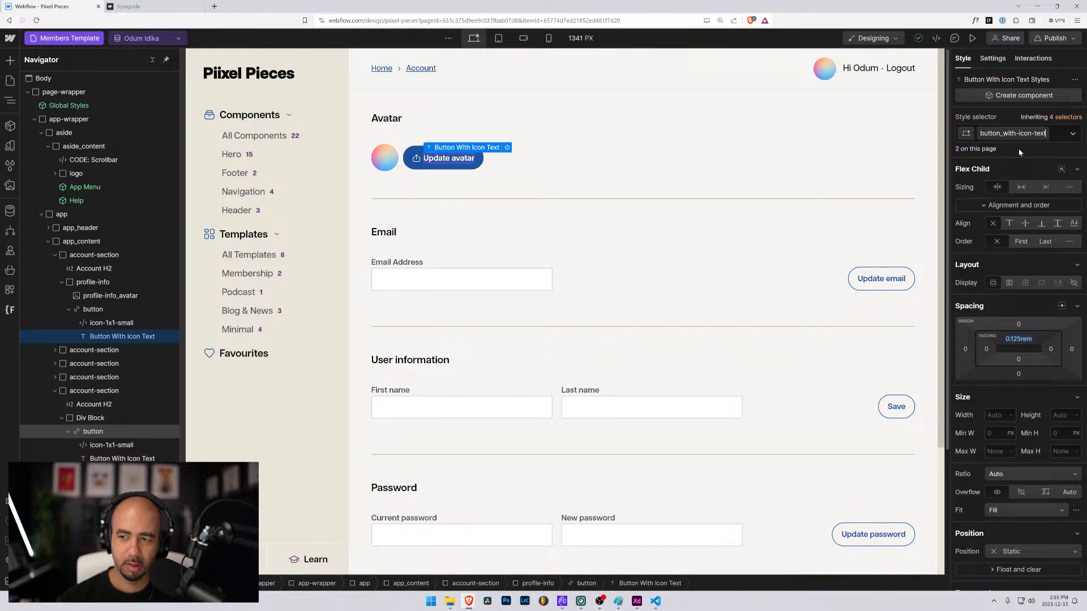
key(Return)
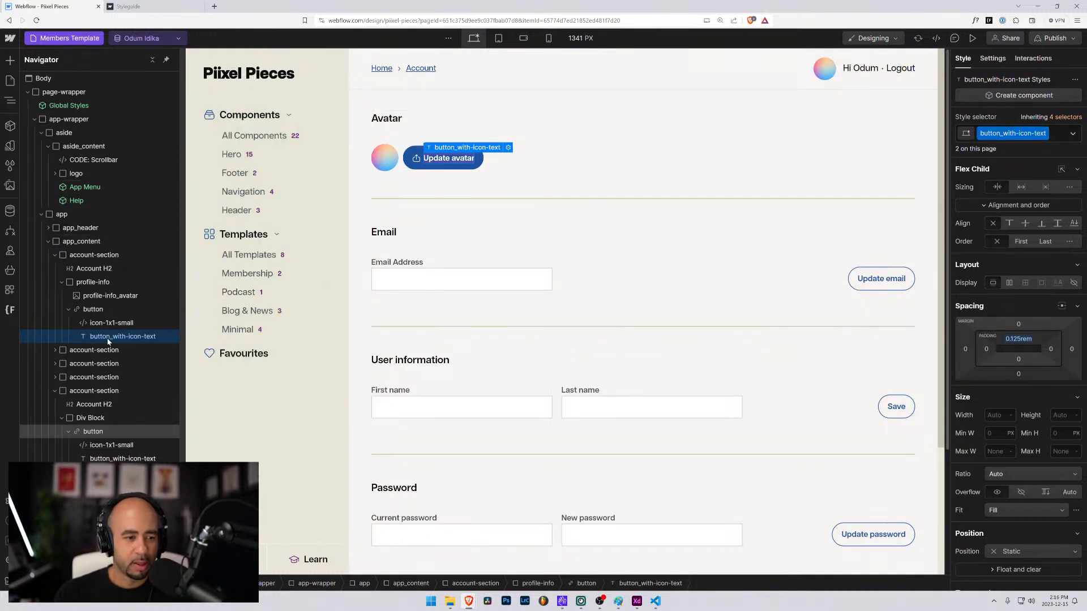
Examine the headings, form blocks and nested elements of the Avatar, Email and User information sections in the element tree.
click(57, 352)
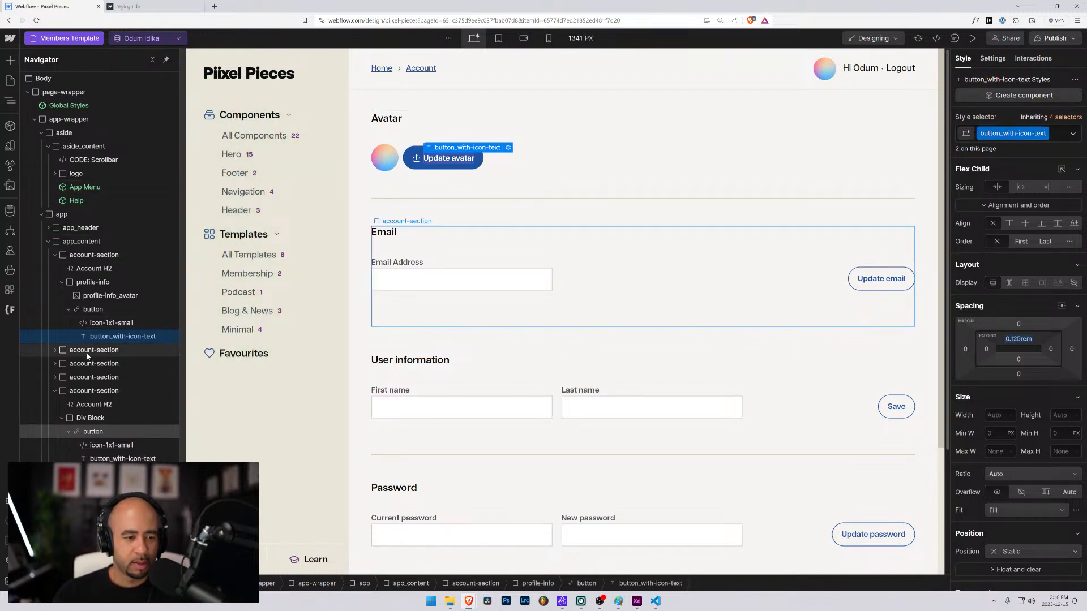
click(68, 309)
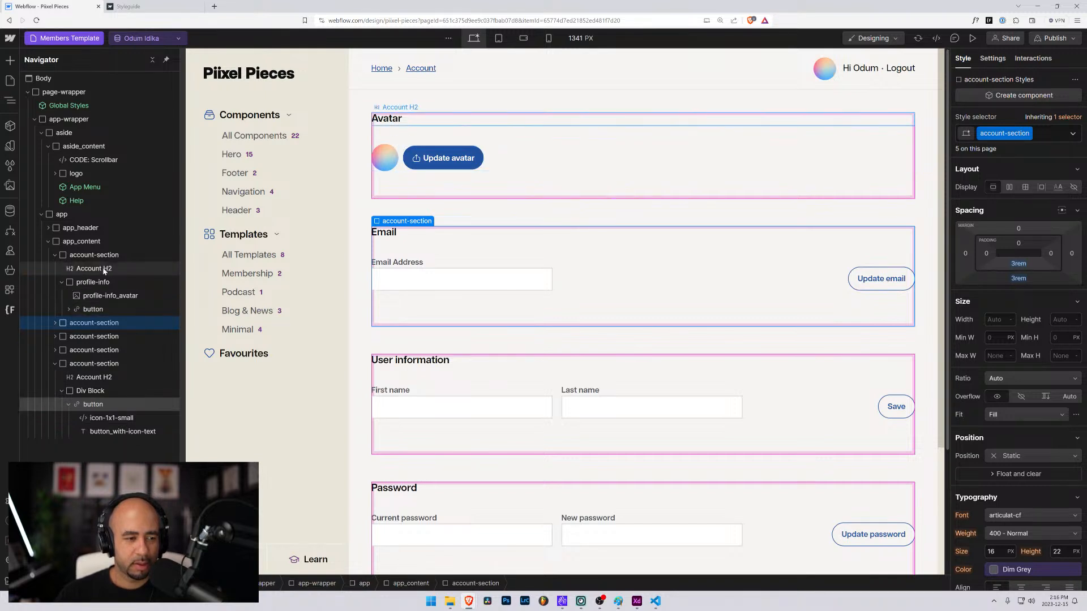
click(71, 268)
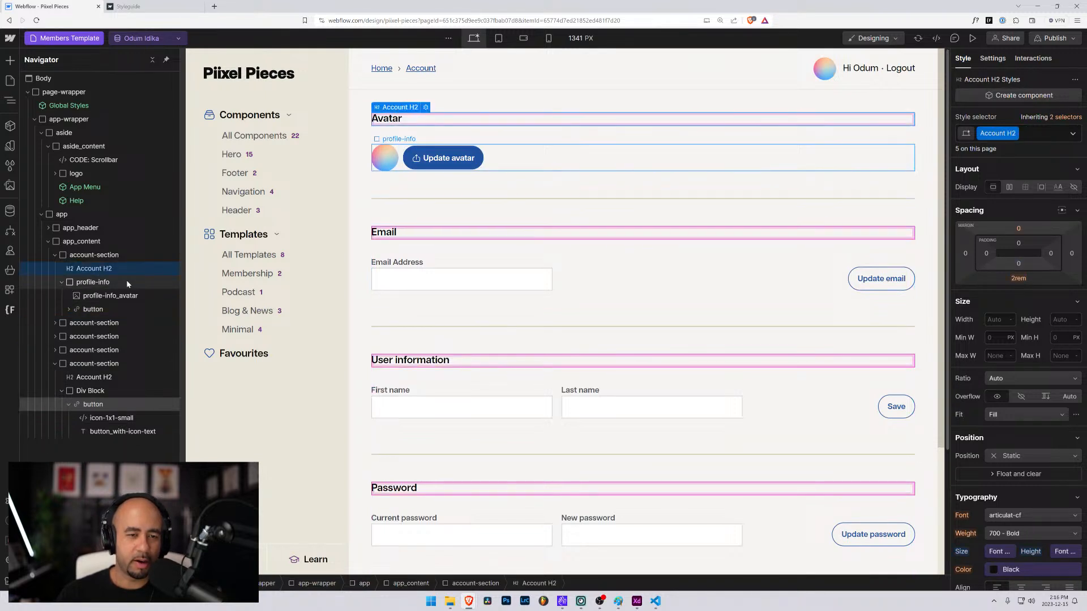
click(55, 322)
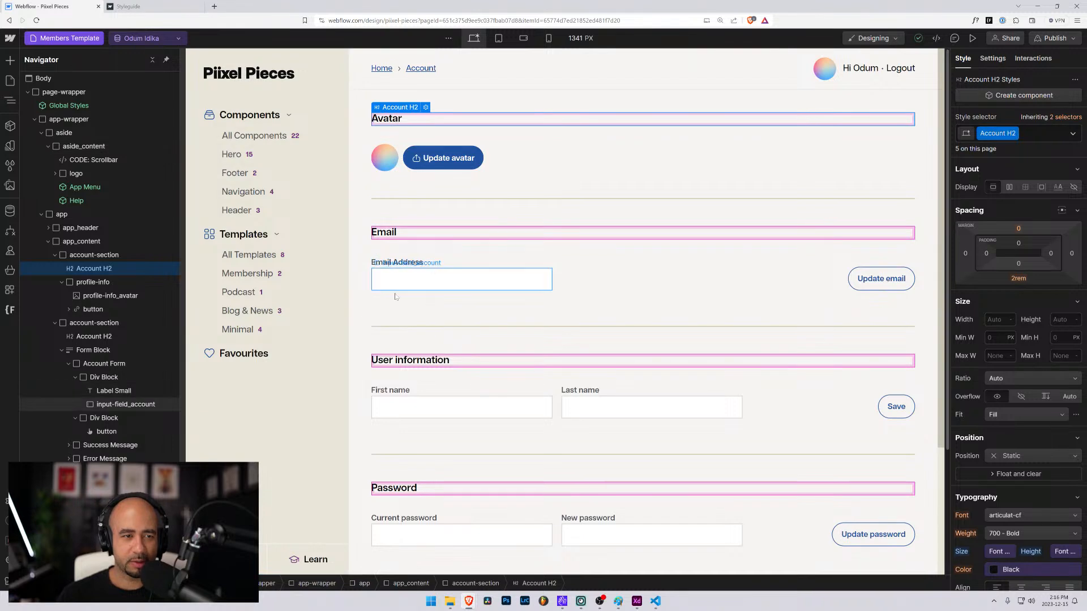
click(95, 376)
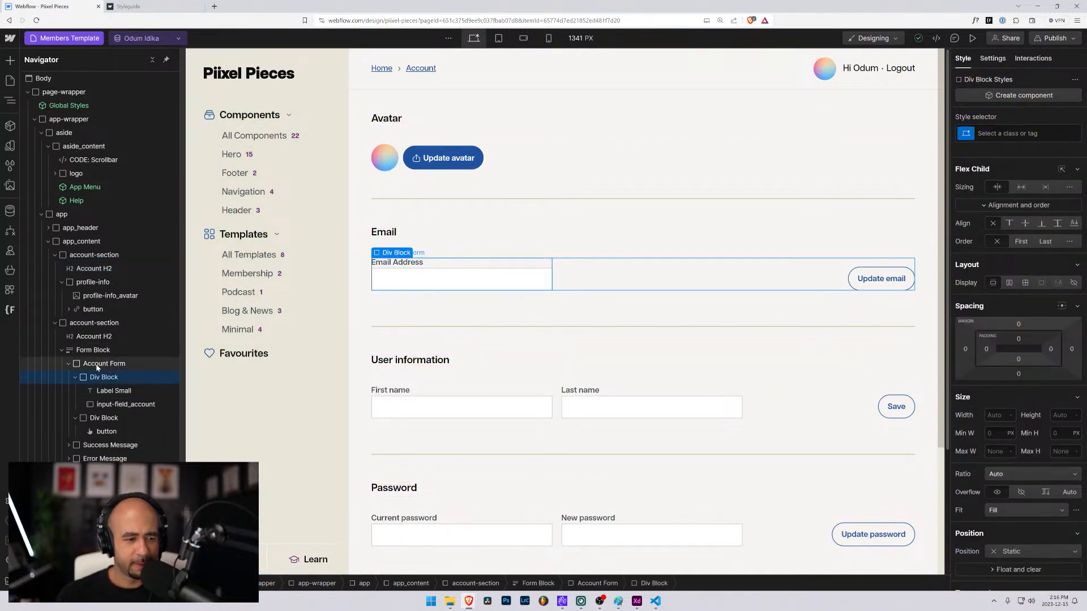
click(97, 366)
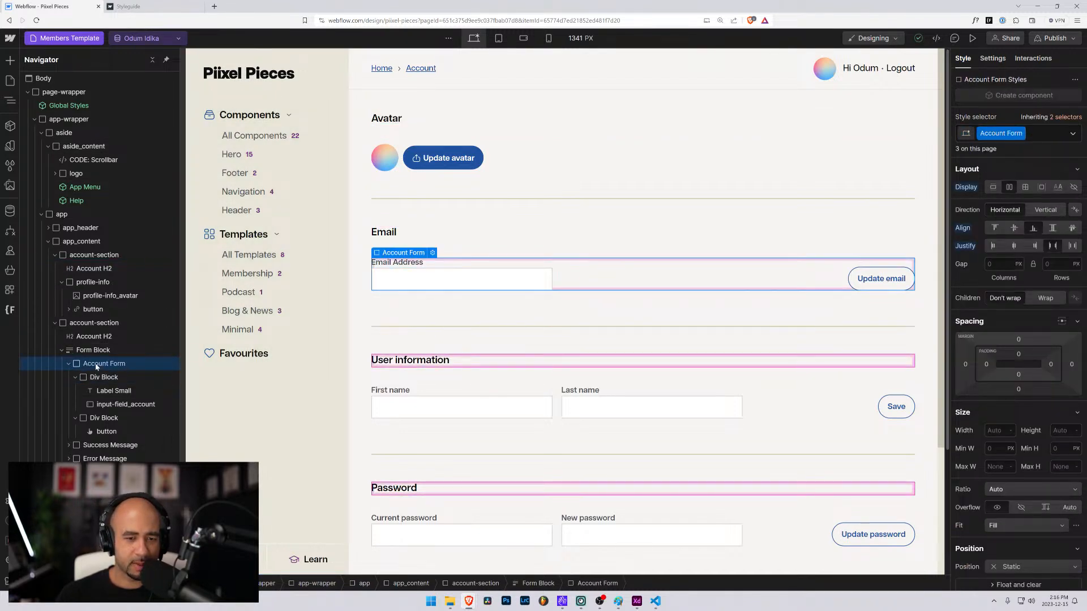
click(68, 363)
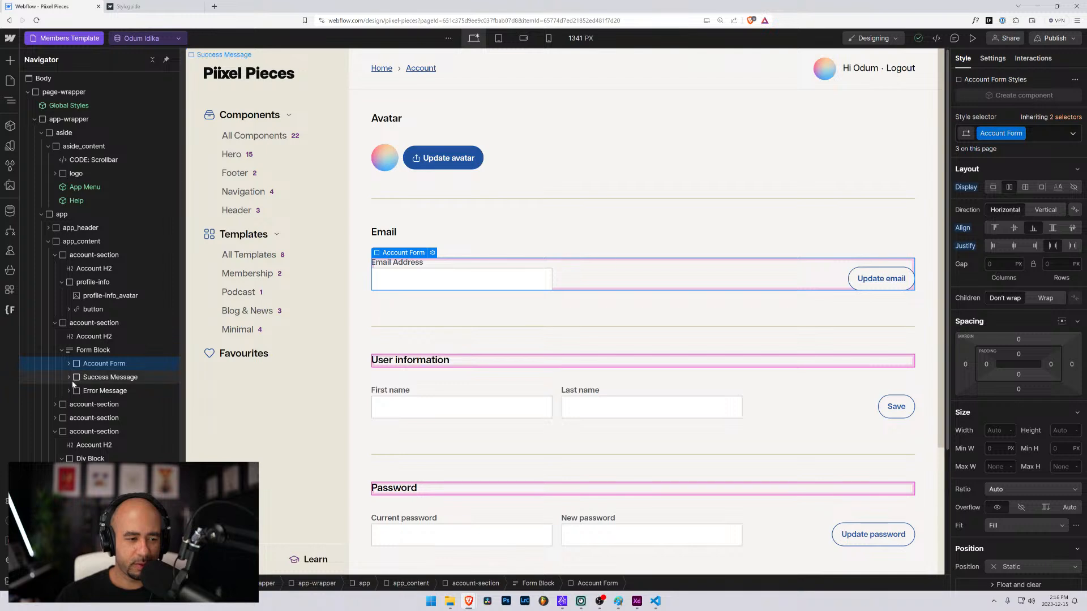
click(62, 350)
click(80, 352)
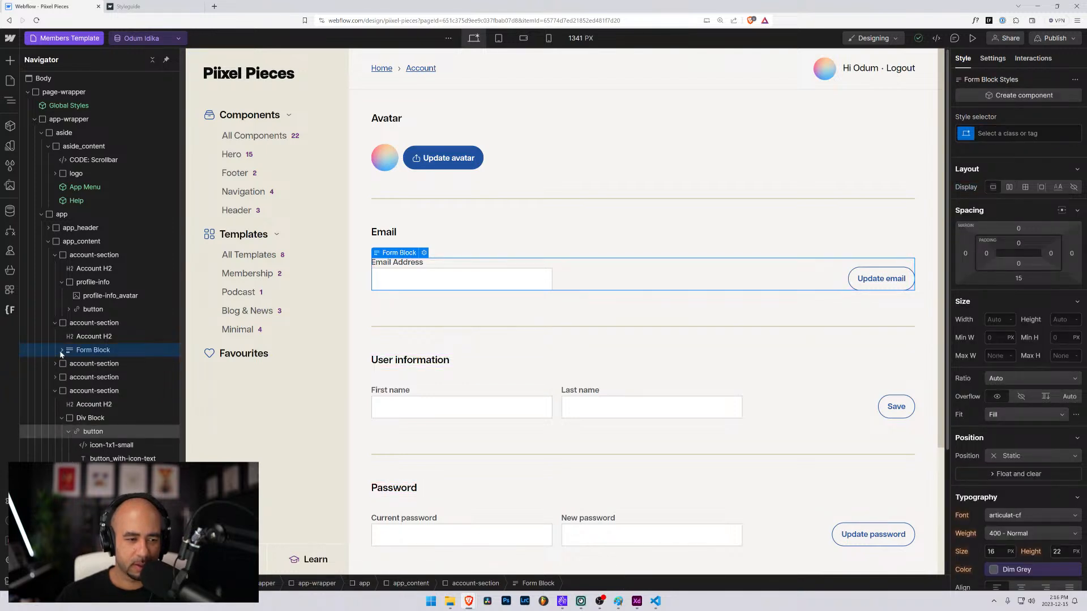
click(61, 350)
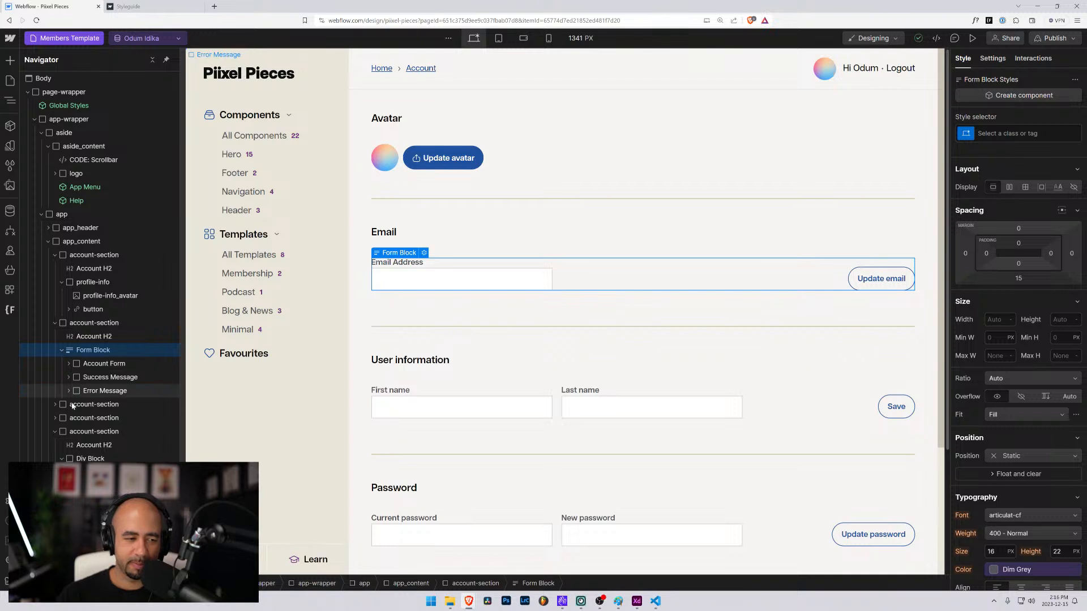
click(55, 404)
click(84, 432)
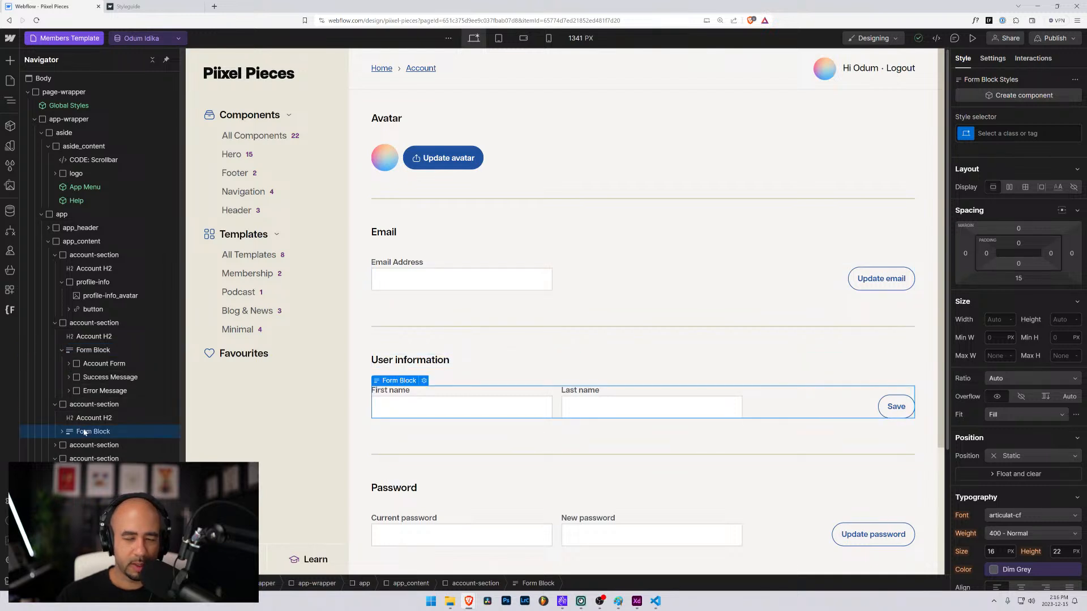
Review the element settings and custom attributes of the Email section's Form Block and its Account Form.
click(86, 351)
click(994, 59)
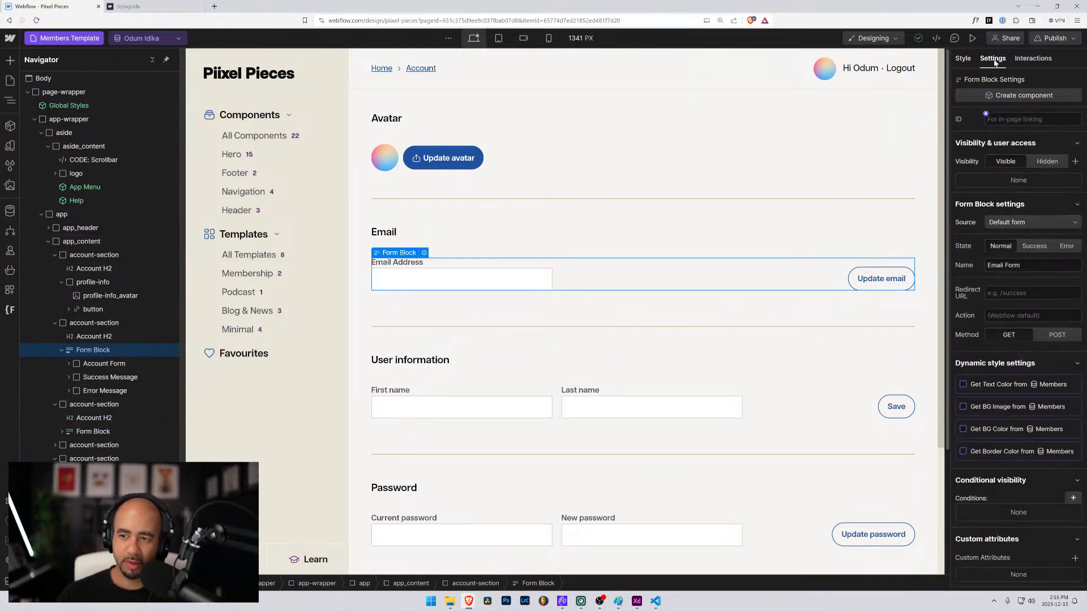
scroll(983, 300, down, 1)
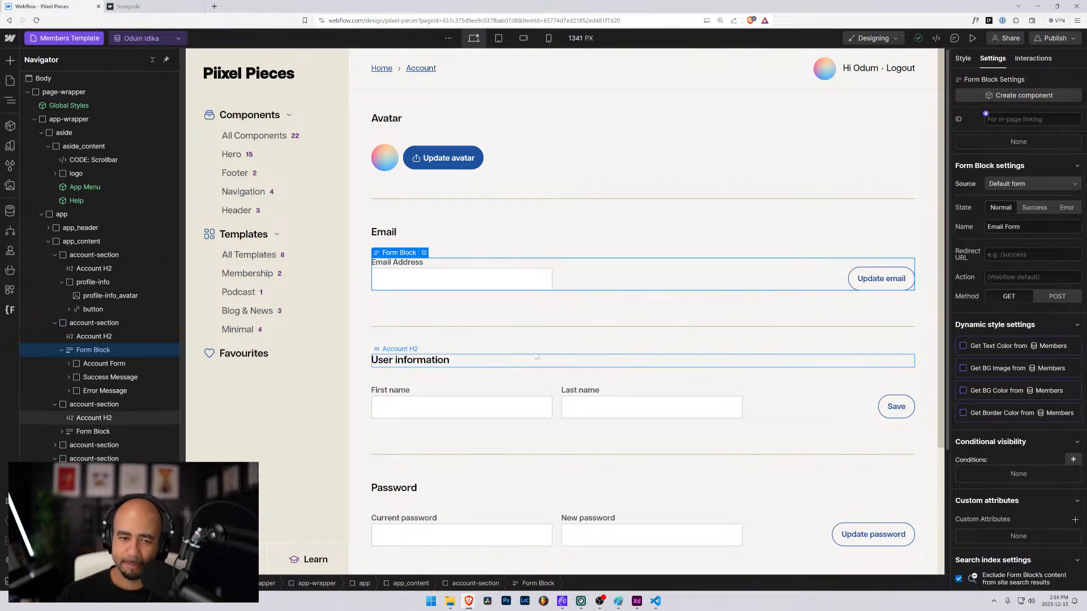
click(85, 364)
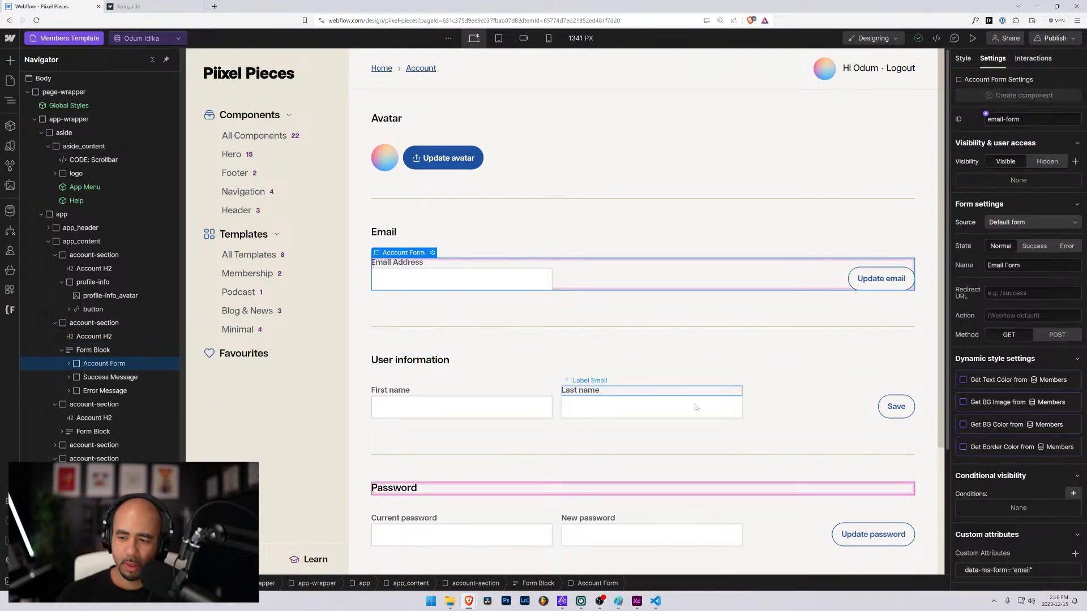
scroll(1000, 456, down, 1)
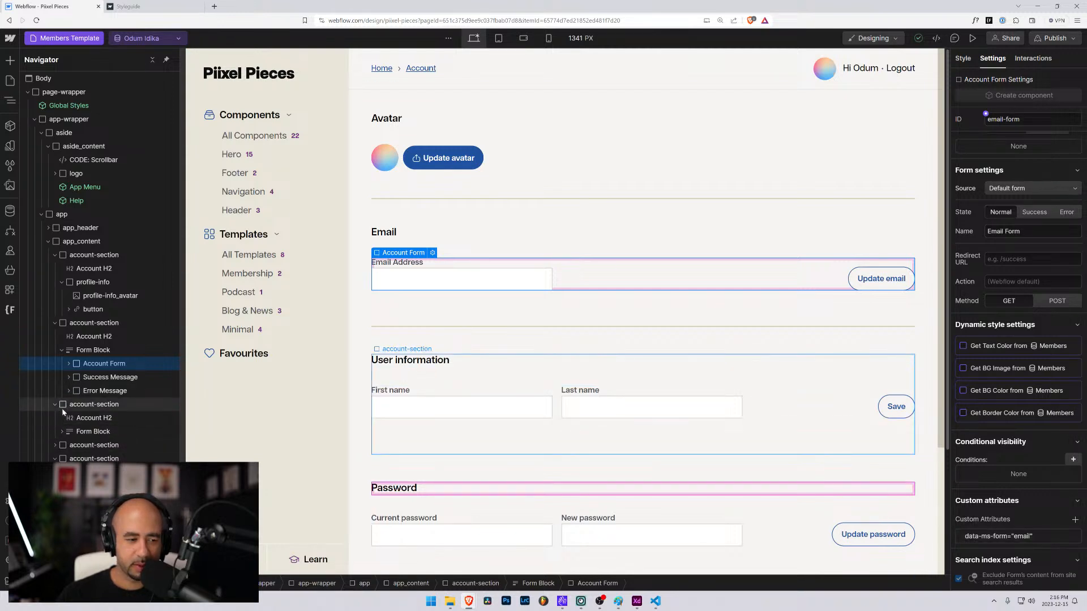
Review the element settings and custom attributes of the User information and Password sections' Account Forms.
click(62, 430)
click(97, 449)
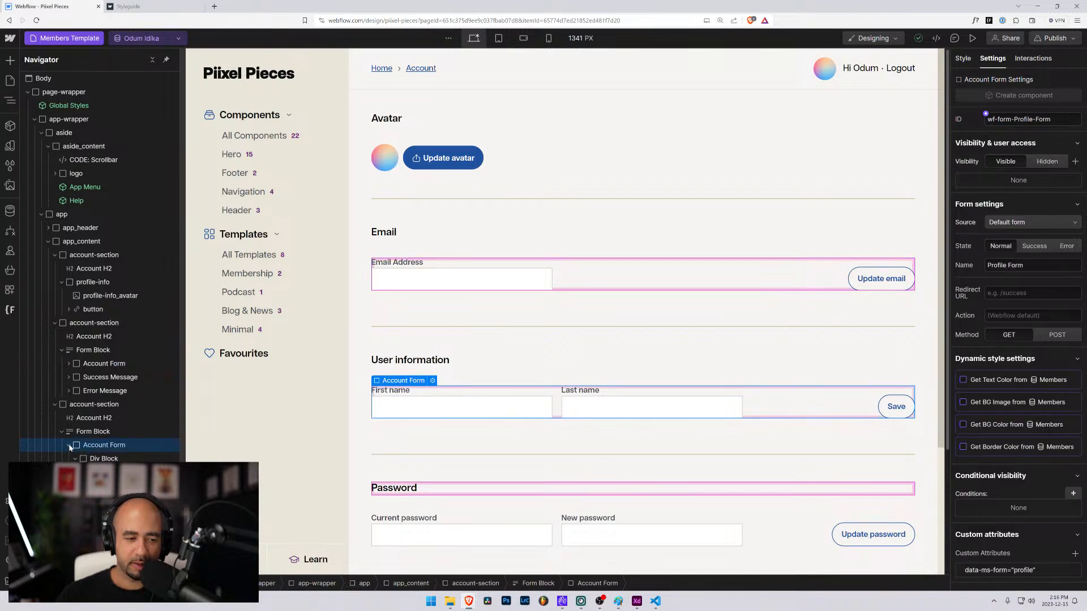
click(69, 446)
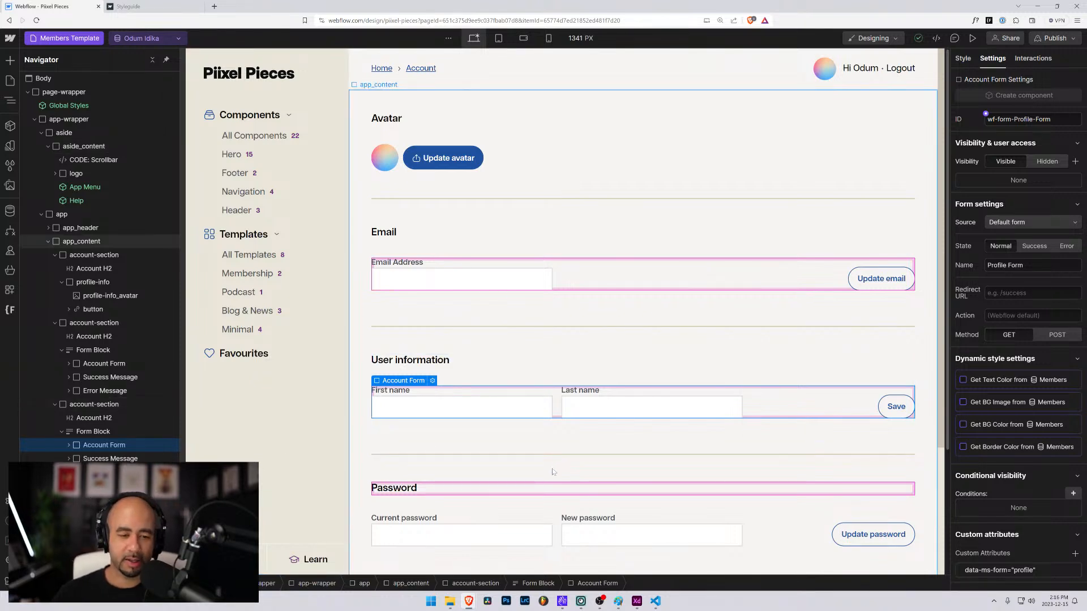
scroll(554, 455, down, 3)
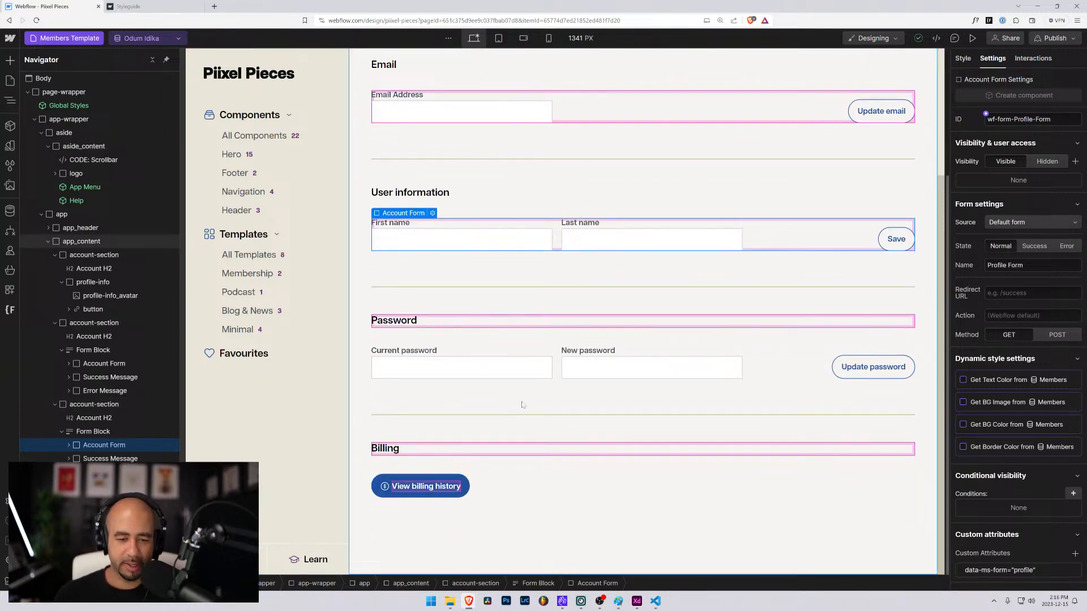
click(558, 359)
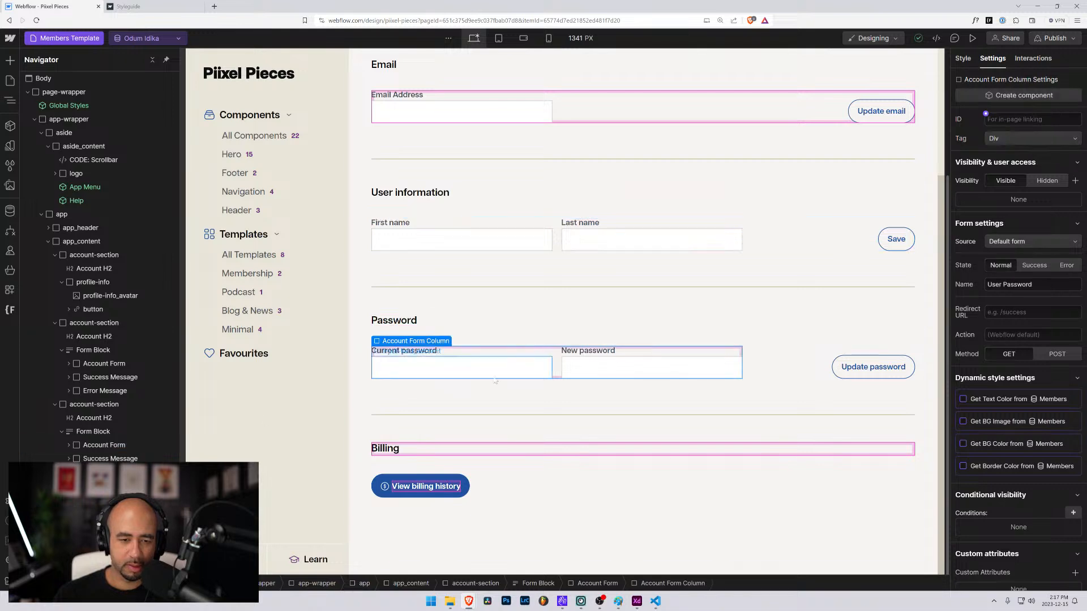
key(Up)
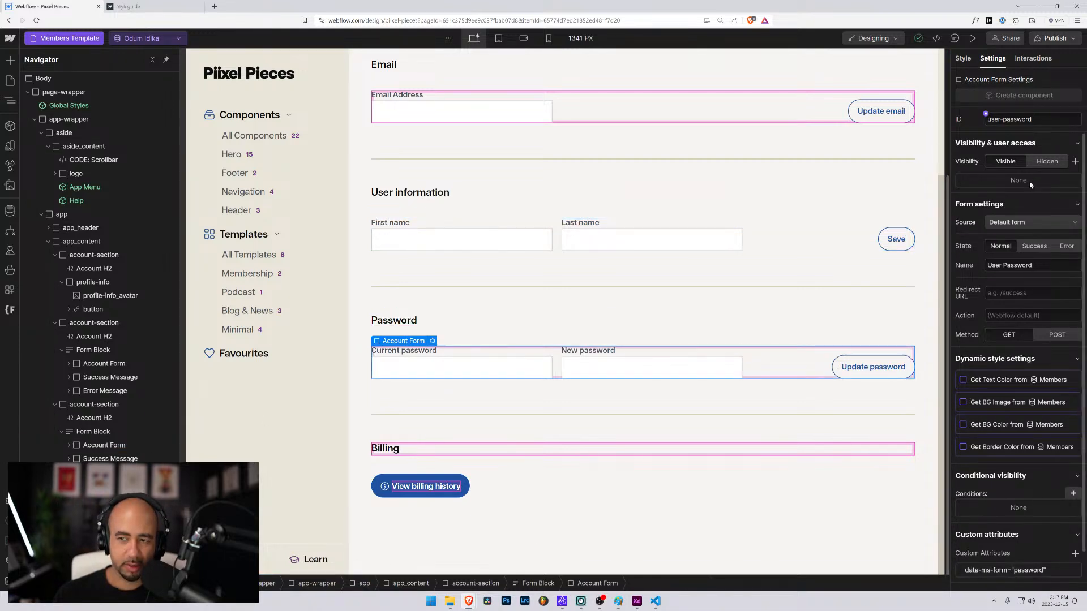
click(91, 445)
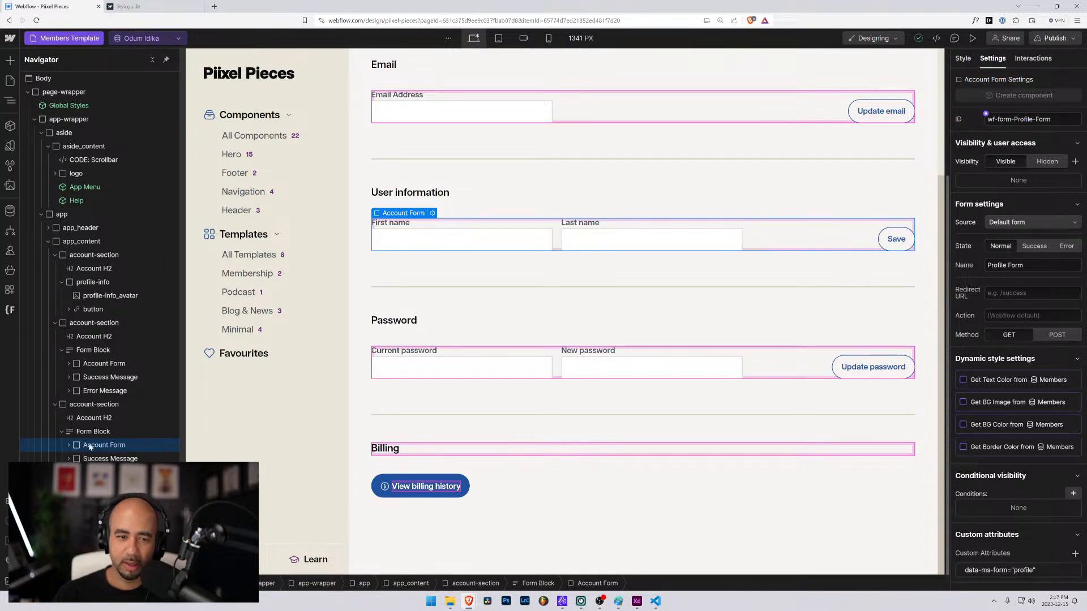
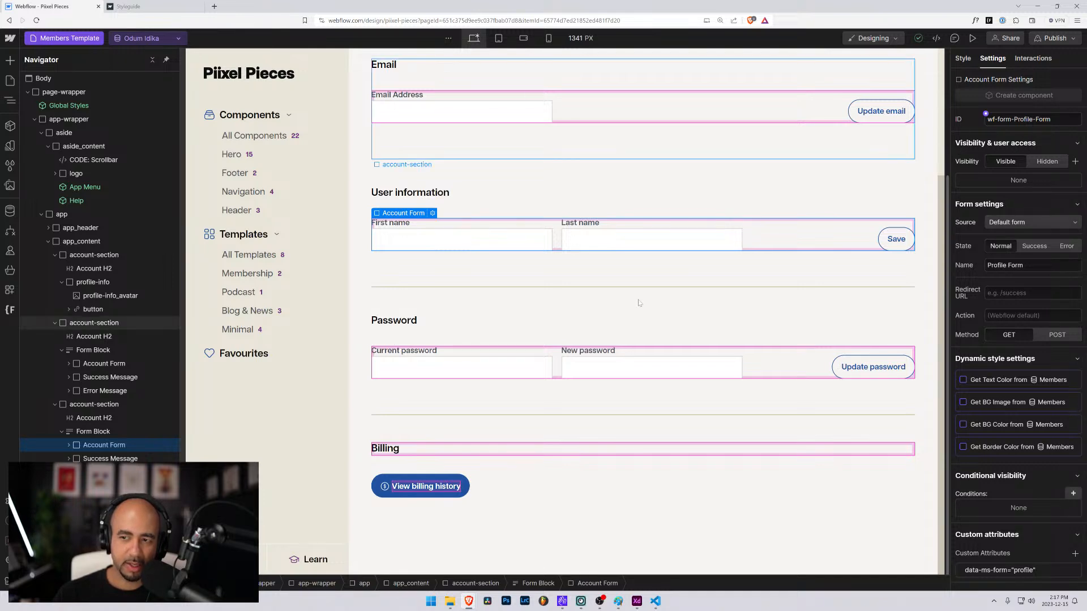
Apply the existing form_form class to the Email section's Form Block.
click(91, 350)
click(957, 58)
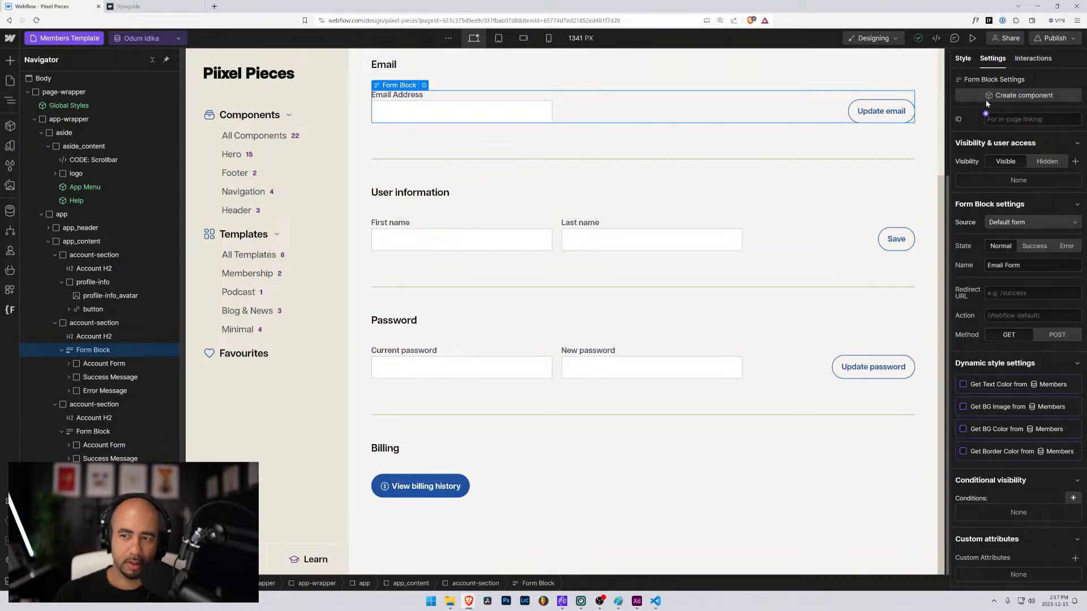
click(1019, 133)
text(form_form)
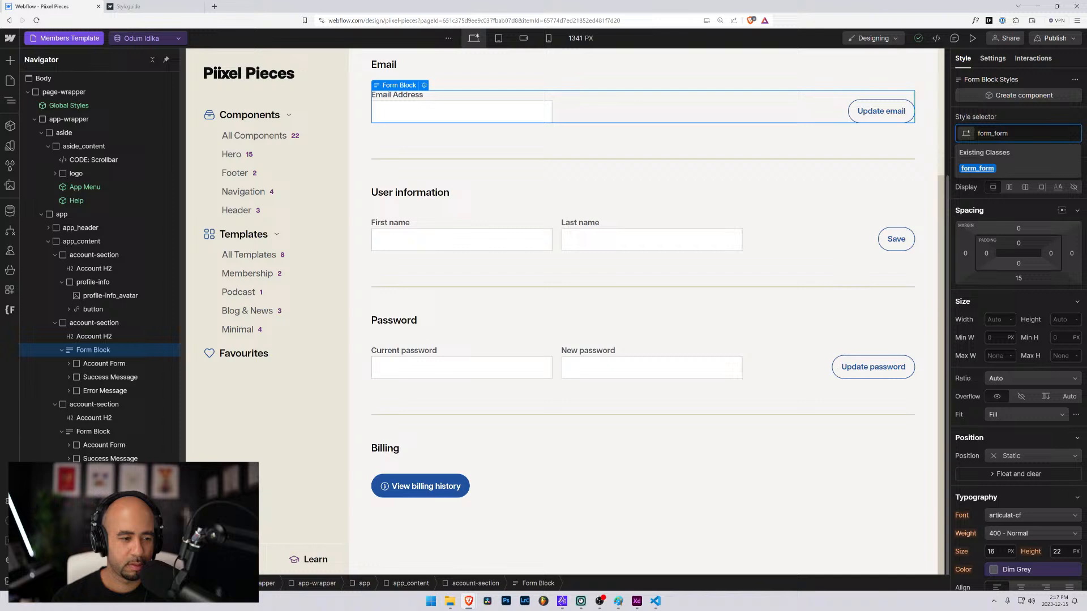
key(Return)
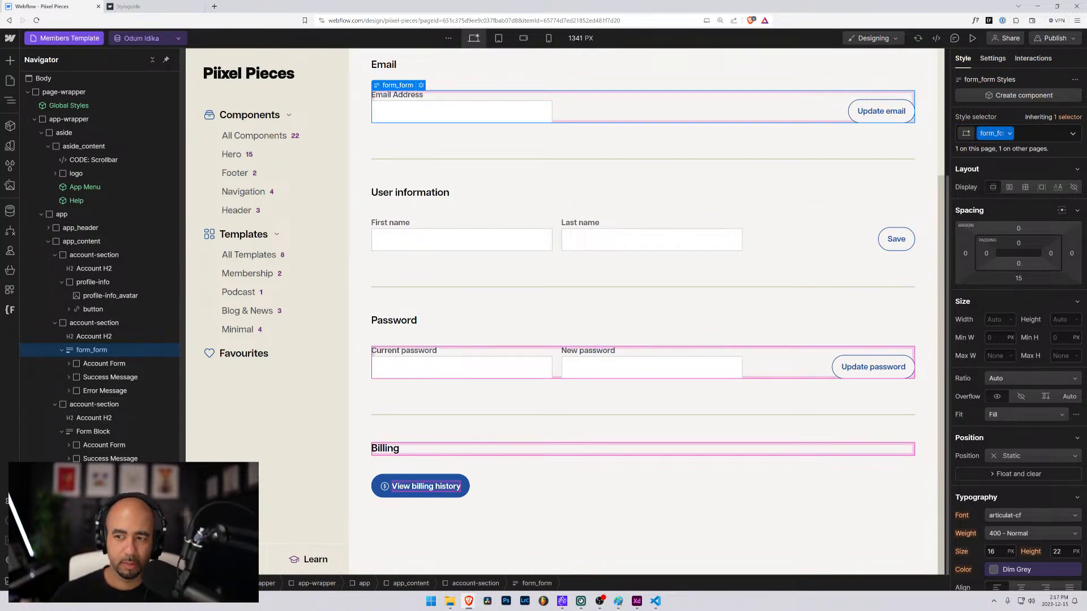
double_click(996, 133)
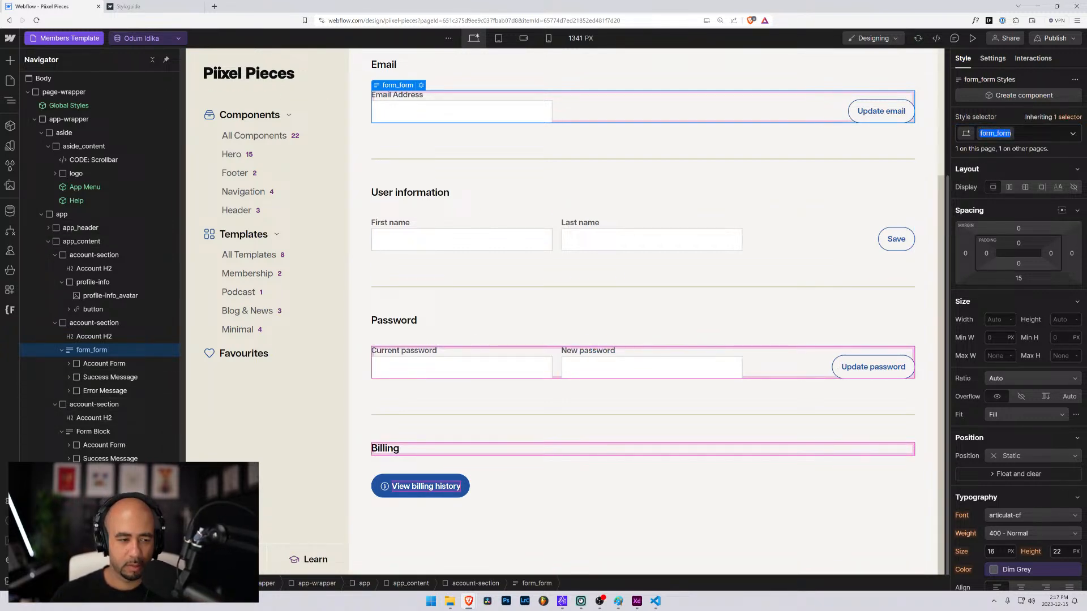
Rename the Account Form class on the Email section's form to form_account-form.
click(85, 363)
click(68, 364)
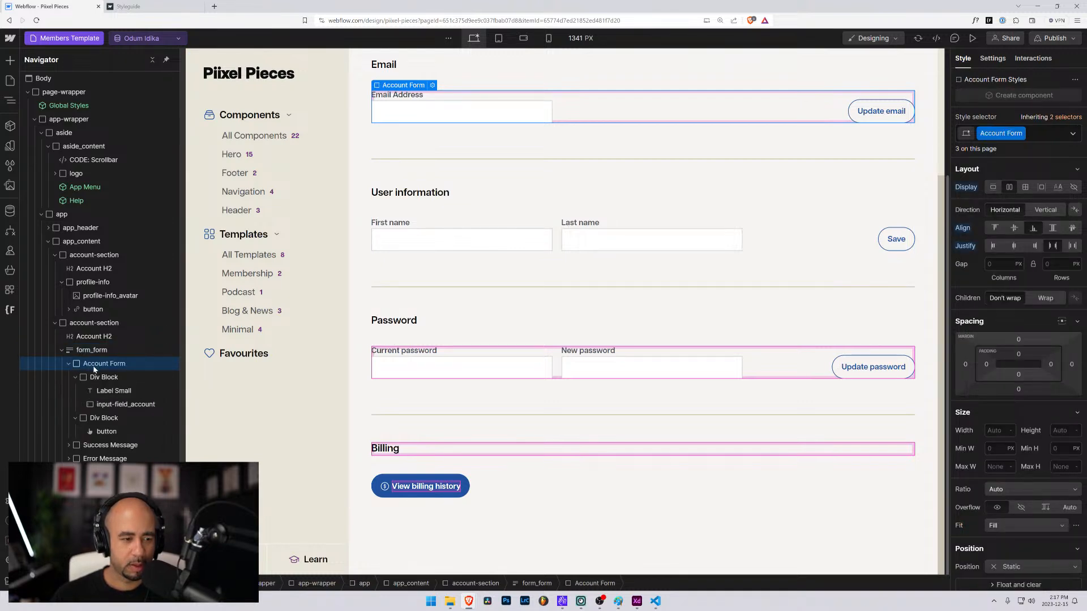
click(1001, 133)
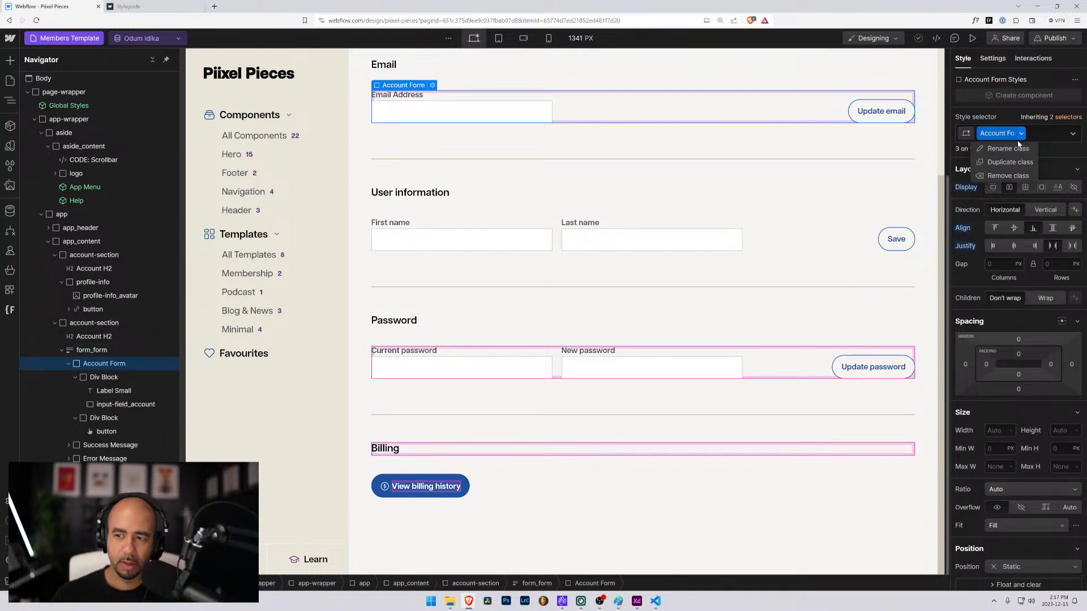
click(1020, 151)
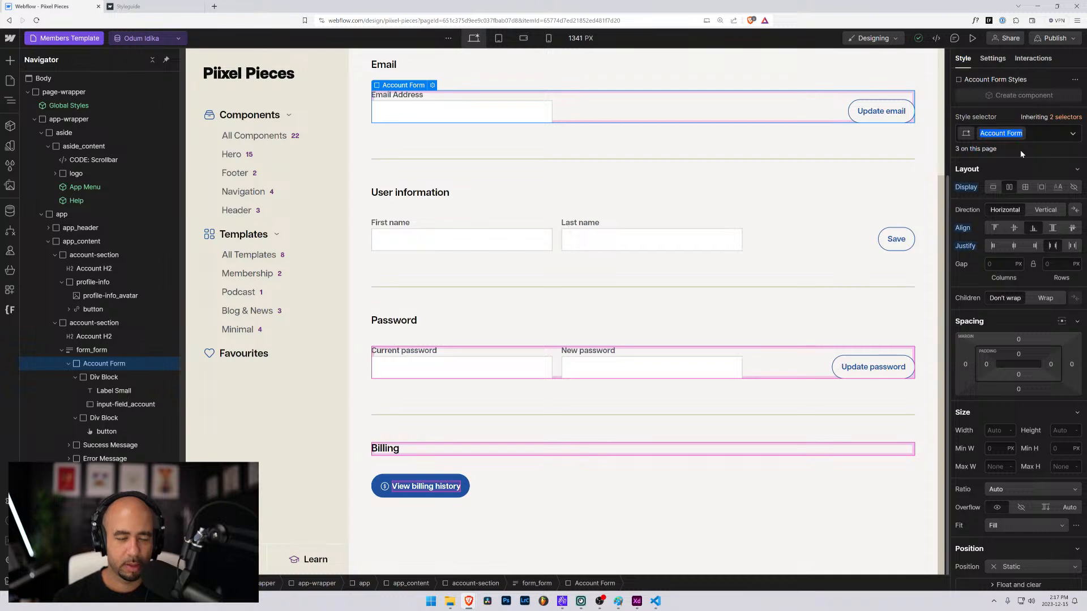
text(form_account-f)
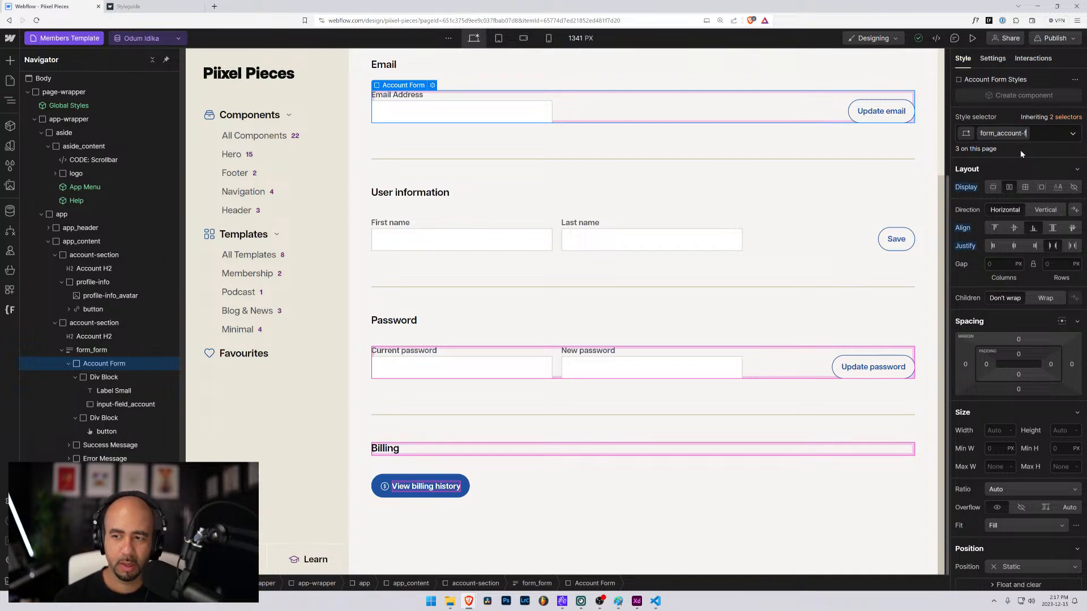
key(Return)
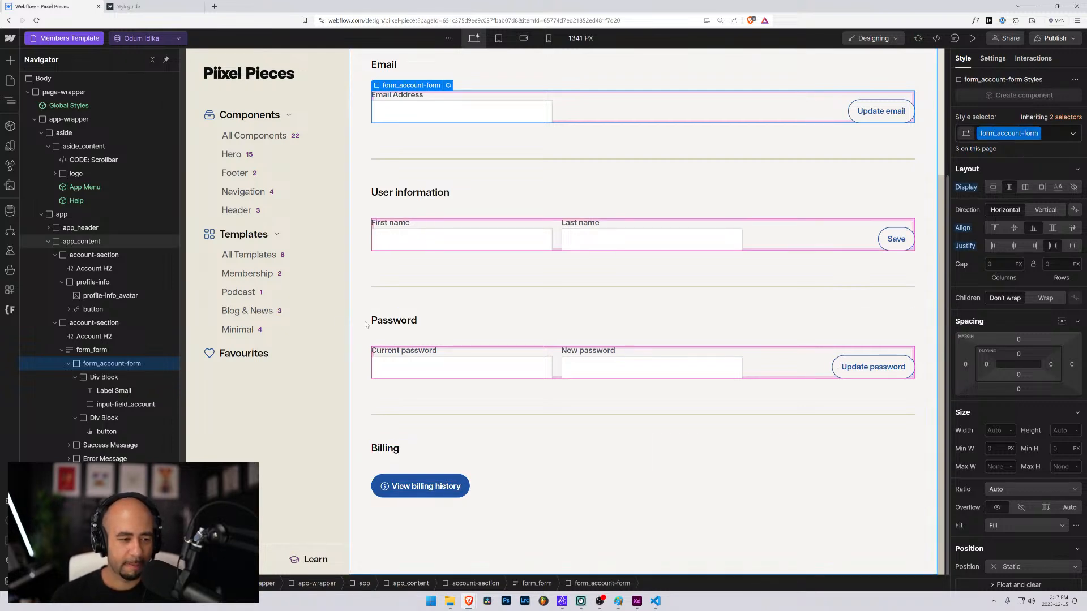
Create the class form_account-form-section on the Div Block wrapping the Email Address label and input.
click(75, 377)
click(86, 380)
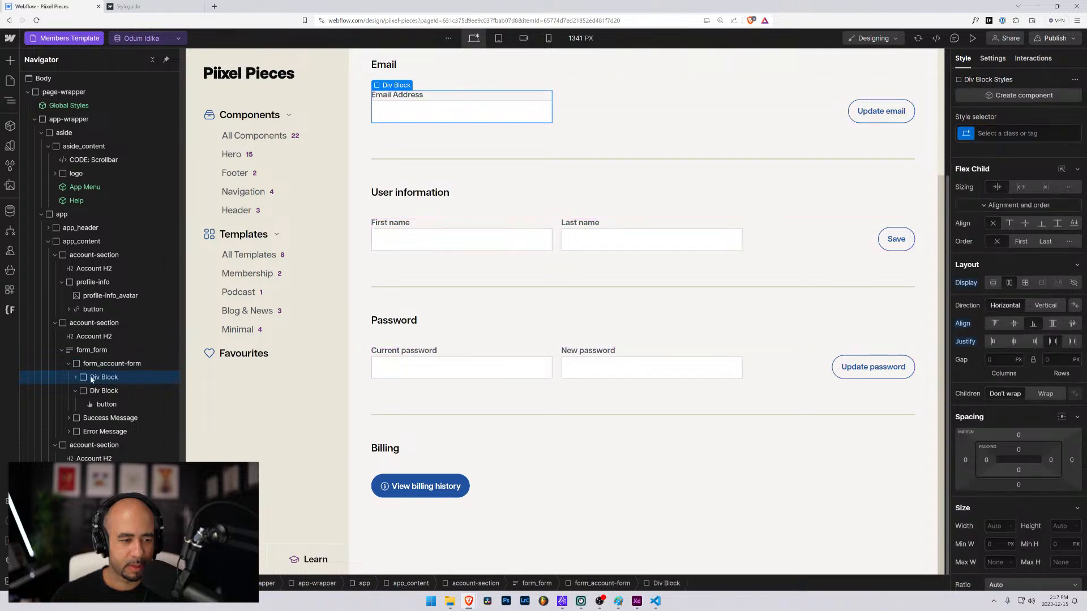
click(1020, 133)
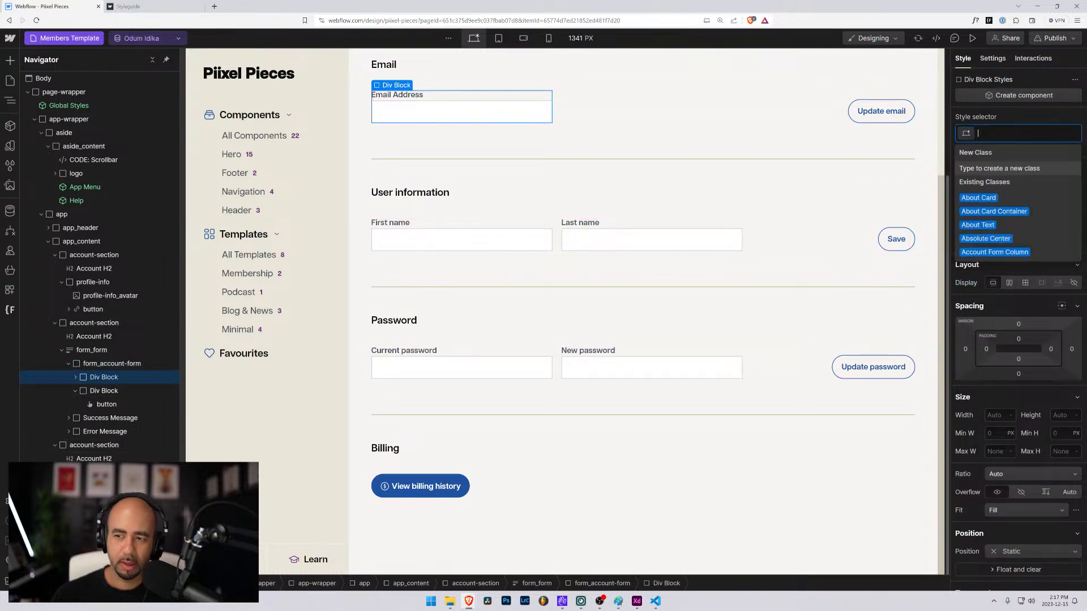
text(form_accou)
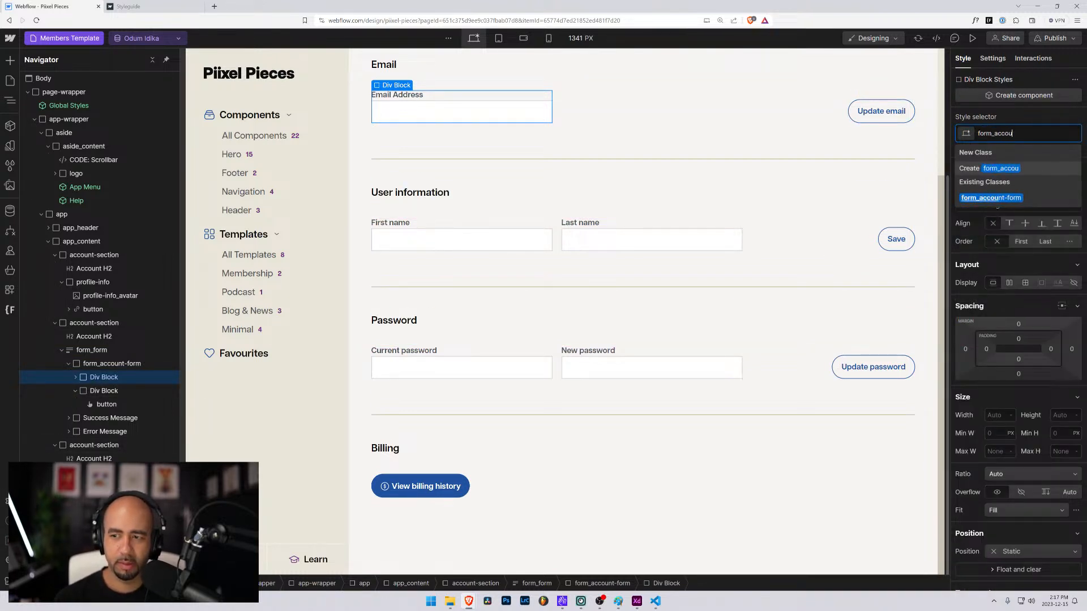
text(nt-form)
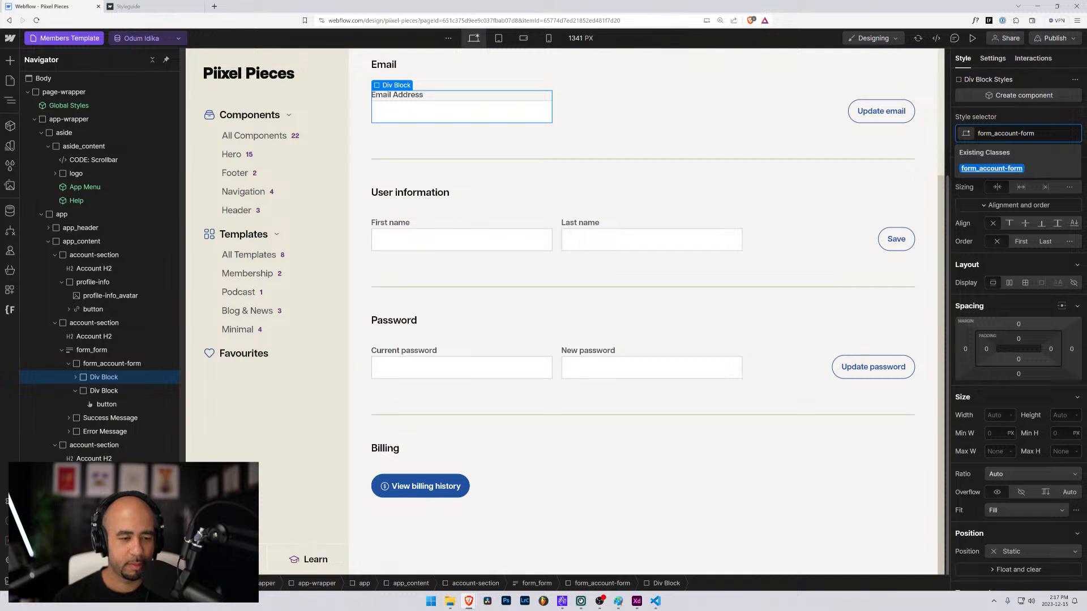
text(-)
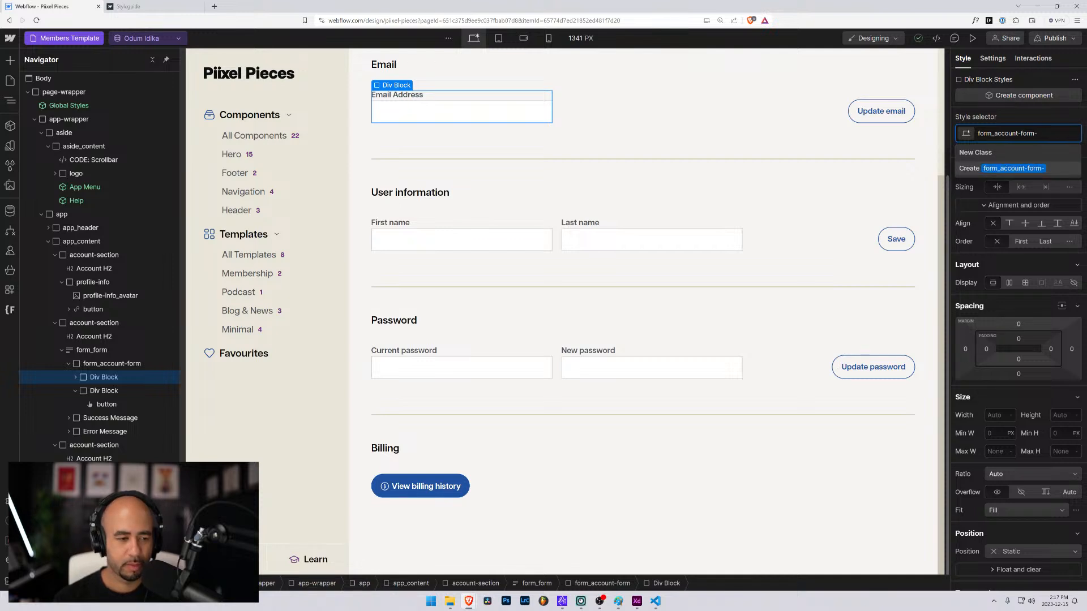
text(section)
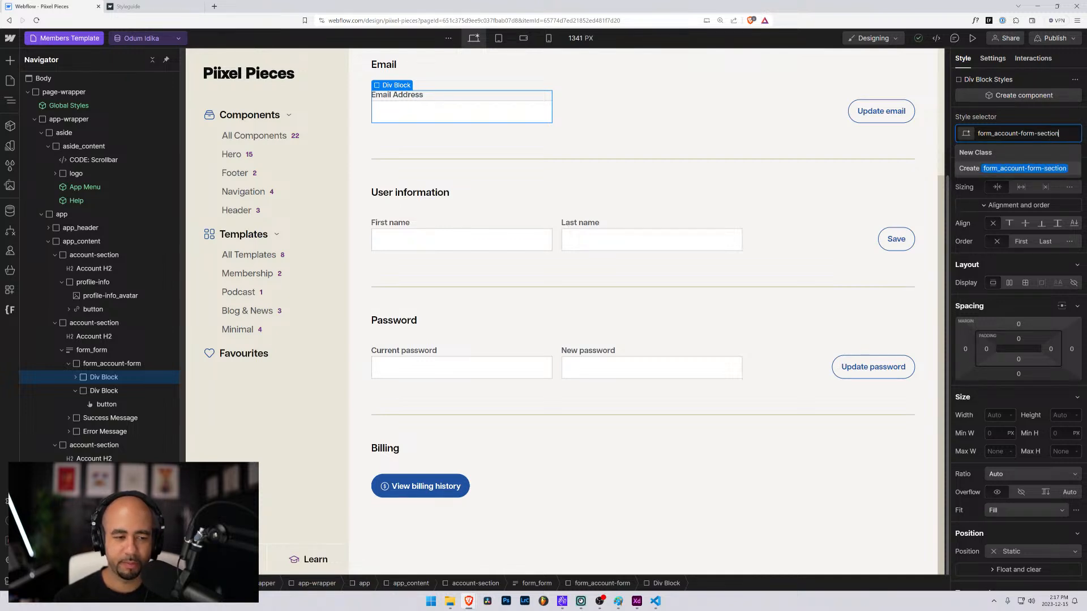
key(Return)
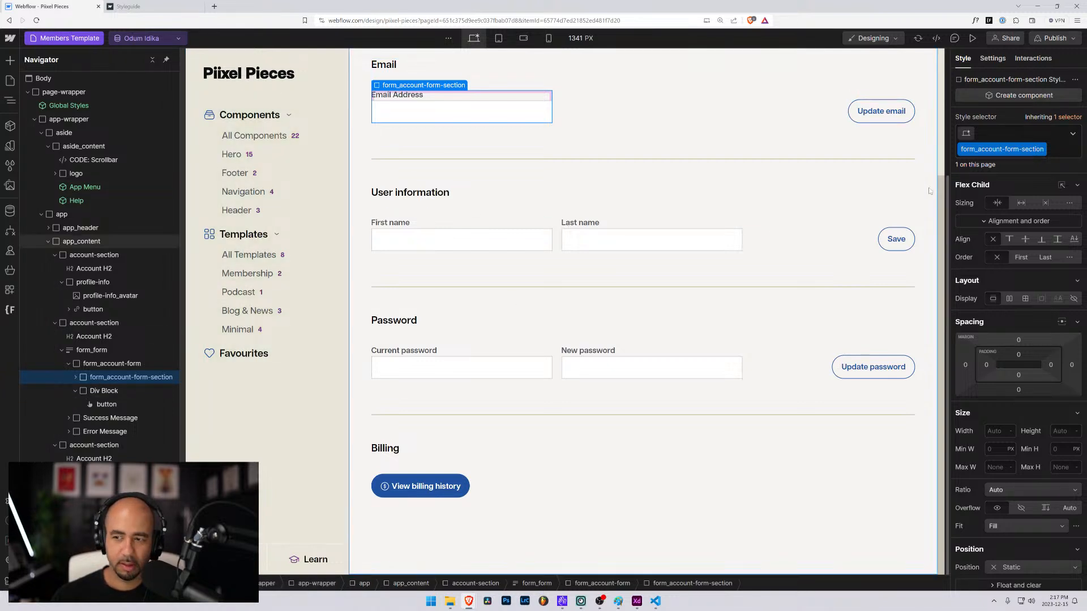
Apply the copied form_account-form-section class to the Div Block wrapping the Update email button.
double_click(1002, 149)
key(ctrl+c)
click(103, 390)
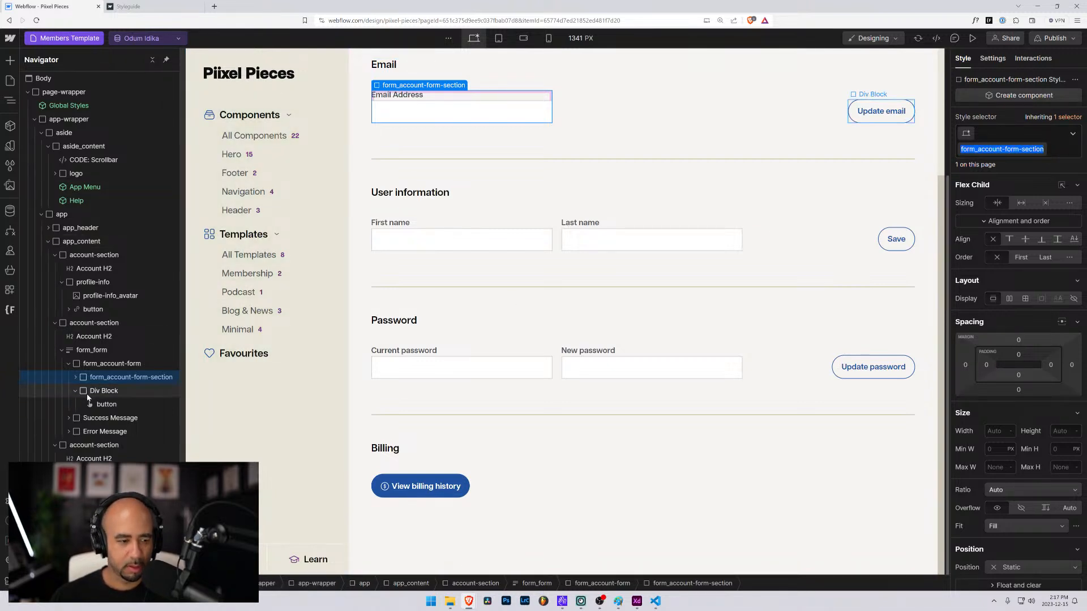
click(1007, 133)
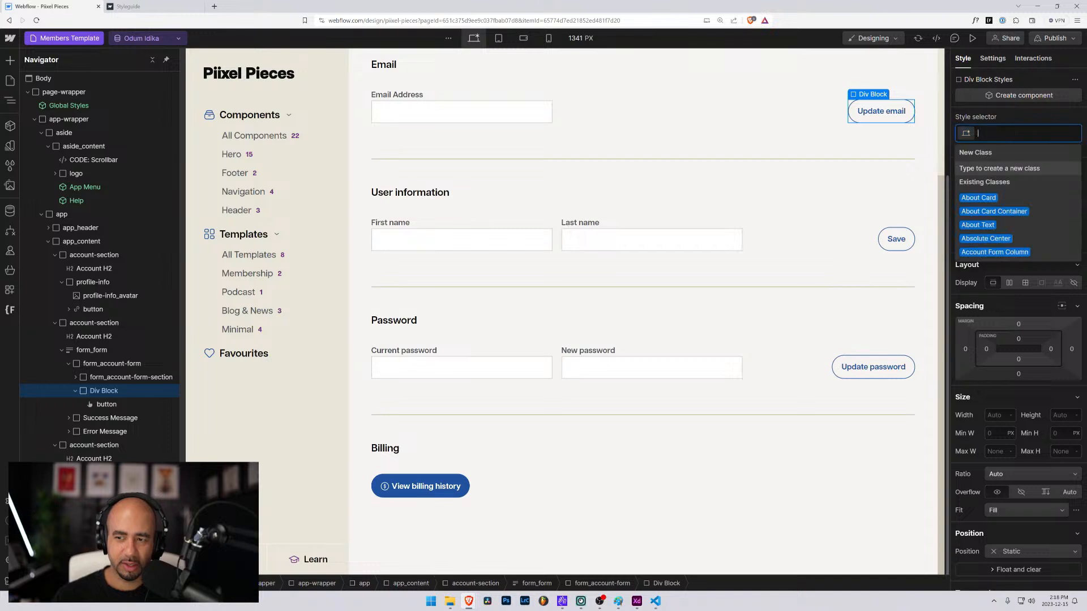
key(ctrl+v)
key(Return)
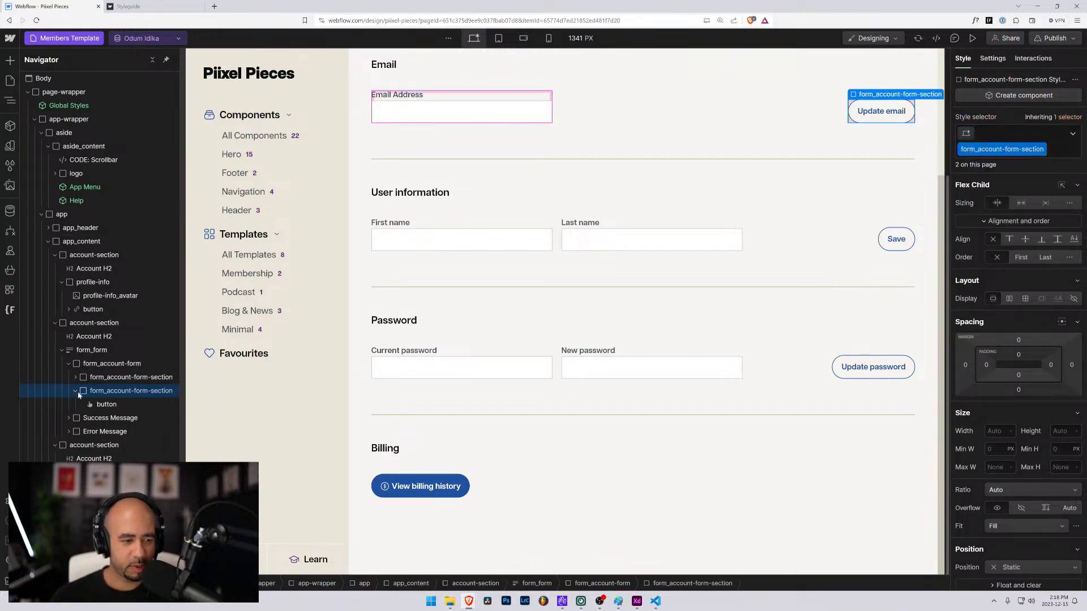
click(76, 391)
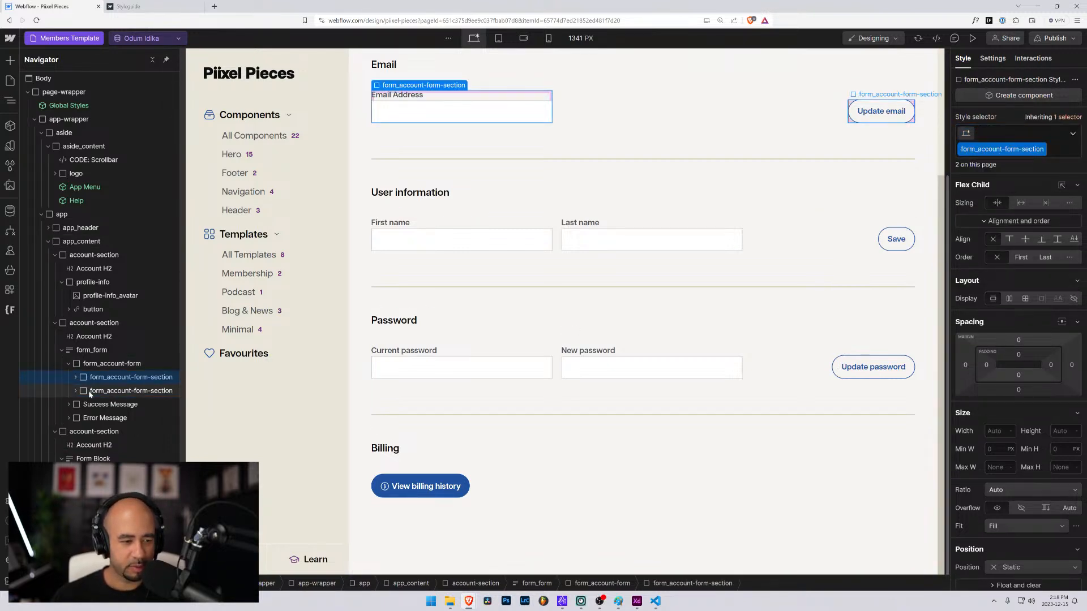
Apply the existing form_success class to the Email form's Success Message.
click(76, 408)
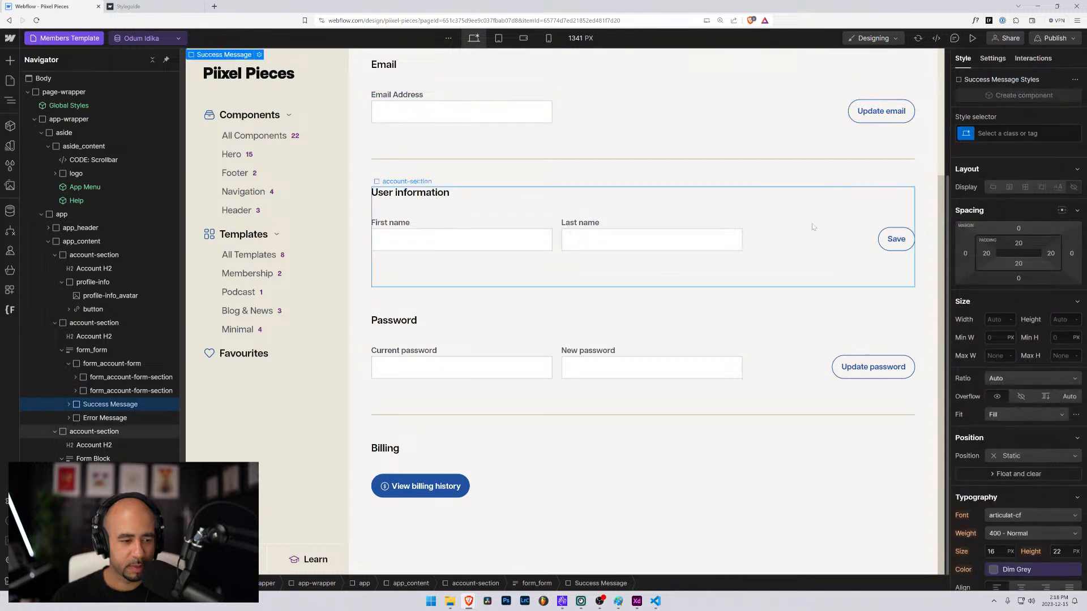
key(ctrl+Return)
text(succ)
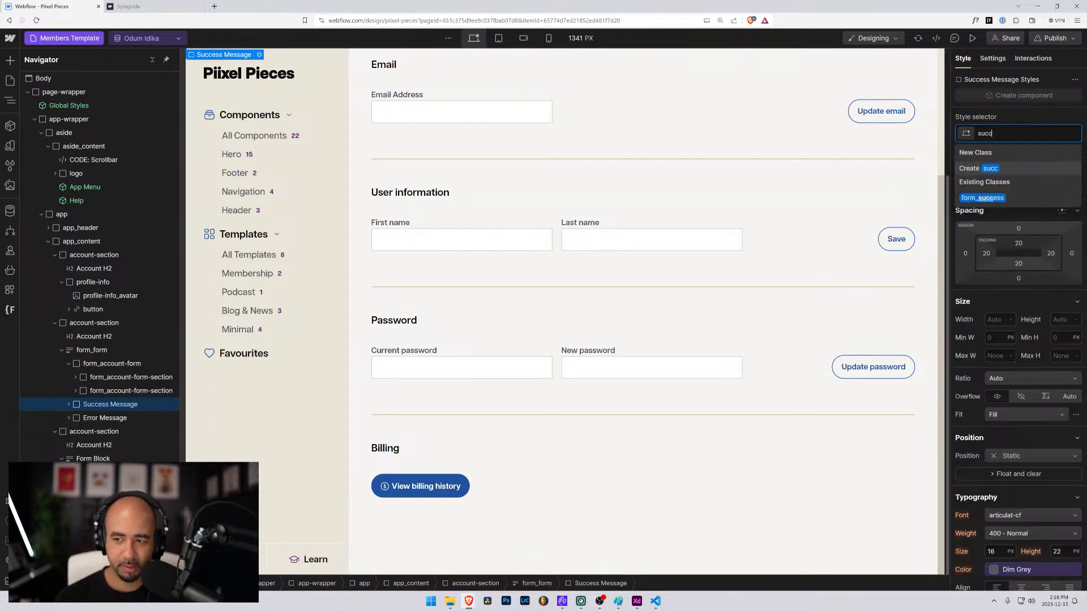
key(Down)
key(Return)
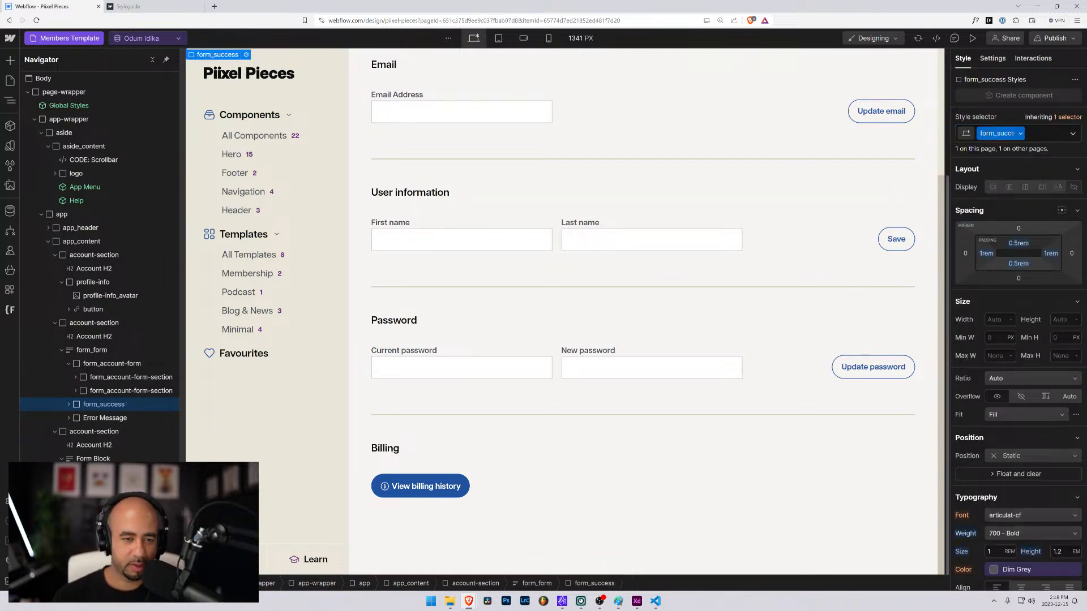
Apply the existing form_error class to the Email form's Error Message.
click(105, 418)
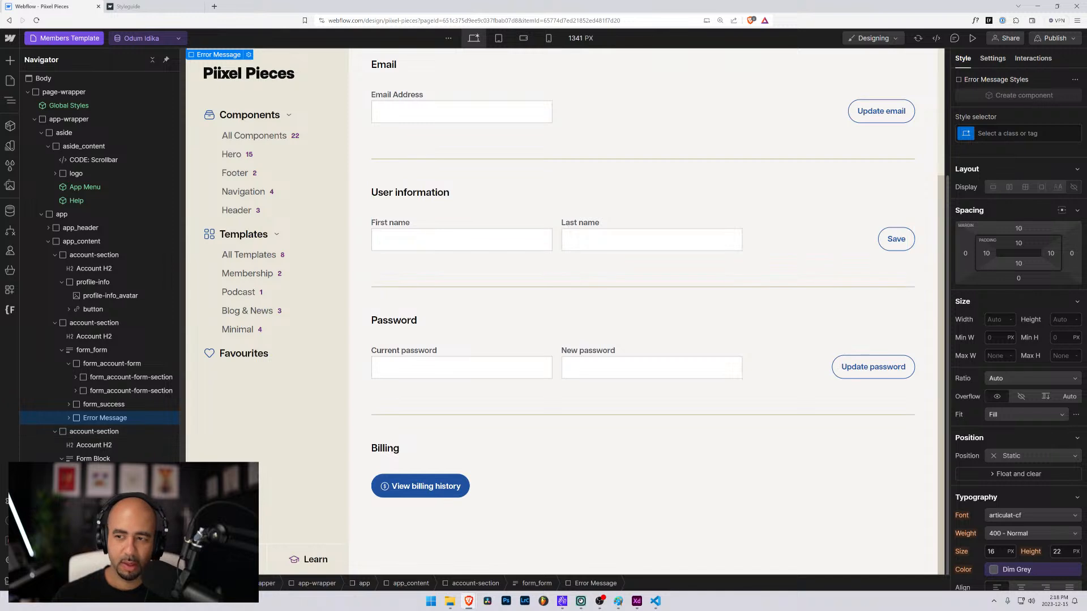
click(1010, 134)
text(form)_)
key(BackSpace)
key(BackSpace)
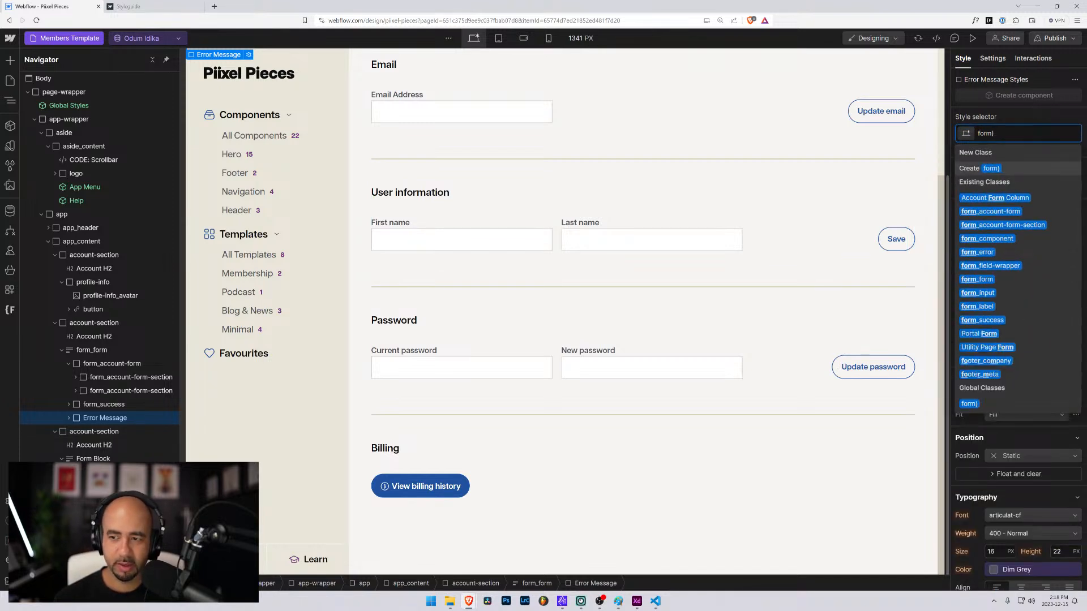
text(_er)
key(Down)
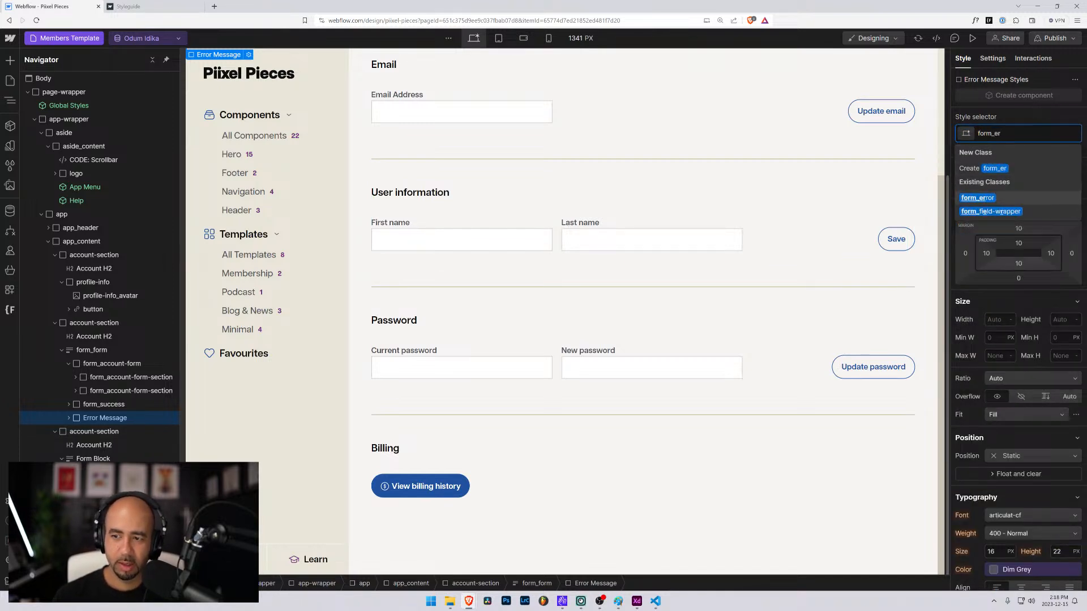
key(Return)
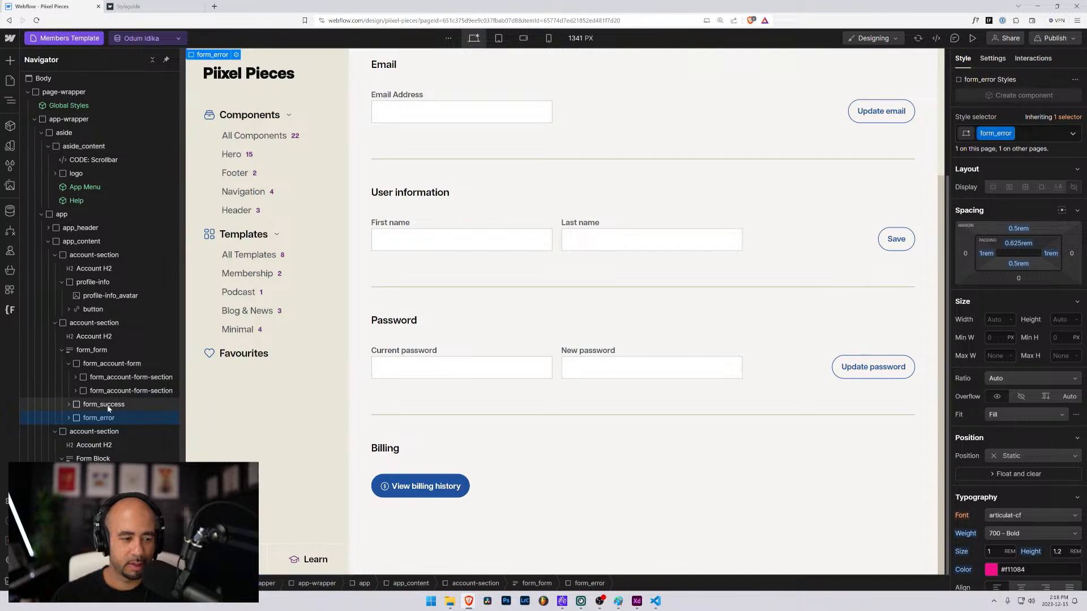
click(85, 404)
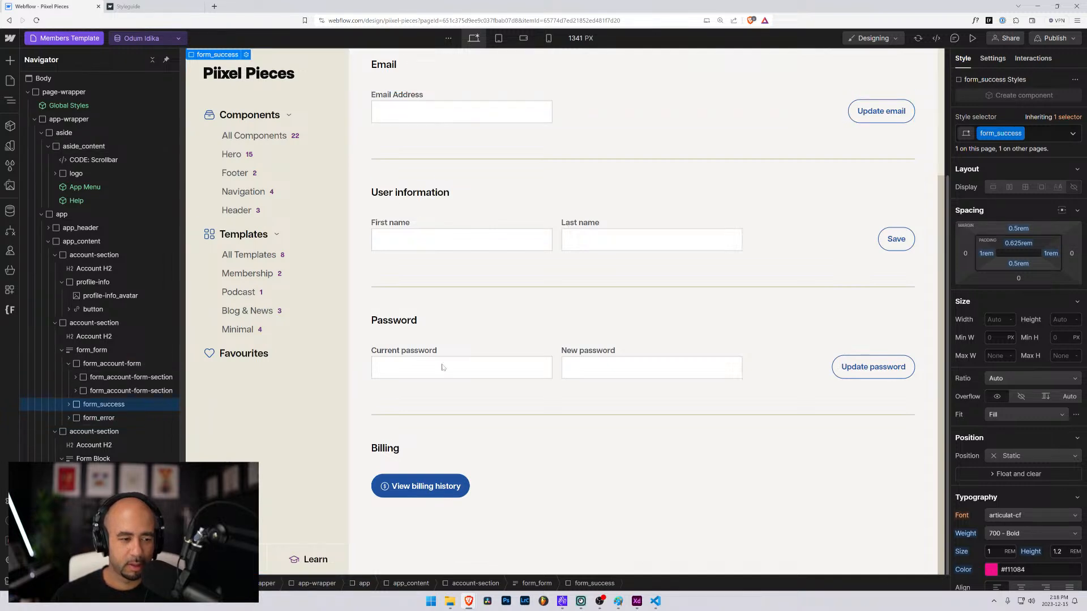
Preview the Email form's Success state and its Error state.
click(992, 59)
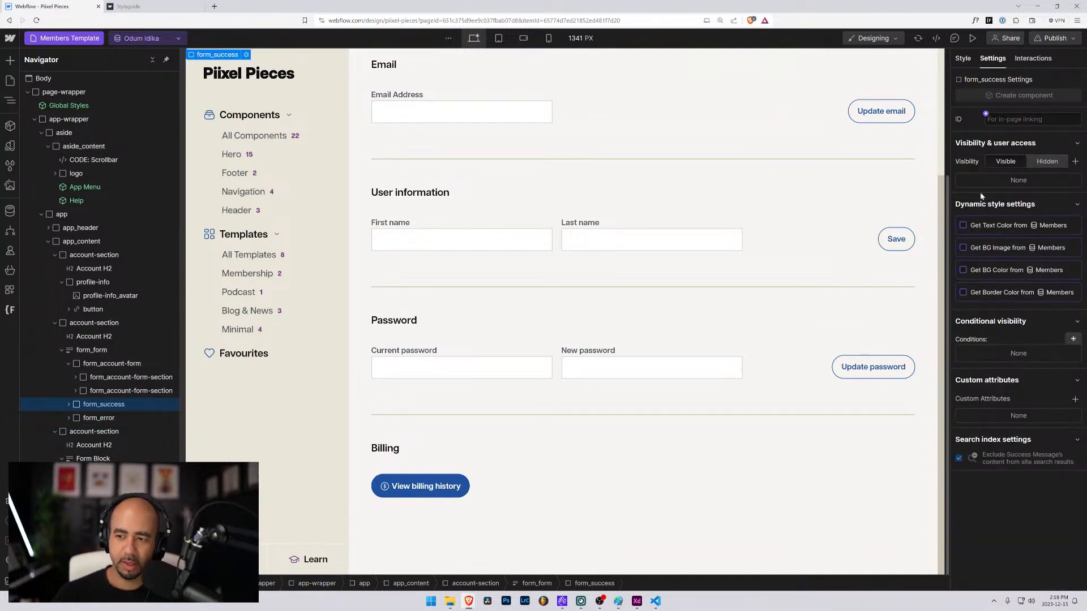
key(Up)
key(Up)
key(Up)
key(Up)
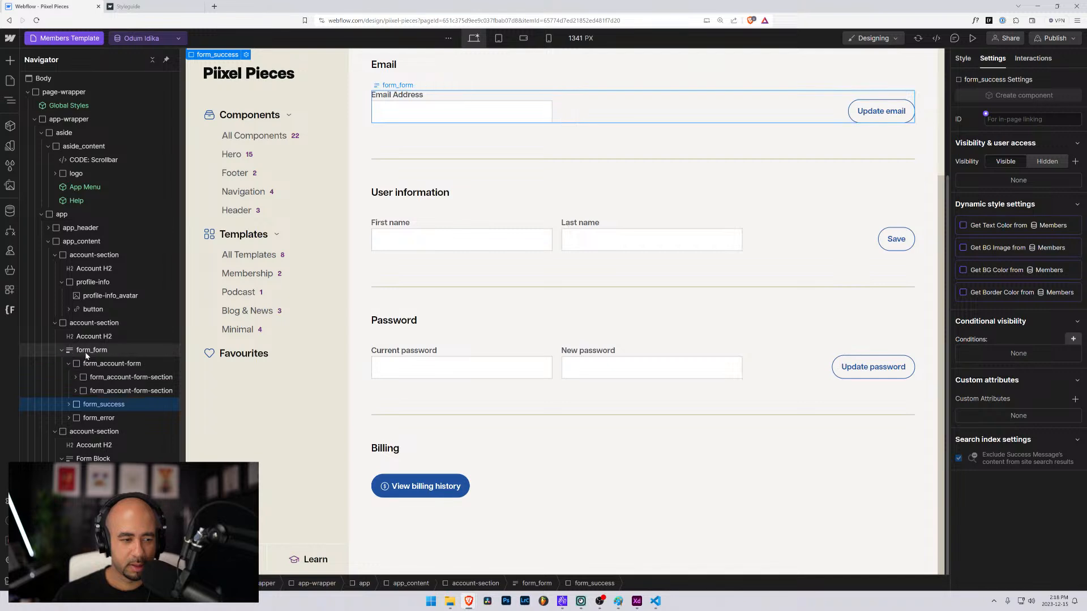
click(1031, 247)
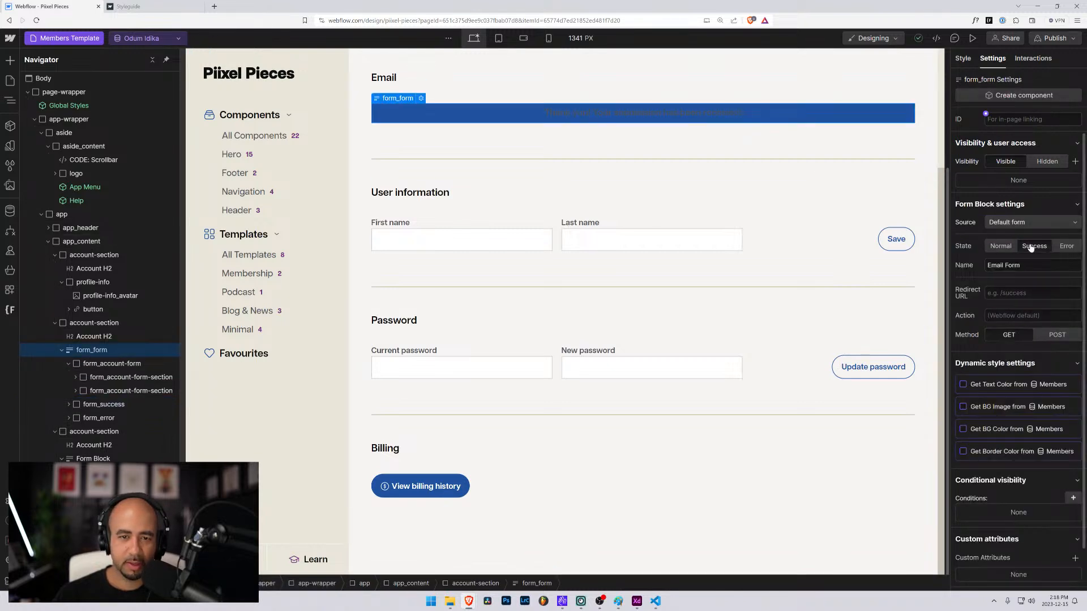
click(1063, 247)
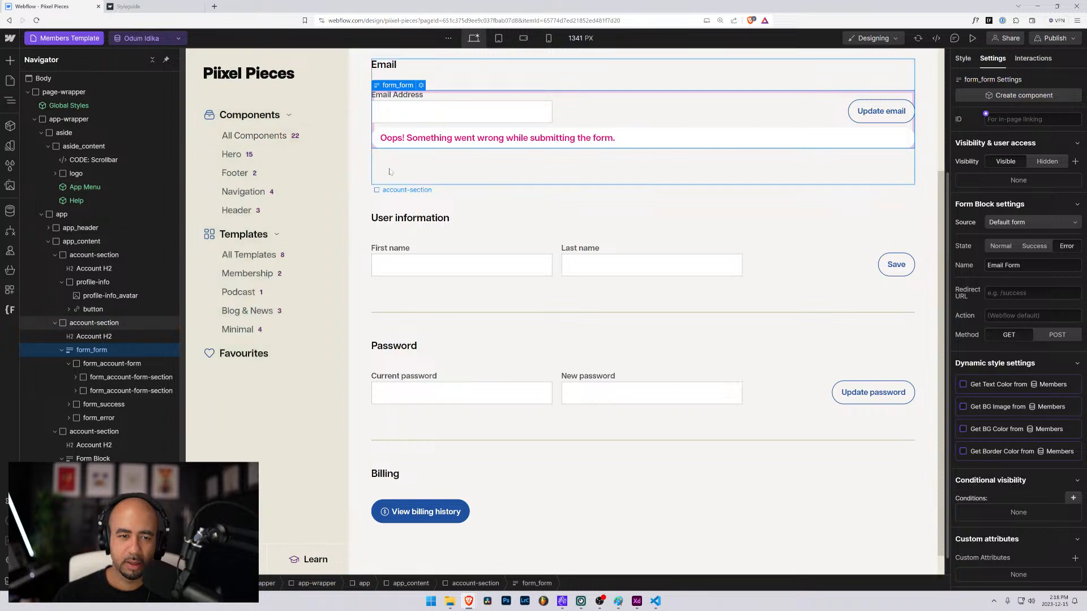
click(368, 125)
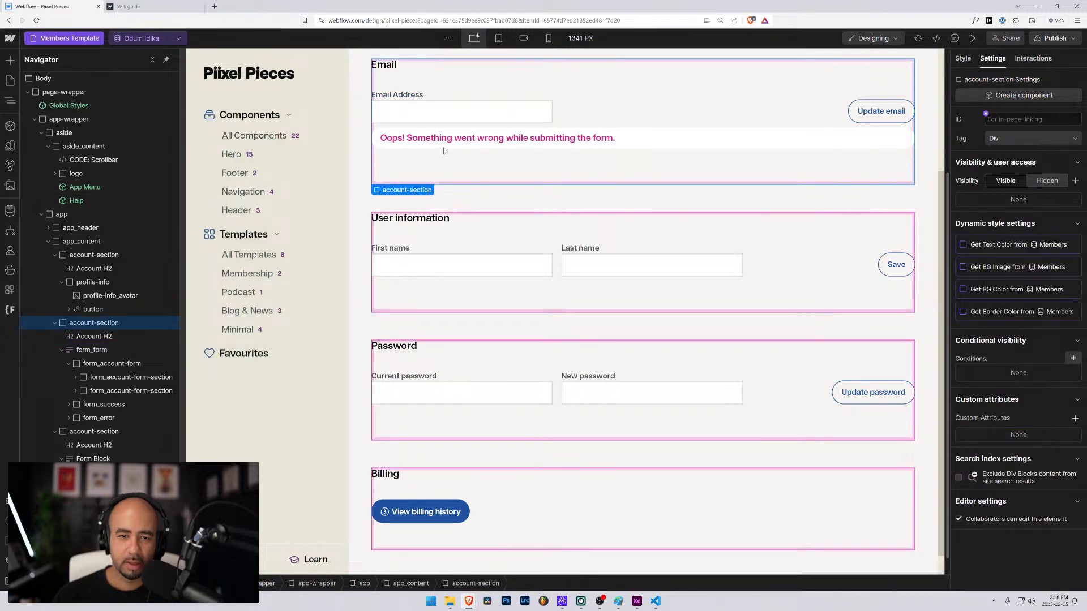
click(102, 408)
click(69, 405)
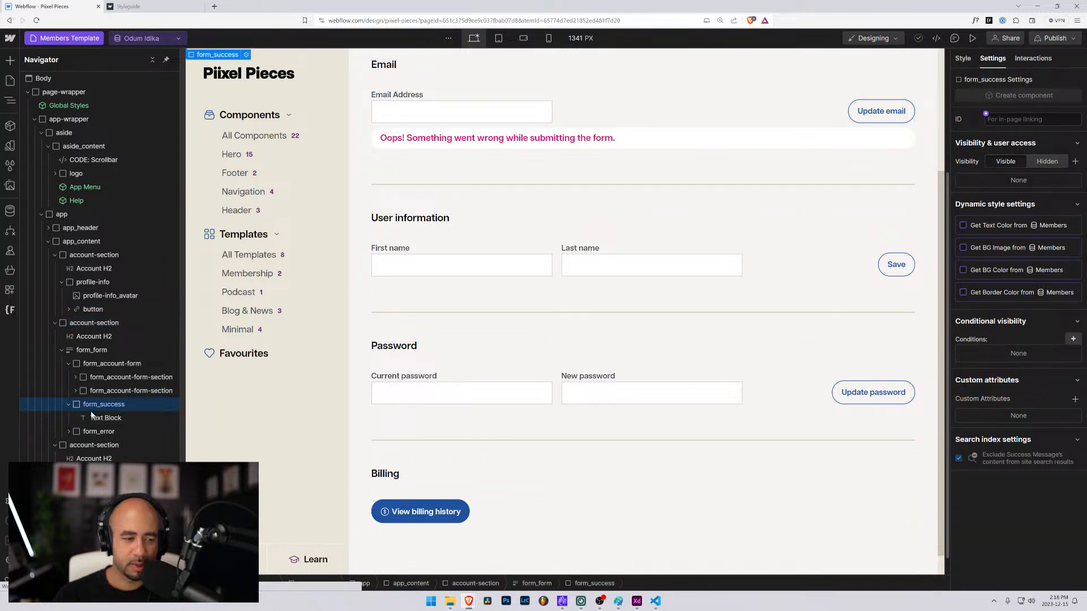
click(94, 418)
click(964, 59)
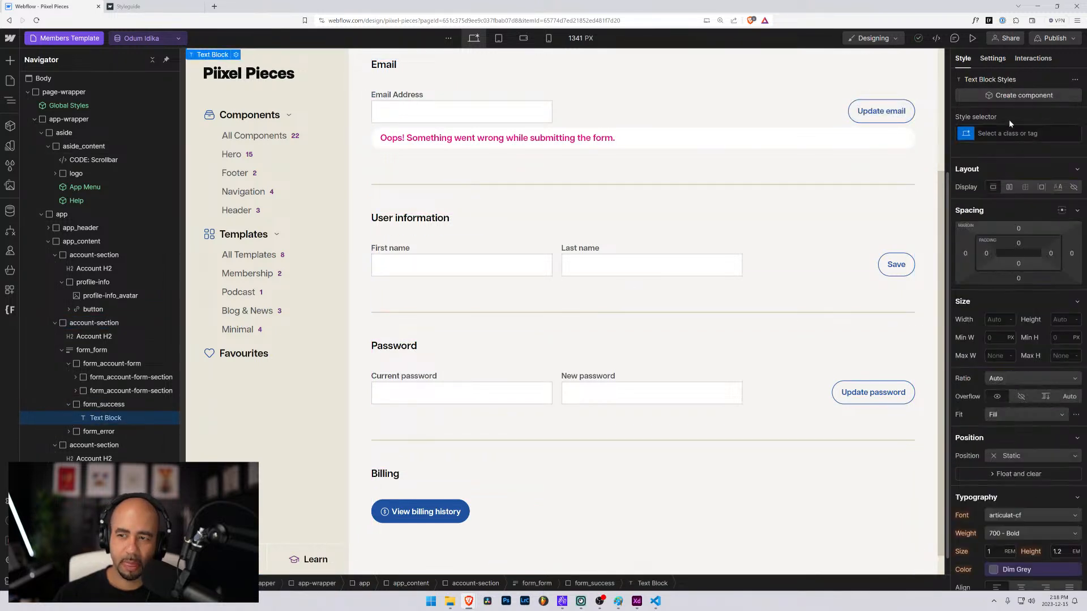
click(1012, 133)
text(from)
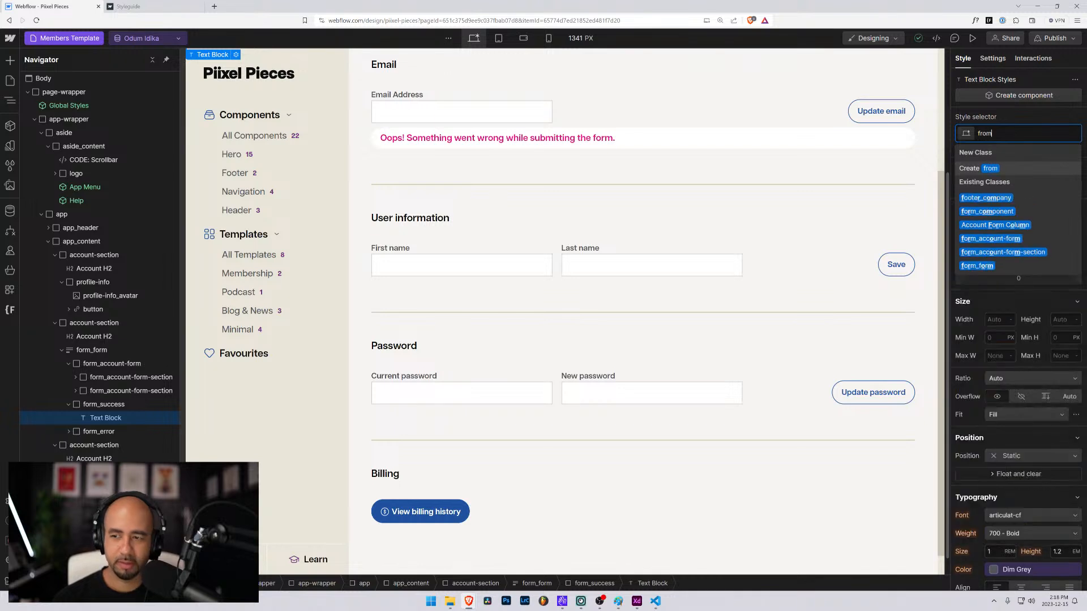
key(BackSpace)
key(BackSpace)
key(BackSpace)
key(BackSpace)
text(form_su)
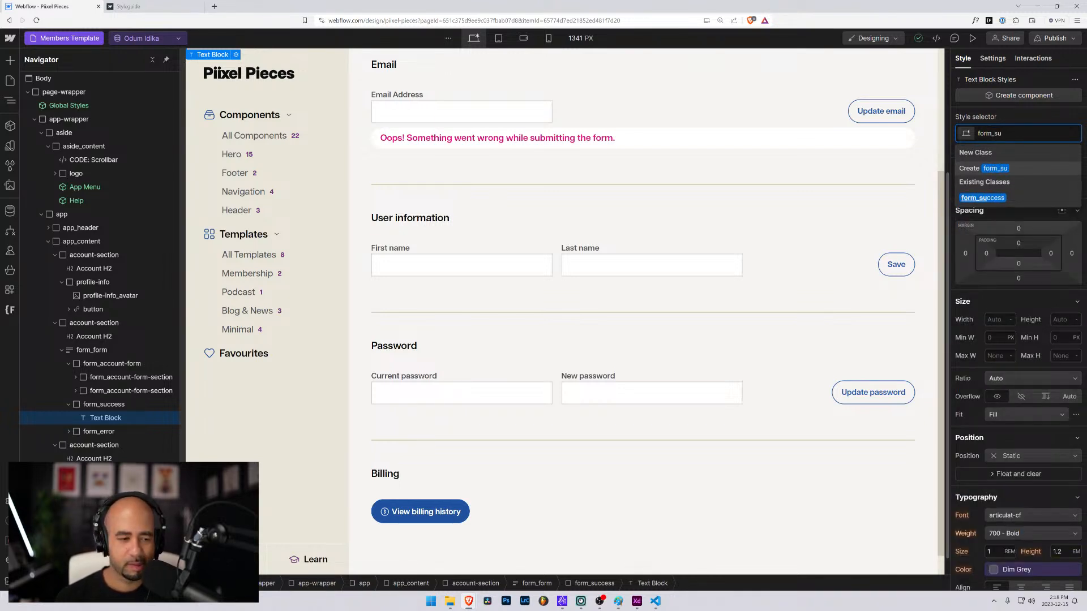
key(BackSpace)
key(BackSpace)
key(BackSpace)
key(BackSpace)
key(BackSpace)
key(BackSpace)
key(BackSpace)
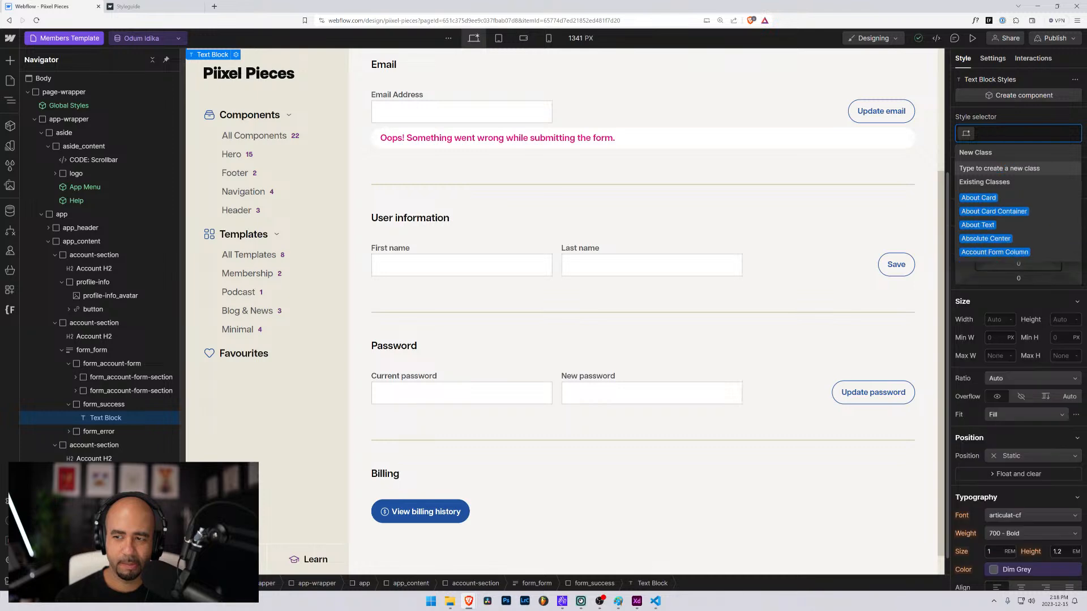
text(form)
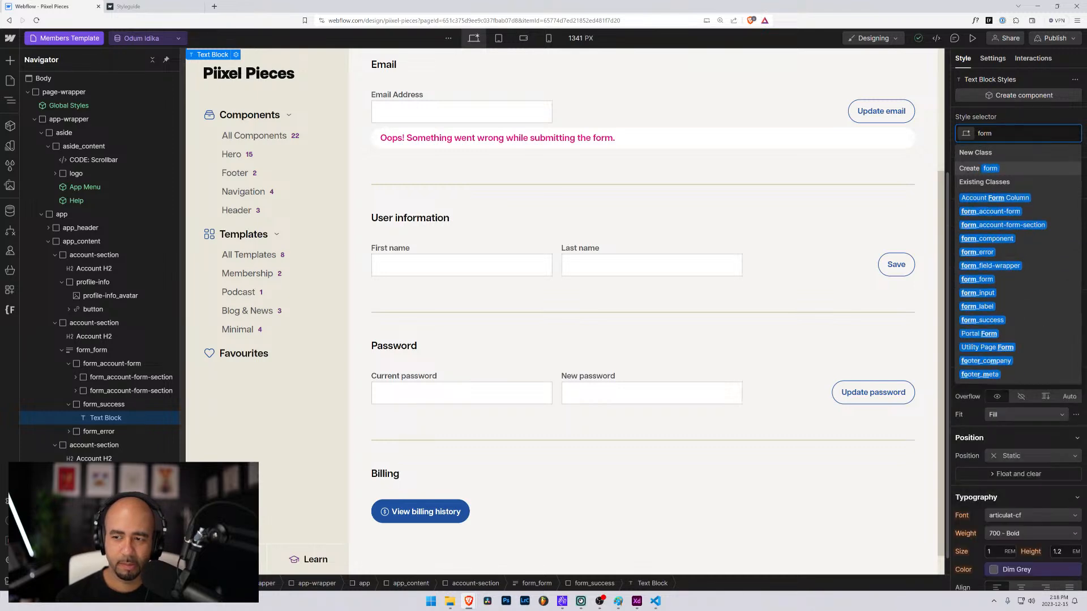
key(BackSpace)
key(BackSpace)
key(BackSpace)
key(BackSpace)
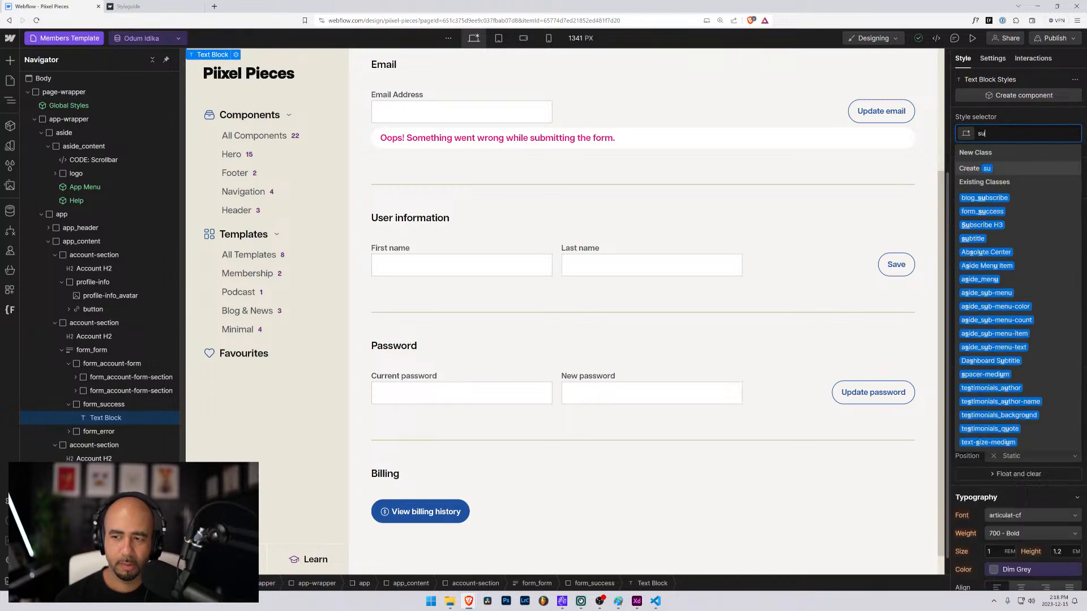
text(succ)
key(BackSpace)
key(BackSpace)
key(BackSpace)
key(BackSpace)
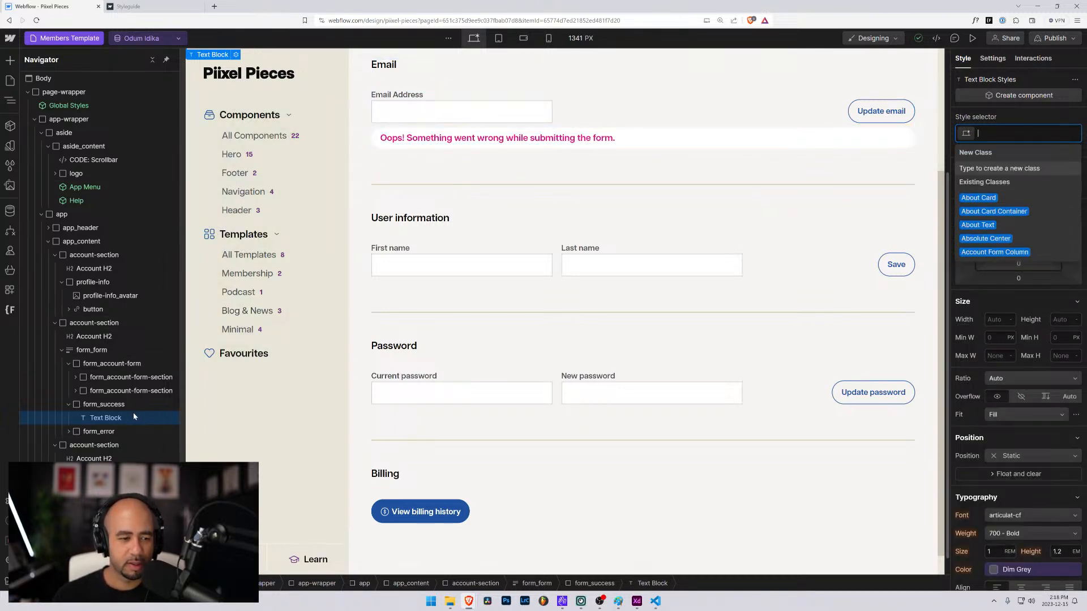
Look up where the form_success class is used and open the affected Resources page.
click(104, 405)
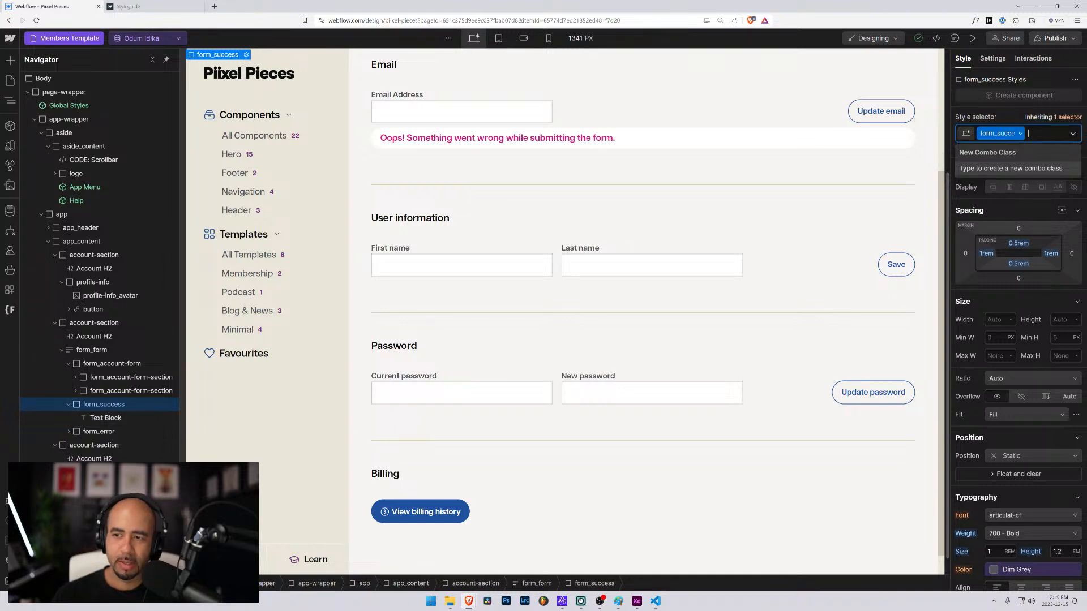
double_click(998, 133)
key(ctrl+c)
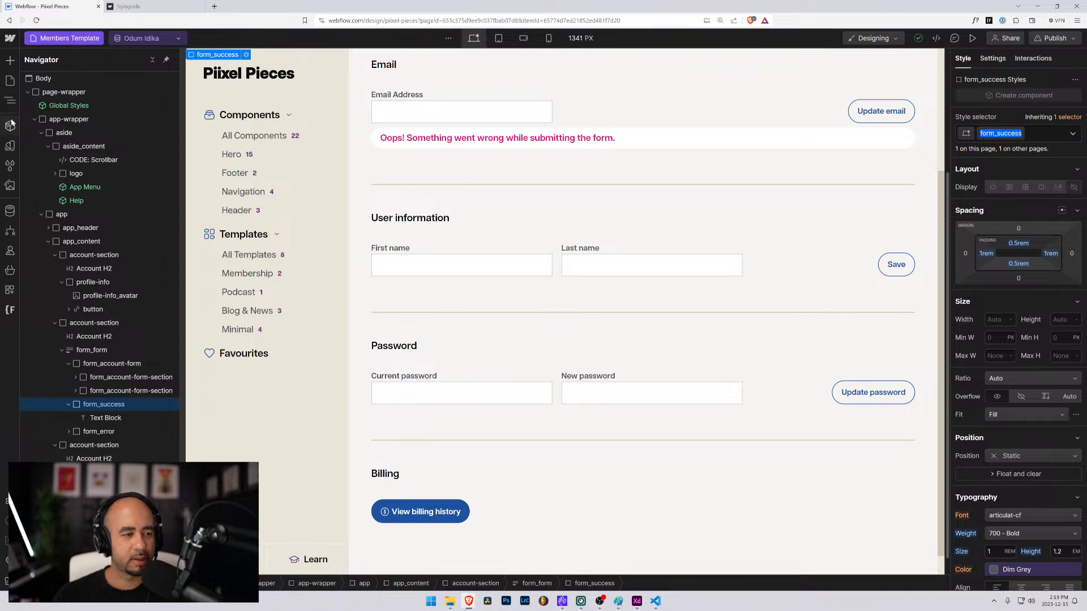
click(9, 166)
key(ctrl+v)
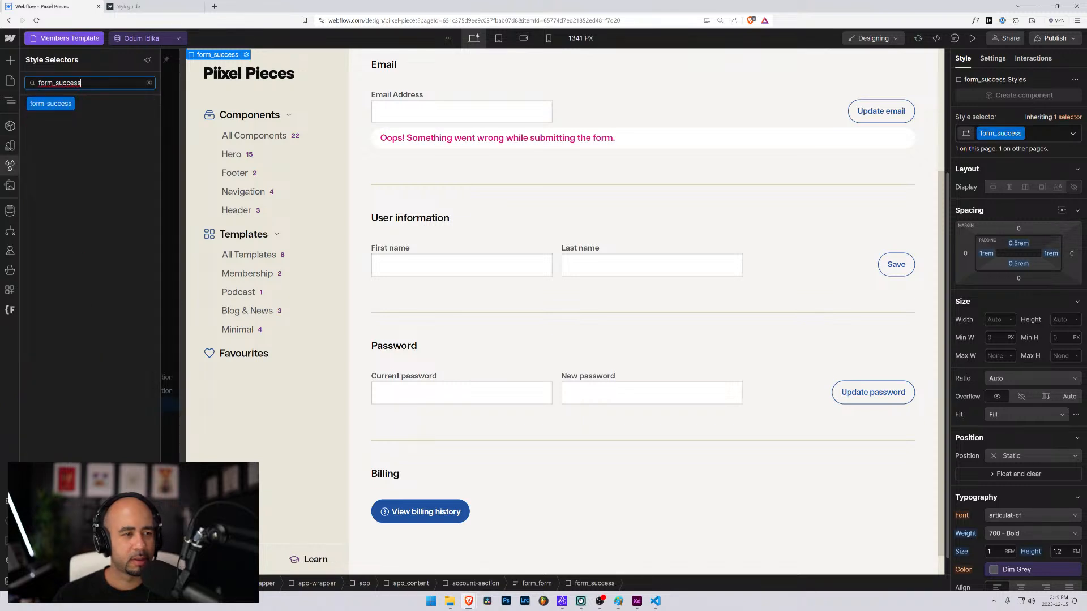
click(136, 104)
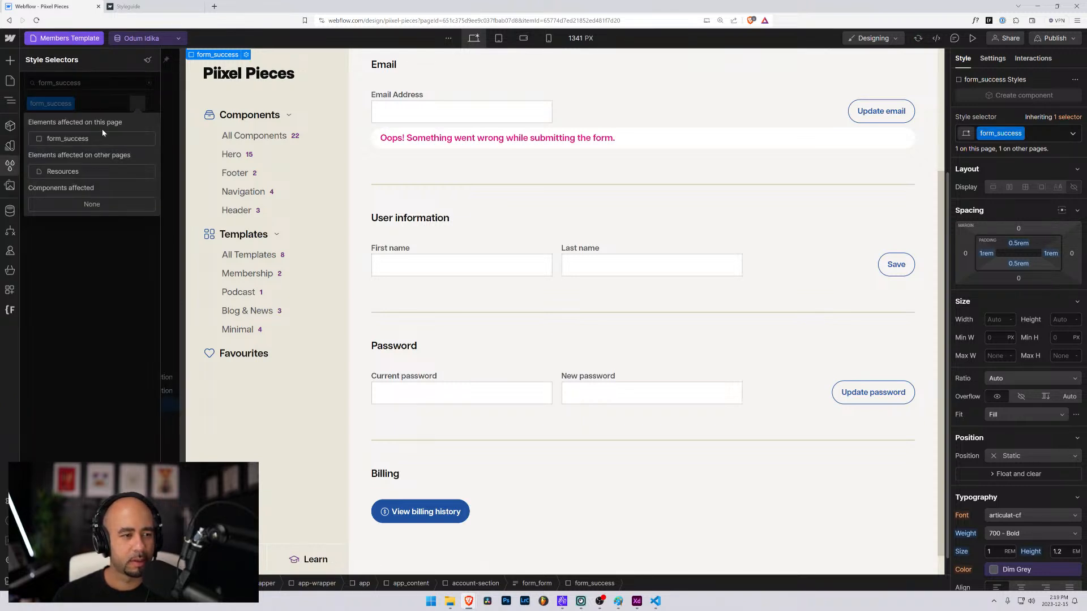
click(63, 172)
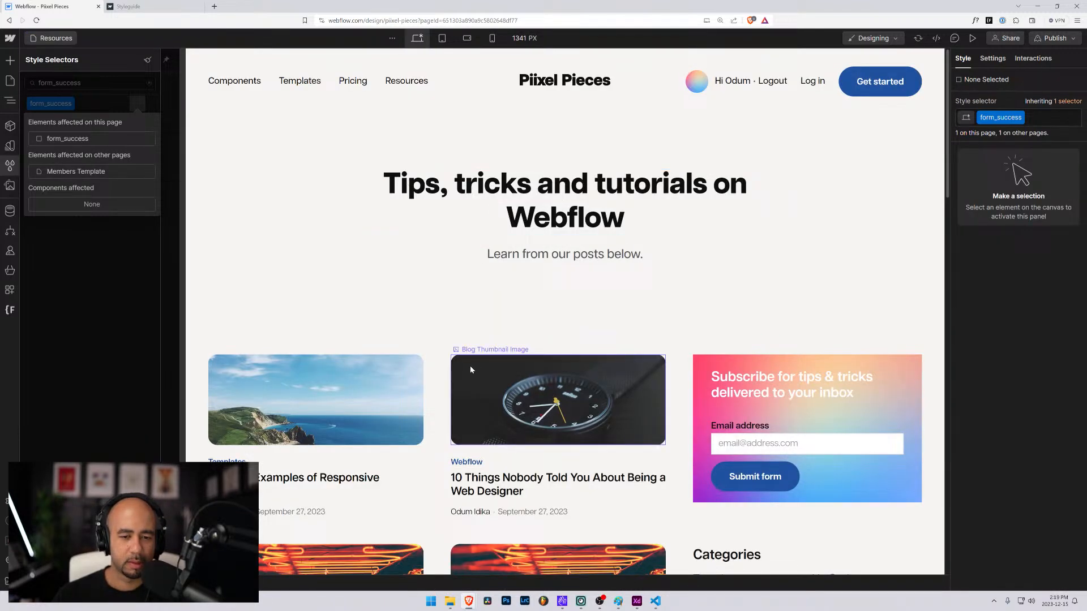
Examine the class structure of the subscribe form inside blog_subscribe, including form_component, form_form and the contents of form_success.
key(z)
click(433, 363)
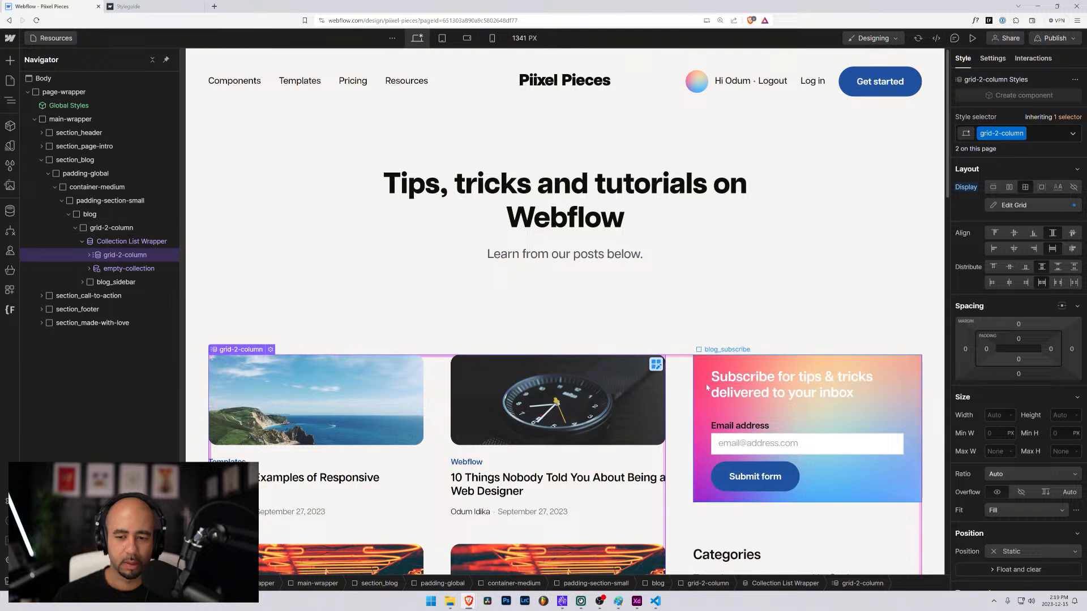
click(704, 366)
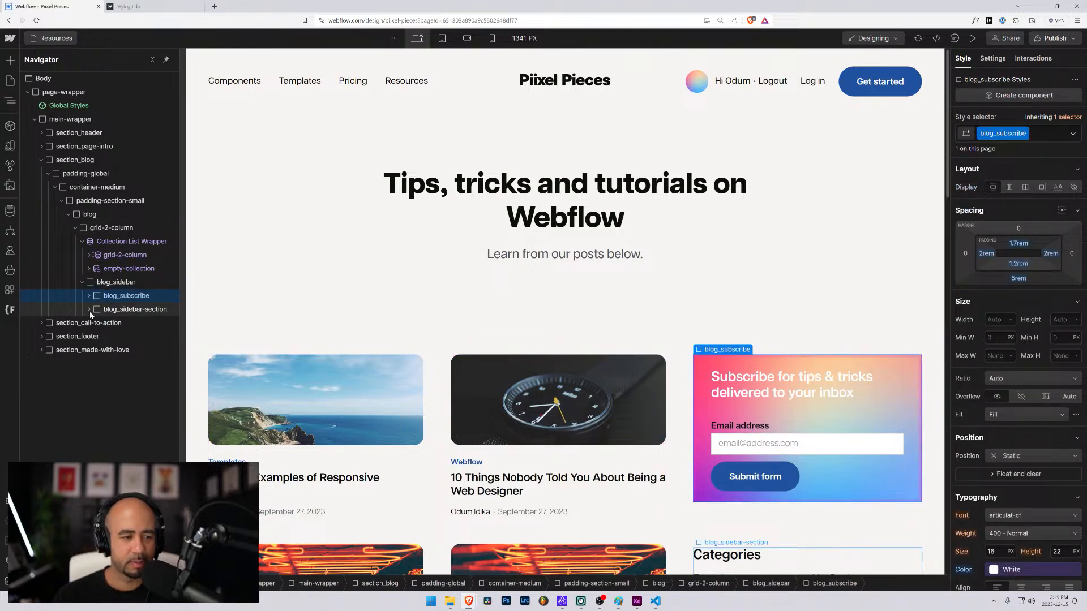
click(89, 296)
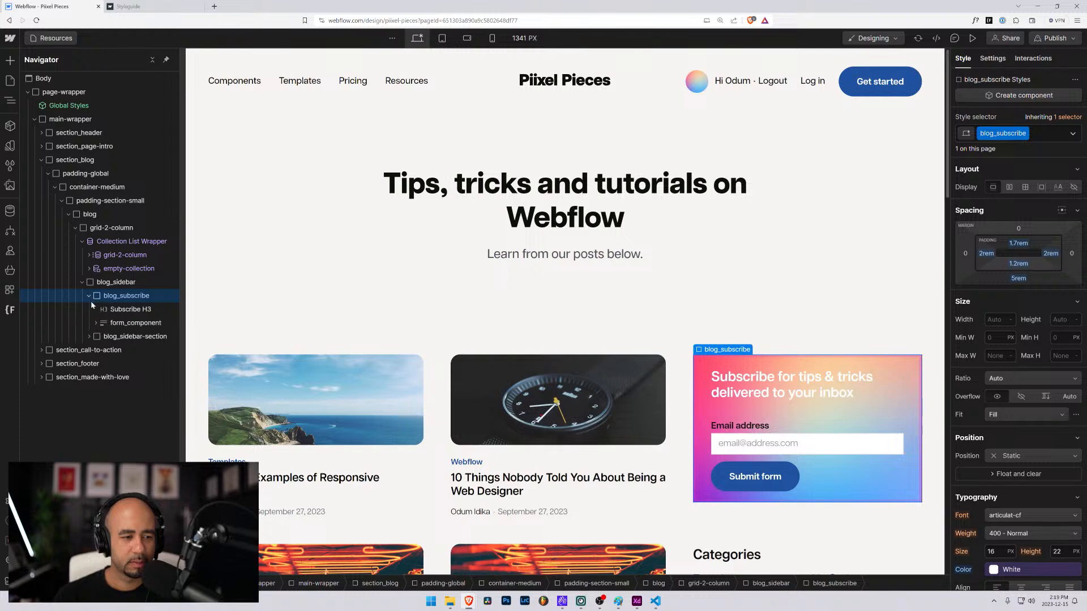
click(96, 323)
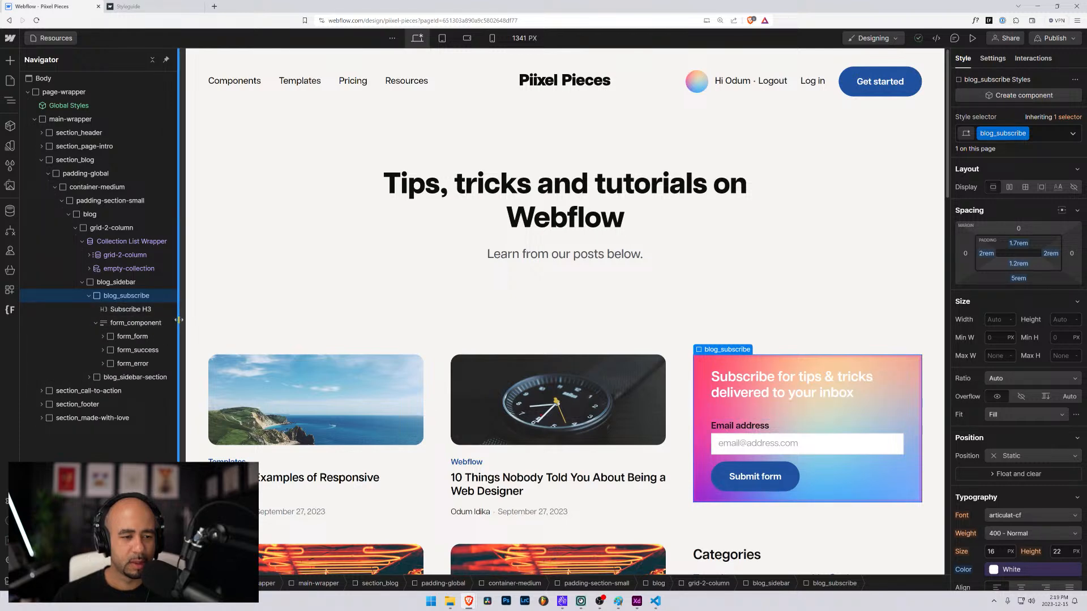
drag(179, 320, 210, 319)
click(136, 322)
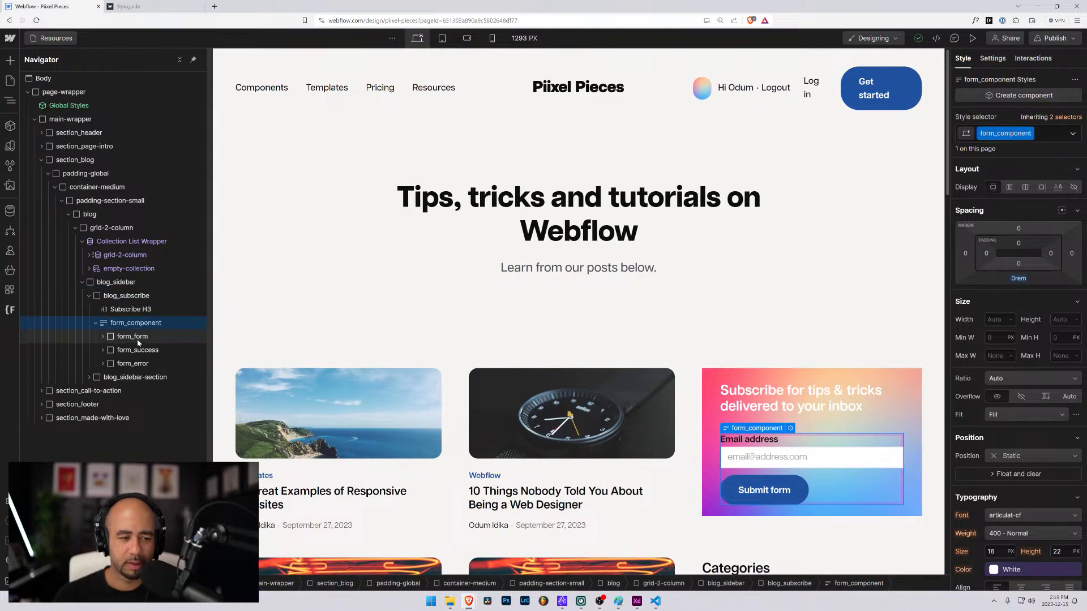
click(139, 339)
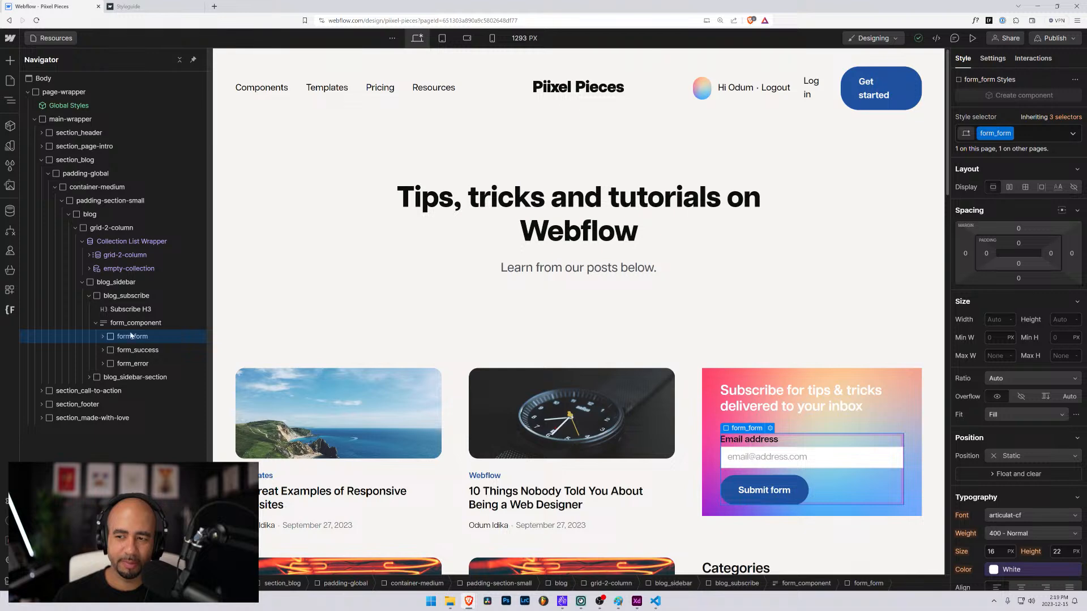
click(104, 352)
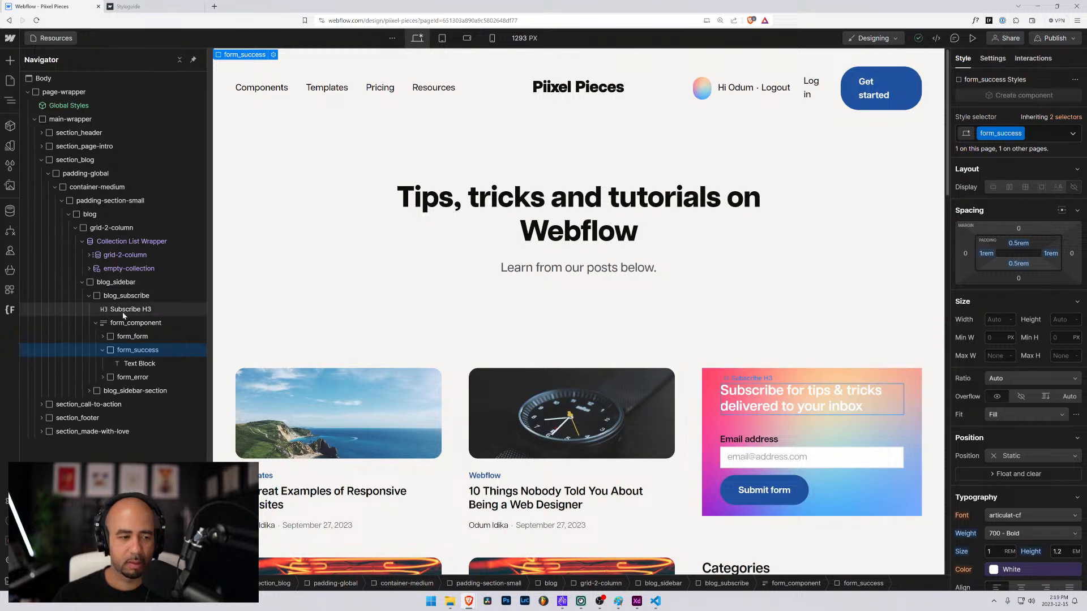
Switch the Subscribe form's form_component to its Success state.
click(153, 323)
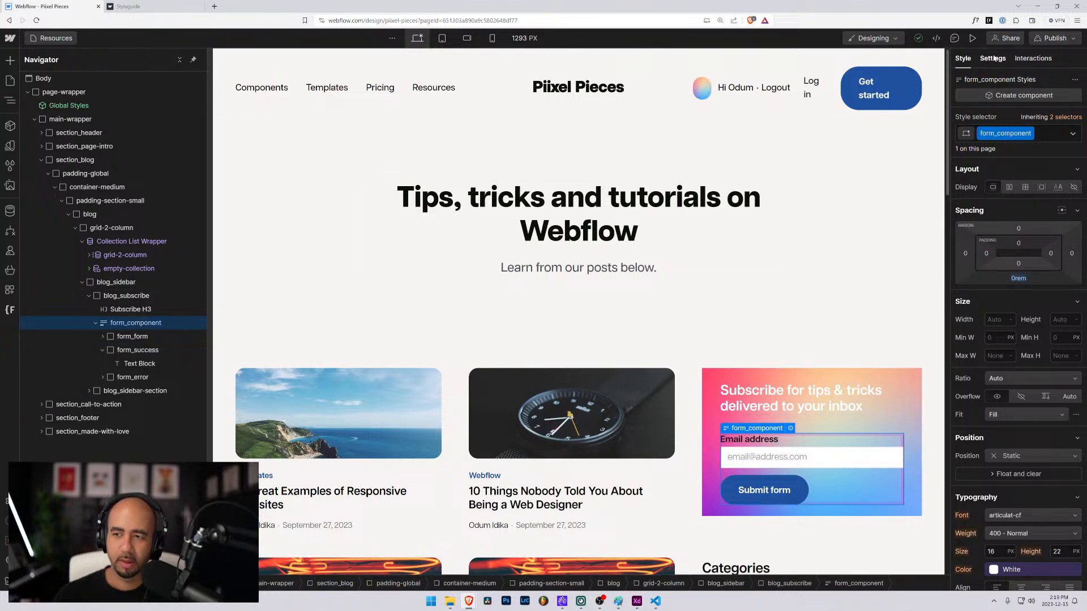
click(995, 60)
click(1035, 247)
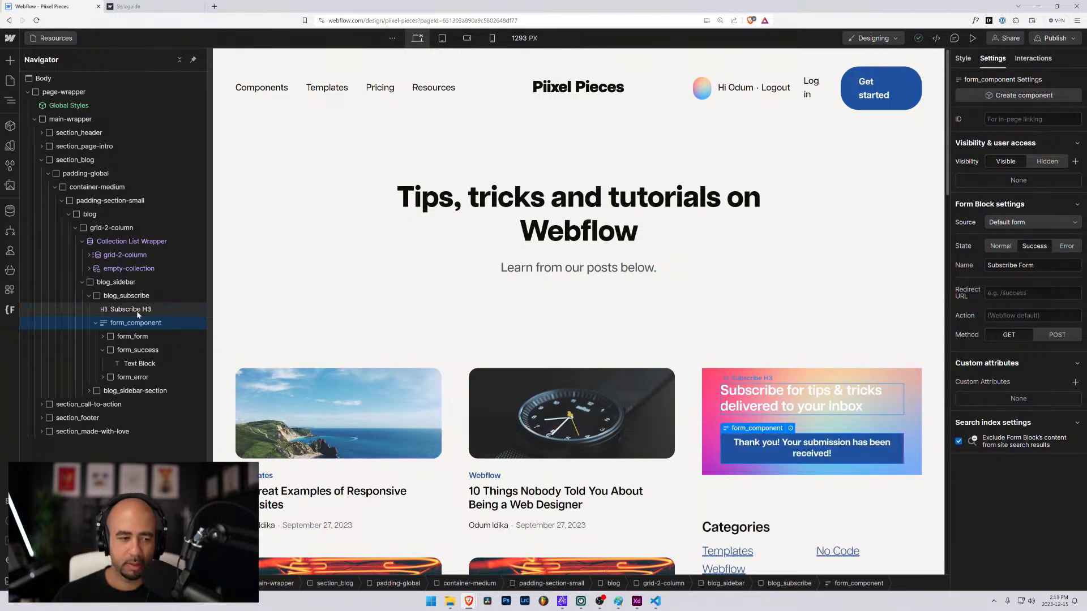
Set the form_success class's text color to the White variable on the subscribe form's success message.
click(135, 351)
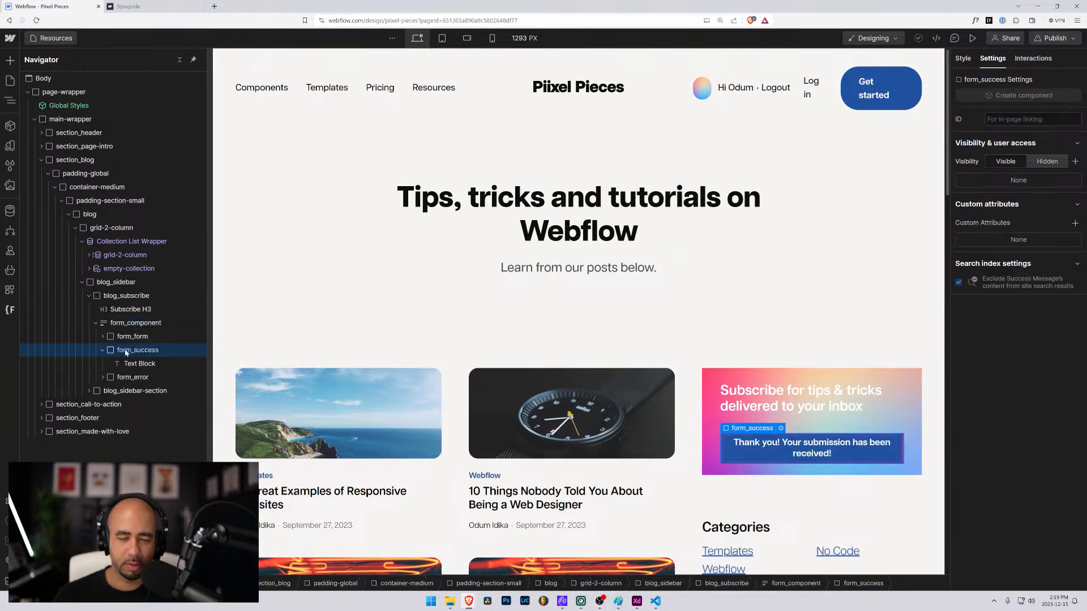
click(963, 59)
scroll(1007, 439, down, 2)
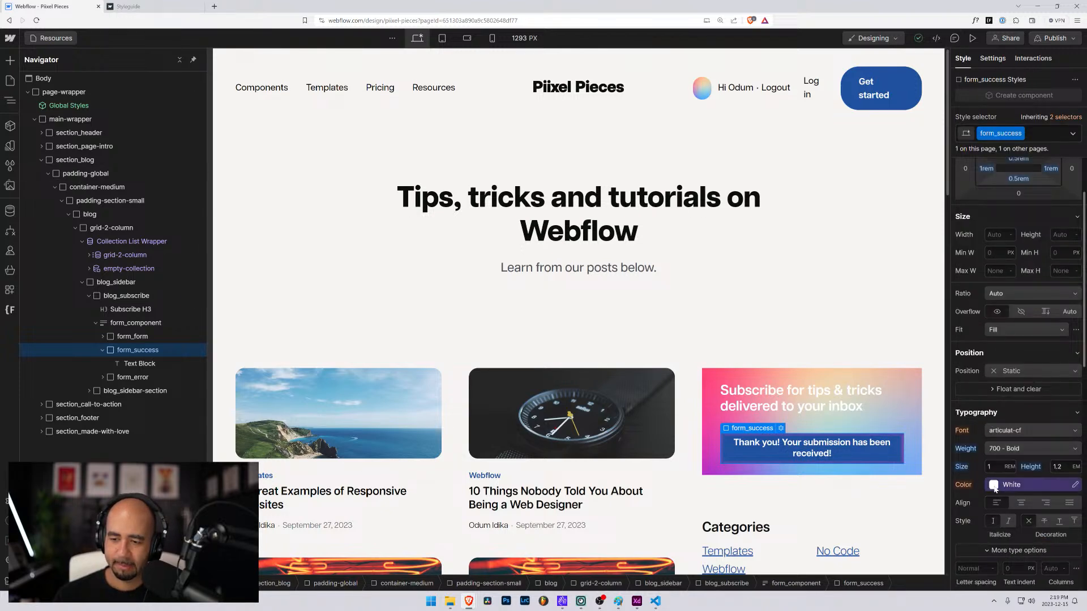
scroll(995, 488, down, 5)
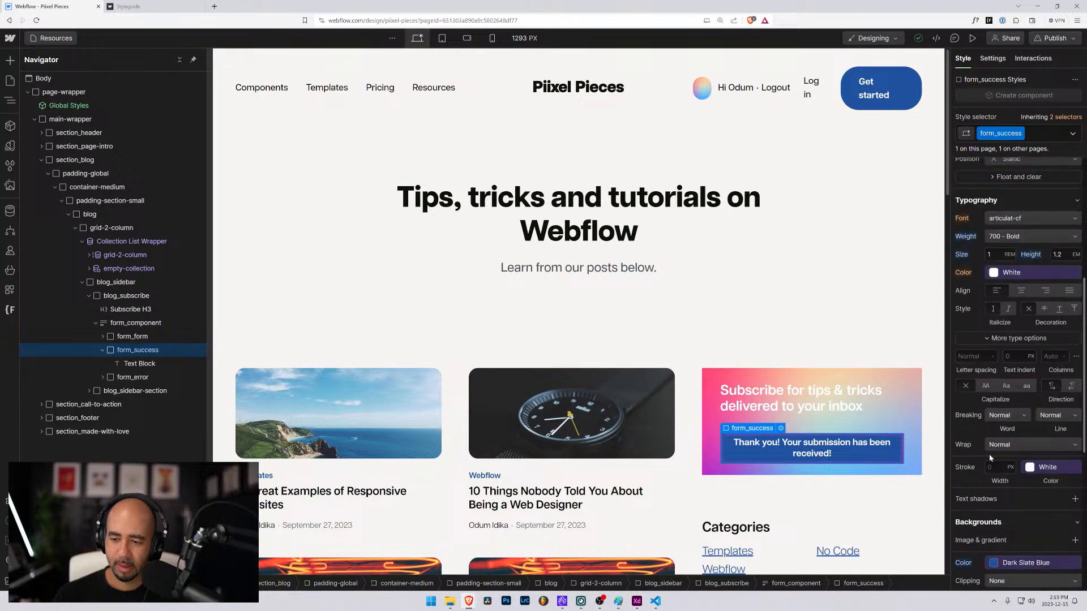
scroll(999, 384, up, 2)
click(997, 357)
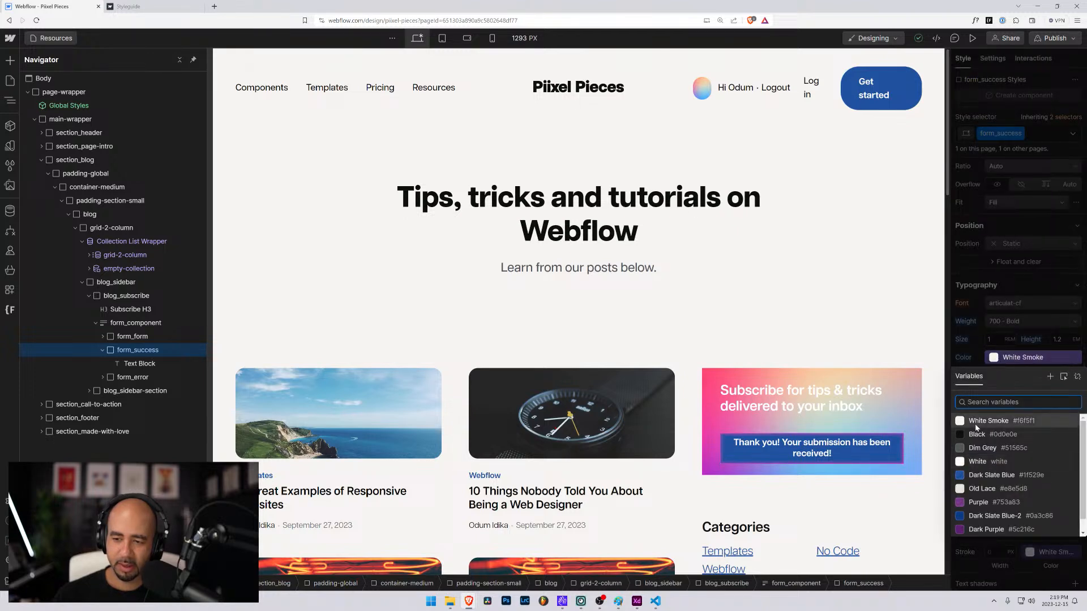
click(975, 462)
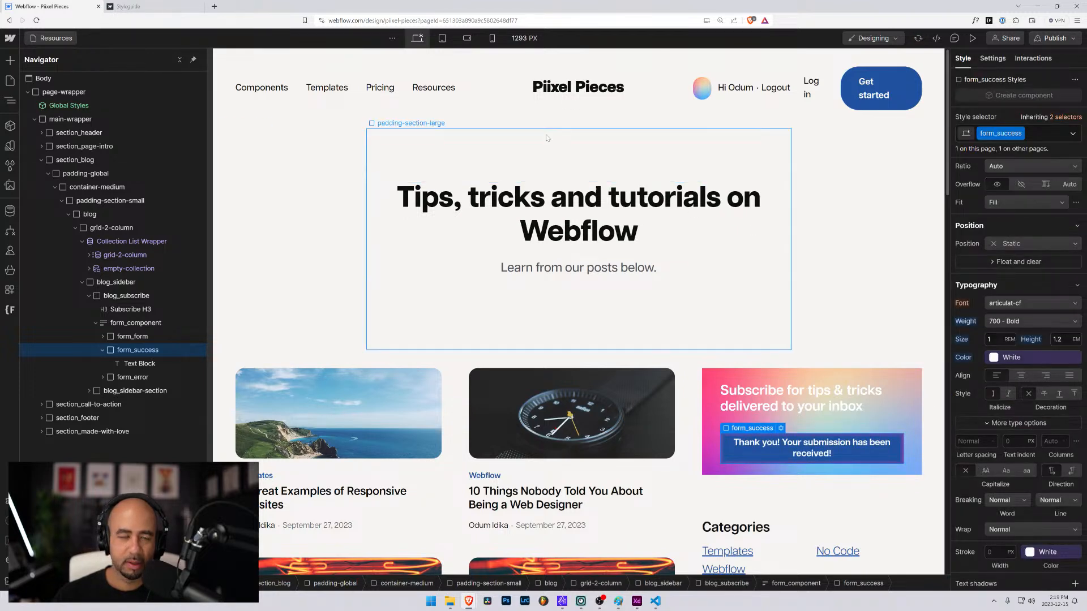
Return to the Members Template page and select the form_account-form element in the Email section.
click(65, 38)
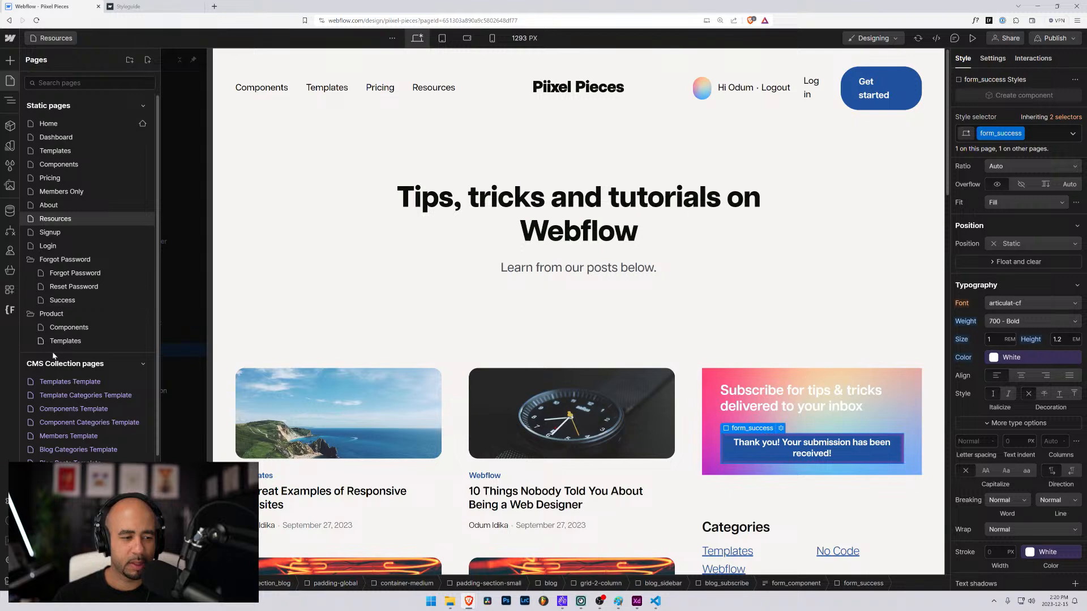
click(66, 437)
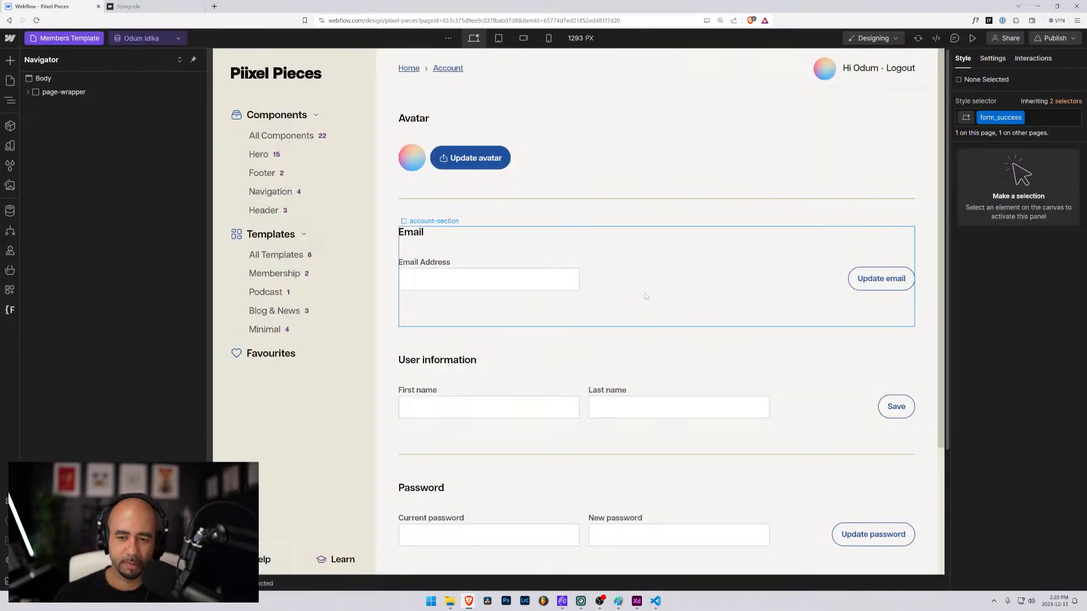
click(771, 282)
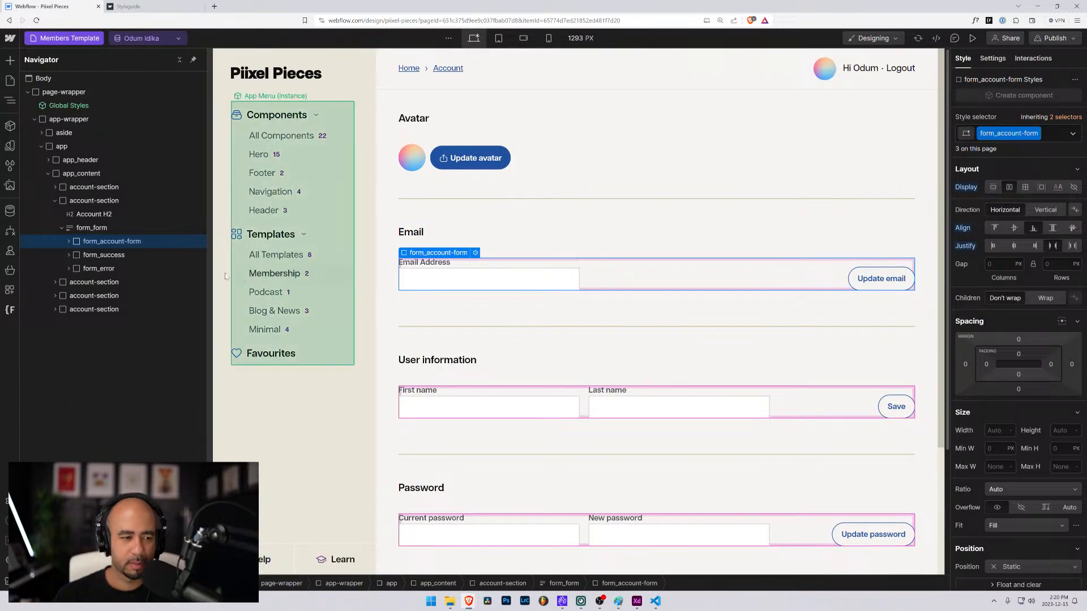
Switch the Email section's form_form block to its Success state and replace the message text with "Your email has been udpated".
click(96, 227)
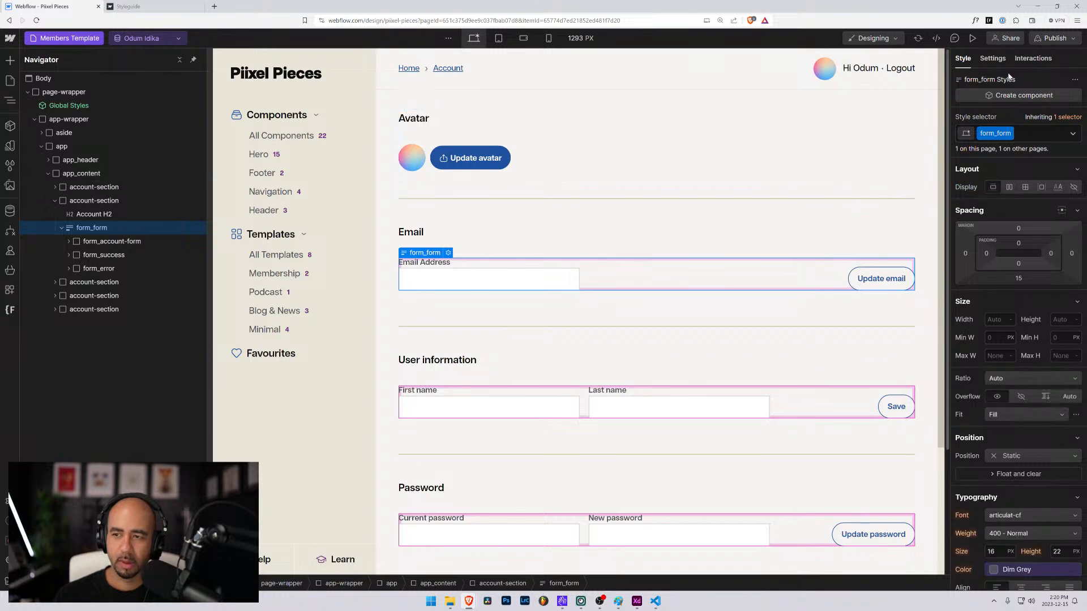
click(992, 59)
click(1029, 247)
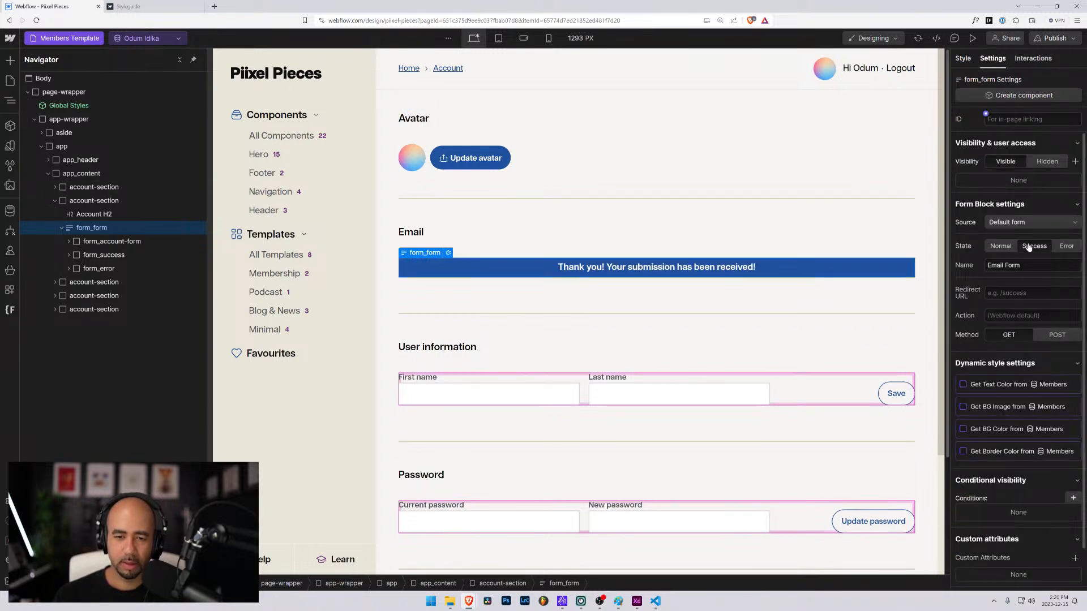
click(581, 266)
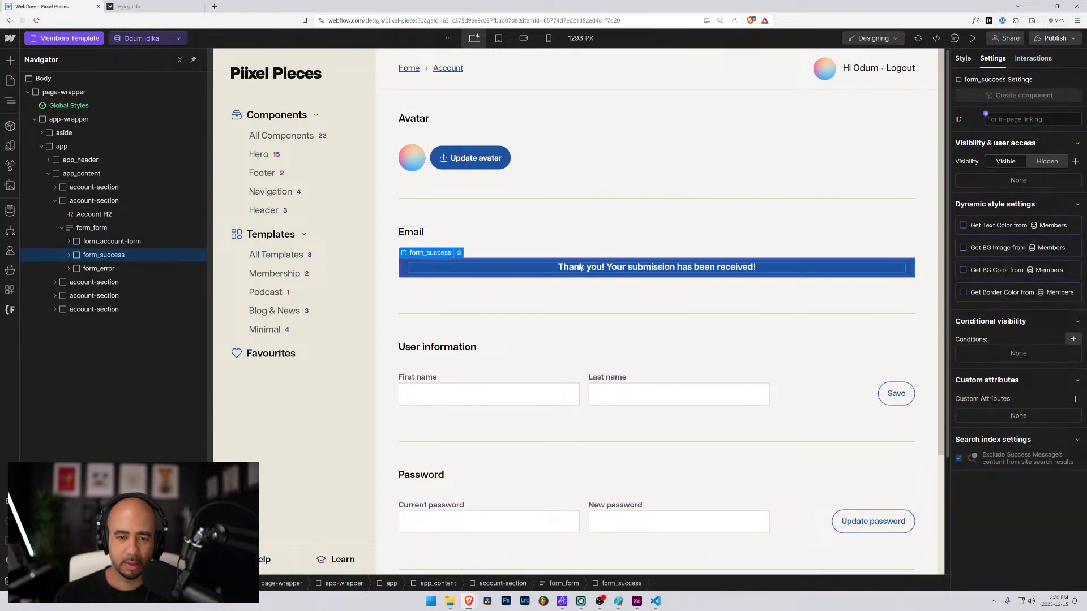
double_click(561, 269)
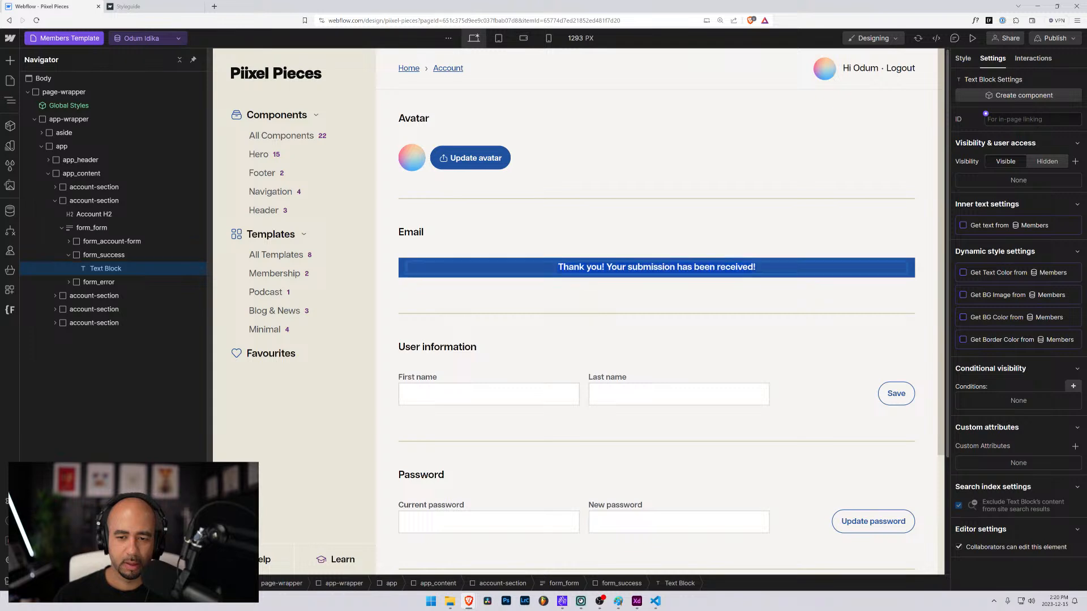
text(Your)
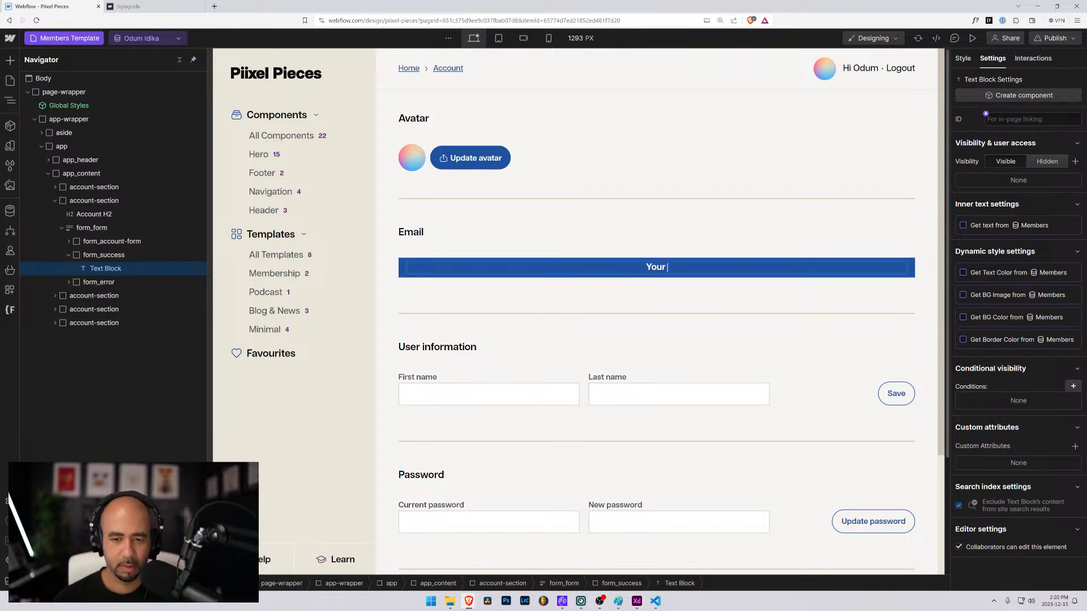
text( email h)
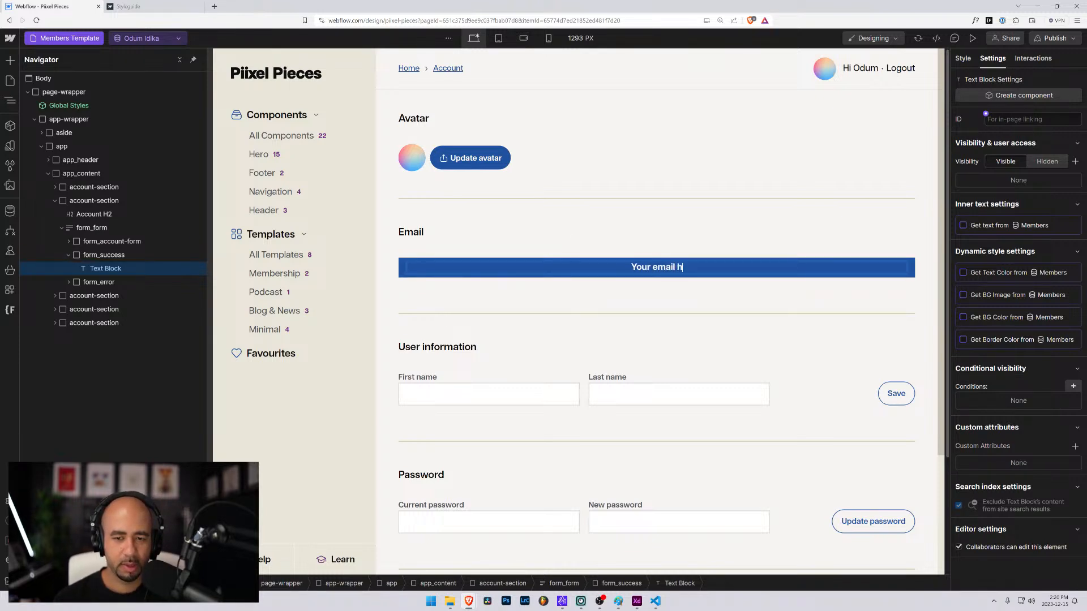
text(as been udpated)
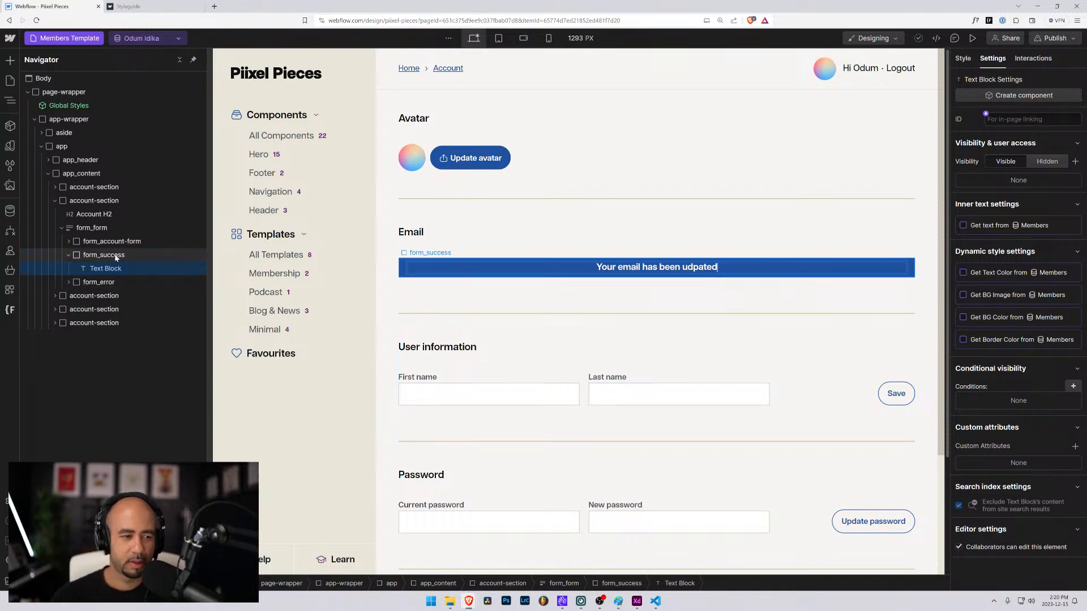
Add the combo class is-small to the Email form's form_success element.
click(164, 255)
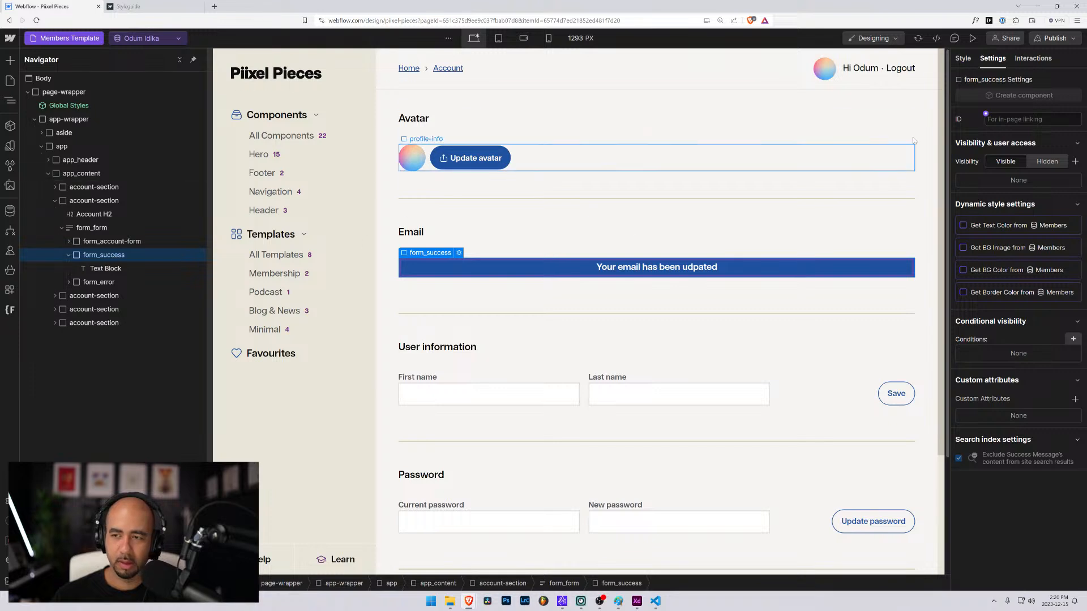
click(966, 62)
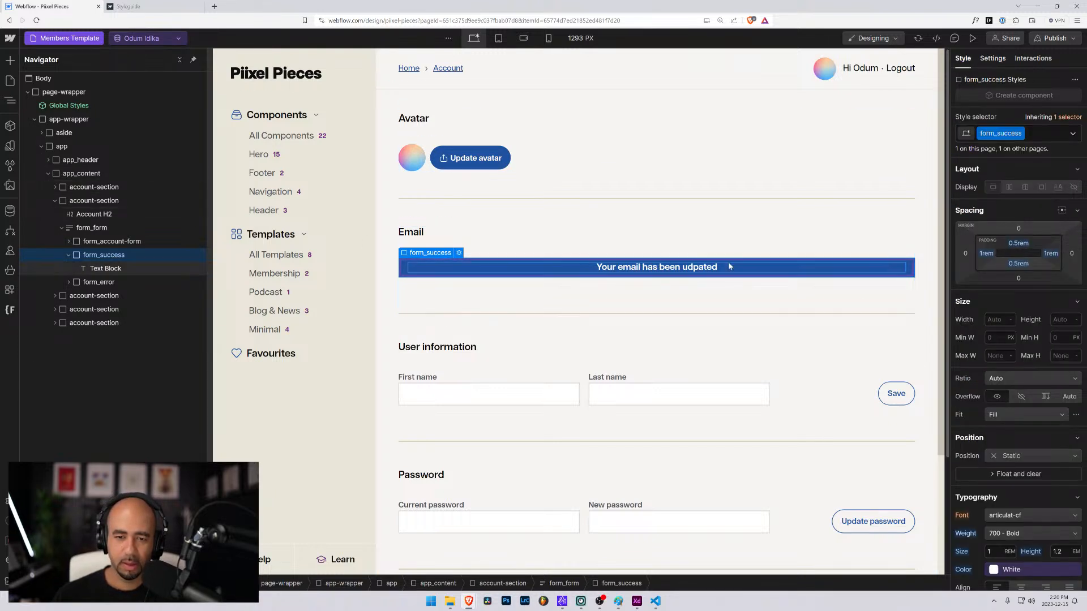
click(1040, 135)
text(is)
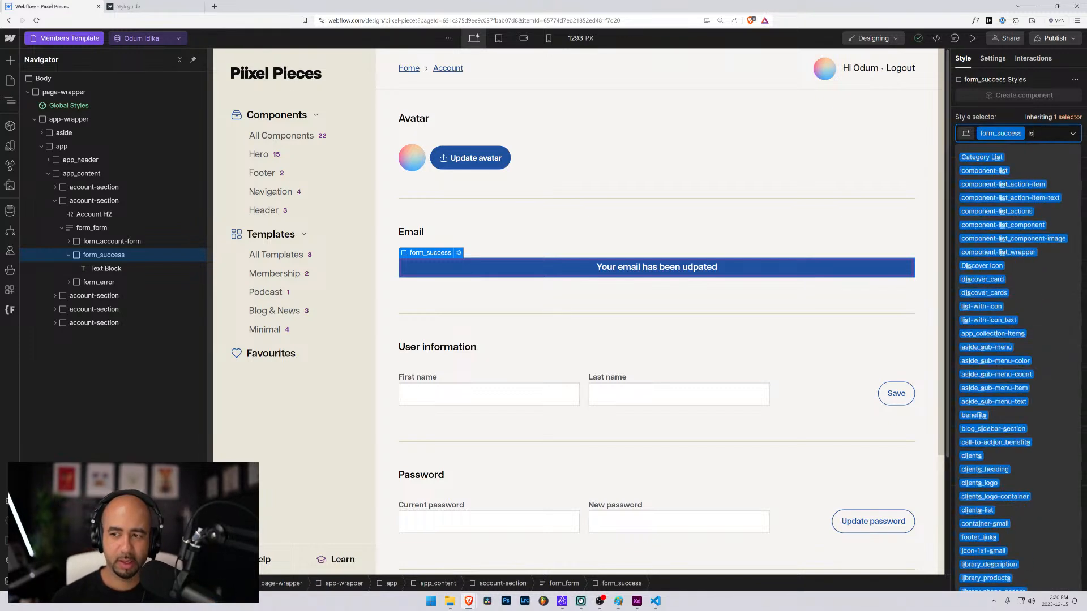
text(-small)
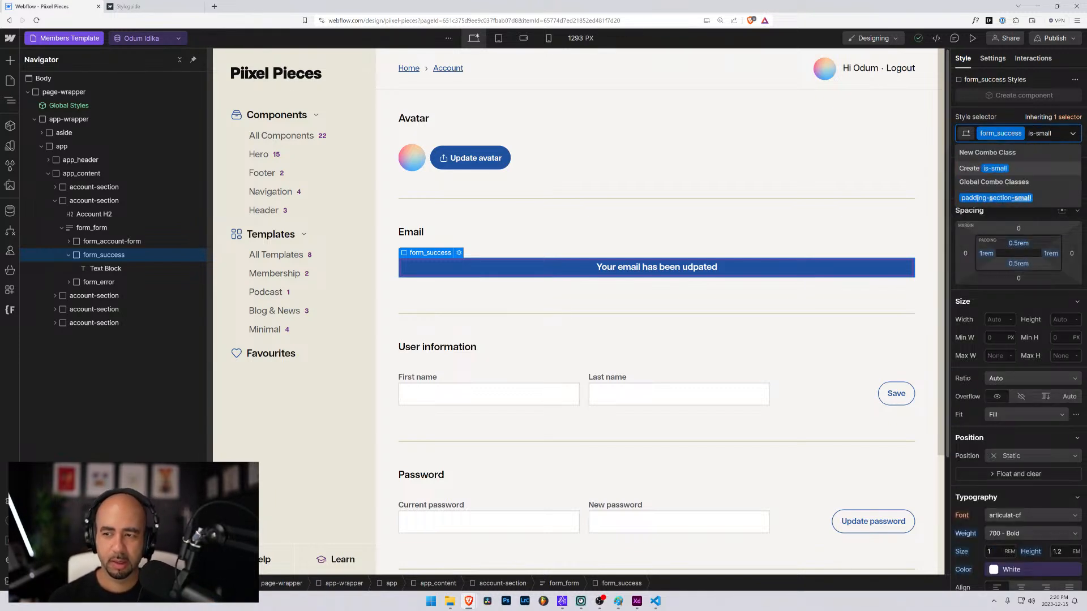
key(Return)
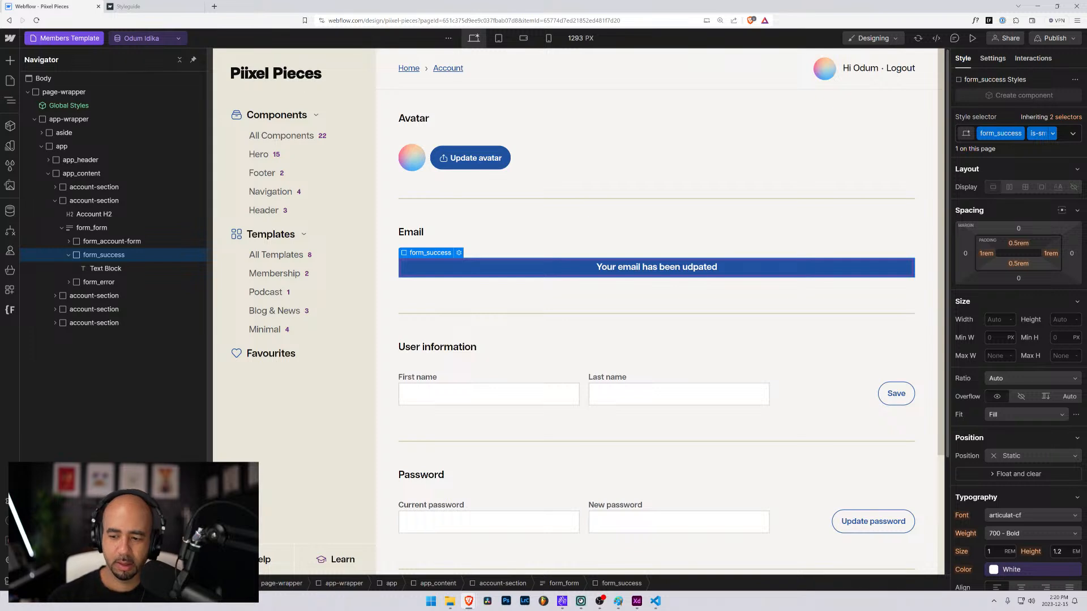
Replace the is-small combo class on form_success with a combo class named is-text-small.
click(1062, 136)
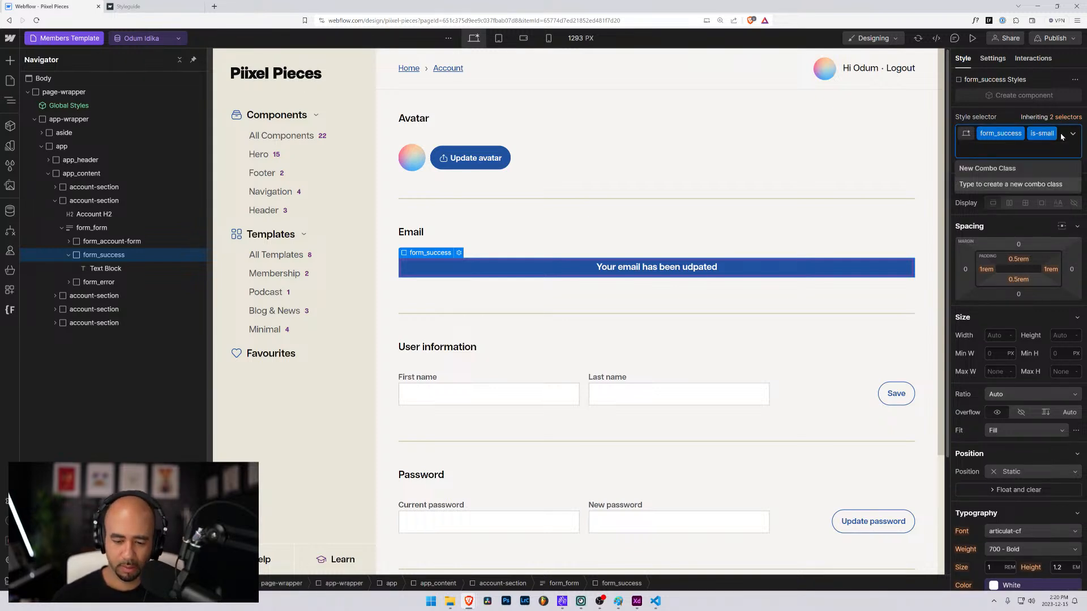
key(BackSpace)
text(is_t)
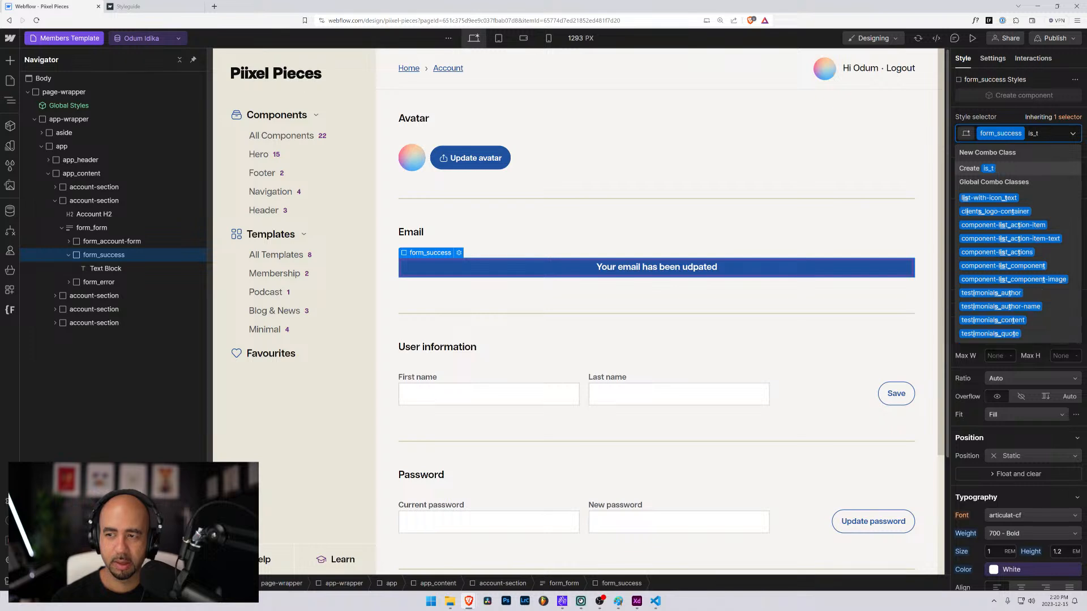
key(BackSpace)
key(BackSpace)
text(-tex)
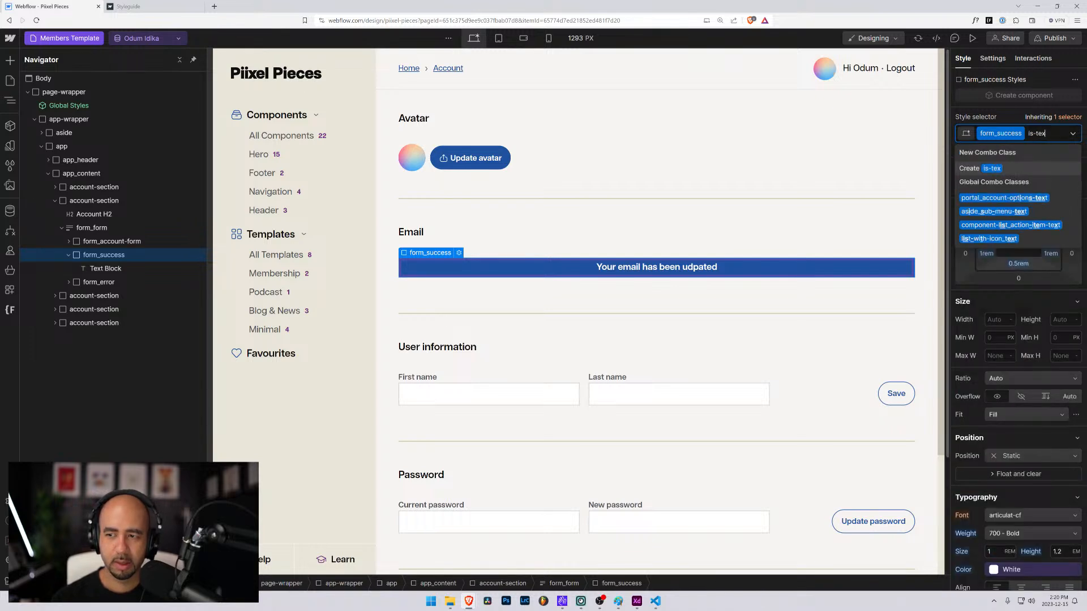
text(t-small)
key(Return)
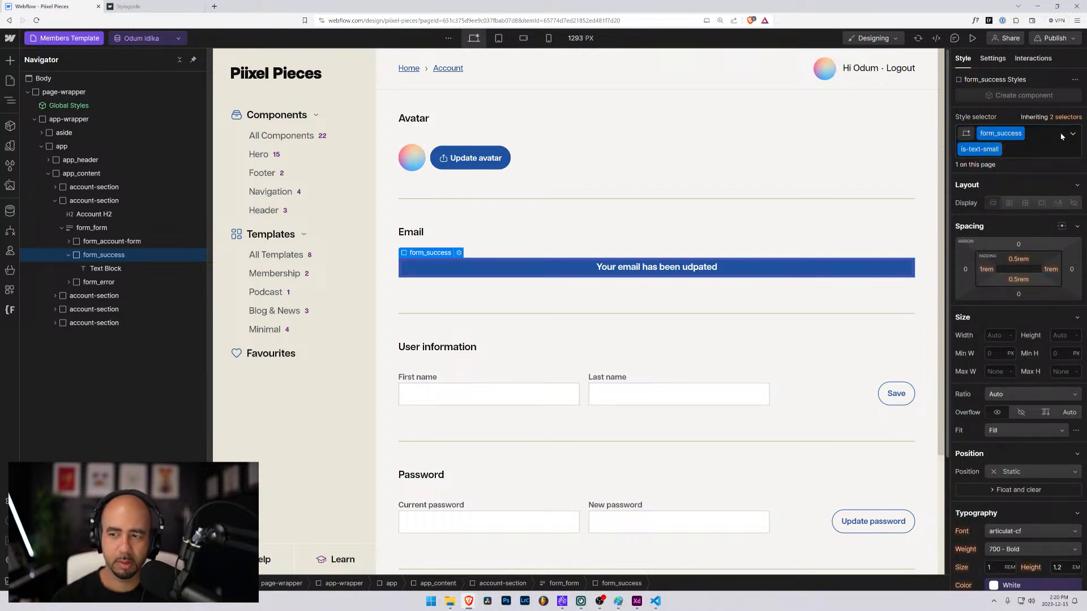
Set the font size of form_success with is-text-small to 0.875rem.
scroll(1033, 372, down, 2)
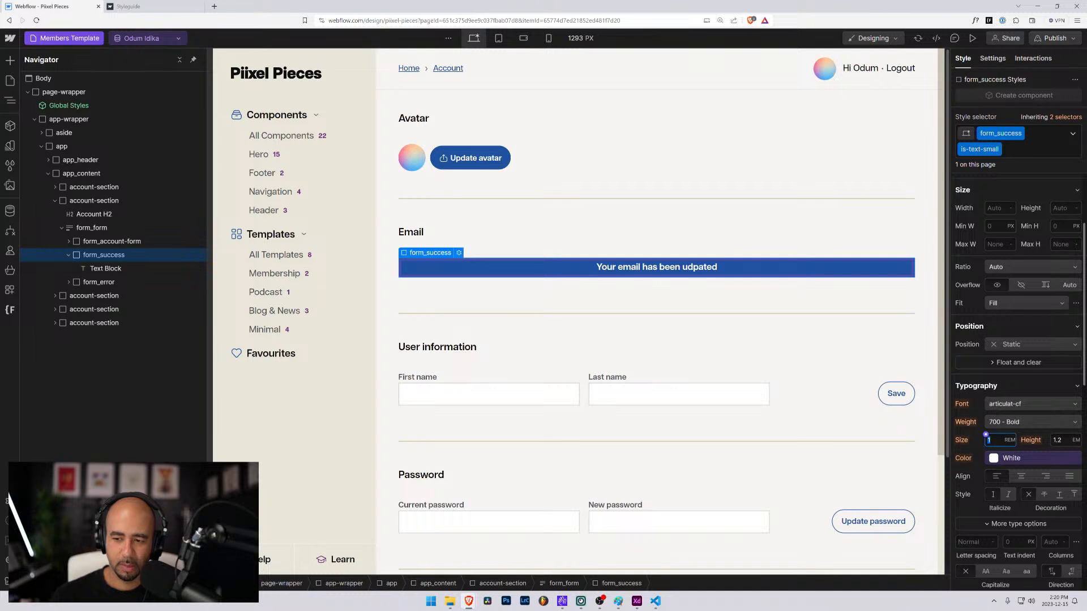
text(0.)
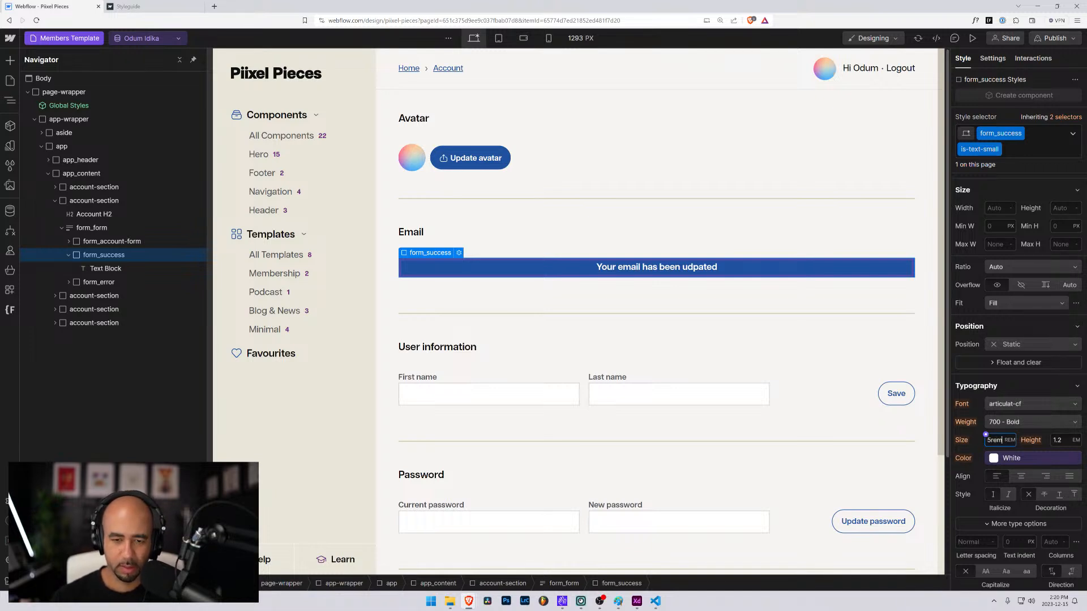
text(875rem)
key(Return)
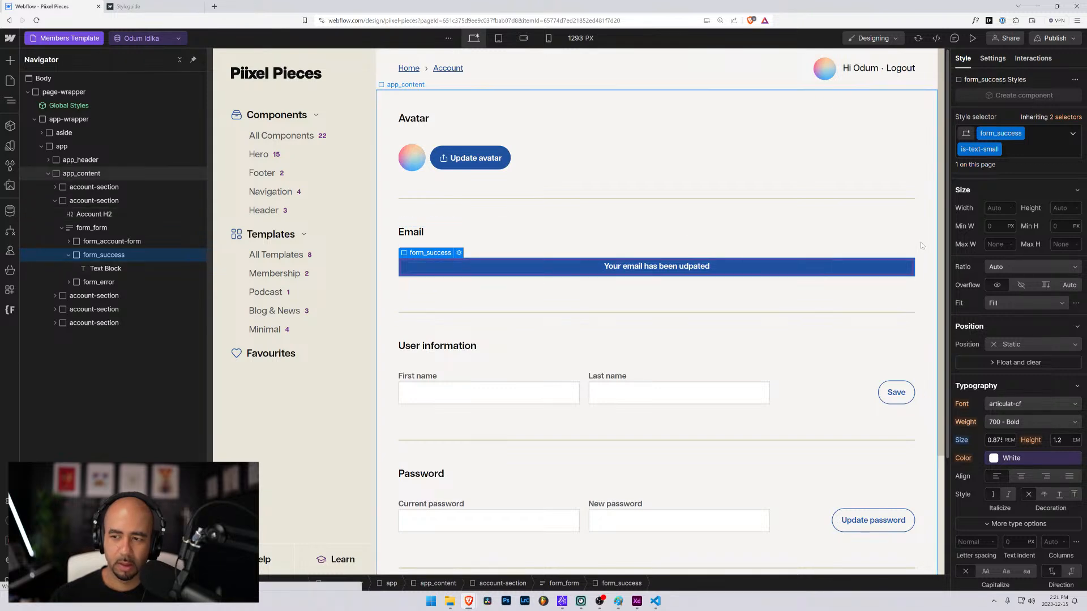
scroll(1039, 241, up, 3)
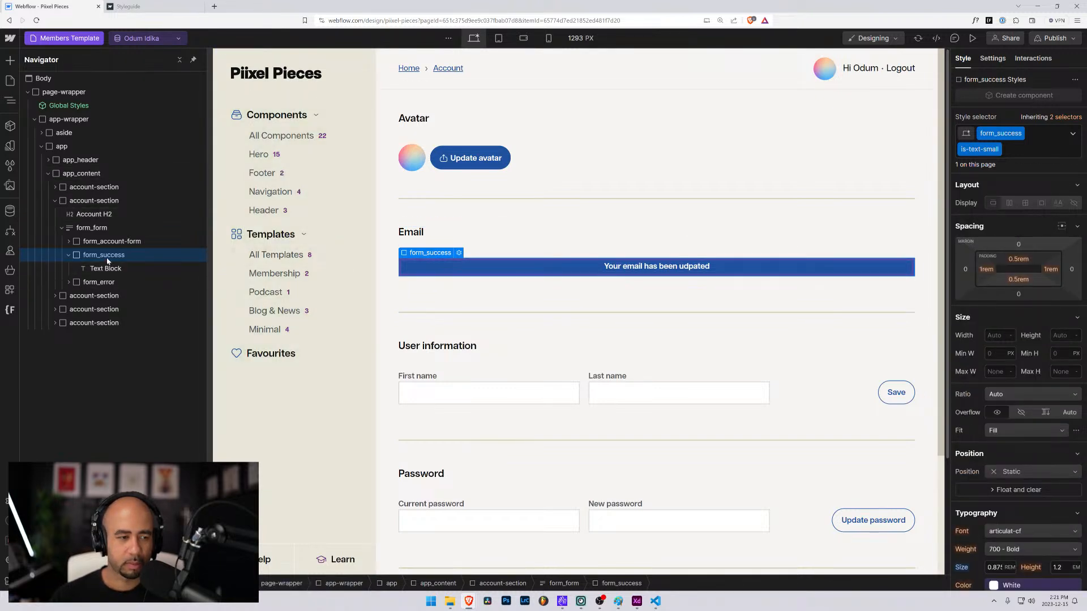
Add the combo class is-text-small to the Email form's form_error element.
click(69, 282)
click(81, 284)
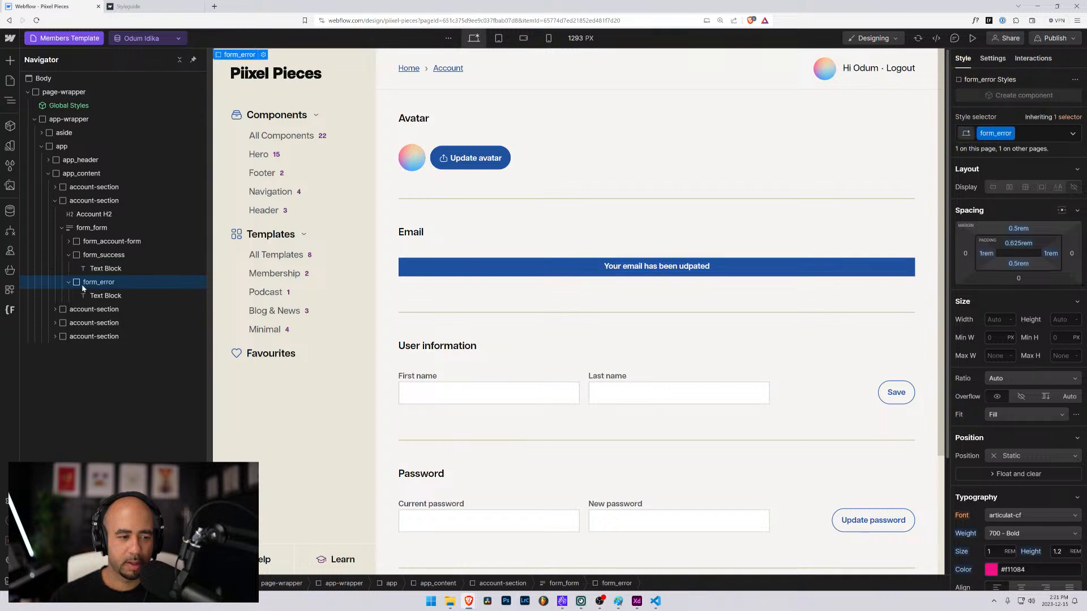
click(1025, 135)
text(is-text-)
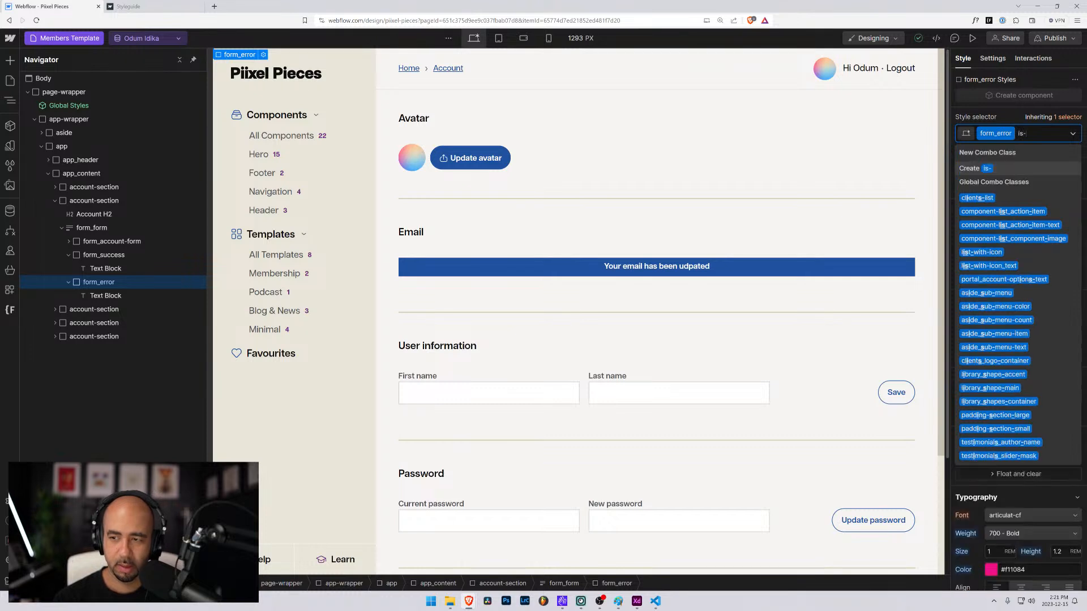
text(ll)
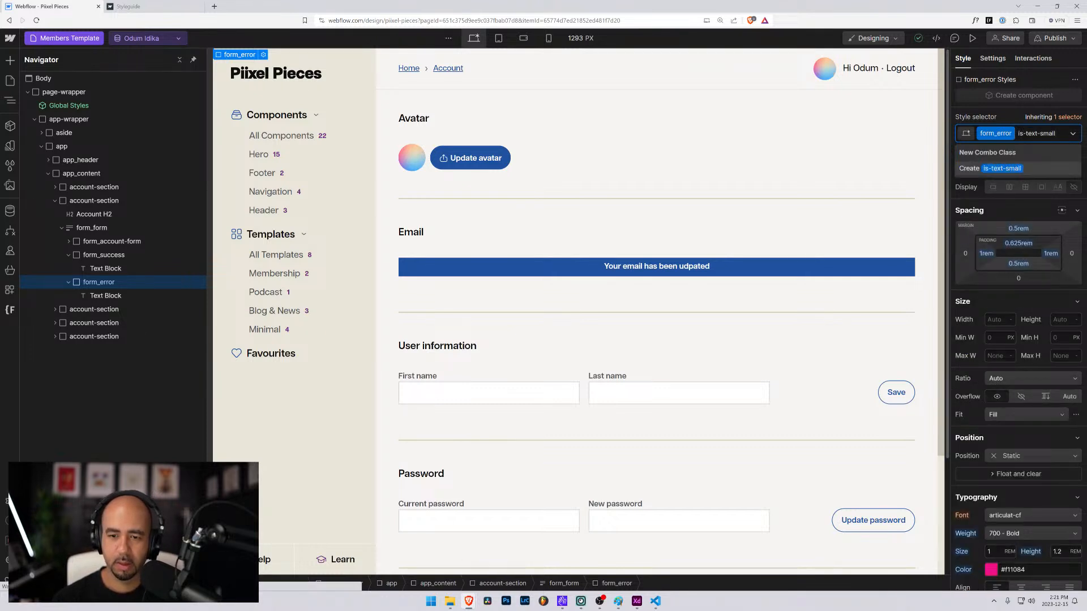
key(Return)
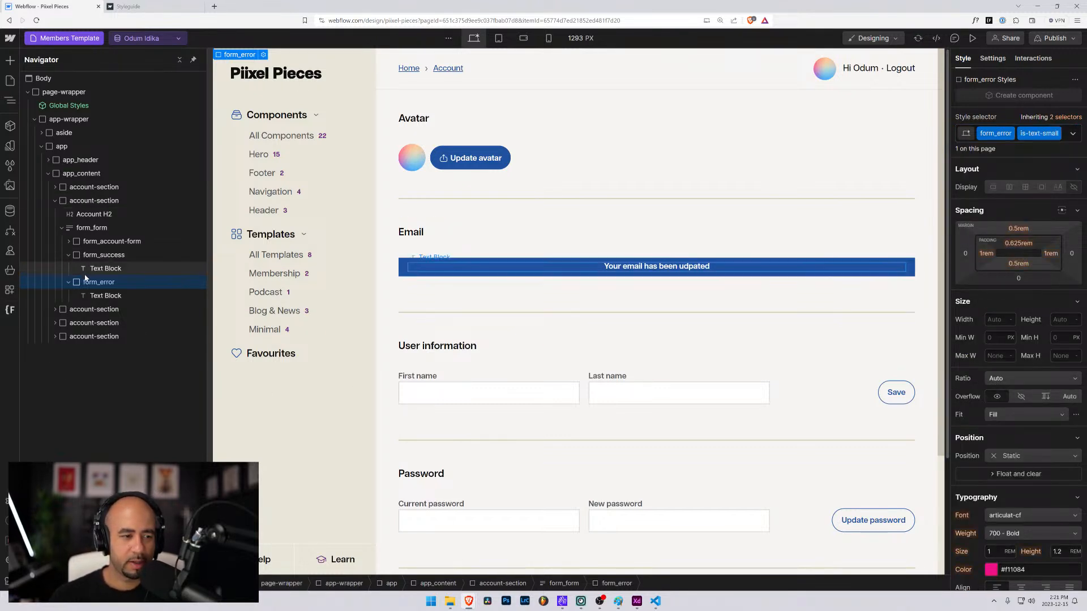
Replace the form_form class on the Email section's form block with the existing form_component class.
click(89, 227)
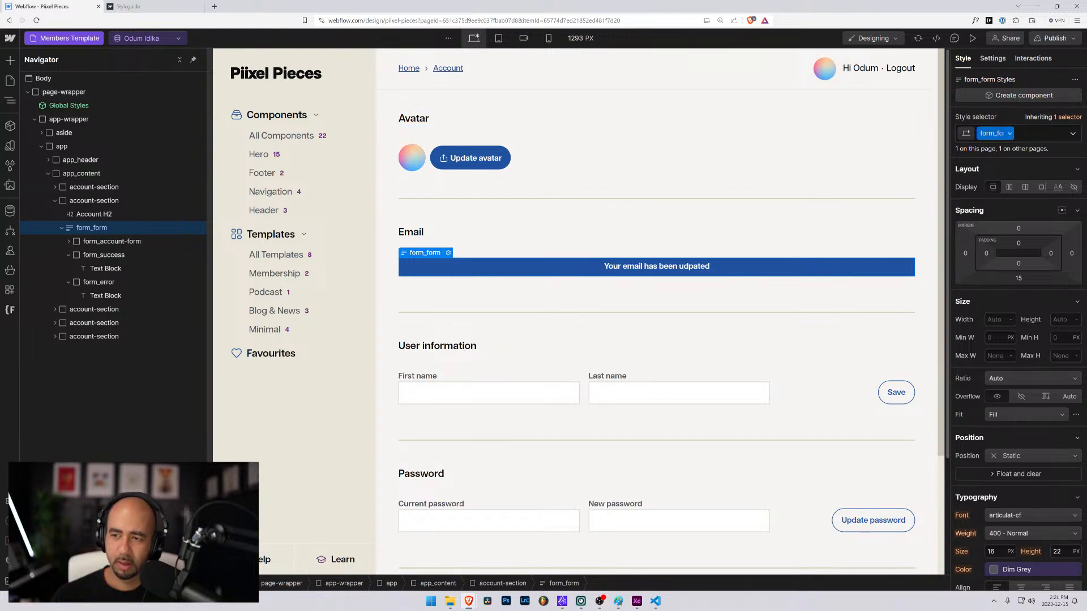
double_click(992, 134)
click(1026, 134)
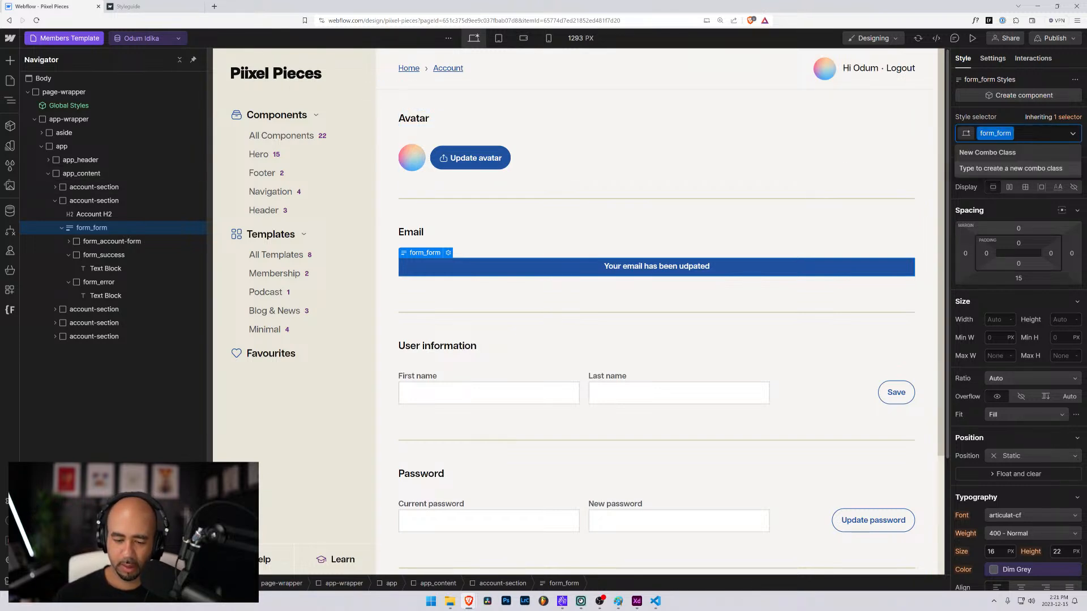
key(BackSpace)
text(form_component)
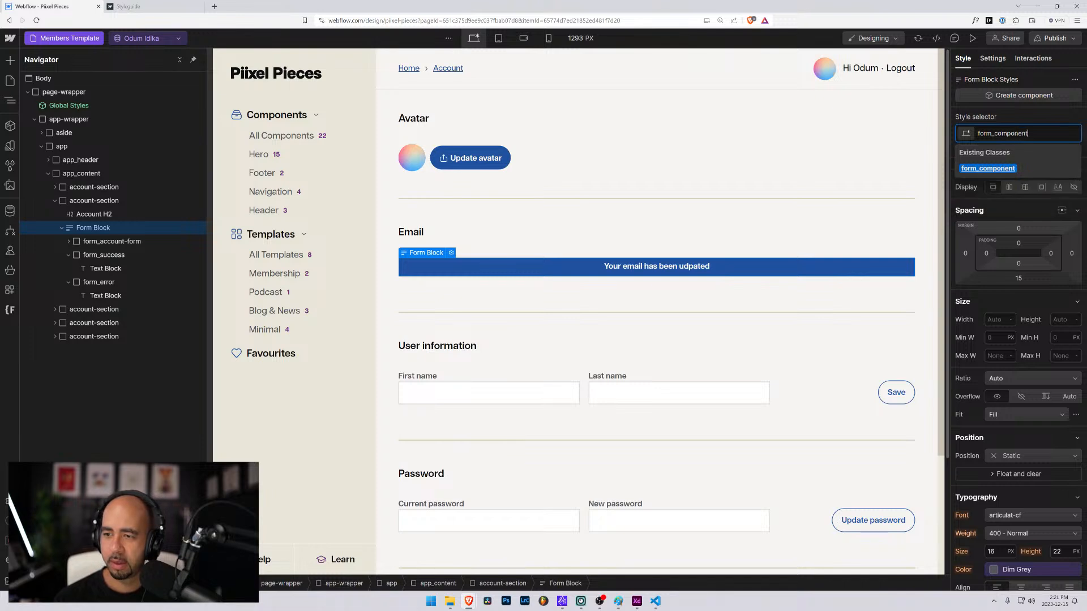
key(Return)
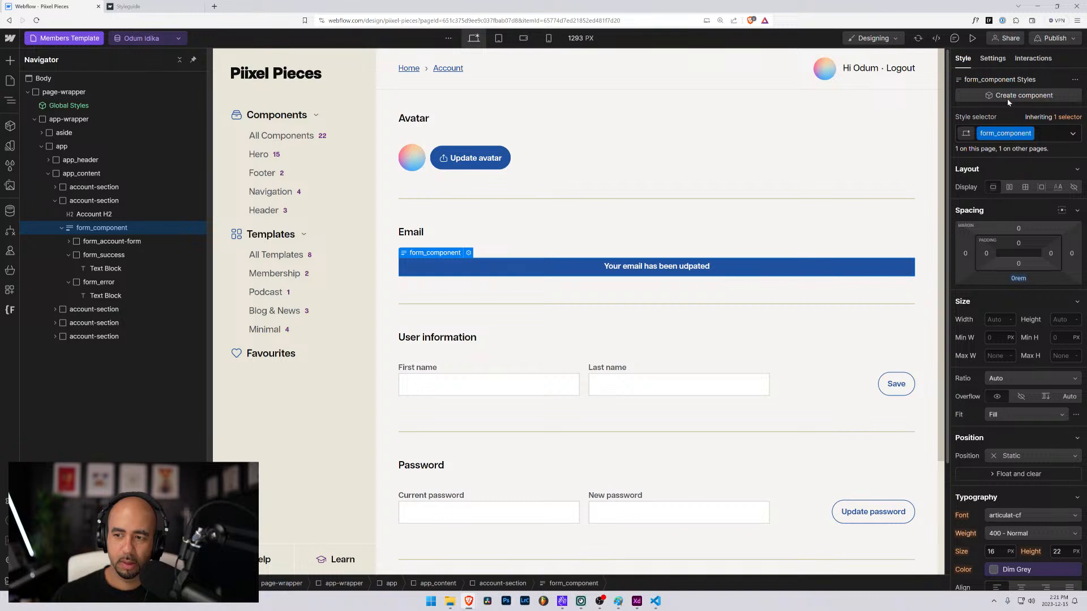
Switch the Email form to its Error state and set the font size of form_error with is-text-small to 0.875rem.
click(992, 58)
click(1067, 247)
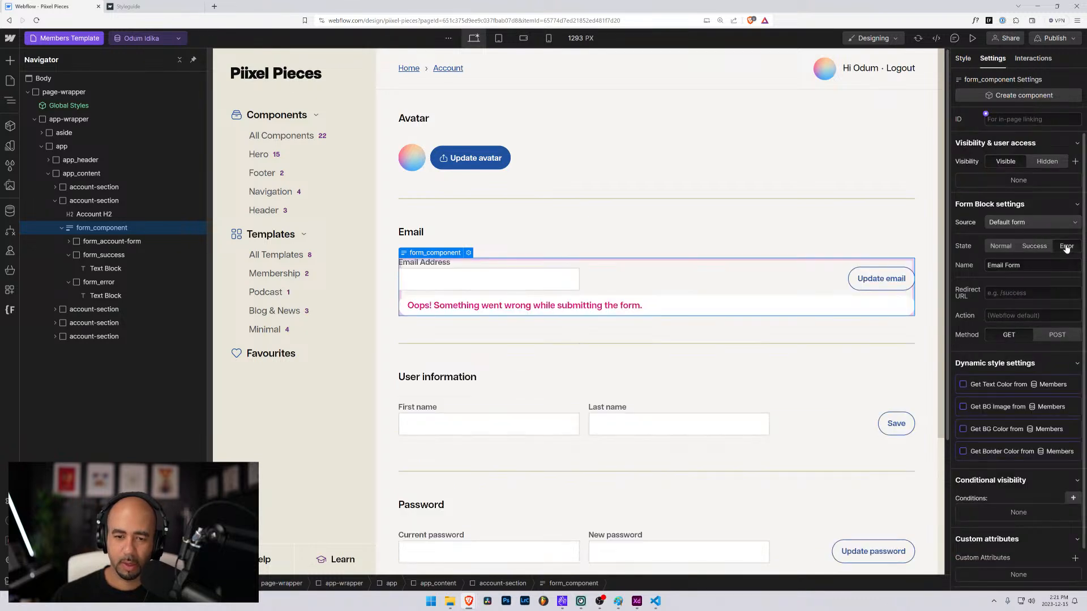
click(484, 300)
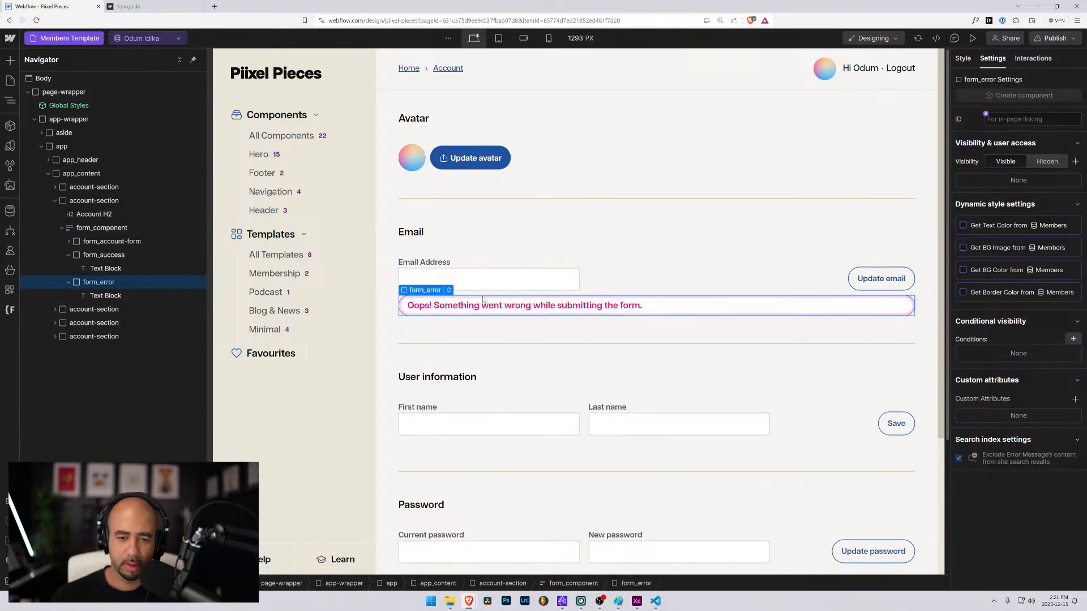
click(964, 58)
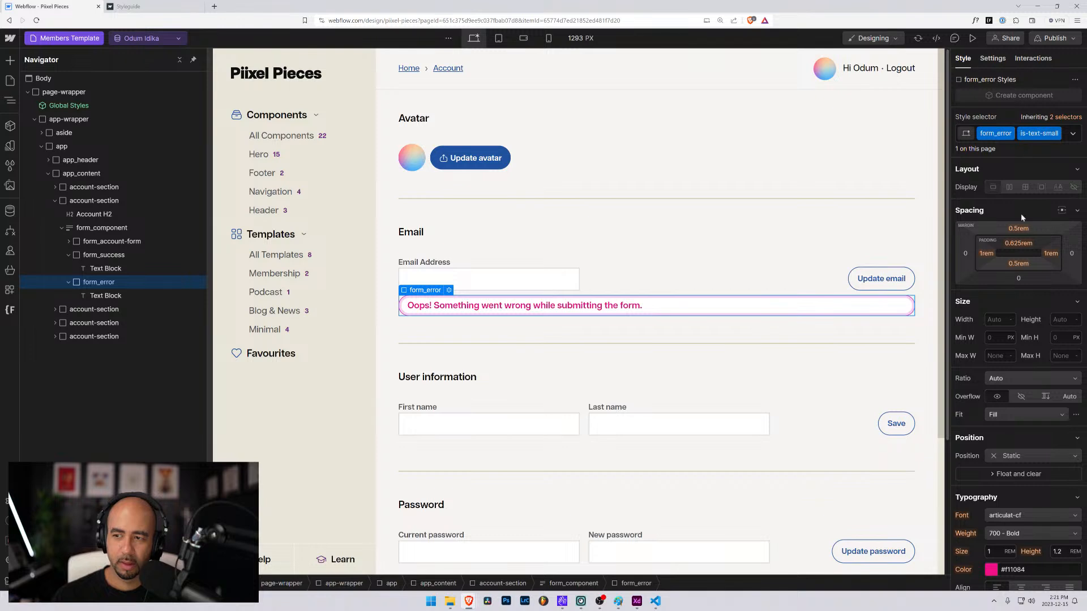
scroll(1021, 213, down, 2)
text(0.)
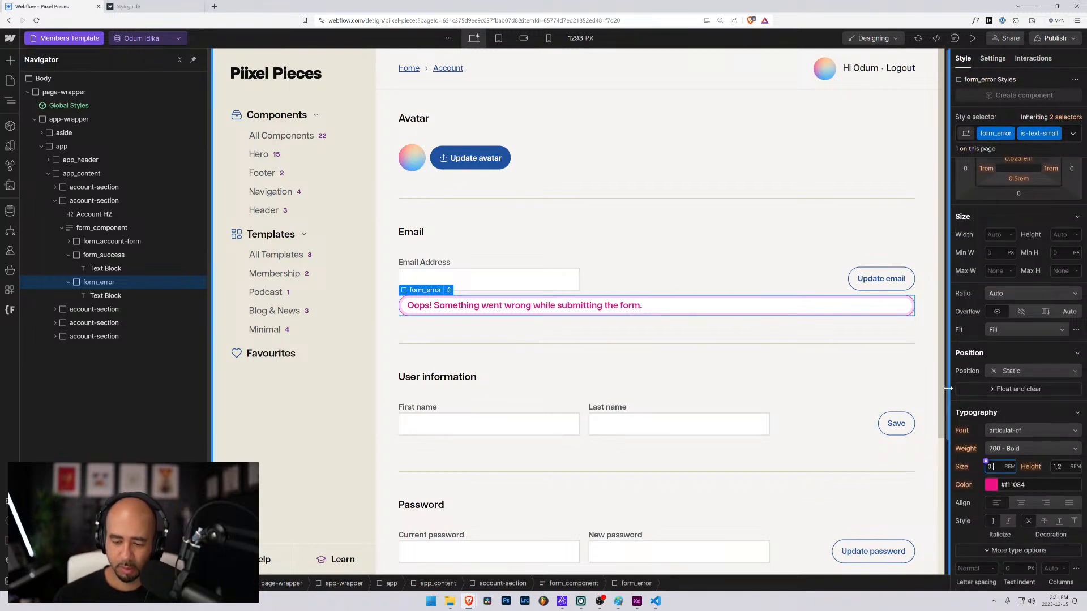
text(875)
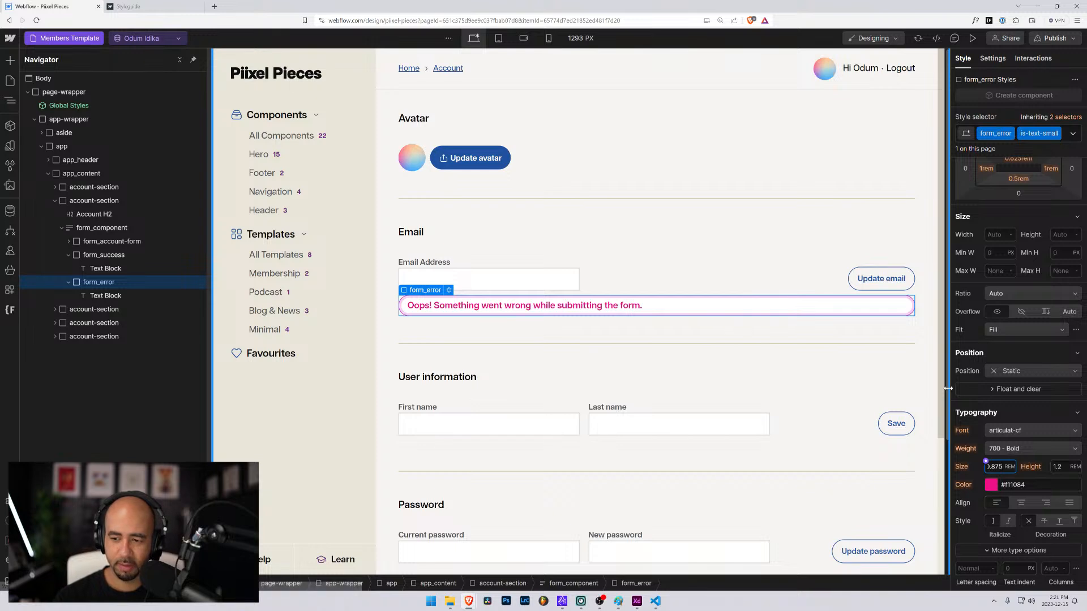
text(rem)
key(Return)
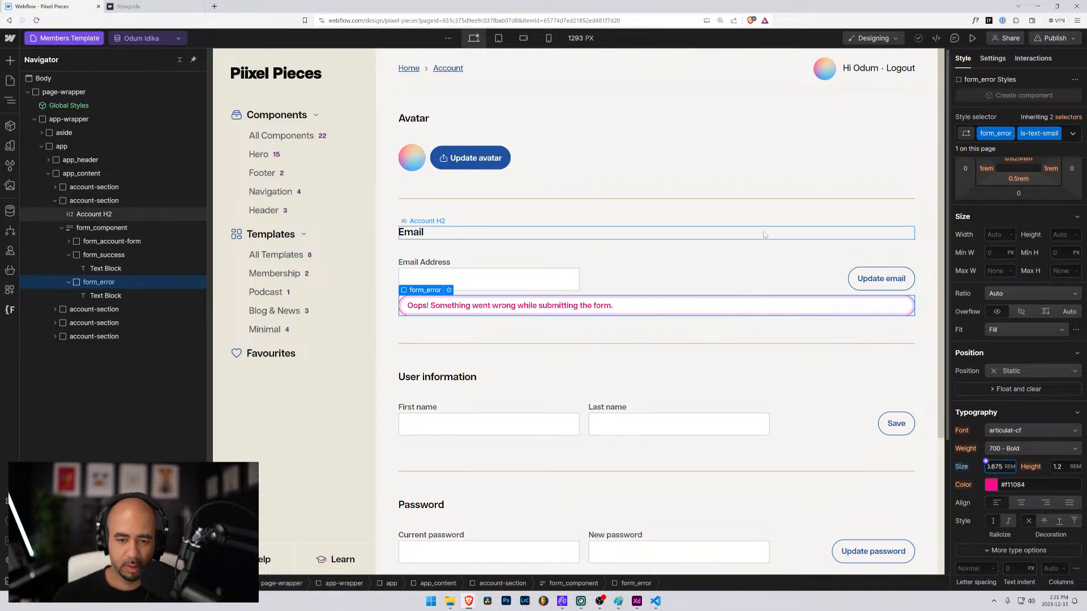
Replace the Email form's error message text with "Something went wrong, please try again.".
click(739, 283)
click(687, 237)
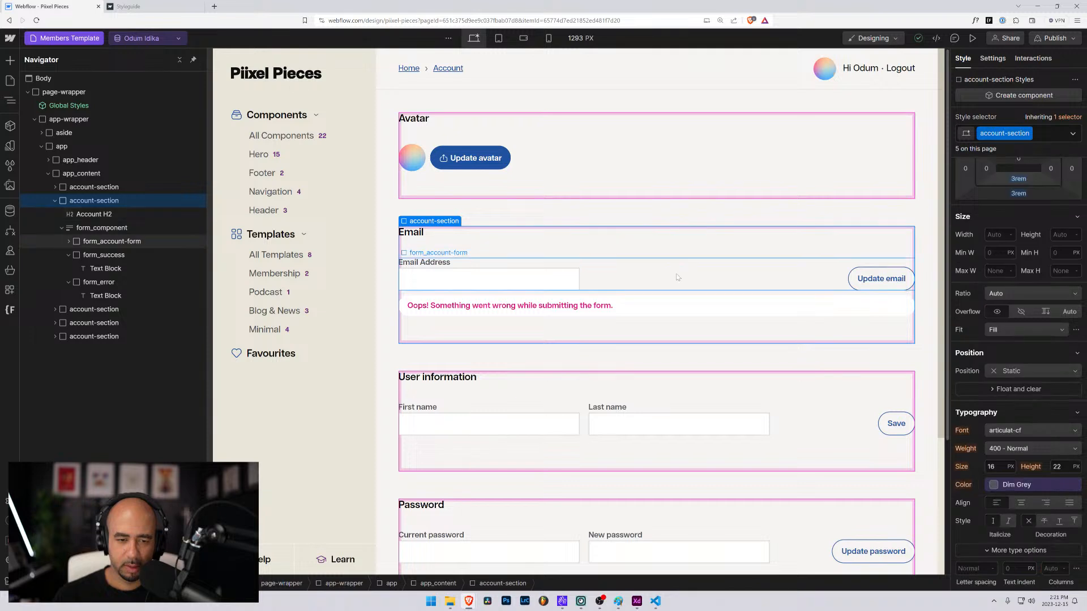
click(510, 315)
double_click(518, 315)
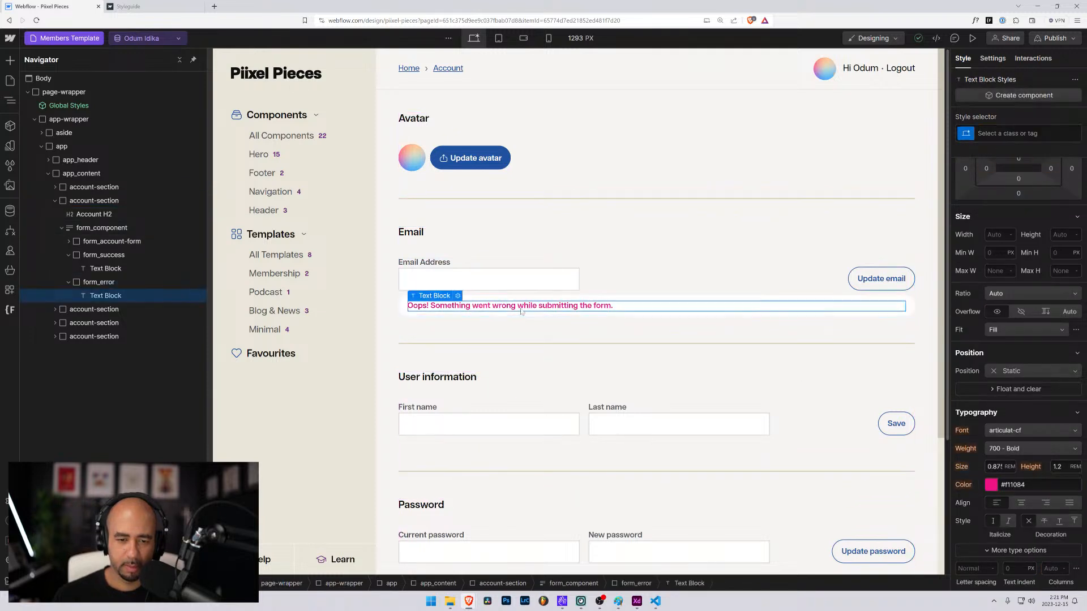
key(ctrl+a)
text(Somet)
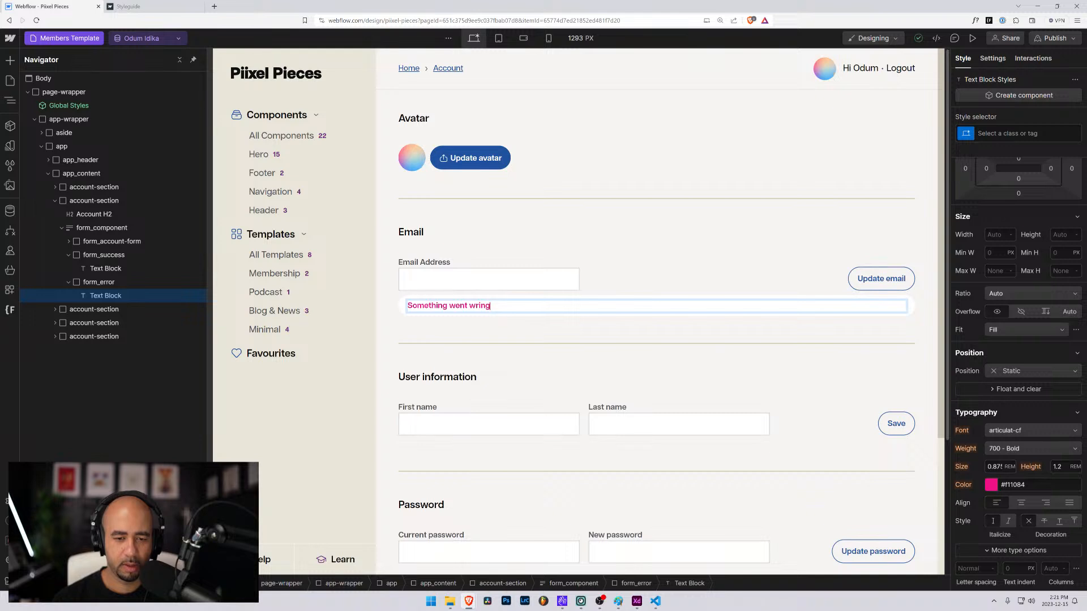
text(hing went wrong, please try again.)
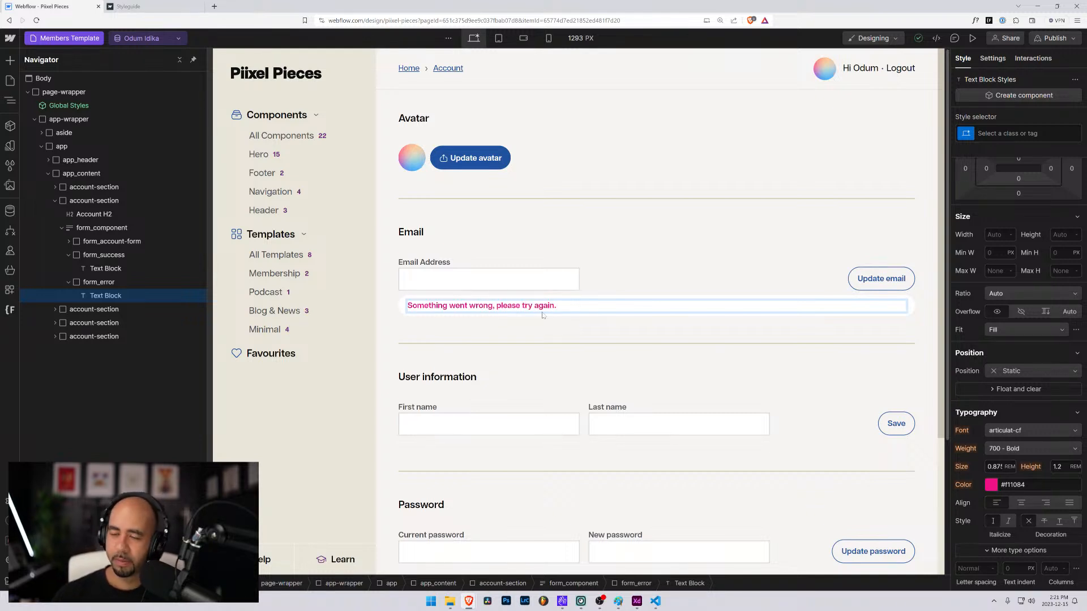
click(613, 295)
click(613, 295)
click(581, 304)
click(582, 298)
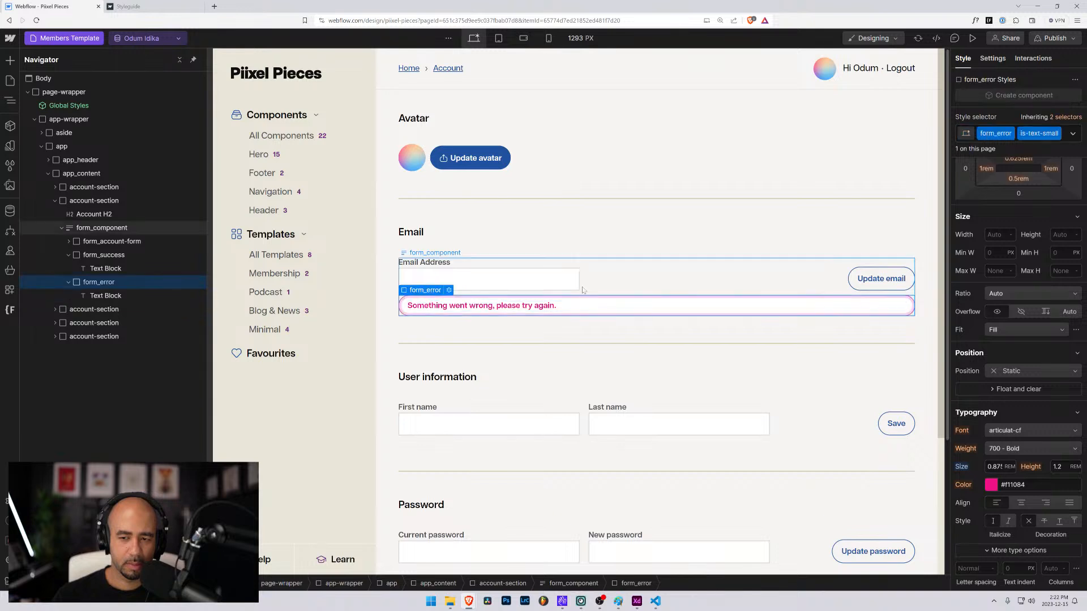
click(591, 249)
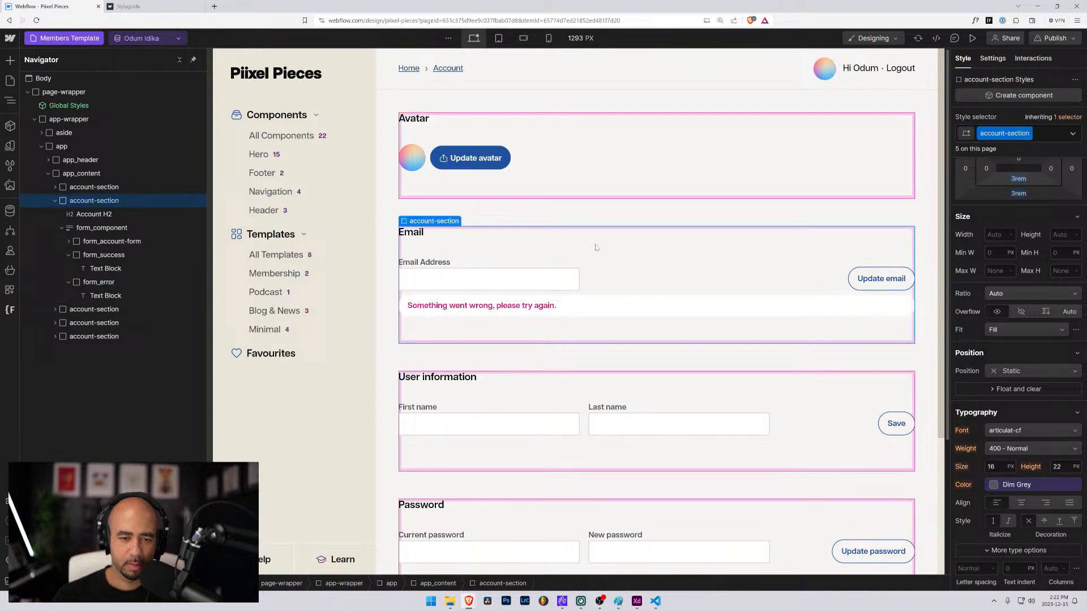
click(404, 304)
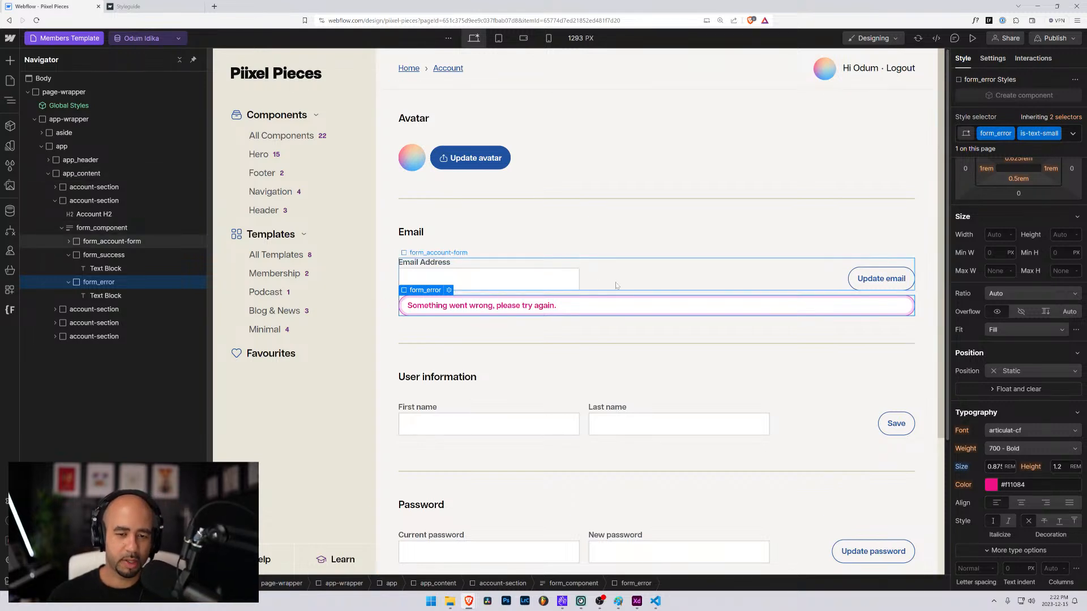
Apply the existing form_component class to the form block in the User information section.
click(68, 255)
click(69, 268)
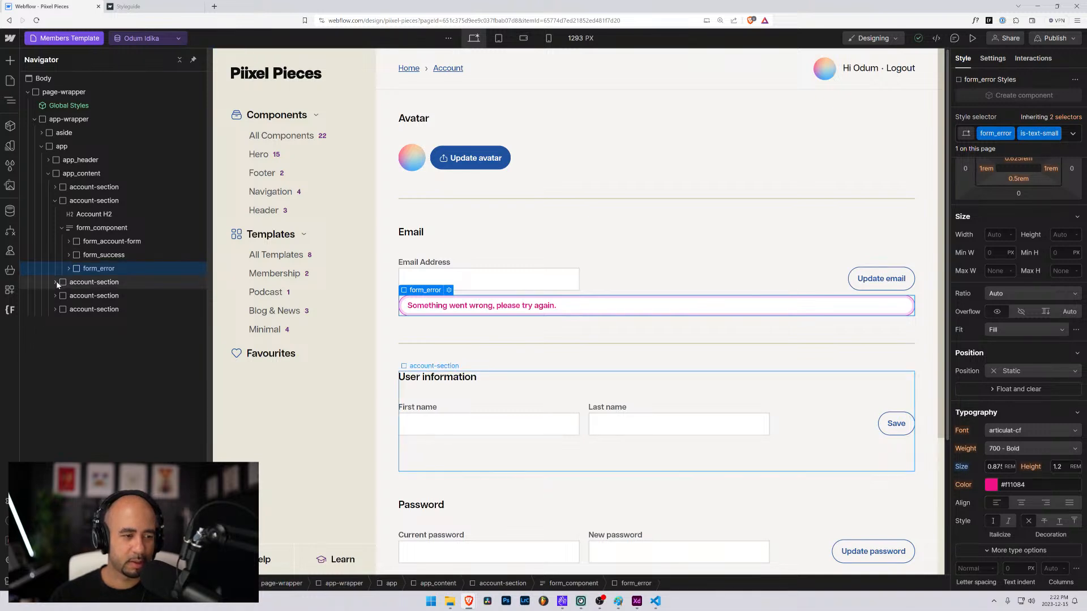
click(55, 282)
click(72, 311)
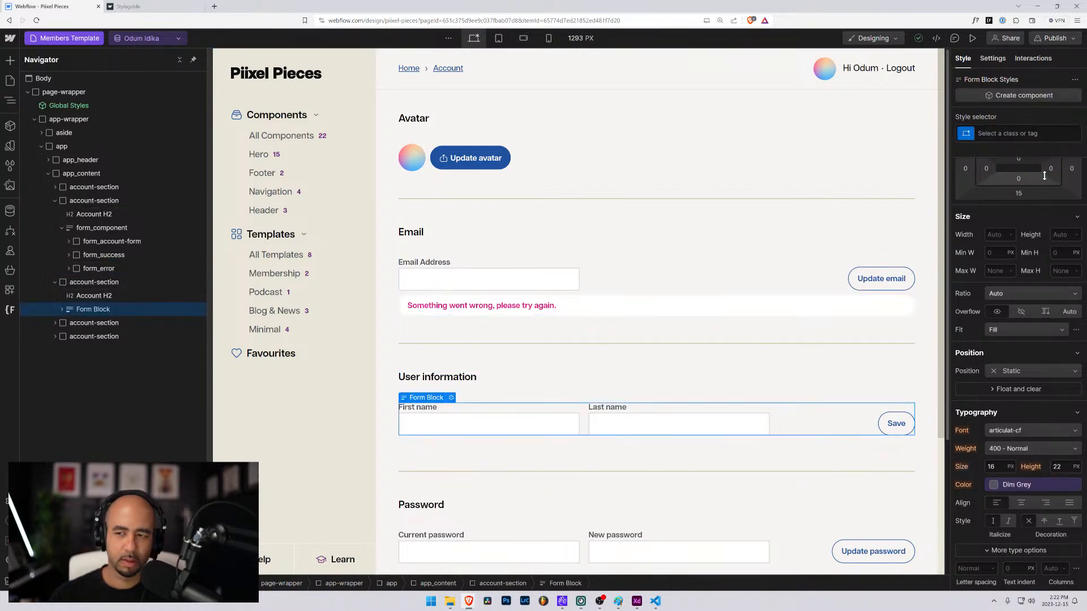
key(ctrl+Return)
text(form_component)
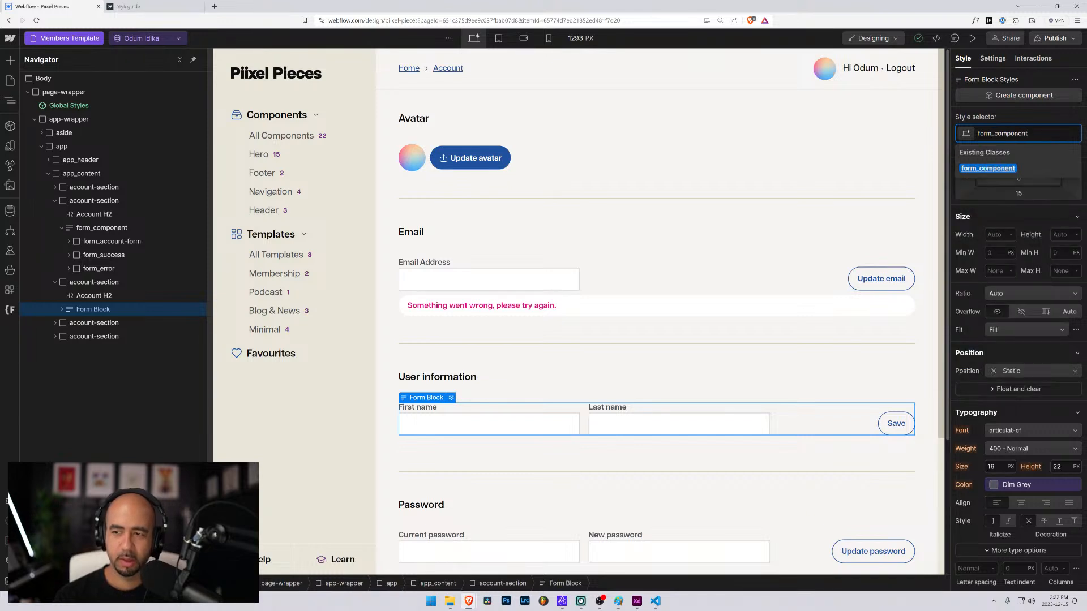
key(Return)
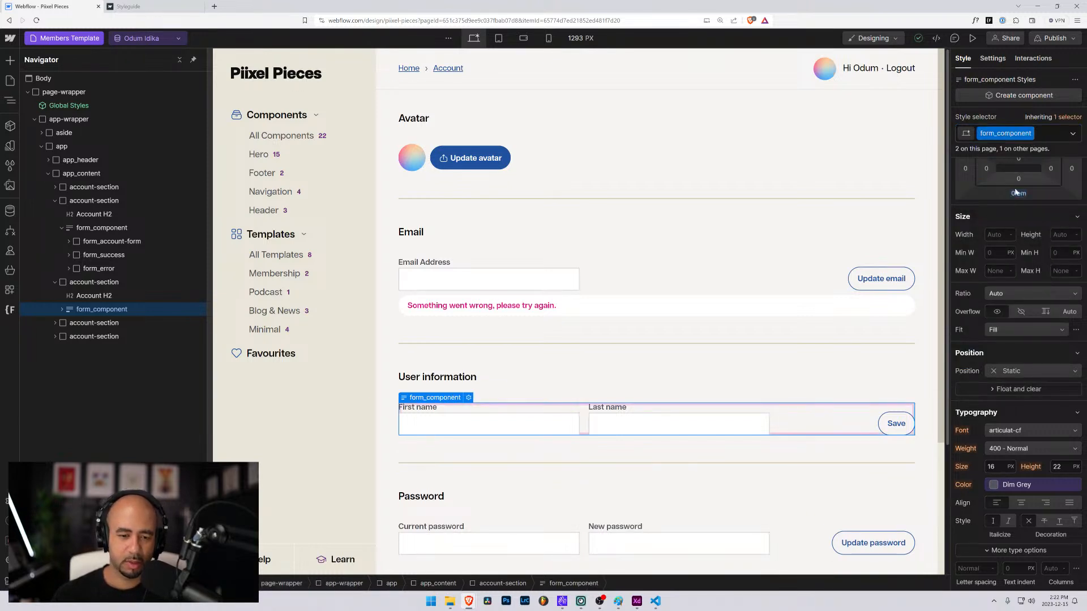
Examine the nested structure of the User information form, including its column wrapper, button and success message.
click(62, 309)
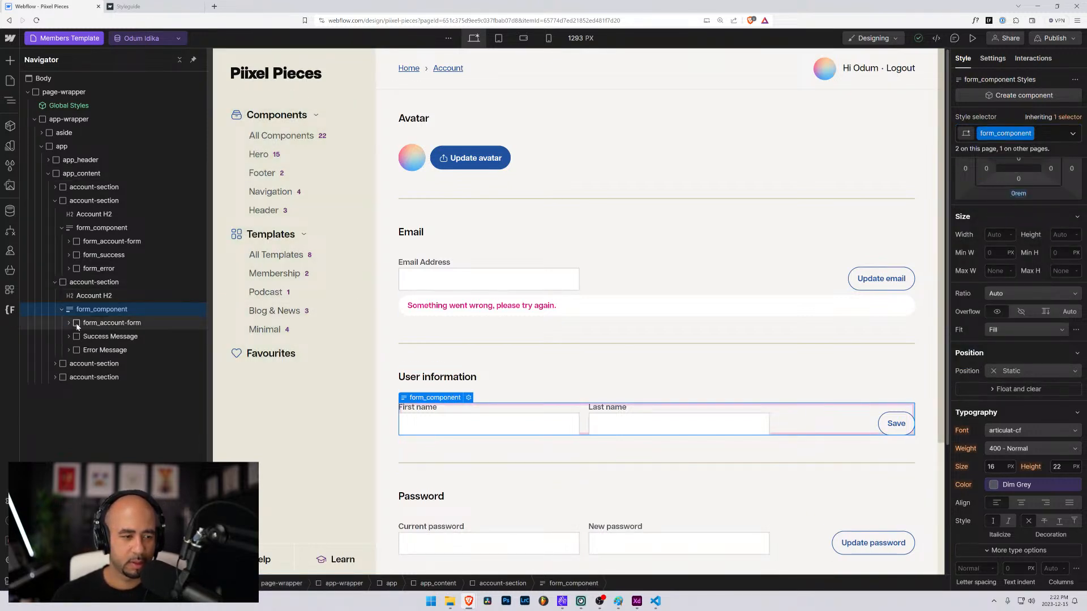
click(93, 338)
click(69, 322)
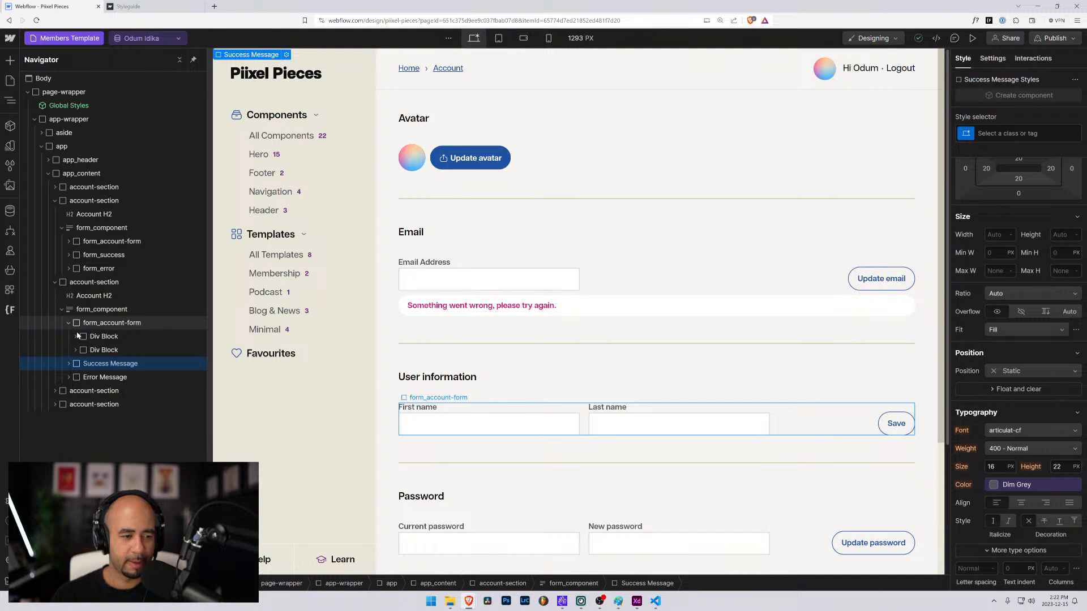
click(75, 336)
click(75, 364)
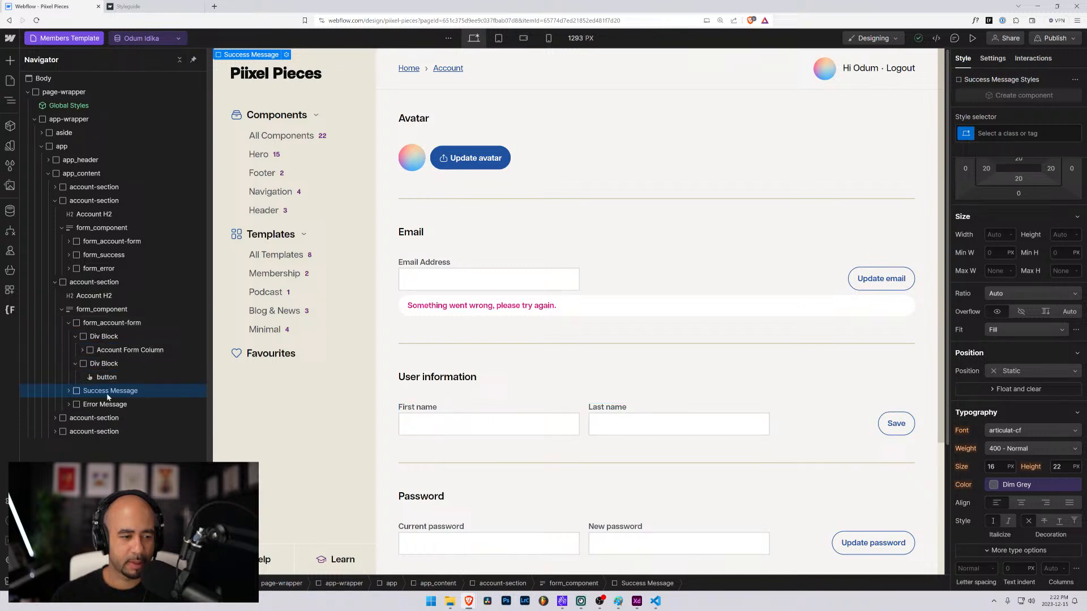
click(83, 350)
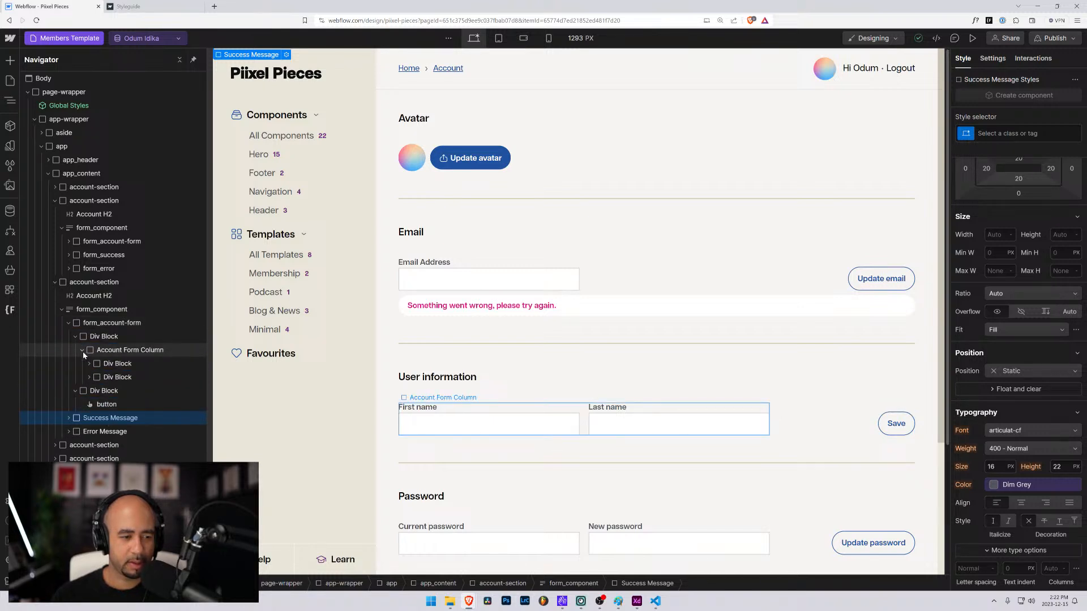
click(104, 406)
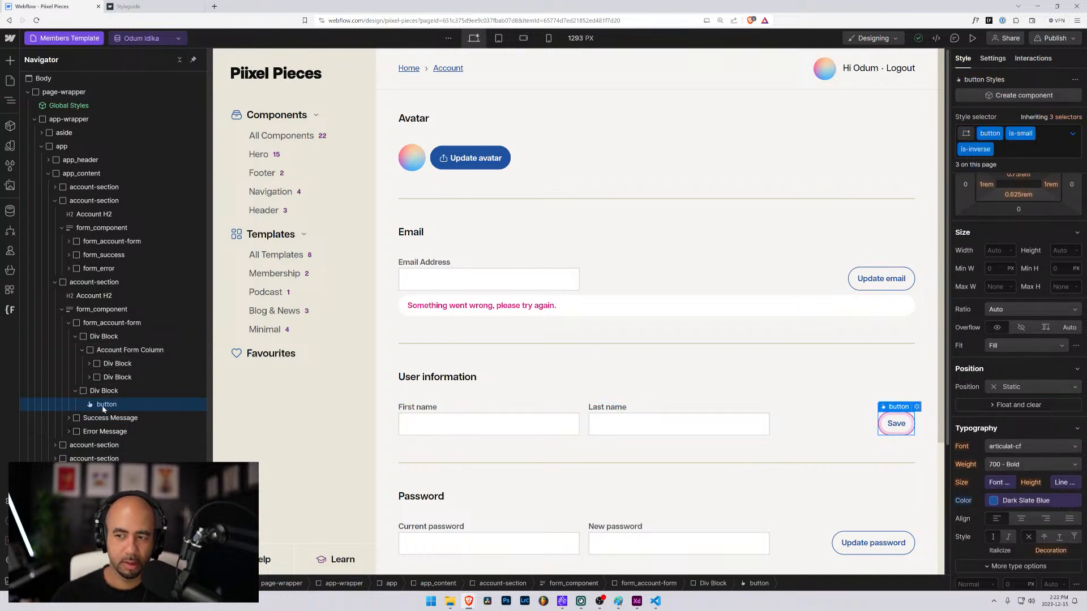
click(107, 338)
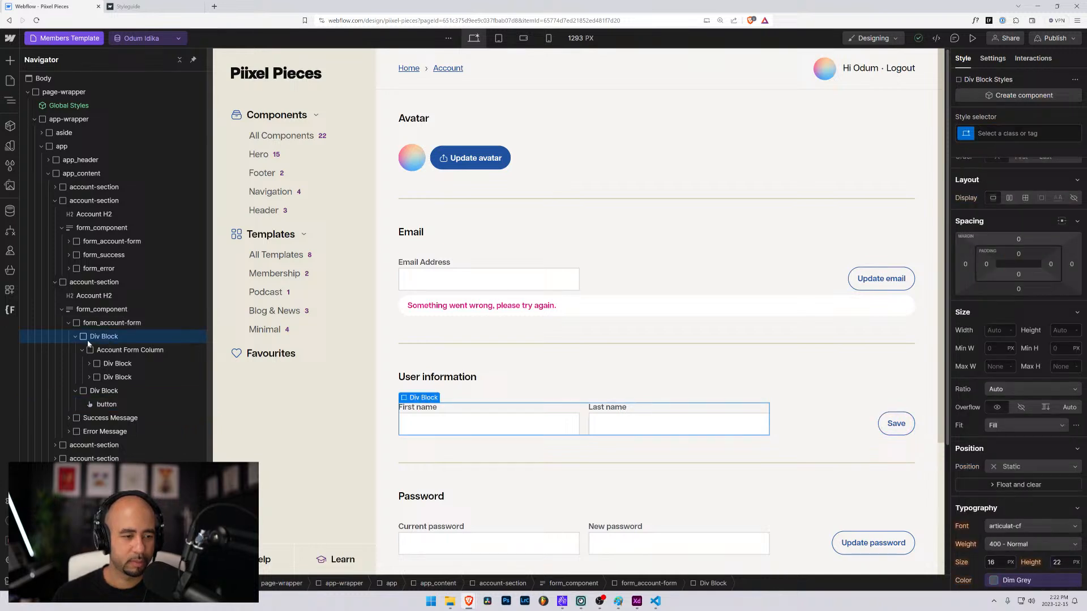
Reuse the Email form's form_account-form-section class on the div block wrapping the First name and Last name fields.
click(69, 242)
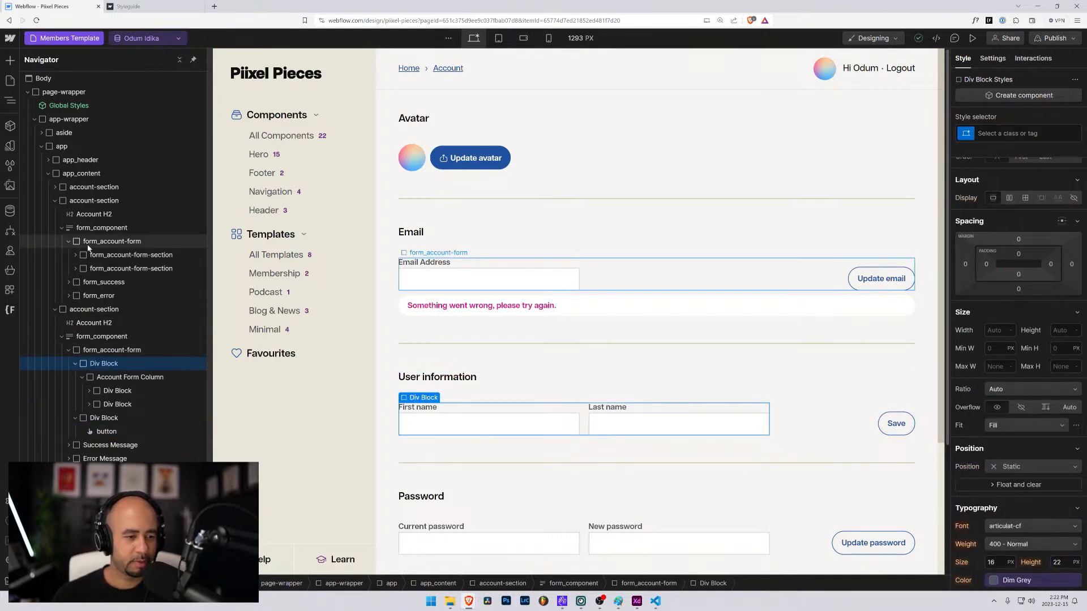
click(102, 255)
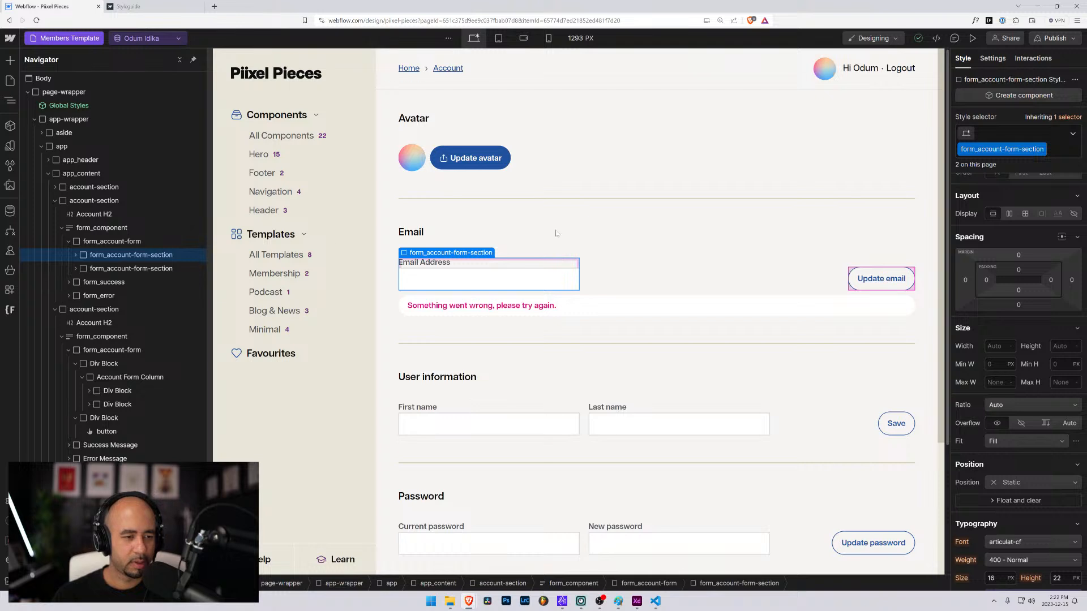
double_click(1002, 149)
key(ctrl+c)
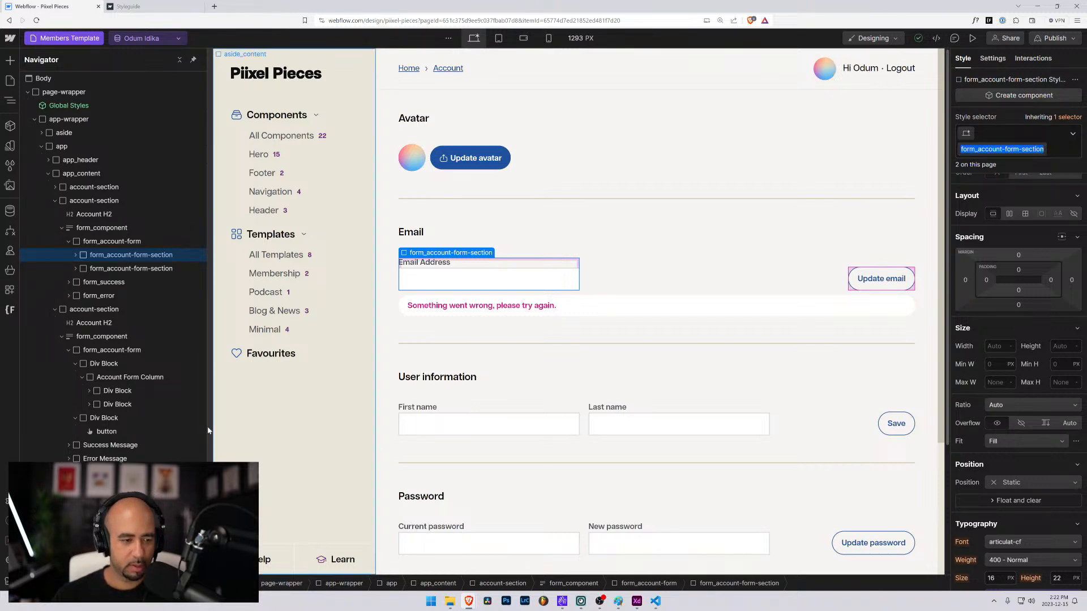
click(101, 366)
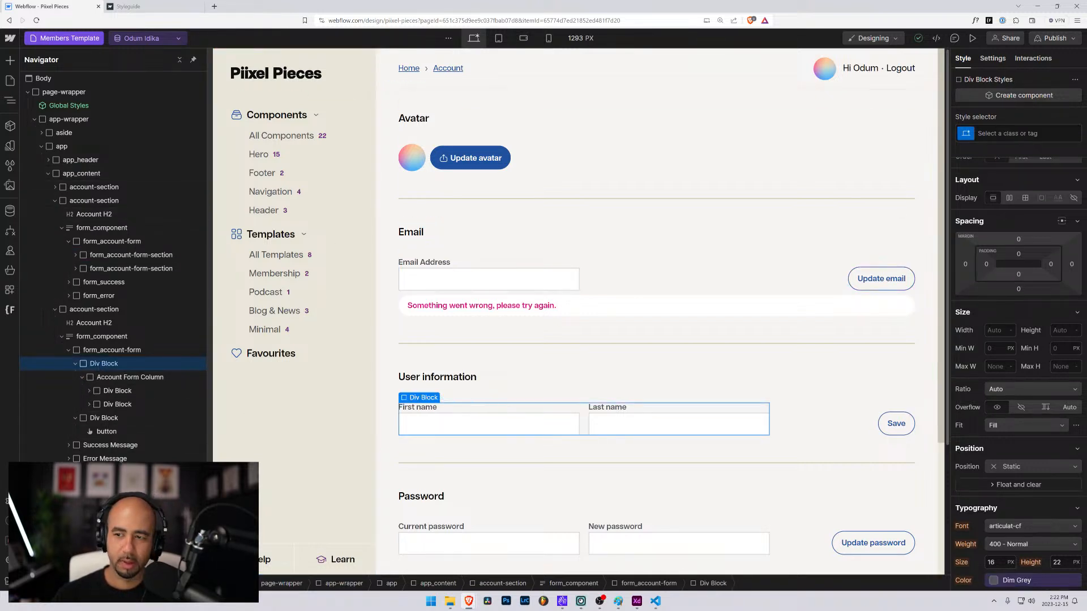
click(995, 134)
key(ctrl+v)
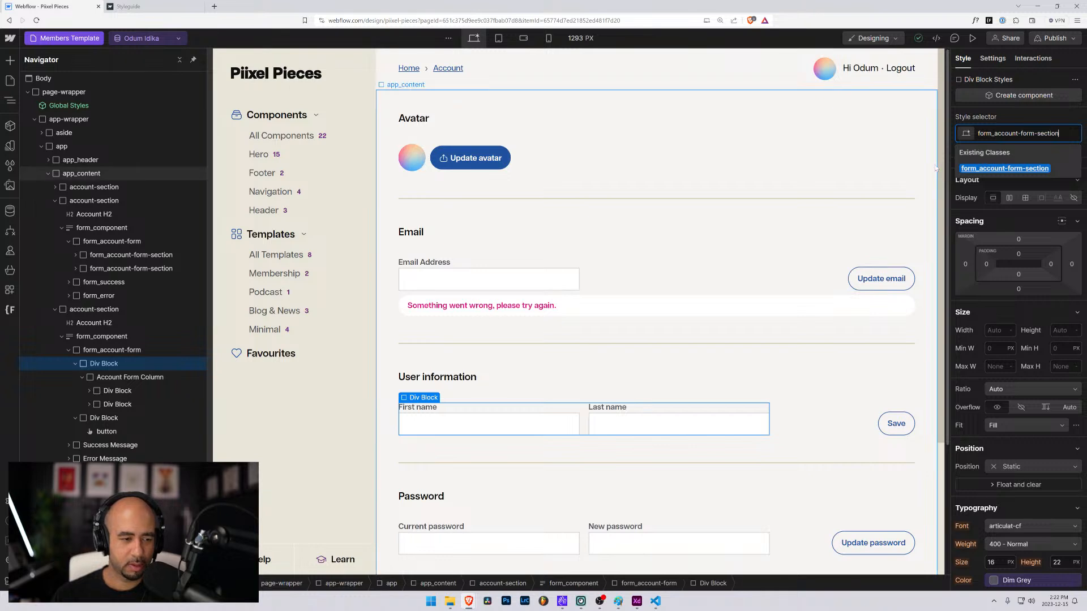
key(Return)
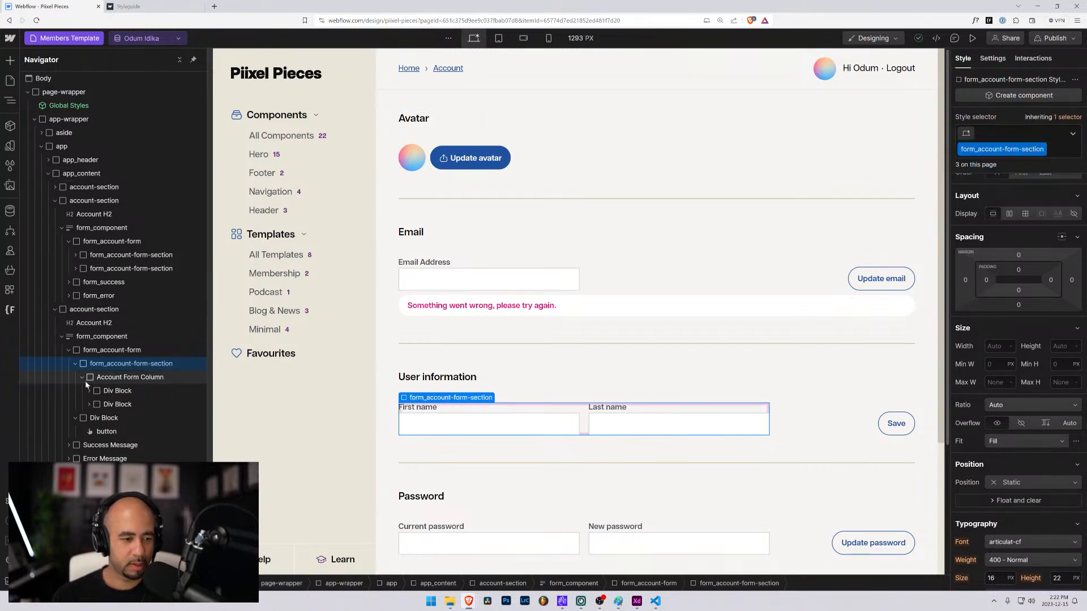
Apply the form_account-form-section class to the div block around the User information form's Save button.
click(97, 419)
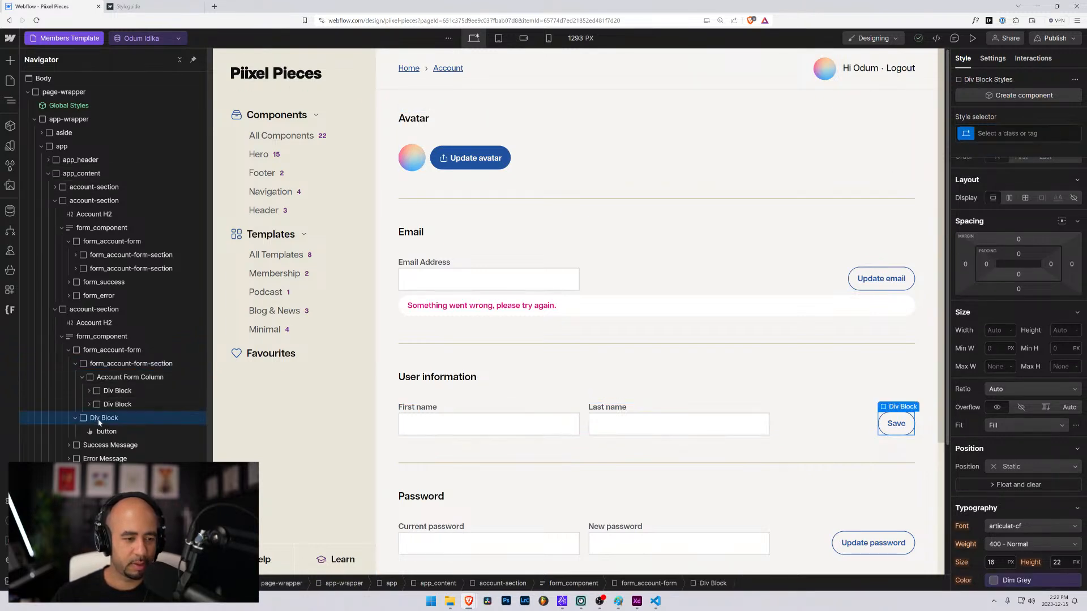
click(1017, 134)
key(ctrl+v)
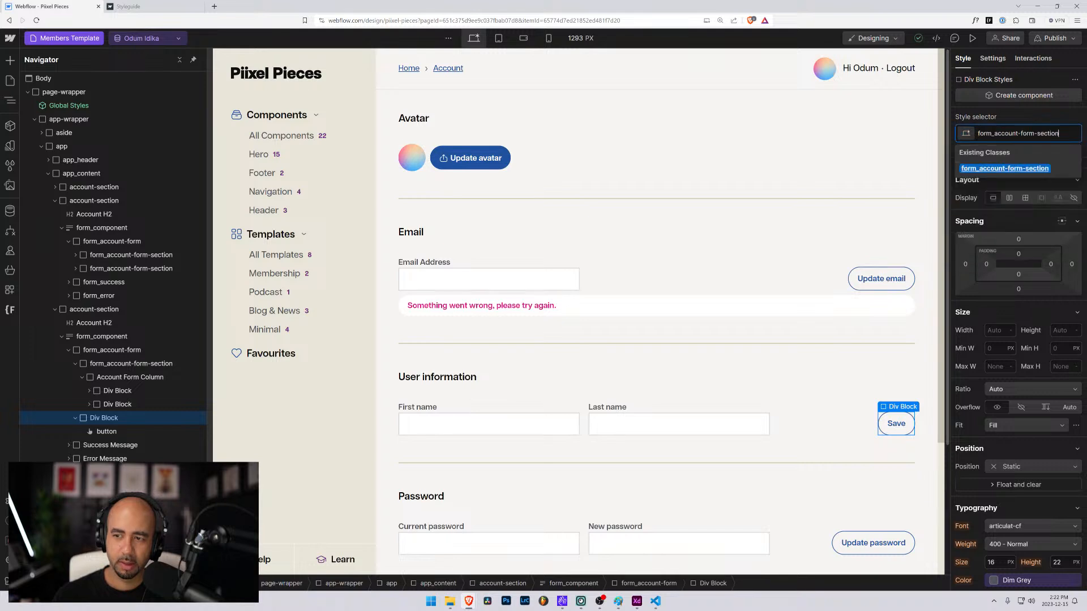
key(Return)
Rename the Account Form Column class to form_account-form-2-column.
click(116, 378)
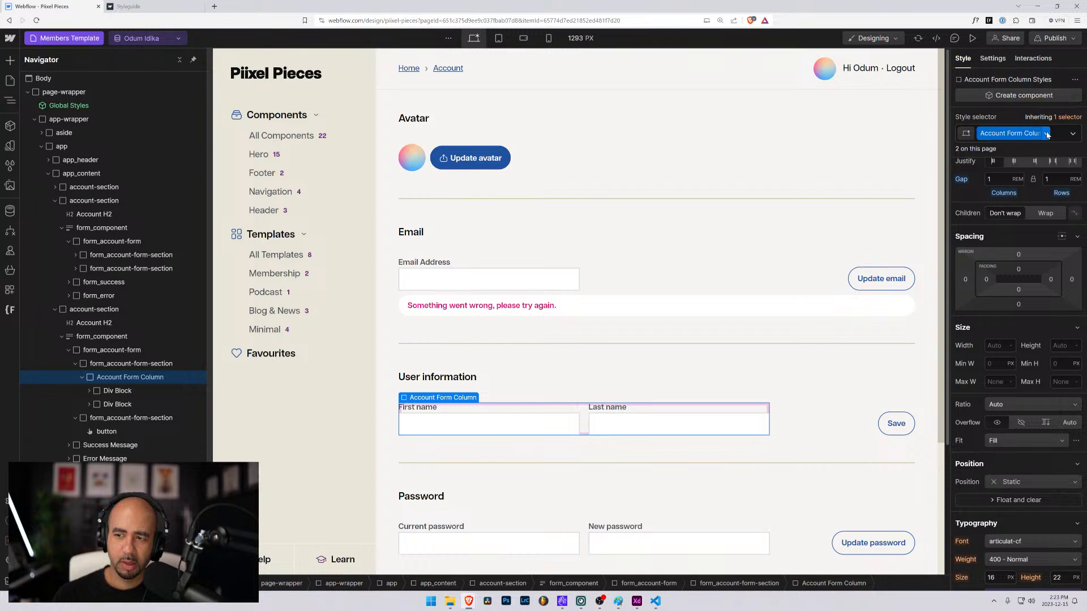
scroll(1026, 243, up, 2)
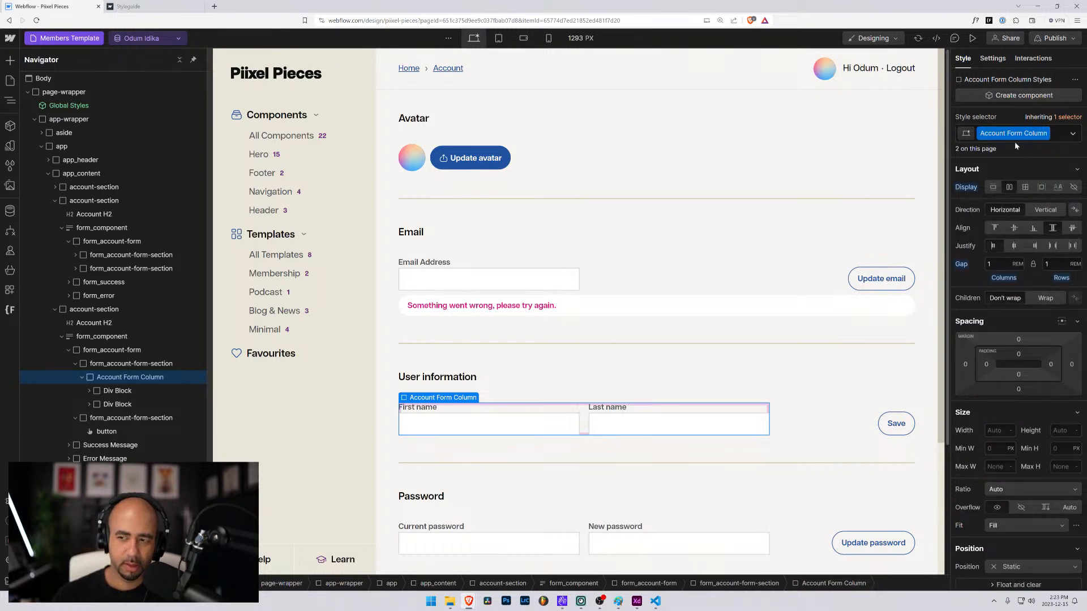
click(1046, 133)
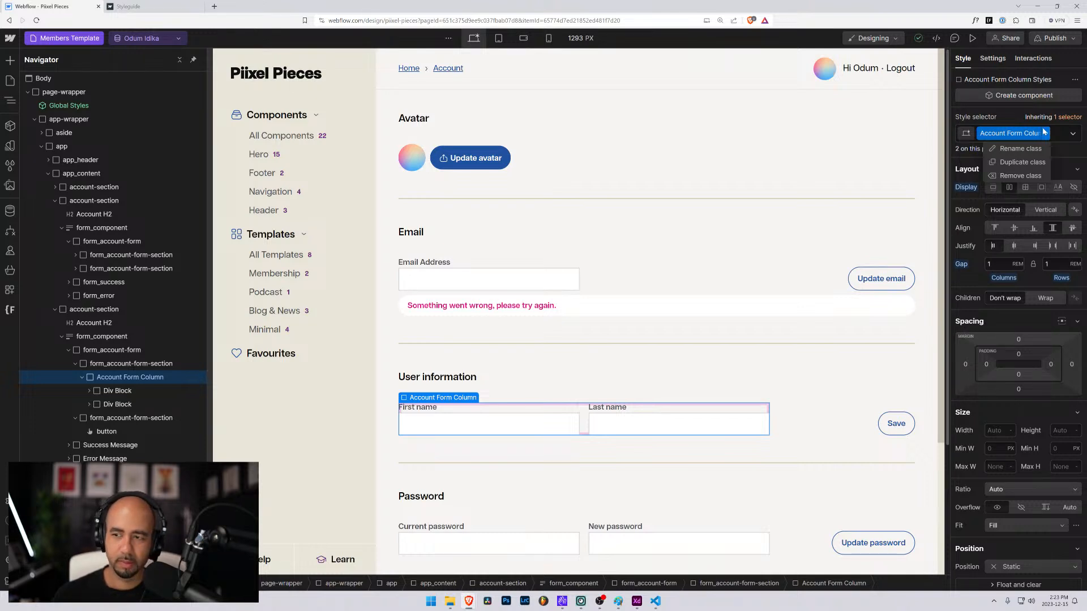
click(1029, 149)
text(form_)
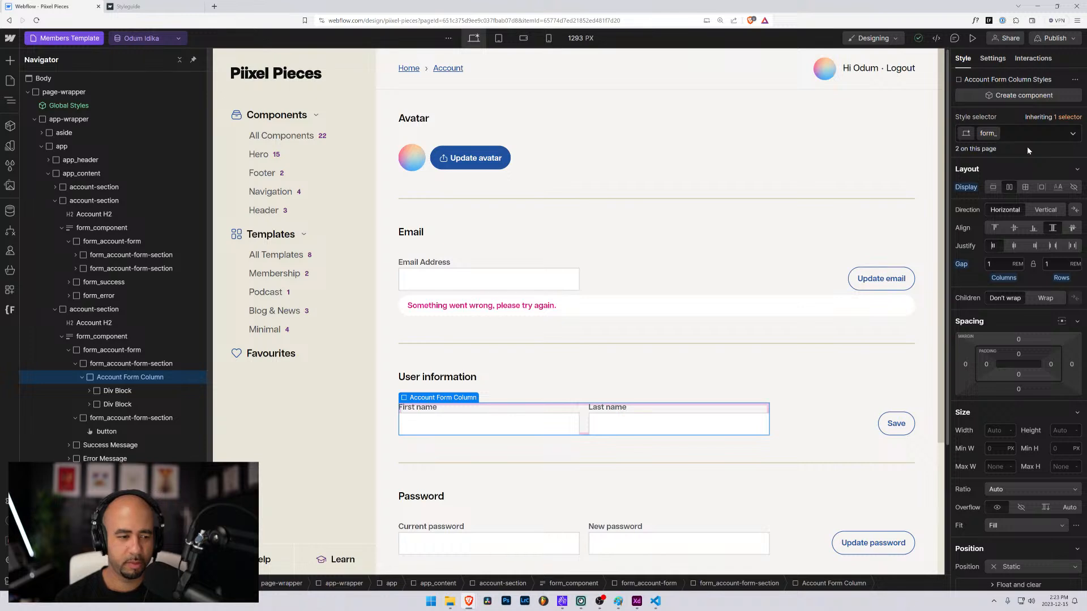
text(account-f)
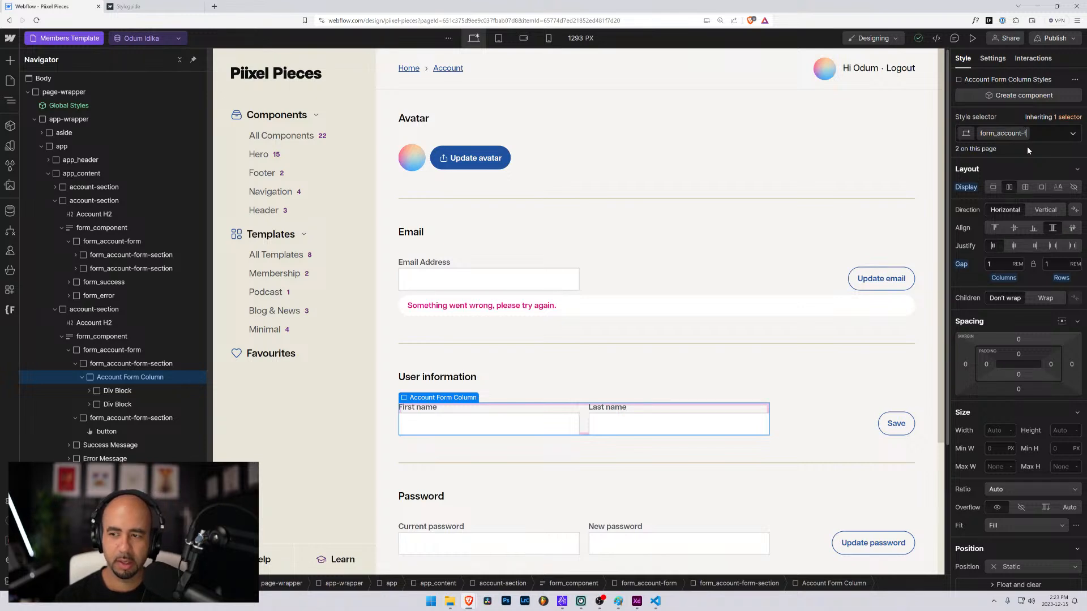
text(orm-2-)
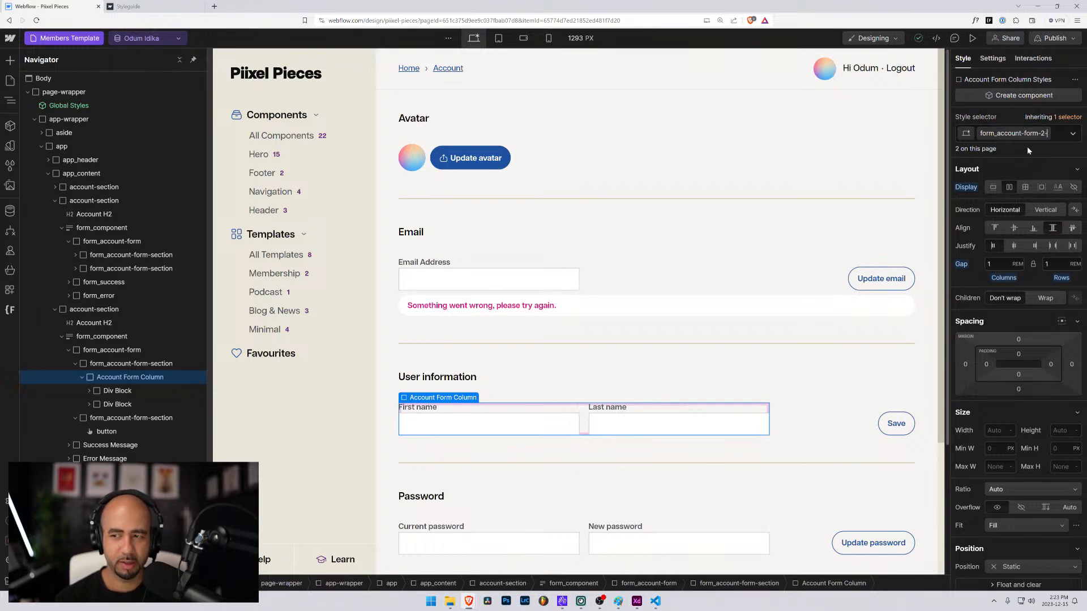
text(column)
key(Return)
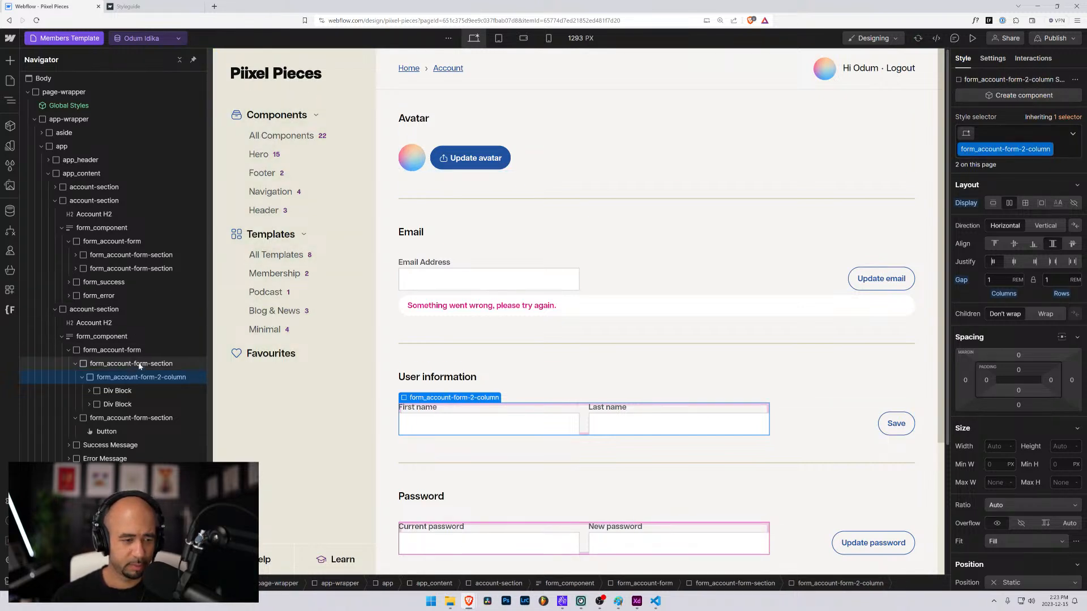
Create the class form_account-form-2-column-section on the div block wrapping the First name field.
click(119, 391)
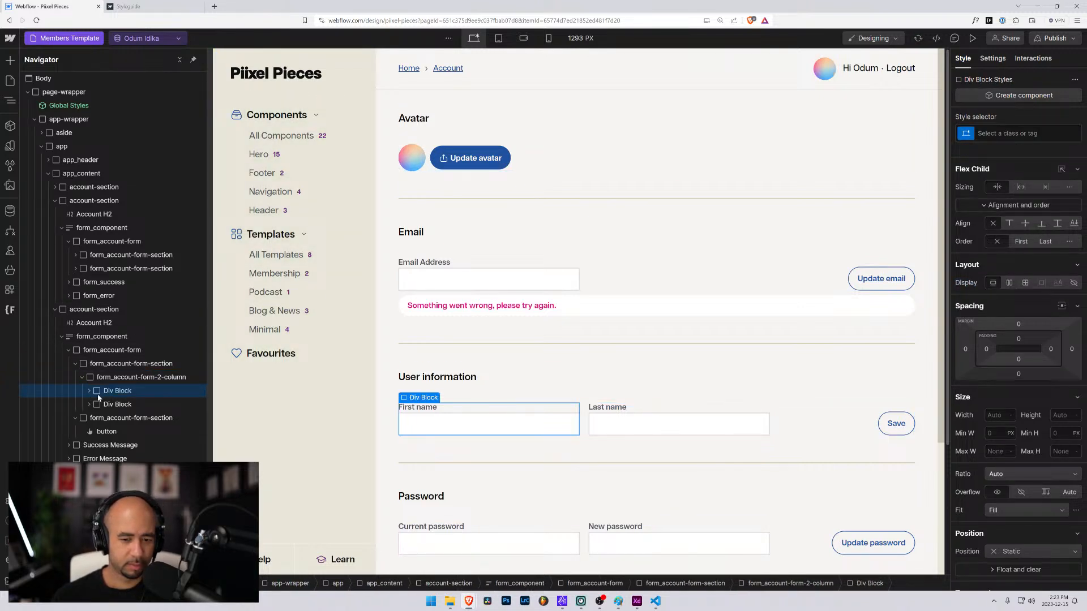
click(115, 365)
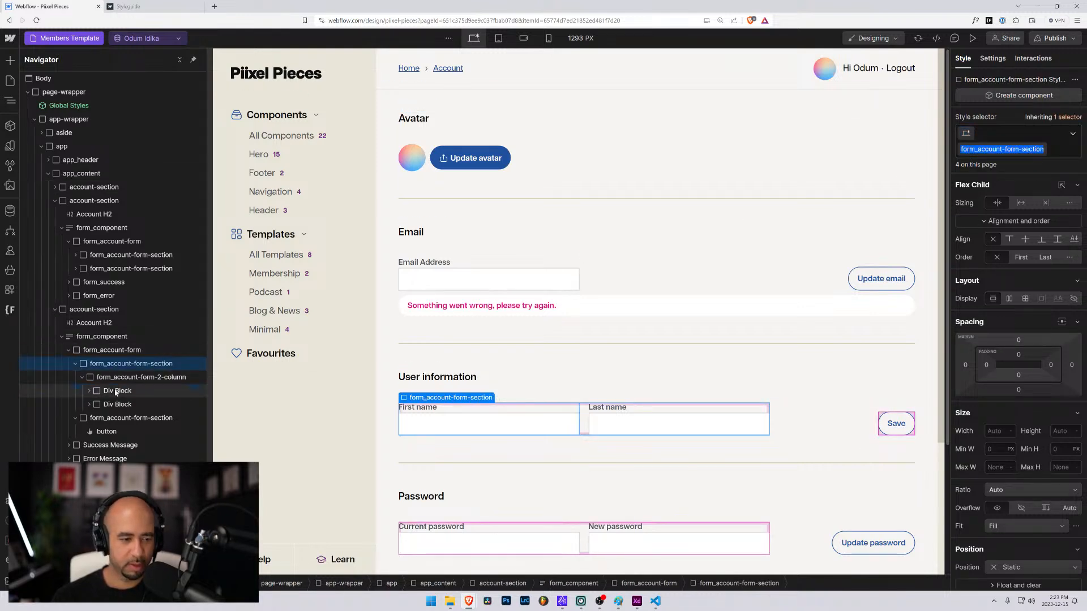
click(117, 392)
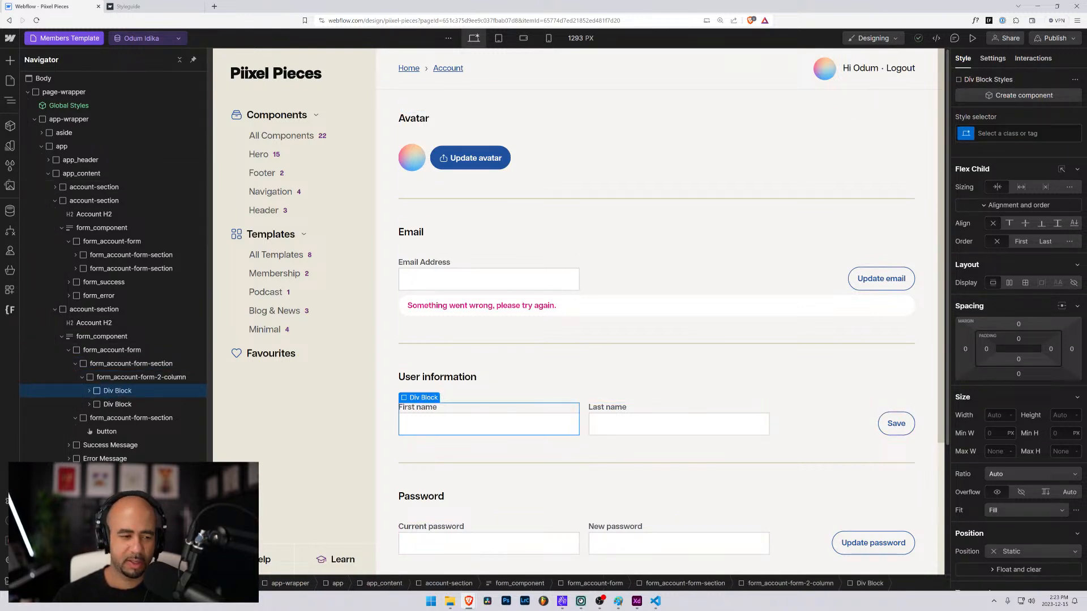
key(ctrl+Return)
text(form_)
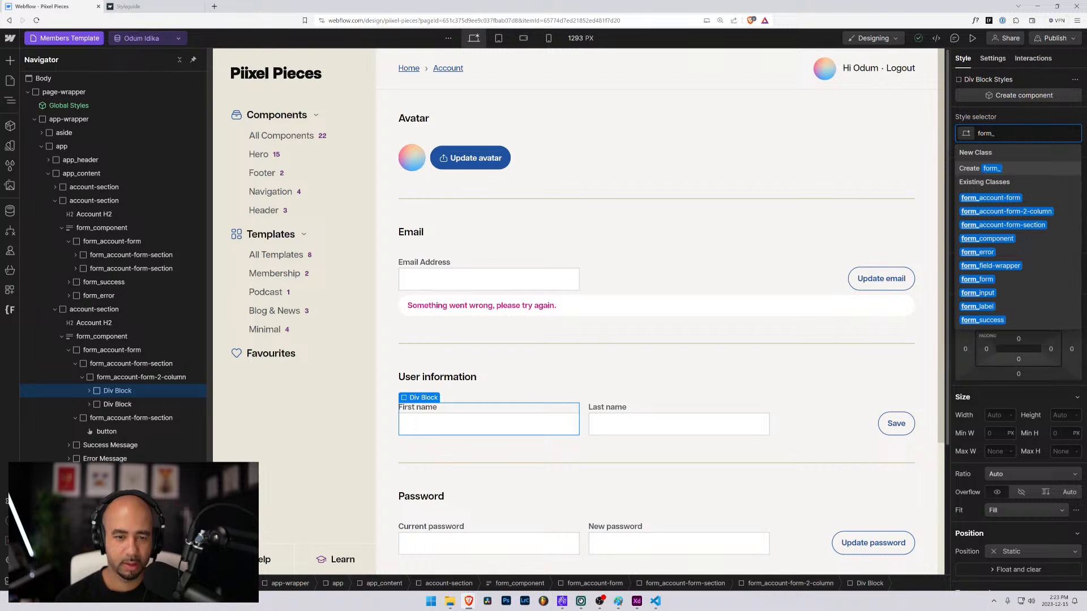
text(account-f)
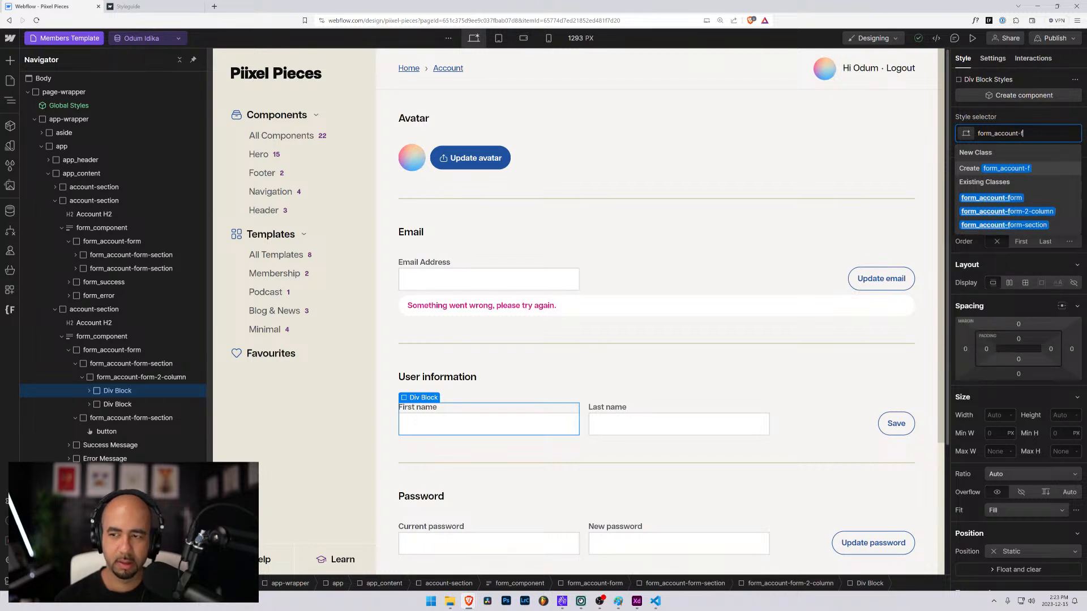
text(orm-2-colum)
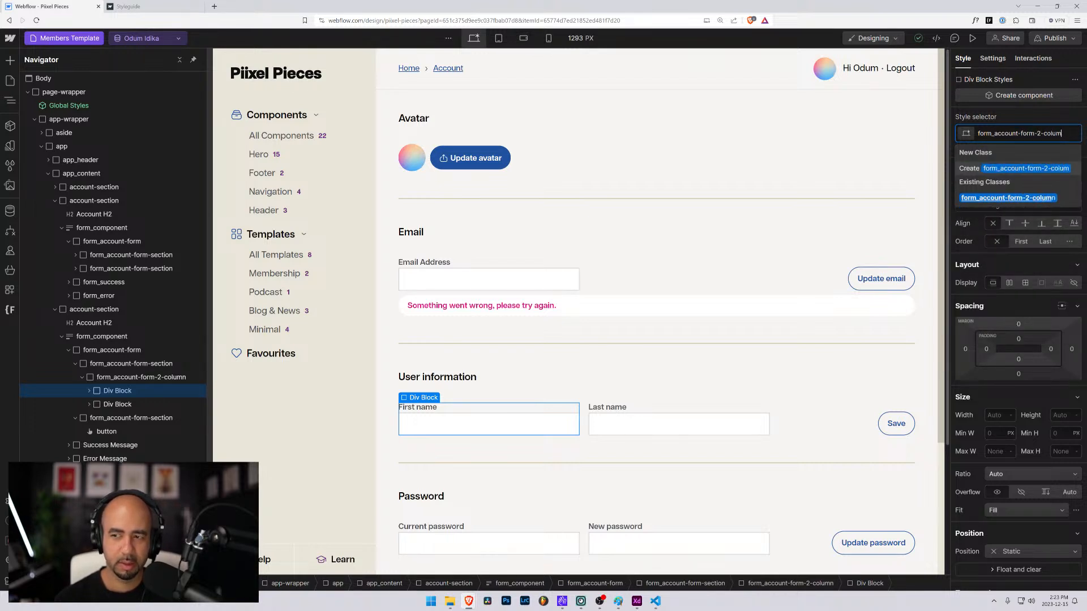
text(n-)
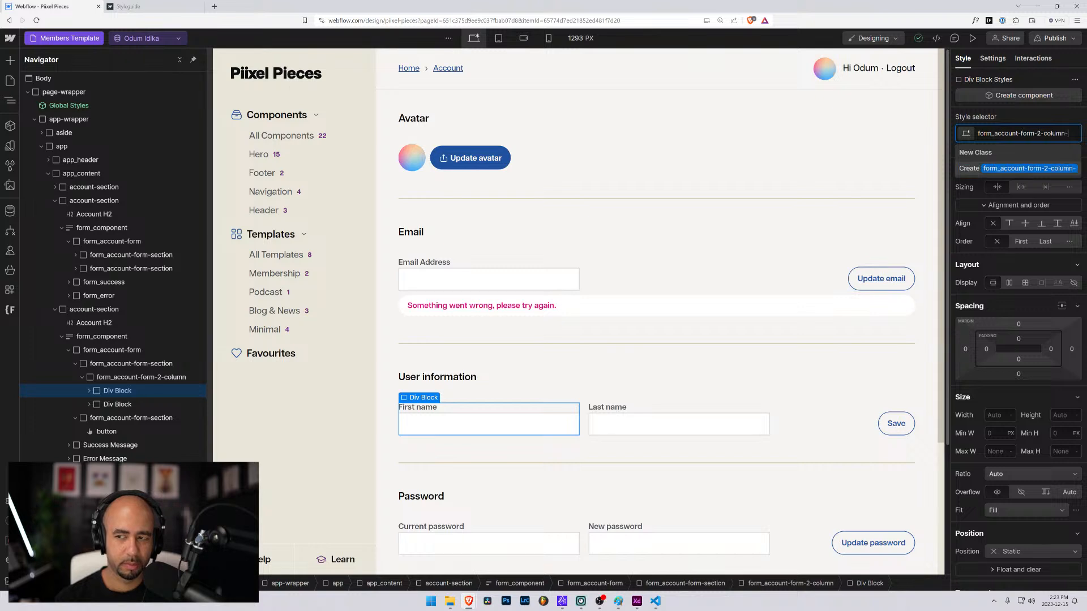
text(section)
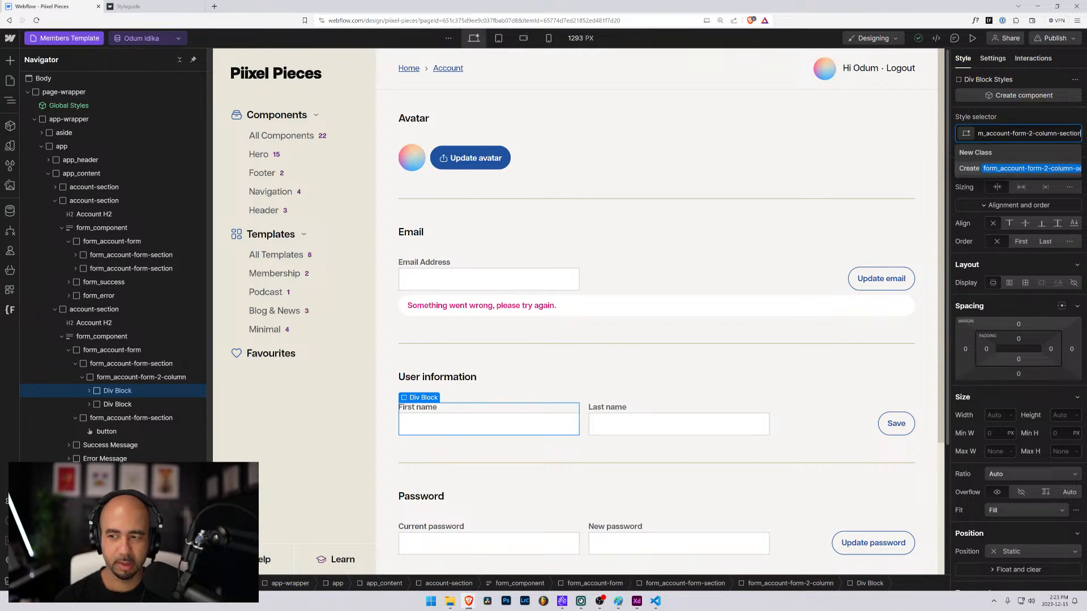
key(Return)
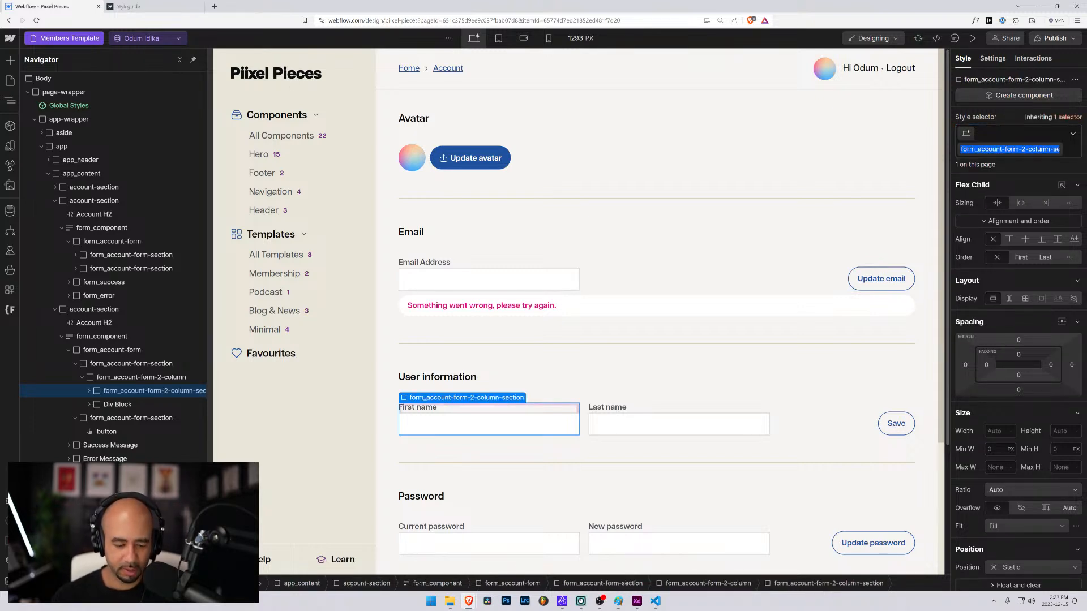
Apply the form_account-form-2-column-section class to the div block wrapping the Last name field.
click(117, 404)
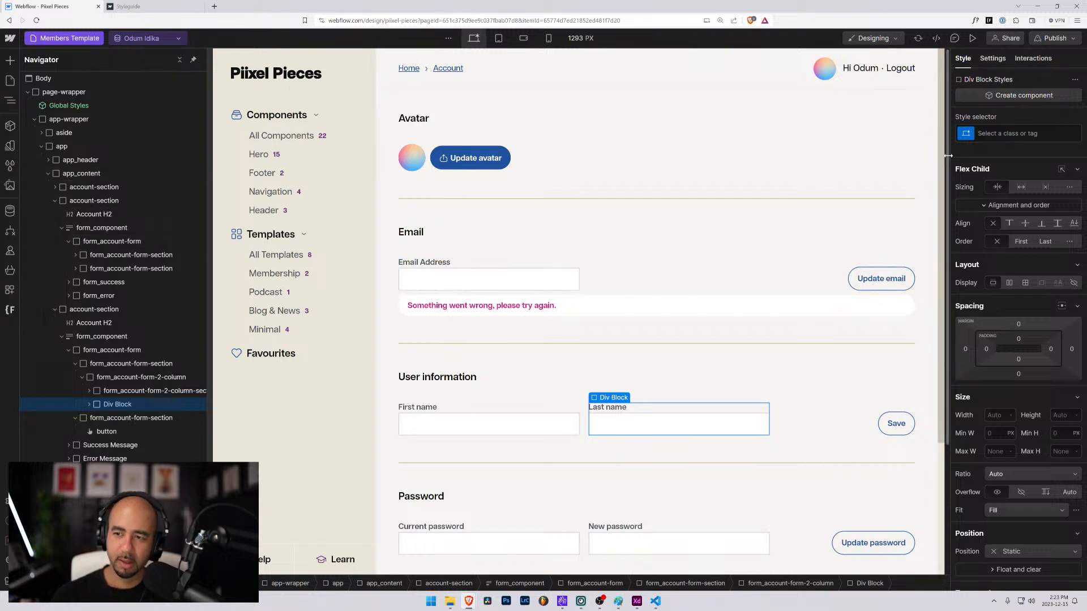
click(1007, 133)
text(form_account-form-2-column-section)
key(Return)
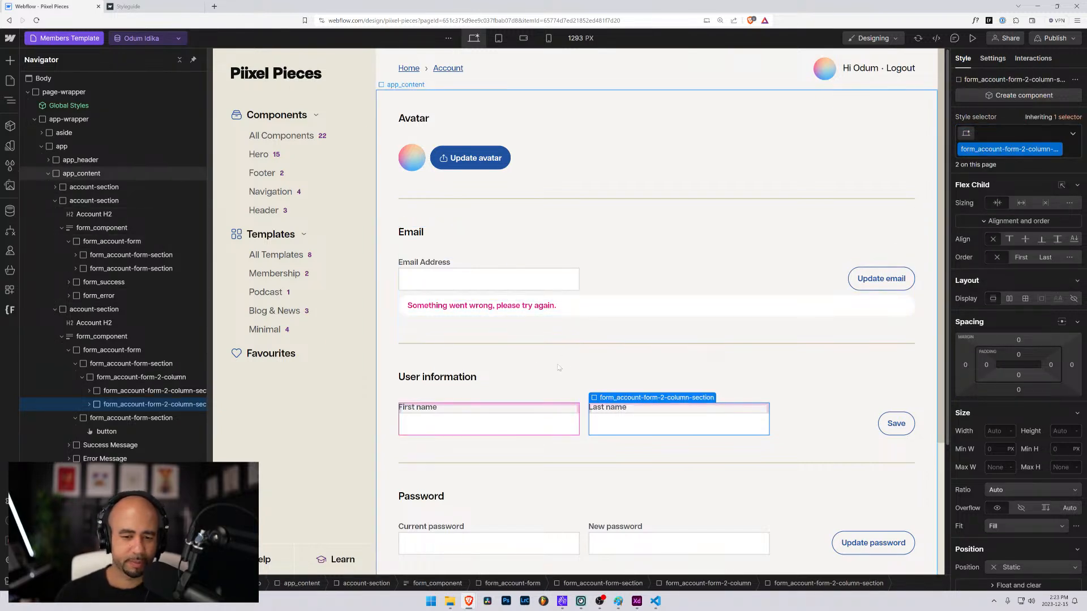
Apply the form_success class with the is-text-small combo class to the User information form's success message.
click(127, 418)
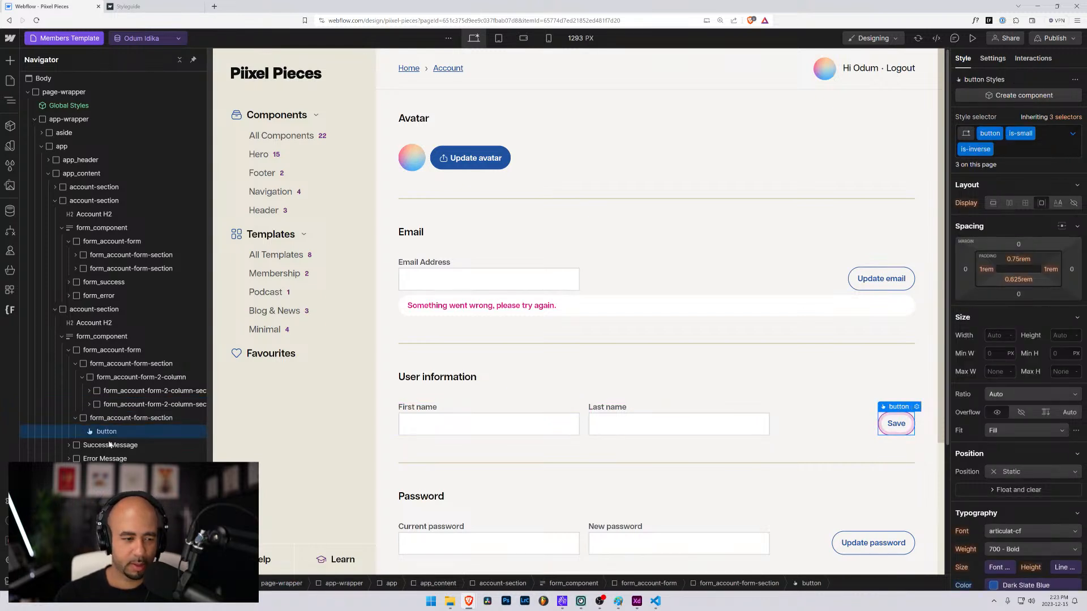
click(110, 445)
key(ctrl+Return)
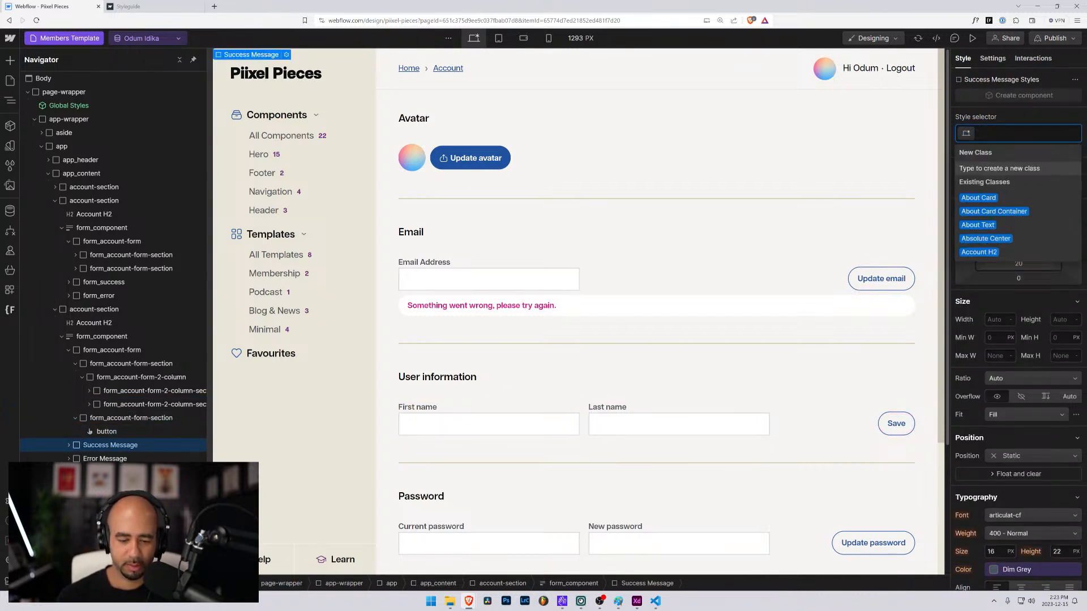
text(form_suc)
key(Down)
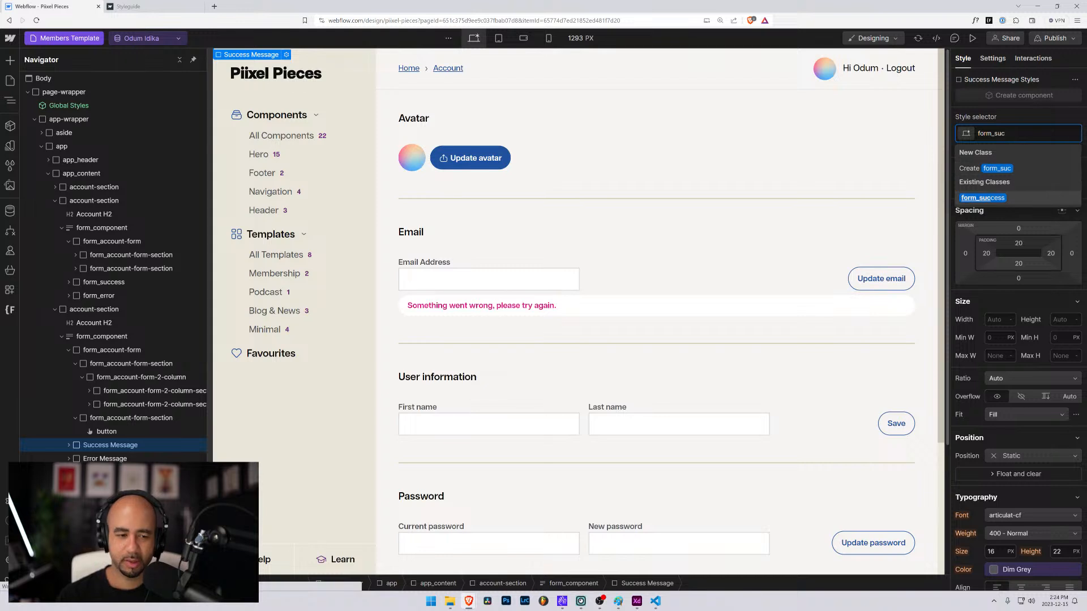
key(Return)
click(1027, 134)
text(is)
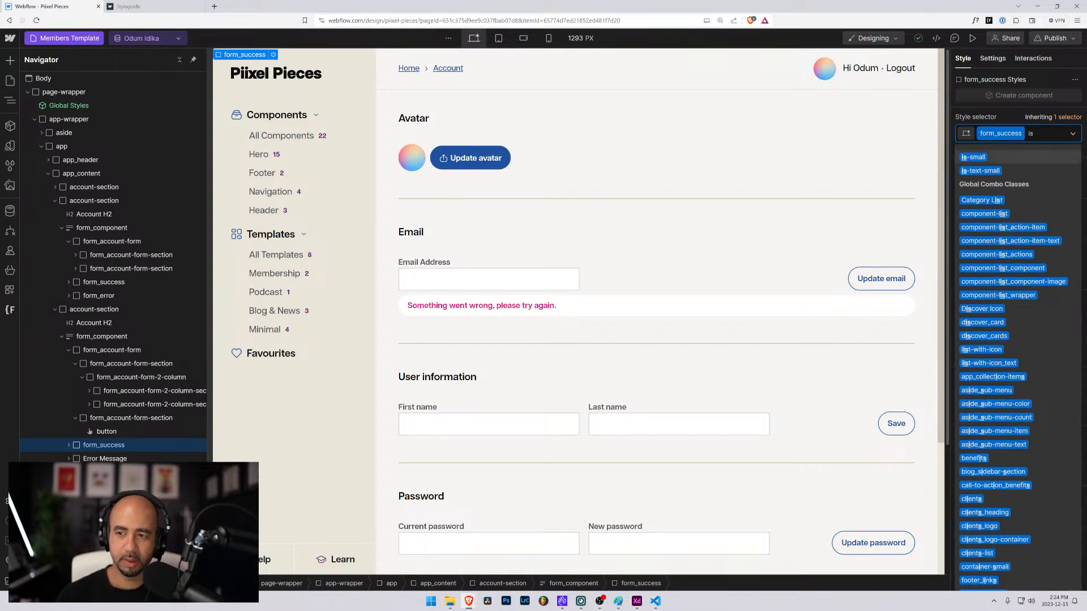
key(Down)
key(Return)
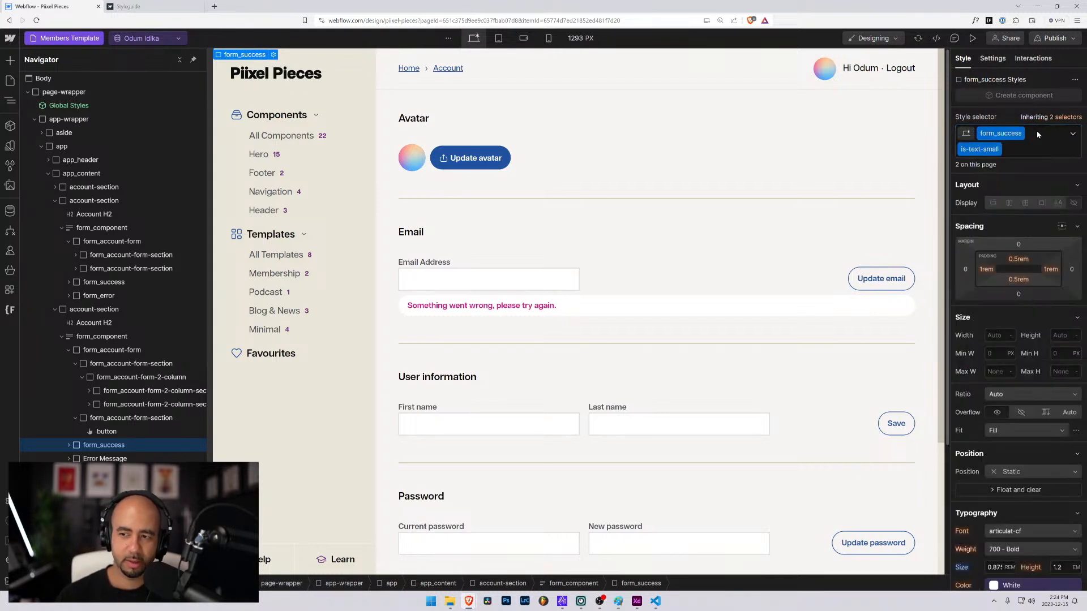
Apply the form_error class with the is-text-small combo class to the User information form's error message.
click(105, 459)
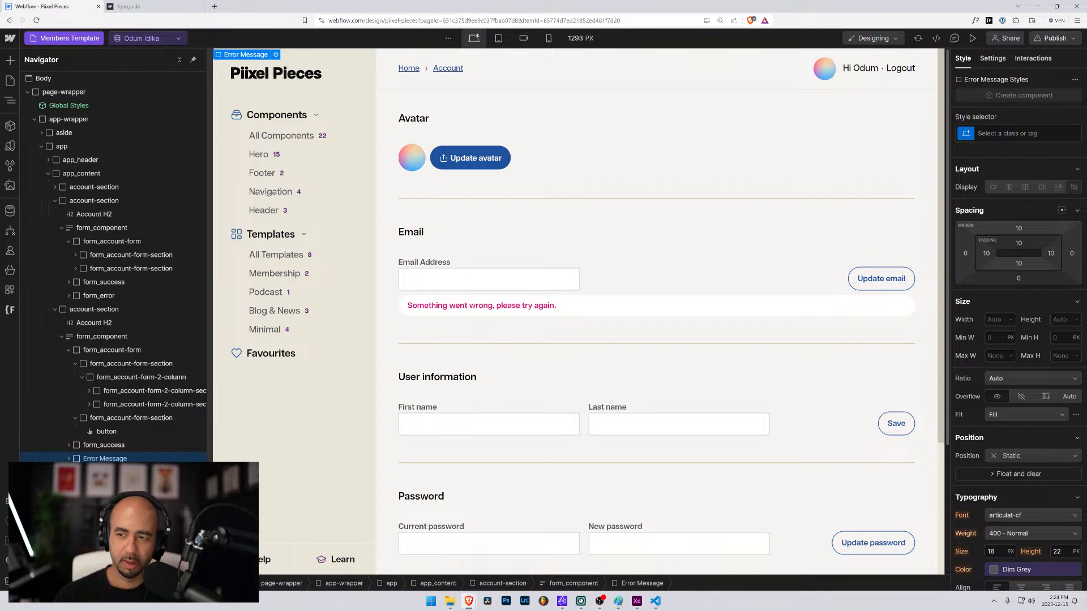
click(1025, 134)
text(form_er)
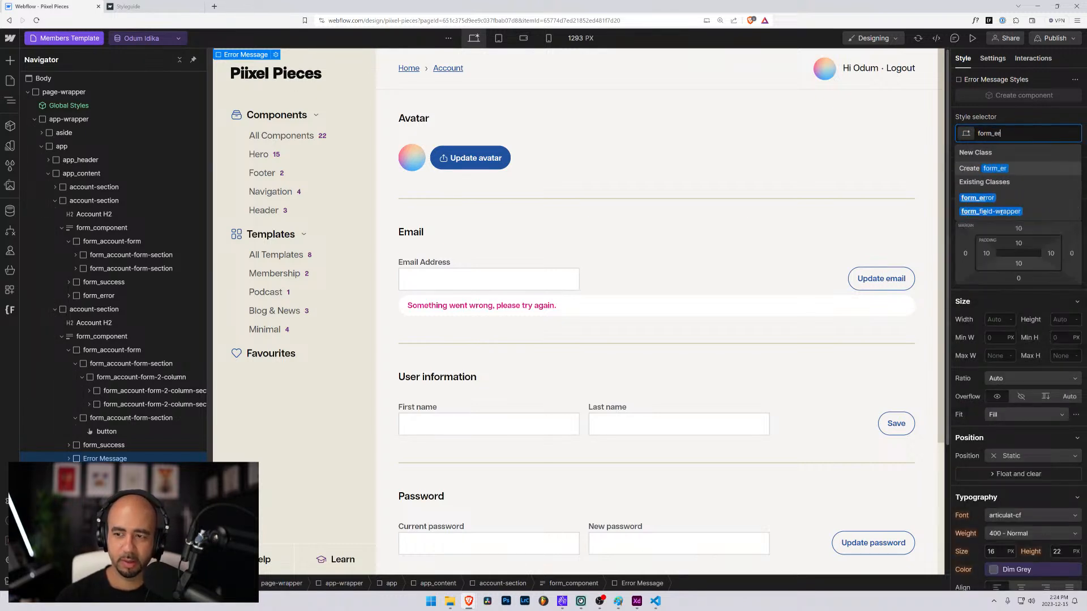
key(Return)
click(1041, 133)
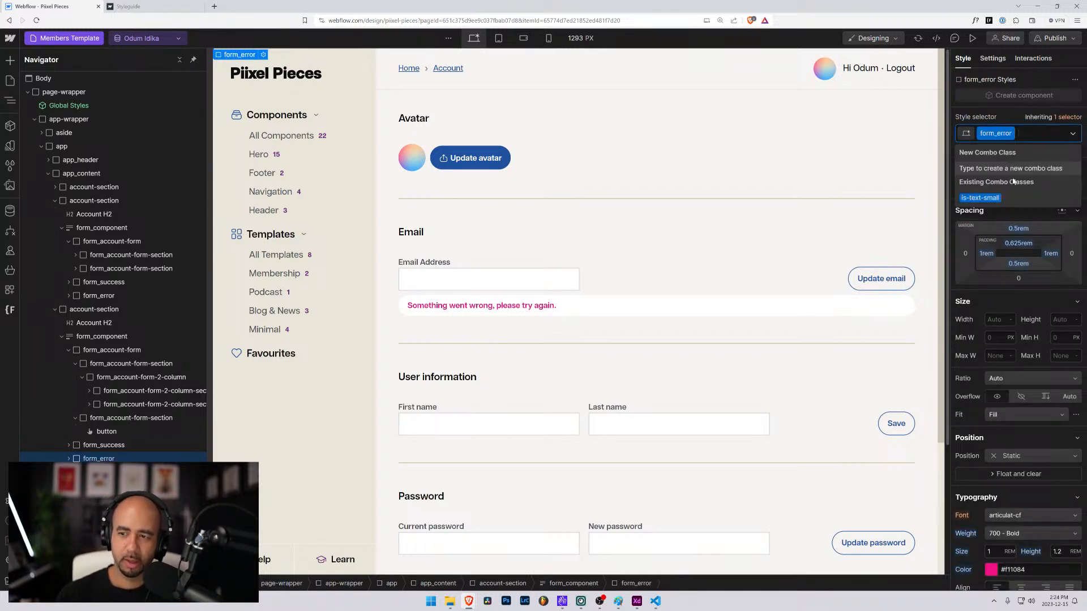
click(1004, 197)
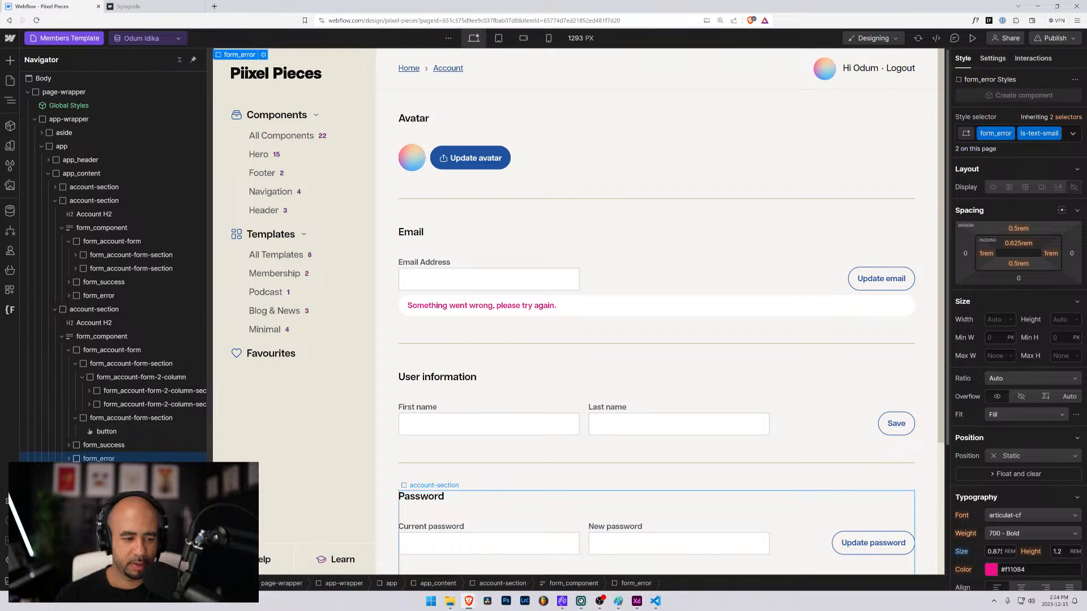
Apply the form_component class to the Password section's form block.
click(94, 486)
click(94, 500)
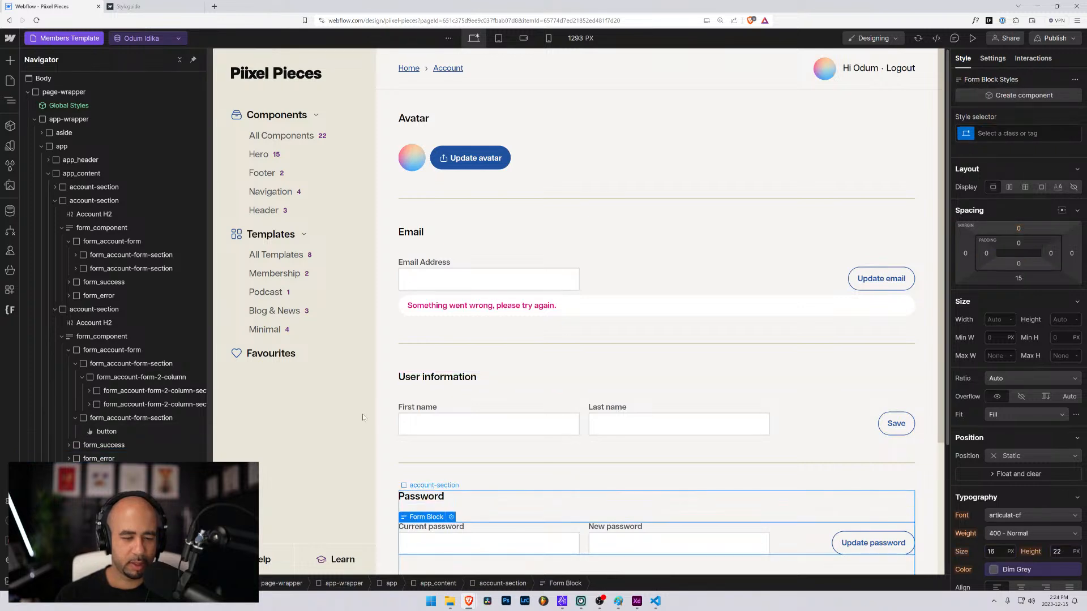
key(ctrl+Return)
text(form_)
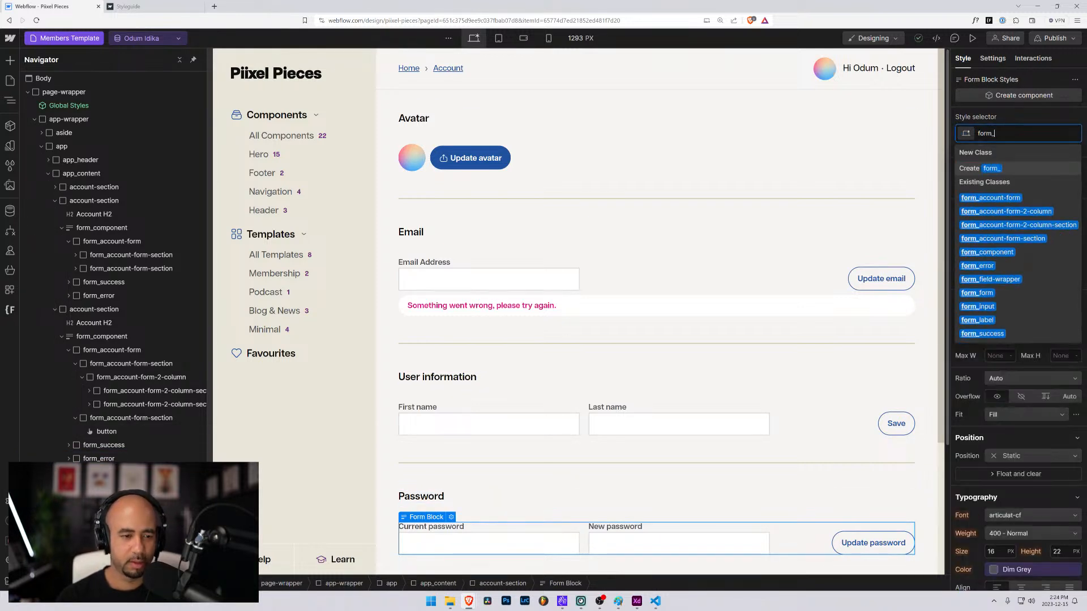
text(com)
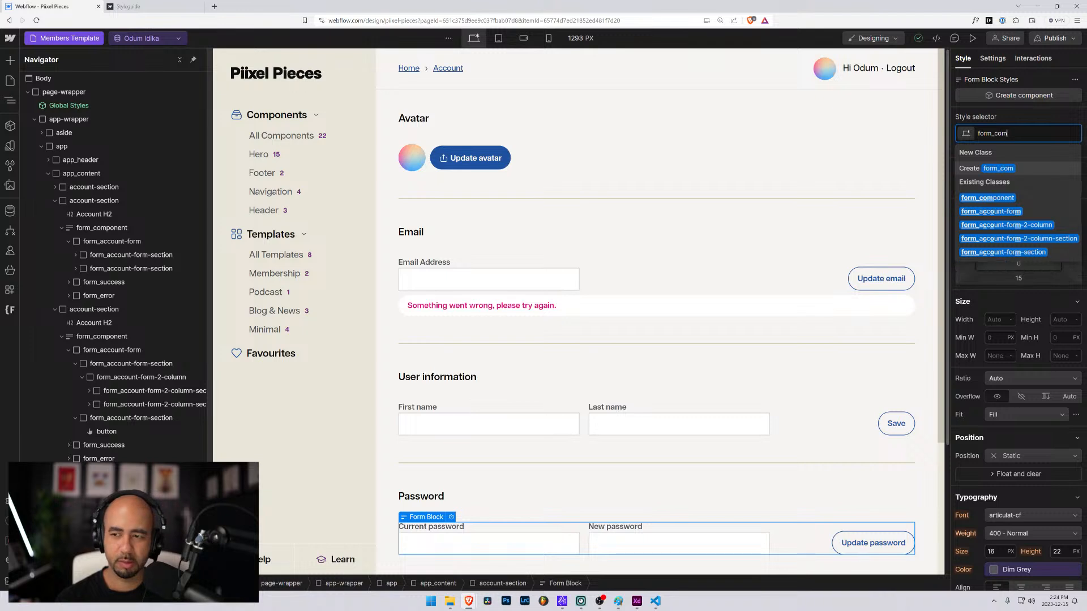
key(Return)
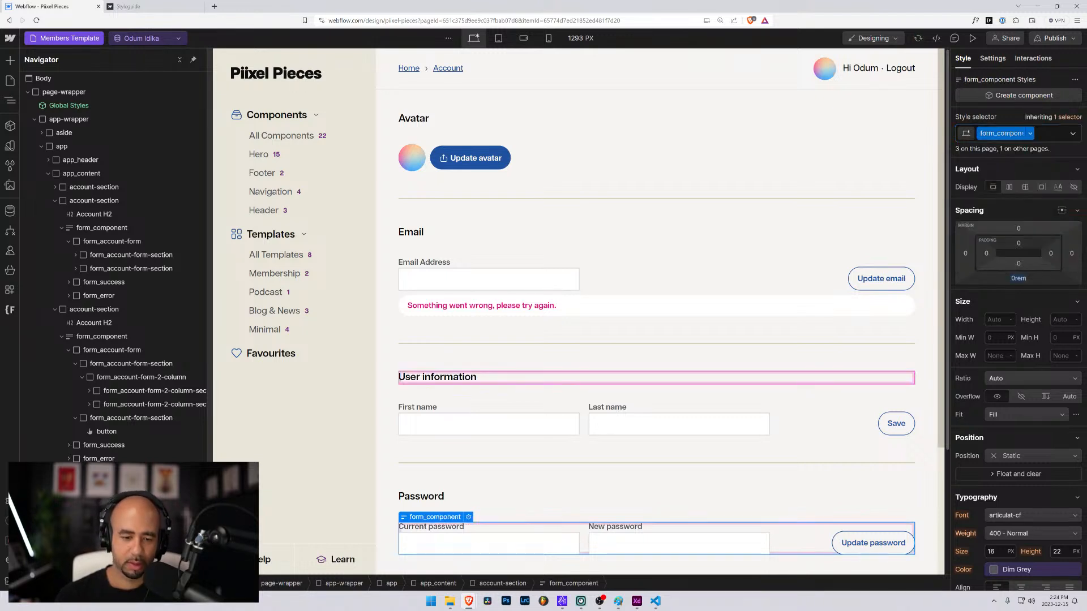
Compare the nesting of the Password form's two-column block with the User information form's section wrappers and form layout.
scroll(657, 374, down, 3)
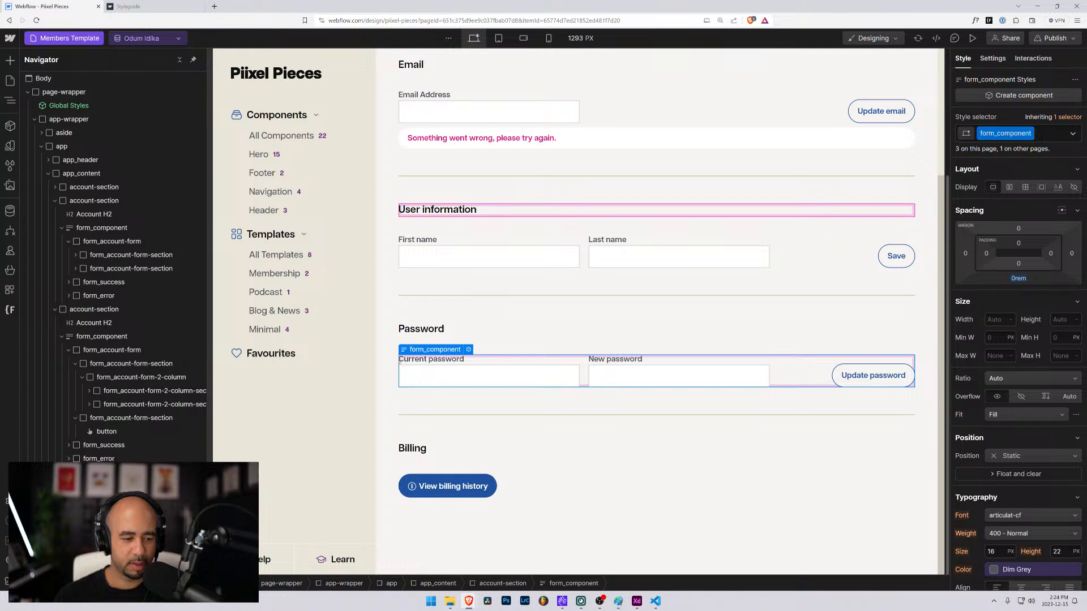
click(584, 373)
double_click(1005, 149)
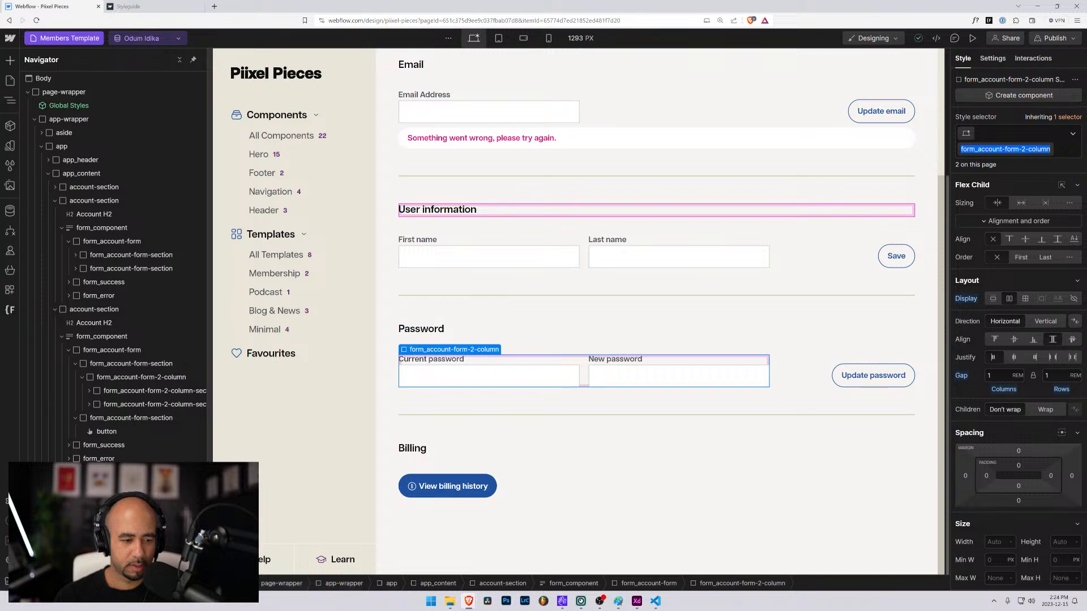
scroll(113, 266, down, 1)
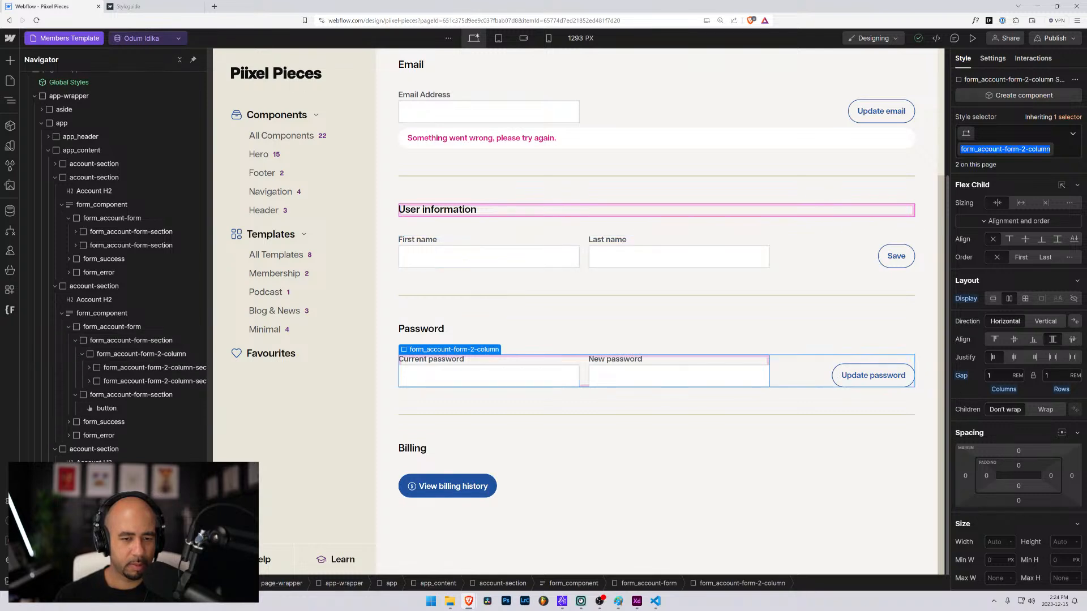
click(76, 341)
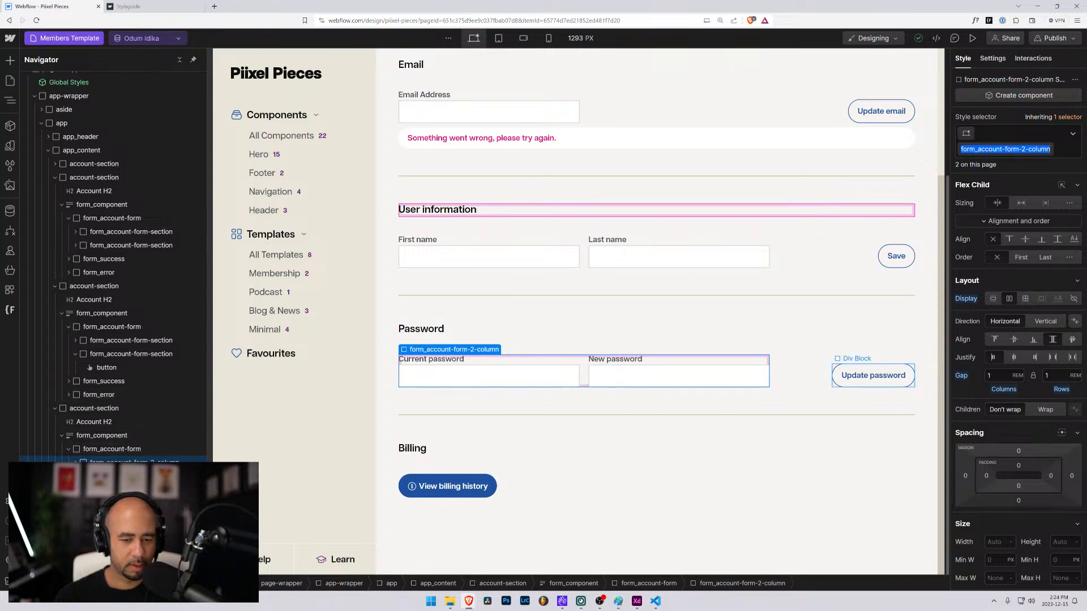
click(90, 450)
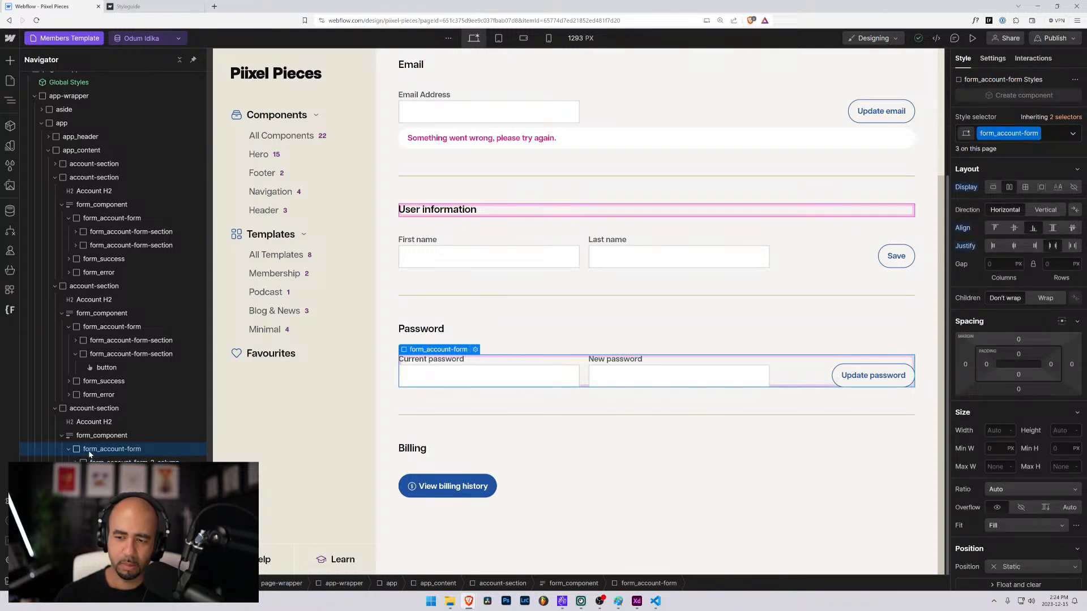
click(130, 343)
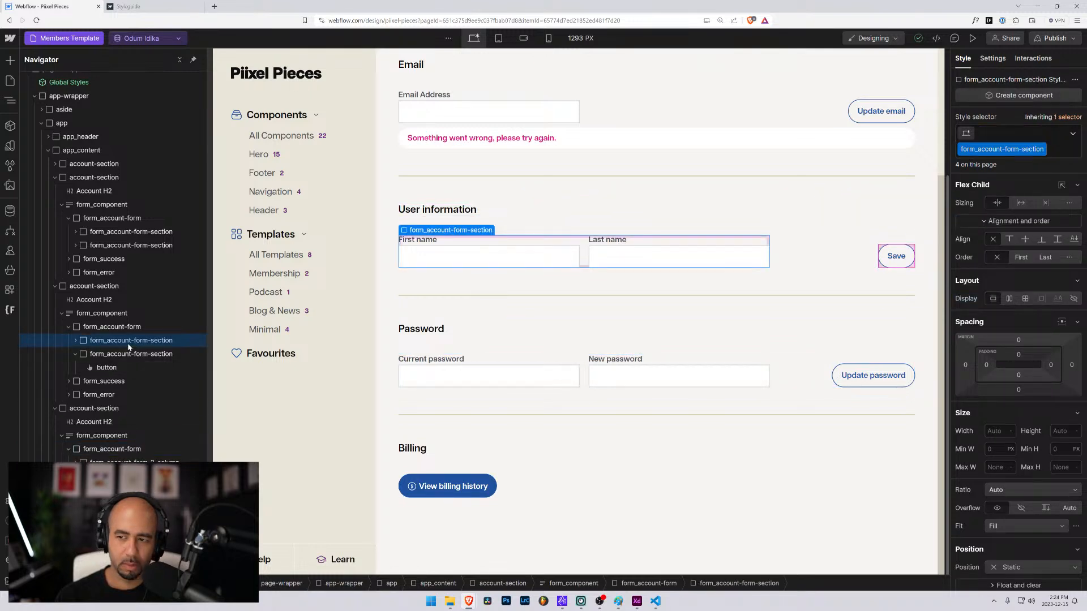
click(123, 328)
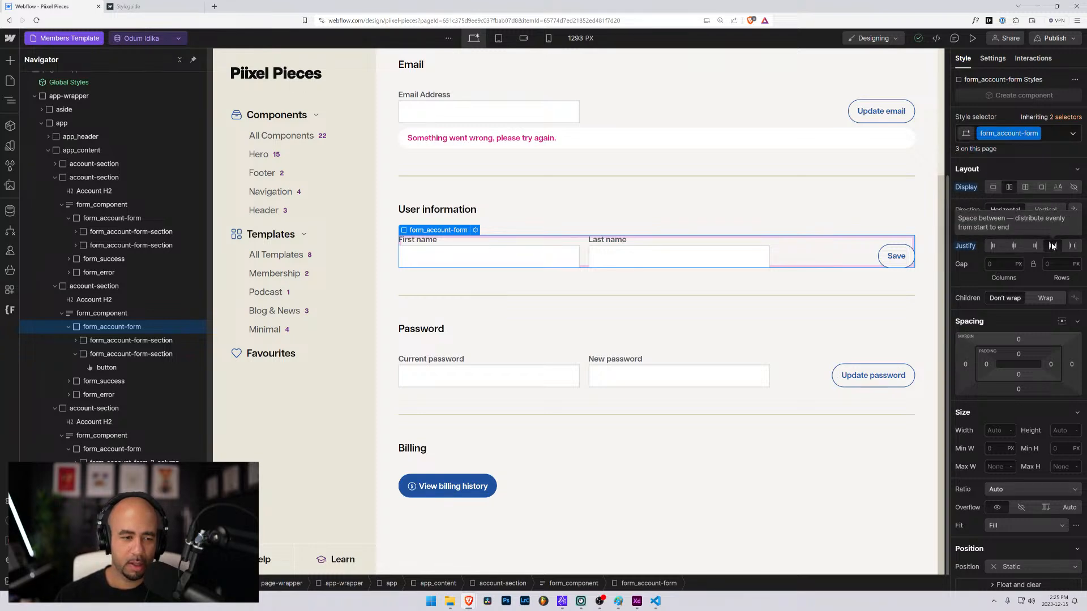
Try moving the User information form's two-column block out of its section wrapper, directly into the account form.
click(79, 345)
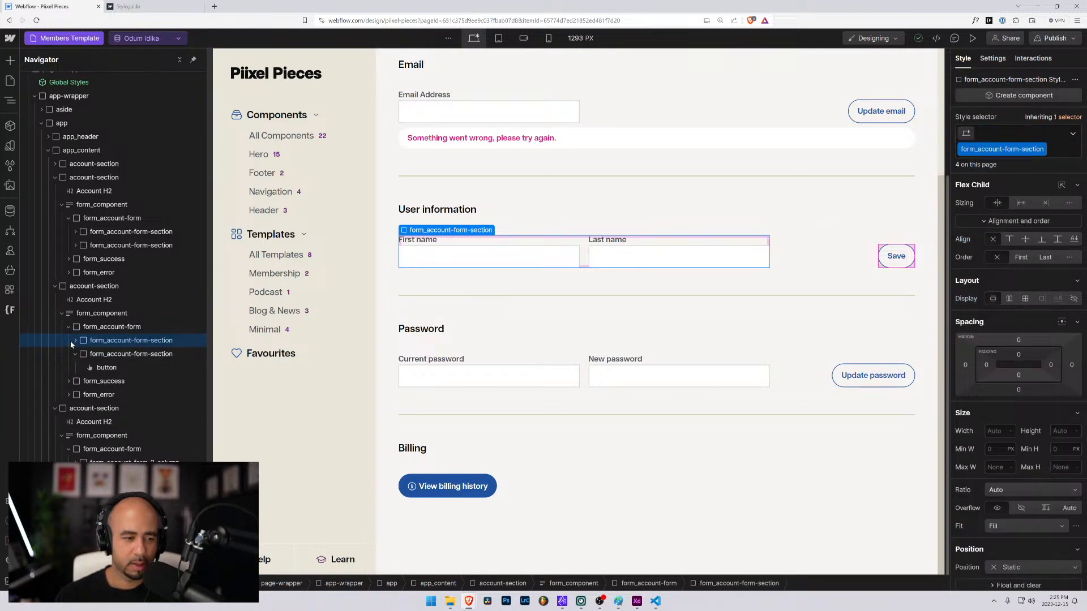
click(72, 342)
click(81, 354)
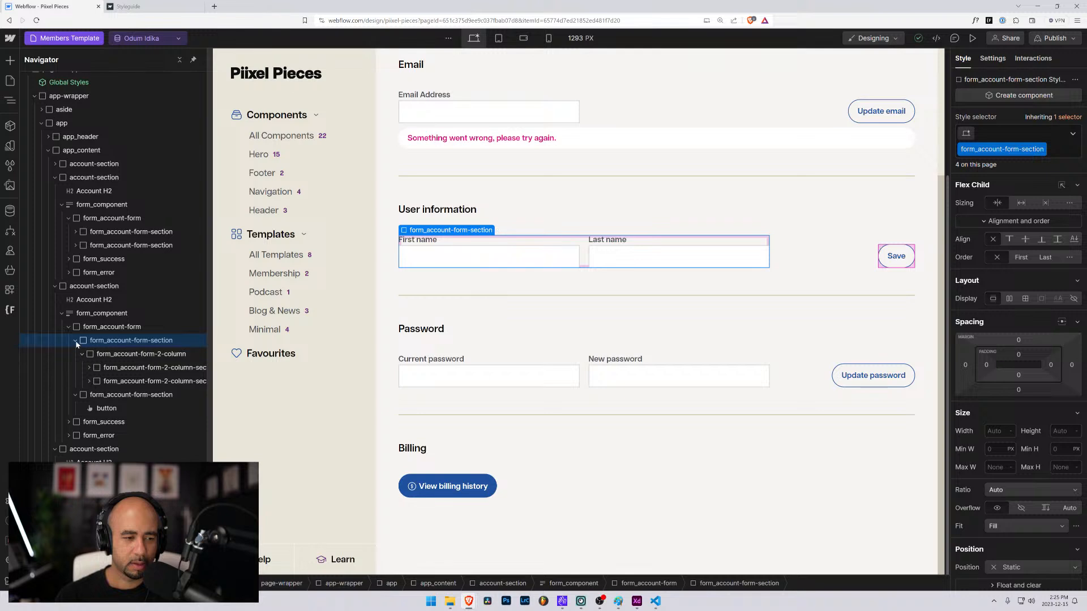
drag(85, 336, 82, 335)
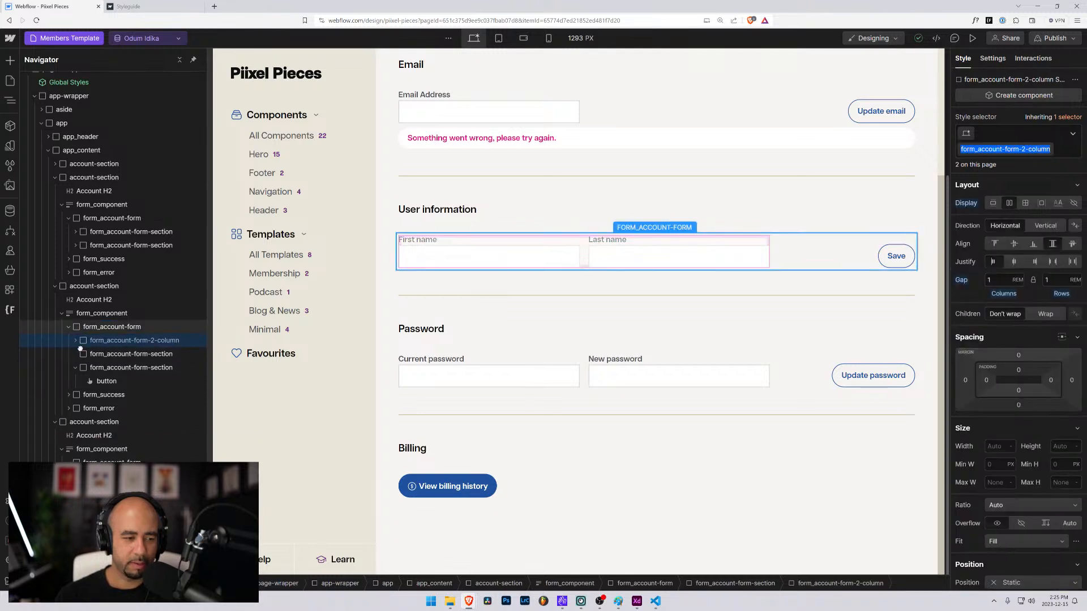
click(88, 356)
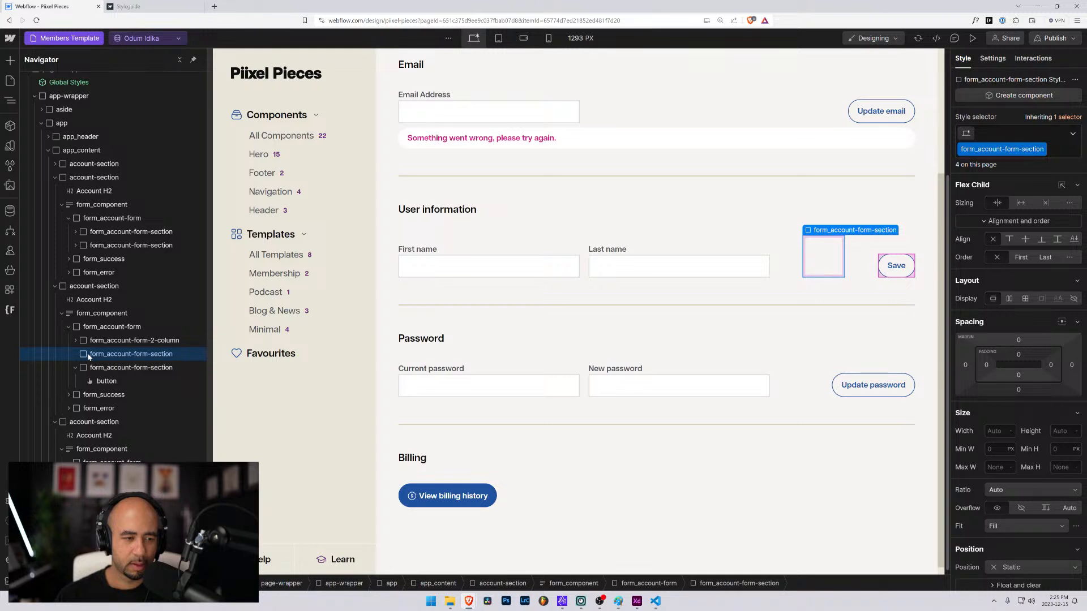
drag(85, 350, 82, 344)
click(75, 342)
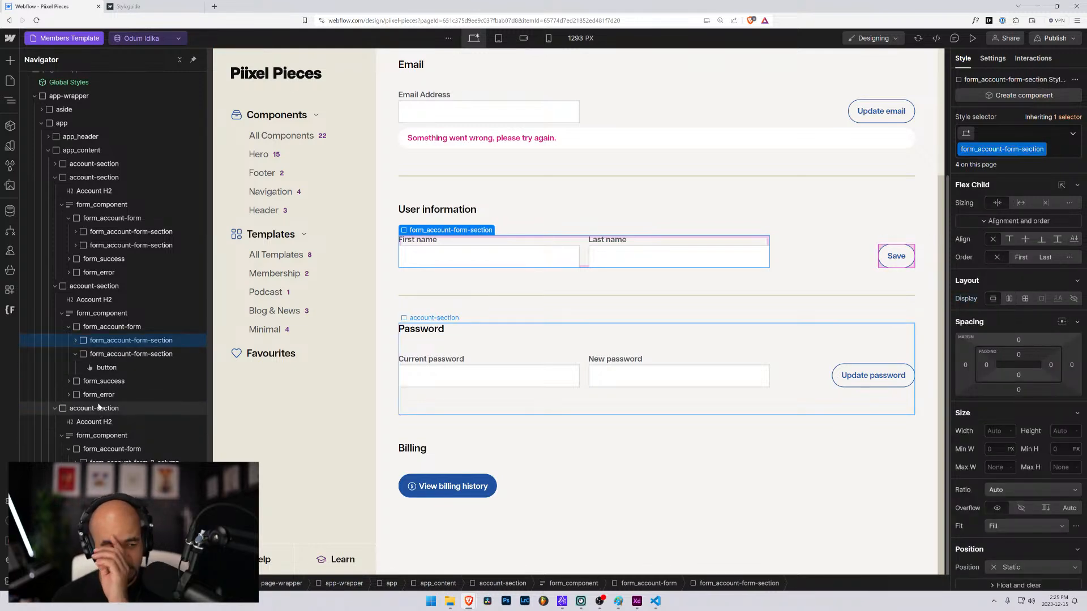
Reload the Members Template page in the Designer.
click(84, 461)
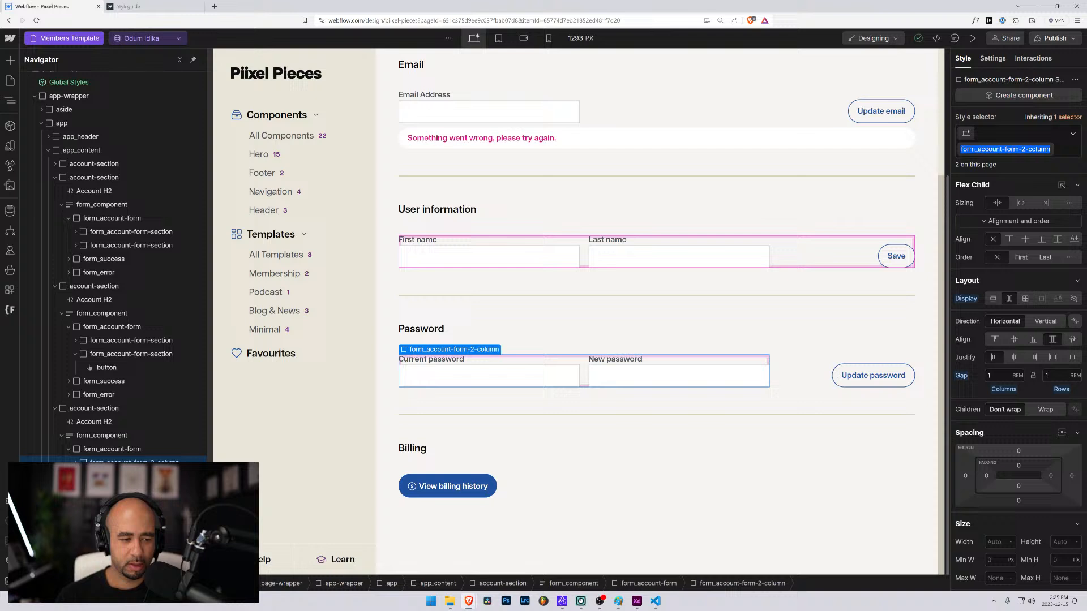
click(89, 452)
click(89, 462)
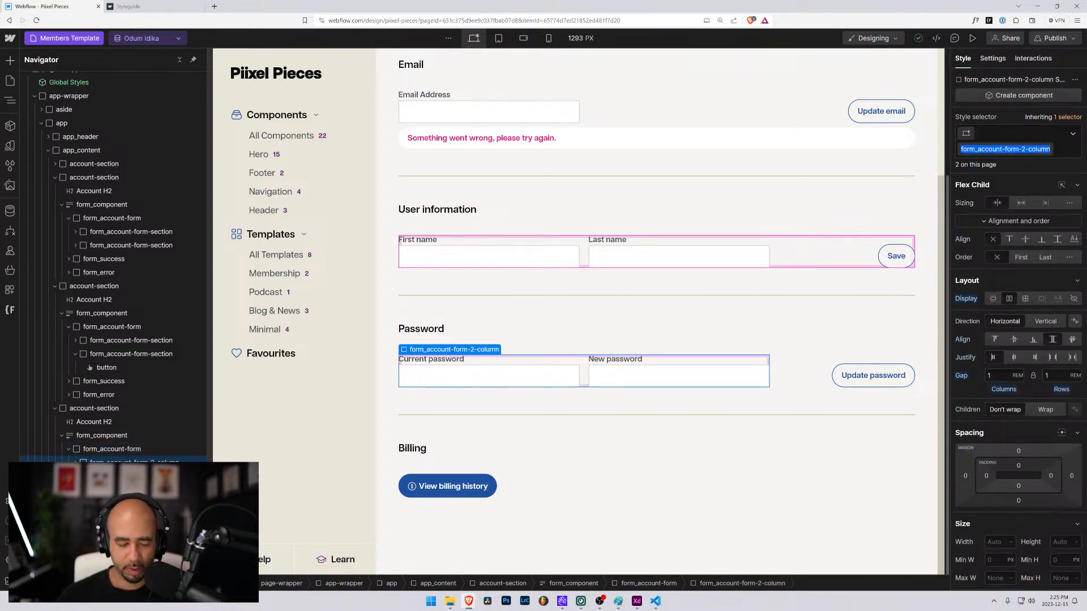
key(ctrl+r)
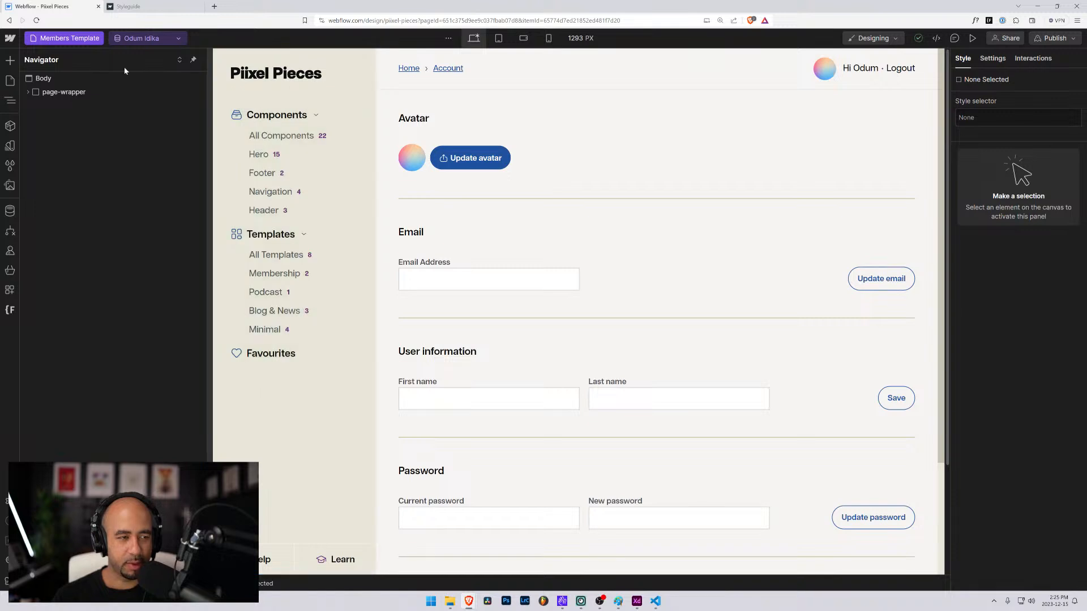
click(63, 40)
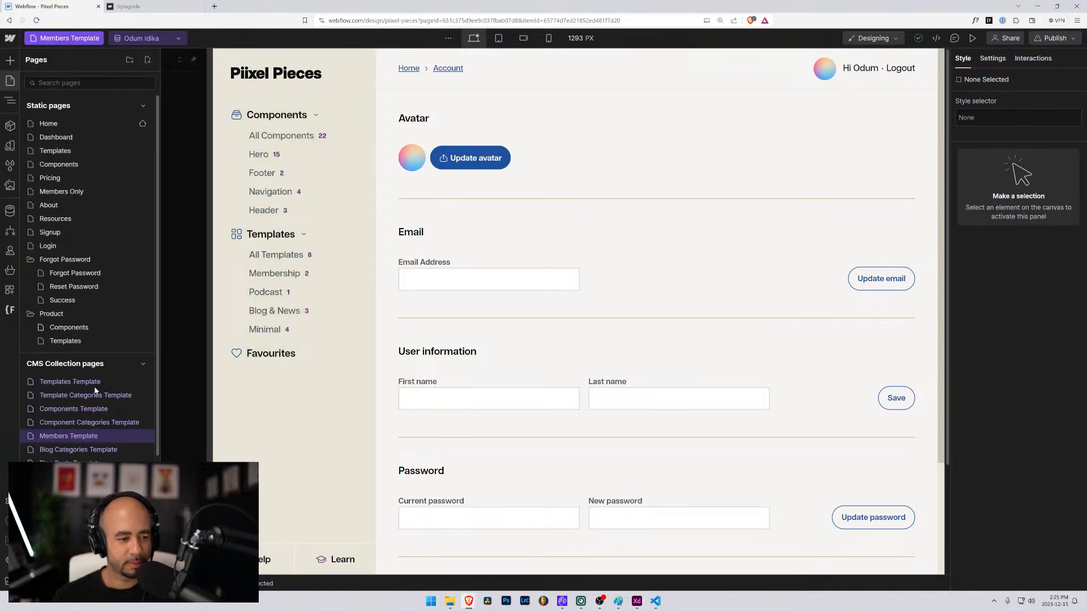
click(586, 401)
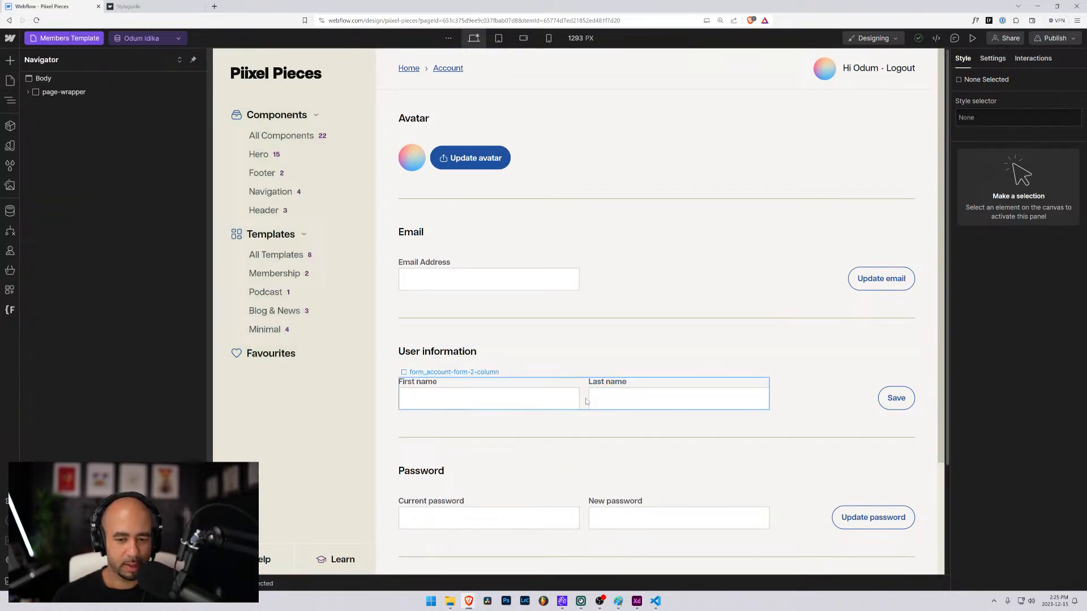
Wrap the Password form's two-column block in a new div block.
click(587, 401)
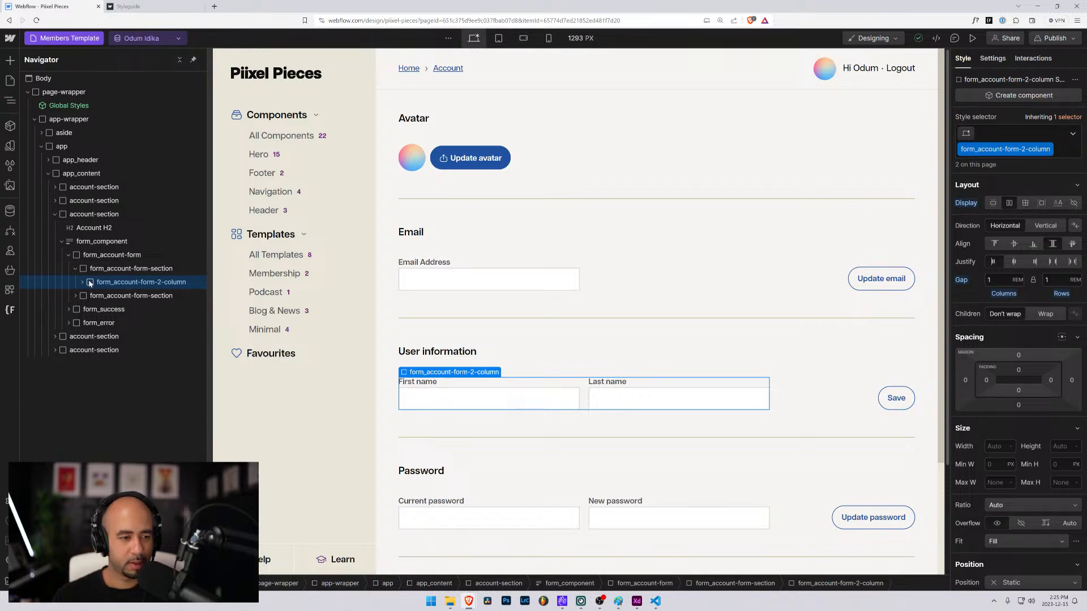
click(75, 268)
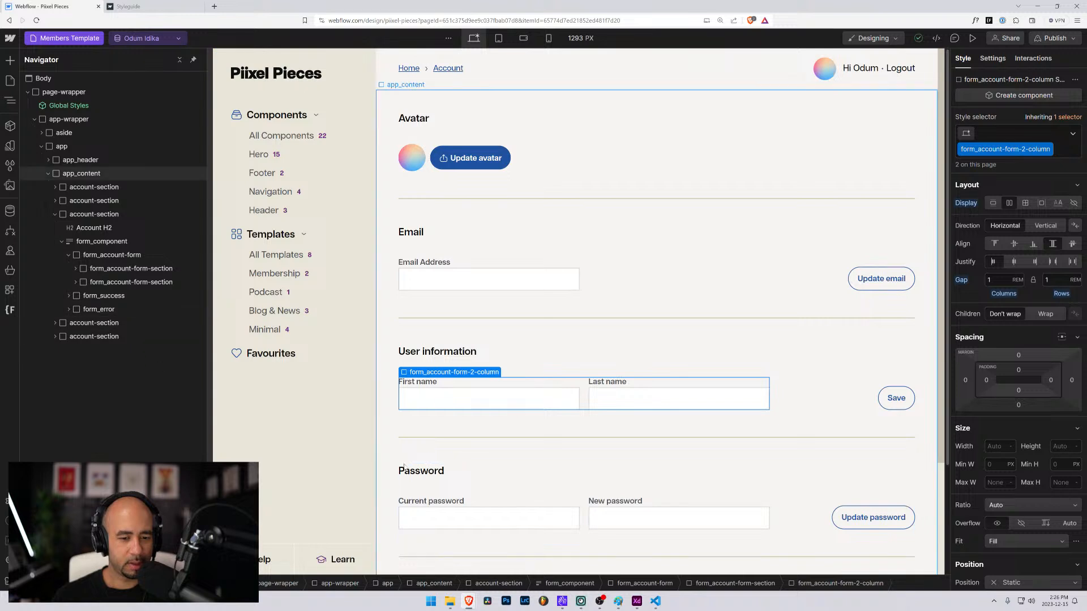
click(584, 511)
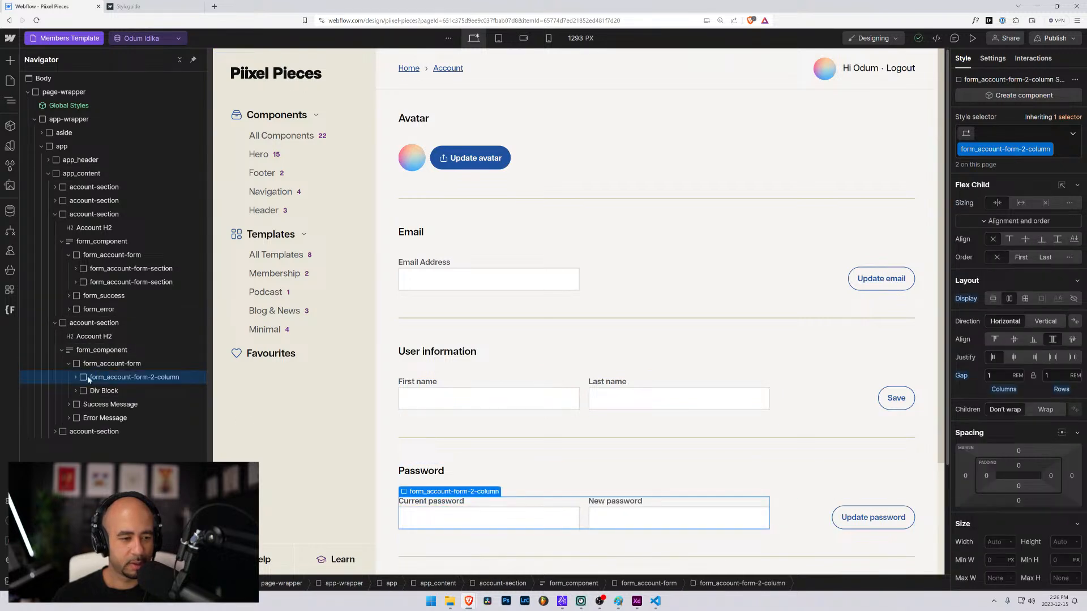
key(ctrl+alt+g)
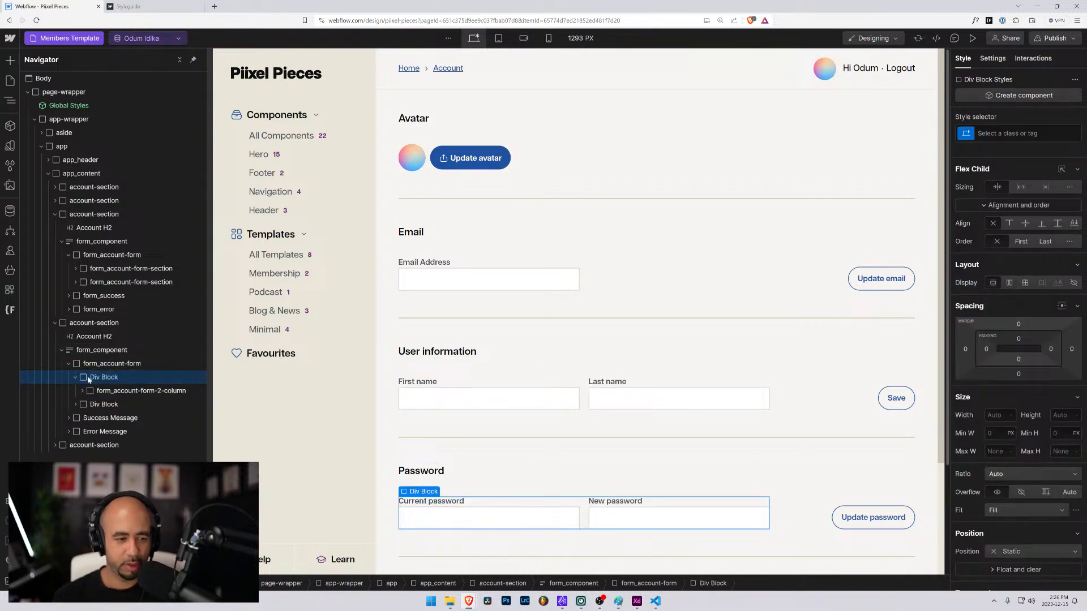
Apply the form_account-form-section class to the new div block around the Password form's two columns.
key(ctrl+Return)
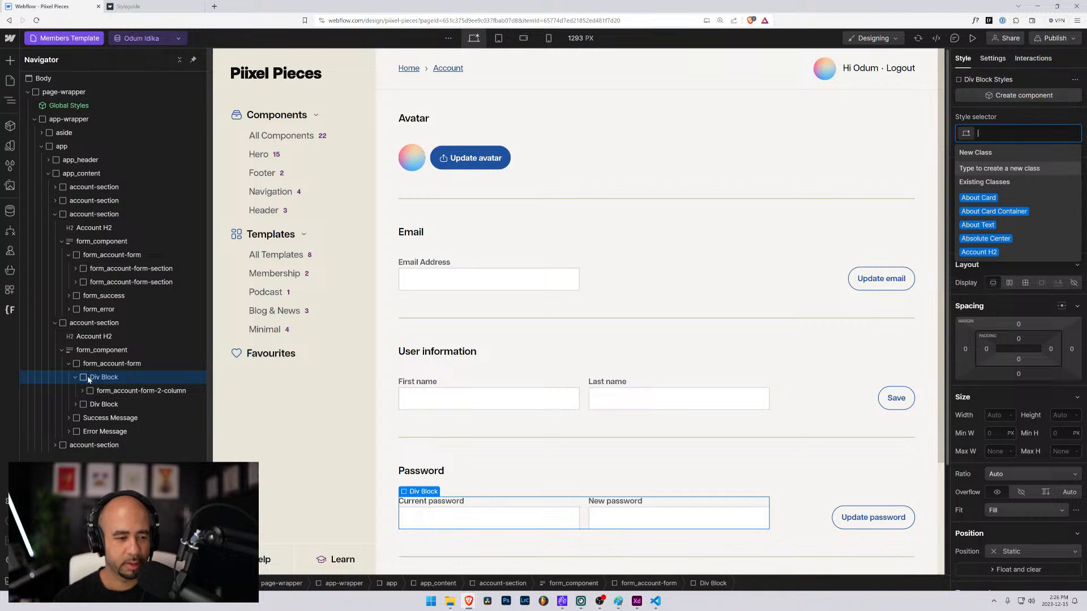
text(form_account-form-2-column)
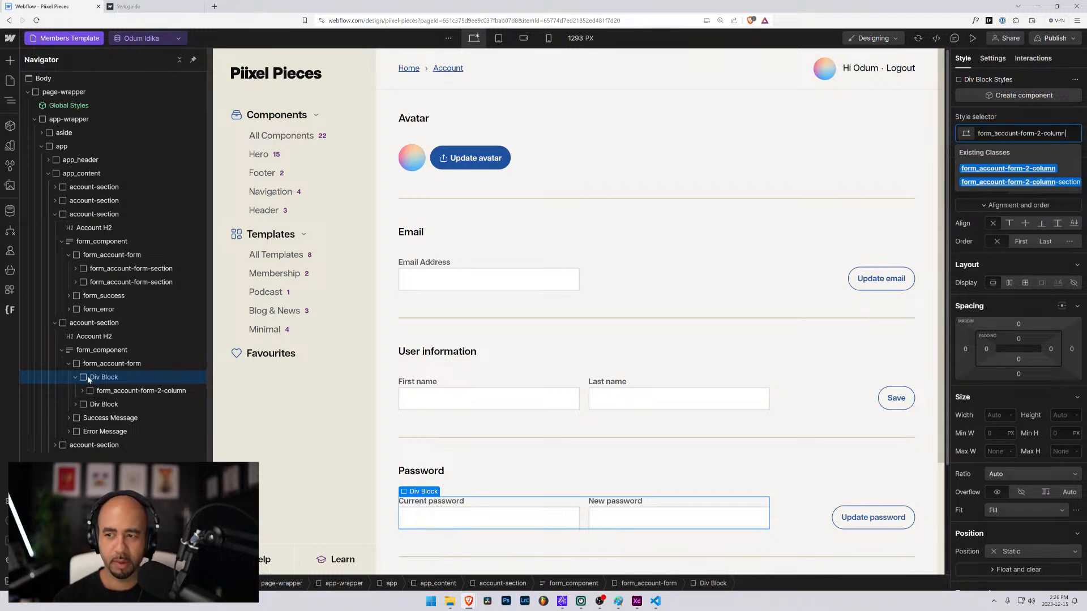
key(BackSpace)
key(BackSpace)
key(BackSpace)
key(BackSpace)
key(BackSpace)
key(BackSpace)
key(BackSpace)
key(BackSpace)
key(BackSpace)
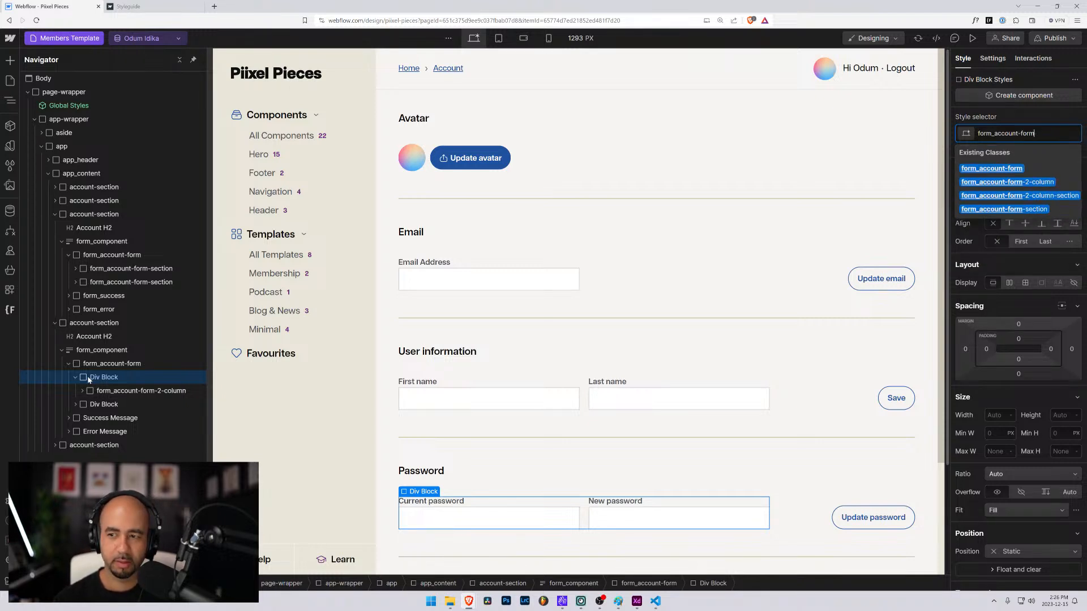
text(-section)
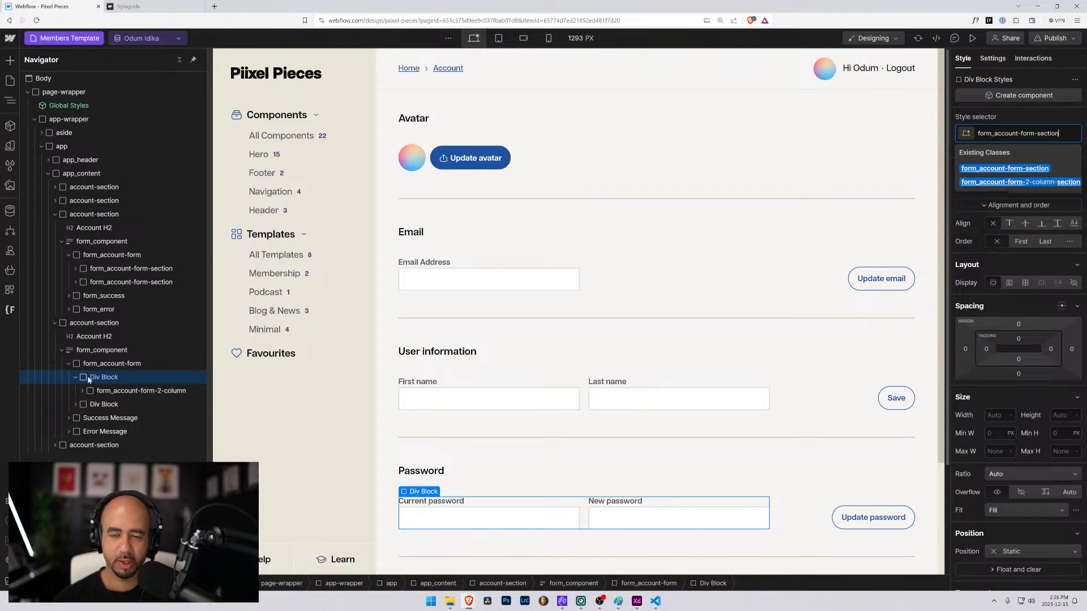
key(Return)
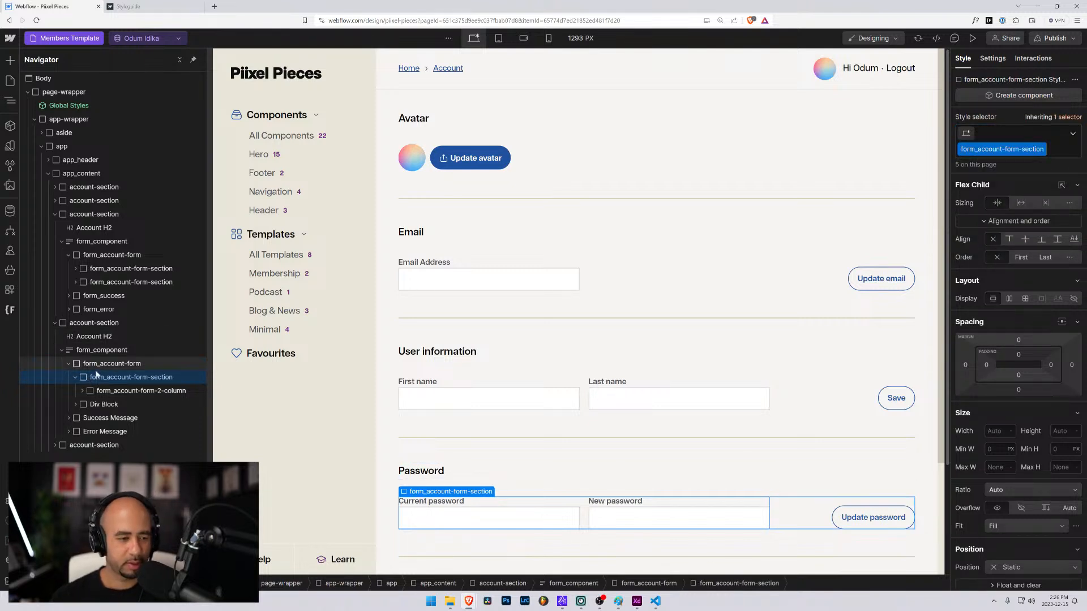
Apply the form_account-form-section class to the div block holding the Update password button.
double_click(999, 149)
key(ctrl+c)
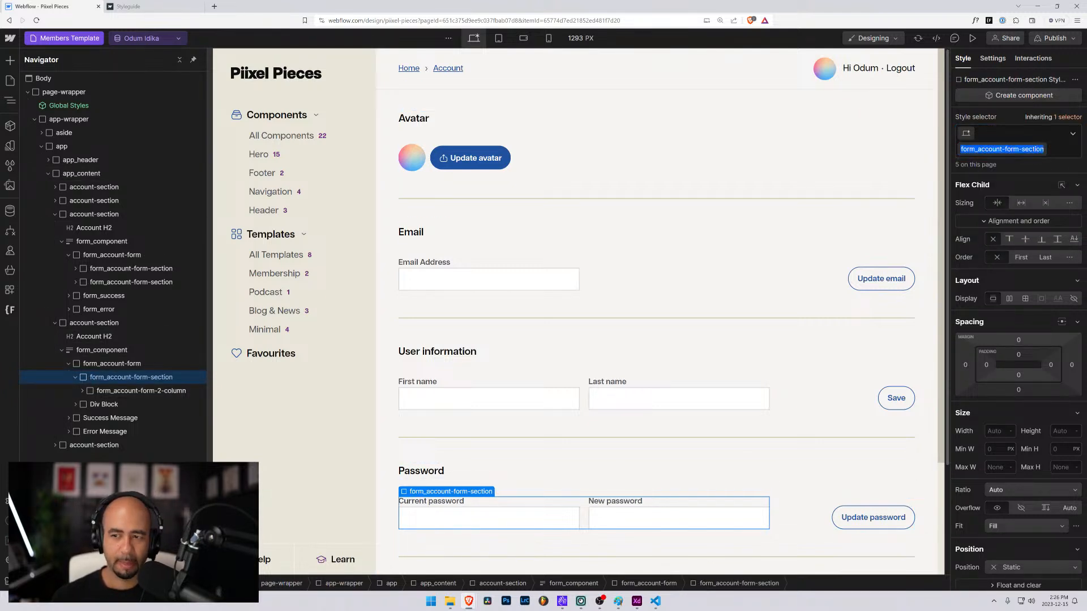
click(98, 408)
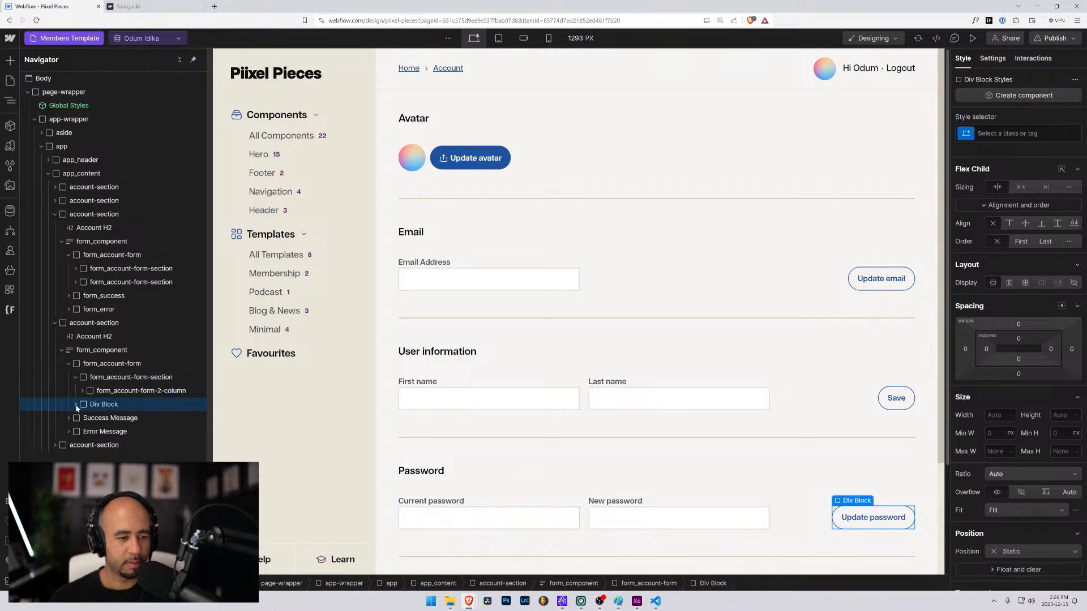
click(1018, 133)
key(ctrl+v)
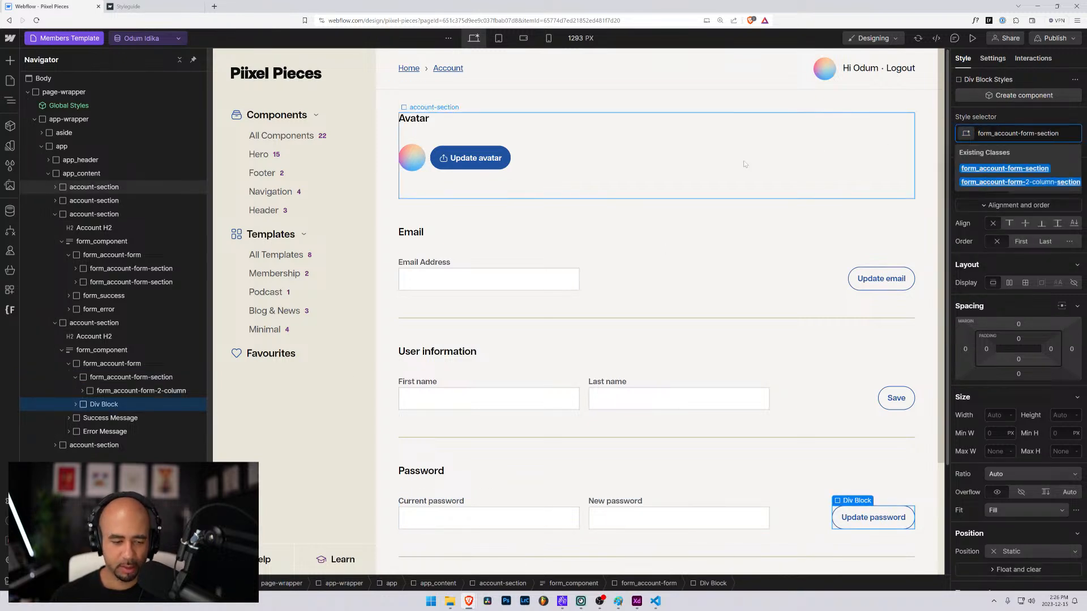
key(Return)
click(75, 405)
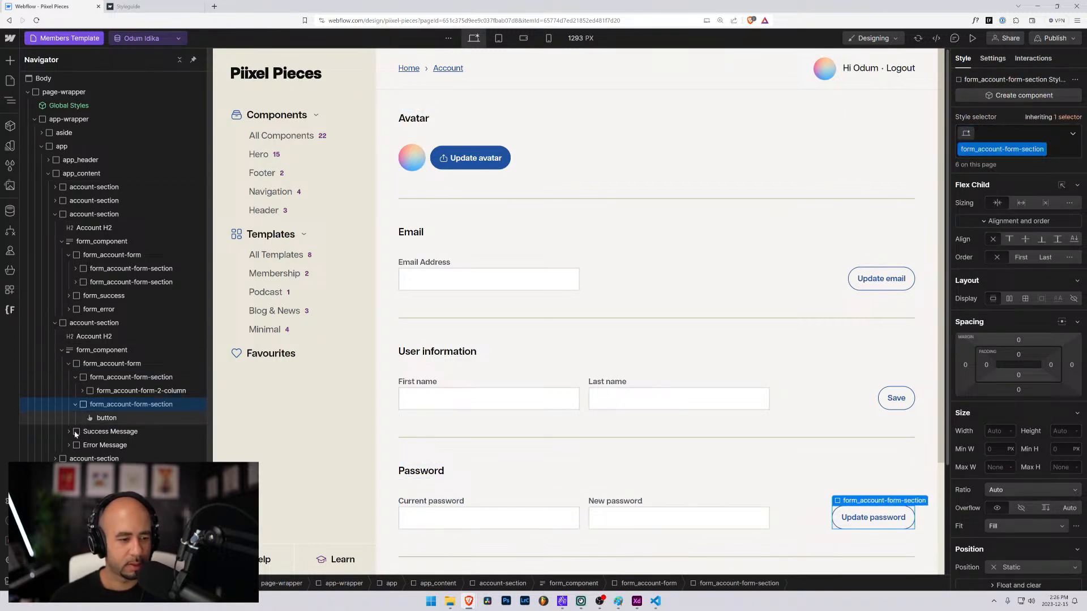
Select the Password form's success message and expand it to its text block.
click(90, 431)
click(69, 431)
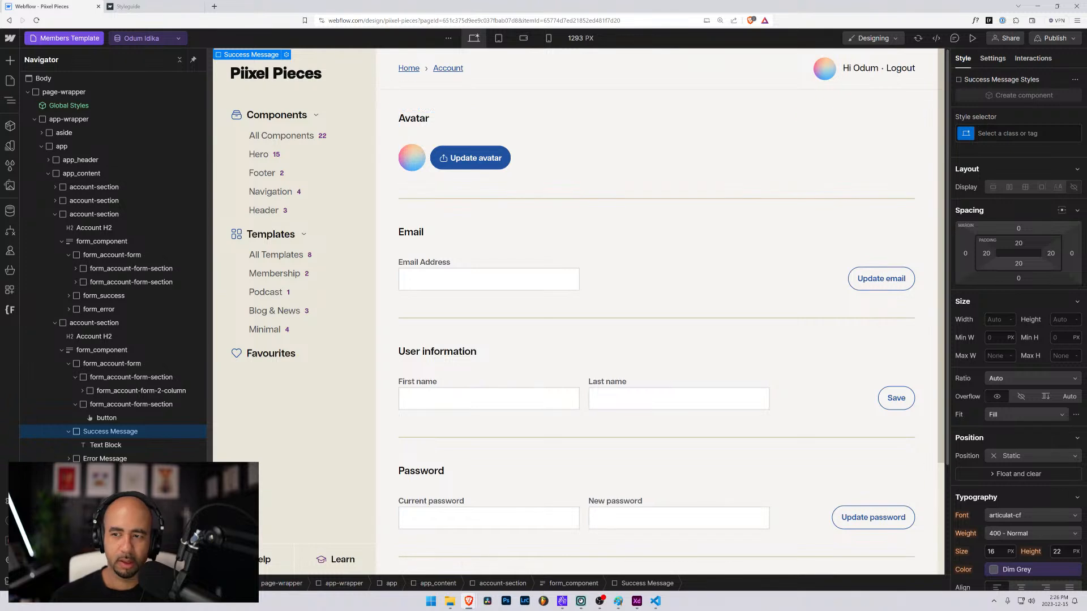
Apply the existing form_success class to the Success Message of the second expanded account form.
click(972, 132)
text(form_js)
key(BackSpace)
key(BackSpace)
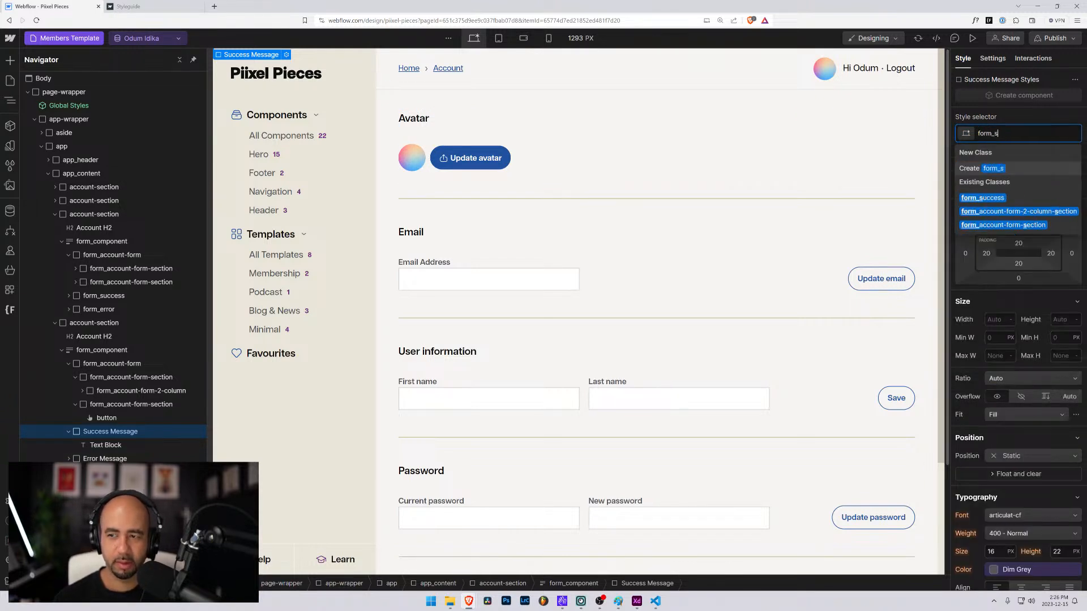
text(su)
key(Return)
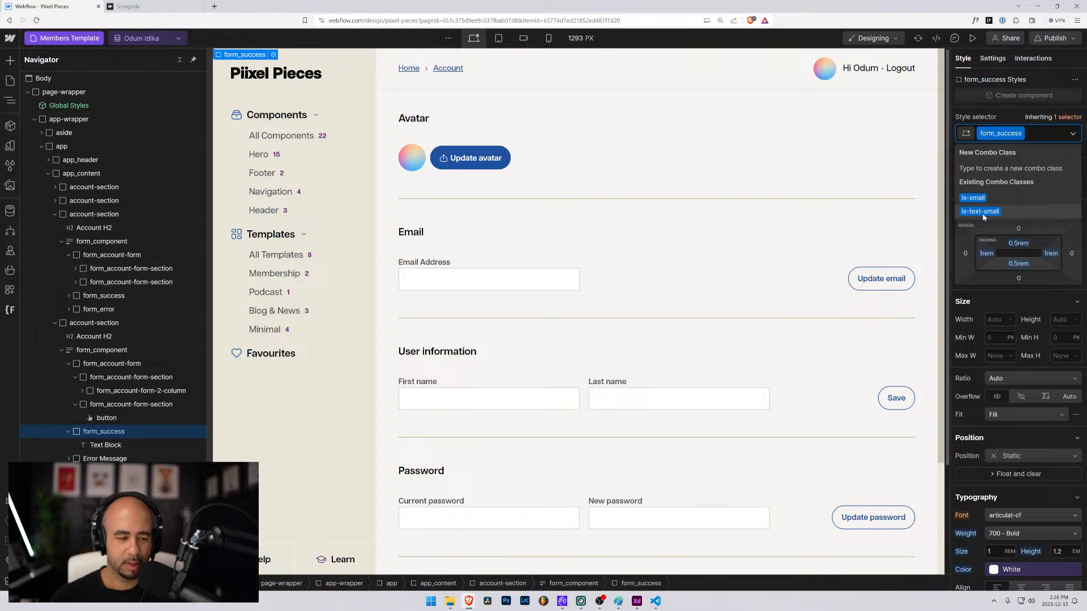
key(Escape)
Apply the form_error class with the is-text-small combo class to the Error Message of the same form.
click(104, 458)
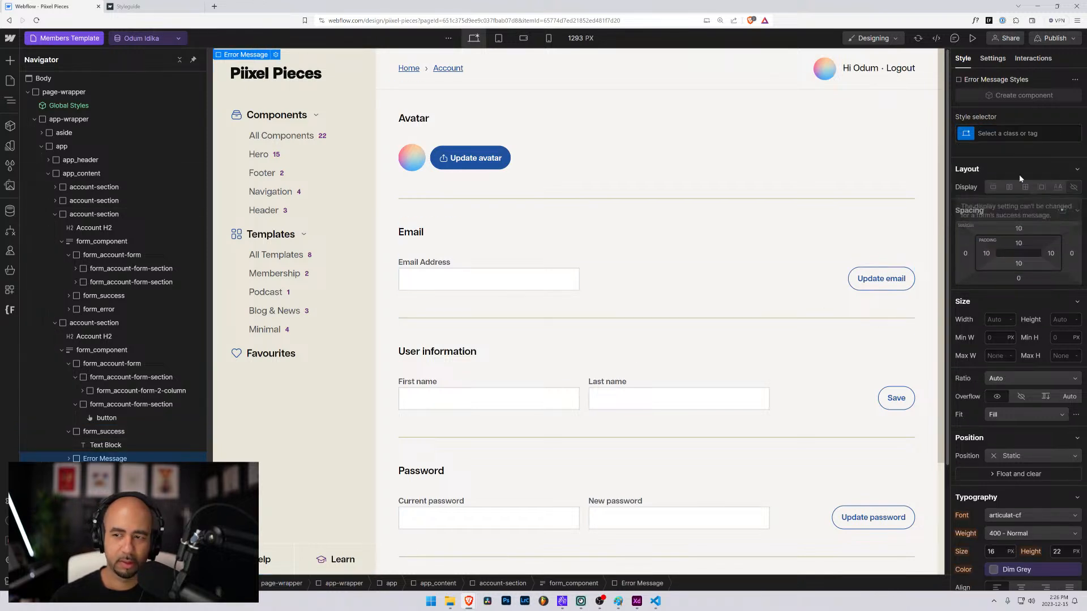
click(1019, 134)
text(g)
key(BackSpace)
text(form)
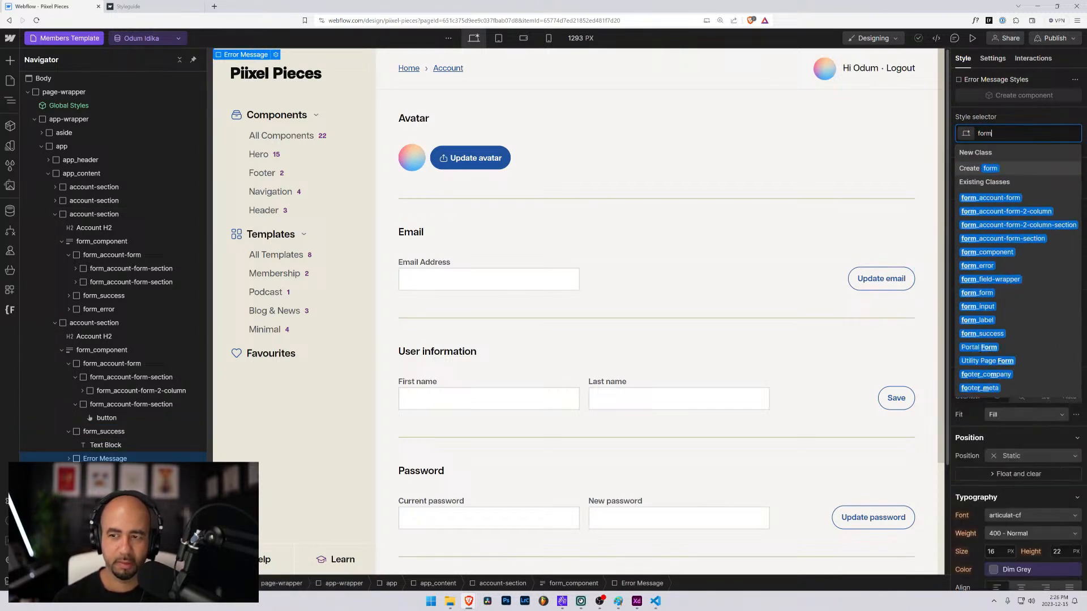
text(_error)
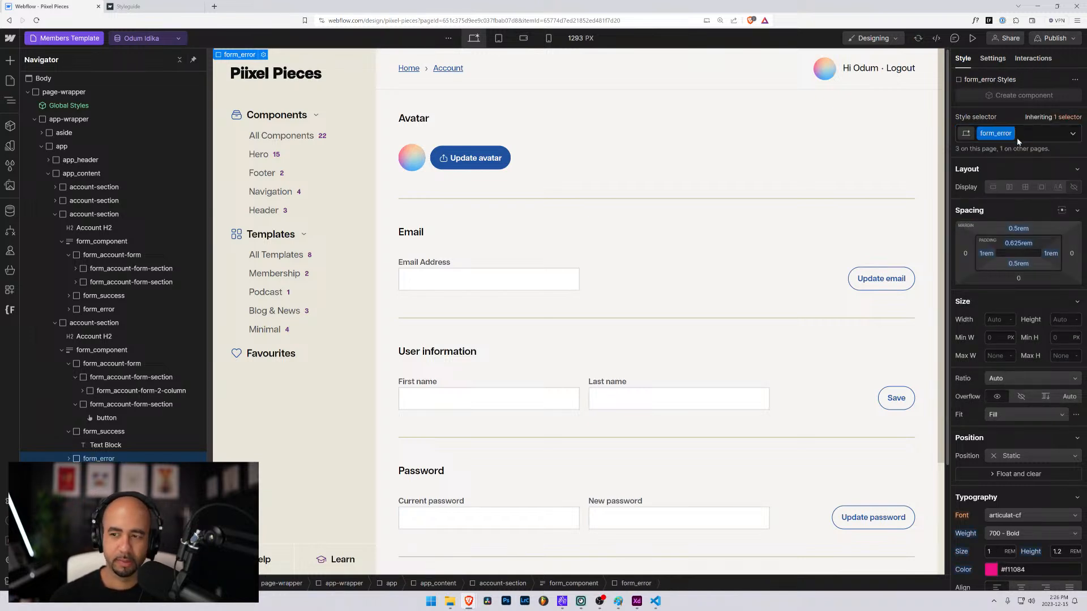
click(977, 199)
click(979, 198)
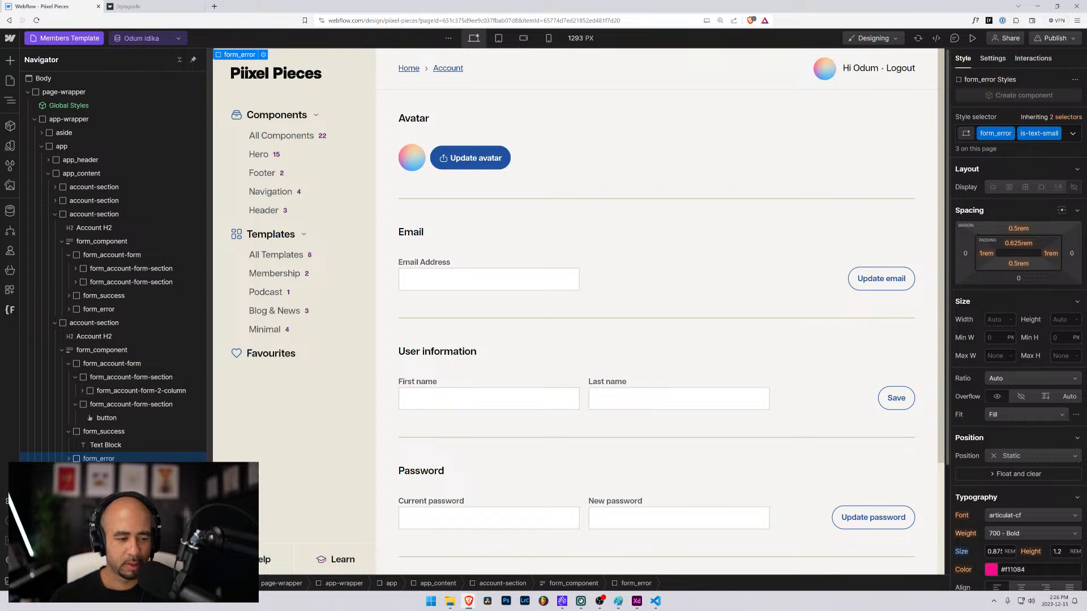
Wrap the View billing history button in a new Div Block with horizontal flex layout inside the Billing section.
click(94, 472)
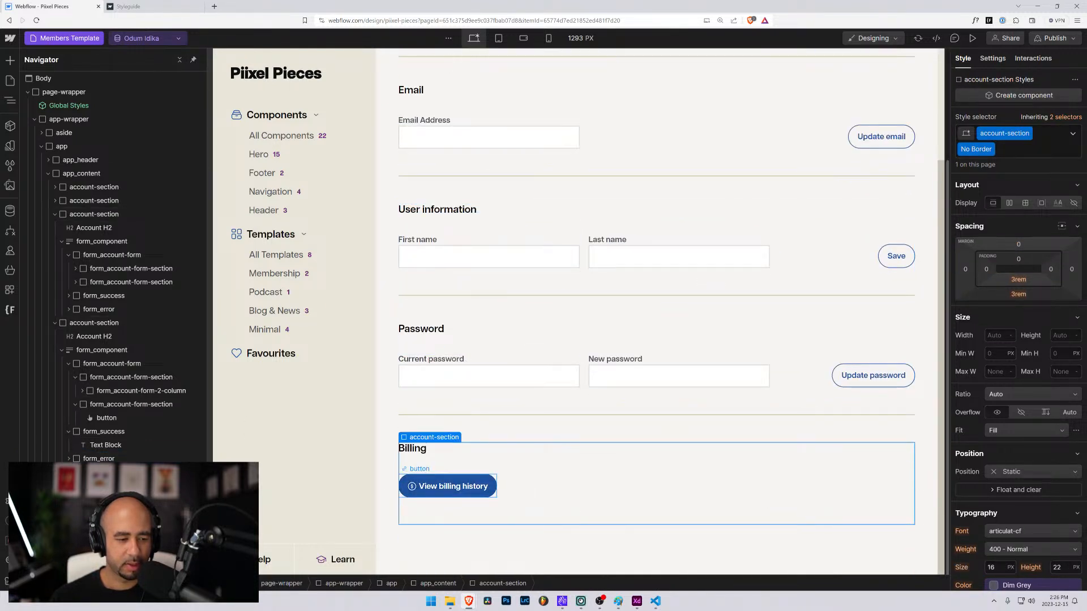
drag(447, 486, 453, 501)
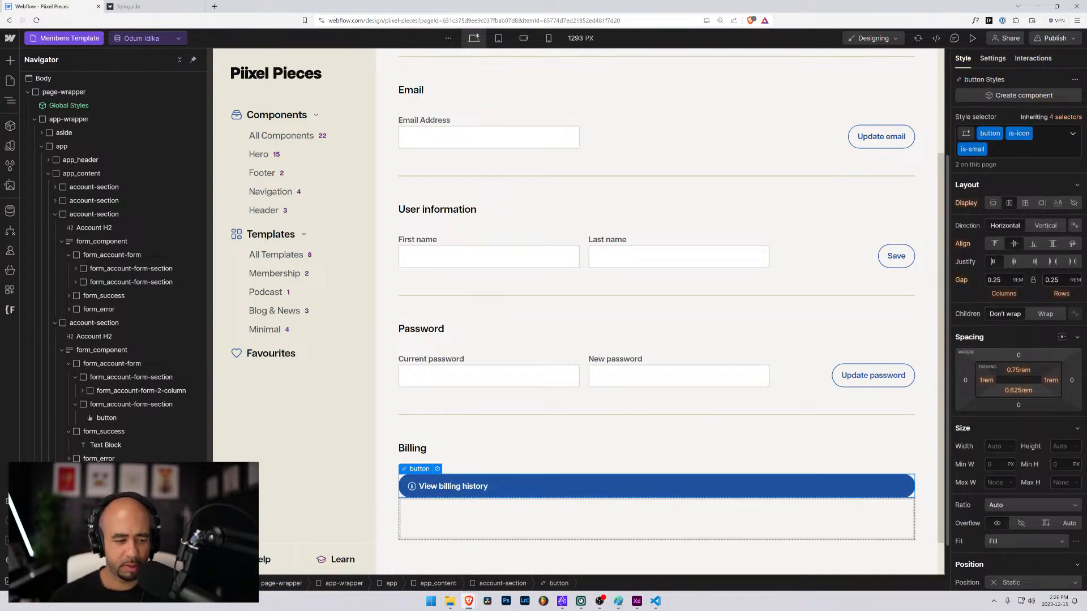
drag(453, 518, 453, 496)
key(Up)
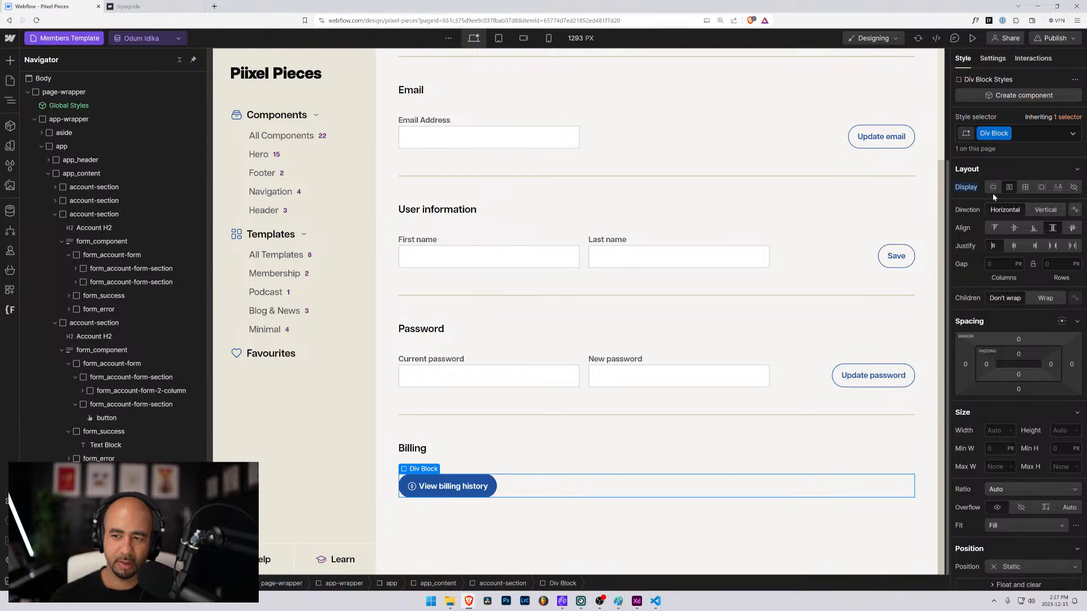
Rename the Div Block class around the billing button to inline-container.
click(1009, 133)
click(999, 153)
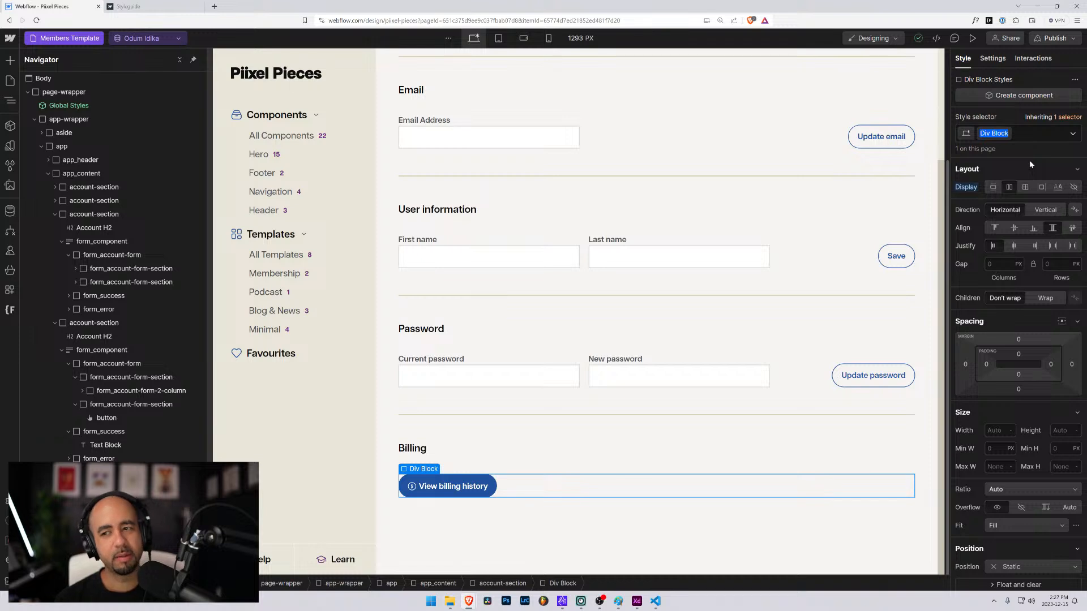
text(button)
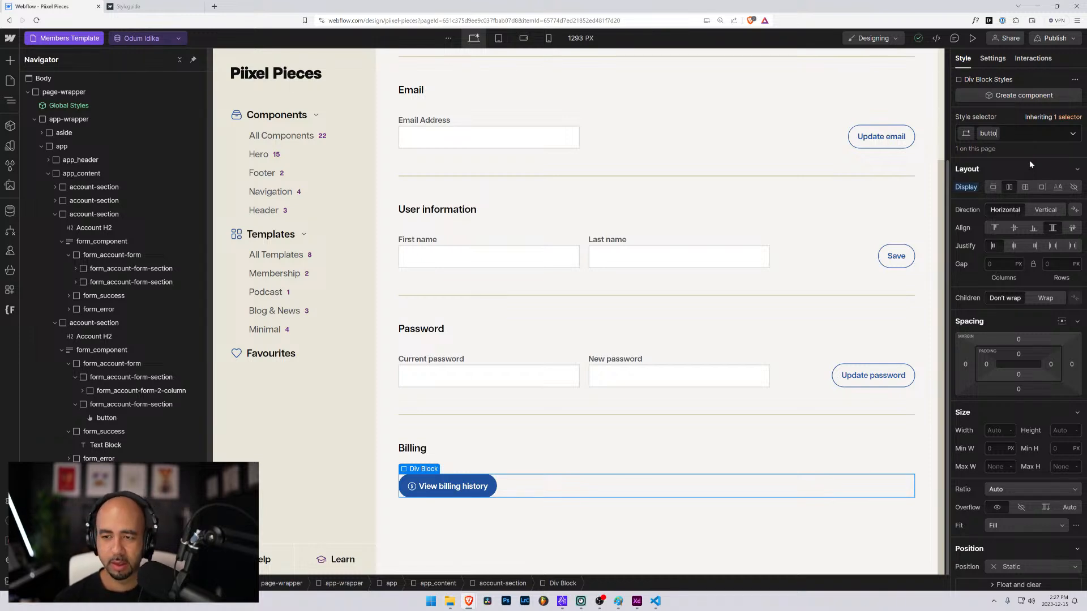
key(BackSpace)
key(BackSpace)
key(BackSpace)
key(BackSpace)
key(BackSpace)
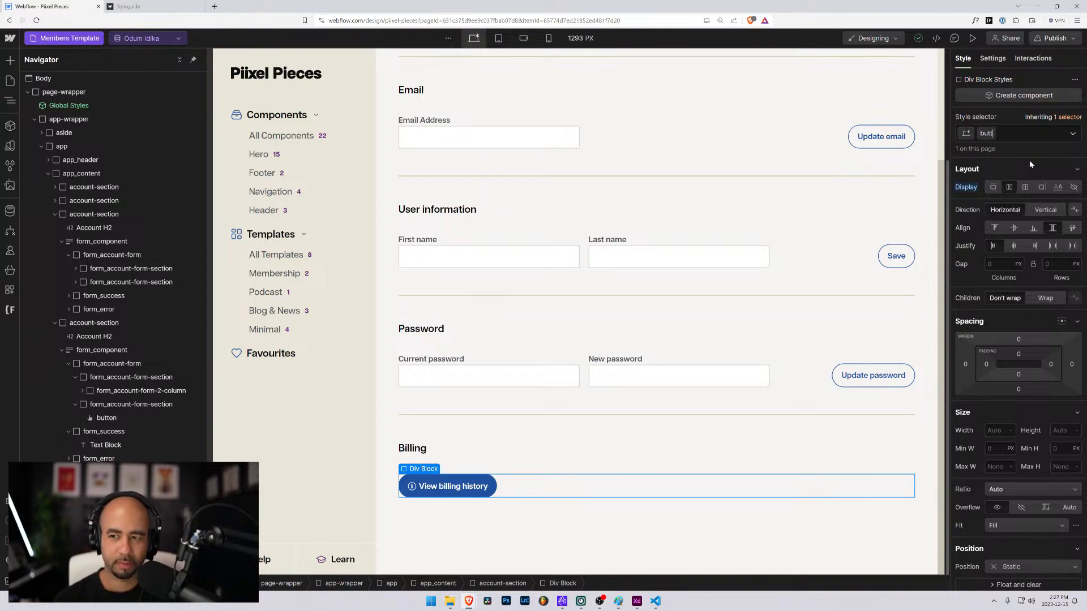
key(BackSpace)
text(inline-container)
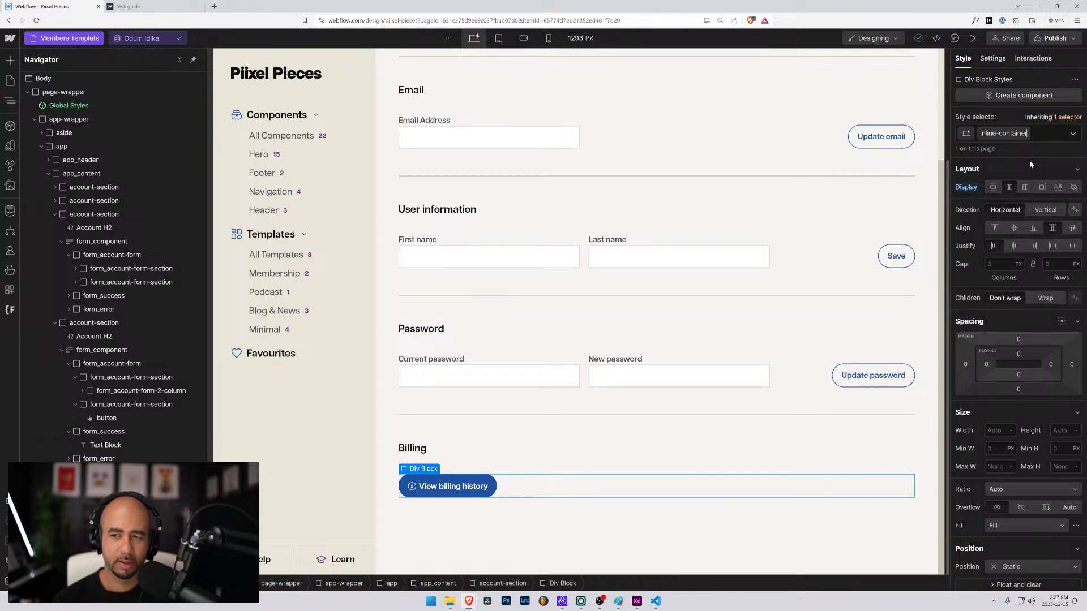
key(Return)
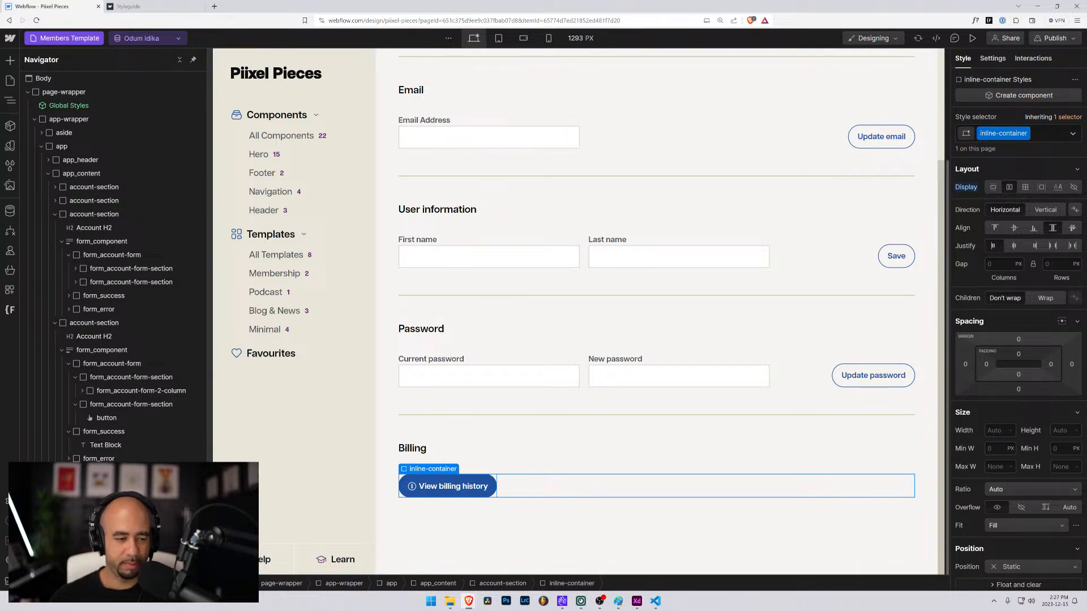
Preview the account page and examine its sections from Avatar down to Billing.
scroll(474, 393, up, 3)
scroll(473, 393, down, 3)
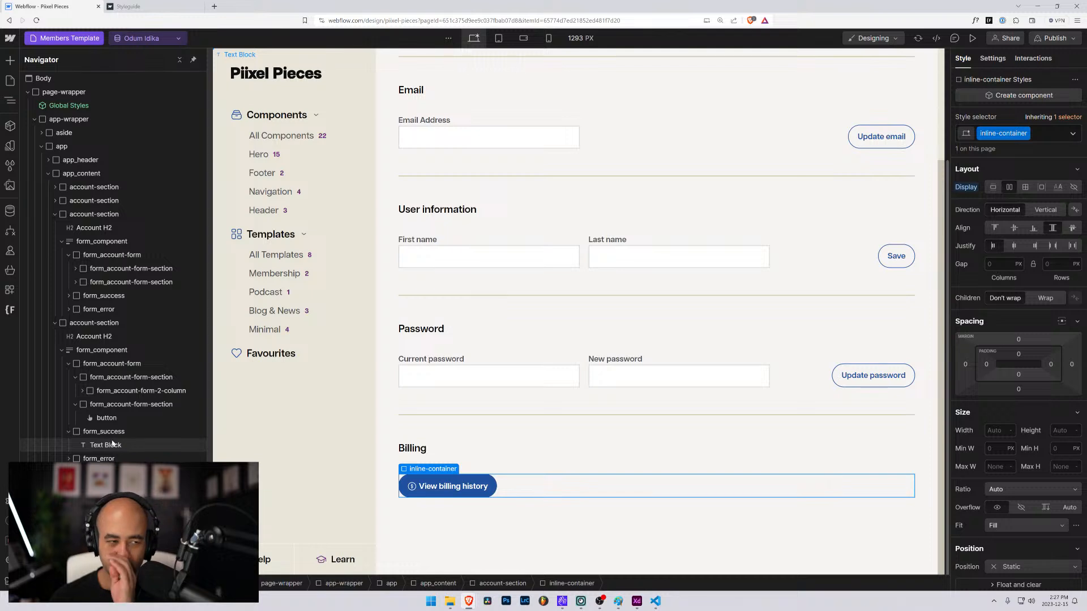
scroll(513, 257, up, 3)
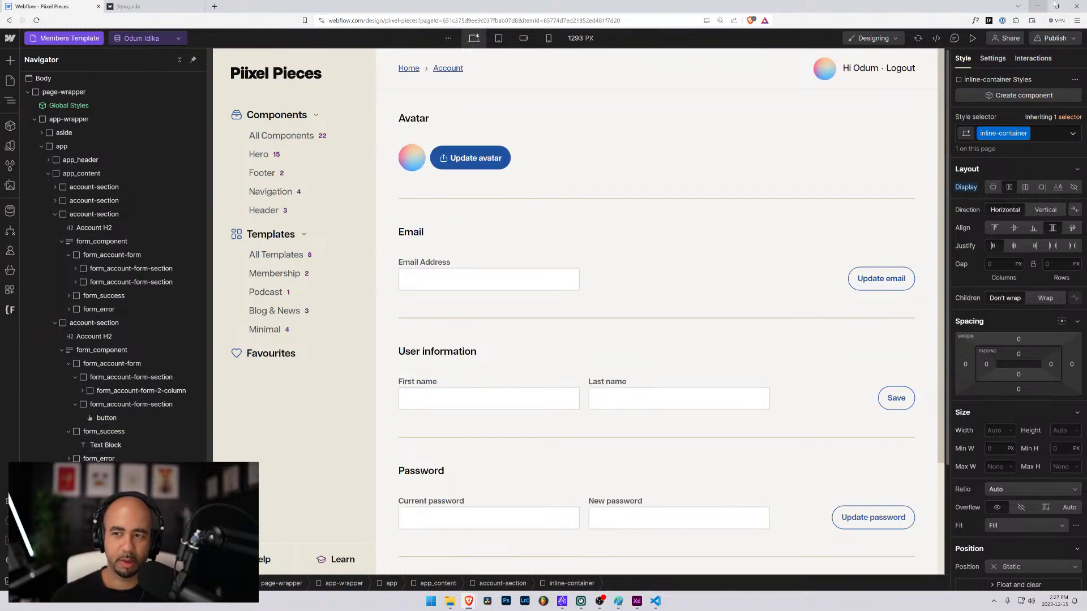
click(972, 38)
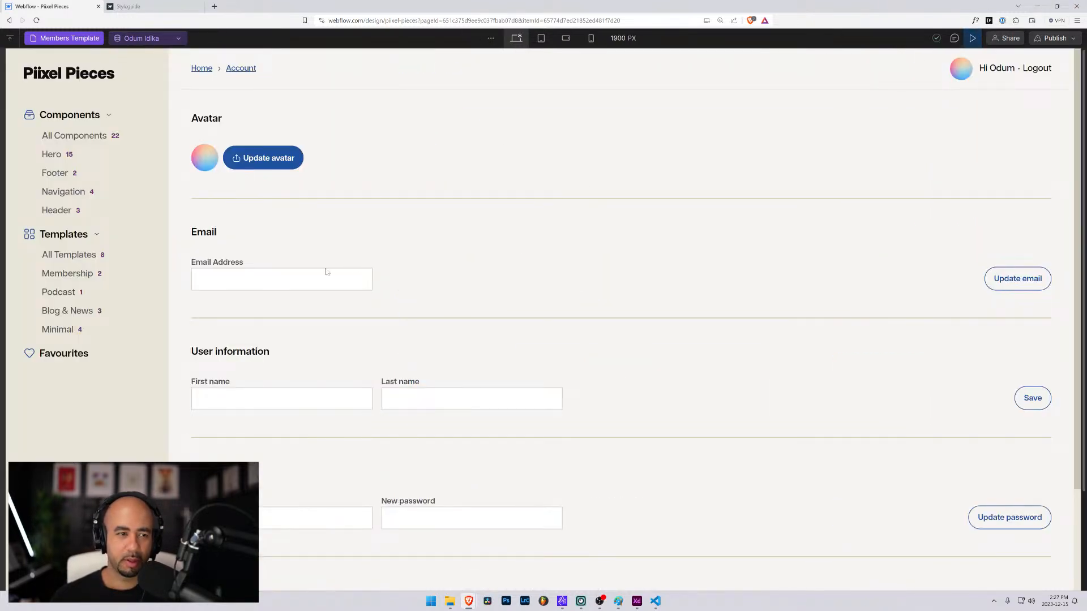
scroll(326, 272, down, 2)
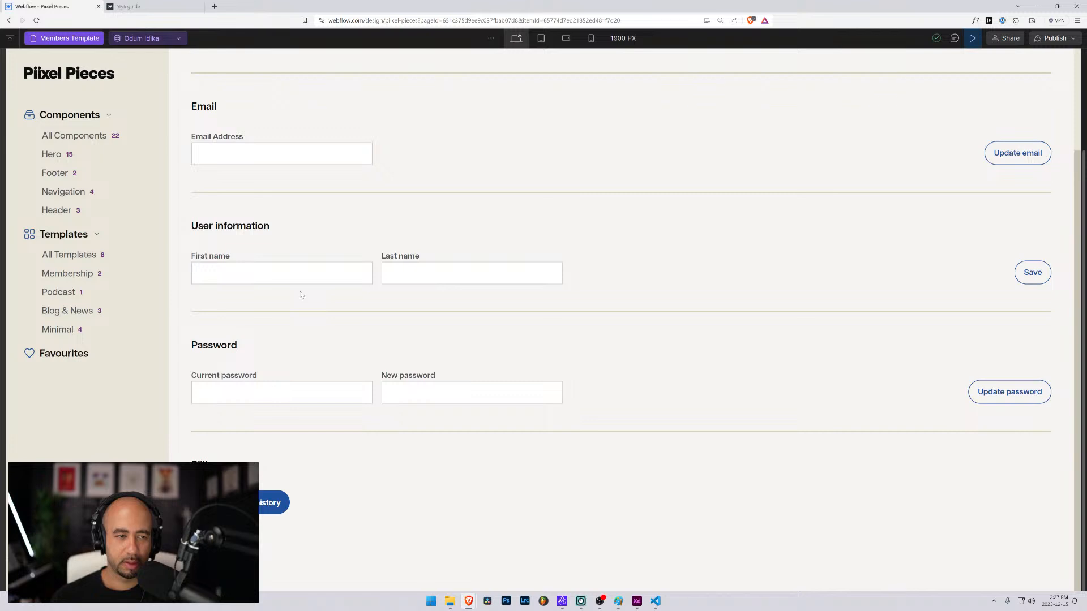
scroll(301, 295, up, 2)
scroll(301, 298, down, 2)
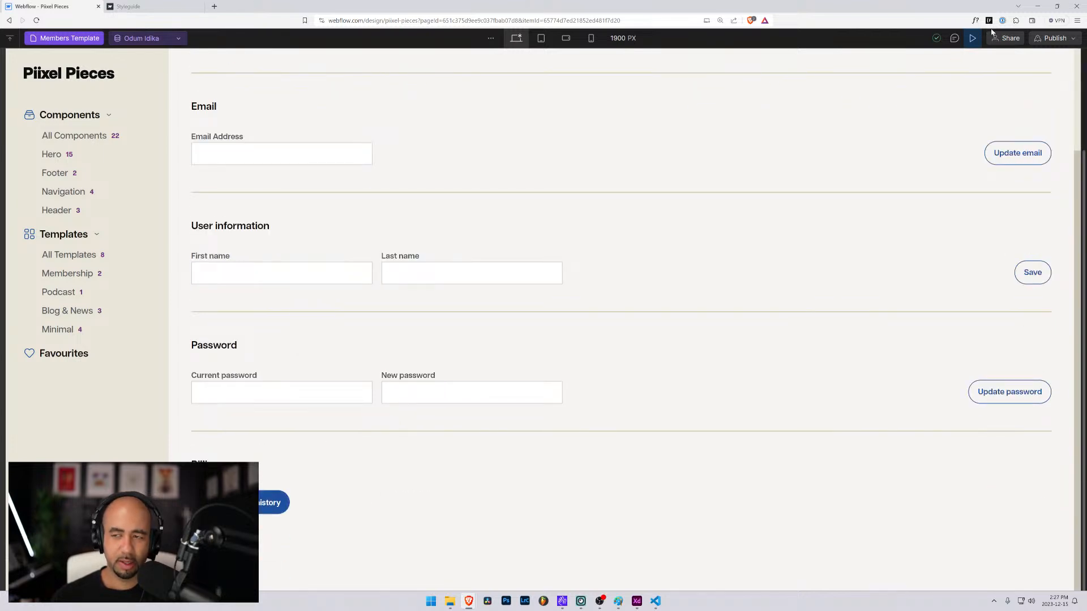
key(Escape)
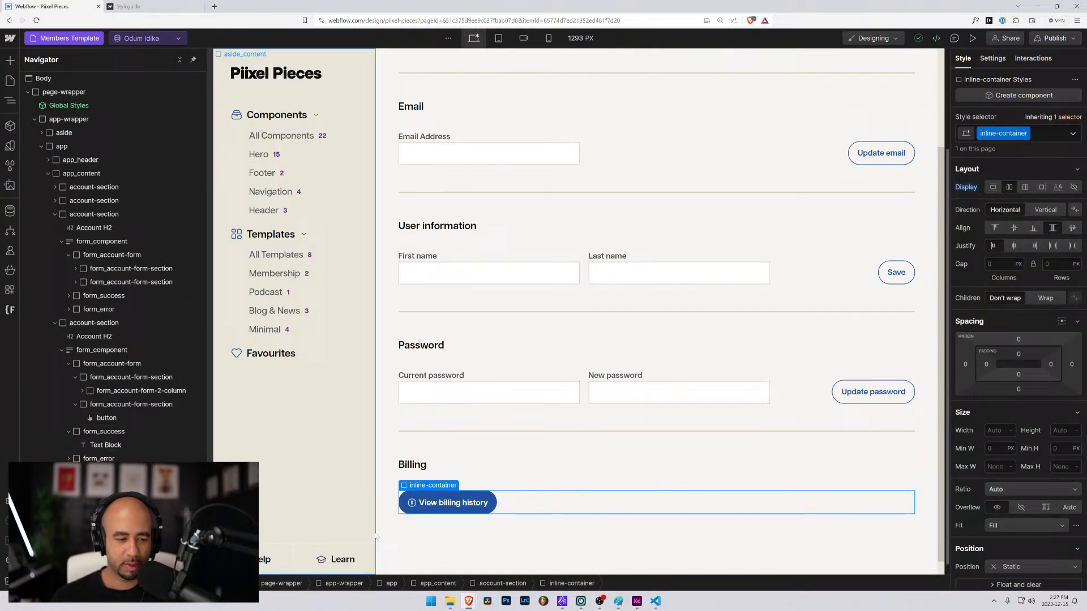
Rename the Billing account-section's No Border combo class to is-last.
click(479, 529)
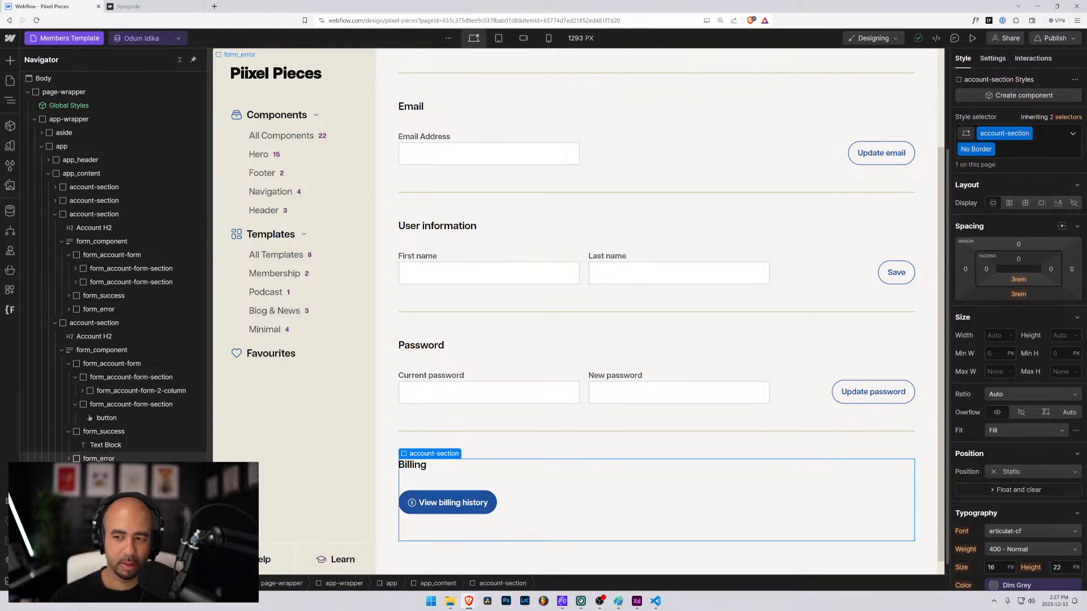
click(992, 150)
click(974, 166)
text(is-)
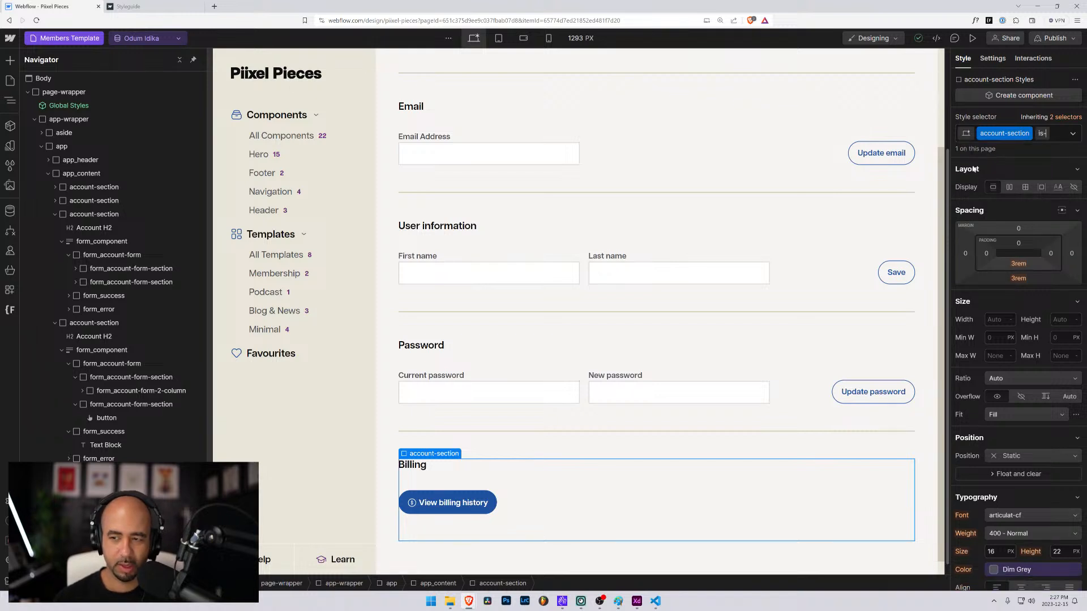
text(last)
key(Return)
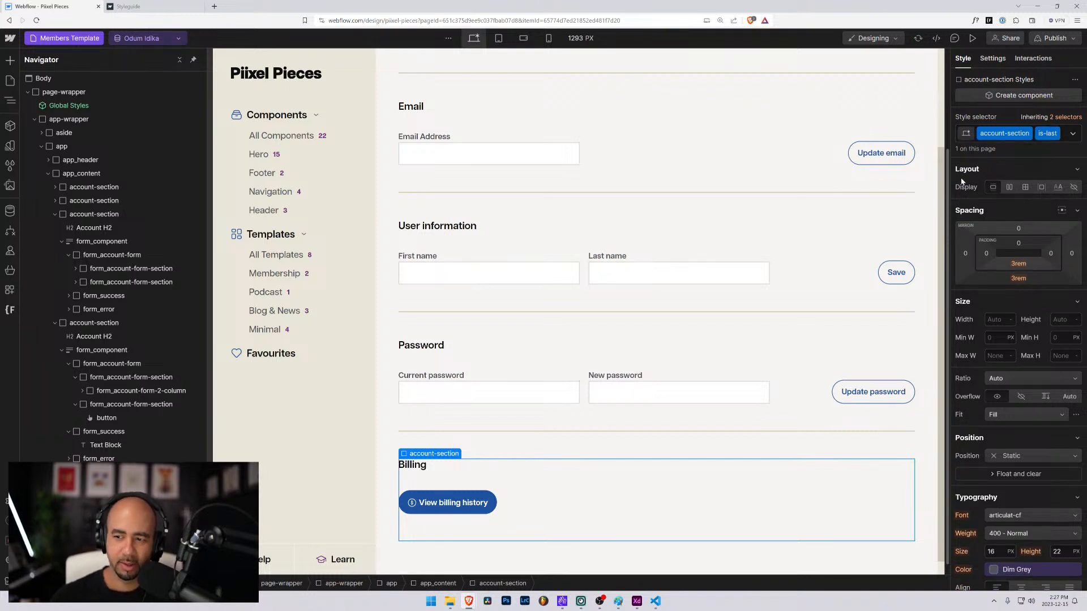
Set the bottom margin and bottom padding of the is-last Billing section to 0 rem.
click(1013, 280)
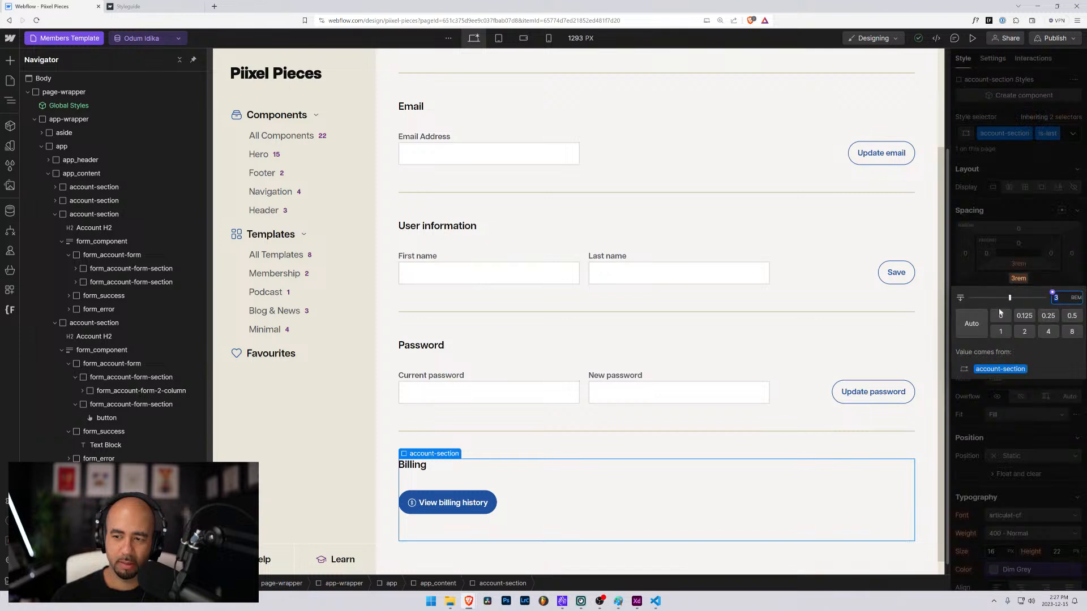
click(1000, 315)
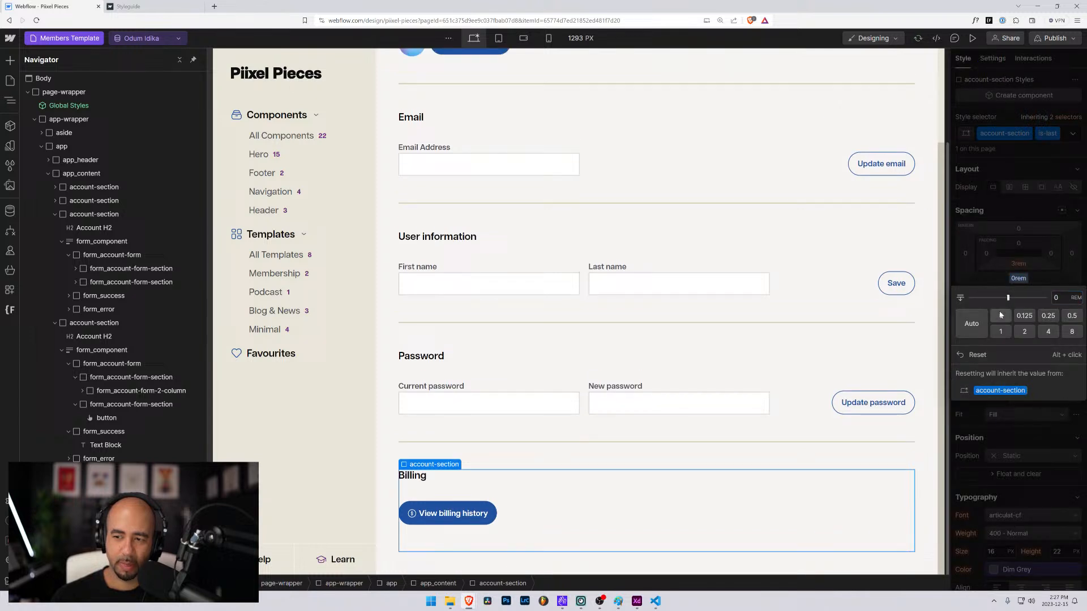
click(1019, 263)
click(1019, 264)
click(970, 302)
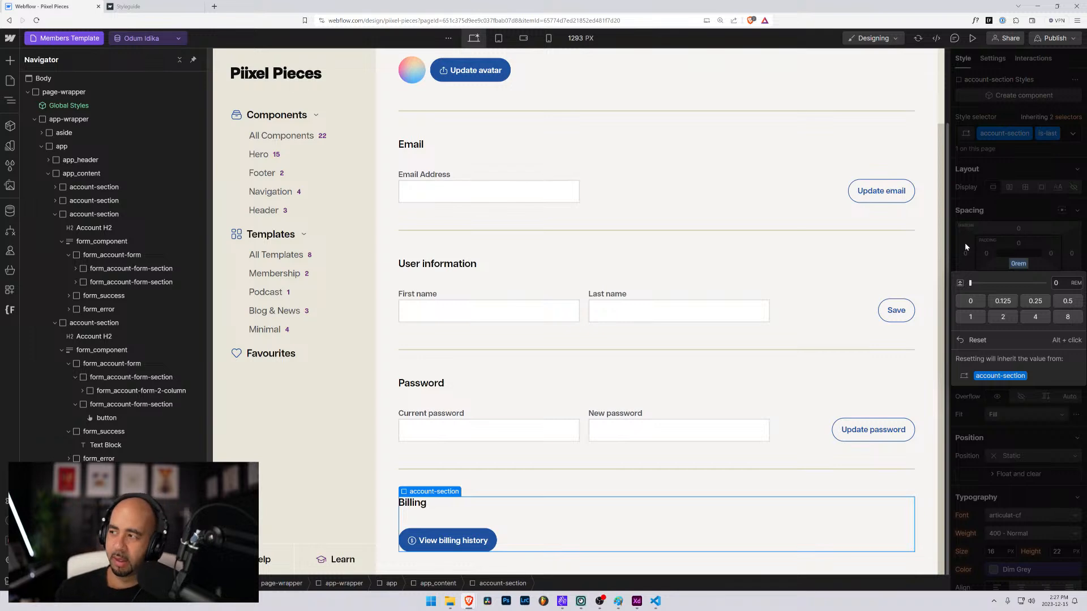
click(999, 212)
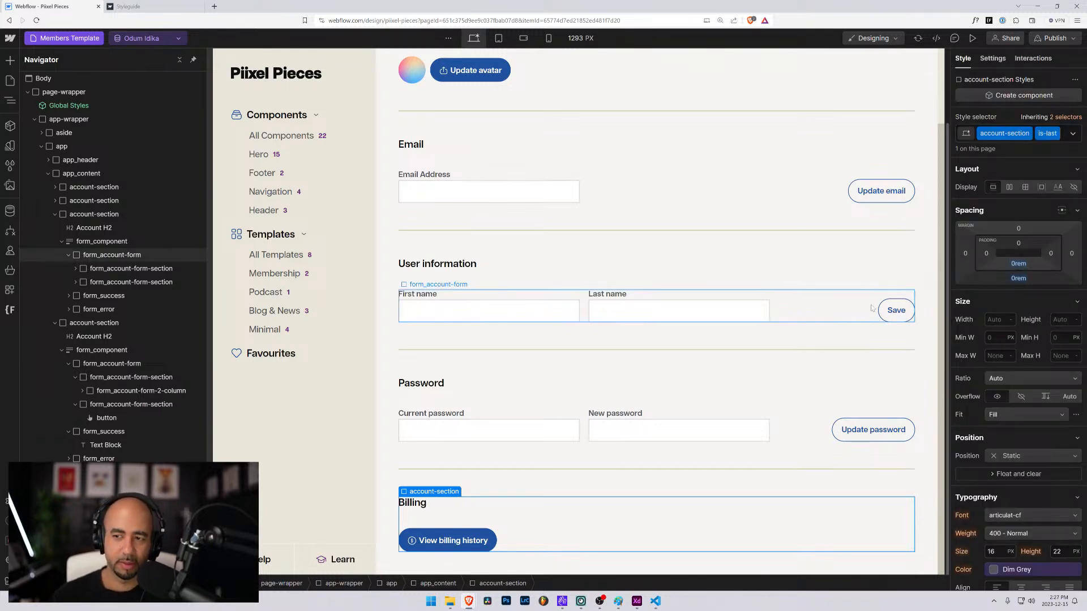
View the Component Categories Template page and switch to the Template Categories Template page.
scroll(487, 390, up, 2)
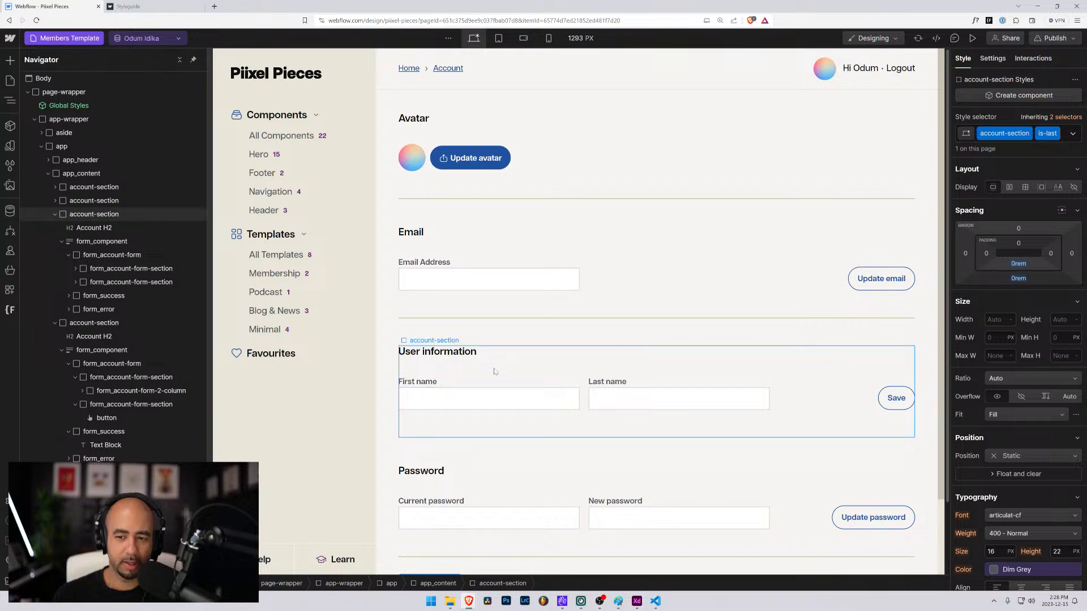
scroll(494, 368, down, 2)
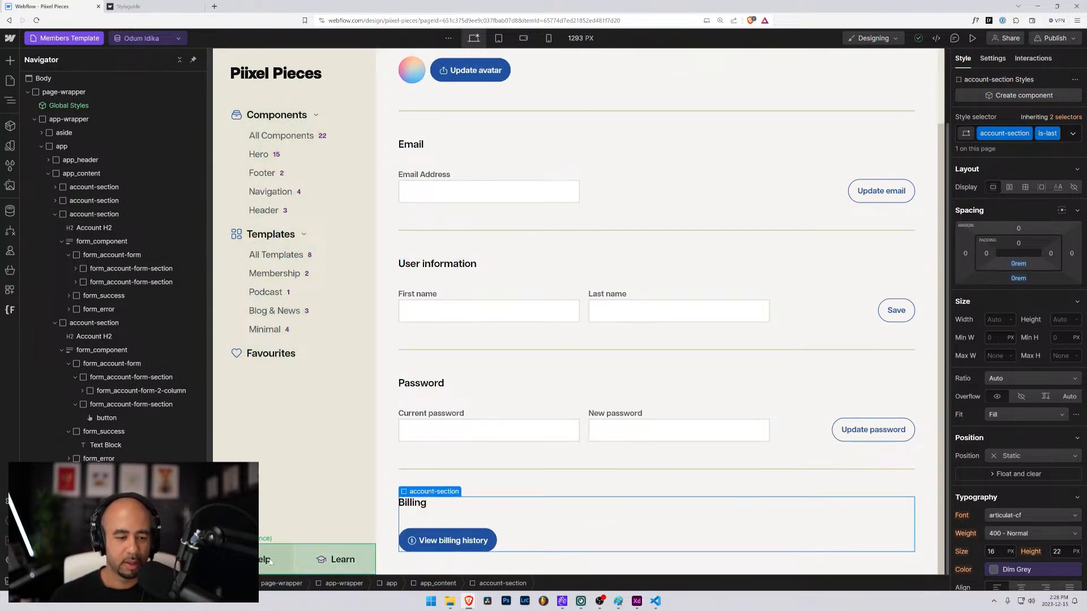
click(79, 39)
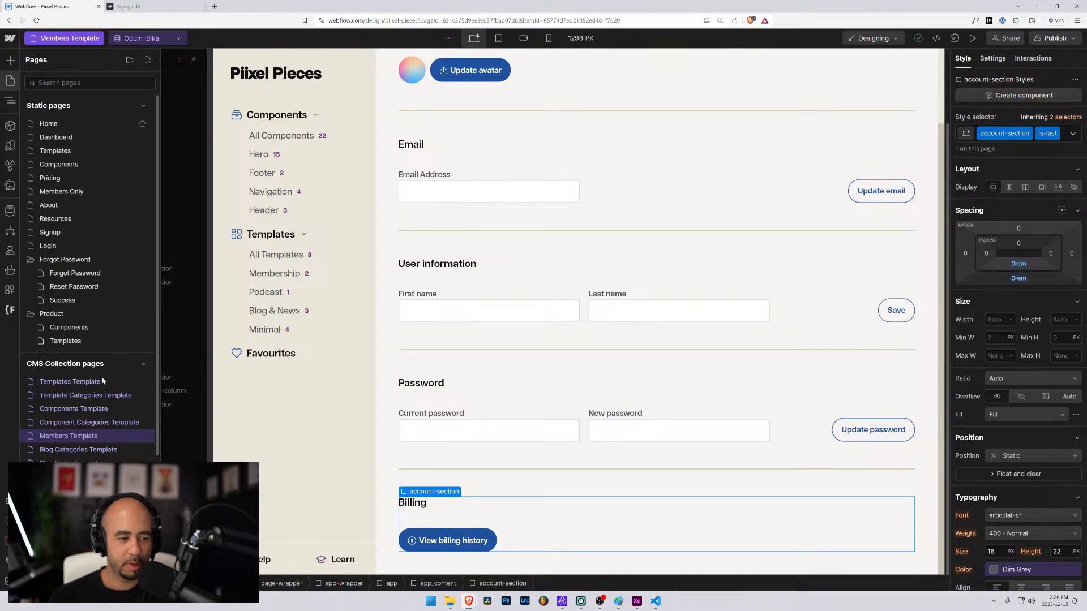
click(85, 423)
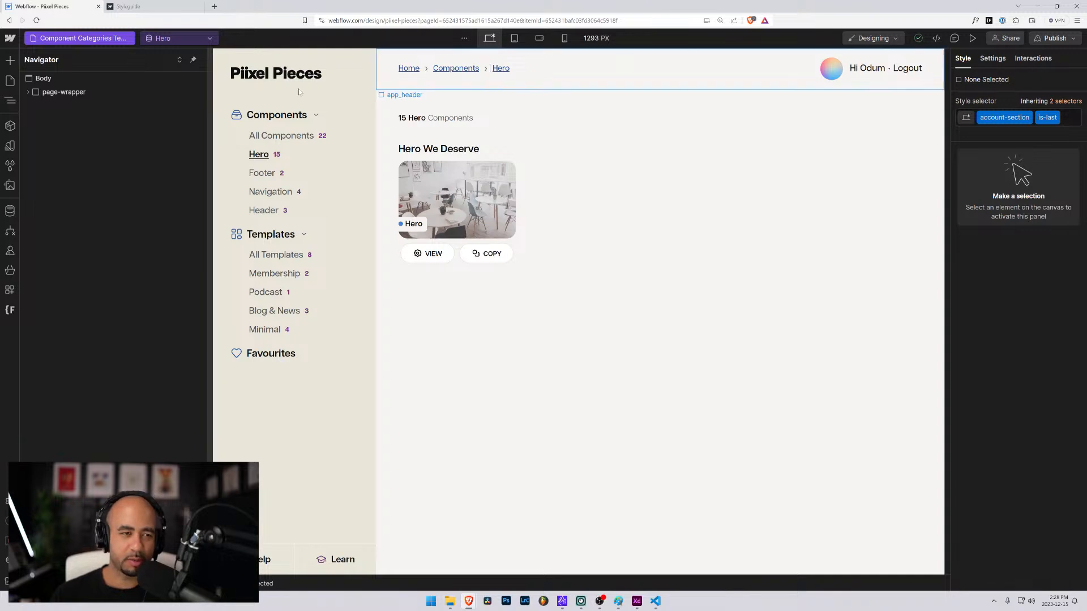
click(81, 39)
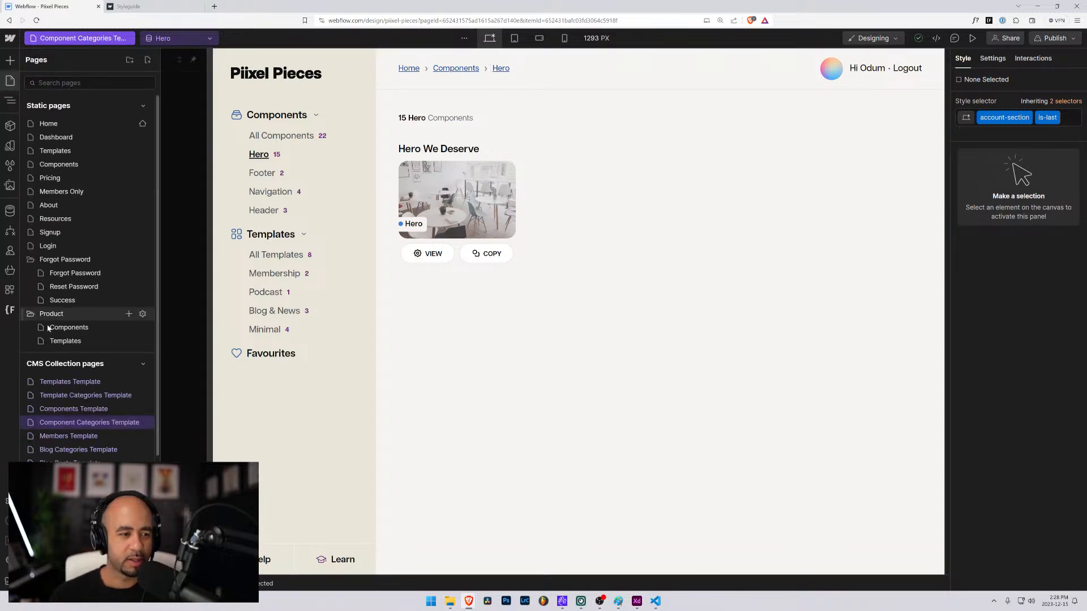
click(100, 399)
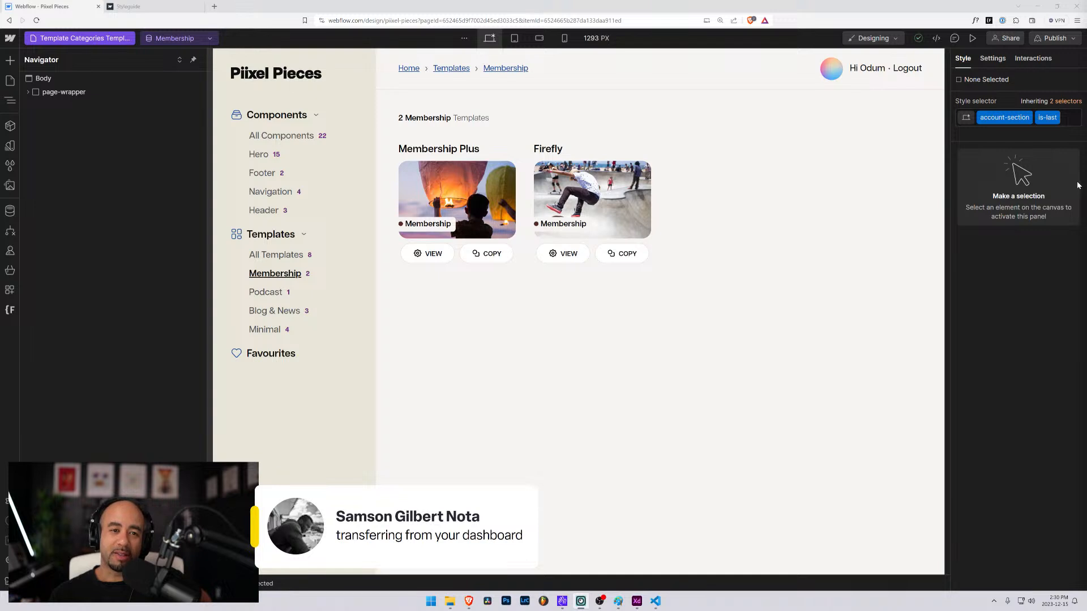
Try changing the COPY button's text on the Membership template cards to GET TEMPLATE.
click(627, 255)
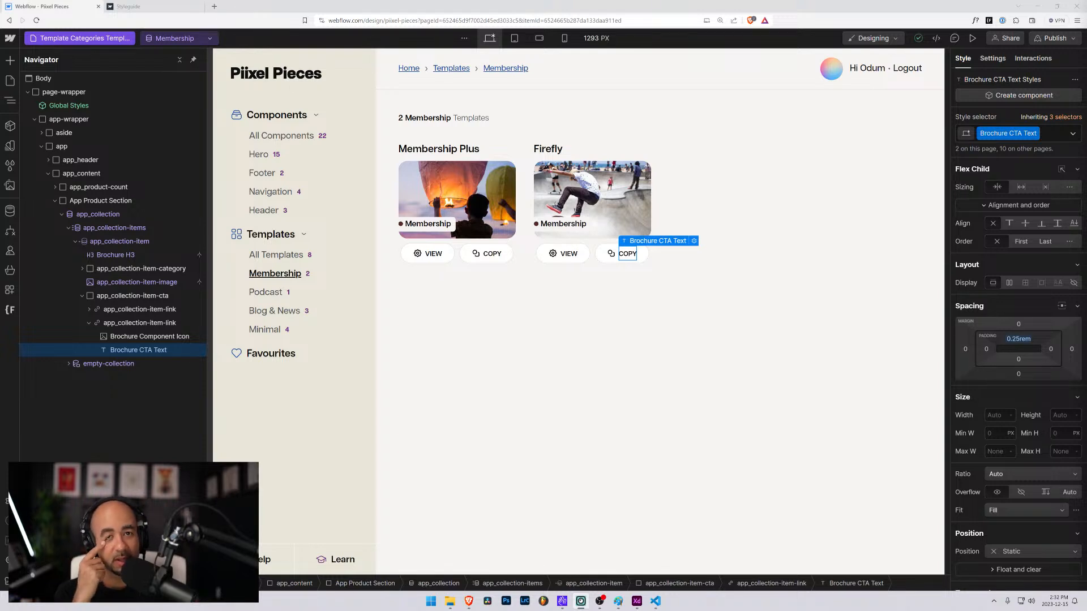
double_click(626, 255)
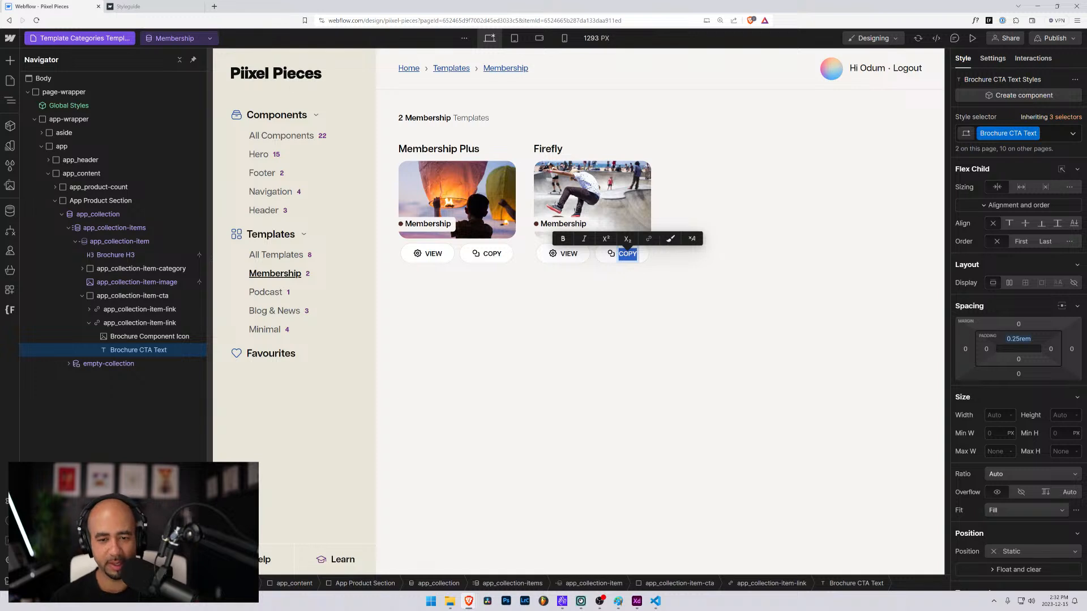
text(GET)
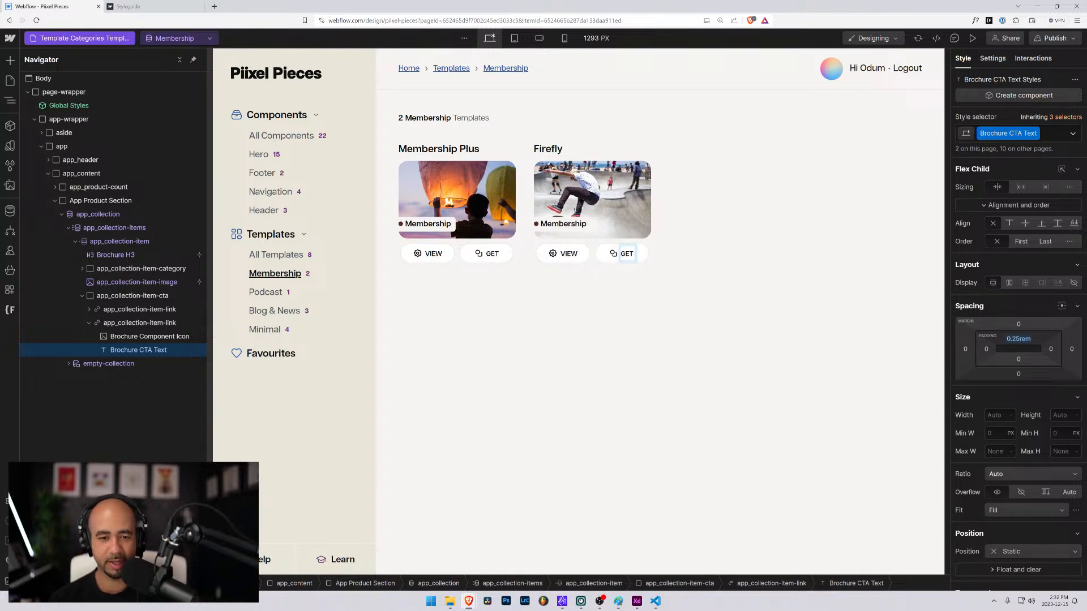
text( TEMPLATE)
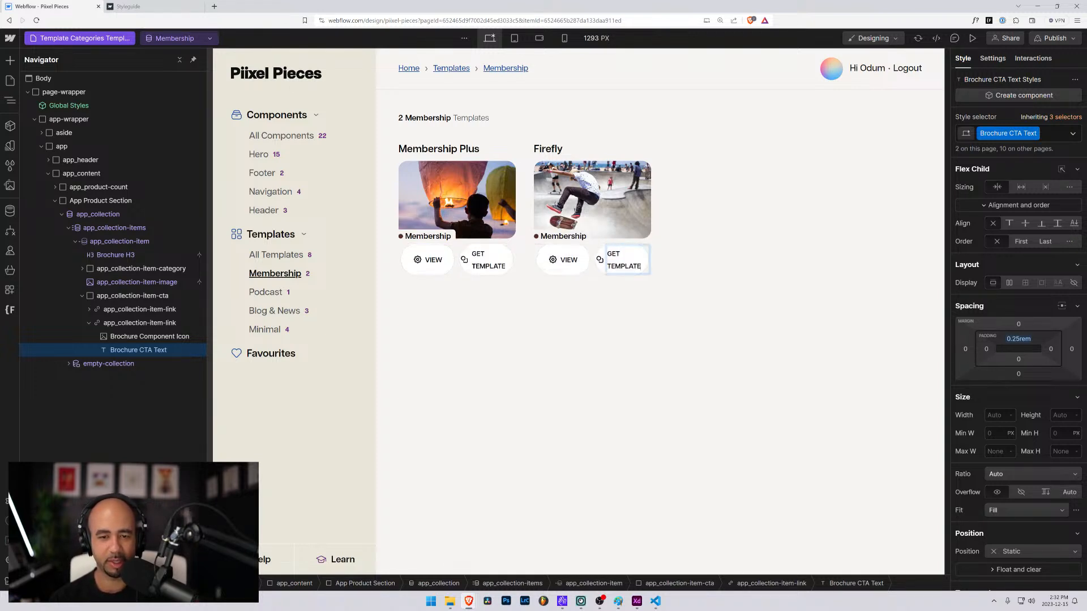
click(706, 257)
Undo the GET TEMPLATE text change on the template cards' button.
click(627, 259)
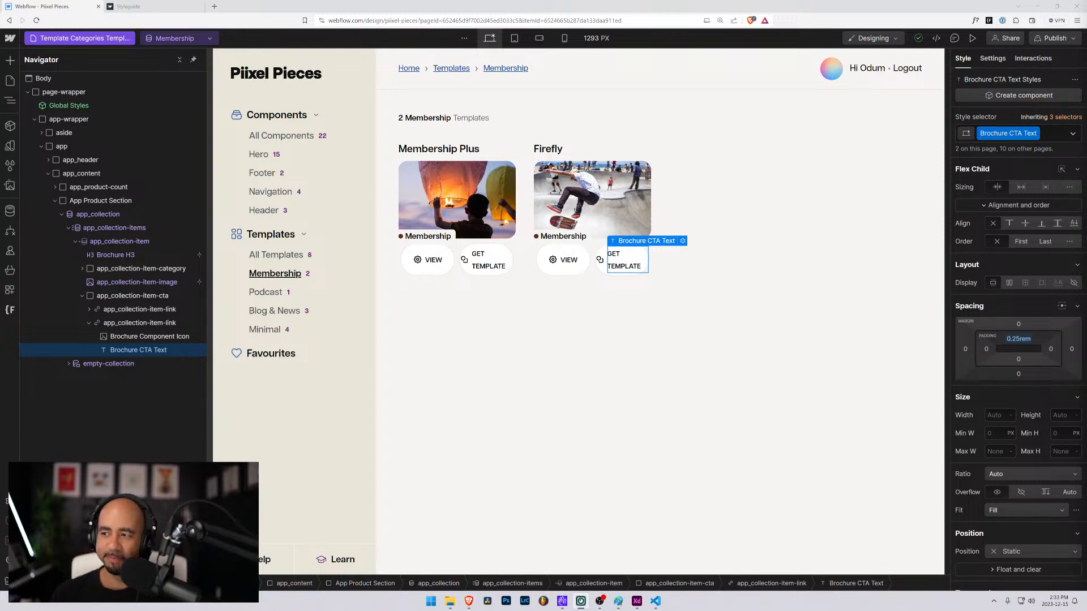
click(629, 268)
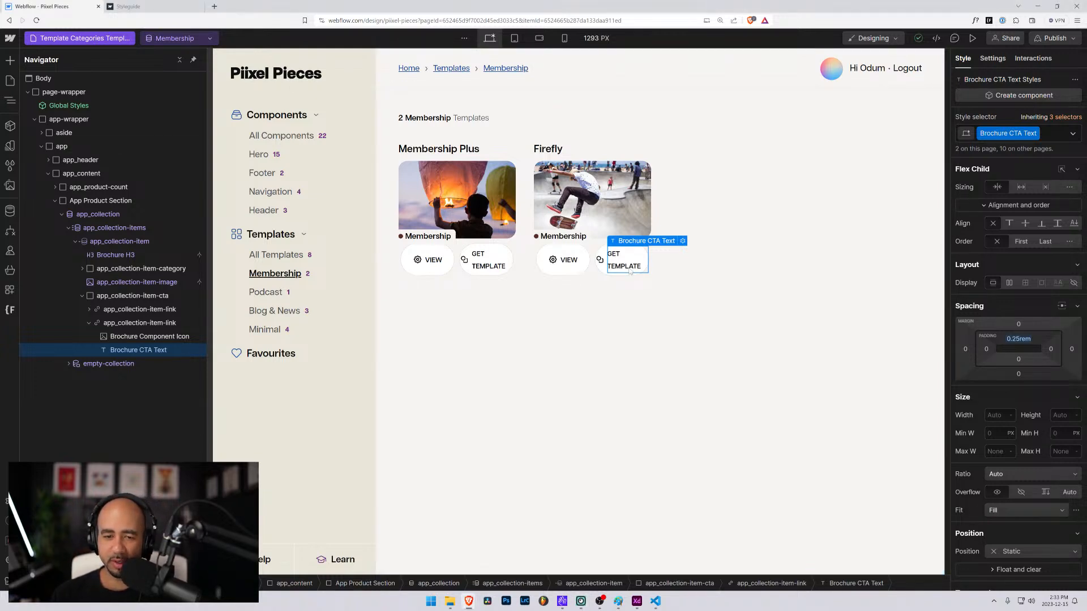
key(ctrl+z)
click(706, 271)
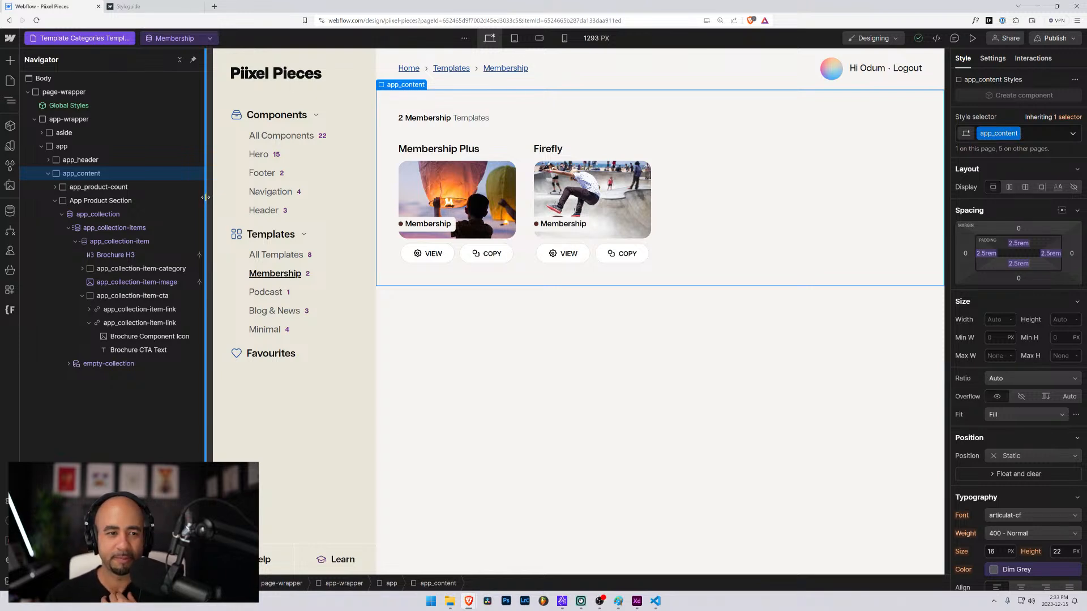
Open the Home page and look over its hero section, hero subtitle and client logos.
click(80, 39)
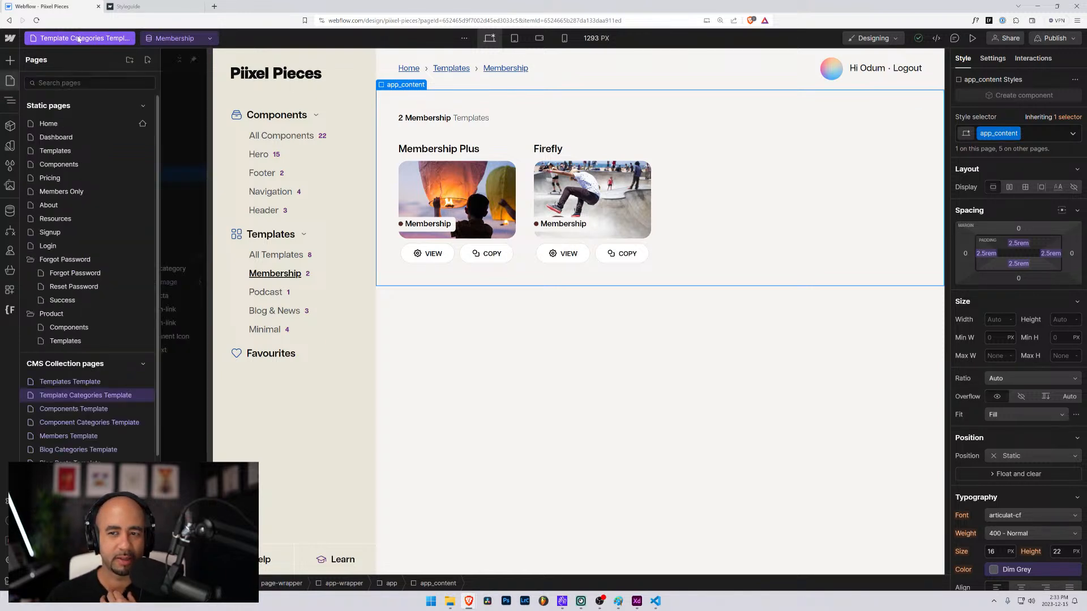
click(72, 124)
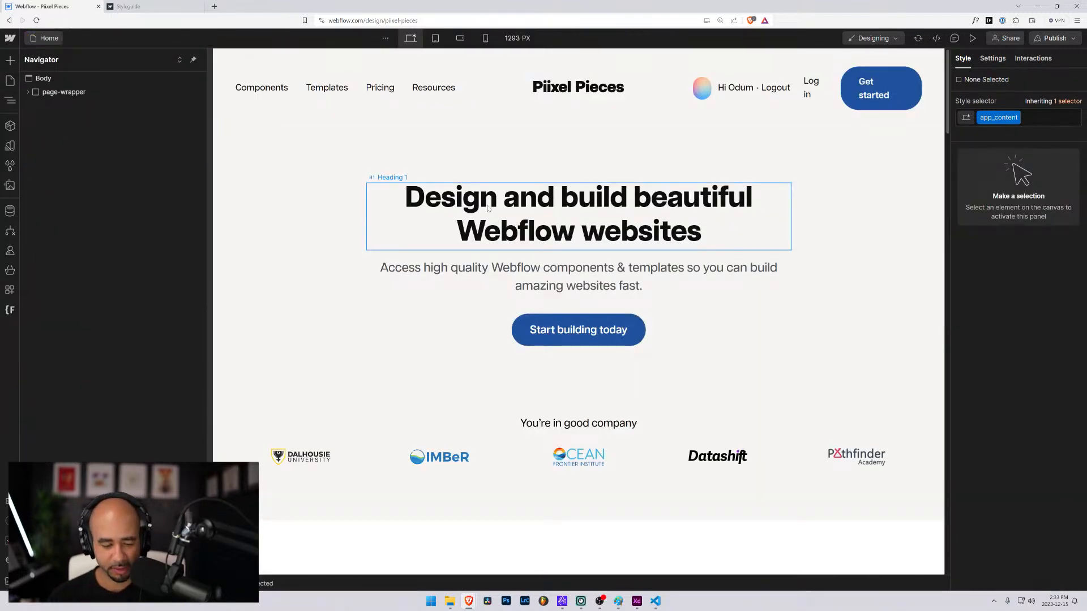
key(ctrl+minus)
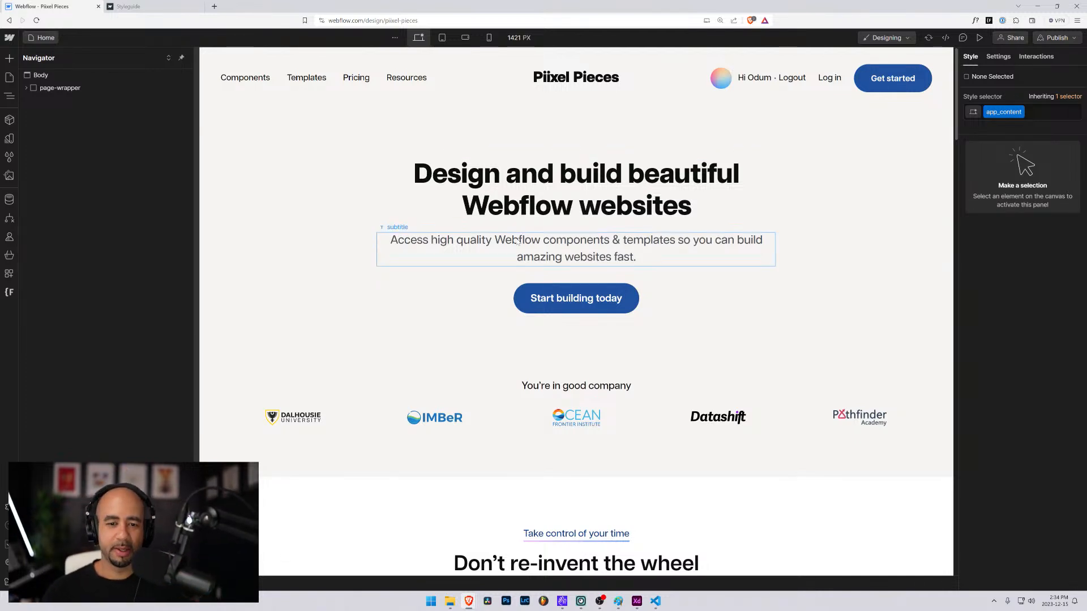
click(555, 248)
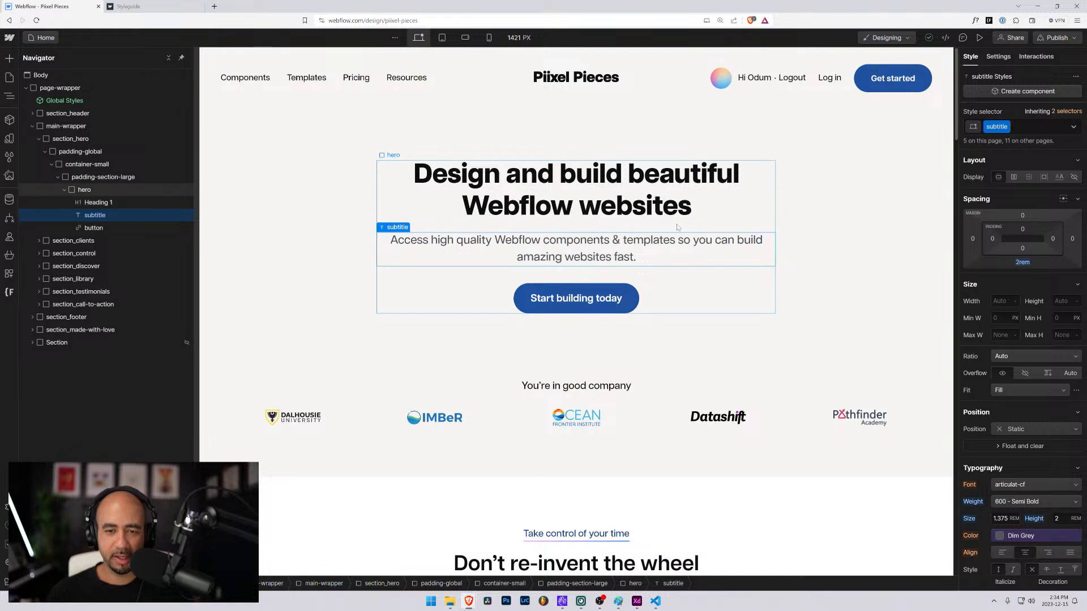
scroll(678, 227, down, 2)
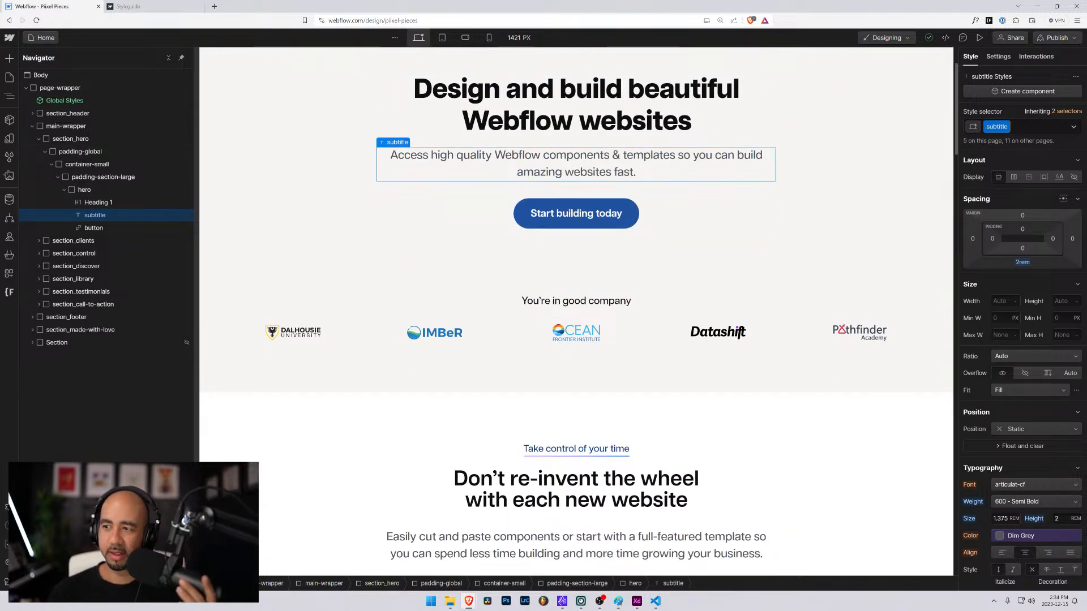
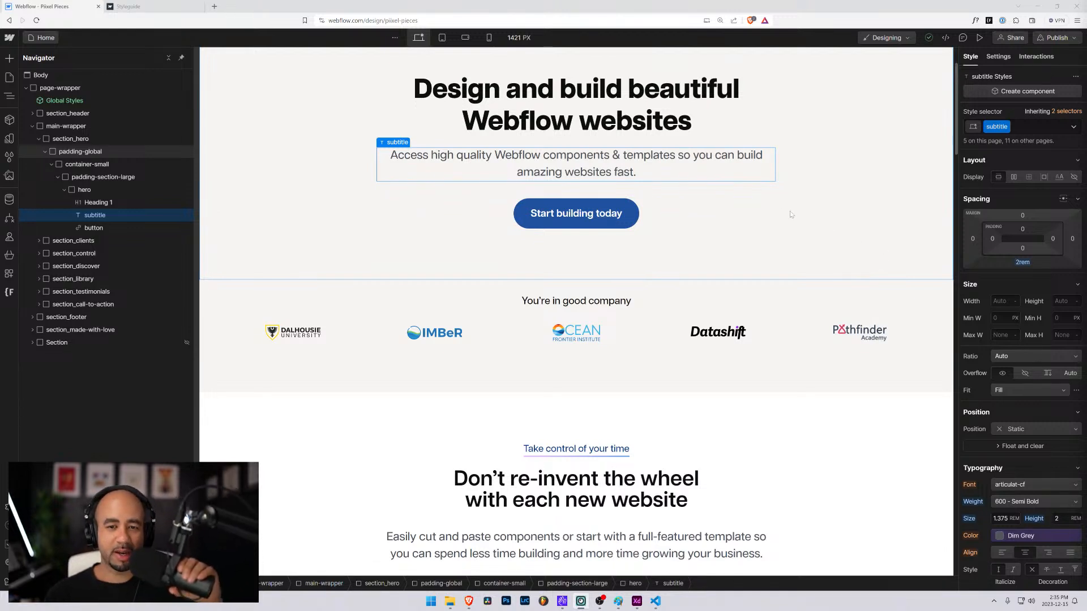
scroll(761, 224, up, 2)
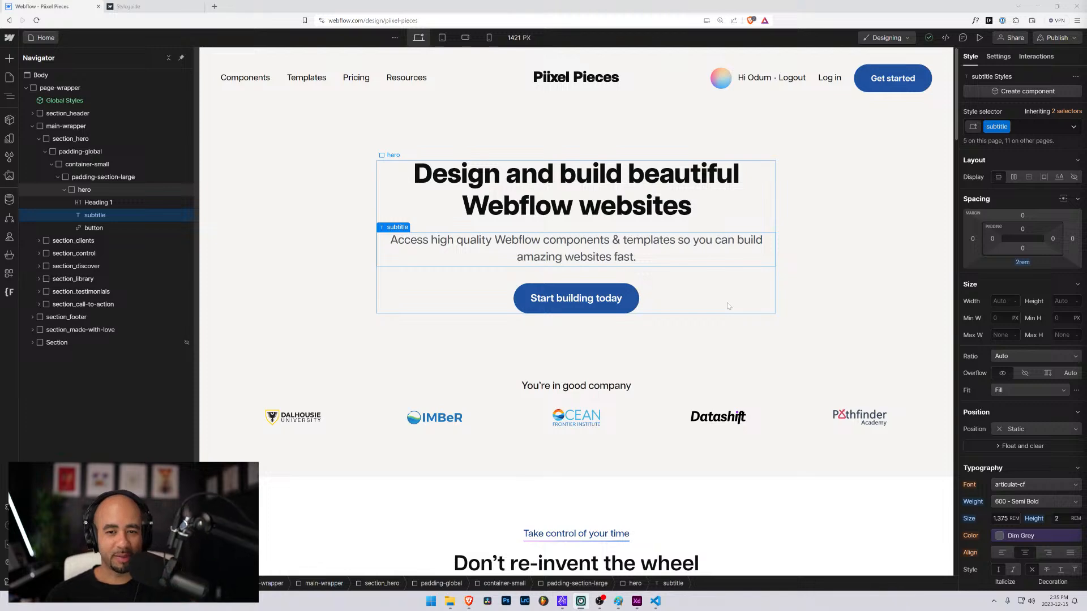
scroll(732, 297, down, 6)
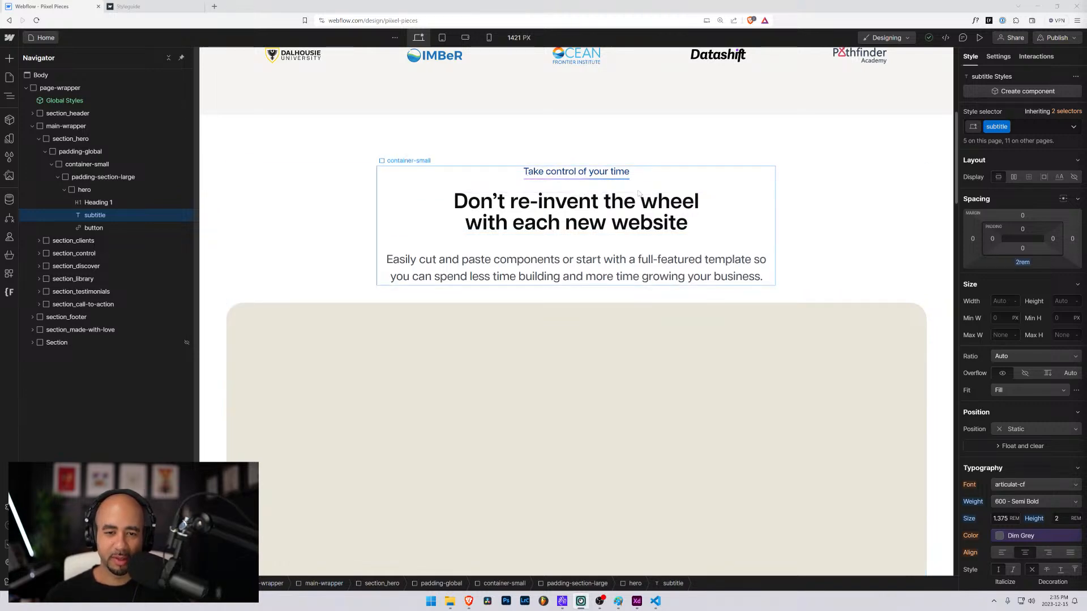
scroll(638, 194, up, 6)
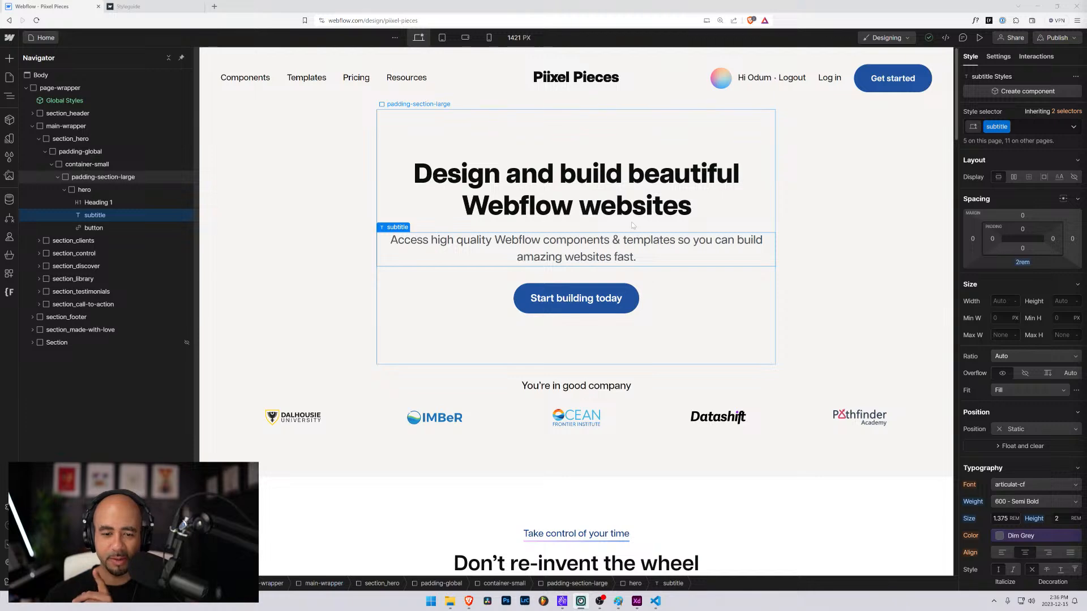
Inspect the subtitle and the control_application-image block in the Home page's "Don't re-invent the wheel" section.
scroll(633, 225, down, 4)
scroll(577, 294, down, 2)
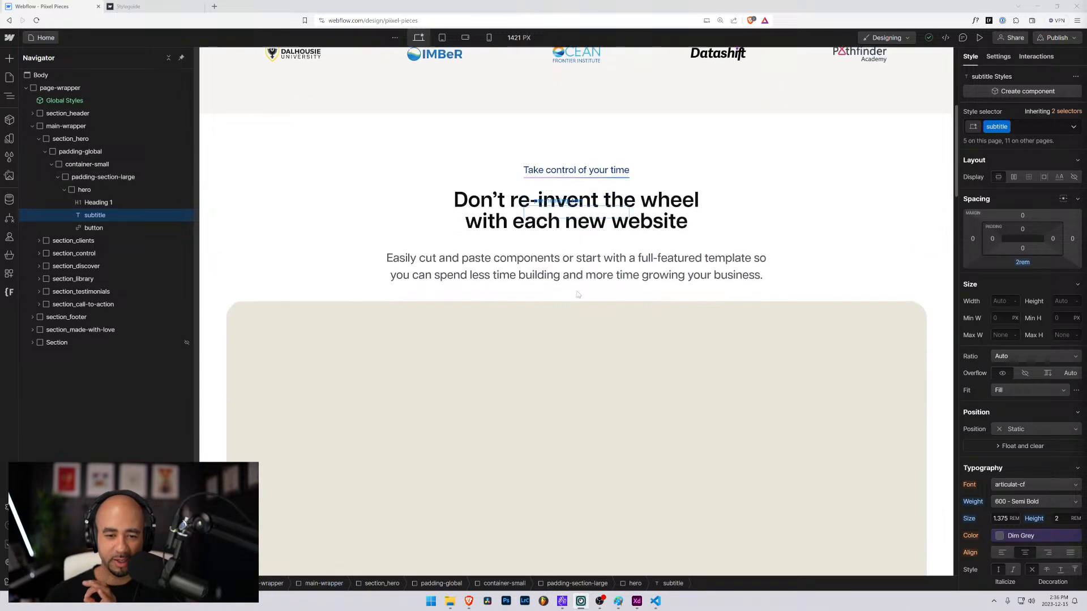
scroll(577, 294, down, 1)
click(604, 177)
click(599, 216)
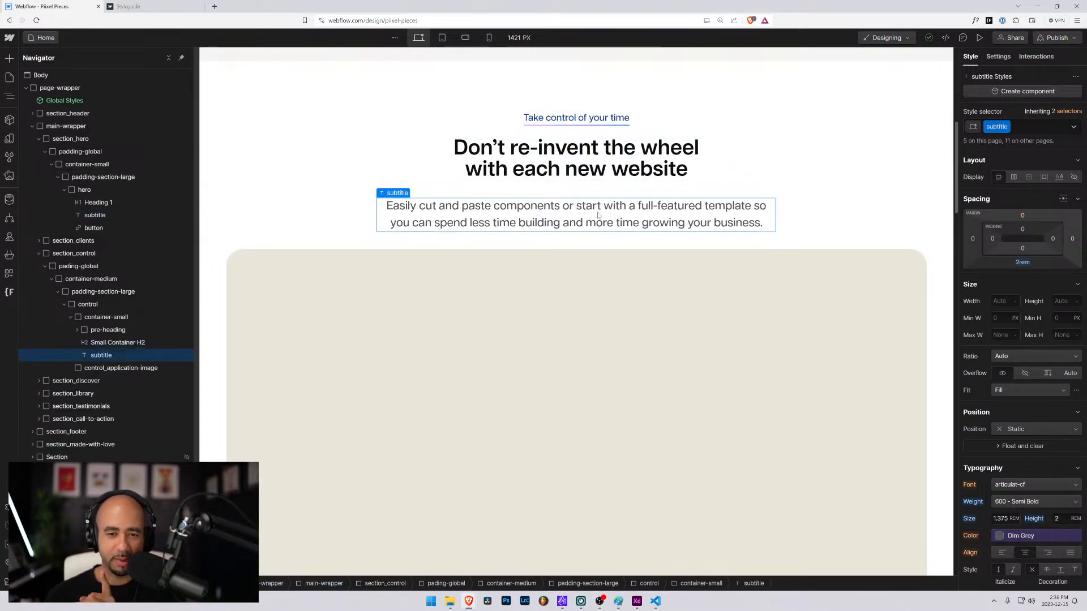
scroll(475, 204, down, 3)
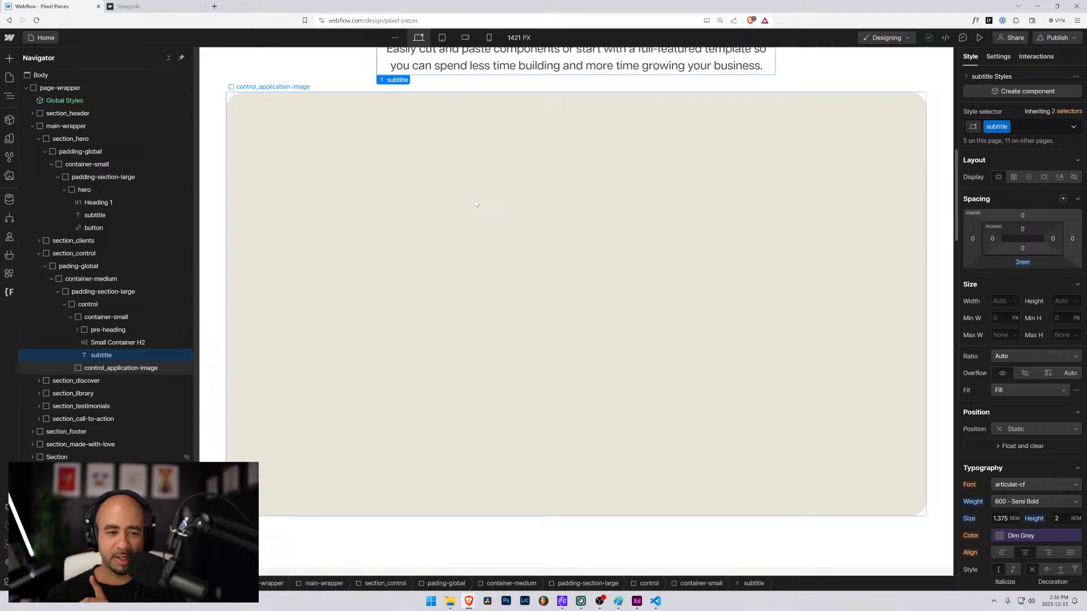
click(319, 128)
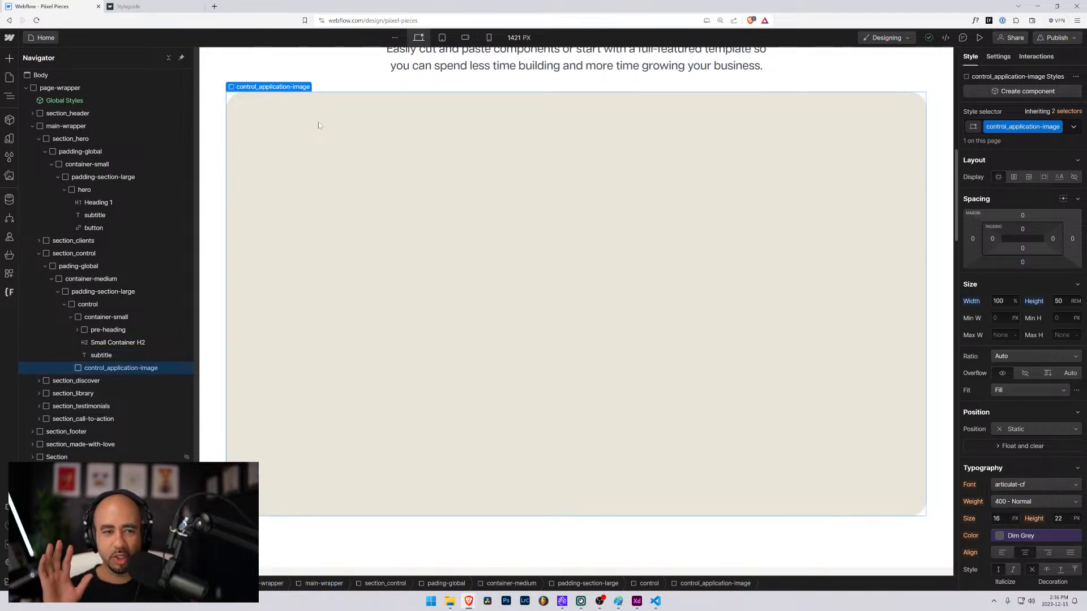
scroll(318, 125, up, 7)
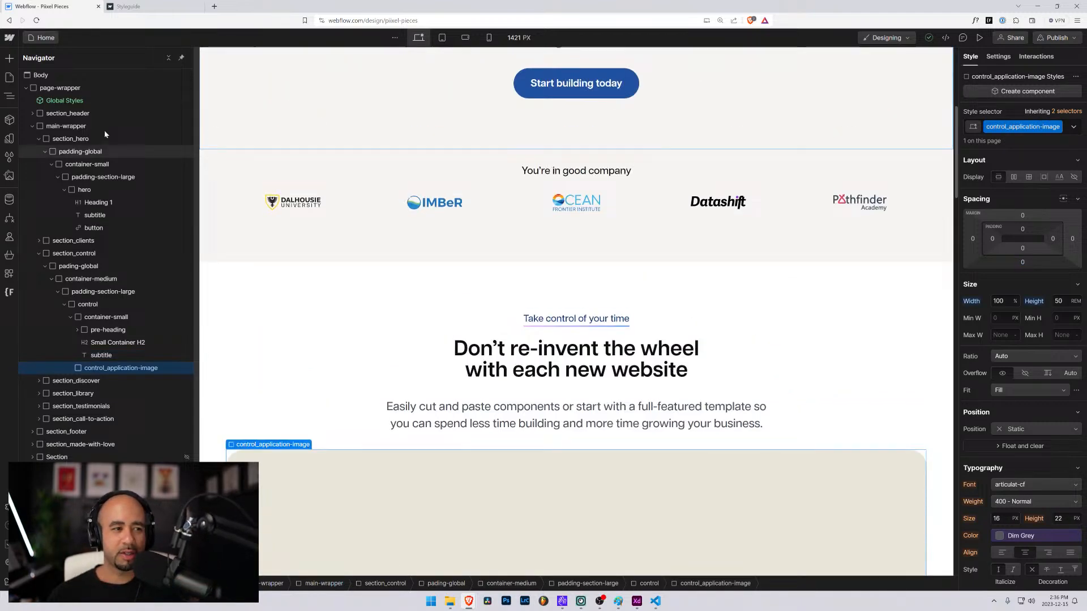
View the About page and the Dashboard page.
click(43, 37)
click(46, 194)
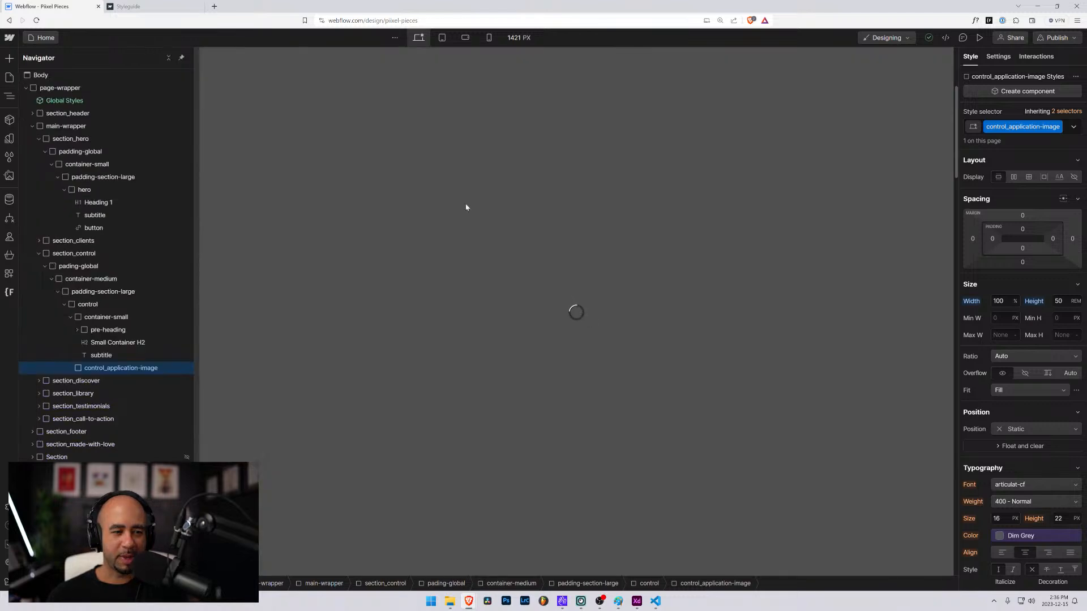
click(40, 38)
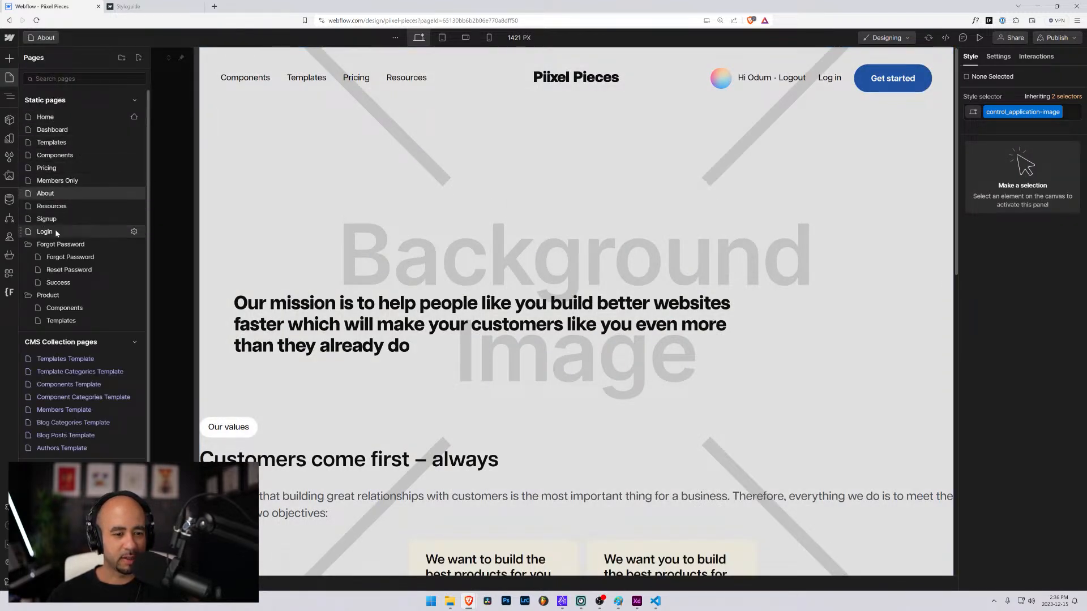
click(52, 129)
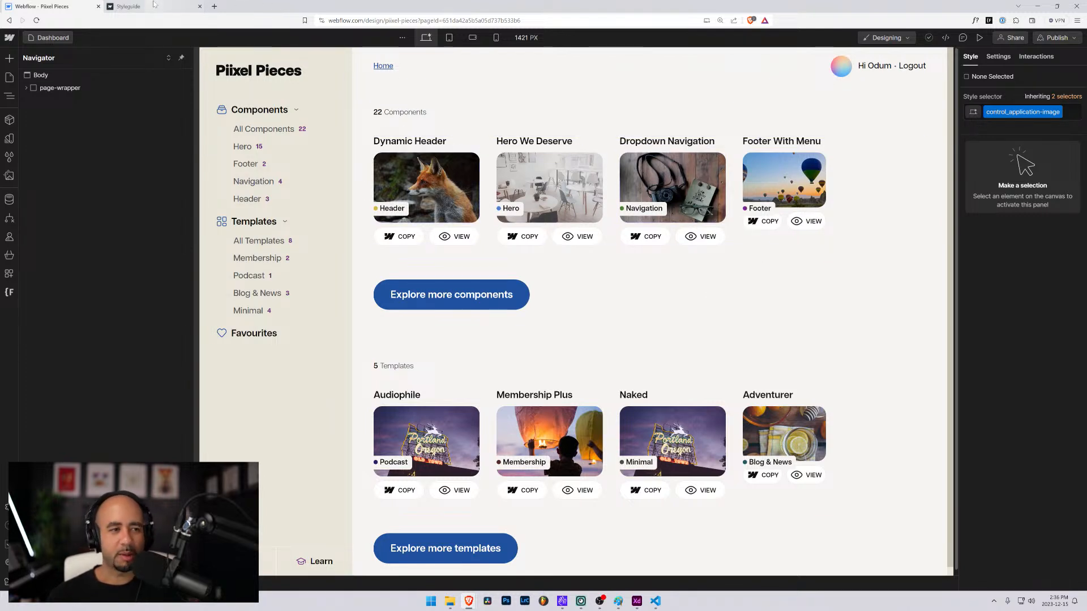
Return to the Home page and inspect the Discover section's heading and the icon wrapper of its "Quality, not quantity" card.
click(48, 37)
click(52, 118)
scroll(592, 244, down, 10)
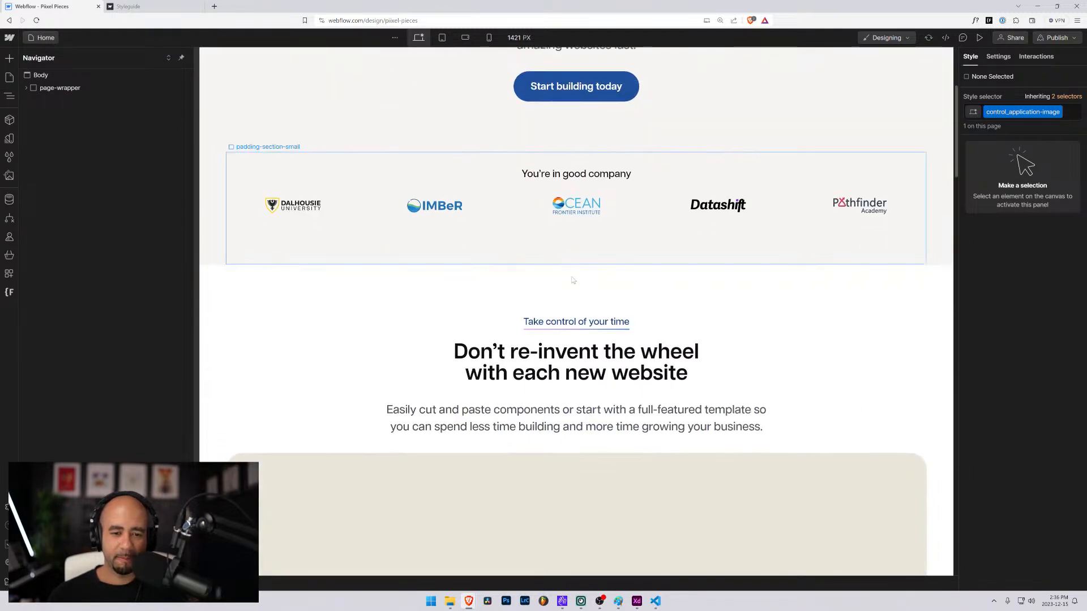
click(512, 99)
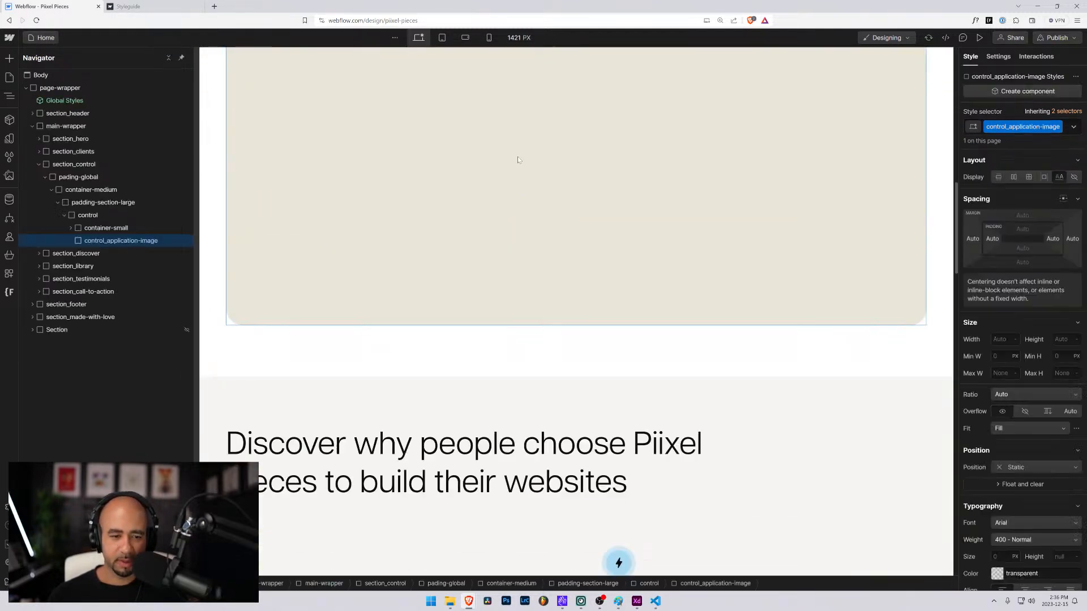
scroll(518, 157, down, 5)
click(469, 174)
scroll(259, 114, down, 3)
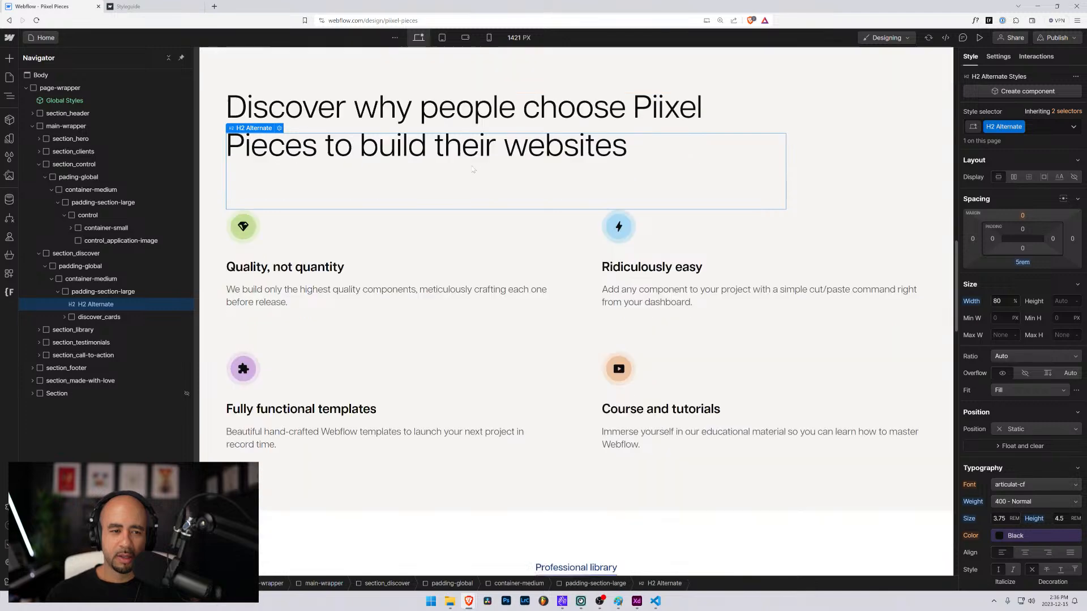
click(248, 101)
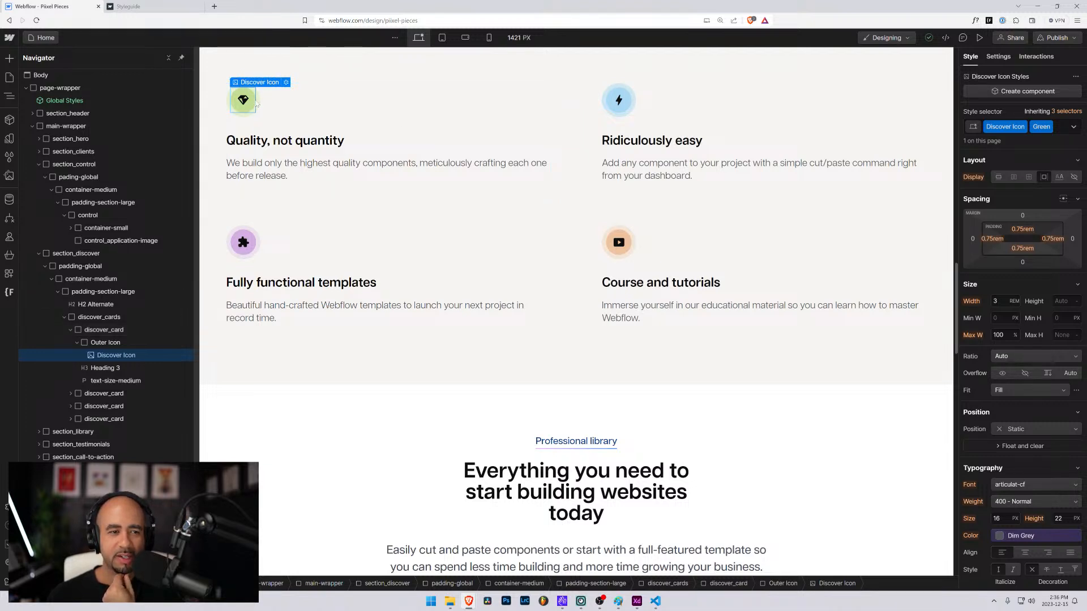
click(257, 103)
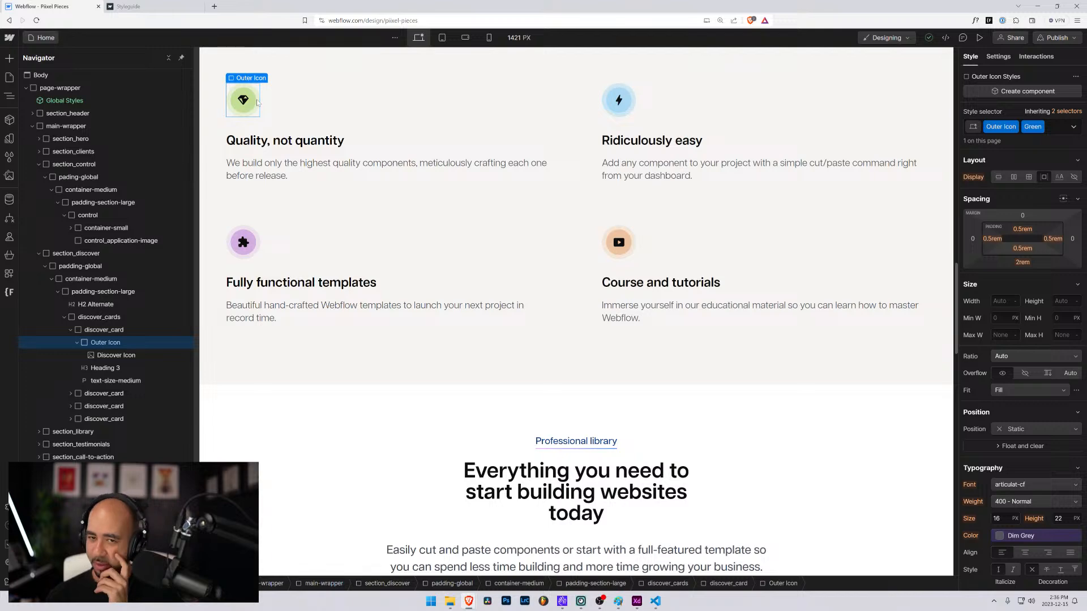
scroll(457, 148, up, 4)
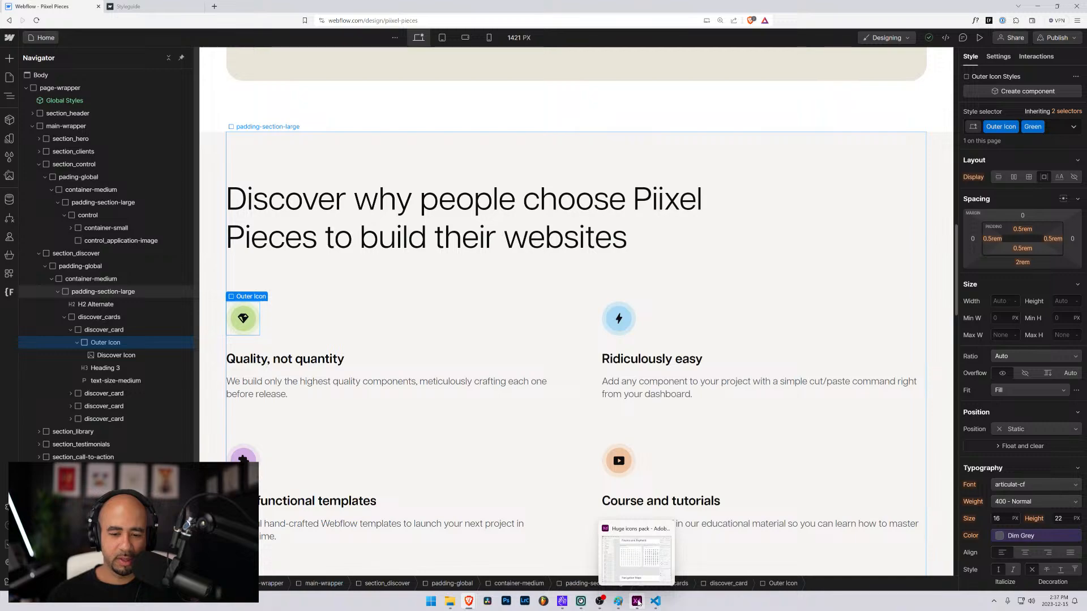
Switch to Adobe XD and browse the Huge icons pack to the Interface outline, solid and bulk icon sets.
click(638, 604)
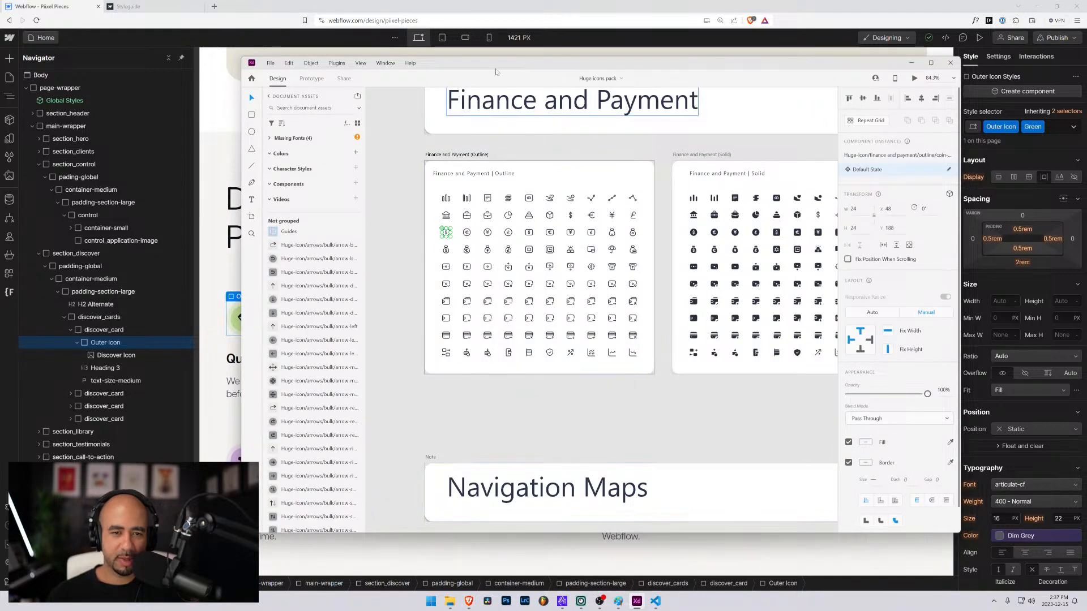
drag(497, 67, 528, 54)
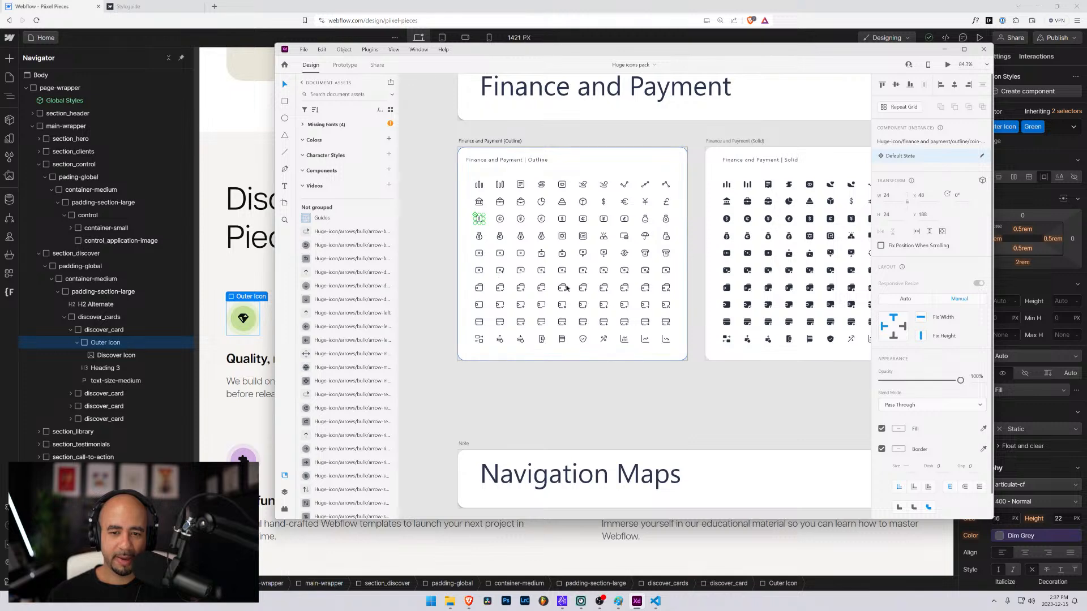
scroll(570, 283, up, 15)
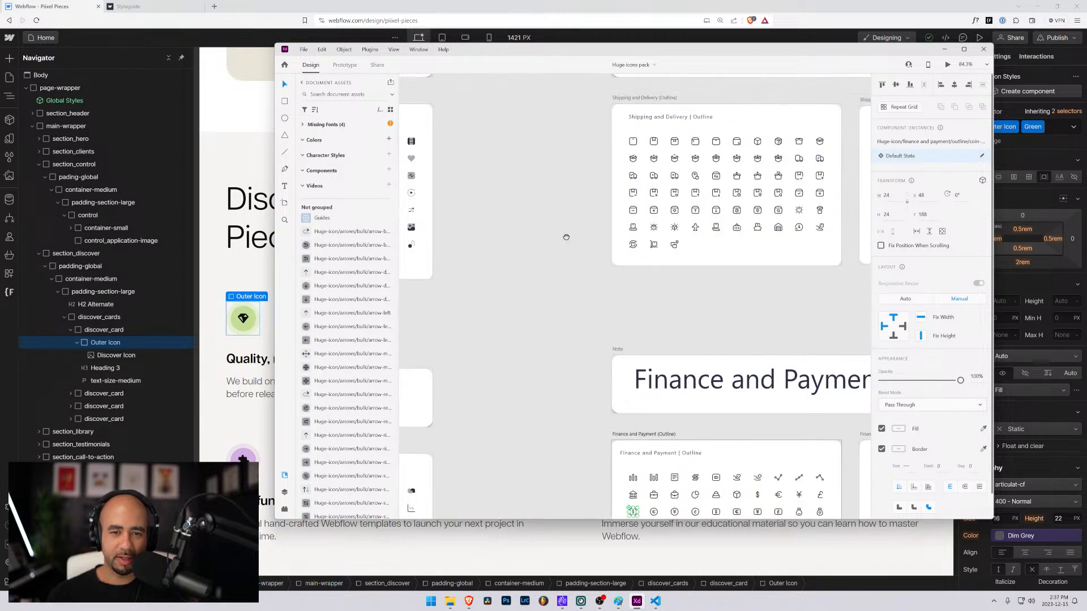
drag(474, 226, 708, 366)
drag(541, 379, 753, 439)
drag(442, 228, 753, 181)
drag(499, 294, 757, 201)
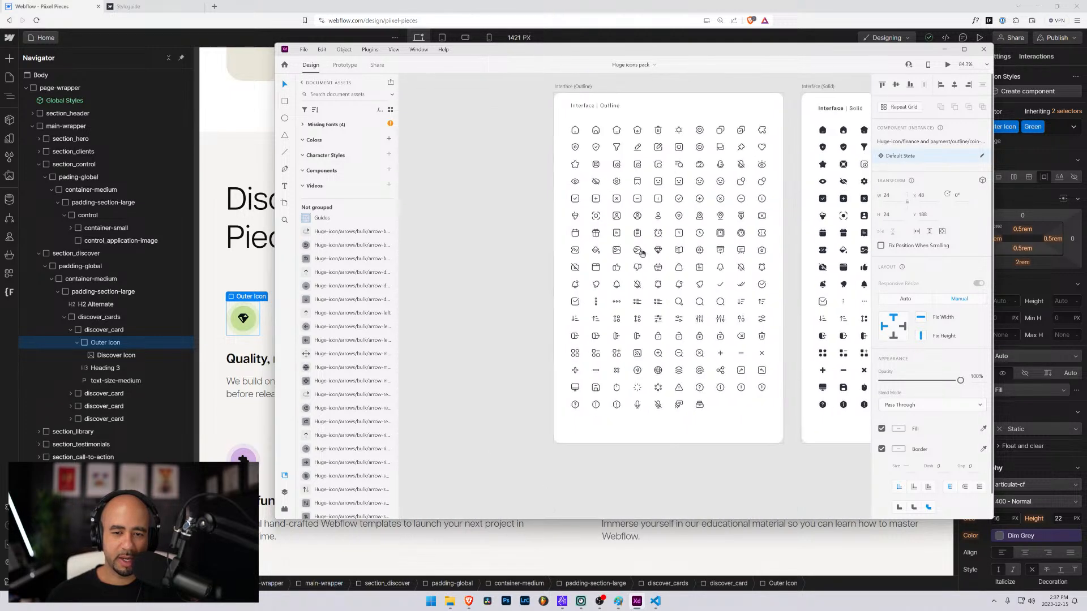
drag(704, 286, 542, 280)
drag(634, 238, 493, 252)
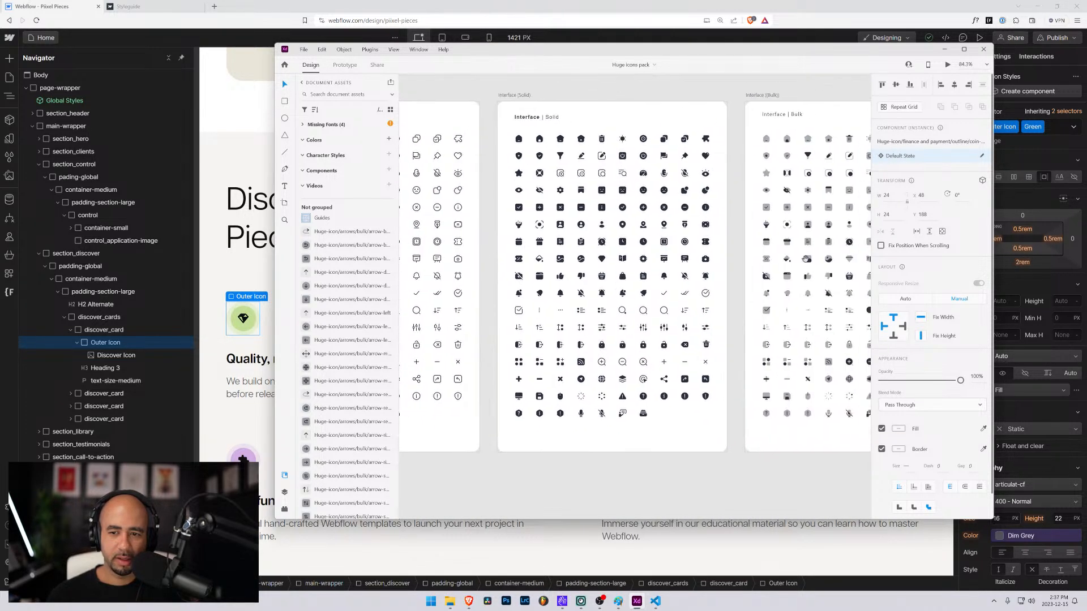
Compare the diamond icons in the Interface outline and bulk sets of the Huge icons pack.
mouse_move(799, 260)
mouse_down()
mouse_move(562, 263)
mouse_move(559, 222)
mouse_move(600, 284)
mouse_move(830, 390)
mouse_up()
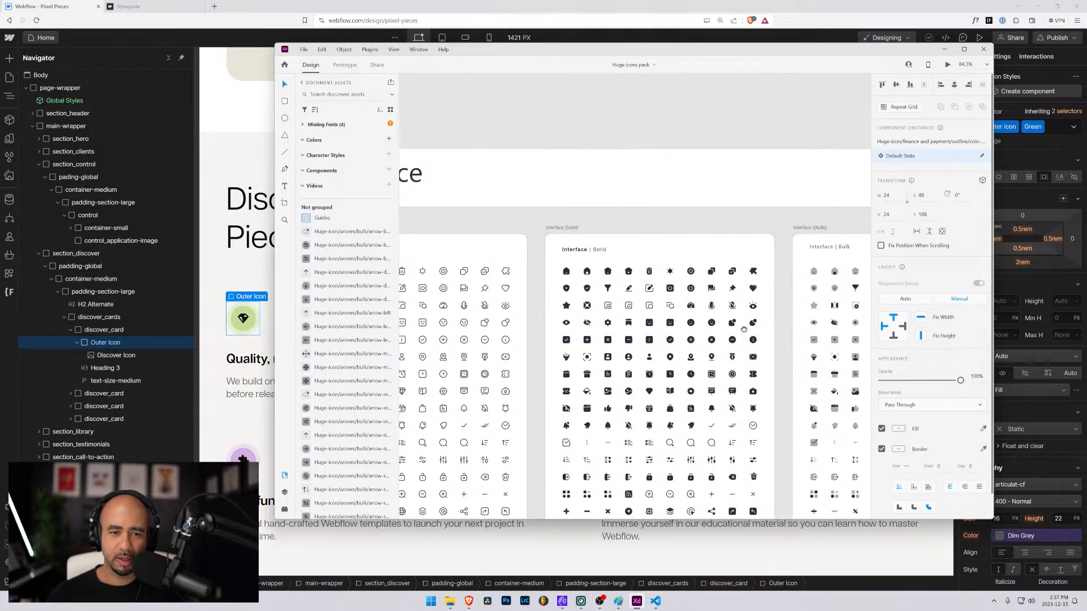
drag(520, 397, 653, 275)
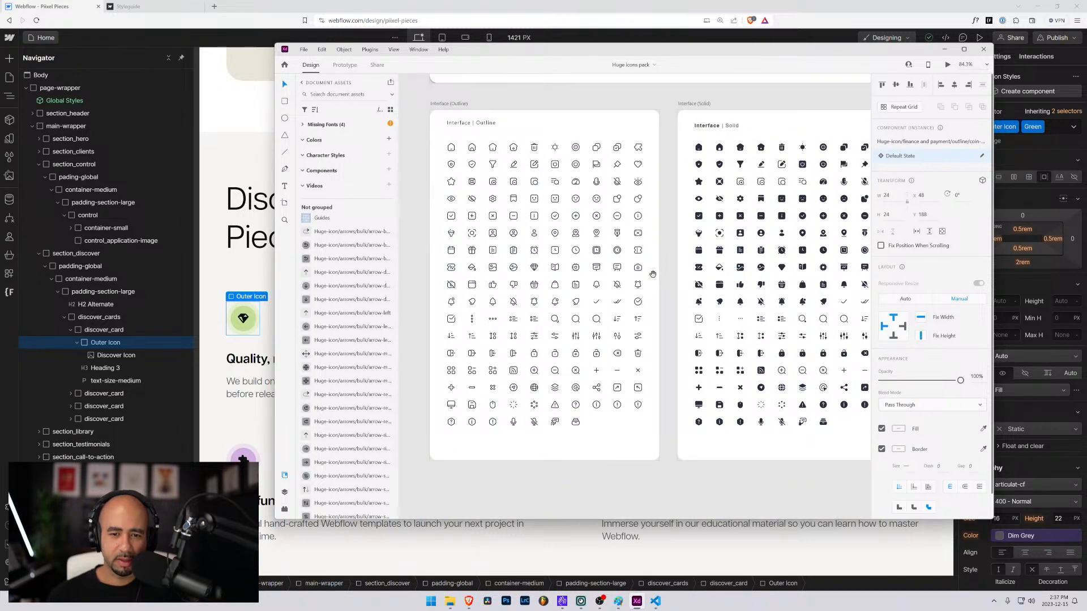
click(534, 267)
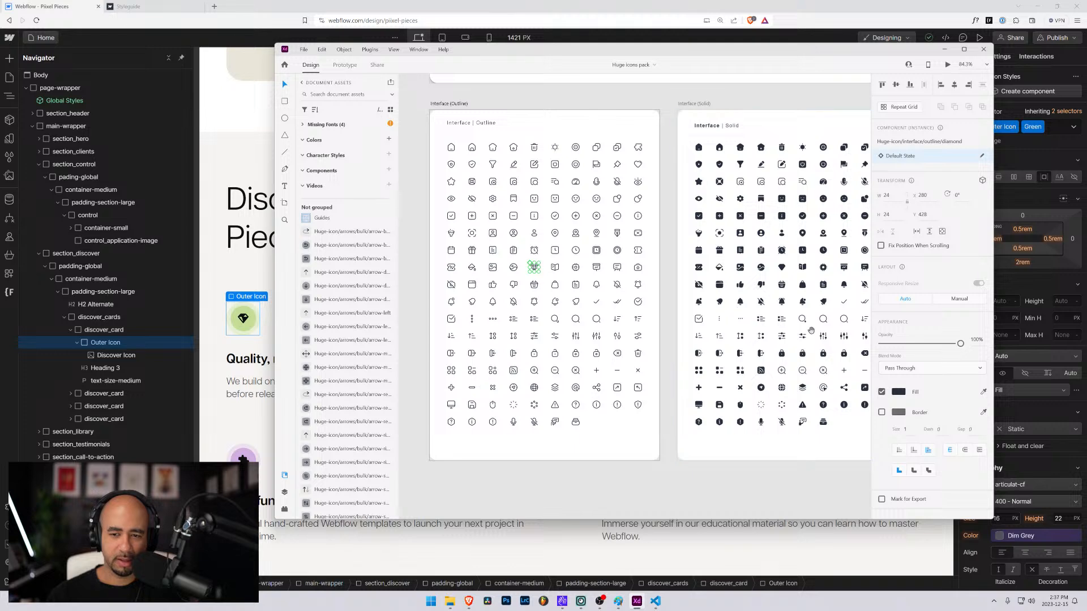
drag(812, 330, 556, 308)
drag(716, 306, 609, 310)
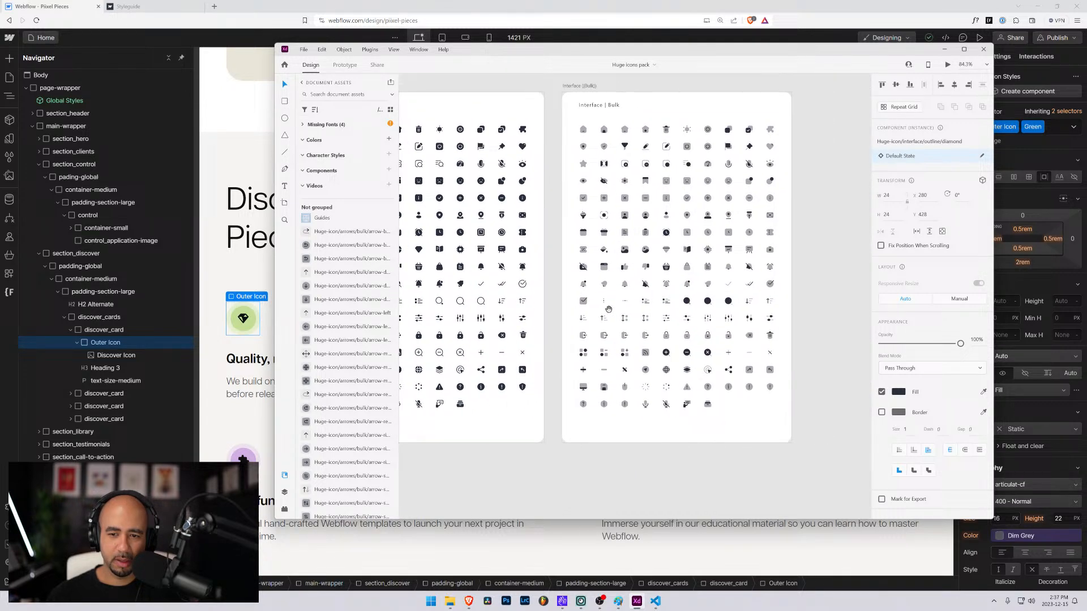
click(667, 253)
scroll(623, 272, left, 10)
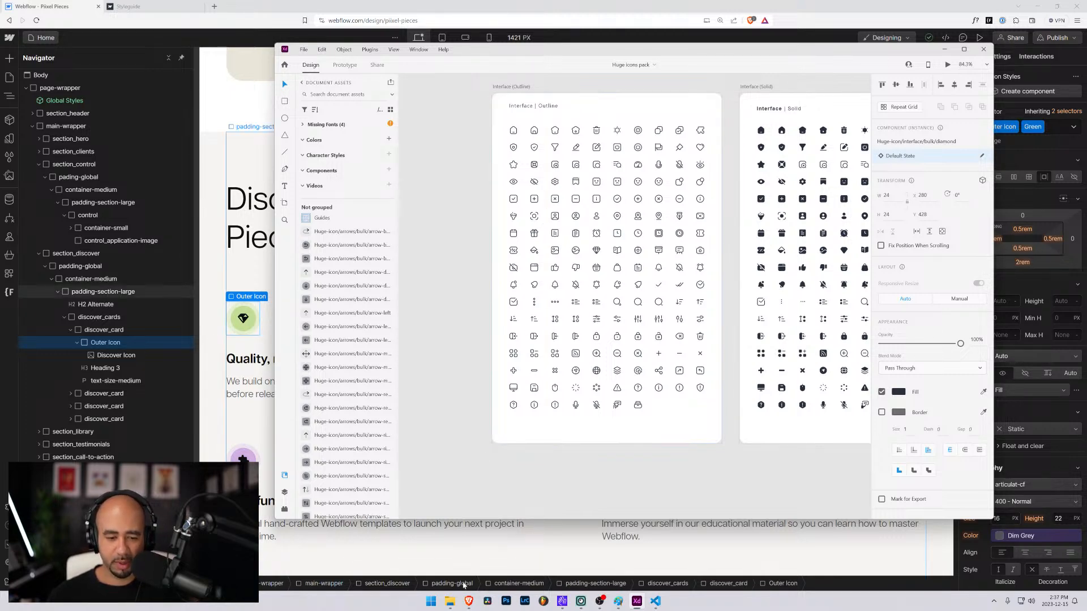
Switch to File Explorer and open the interface/outline folder inside the Huge-icon svg folder.
click(451, 604)
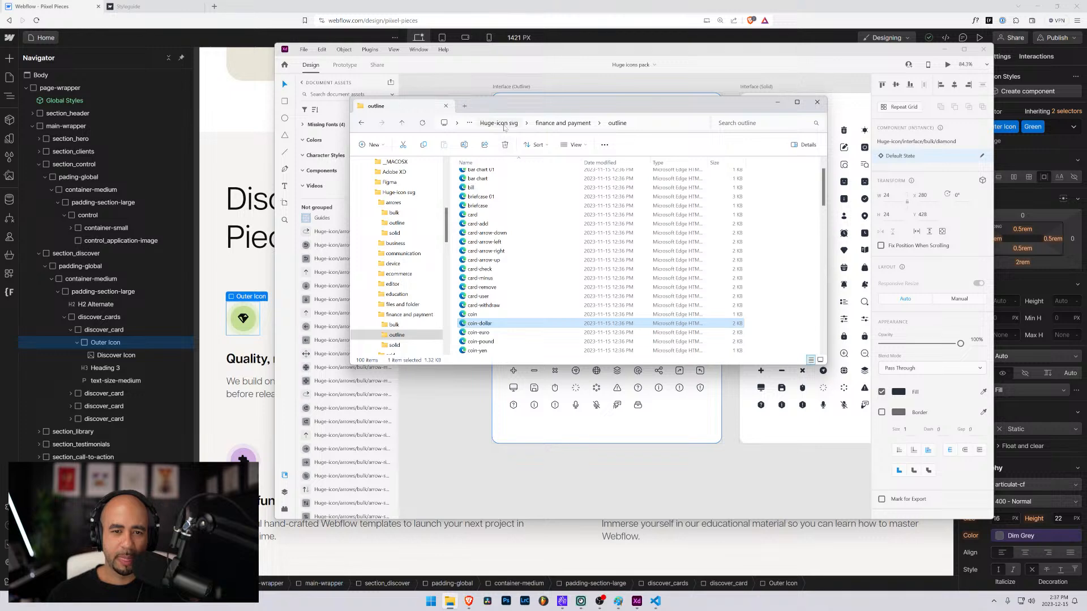
click(499, 124)
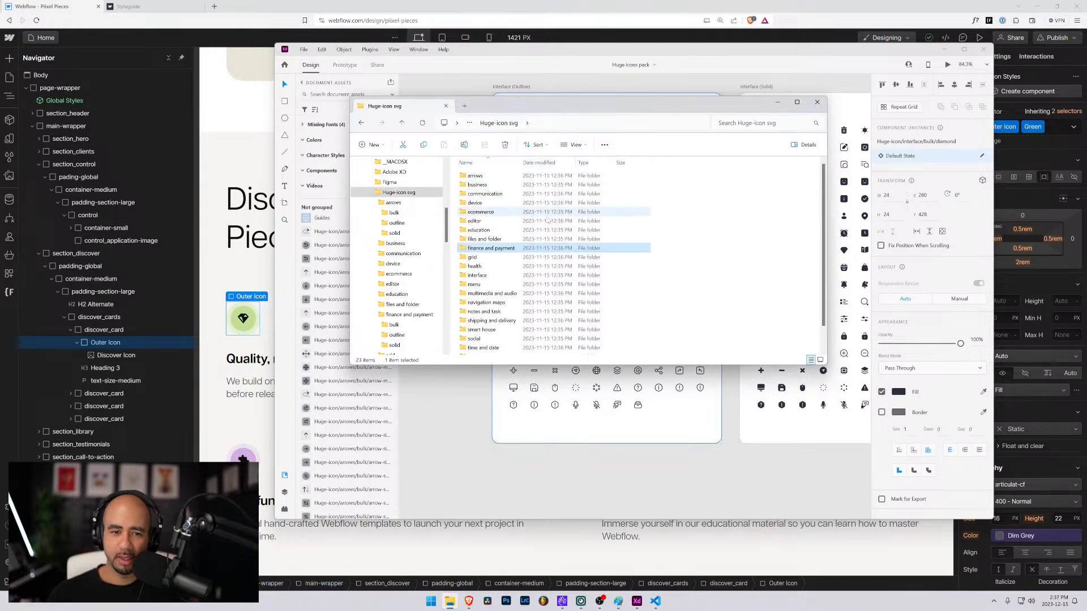
double_click(479, 276)
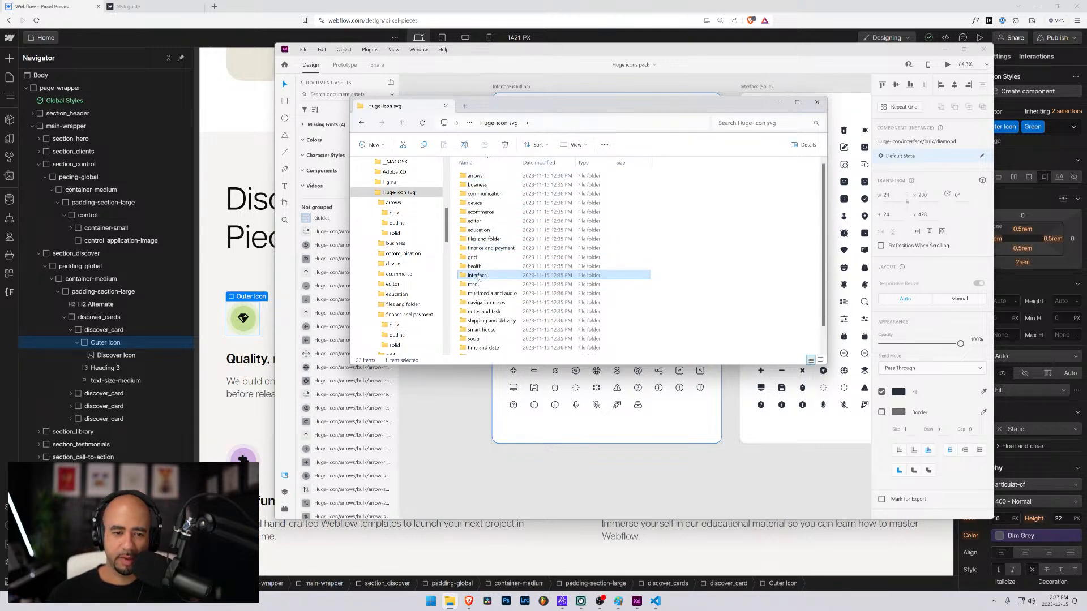
double_click(479, 186)
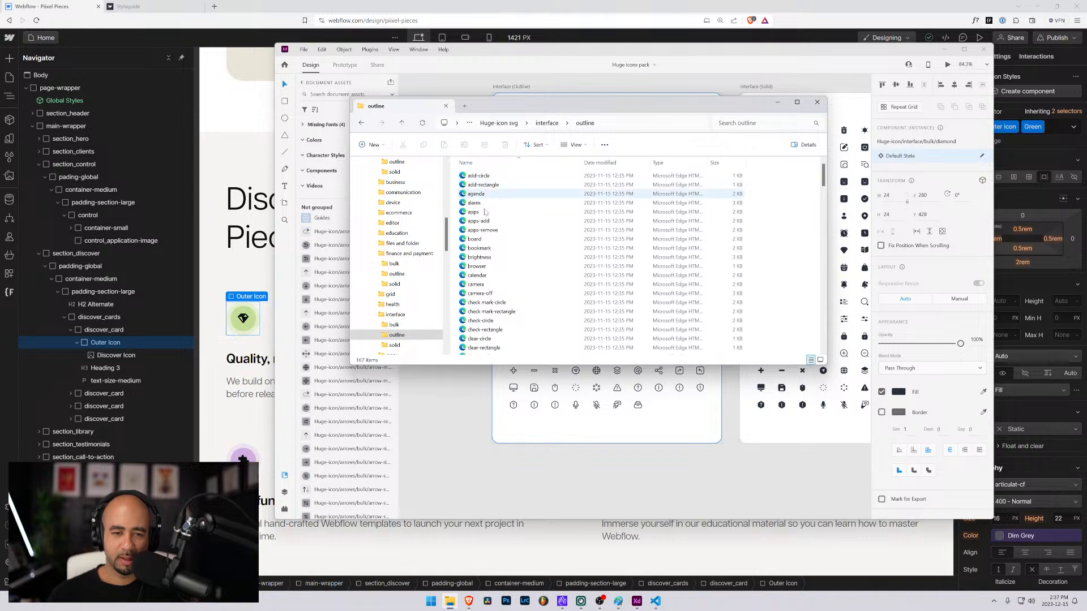
scroll(486, 305, down, 6)
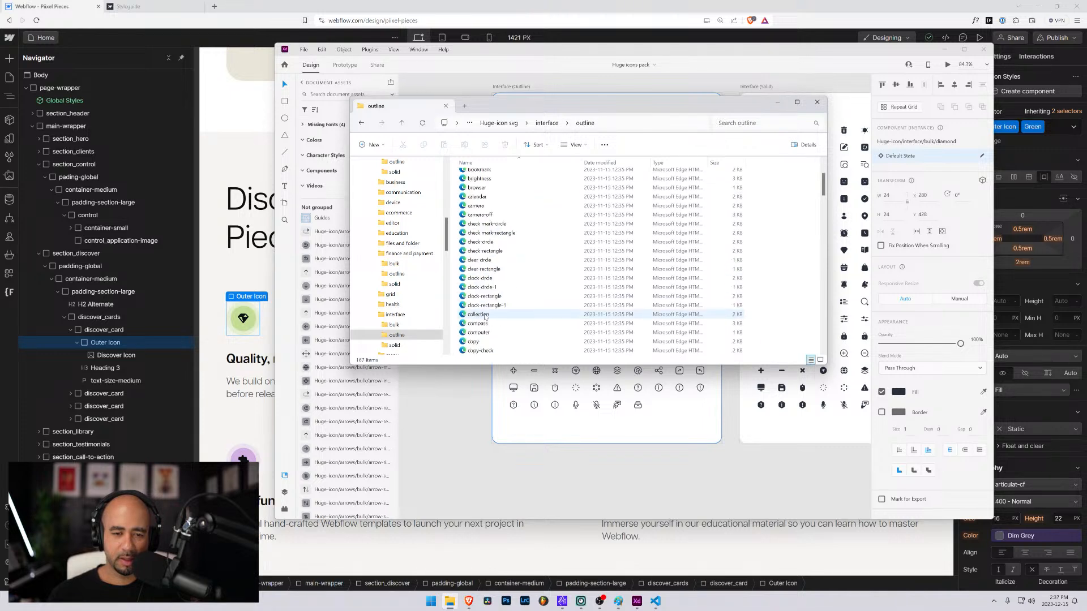
Open the outline diamond SVG in Visual Studio Code, copy all of its code, and put the editor and Adobe XD windows away.
click(479, 287)
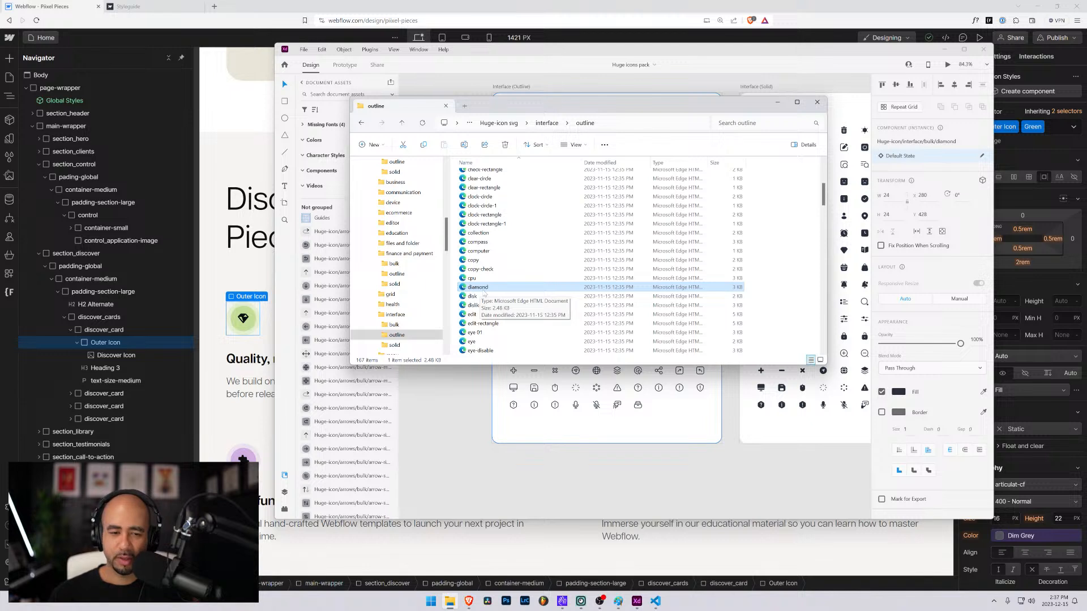
right_click(476, 289)
mouse_move(513, 330)
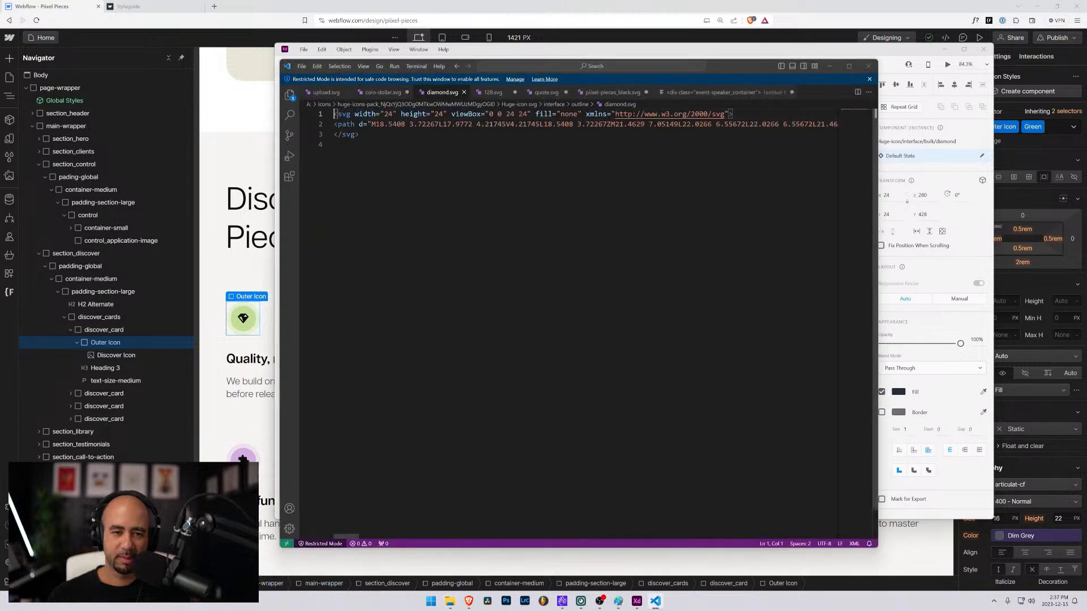
key(ctrl+a)
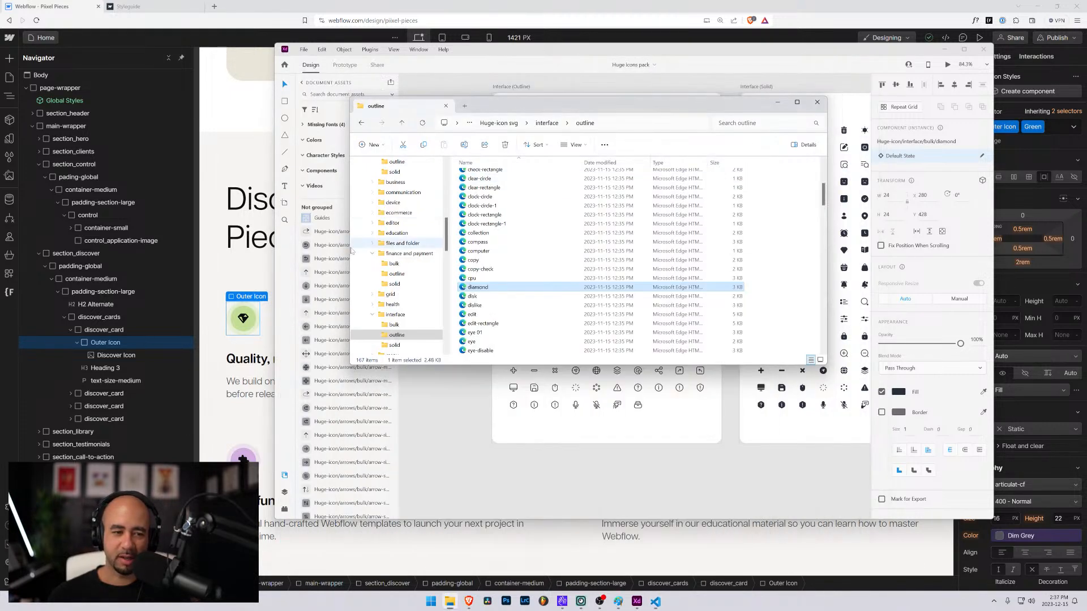
click(830, 66)
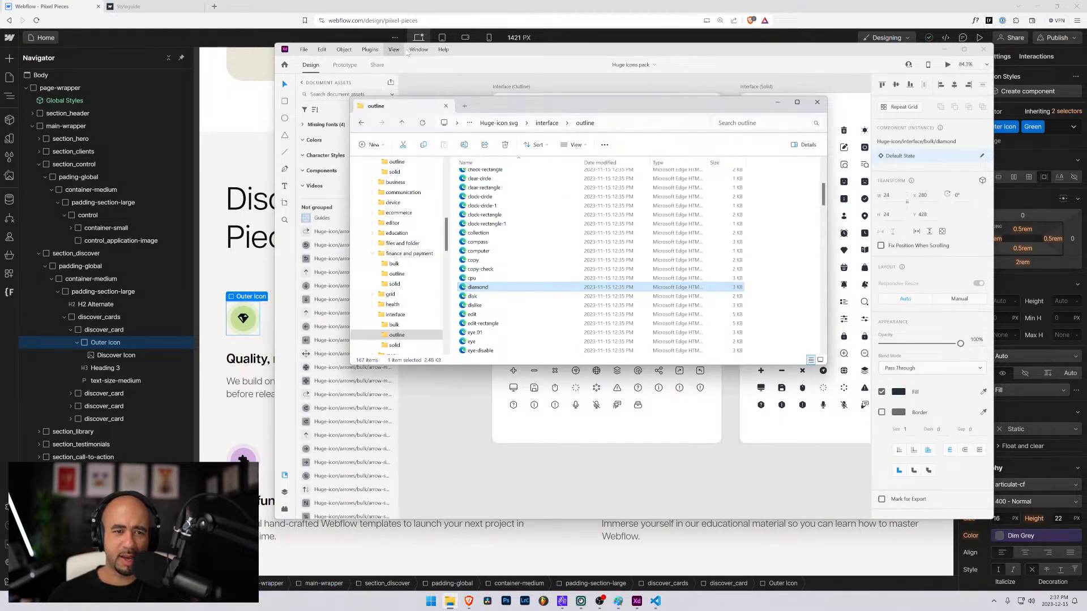
click(944, 50)
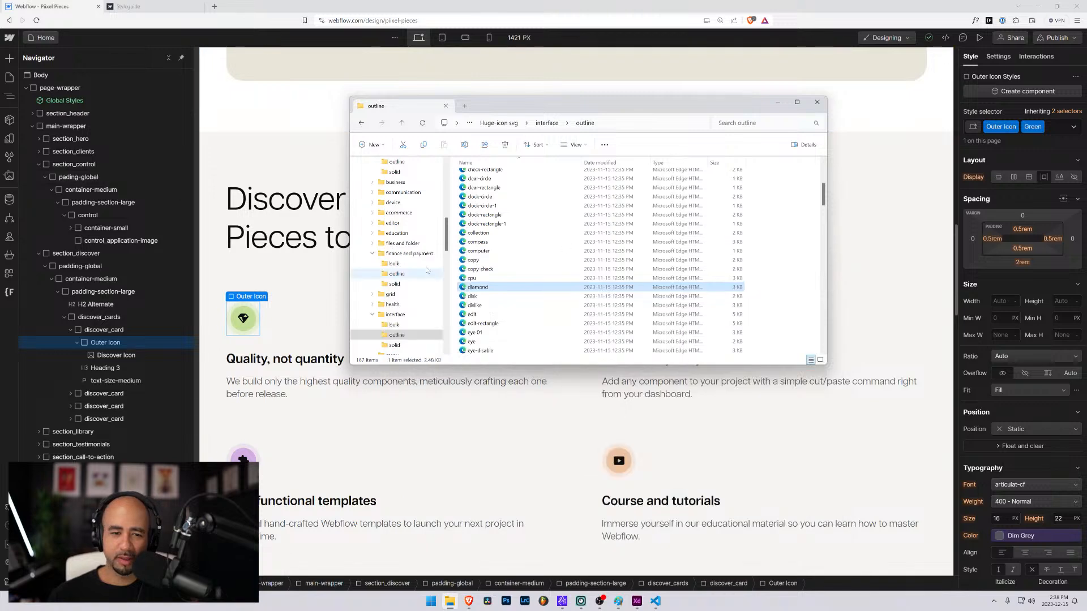
Add an HTML Embed inside the Outer Icon of the "Quality, not quantity" card and paste the copied diamond SVG code into it.
click(245, 315)
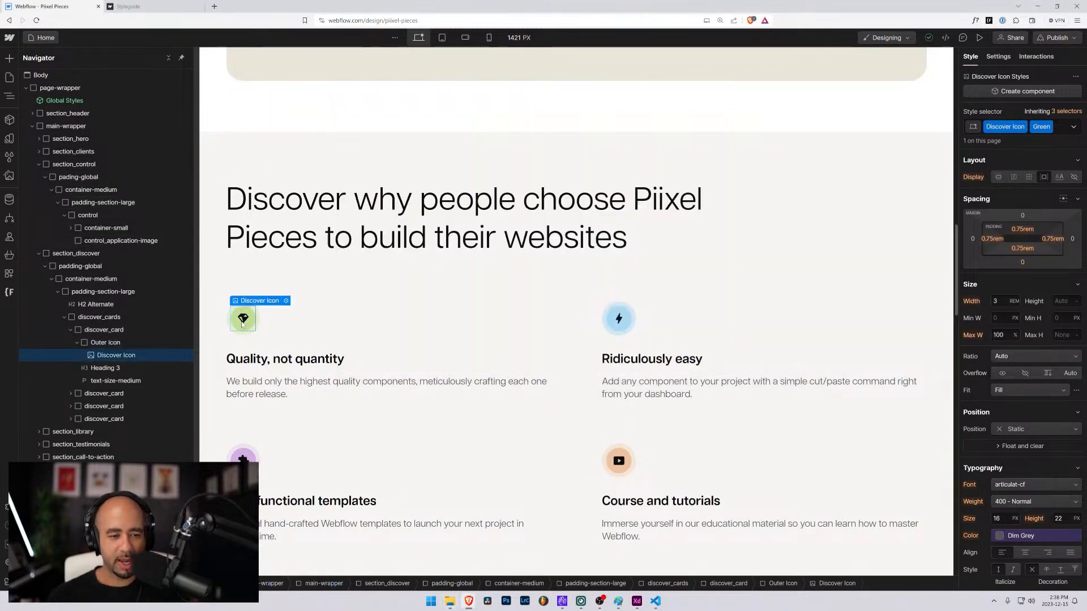
click(109, 343)
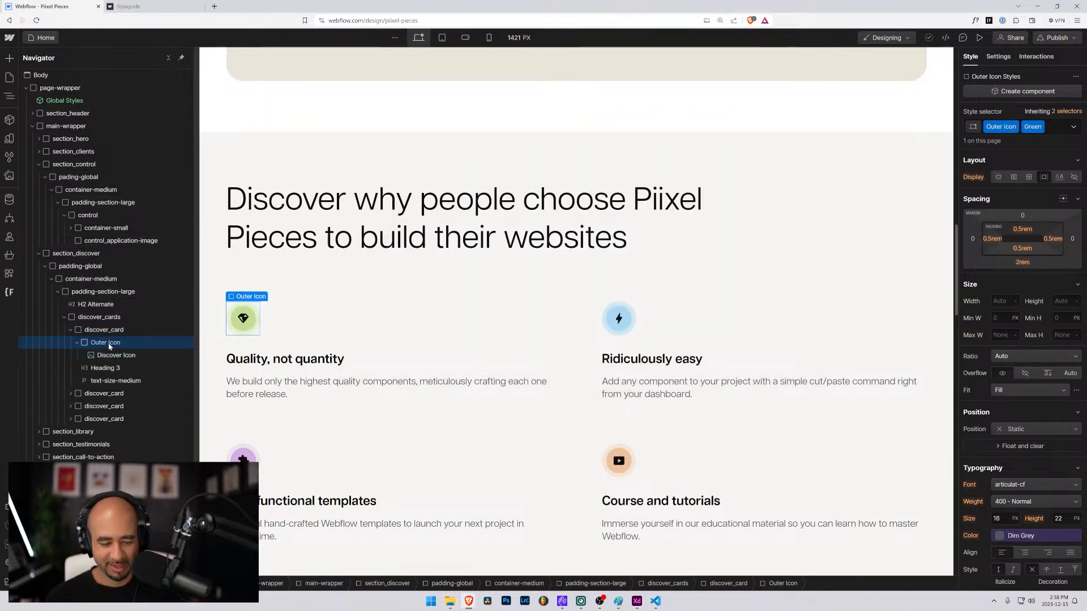
key(ctrl+k)
text(emb)
key(Return)
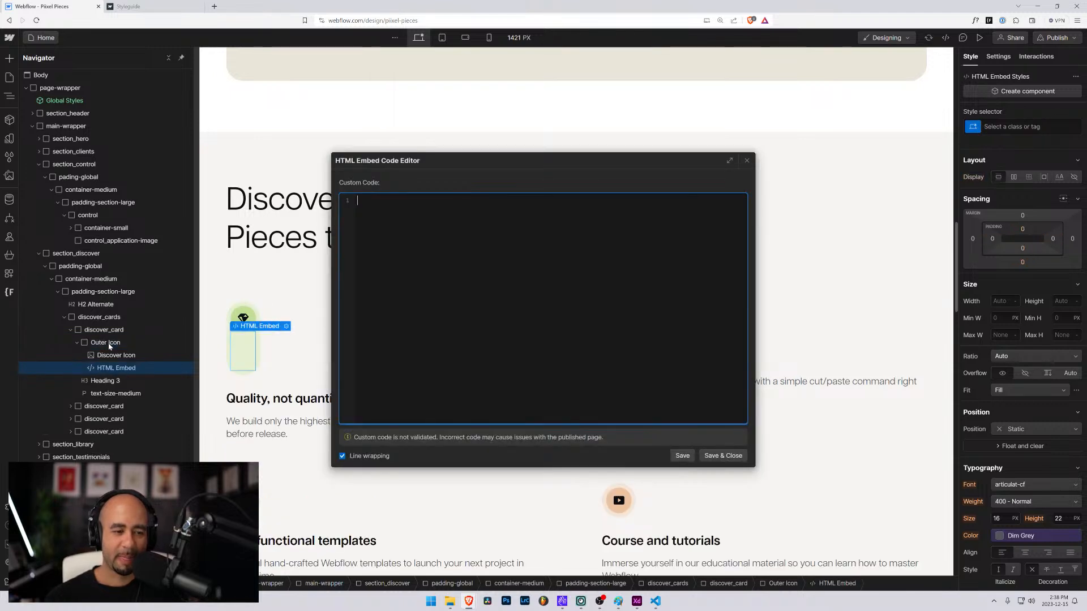
key(ctrl+v)
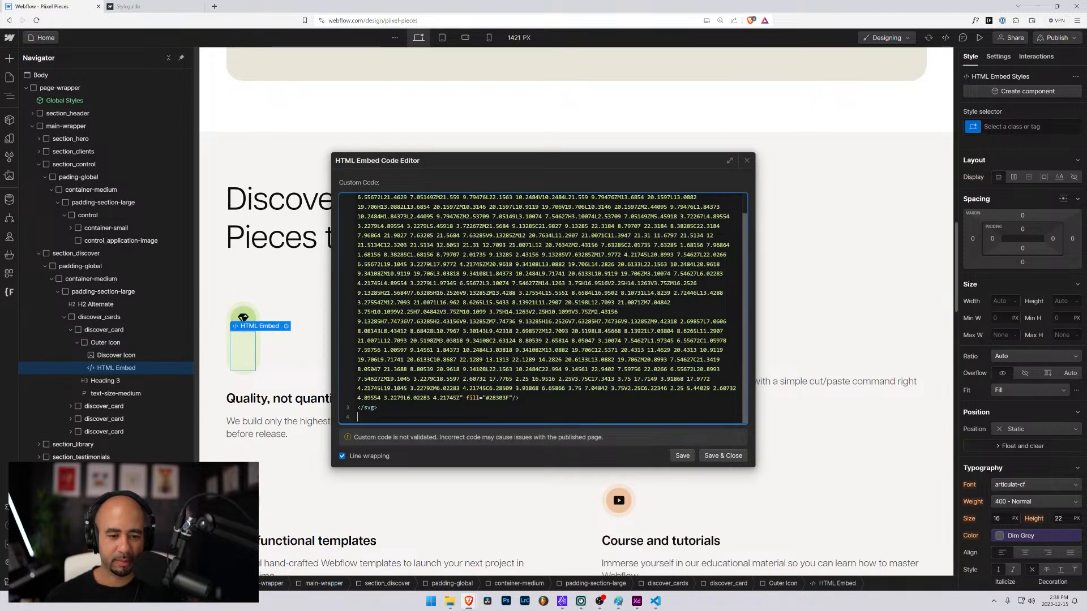
Remove the fill attribute from the path element in the diamond SVG code.
key(ctrl+shift+Left)
key(ctrl+shift+Left)
key(ctrl+shift+Left)
key(ctrl+shift+Left)
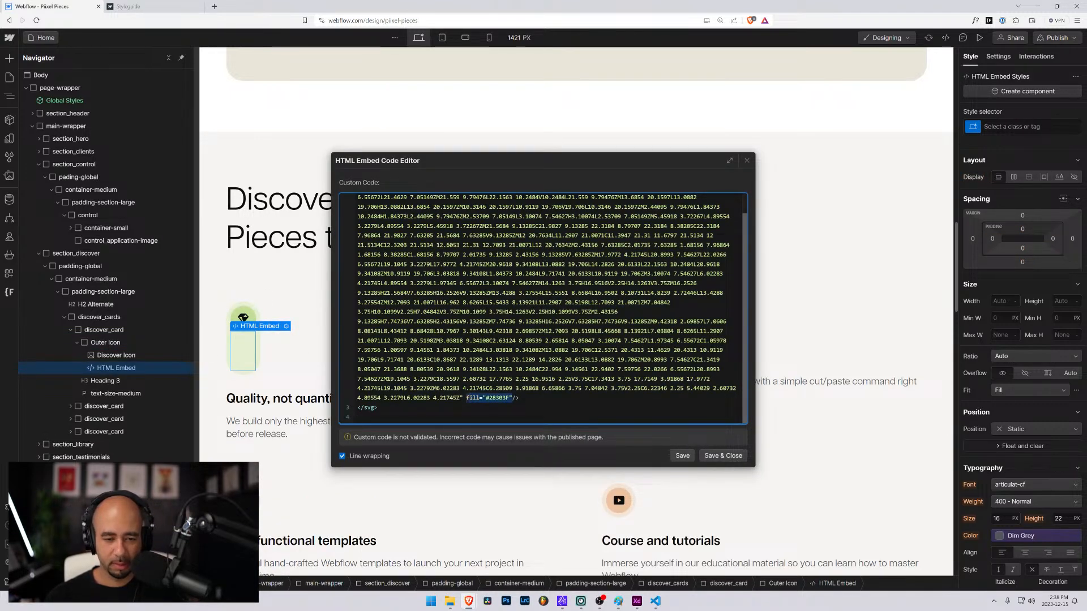
key(BackSpace)
key(BackSpace)
scroll(542, 309, up, 1)
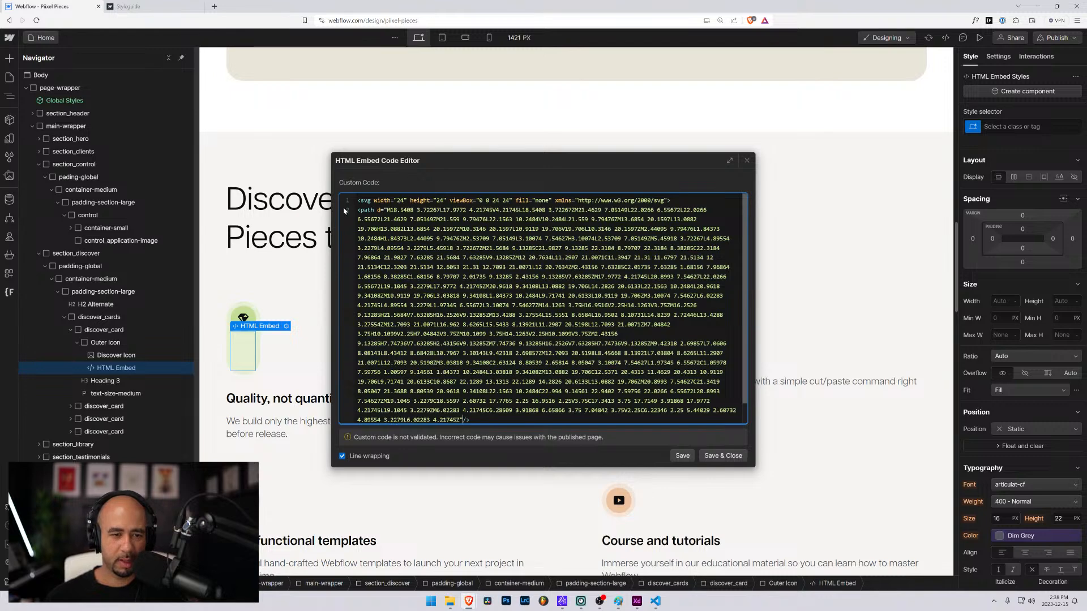
scroll(344, 210, down, 1)
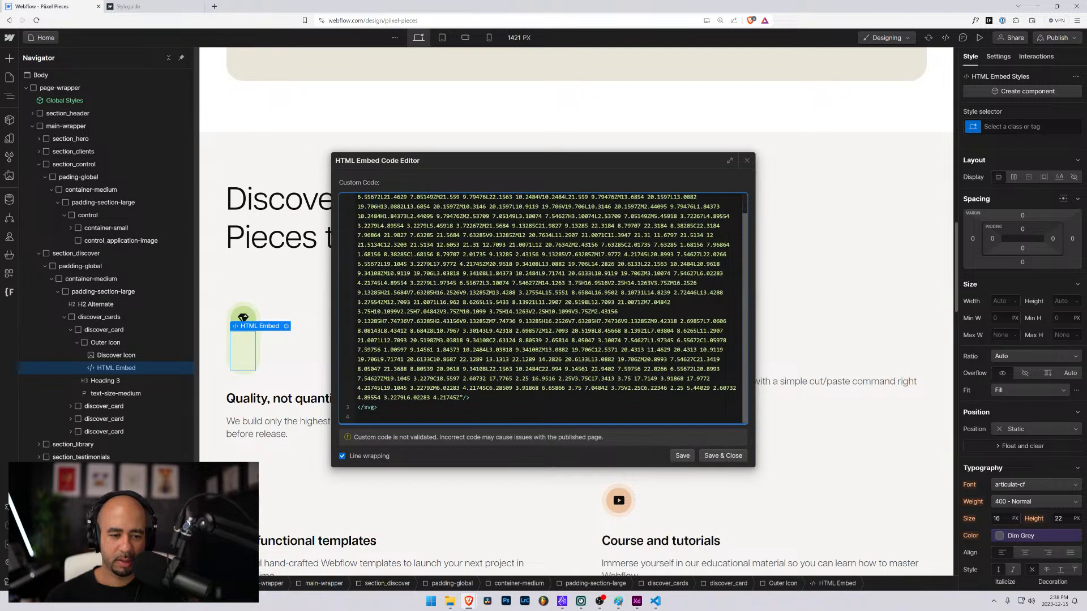
Set both the width and the height of the diamond's svg tag to auto.
scroll(543, 309, up, 1)
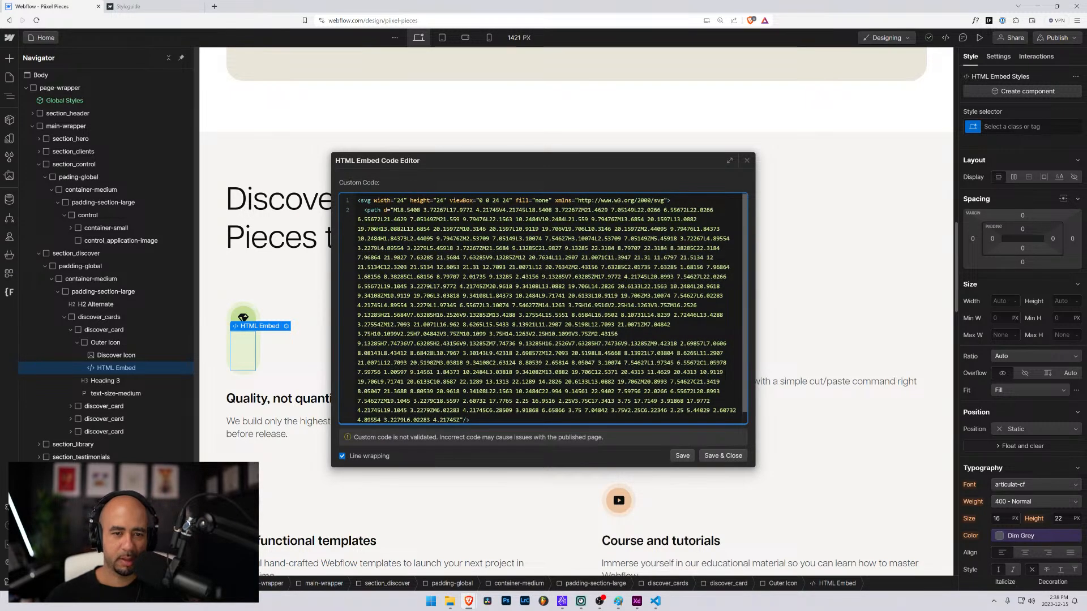
text(auto)
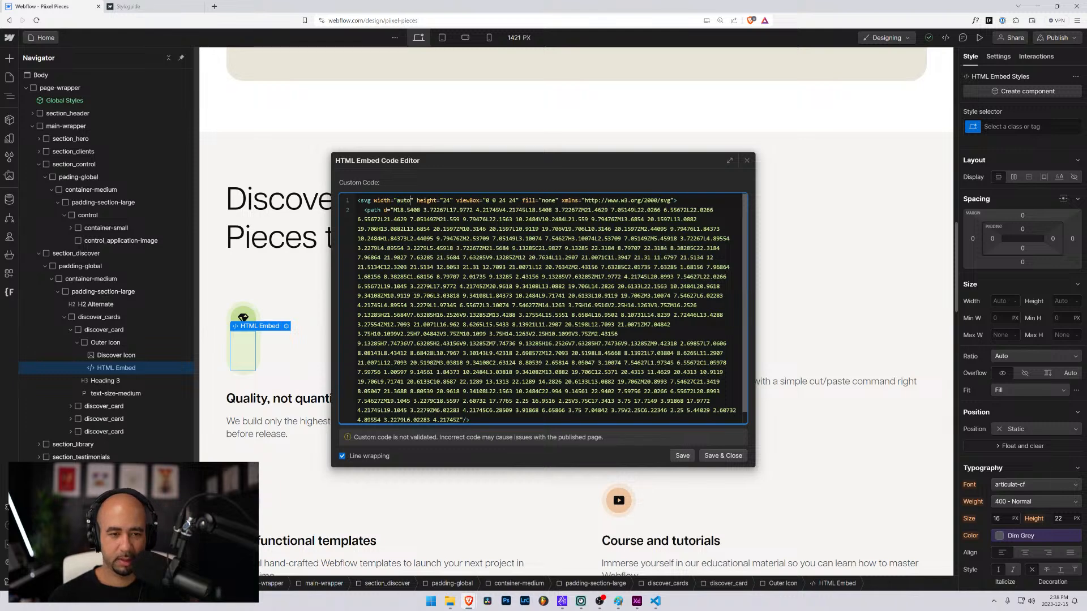
double_click(446, 200)
text(auto)
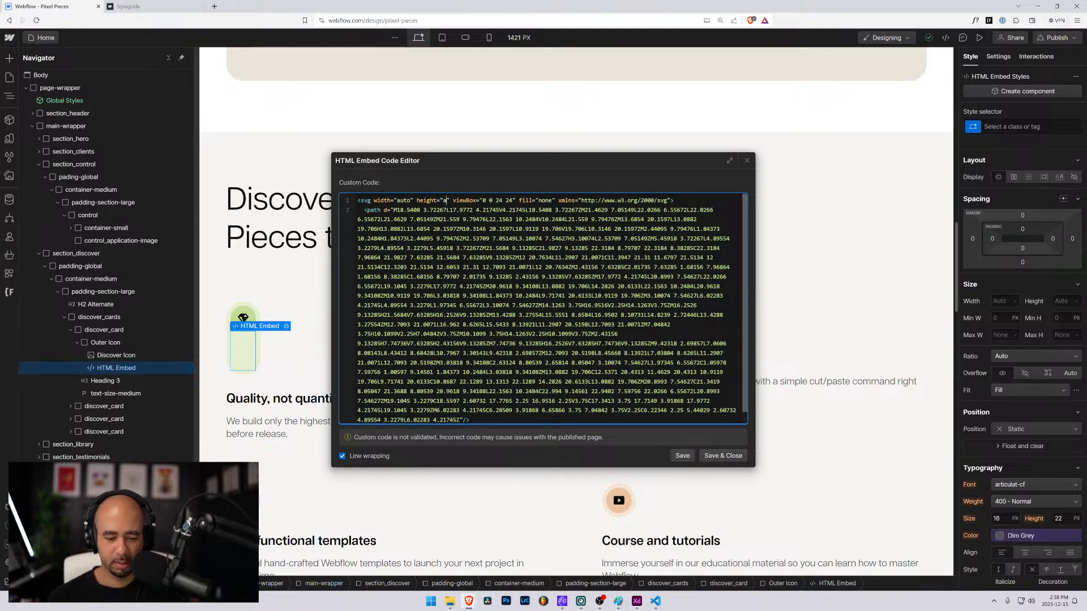
key(ctrl+0)
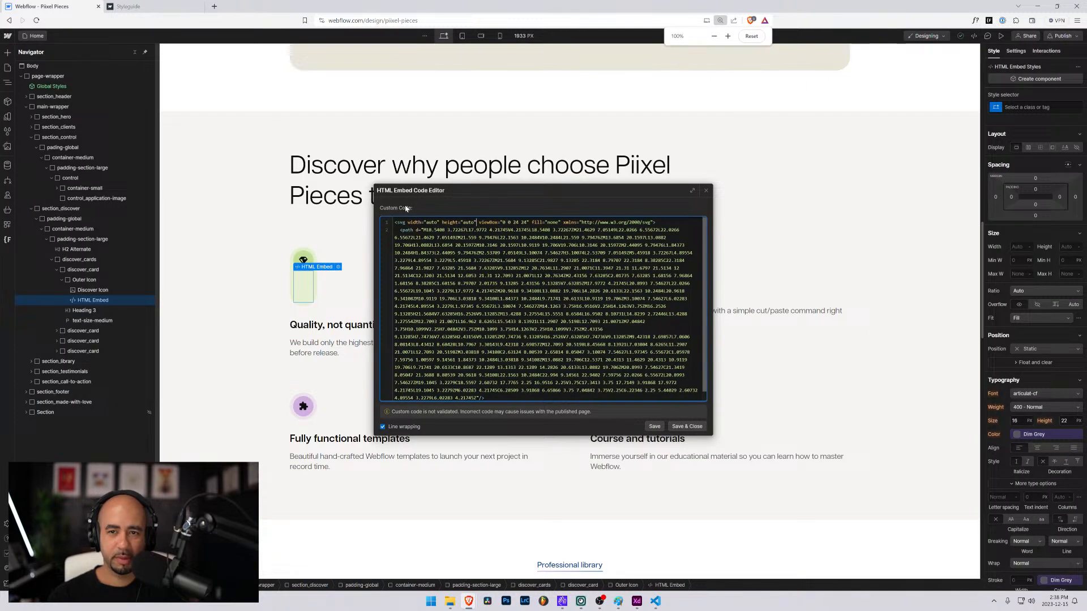
key(ctrl+plus)
key(ctrl+plus)
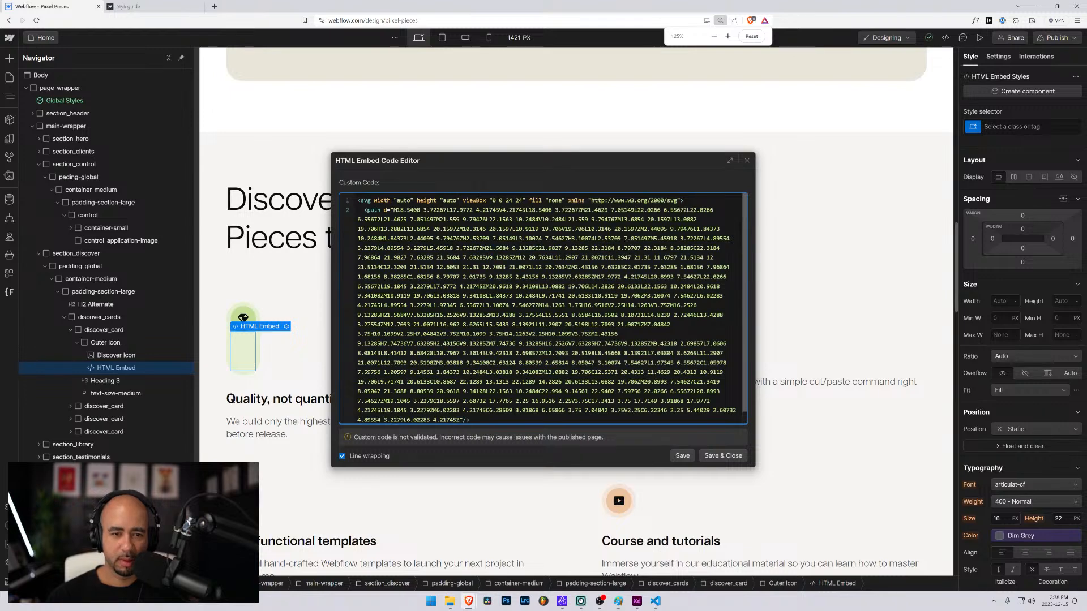
Set the svg tag's fill to currentColor and save the embed code.
double_click(556, 201)
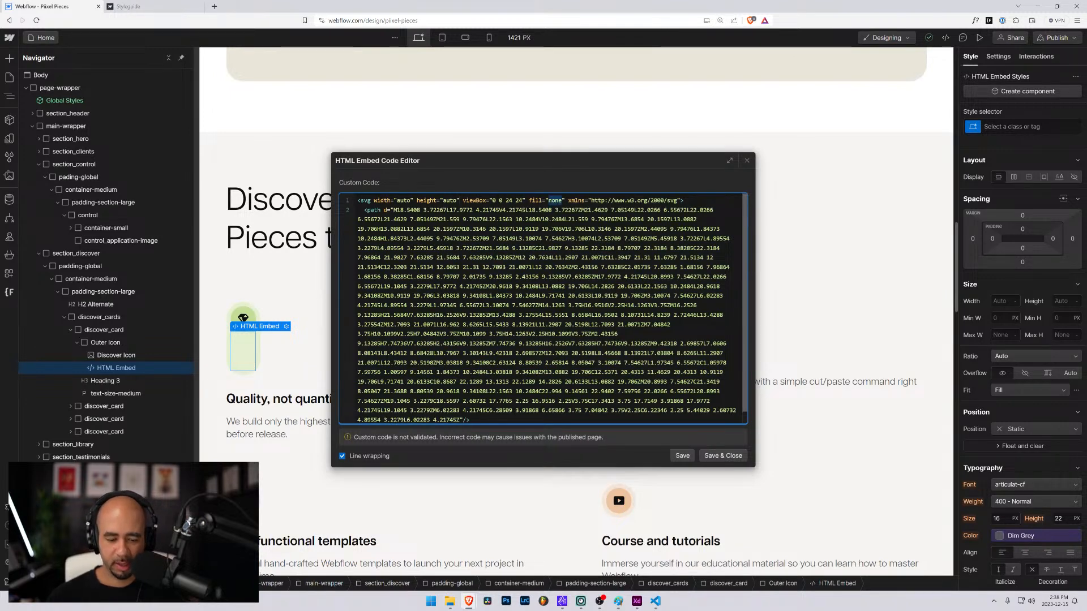
text(currentColor)
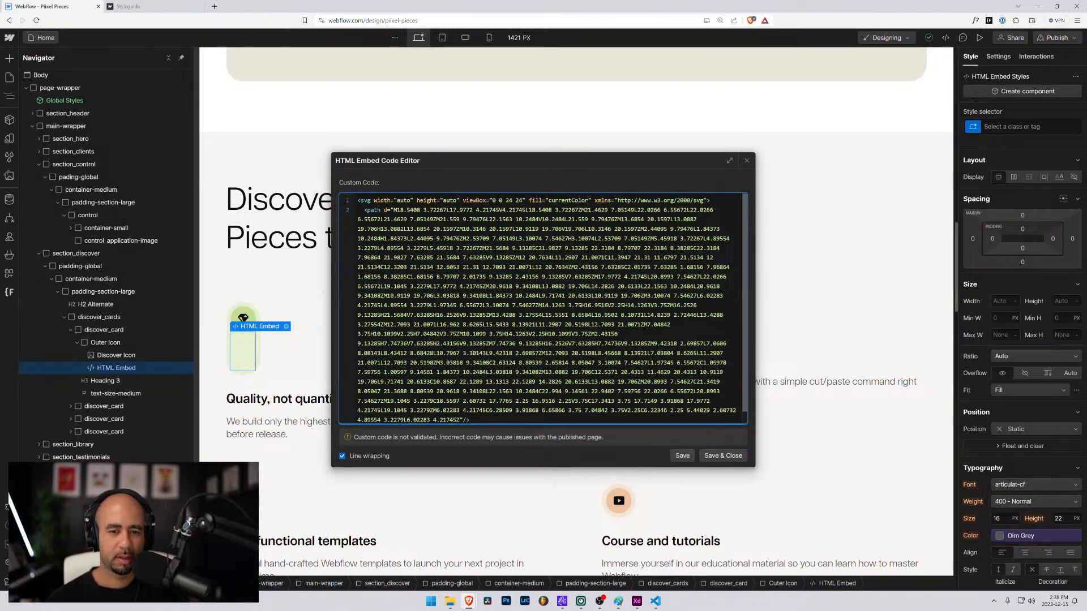
click(722, 455)
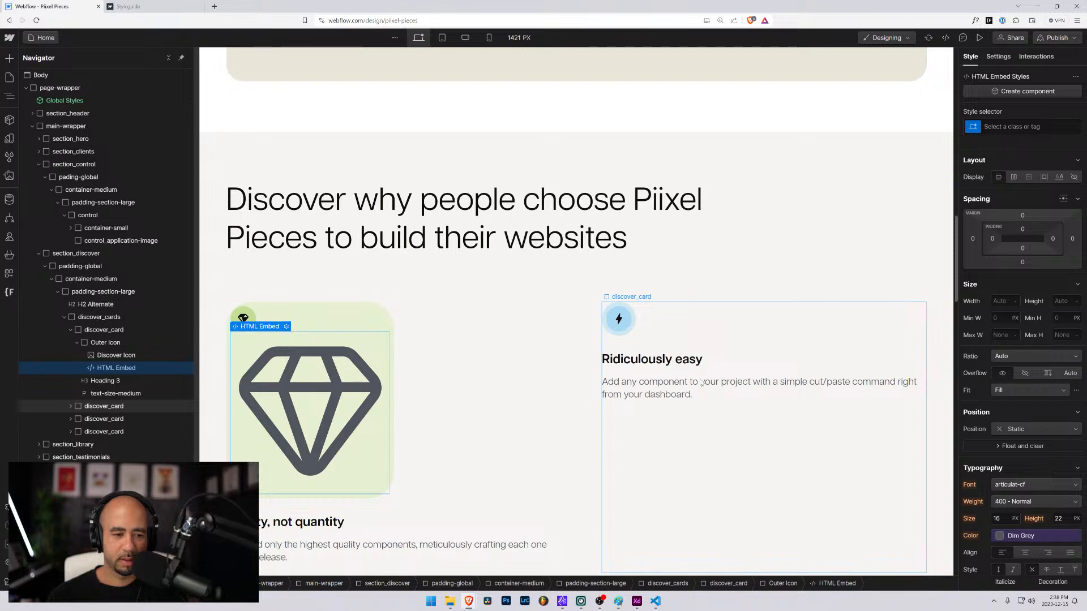
Move the old Discover Icon image below the HTML Embed in the Outer Icon wrapper and delete the image.
drag(119, 356, 118, 373)
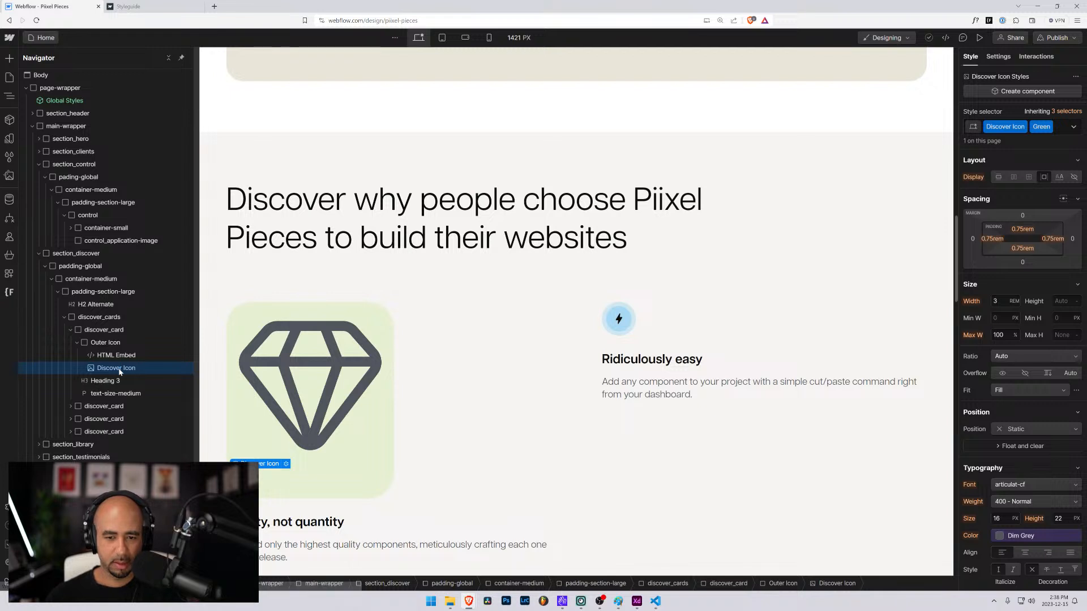
key(Delete)
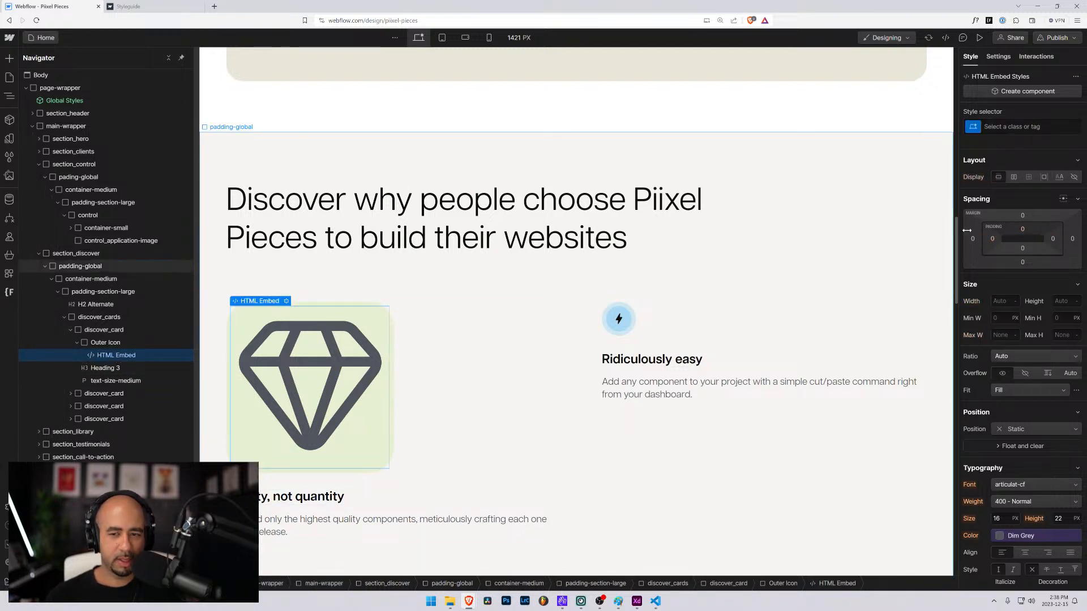
Apply the existing icon-1x1-small class to the diamond HTML Embed in the first discover card.
key(ctrl+Return)
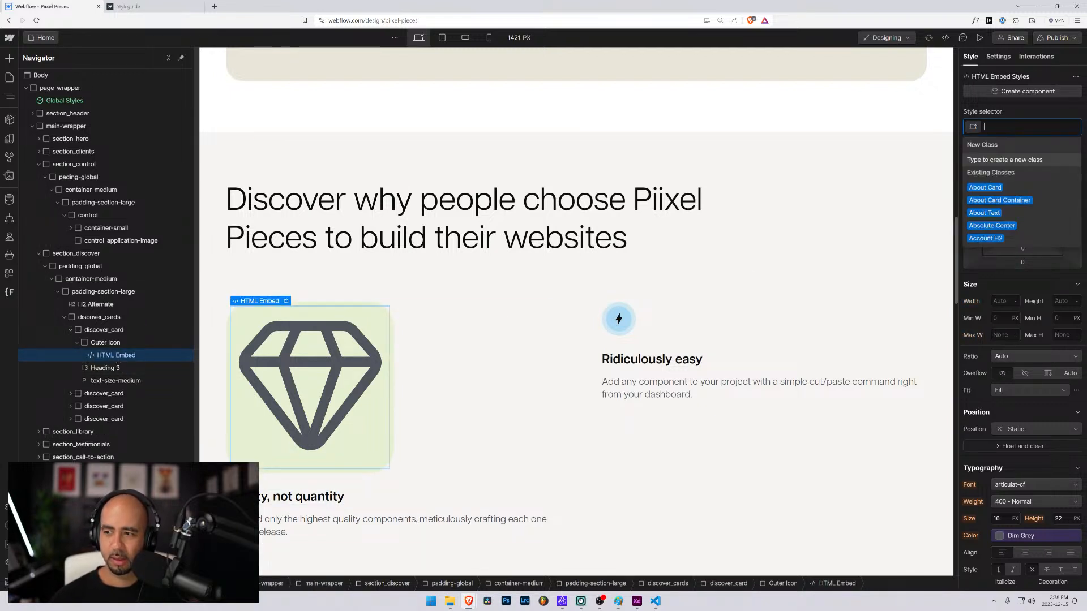
text(icon)
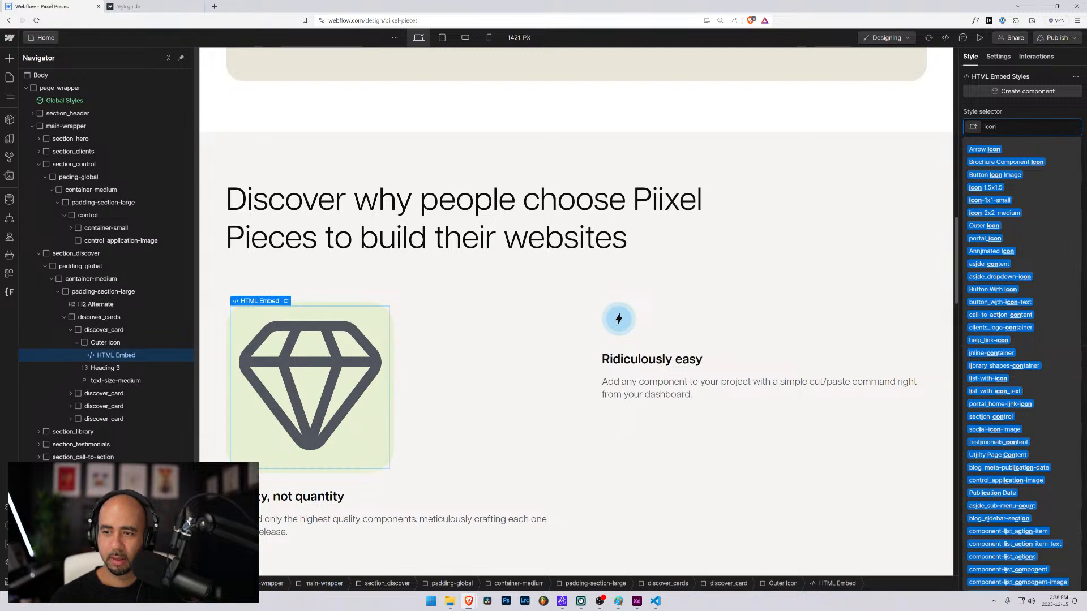
key(Down)
key(Down)
key(Down)
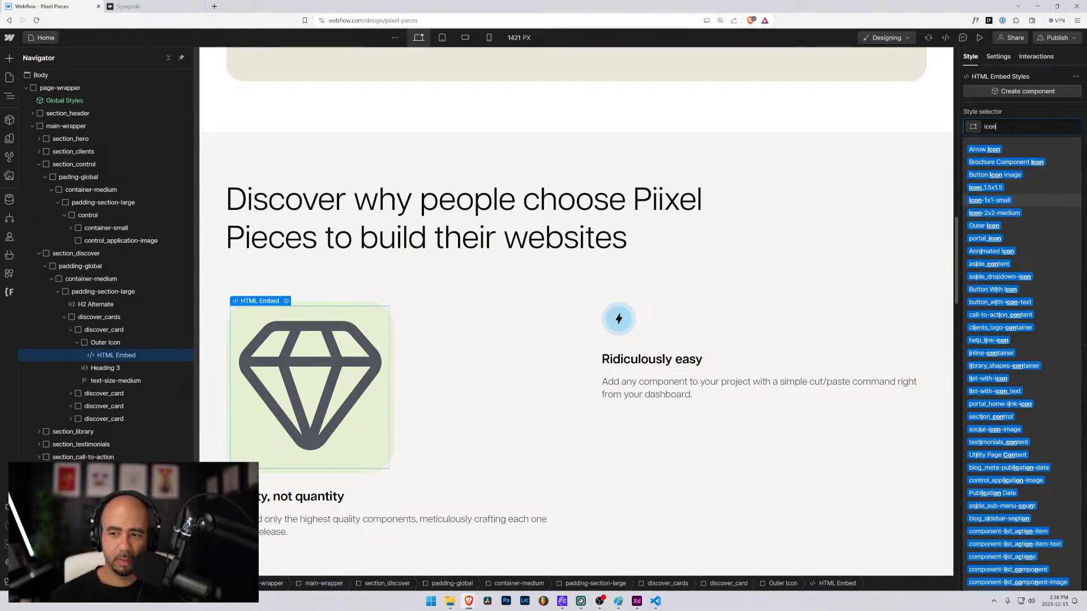
key(Return)
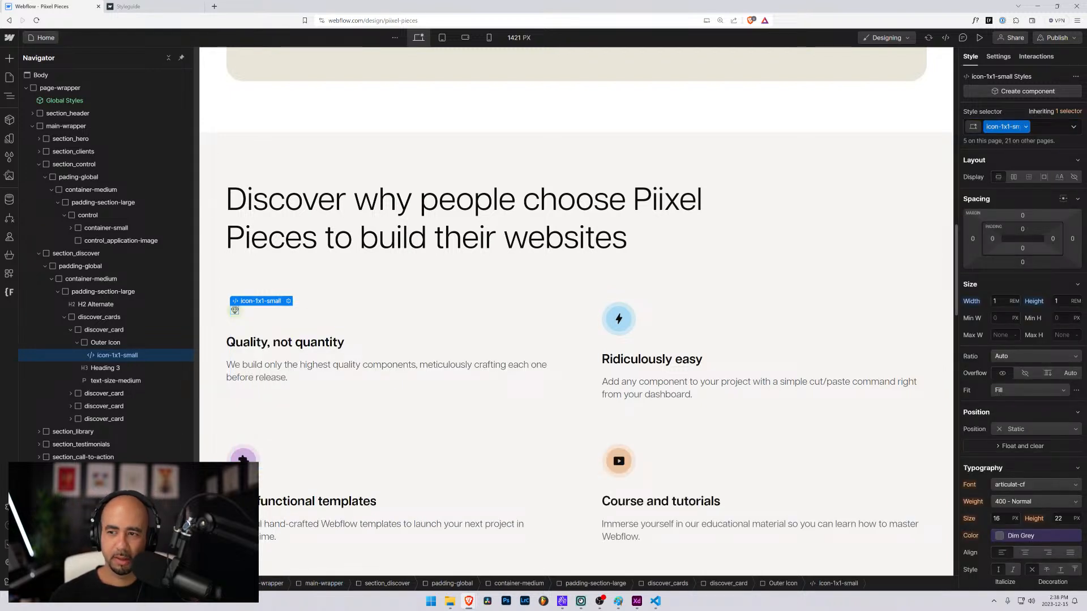
Replace the diamond embed's icon-1x1-small class with the existing icon-2x2-medium class.
key(ctrl+Return)
key(BackSpace)
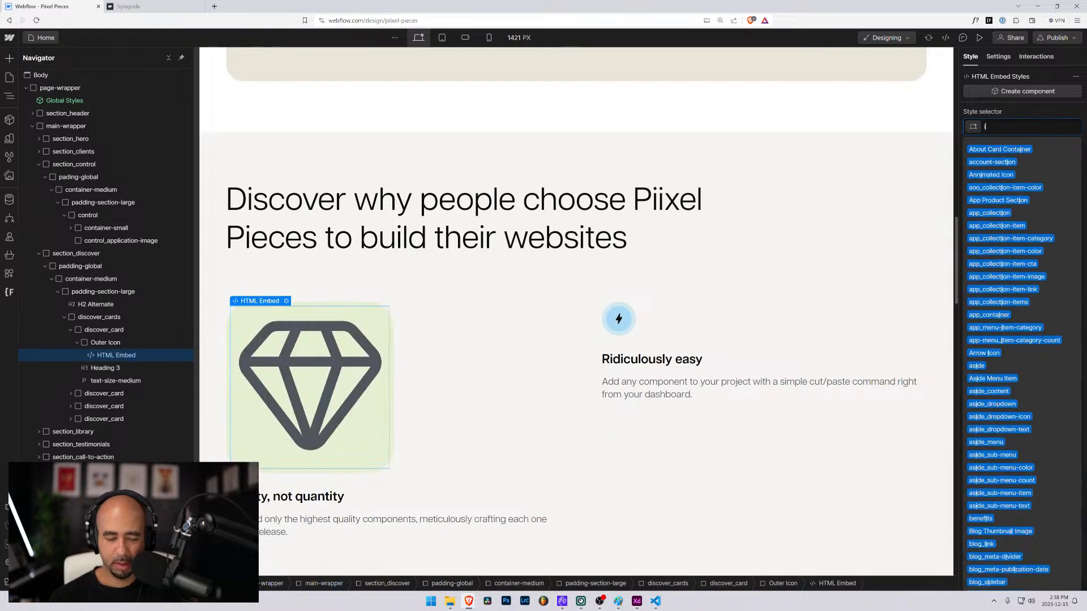
text(icon)
key(Down)
key(Down)
key(Down)
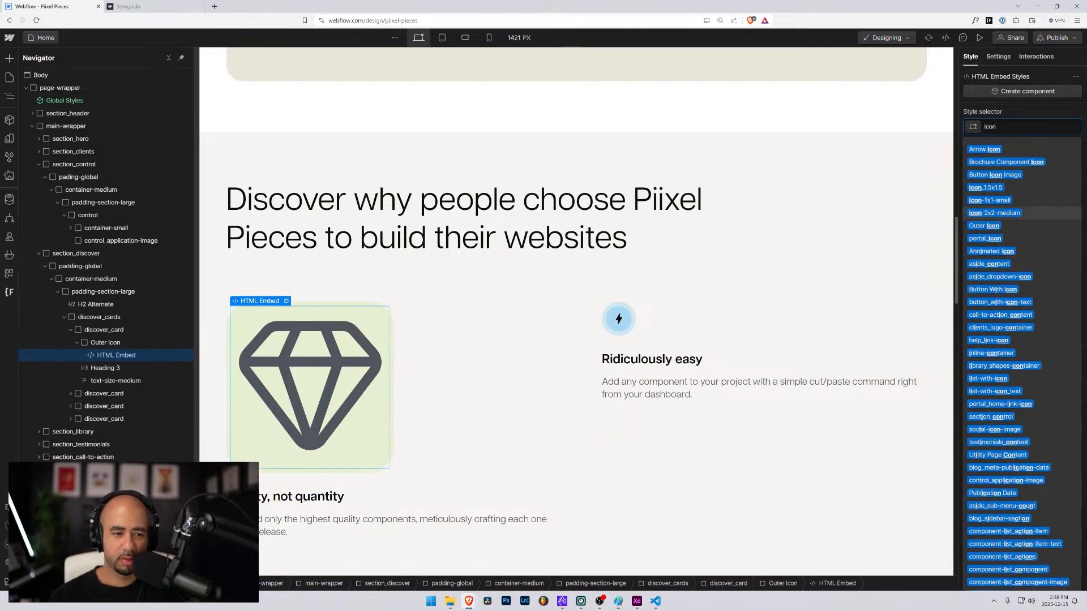
key(Return)
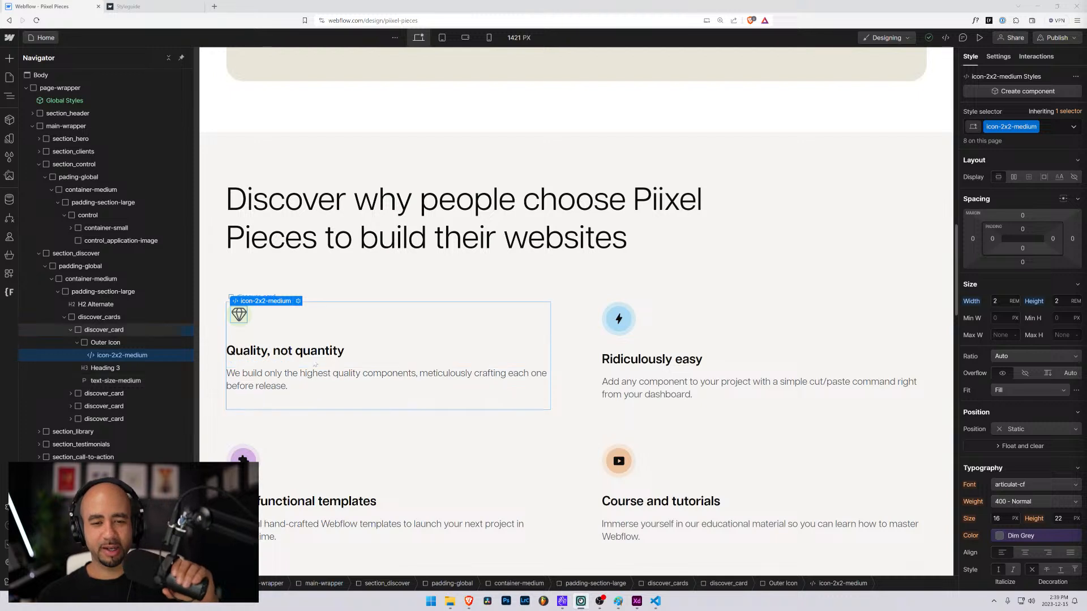
Add a new is-black combo class to the diamond embed's icon-2x2-medium class.
click(116, 345)
click(311, 330)
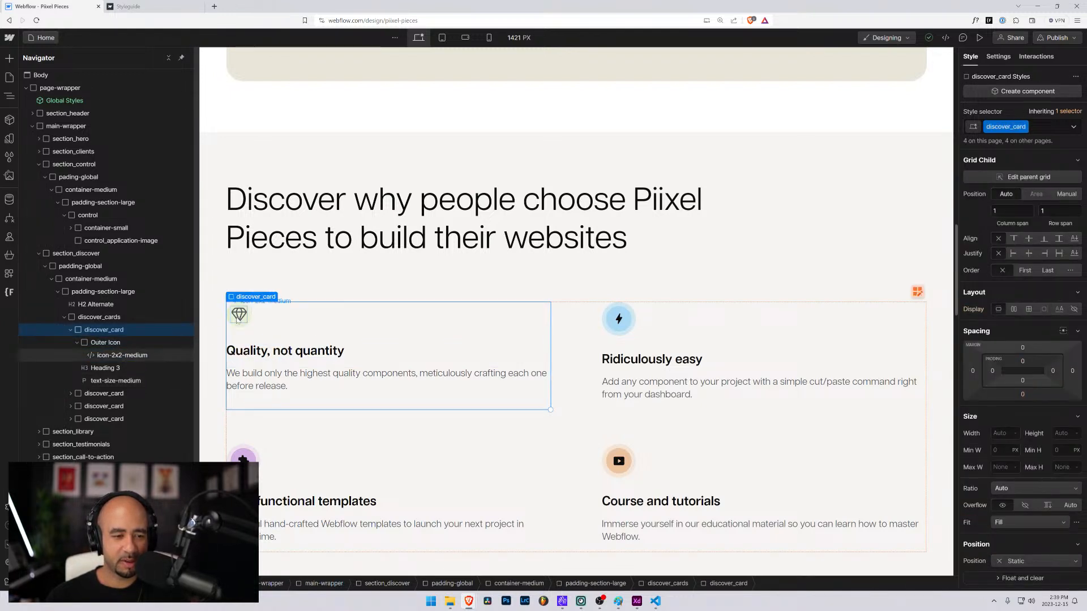
click(240, 316)
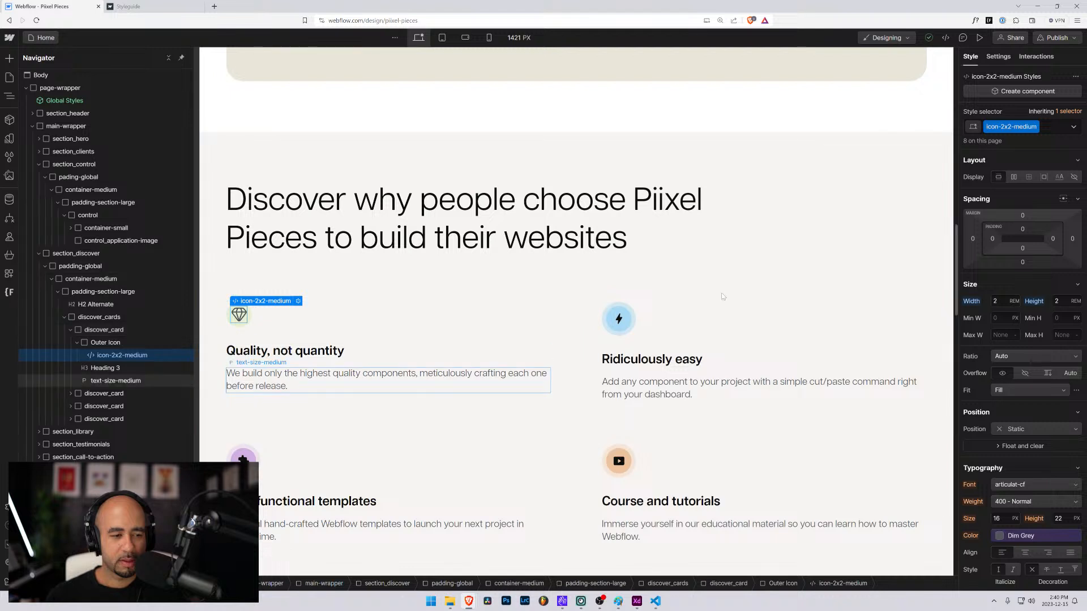
click(1049, 129)
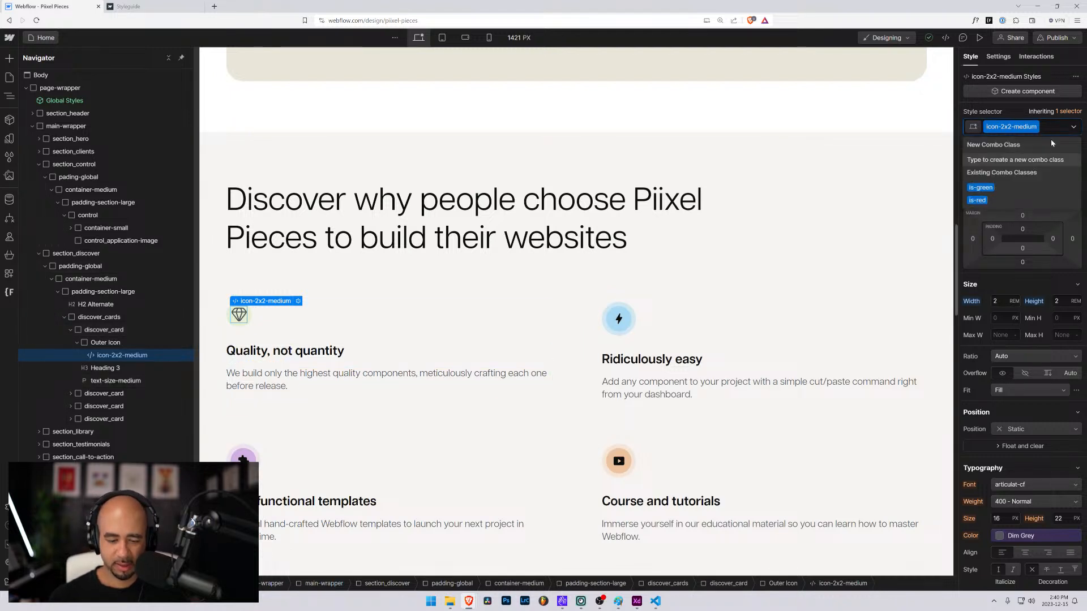
text(is-black)
key(Return)
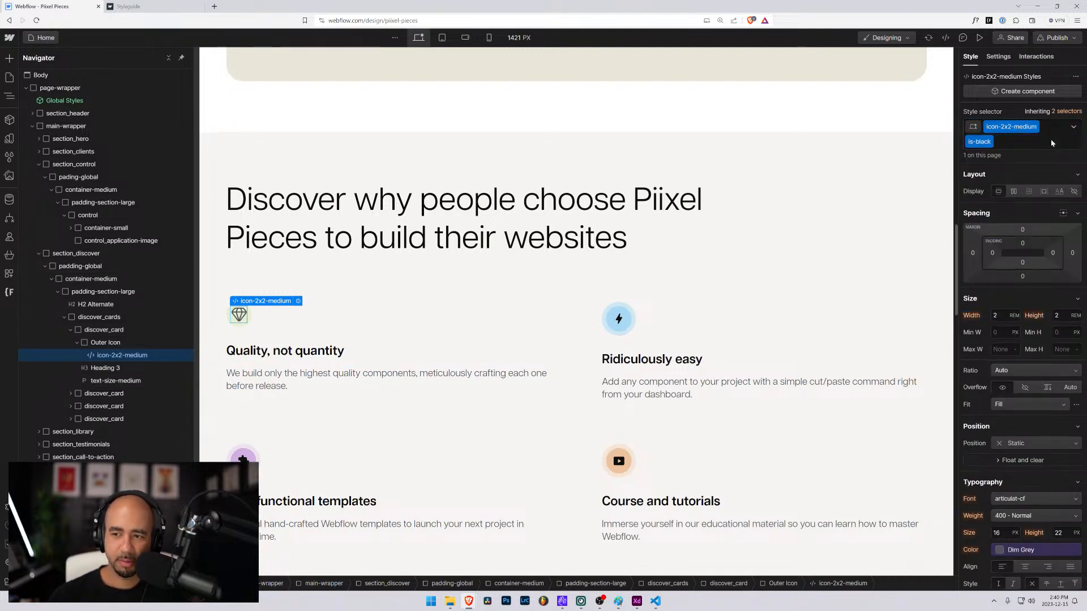
Set the text color of the diamond embed's is-black combo class to the Black variable.
scroll(991, 425, down, 3)
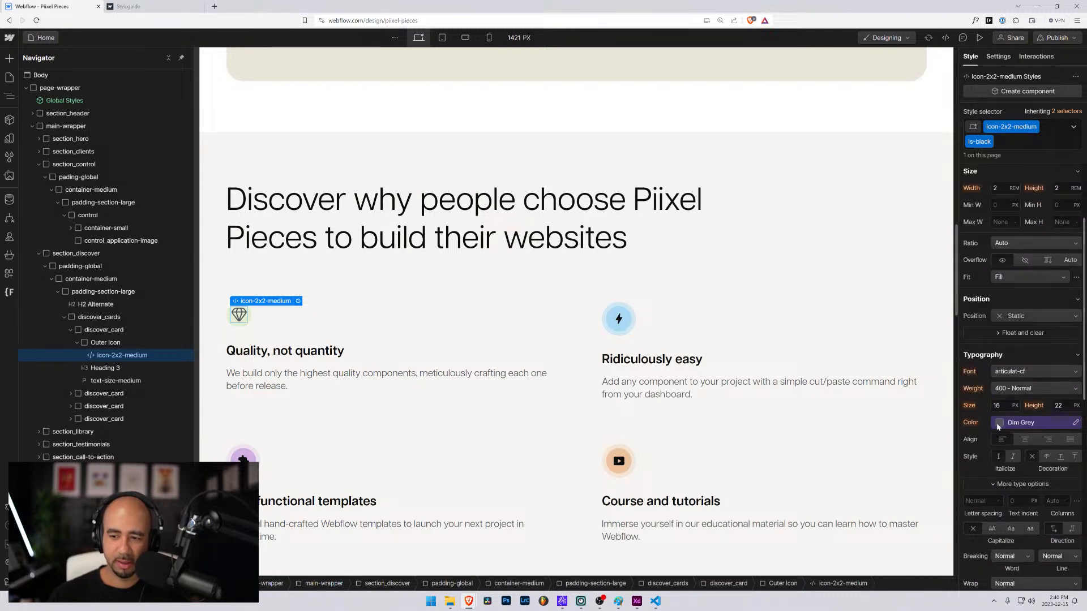
click(998, 424)
click(983, 495)
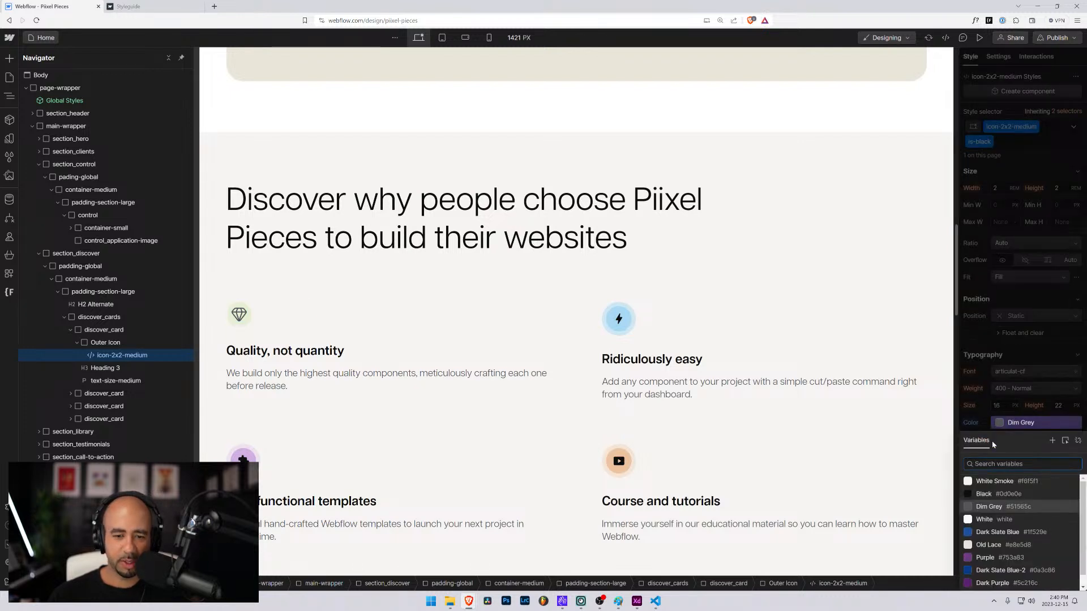
click(980, 496)
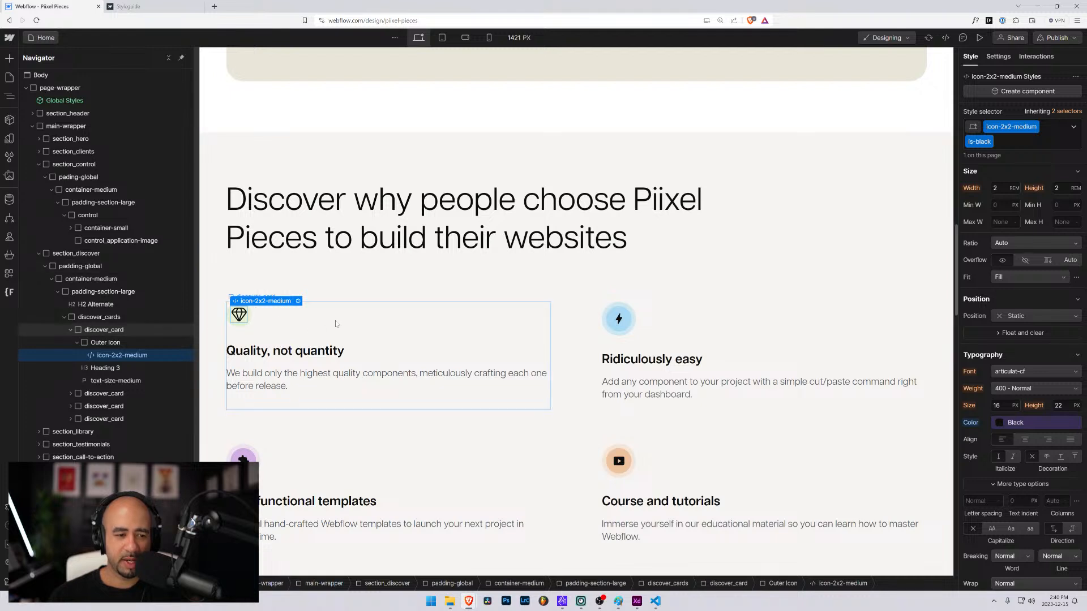
click(312, 326)
Remove both classes from the diamond embed and apply the existing icon_1.5x1.5 class instead.
click(240, 316)
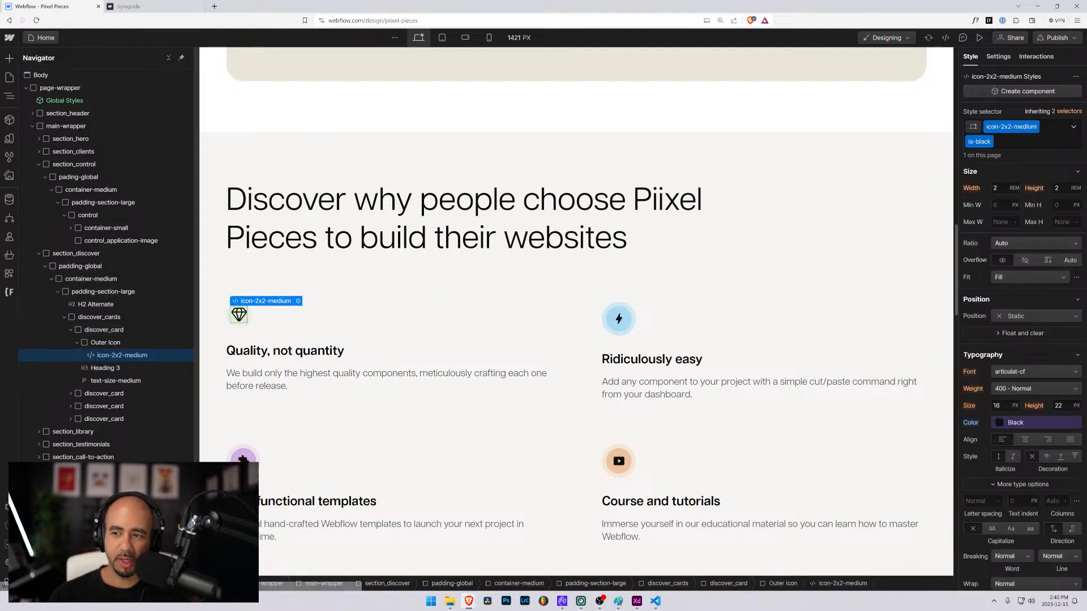
click(1050, 130)
key(BackSpace)
key(BackSpace)
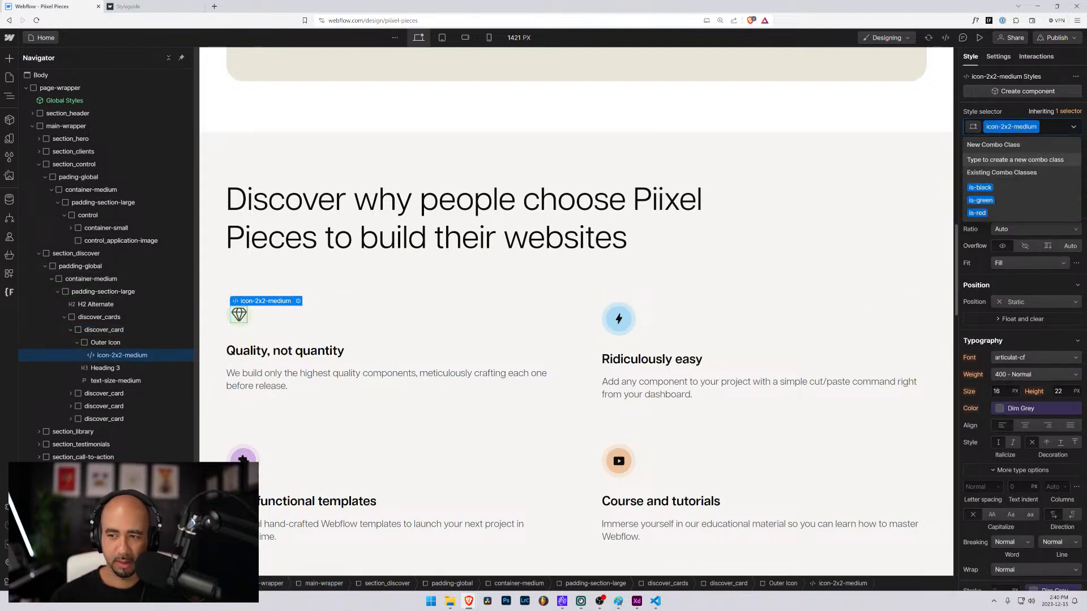
text(1.5)
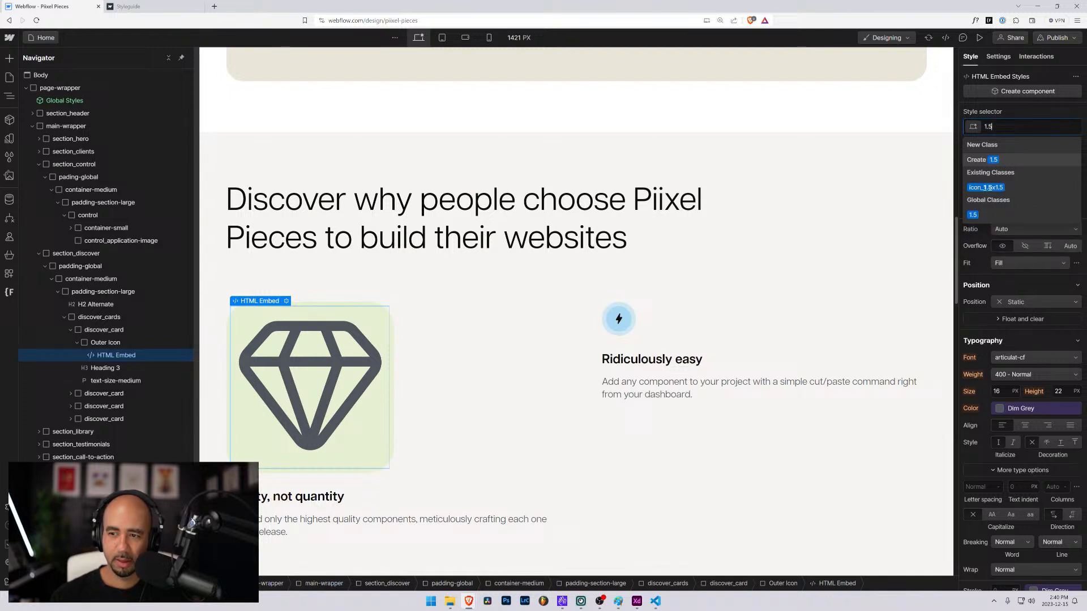
key(Down)
key(Return)
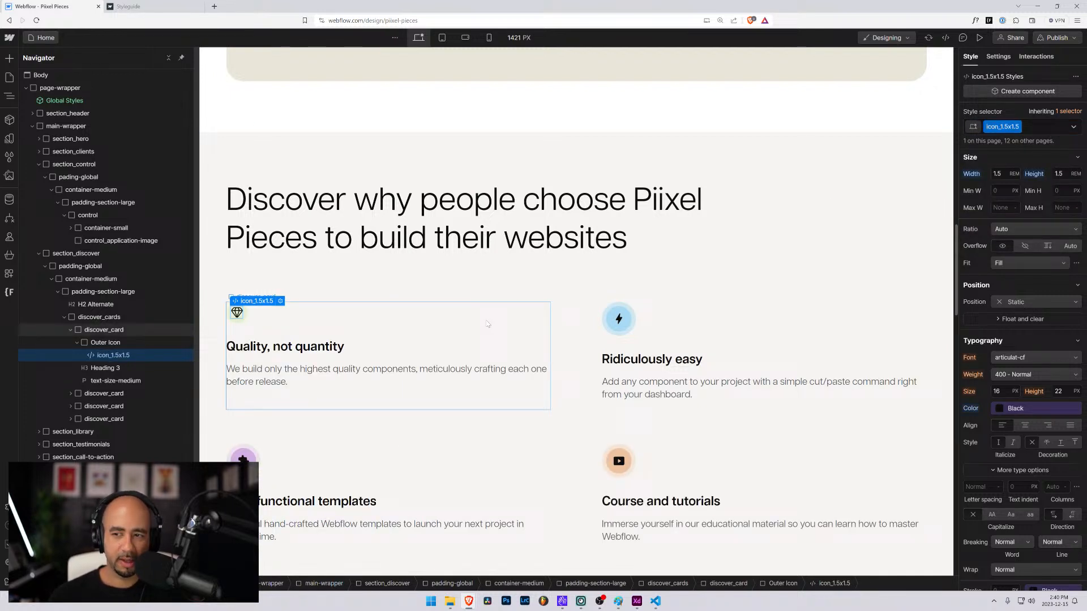
Try the is-black combo class on the diamond embed's icon_1.5x1.5 class, and remove it again.
click(1044, 126)
text(is-black)
key(Return)
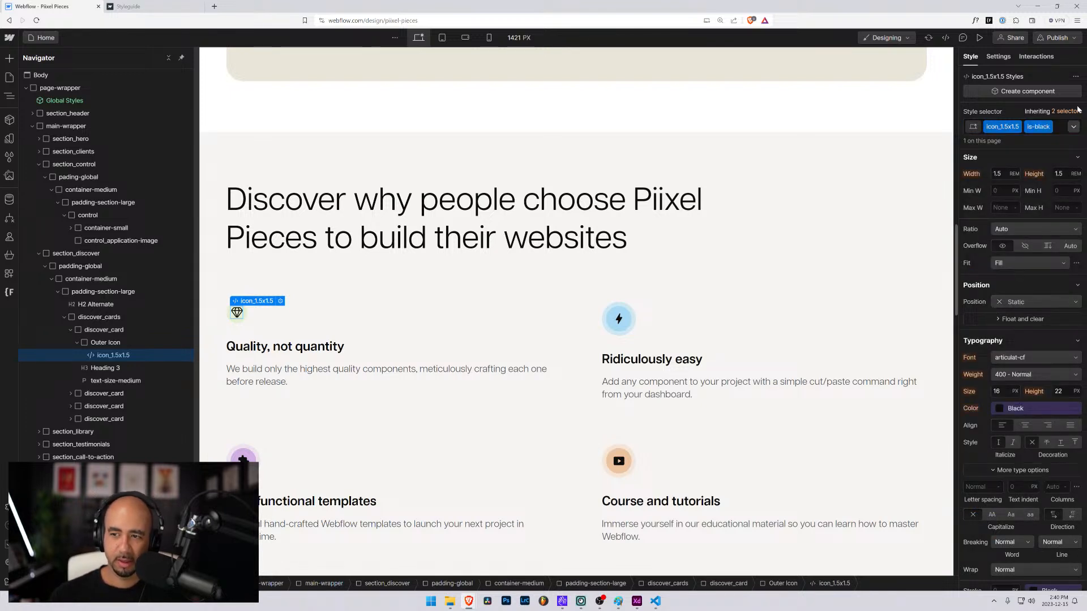
click(1061, 128)
key(BackSpace)
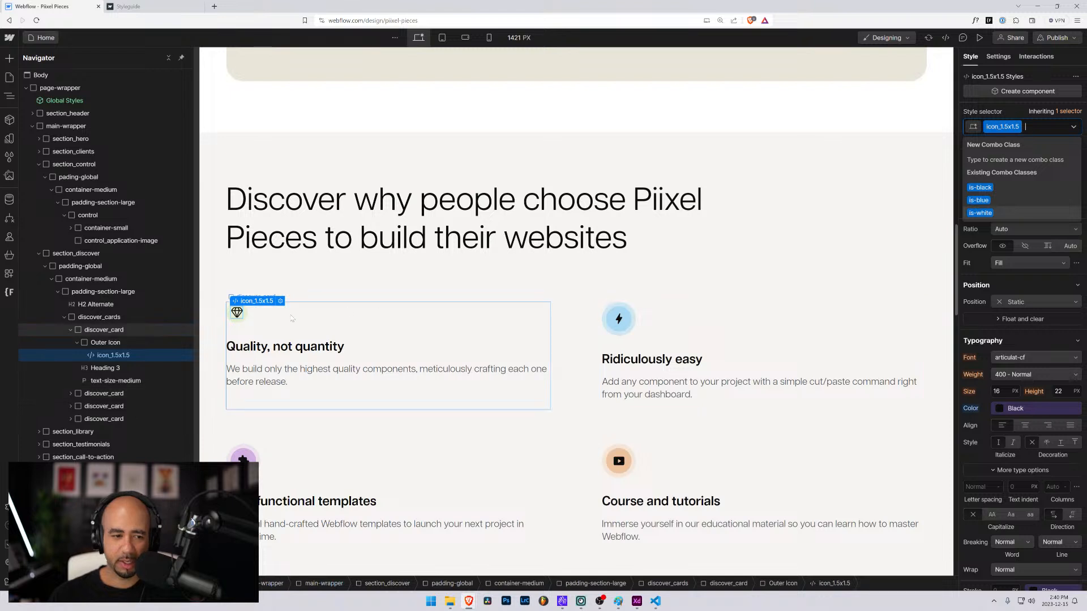
click(440, 347)
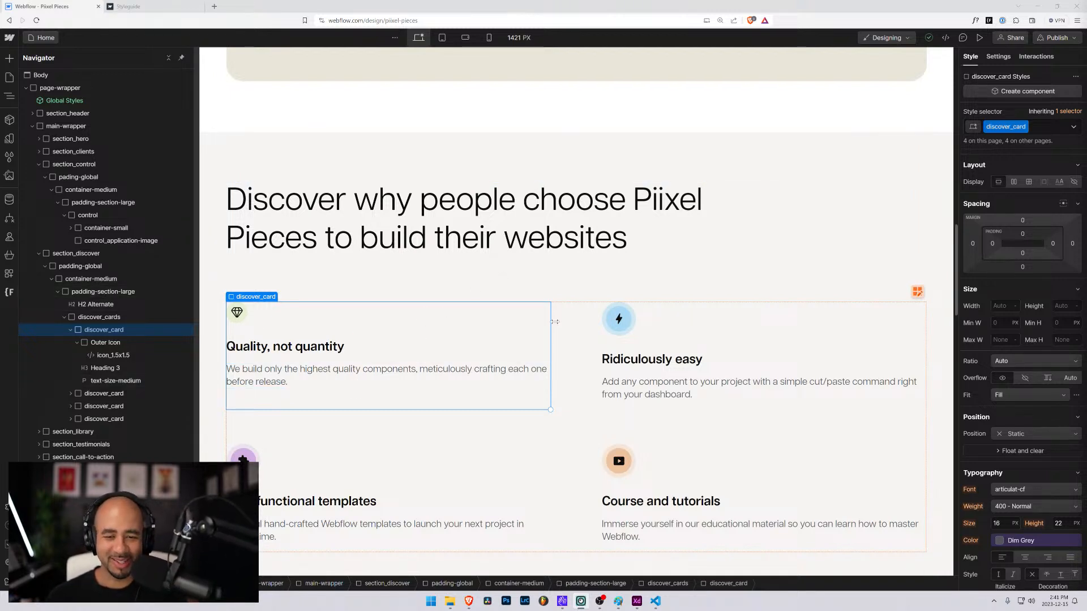
Paste a copy of the diamond embed into the Ridiculously easy card's Outer Icon and delete its Annimated Icon.
click(616, 320)
click(118, 357)
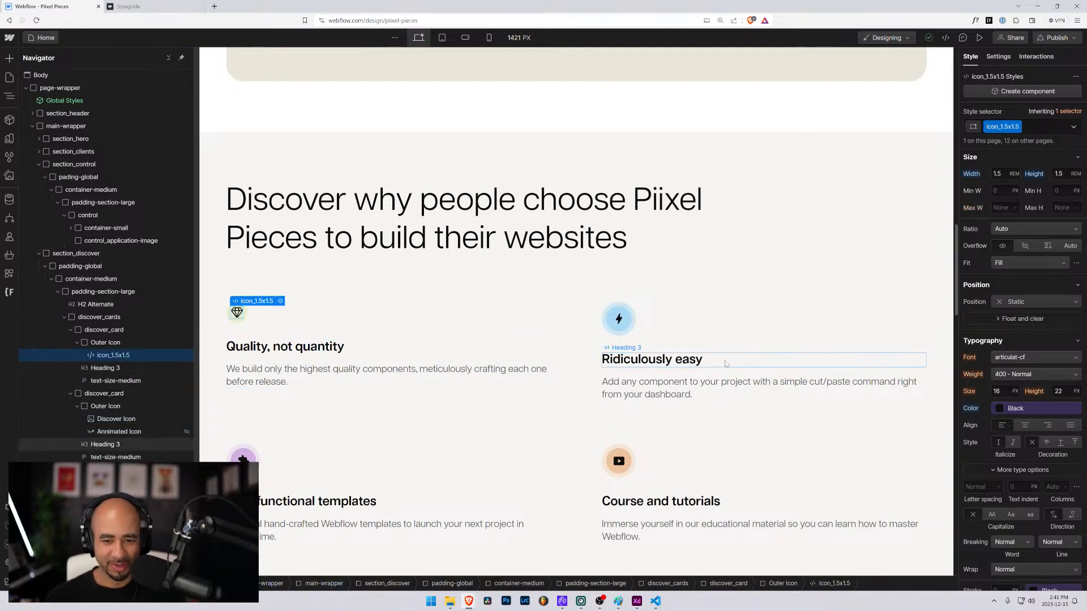
click(116, 419)
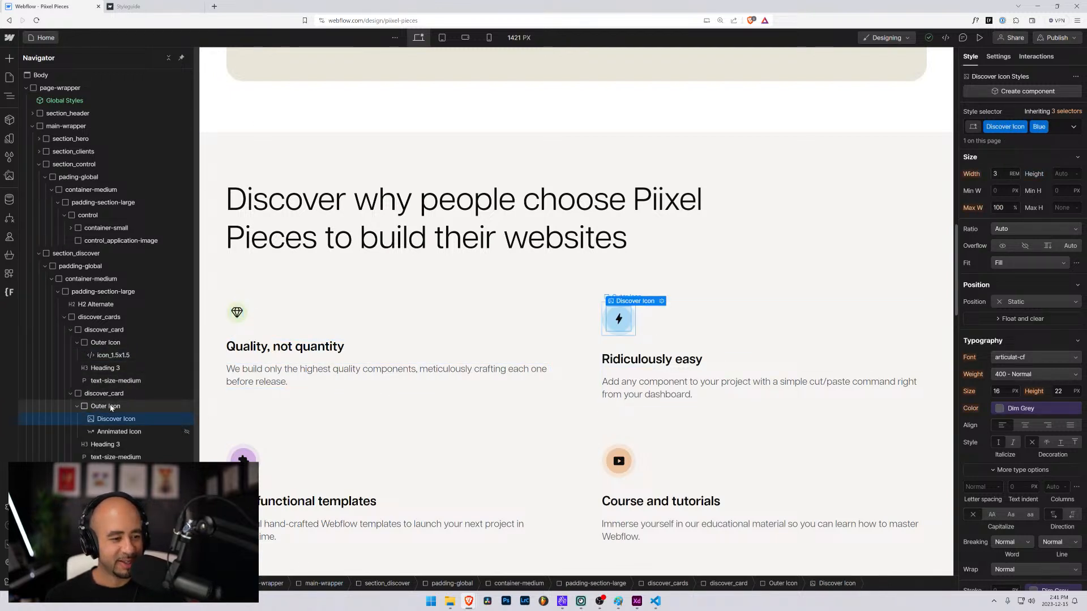
key(ctrl+v)
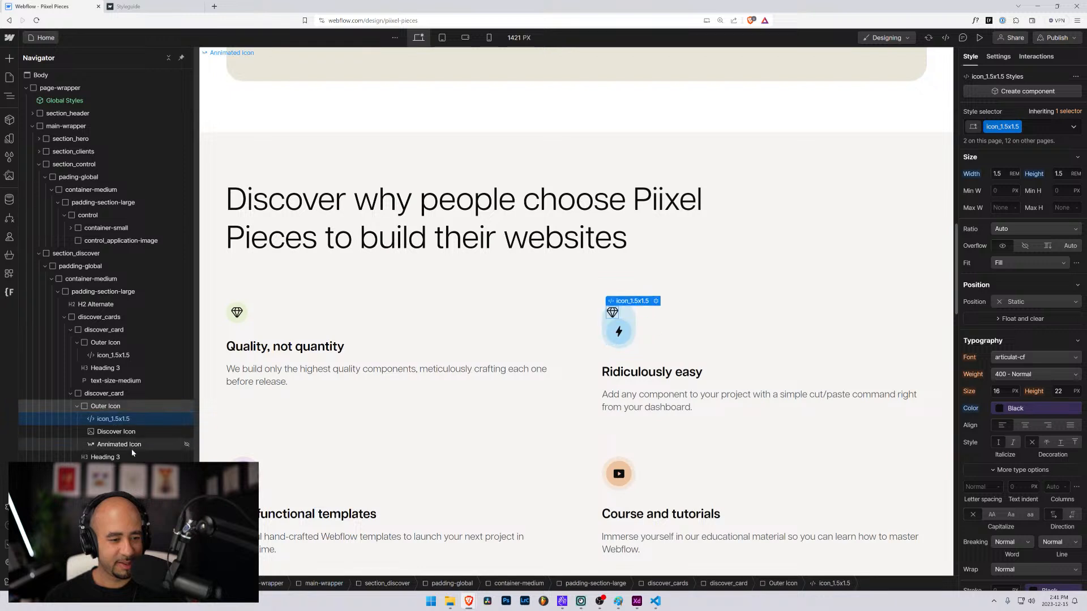
click(122, 445)
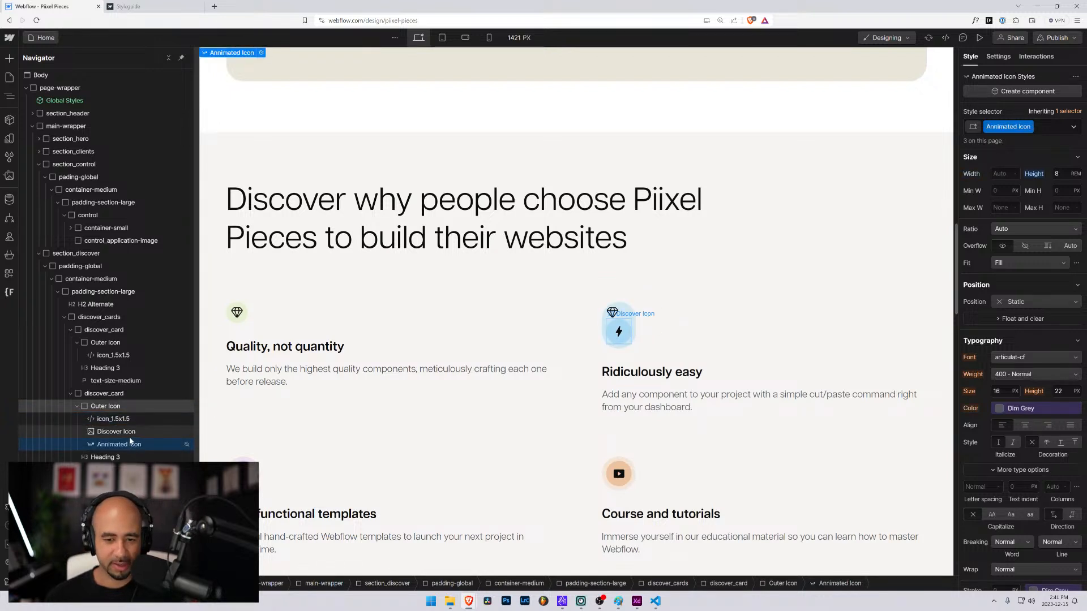
key(Delete)
click(123, 419)
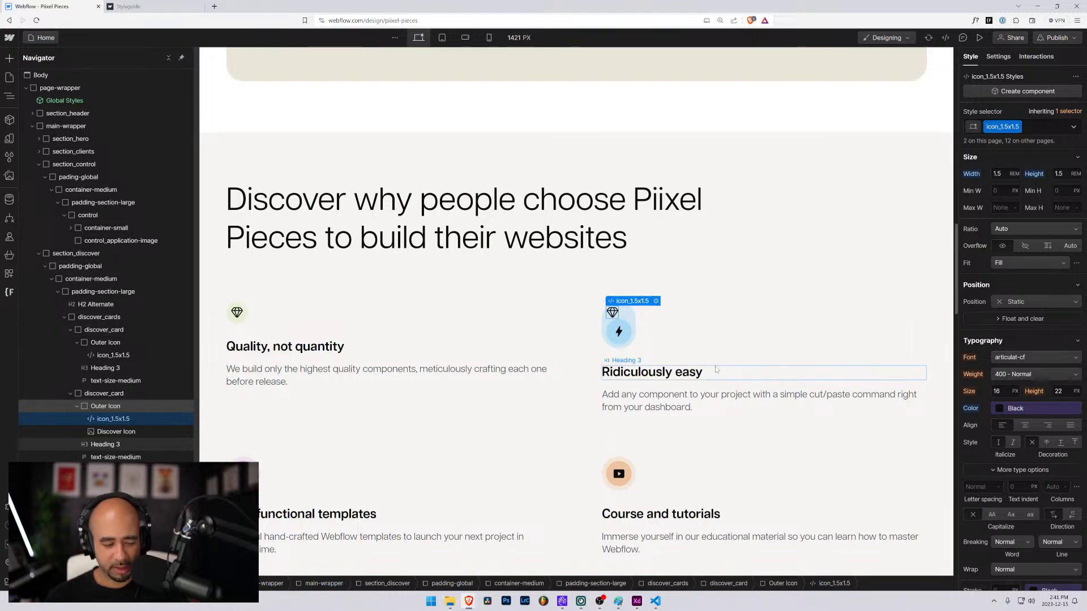
Switch to Adobe XD, look through the Huge icons pack for a lightning bolt, and select the flash icon in the Weather outline set.
key(alt+Tab)
key(alt+Tab)
key(alt+Tab)
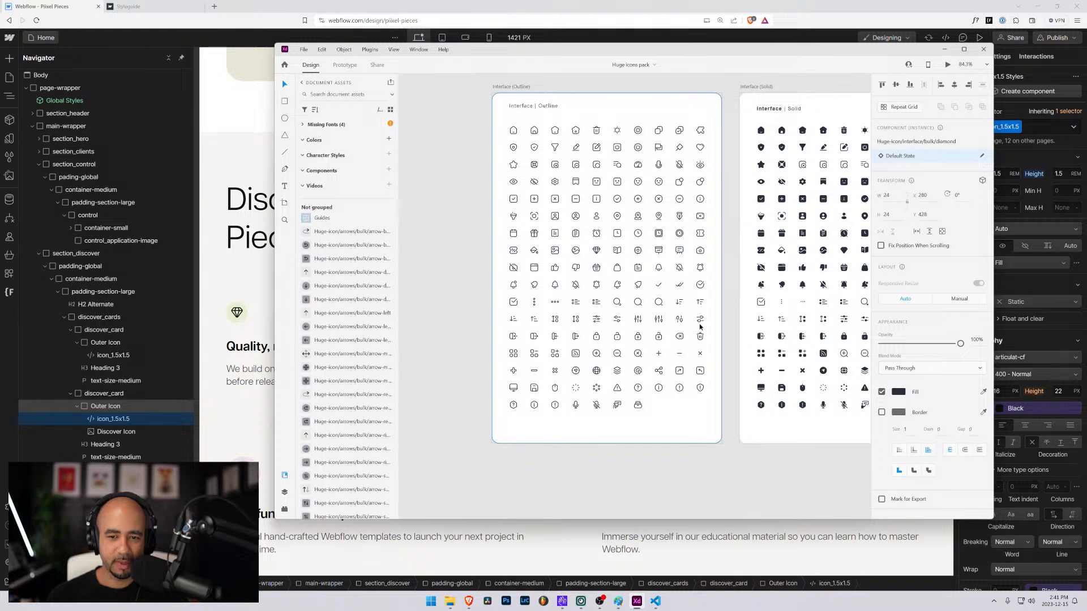
drag(795, 356, 561, 237)
drag(853, 271, 453, 342)
drag(800, 254, 530, 219)
drag(654, 418, 622, 262)
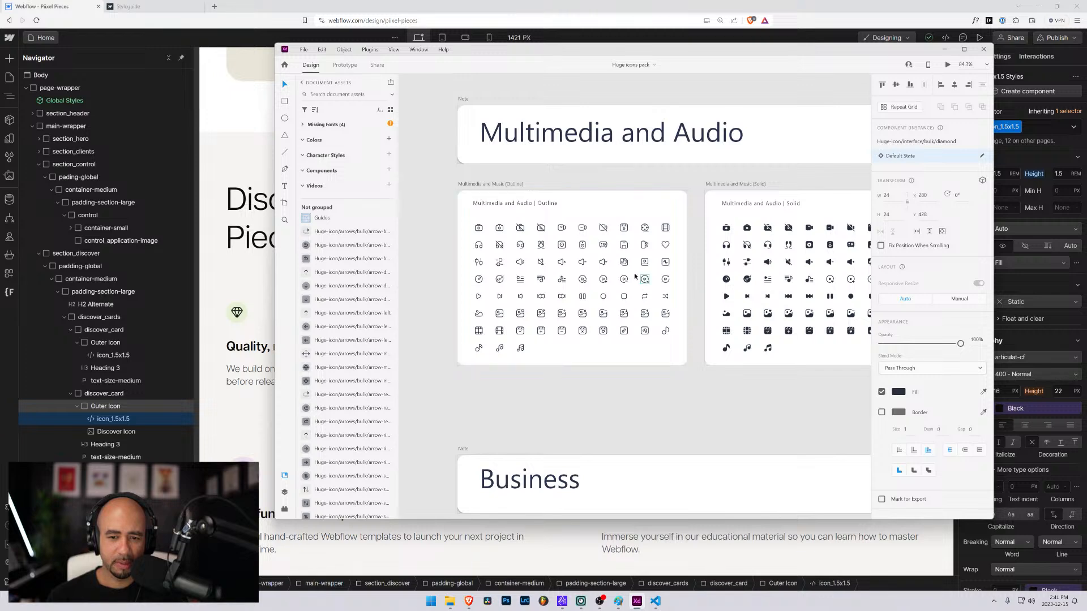
drag(548, 424, 534, 199)
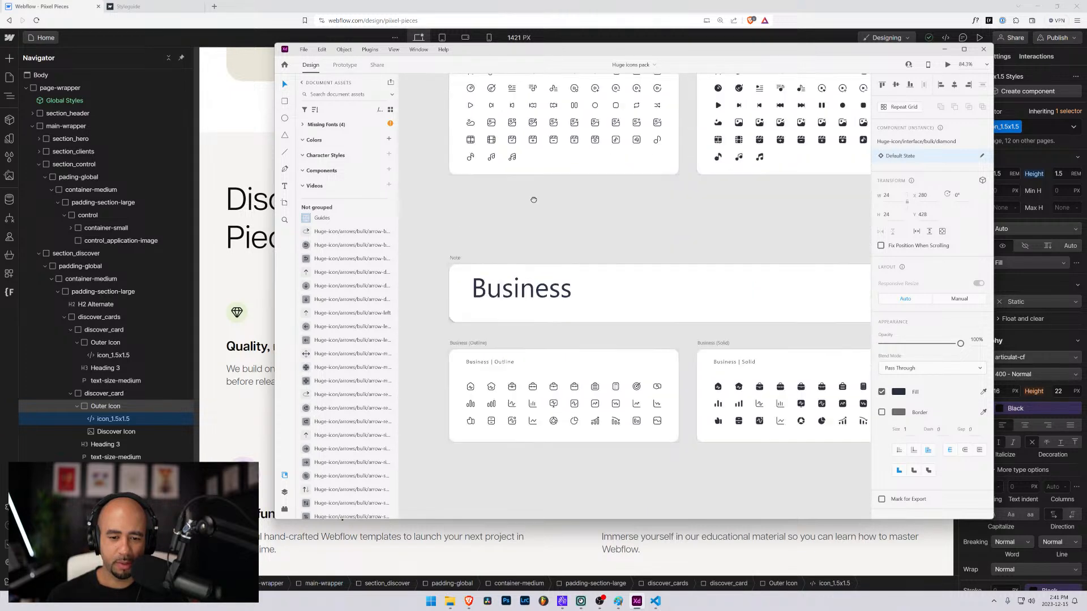
drag(523, 347, 653, 110)
drag(645, 364, 602, 170)
drag(576, 395, 550, 152)
drag(532, 246, 544, 101)
drag(576, 325, 540, 141)
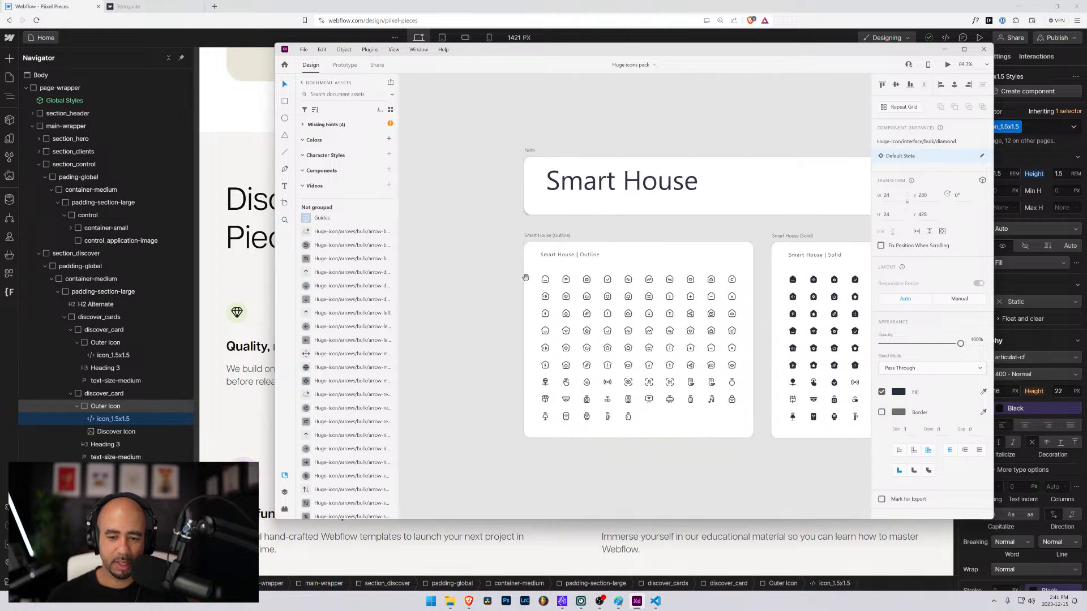
drag(544, 353, 718, 126)
drag(698, 305, 857, 293)
drag(538, 253, 641, 269)
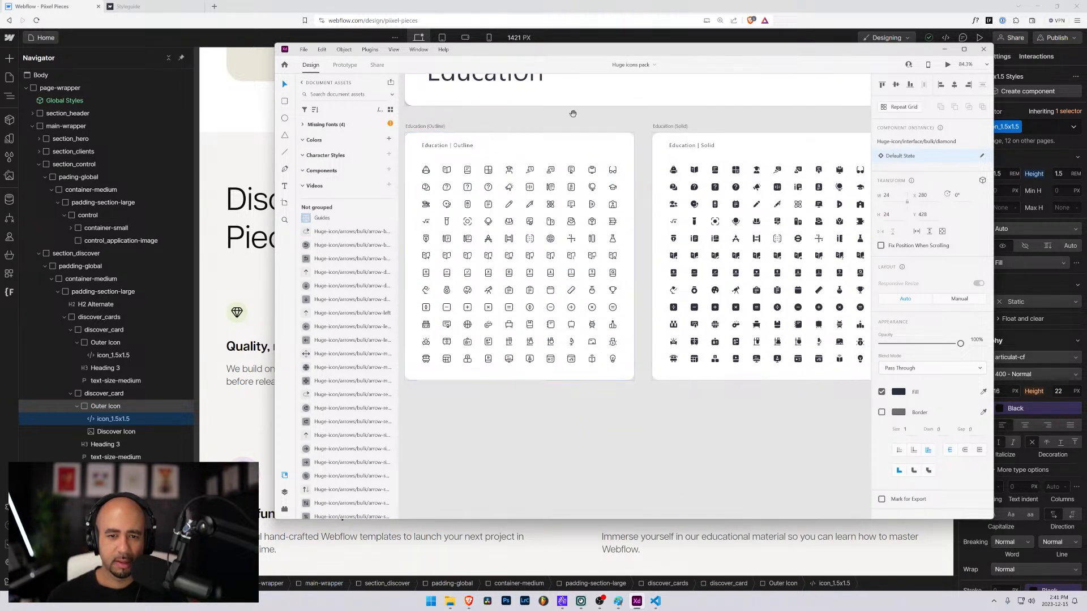
drag(573, 115, 613, 457)
drag(633, 230, 629, 507)
drag(625, 450, 625, 509)
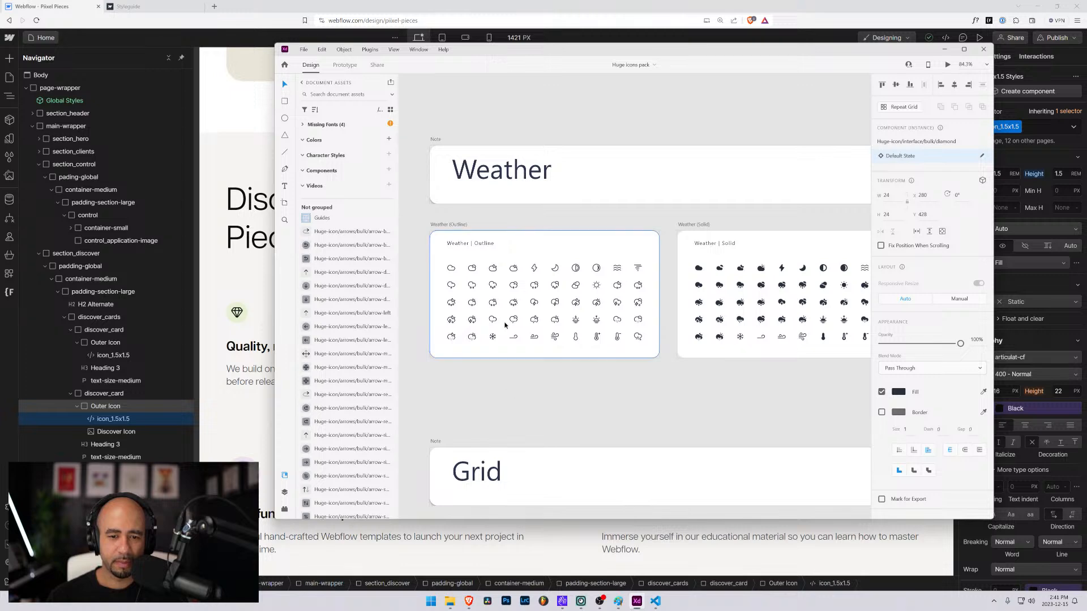
click(535, 271)
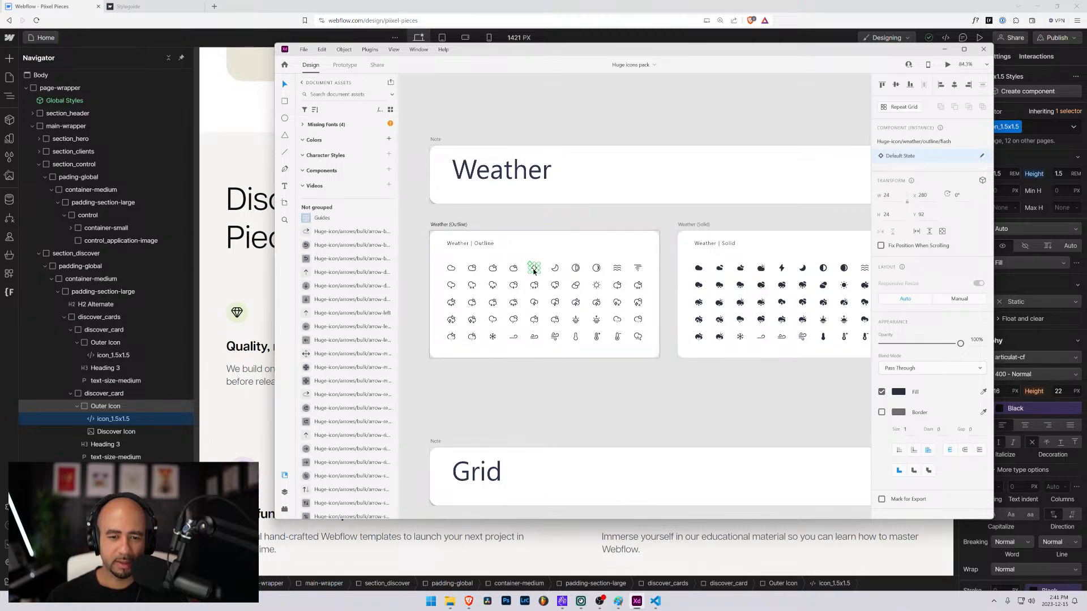
Switch to File Explorer and browse from the Huge-icon svg folder to the weather set's outline folder.
key(alt+Tab)
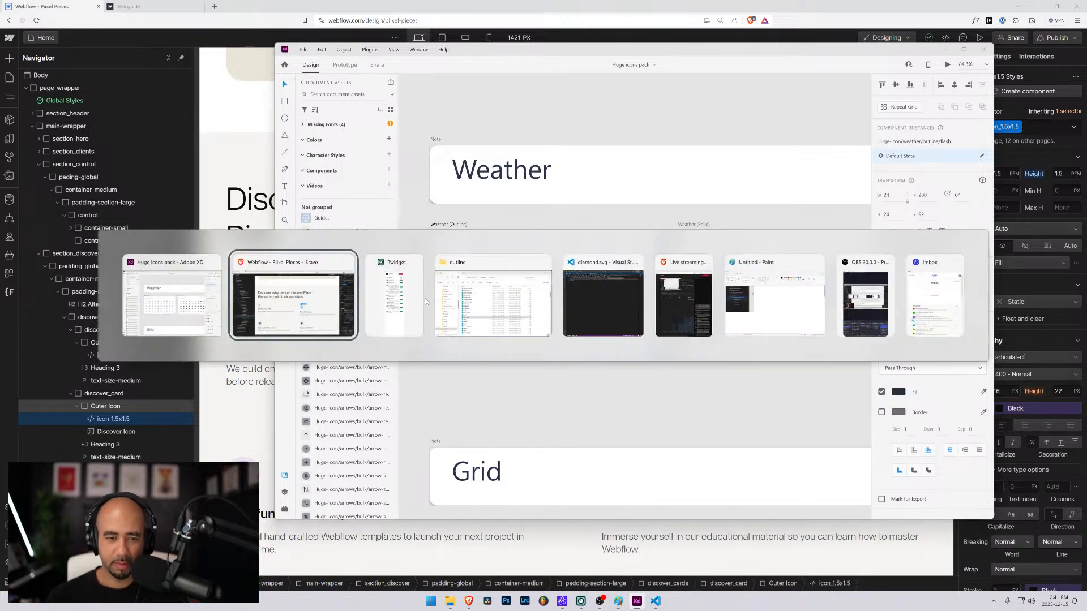
click(493, 300)
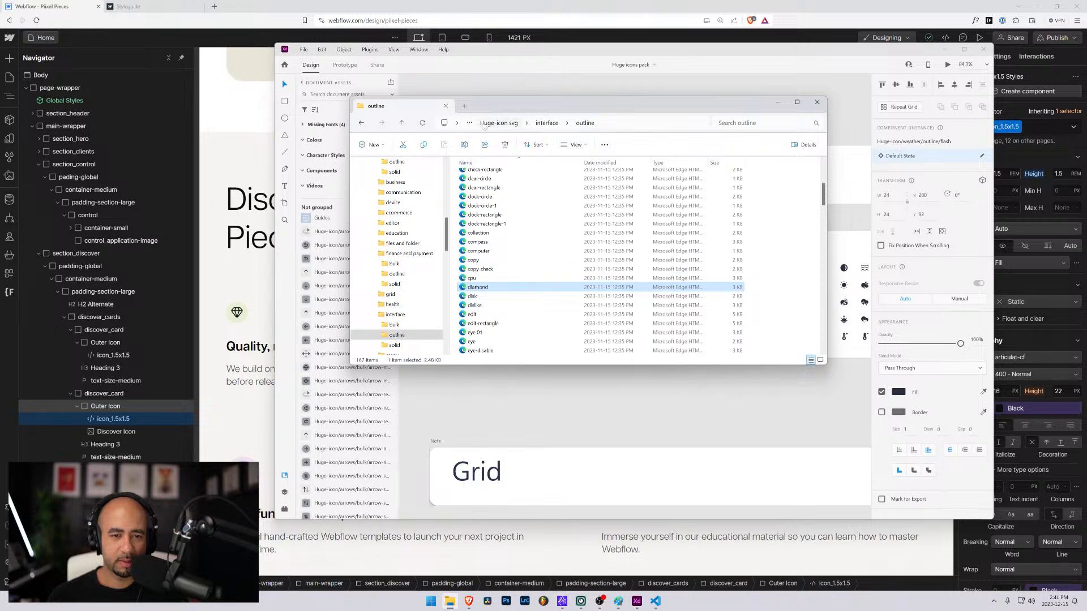
click(498, 123)
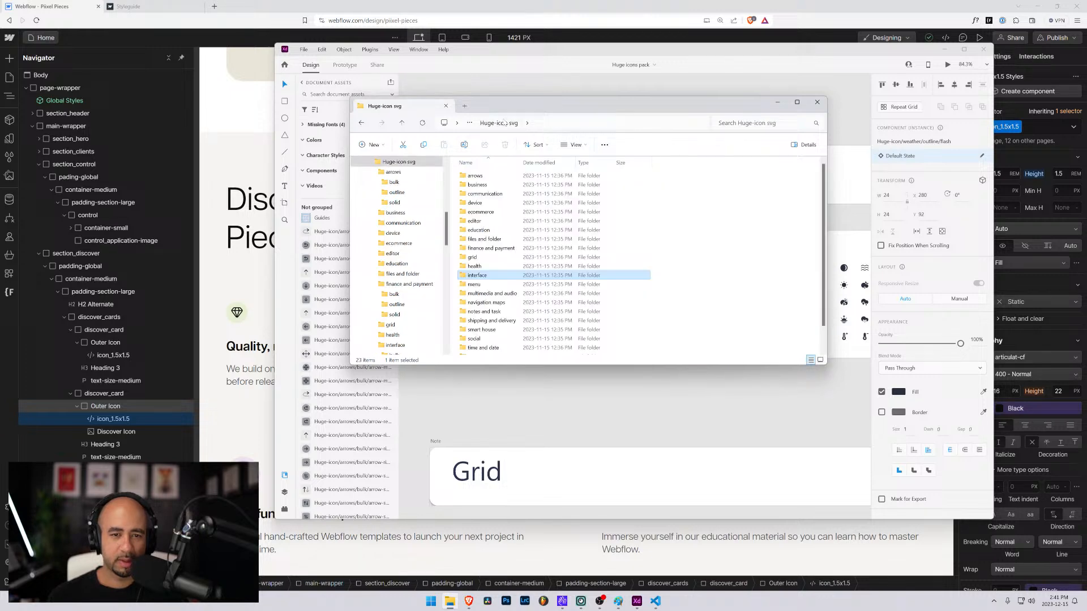
scroll(490, 347, down, 2)
double_click(490, 342)
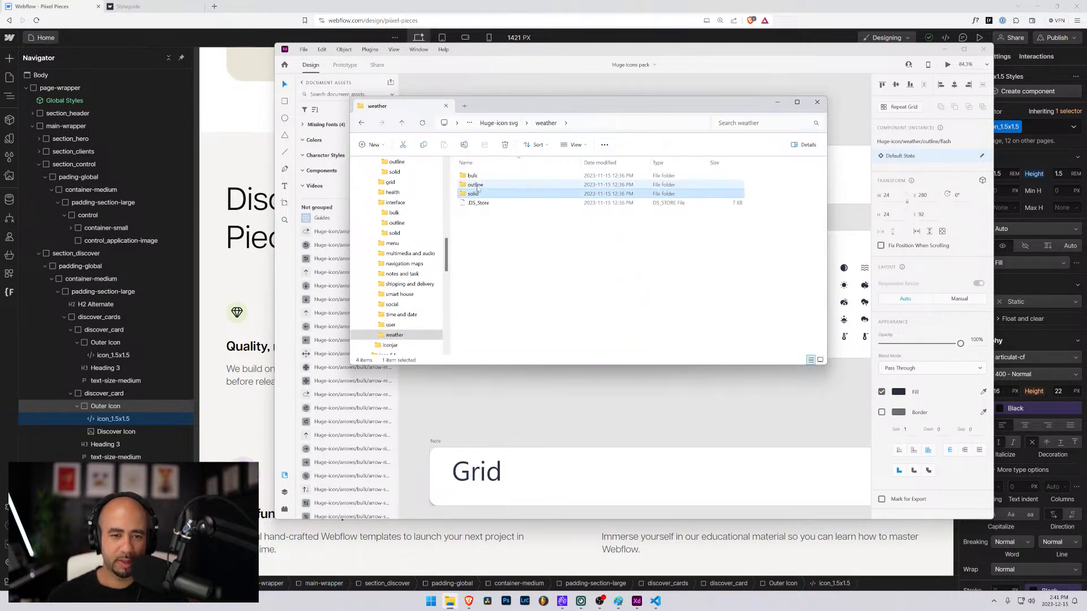
double_click(478, 185)
scroll(515, 312, down, 10)
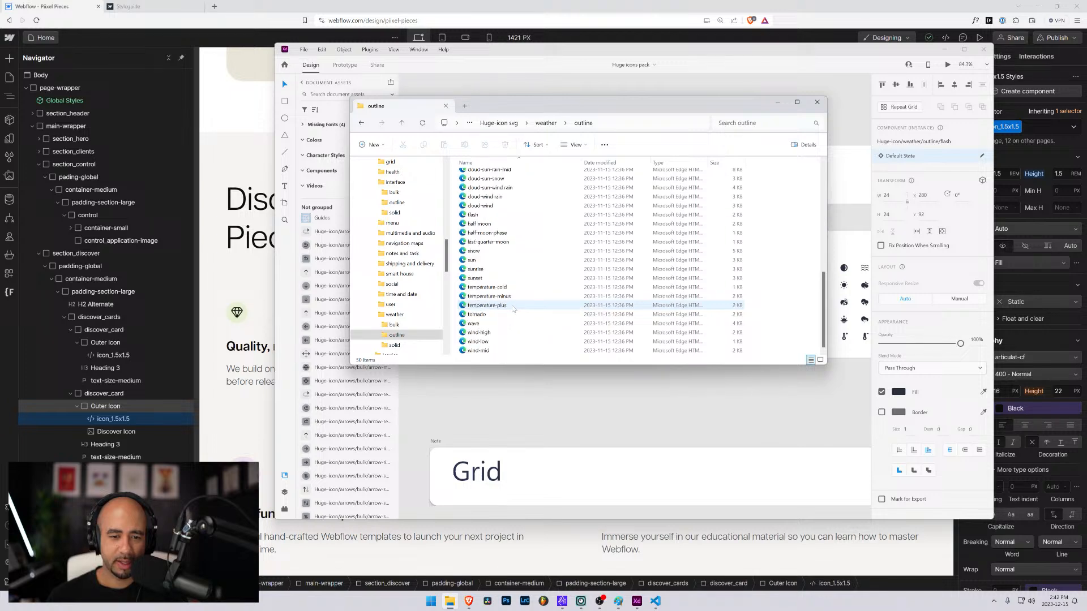
click(473, 215)
double_click(474, 215)
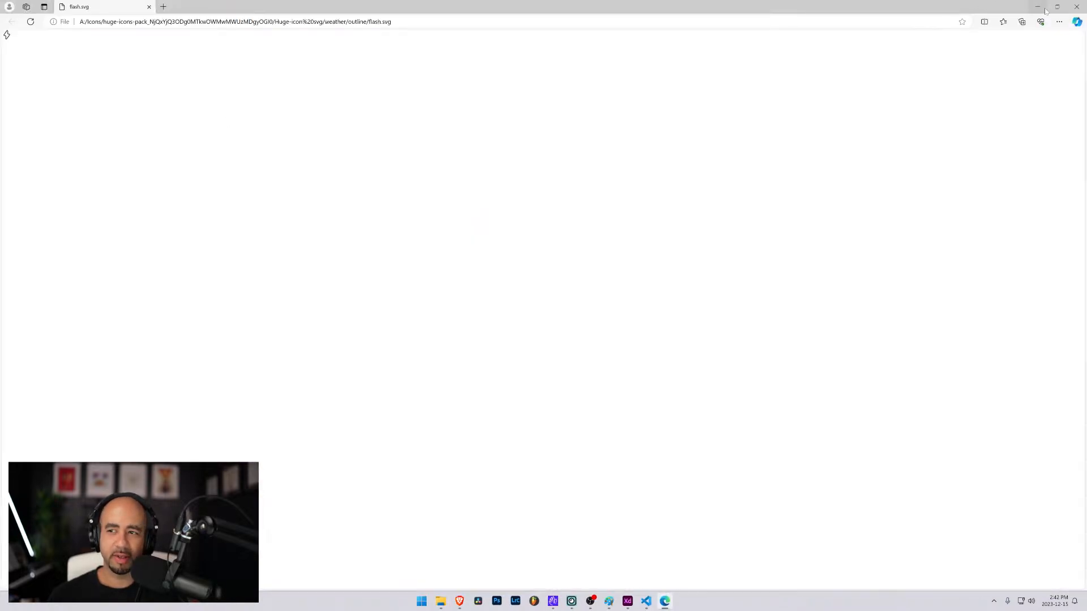
key(ctrl+w)
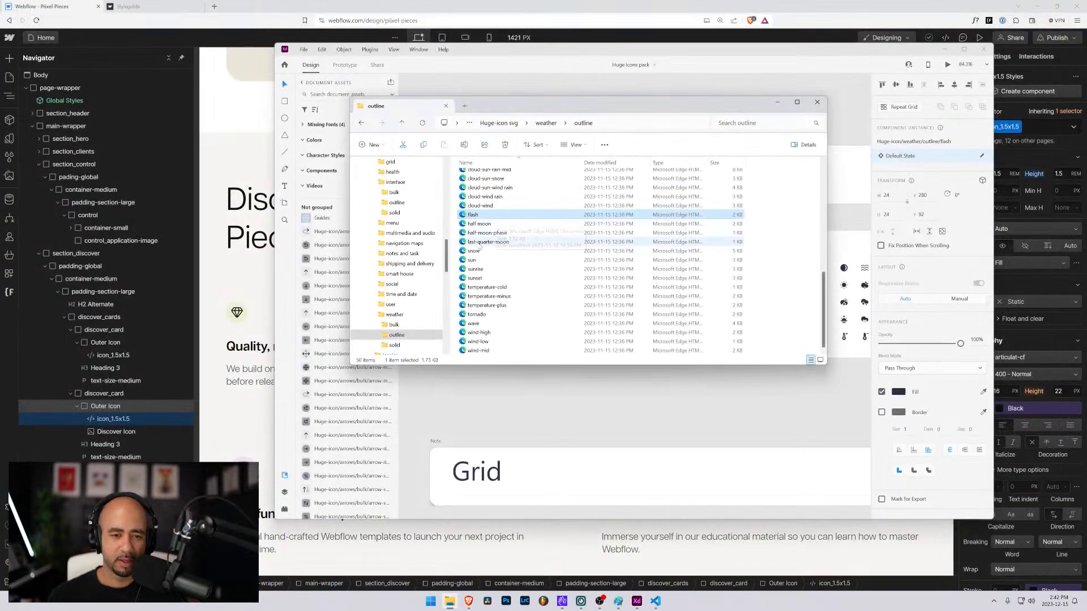
Open the flash icon file from the weather outline folder in Visual Studio Code.
right_click(470, 213)
mouse_move(516, 254)
click(631, 328)
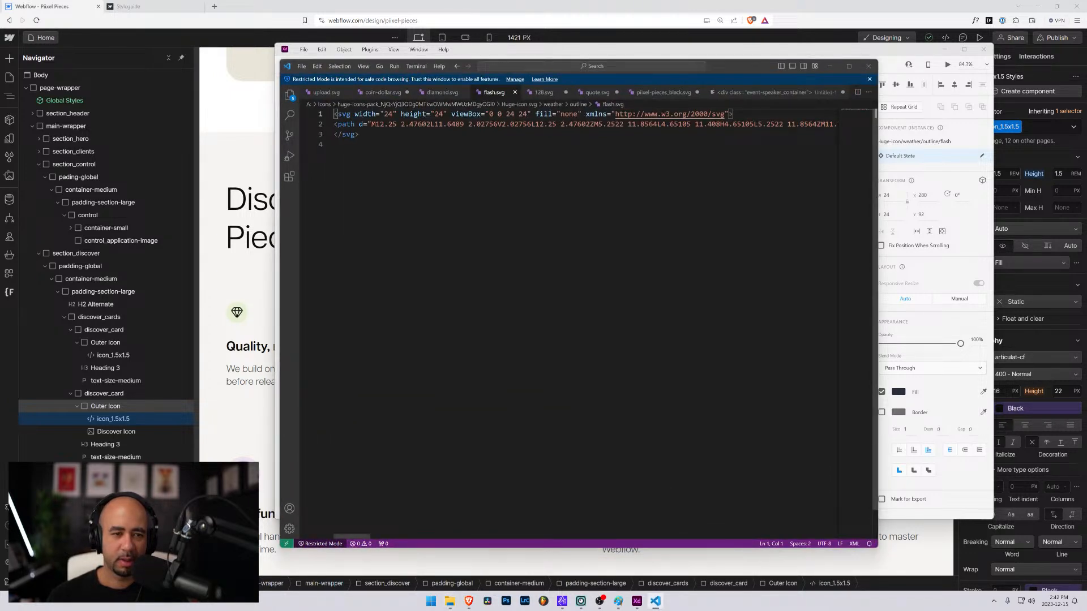
Indent the path line in flash.svg and remove the empty line after the closing svg tag.
key(Down)
key(Tab)
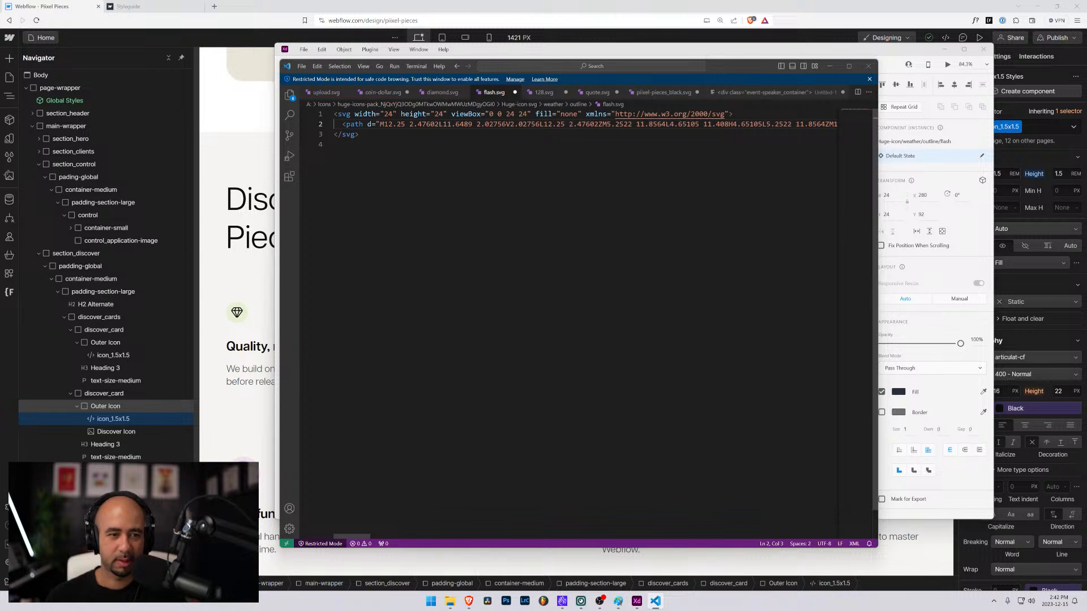
key(Down)
key(Down)
key(BackSpace)
Set both the width and height attributes of the flash svg tag to auto.
double_click(388, 114)
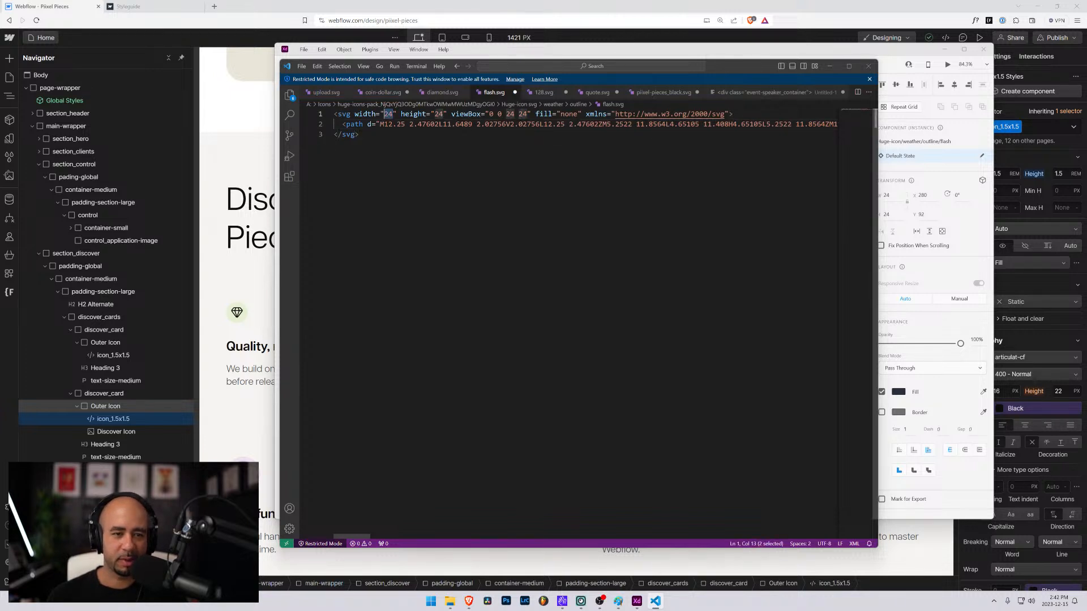
key(ctrl+d)
text(ayd)
key(BackSpace)
key(BackSpace)
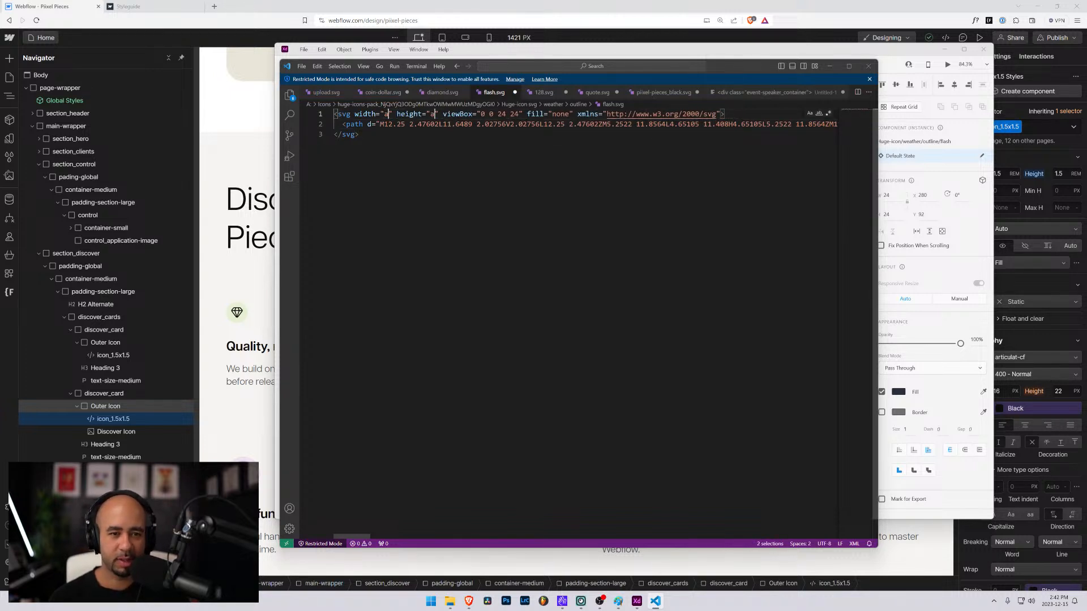
text(uto)
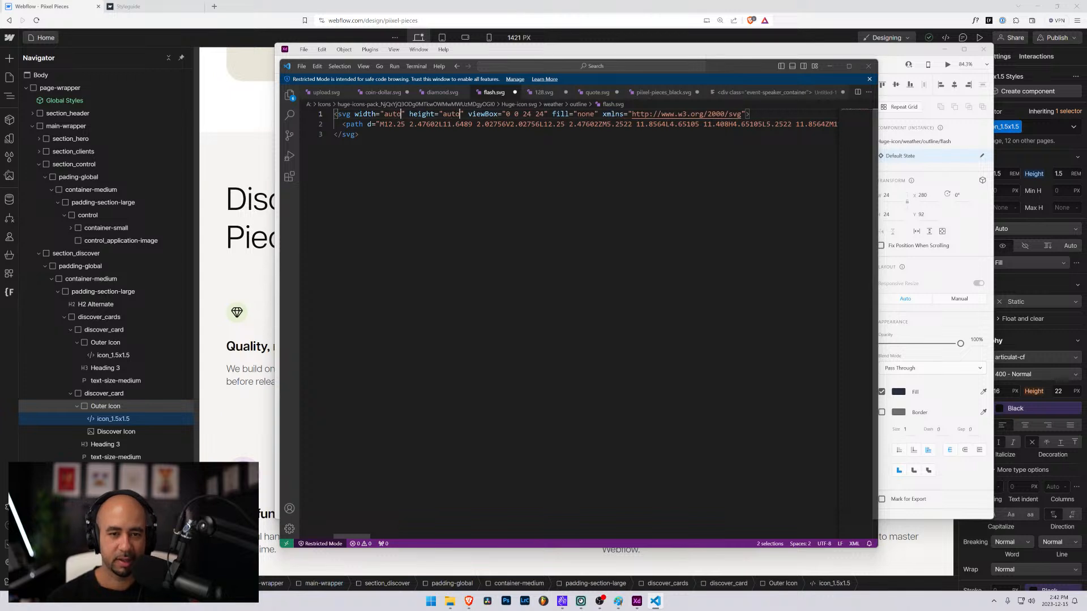
Set the flash svg tag's fill attribute to currentColor and copy the file's entire code.
drag(595, 114, 581, 114)
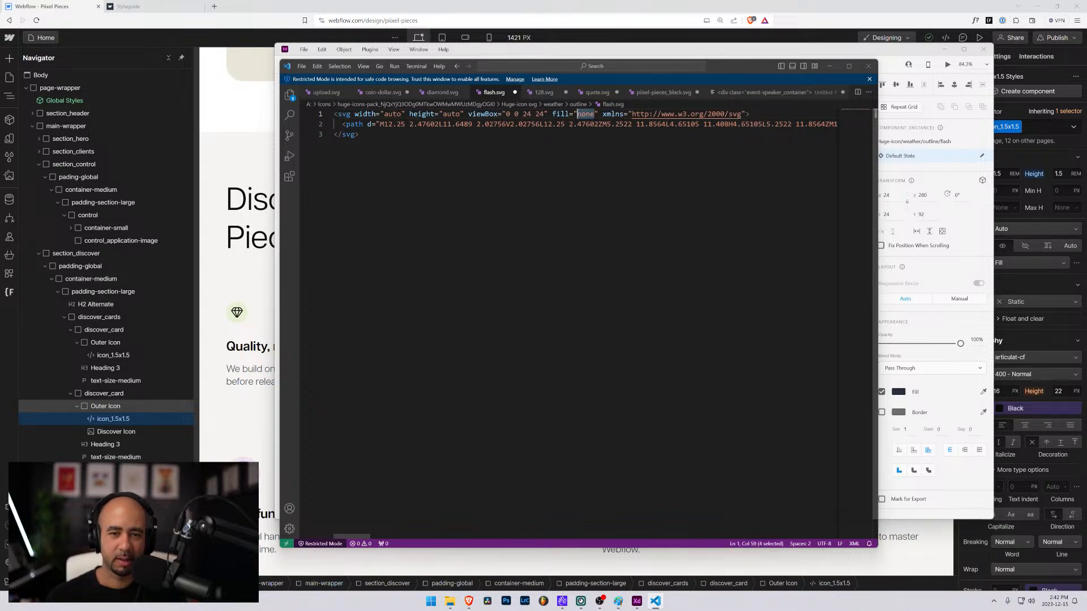
text(currentColor)
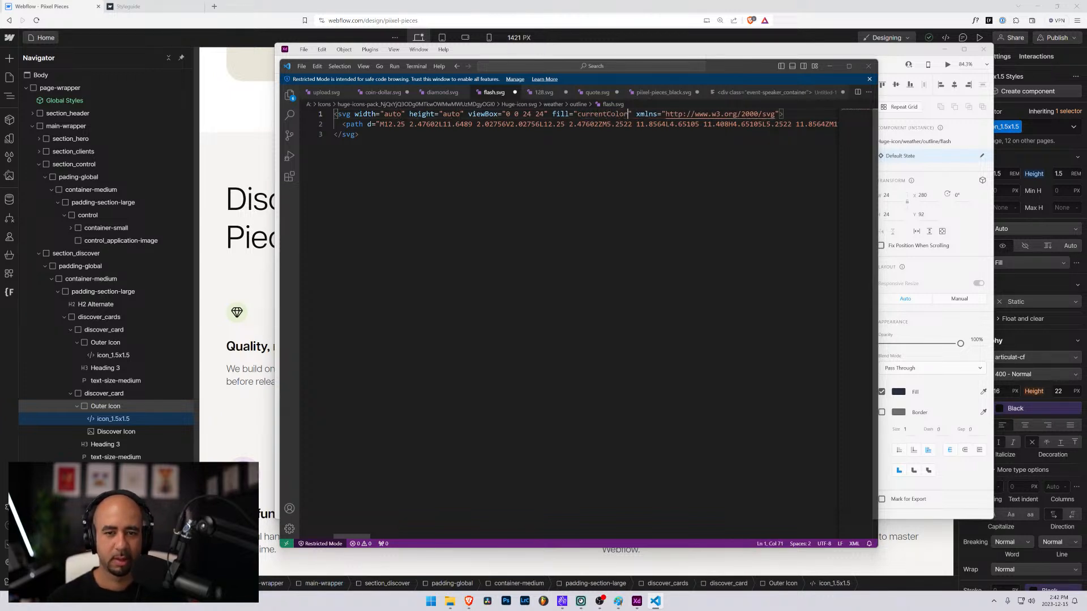
key(ctrl+a)
key(ctrl+c)
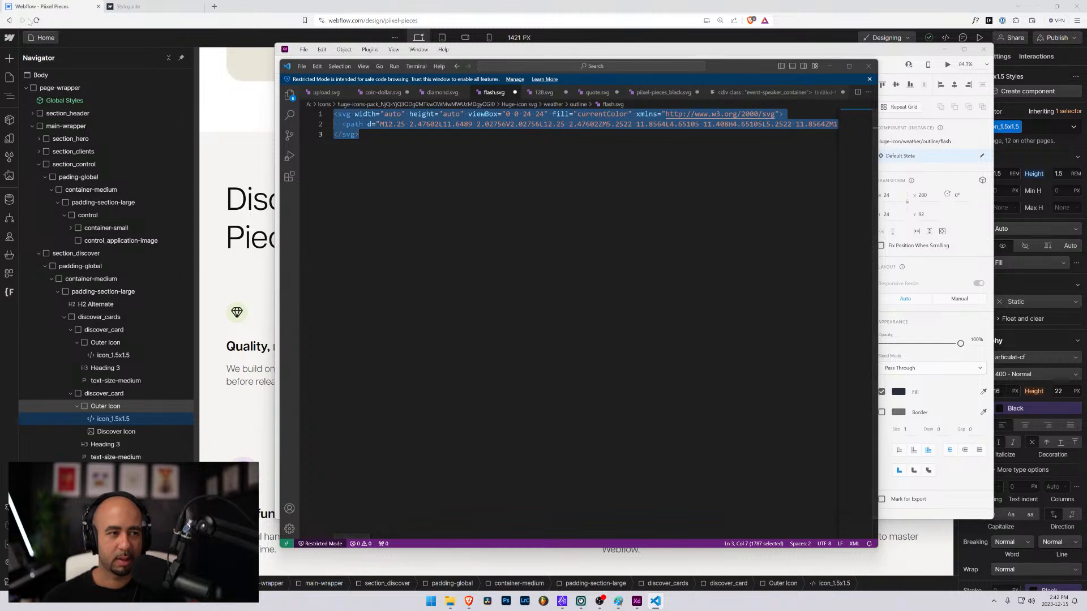
Switch to Webflow, replace the Ridiculously easy card's embed code with the copied flash SVG, remove the path's fill attribute, and save.
key(alt+Tab)
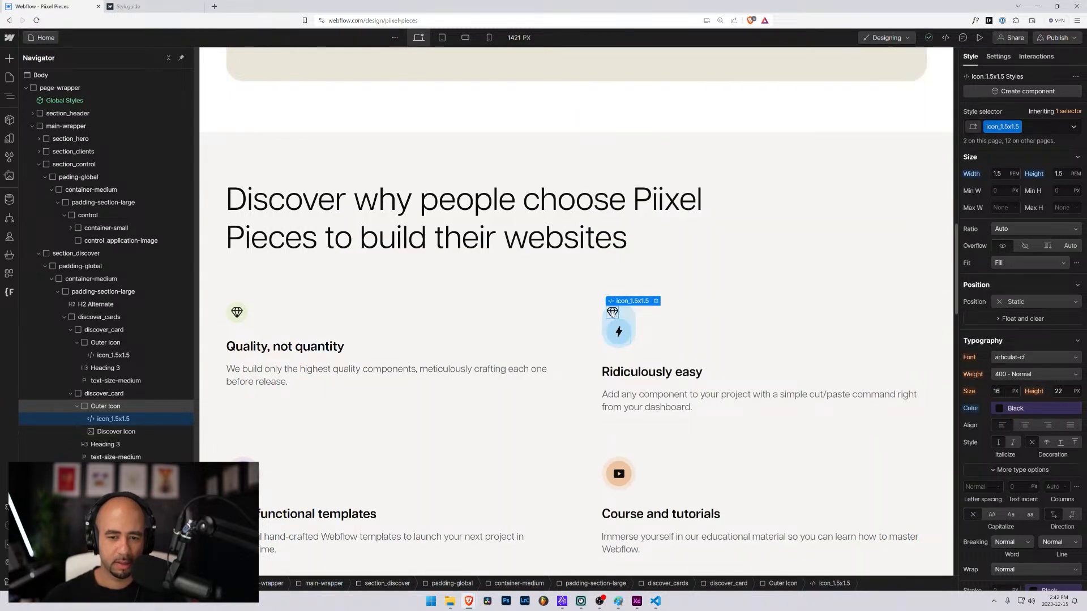
double_click(620, 333)
key(ctrl+a)
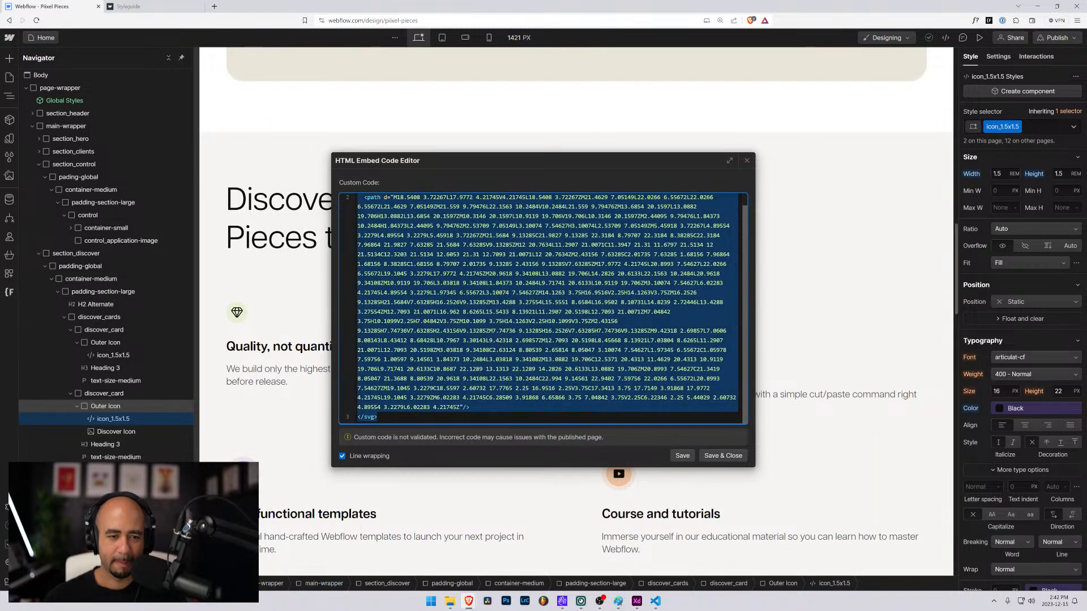
key(ctrl+v)
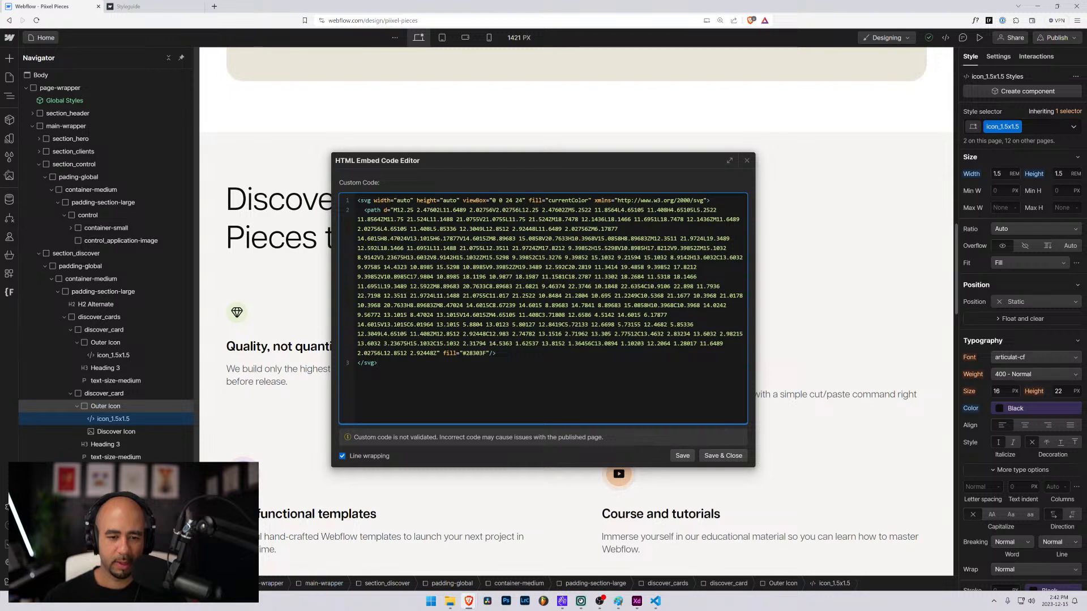
drag(490, 353, 443, 354)
key(BackSpace)
key(BackSpace)
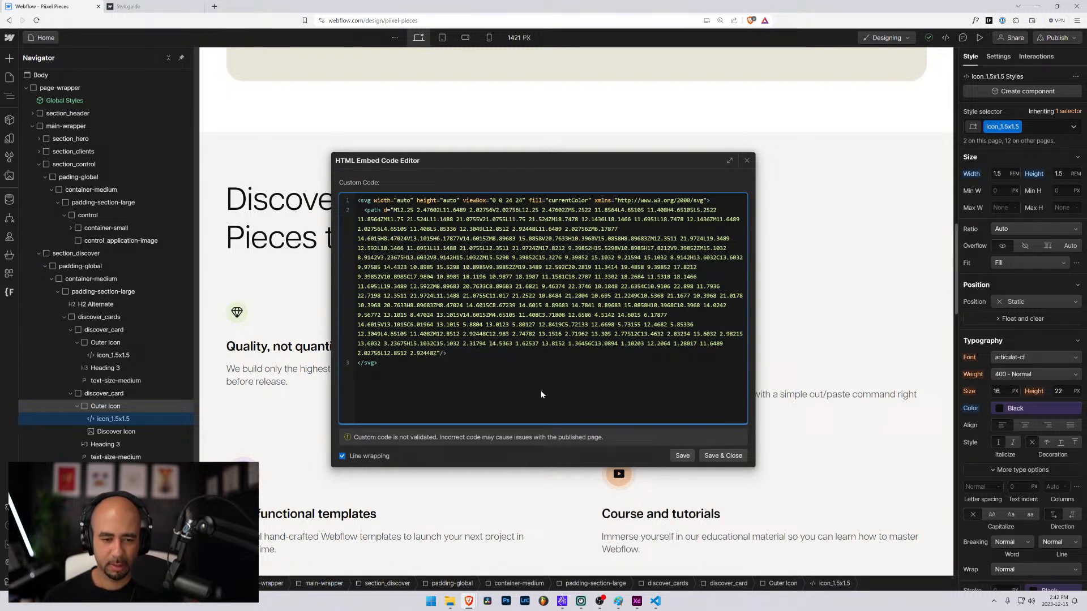
click(712, 456)
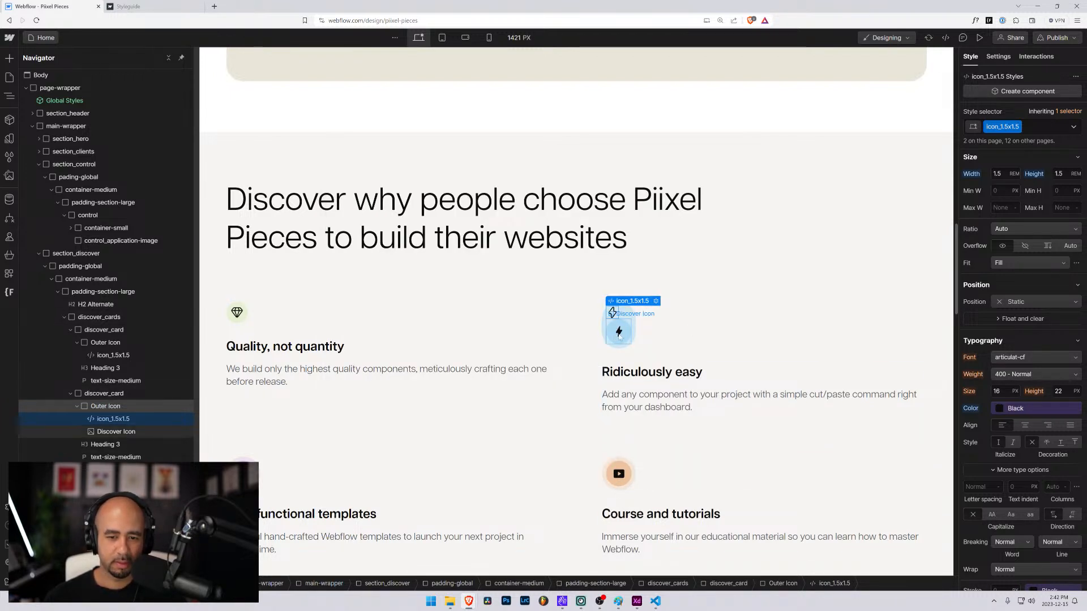
Delete the Discover Icon image from the Ridiculously easy card's Outer Icon.
click(118, 432)
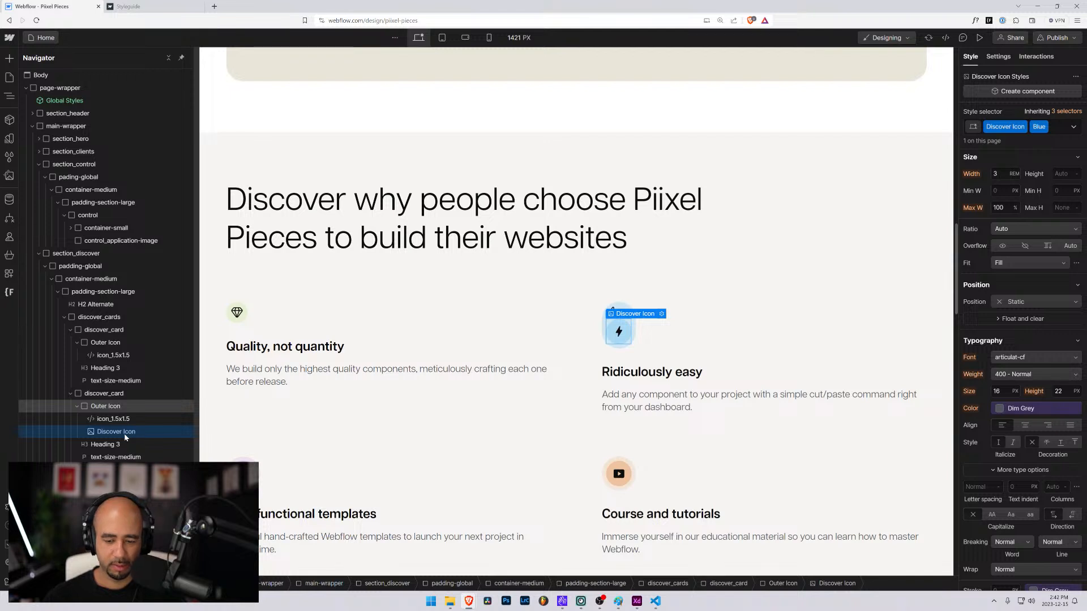
key(Delete)
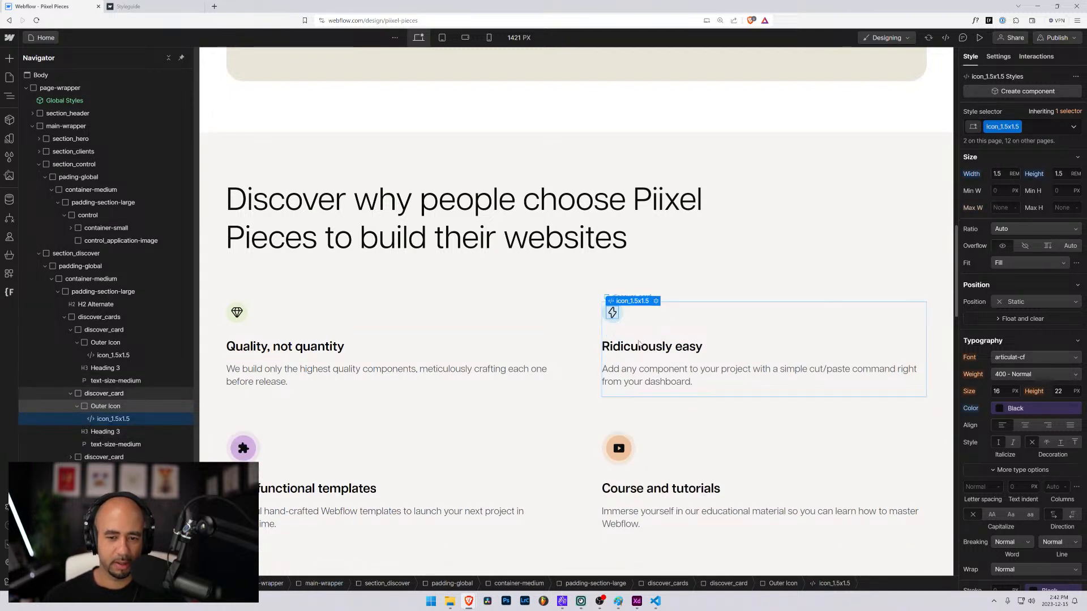
click(639, 341)
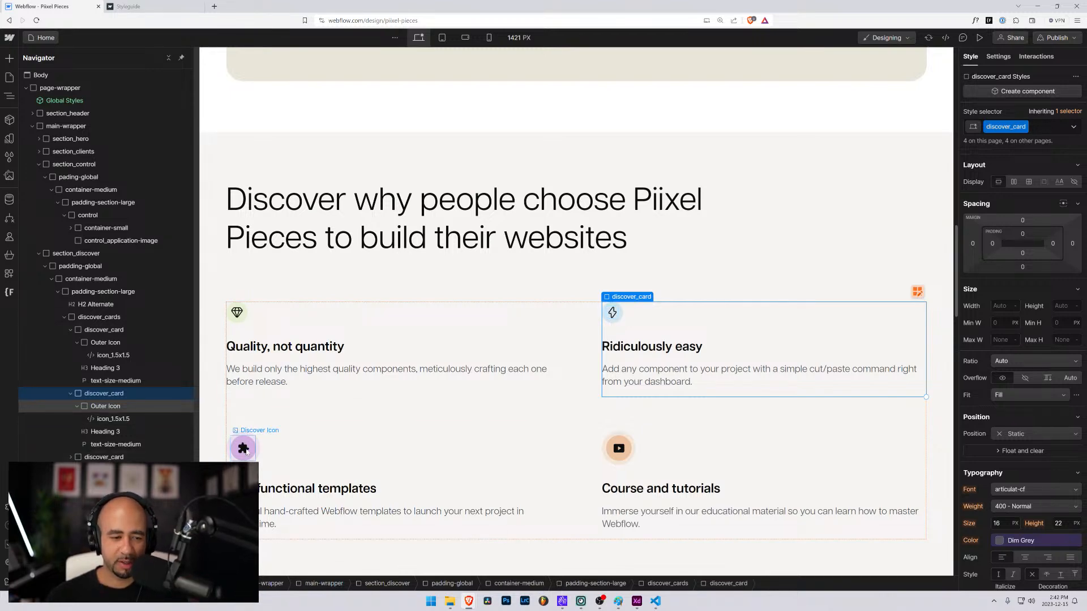
scroll(565, 431, down, 2)
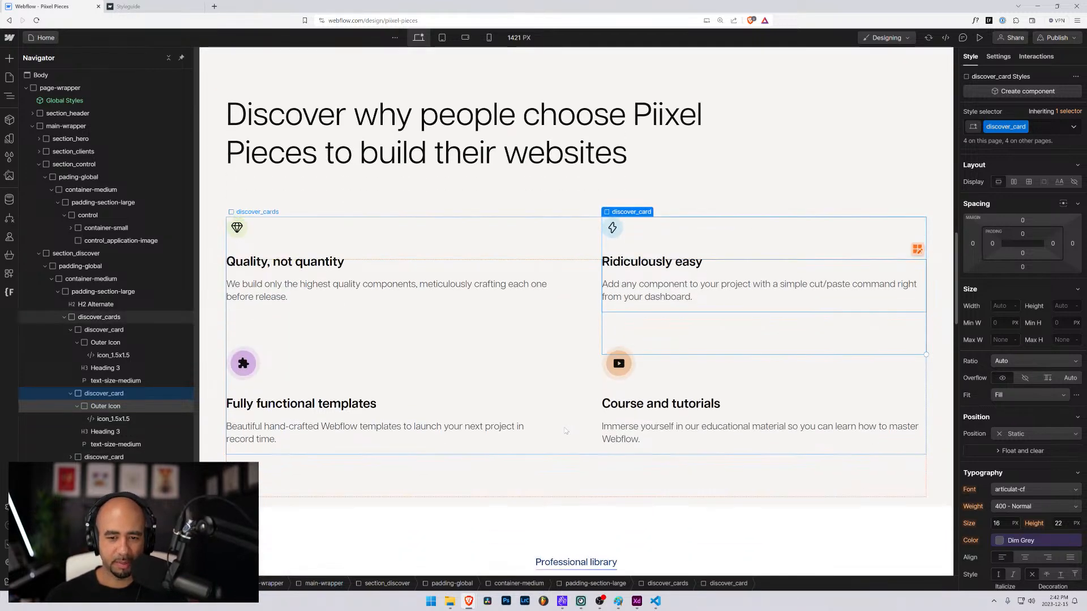
scroll(566, 431, down, 2)
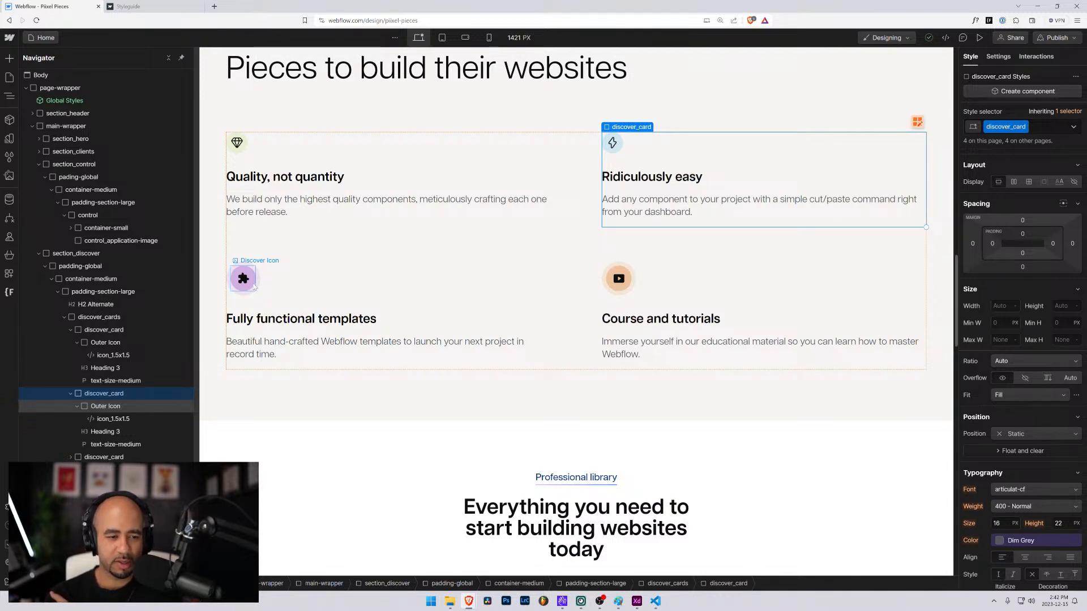
Switch to Adobe XD, minimise Visual Studio Code, and move the XD window clear of the Webflow style settings.
key(alt+Tab)
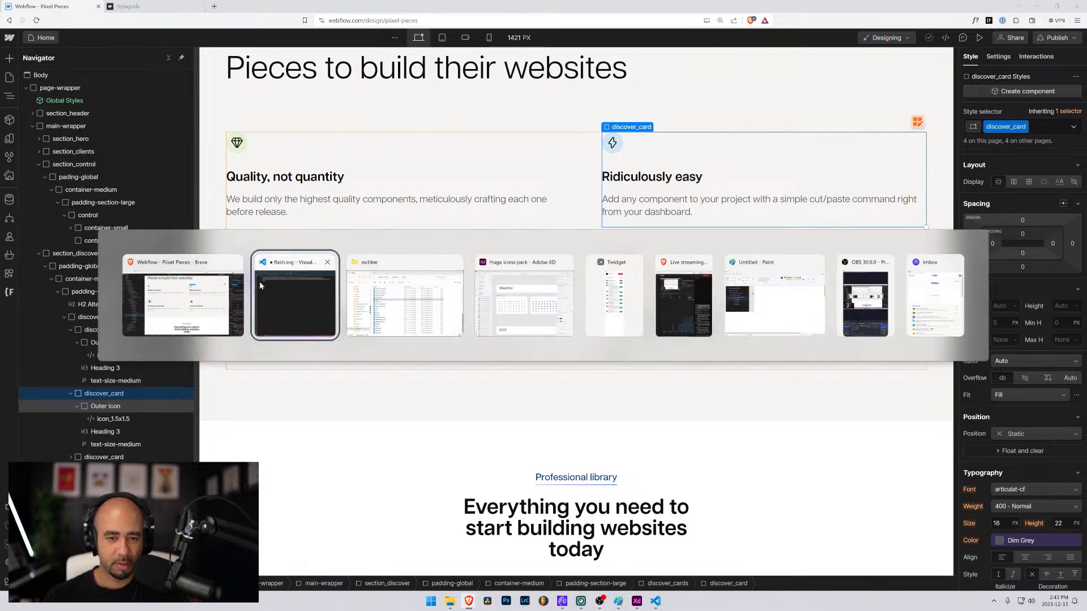
key(alt+Tab)
key(alt+Tab)
key(alt+Tab)
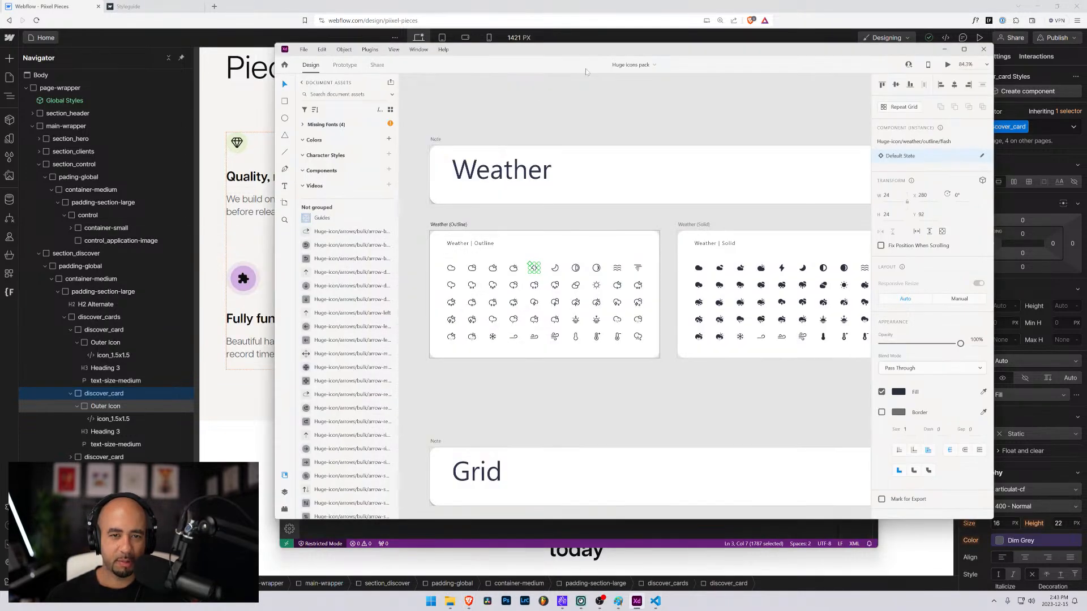
key(alt+Tab)
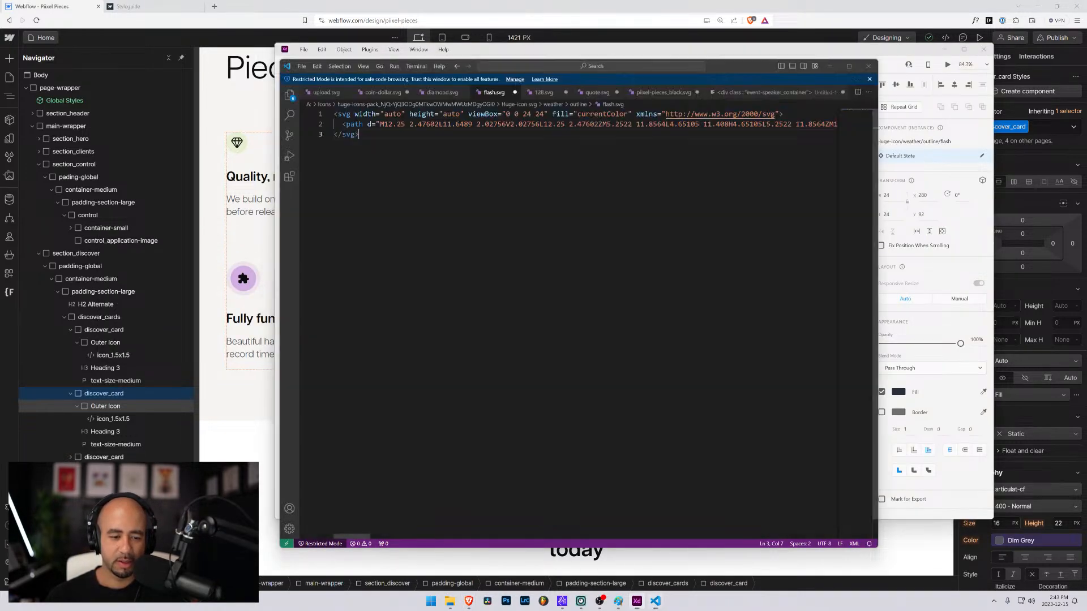
click(831, 66)
drag(513, 55, 383, 51)
Locate the Interface | Outline icon set in the Huge icons pack and zoom the canvas to 150%.
scroll(436, 125, up, 4)
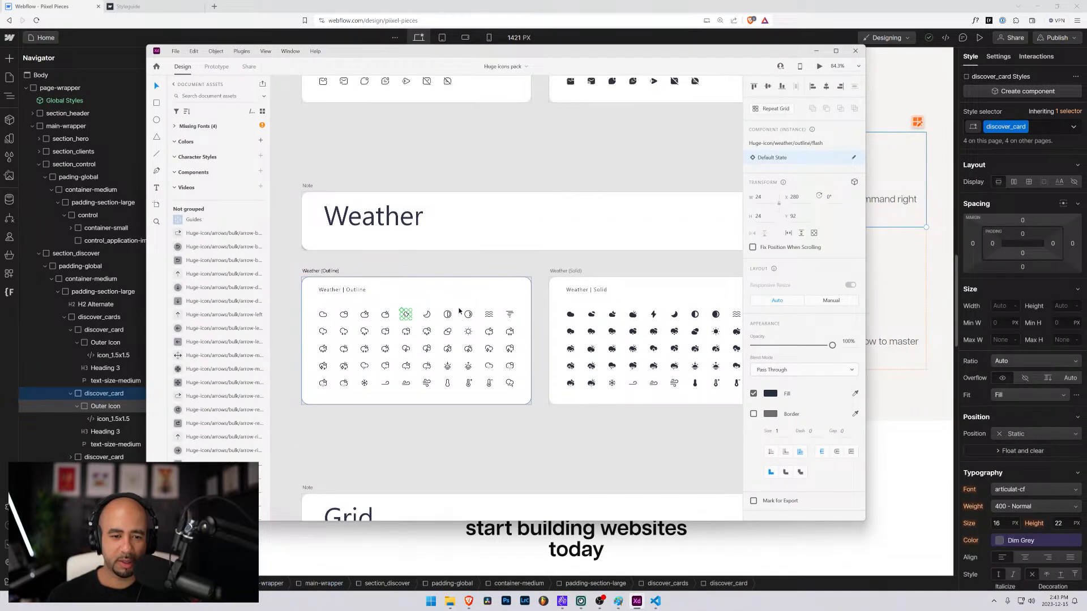
scroll(436, 125, up, 15)
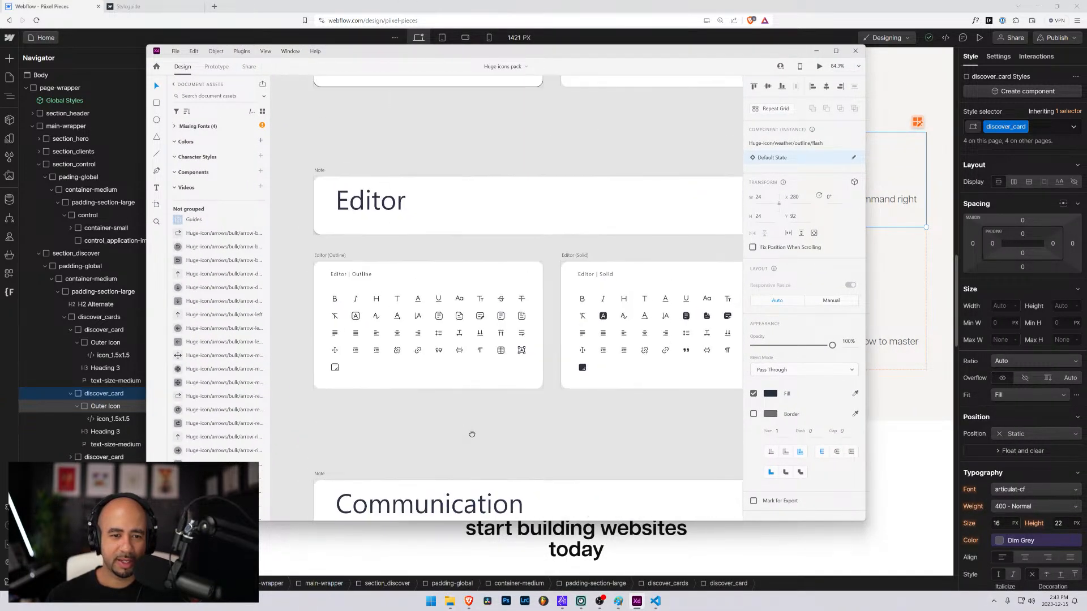
drag(445, 110, 468, 419)
drag(464, 154, 465, 431)
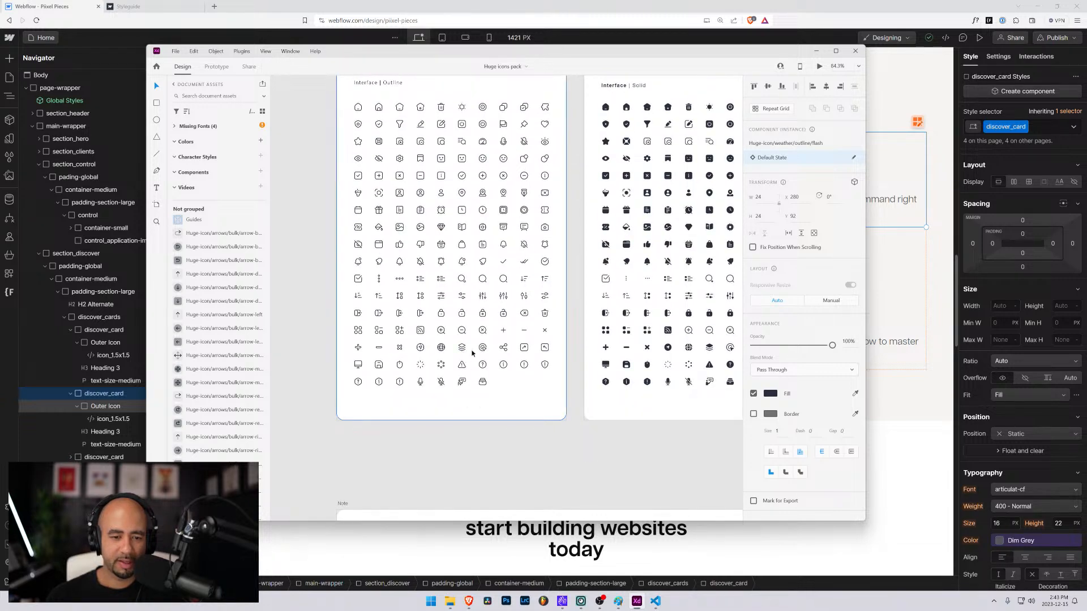
scroll(480, 340, up, 2)
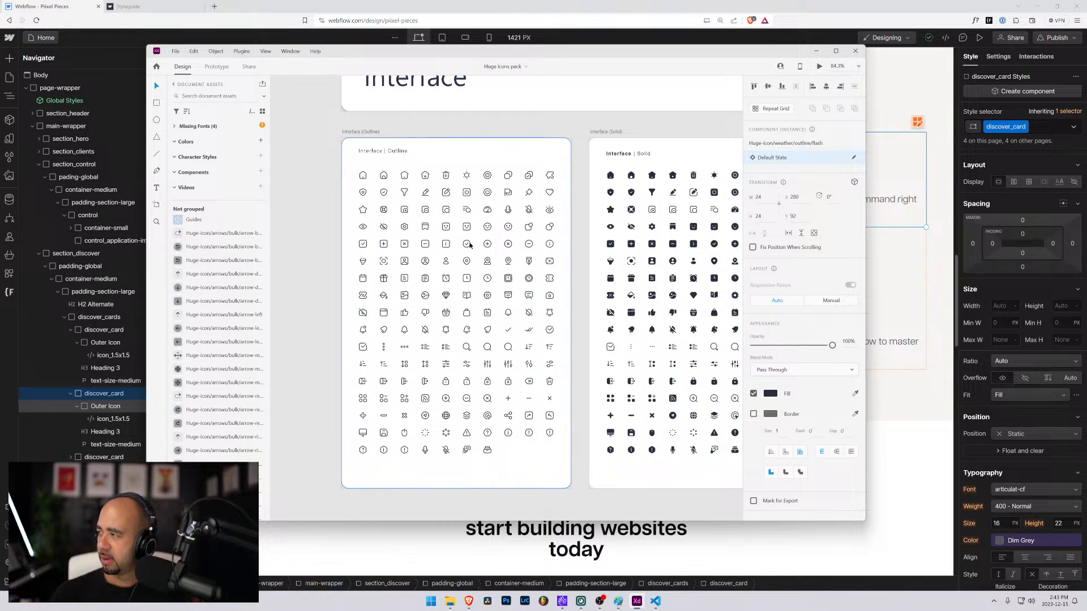
key(super)
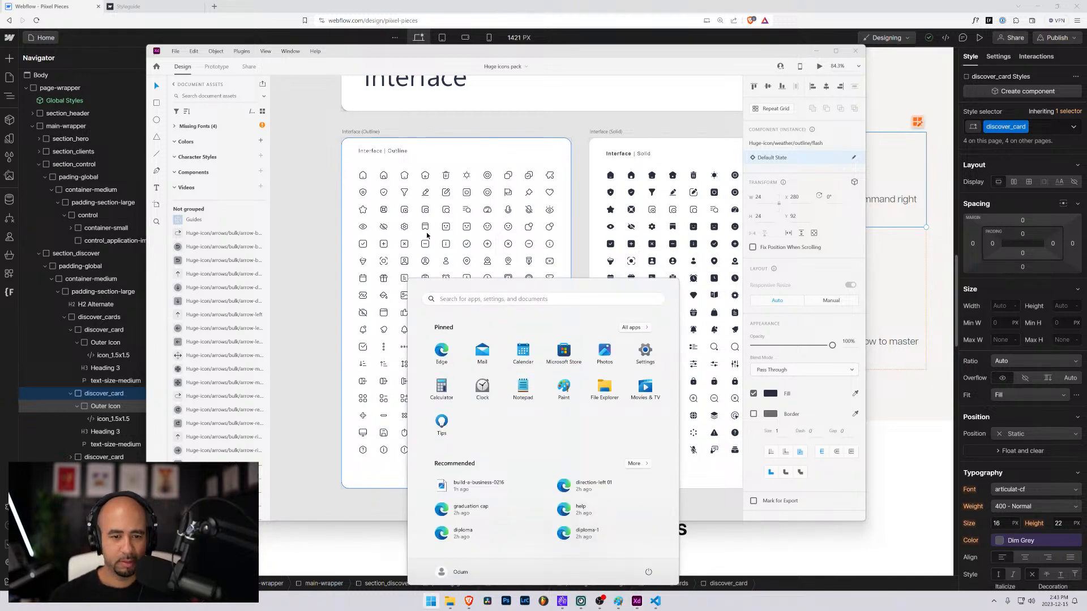
click(396, 247)
key(ctrl+plus)
key(ctrl+plus)
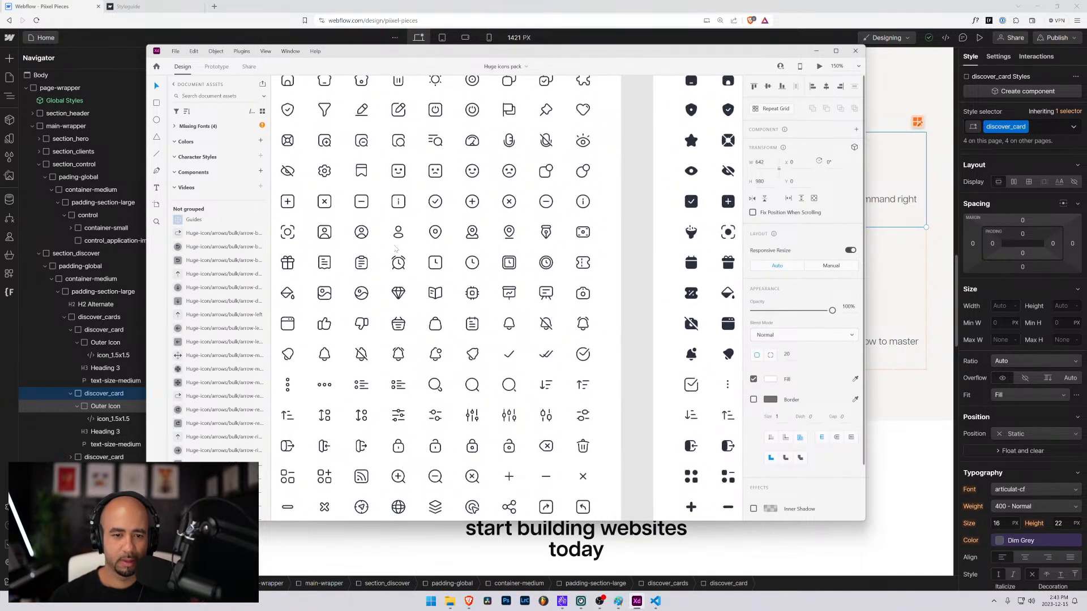
Widen the XD window on both sides and move it aside briefly to check the Discover cards in Webflow.
drag(384, 258, 502, 290)
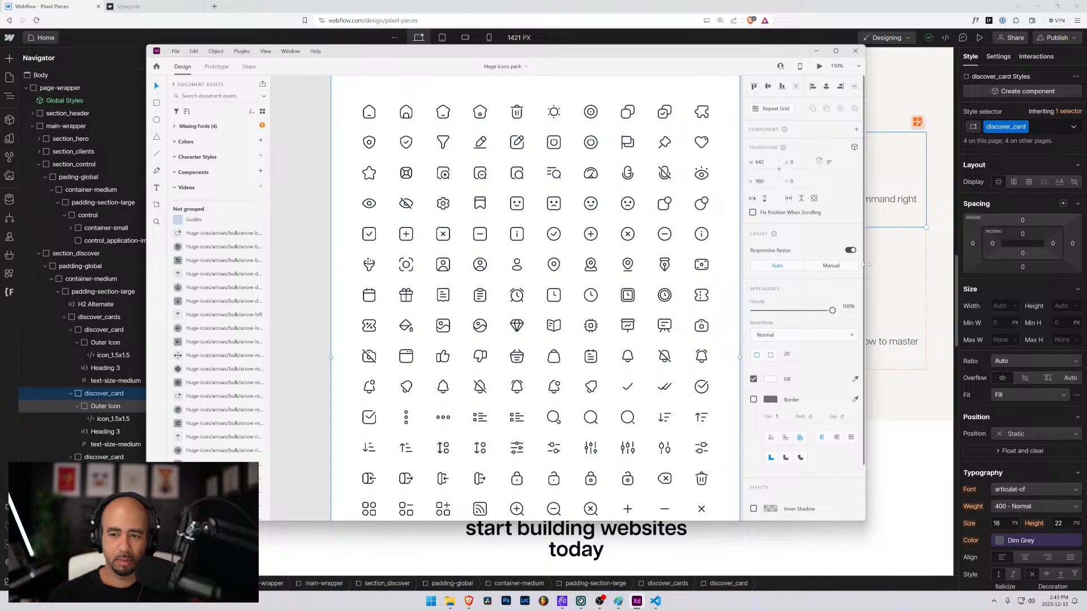
drag(867, 265, 1028, 264)
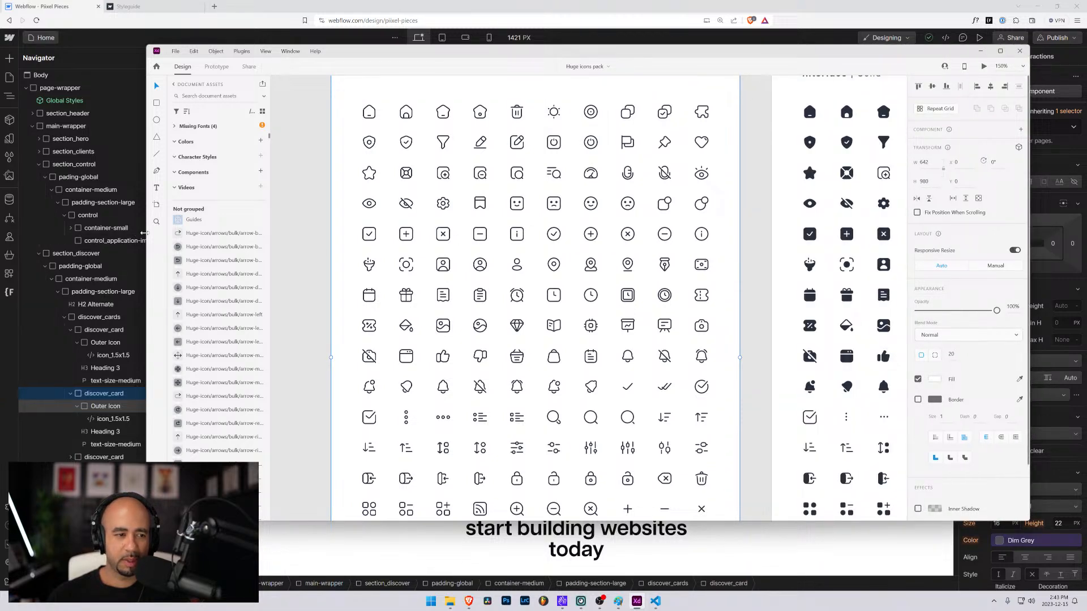
drag(144, 233, 107, 233)
scroll(515, 299, up, 2)
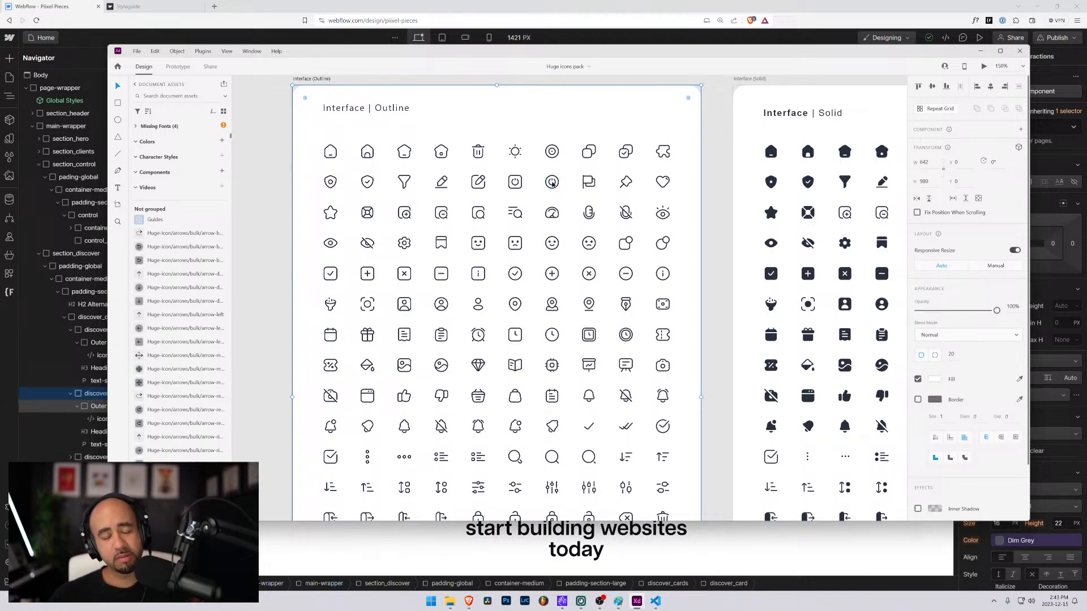
drag(426, 57, 520, 508)
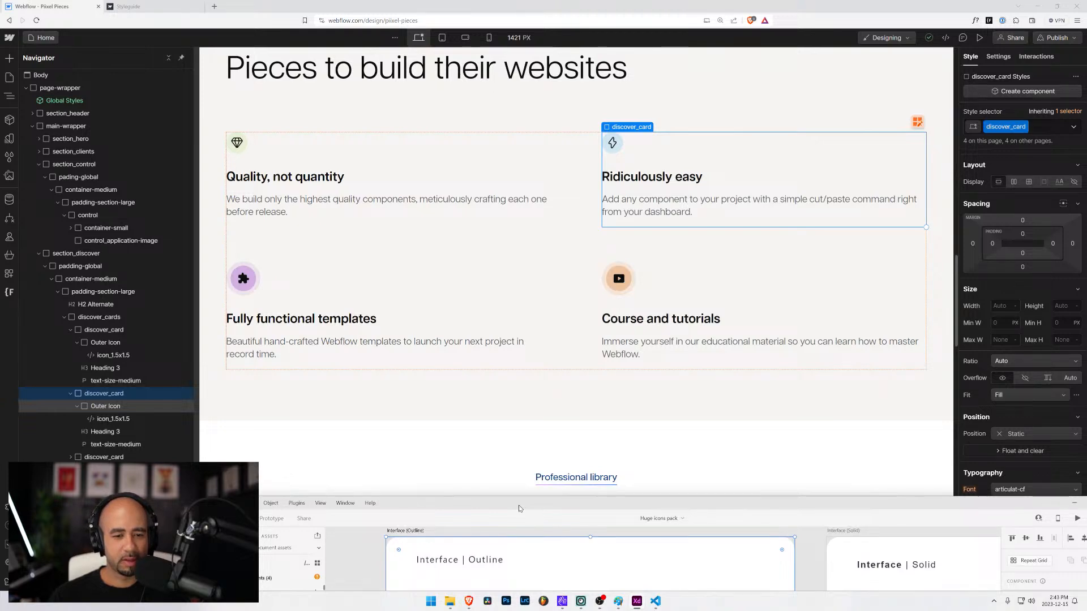
drag(520, 509, 406, 86)
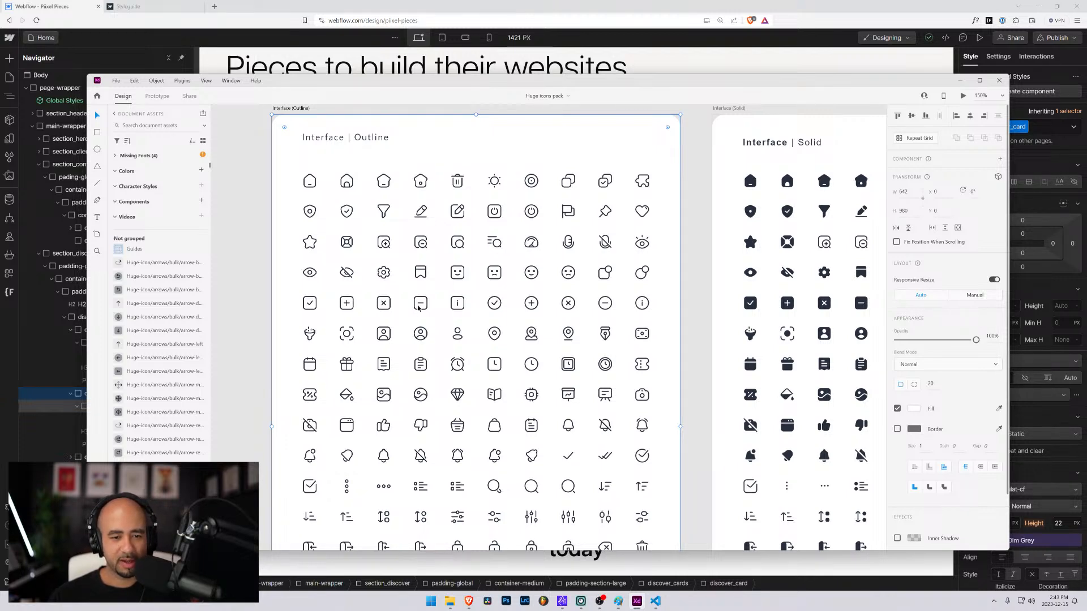
Look through the outline icon sets from Interface down to Education for icons that suit the remaining Discover cards.
scroll(417, 306, down, 5)
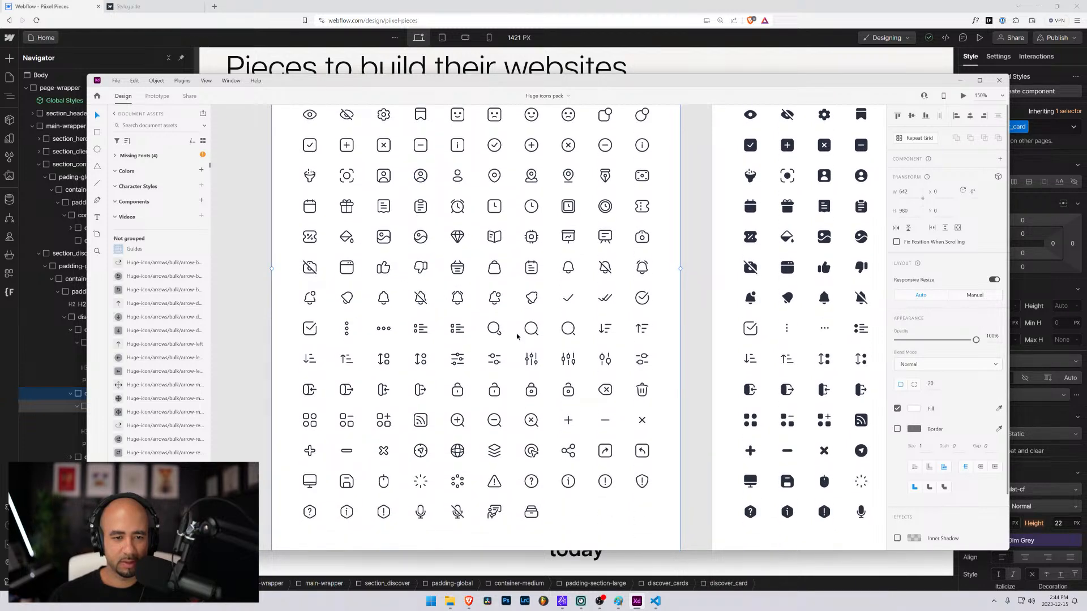
scroll(500, 333, down, 2)
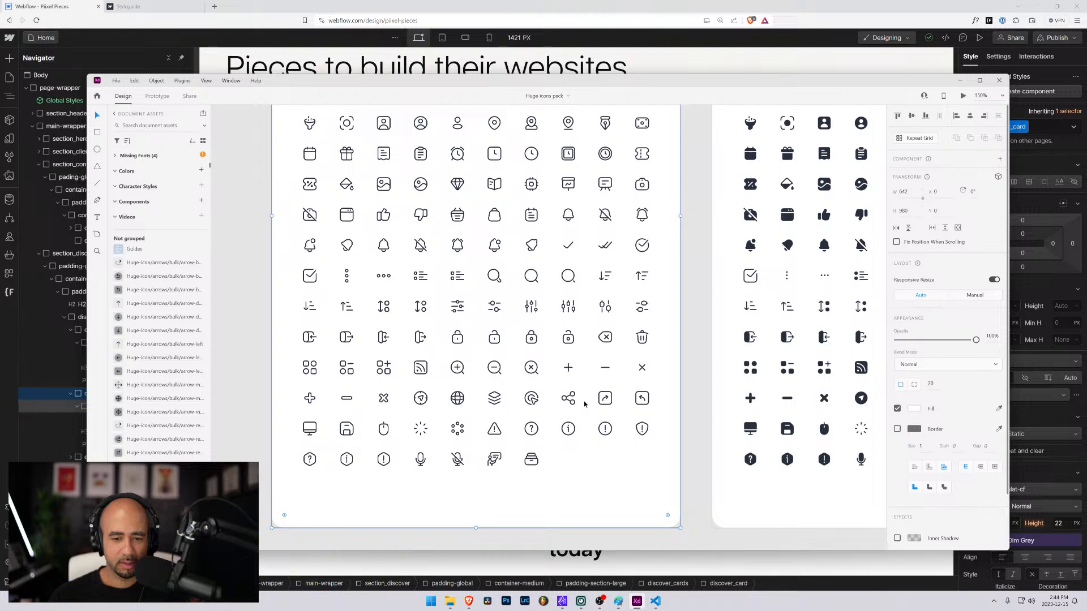
scroll(715, 344, down, 10)
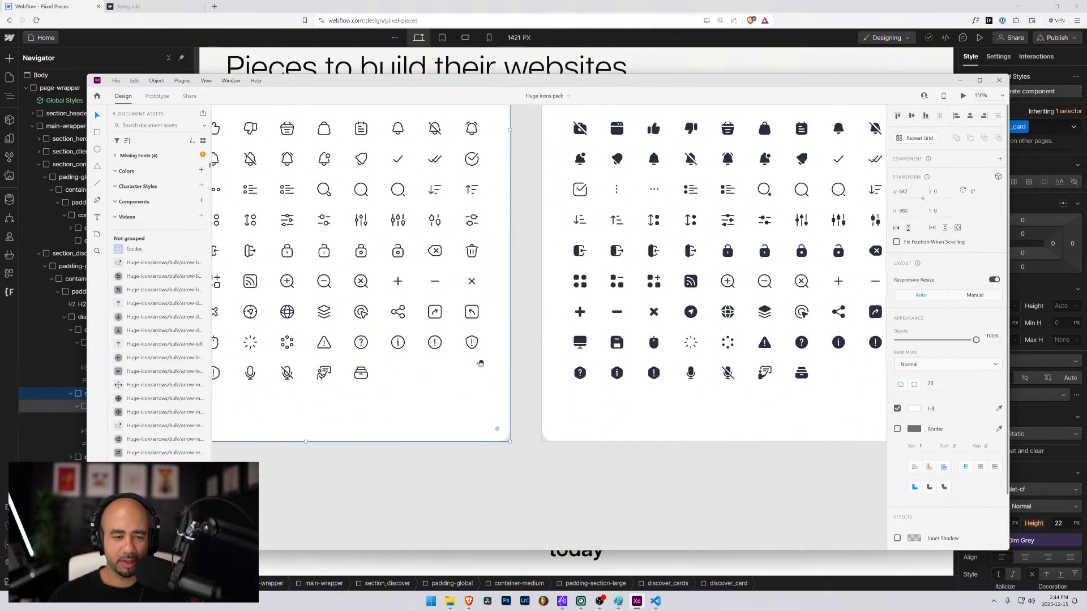
drag(491, 447, 489, 230)
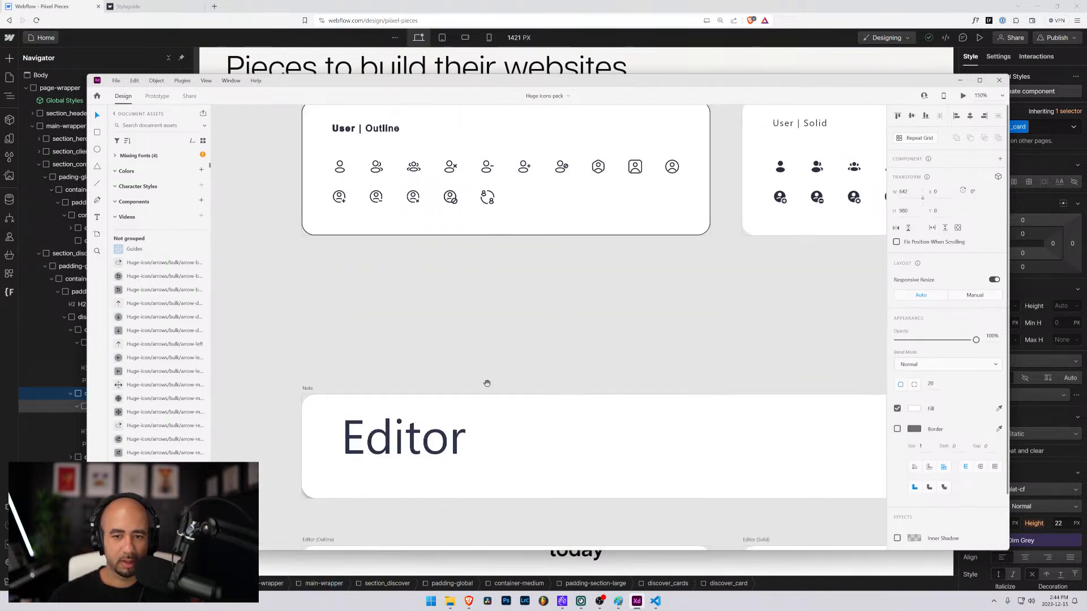
drag(487, 390, 485, 114)
drag(534, 376, 534, 218)
drag(579, 361, 545, 189)
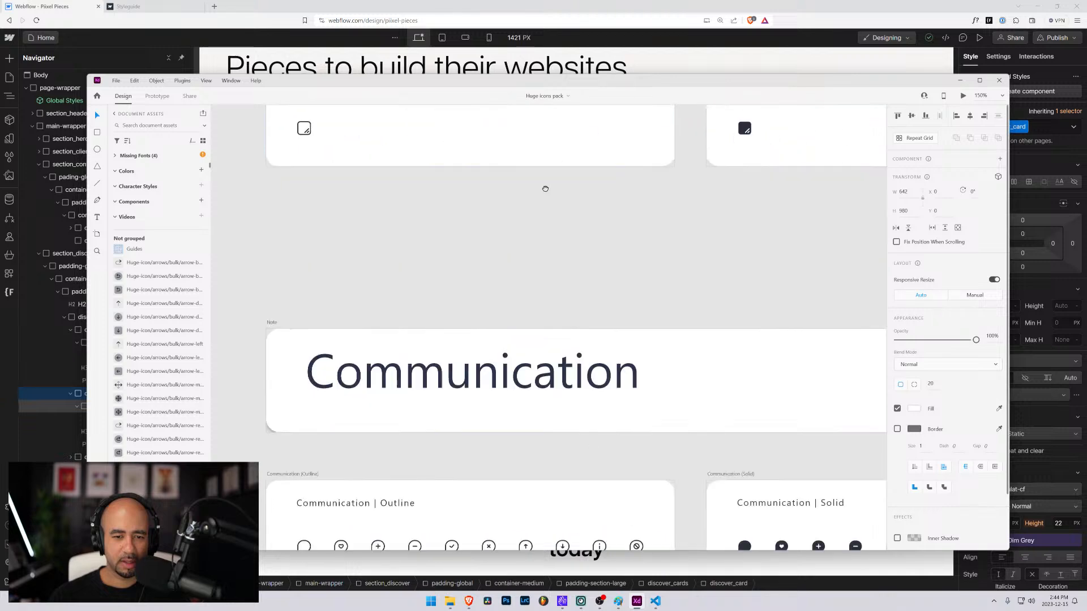
drag(566, 470, 570, 135)
drag(543, 470, 526, 101)
drag(564, 298, 572, 84)
drag(543, 170, 554, 427)
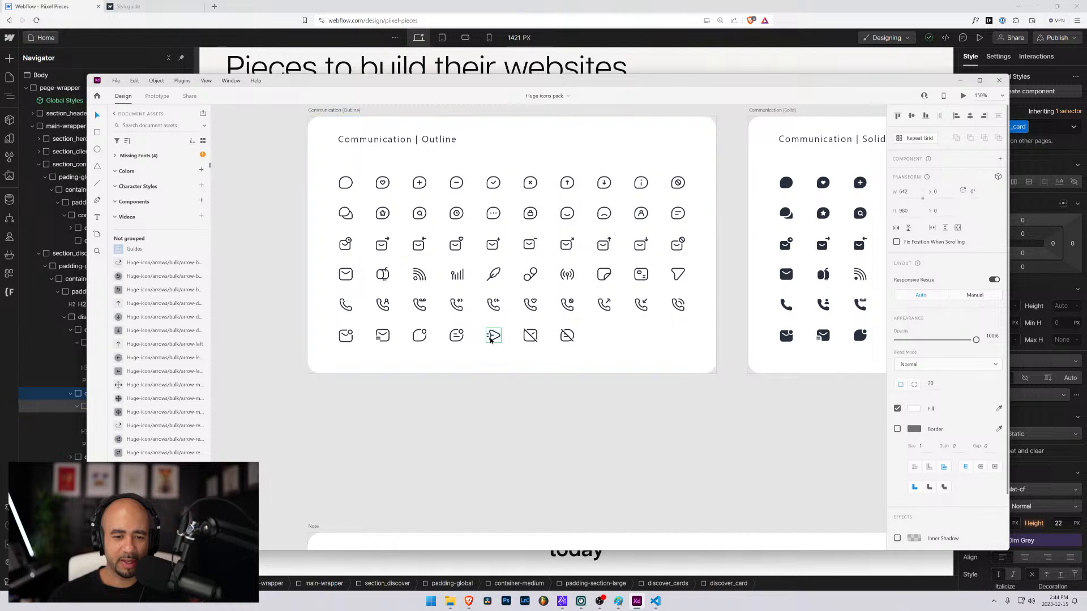
scroll(521, 376, down, 15)
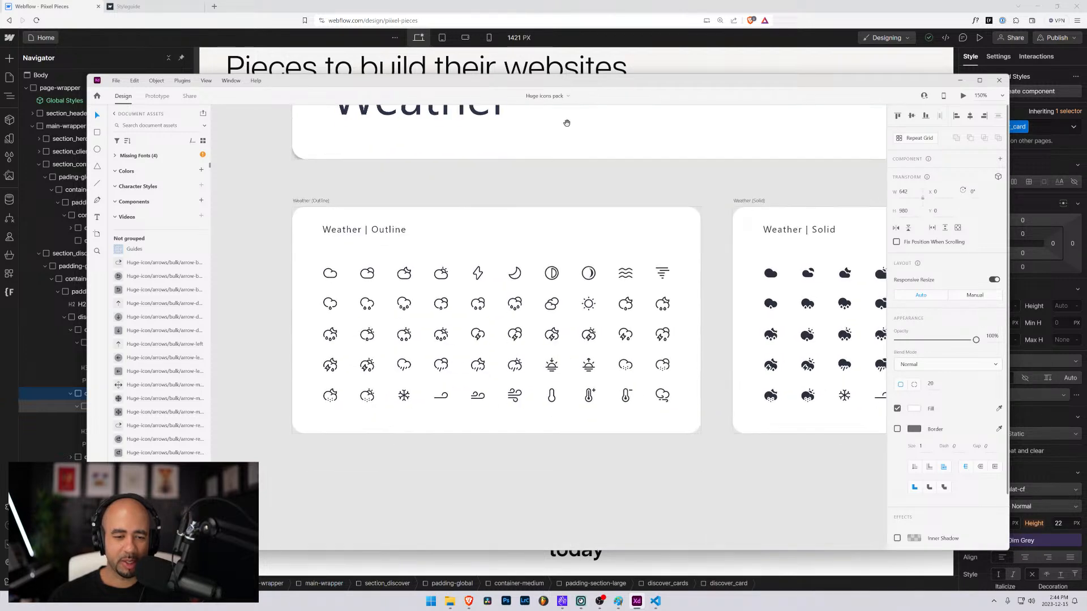
scroll(578, 283, down, 4)
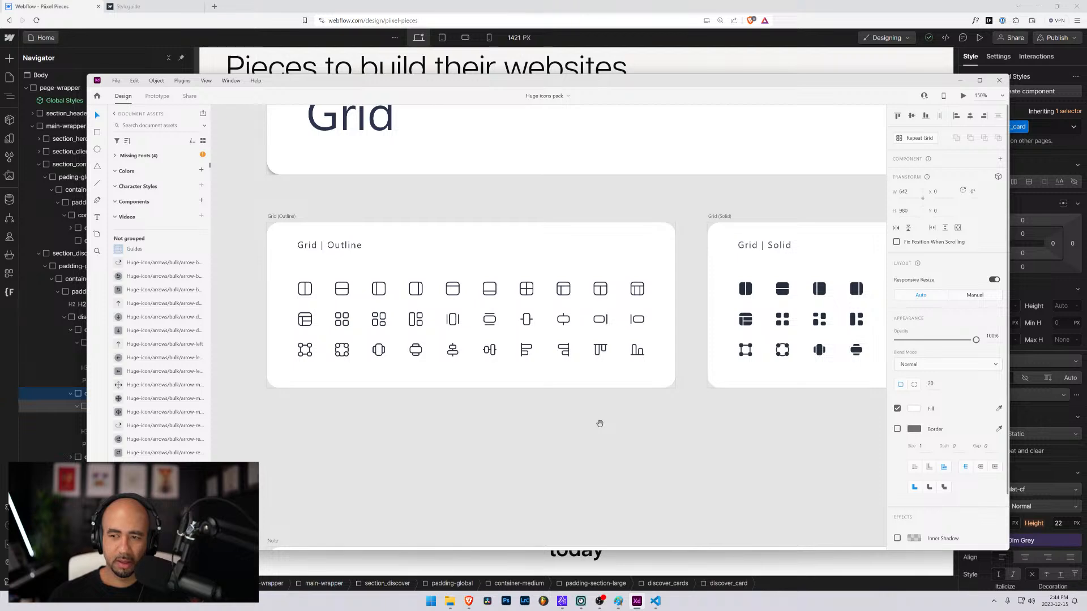
scroll(599, 423, down, 10)
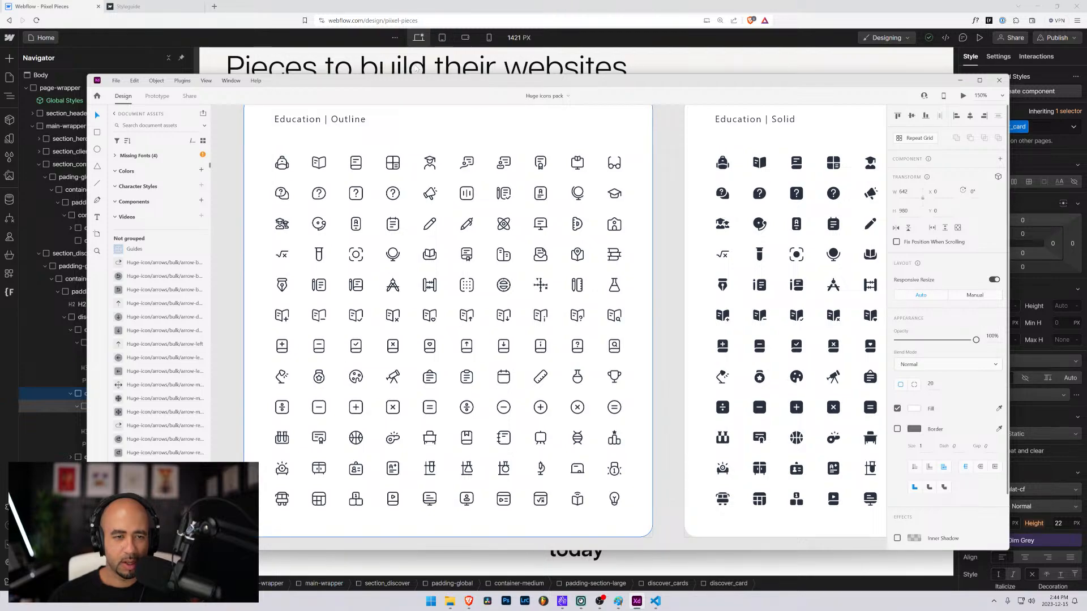
Compare the graduation cap, diploma and book icons in the Education | Outline set as candidates, shifting the XD window clear of Webflow's style settings.
drag(414, 82, 1086, 85)
drag(651, 610, 414, 105)
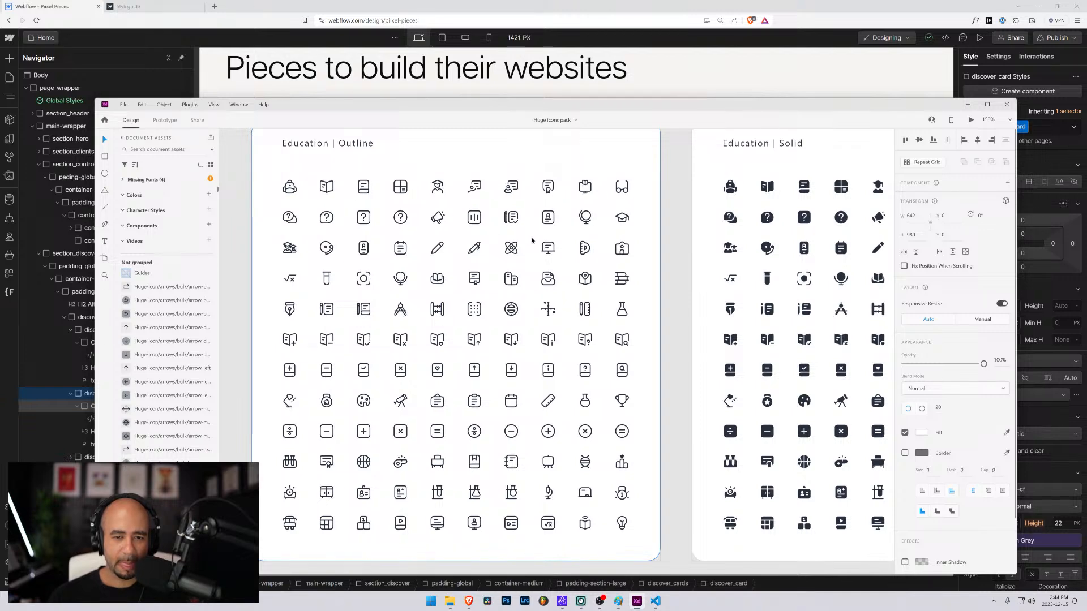
click(623, 220)
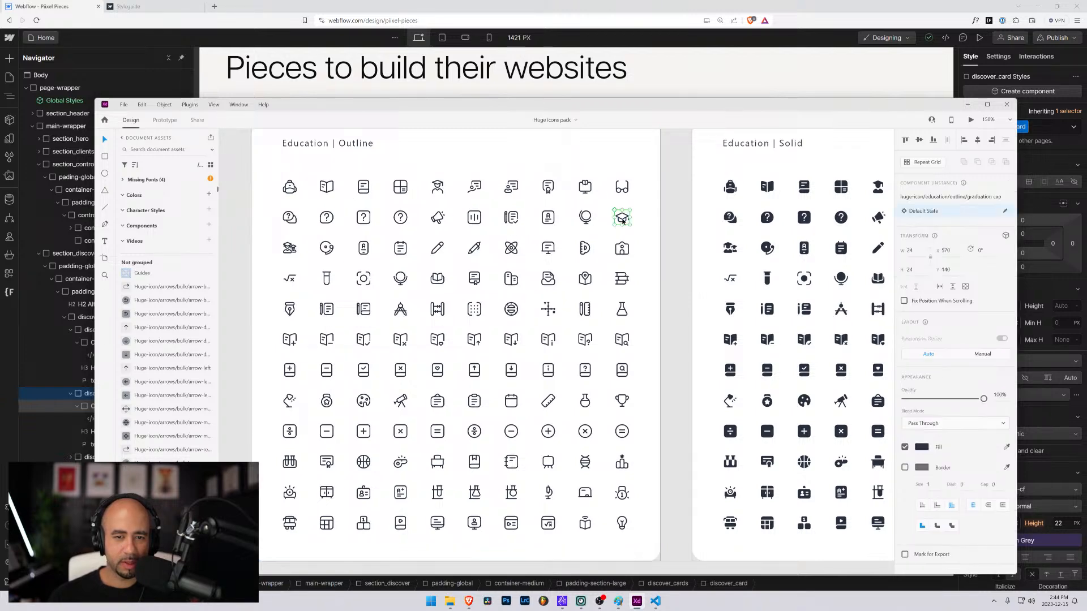
click(549, 189)
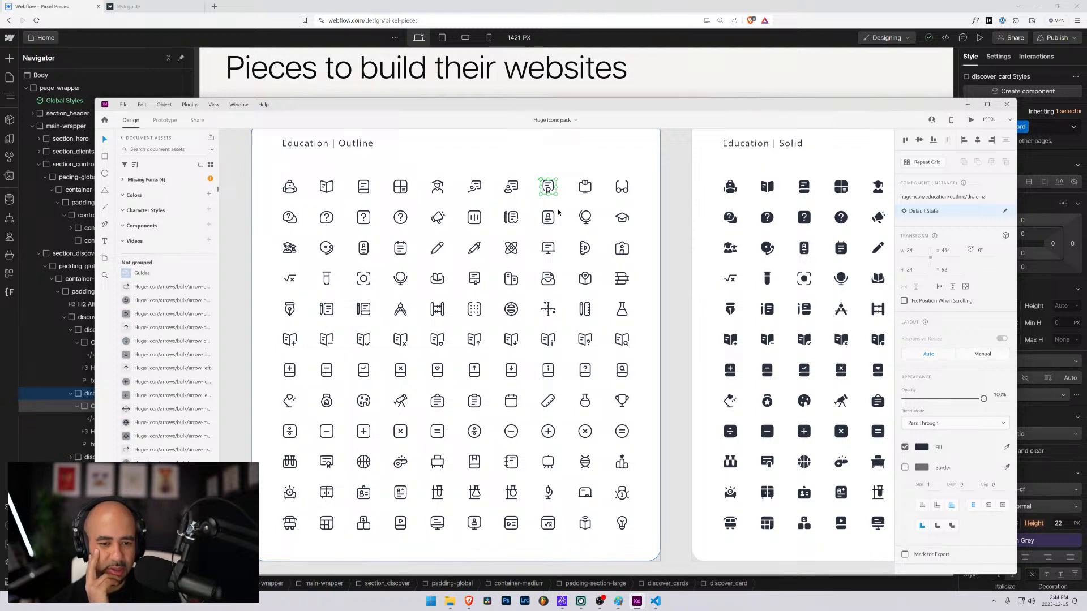
click(313, 212)
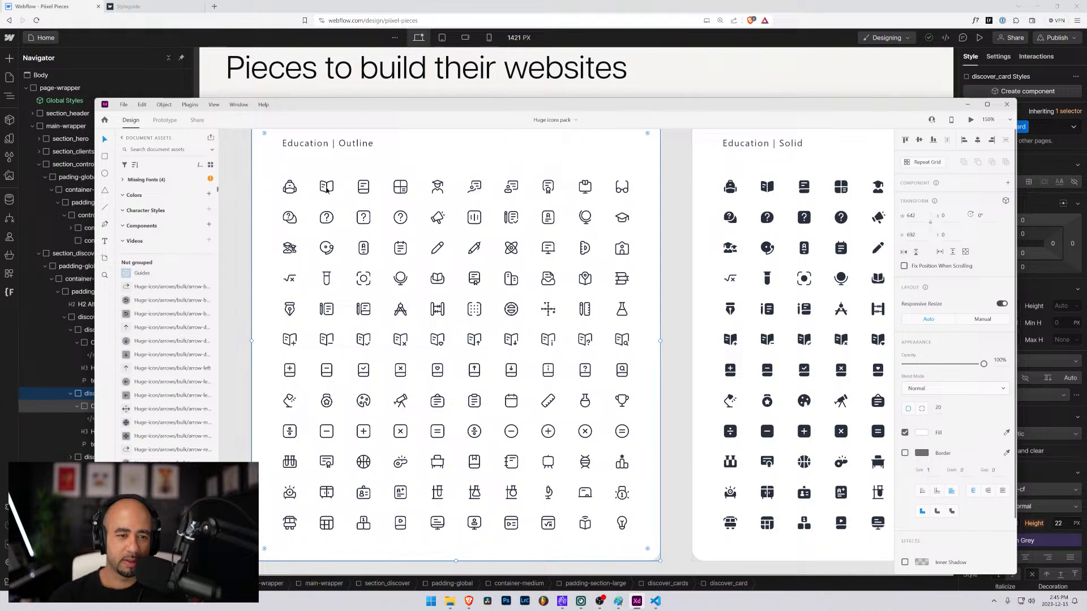
click(327, 188)
drag(392, 107, 365, 141)
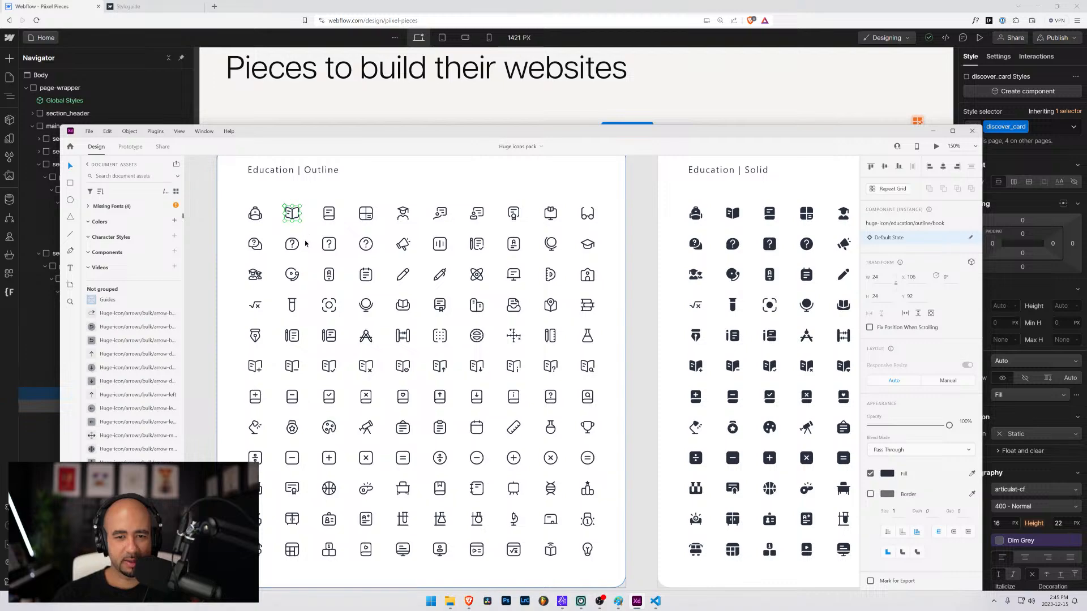
drag(485, 135, 443, 115)
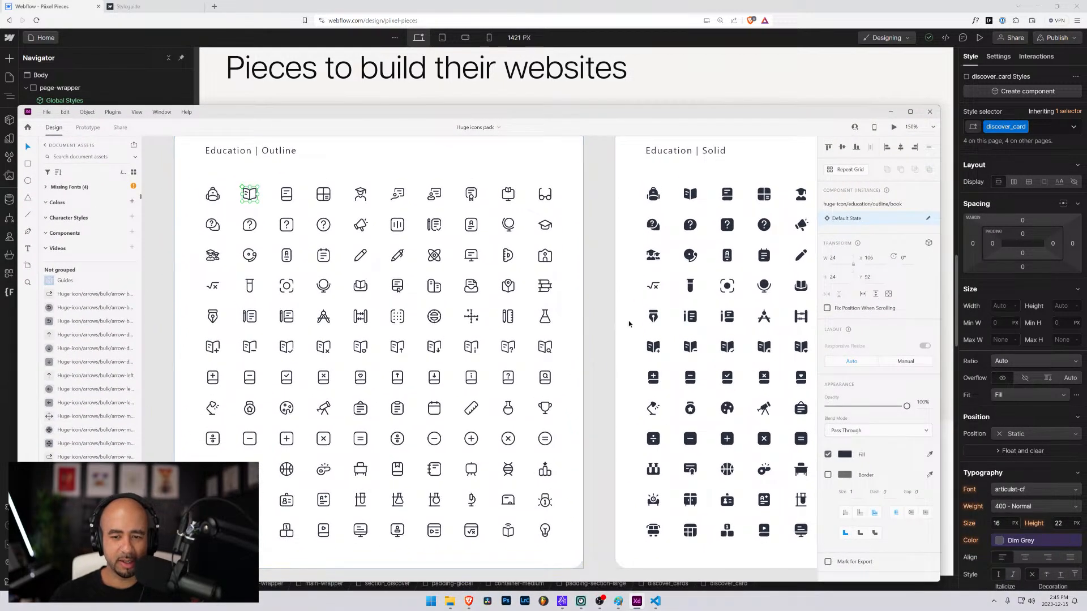
Examine the Education | Bulk icons and the sets from Smart House back up to Multimedia and Audio for a more suitable icon.
drag(675, 313, 396, 272)
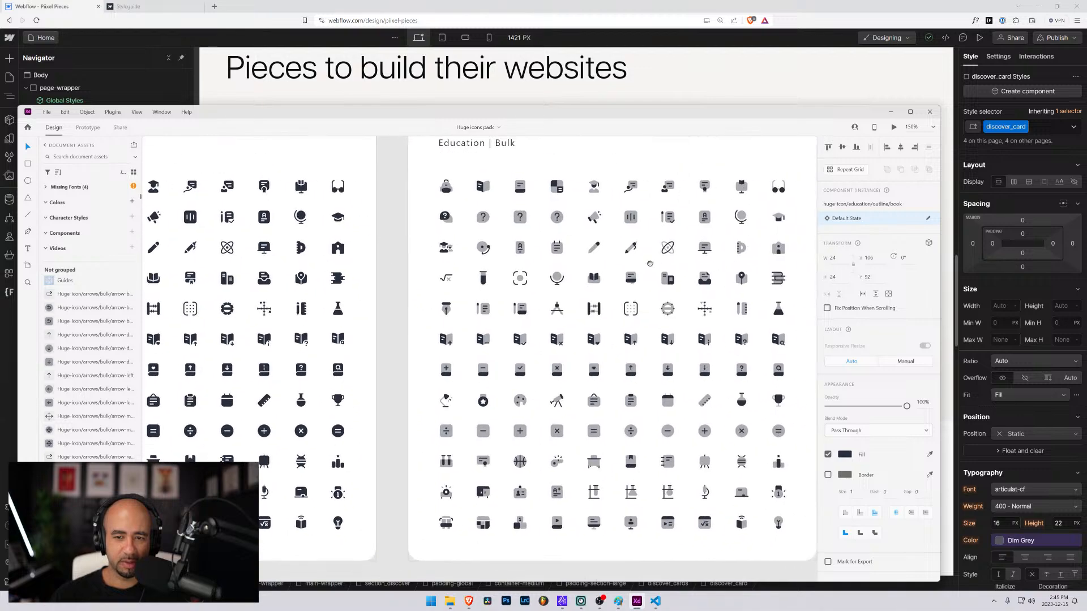
drag(787, 148, 313, 347)
drag(681, 322, 456, 532)
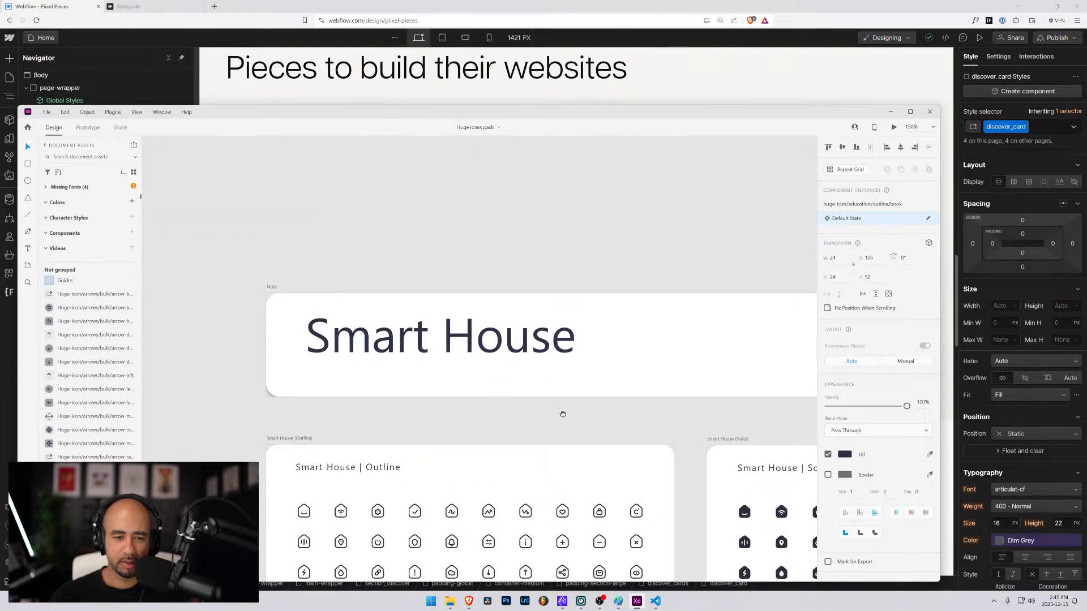
drag(563, 414, 363, 162)
drag(454, 269, 498, 543)
drag(544, 266, 587, 551)
drag(412, 335, 532, 569)
drag(460, 170, 483, 459)
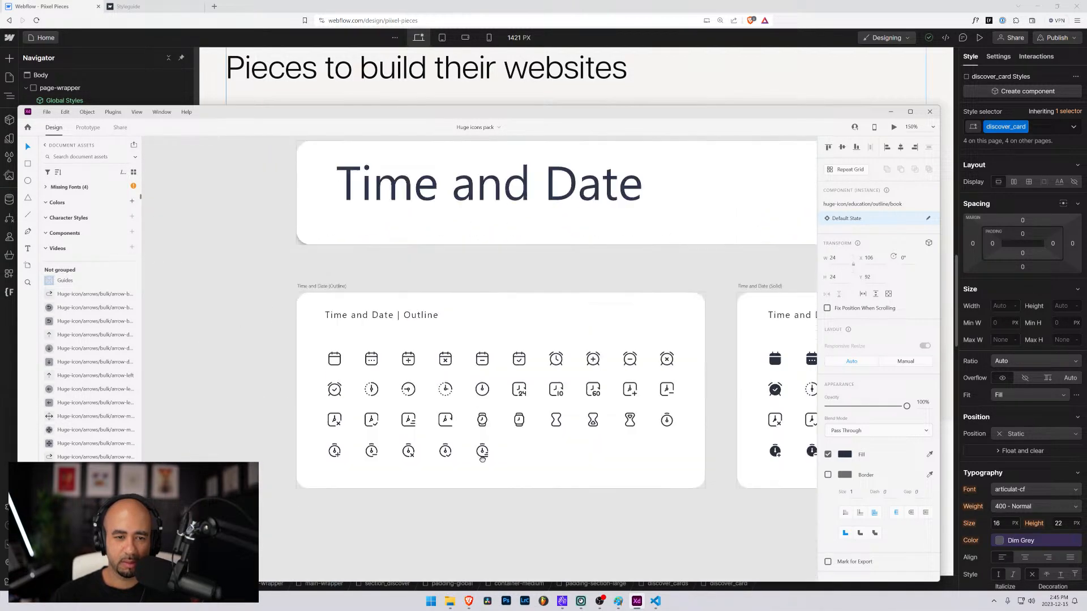
drag(479, 238, 474, 519)
drag(516, 209, 523, 534)
drag(509, 139, 502, 534)
drag(496, 324, 512, 516)
drag(516, 250, 526, 535)
drag(489, 235, 464, 431)
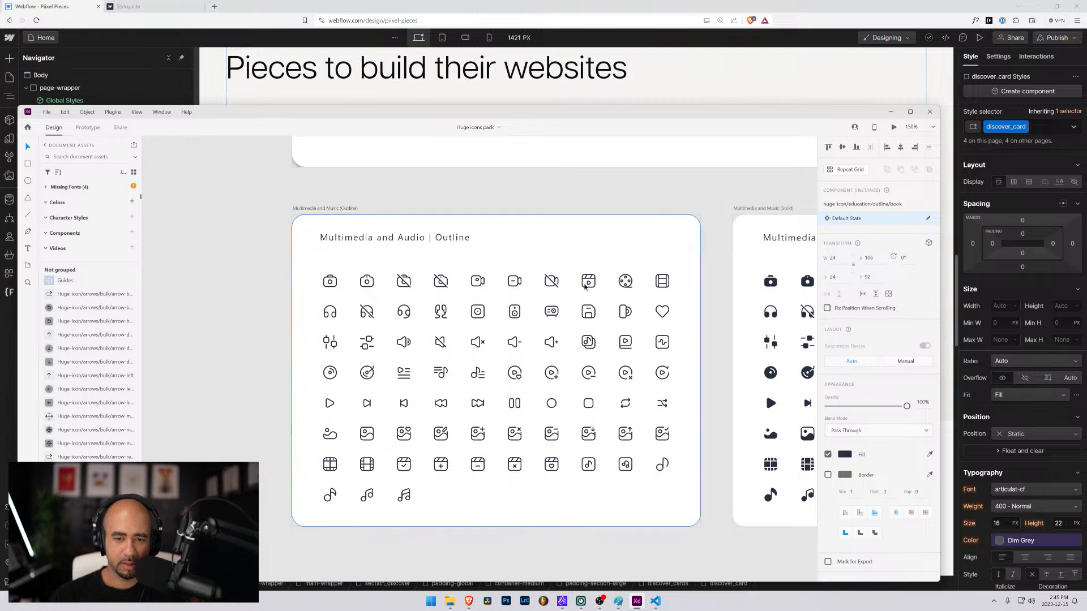
Select the clapperboard icon in the Multimedia and Audio | Outline set and review the icons around it.
click(588, 282)
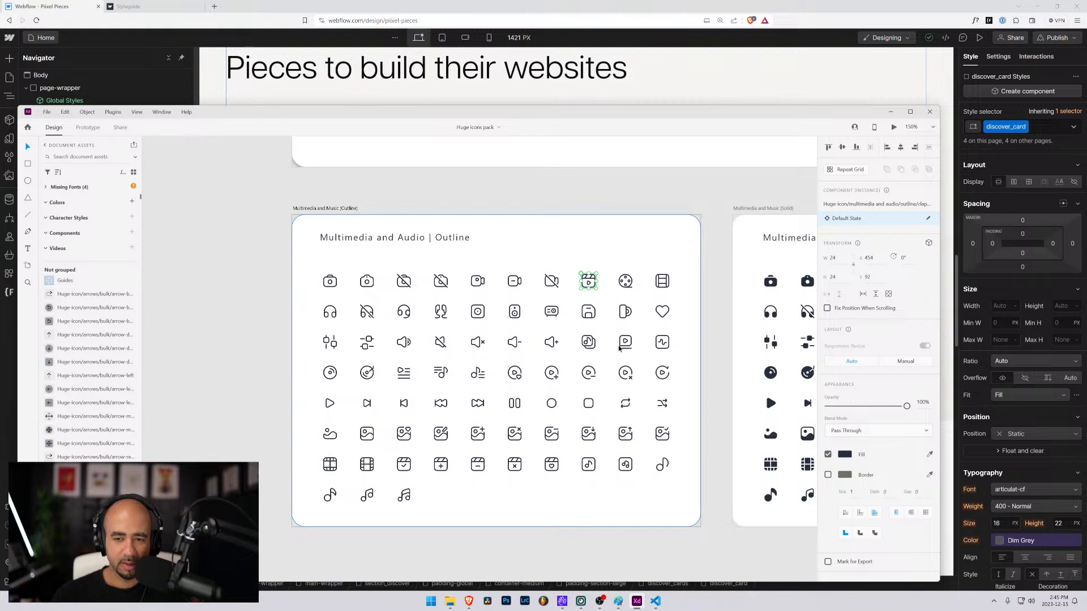
drag(625, 460, 557, 405)
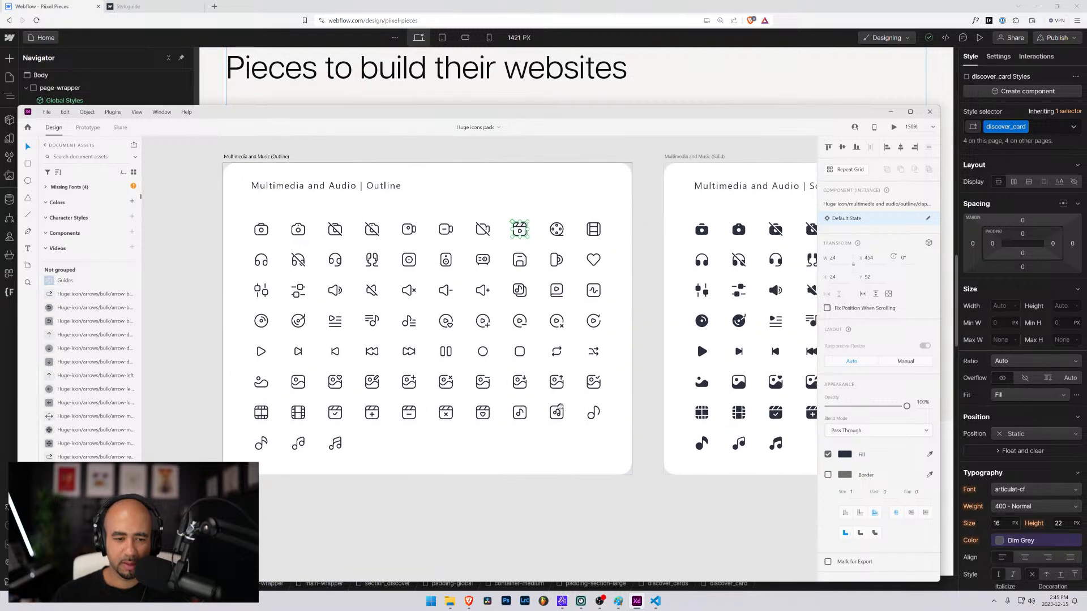
mouse_move(579, 364)
mouse_down()
mouse_move(589, 284)
mouse_move(618, 225)
mouse_up()
mouse_move(540, 398)
mouse_down()
mouse_move(565, 246)
mouse_move(582, 548)
mouse_up()
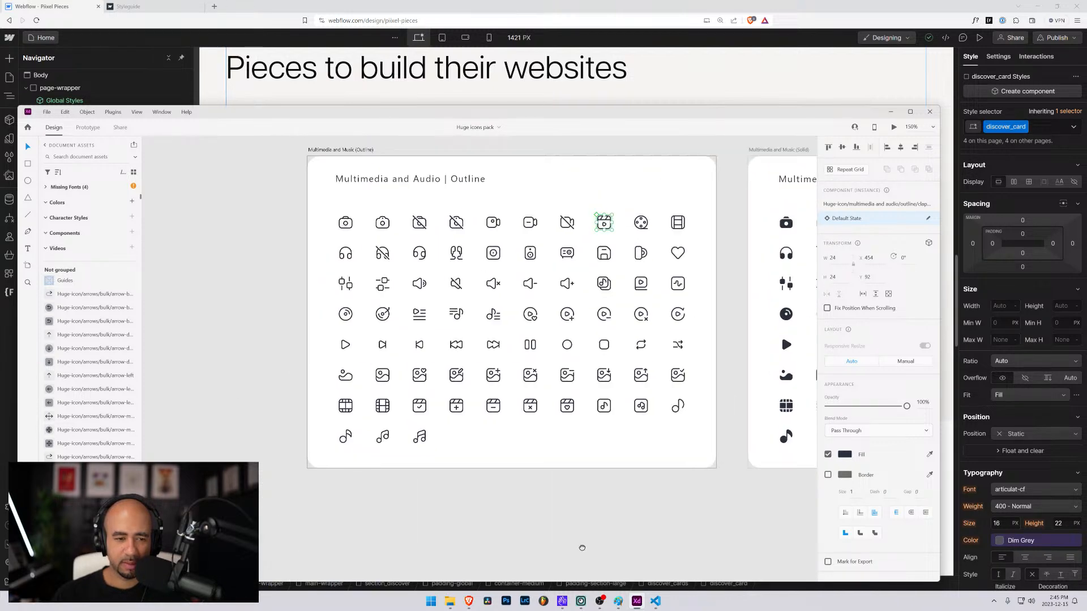
drag(580, 505, 545, 391)
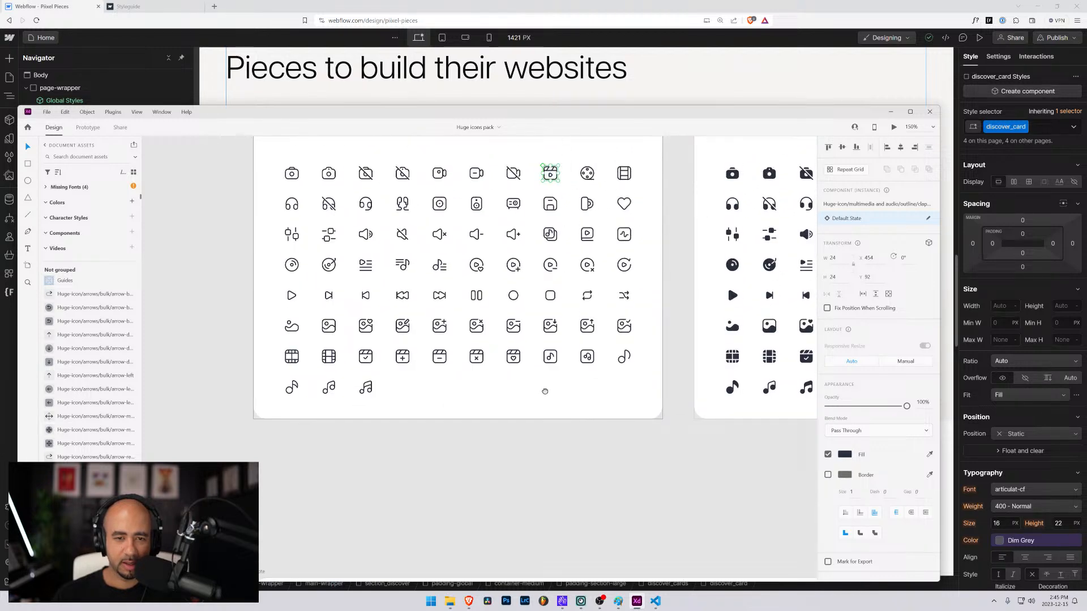
drag(545, 392, 553, 551)
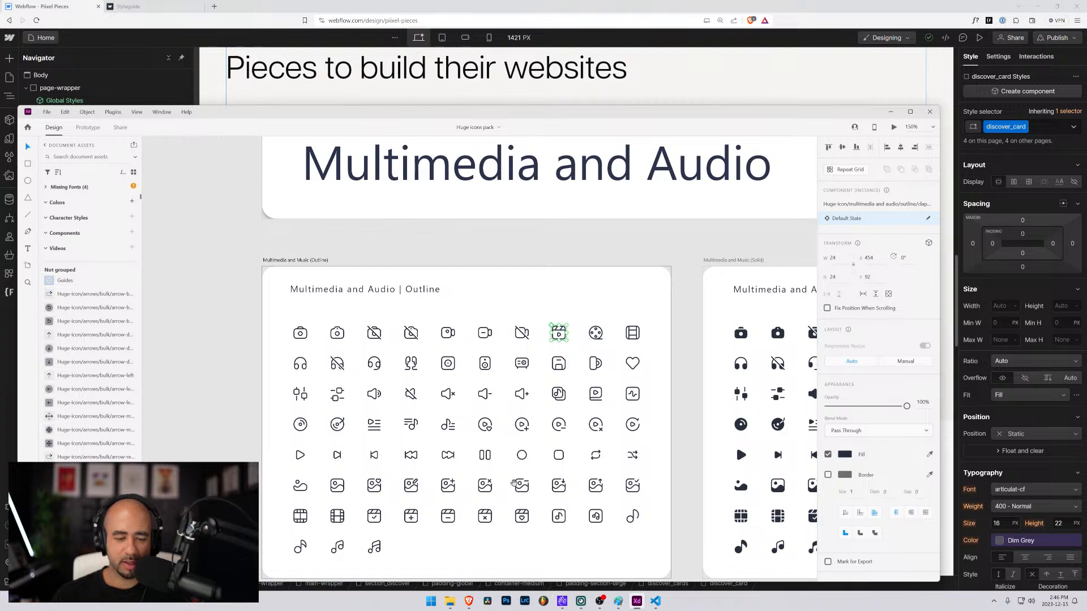
Find clapperboard.svg in the multimedia and audio outline folder of Huge-icon svg and open it in VS Code.
click(450, 601)
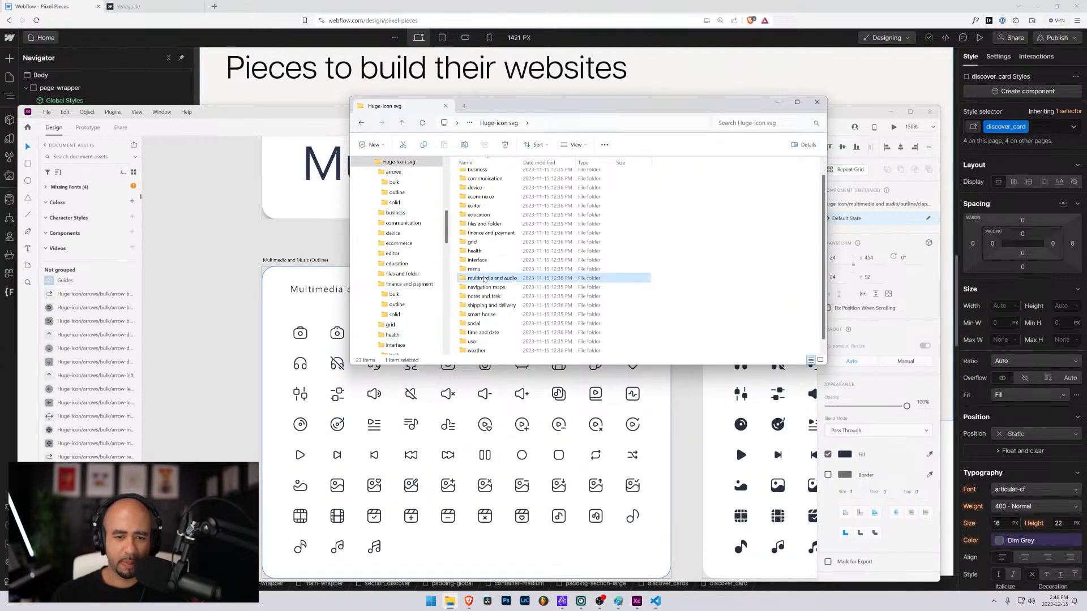
double_click(488, 278)
double_click(475, 185)
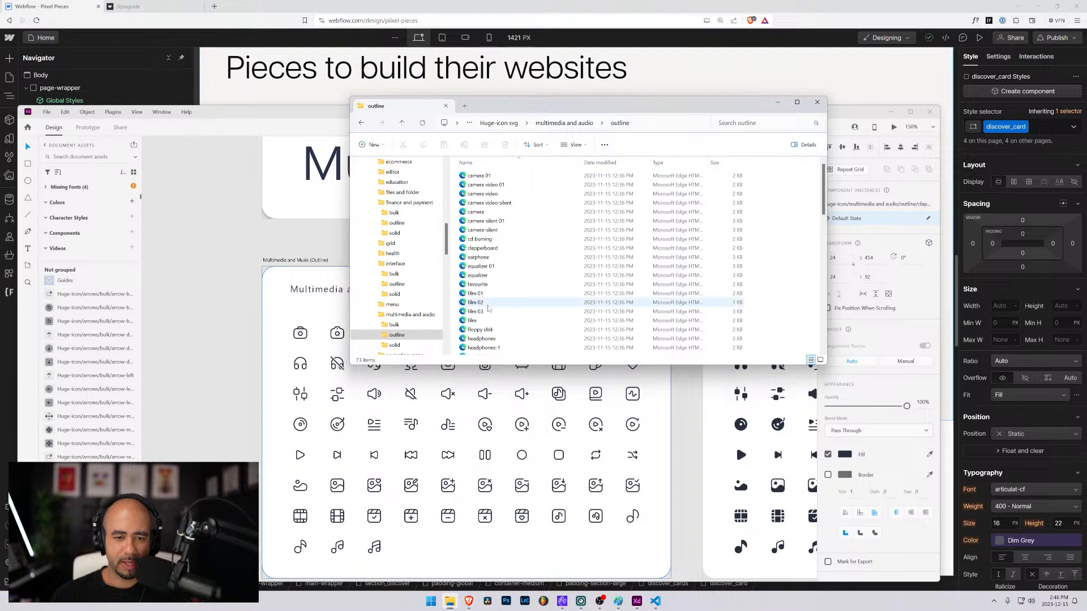
scroll(488, 311, down, 5)
scroll(488, 312, down, 5)
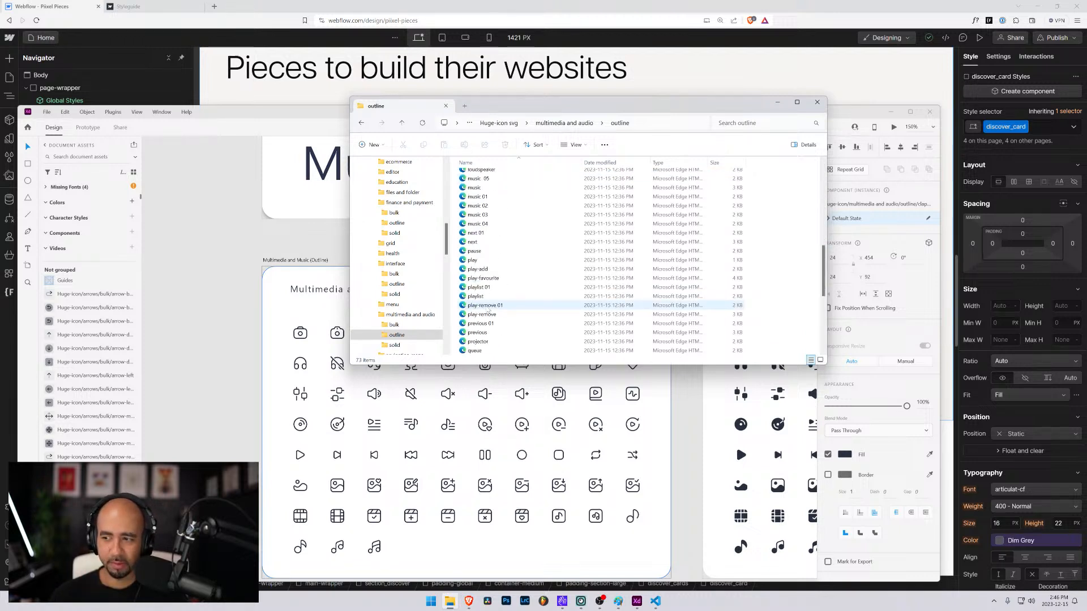
scroll(488, 309, down, 6)
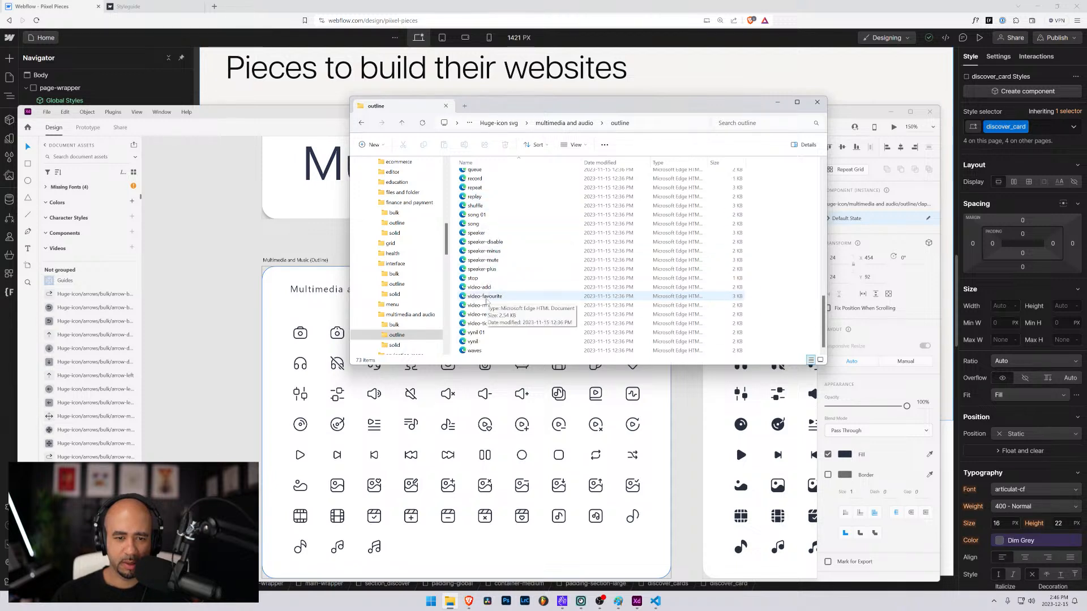
scroll(490, 272, up, 12)
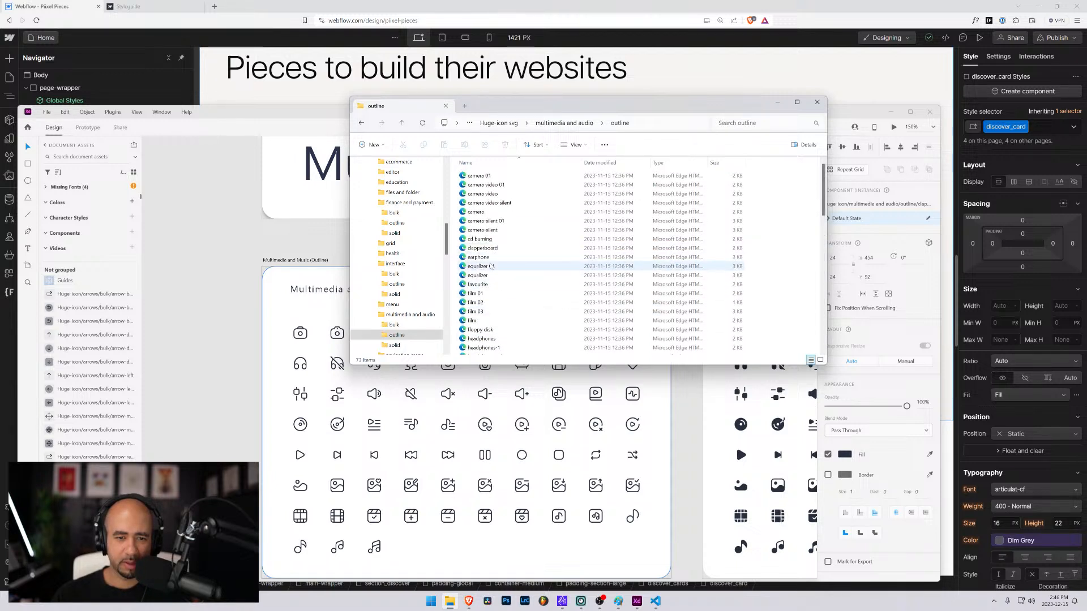
right_click(496, 249)
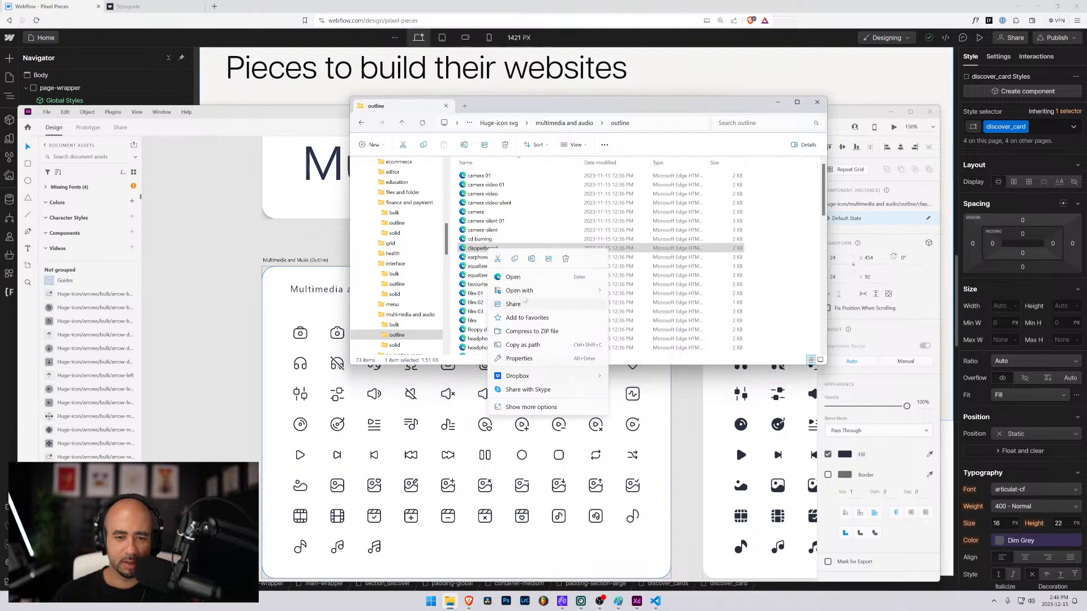
mouse_move(578, 291)
click(646, 360)
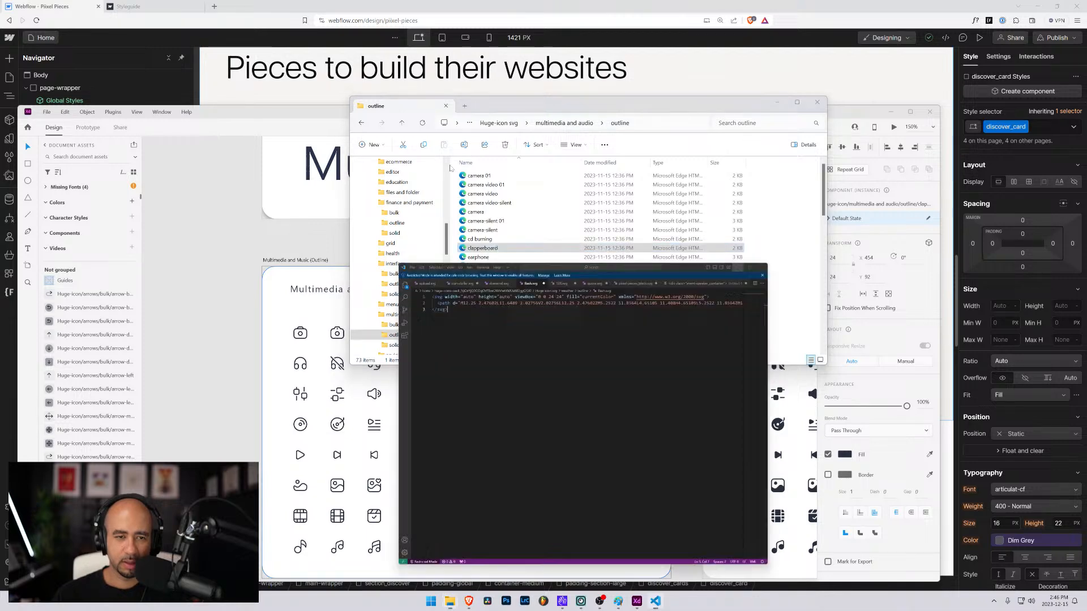
Set the clapperboard SVG's width and height to "auto" and its fill to "currentColor".
drag(392, 115, 385, 115)
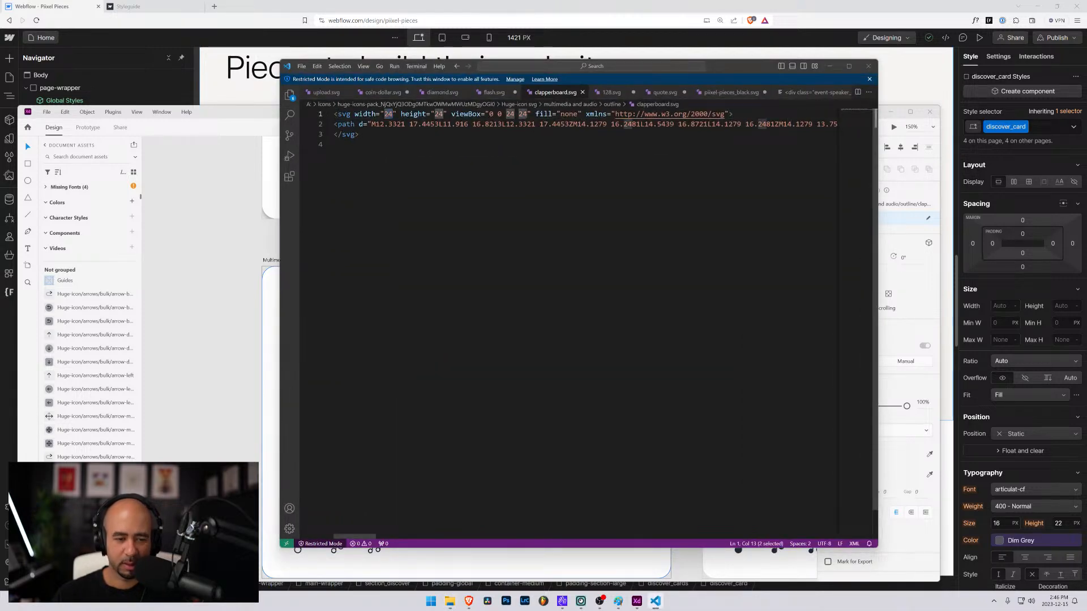
key(ctrl+d)
text(auto)
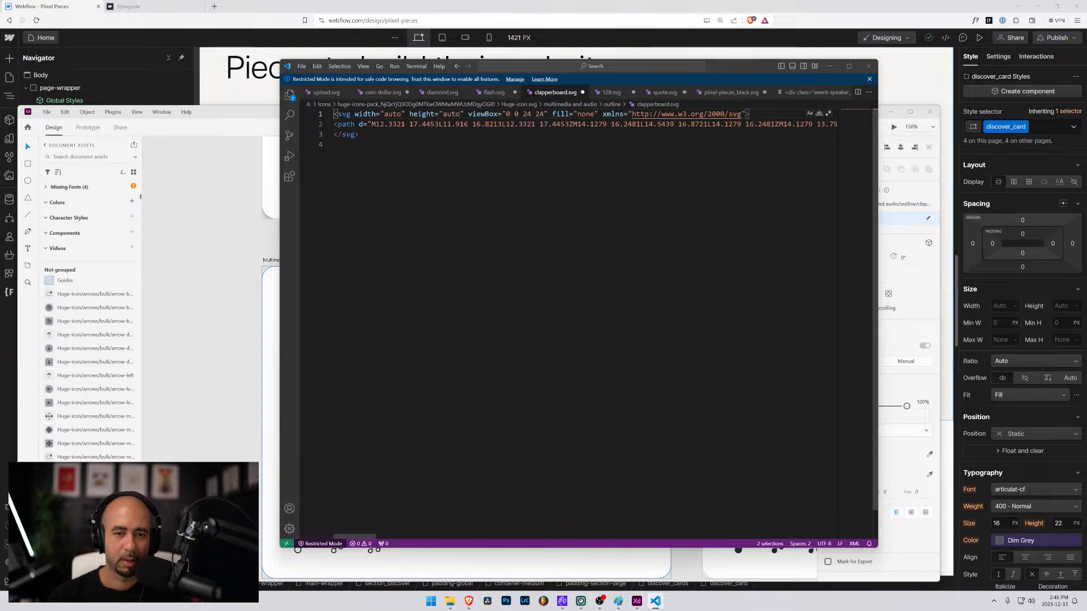
drag(594, 114, 577, 114)
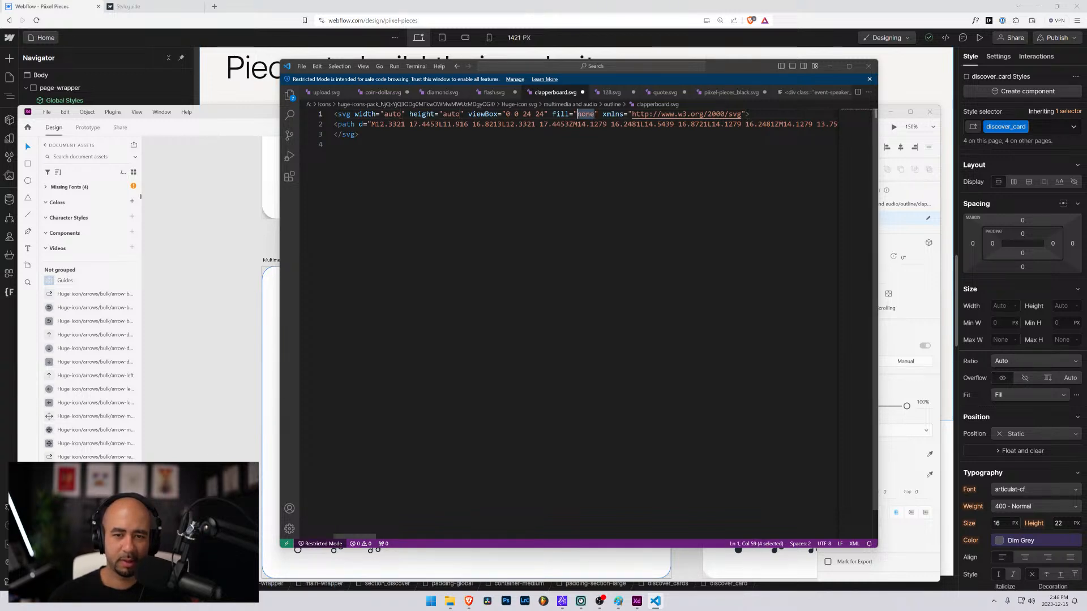
text(currentColor)
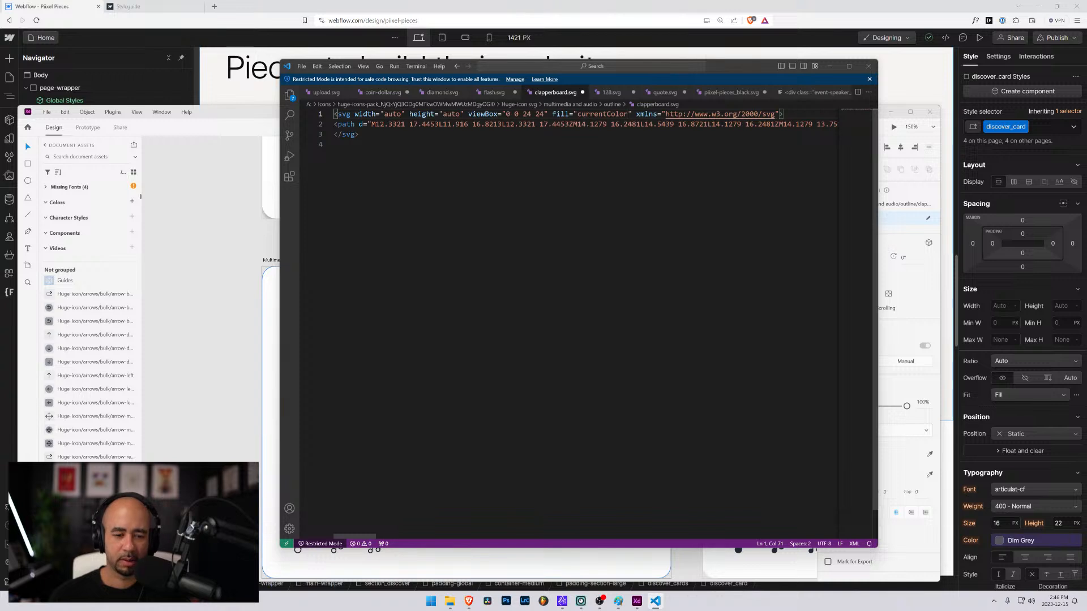
Wrap the long code lines, remove the path's #28303F fill attribute, indent the path line, and copy the whole SVG code.
click(334, 145)
key(alt+z)
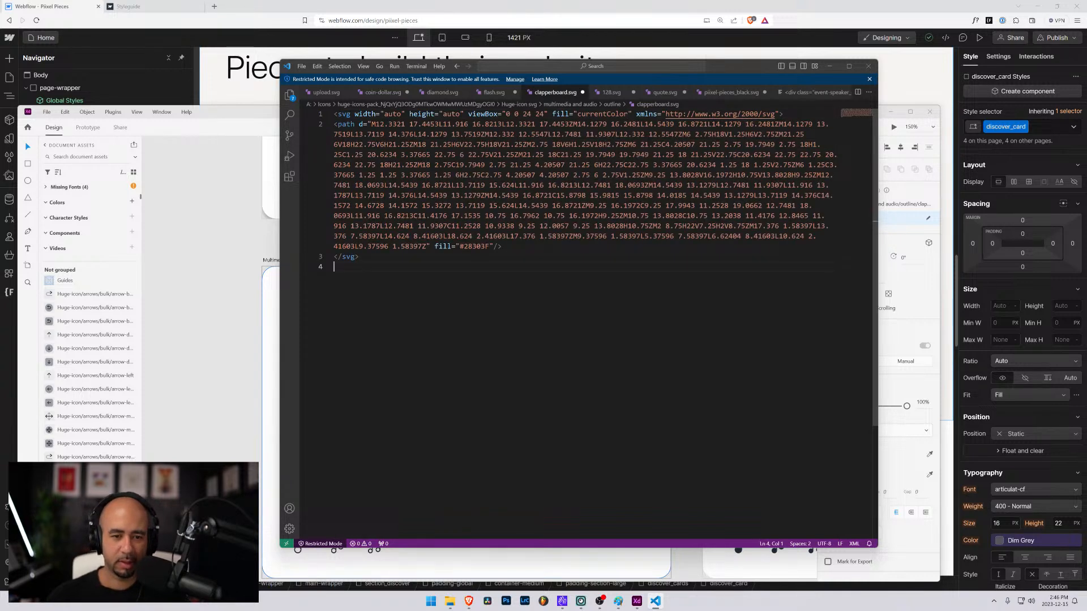
drag(495, 246, 435, 247)
key(BackSpace)
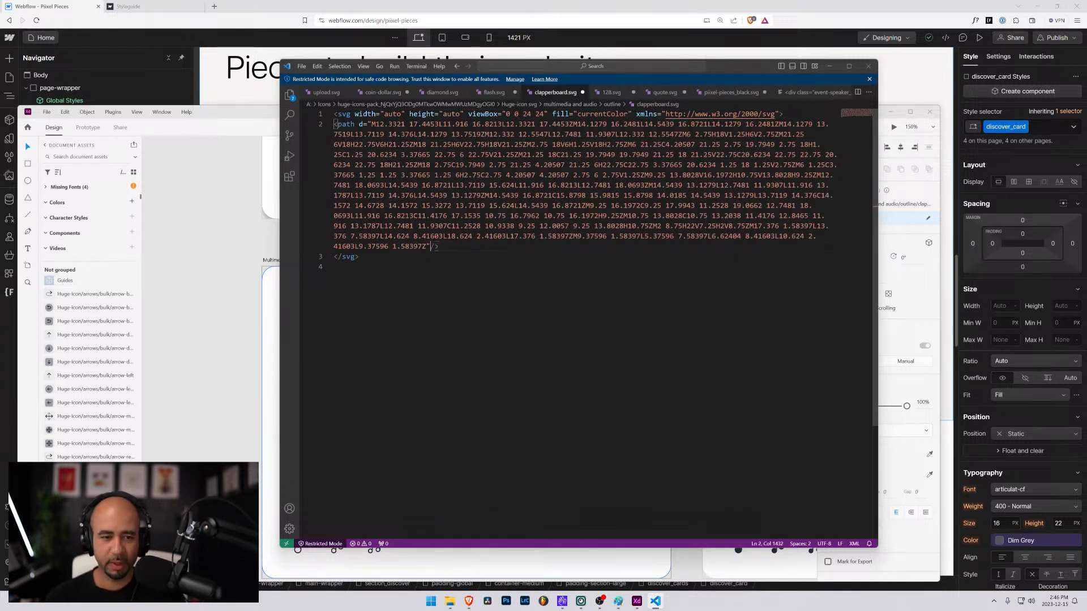
key(Tab)
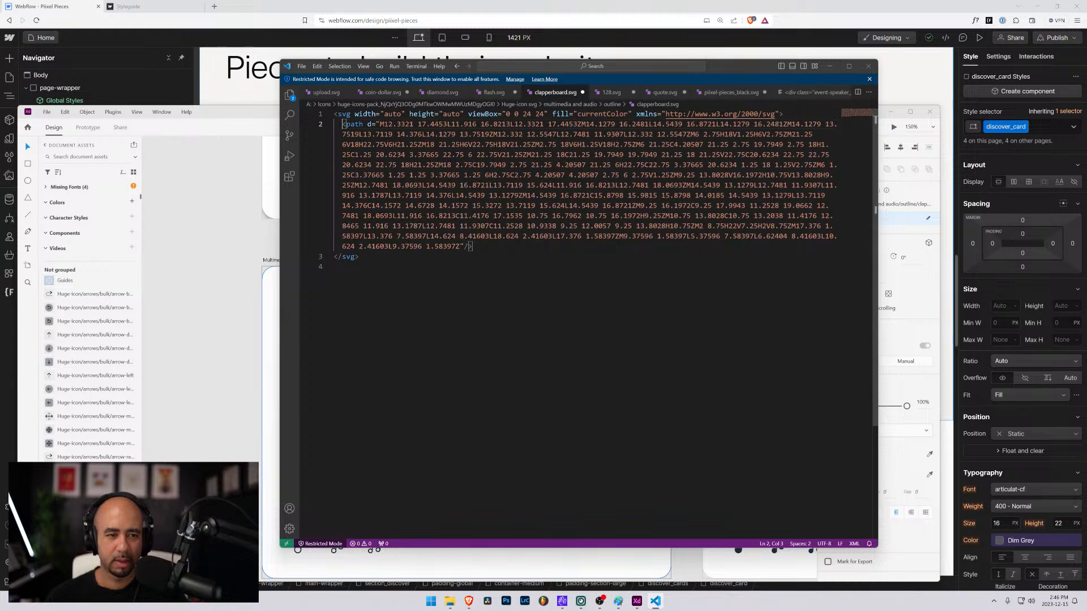
key(ctrl+a)
key(ctrl+c)
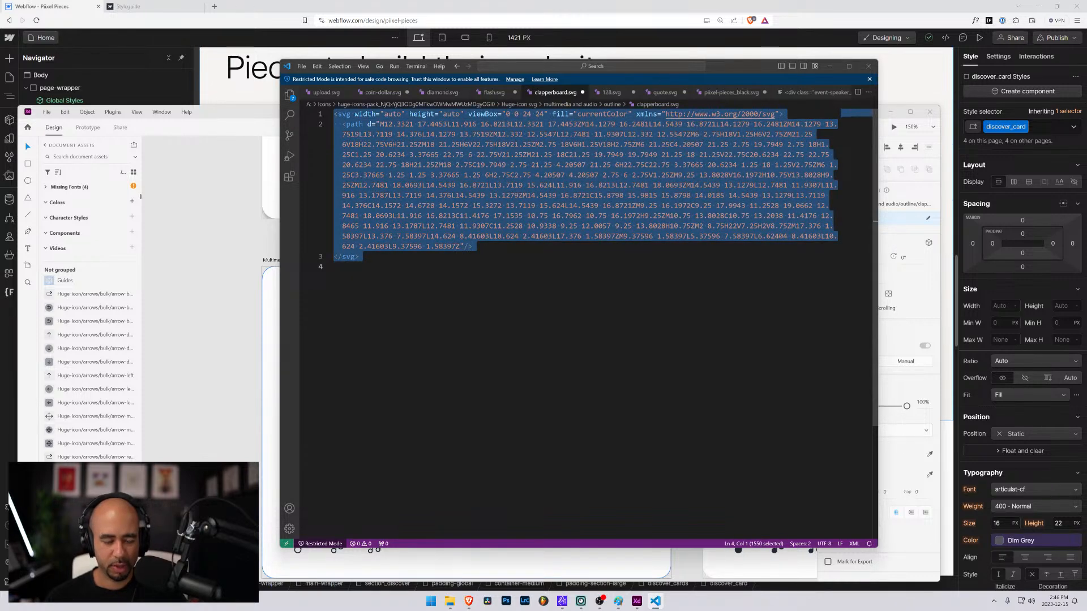
In Webflow, duplicate the lightning icon embed and move a copy into the Course and tutorials card's Outer Icon, opening its code.
key(alt+Tab)
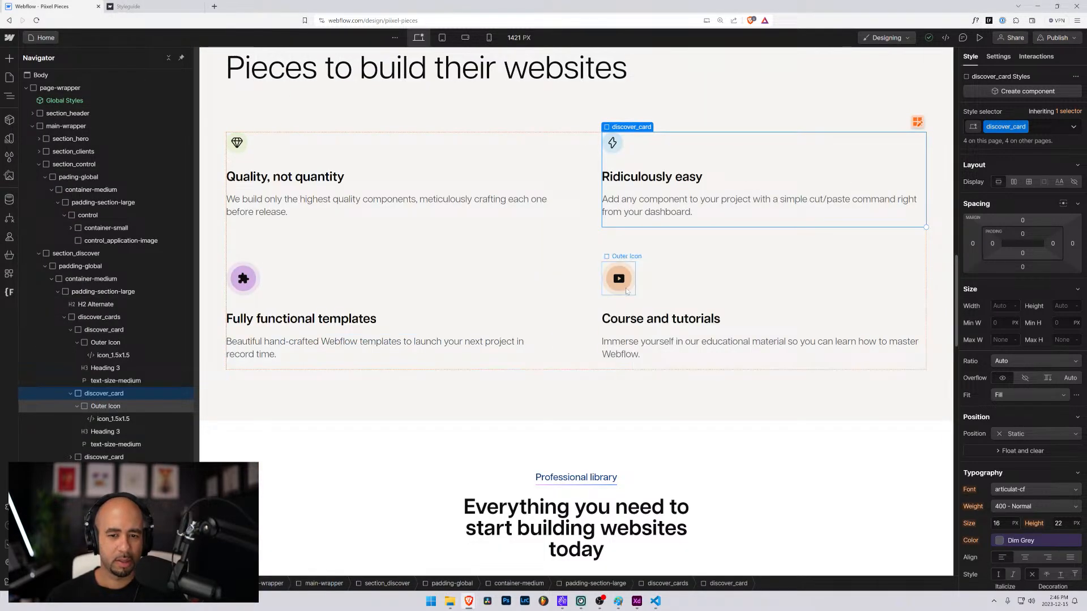
click(622, 286)
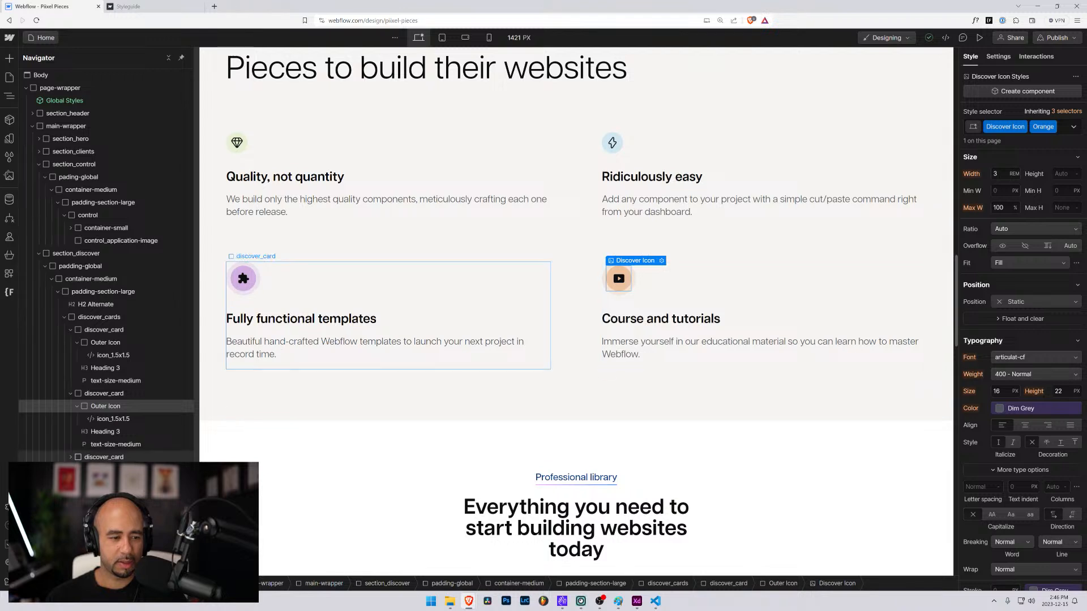
click(103, 420)
right_click(104, 422)
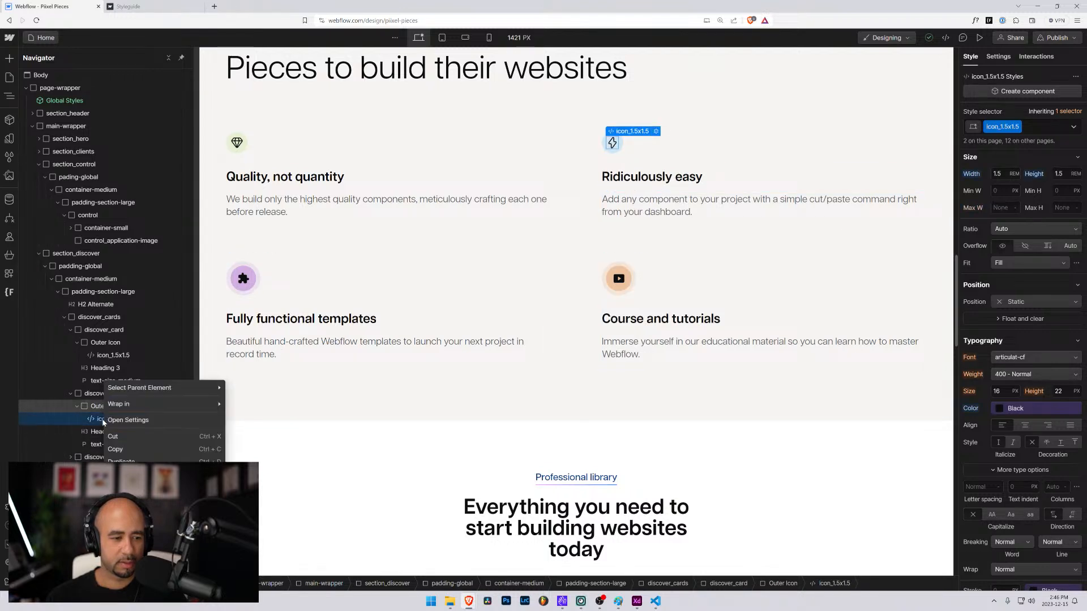
key(ctrl+d)
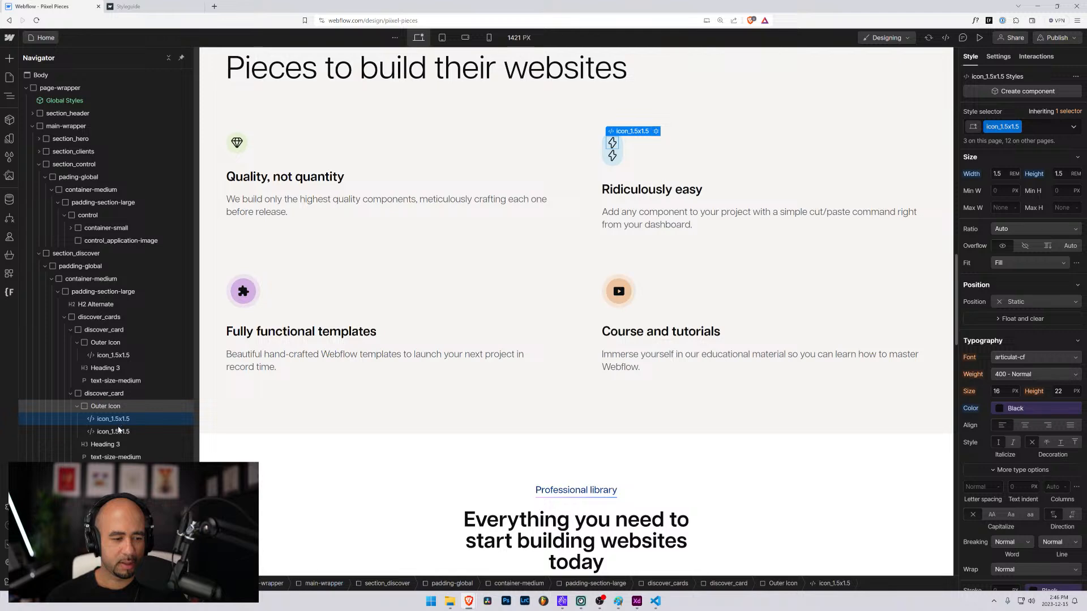
click(620, 293)
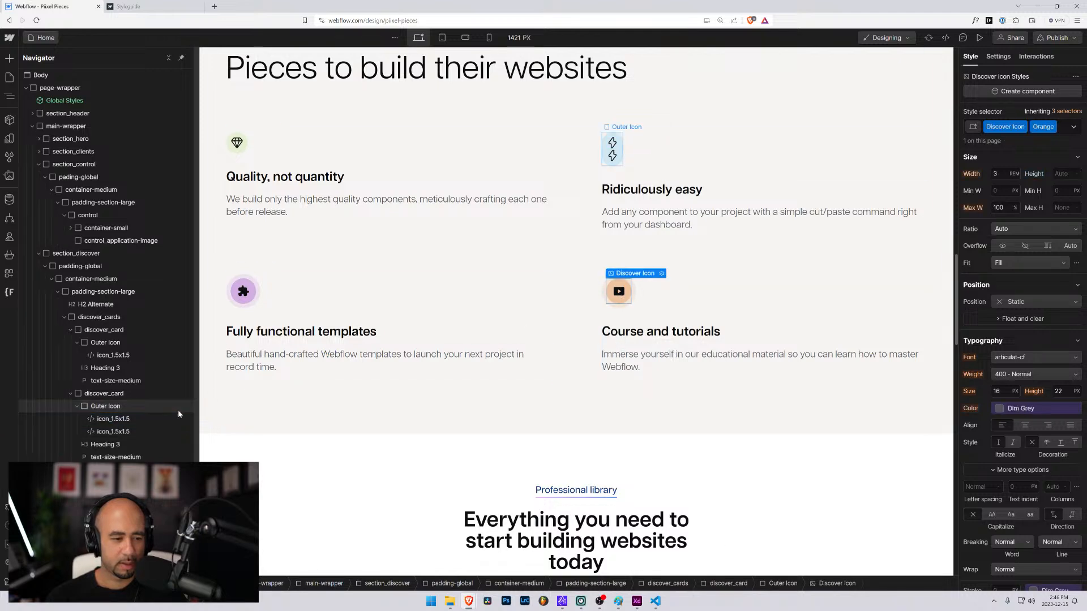
drag(124, 420, 122, 490)
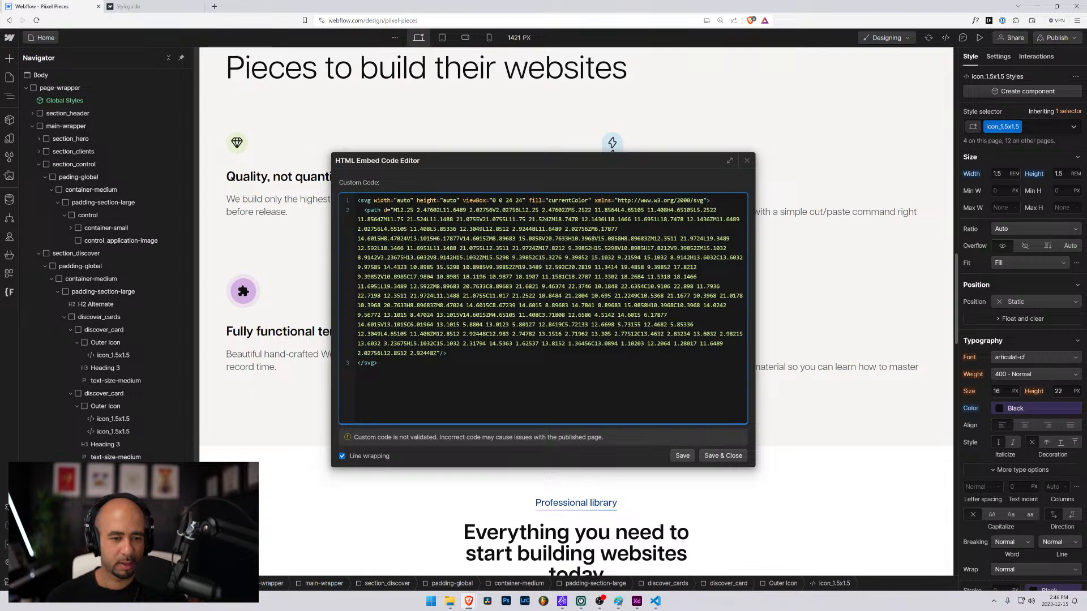
Replace the Course and tutorials embed's code with the copied clapperboard SVG and save it.
key(ctrl+a)
key(ctrl+v)
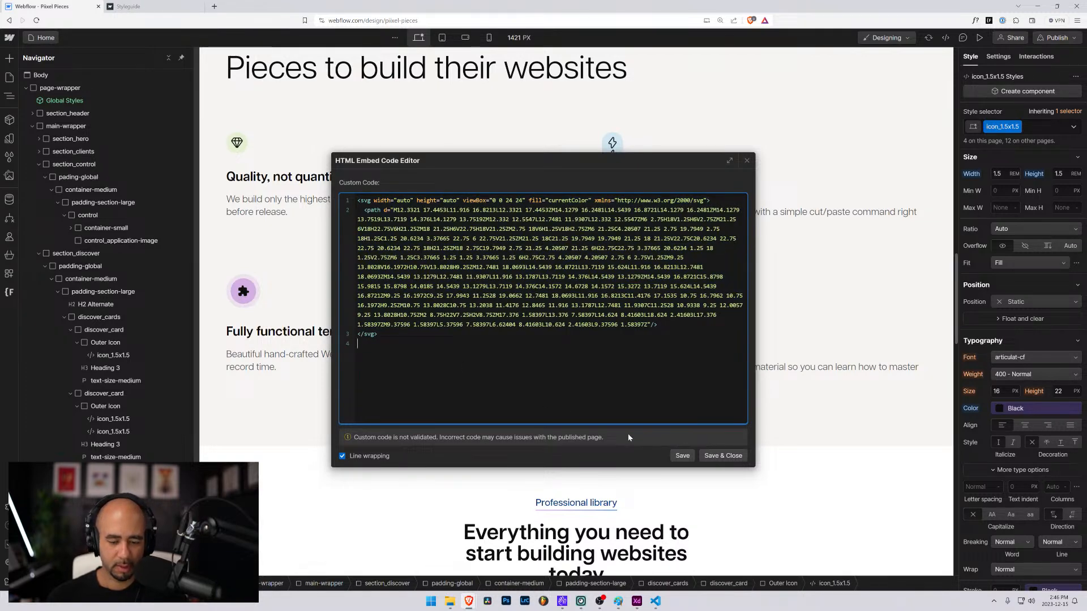
click(723, 455)
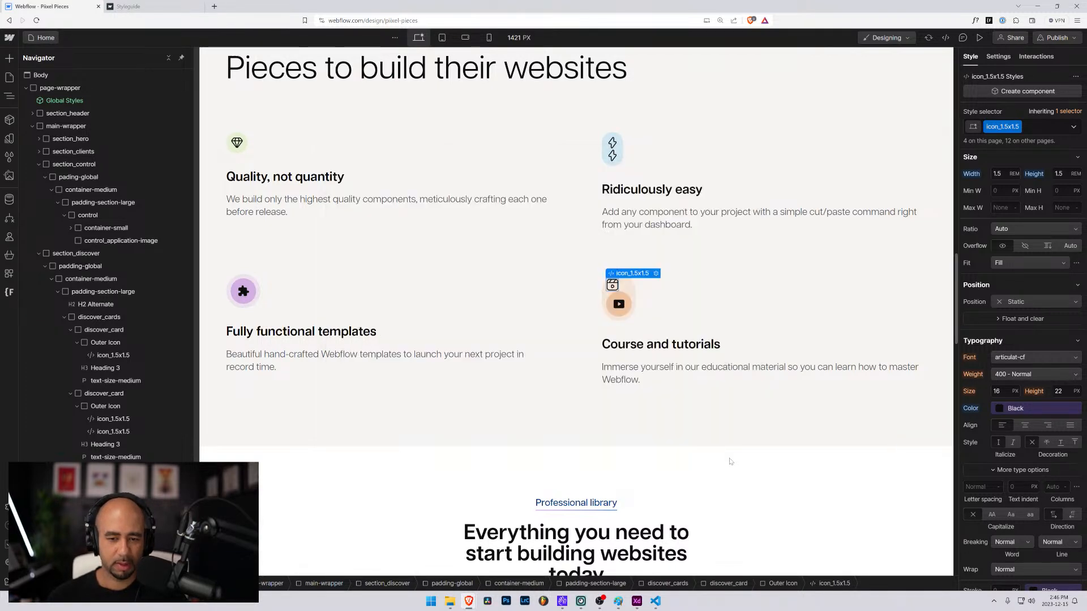
Delete the old play-button image from the Course and tutorials card and move the spare lightning embed into the Fully functional templates card.
click(619, 304)
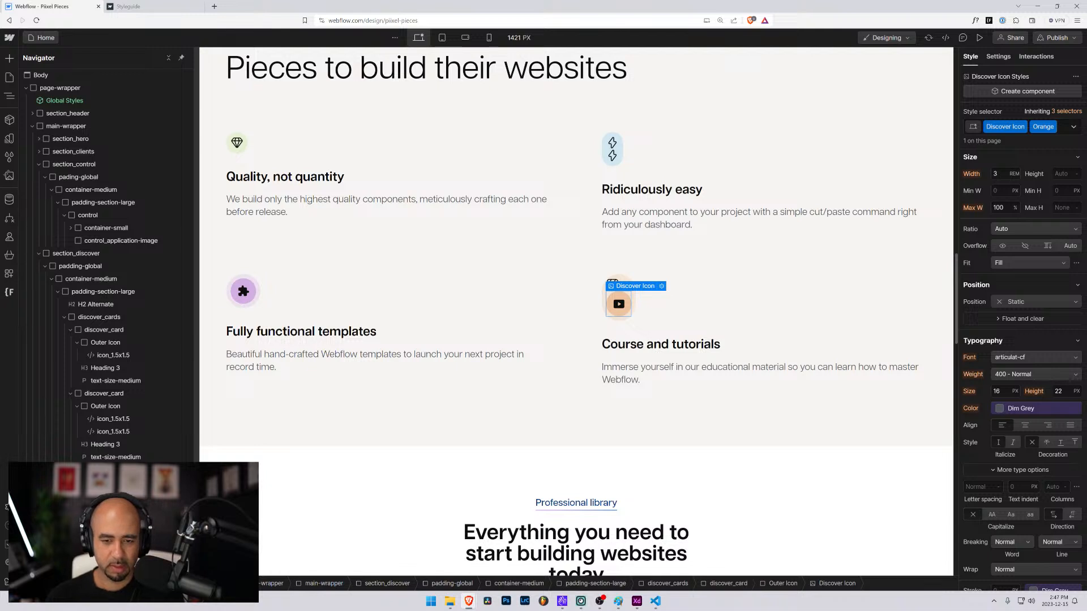
key(Delete)
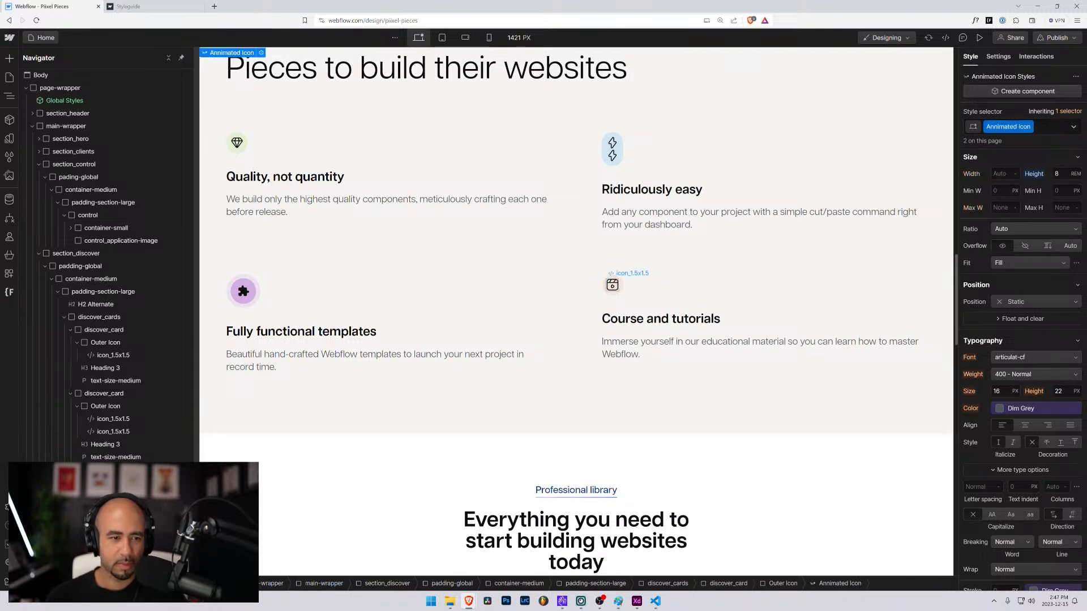
click(615, 159)
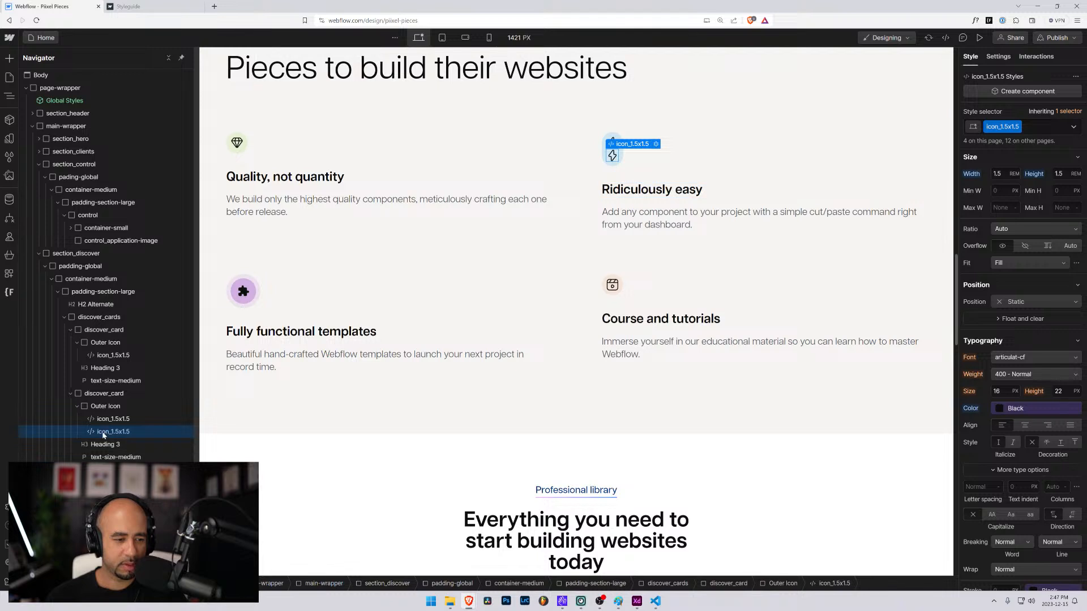
drag(104, 433, 106, 469)
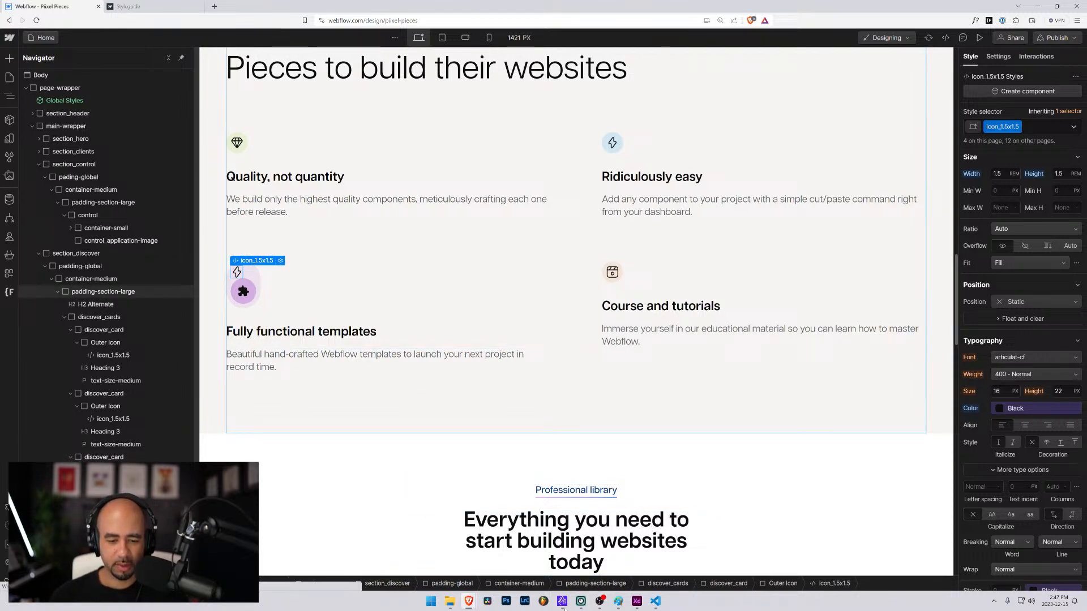
Switch to the Huge icons pack in XD and examine the Business, arrow, Notes and Task, and Smart House sets for a templates icon.
click(637, 602)
drag(648, 504, 529, 325)
drag(645, 449, 658, 220)
drag(578, 406, 559, 210)
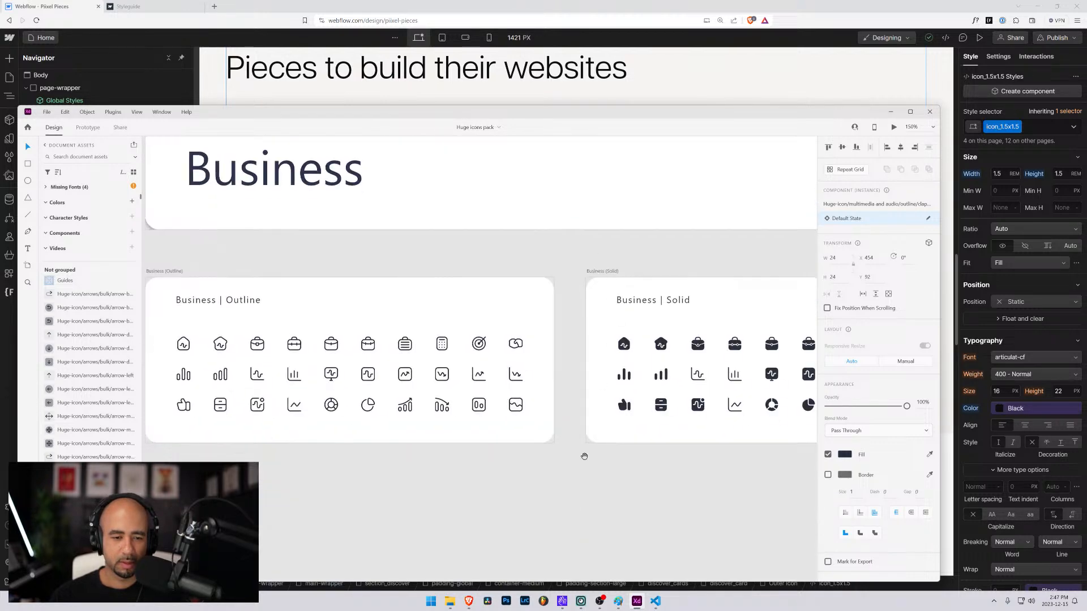
drag(583, 454, 644, 190)
scroll(609, 459, down, 6)
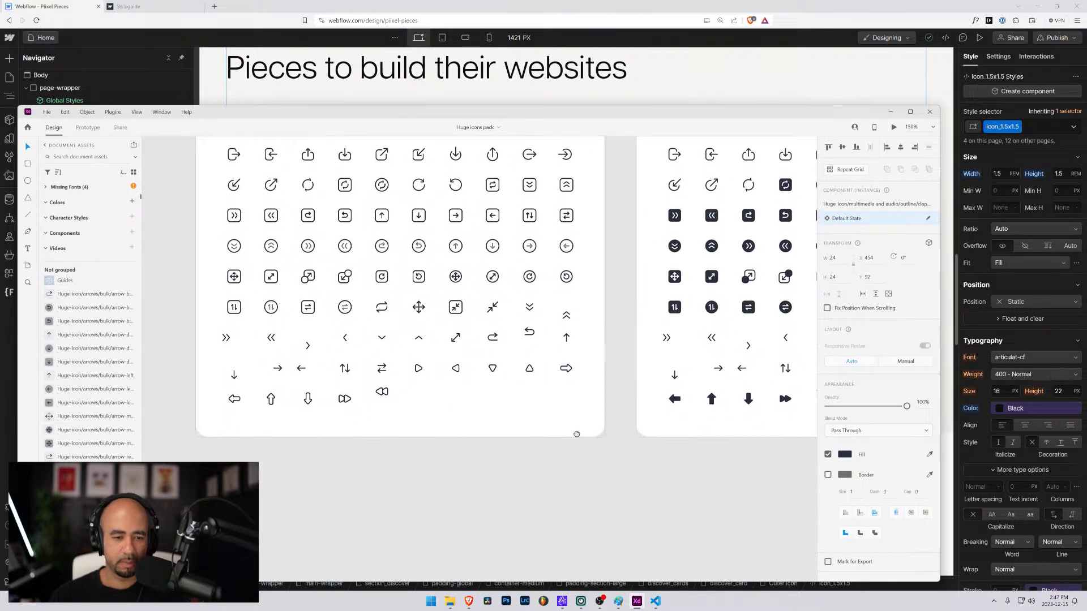
drag(589, 457, 578, 187)
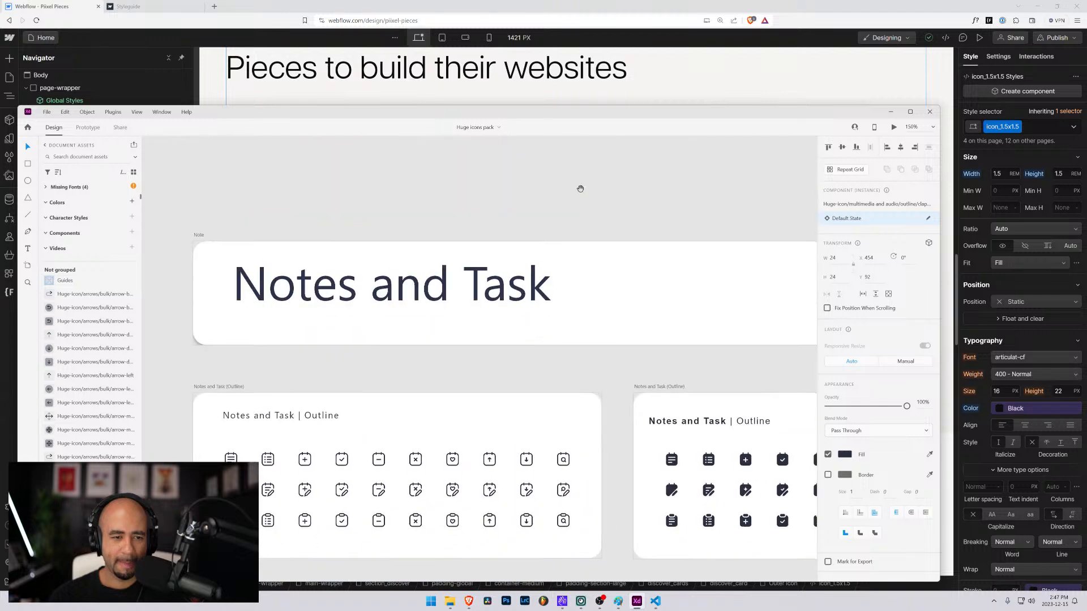
drag(581, 403, 589, 224)
drag(592, 464, 596, 212)
drag(586, 409, 591, 170)
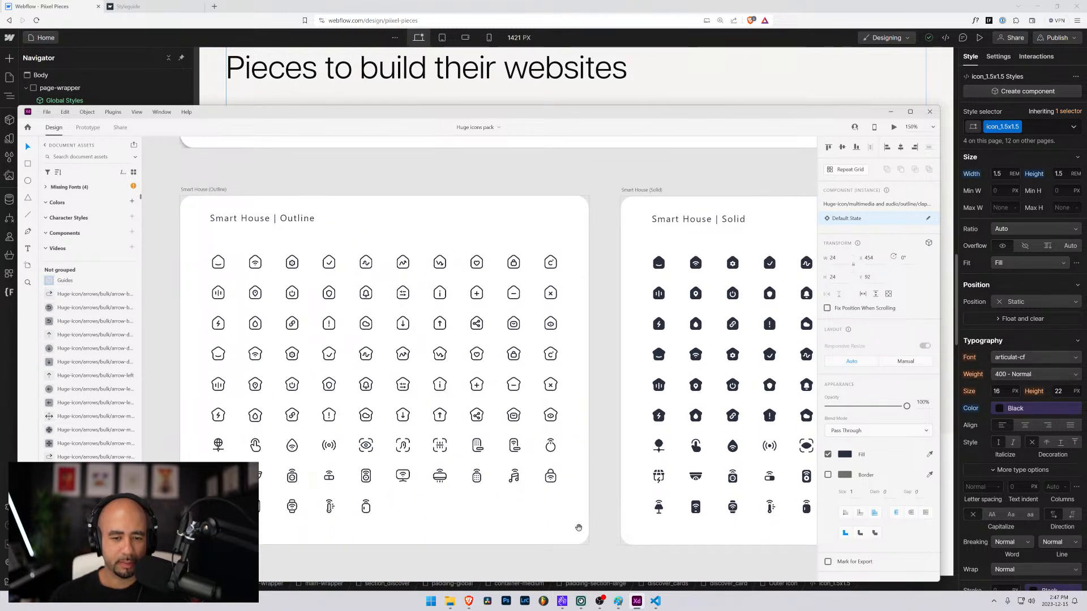
drag(578, 530, 593, 501)
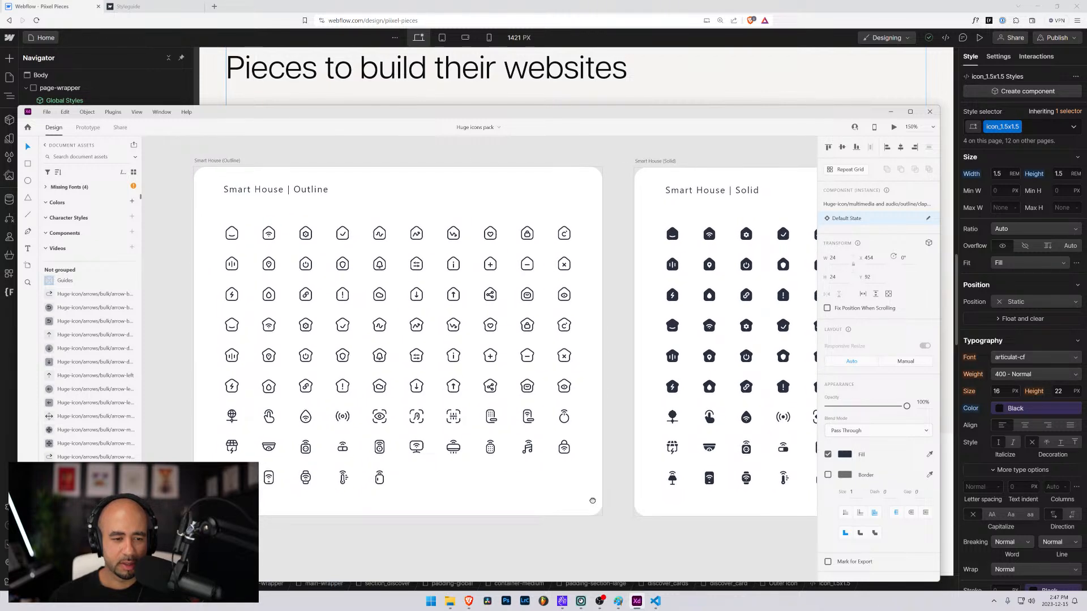
Examine the Huge icons pack from Smart House past Medicine and Health to the Device outline set for a templates icon.
drag(592, 500, 596, 214)
drag(610, 492, 596, 181)
drag(599, 505, 341, 297)
drag(796, 339, 464, 387)
drag(750, 295, 533, 465)
drag(761, 365, 394, 388)
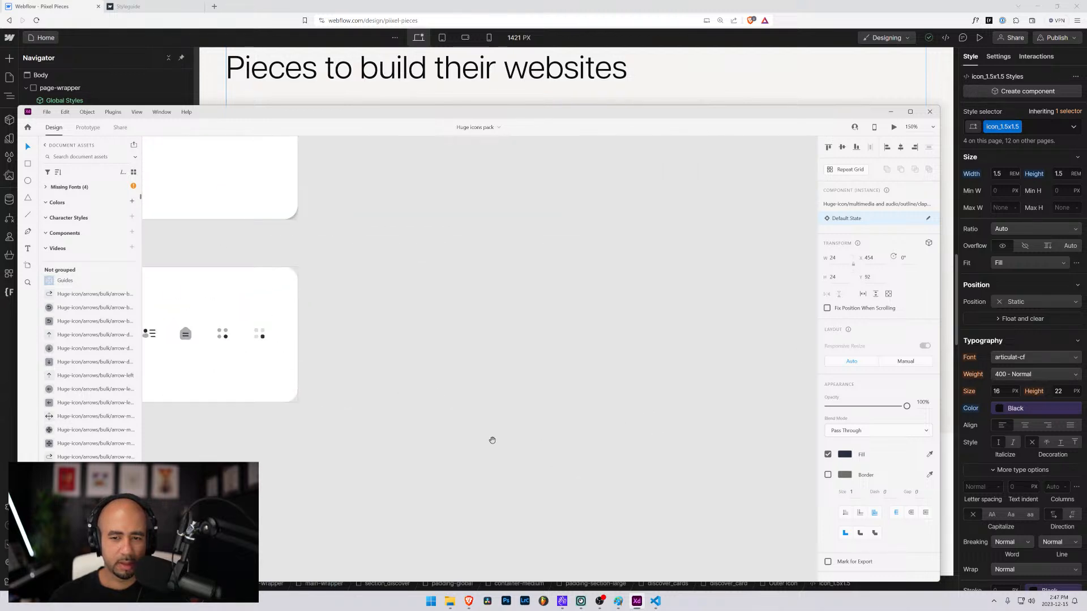
drag(458, 322, 784, 442)
drag(313, 288, 294, 348)
drag(729, 266, 222, 317)
drag(526, 342, 368, 382)
drag(659, 208, 640, 501)
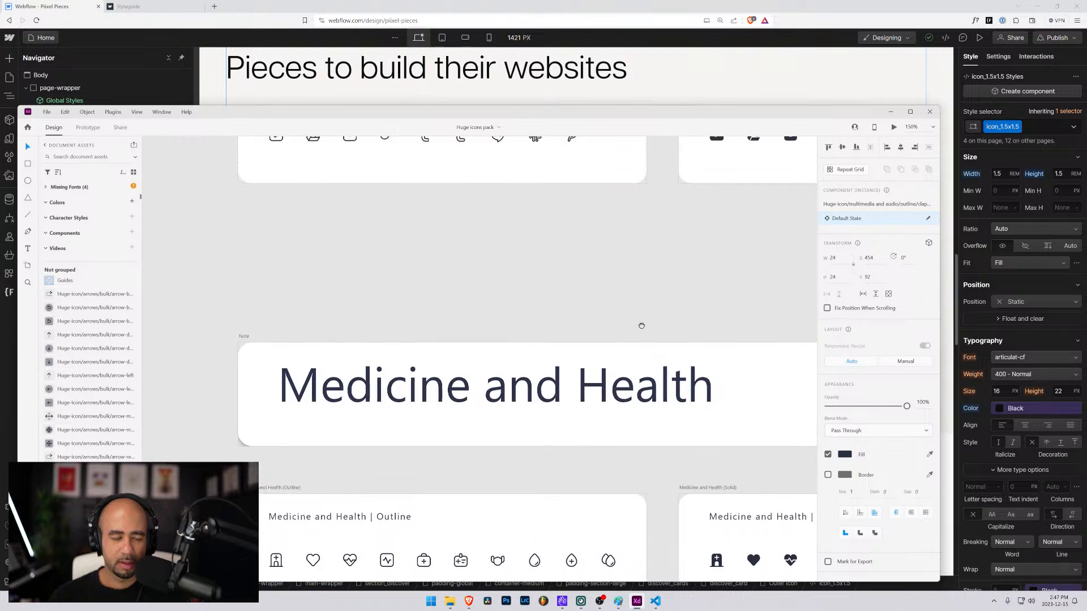
drag(641, 326, 640, 419)
drag(508, 289, 588, 493)
drag(575, 277, 589, 385)
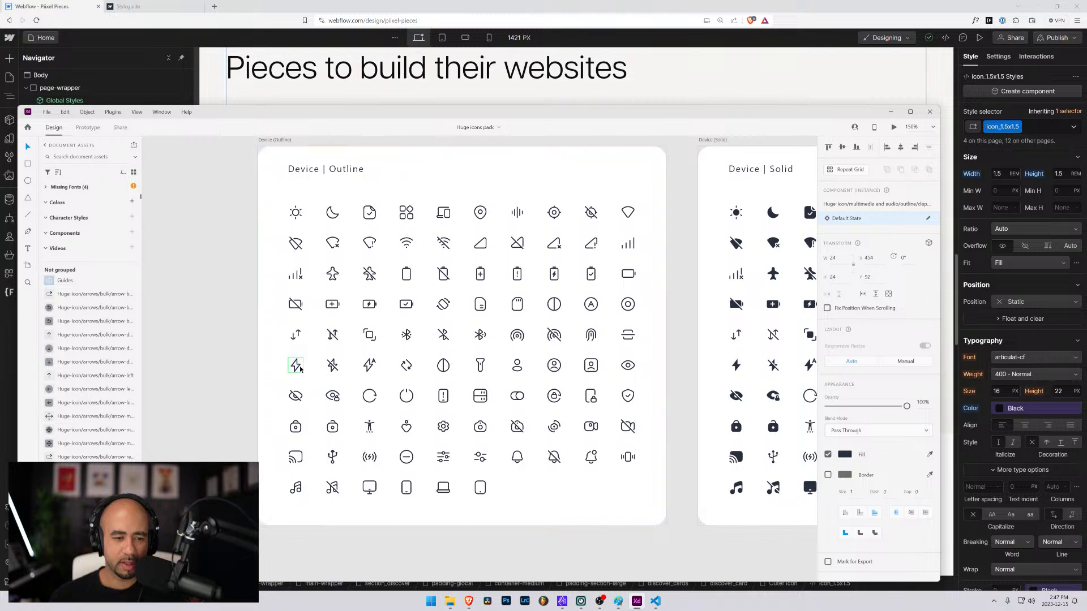
drag(583, 210, 582, 244)
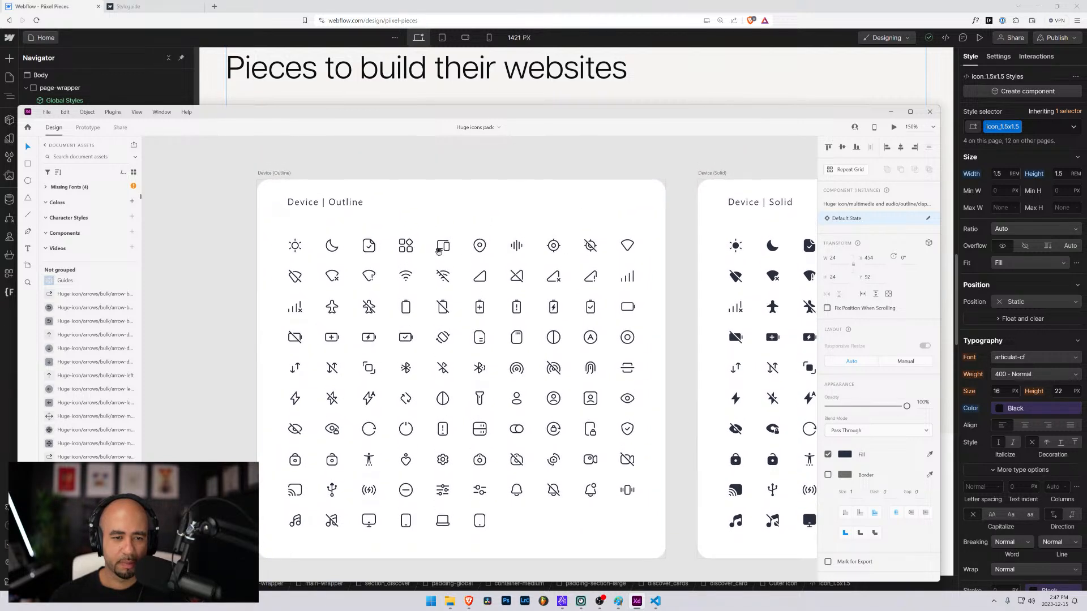
Select the four-shape grid icon in the Device outline set to read its component name, and check the templates card behind the XD window.
click(406, 251)
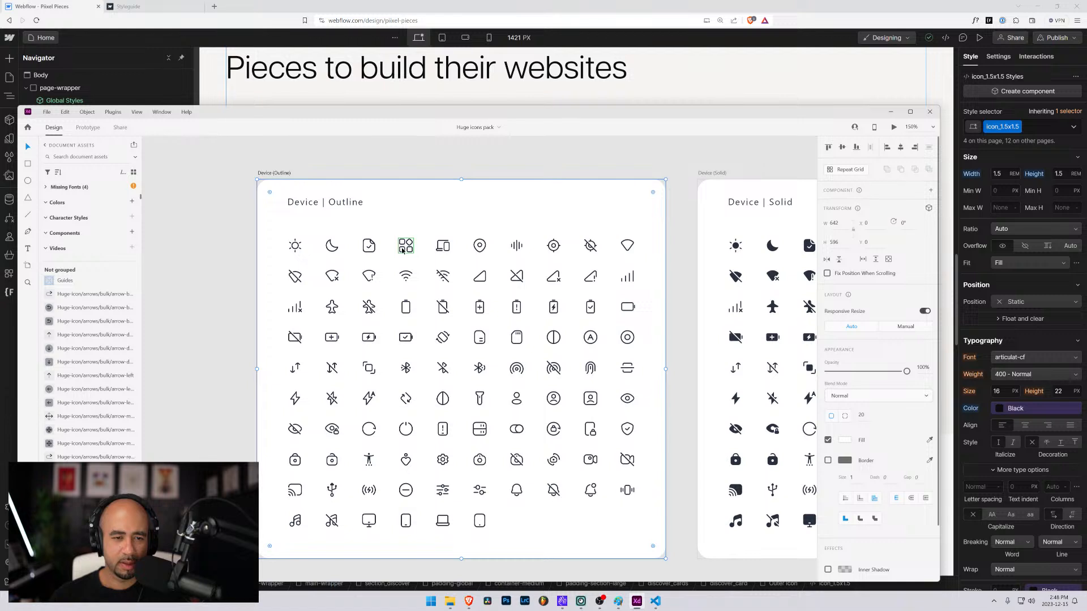
double_click(403, 251)
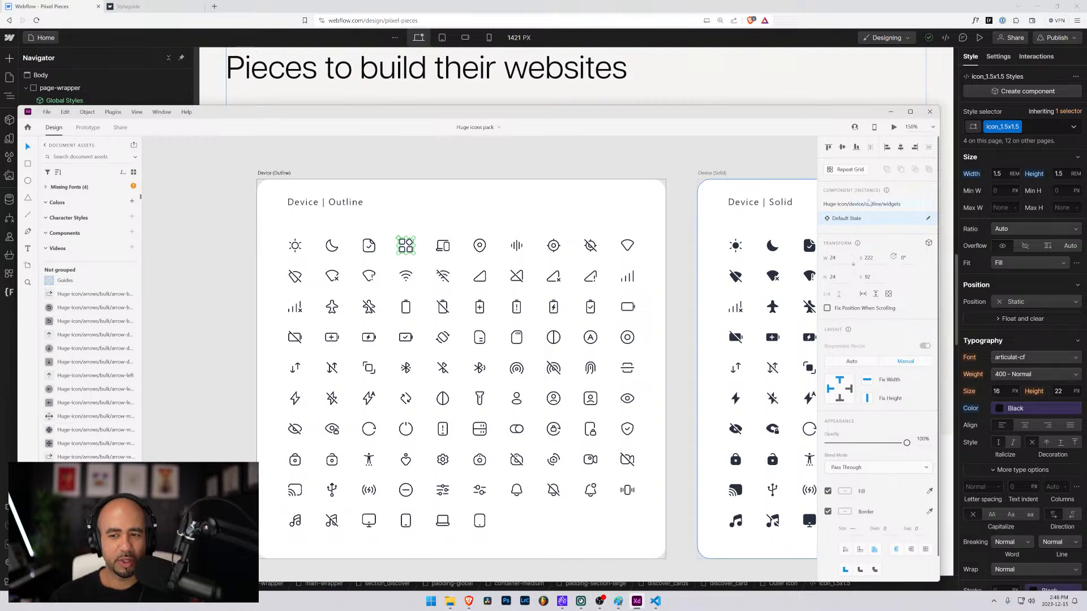
drag(522, 118, 688, 591)
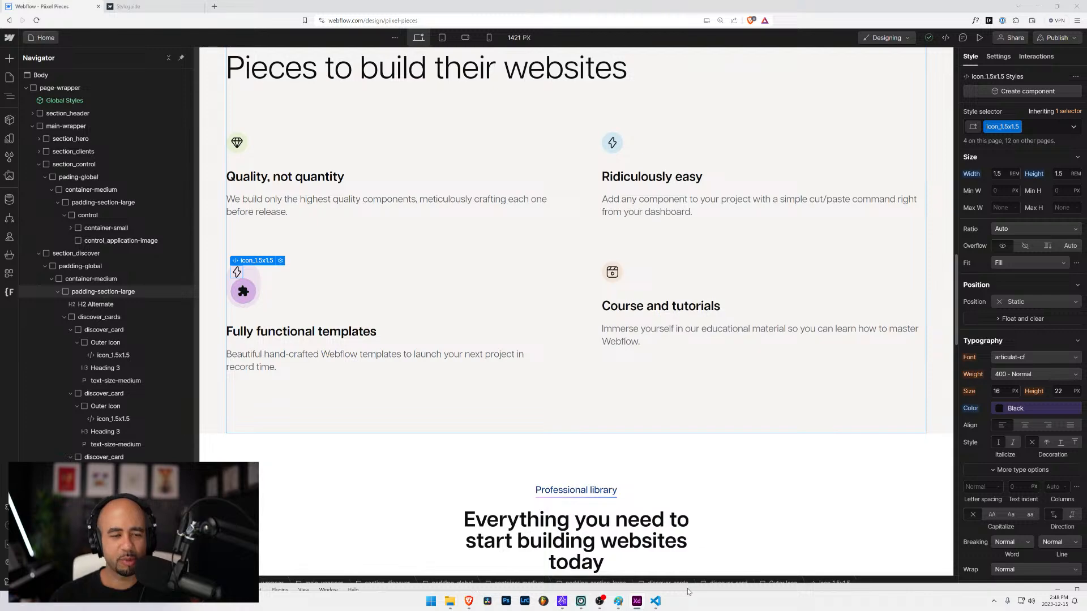
drag(688, 592, 520, 120)
Examine the Shipping and Delivery, Ecommerce, and Finance and Payment sets for an alternative templates icon.
scroll(559, 347, up, 10)
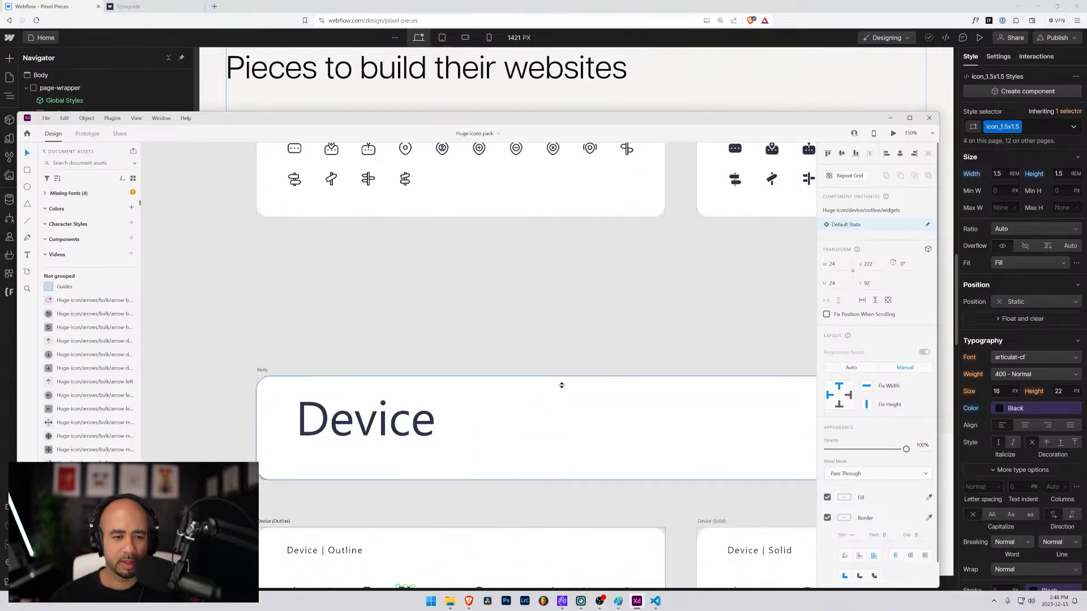
drag(520, 243, 542, 452)
drag(536, 243, 561, 545)
drag(564, 267, 510, 565)
drag(561, 259, 559, 287)
drag(537, 220, 595, 602)
drag(572, 326, 531, 598)
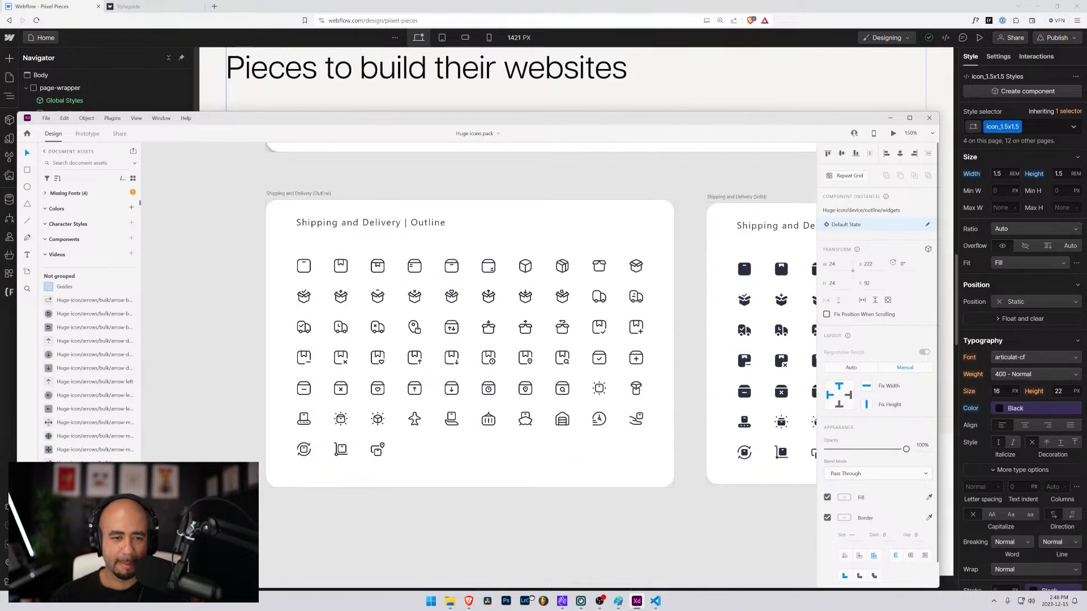
drag(525, 275, 526, 603)
drag(516, 439, 516, 589)
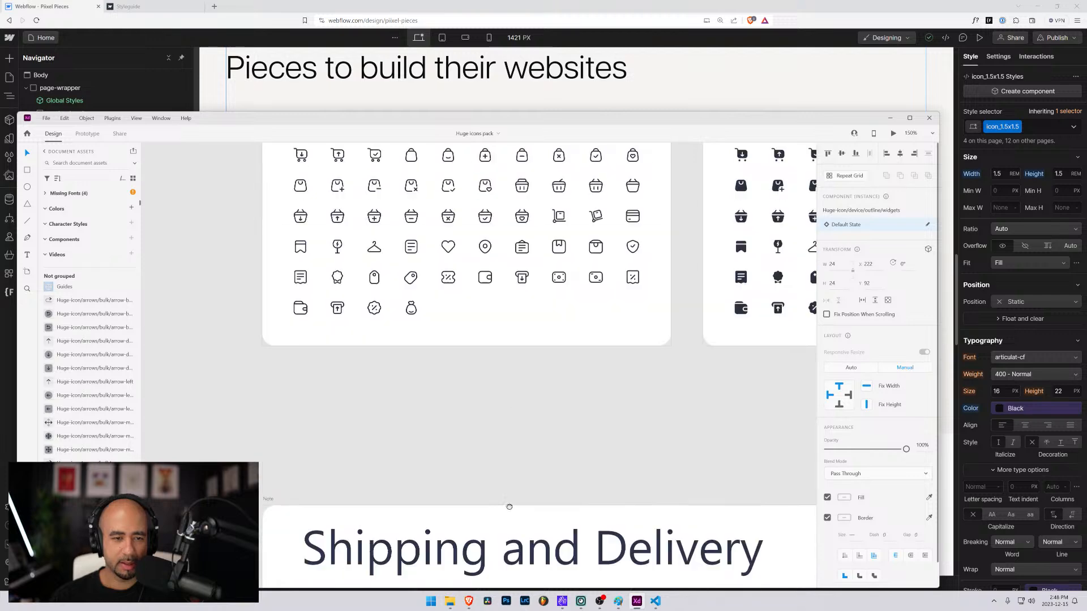
drag(516, 407, 516, 588)
drag(453, 249, 532, 208)
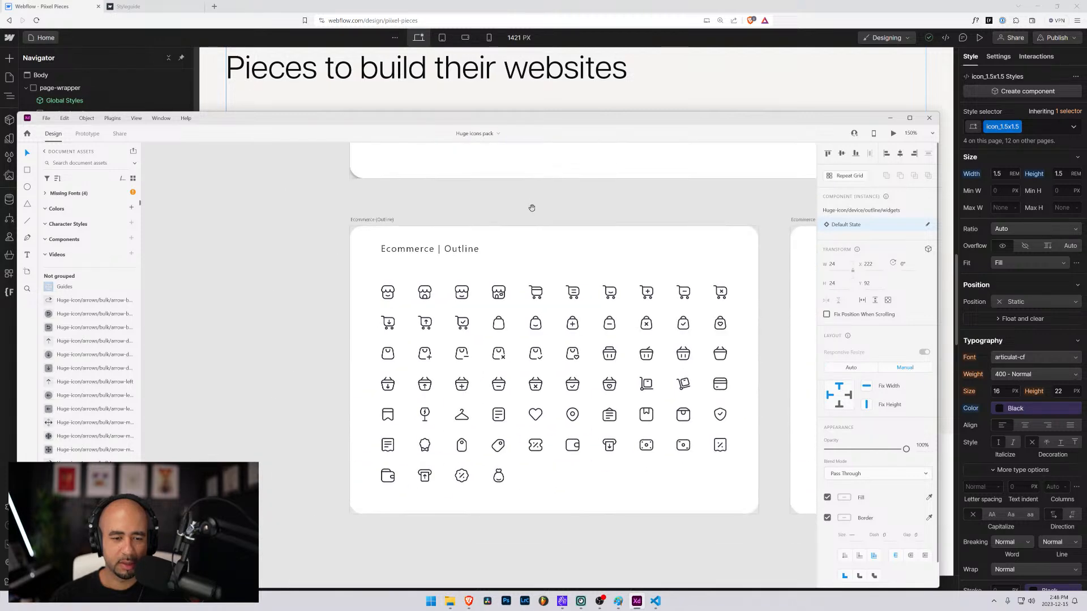
drag(563, 351, 544, 406)
scroll(492, 234, down, 10)
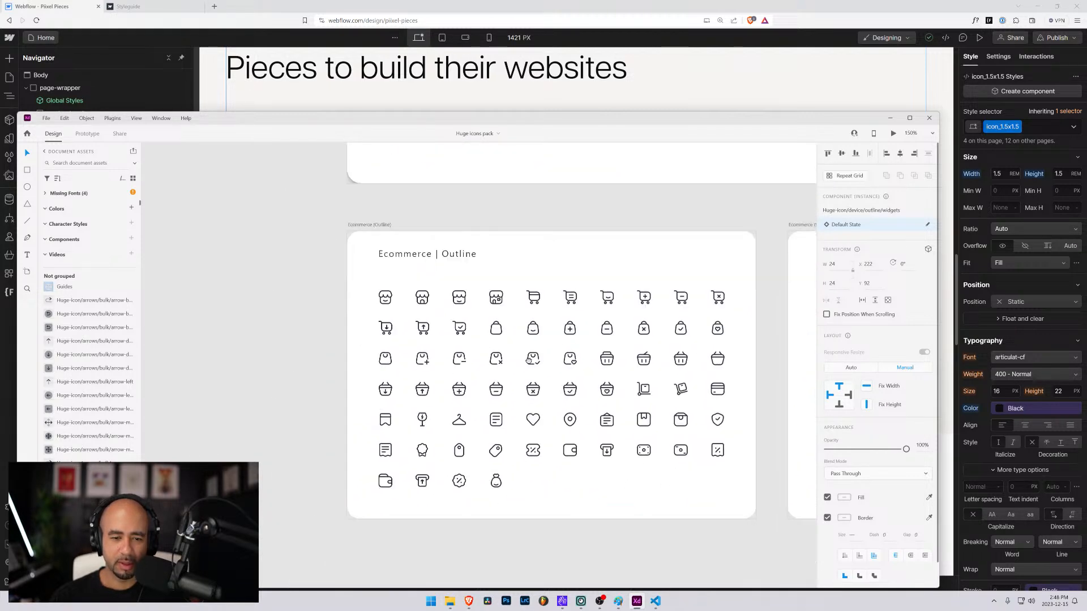
scroll(516, 418, down, 4)
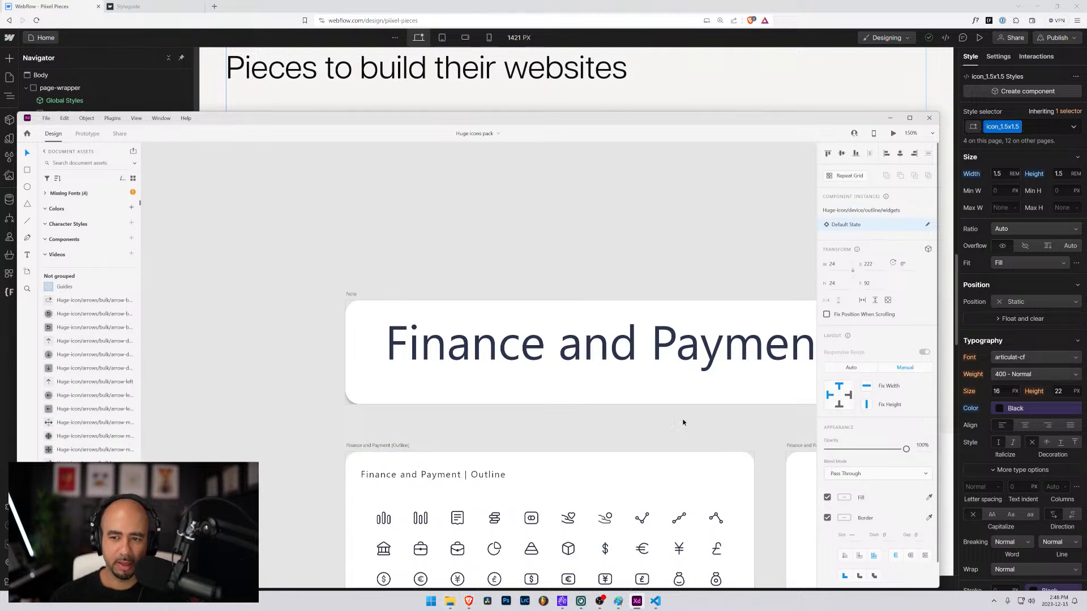
In File Explorer, find the widgets SVG in the Huge-icon svg device outline folder and open it in Visual Studio Code.
click(450, 602)
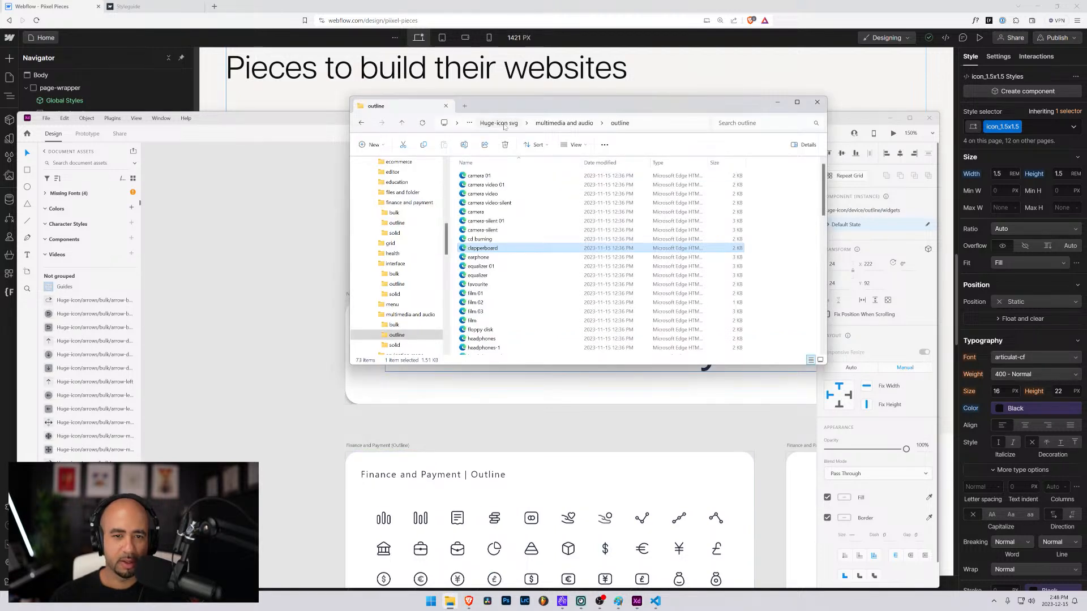
click(499, 124)
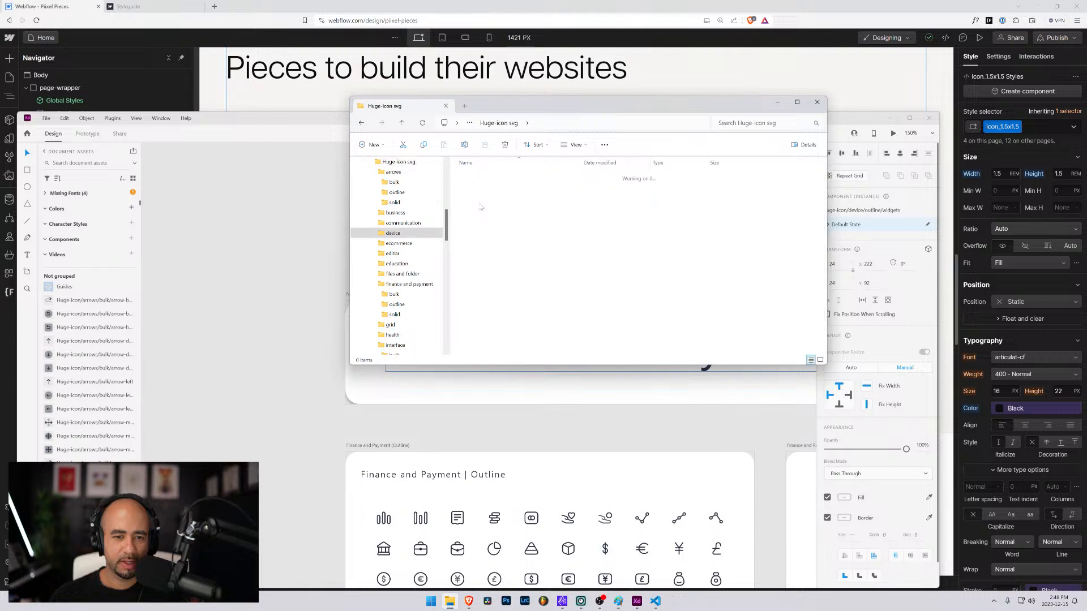
double_click(478, 187)
scroll(495, 325, down, 10)
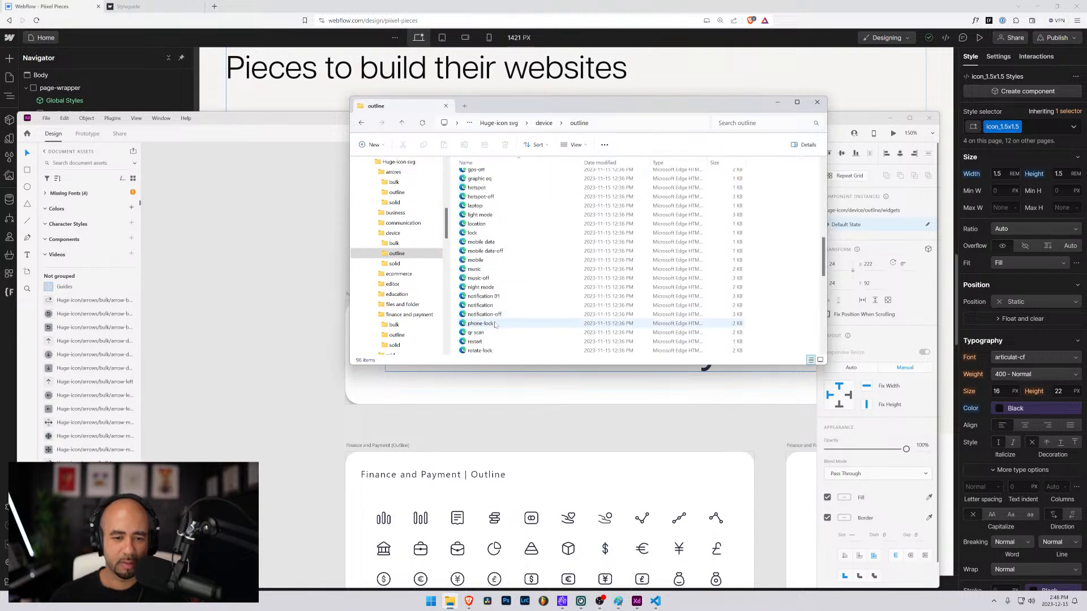
scroll(495, 325, down, 8)
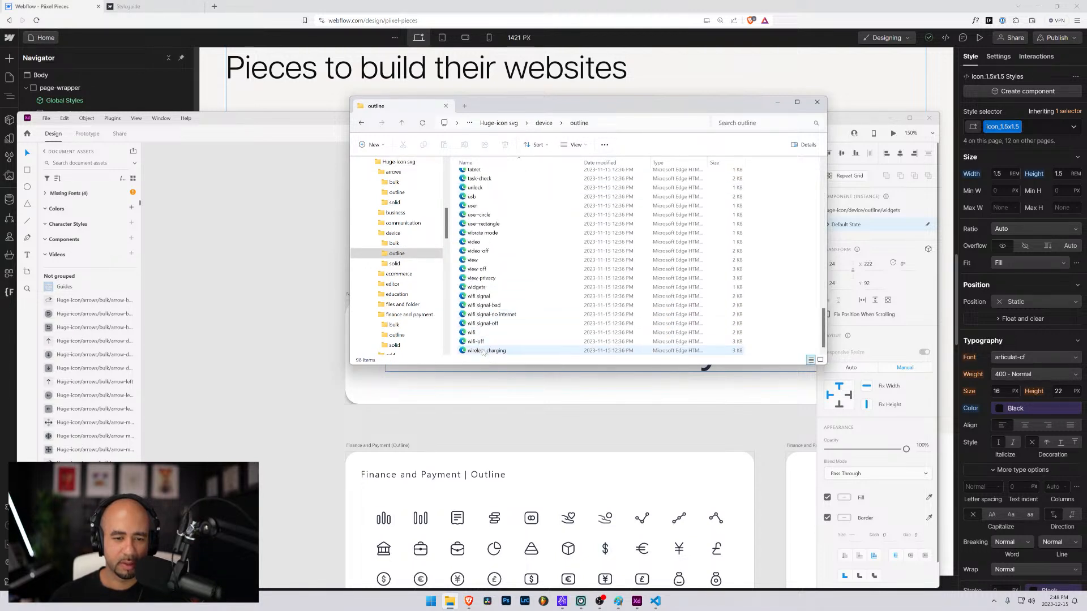
right_click(482, 290)
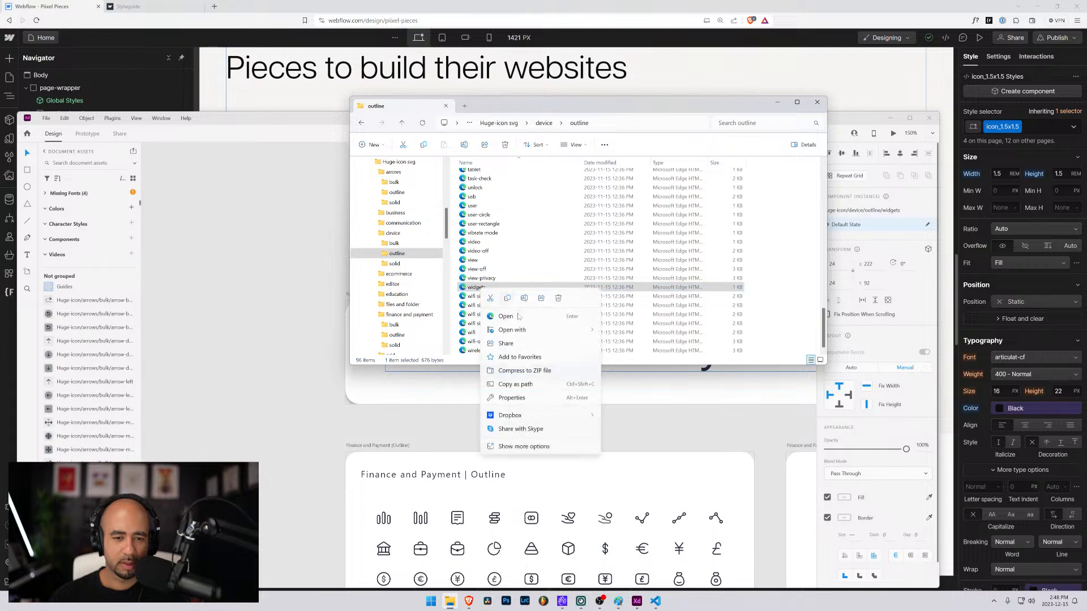
mouse_move(544, 331)
click(641, 398)
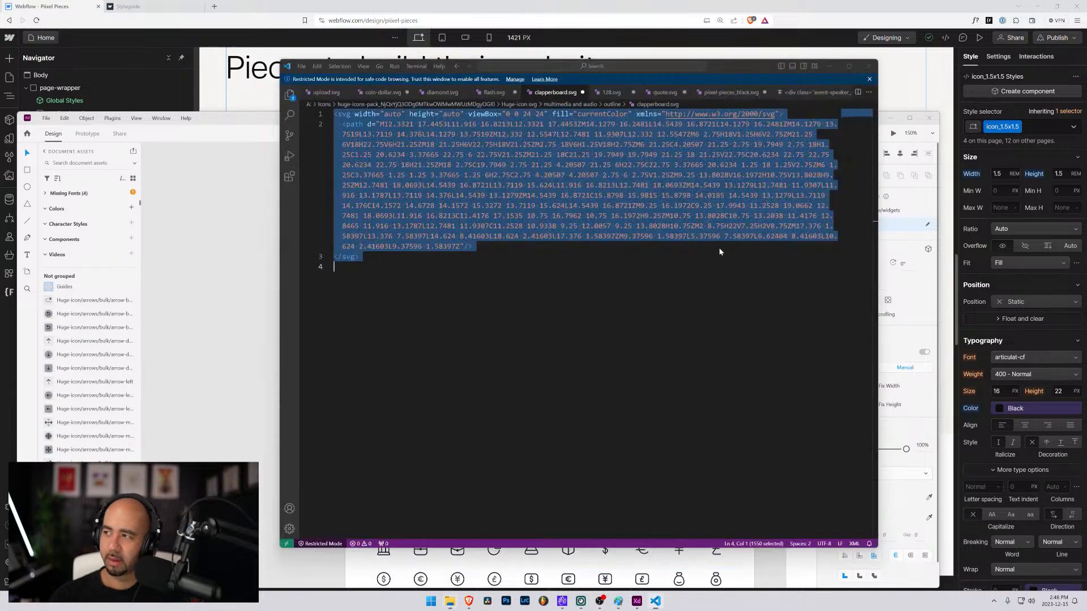
Turn on word wrap for widgets.svg and set both the svg width and height to auto.
click(335, 175)
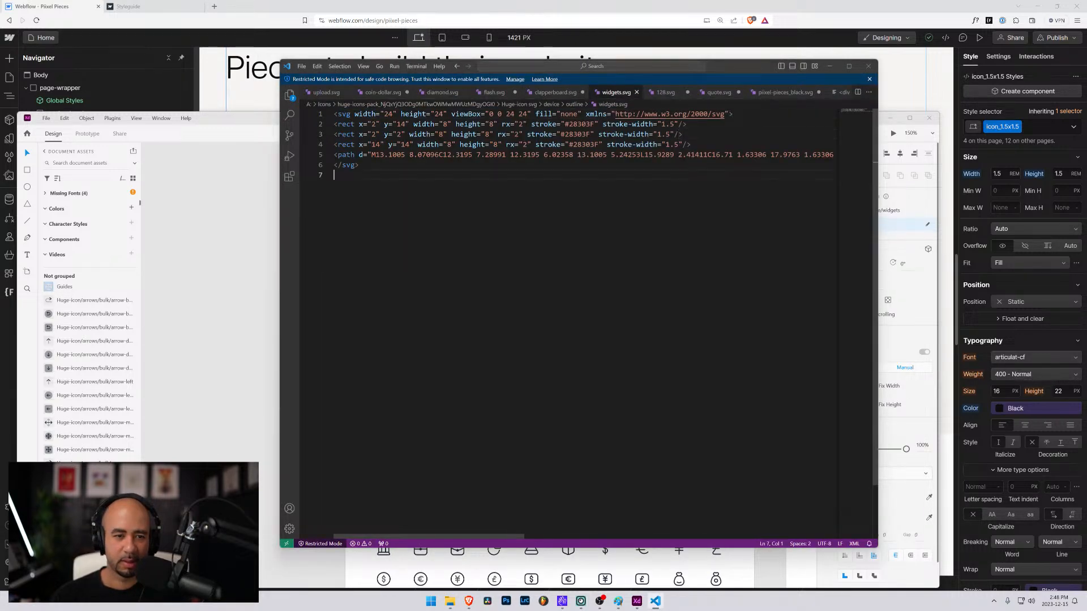
key(alt+z)
drag(393, 114, 384, 115)
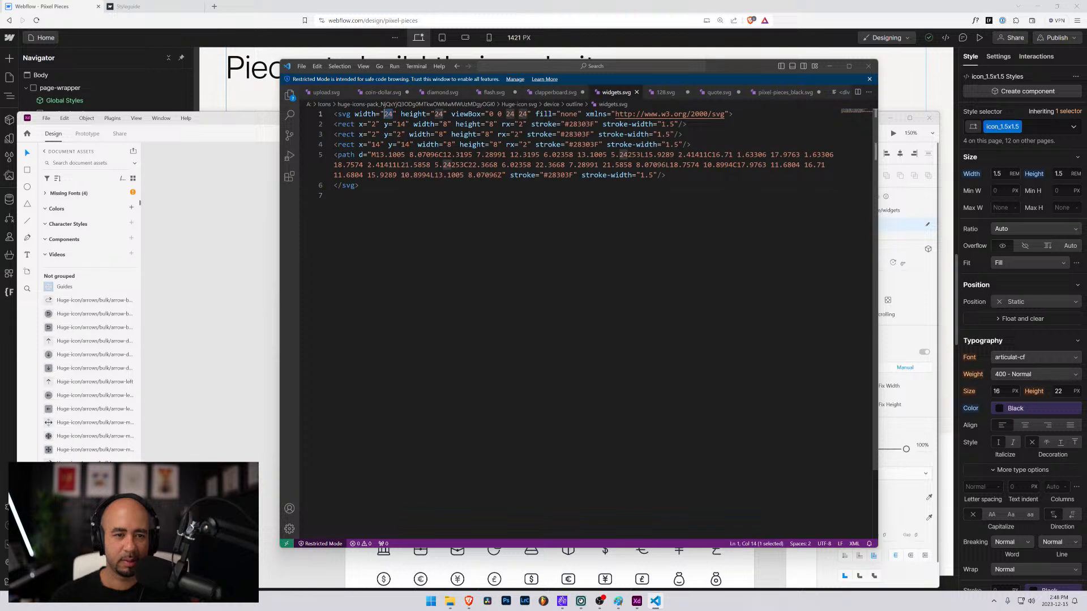
key(ctrl+d)
text(auto)
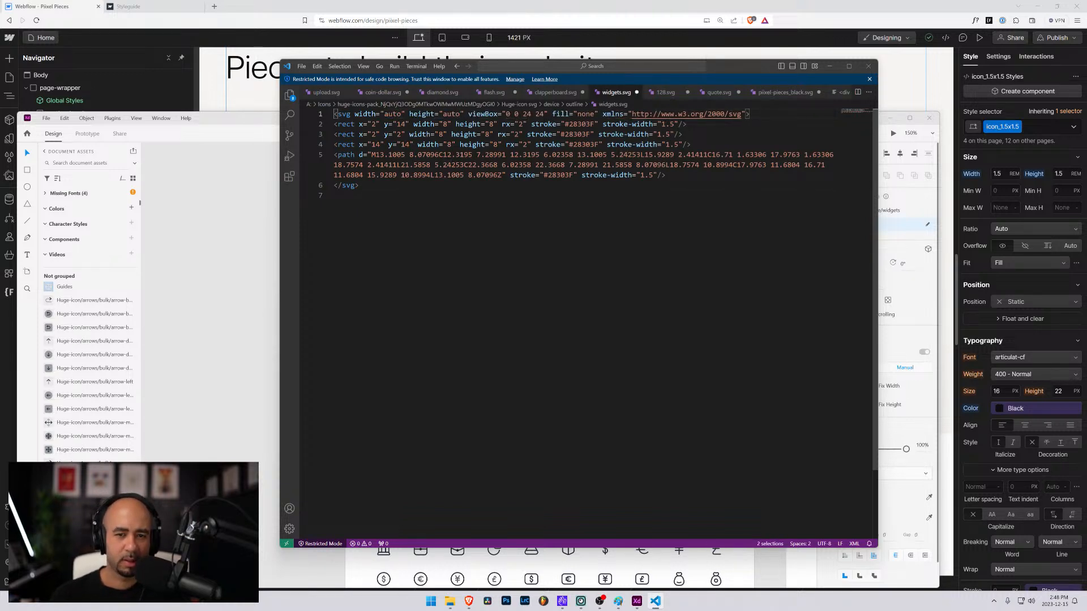
Indent the three rect lines and the path line one level inside the svg element.
click(338, 124)
key(Left)
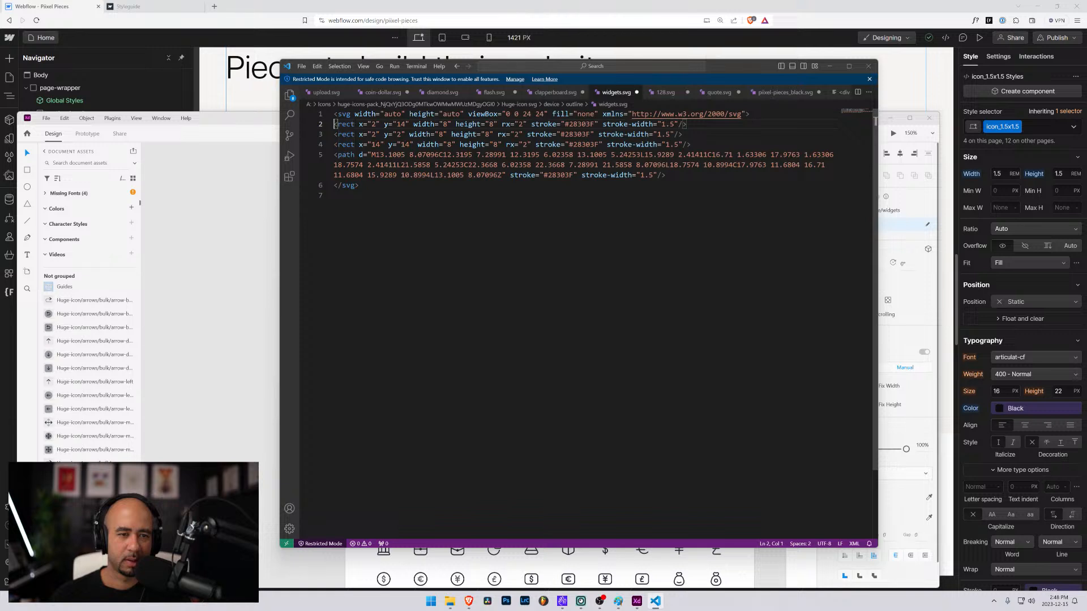
key(Tab)
click(334, 134)
key(Tab)
click(334, 144)
key(Tab)
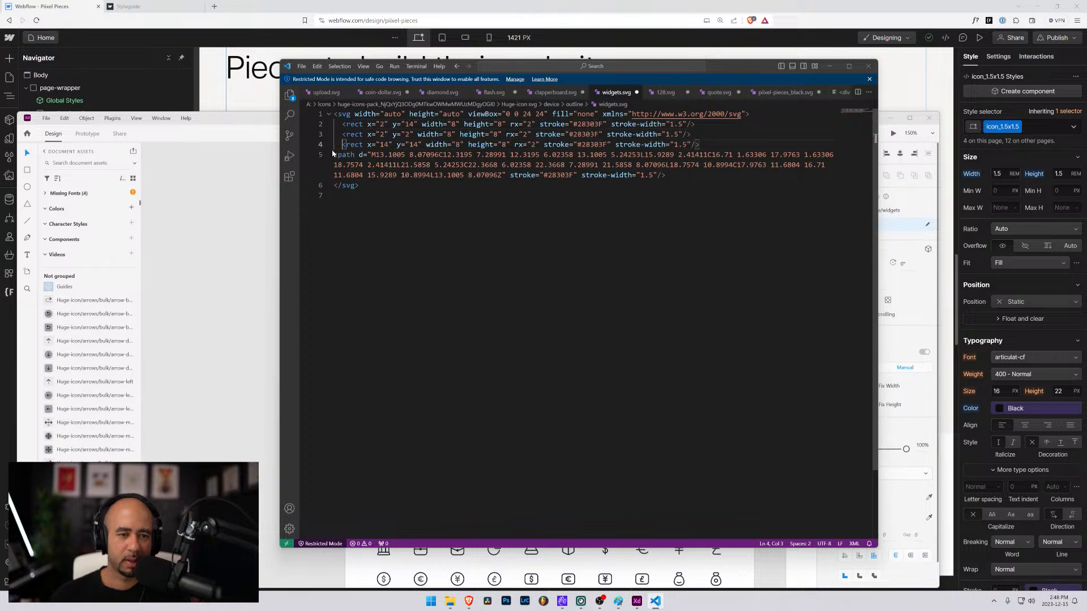
click(334, 154)
key(Tab)
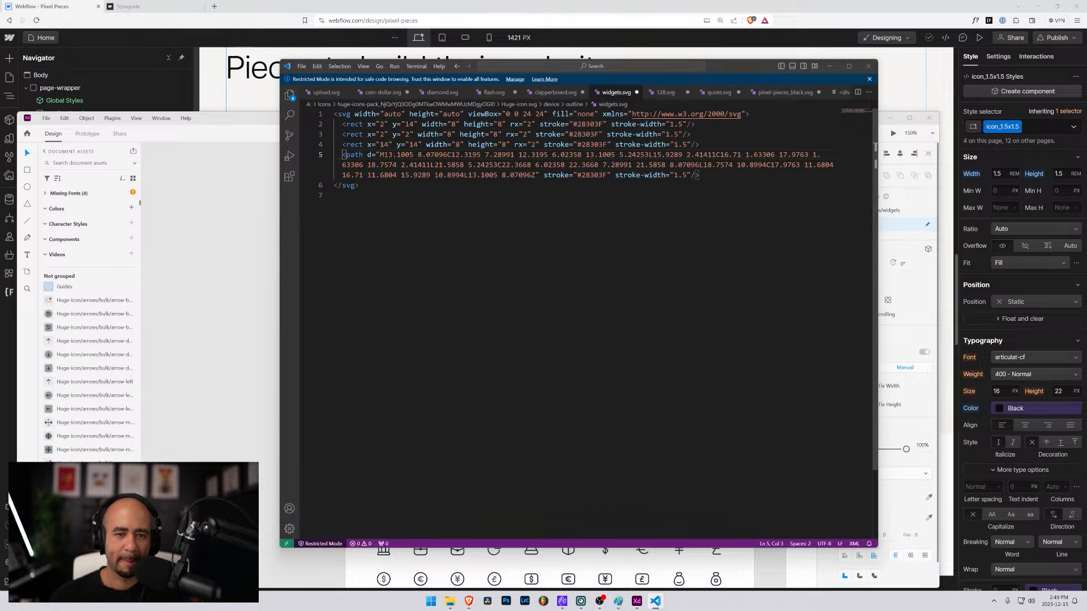
Set the stroke of all three rects and the path to currentColor.
drag(607, 124, 573, 124)
key(ctrl+d)
key(ctrl+d)
key(ctrl+d)
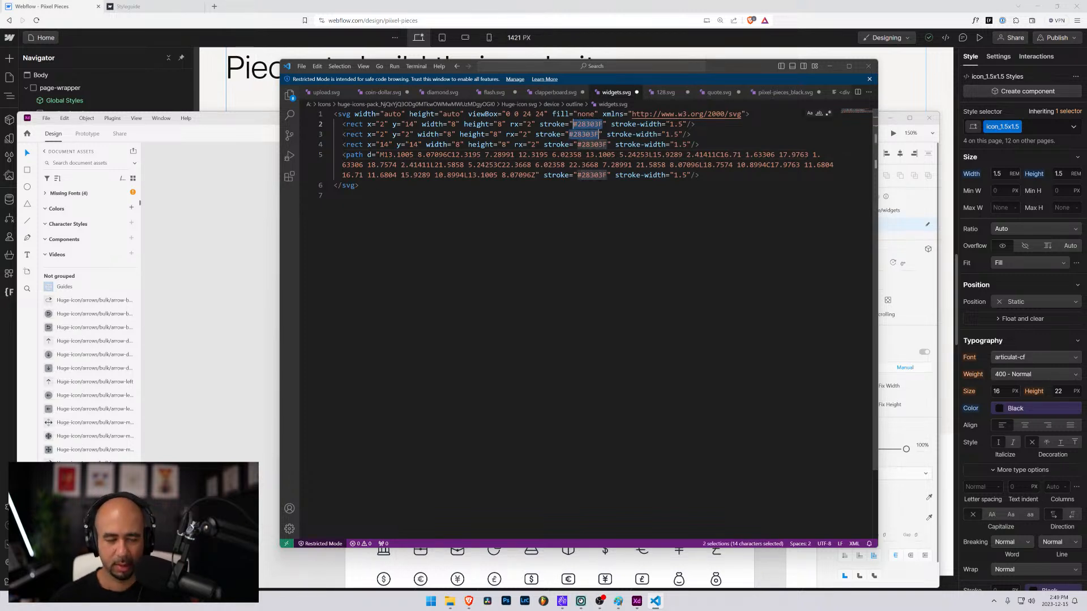
text(current)
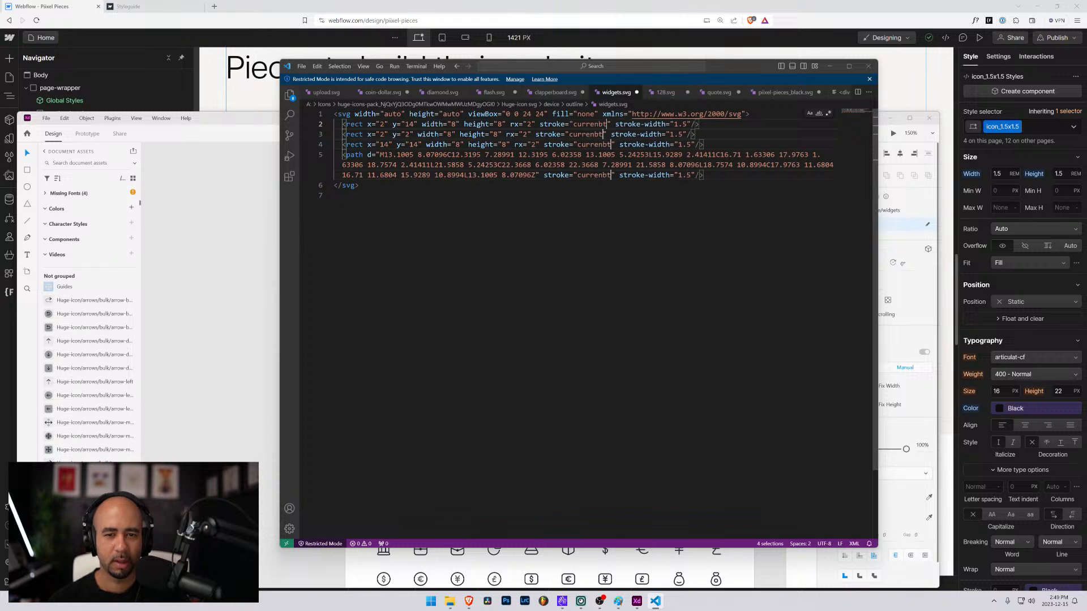
text(Color)
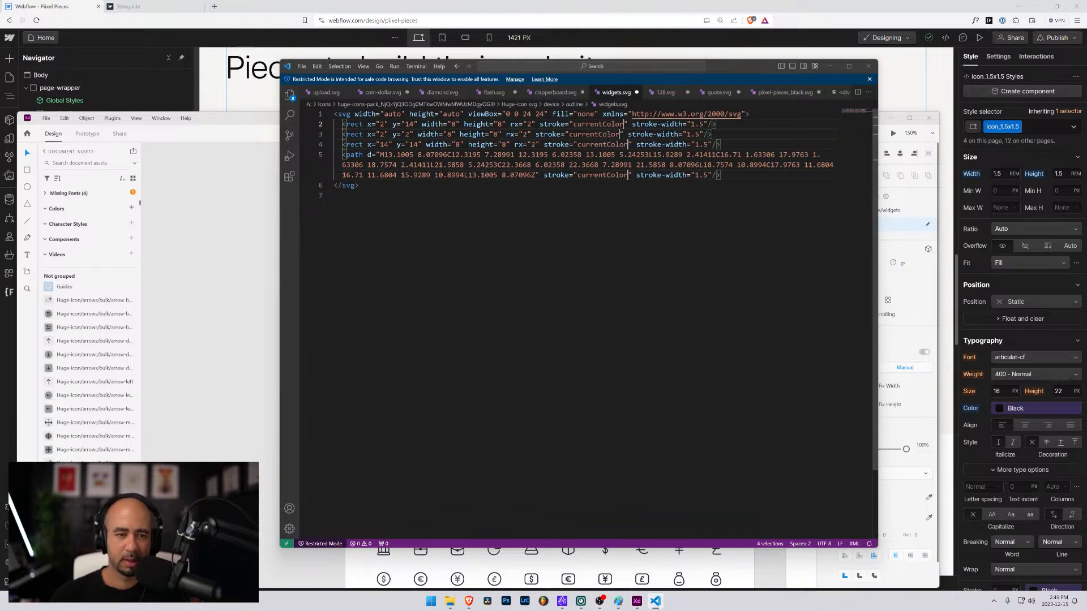
Copy the entire widgets.svg code and switch to Webflow in the browser.
key(ctrl+a)
key(ctrl+c)
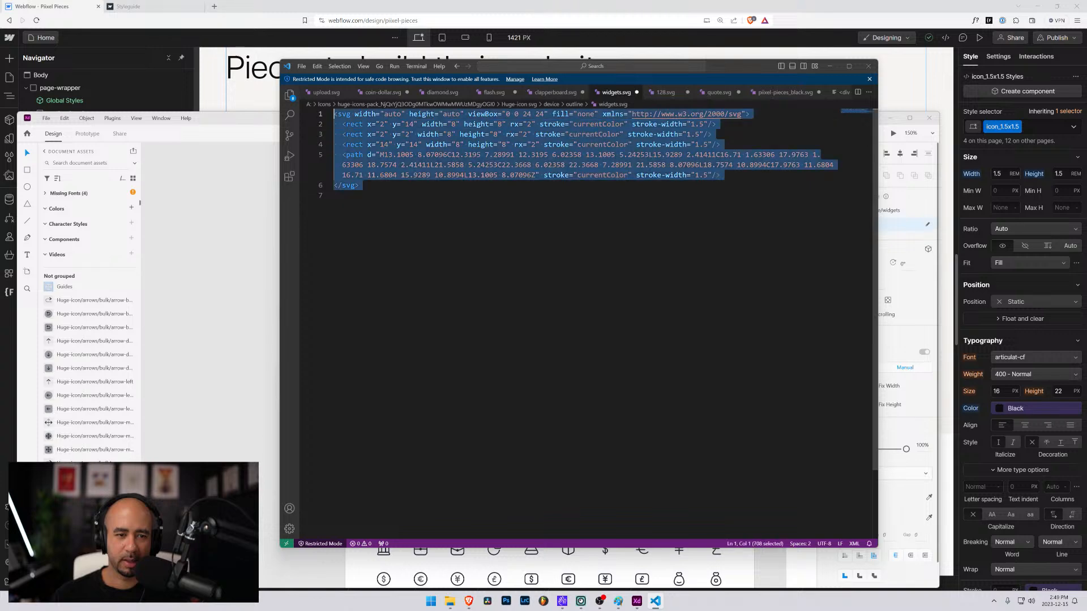
key(alt+Tab)
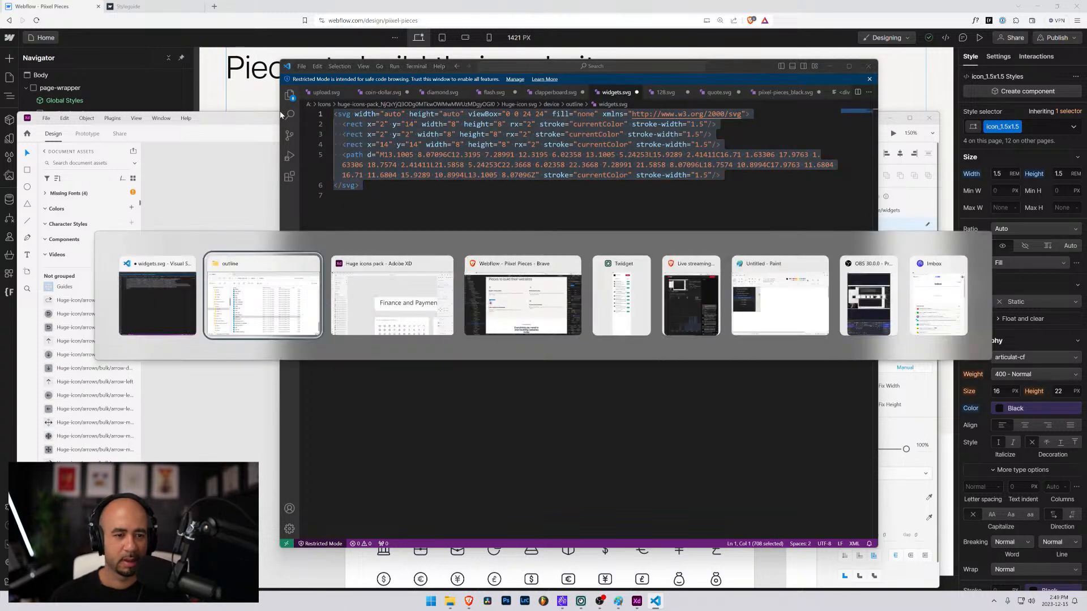
key(alt+Tab)
key(alt+Tab)
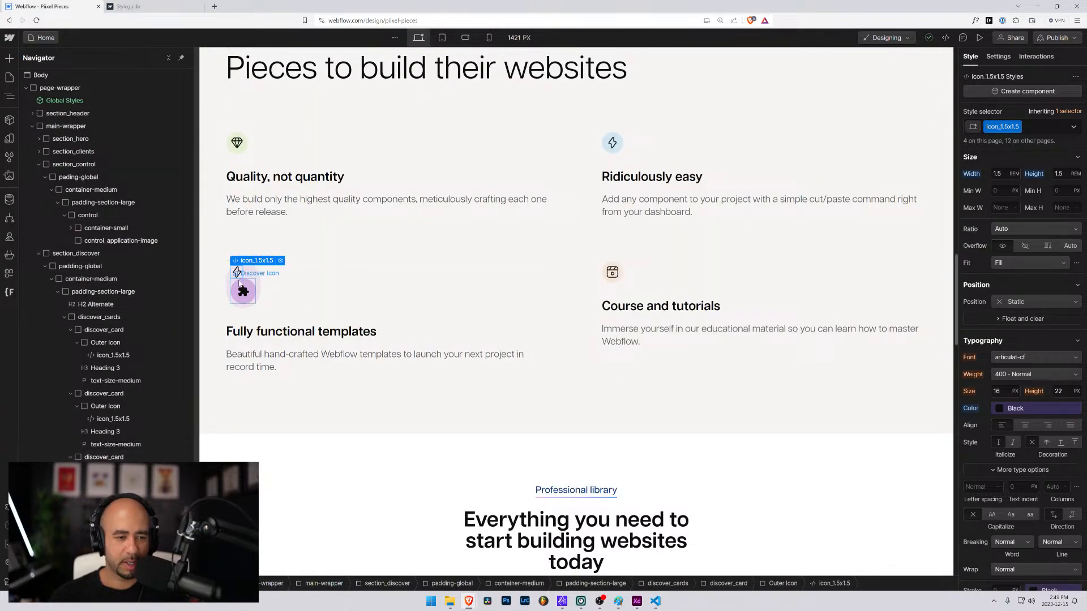
Replace the Fully functional templates embed's code with the copied widgets SVG, save it, and delete the card's old puzzle-piece image.
click(280, 260)
key(ctrl+a)
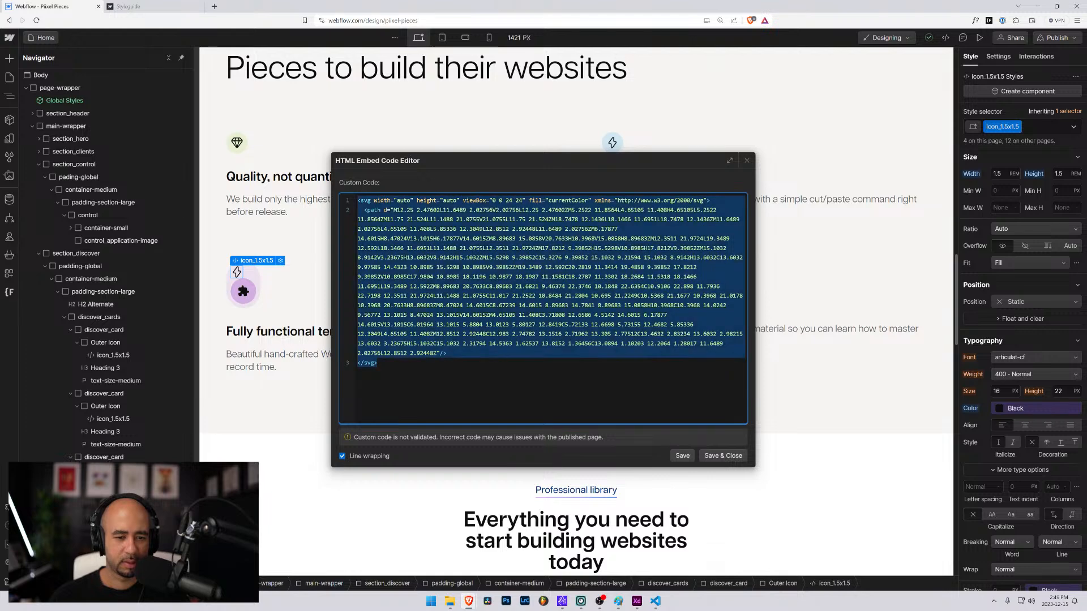
key(ctrl+v)
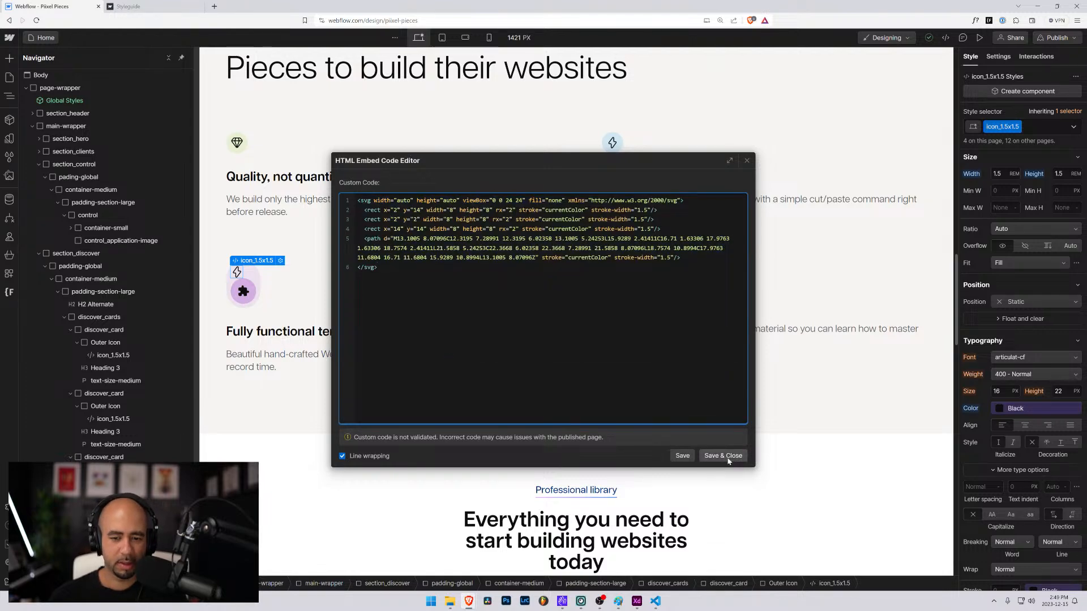
click(723, 455)
click(243, 292)
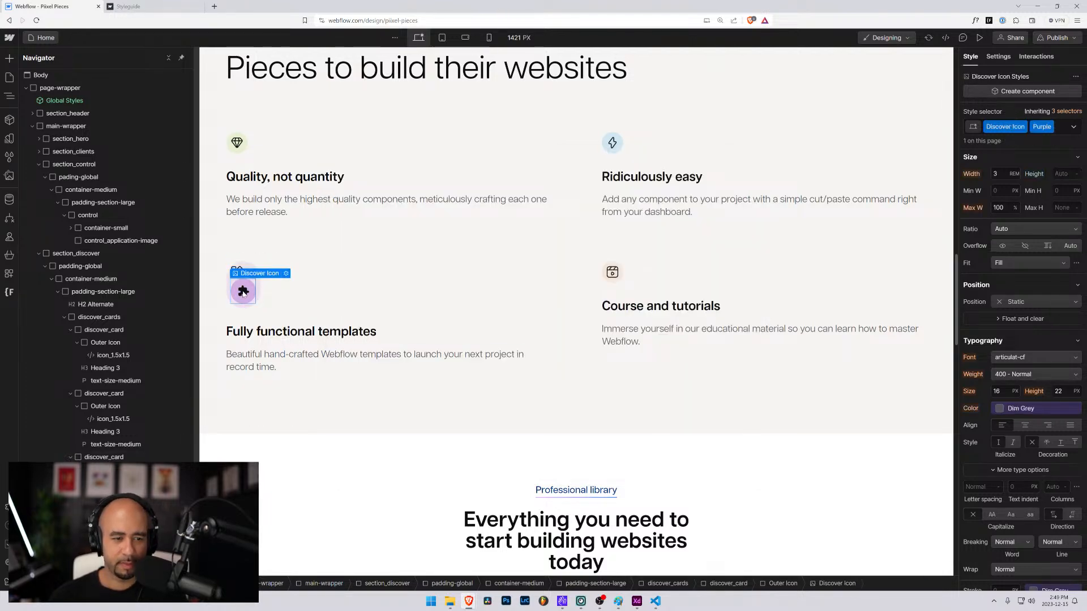
key(Delete)
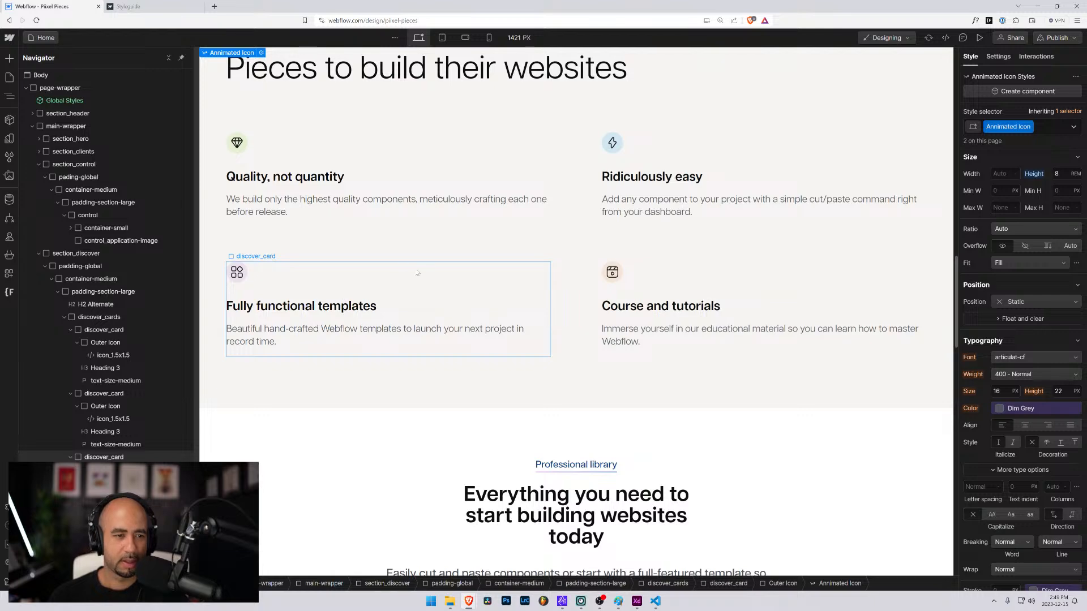
Remove the Green and Outer Icon classes from the icon wrapper of the Quality, not quantity card.
click(418, 274)
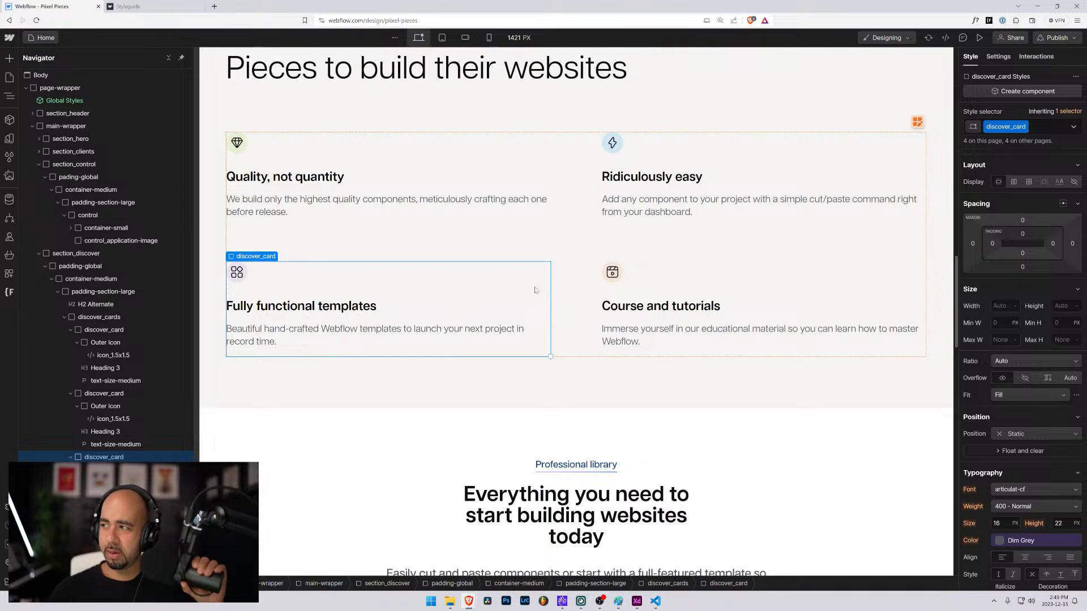
scroll(535, 207, up, 3)
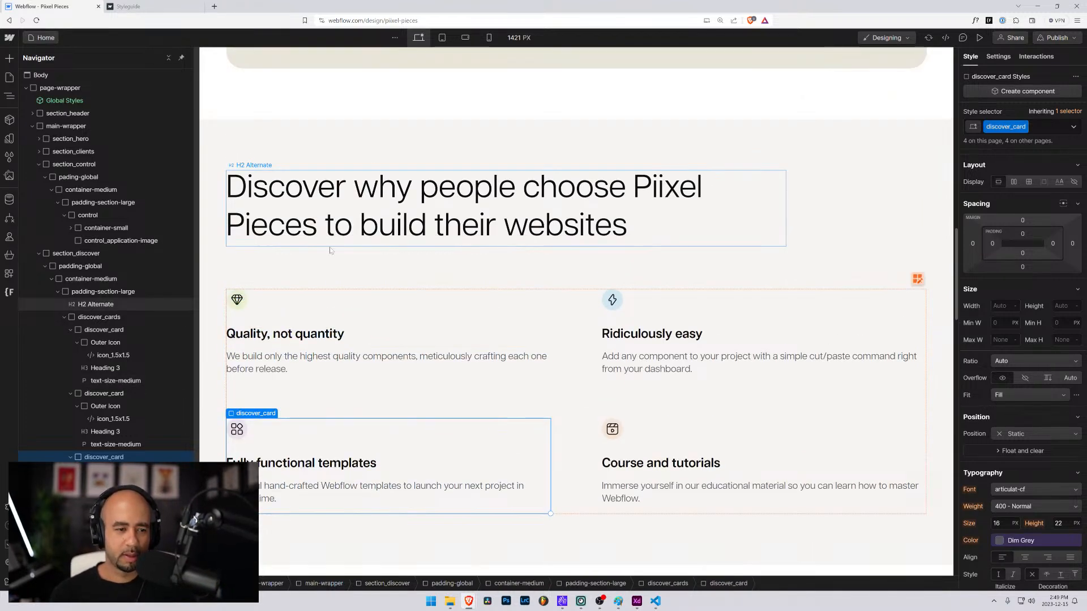
click(245, 303)
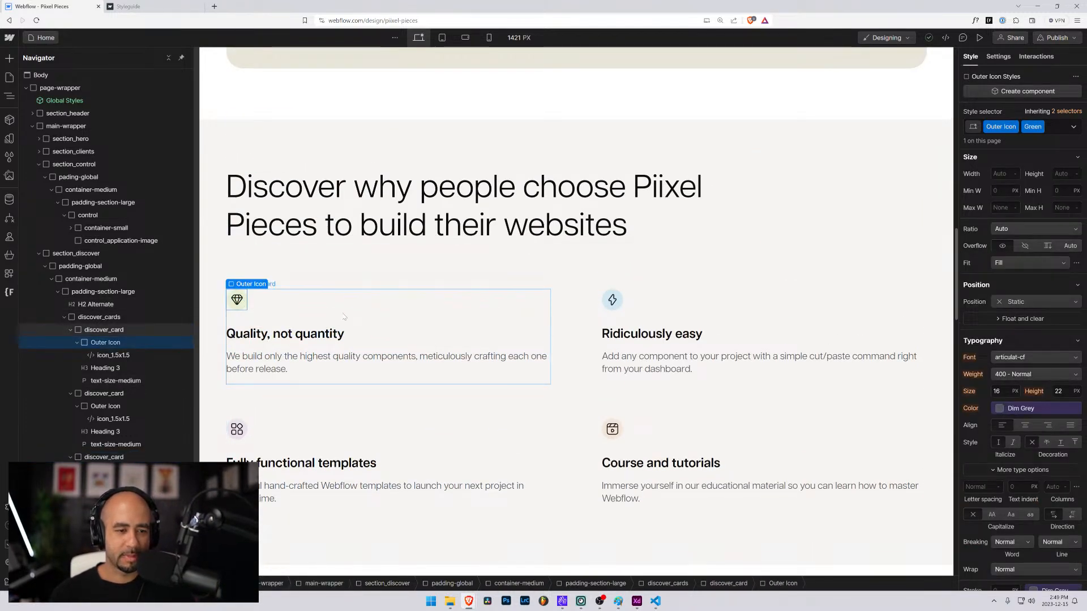
click(105, 326)
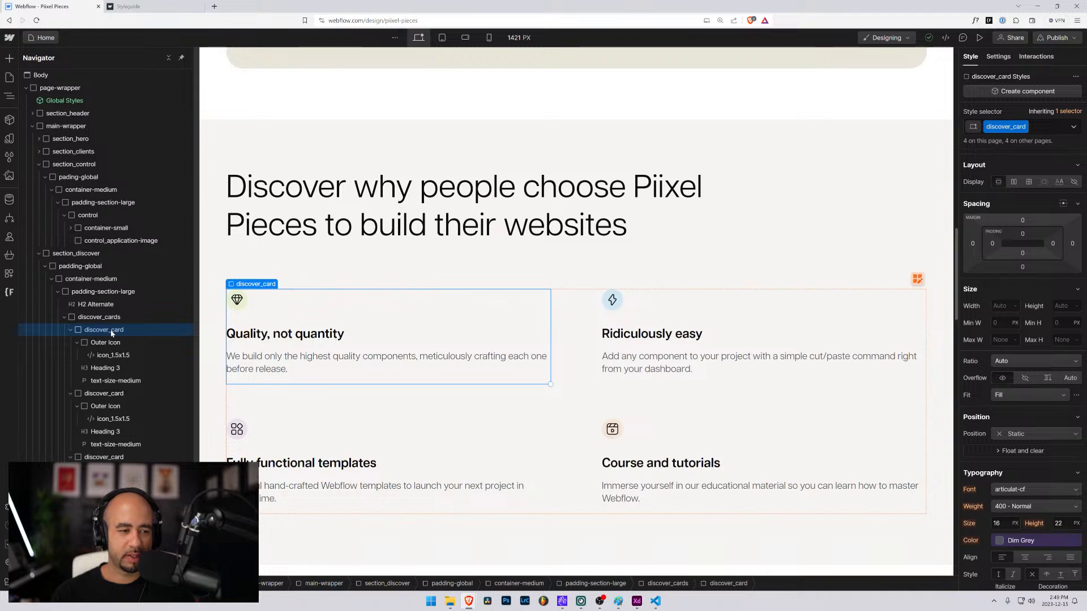
click(110, 342)
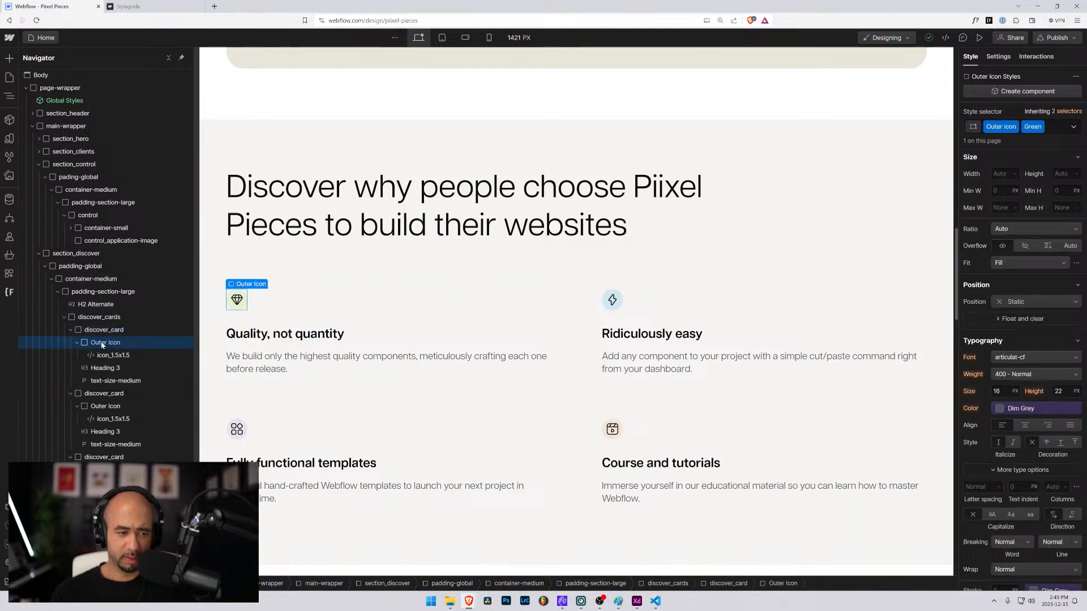
click(1053, 127)
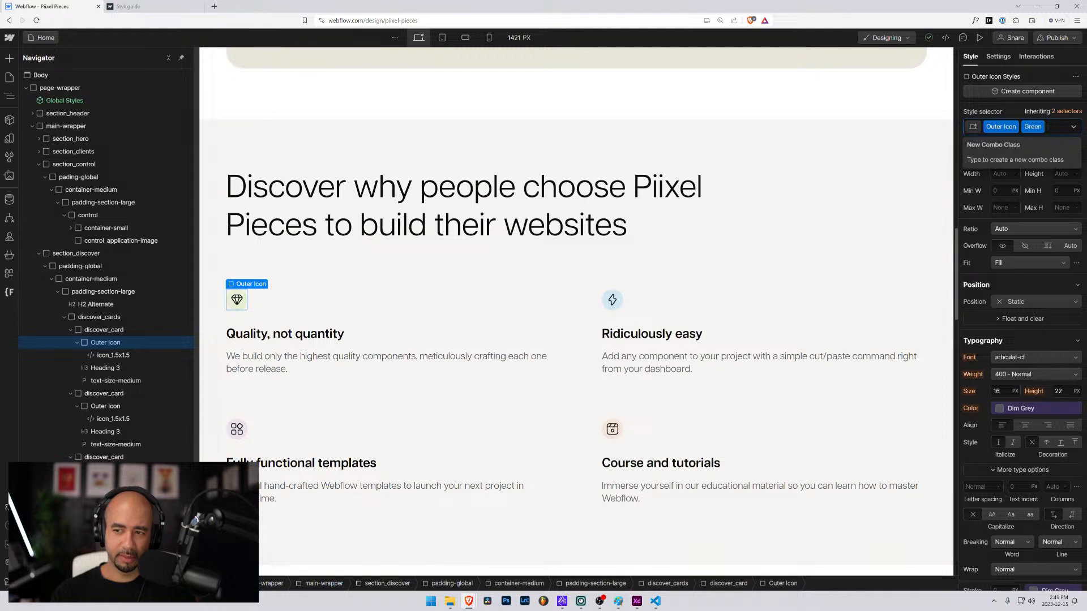
key(BackSpace)
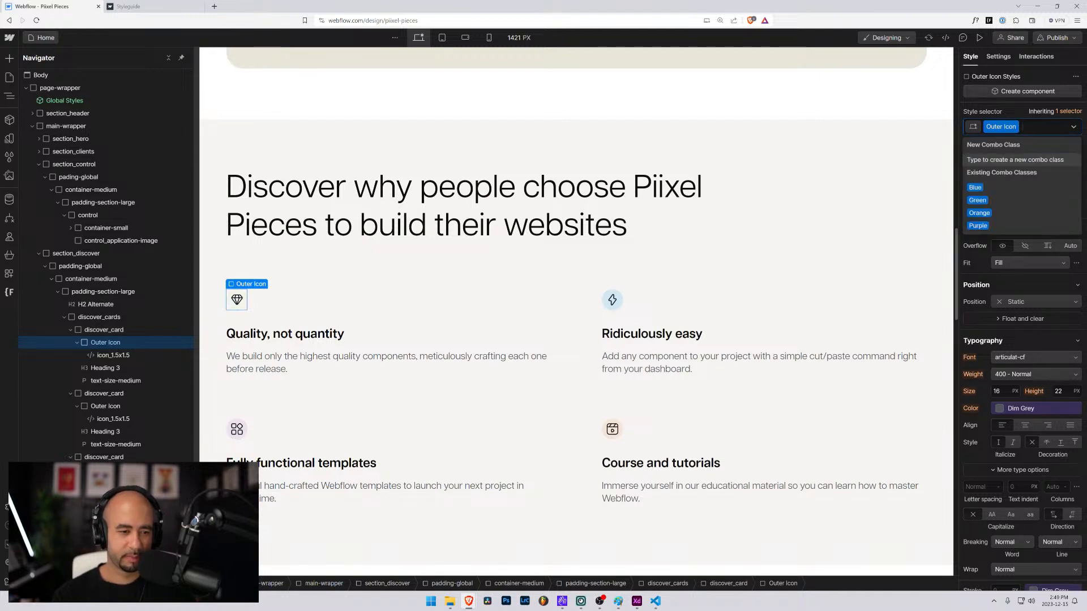
key(BackSpace)
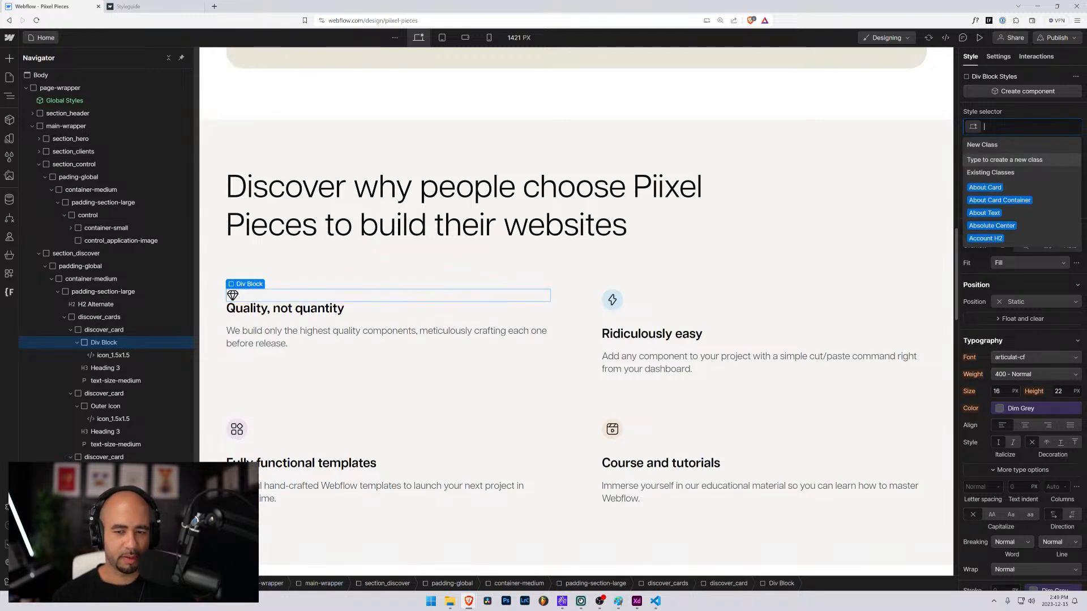
Create the class discover_icon on the Quality, not quantity card's unstyled icon wrapper.
text(discr)
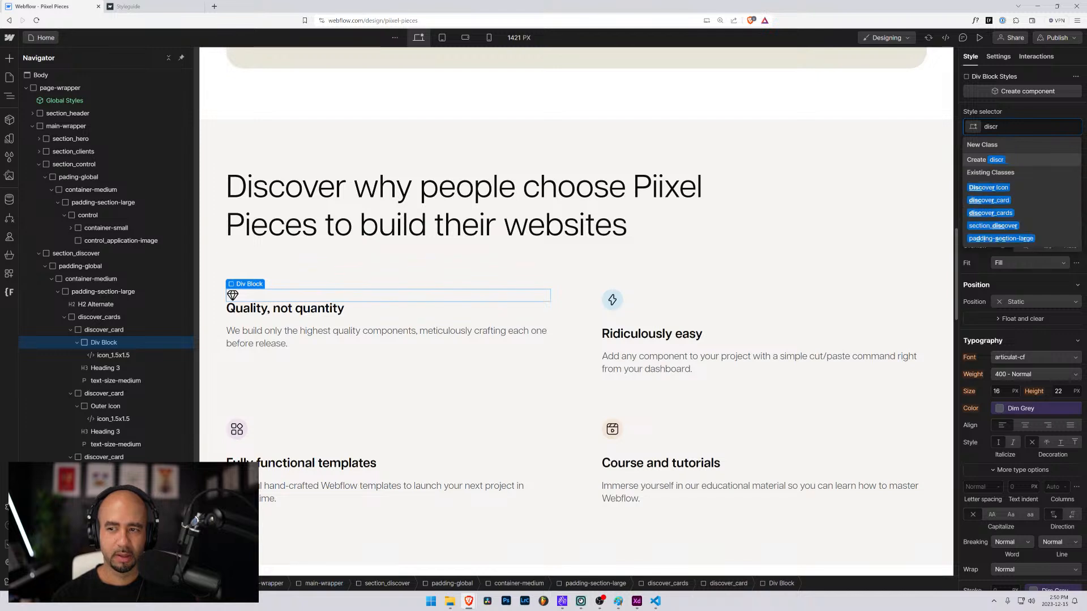
key(BackSpace)
text(over-)
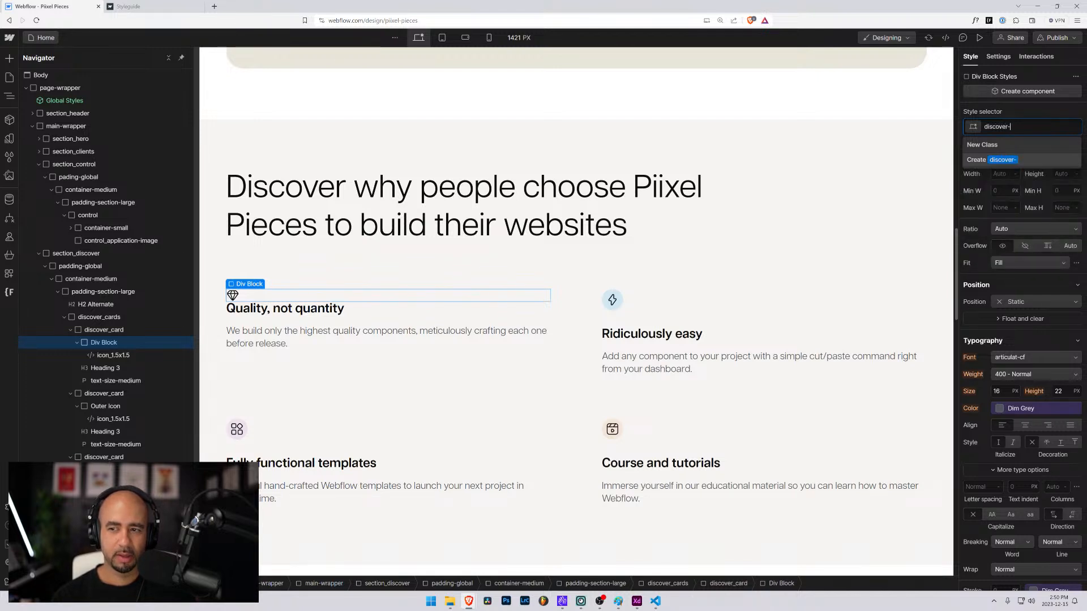
key(BackSpace)
text(_)
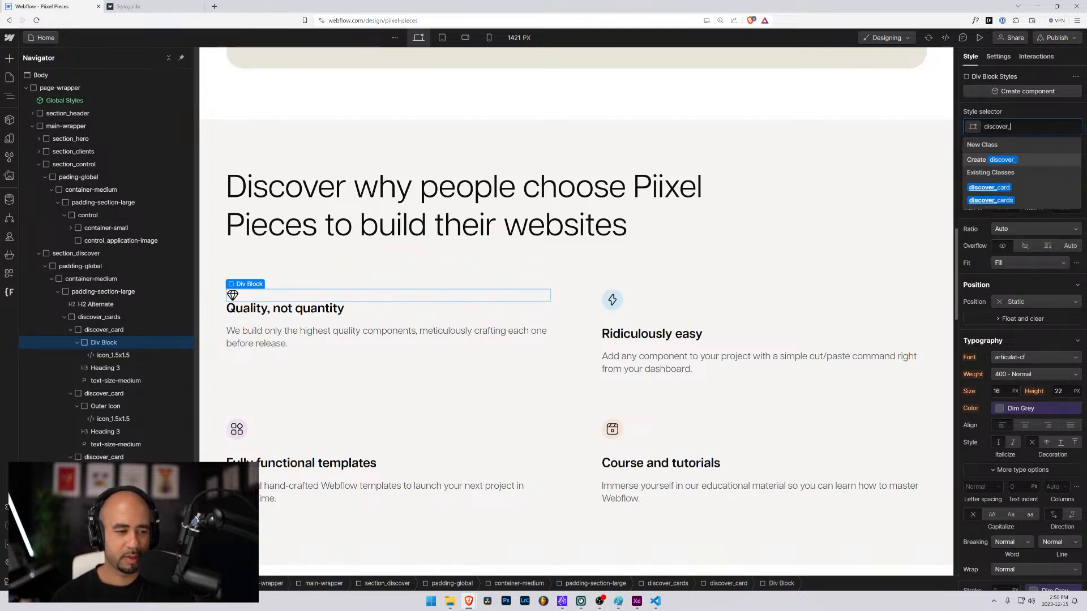
text(icon)
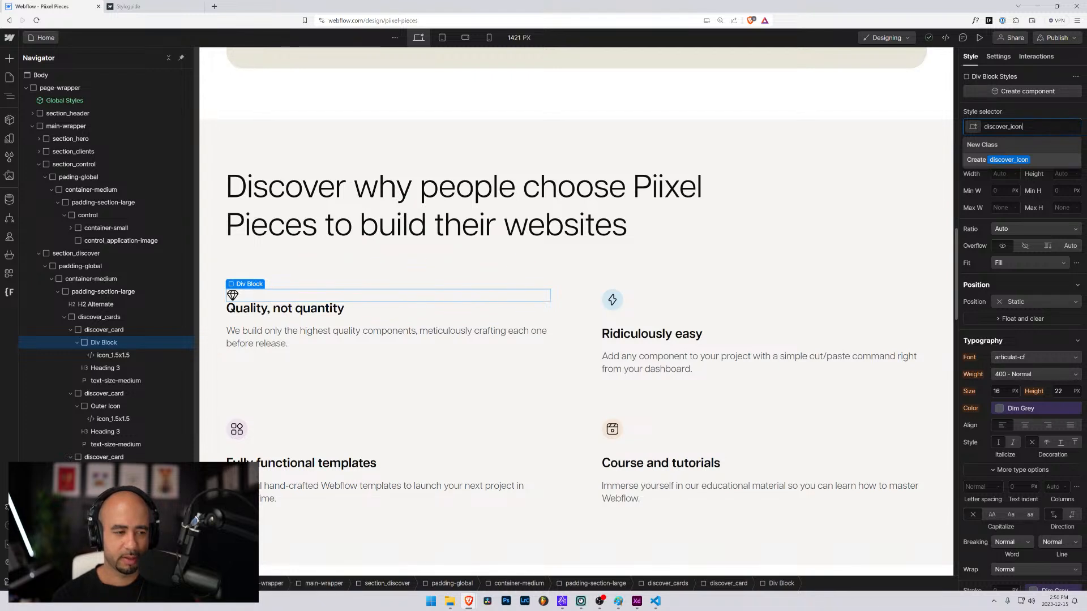
key(Return)
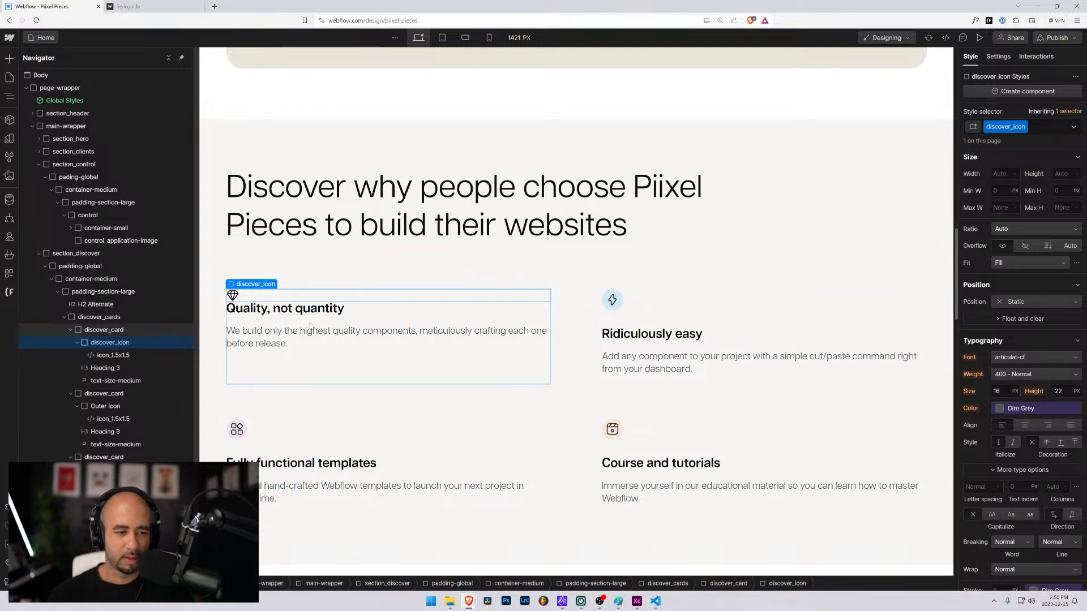
Wrap the icon_1.5x1.5 embed inside discover_icon in a div block.
click(130, 355)
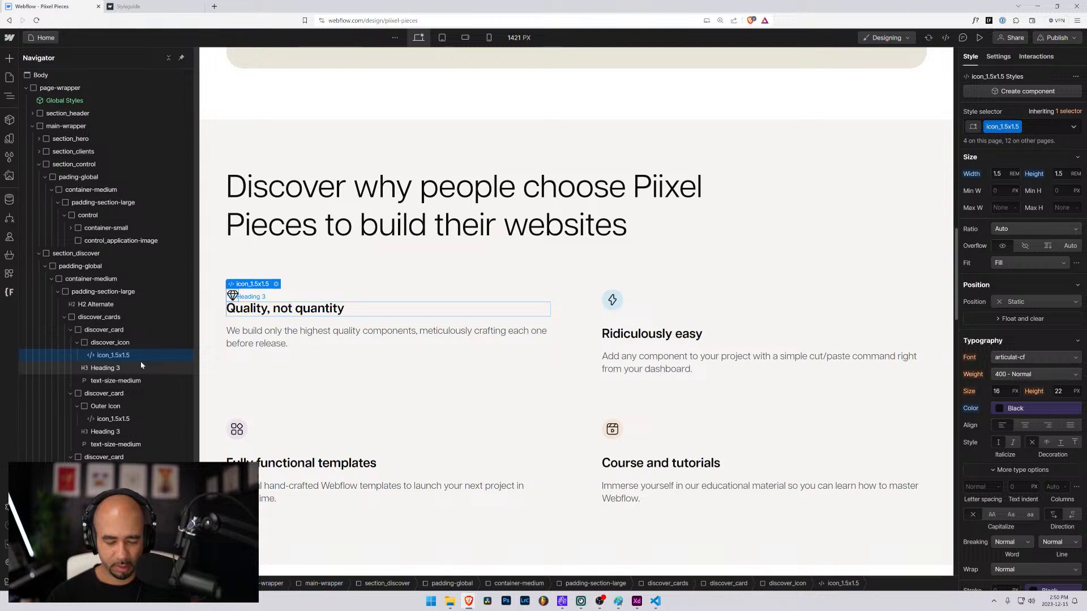
key(ctrl+alt+g)
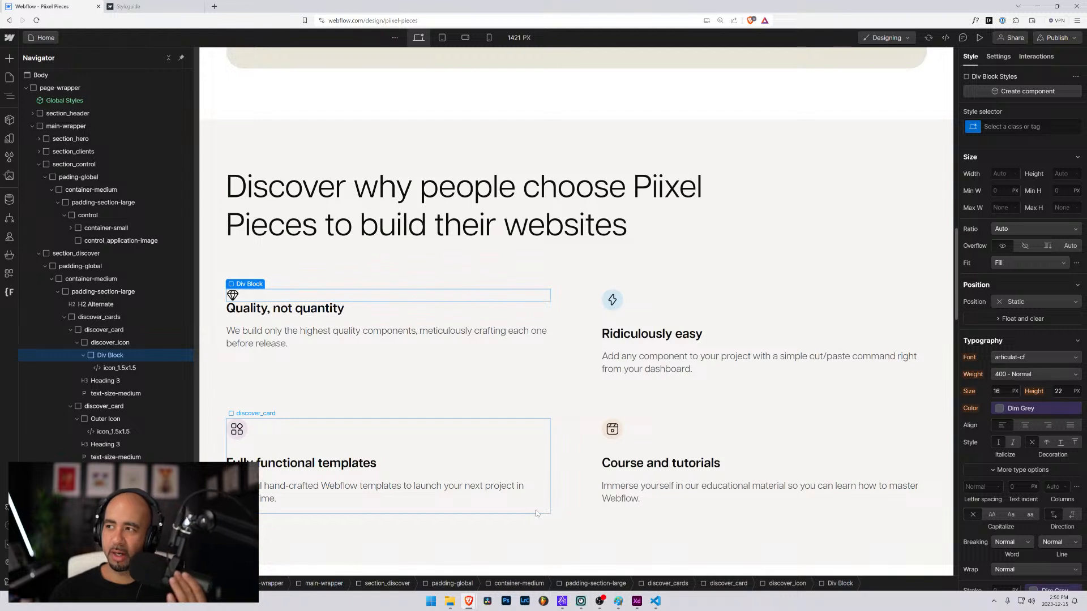
click(110, 347)
click(111, 359)
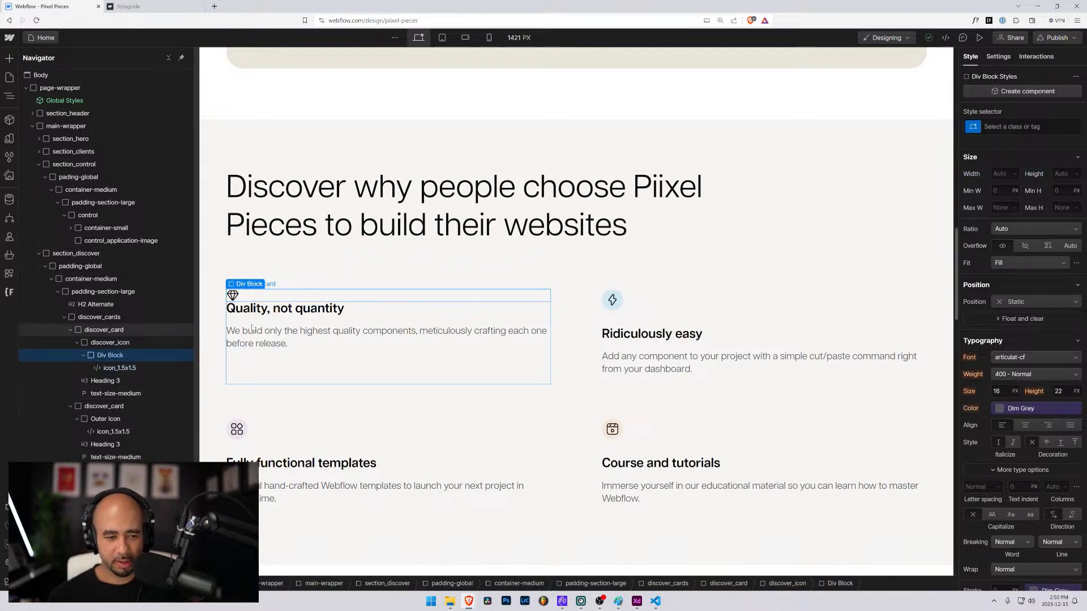
Create the class dicover_icon-outer on the div block around the diamond icon embed.
key(ctrl+Return)
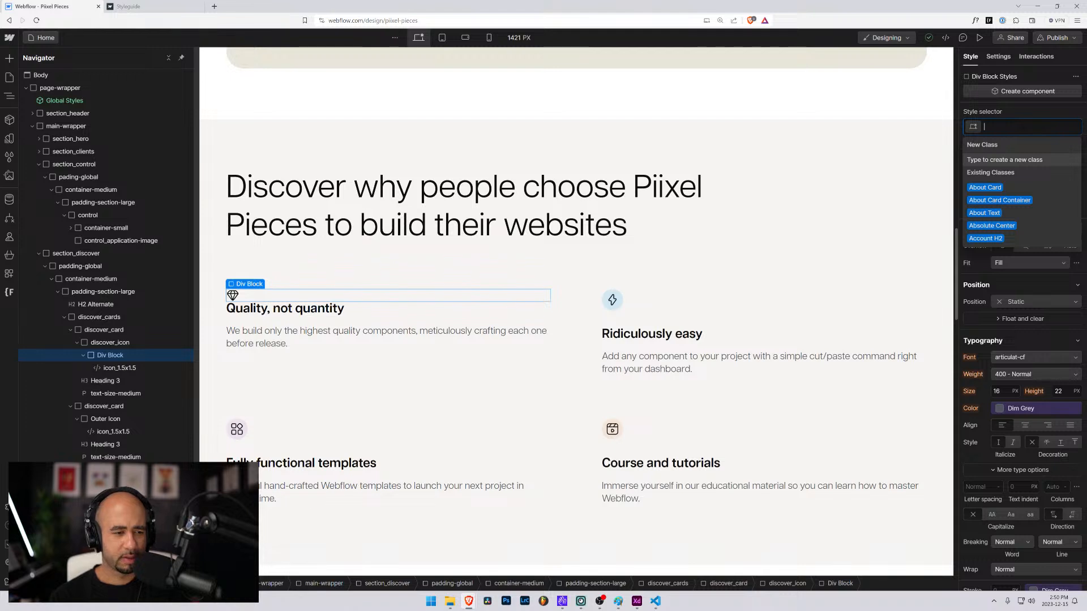
text(dicv)
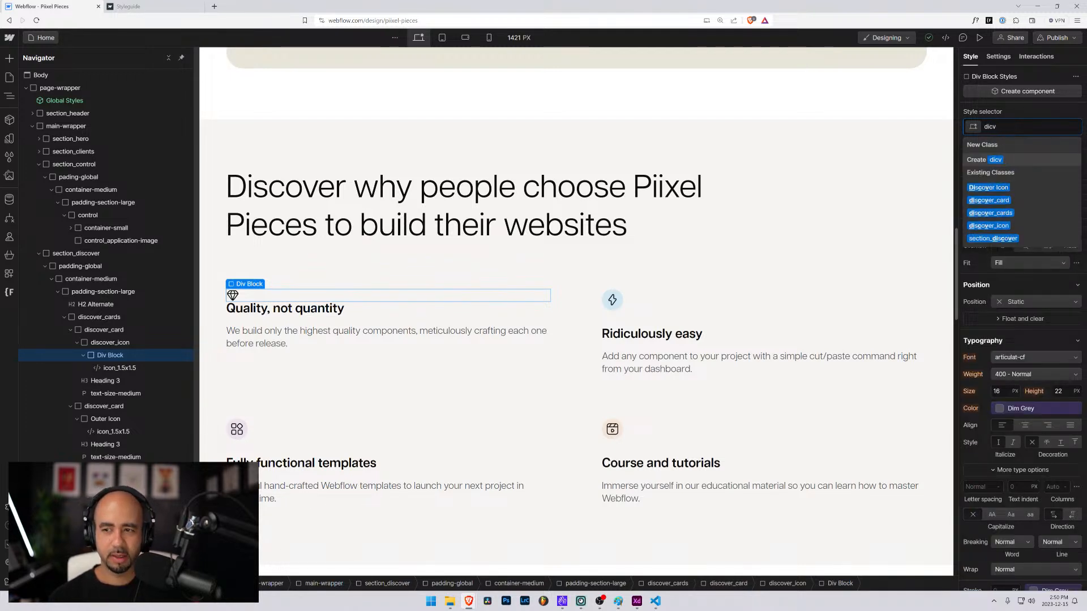
key(BackSpace)
text(over_ic)
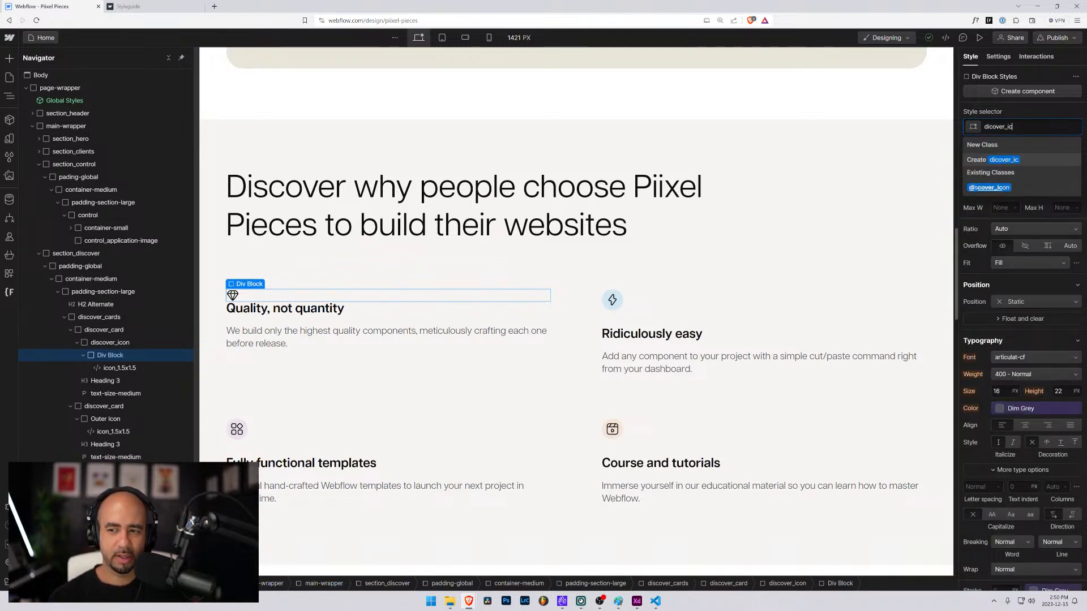
text(on-)
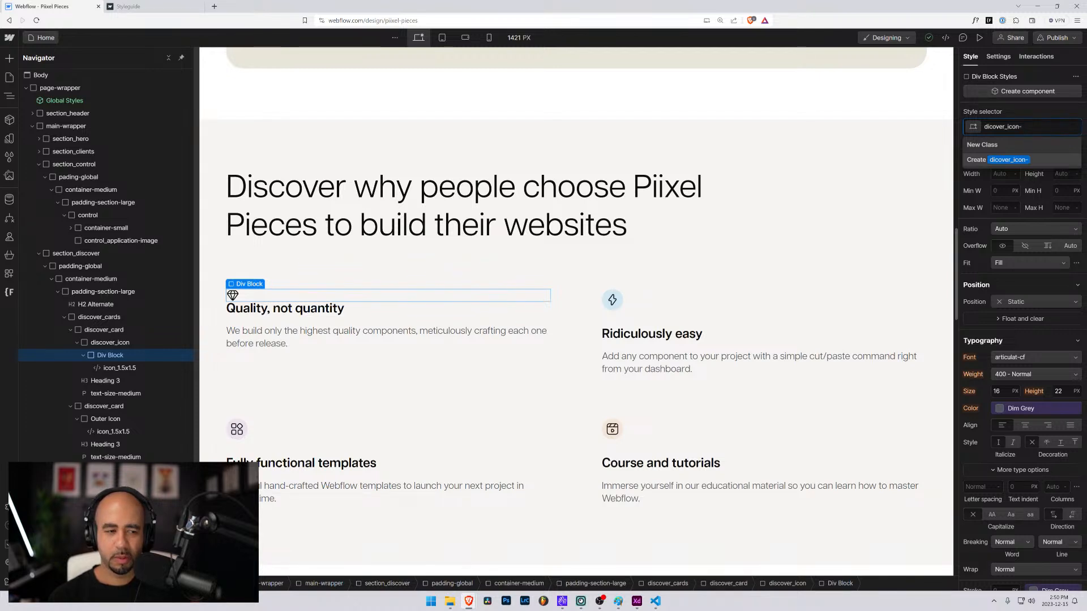
text(outer)
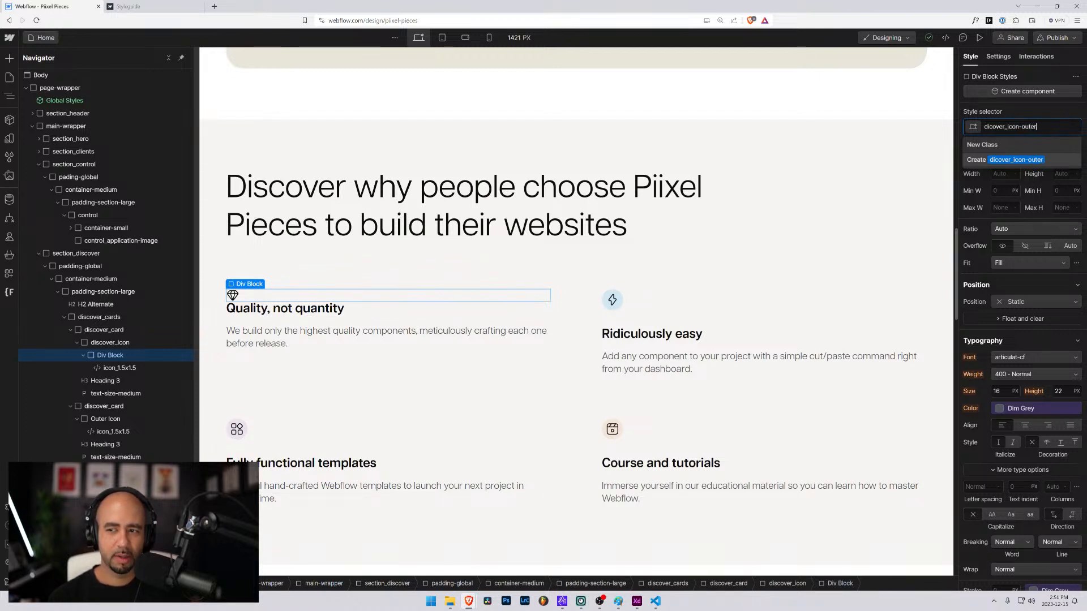
key(Return)
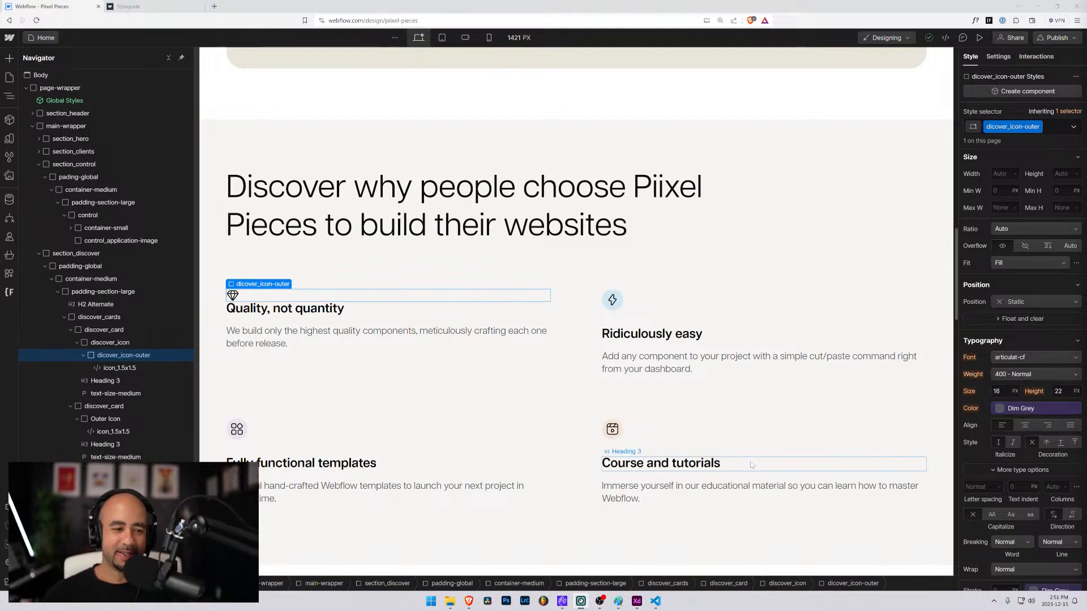
Wrap the diamond icon embed in another div block inside dicover_icon-outer.
click(106, 365)
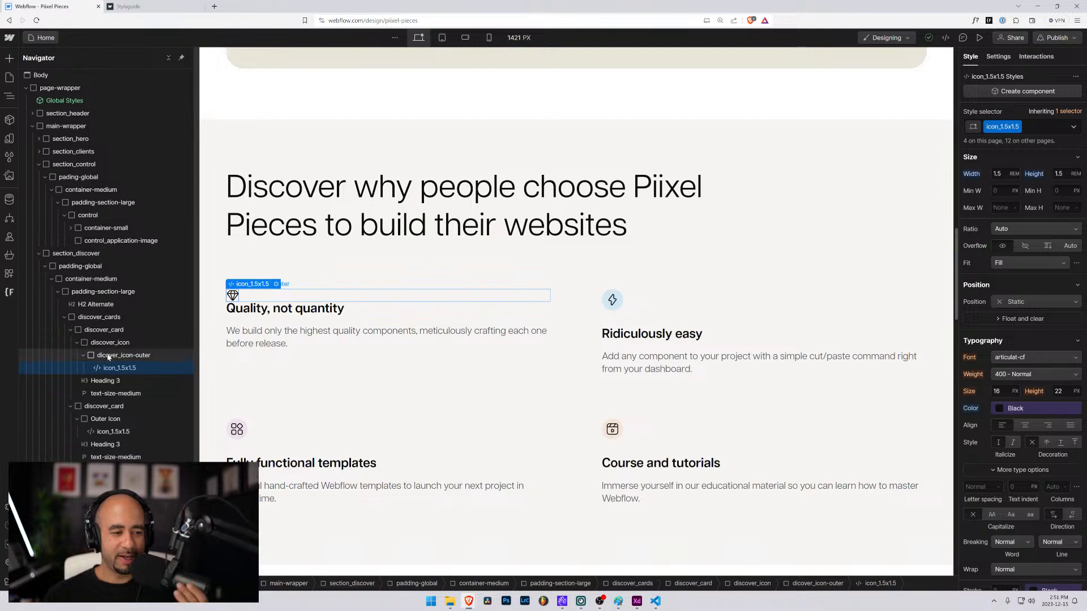
click(107, 357)
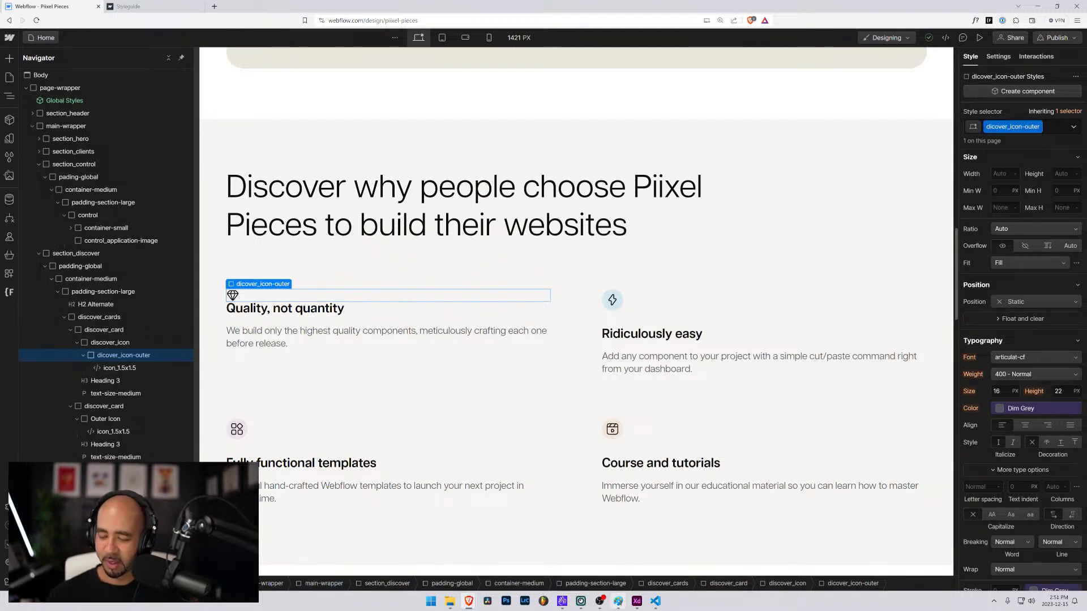
mouse_move(637, 601)
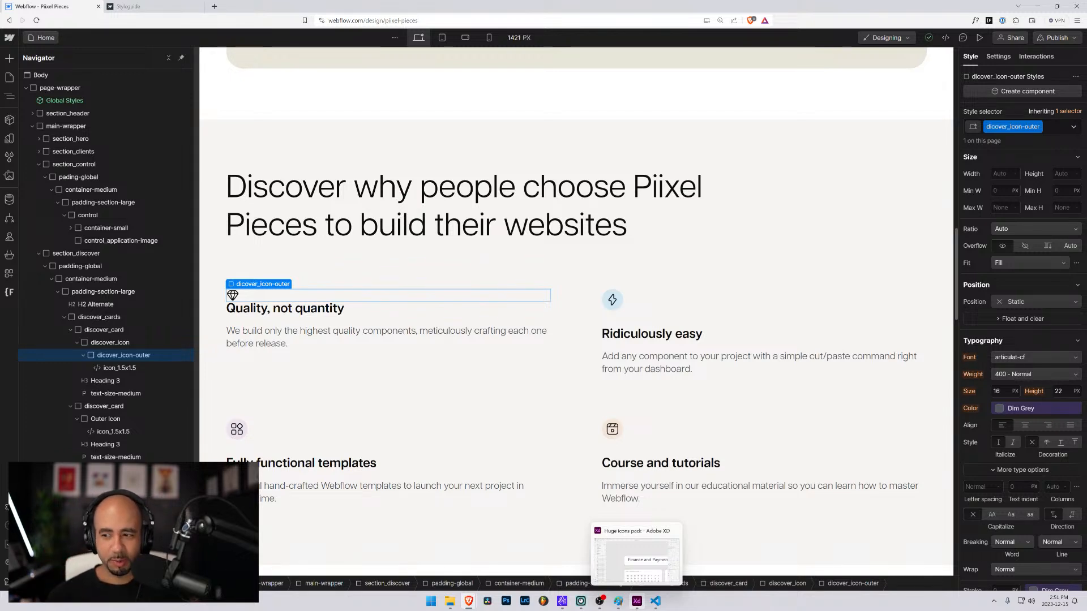
click(117, 369)
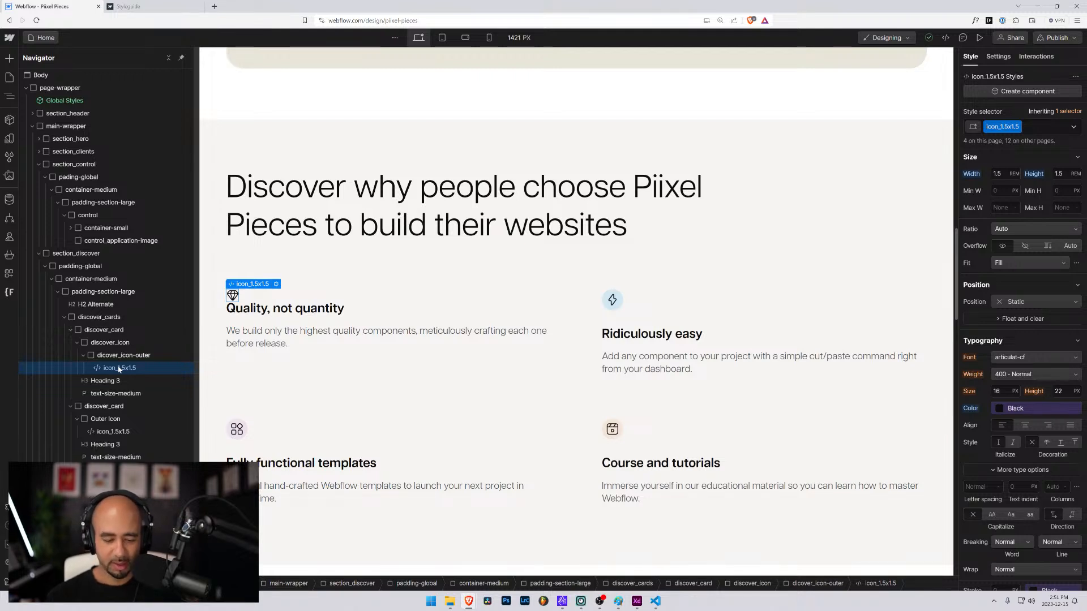
key(ctrl+alt+g)
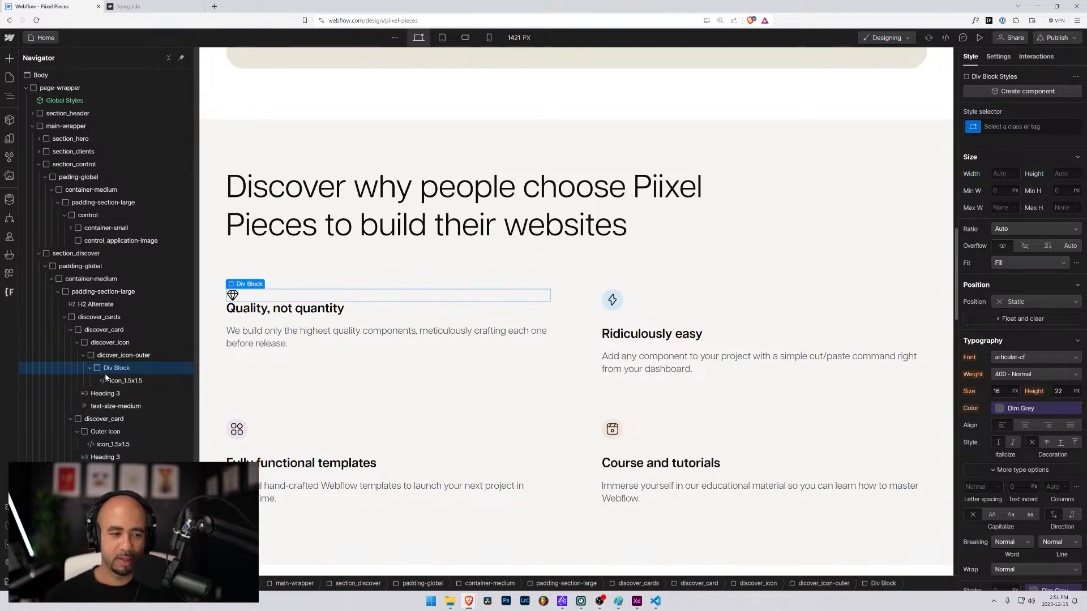
Create the class discover_icon-inner on the innermost div block around the diamond icon.
click(996, 126)
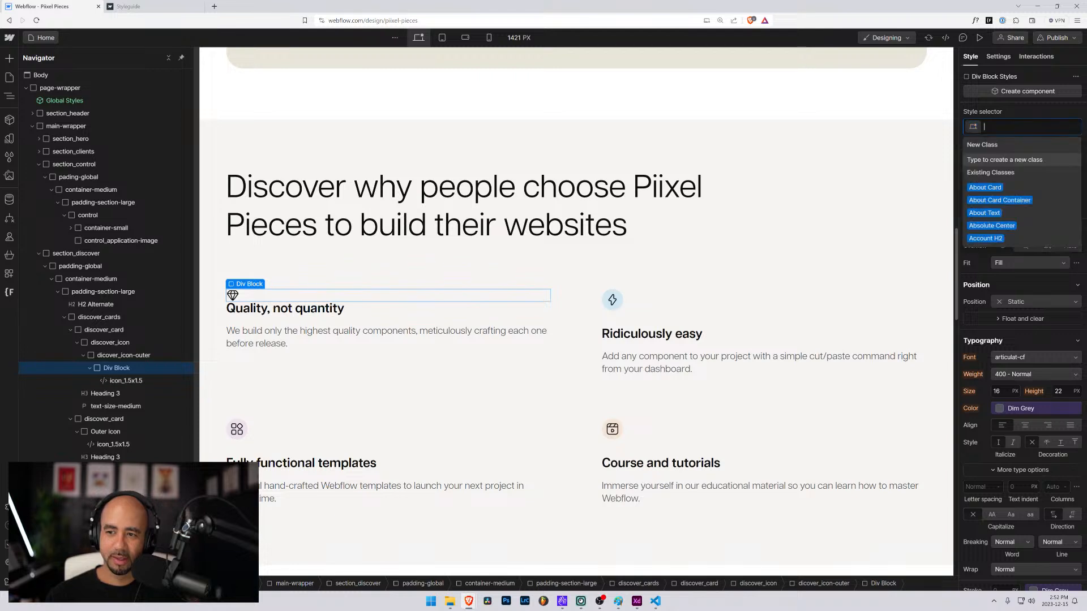
text(discover_)
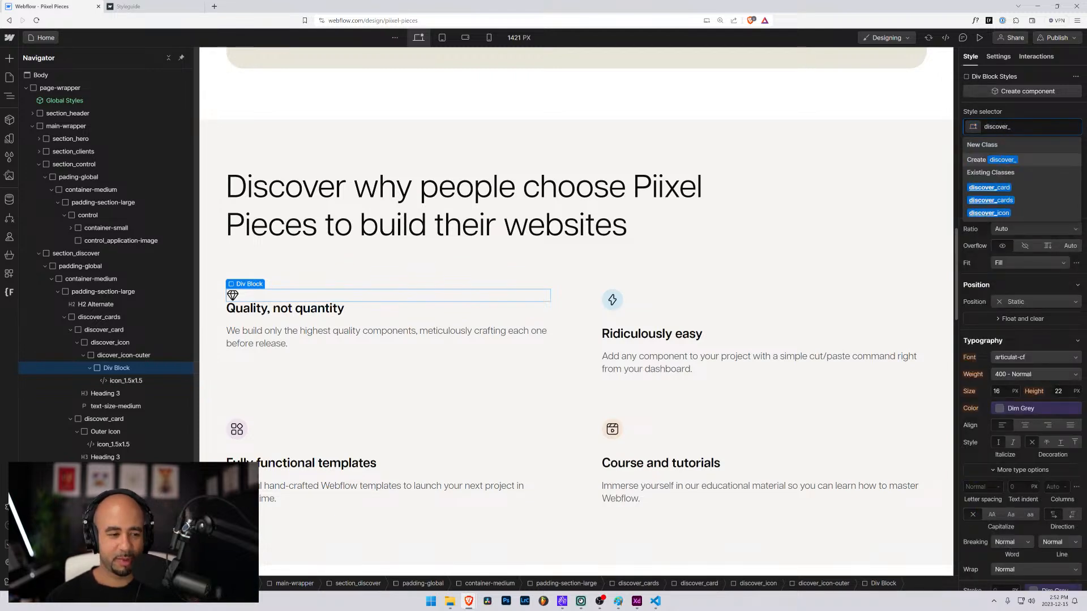
text(icon-)
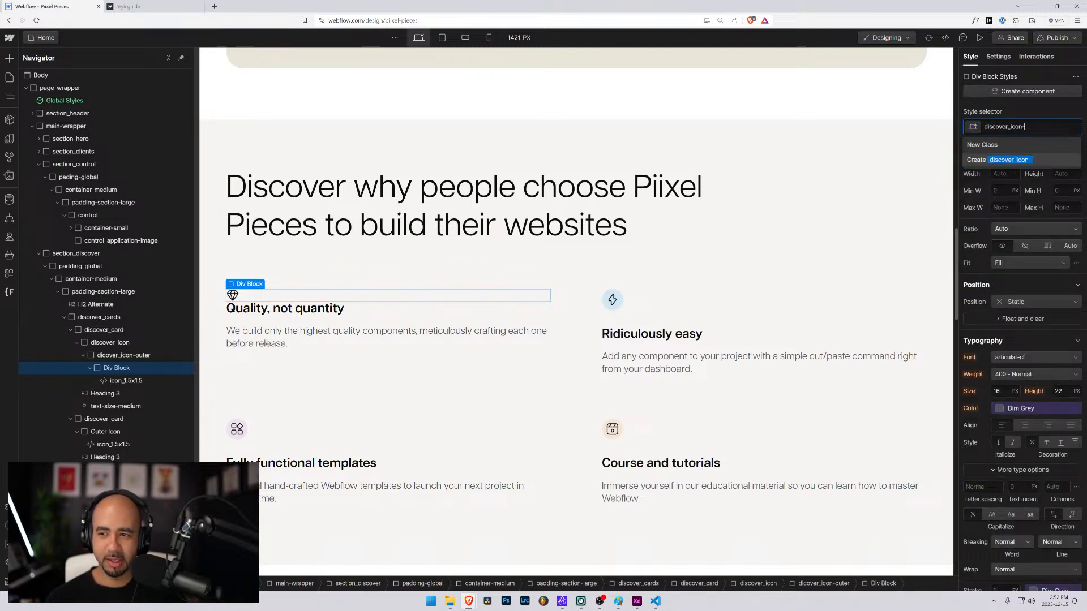
text(inner)
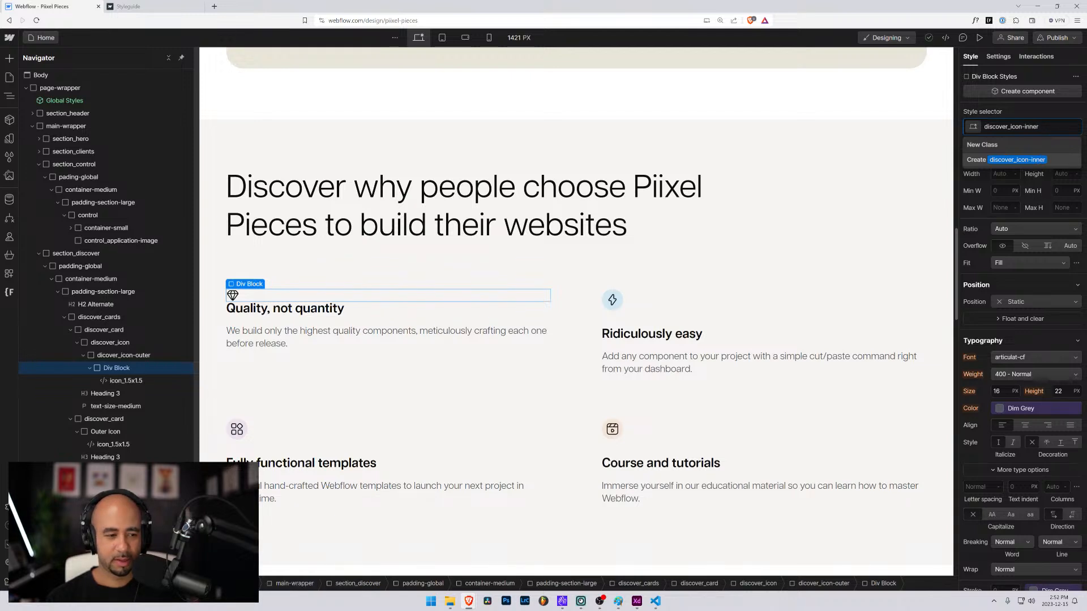
key(Return)
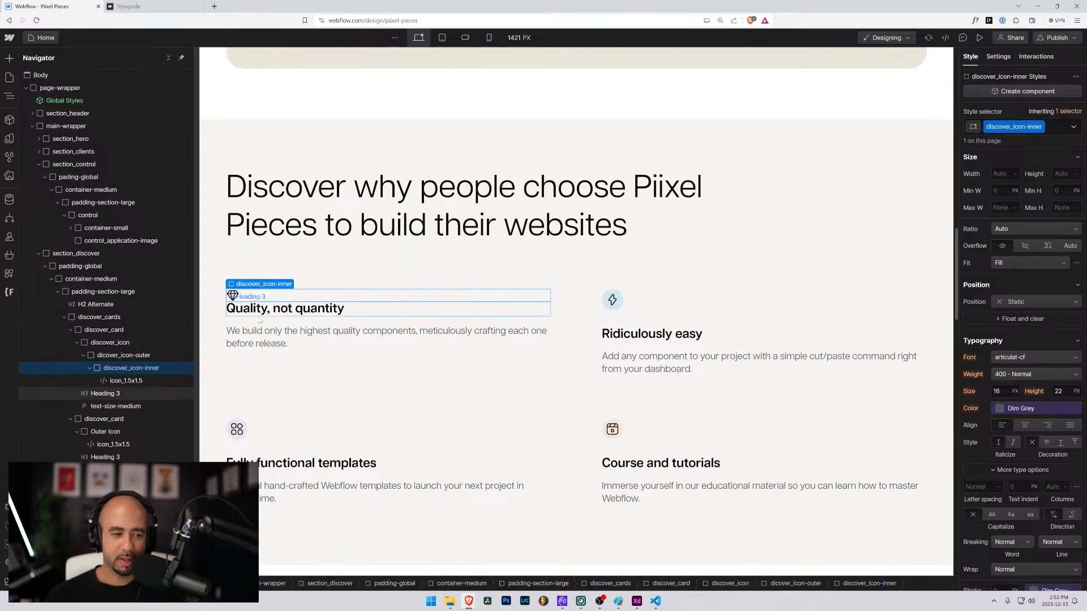
Set the discover_icon wrapper's display to inline-block and select the discover_icon-inner div.
click(102, 343)
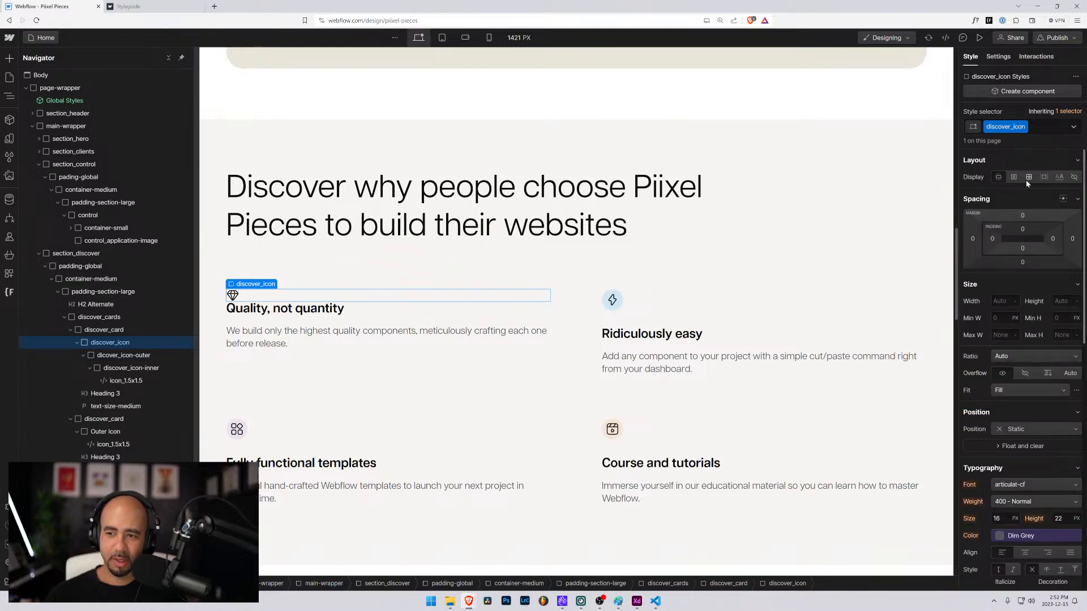
click(1045, 178)
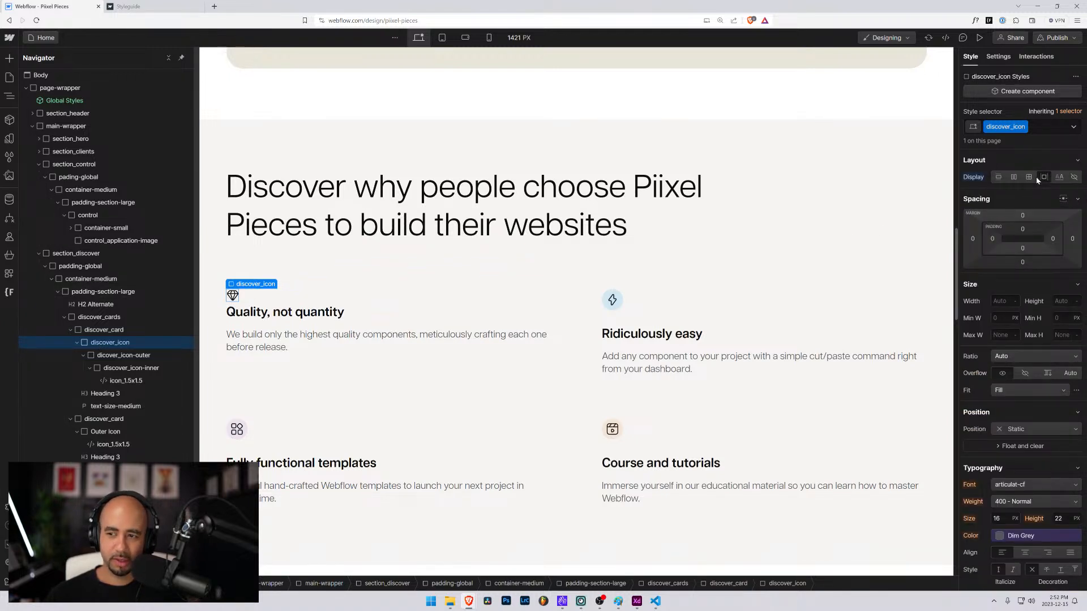
click(101, 369)
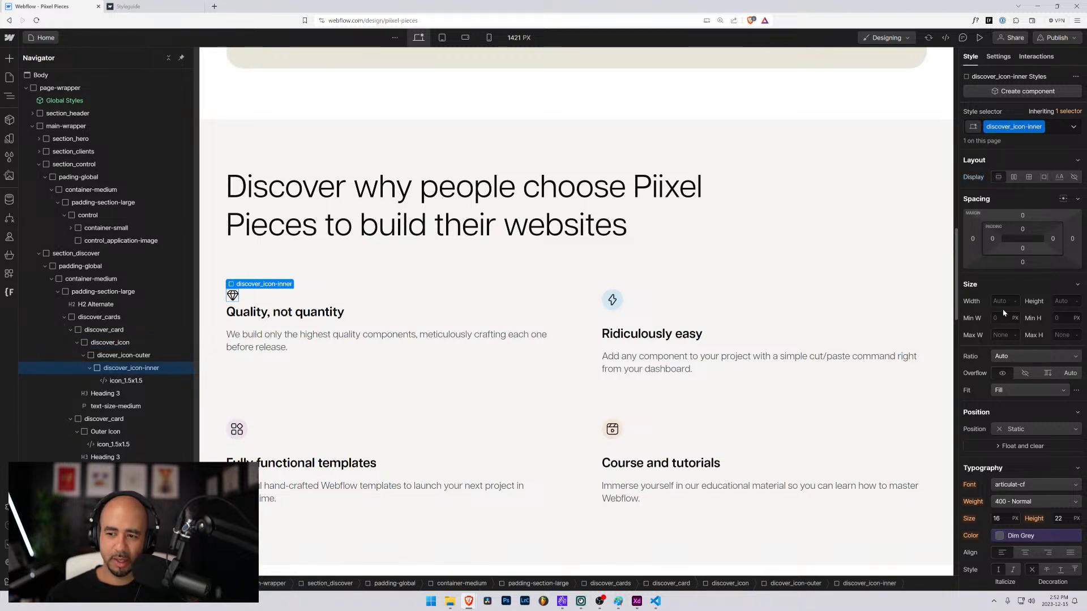
Set the discover_icon-inner div's width and height to 3 rem each.
click(993, 298)
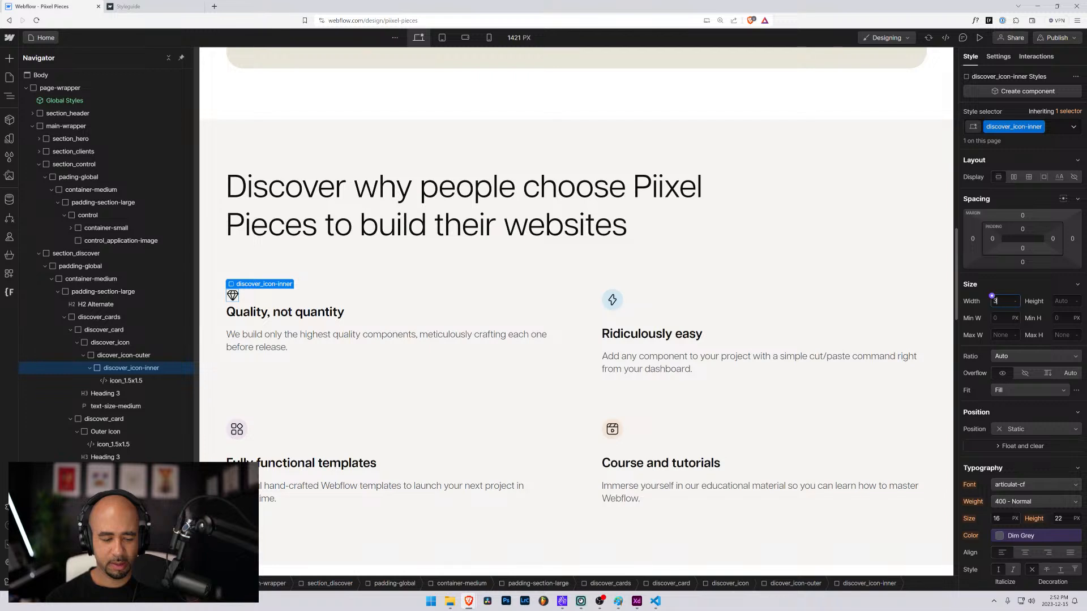
key(Tab)
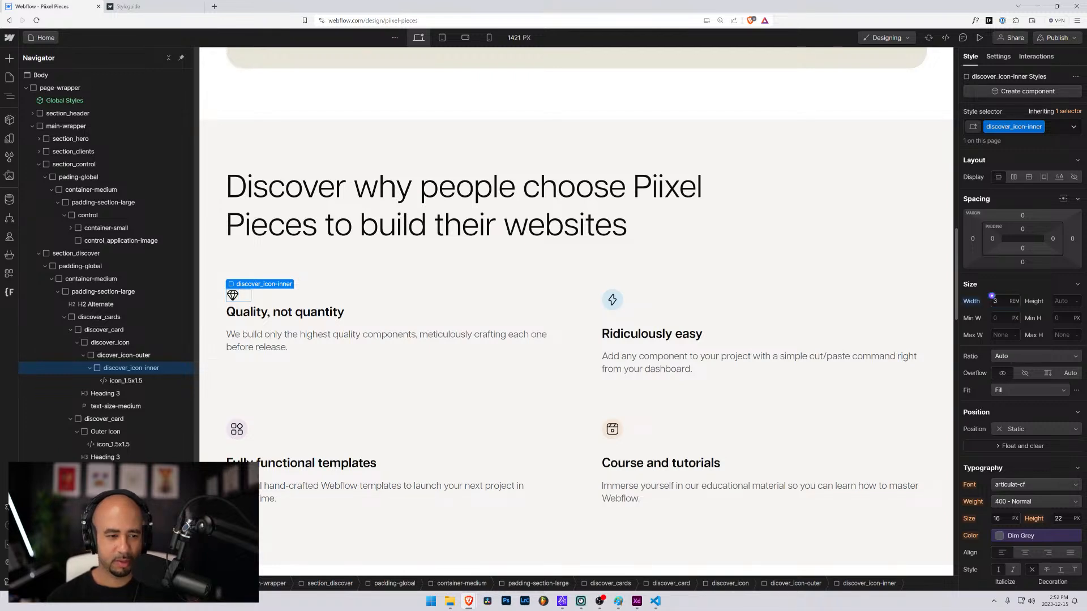
text(3rem)
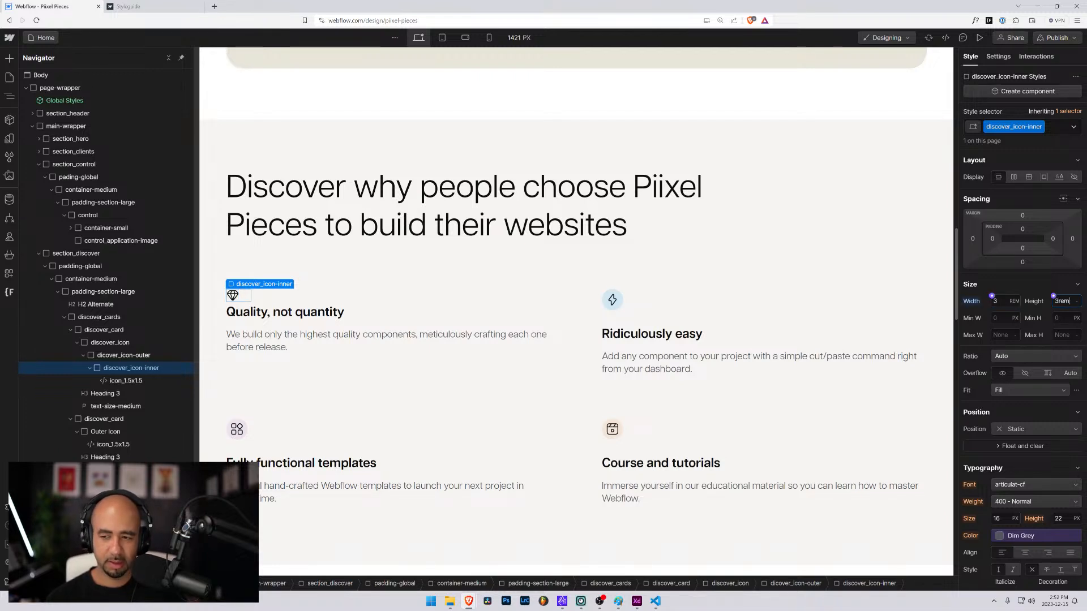
key(Return)
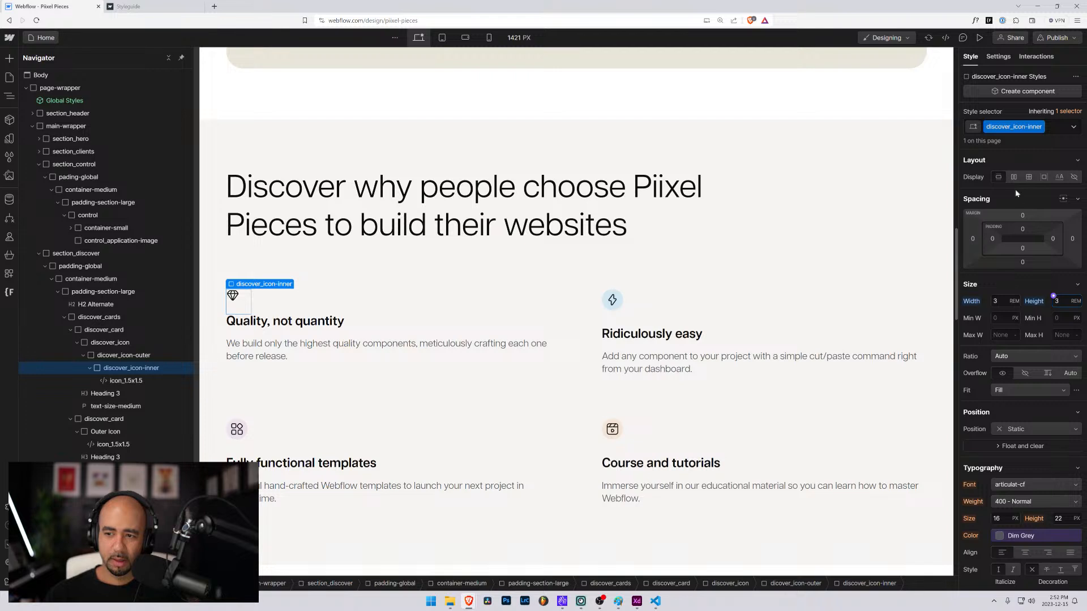
Make discover_icon-inner a horizontal flexbox with centred alignment and justification, and set its width and height to 4 rem.
click(1013, 177)
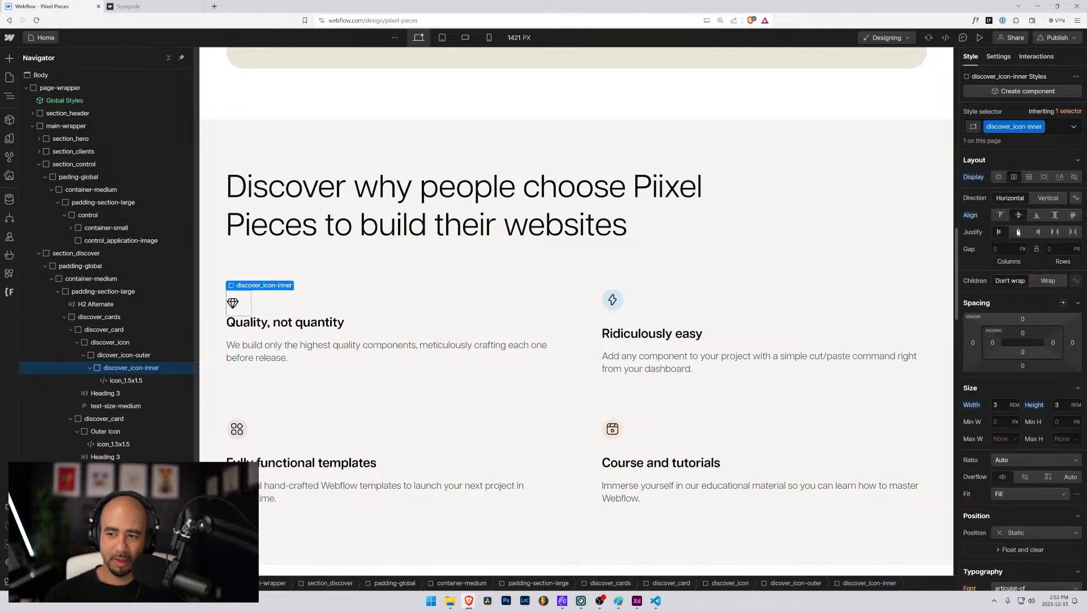
click(1019, 233)
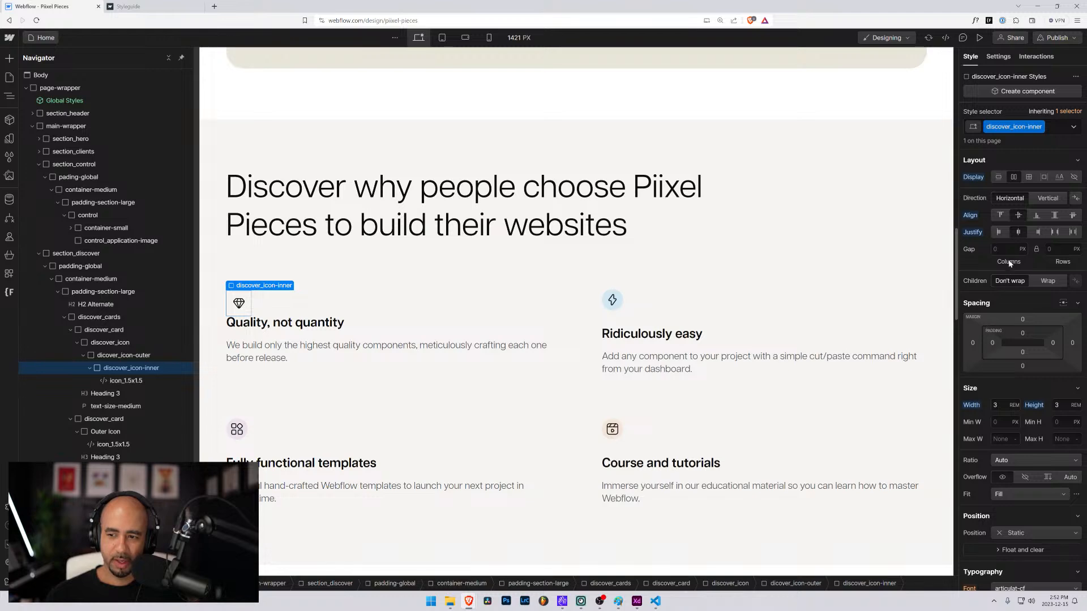
text(4)
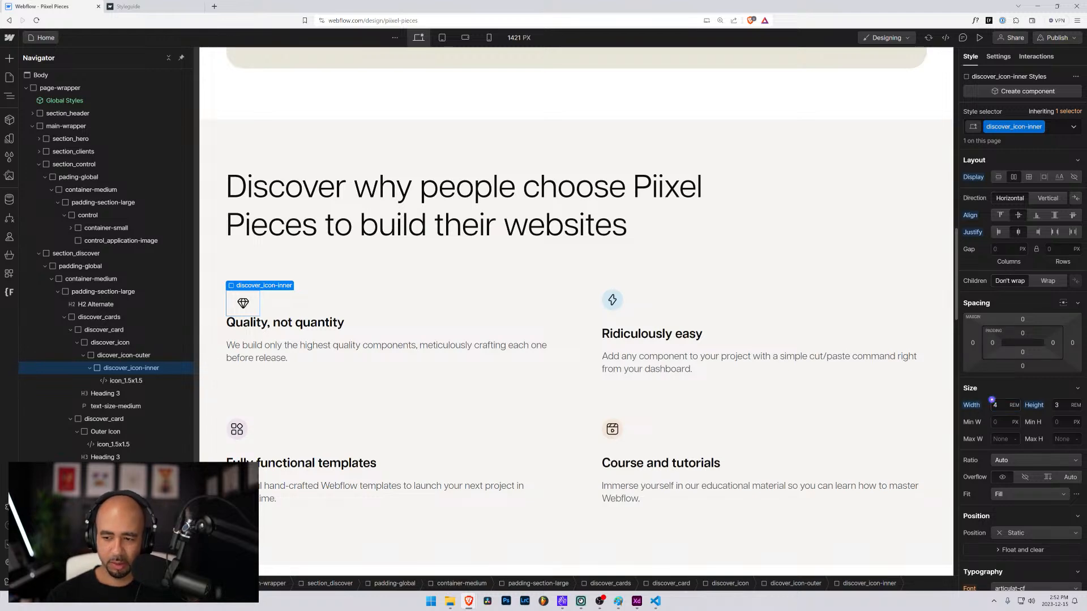
key(Tab)
text(4)
Round the discover_icon-inner div's corners with a border radius of 100%.
scroll(1006, 425, down, 5)
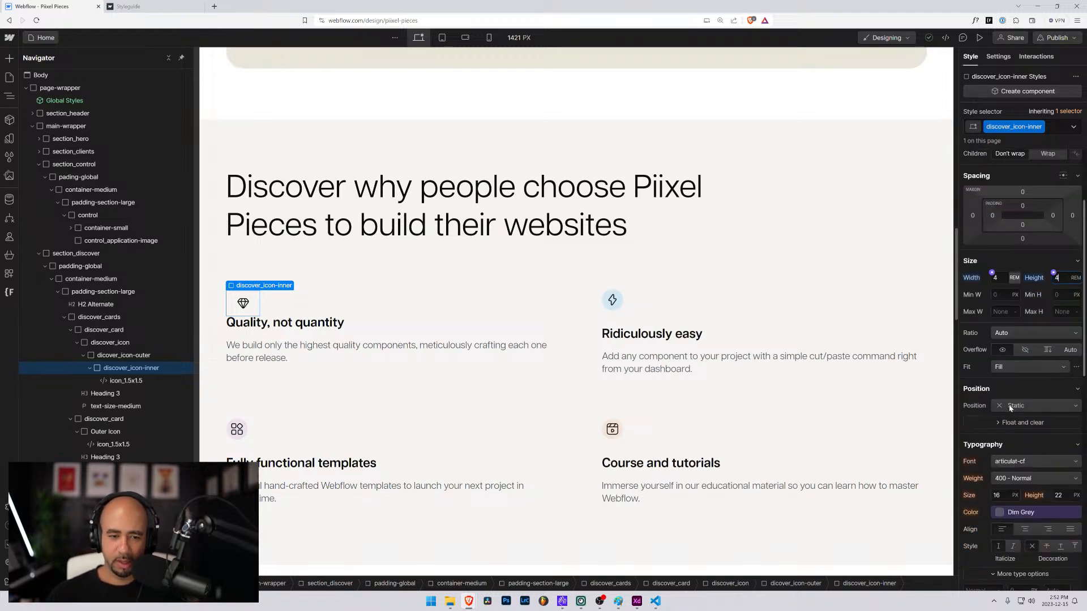
scroll(1003, 455, down, 4)
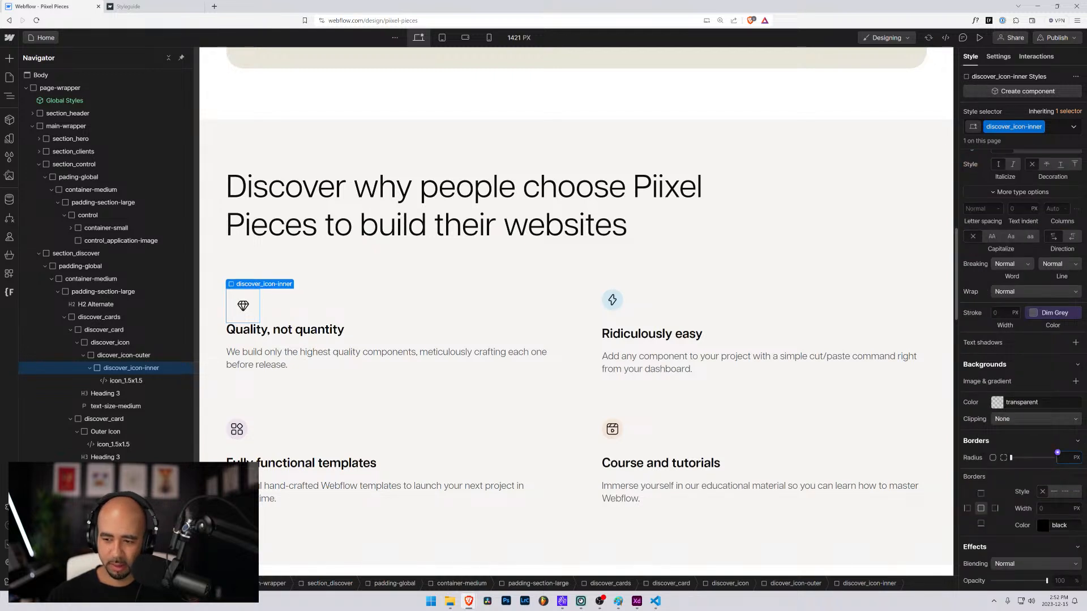
text(2)
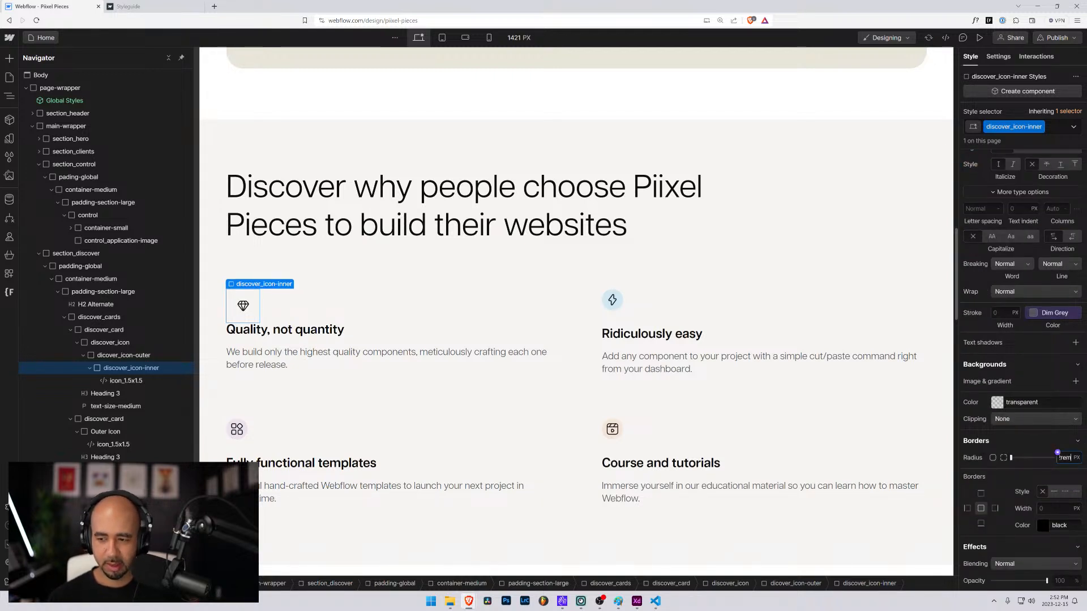
text(r)
key(BackSpace)
key(BackSpace)
text(10)
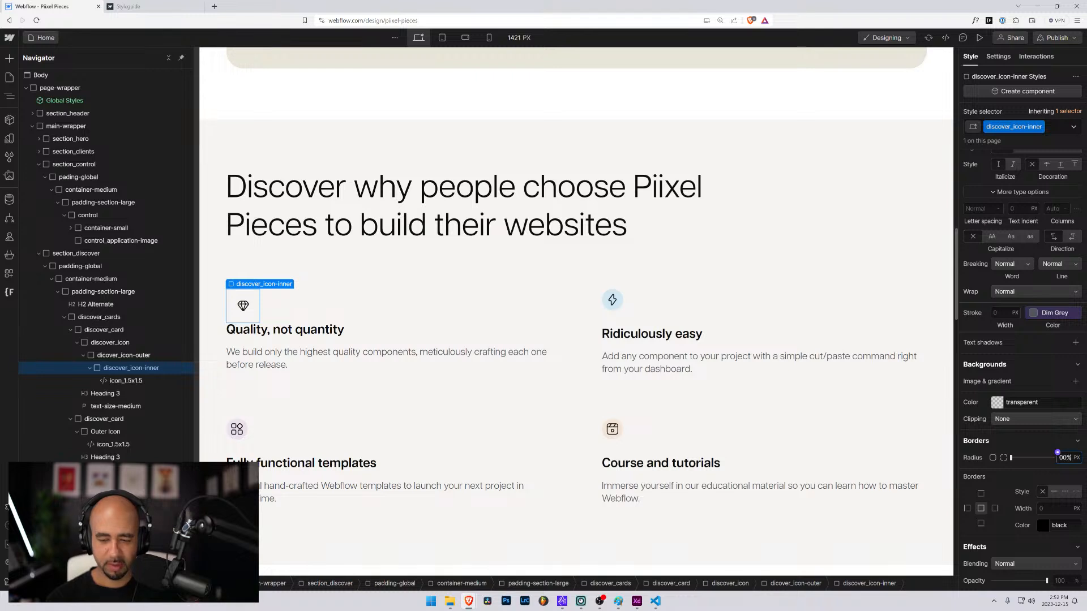
key(Return)
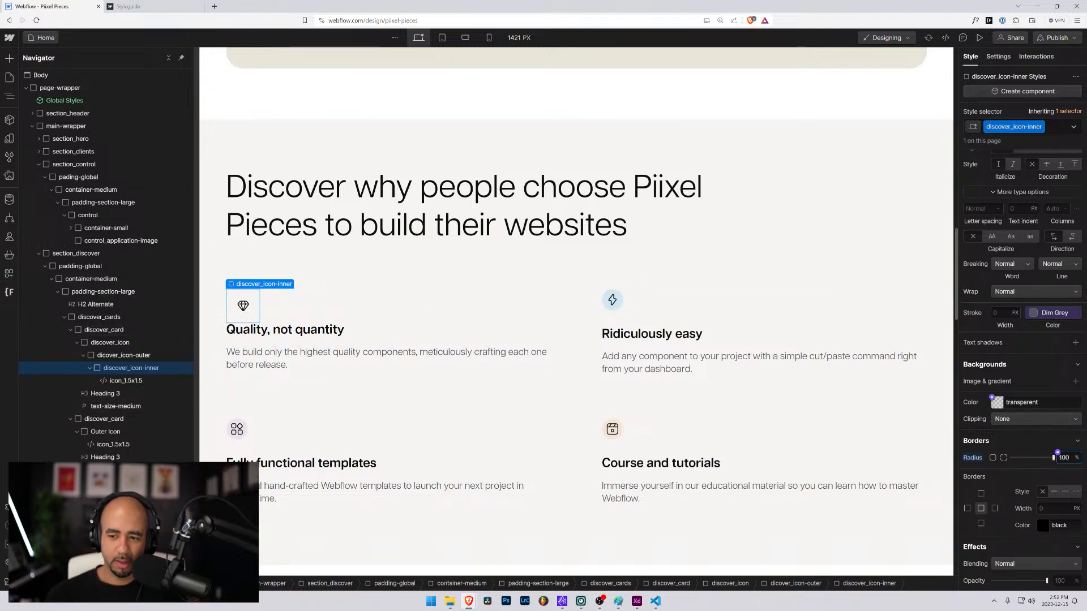
Give the discover_icon-inner circle the pale green background colour #d6e6cd.
click(997, 403)
drag(990, 503, 1003, 502)
mouse_move(997, 453)
mouse_down()
mouse_move(984, 419)
mouse_move(1005, 418)
mouse_up()
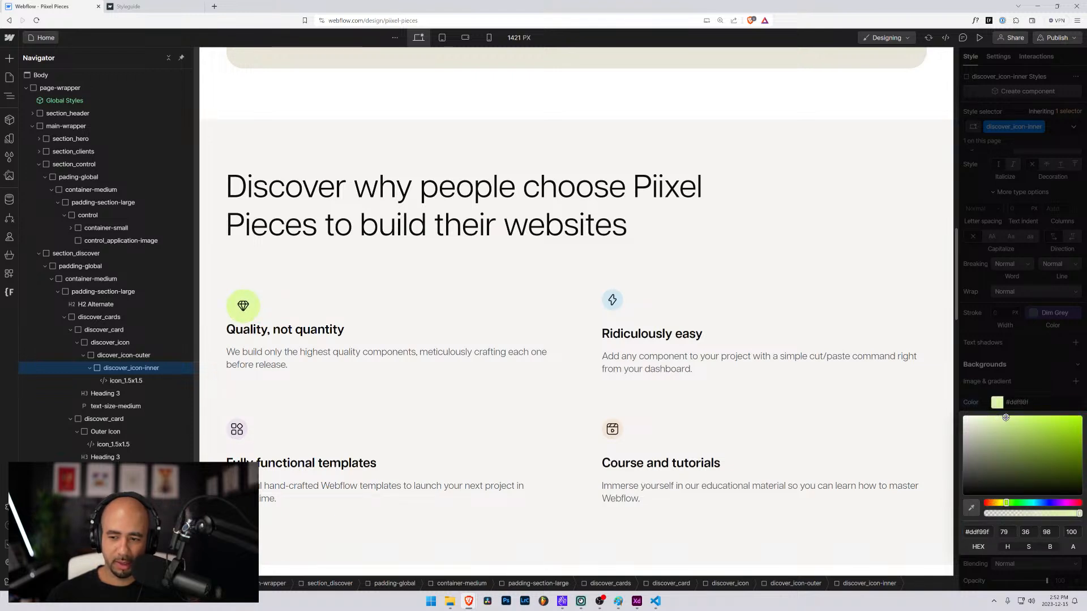
drag(1007, 503, 1012, 502)
drag(990, 428, 976, 424)
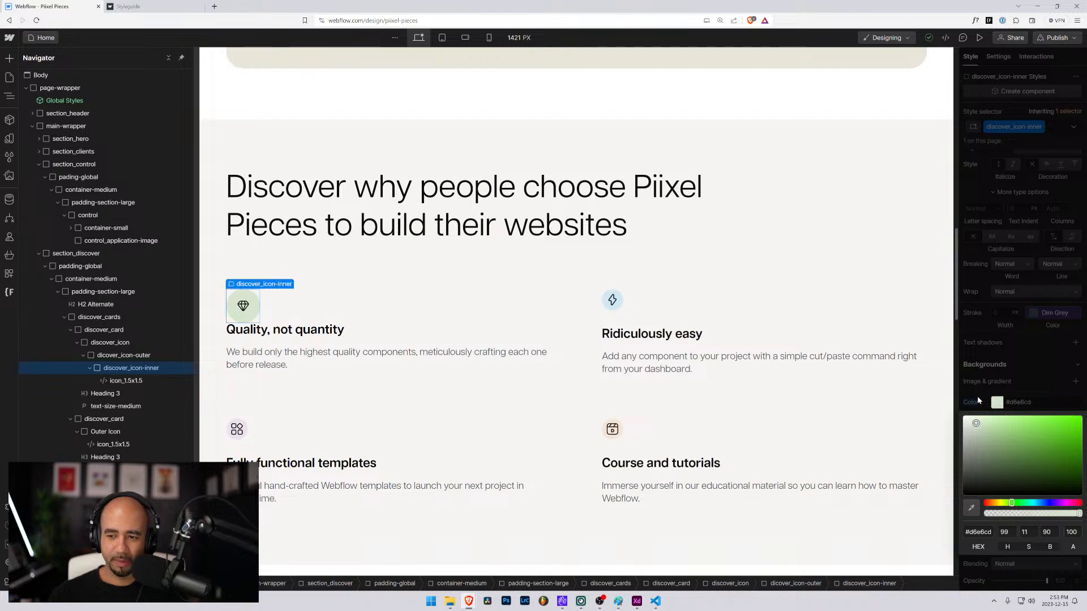
click(978, 397)
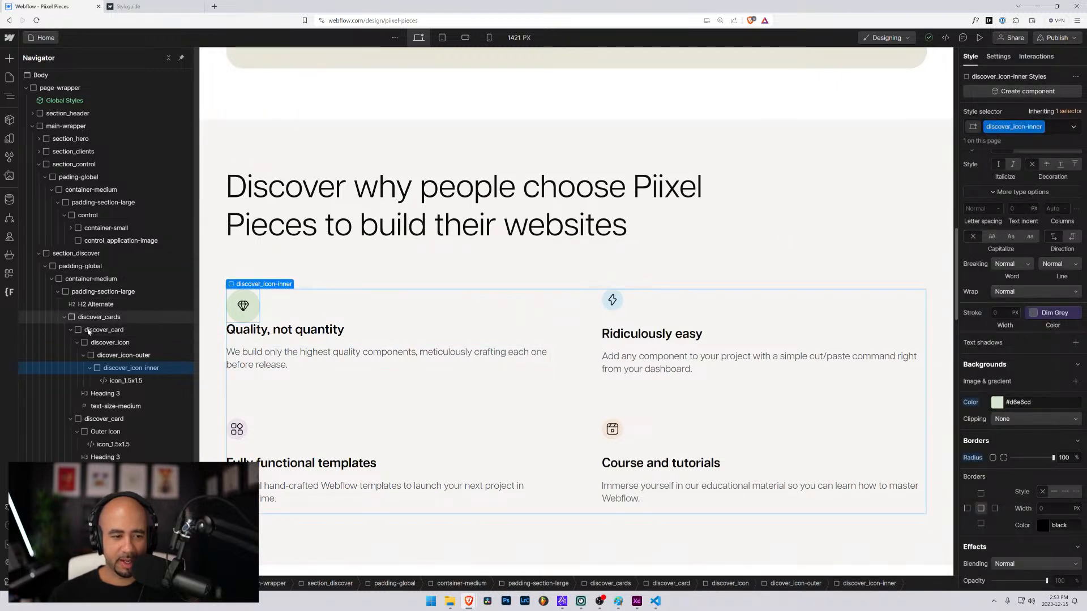
Try 6 rem for the dicover_icon-outer div's width and height, and settle on 5 rem for both.
click(114, 355)
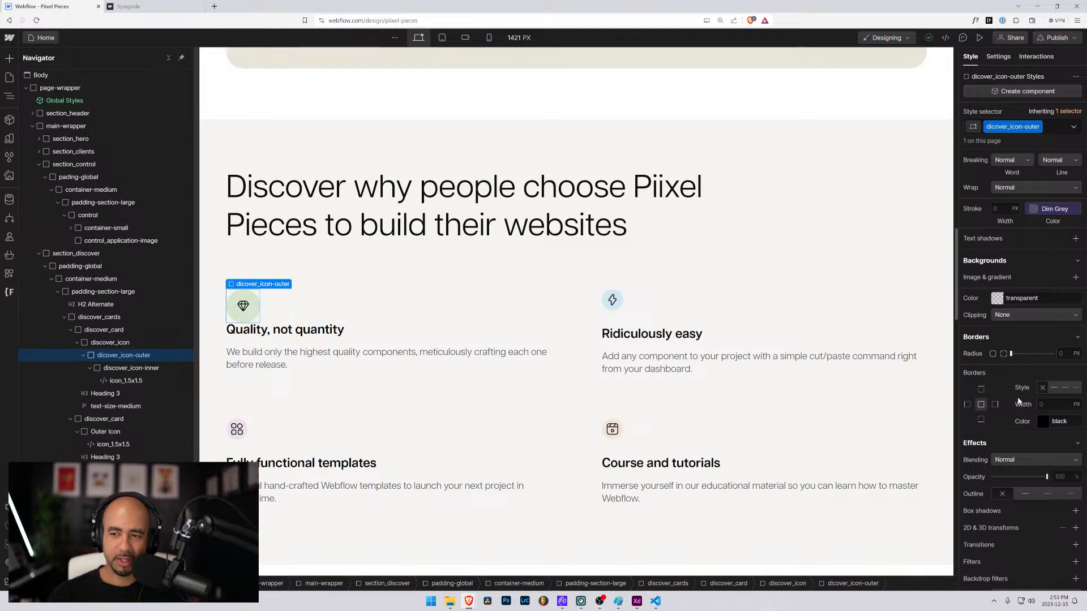
scroll(1019, 401, up, 8)
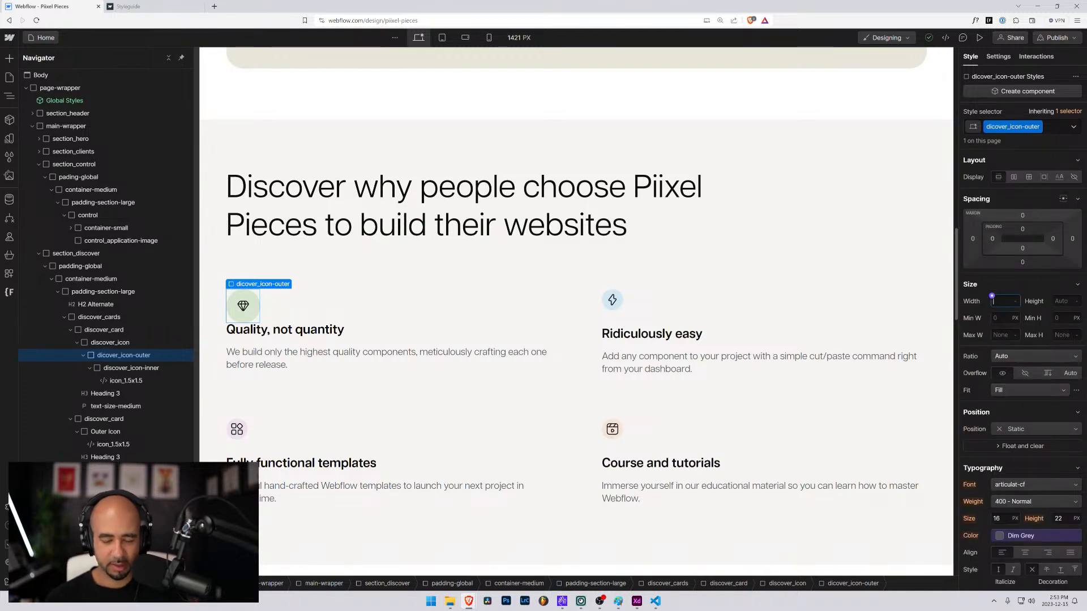
text(6)
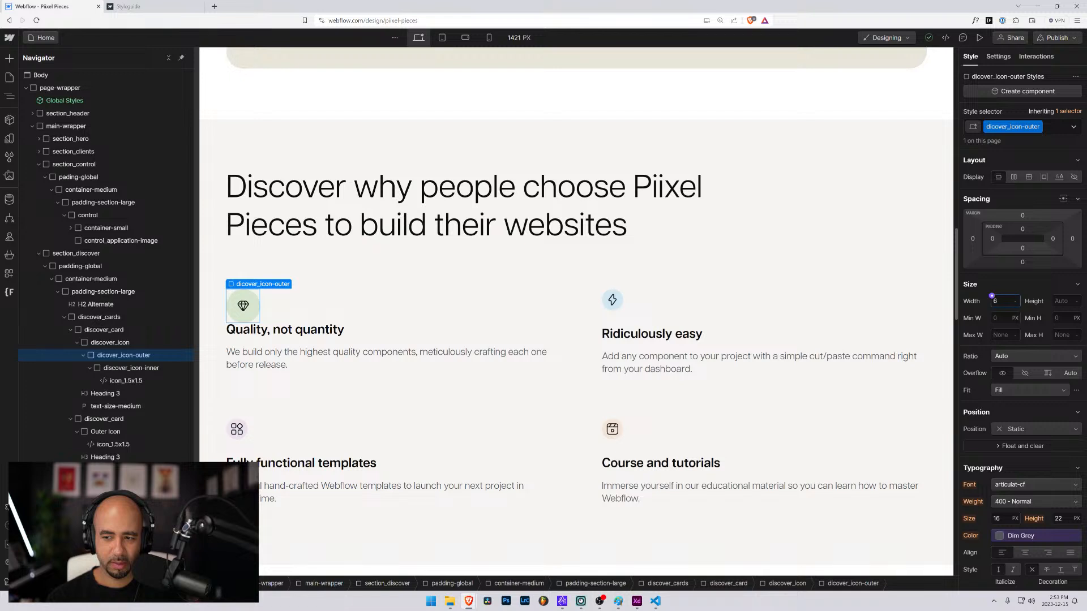
text(rem)
key(Tab)
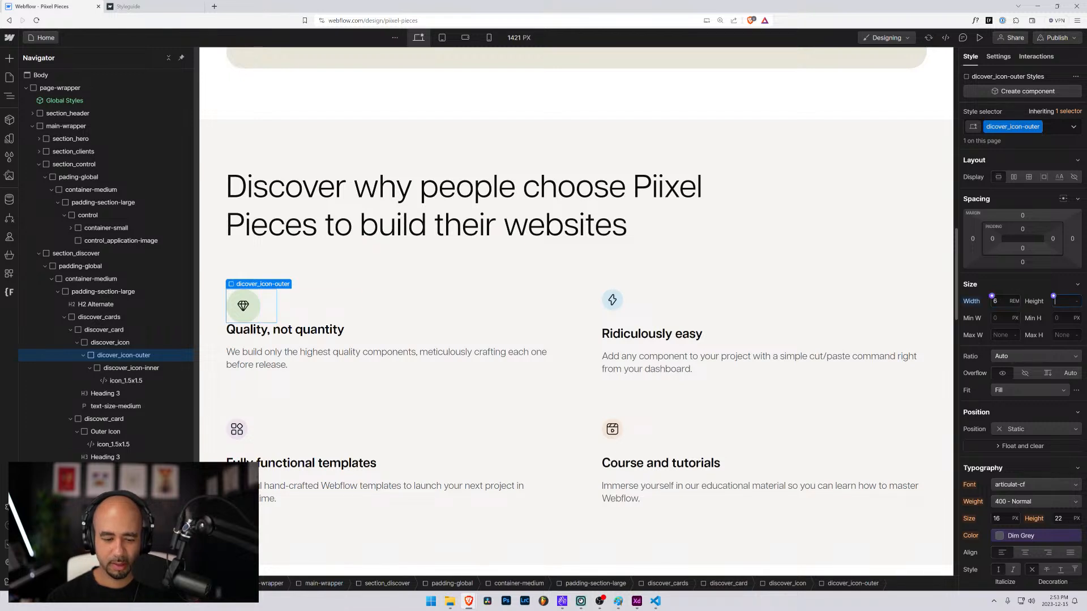
text(6)
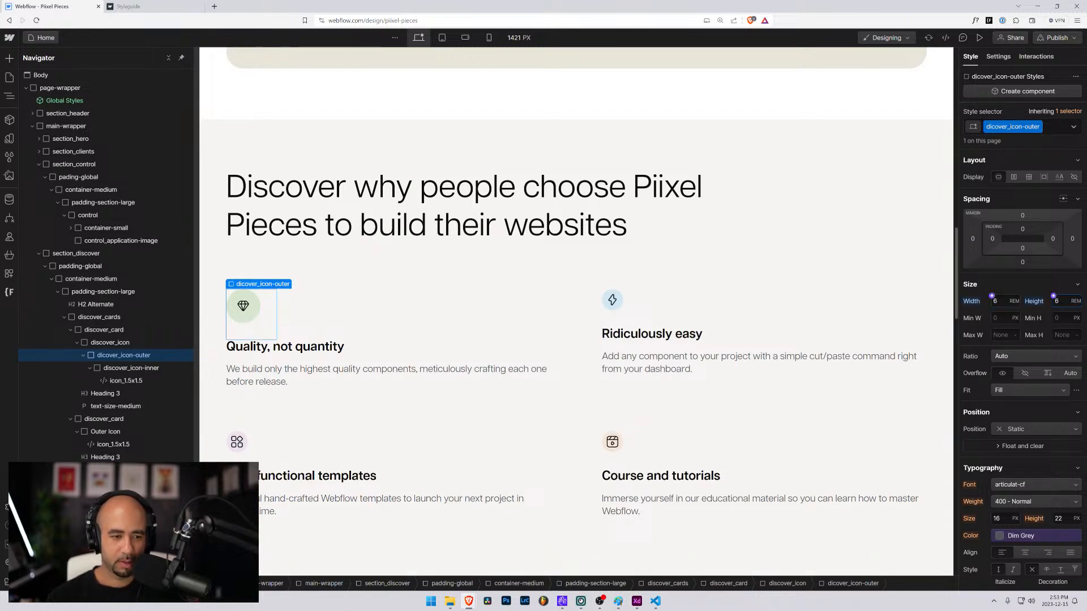
key(shift+Tab)
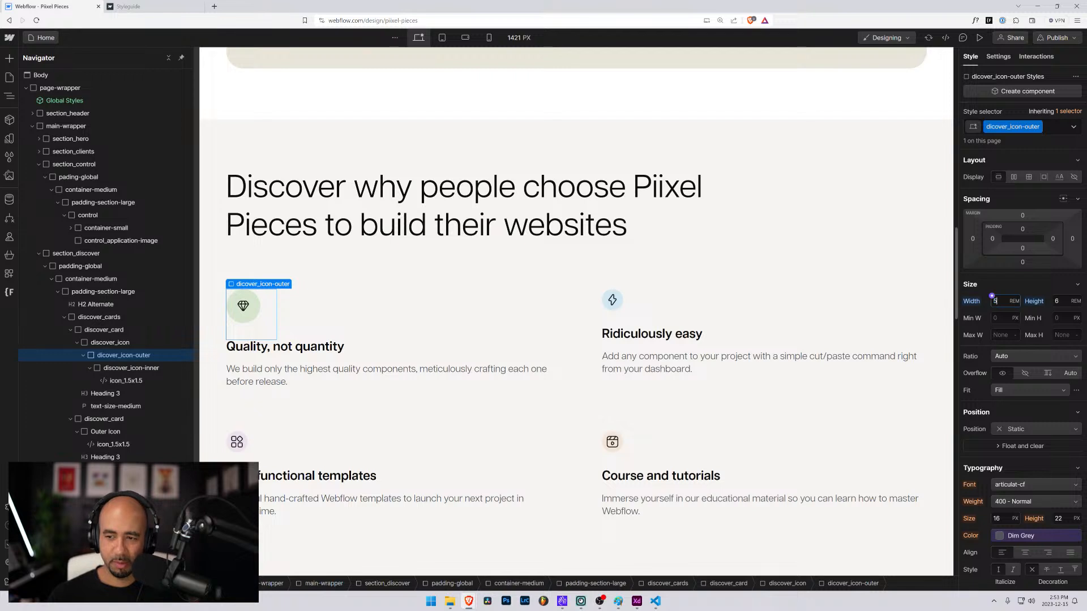
text(5)
key(Tab)
text(5)
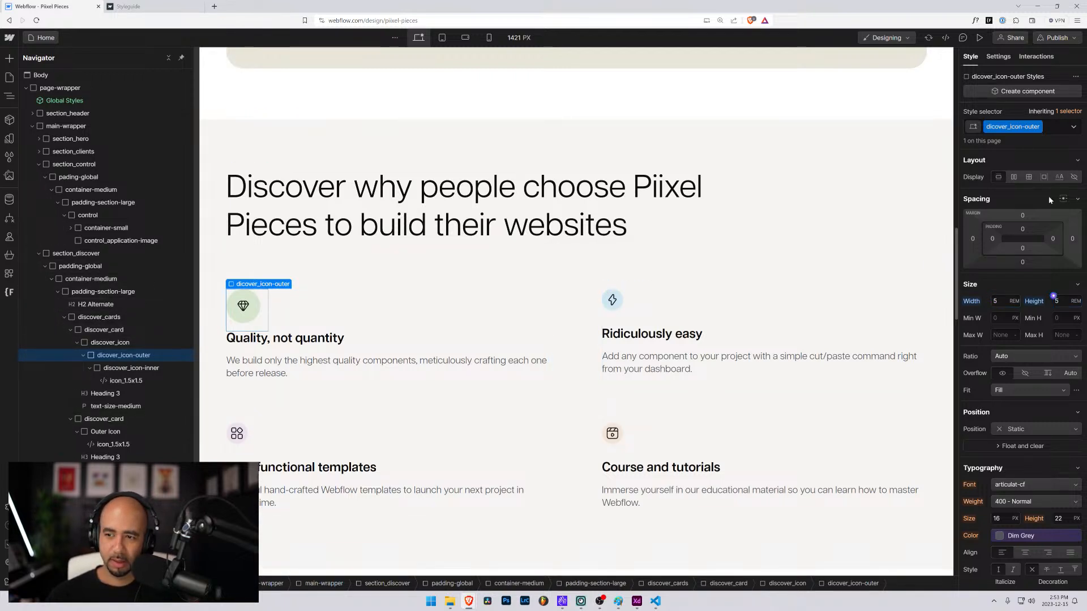
Make dicover_icon-outer a flexbox with centred alignment and centred justification.
click(1014, 177)
click(1019, 215)
click(1018, 232)
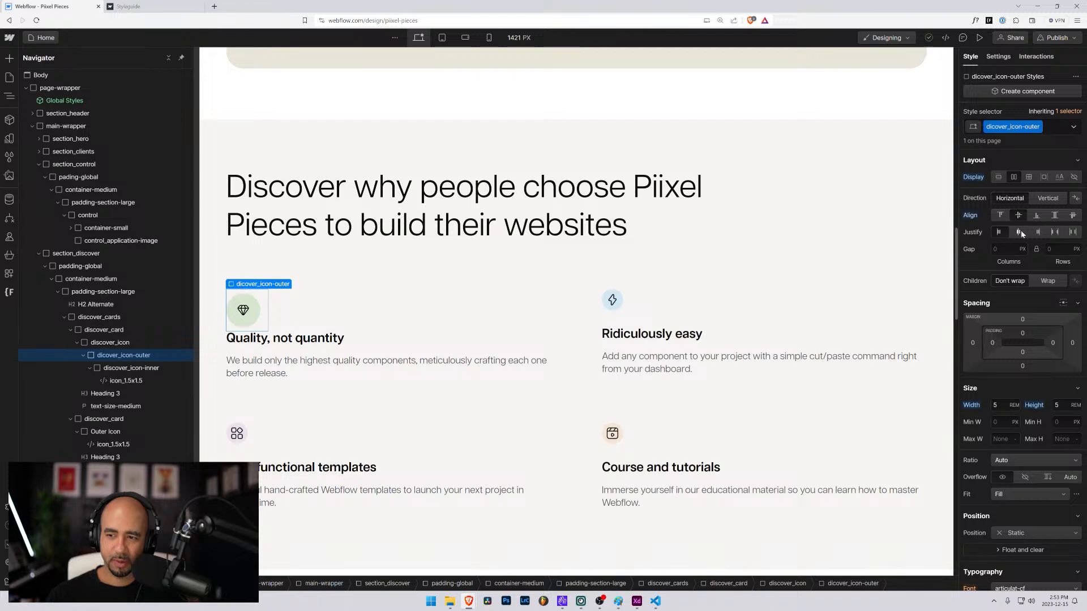
Try resetting the discover_icon-inner div's flex display, and undo the reset.
click(131, 368)
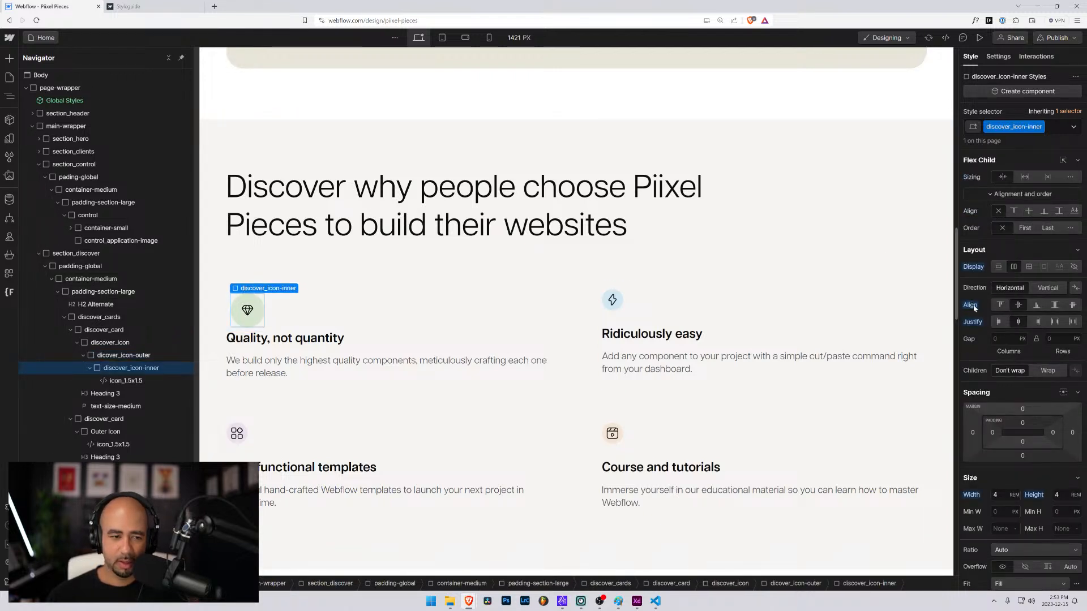
alt+click(972, 268)
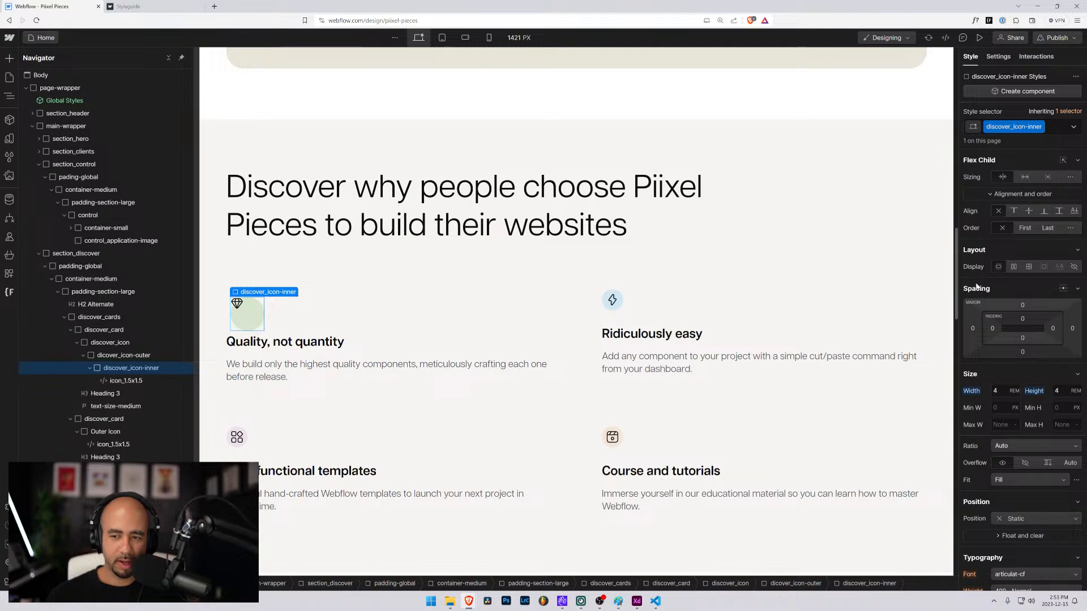
key(ctrl+z)
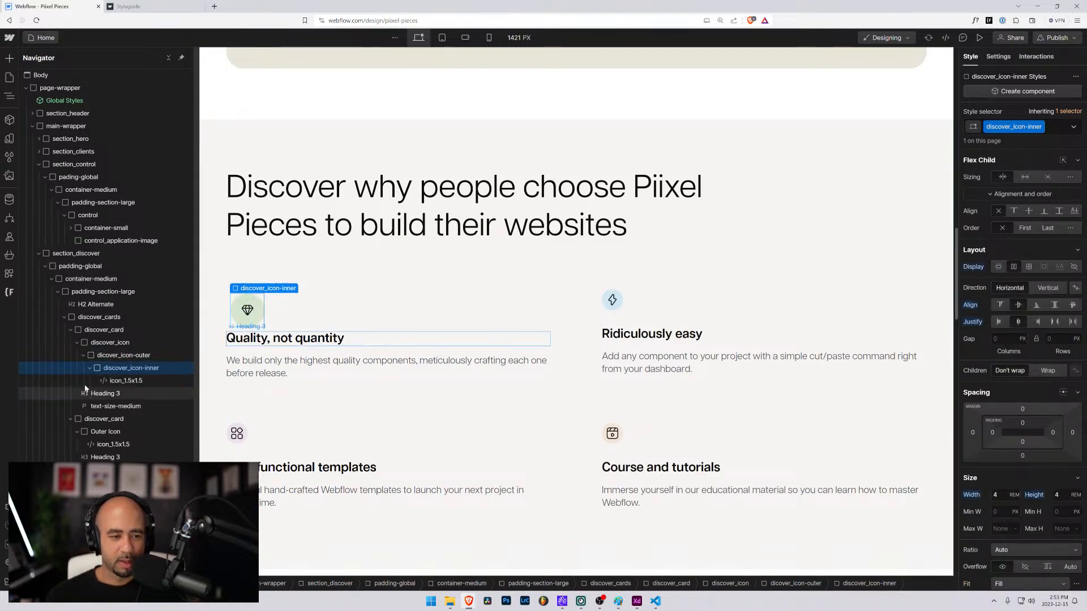
Fill the dicover_icon-outer div's background with the inner circle's green, #d6e6cd.
click(115, 356)
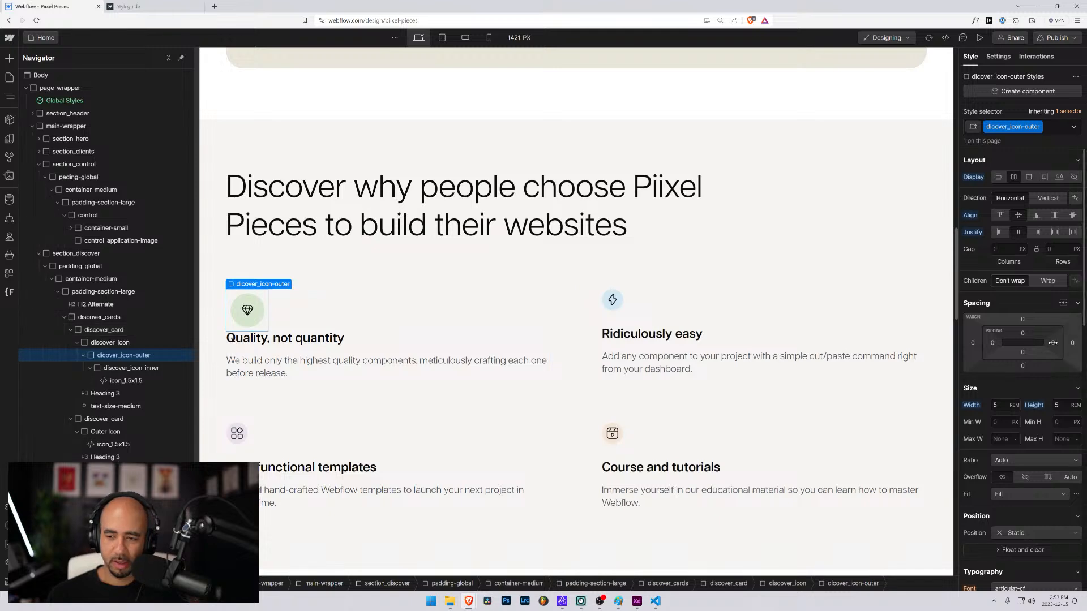
scroll(1011, 419, down, 4)
scroll(1001, 428, down, 4)
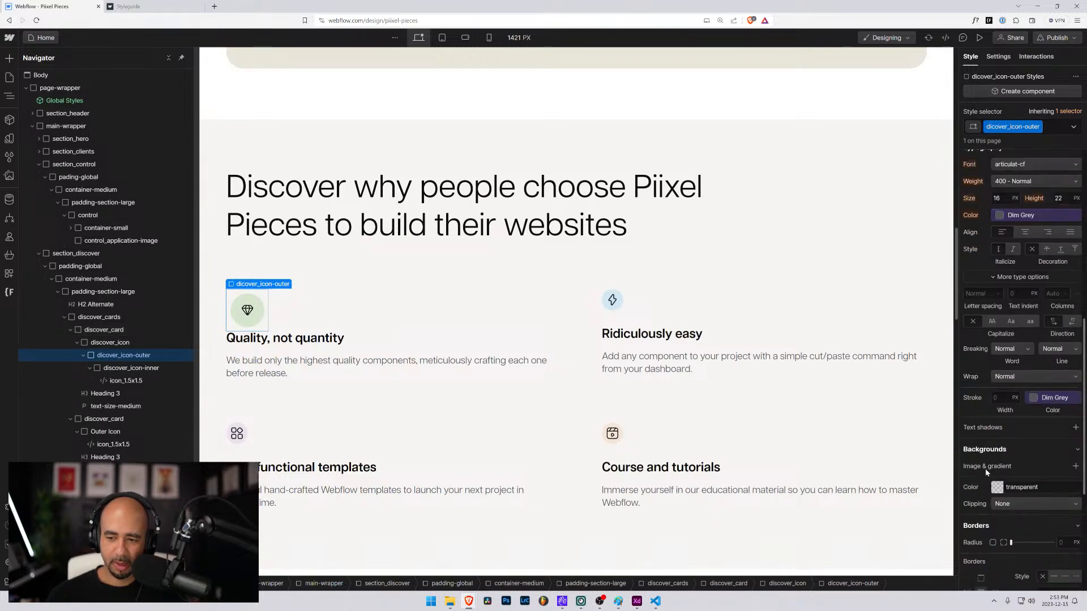
click(998, 487)
text(#d6e6cd)
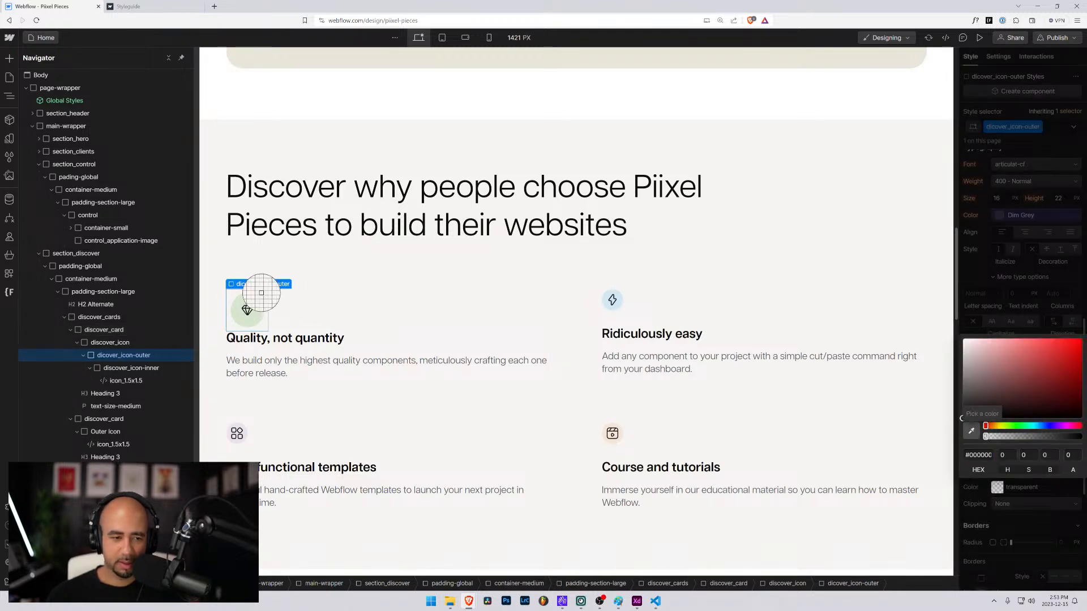
key(Return)
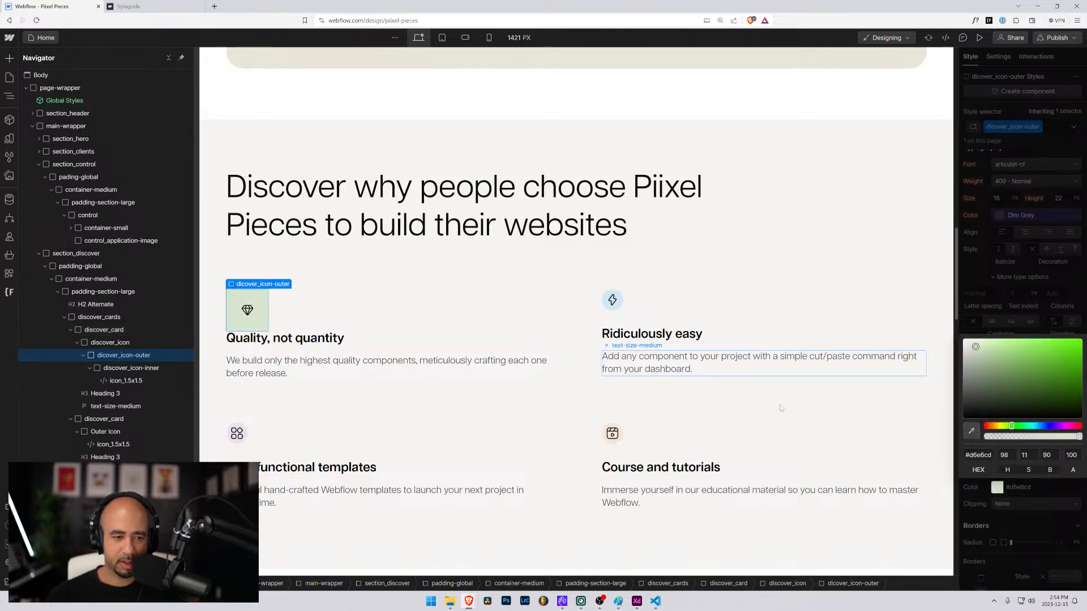
Lighten the dicover_icon-outer div's background colour to #e6f1e1.
click(977, 344)
drag(977, 344, 970, 343)
click(108, 368)
click(106, 356)
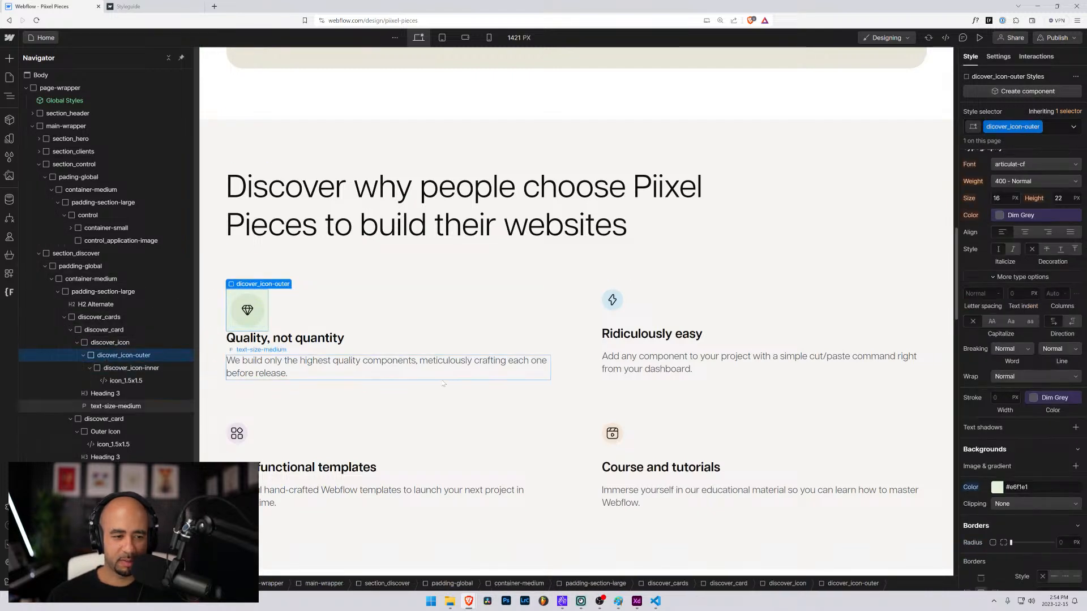
Set the dicover_icon-outer div's border radius to 100% and select the discover_icon-inner div.
scroll(1008, 479, down, 5)
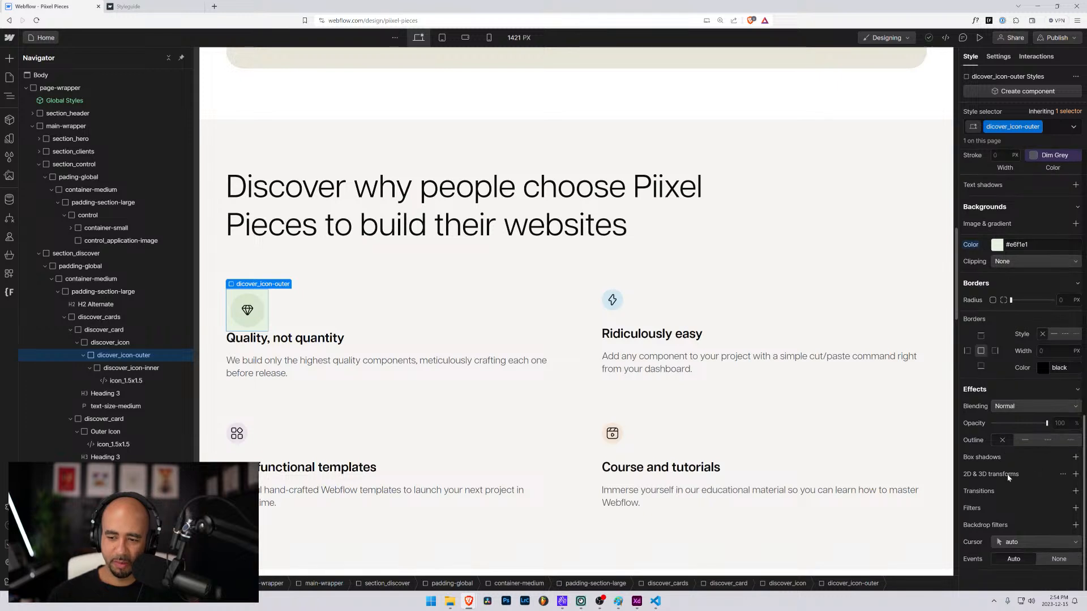
scroll(1010, 448, up, 3)
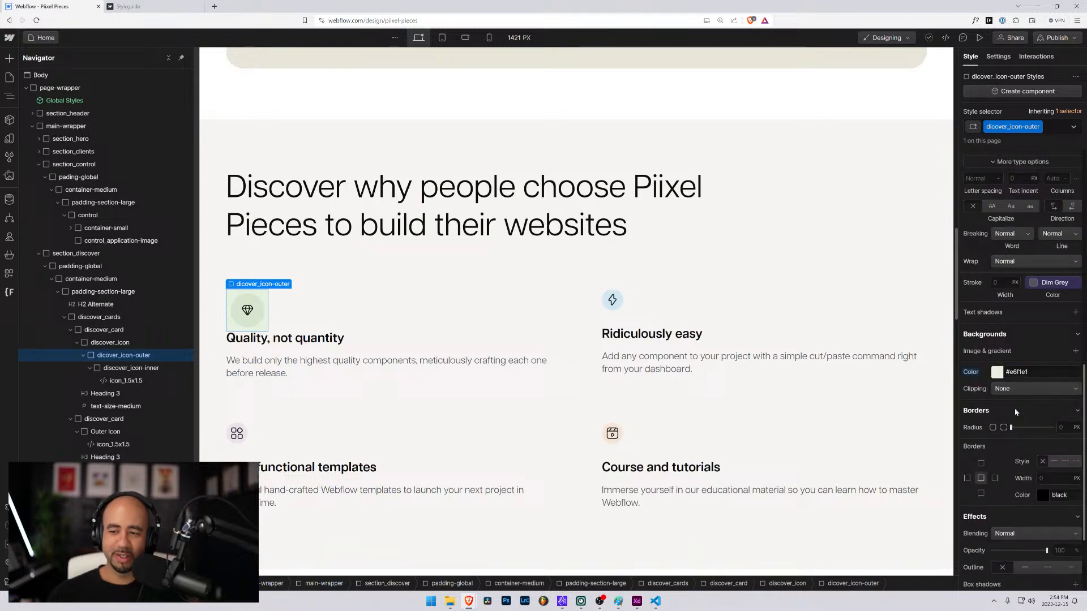
click(1061, 428)
text(100%)
key(Return)
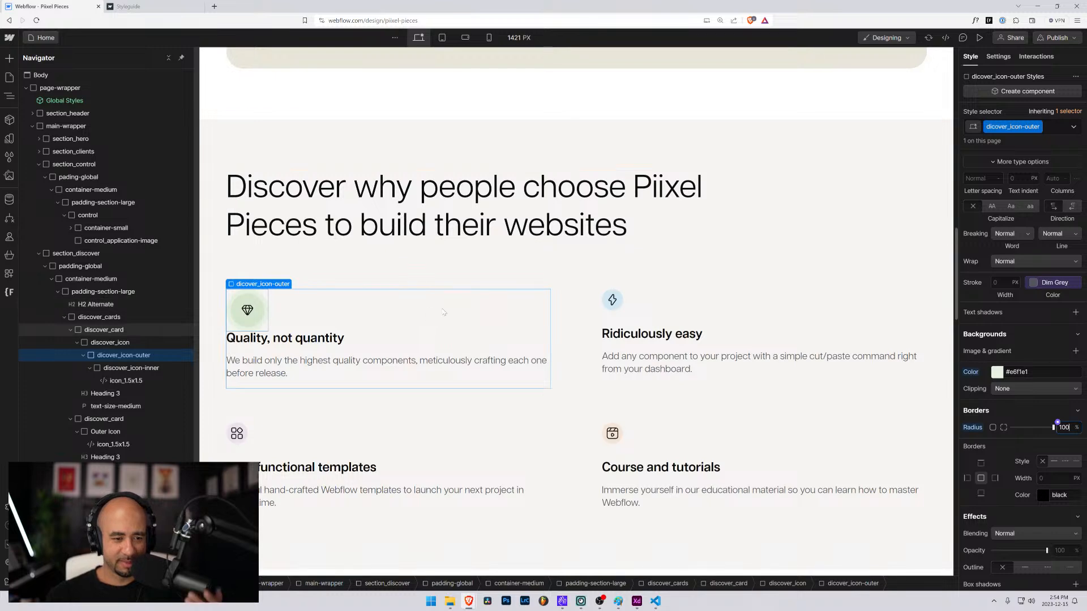
click(242, 305)
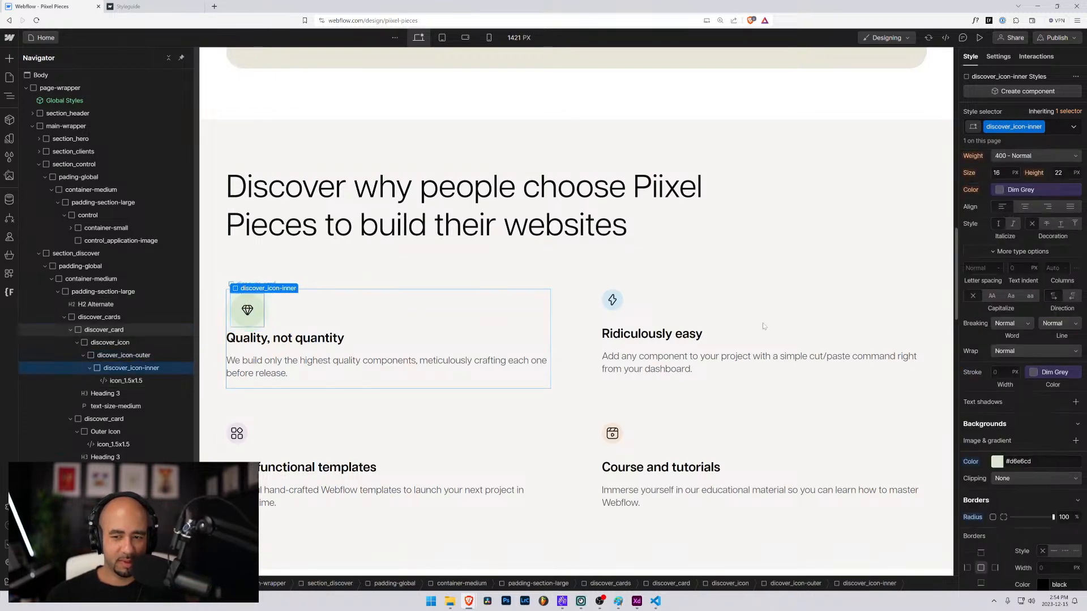
Set the discover_icon-inner div's width and height to 3.5 rem each.
scroll(1033, 413, up, 6)
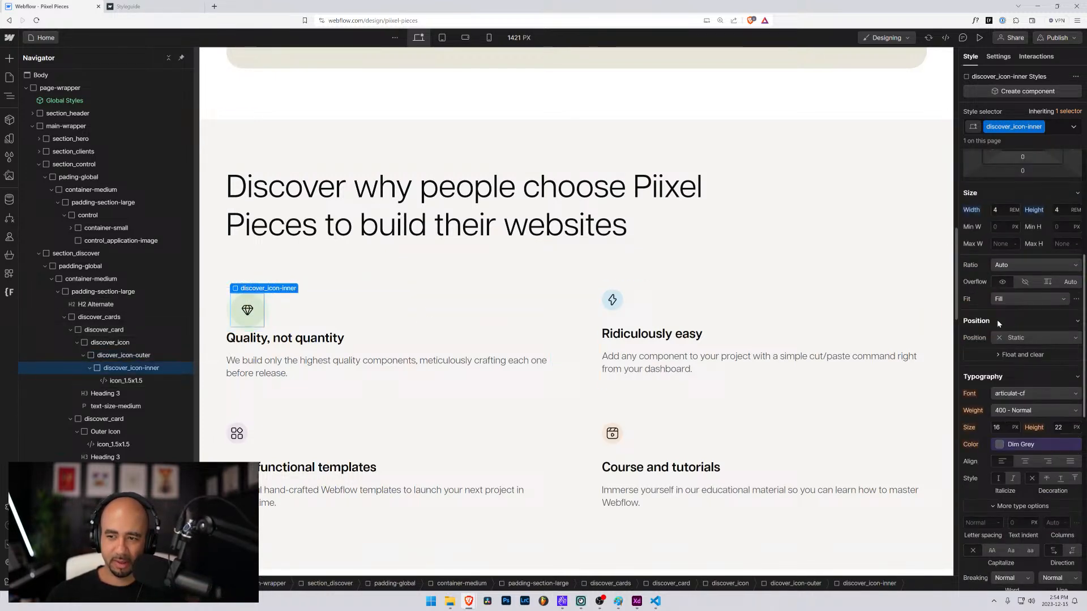
click(995, 210)
text(3.5)
key(Tab)
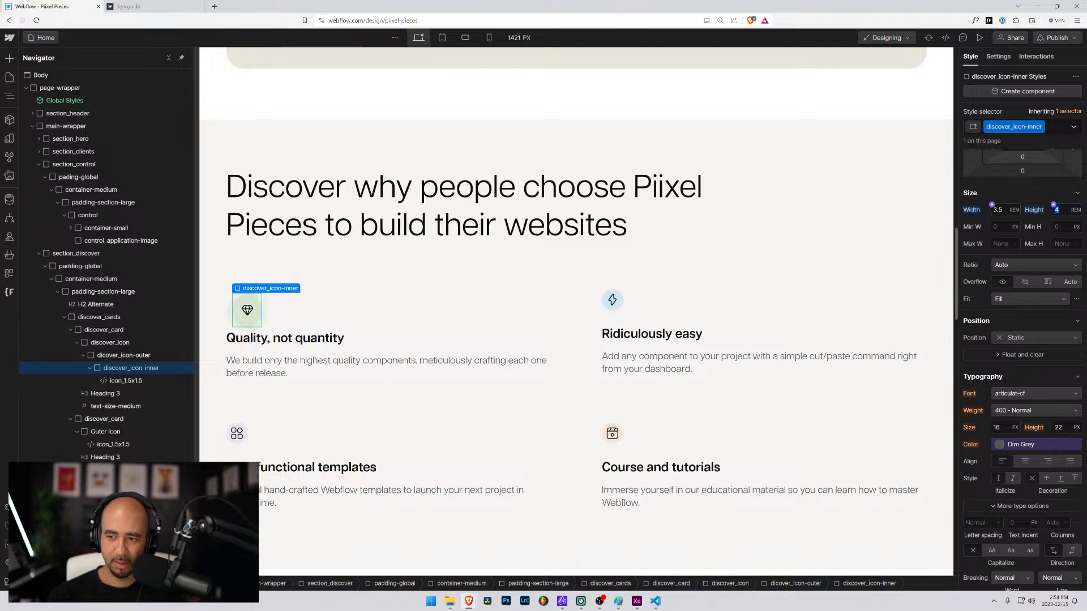
text(3.5)
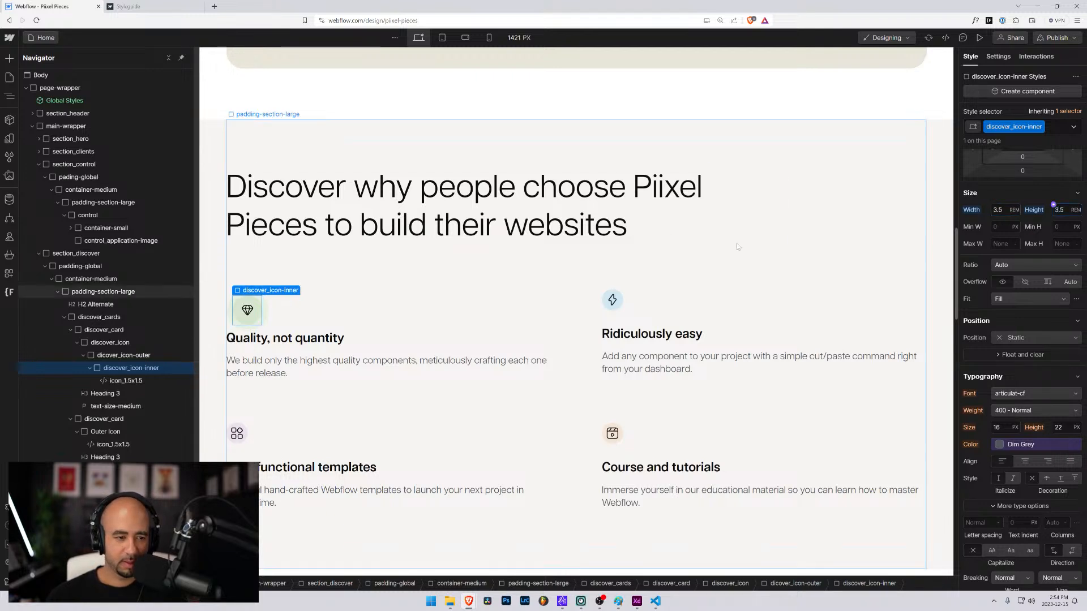
click(509, 321)
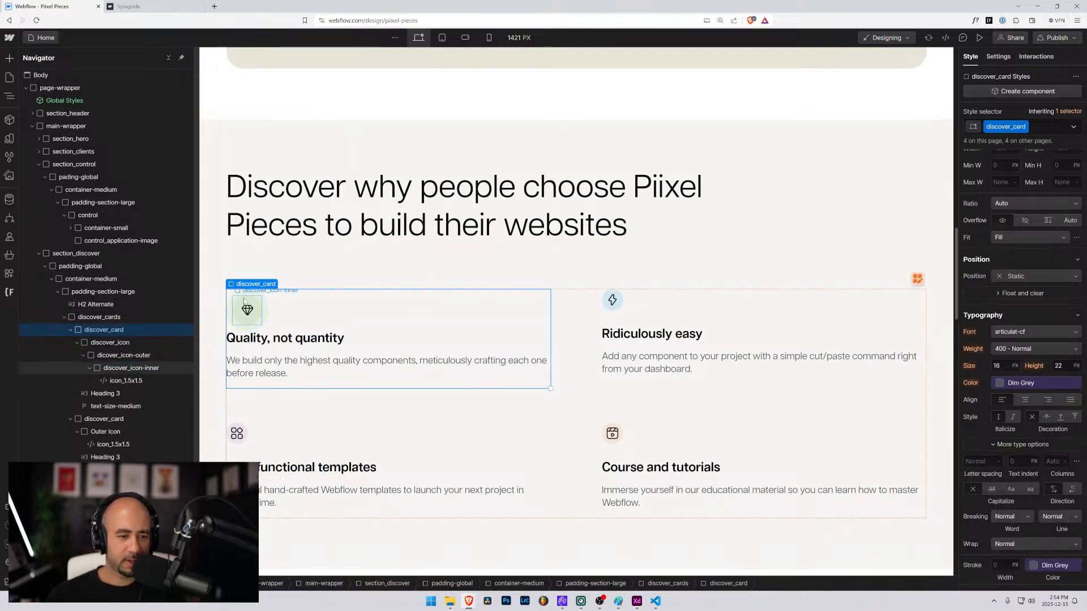
Correct the misspelled class dicover_icon-outer on the first card's icon wrapper by renaming it discover_icon-outer.
click(119, 356)
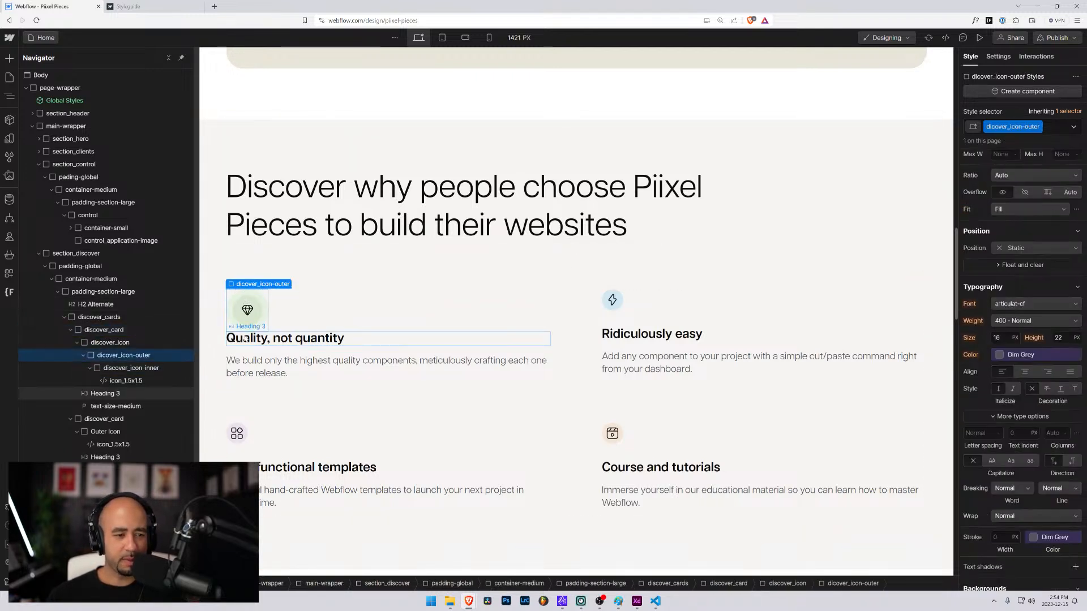
click(115, 372)
click(119, 356)
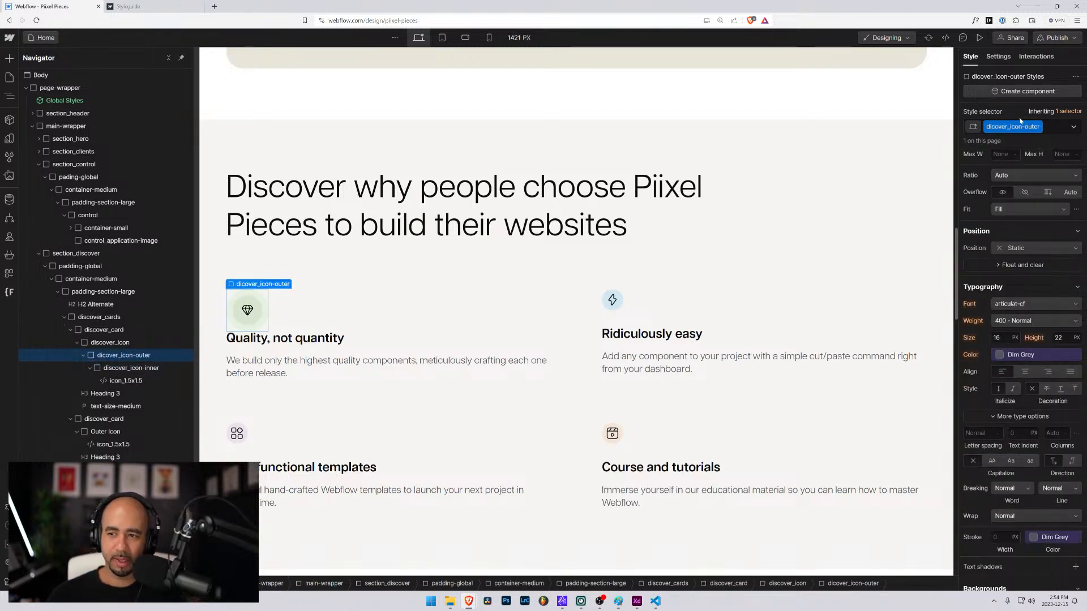
click(1038, 127)
click(1012, 142)
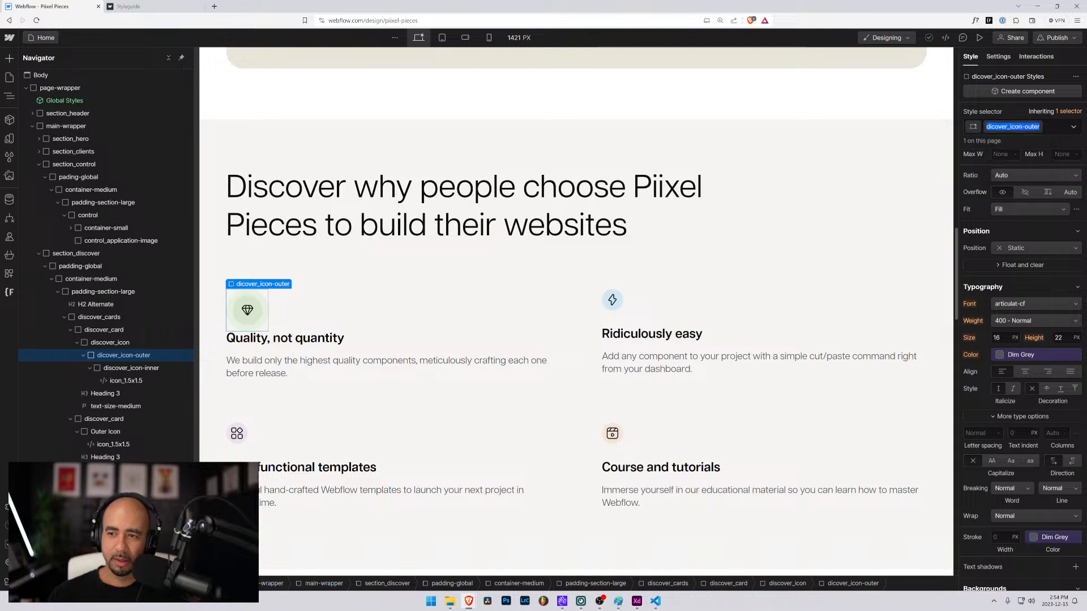
click(991, 126)
text(s)
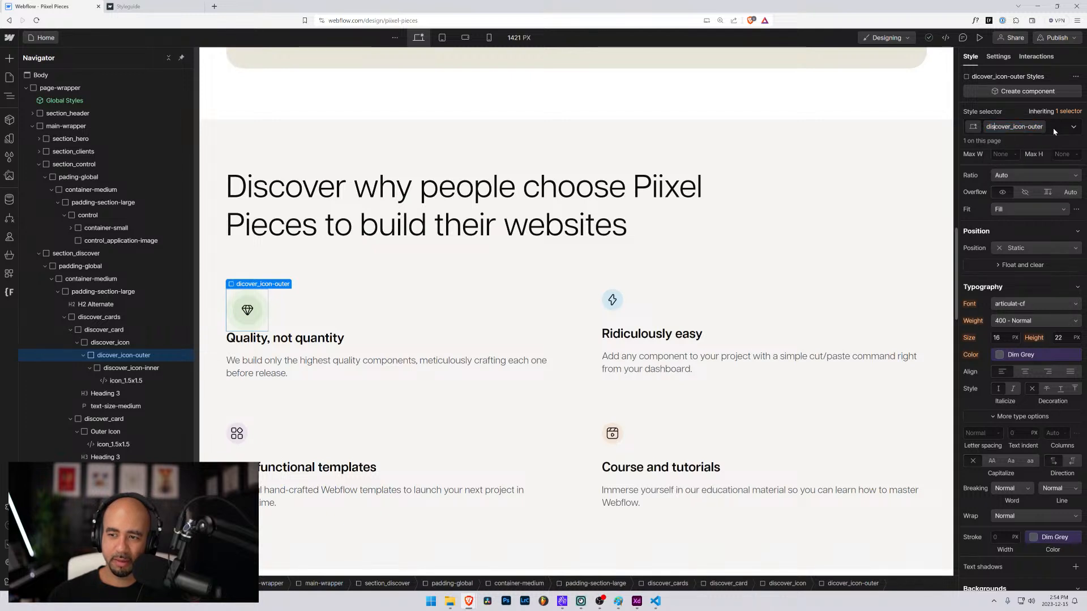
key(Return)
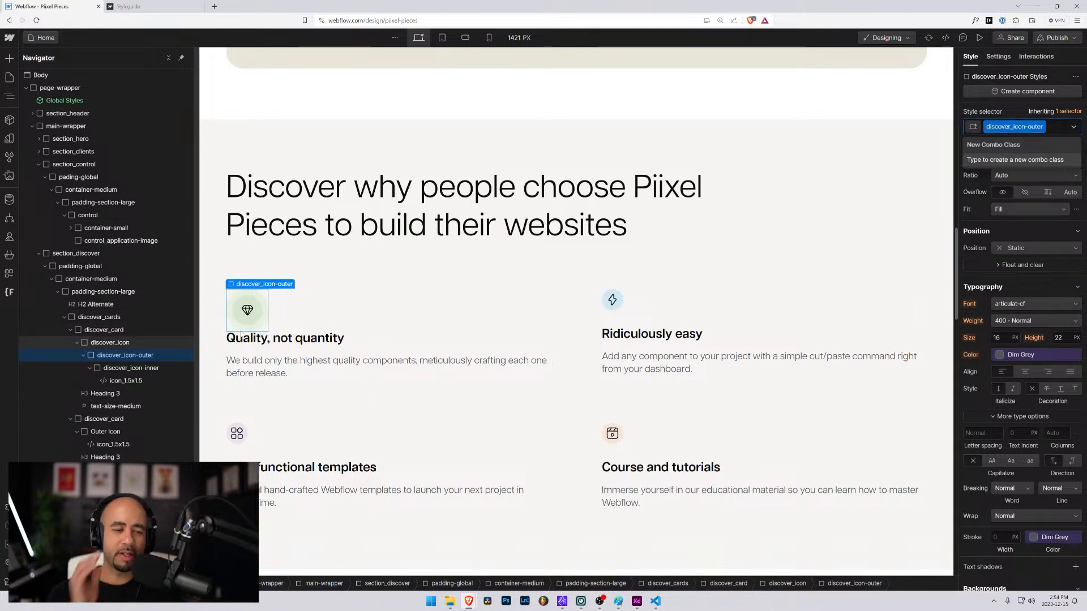
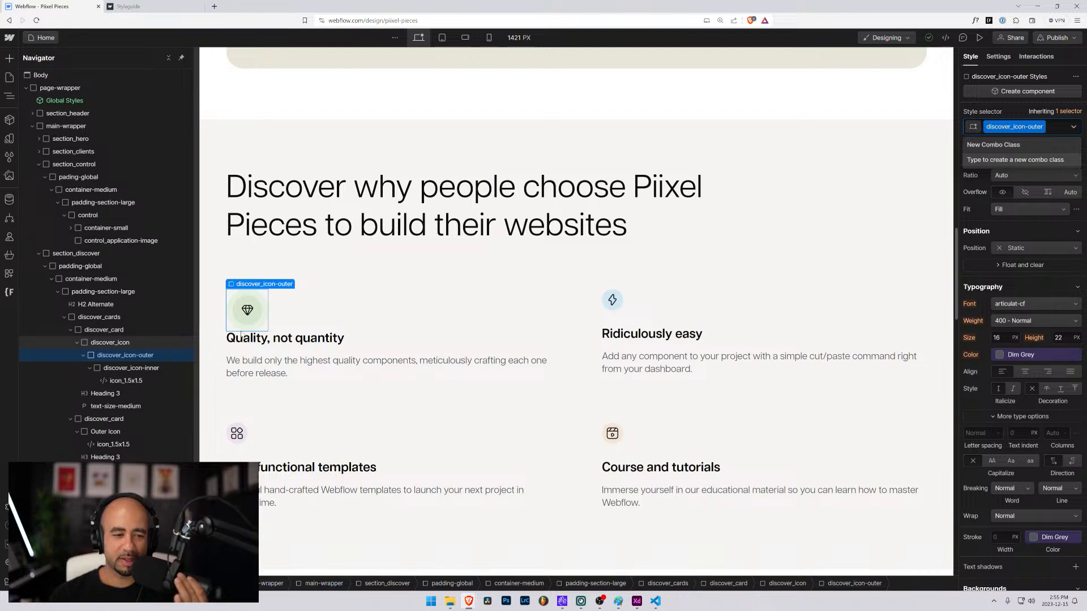
Clean up the site's unused interactions, deleting the SLIDE DOWN FAQ, SLIDE UP FAQ and New Timed Animation animations.
click(112, 370)
click(115, 357)
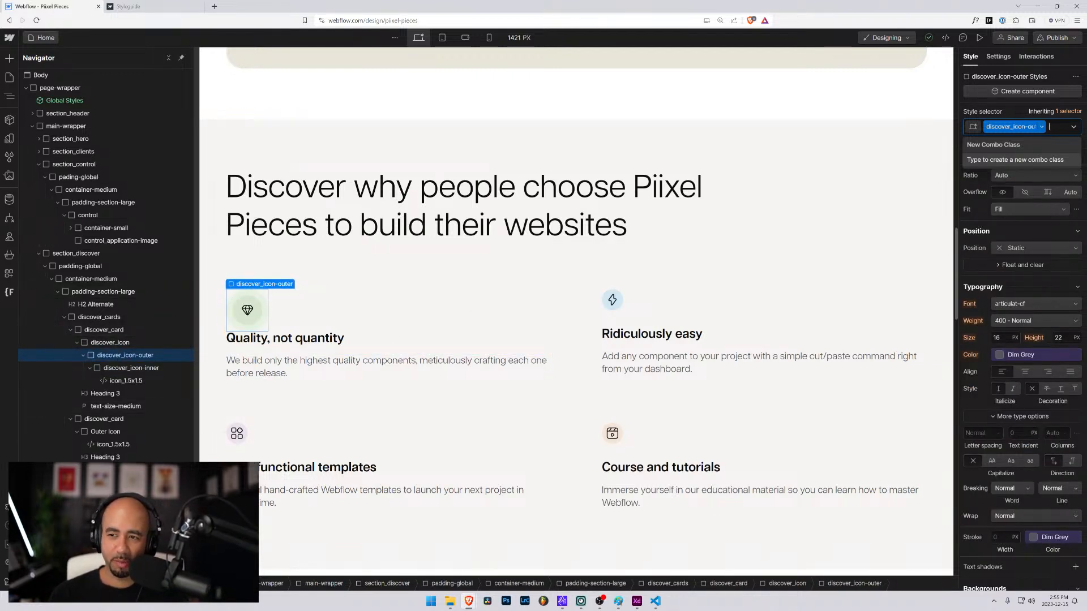
click(1036, 56)
click(1071, 76)
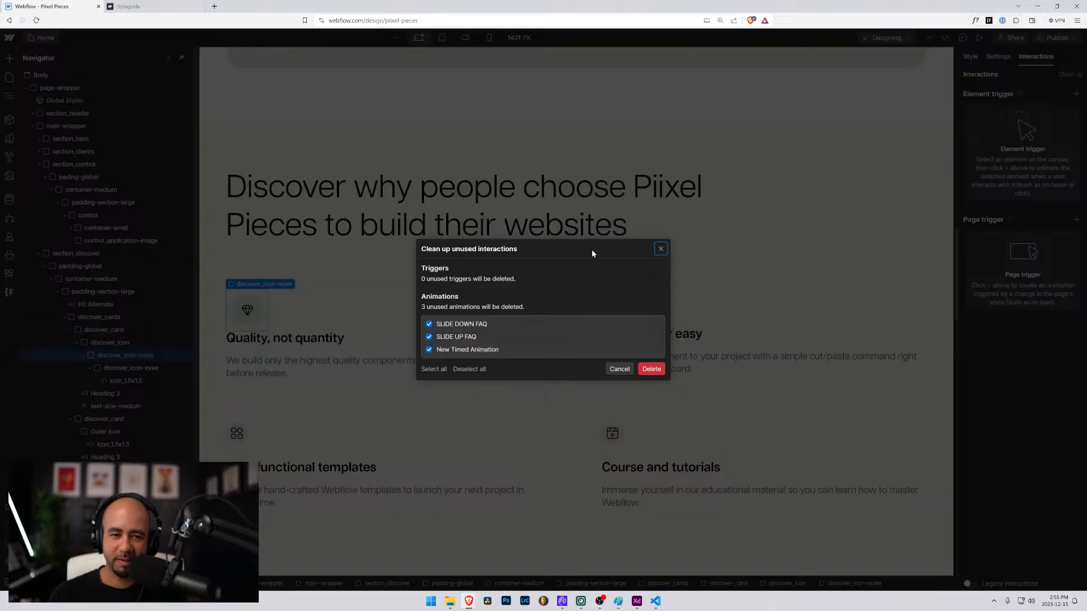
click(651, 371)
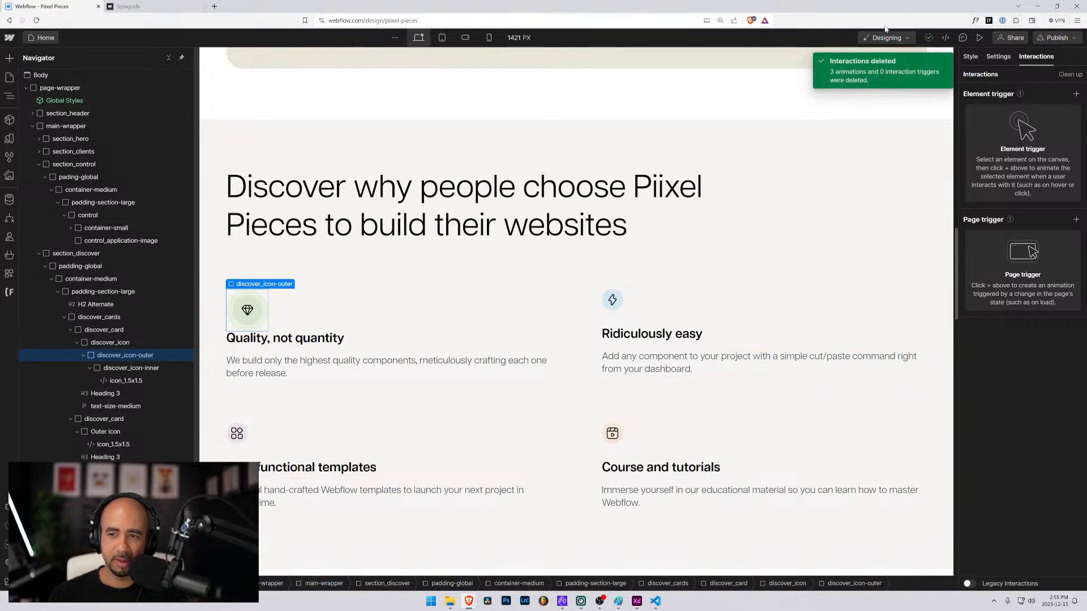
click(1076, 93)
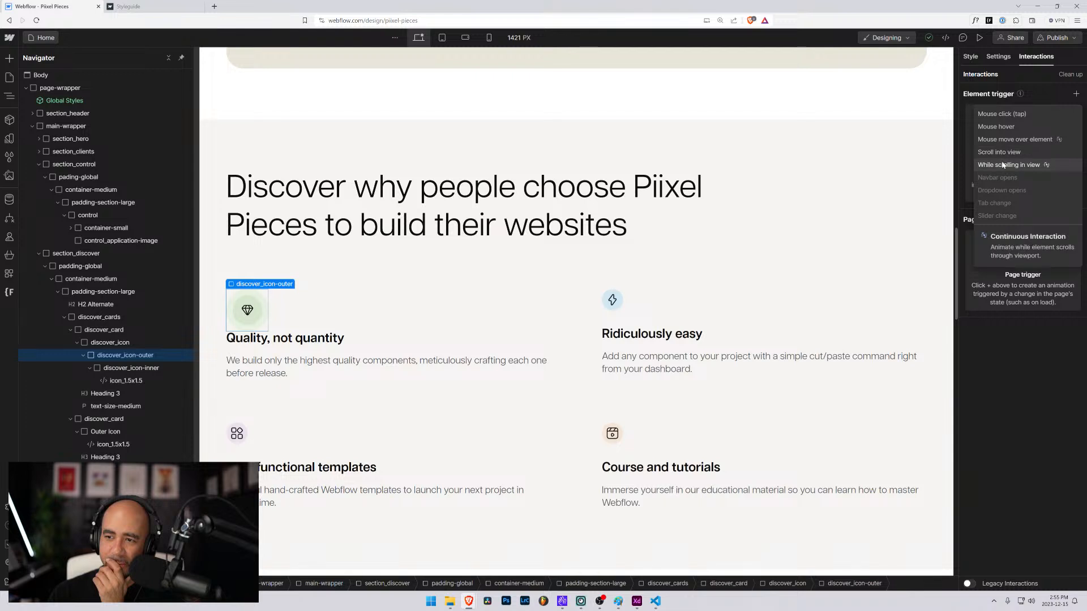
click(1022, 355)
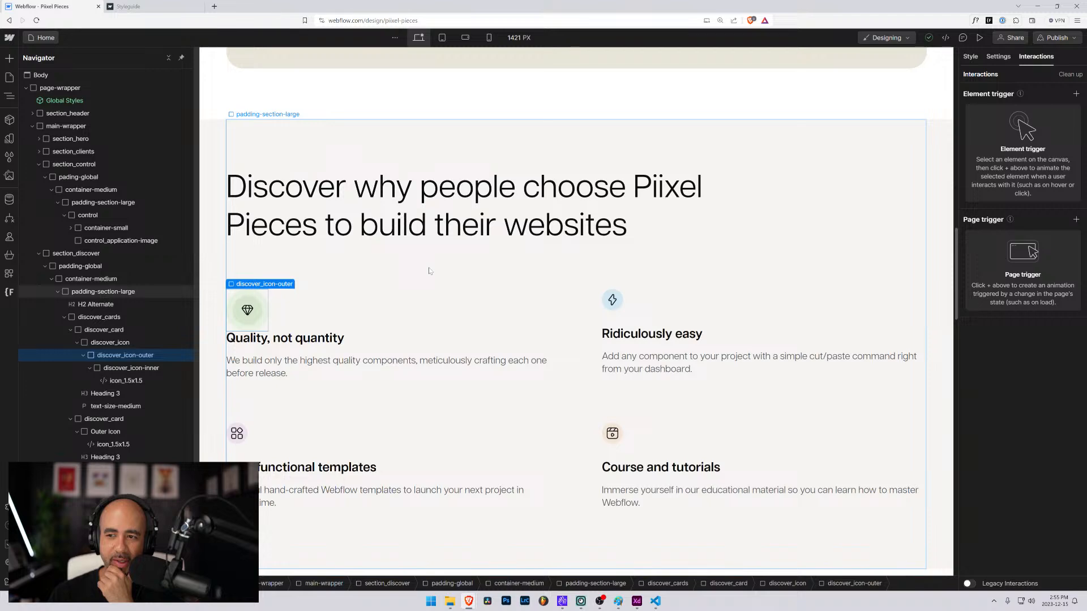
Try adding an opacity transition to the discover_icon-outer div with a 300 ms duration and an Ease In Out curve.
click(970, 58)
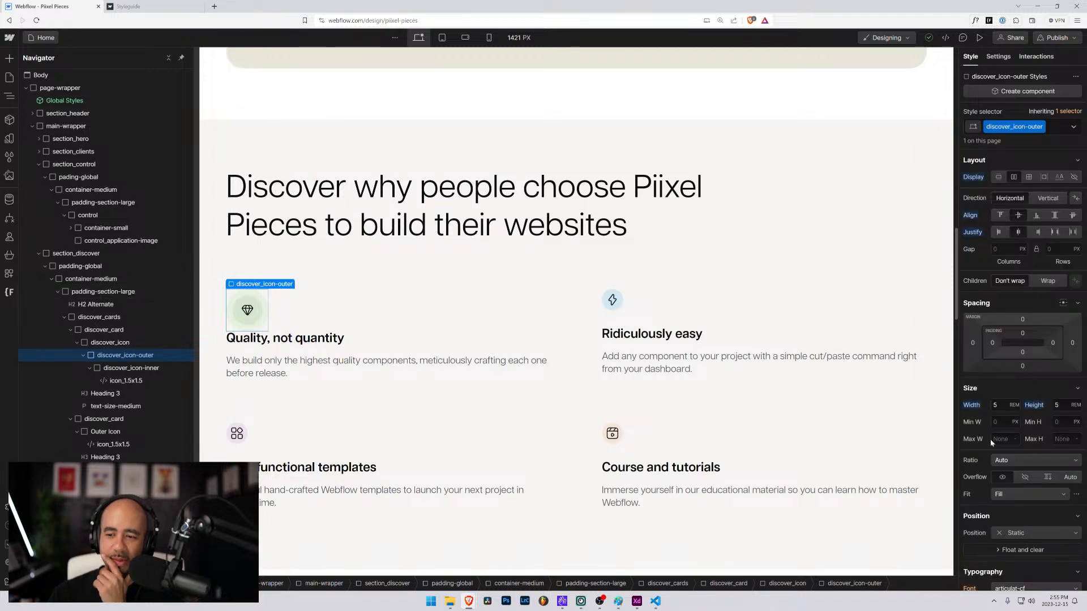
scroll(1004, 487, down, 10)
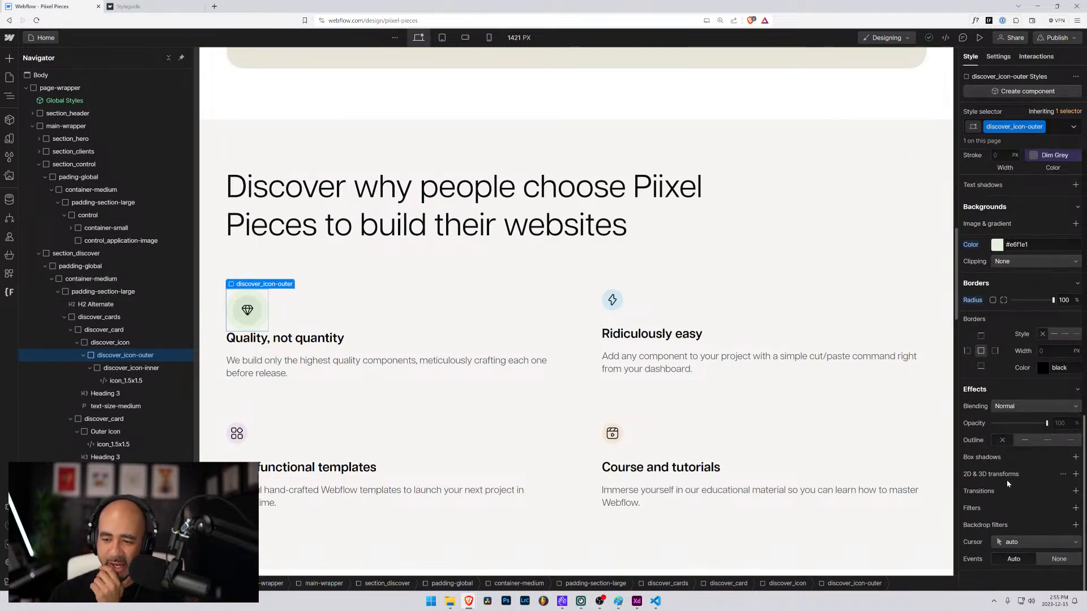
click(1074, 492)
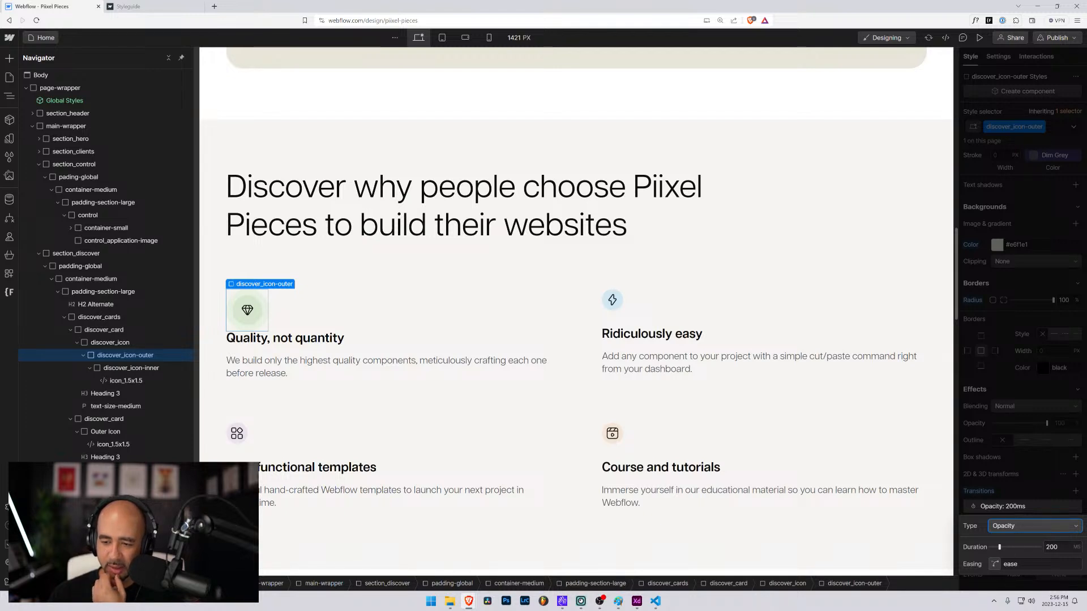
key(Tab)
text(300)
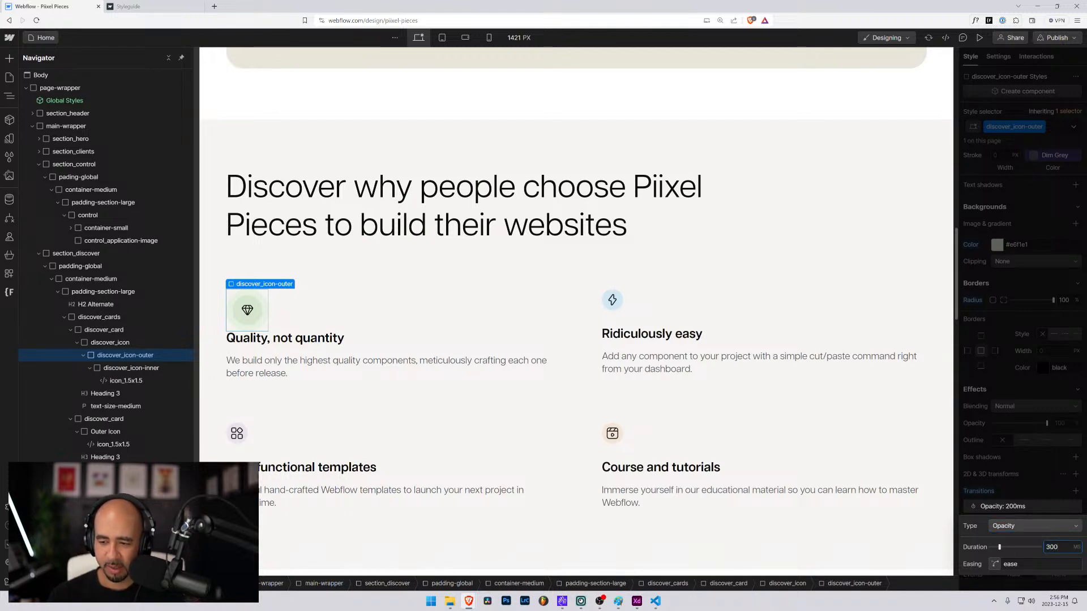
click(996, 564)
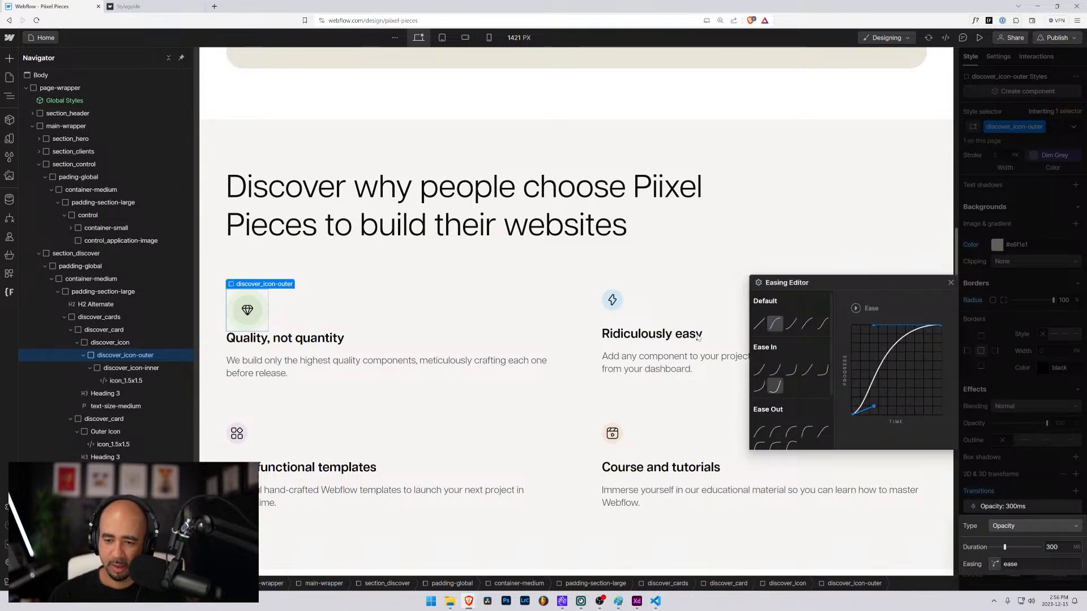
scroll(767, 417, down, 2)
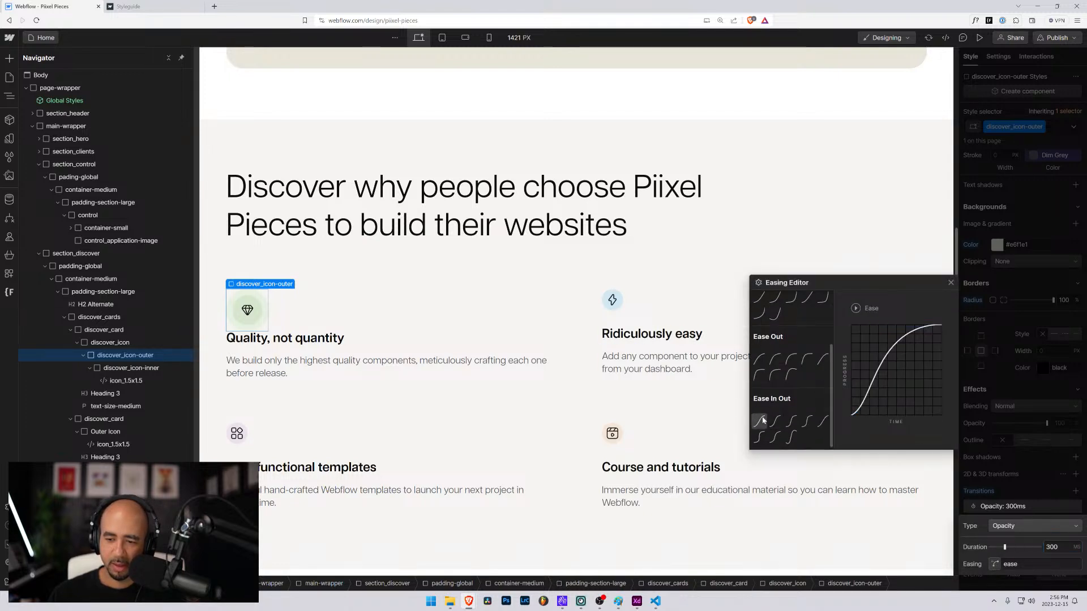
click(759, 422)
click(1057, 485)
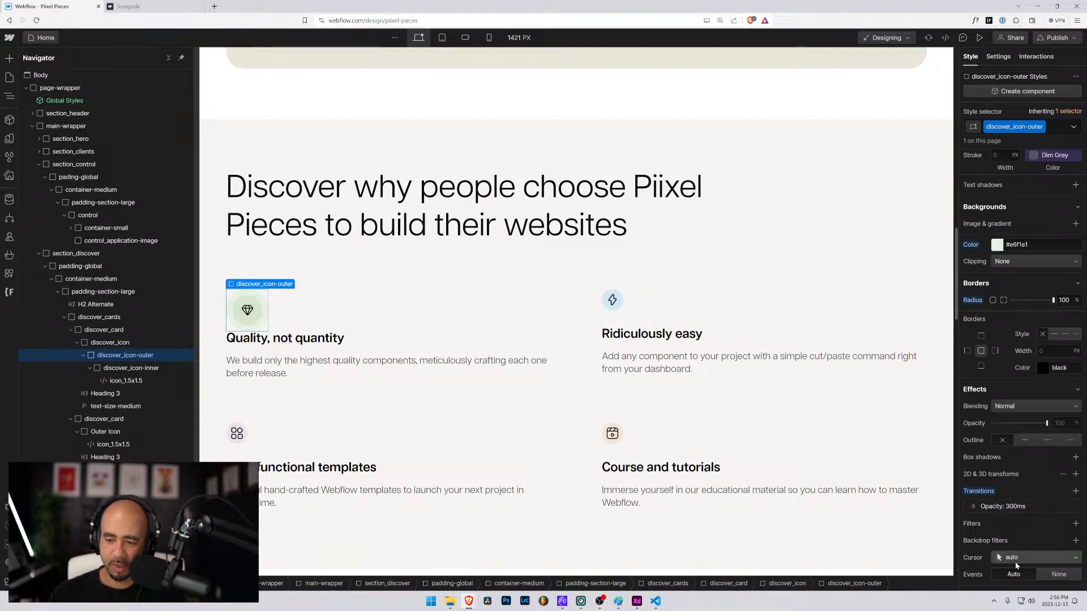
Try setting the discover_icon-outer div's pointer events to None, and reset both the events setting and the opacity transition.
click(1058, 575)
scroll(1033, 543, down, 1)
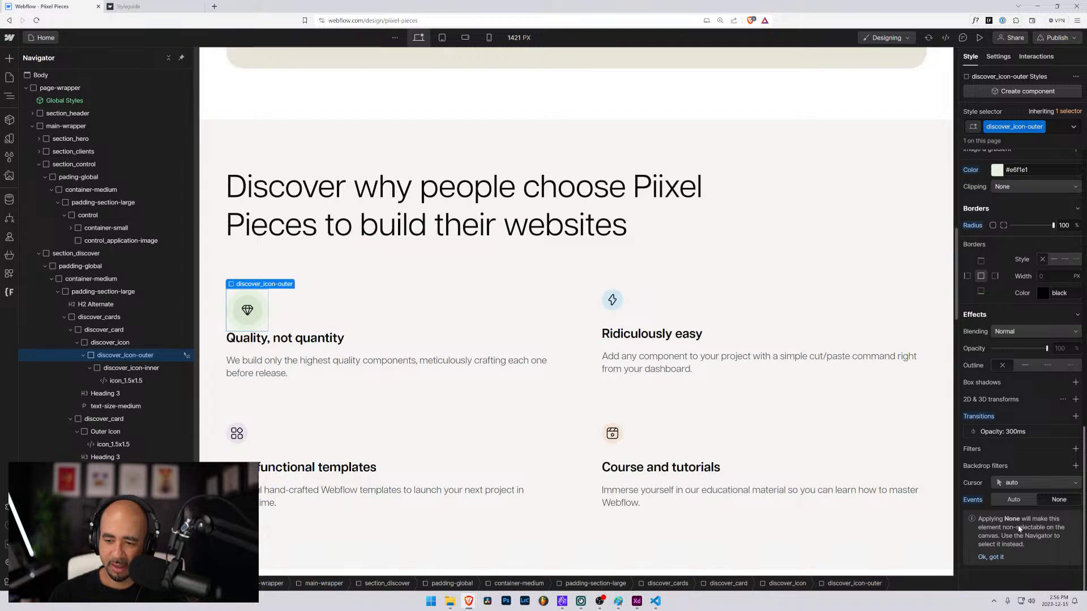
click(1013, 500)
alt+click(976, 560)
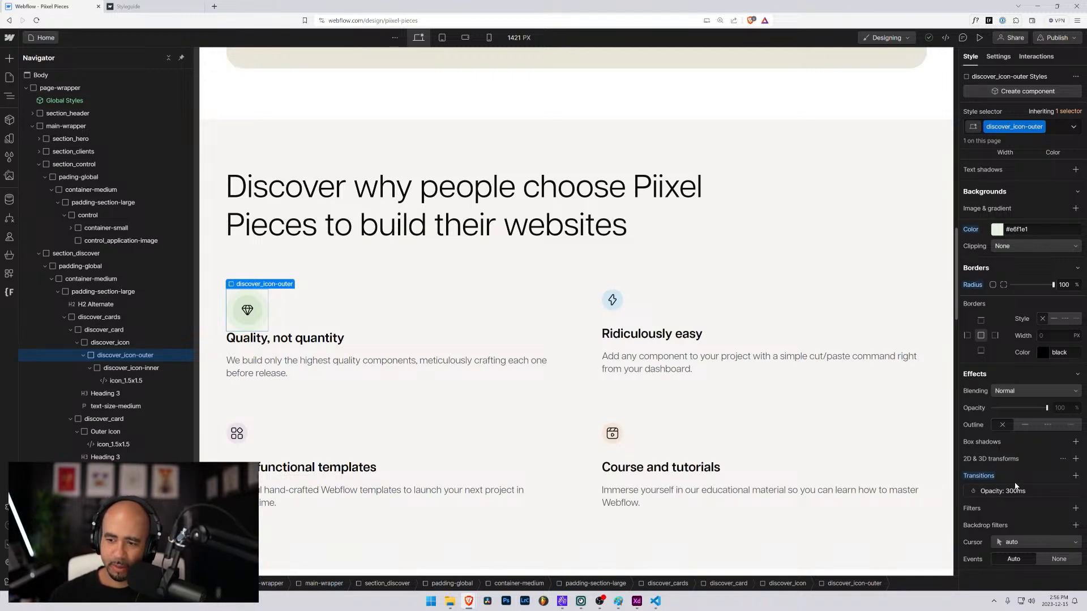
alt+click(984, 481)
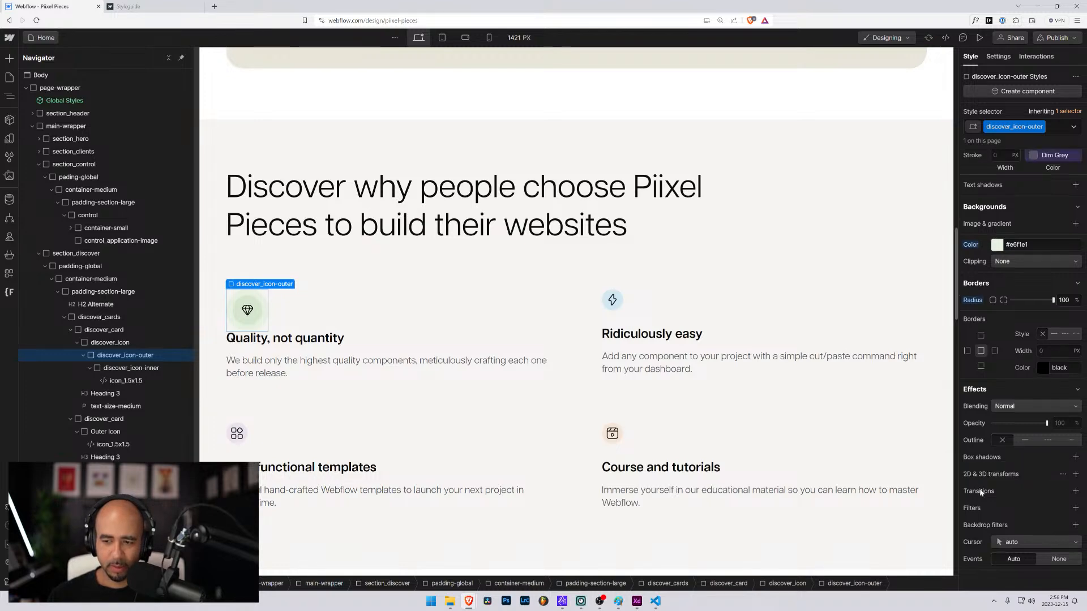
Open a new browser tab.
click(214, 7)
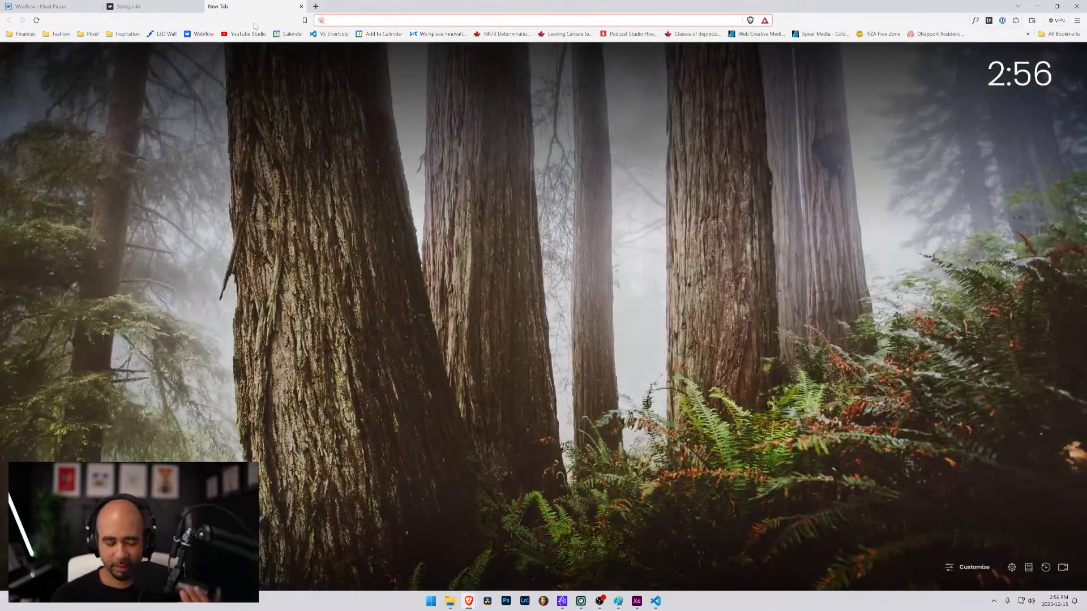
Search the web for "css looping animation opacity".
text(css)
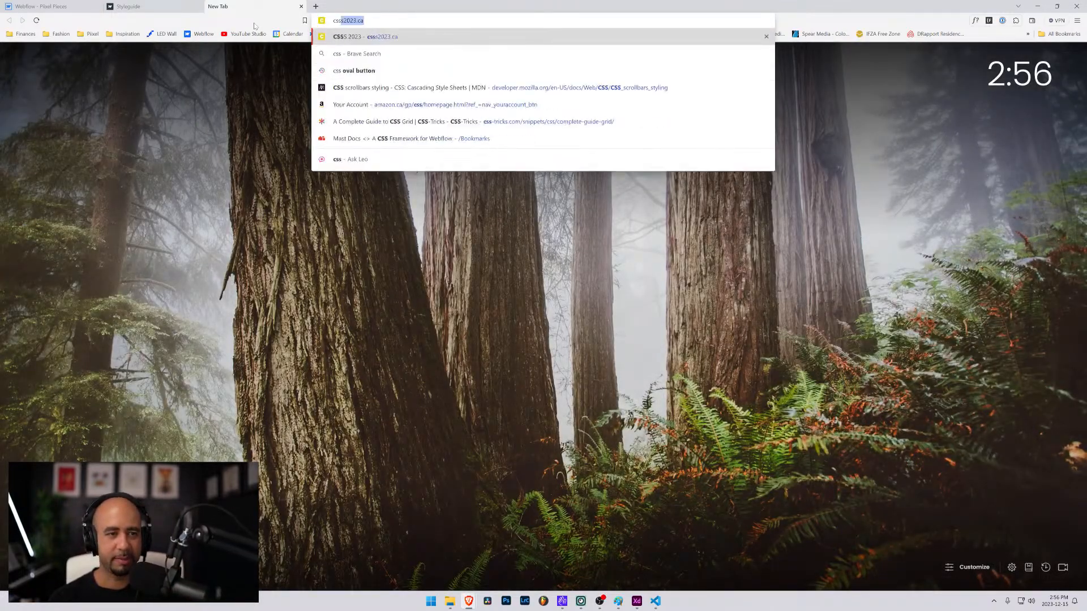
text( an)
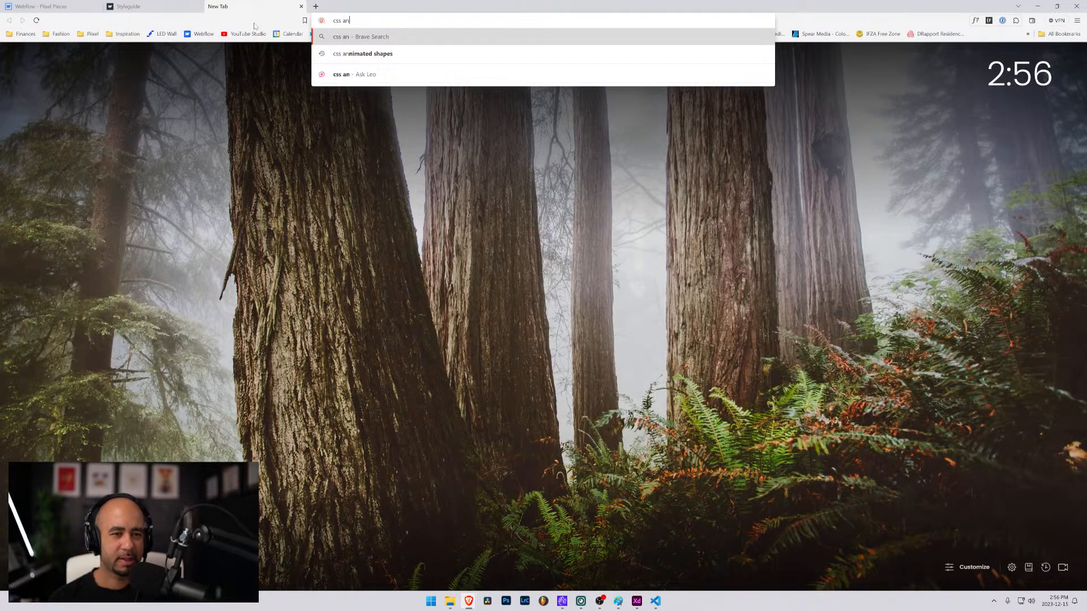
key(BackSpace)
key(BackSpace)
text(loop)
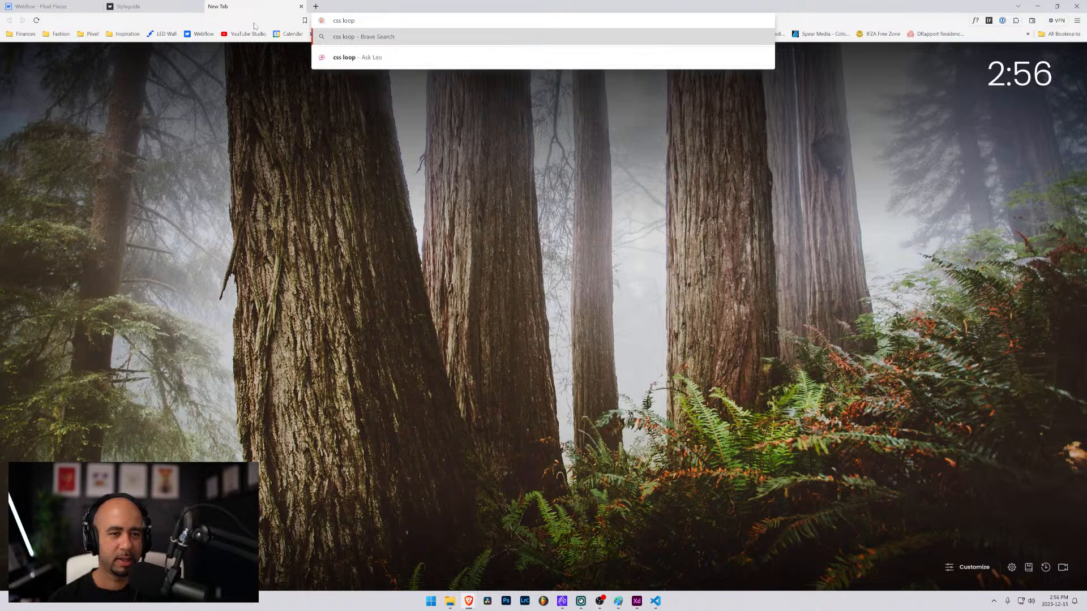
text(ing anim)
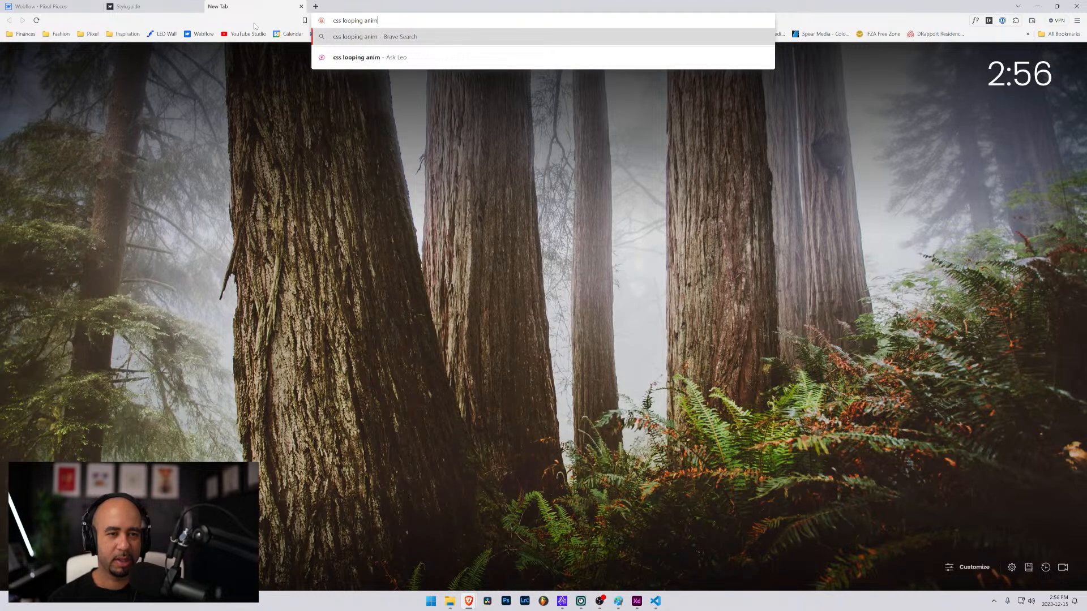
text(ca)
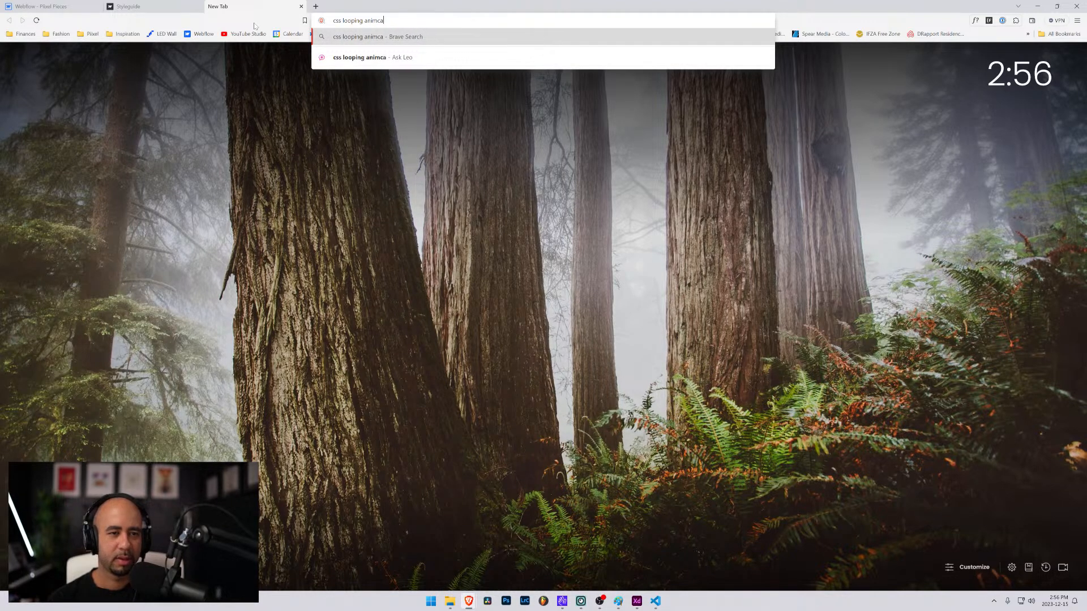
key(BackSpace)
key(BackSpace)
text(ation op)
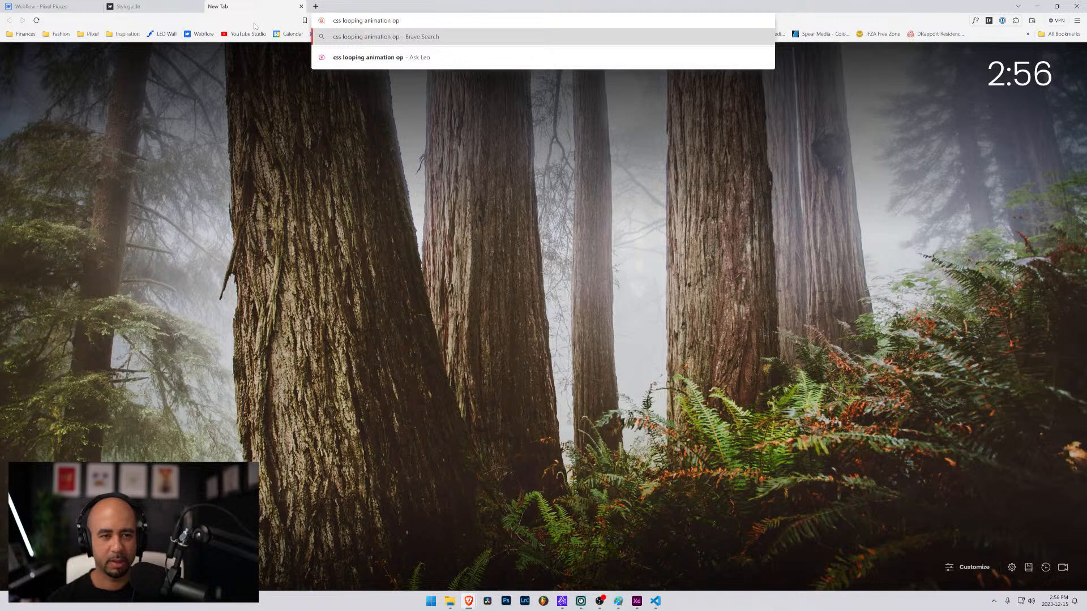
text(acity)
key(Return)
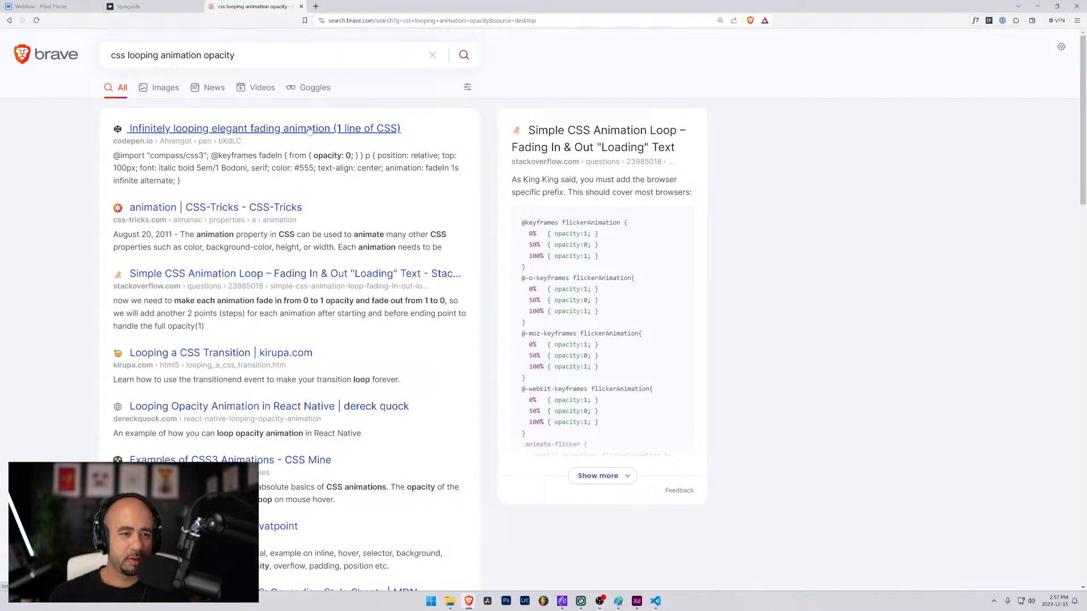
click(311, 130)
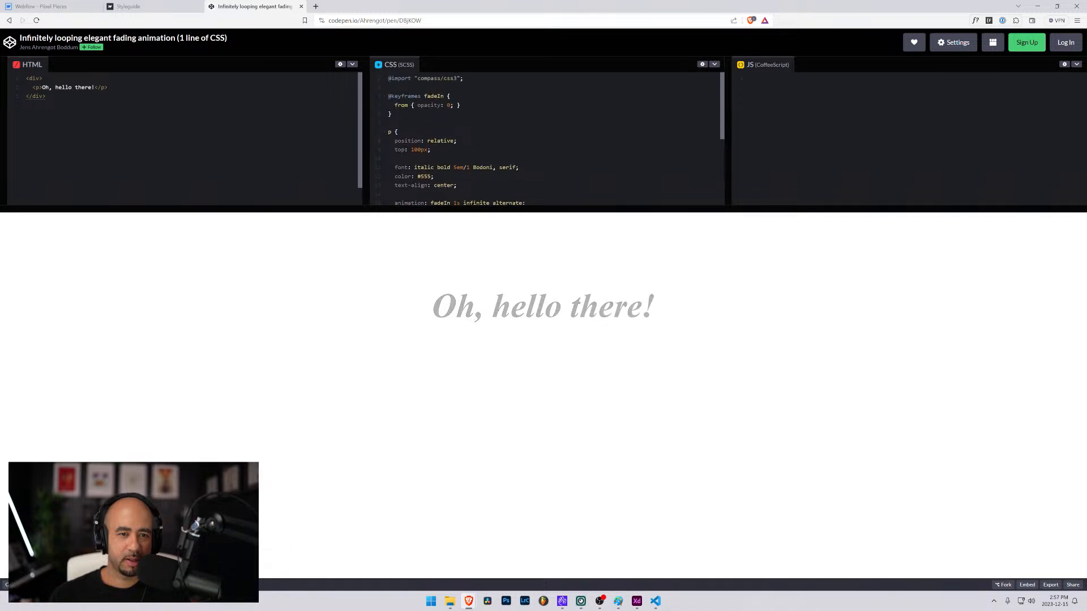
scroll(546, 139, down, 1)
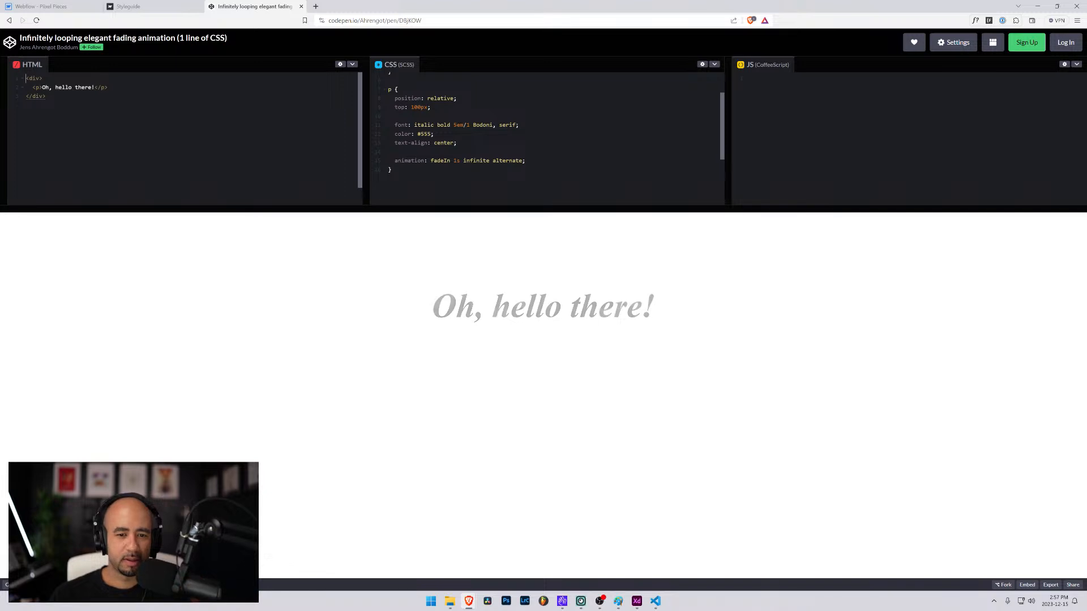
scroll(547, 138, up, 1)
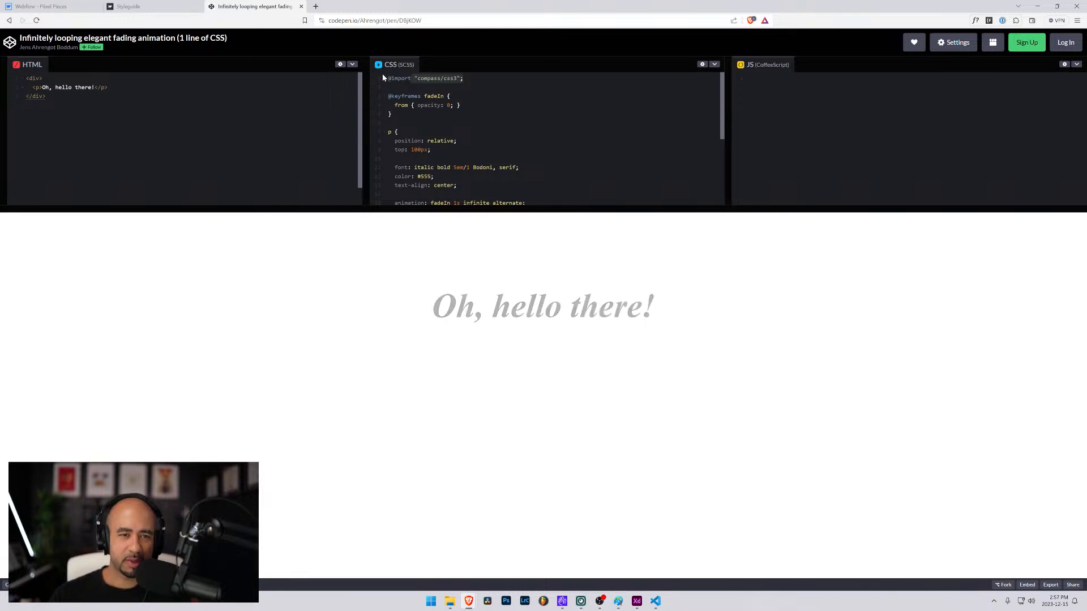
scroll(377, 74, down, 1)
scroll(377, 74, down, 3)
scroll(385, 76, up, 4)
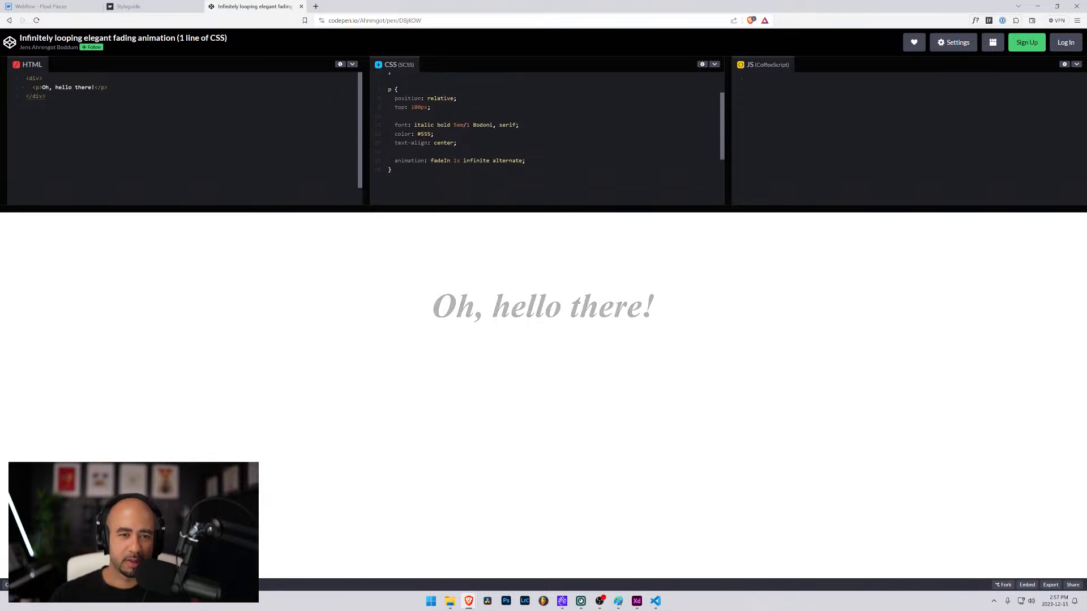
scroll(389, 79, down, 2)
scroll(388, 78, up, 2)
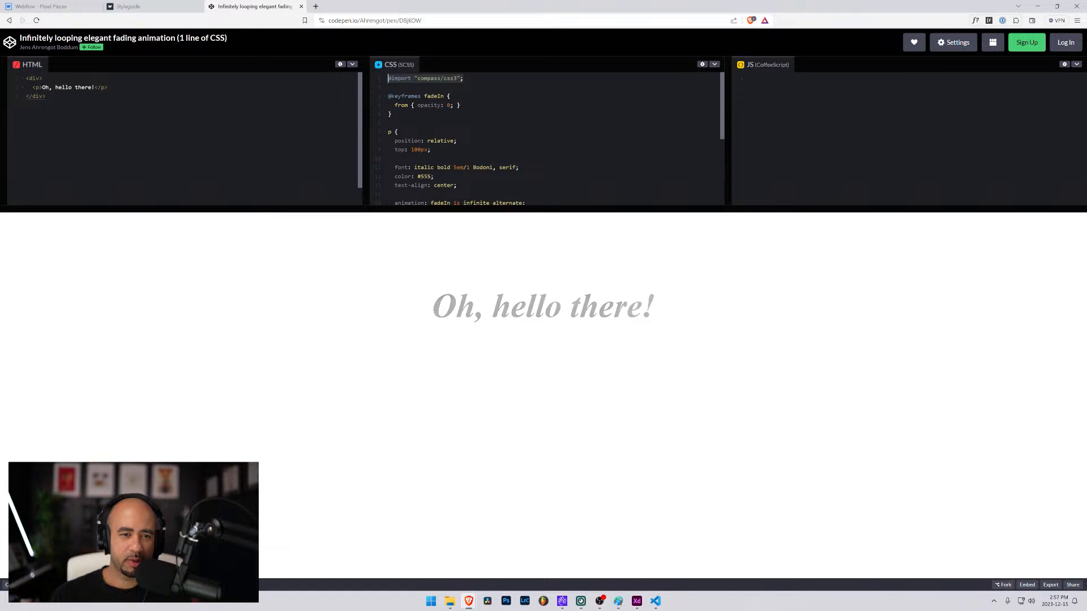
drag(388, 97, 390, 114)
key(ctrl+c)
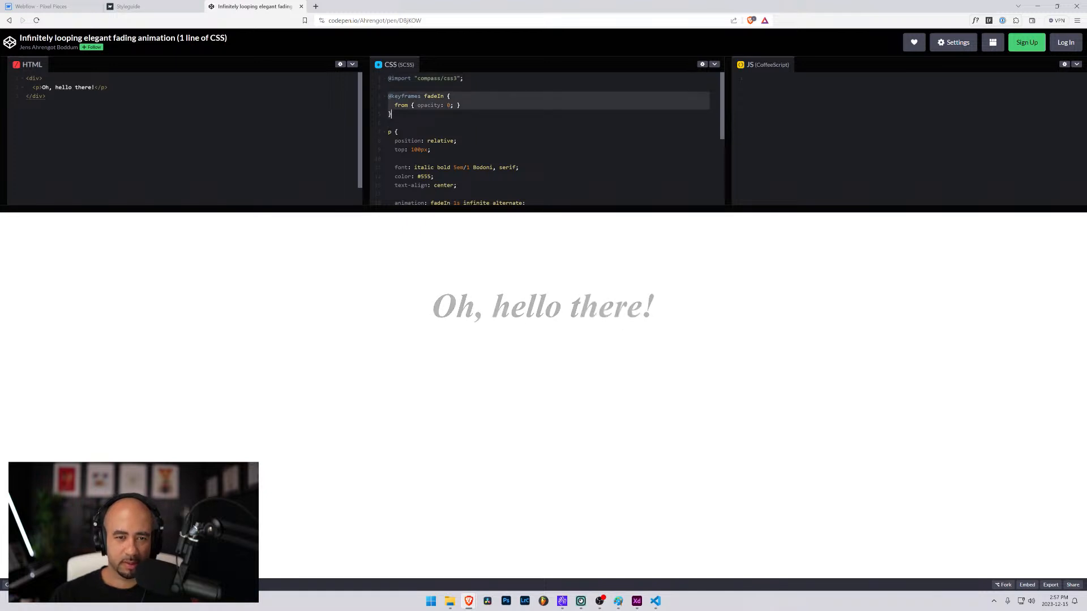
Return to the Webflow project, add an HTML embed inside discover_cards and paste the copied keyframes rule into its code.
click(91, 4)
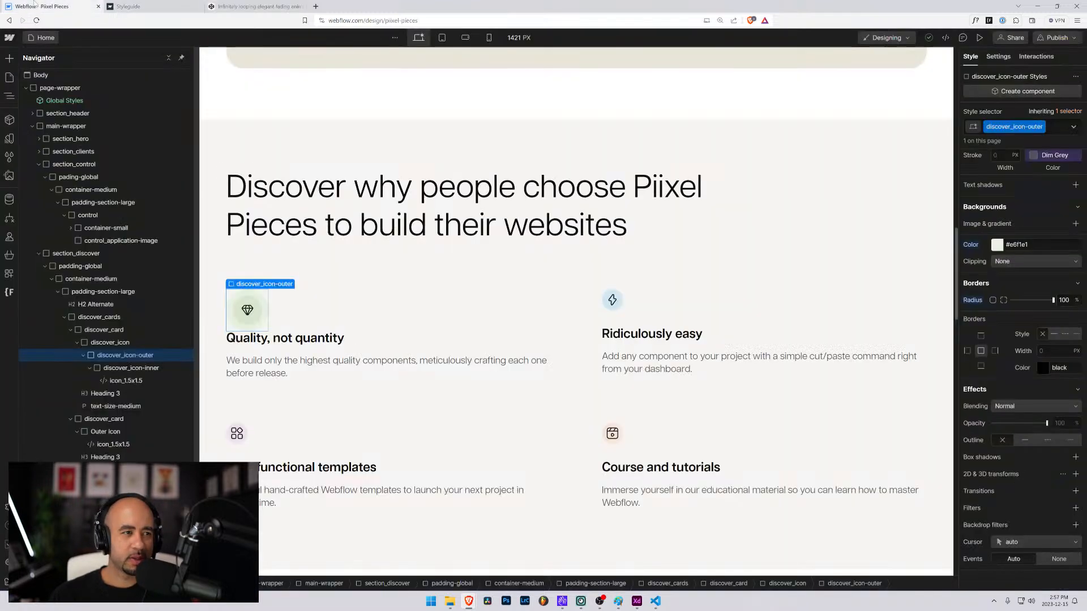
click(102, 319)
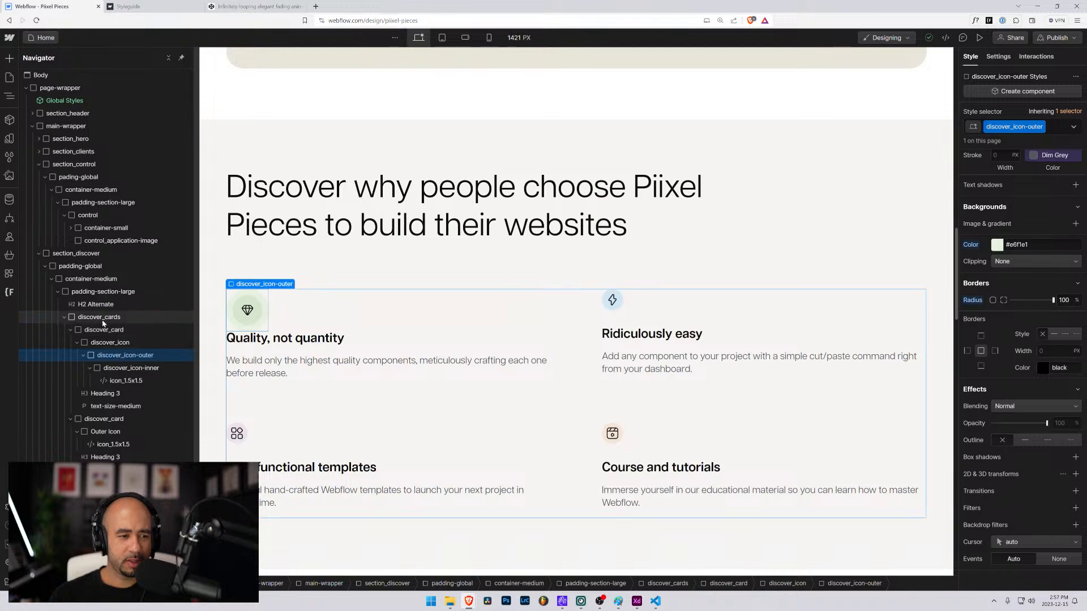
key(ctrl+k)
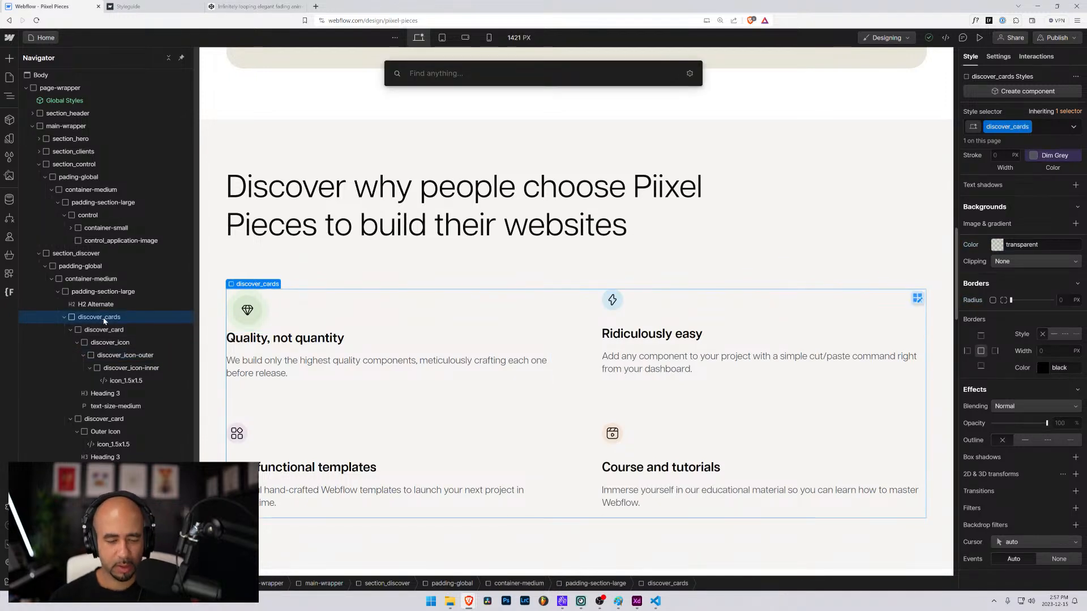
text(embed)
key(Return)
key(ctrl+v)
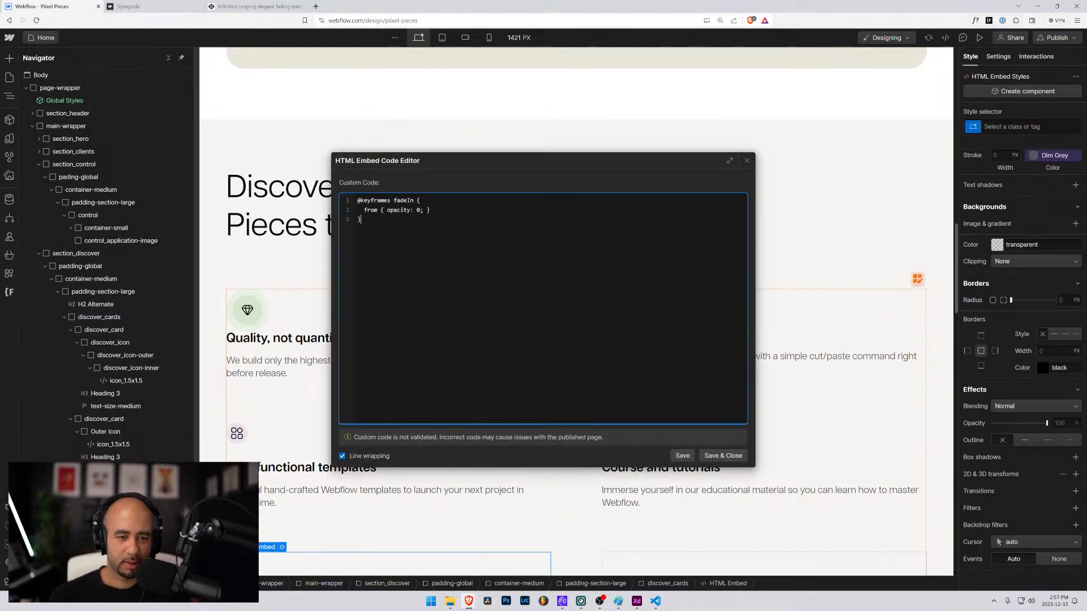
key(Up)
key(Up)
key(Up)
key(Return)
key(Up)
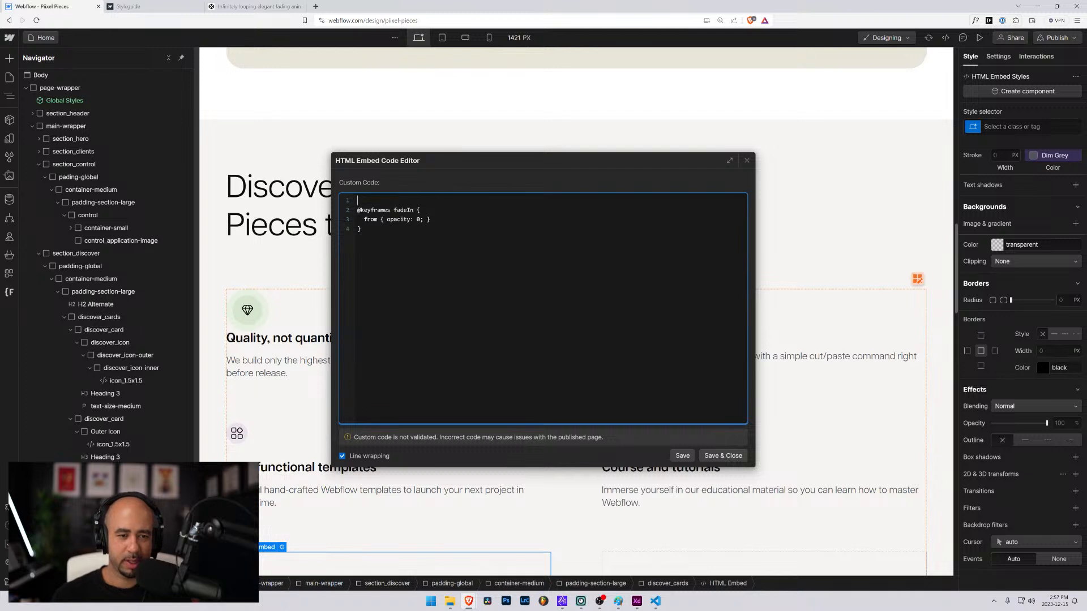
text(<style>)
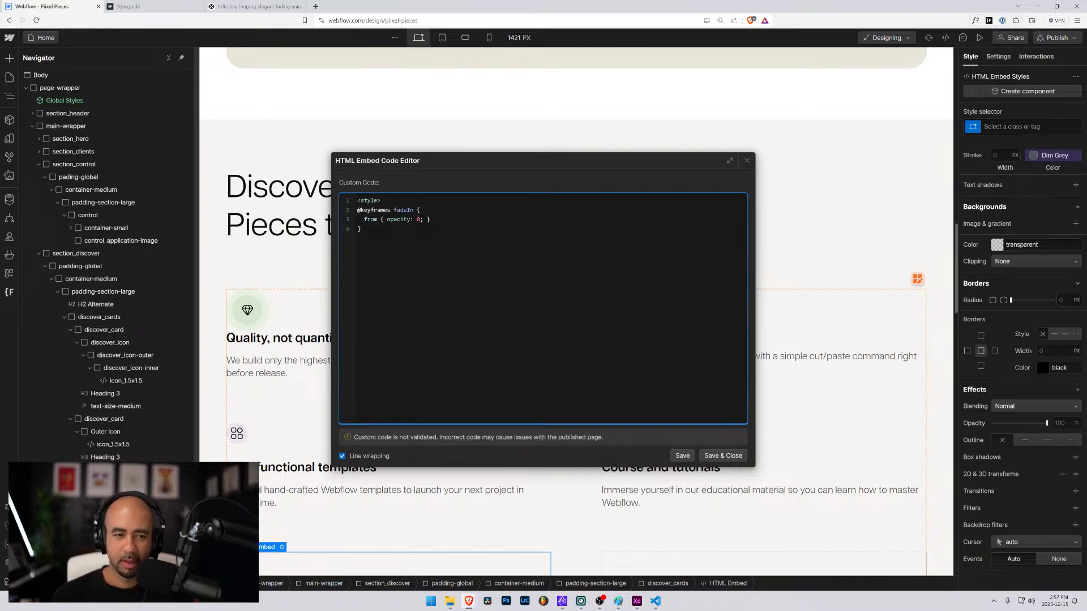
Indent the keyframes rule inside the style block and add a closing </style> tag below it.
key(Down)
key(Home)
key(Tab)
key(Down)
key(Tab)
key(Down)
key(Home)
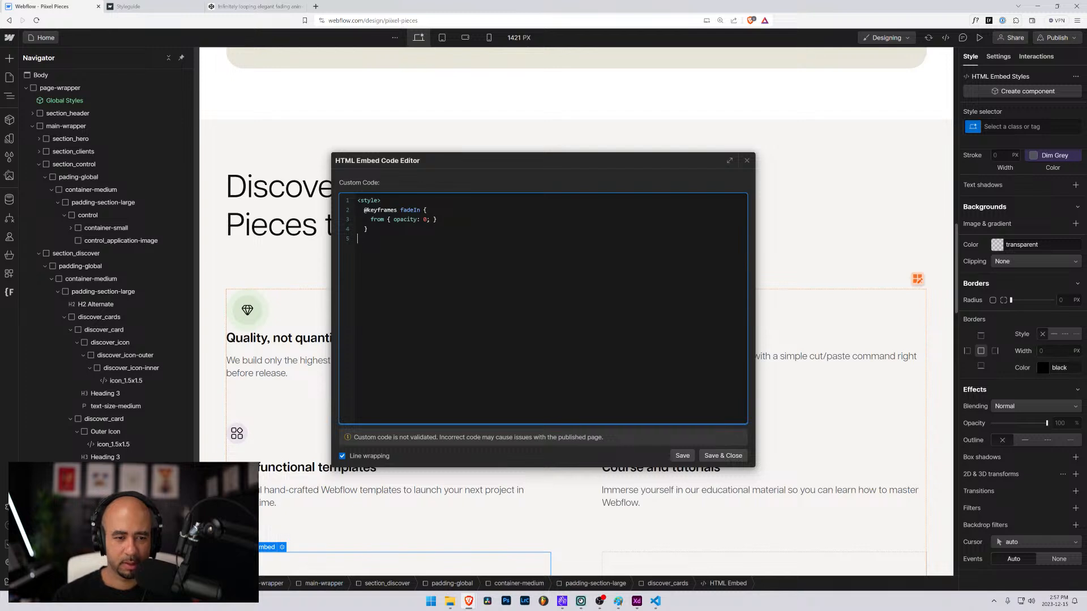
text(</style>)
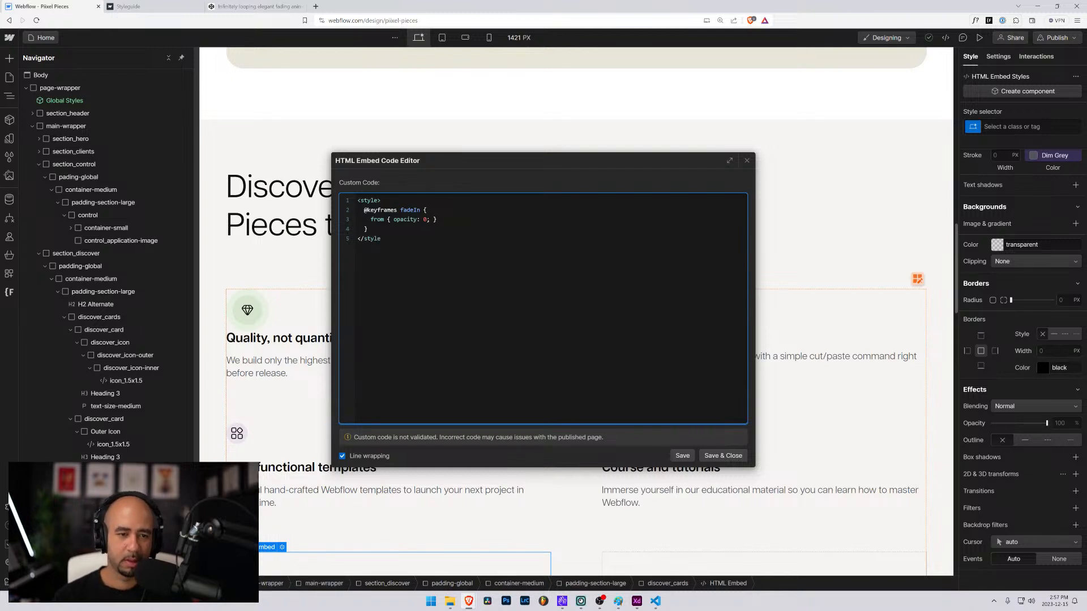
Start a .discover_icon-outer rule with an opening brace below the keyframes, before the closing style tag.
key(Return)
key(Return)
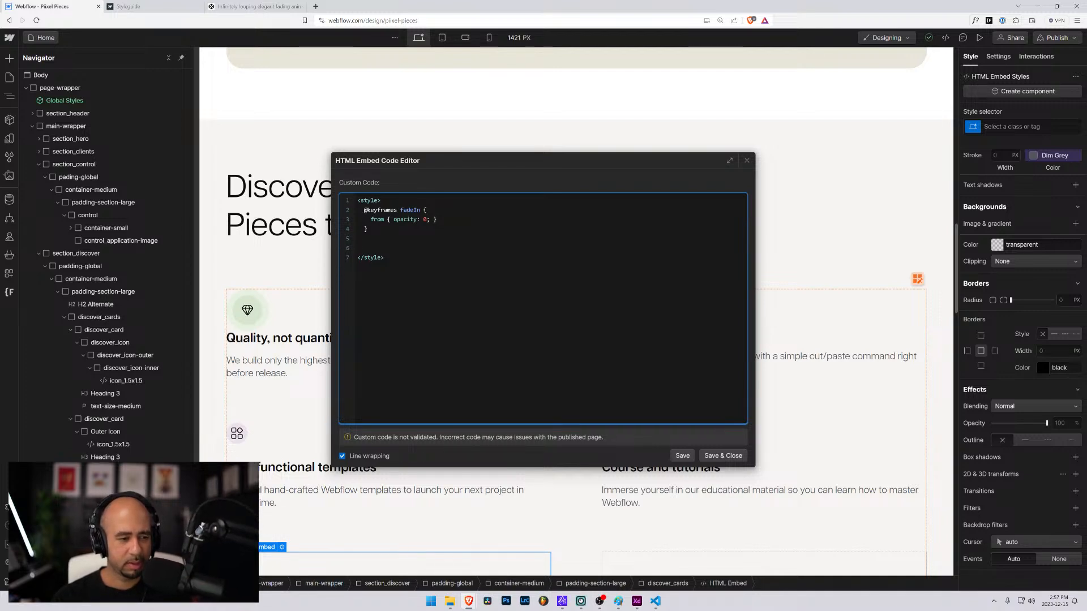
text(.sid)
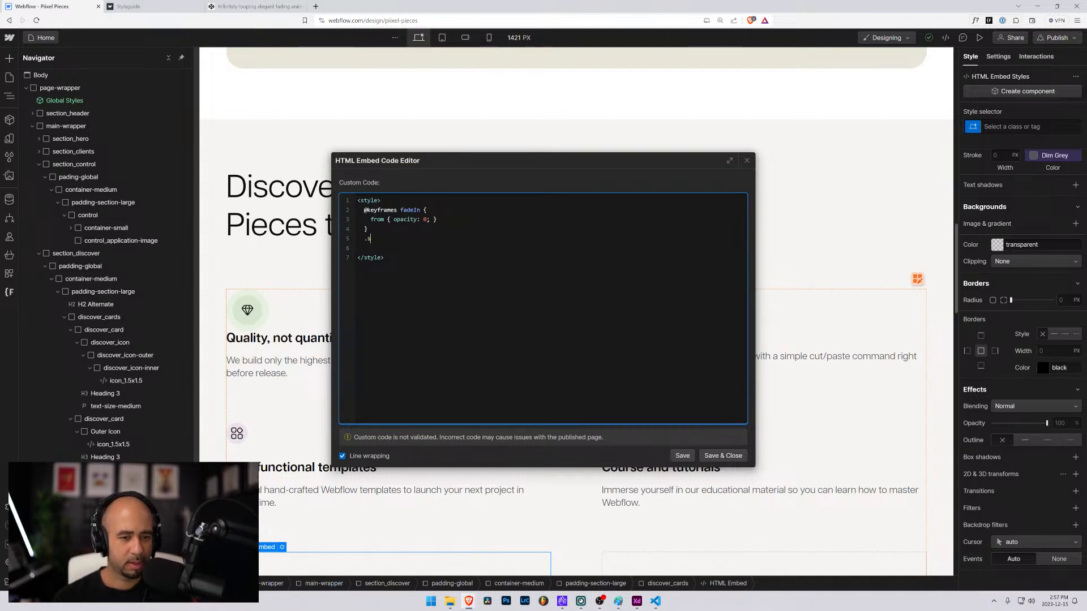
text(discover_icon-outer)
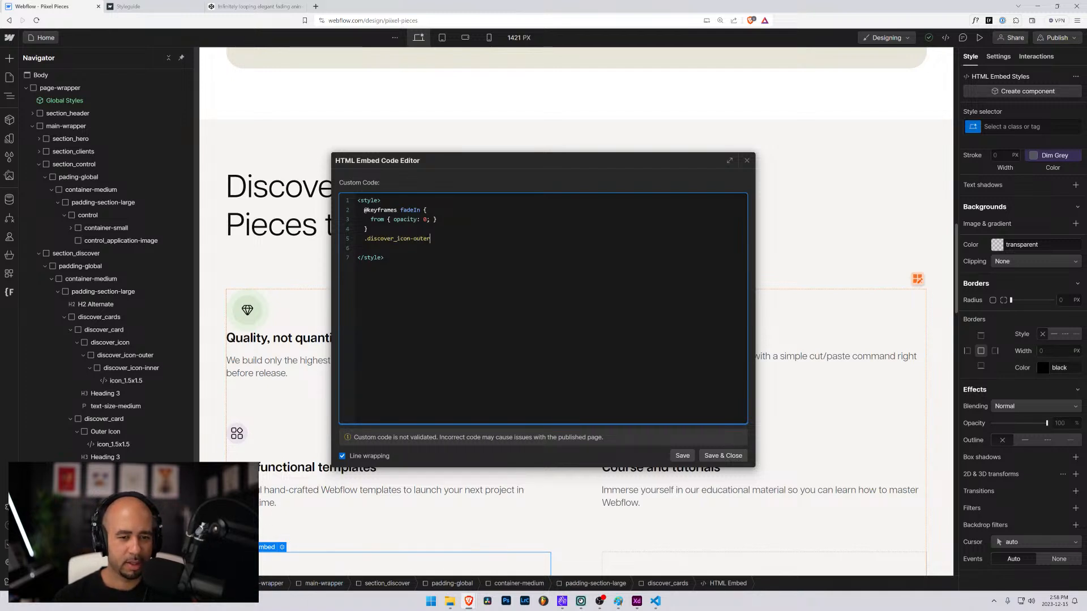
text({)
key(Return)
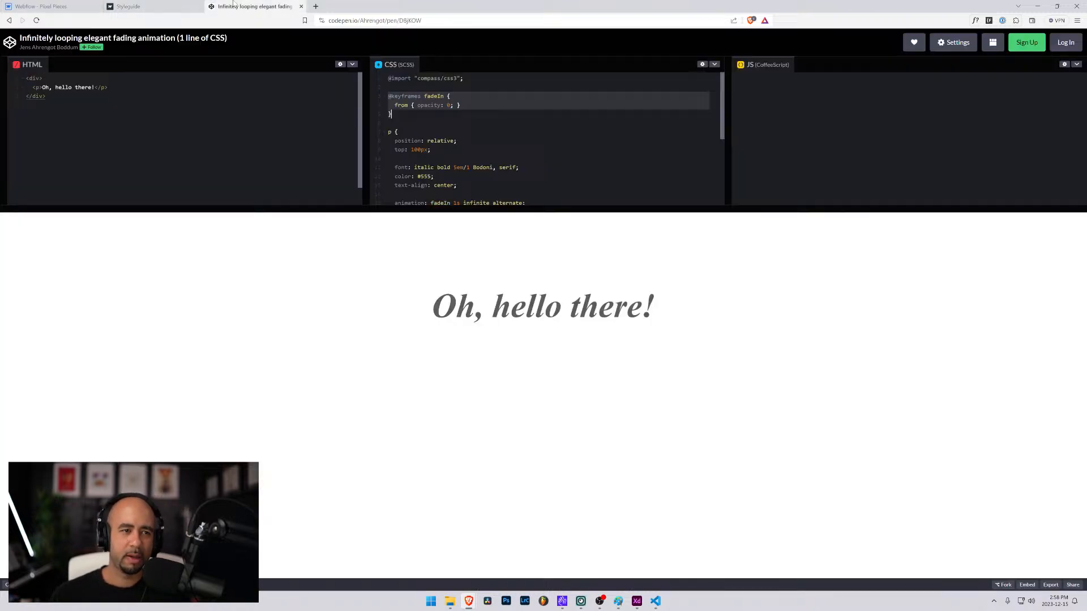
Copy the declaration "animation: fadeIn 1s infinite alternate;" from the CodePen example and paste it into the .discover_icon-outer rule in the Webflow embed.
click(249, 6)
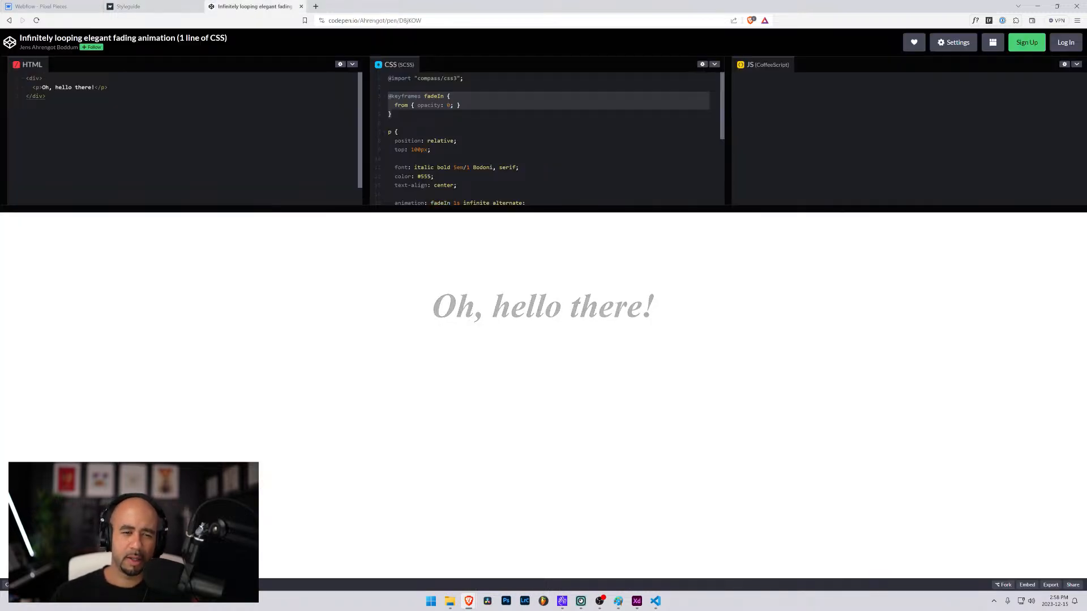
scroll(532, 142, down, 2)
drag(525, 118, 394, 118)
key(ctrl+c)
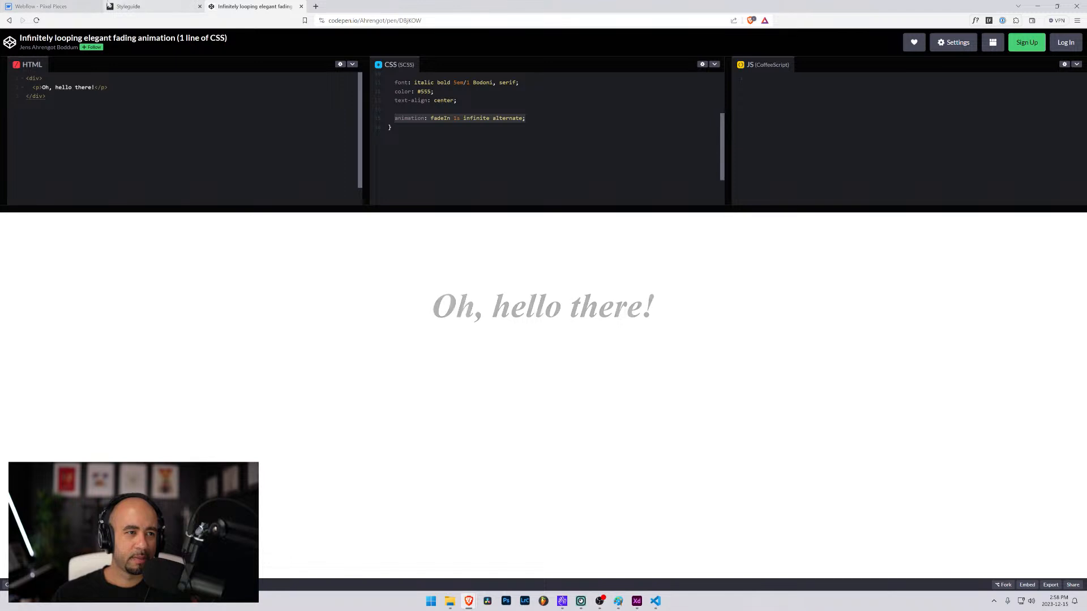
click(42, 6)
key(ctrl+v)
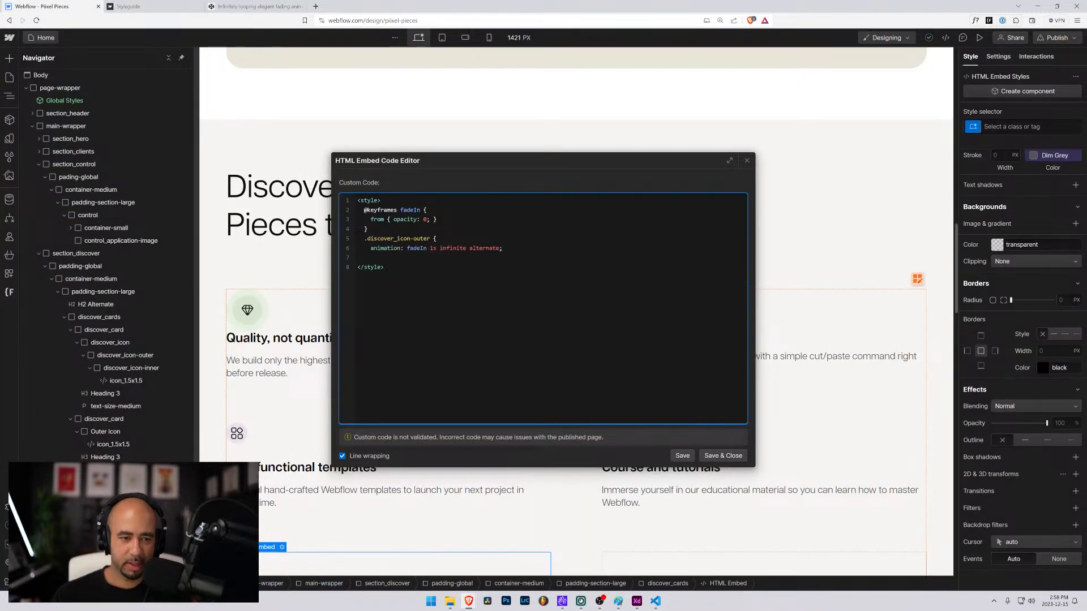
Close the .discover_icon-outer rule with a brace, align the </style> tag without indentation, and save and close the embed code.
key(Return)
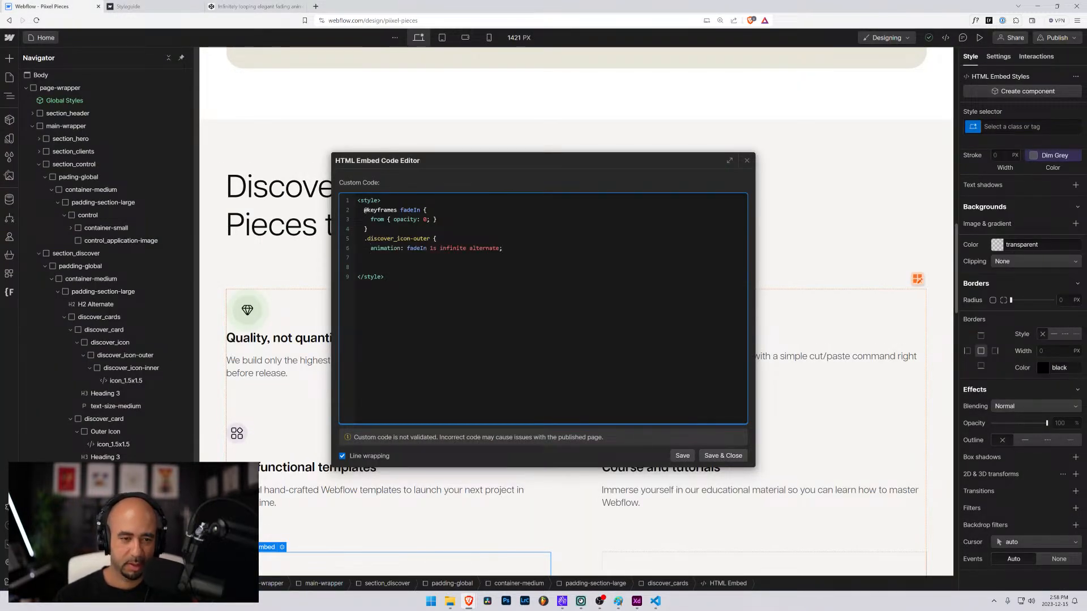
key(BackSpace)
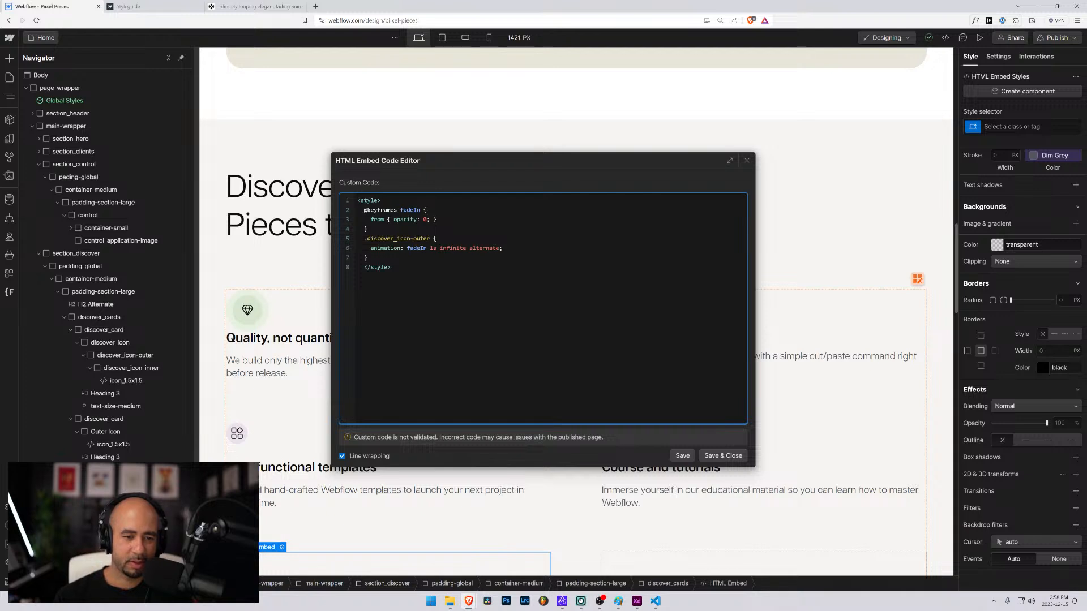
key(Return)
key(BackSpace)
key(BackSpace)
key(BackSpace)
key(BackSpace)
key(BackSpace)
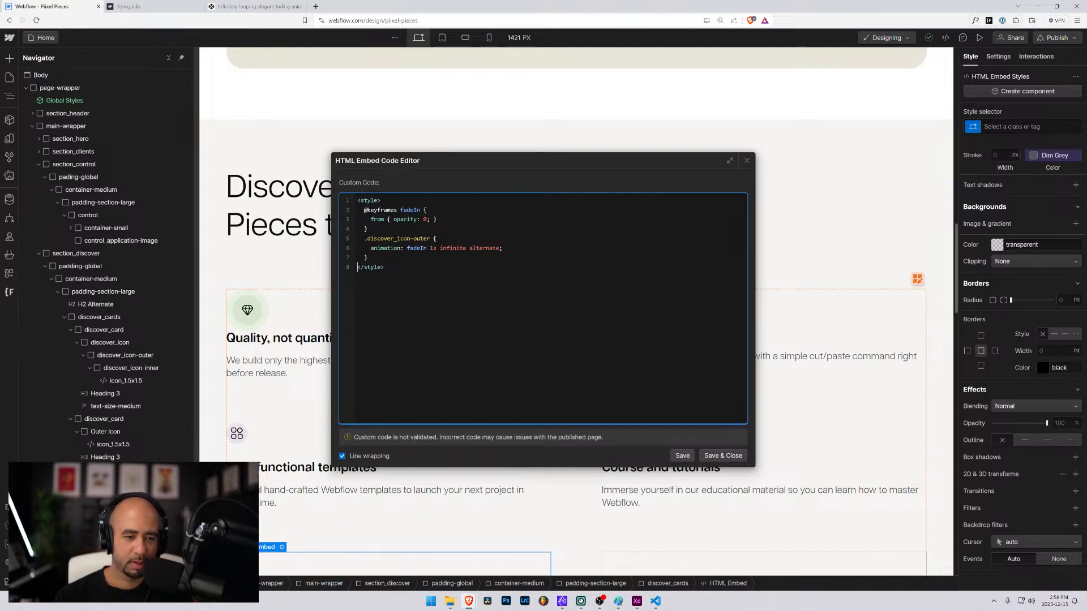
click(723, 455)
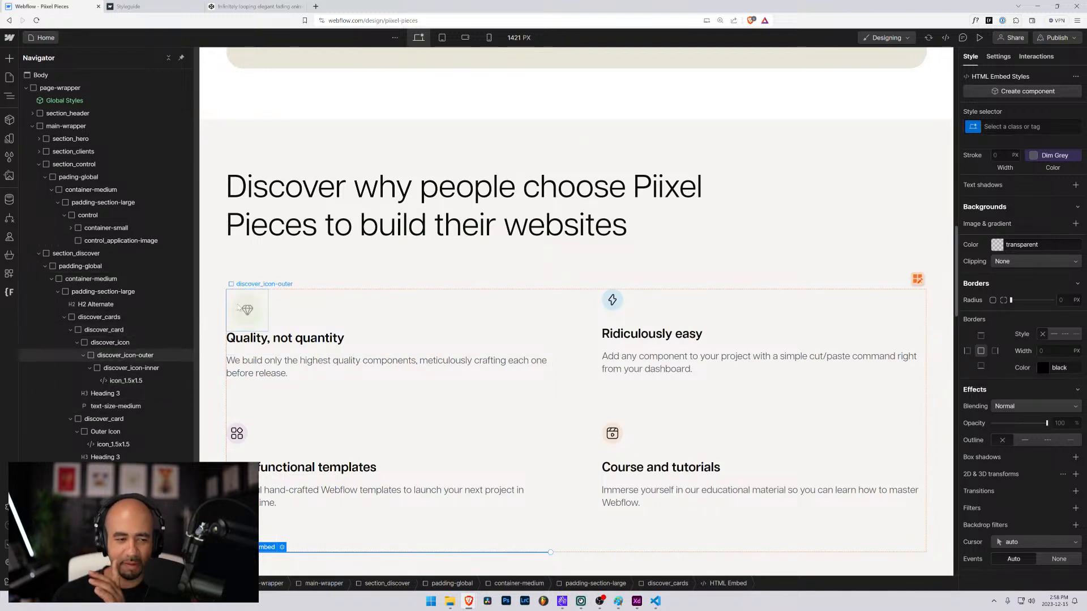
Select the discover_icon-outer element in the "Quality, not quantity" card.
click(113, 355)
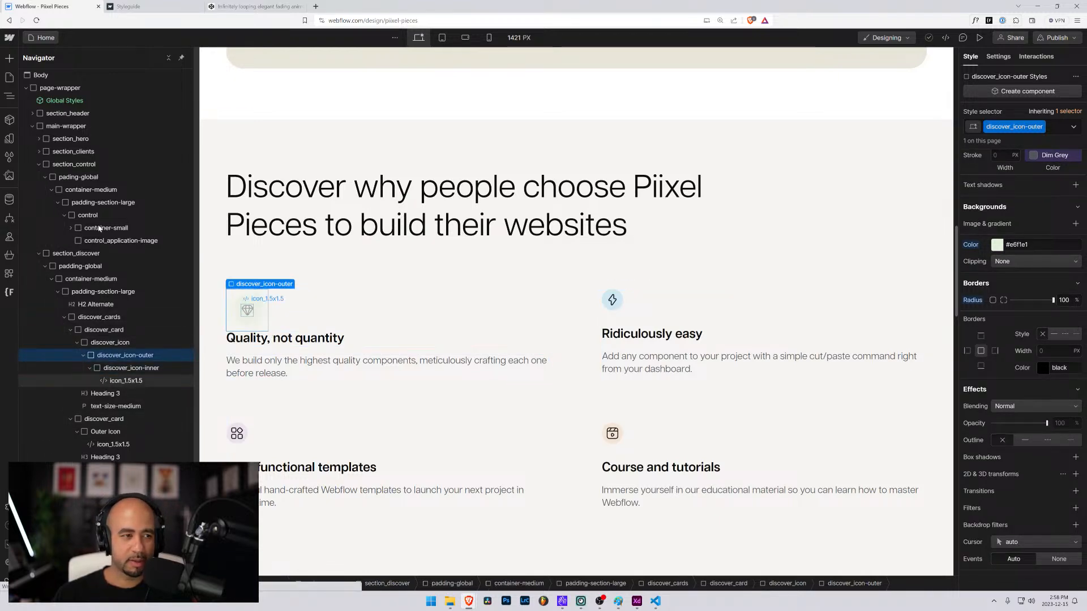
key(alt+Tab)
key(Tab)
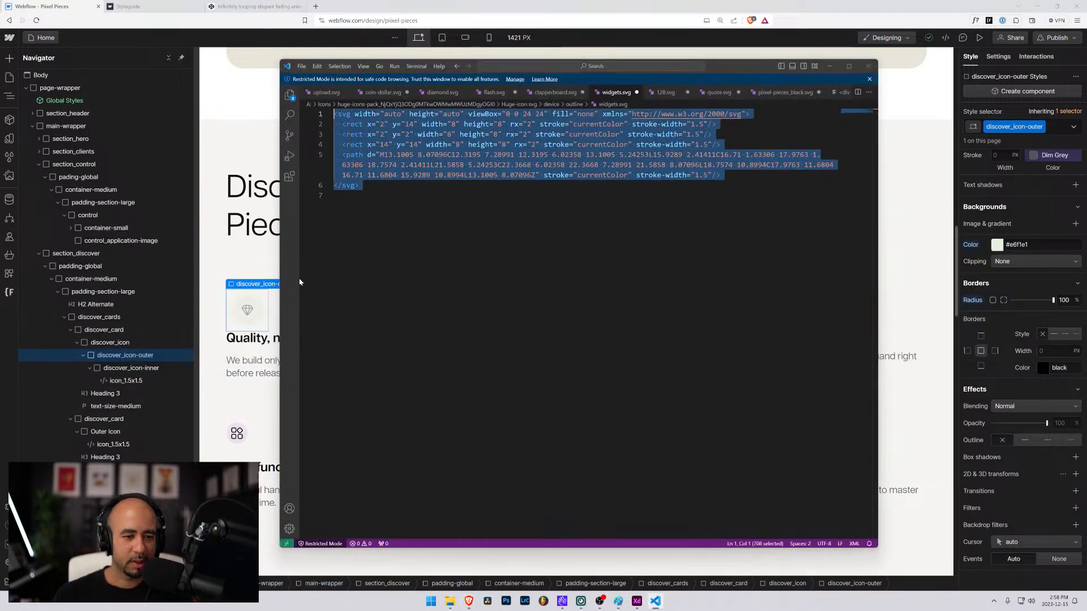
key(alt+Tab)
key(Tab)
click(240, 269)
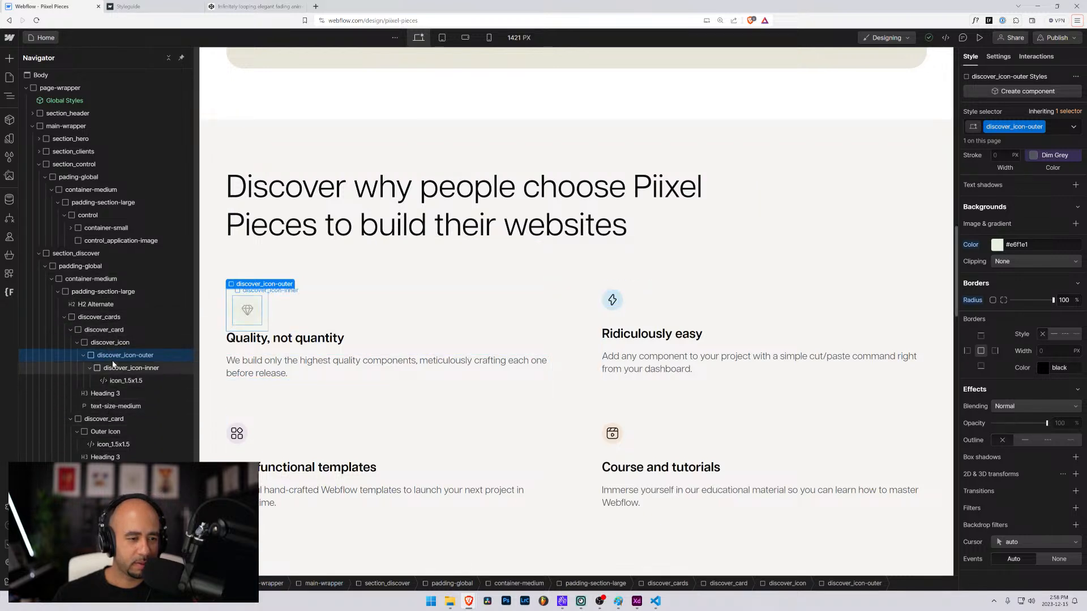
Collapse the four discover_card elements in the Navigator and move the HTML Embed to be the first child of discover_cards.
click(79, 347)
click(77, 342)
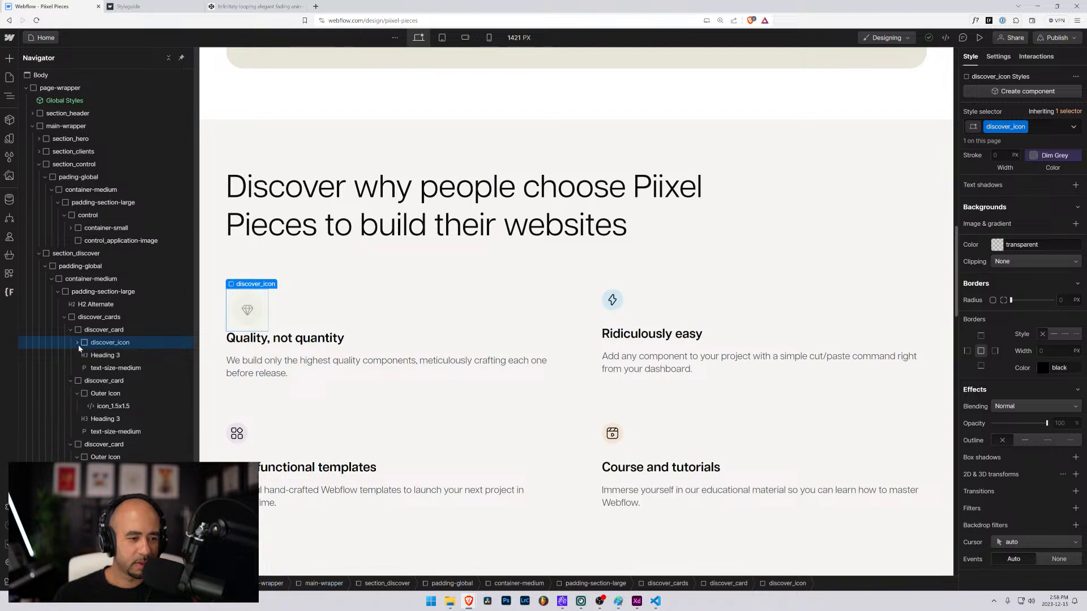
click(70, 330)
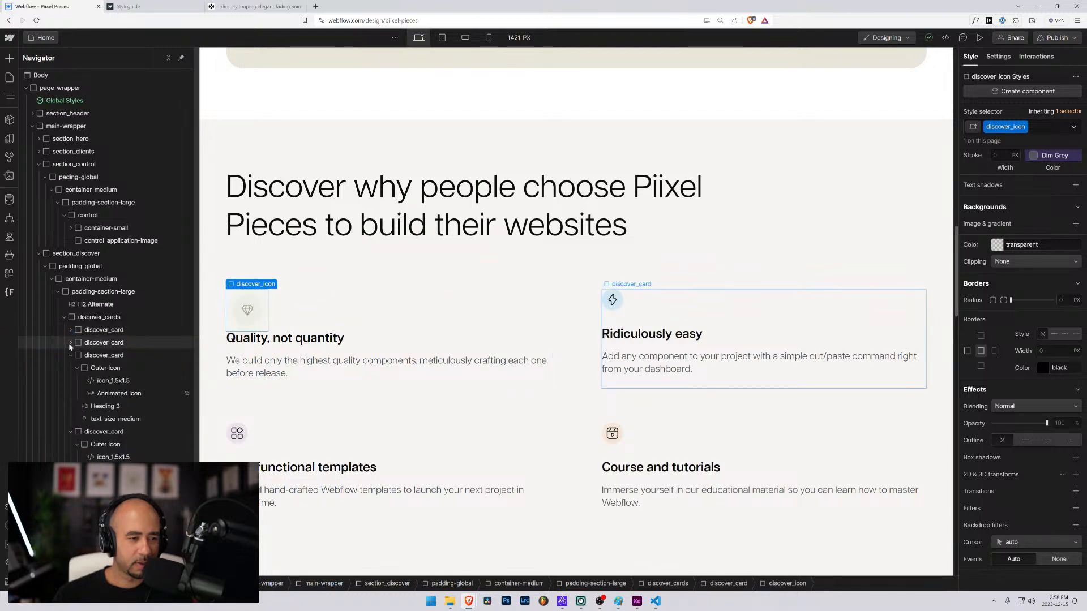
click(69, 344)
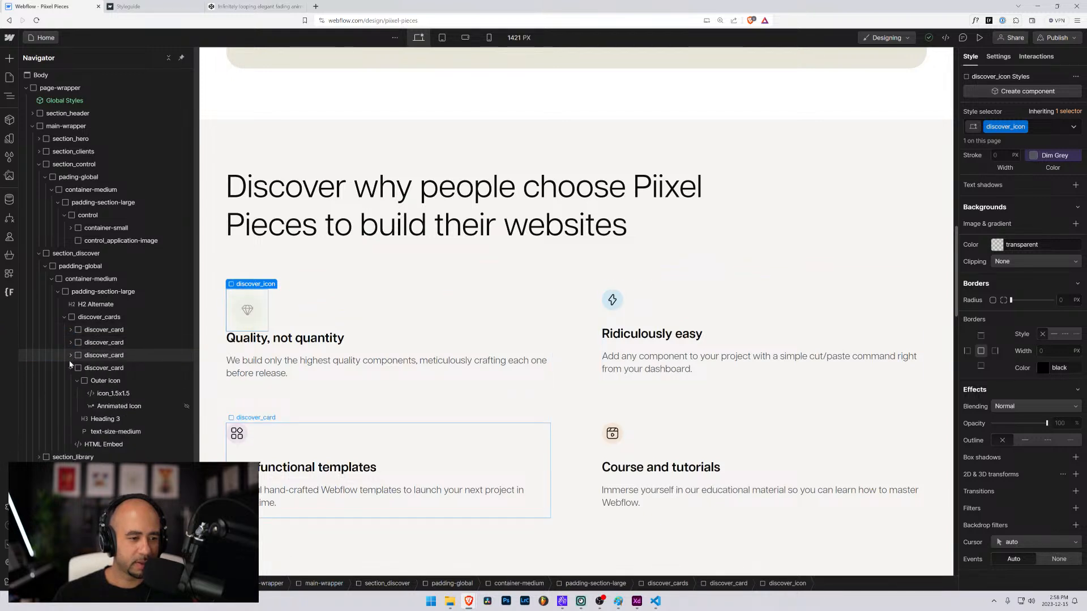
click(71, 355)
click(71, 368)
click(99, 380)
drag(86, 332, 86, 326)
Give the HTML Embed the new class "CODE: Discover Annimation".
key(ctrl+Return)
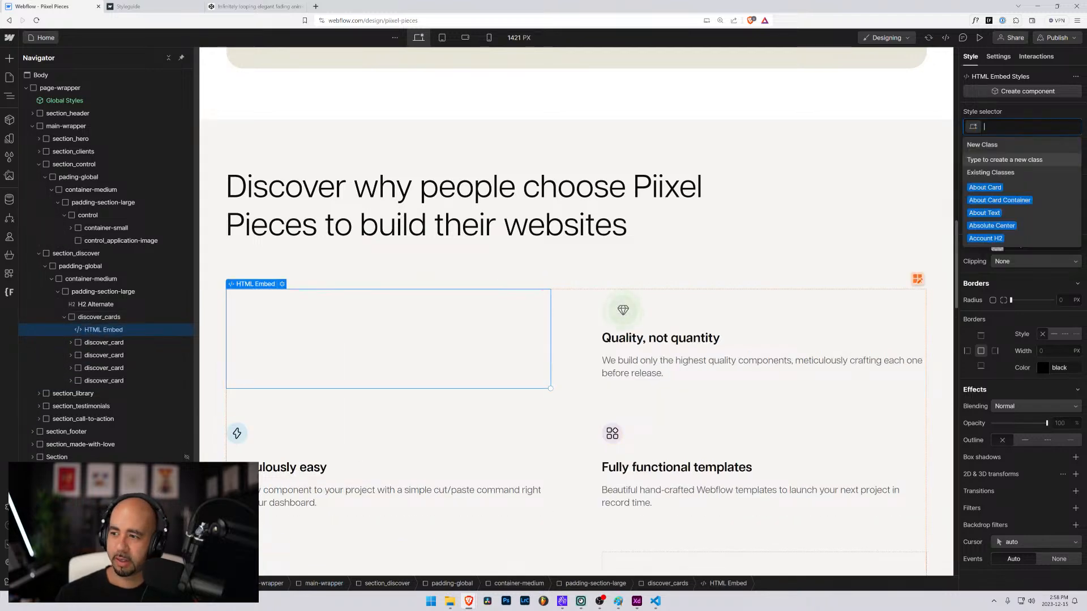
text(Code)
key(BackSpace)
key(BackSpace)
key(BackSpace)
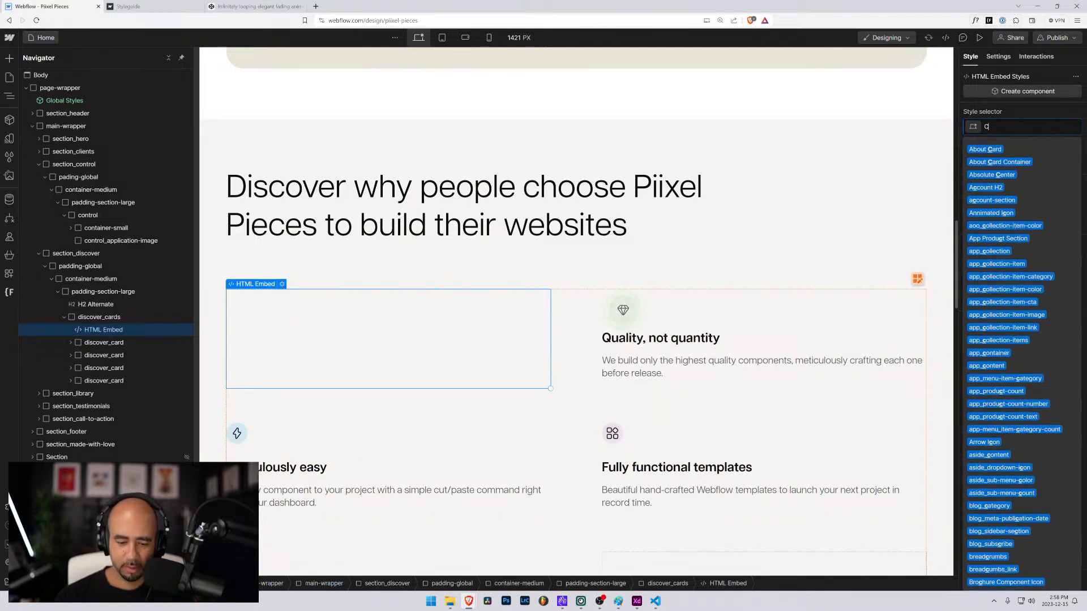
text(ODE:)
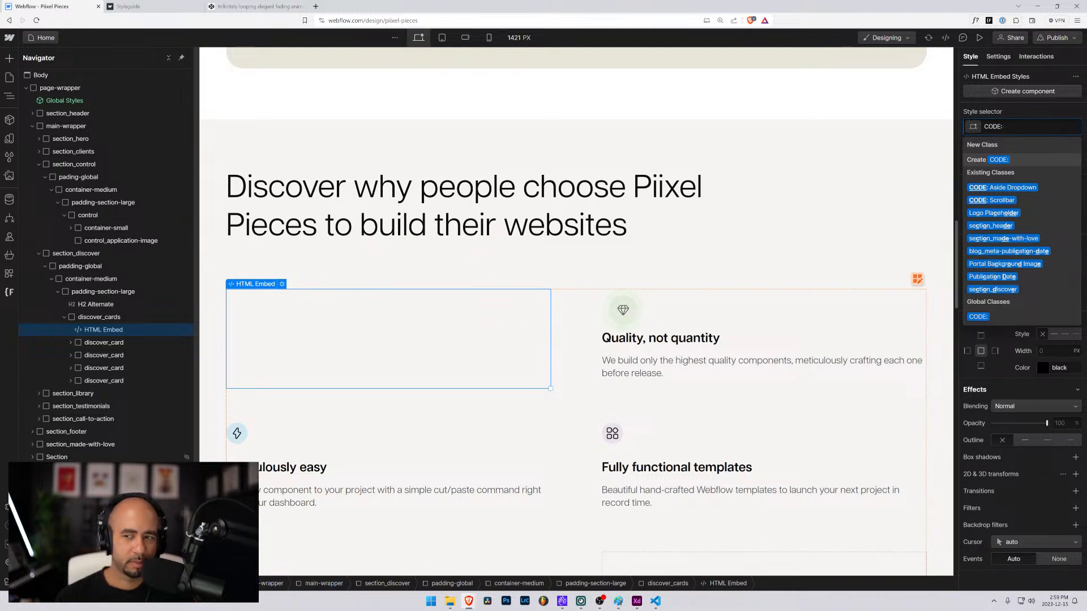
text( Car)
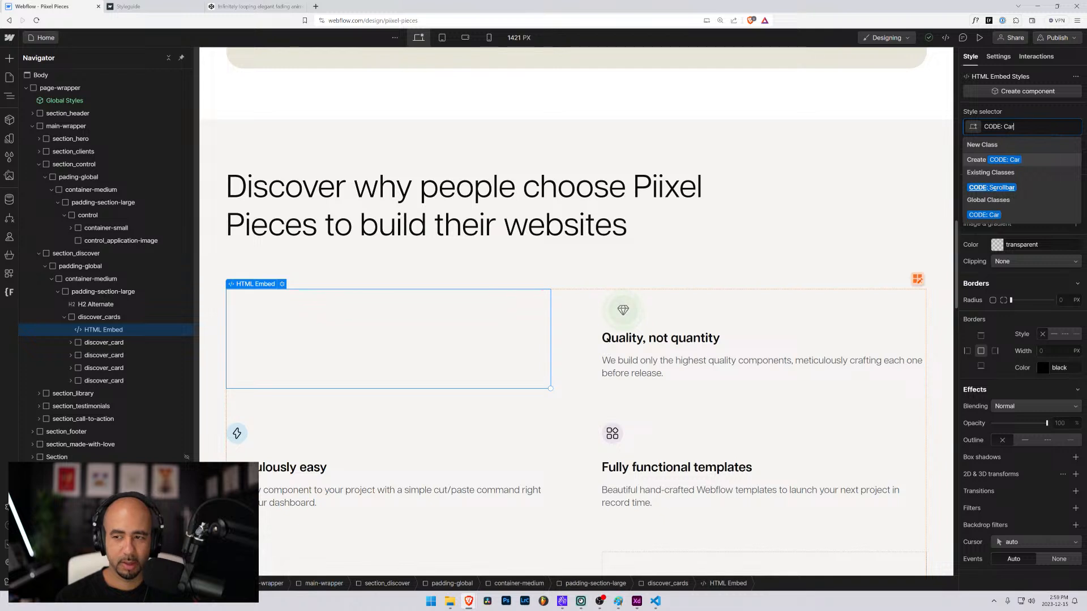
text(d)
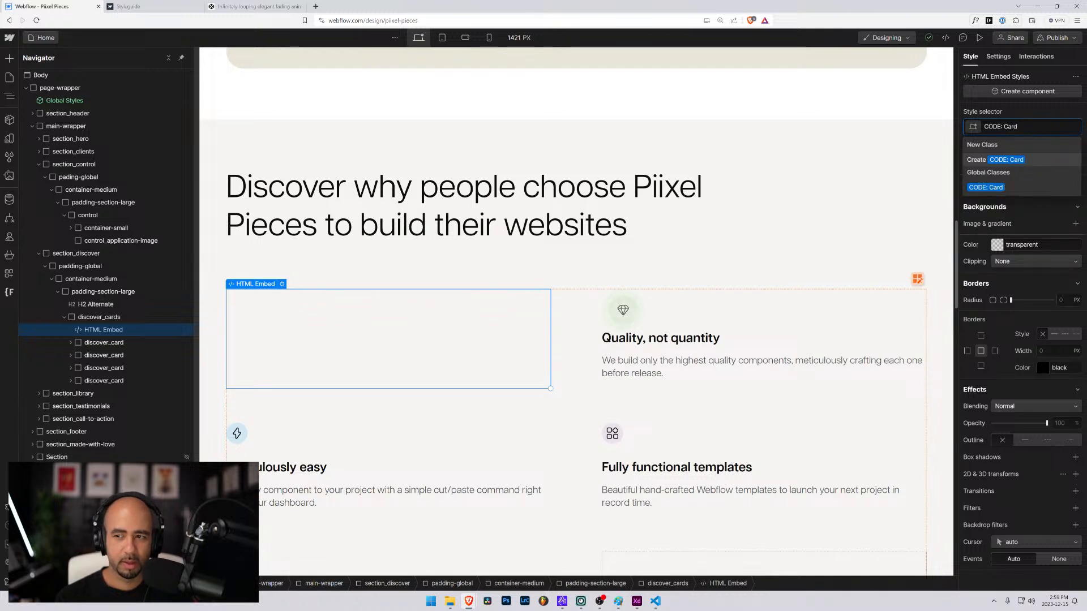
key(BackSpace)
key(BackSpace)
key(BackSpace)
key(BackSpace)
text(Discover)
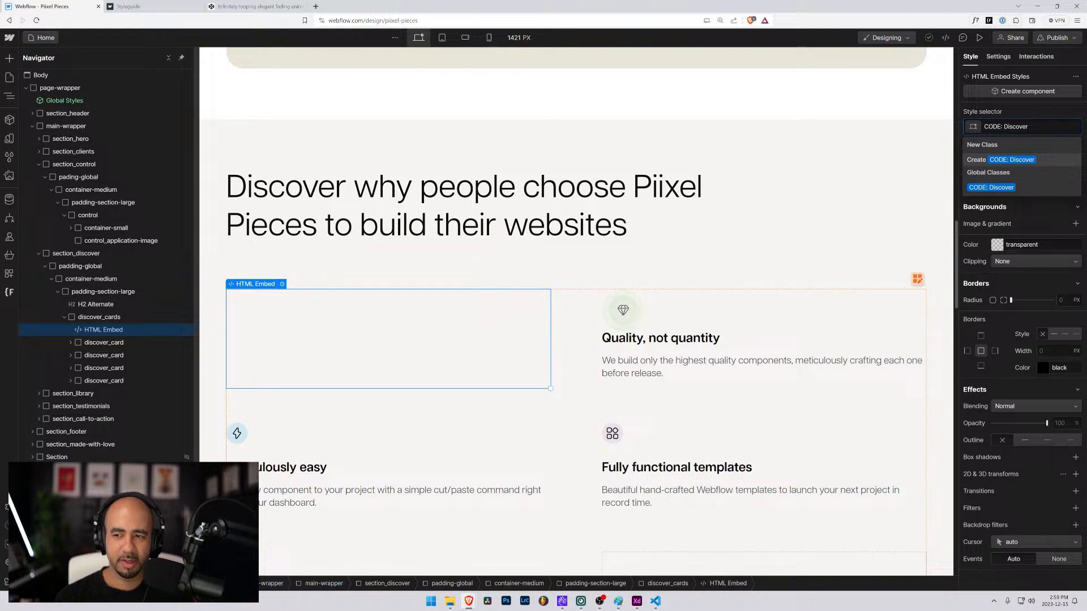
text( Annim)
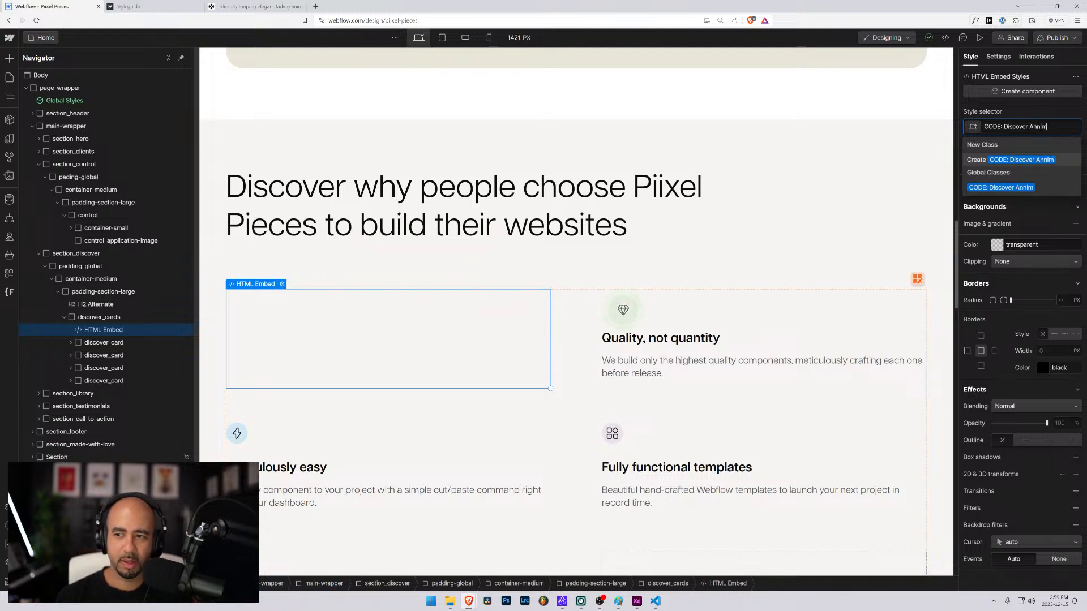
text(ation)
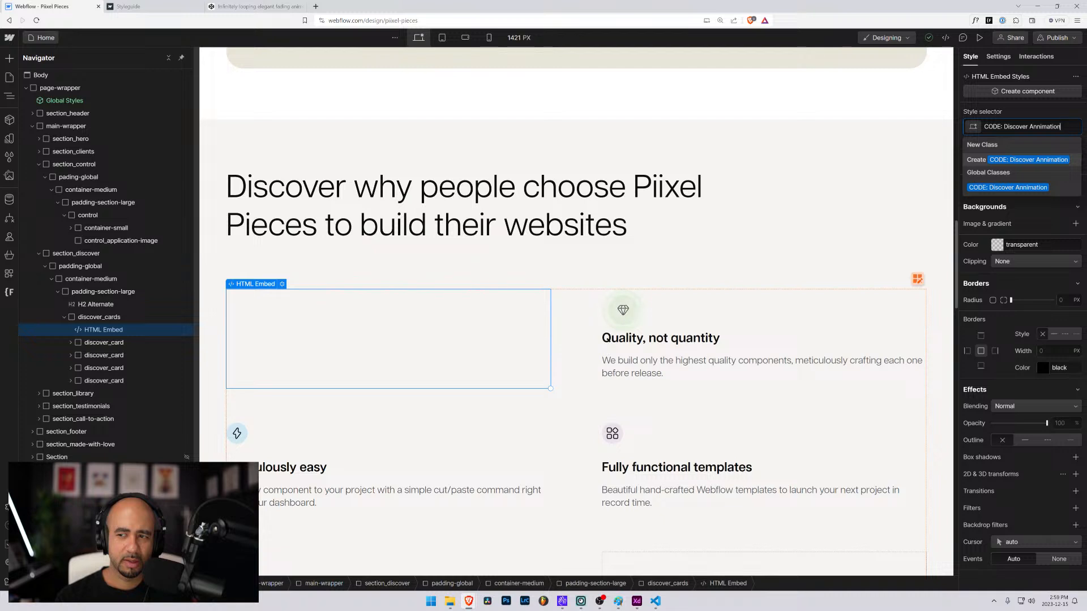
key(Return)
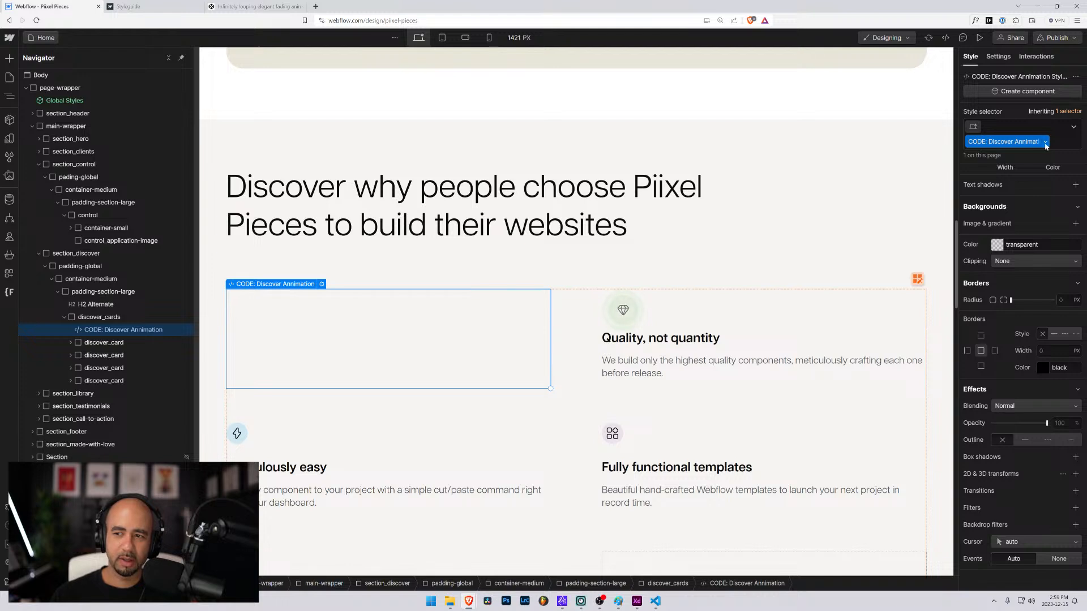
Rename the embed's class to "CODE: Discover Animation".
click(1046, 147)
click(1012, 157)
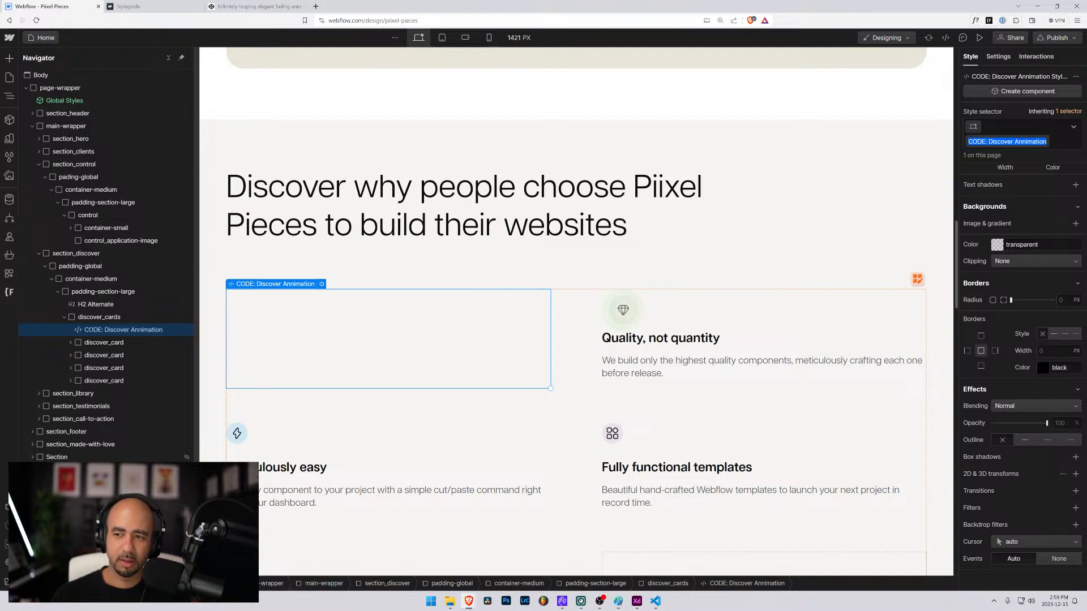
click(1026, 142)
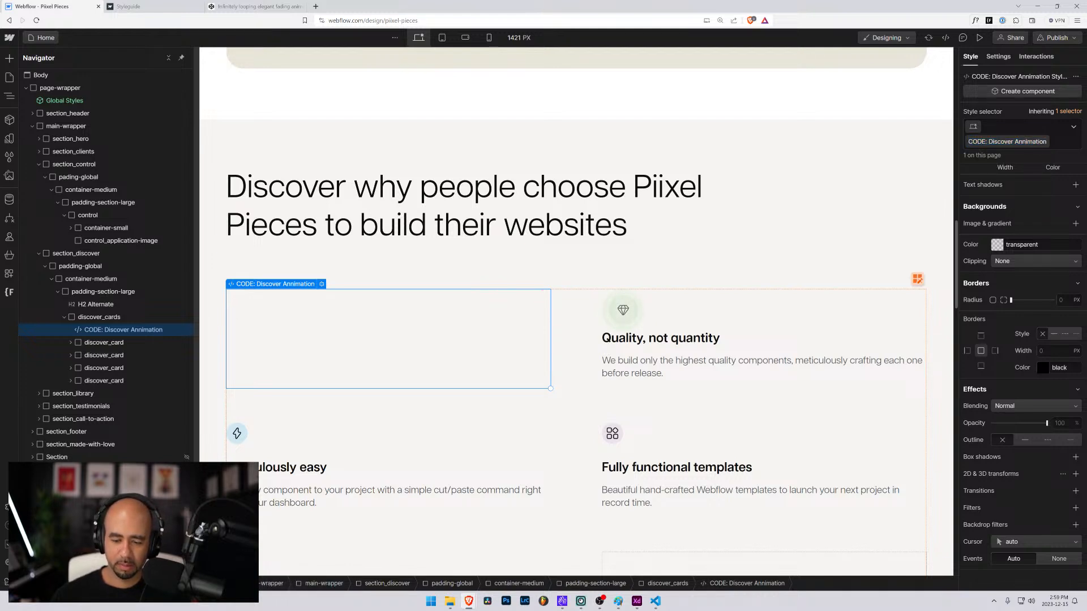
key(Return)
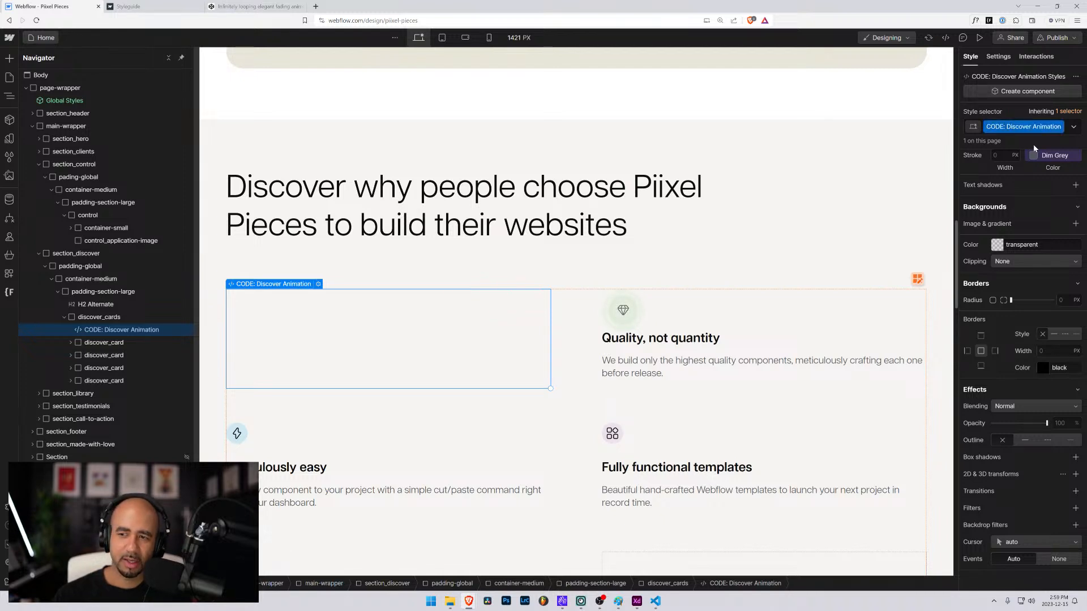
Change the animated rule's selector to .discover_icon-background in the CODE: Discover Animation embed, and save and close the code.
click(103, 343)
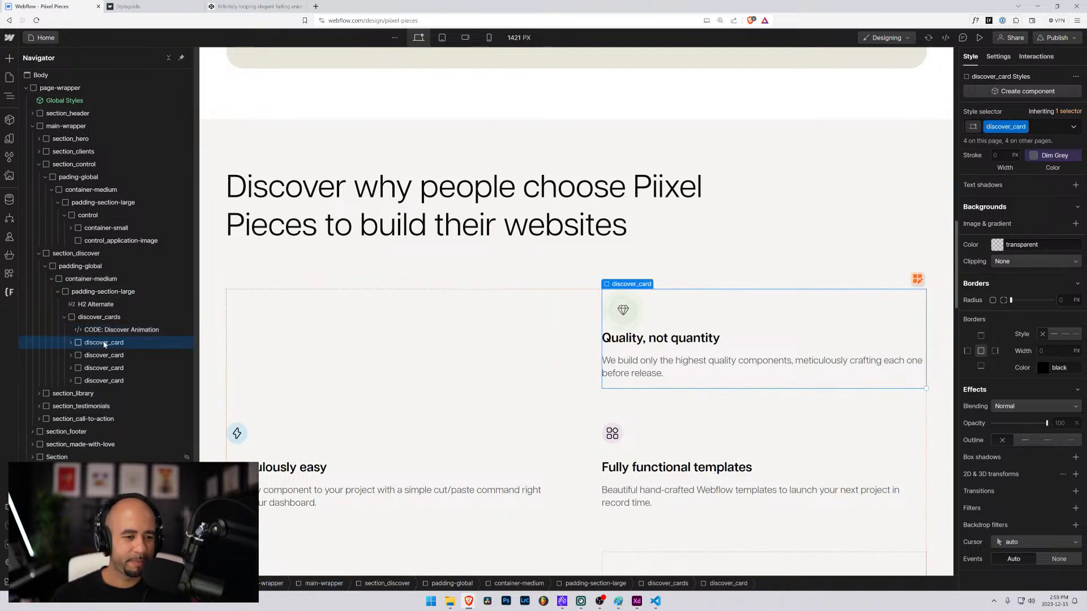
click(98, 334)
click(318, 284)
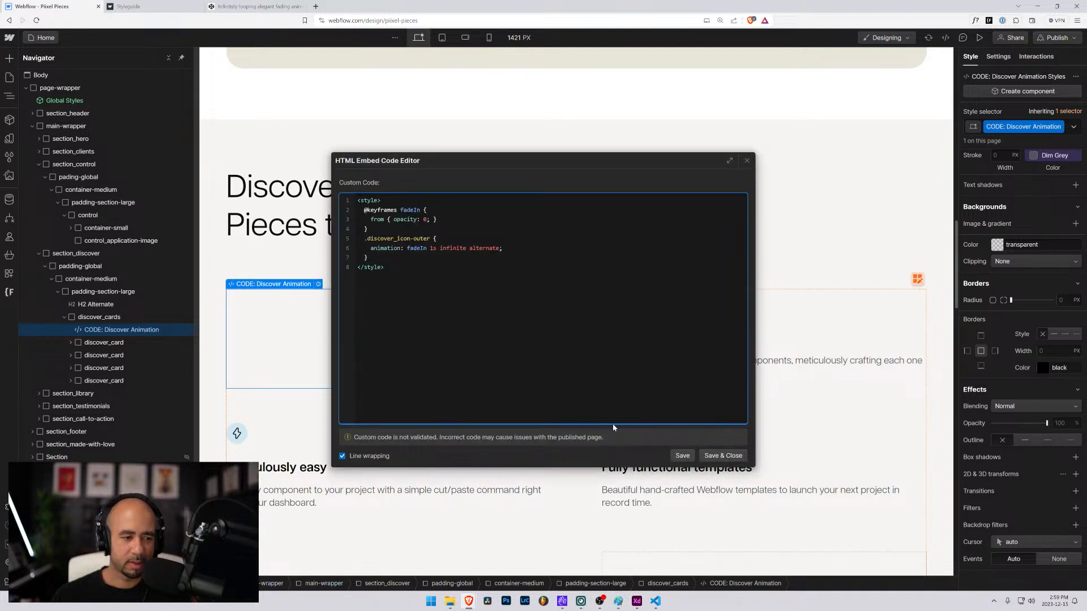
drag(532, 179, 439, 85)
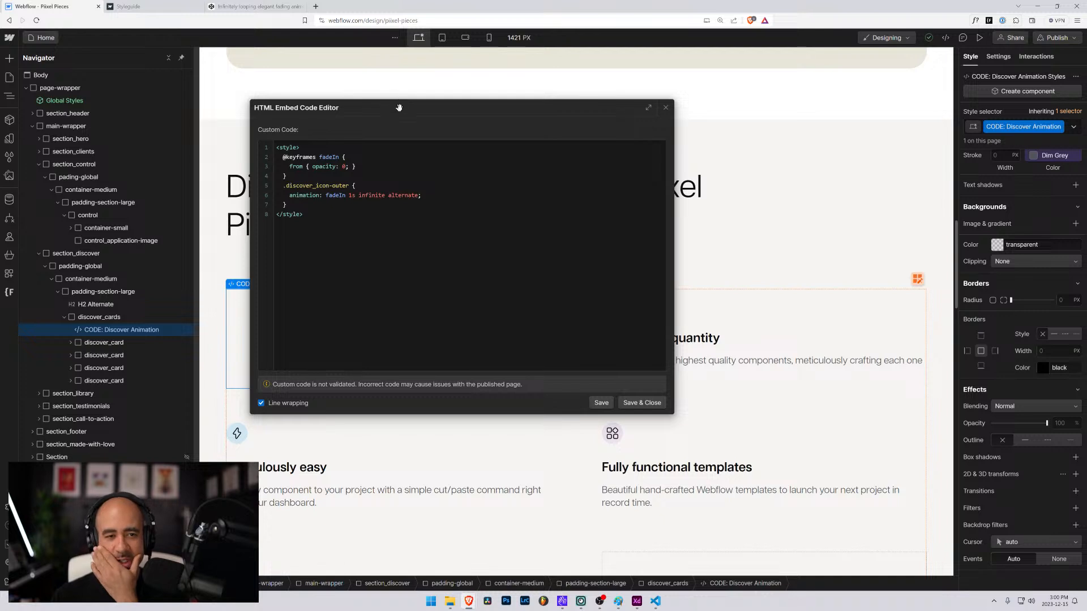
drag(402, 100, 483, 147)
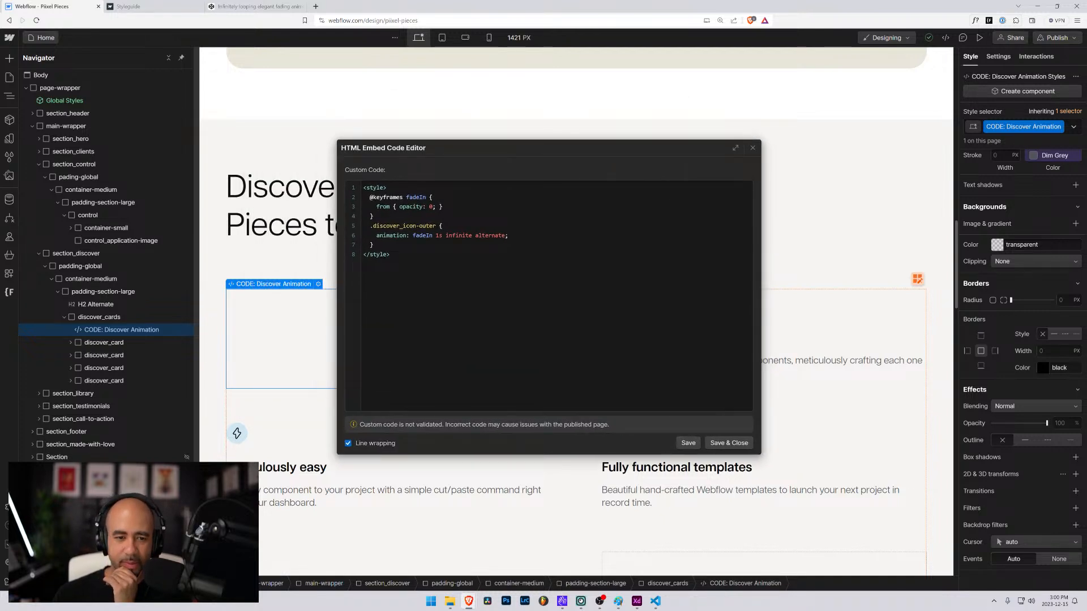
drag(445, 236, 475, 235)
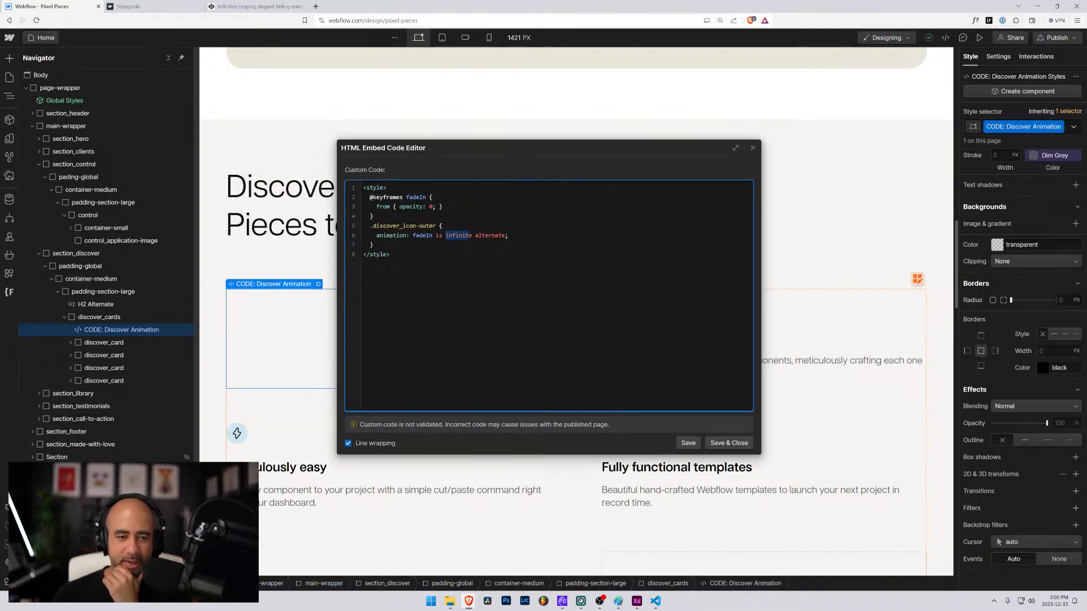
click(396, 207)
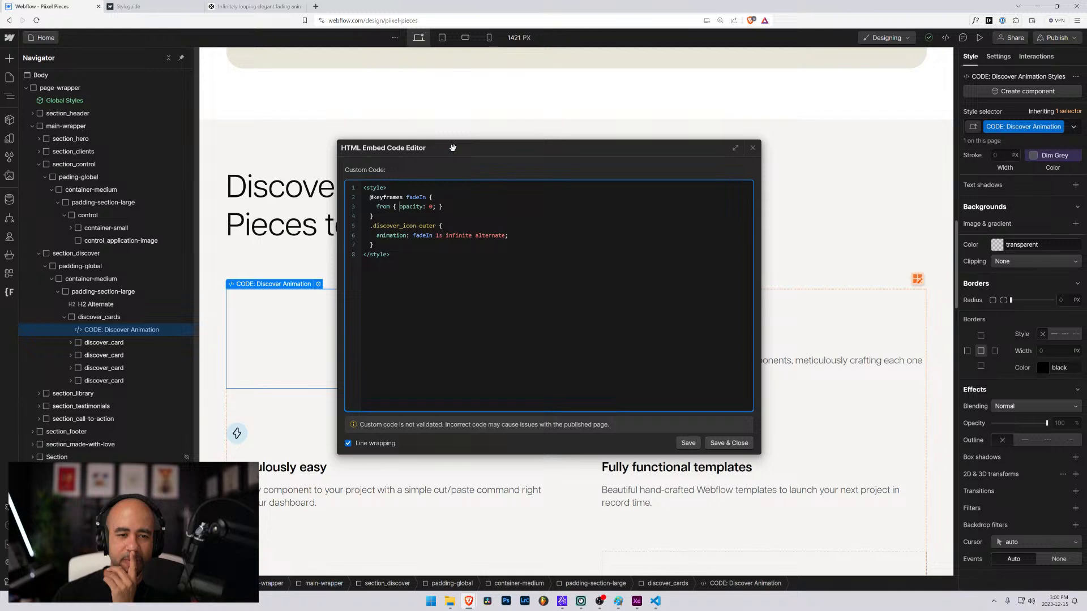
drag(452, 148, 447, 111)
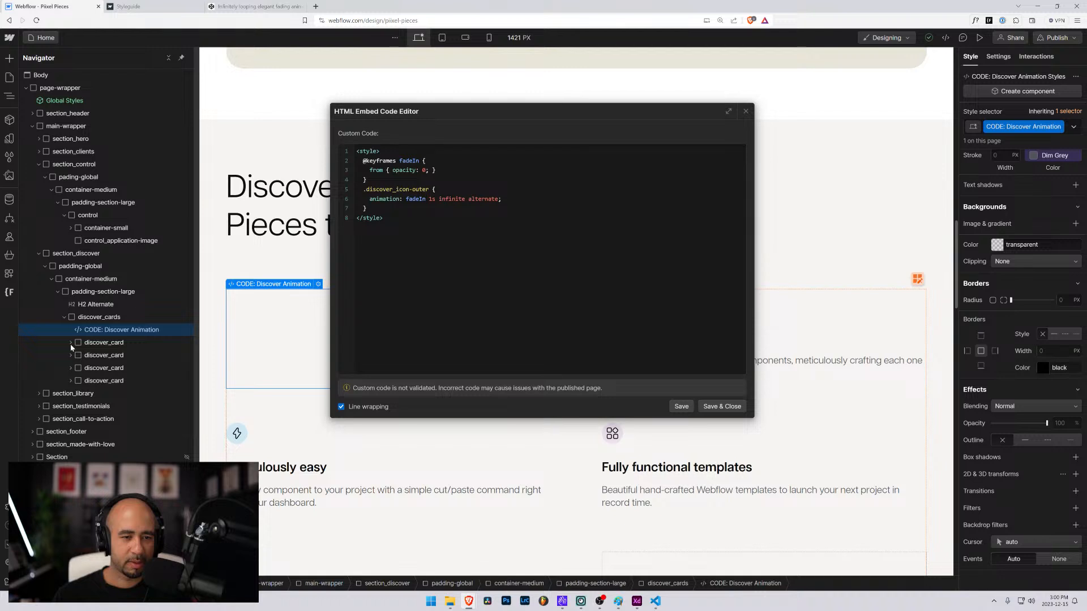
drag(429, 189, 409, 190)
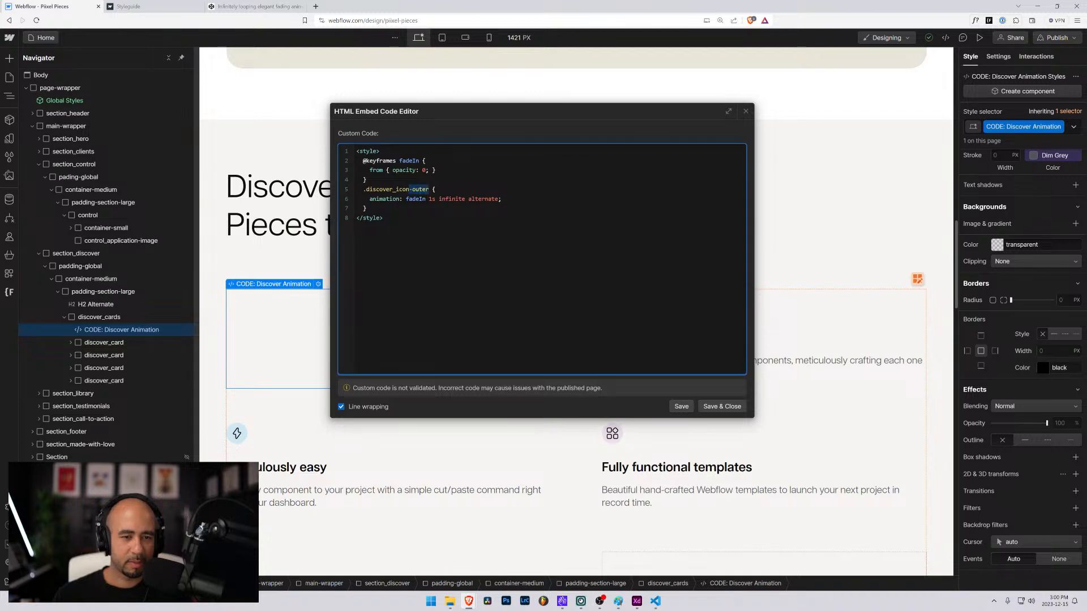
text(backgro)
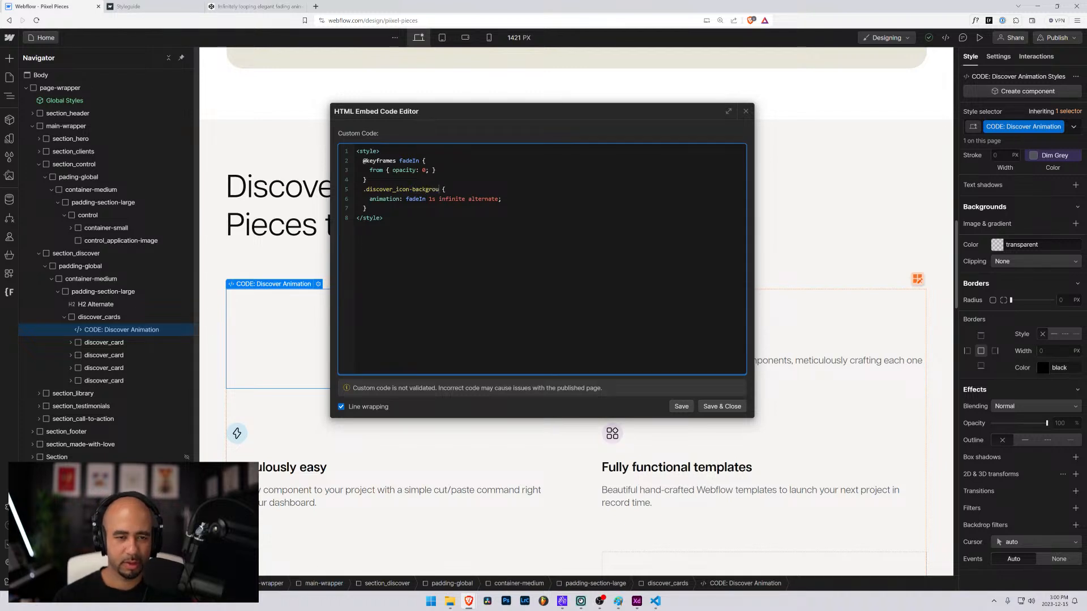
text(und)
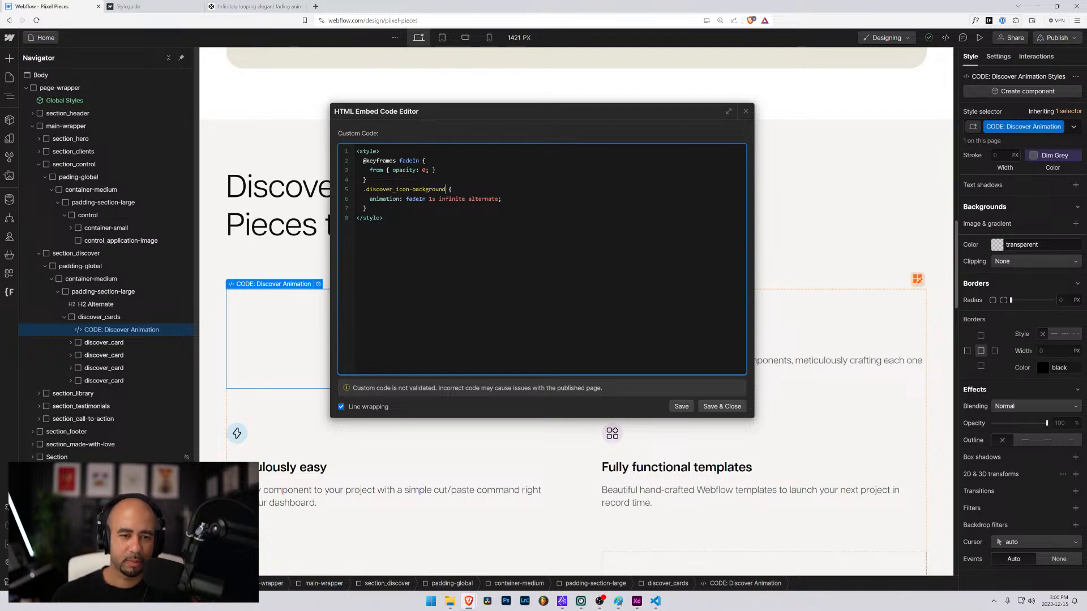
click(724, 407)
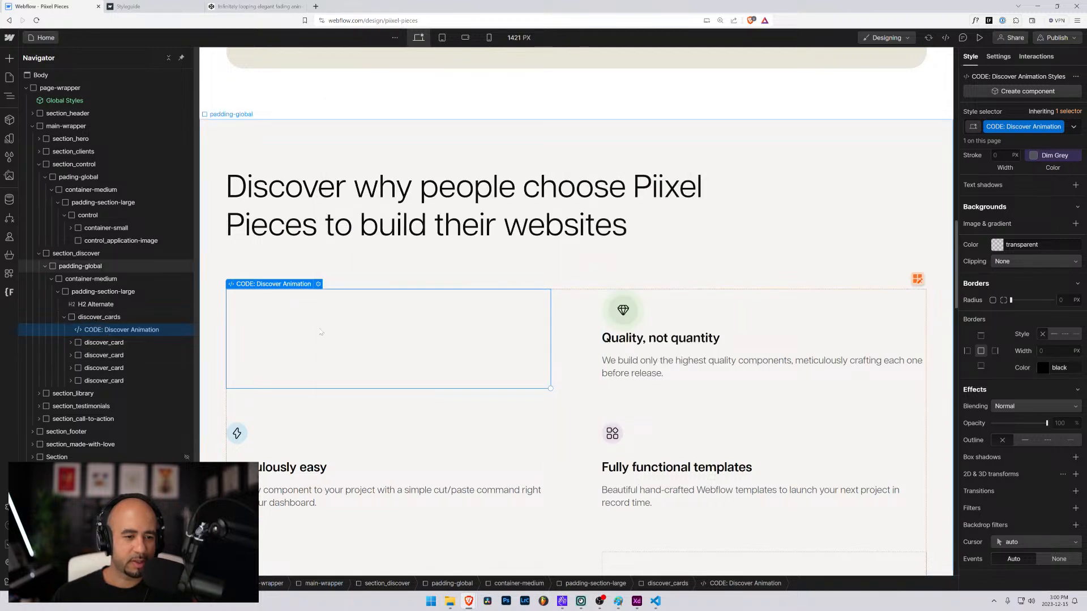
Add a div block to the "Quality, not quantity" card and place it above discover_icon as the card's first child.
click(71, 342)
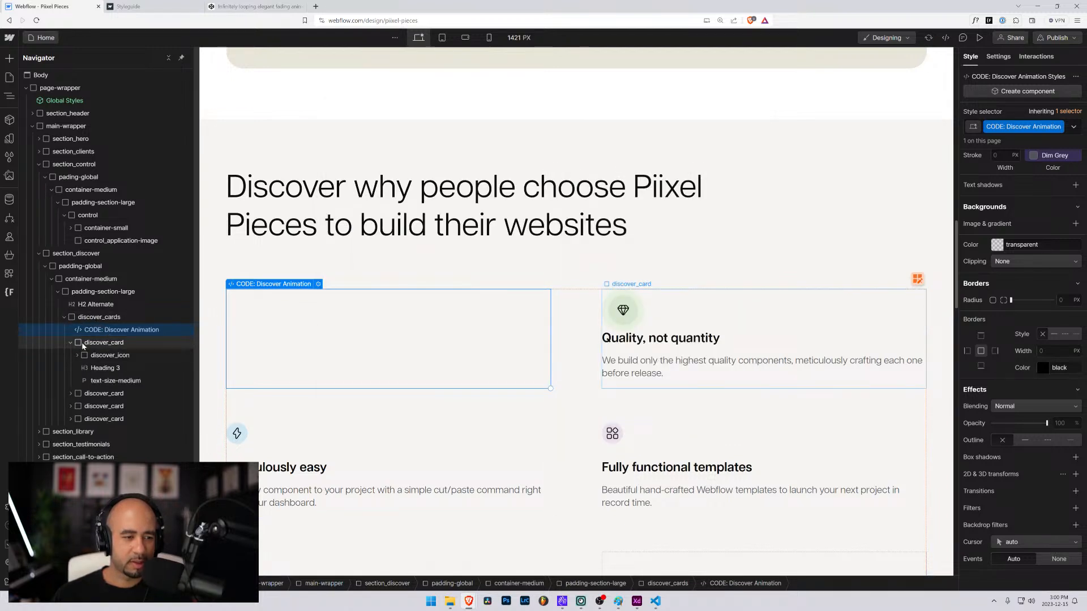
click(83, 344)
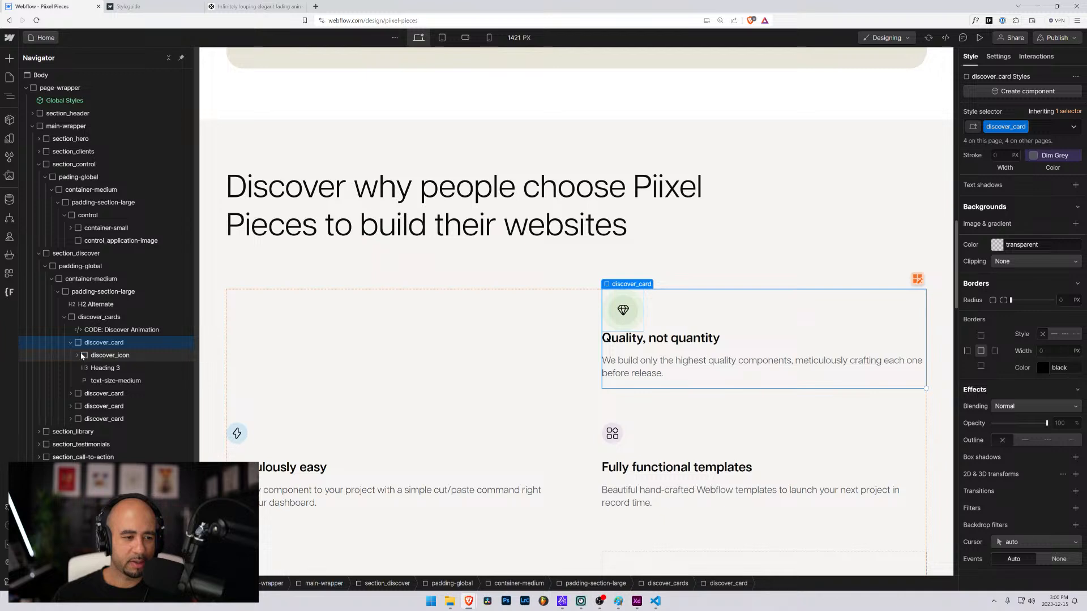
click(86, 356)
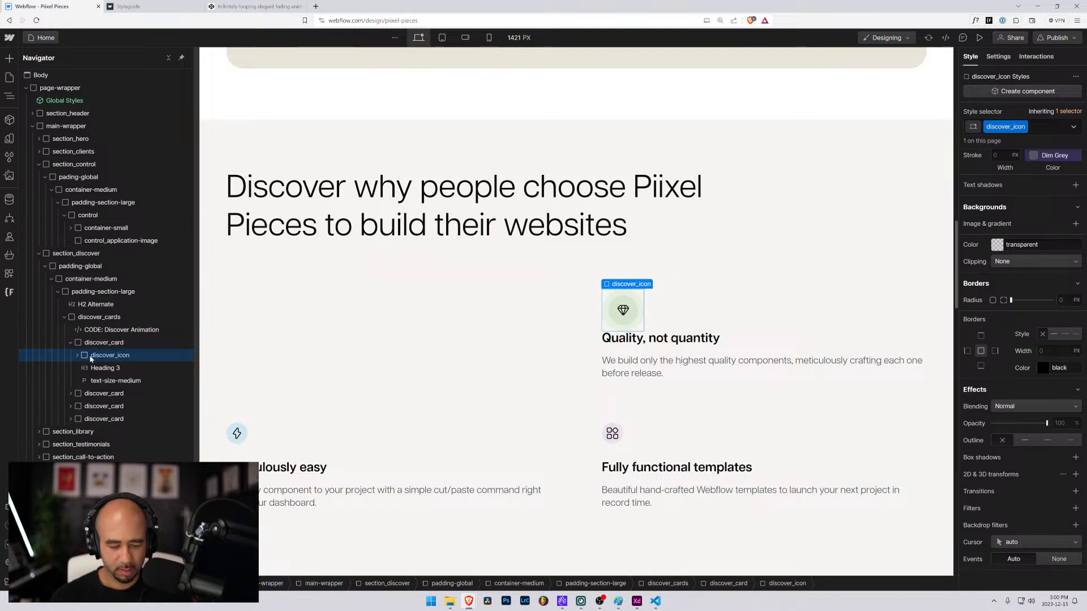
click(100, 345)
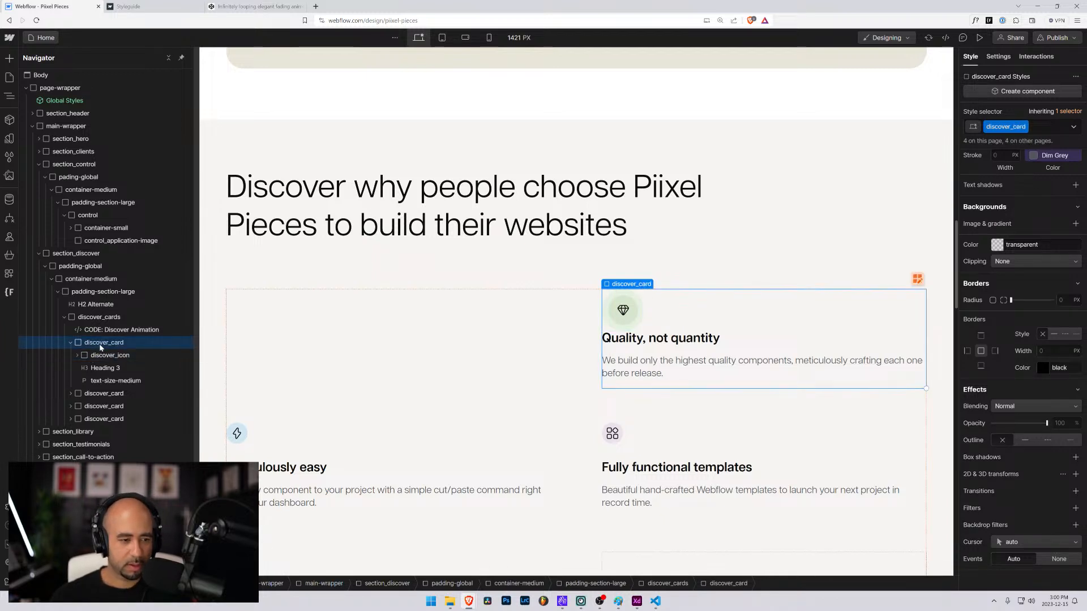
key(ctrl+e)
text(div)
key(Return)
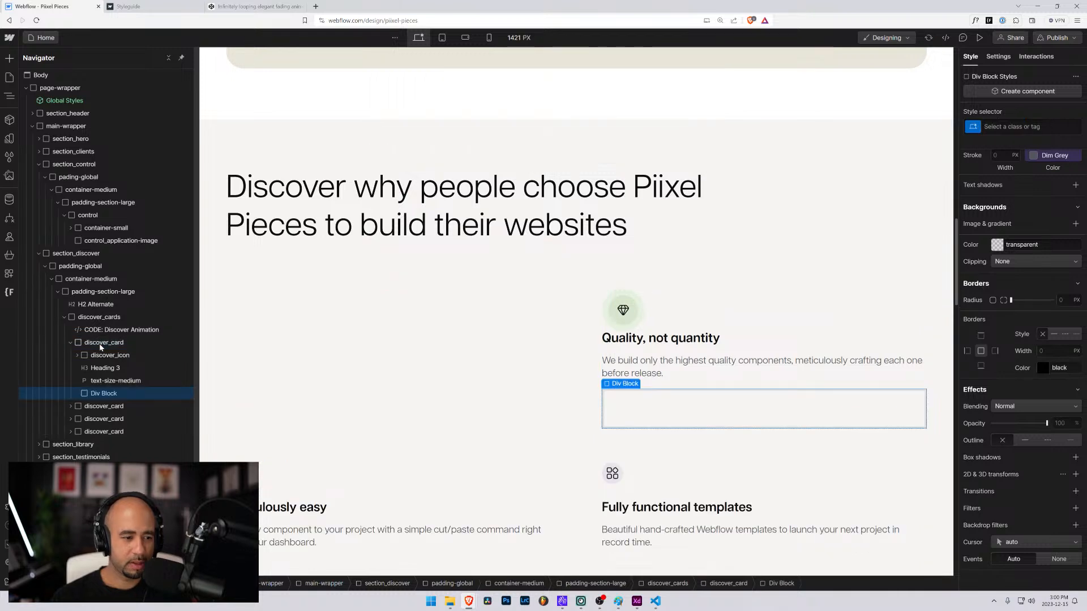
drag(87, 349, 88, 351)
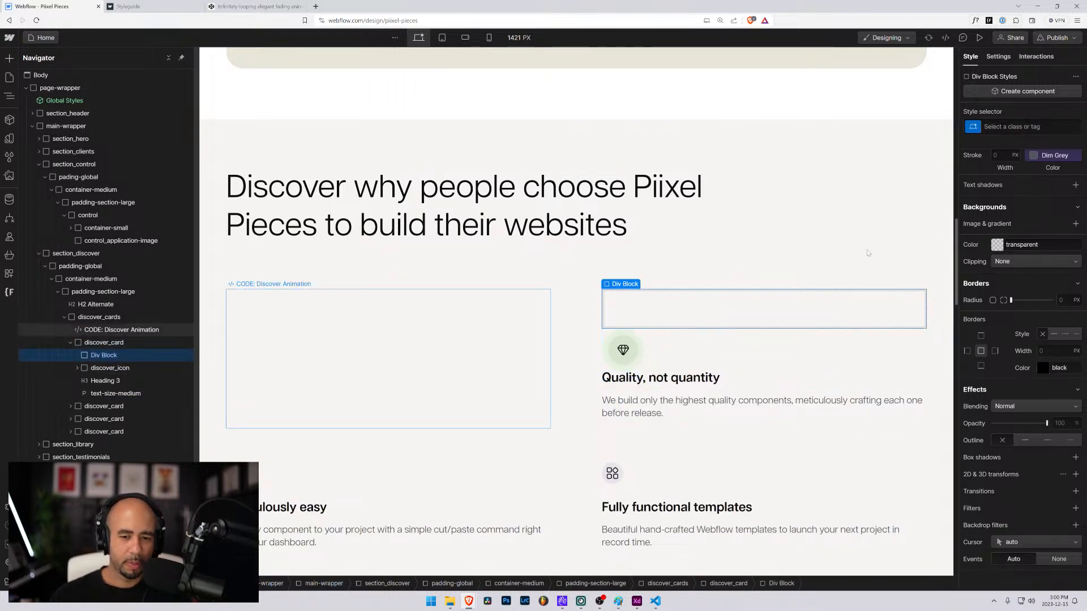
Give the new div block in the "Quality, not quantity" card the new class discover_icon-background.
key(ctrl+Return)
text(disc)
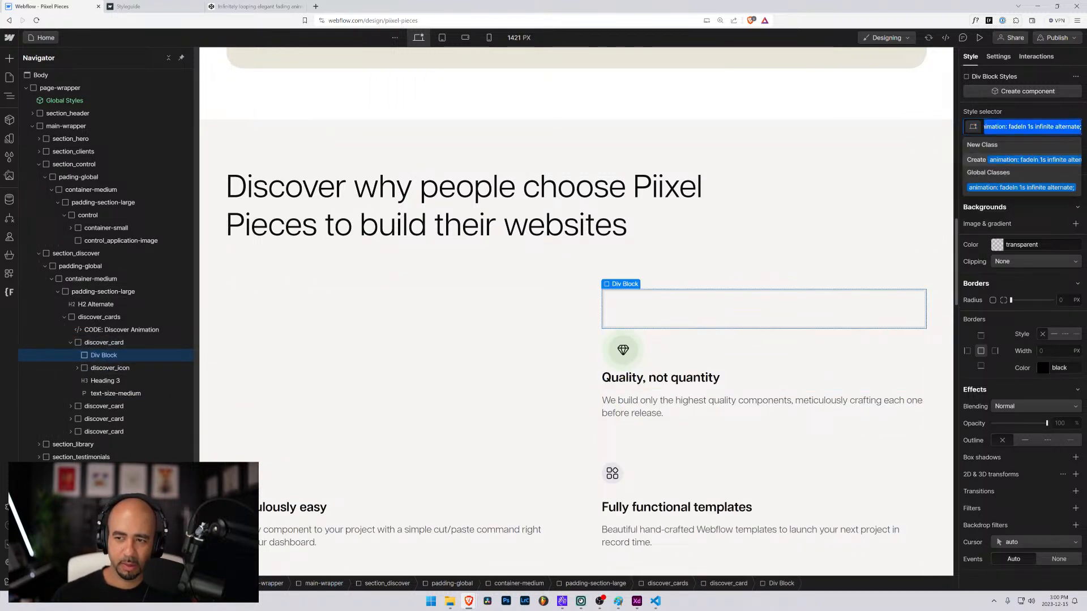
text(voer)
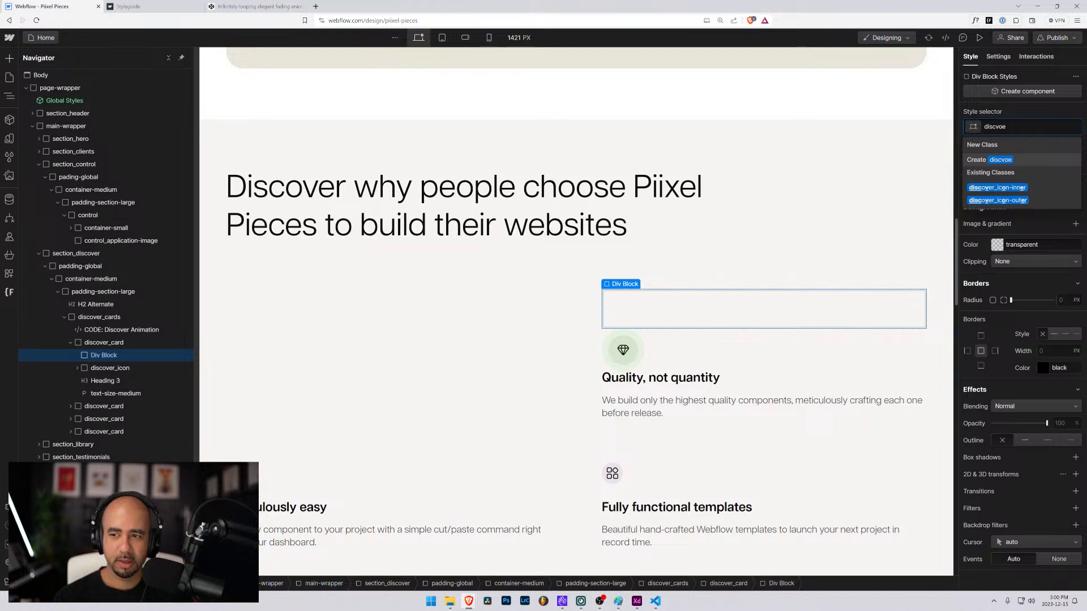
key(BackSpace)
key(BackSpace)
key(BackSpace)
text(over_)
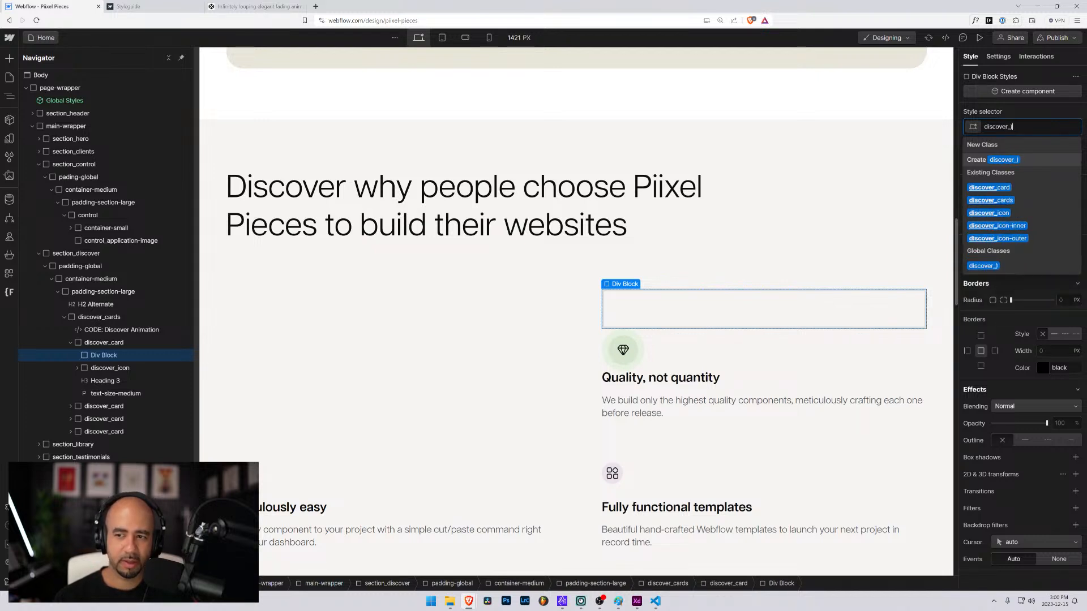
text(icon-background)
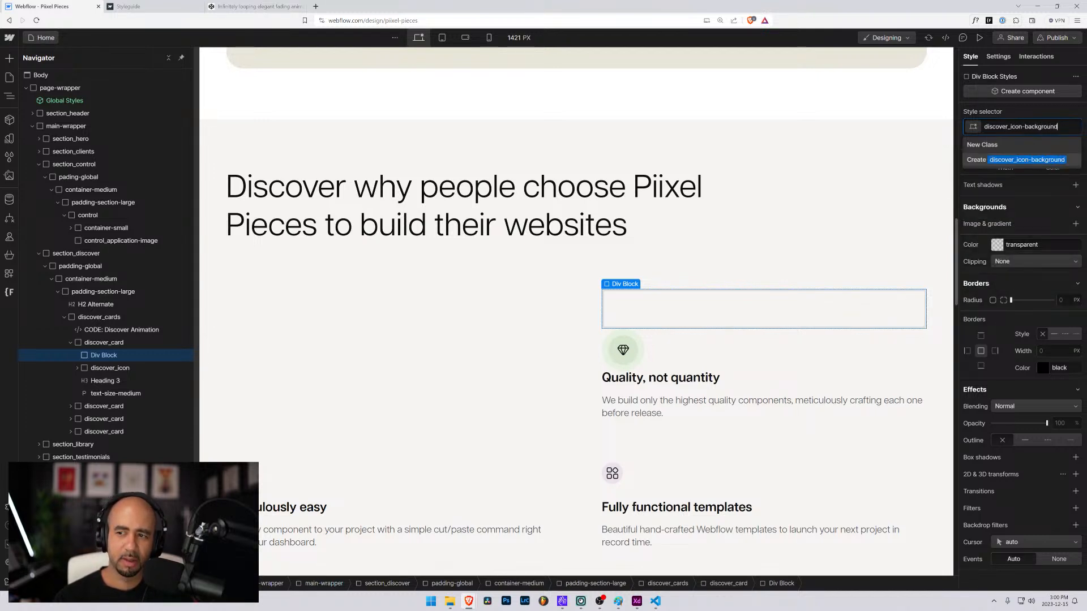
key(Return)
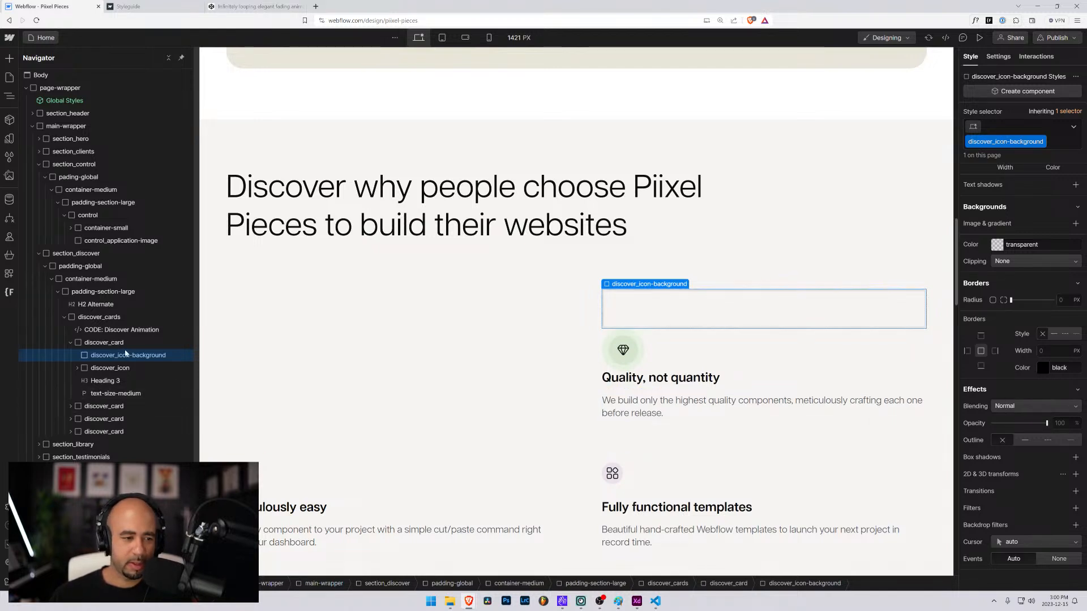
Nest discover_icon-background inside discover_icon as its first child, above discover_icon-outer.
click(92, 368)
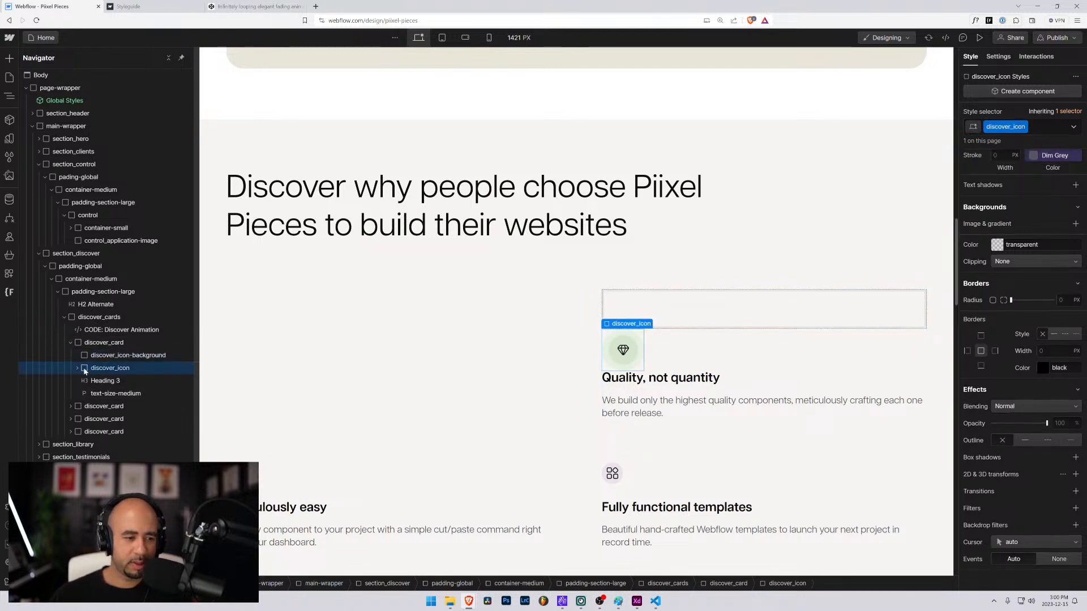
click(78, 368)
drag(87, 356, 85, 381)
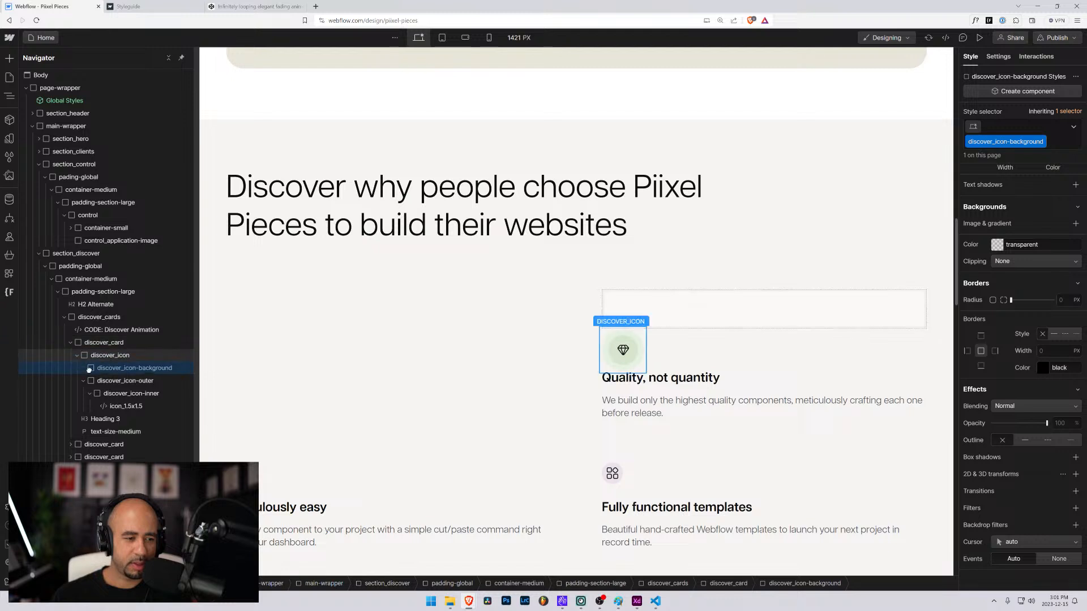
click(84, 381)
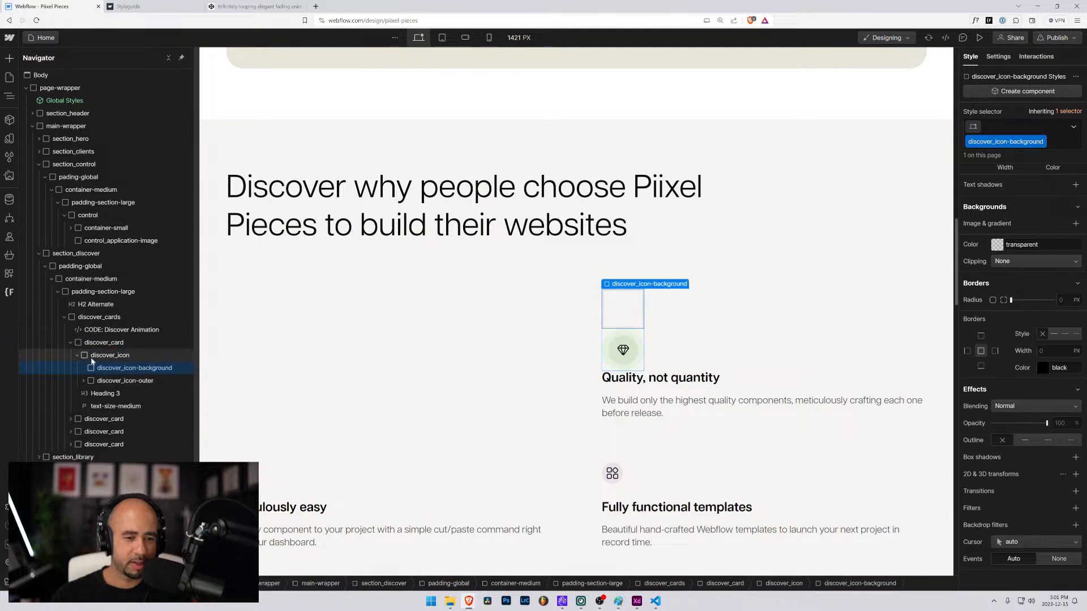
Set the position of discover_icon to Relative.
click(96, 356)
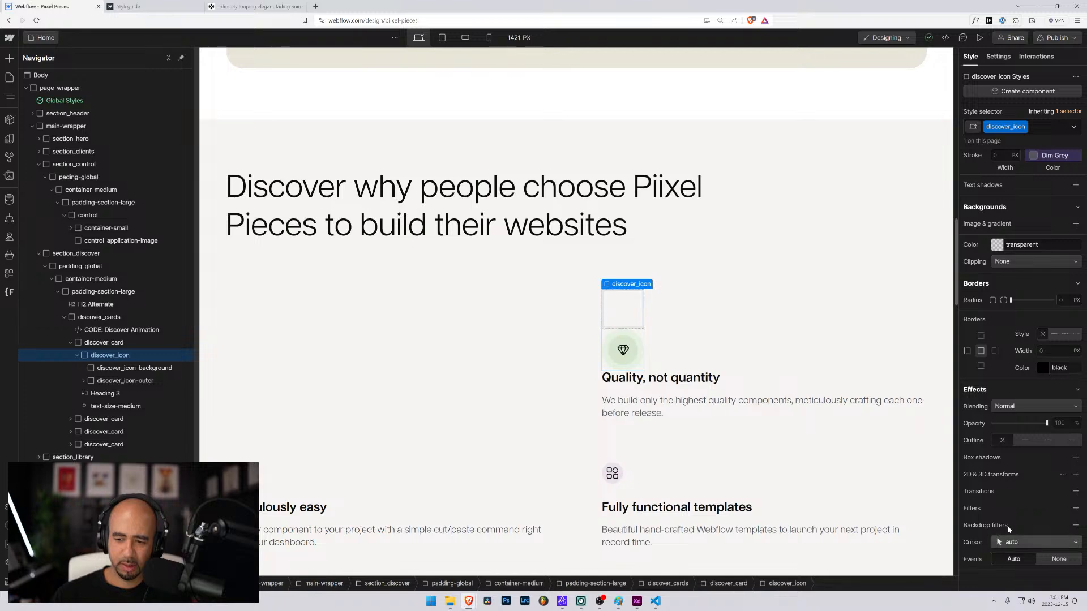
scroll(1007, 396, up, 6)
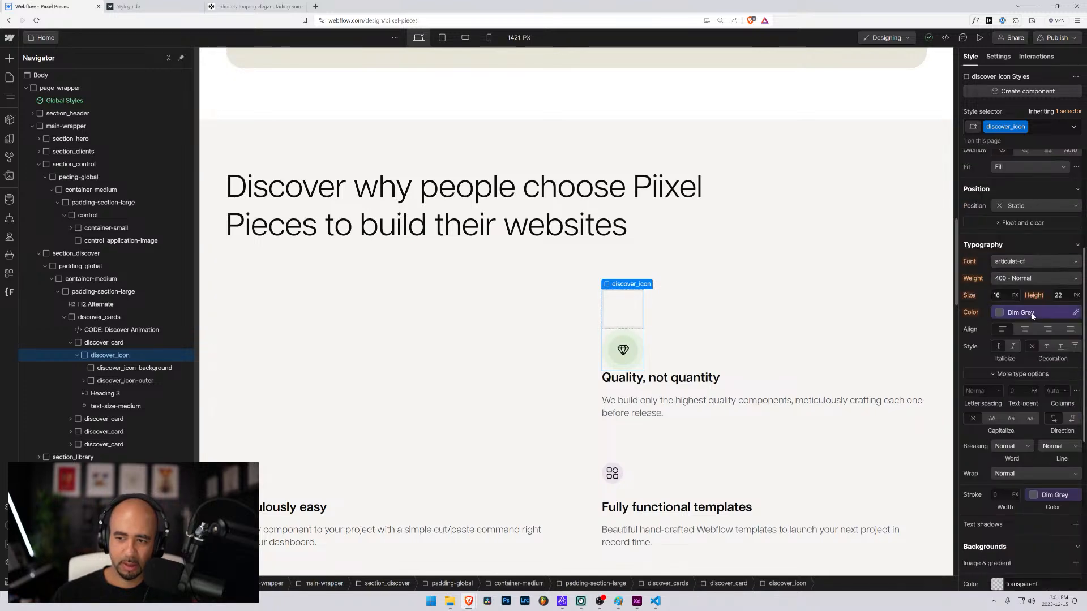
scroll(1011, 417, down, 2)
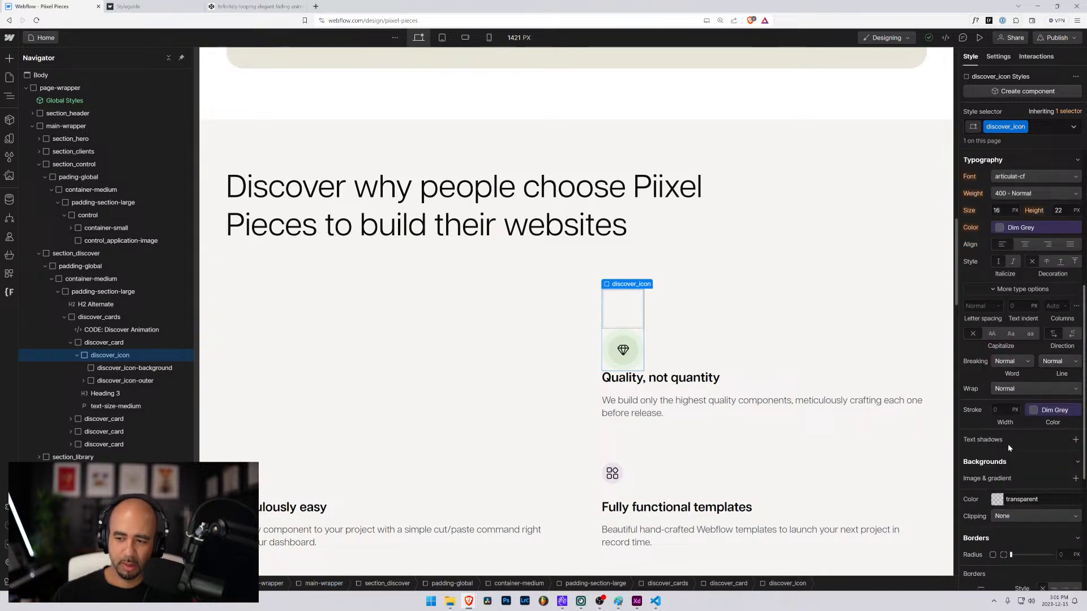
scroll(1000, 323, up, 4)
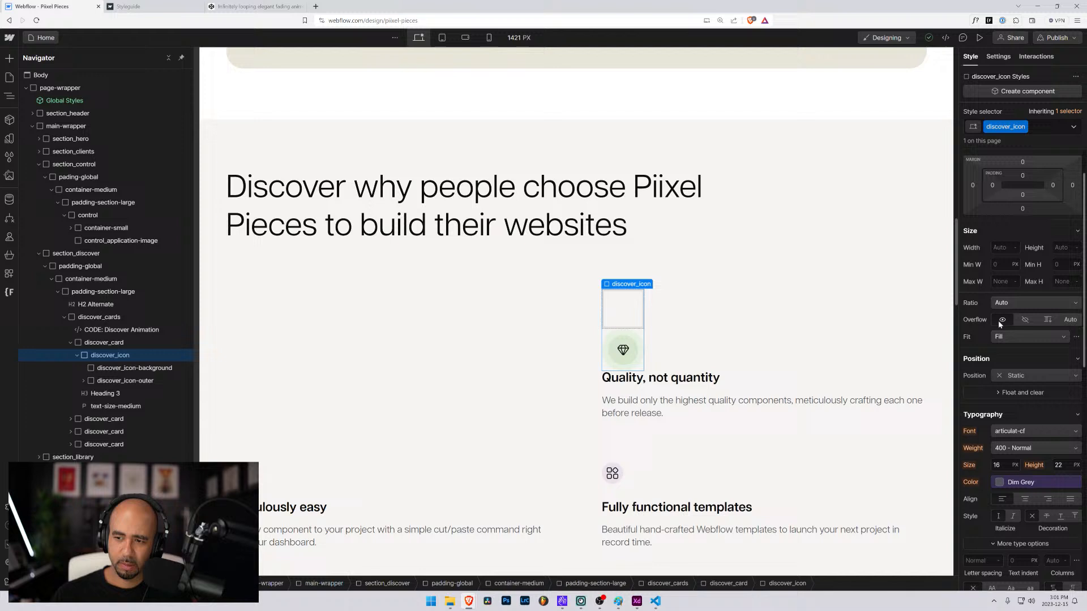
click(1017, 375)
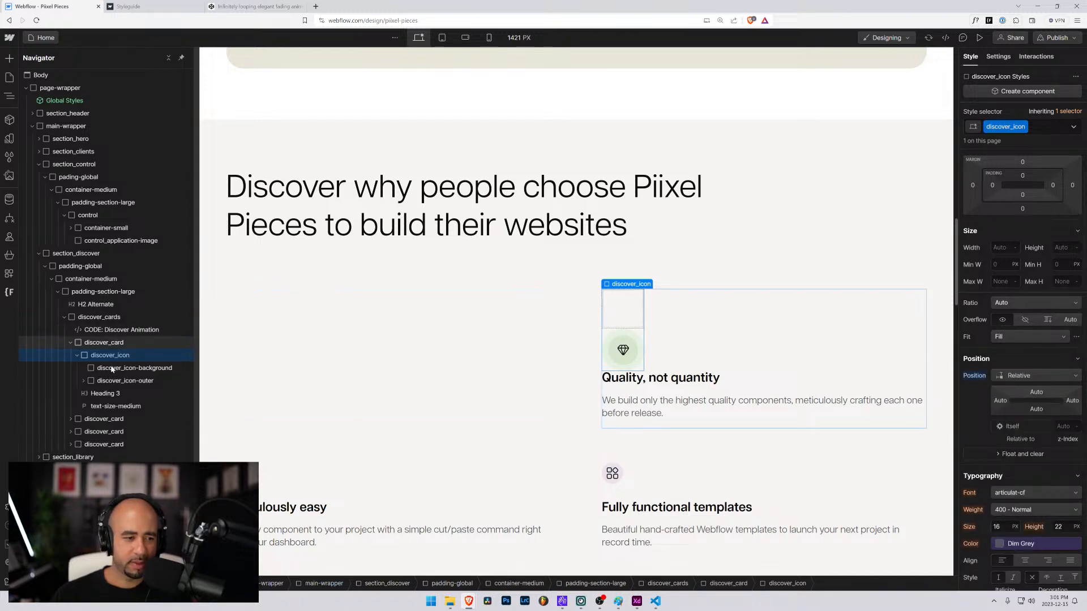
Set discover_icon-background to Absolute position with the full-cover preset, 0% on all four sides.
click(134, 368)
click(1012, 392)
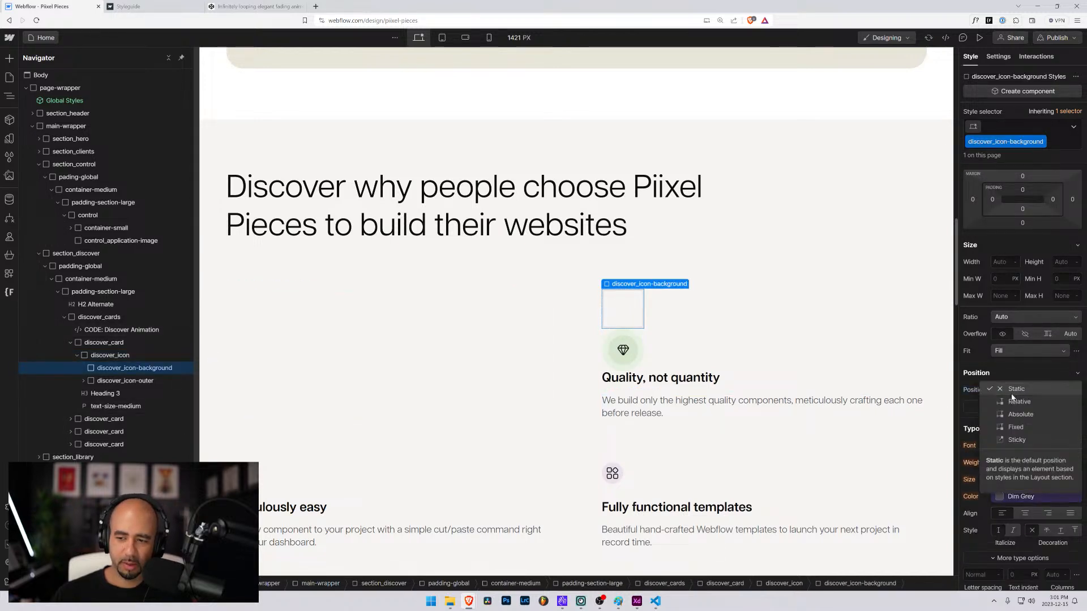
click(1008, 419)
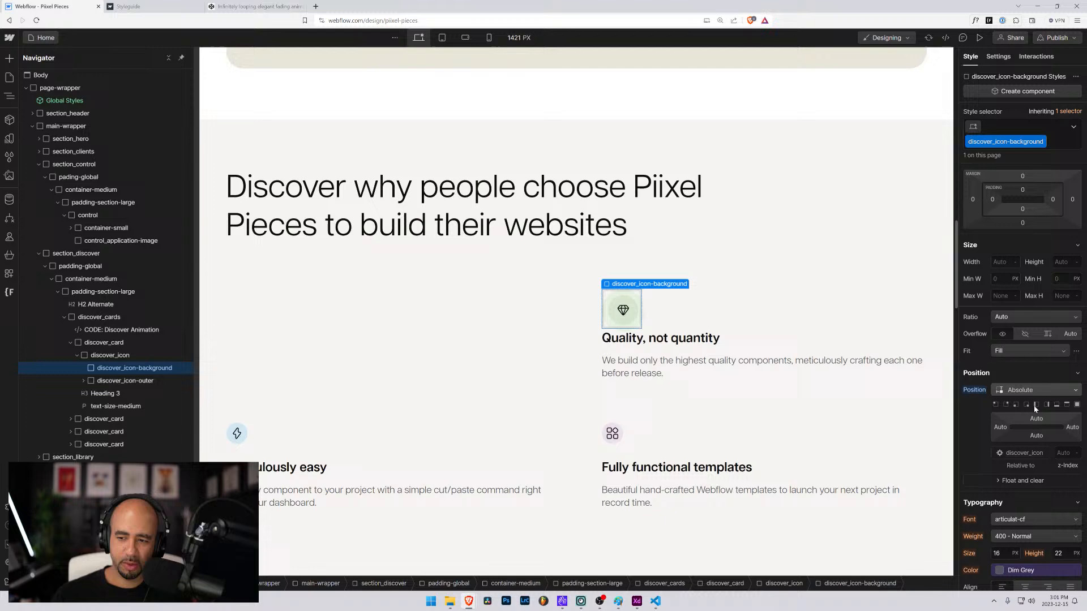
click(1077, 405)
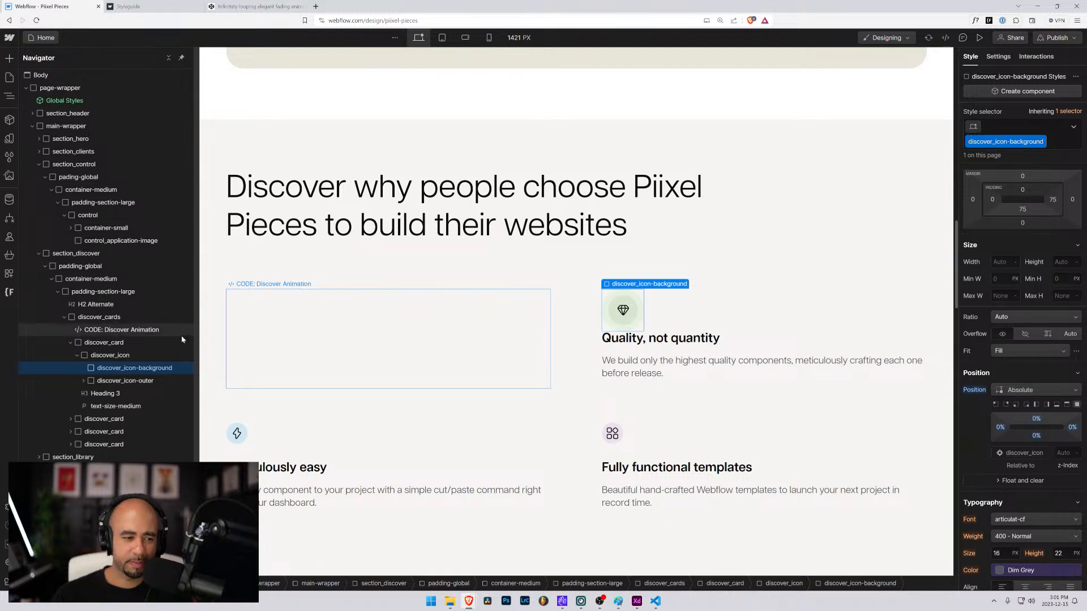
Set the background color of discover_icon-background to #e6f1e1 by sampling the icon's light green outer circle.
scroll(1027, 406, down, 10)
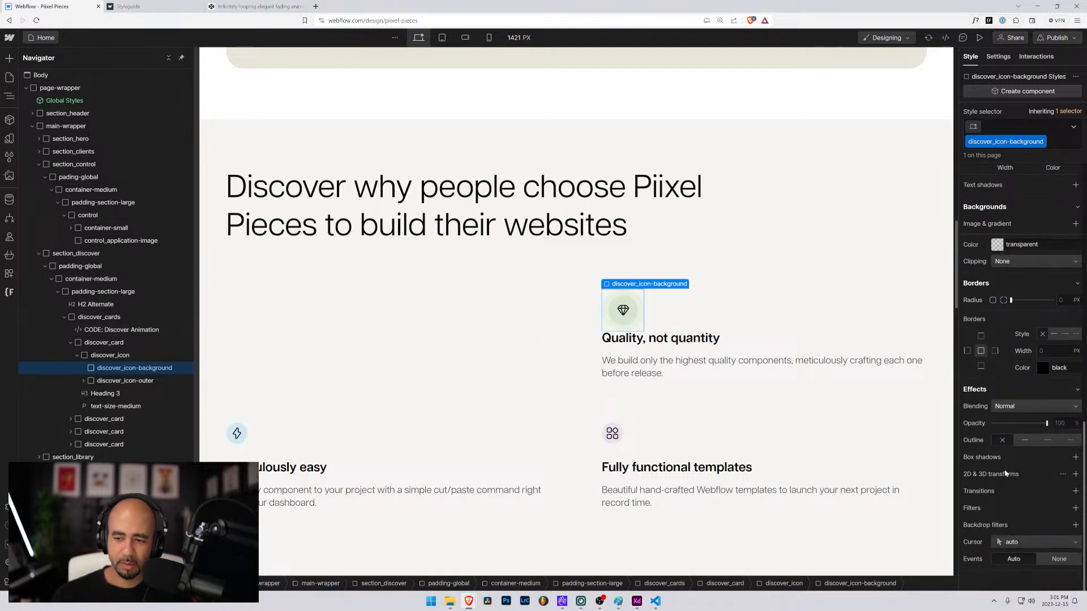
scroll(1006, 473, up, 1)
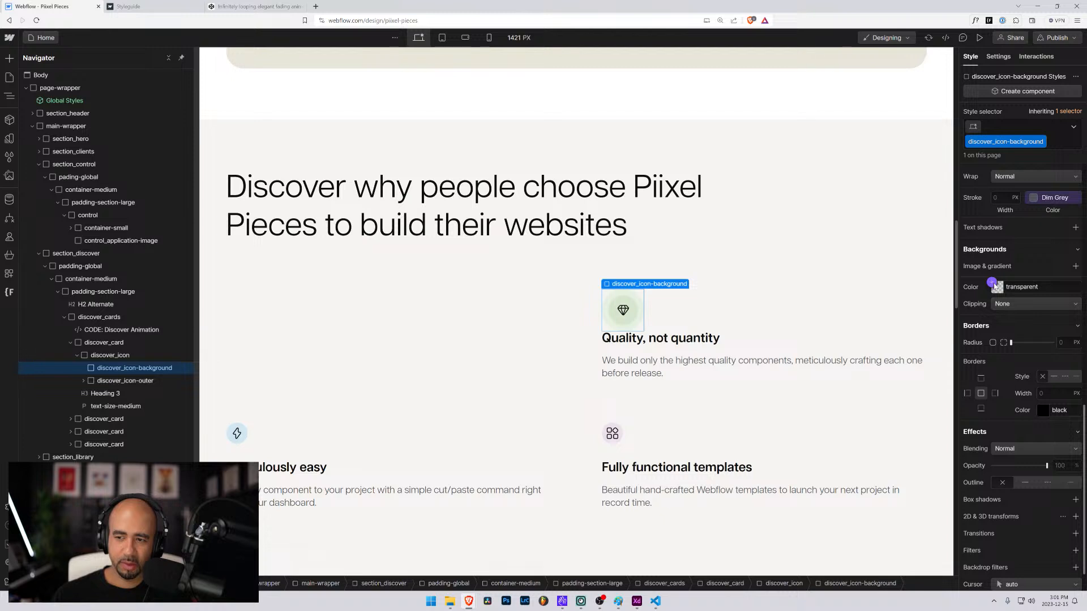
click(995, 285)
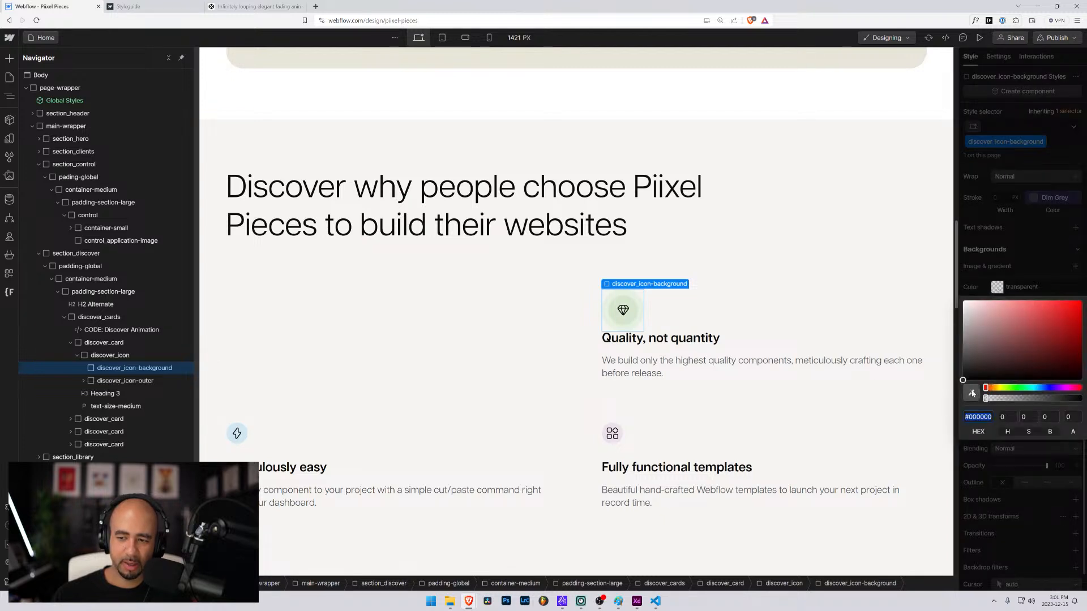
click(972, 393)
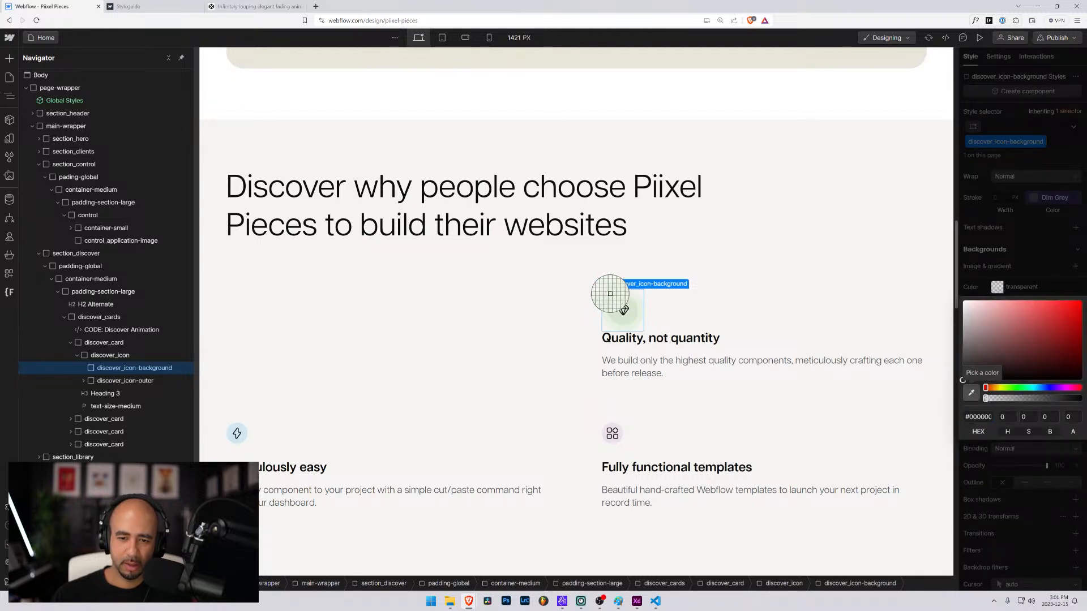
click(612, 298)
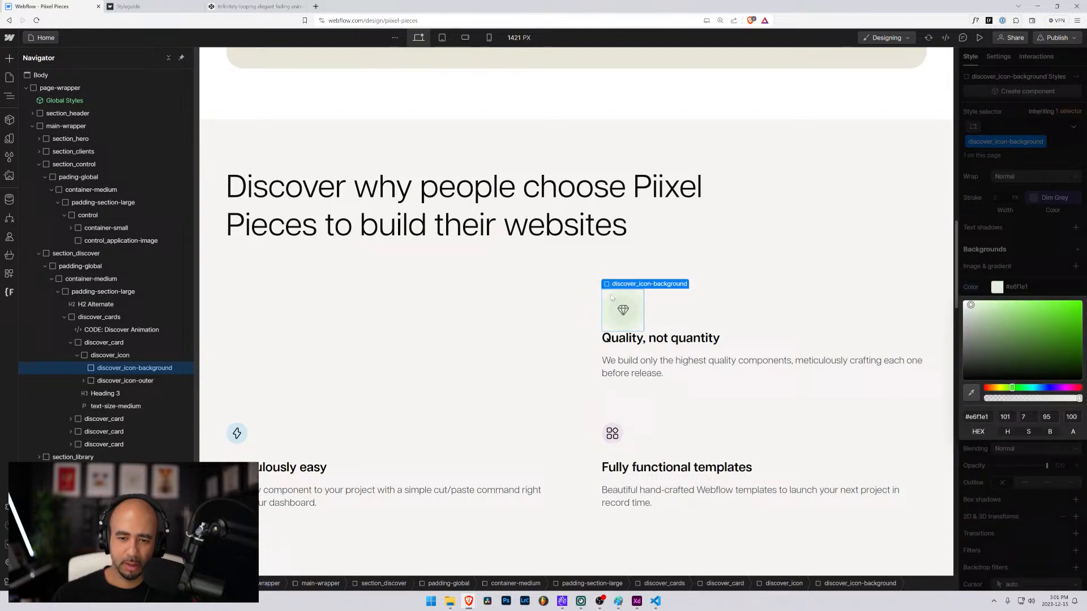
click(1034, 272)
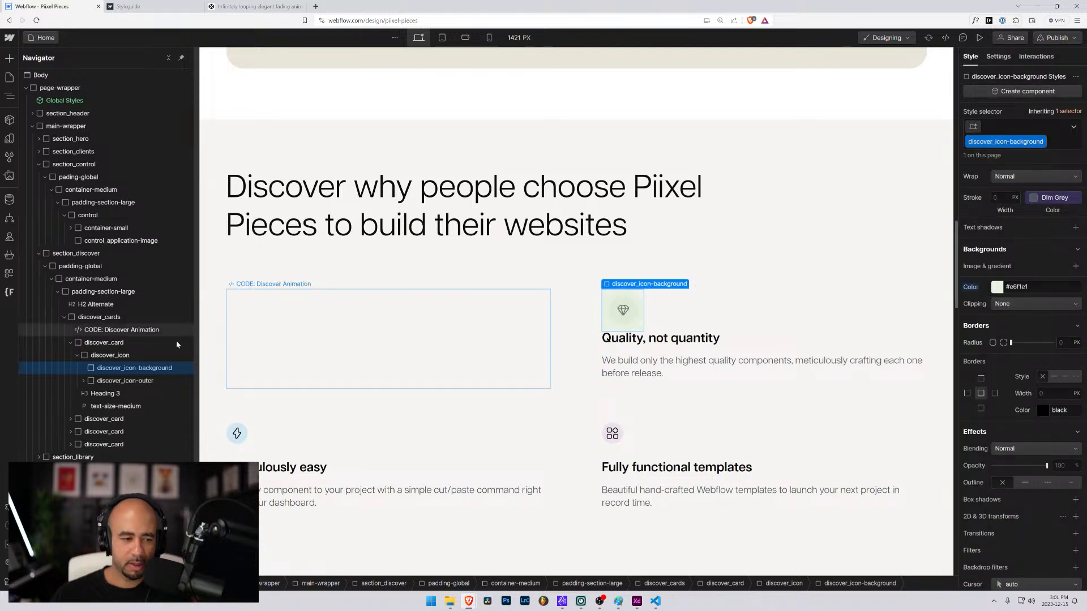
Reorder discover_icon's children so that discover_icon-outer comes before discover_icon-background.
click(94, 383)
drag(94, 382, 97, 364)
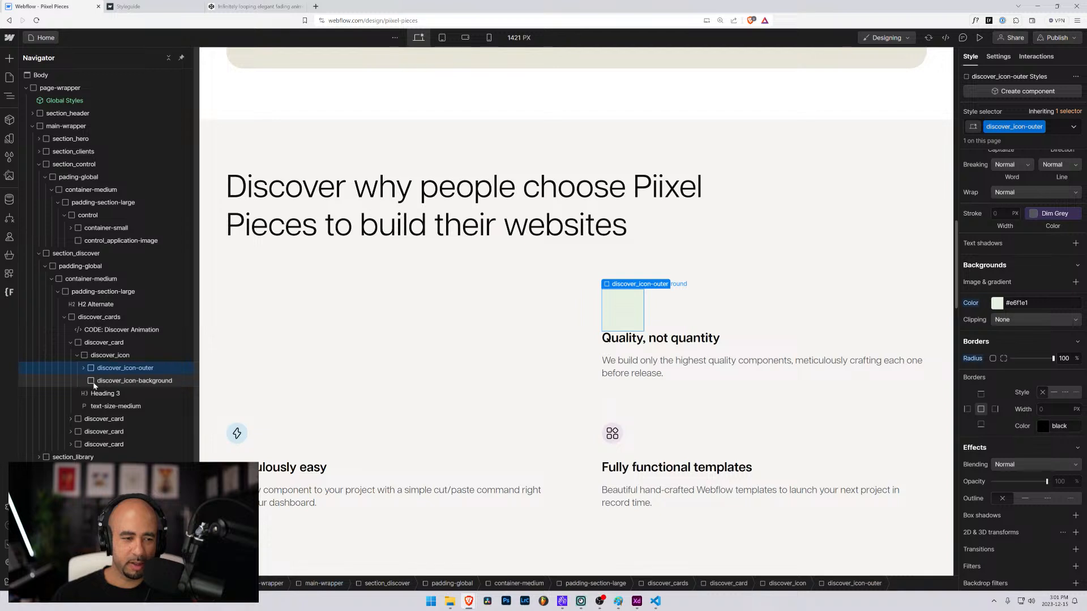
click(96, 380)
Reset the border radius and the background color of discover_icon-outer.
click(85, 369)
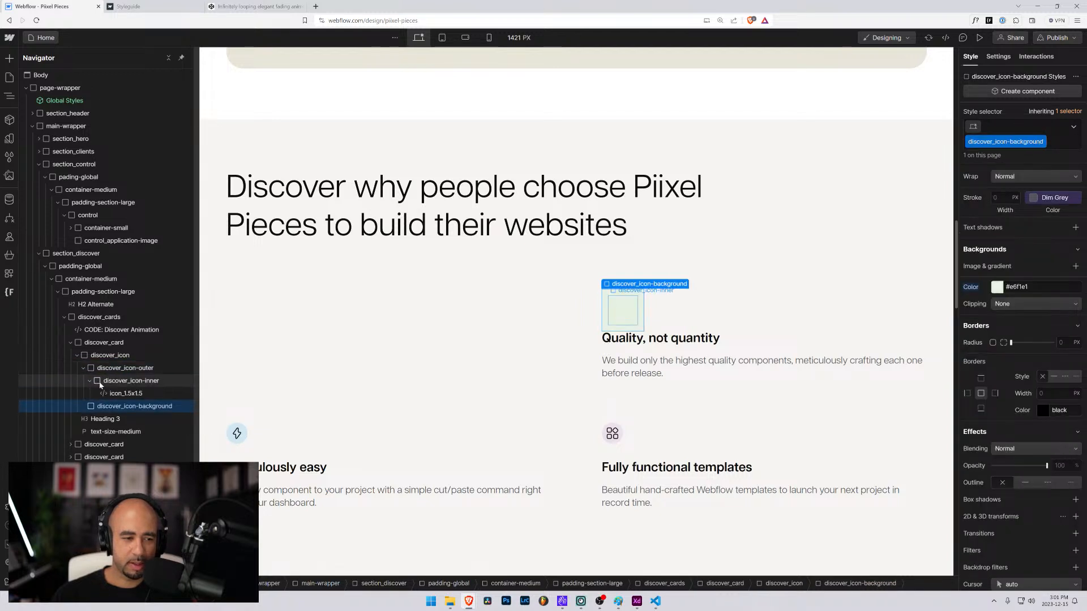
click(113, 368)
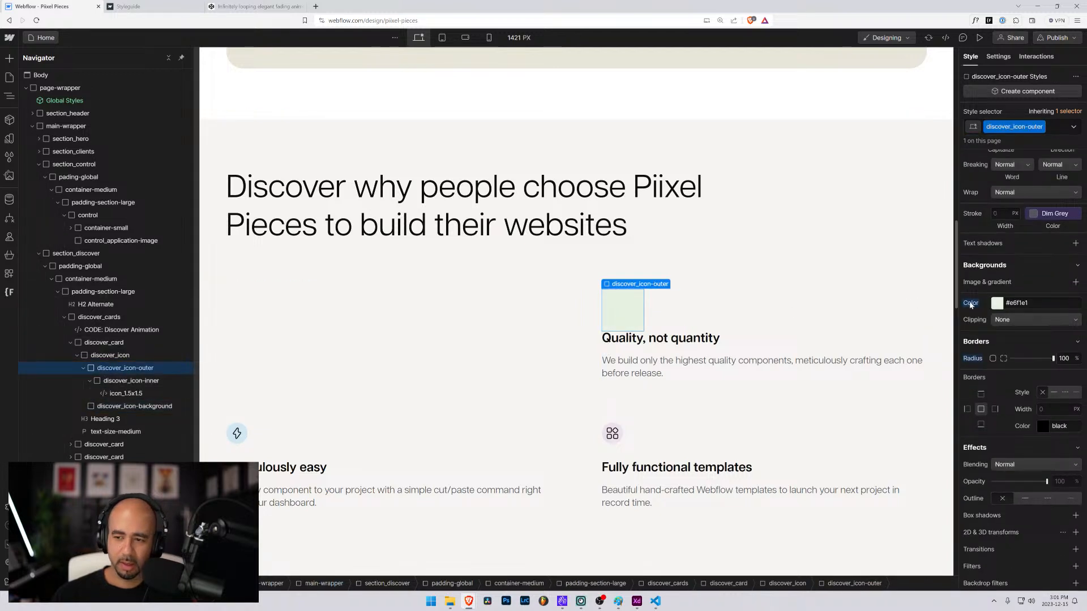
alt+click(973, 359)
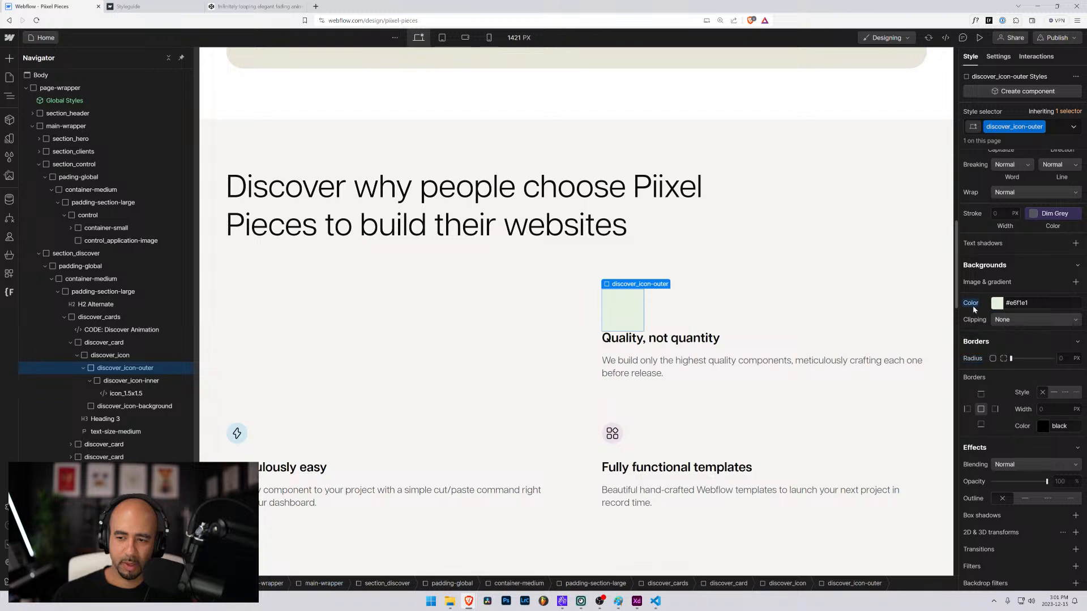
alt+click(970, 304)
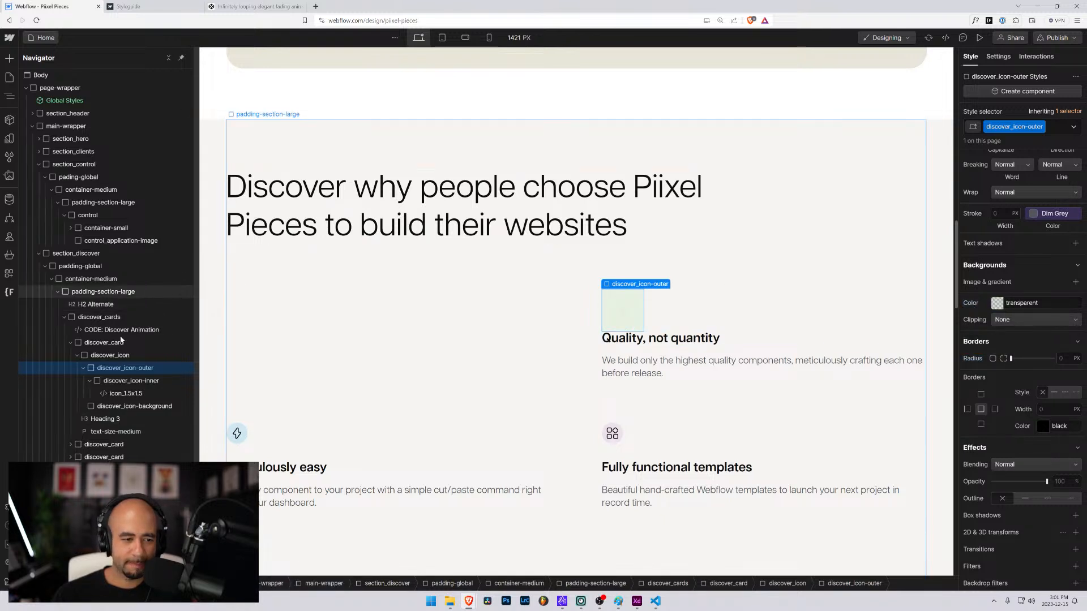
Set the border radius of discover_icon-background to 100%.
click(119, 383)
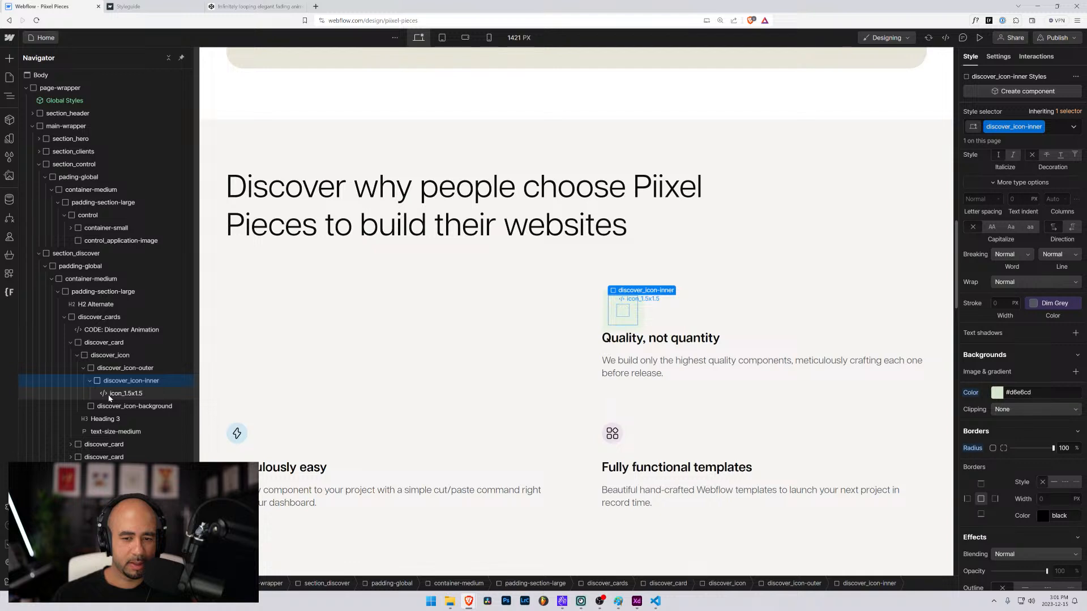
click(131, 406)
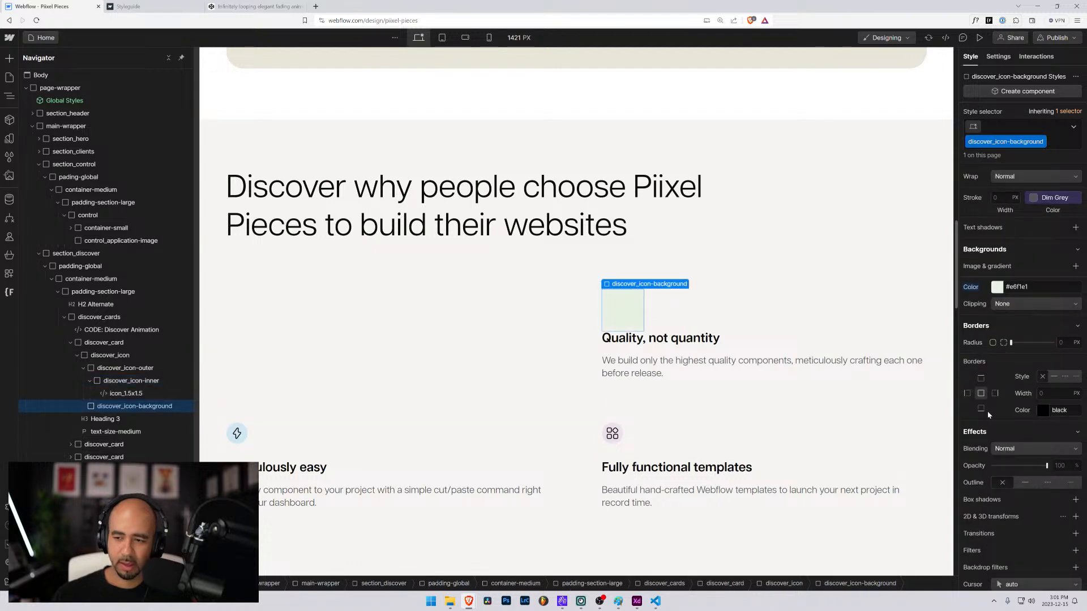
scroll(989, 415, down, 3)
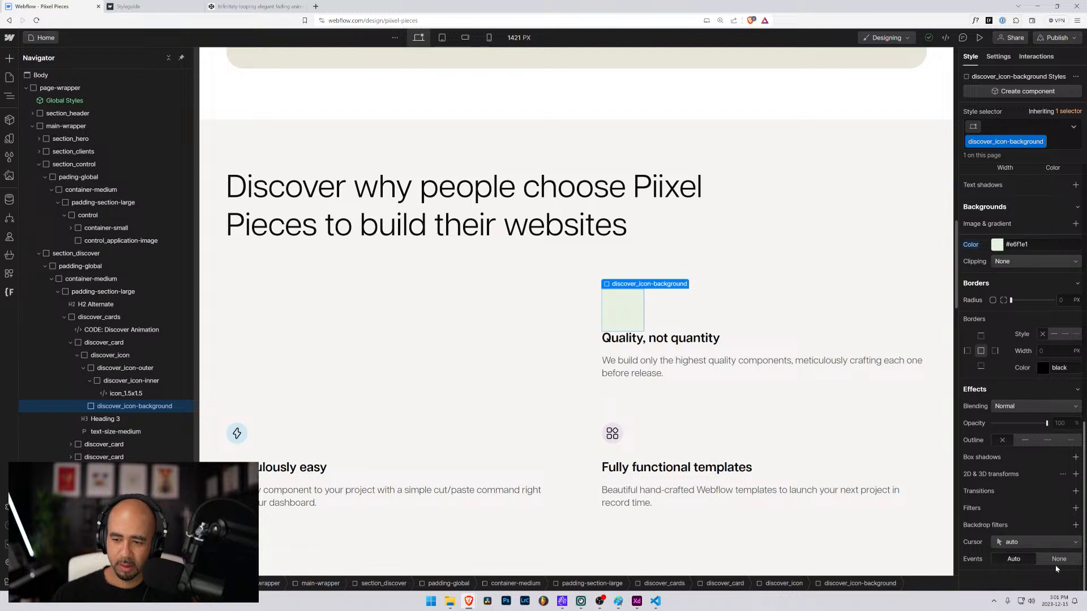
click(1063, 300)
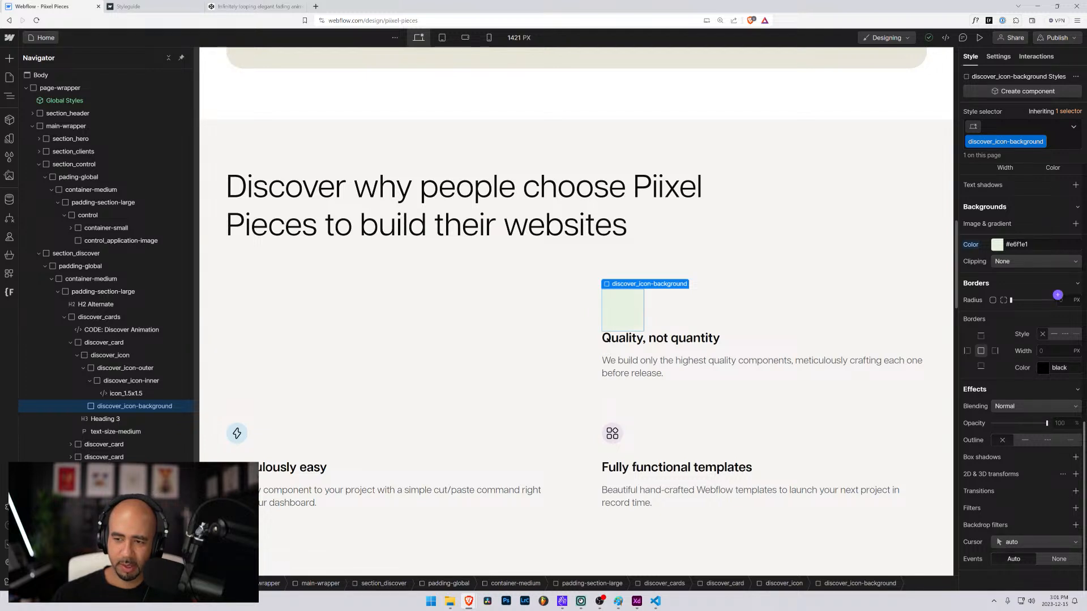
text(100%)
key(Return)
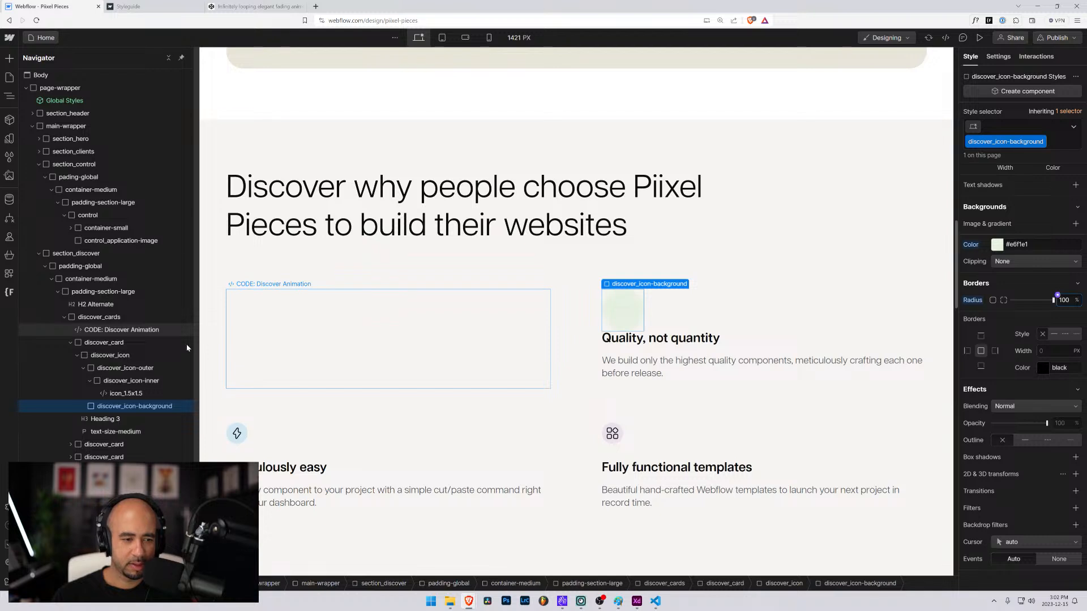
Review the fadeIn CSS in the CODE: Discover Animation embed.
click(82, 368)
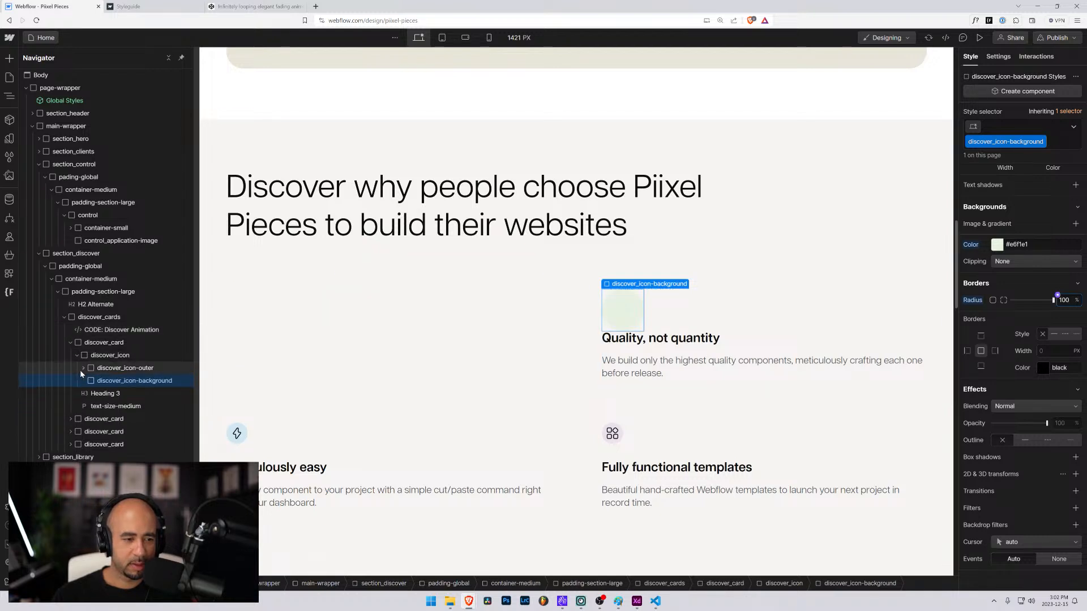
click(92, 330)
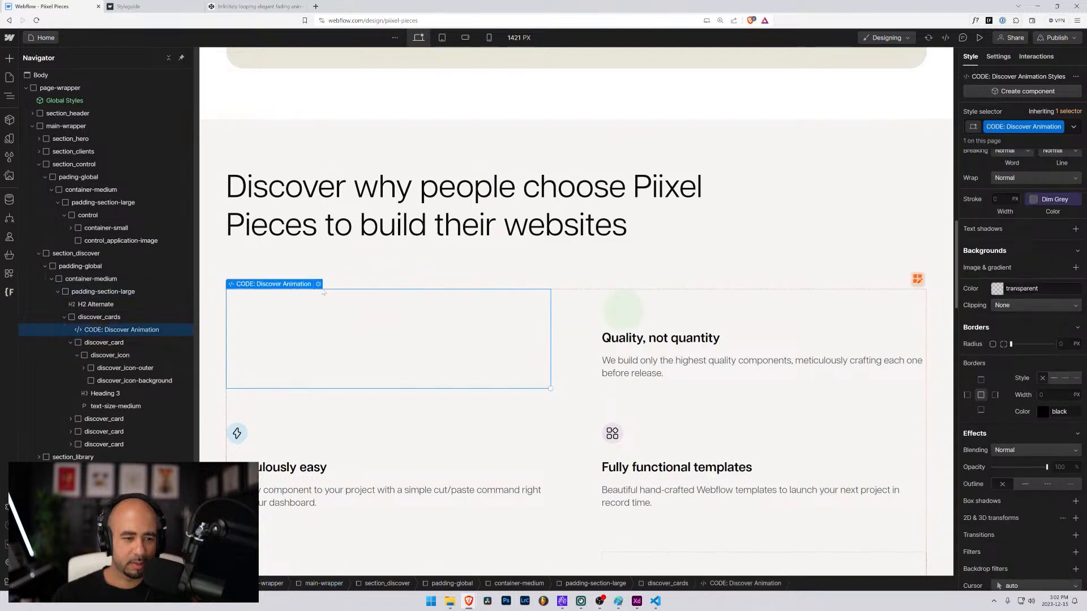
click(319, 285)
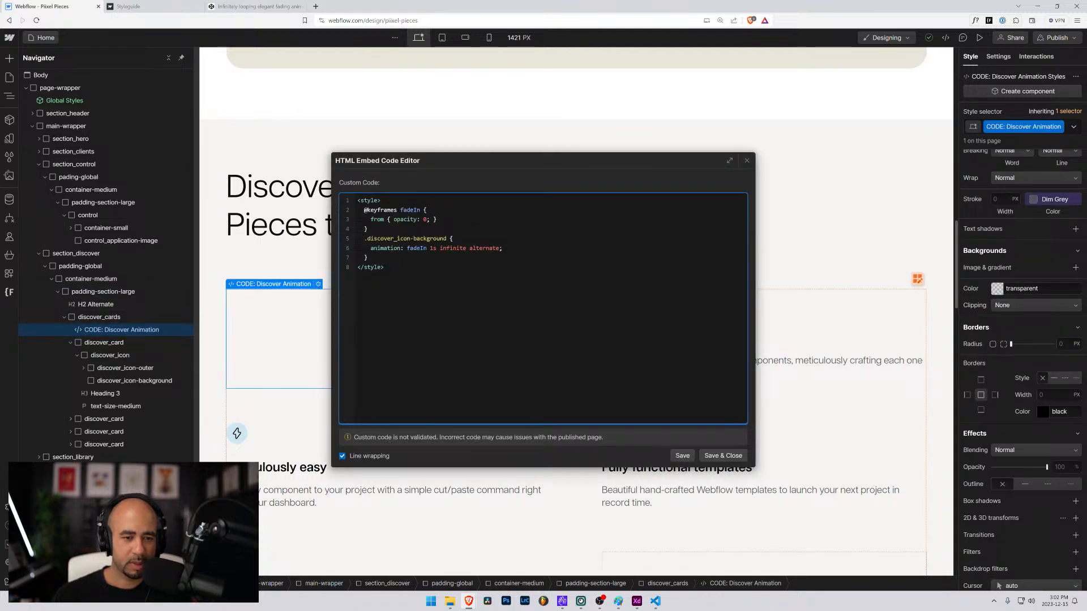
click(723, 455)
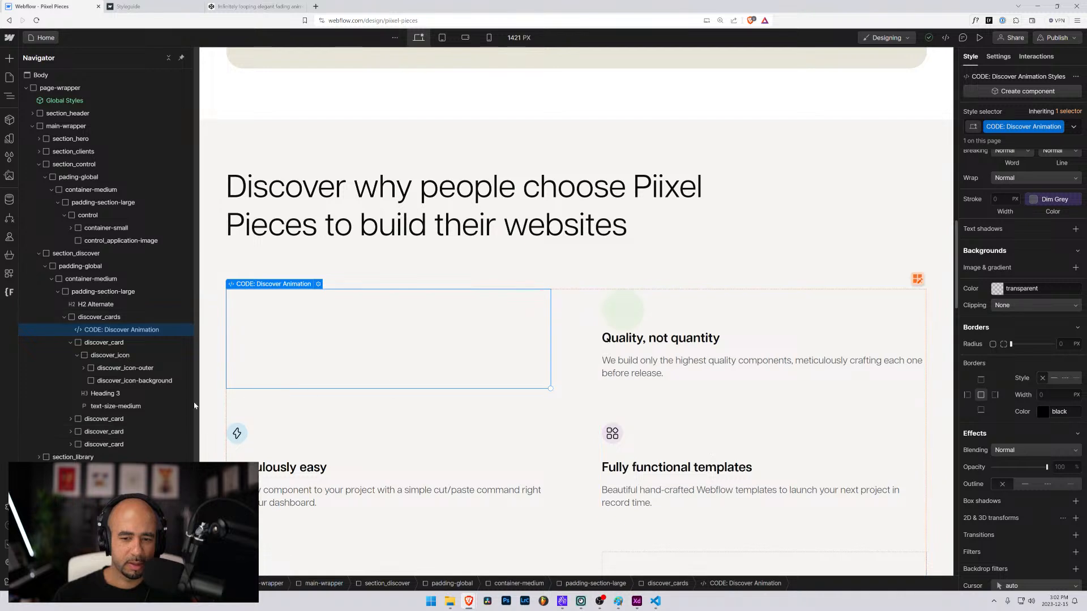
Set the z-index of discover_icon-background to -1 so it sits behind the diamond icon.
click(108, 380)
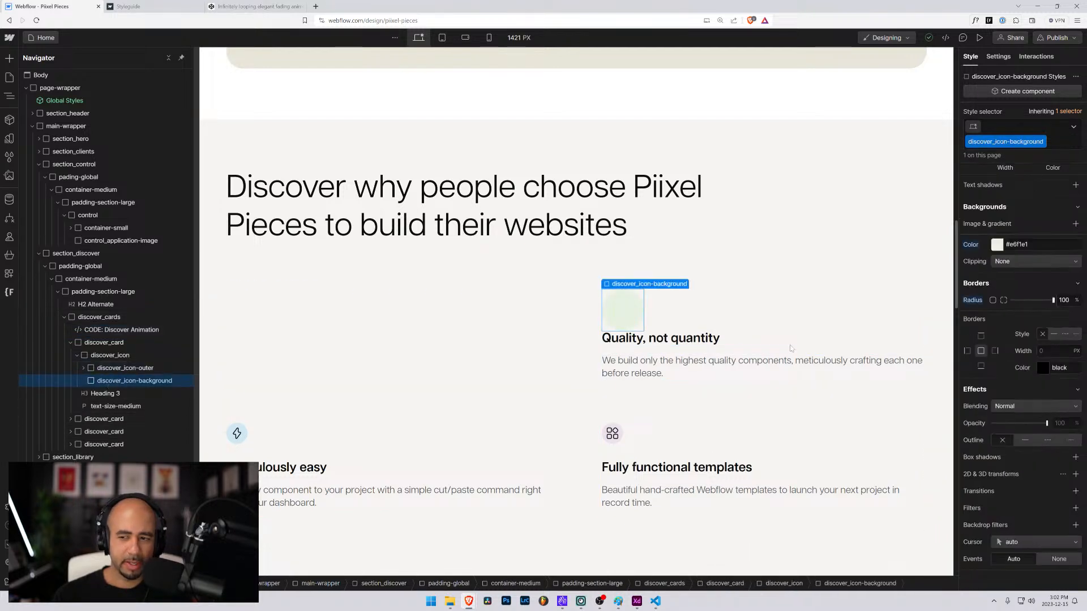
scroll(1037, 283, up, 4)
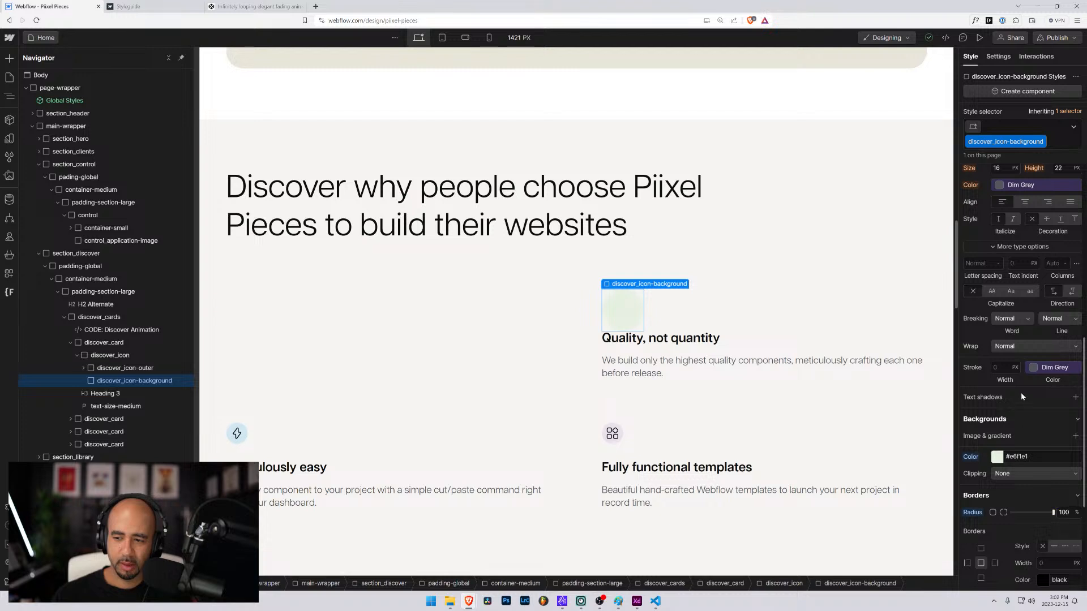
scroll(1022, 396, up, 6)
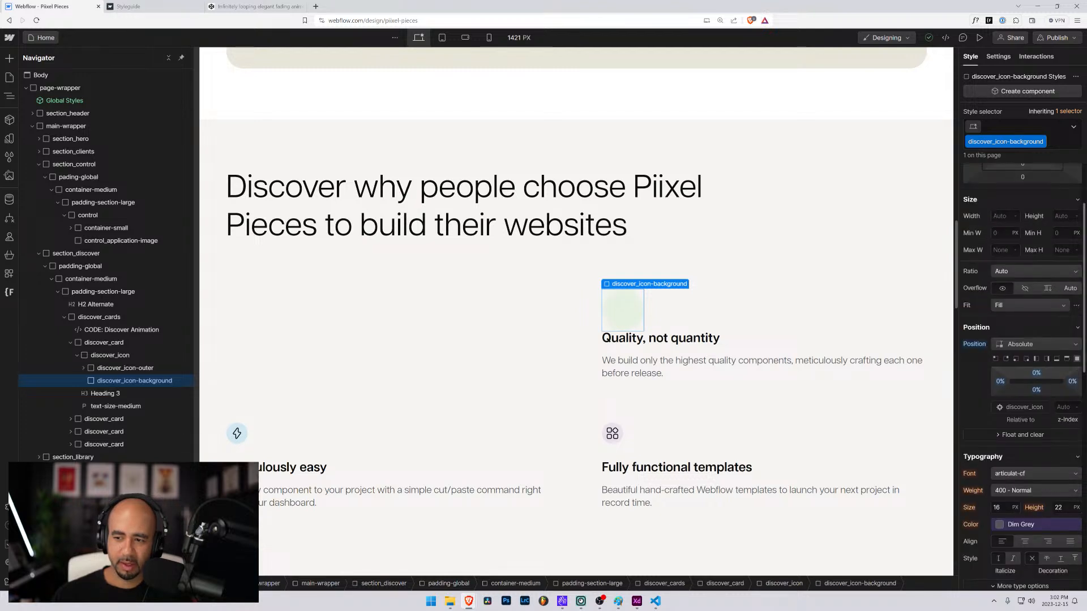
text(0)
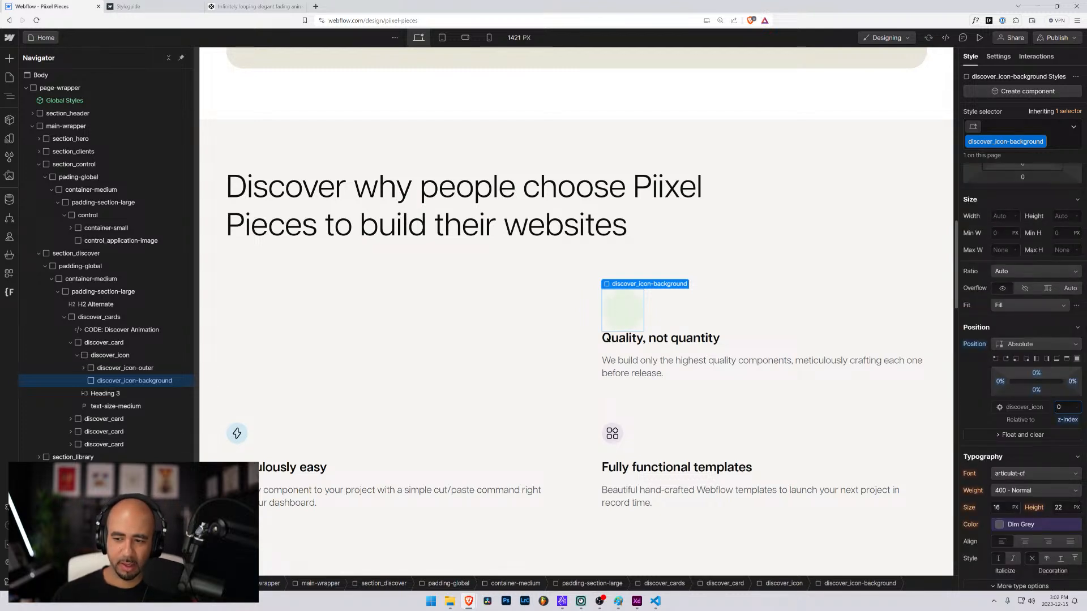
key(Return)
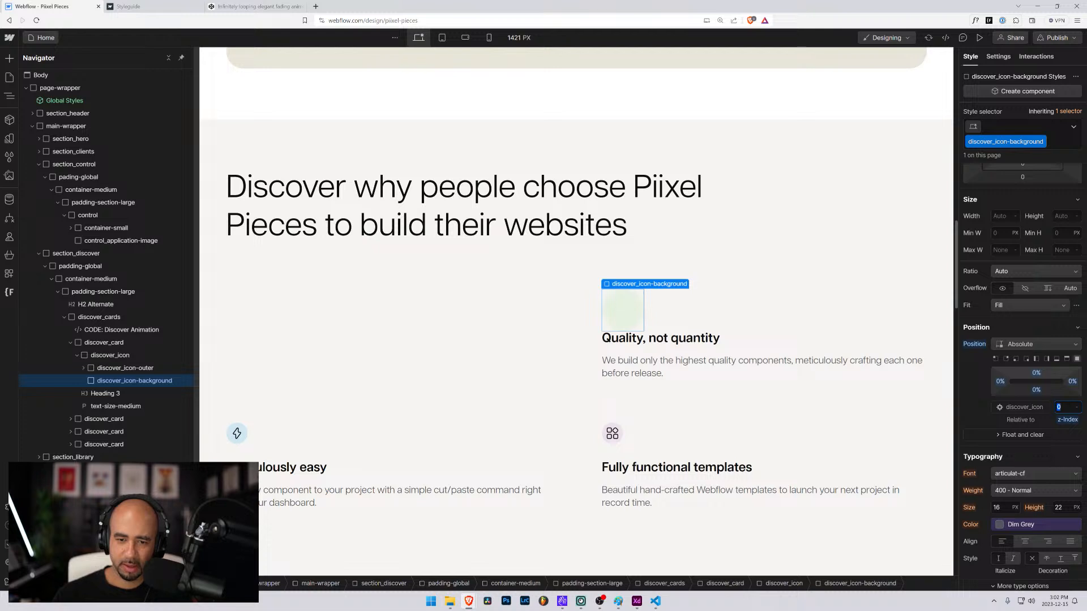
click(1073, 410)
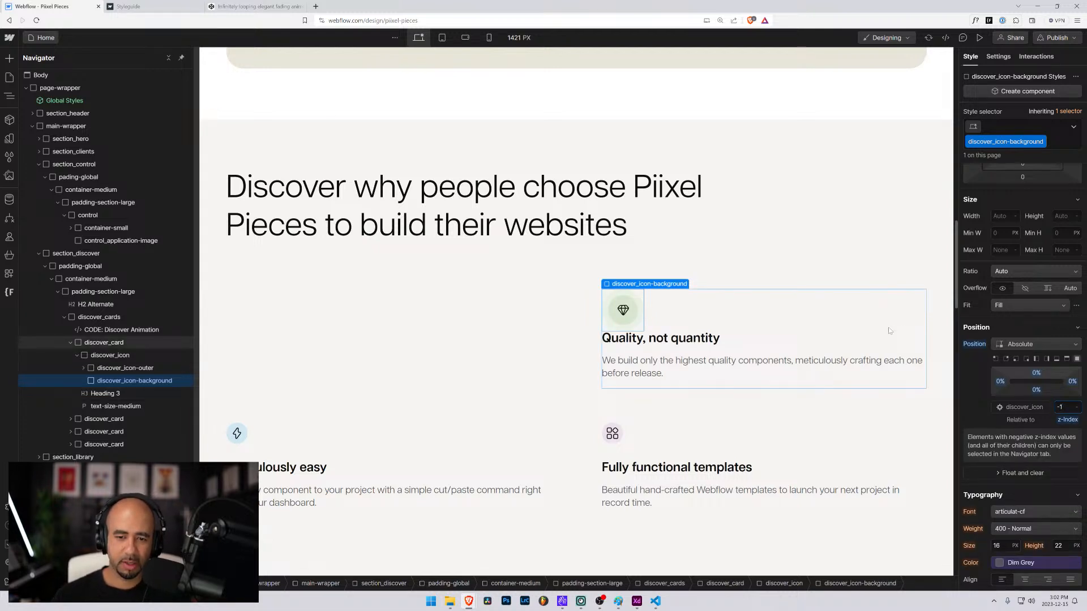
Set the fadeIn keyframe's starting opacity to 50 in the CODE: Discover Animation embed and save it.
click(607, 293)
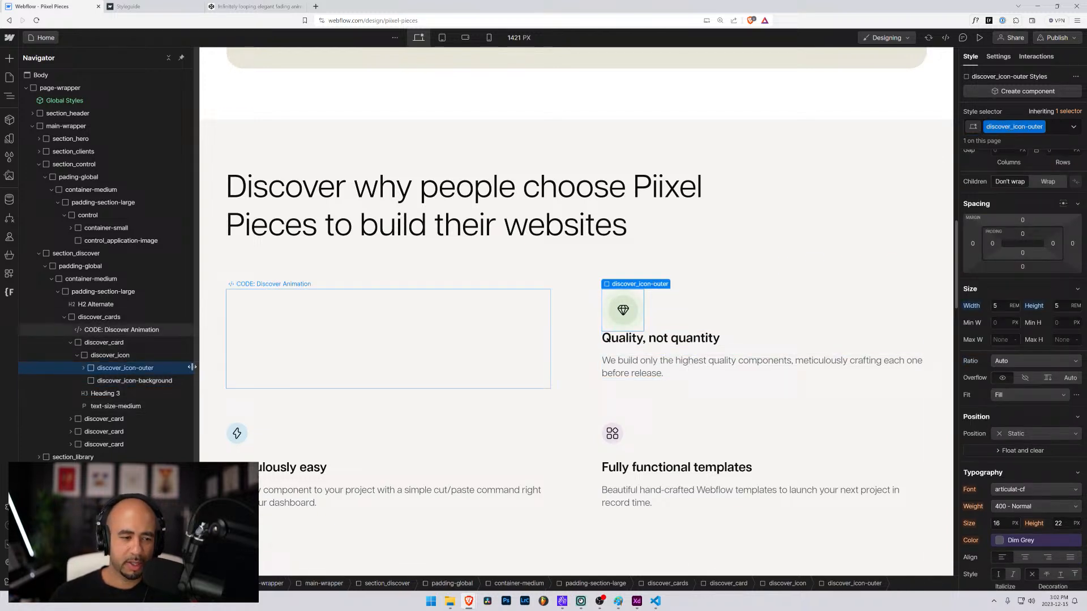
click(162, 331)
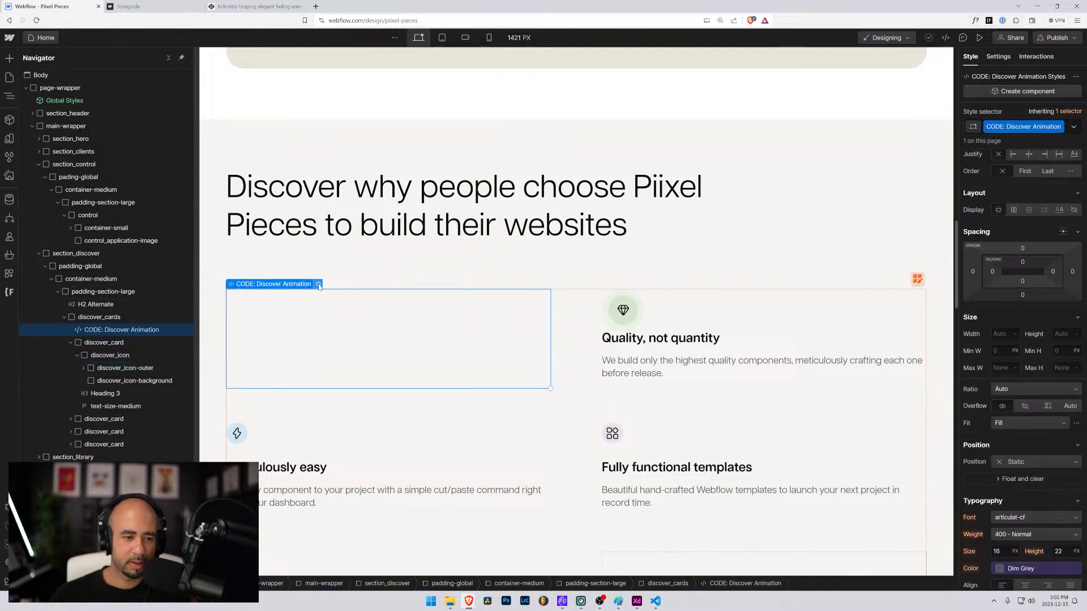
double_click(312, 303)
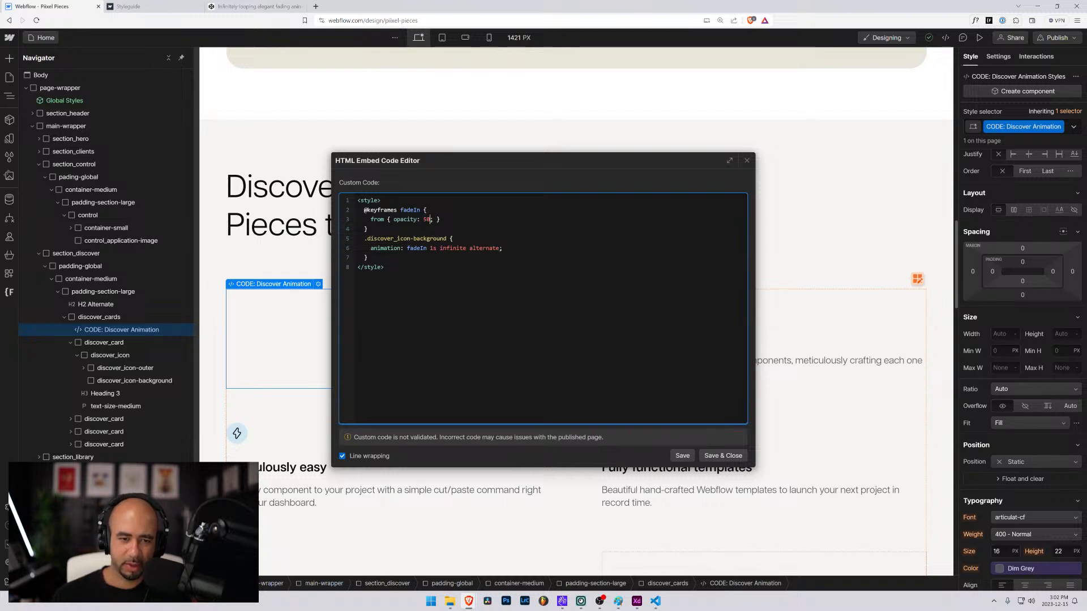
click(724, 456)
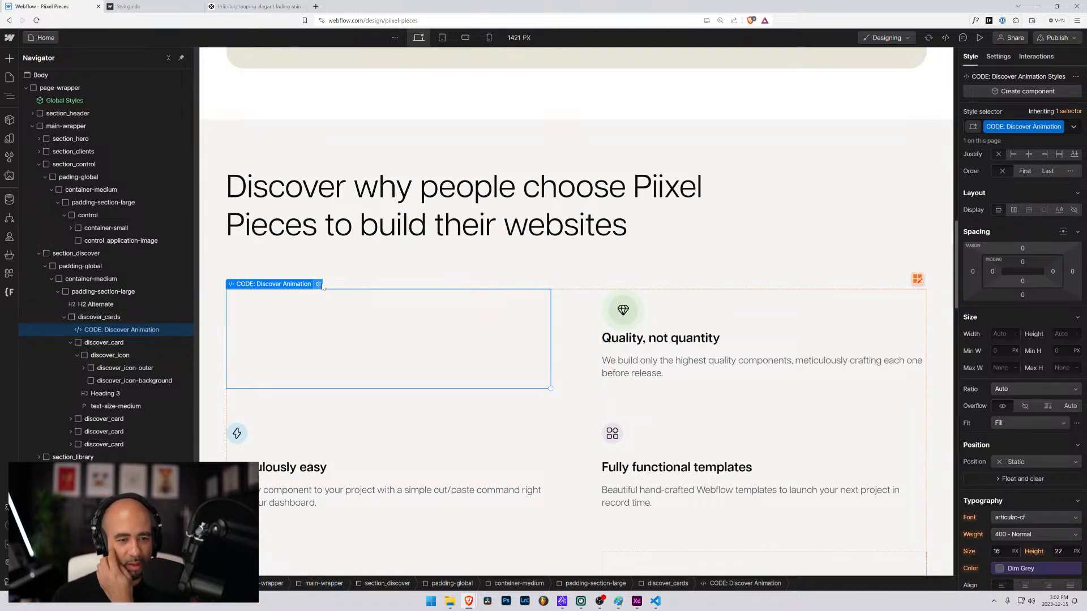
Set the fadeIn animation's duration to 2.5s and its starting opacity to 25 in the Discover Animation embed, saving the code.
double_click(341, 290)
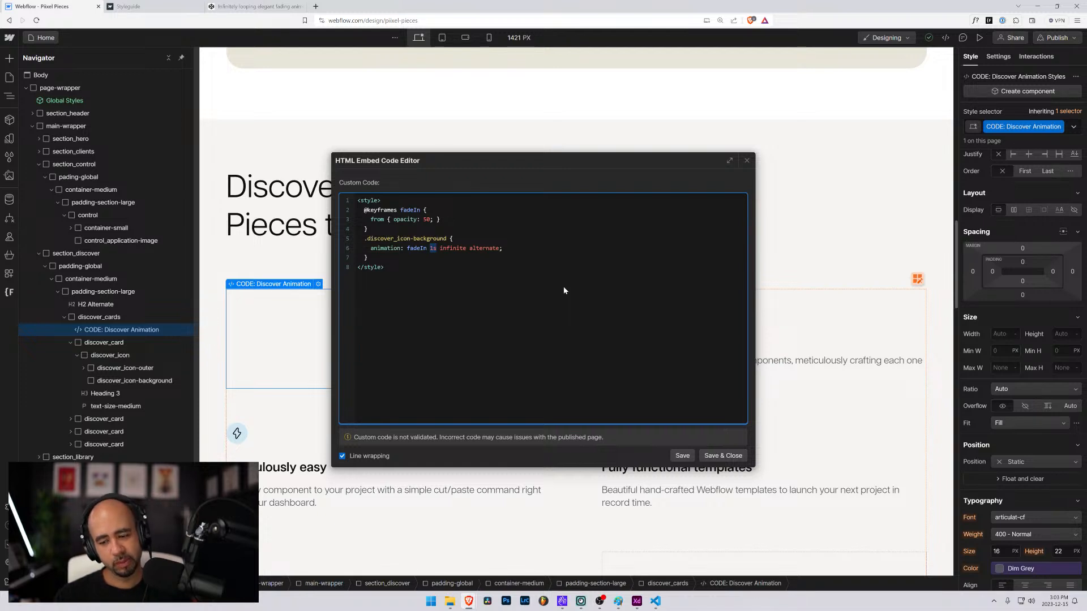
text(2500m)
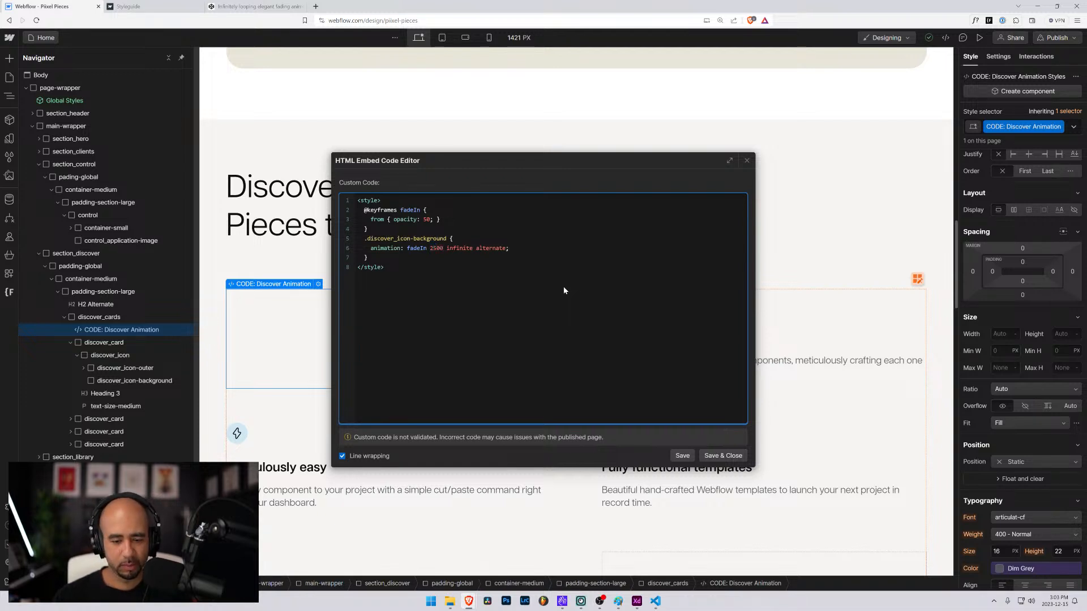
text(s)
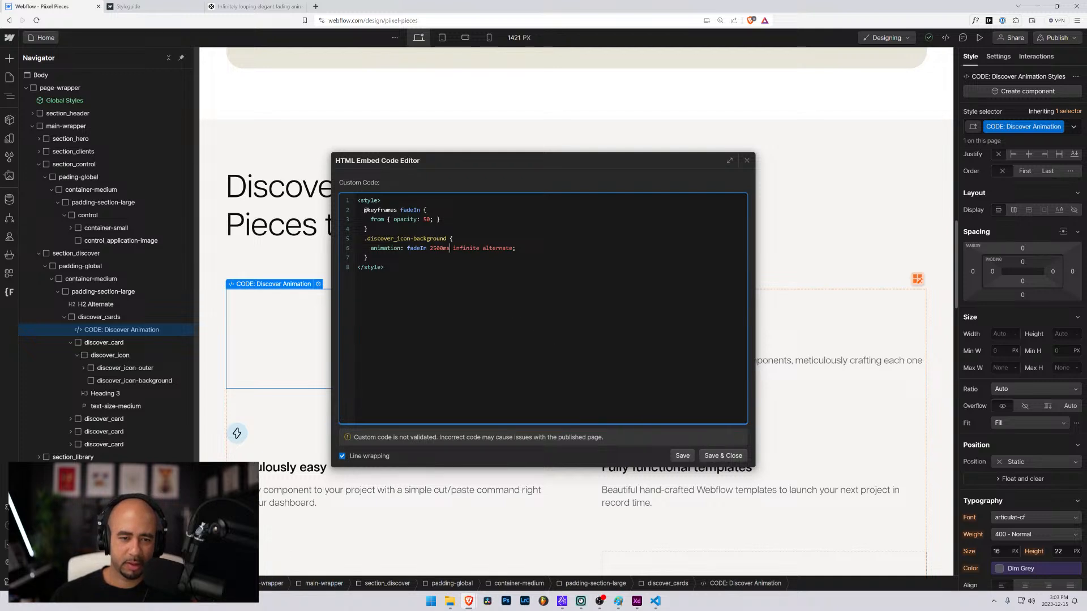
text(.5)
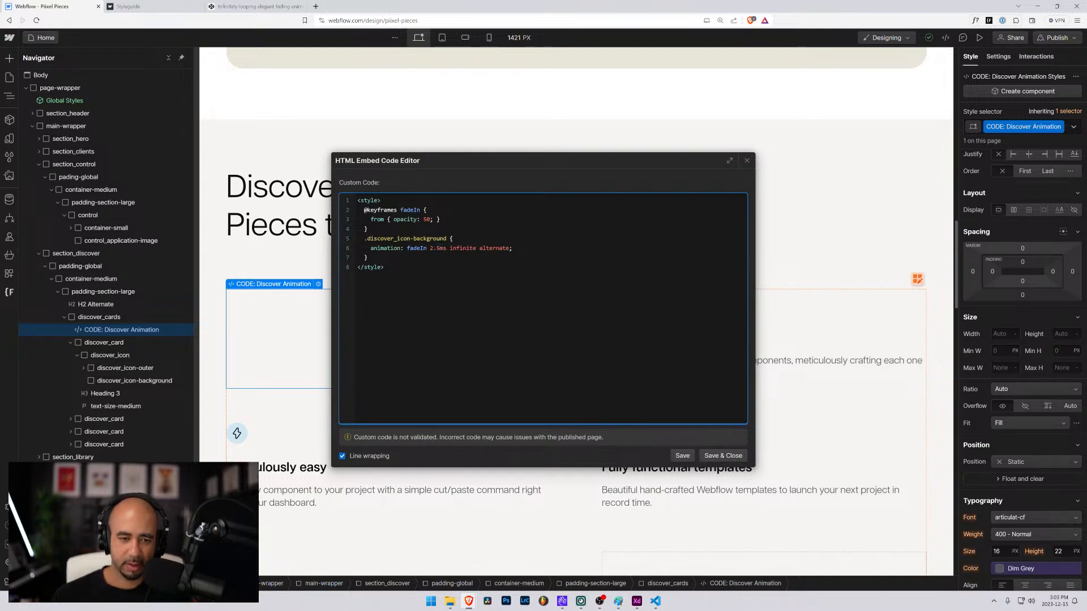
key(Delete)
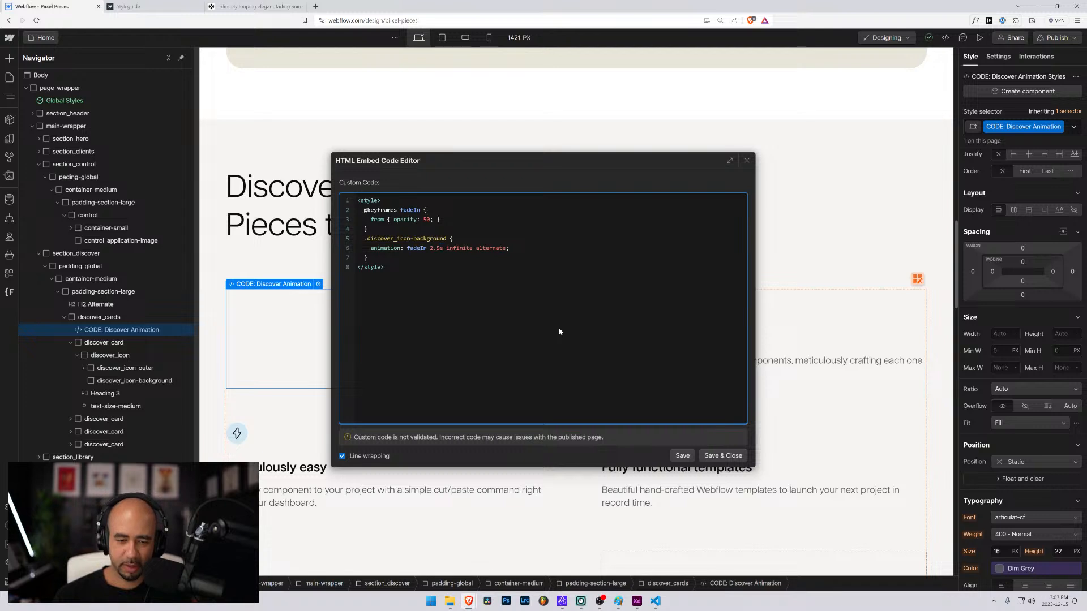
click(722, 455)
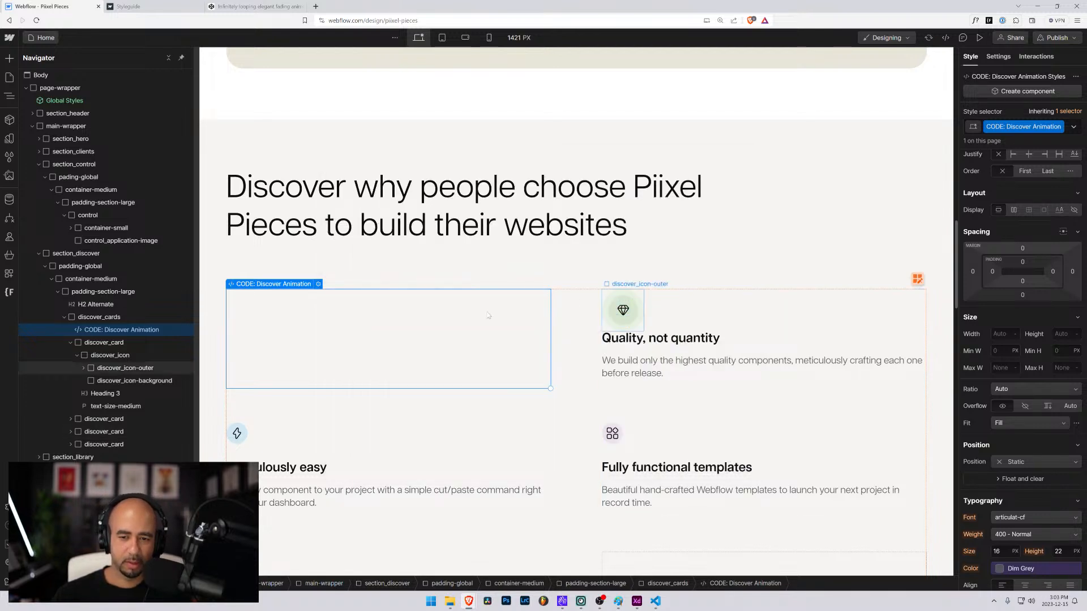
double_click(334, 297)
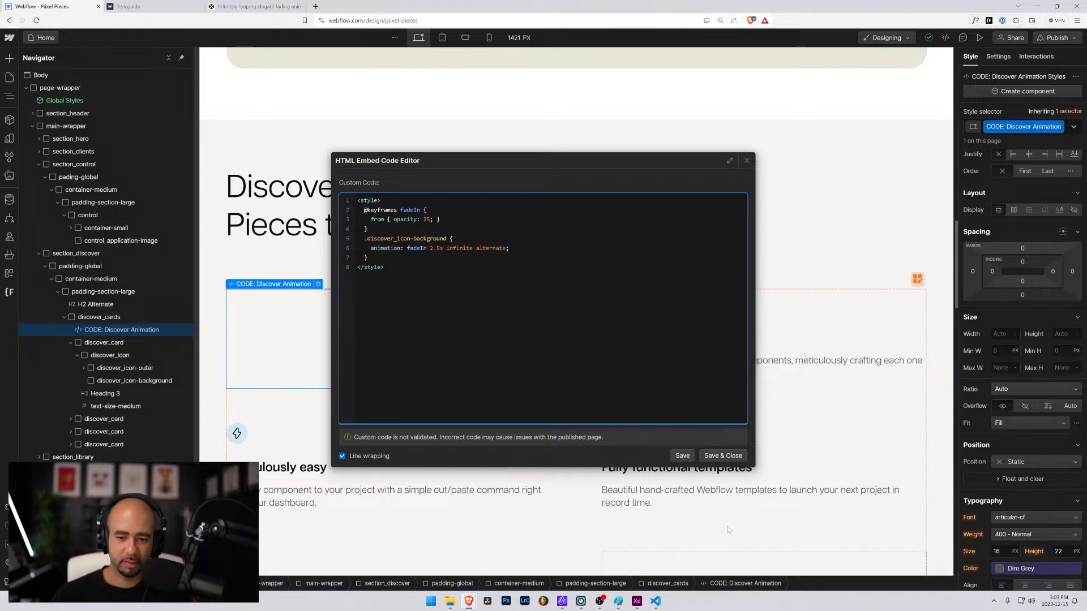
click(723, 456)
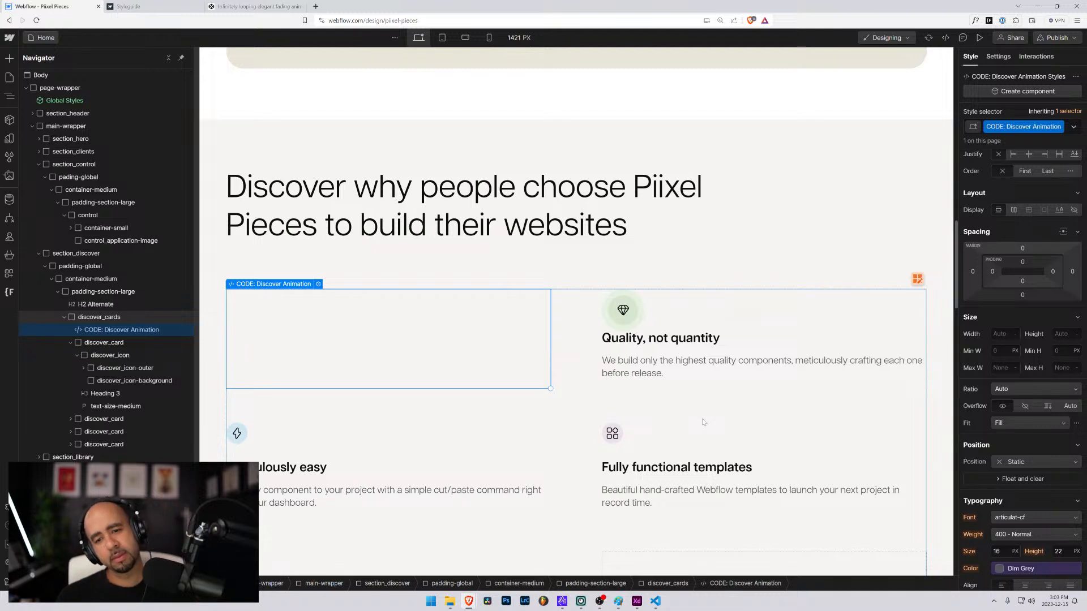
Set the background color of discover_icon-background to the Dark Slate Blue variable.
click(623, 310)
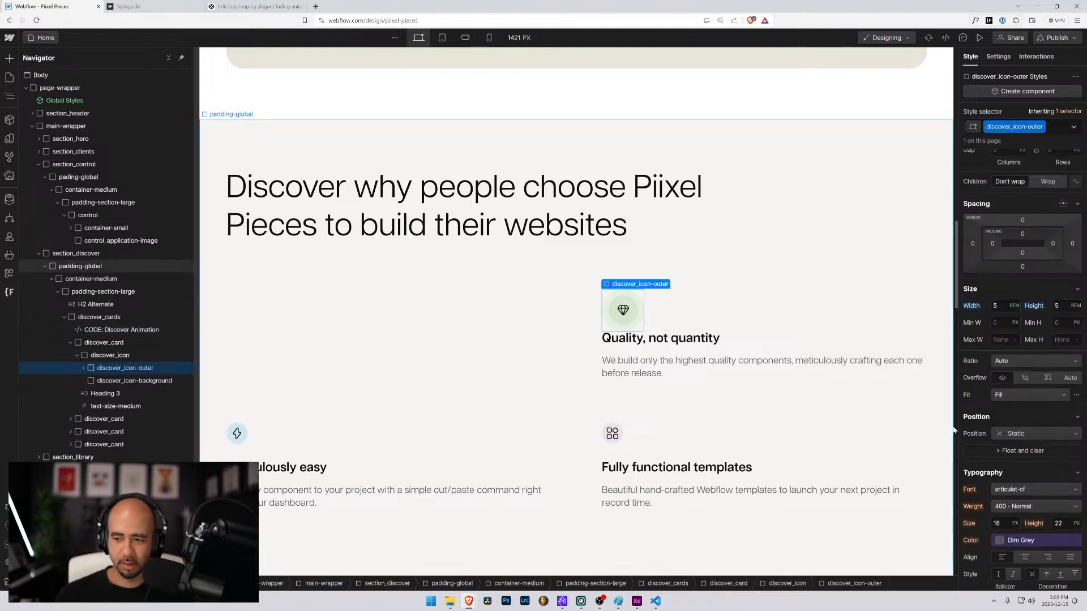
scroll(988, 450, down, 2)
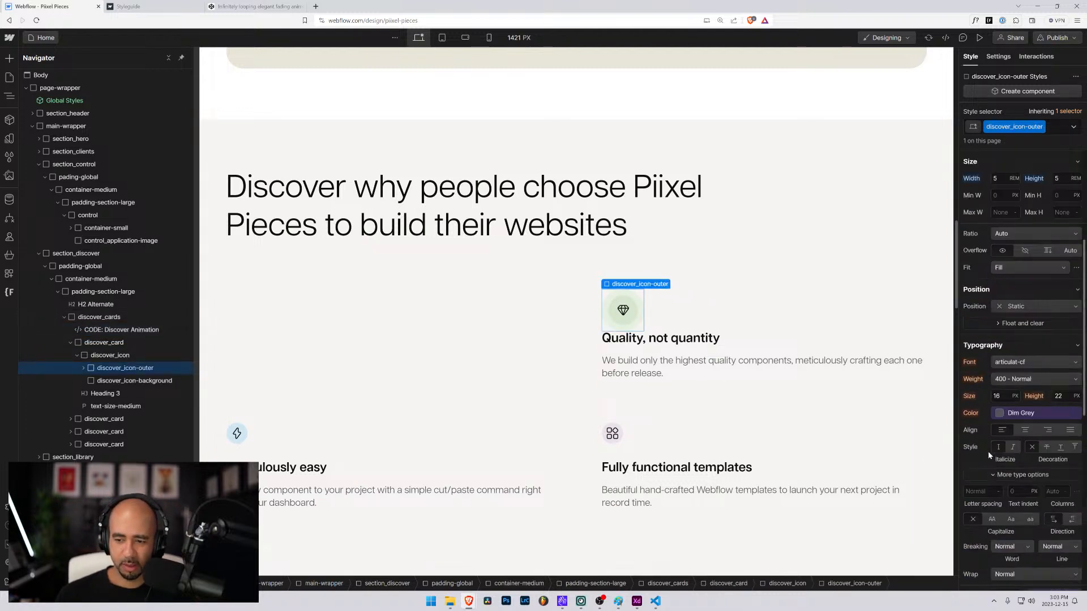
click(98, 380)
scroll(1016, 447, down, 3)
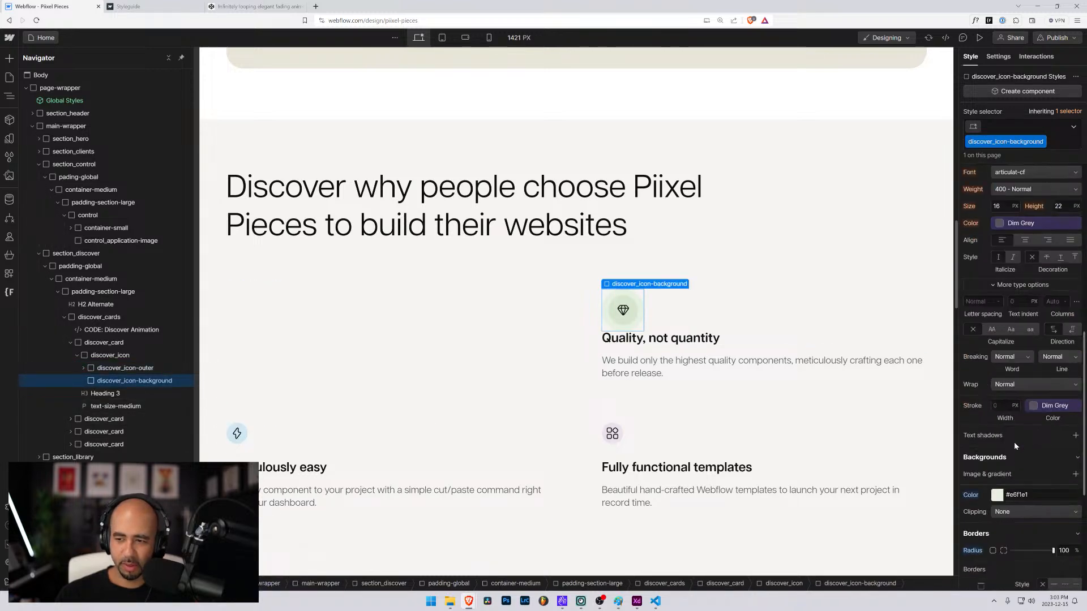
click(997, 494)
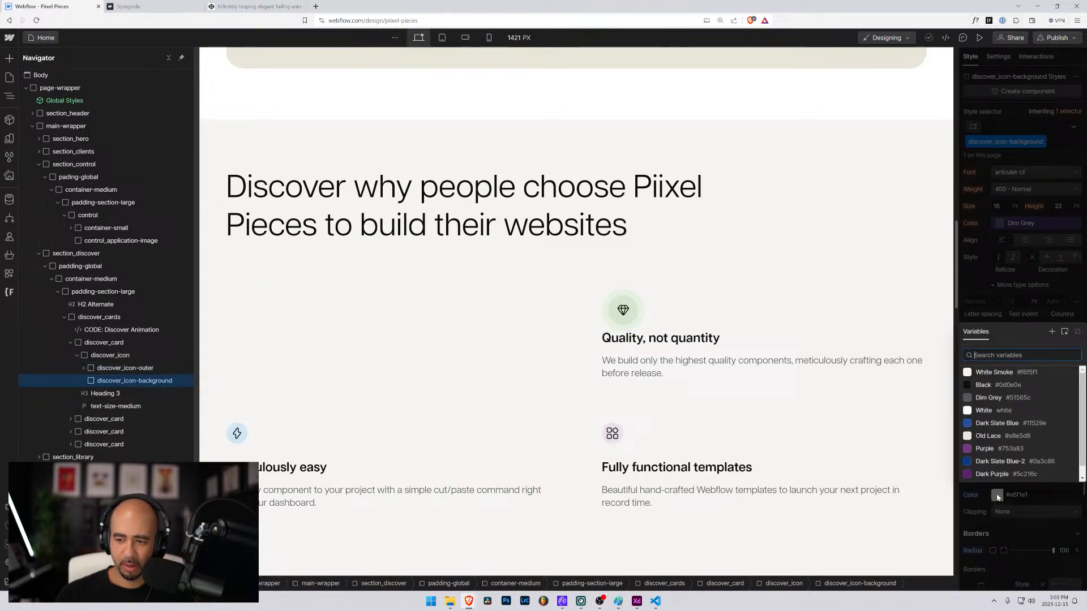
click(983, 425)
click(834, 291)
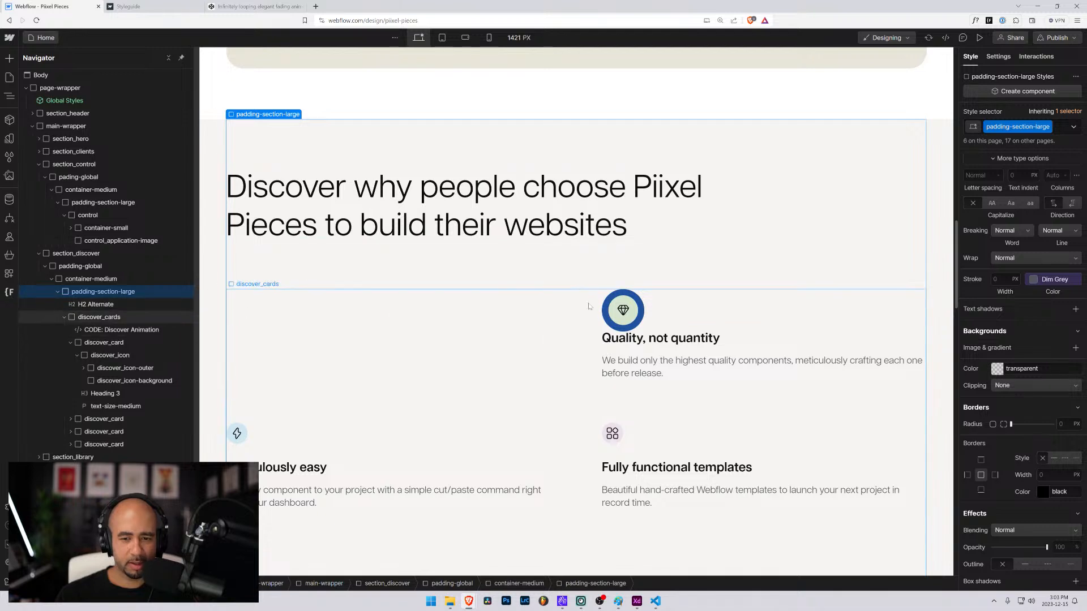
Select the full class name text of discover_icon-background to compare it with the embed's CSS selector.
click(623, 310)
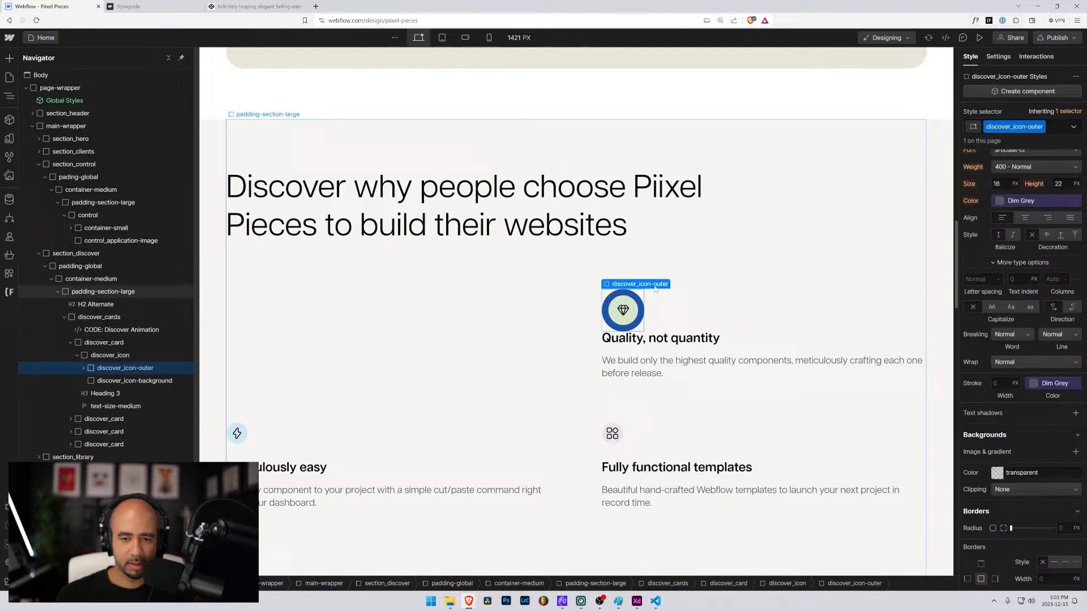
click(168, 383)
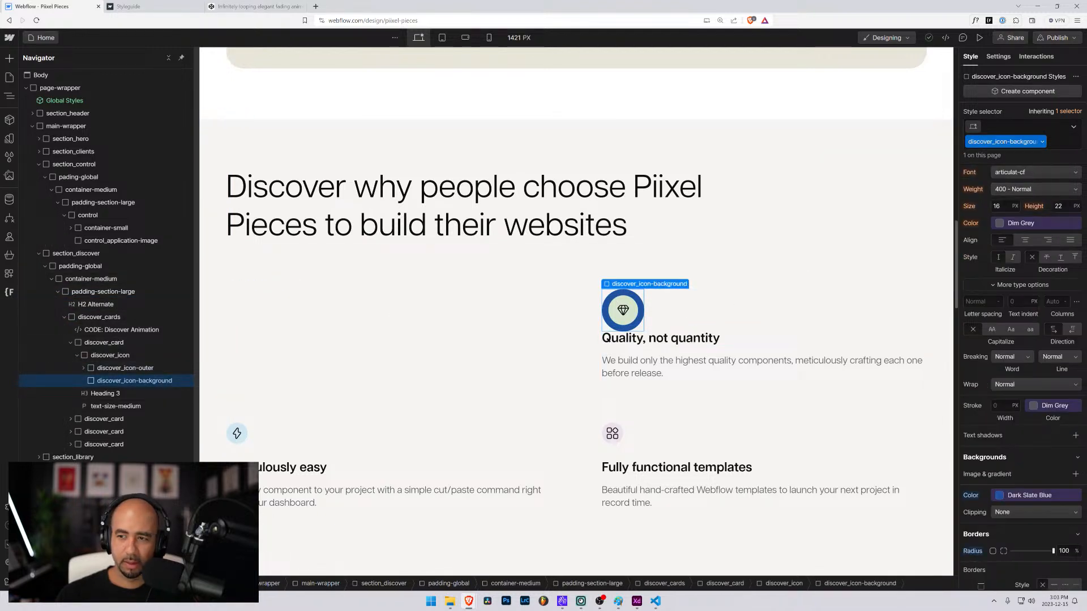
double_click(992, 142)
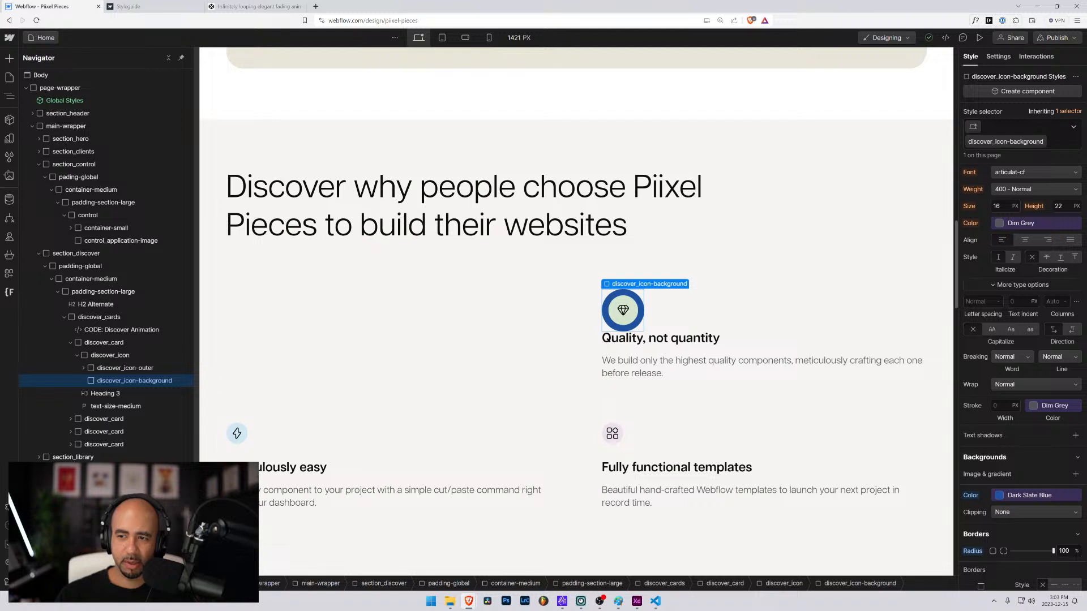
key(ctrl+a)
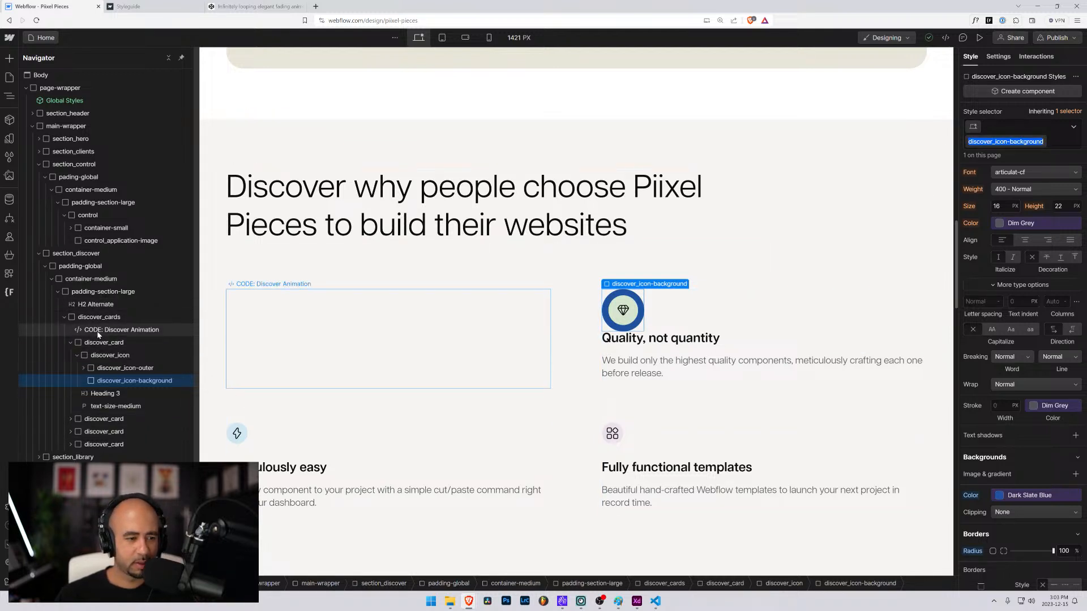
Check the .discover_icon-background selector in the Discover Animation embed, set the fadeIn starting opacity to 0.25 and save the code.
click(121, 330)
click(318, 284)
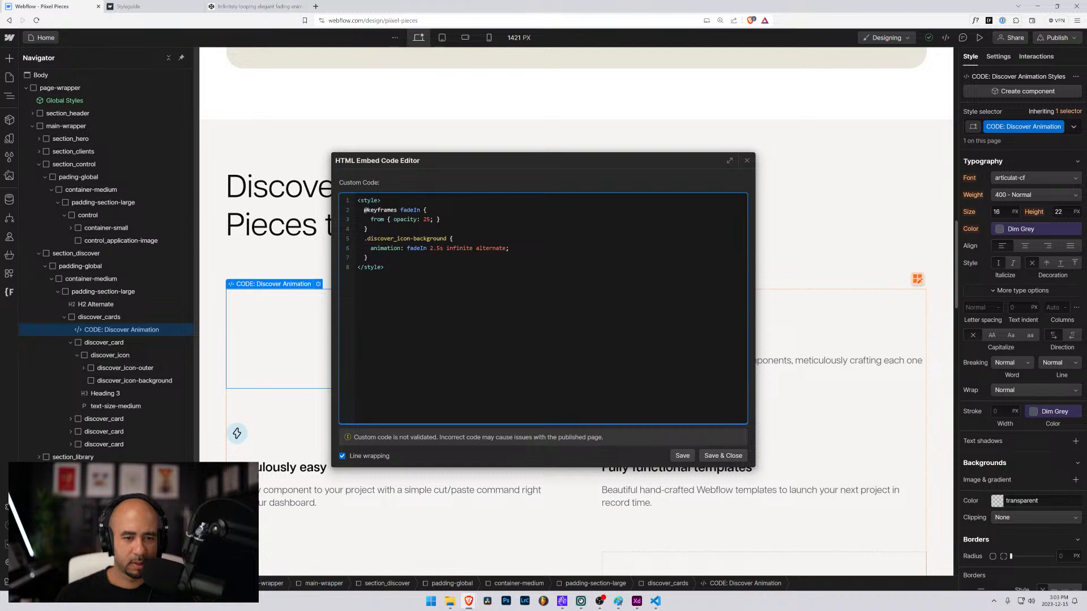
drag(446, 238, 368, 238)
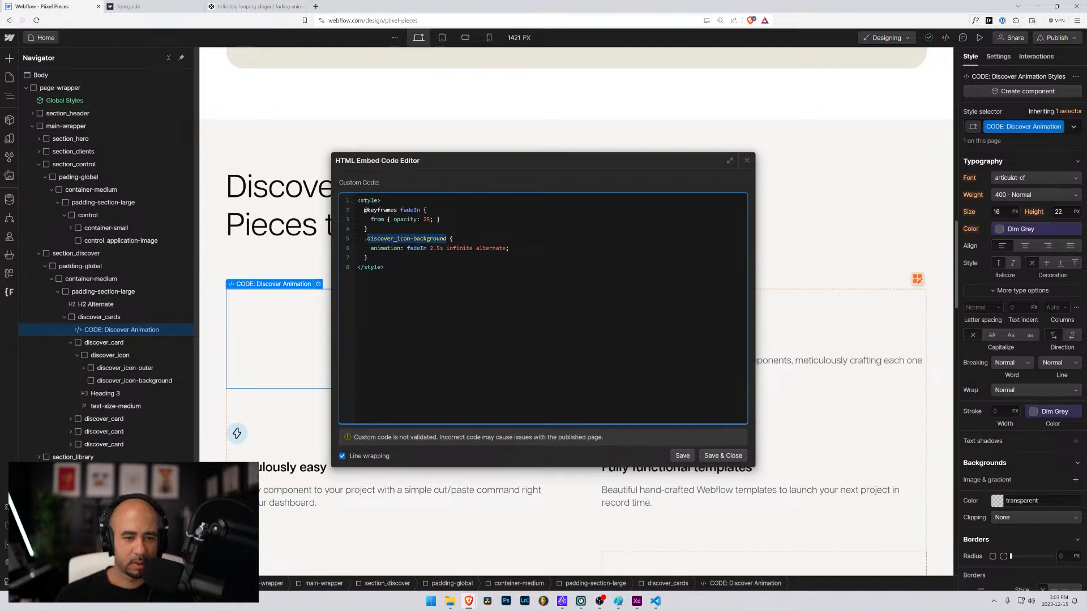
click(368, 238)
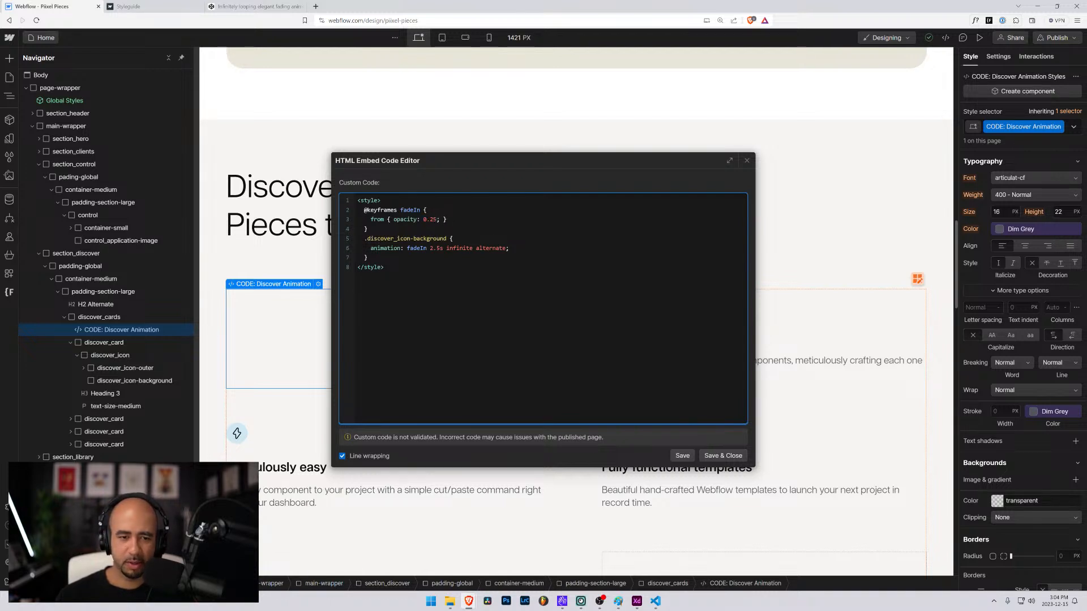
click(723, 456)
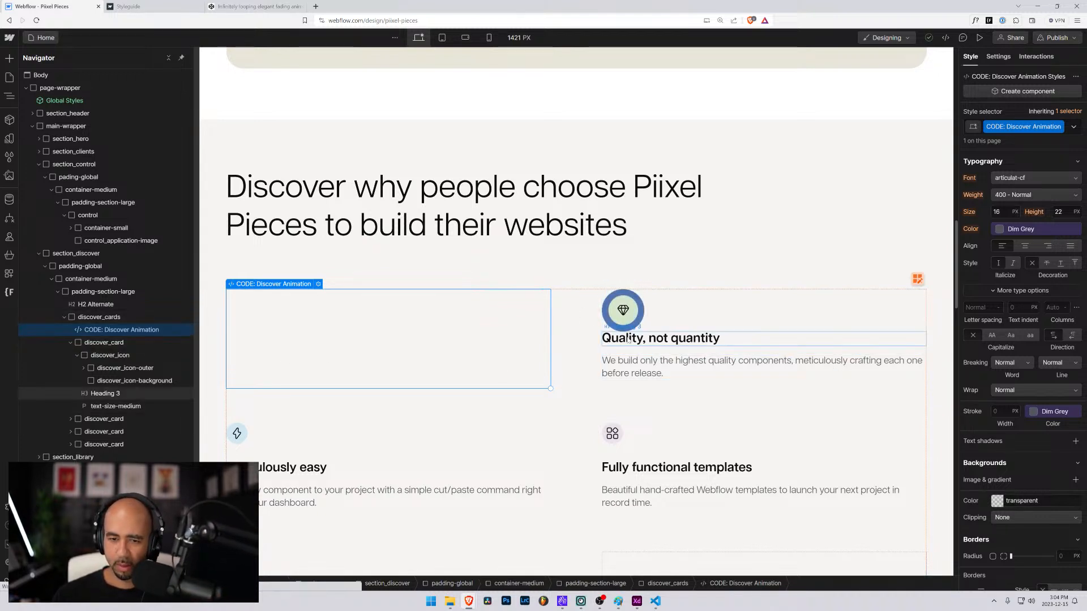
Set the background color of discover_icon-background to the pale green #e8f2de instead of the color variable.
click(613, 298)
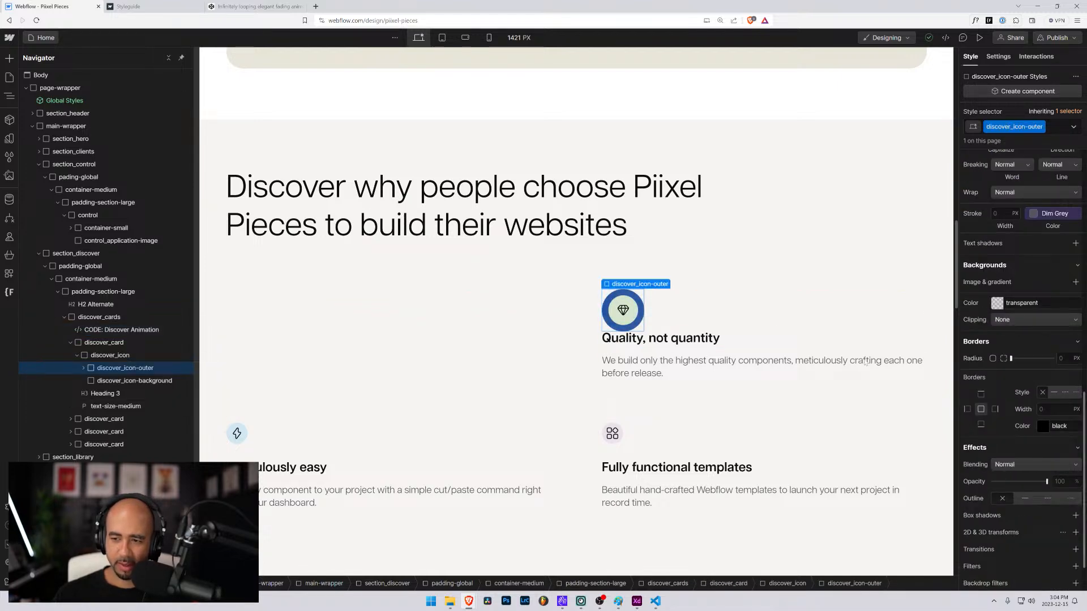
click(100, 383)
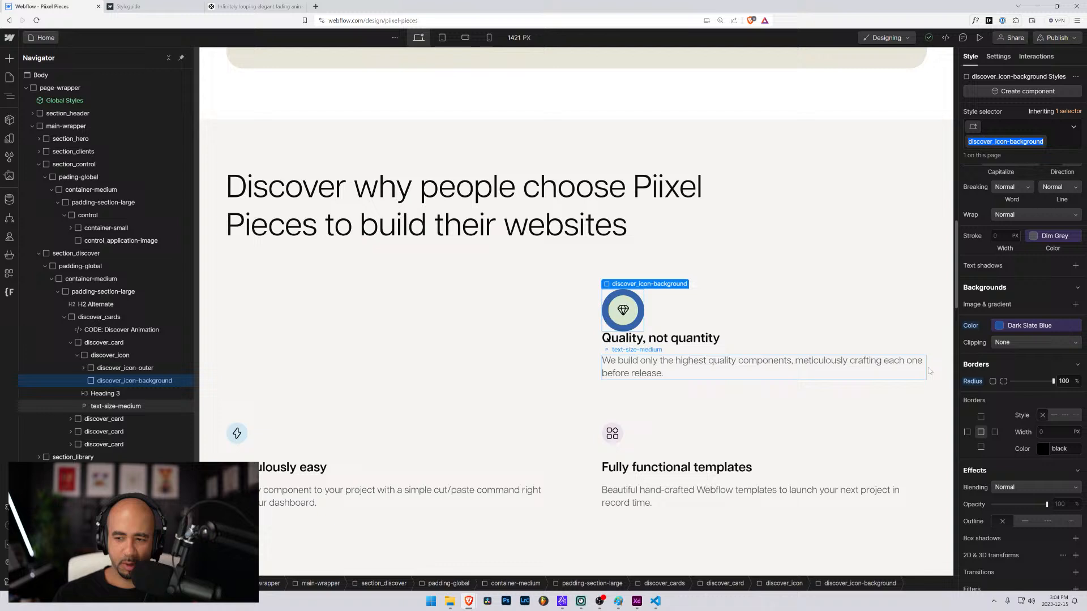
click(1003, 326)
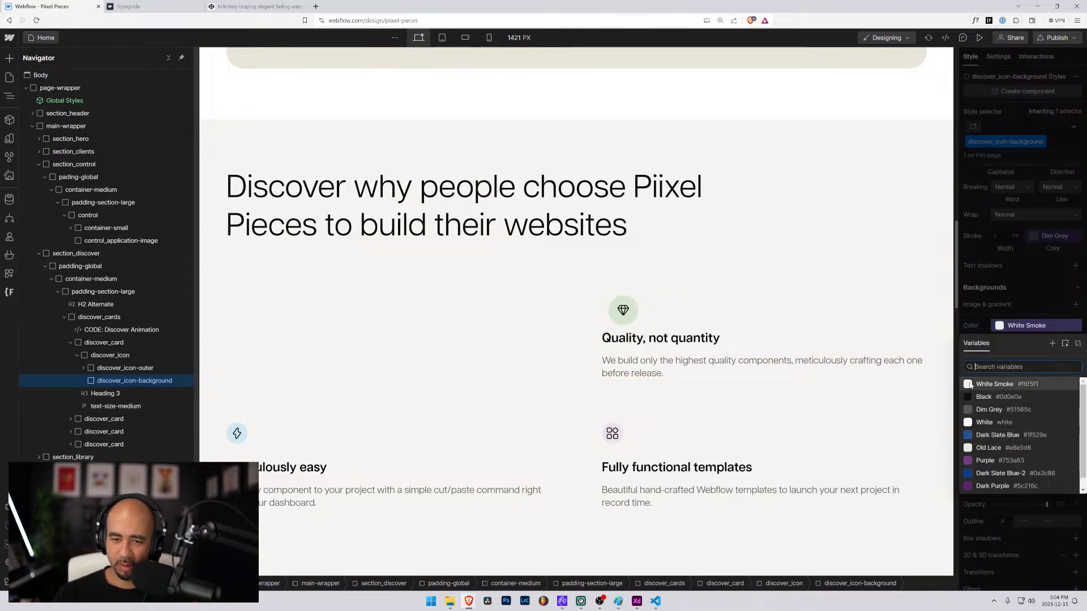
click(967, 385)
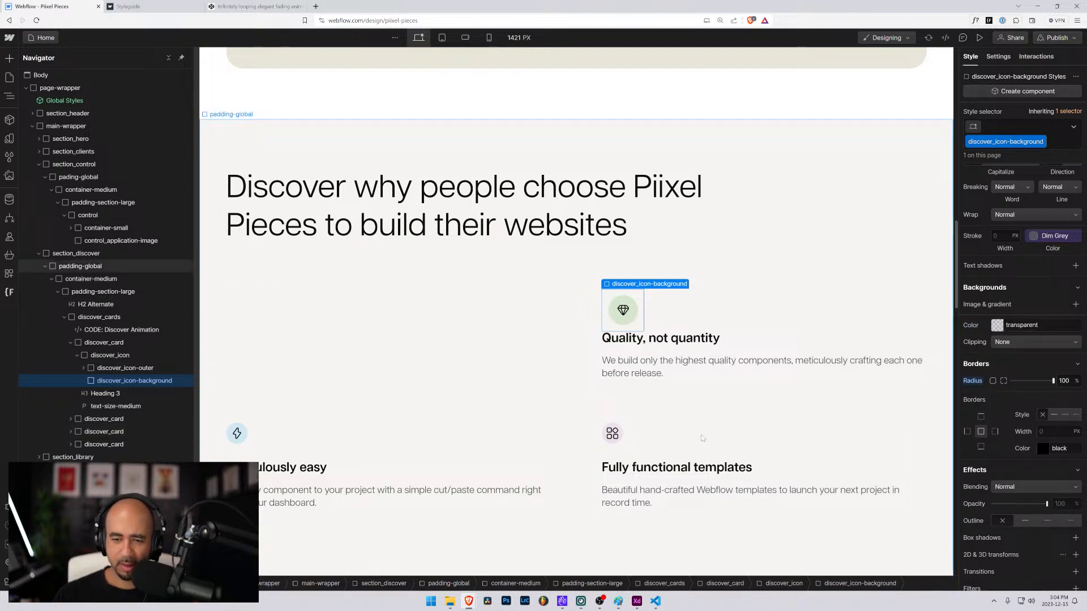
click(998, 325)
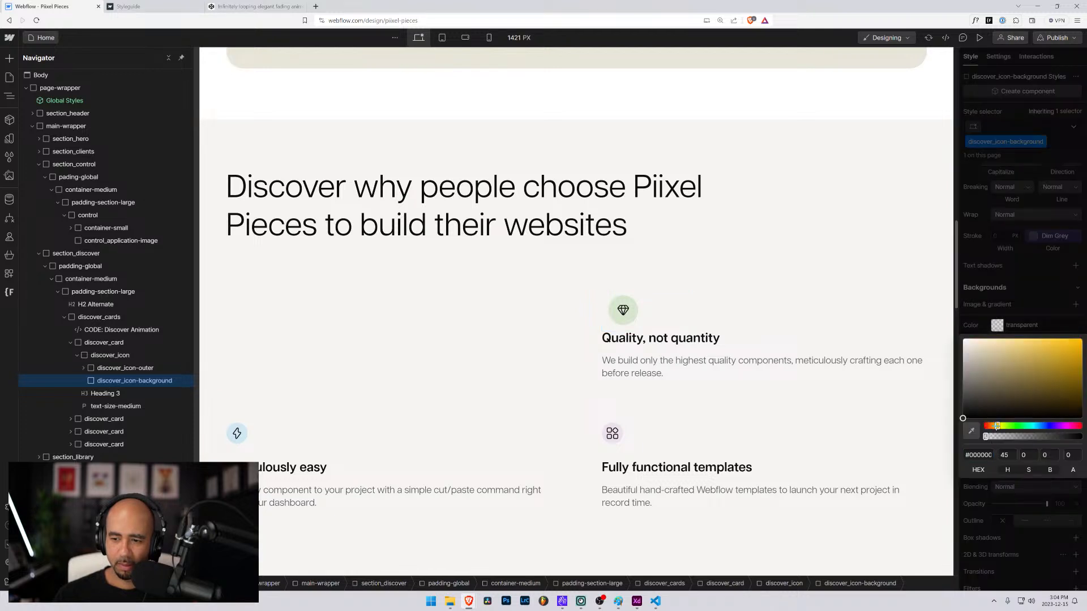
drag(996, 427, 1010, 426)
drag(996, 353, 973, 342)
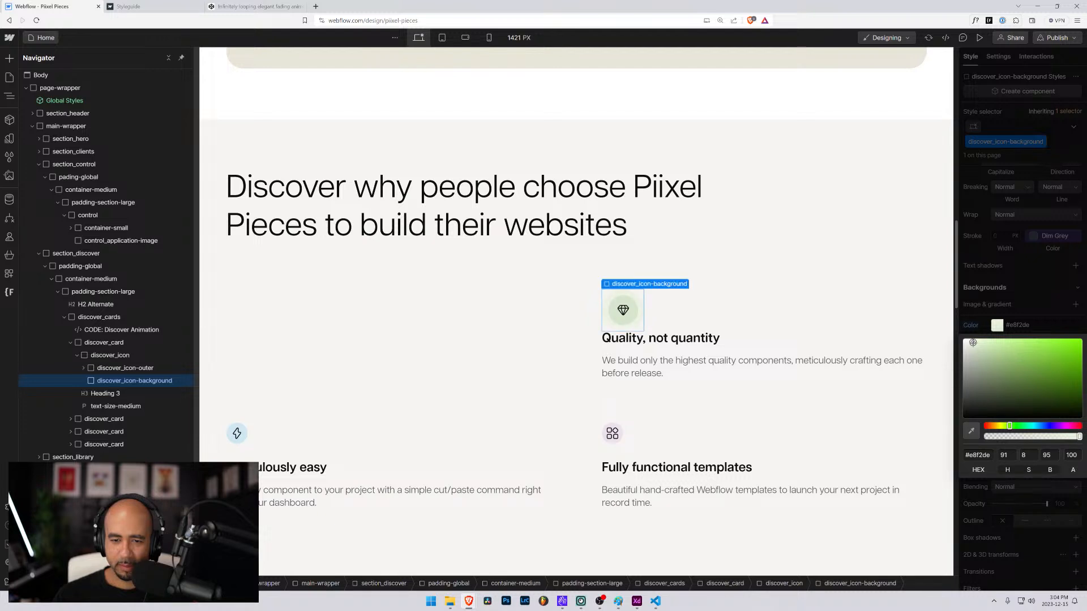
click(1015, 266)
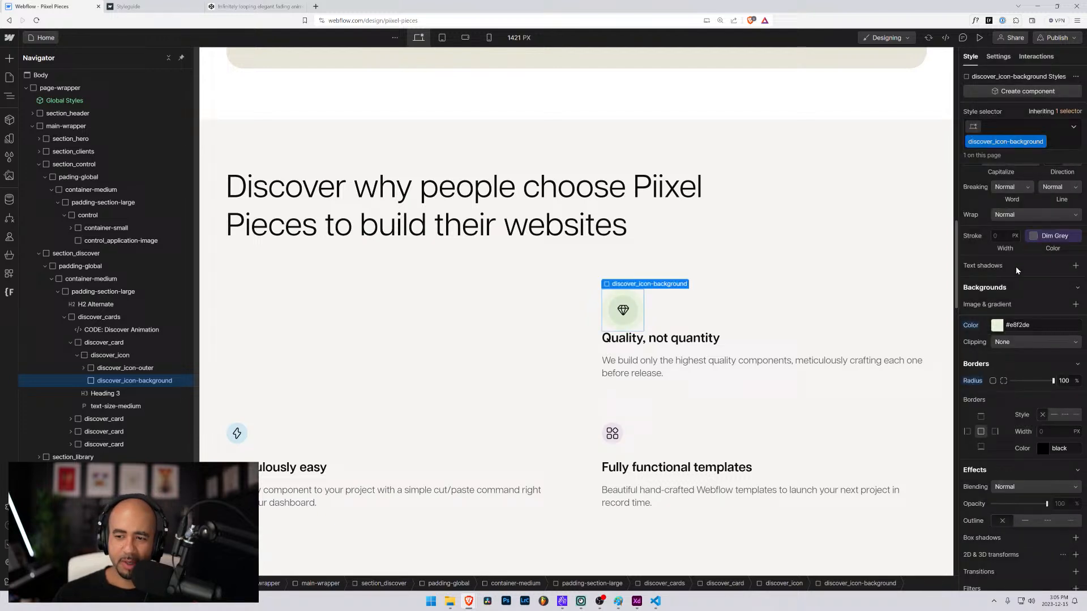
Search the web for "css animation size" in the CodePen browser tab and open the MDN scale() reference page.
click(255, 6)
click(360, 21)
text(css)
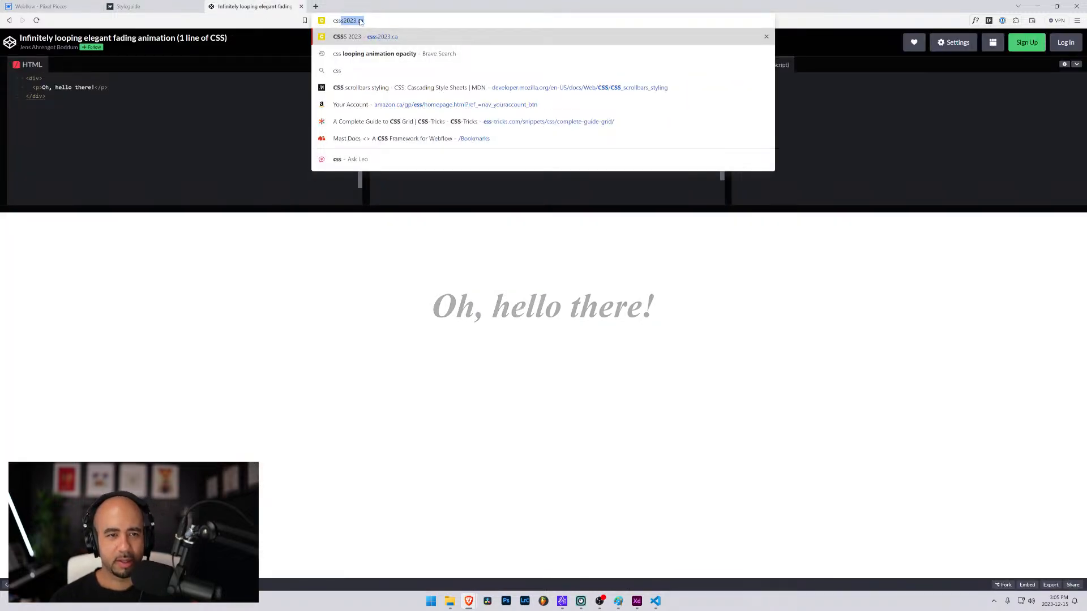
text( t)
key(BackSpace)
text(an)
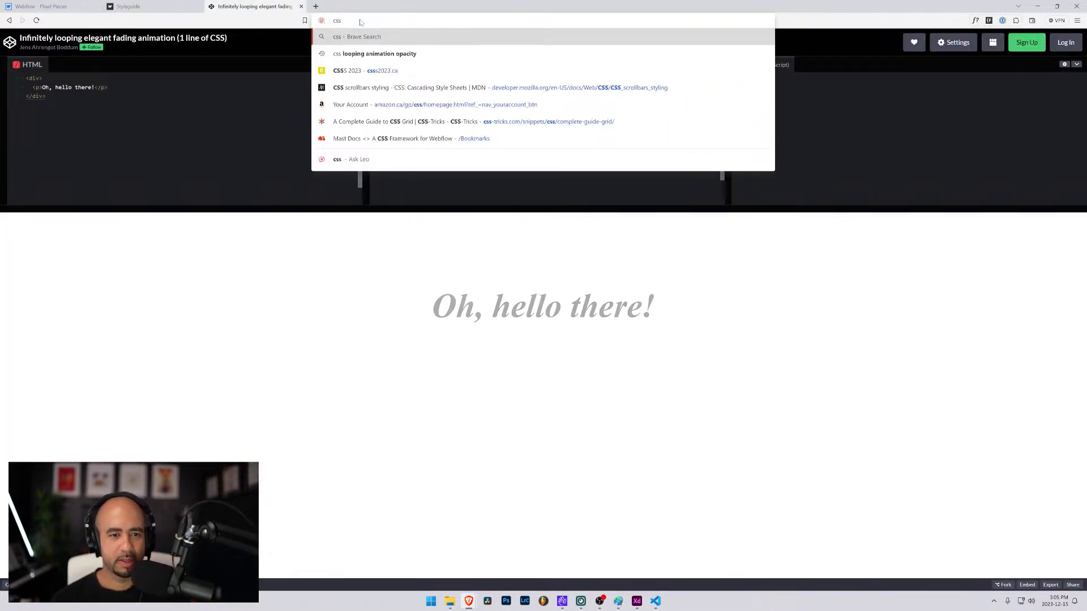
text(imation size)
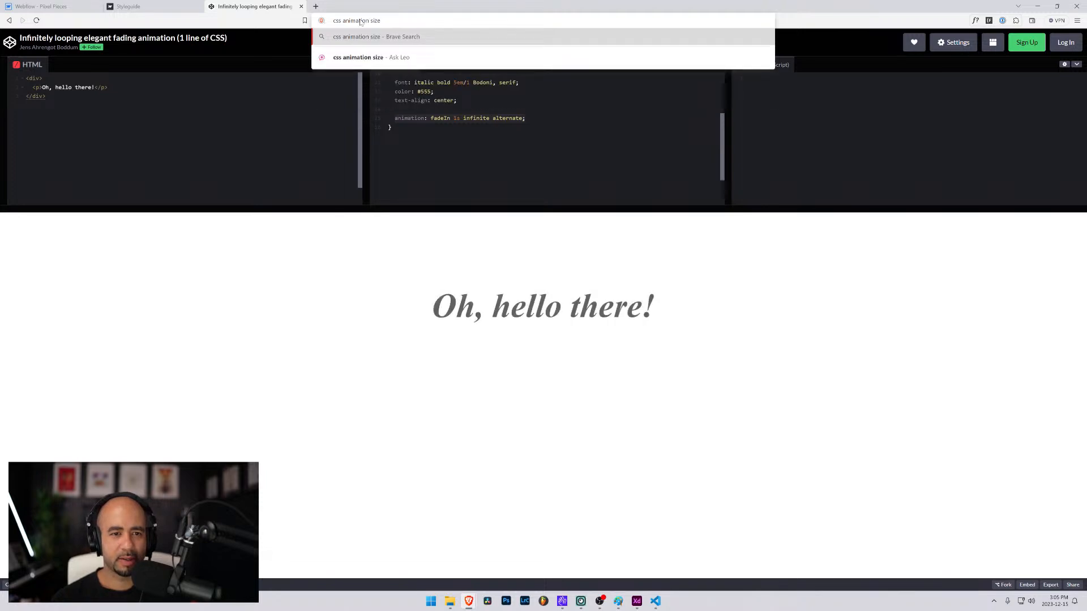
key(Return)
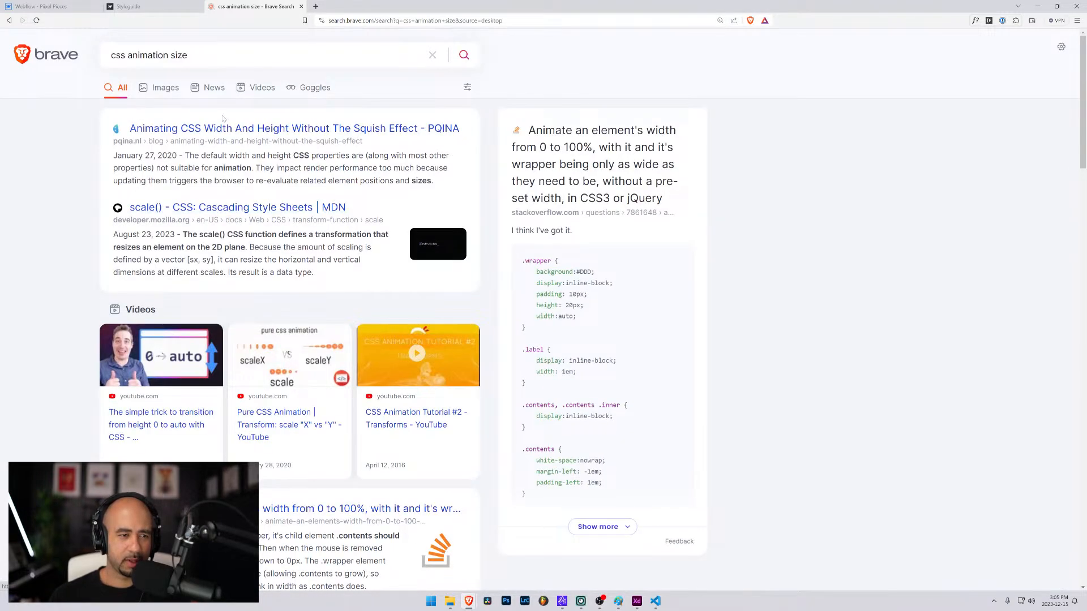
click(211, 213)
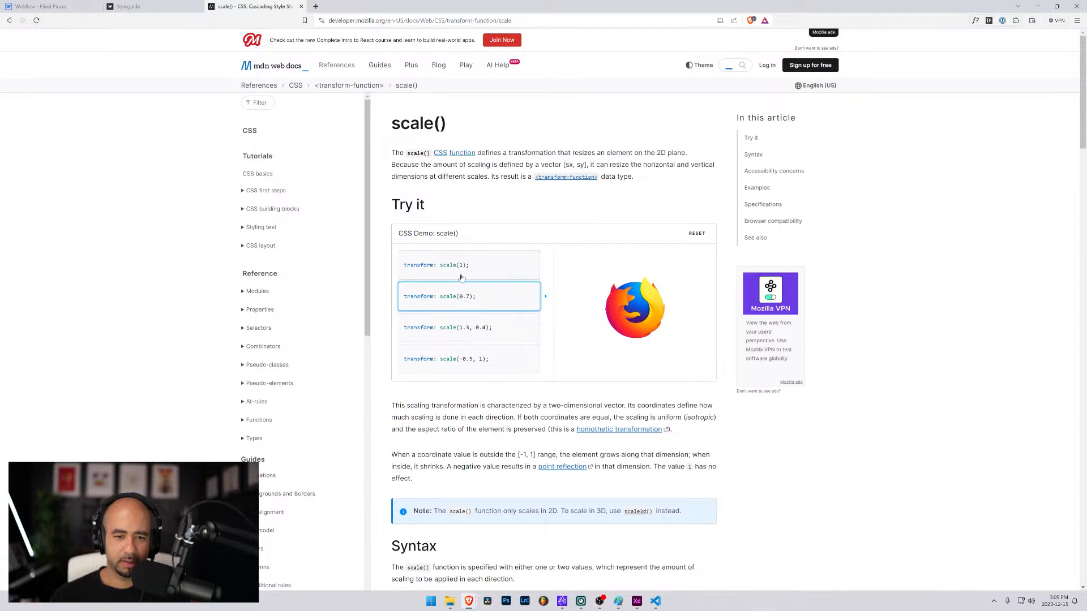
Try the scale() demo examples on MDN and copy the transform: scale(0.7) declaration.
click(486, 327)
click(487, 296)
click(488, 265)
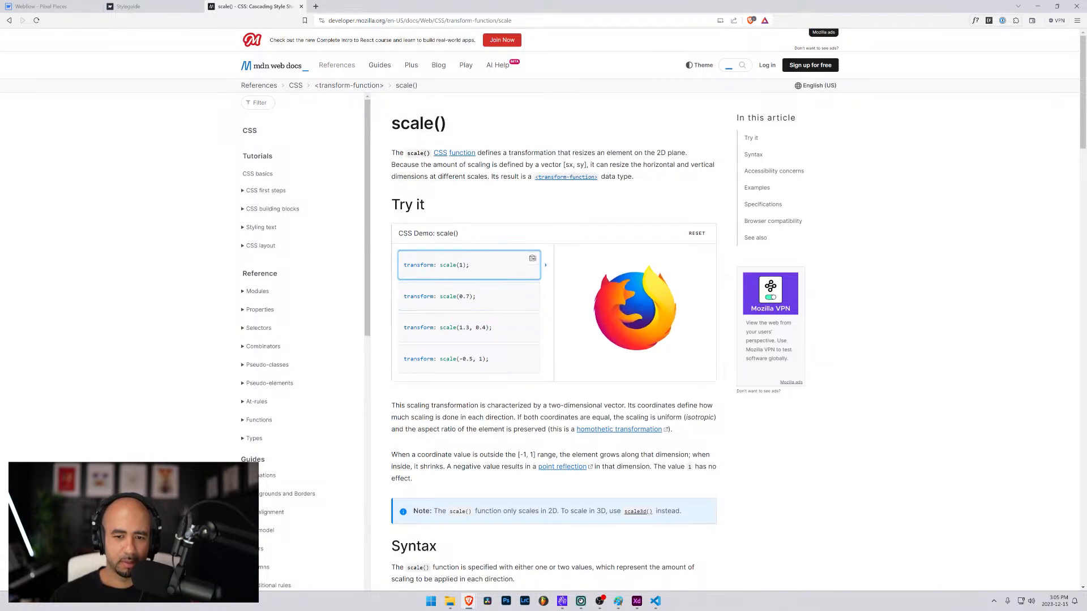
click(475, 292)
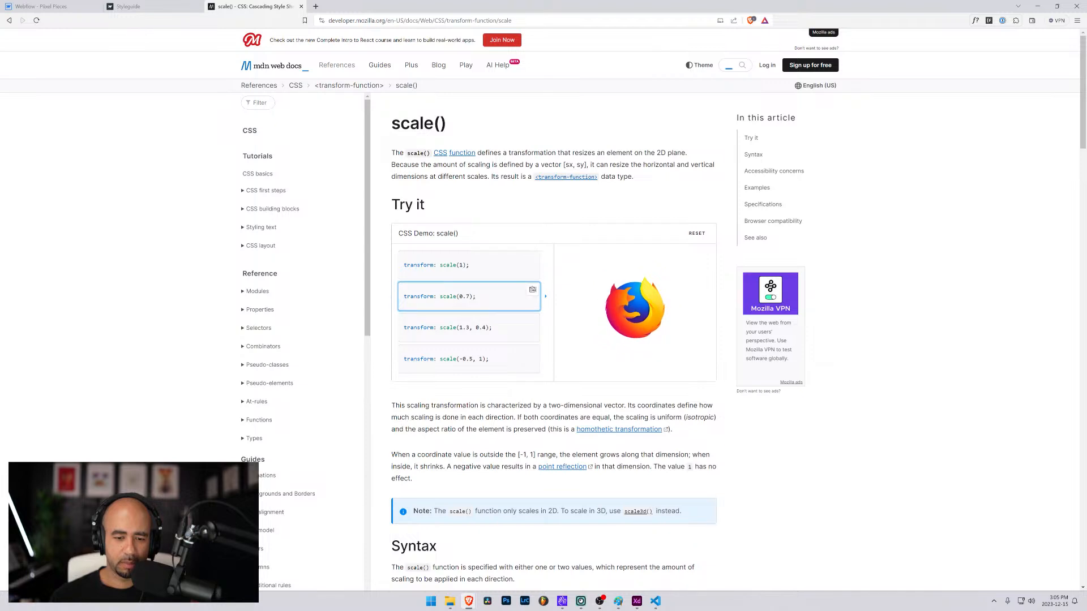
drag(471, 296, 405, 296)
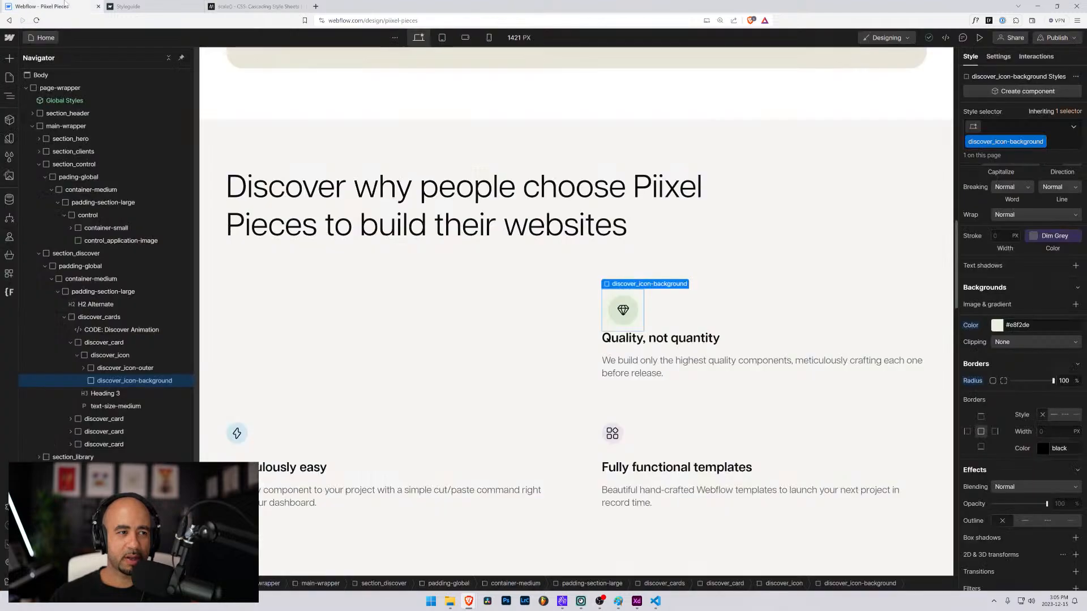
Back in Webflow, add transform: scale(0.7); to the fadeIn starting keyframe in the Discover Animation embed and save the code.
click(42, 6)
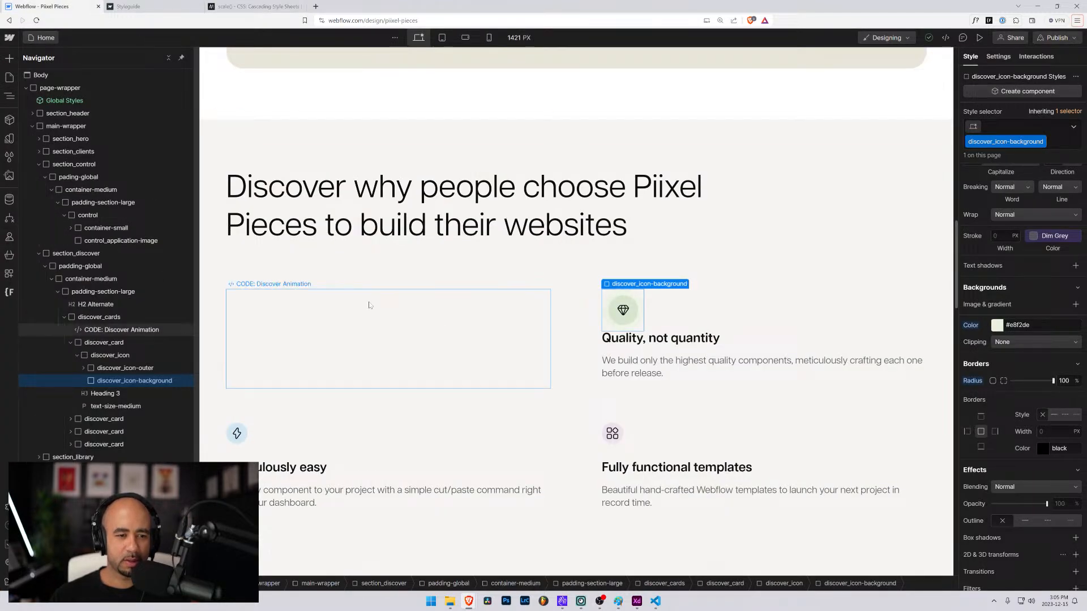
click(310, 288)
click(318, 284)
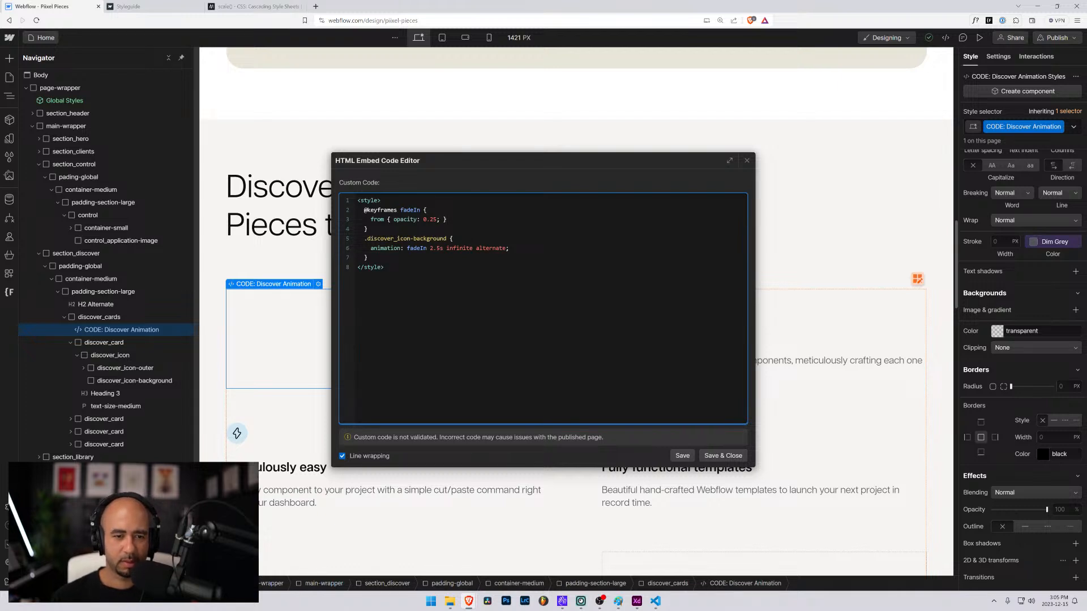
text(transform: scale(0.7))
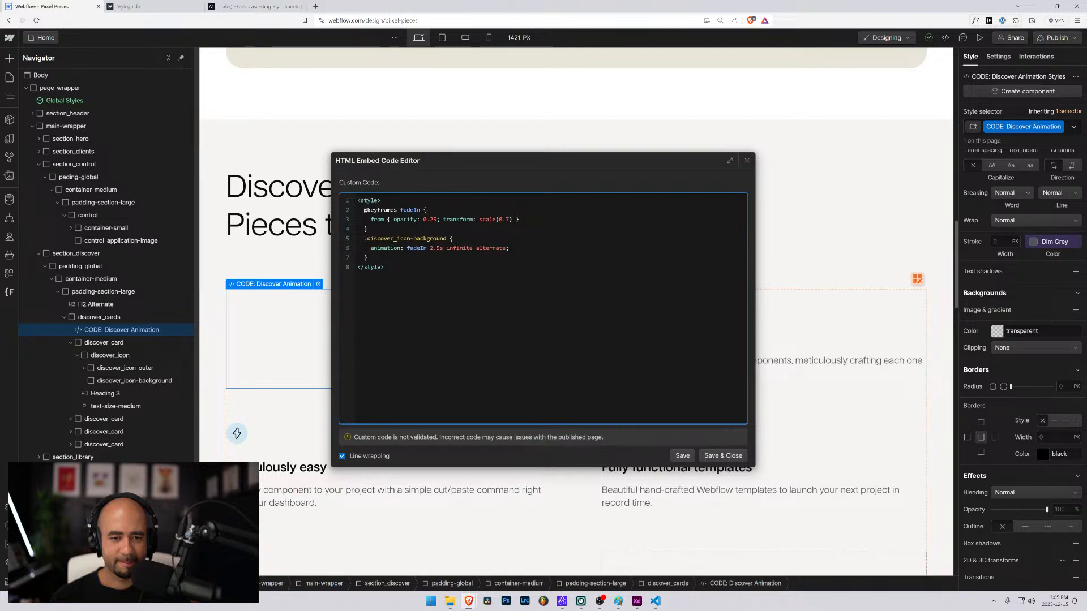
text(;)
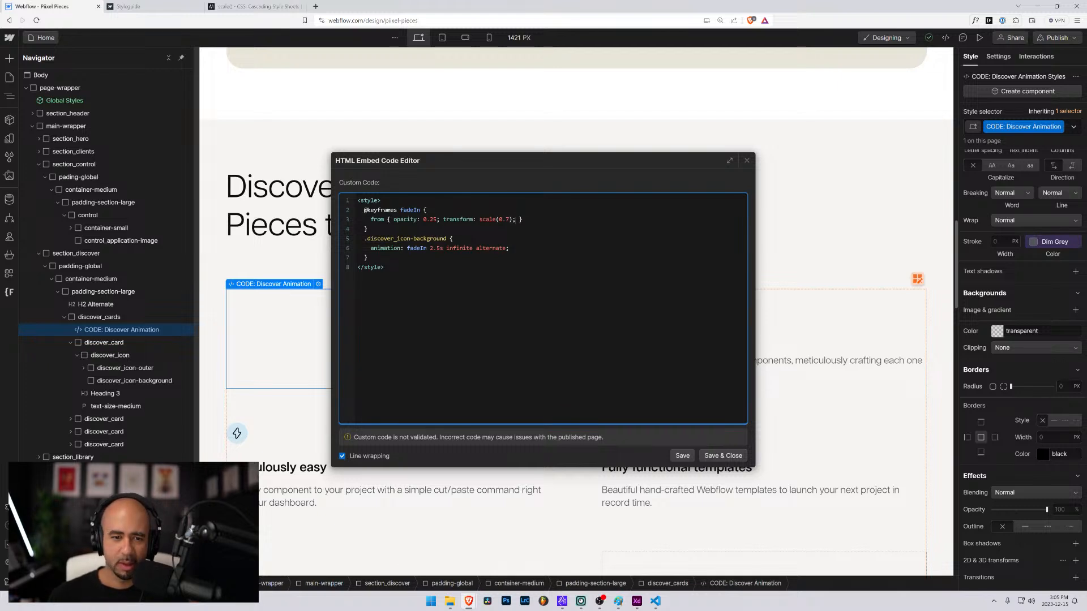
click(722, 458)
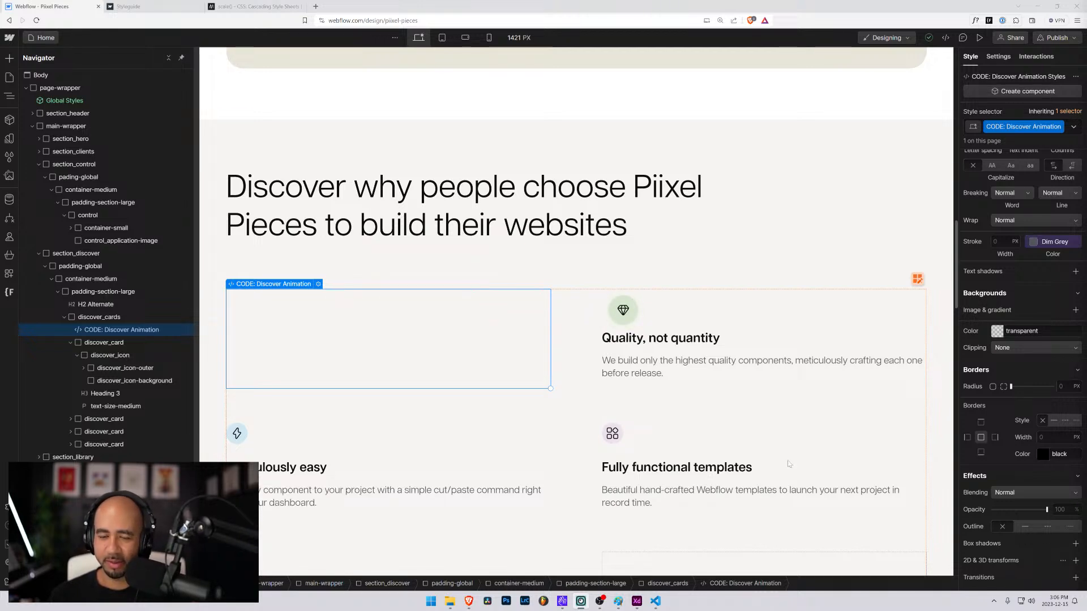
Glance through the other open browser pages, return to the Webflow project and reopen the Discover Animation embed's code.
click(286, 6)
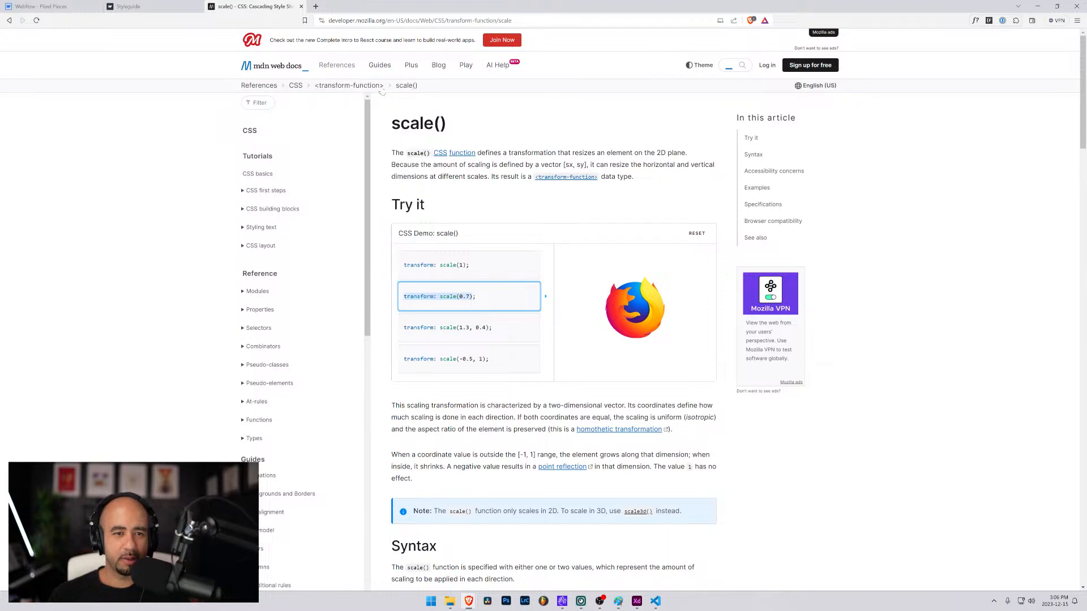
click(152, 5)
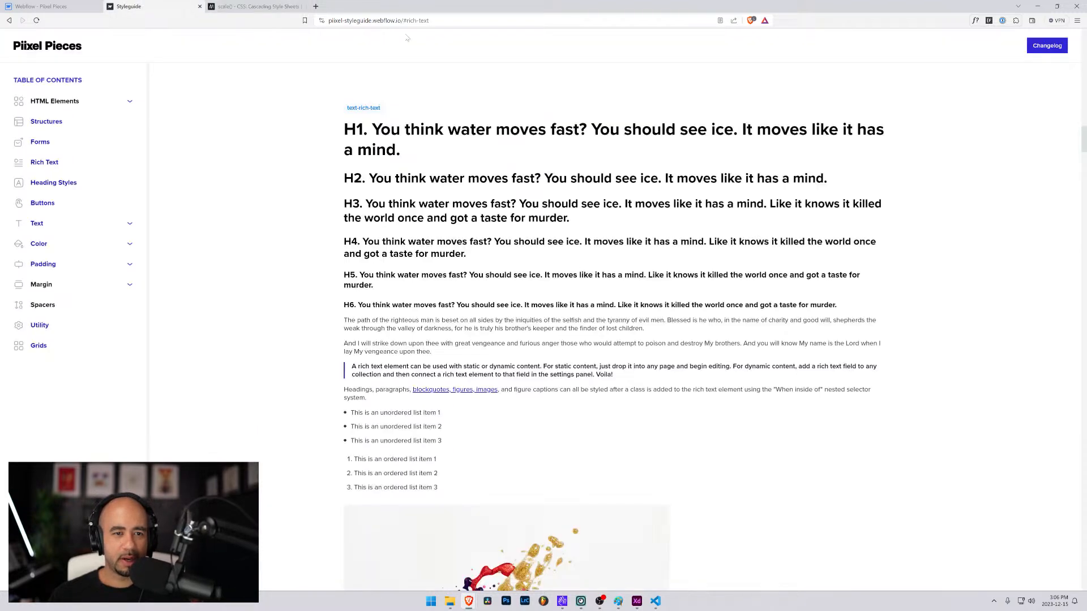
click(43, 7)
click(255, 6)
click(136, 5)
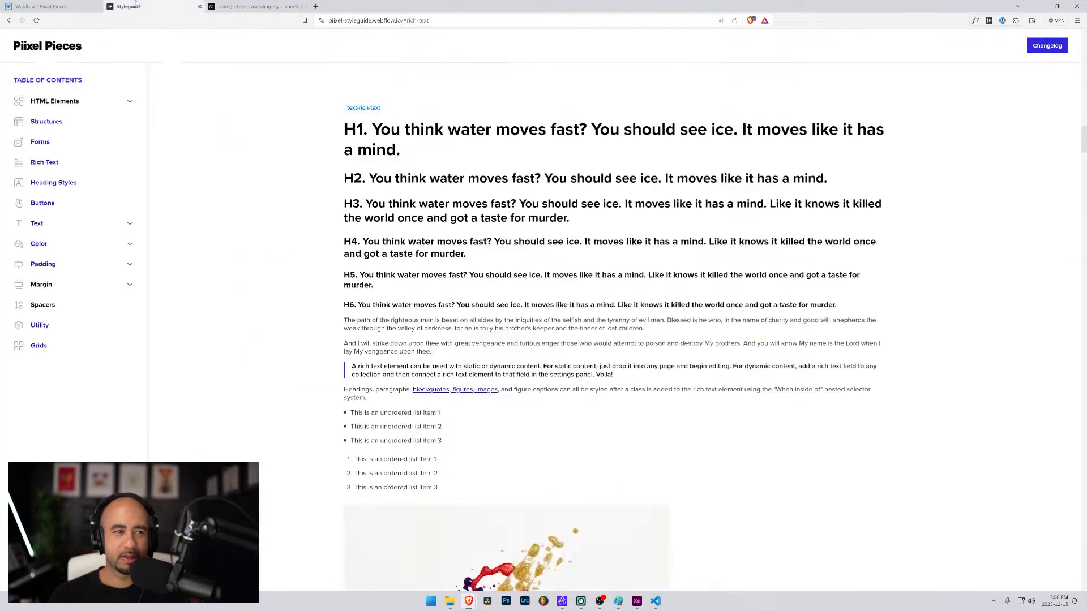
click(42, 6)
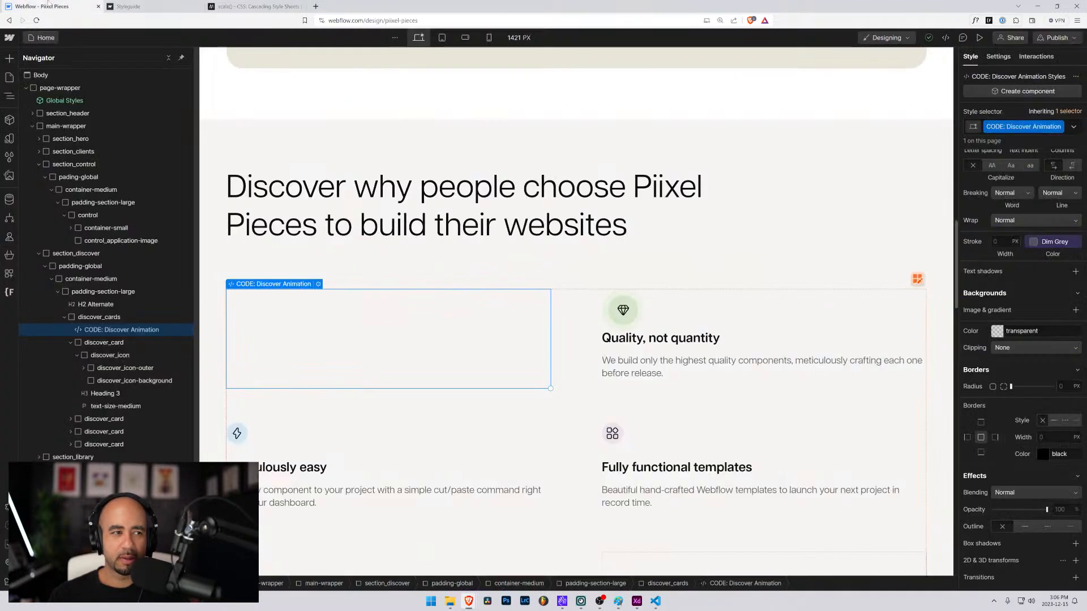
click(318, 284)
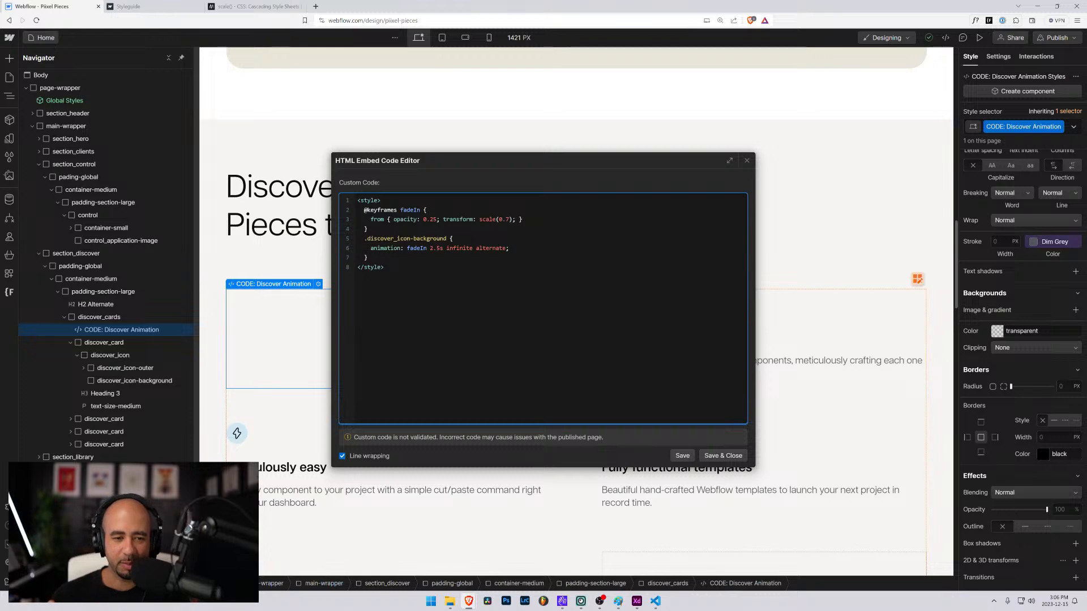
Search the web for "css animation time offset" in a new browser tab and open the MDN animation-delay reference page.
click(316, 6)
text(css)
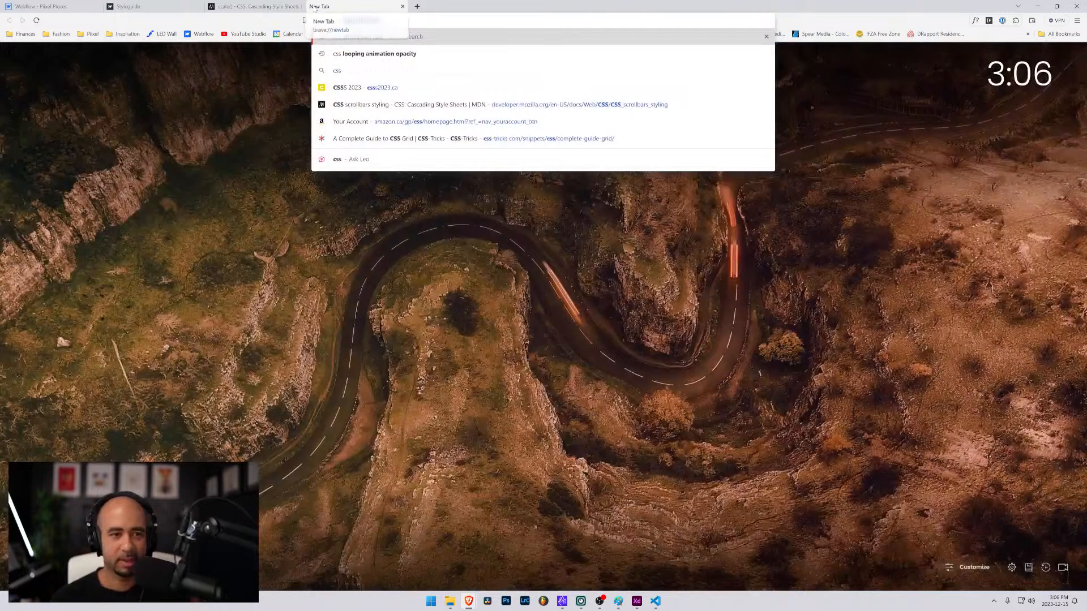
key(Up)
text(animation off)
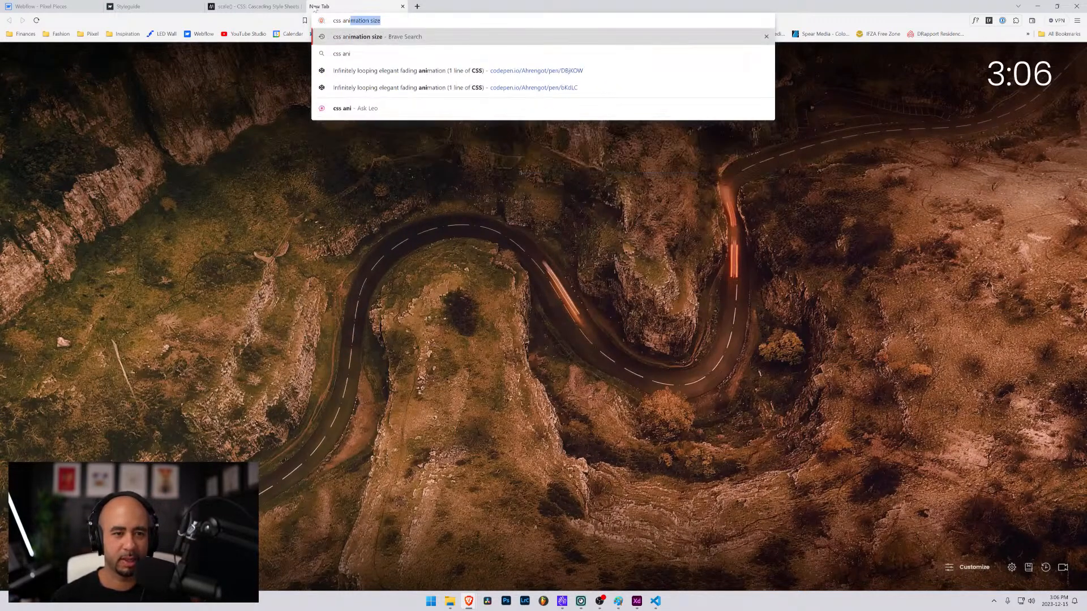
key(BackSpace)
key(BackSpace)
key(BackSpace)
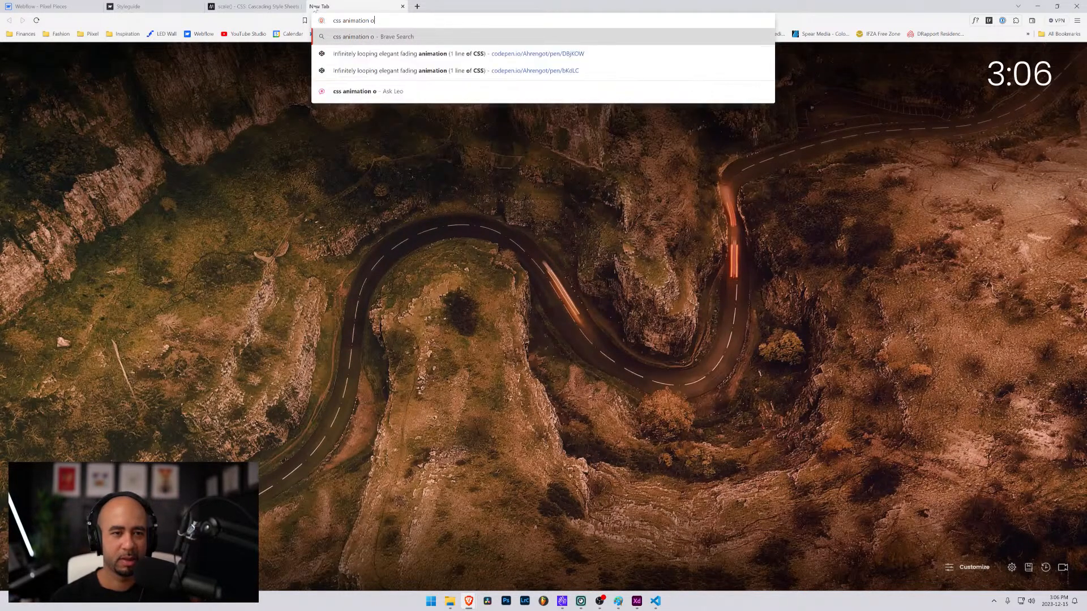
text(time offset)
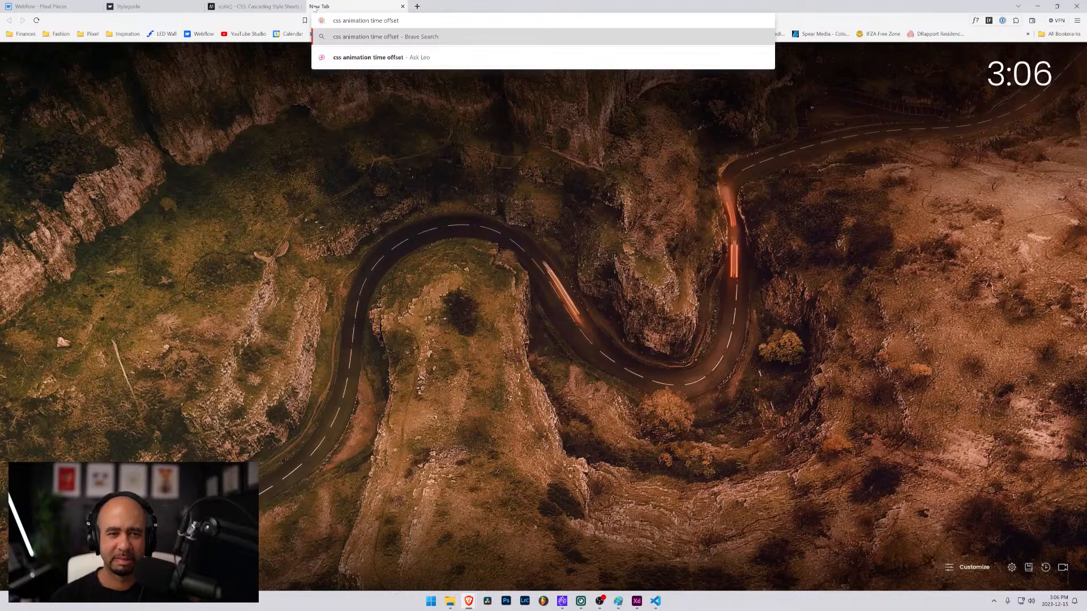
key(Return)
click(249, 132)
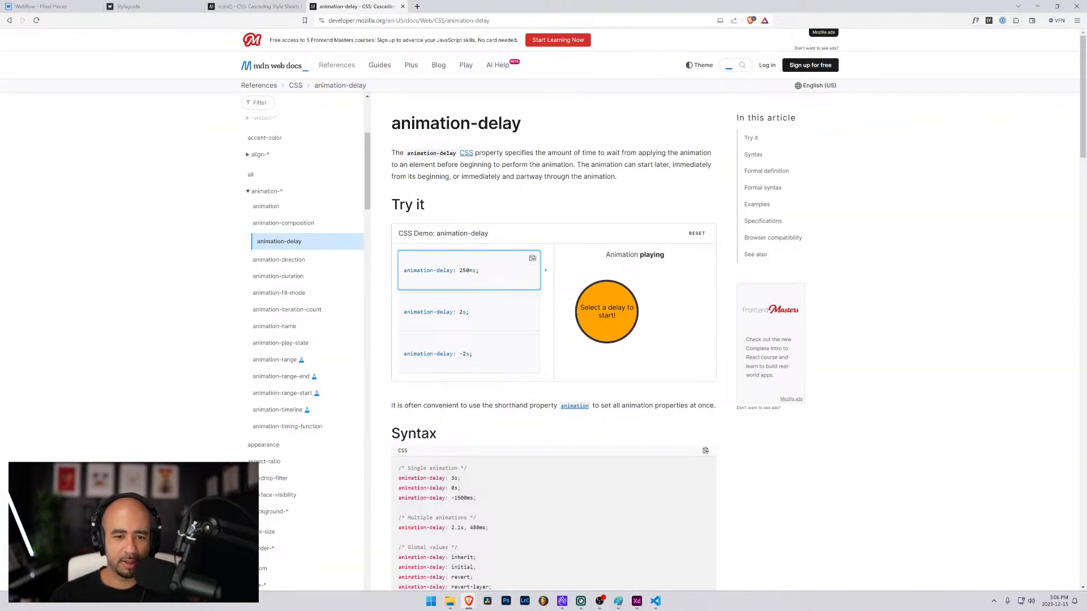
Select the animation-delay: 250ms; demo declaration and read the property's syntax and value descriptions.
drag(479, 270, 404, 271)
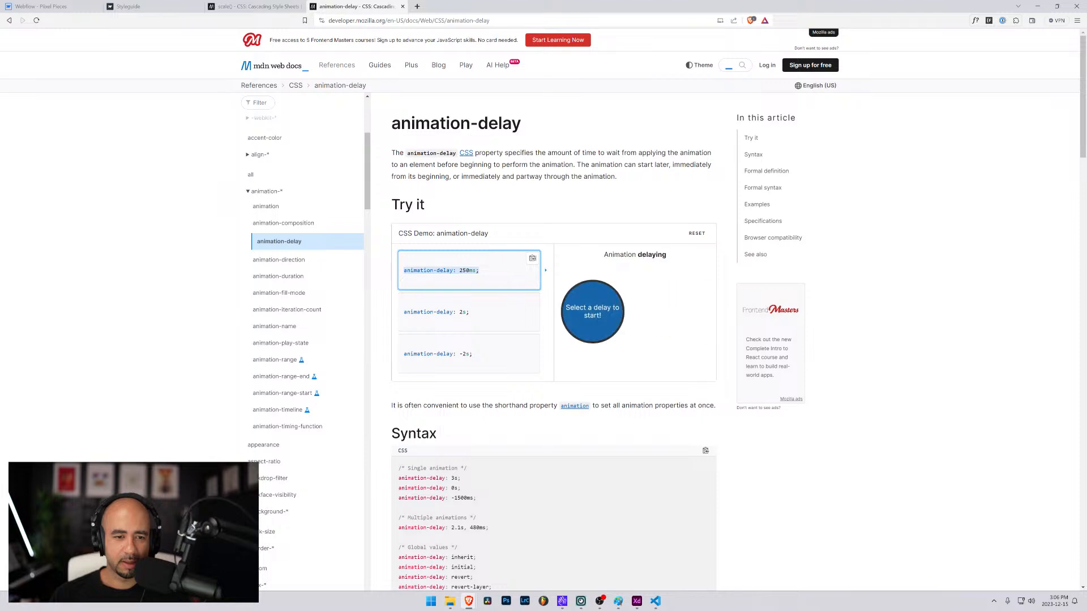
scroll(497, 360, down, 1)
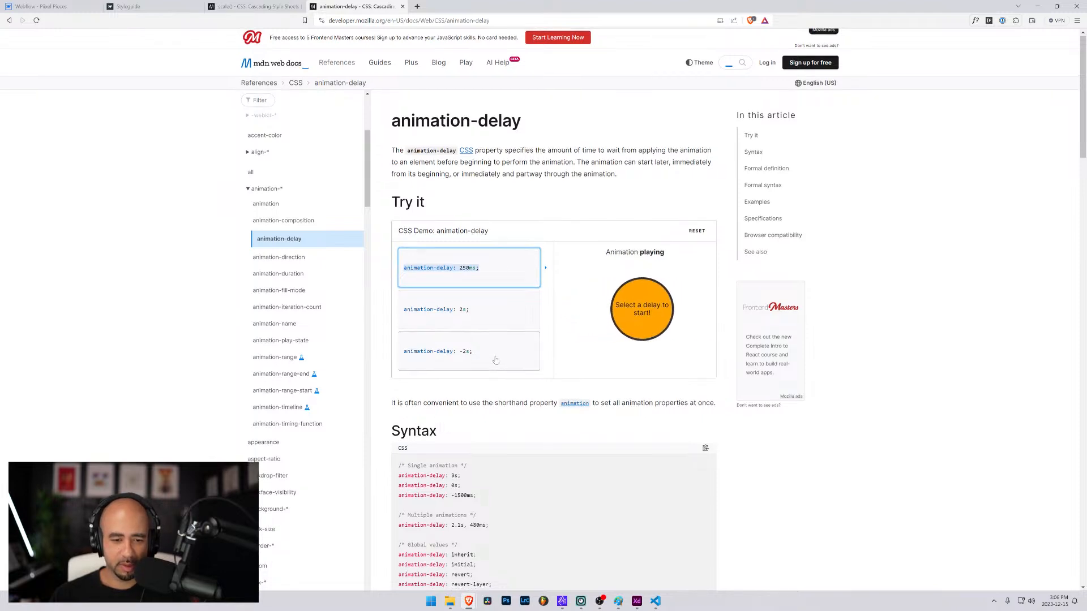
scroll(496, 360, up, 1)
scroll(496, 361, down, 2)
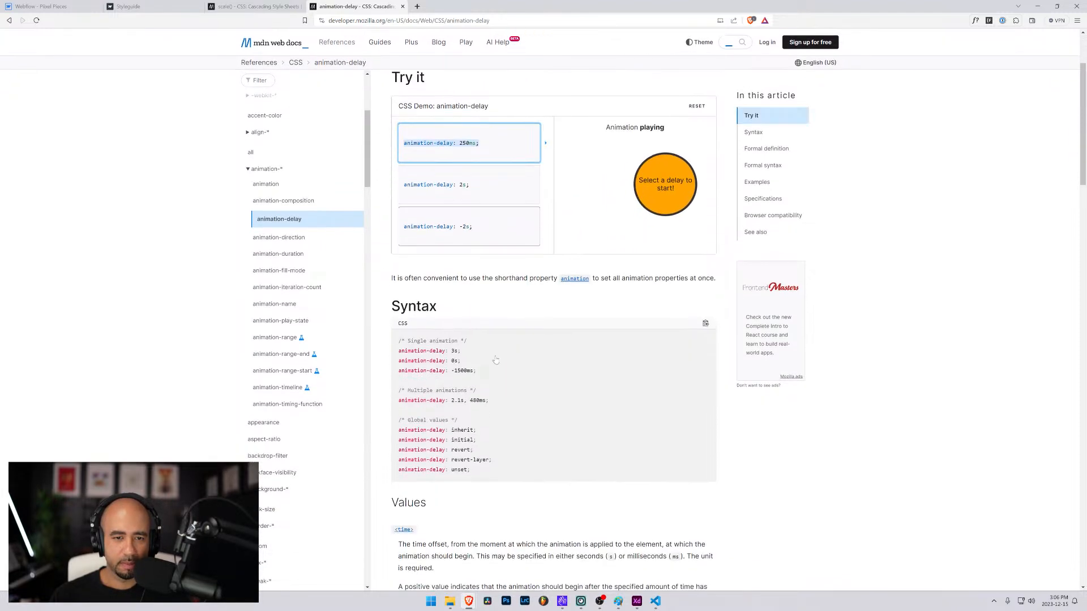
scroll(496, 361, down, 8)
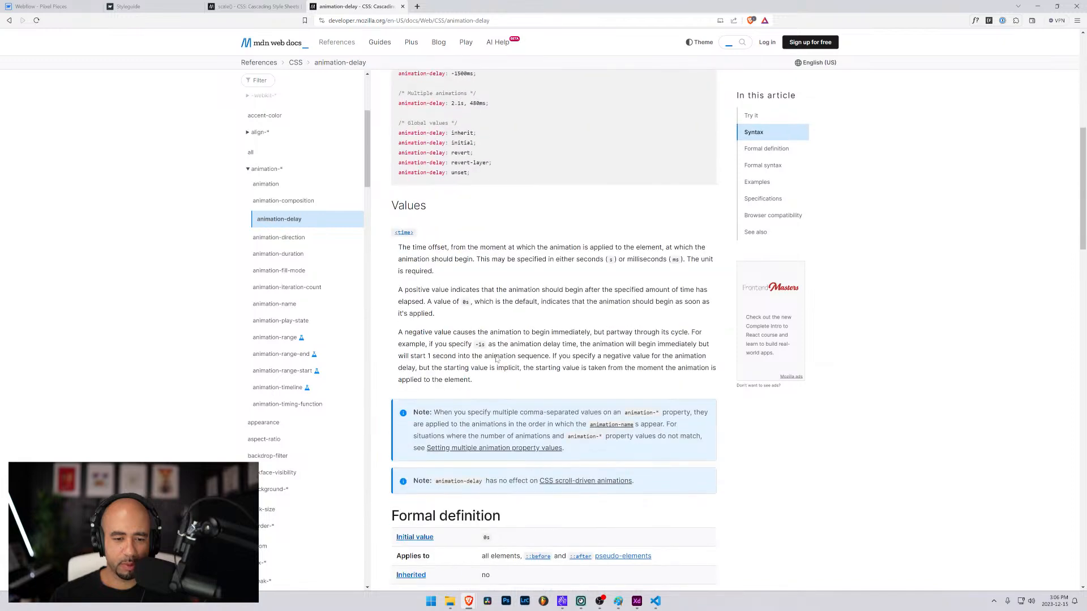
scroll(496, 360, up, 8)
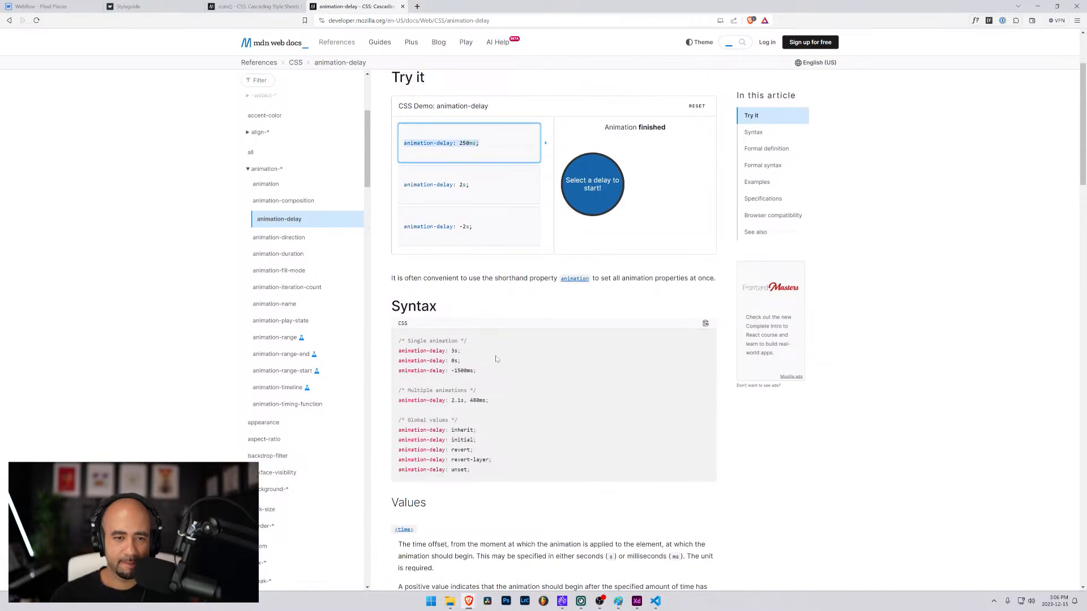
Back in Webflow, add animation-delay: 250ms; beneath the animation line in the .discover_icon-background rule of the Discover Animation embed.
click(55, 6)
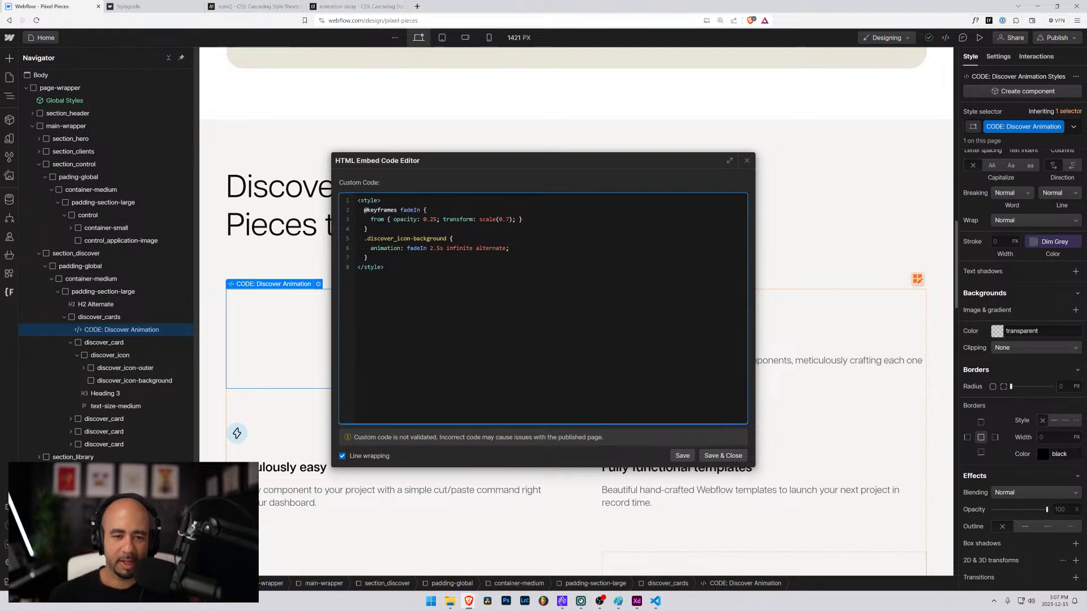
key(Return)
text(transform: scale(0.7))
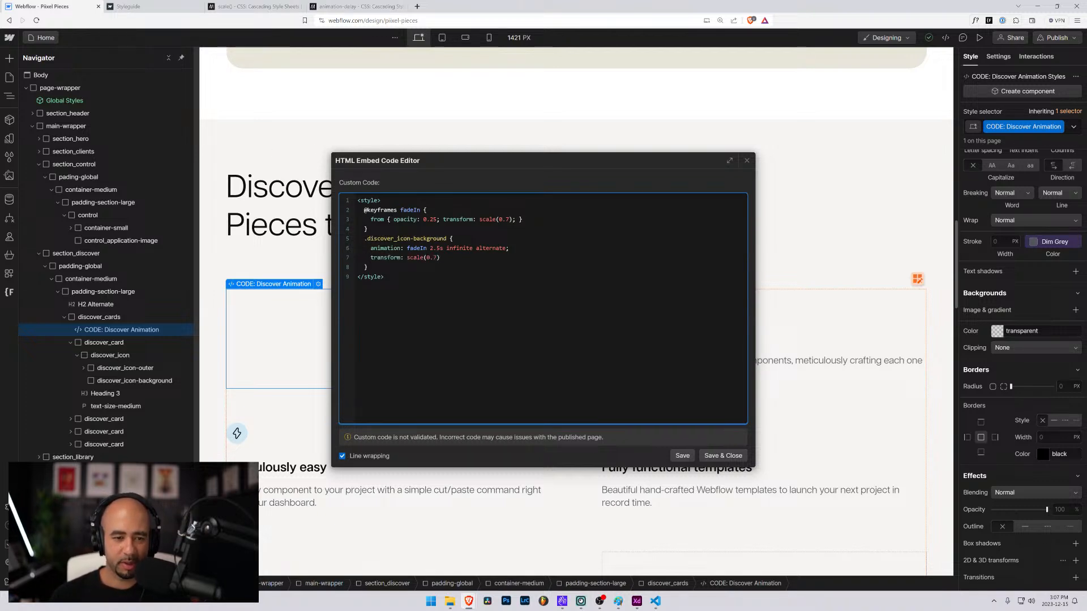
key(ctrl+shift+Left)
key(ctrl+shift+Left)
key(ctrl+shift+Left)
key(ctrl+shift+Left)
key(ctrl+shift+Left)
key(ctrl+shift+Left)
key(ctrl+shift+Left)
key(ctrl+shift+Left)
key(ctrl+shift+Left)
key(ctrl+shift+Right)
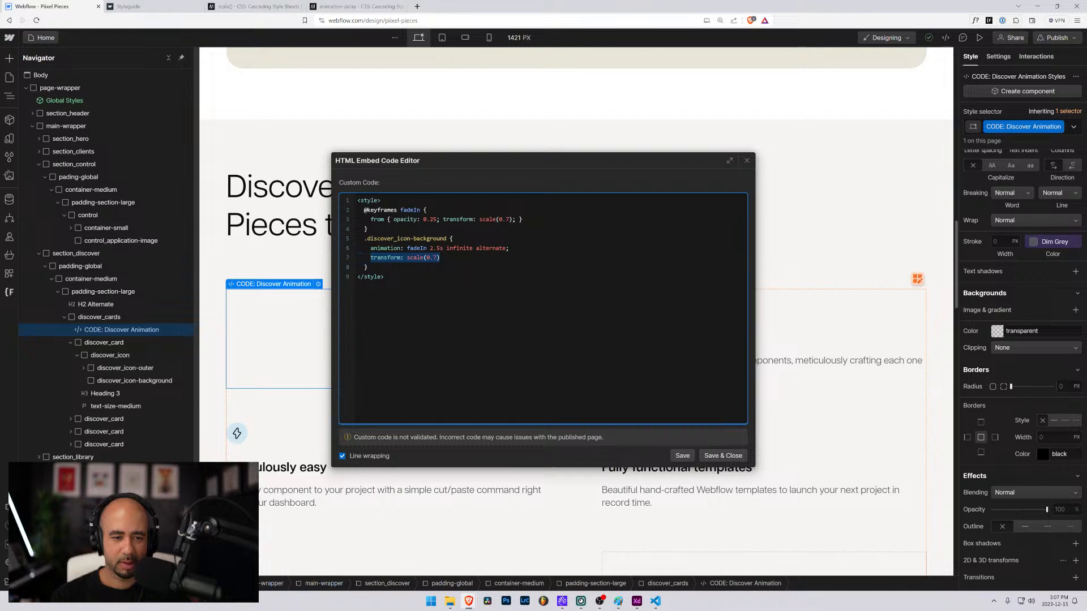
text(anim)
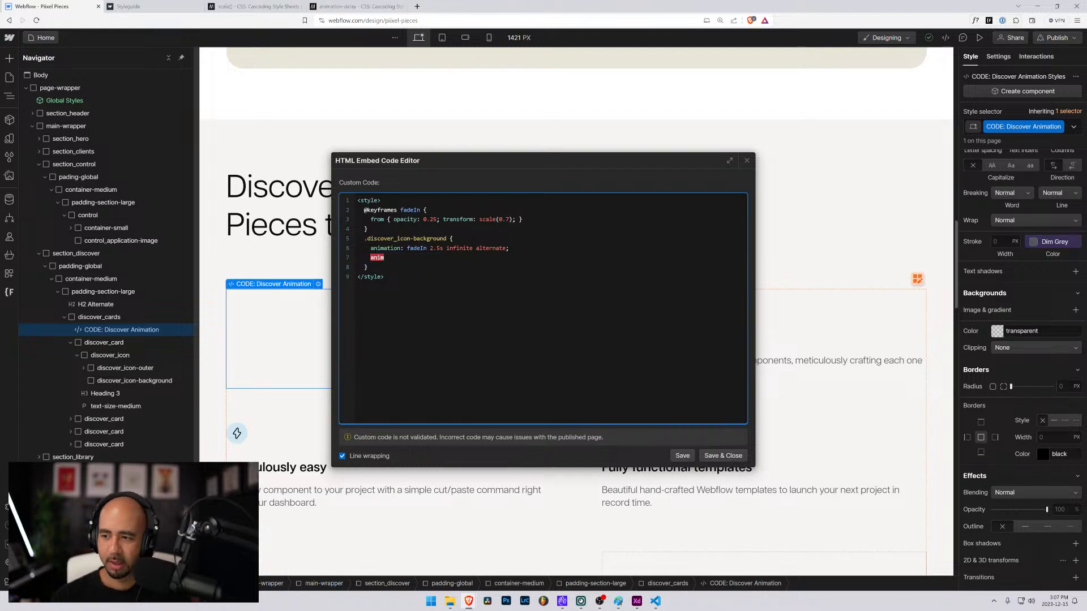
text(ation)
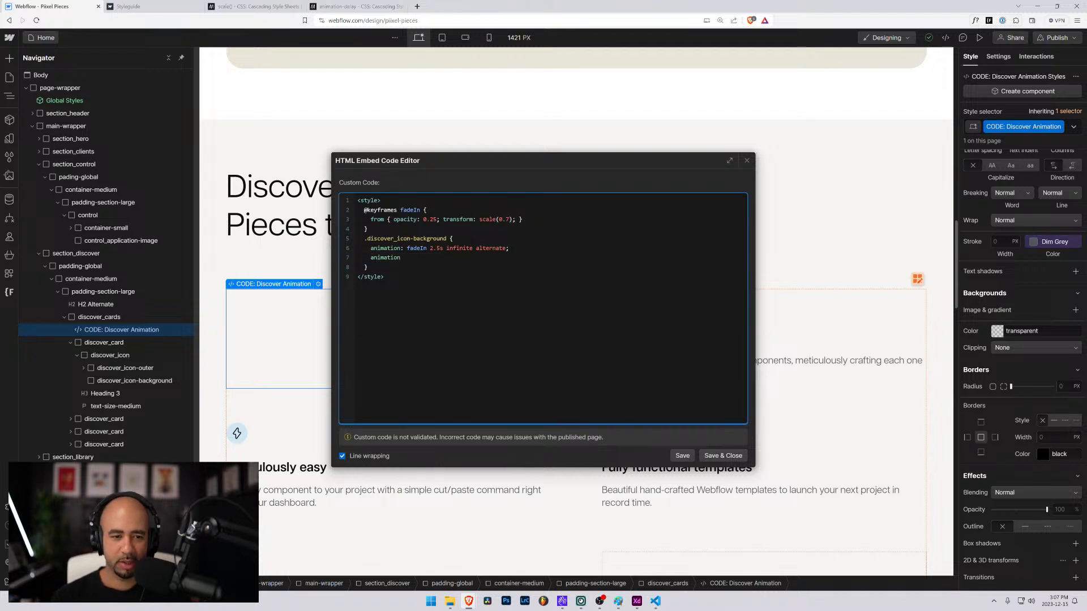
text(-delay:)
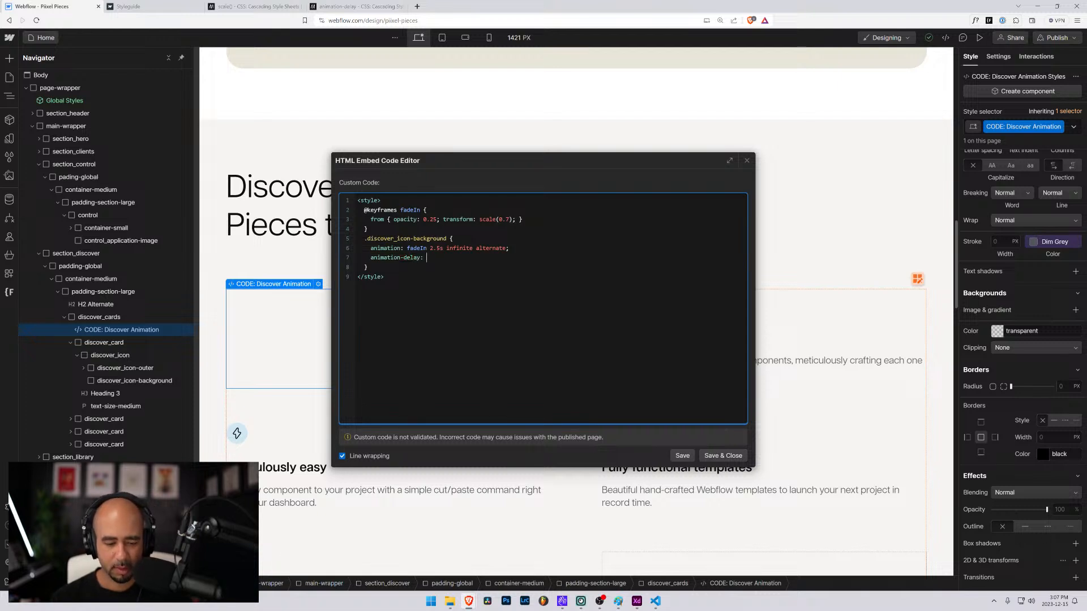
text( 250ms;)
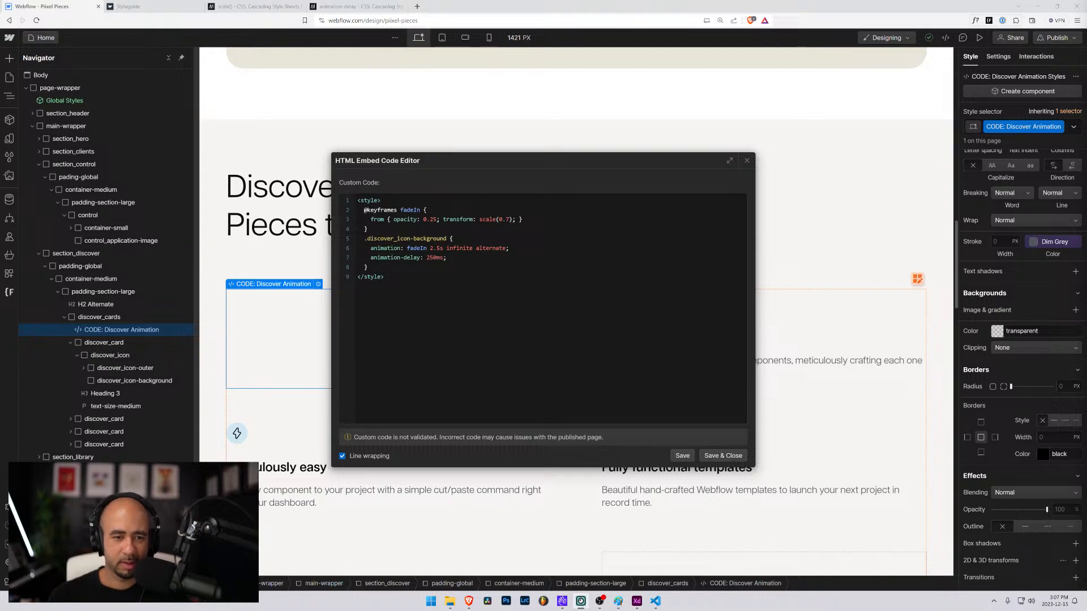
click(368, 229)
key(Return)
text(@)
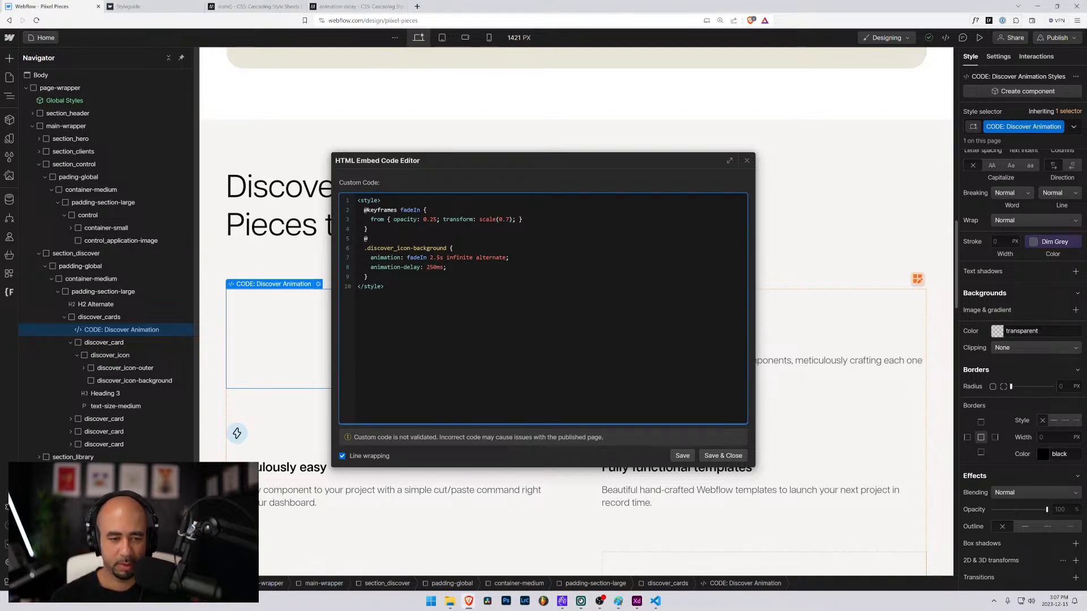
text(keyframes)
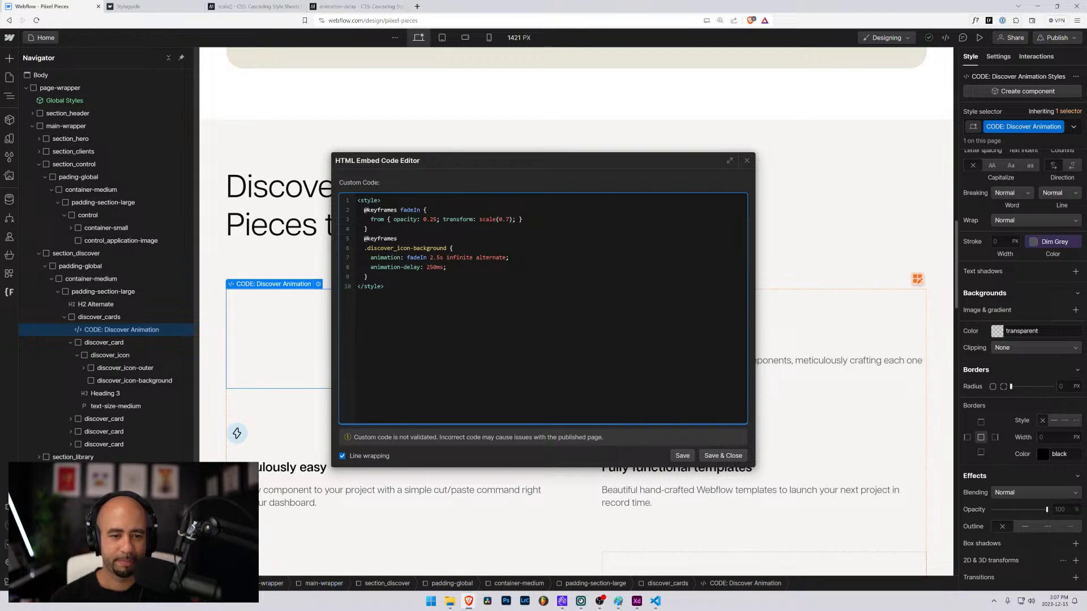
text( transformIN)
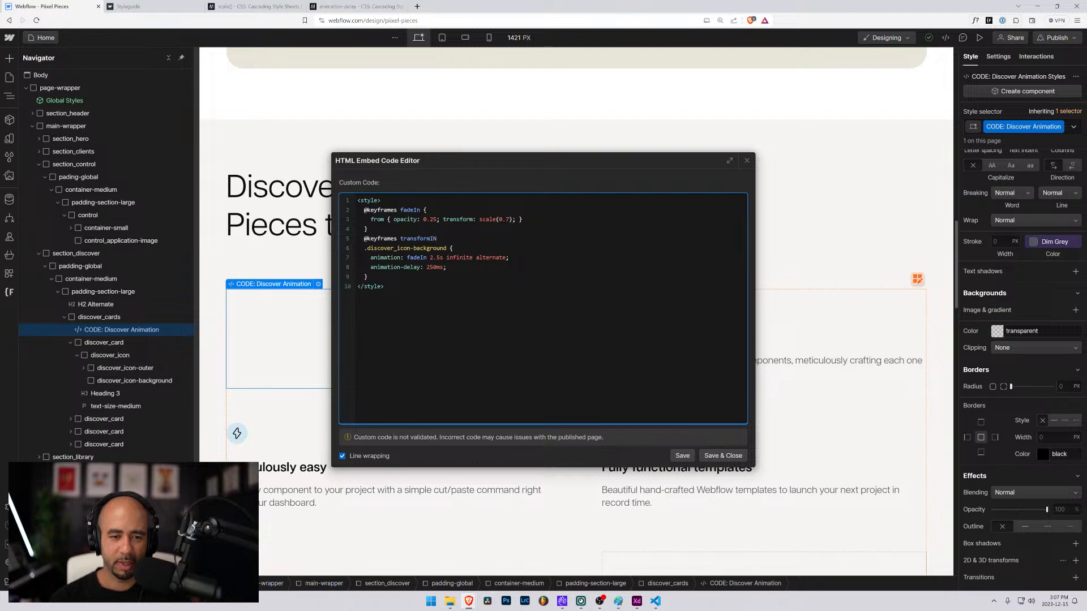
text( {)
key(Return)
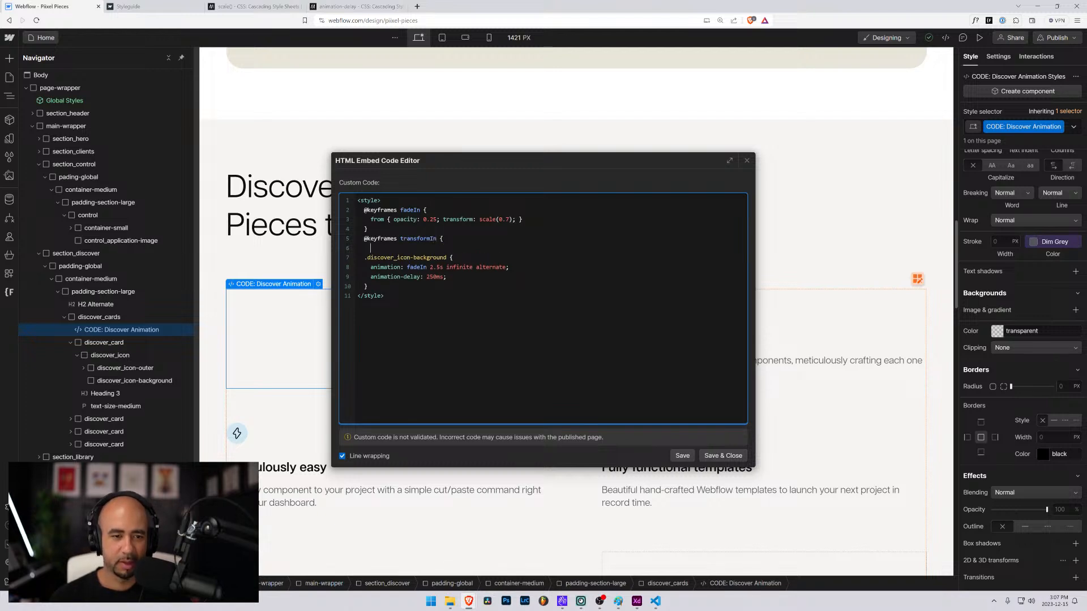
Add transform: scale(0.75); inside the transformIn keyframes and close the block with a brace.
text(transform: sc)
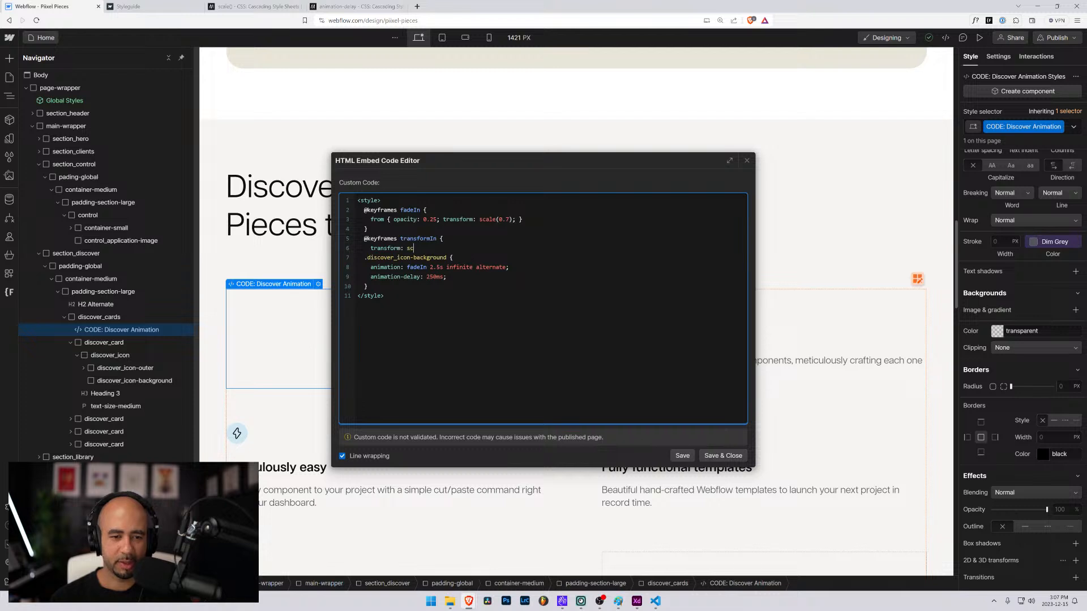
text(arle)
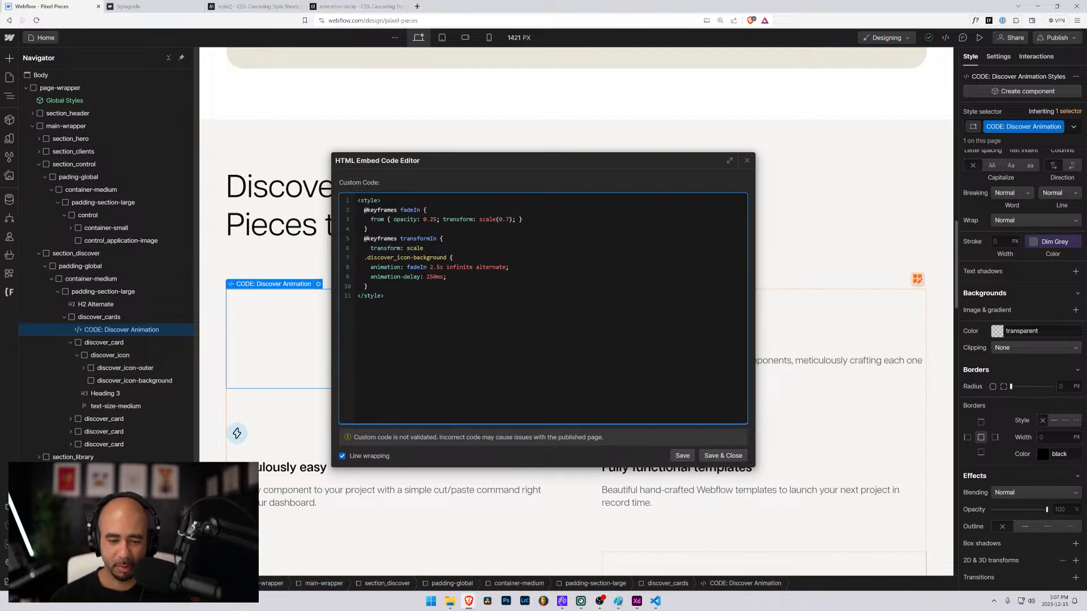
text((0)
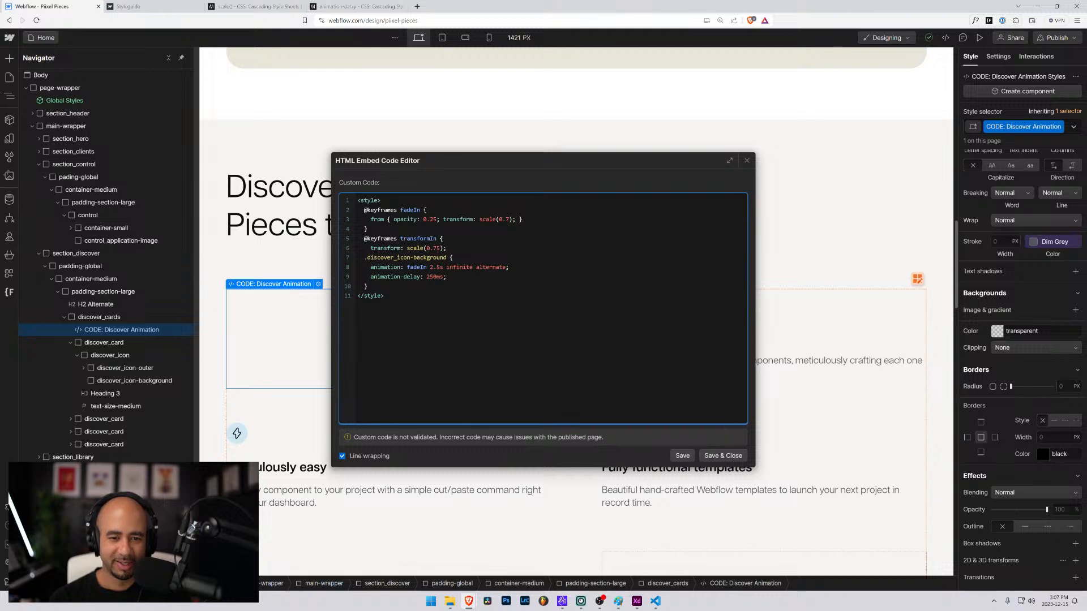
text(.75);)
key(Return)
text(})
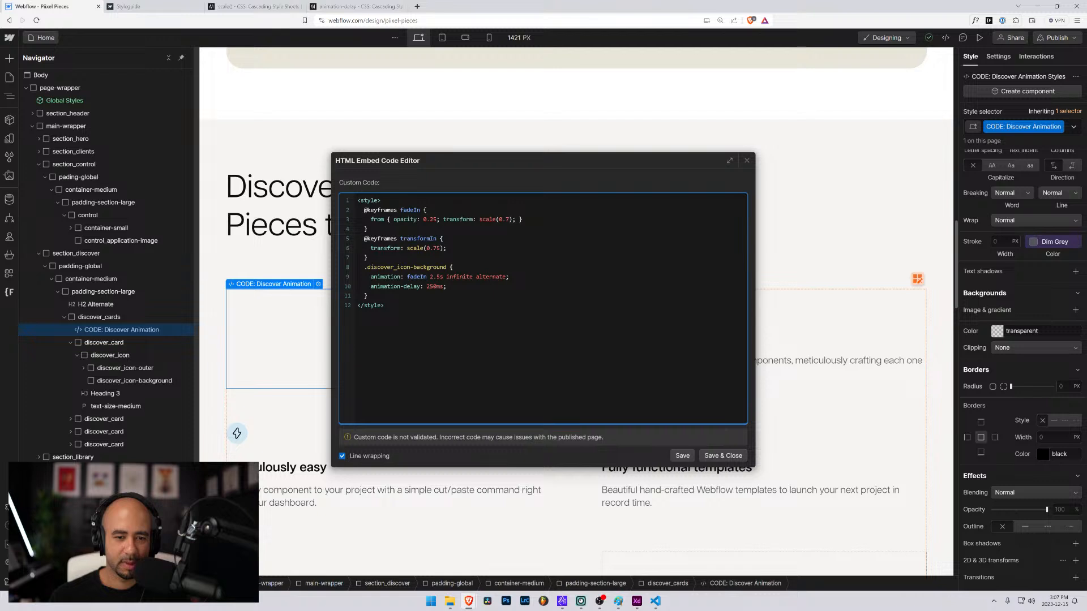
Try to insert an animation: transfromIn declaration between the fadeIn animation line and the animation-delay line.
drag(447, 287, 351, 290)
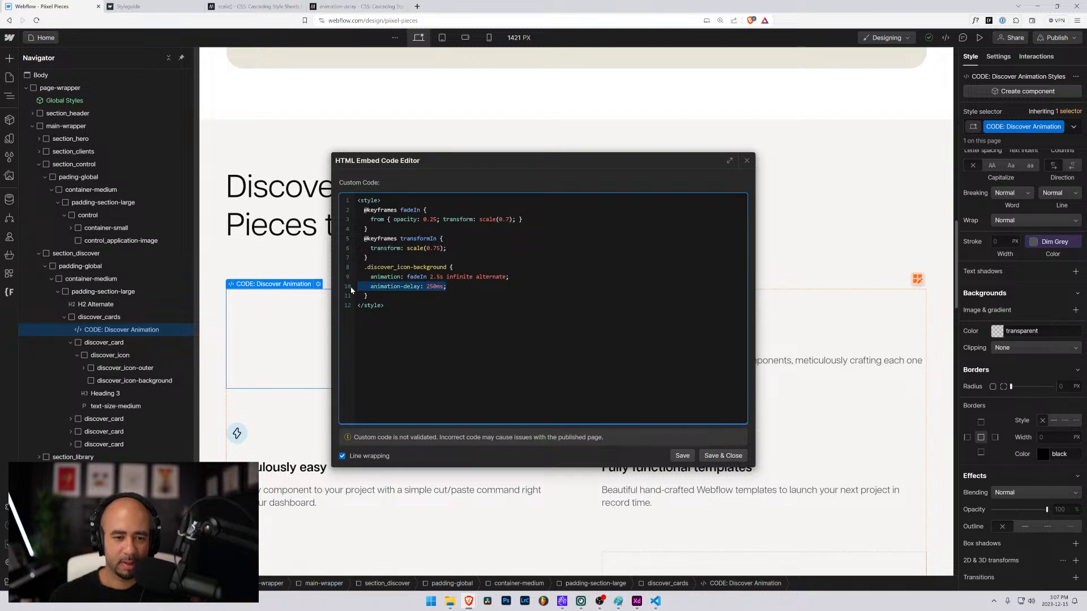
click(510, 277)
key(Return)
text(anmit)
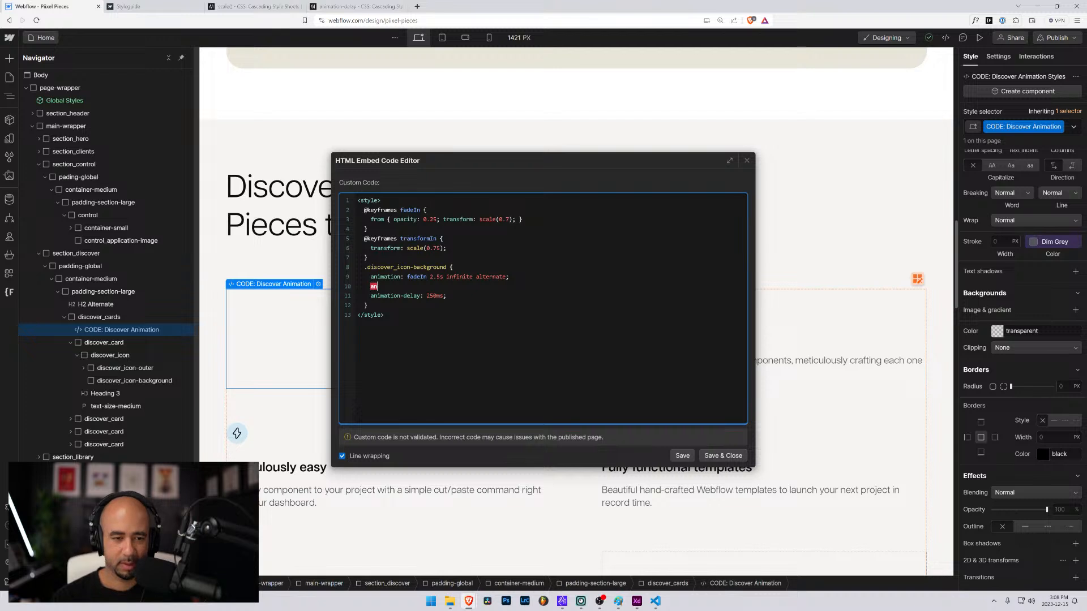
key(BackSpace)
key(BackSpace)
key(BackSpace)
key(BackSpace)
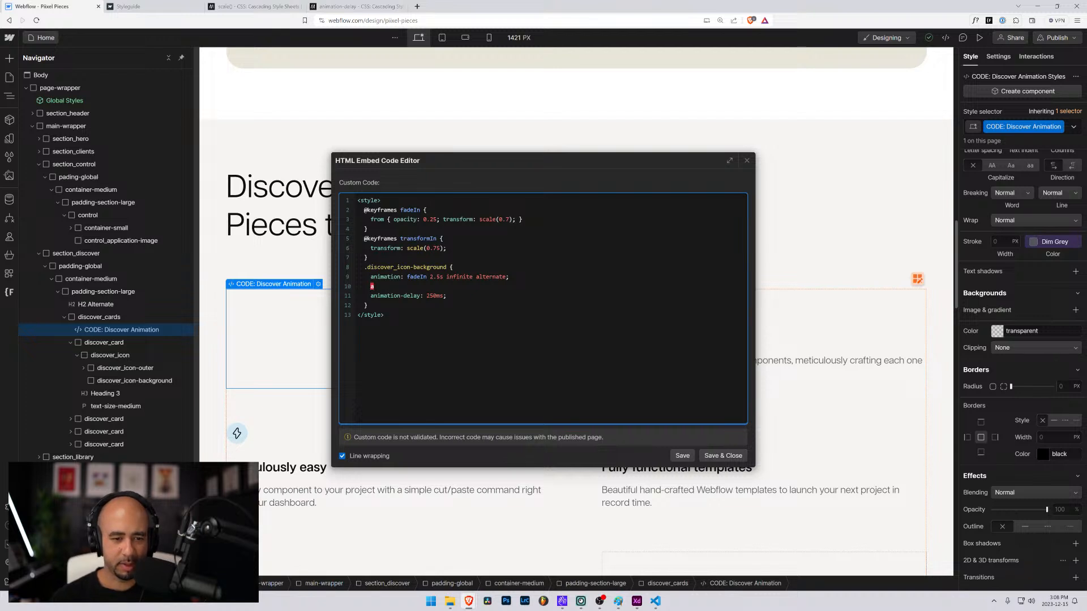
text(niation)
text(: tran)
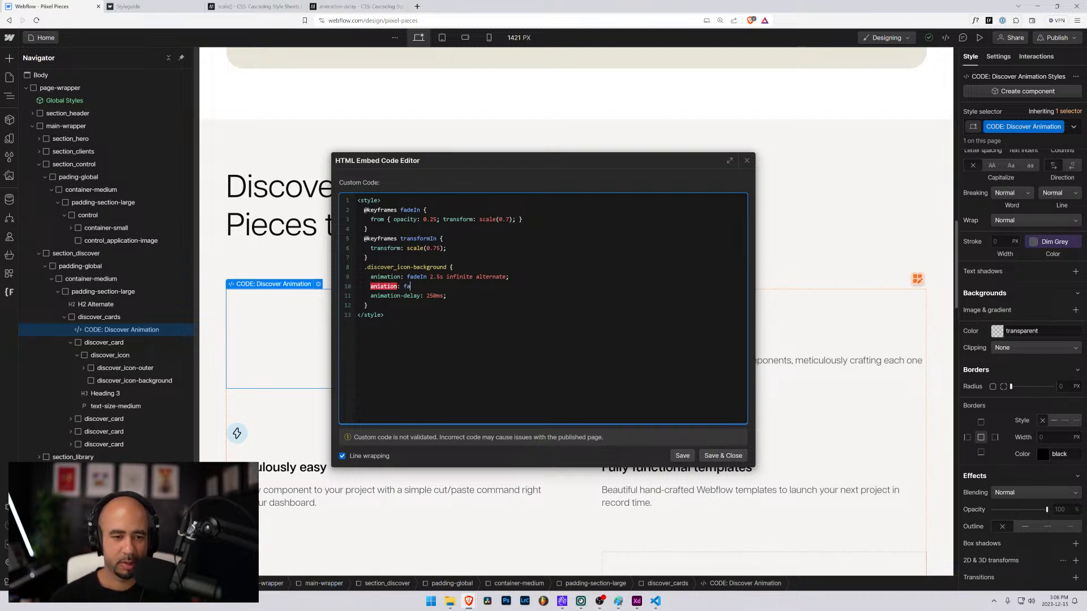
text(sfromIn)
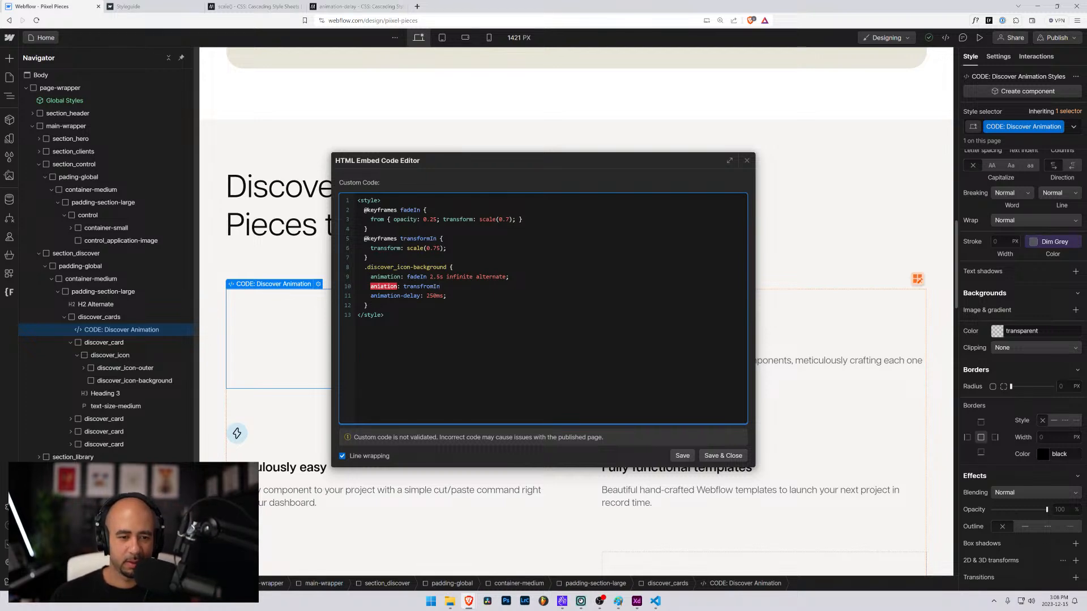
text(m)
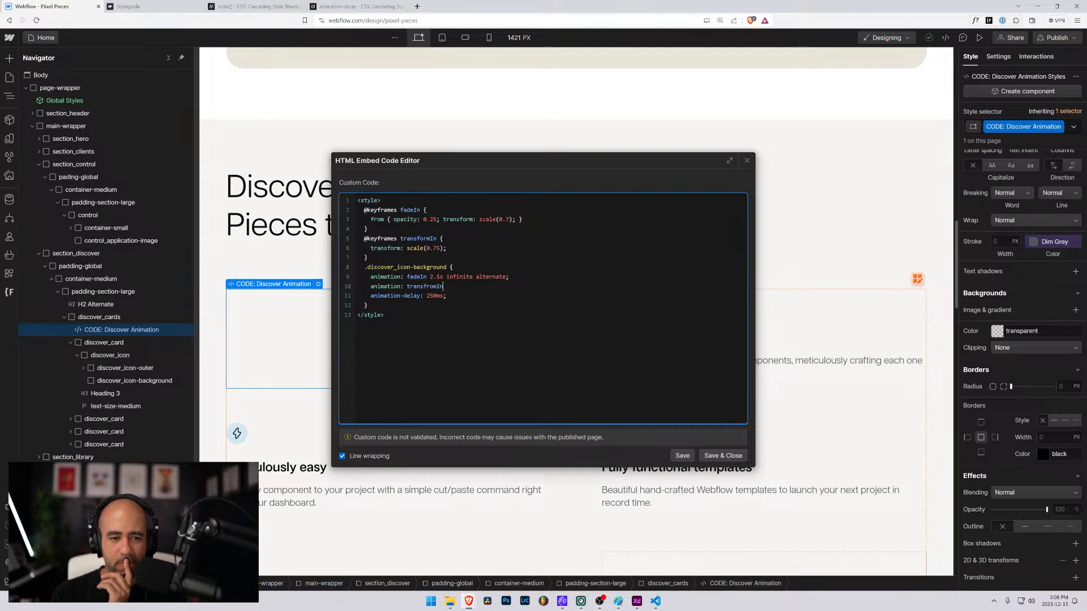
Move animation-delay: 250ms; from the .discover_icon-background rule into the transformIn keyframes, beneath the scale transform.
drag(447, 296, 371, 296)
key(ctrl+x)
click(446, 249)
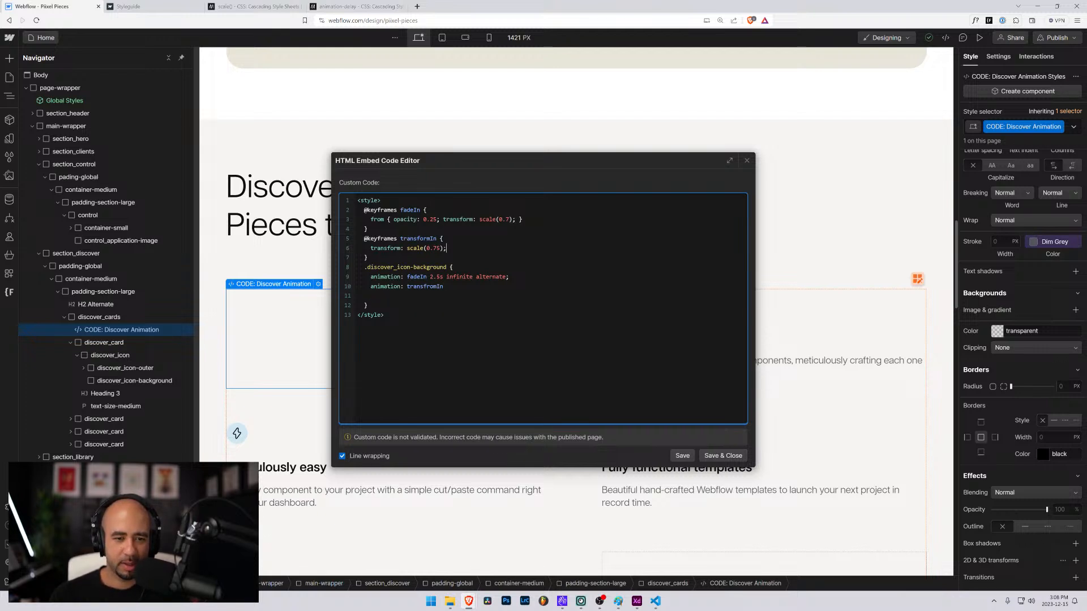
key(Return)
key(ctrl+v)
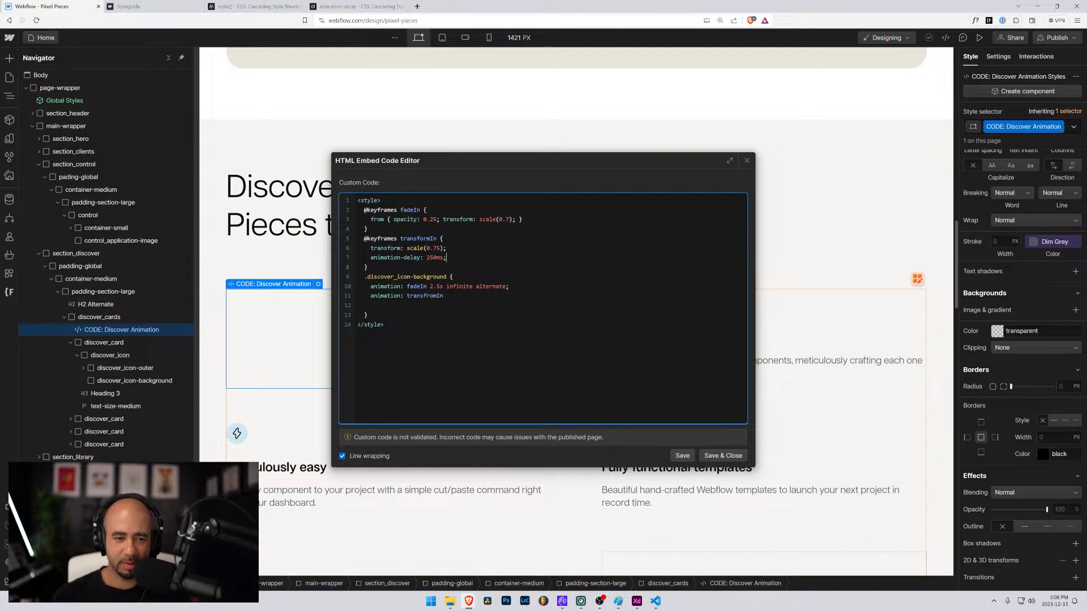
Replace the misspelled transfromIn line and the blank line below it with animation: transformIn under the fadeIn animation declaration.
drag(443, 296, 333, 299)
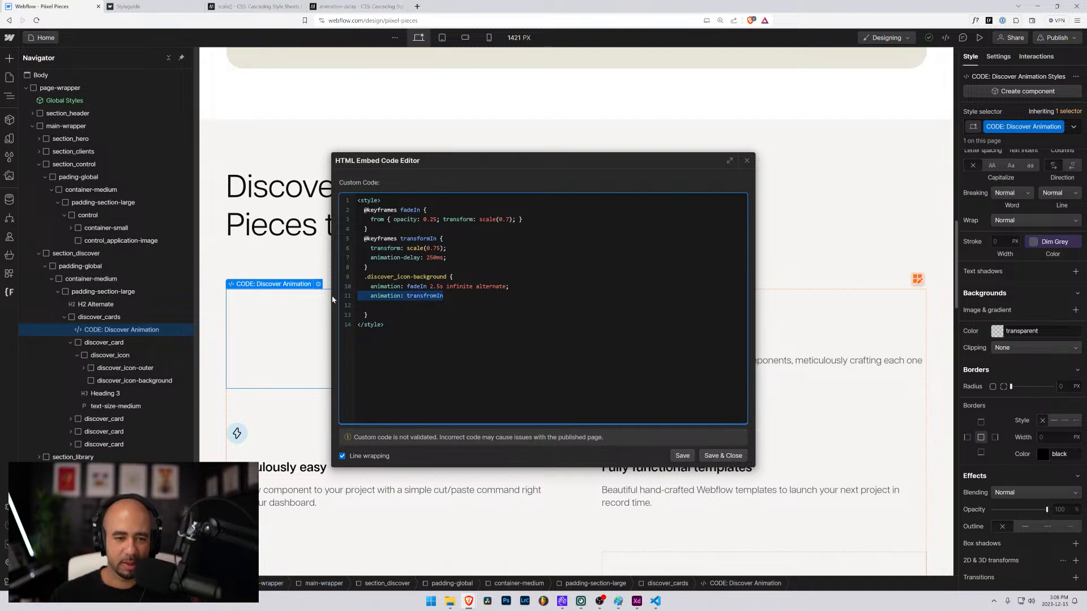
key(ctrl+x)
key(BackSpace)
key(BackSpace)
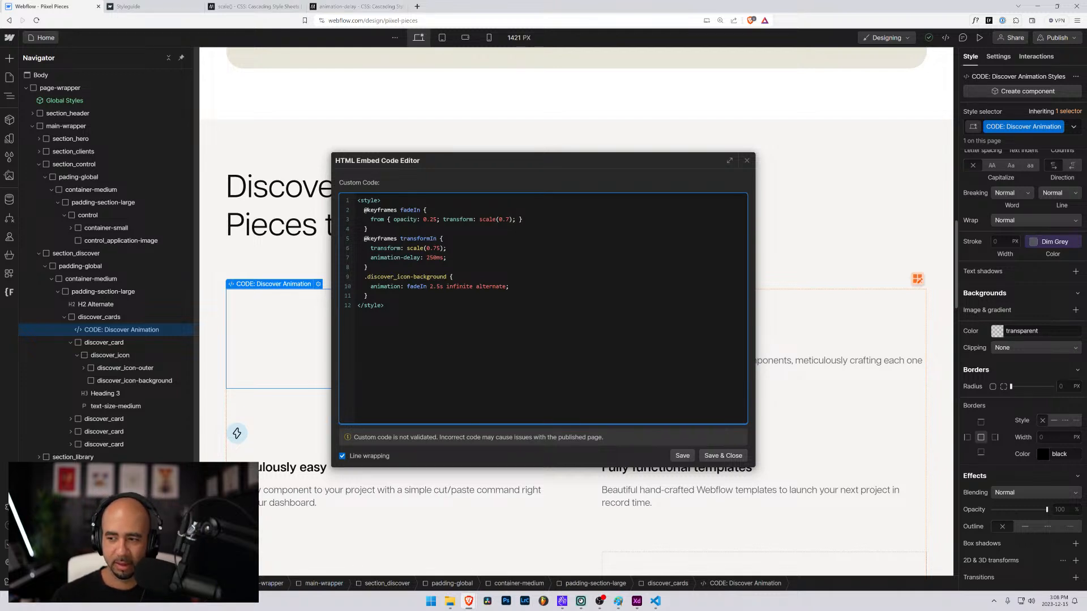
key(BackSpace)
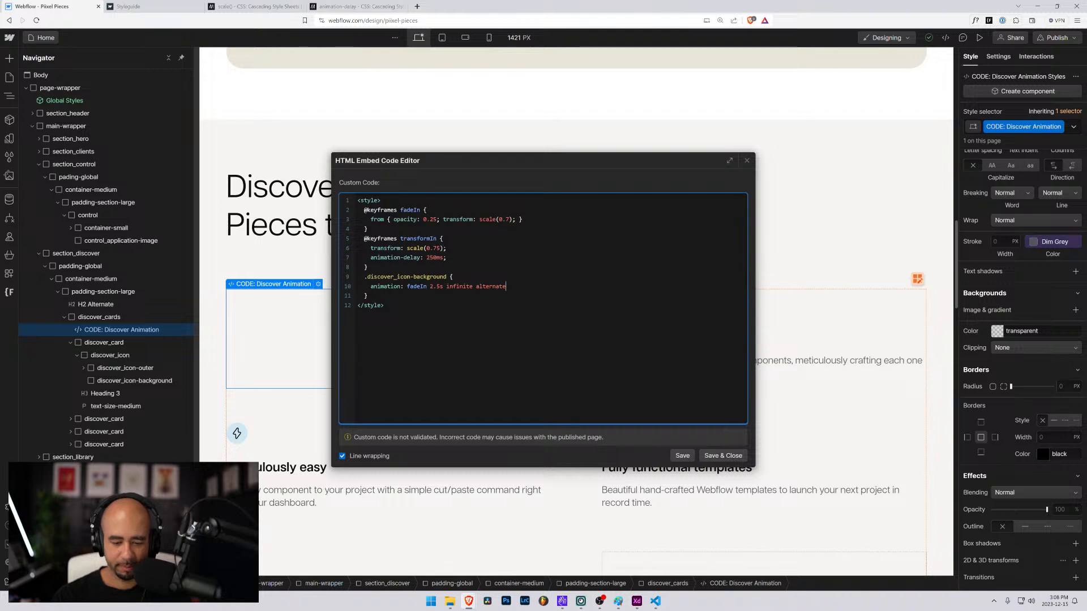
text(;)
key(Return)
text(animation)
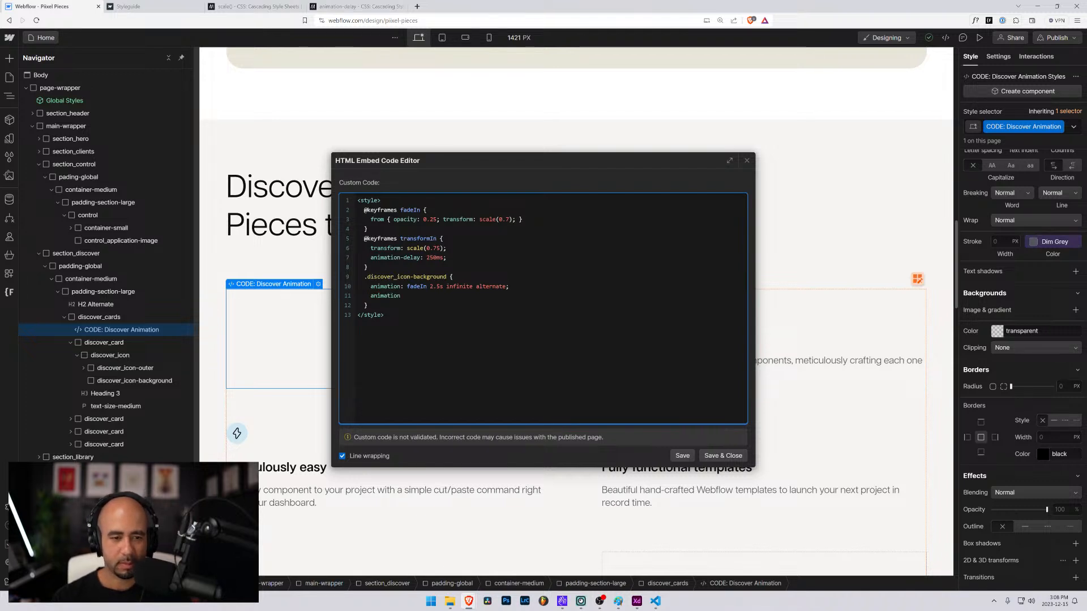
text(: transform)
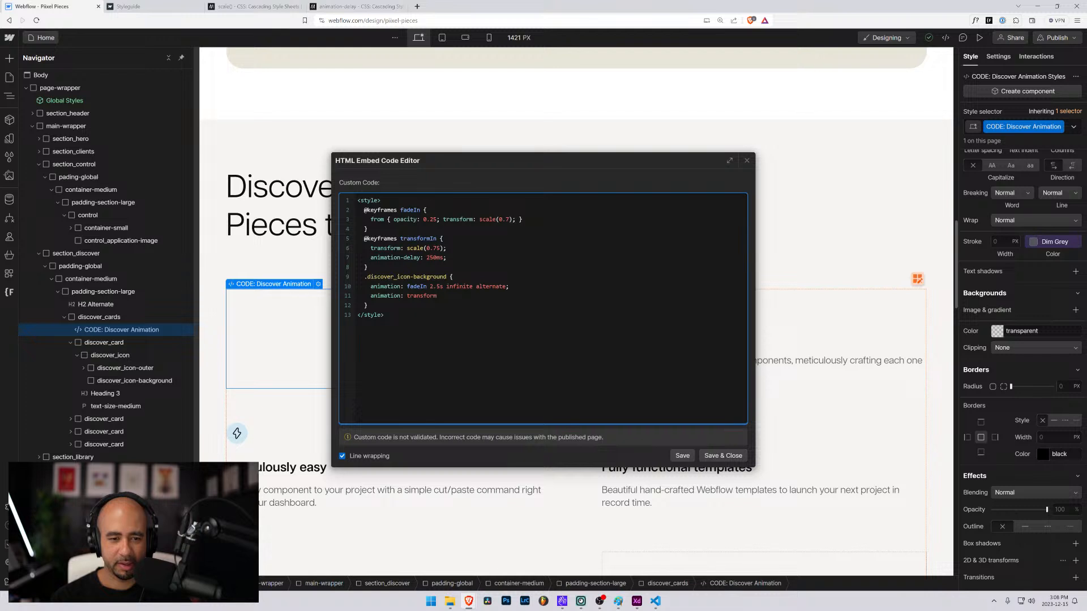
text(In)
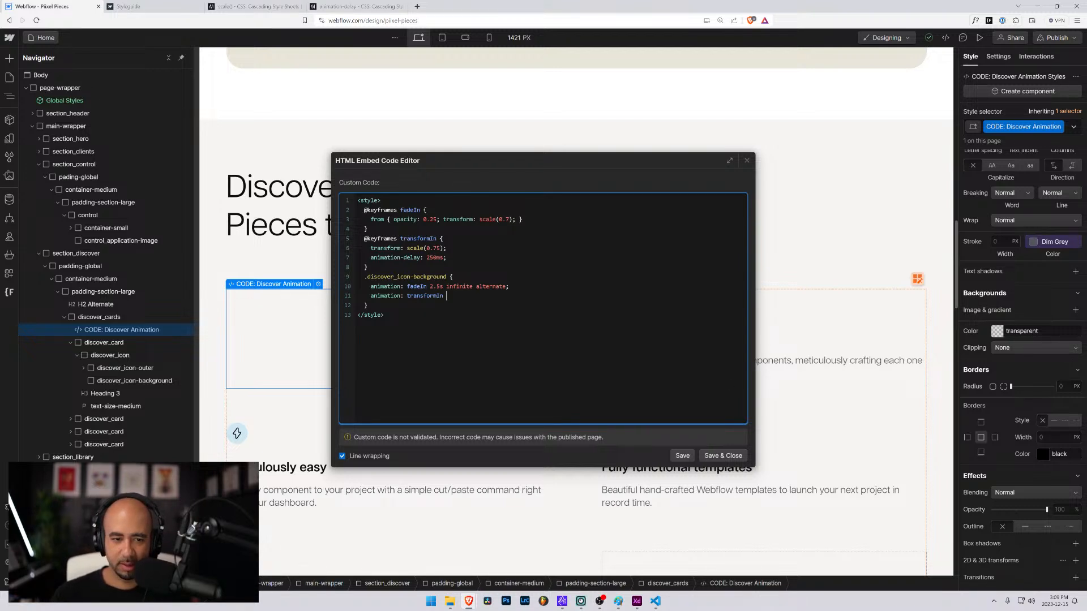
key(alt+Tab)
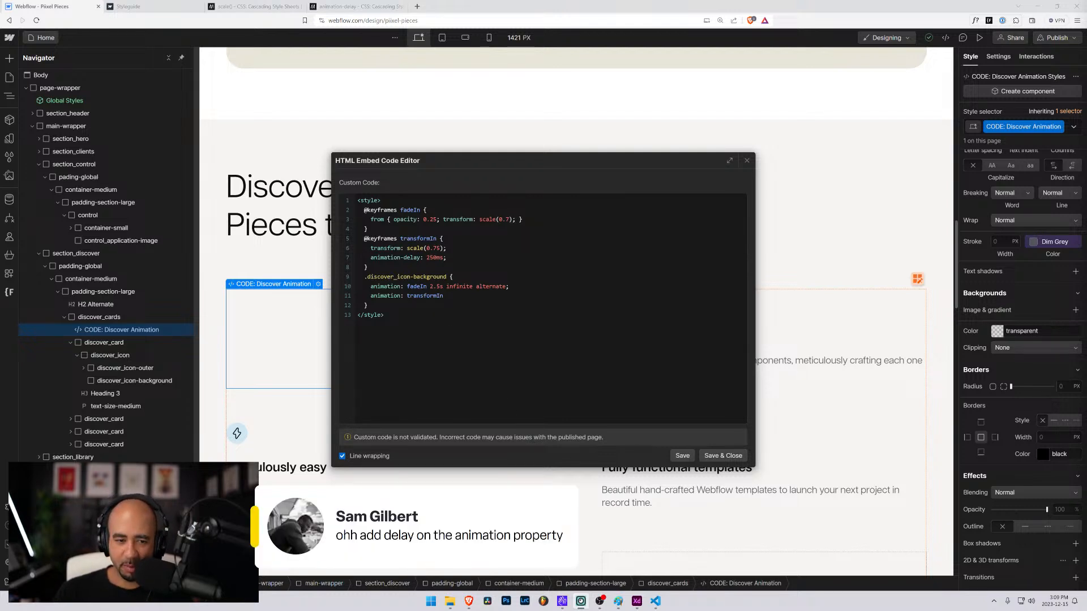
key(alt+Tab)
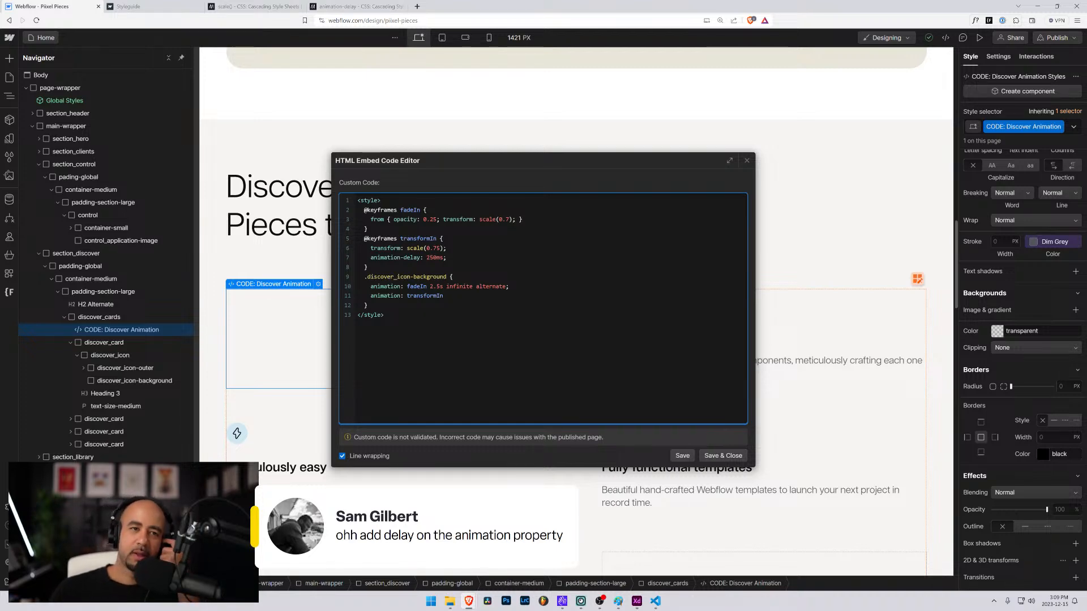
Return to the MDN docs, open the animation shorthand property's reference page and select the 1s delay value in the first demo declaration.
click(366, 6)
scroll(452, 309, down, 3)
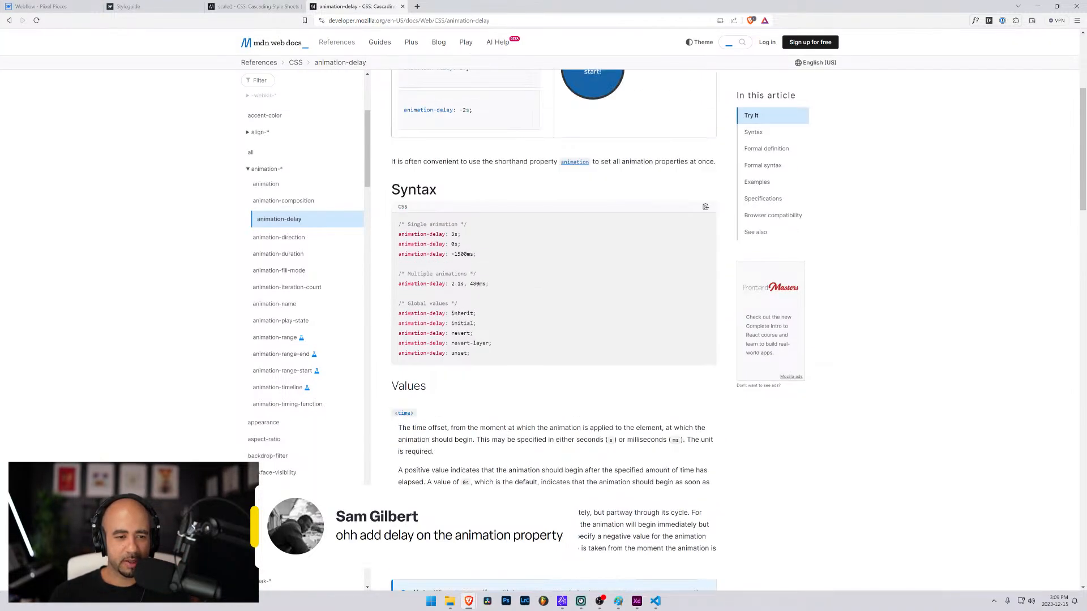
scroll(452, 309, up, 3)
click(269, 187)
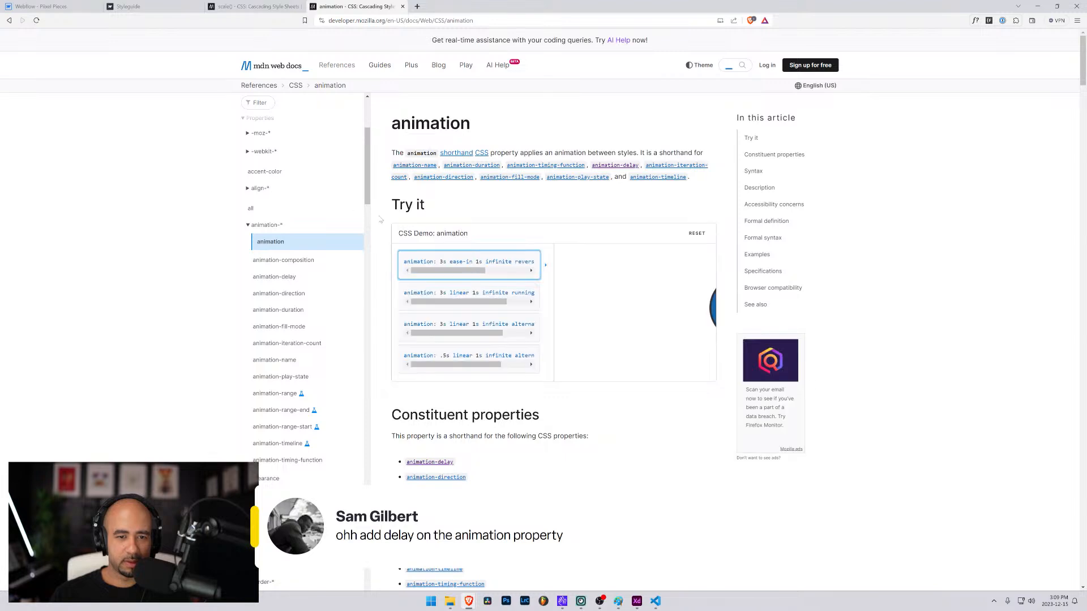
drag(455, 273, 413, 268)
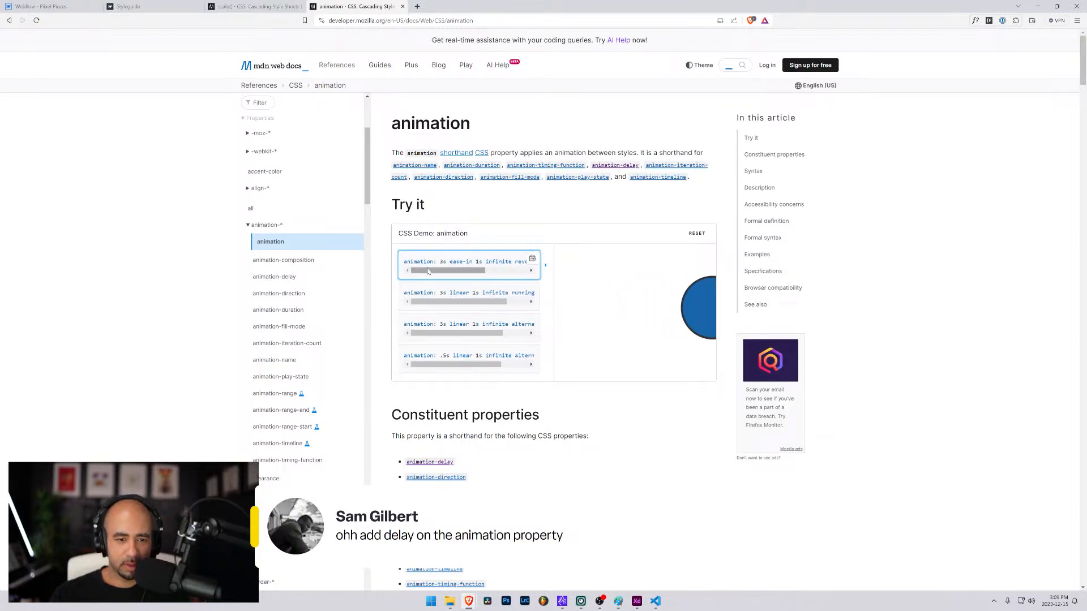
double_click(479, 262)
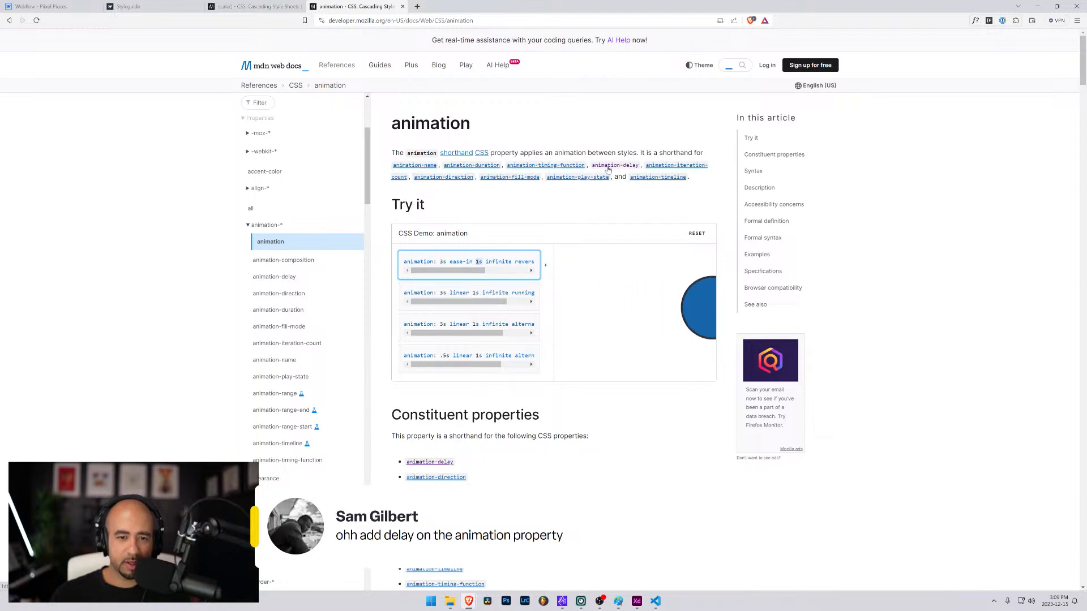
Review the animation shorthand's syntax examples, including the two-animations declaration, close that docs page and return to the Webflow code embed.
scroll(526, 400, down, 5)
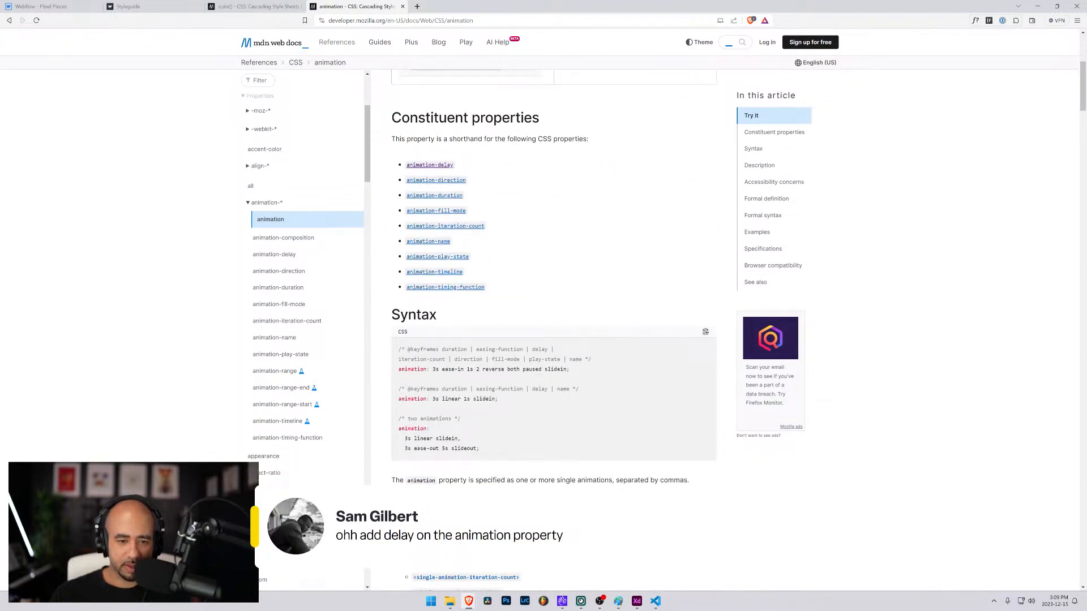
drag(432, 369, 567, 369)
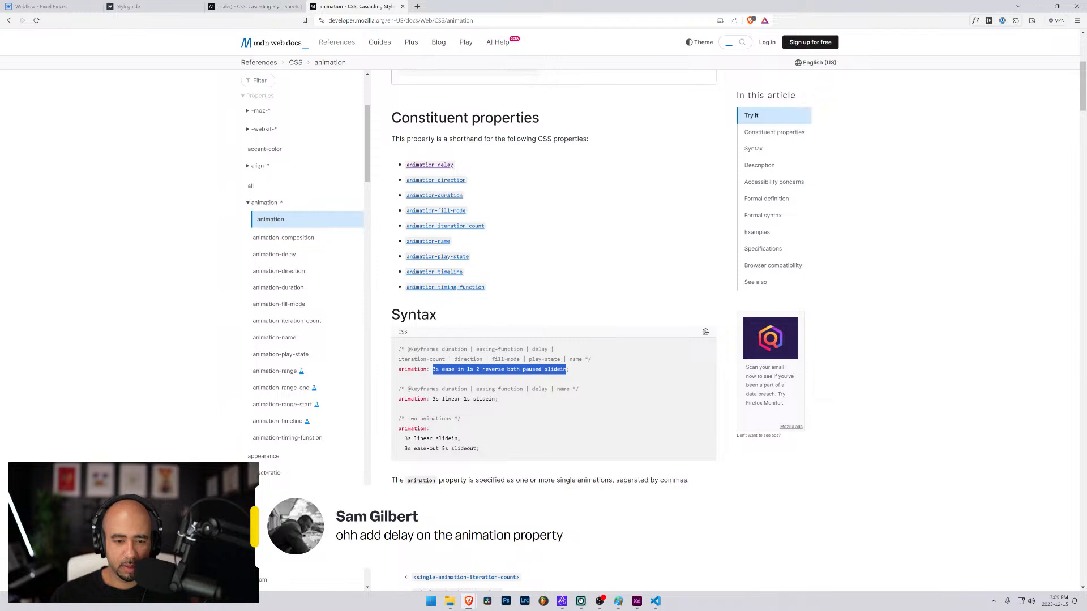
scroll(424, 433, down, 2)
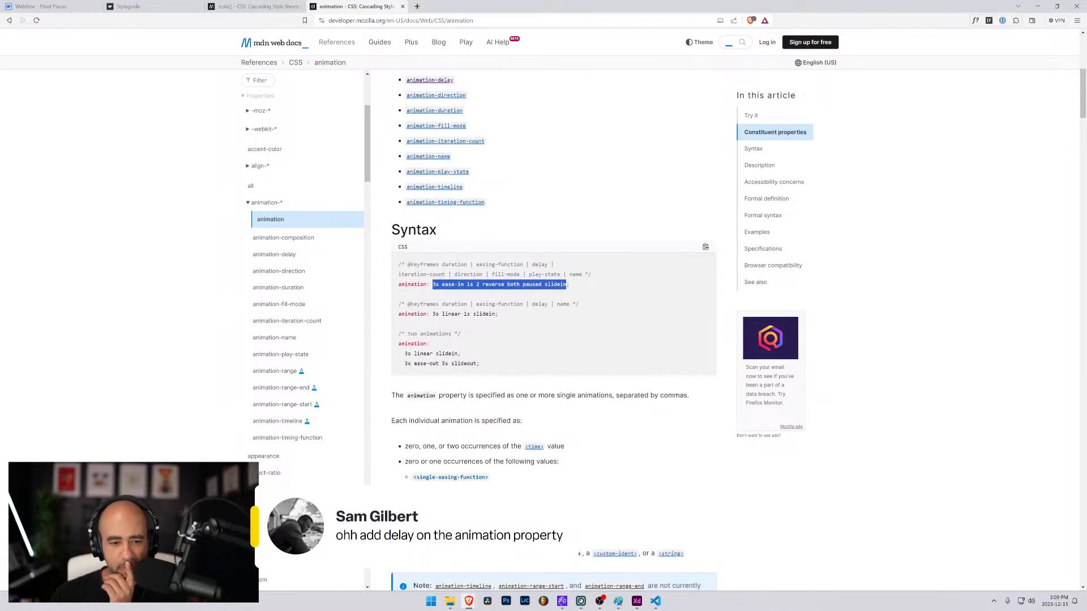
drag(481, 363, 404, 363)
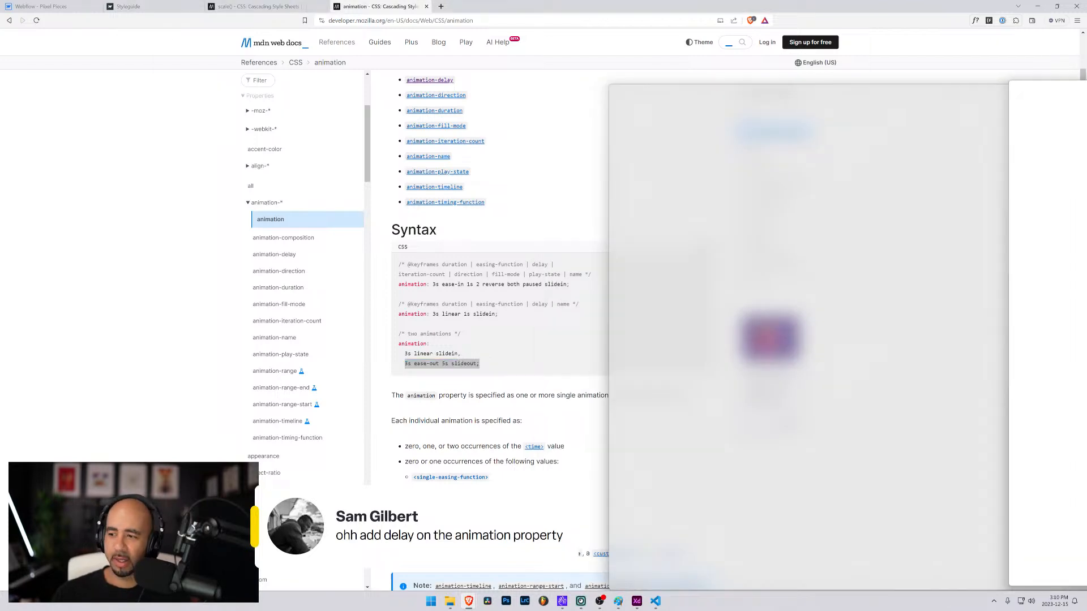
click(255, 7)
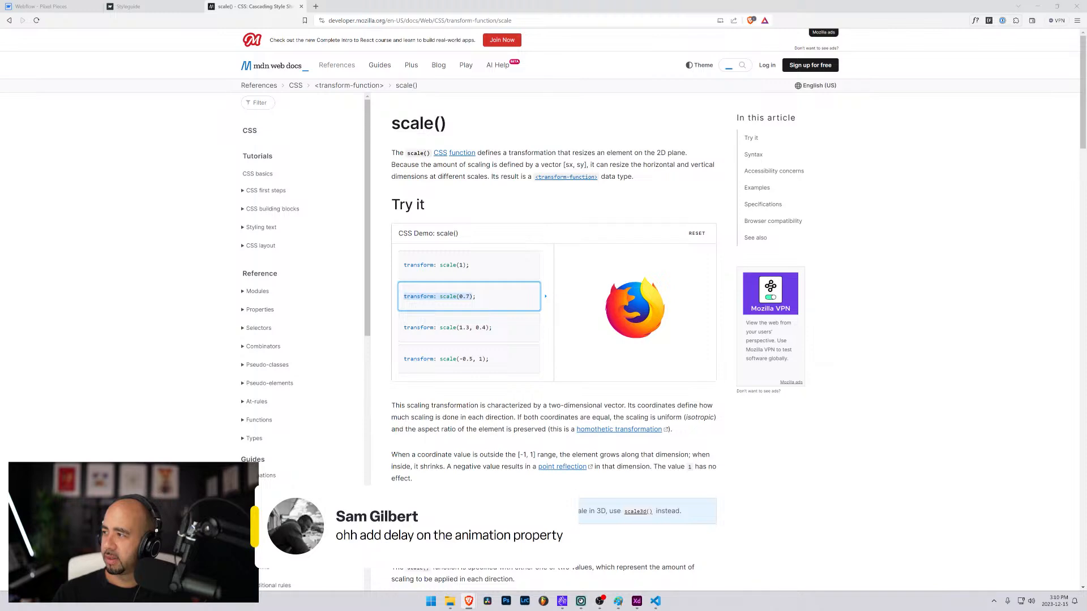
click(68, 6)
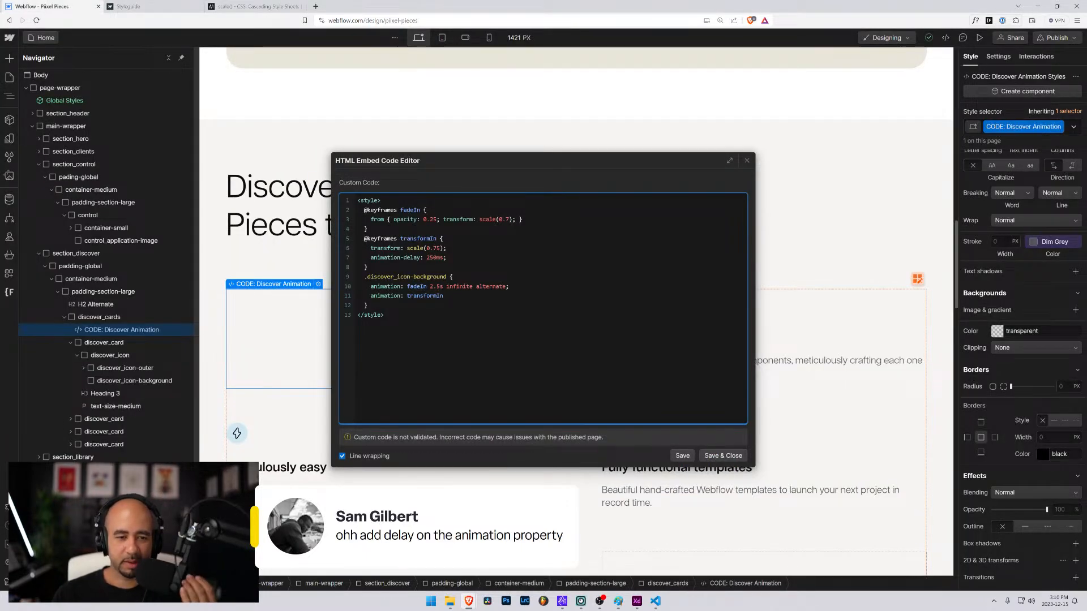
Extend the animation: transformIn declaration in the .discover_icon-background rule with 3s infinite.
key(shift+Home)
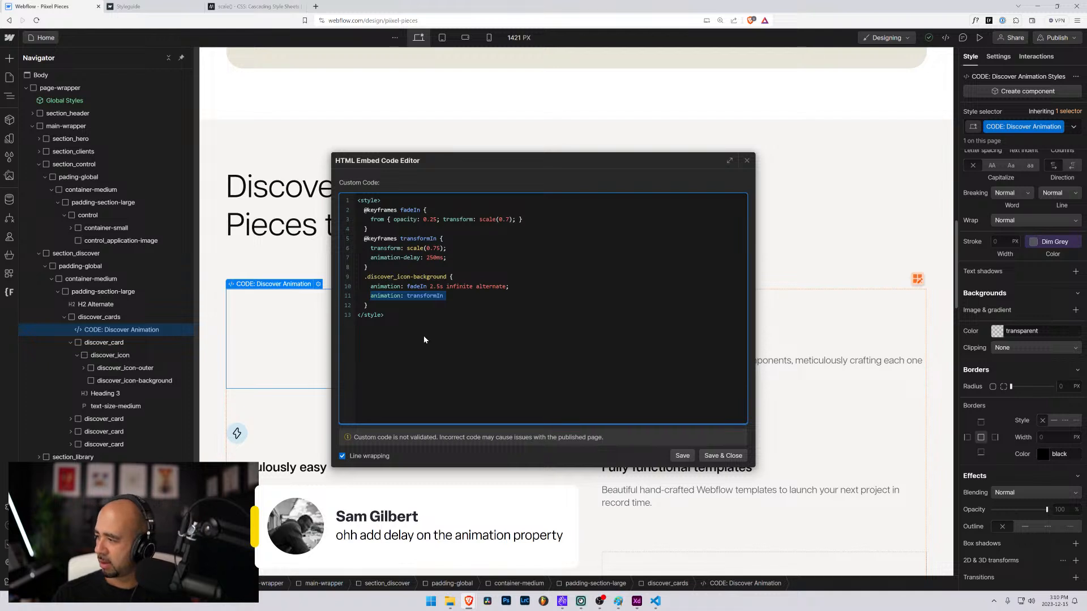
key(End)
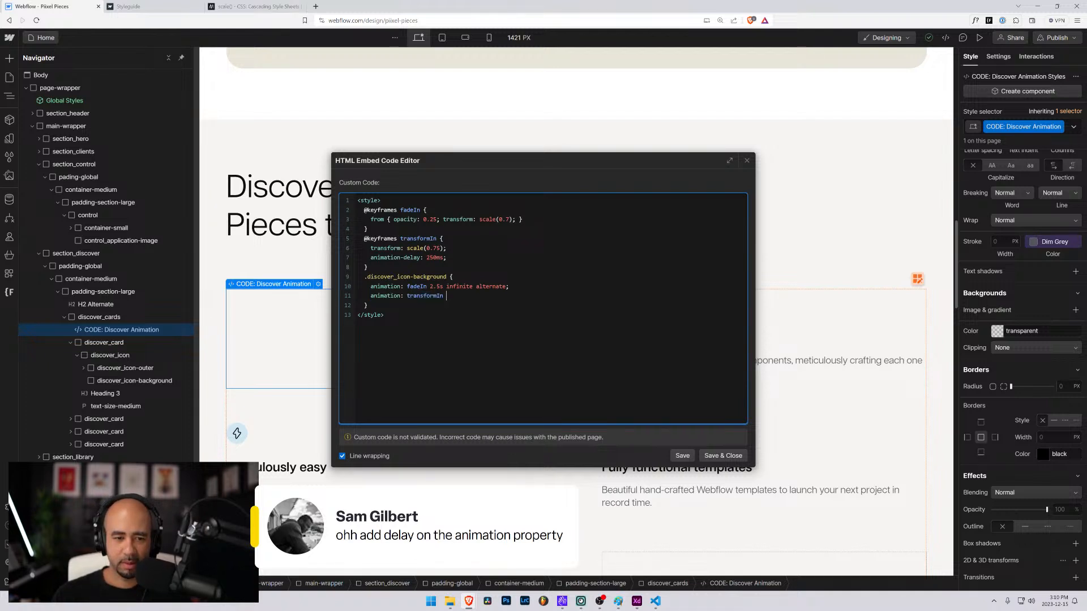
key(ctrl+shift+Left)
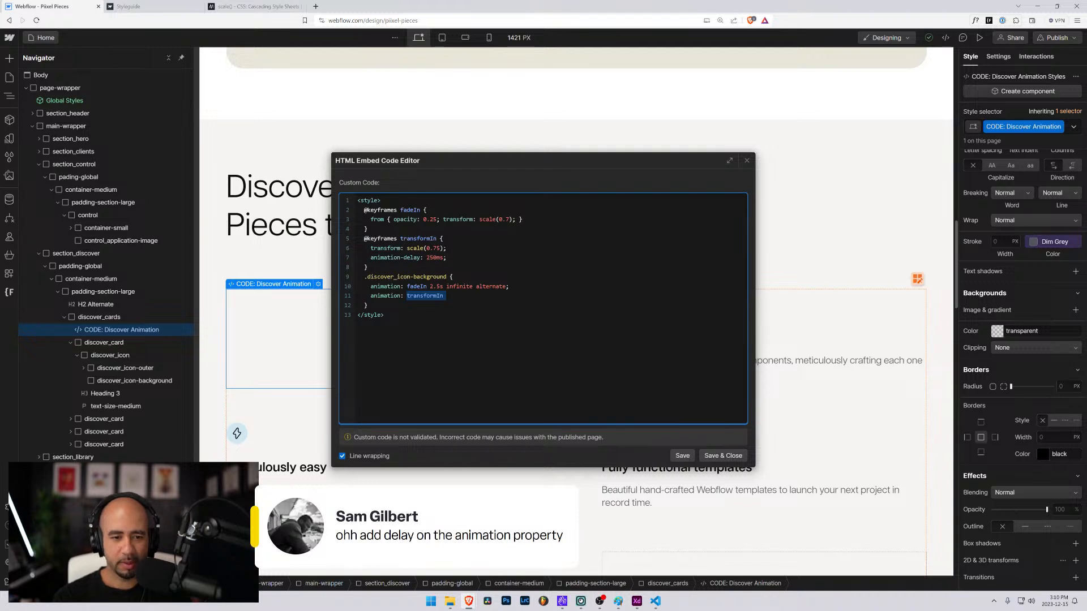
key(End)
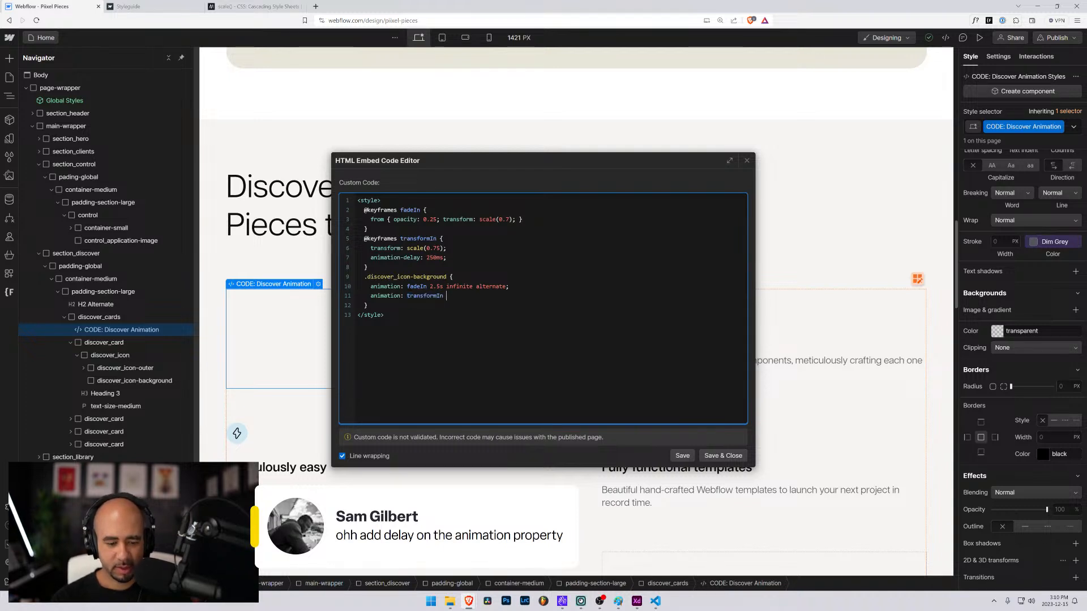
text(3x)
key(BackSpace)
text(s)
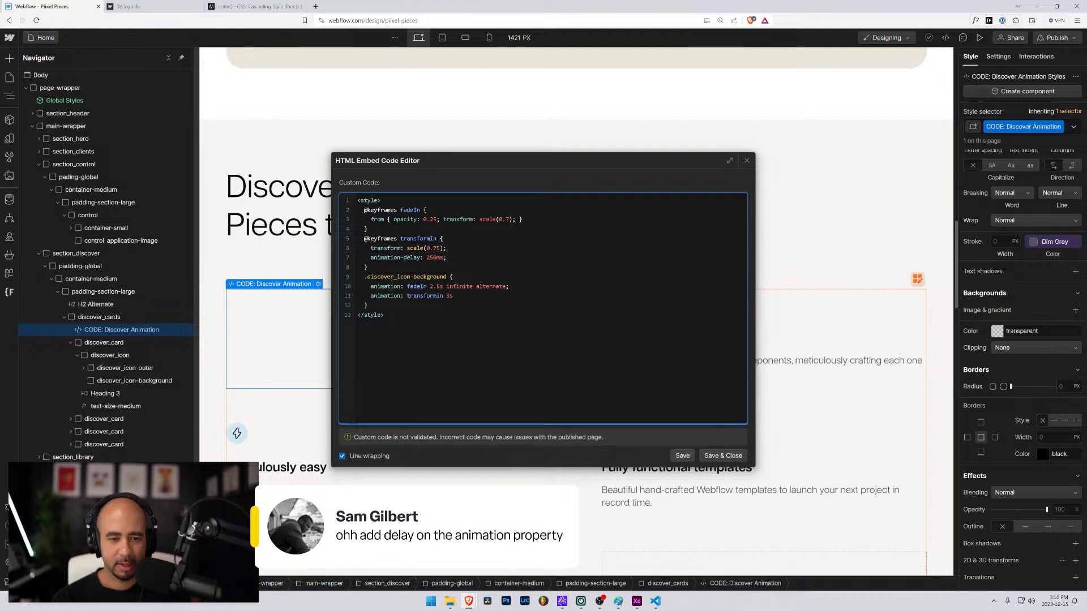
text(infit)
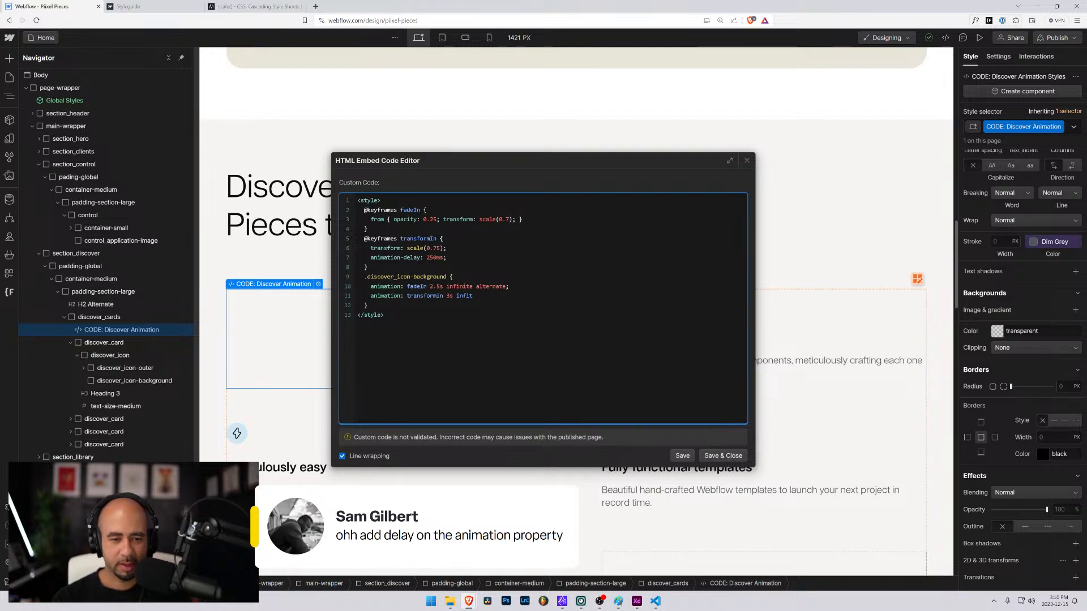
text(iite)
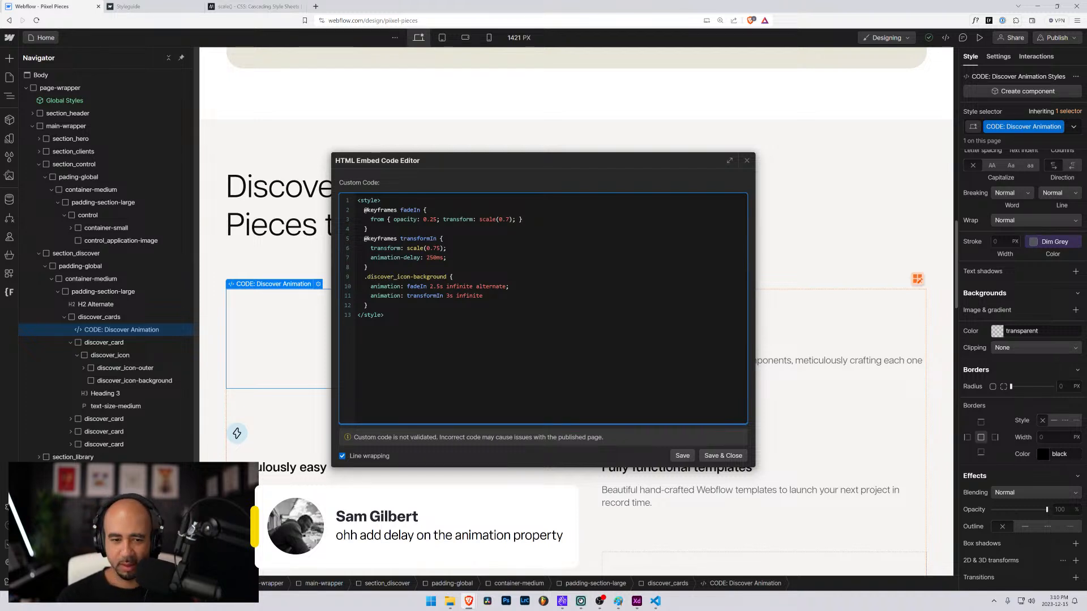
Complete the transformIn animation declaration with a 1s delay followed by alternate;.
text(50s)
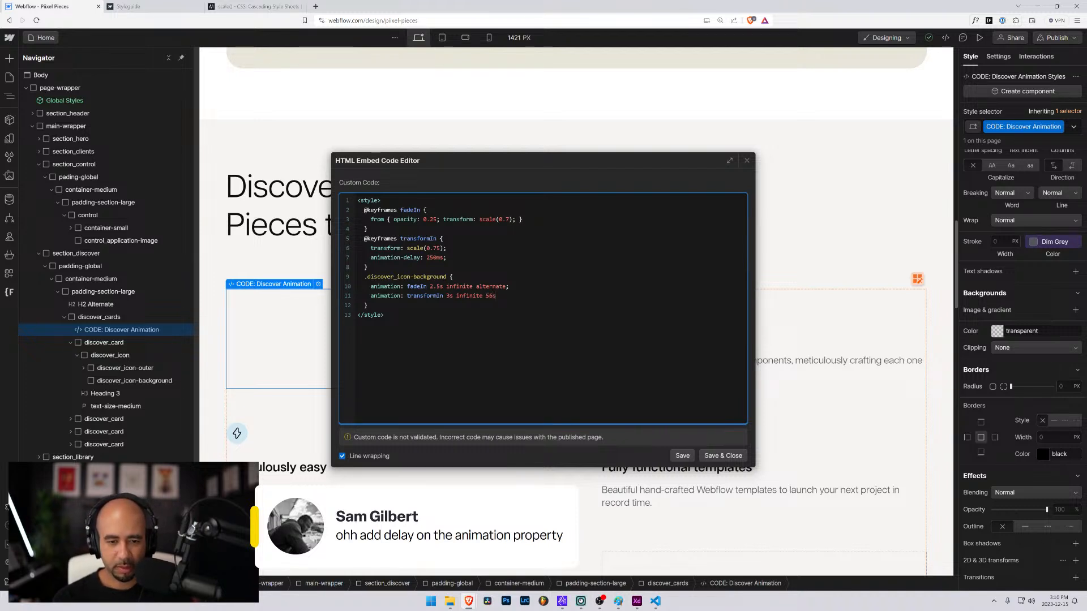
key(BackSpace)
key(BackSpace)
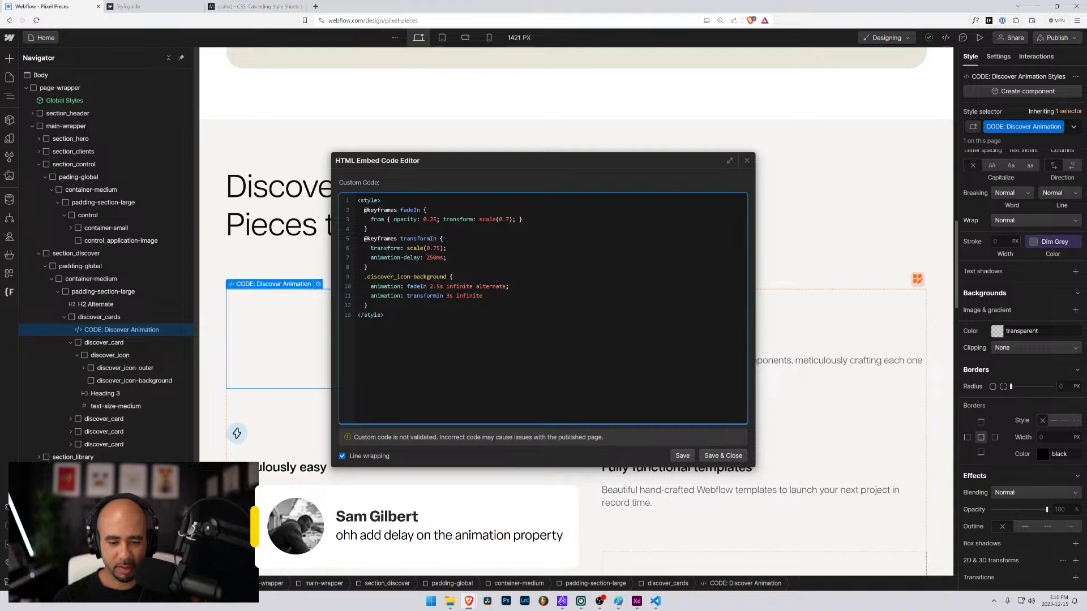
text(0.5)
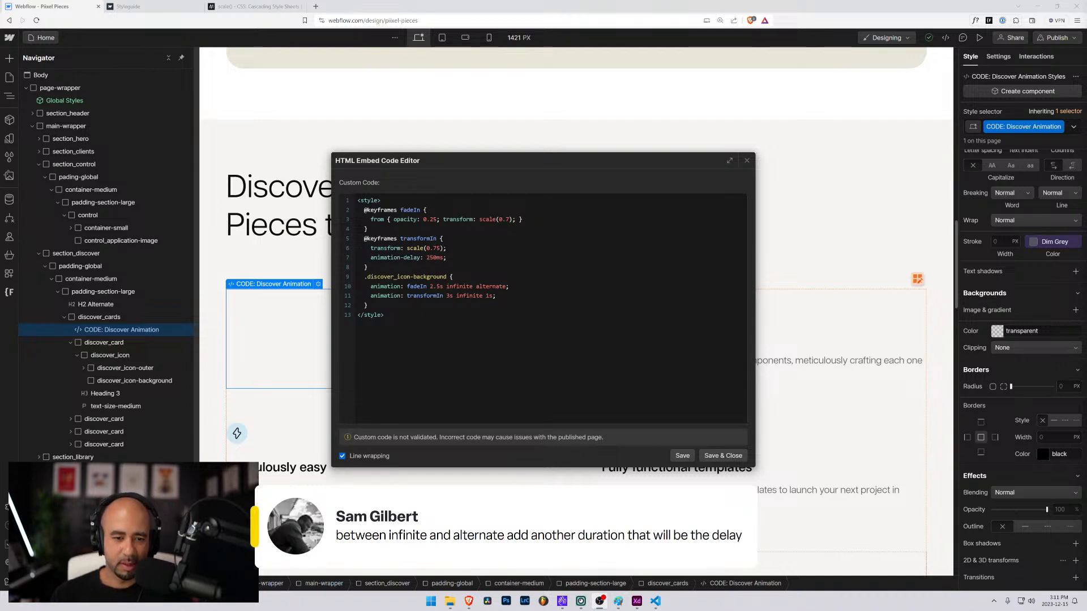
key(alt+Tab)
text(alter)
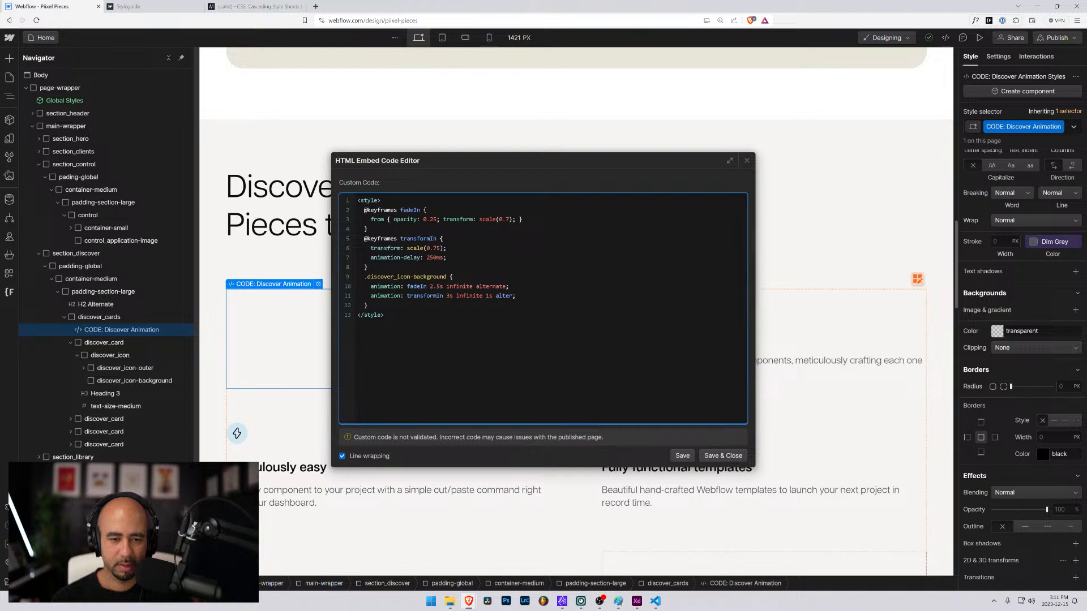
text(nate)
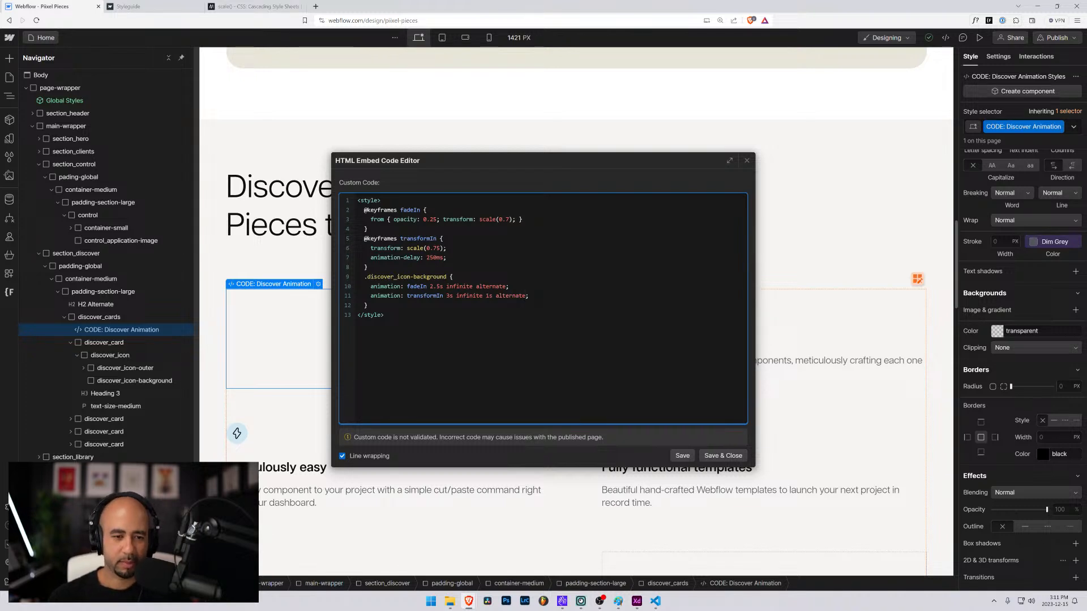
Delete the animation-delay: 250ms; line from the transformIn keyframes.
drag(447, 258, 325, 259)
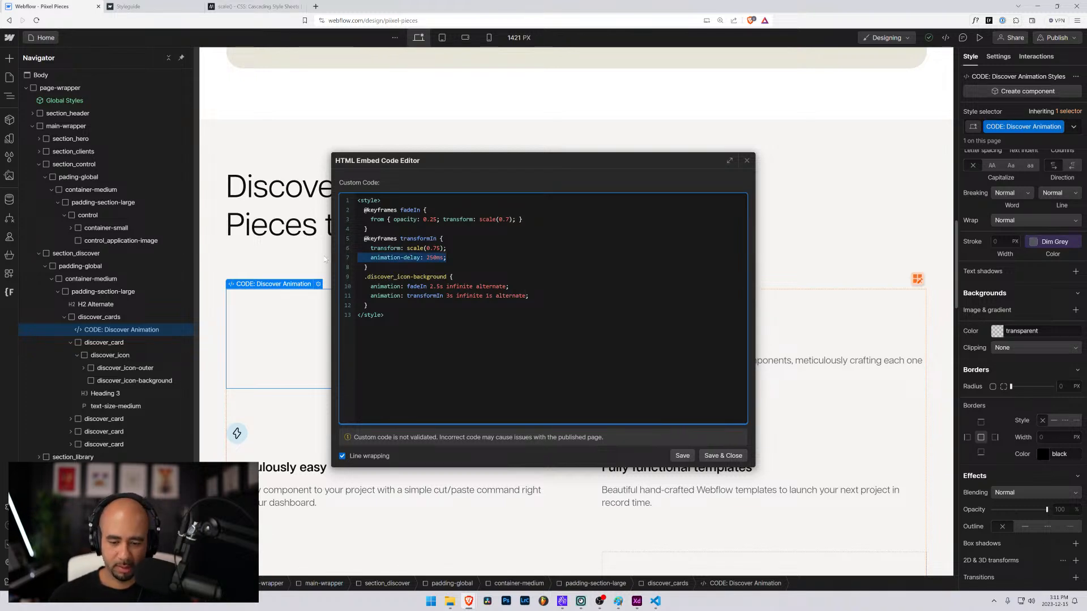
key(BackSpace)
key(BackSpace)
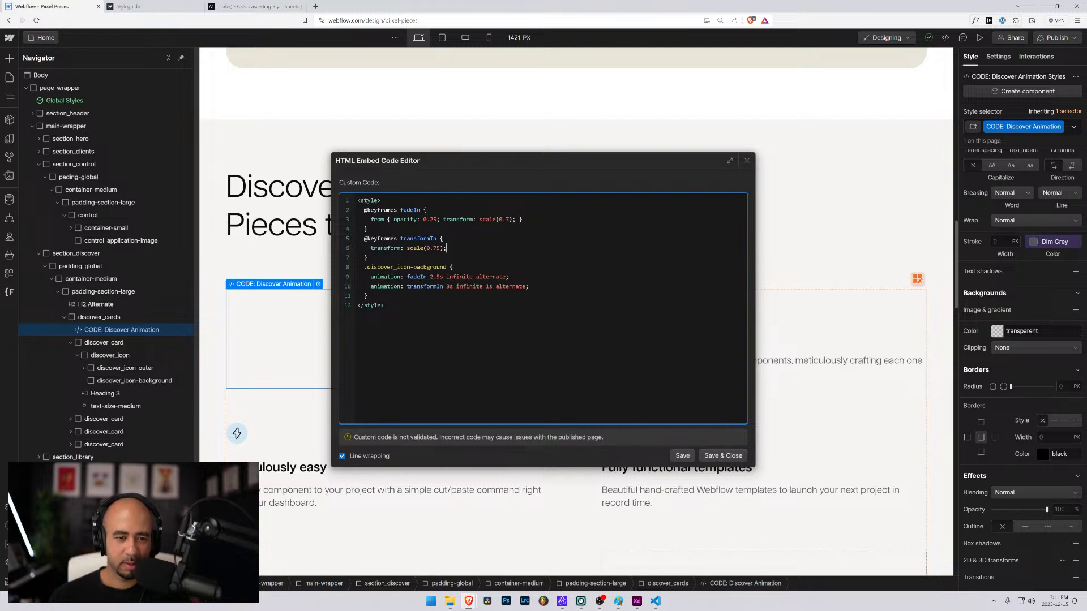
Comment out the fadeIn animation declaration with /* */, save and close the embed, and check the first card's icon.
text(//)
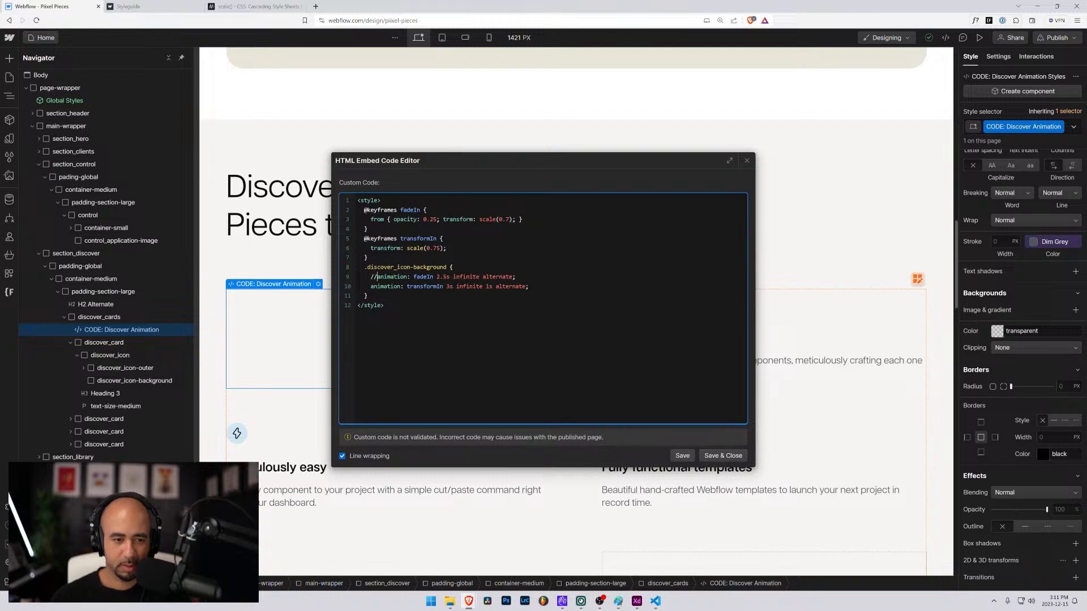
key(BackSpace)
text(*)
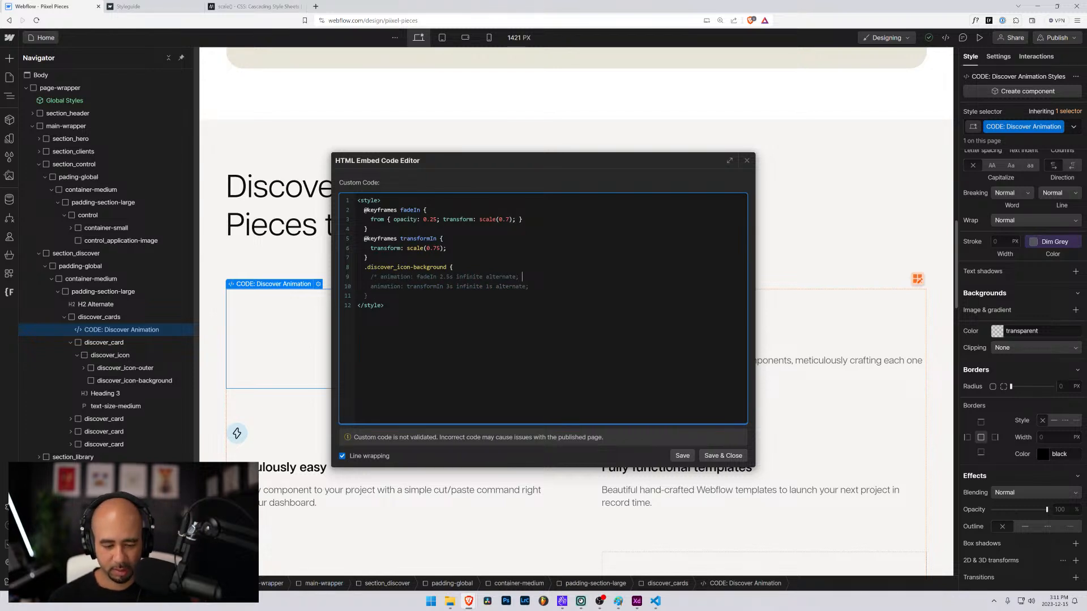
text(  */)
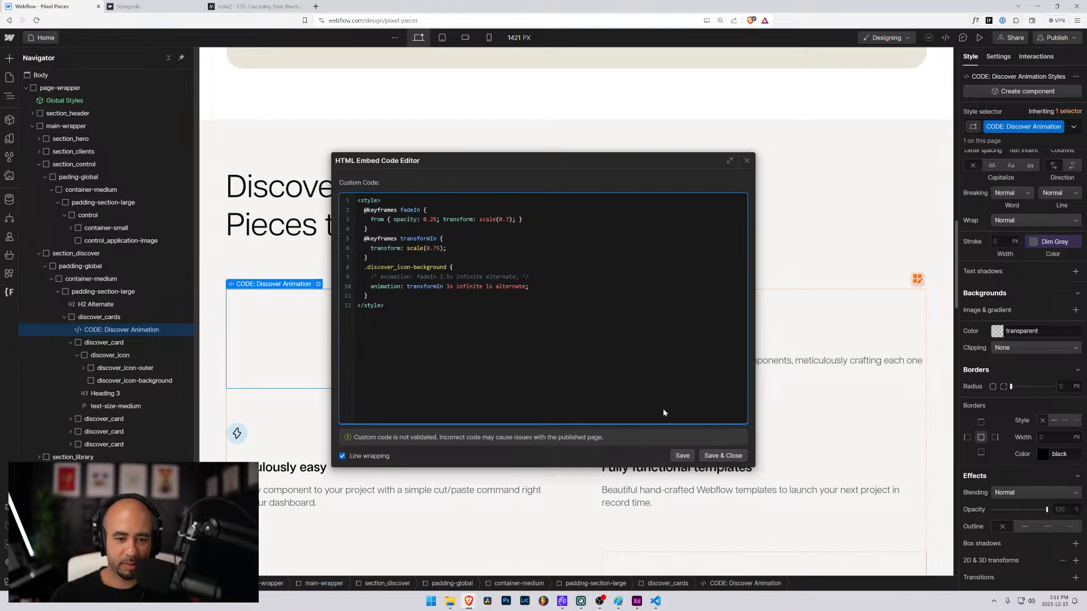
click(722, 456)
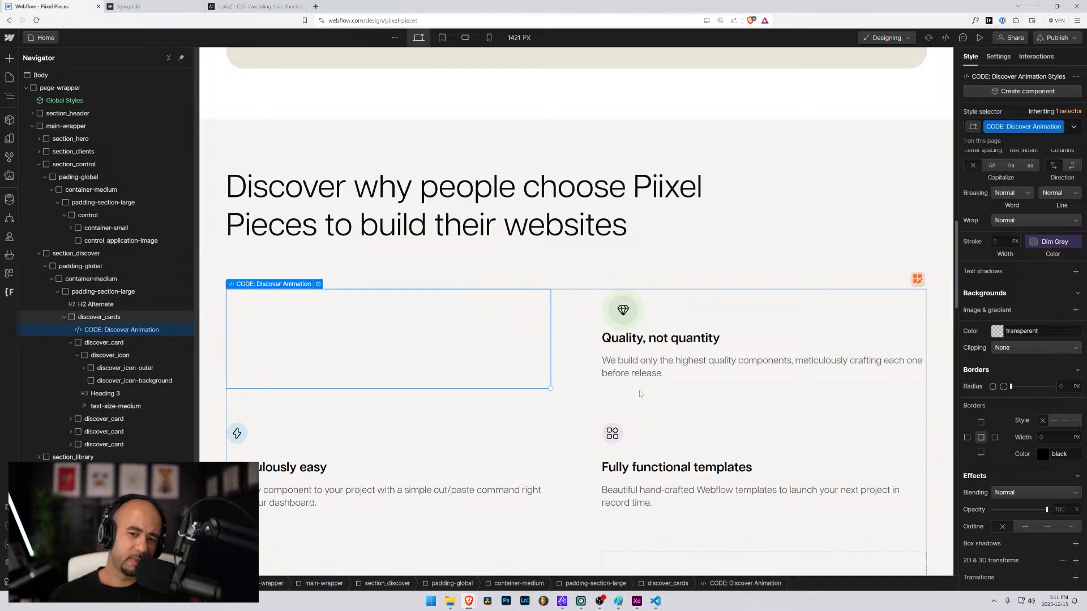
click(615, 295)
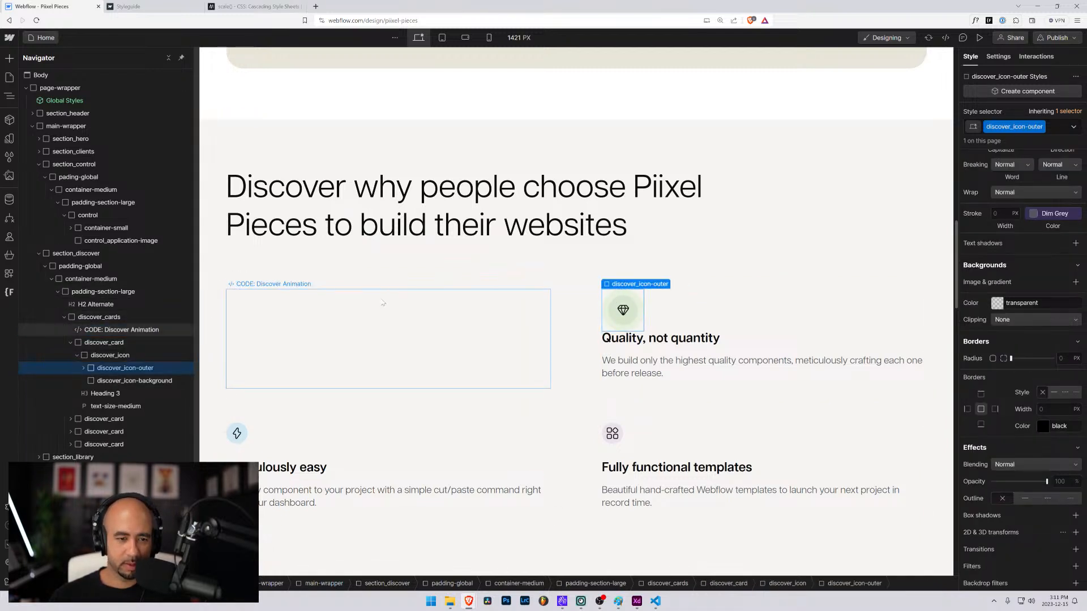
Reopen the Discover Animation embed, wrap the transformIn keyframes' scale(0.75) transform in a from { } block, and save and close it.
click(354, 303)
click(319, 285)
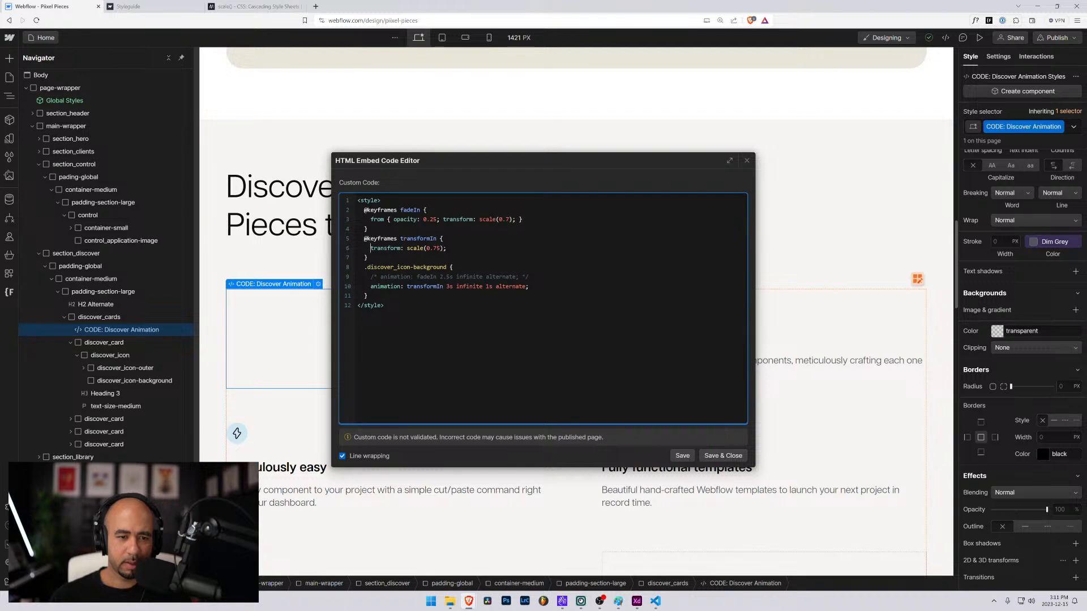
text(from )
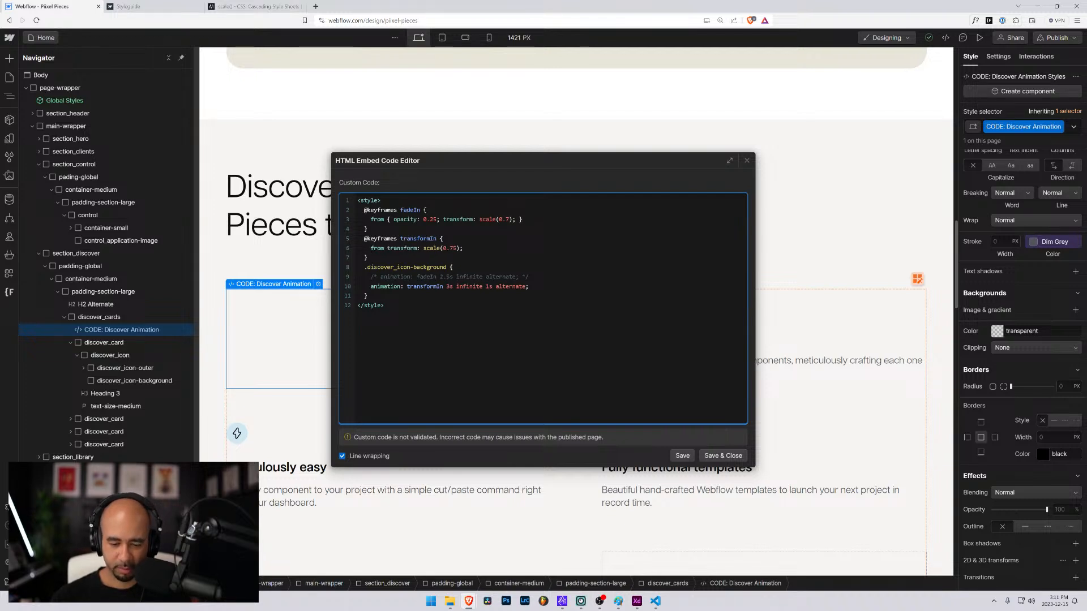
text({)
key(Return)
key(Tab)
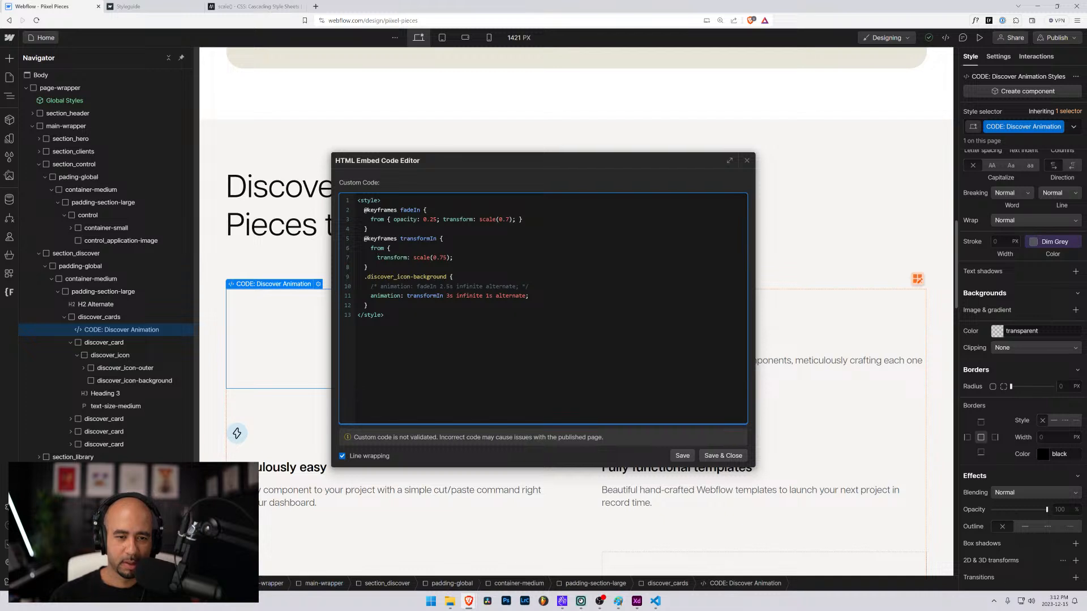
key(Return)
text(})
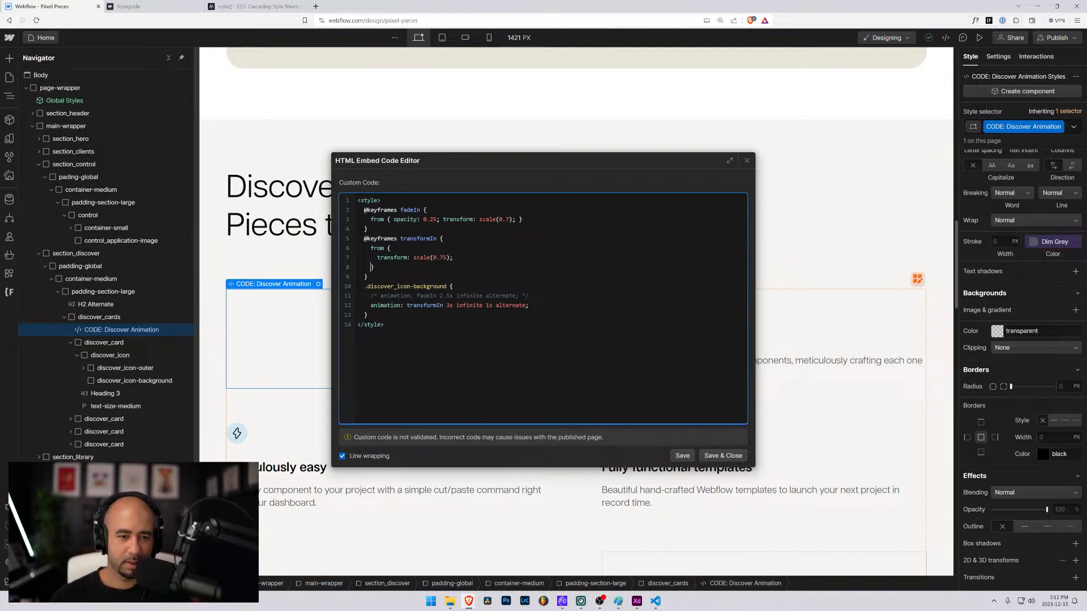
key(ctrl+s)
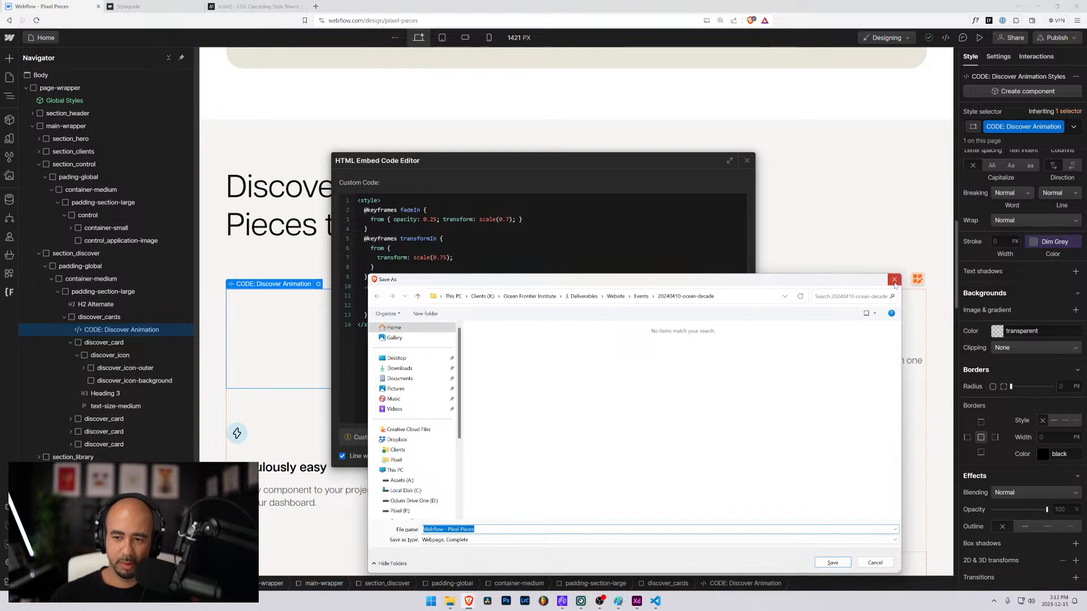
key(Escape)
click(723, 456)
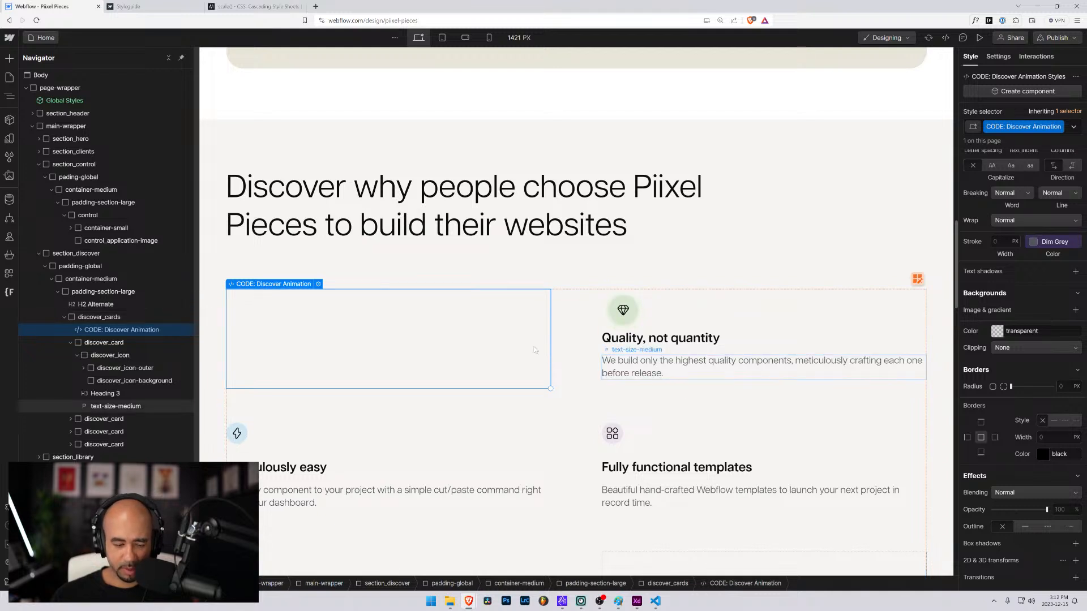
Reopen the Discover Animation embed, move its code editor clear of the cards to compare code and icon animation, and save and close it.
click(319, 283)
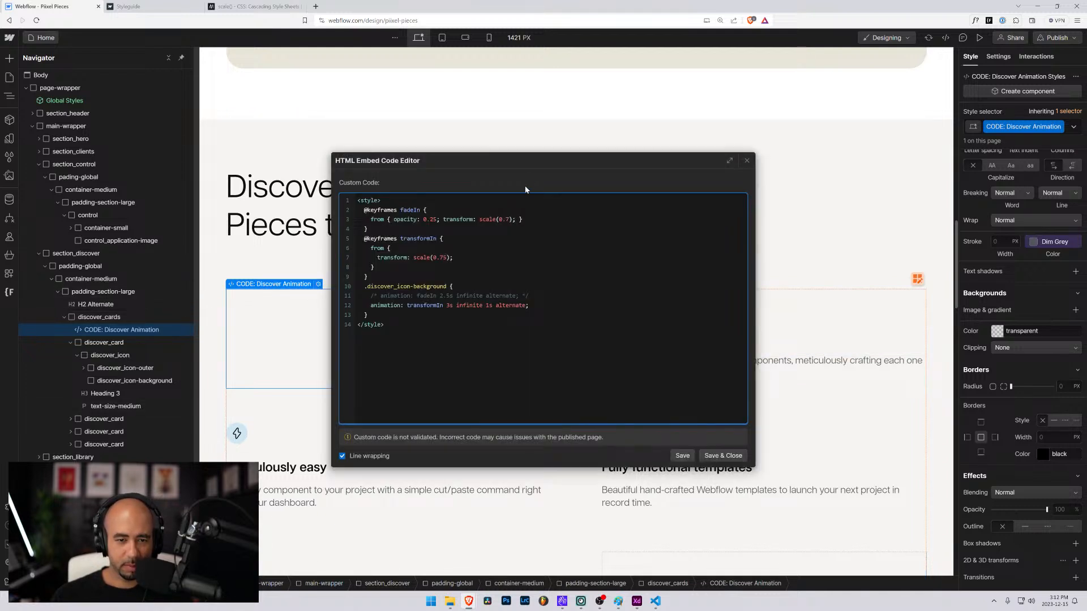
drag(520, 161, 279, 114)
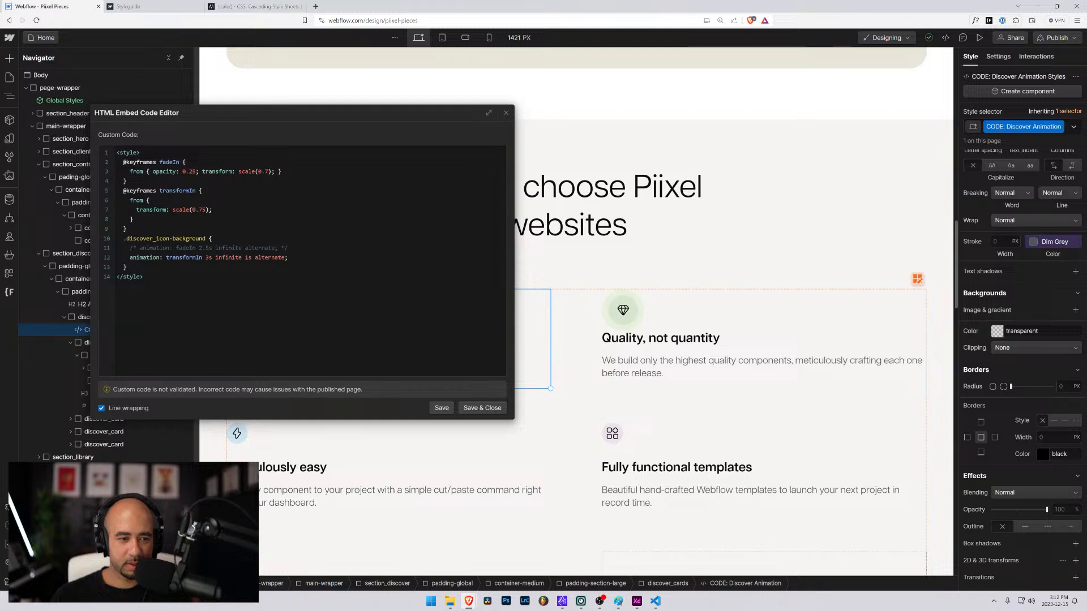
click(245, 259)
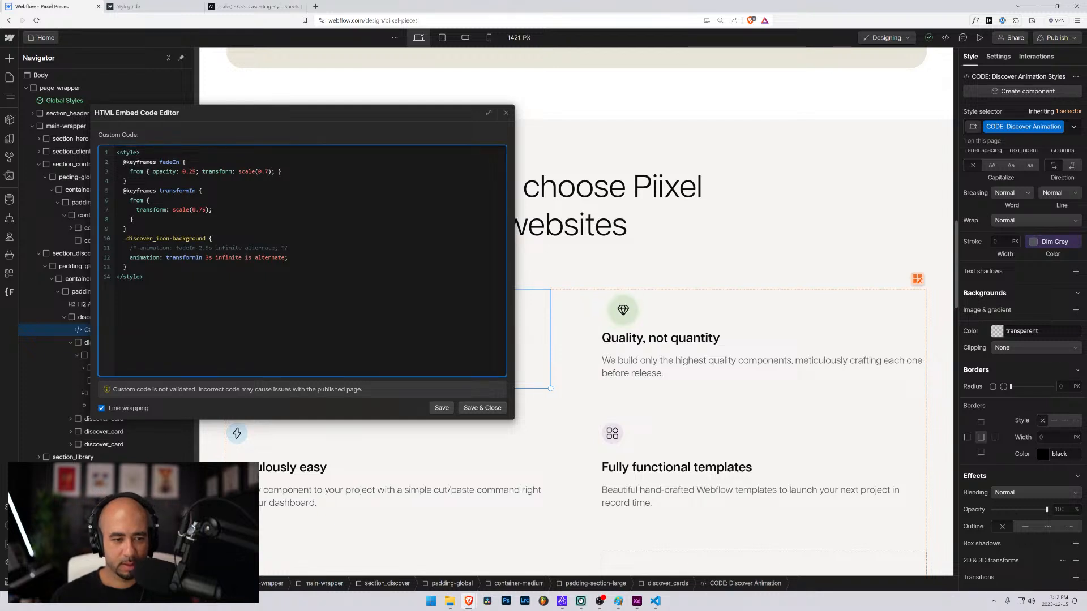
click(482, 407)
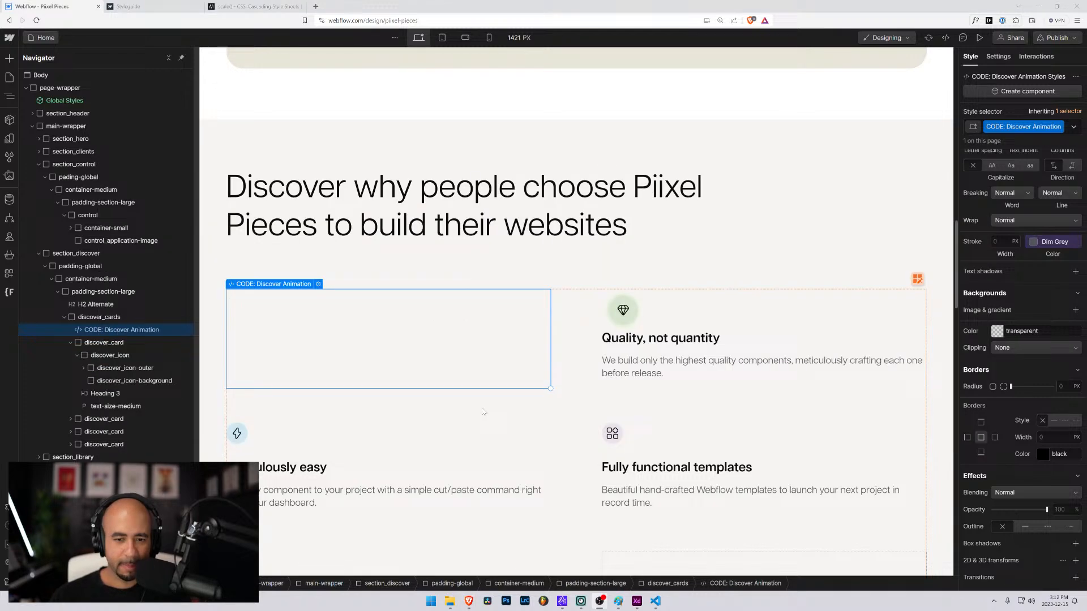
Reopen the Discover Animation embed, uncomment the fadeIn animation declaration in .discover_icon-background, and save and close the editor.
key(alt+Tab)
key(alt+Tab)
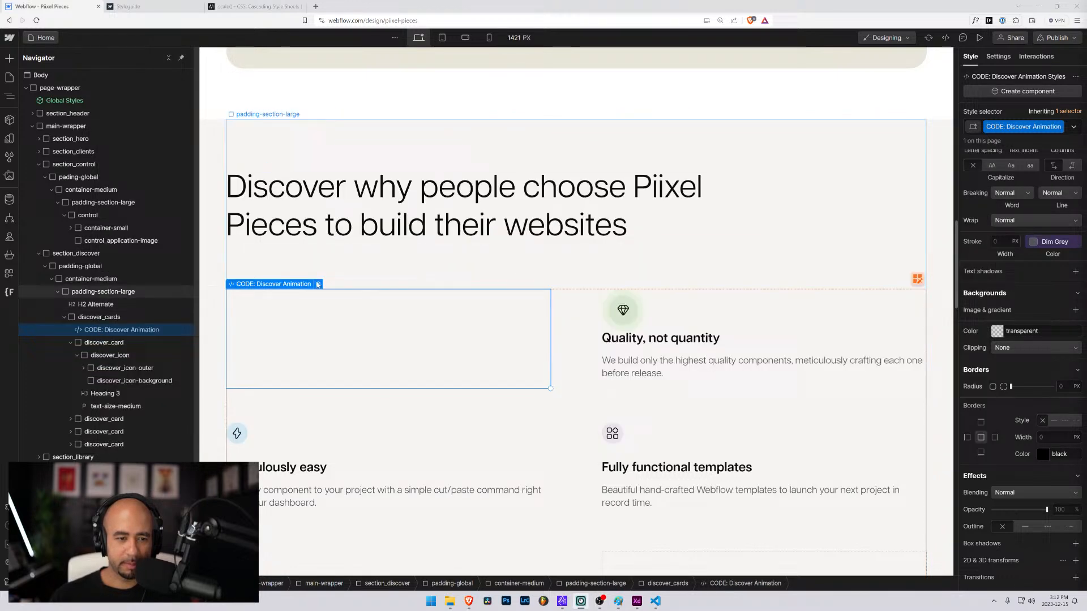
click(318, 284)
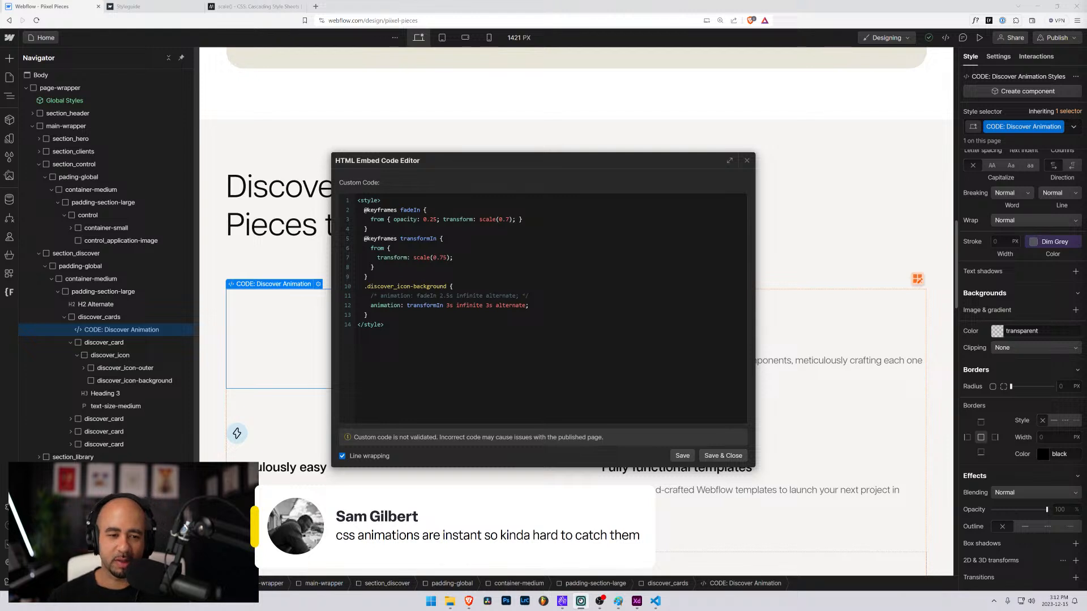
click(380, 296)
key(BackSpace)
key(BackSpace)
key(BackSpace)
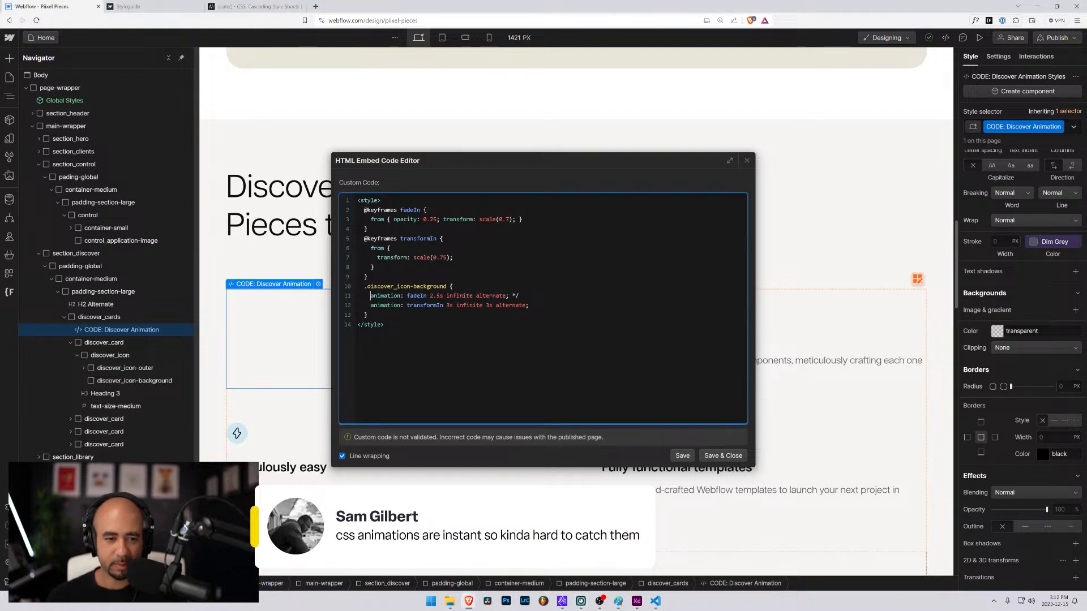
click(724, 457)
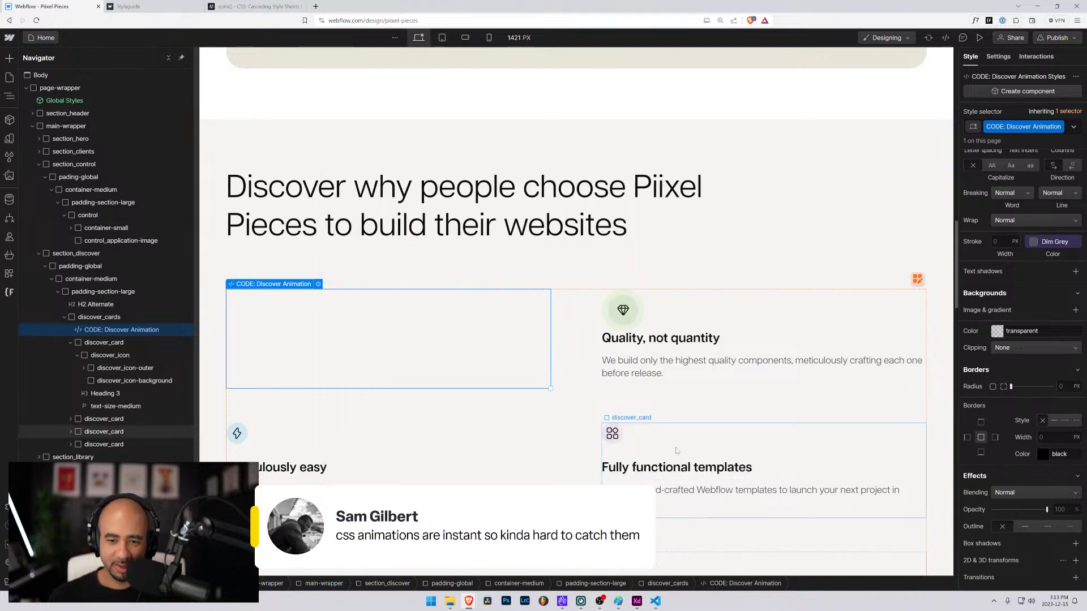
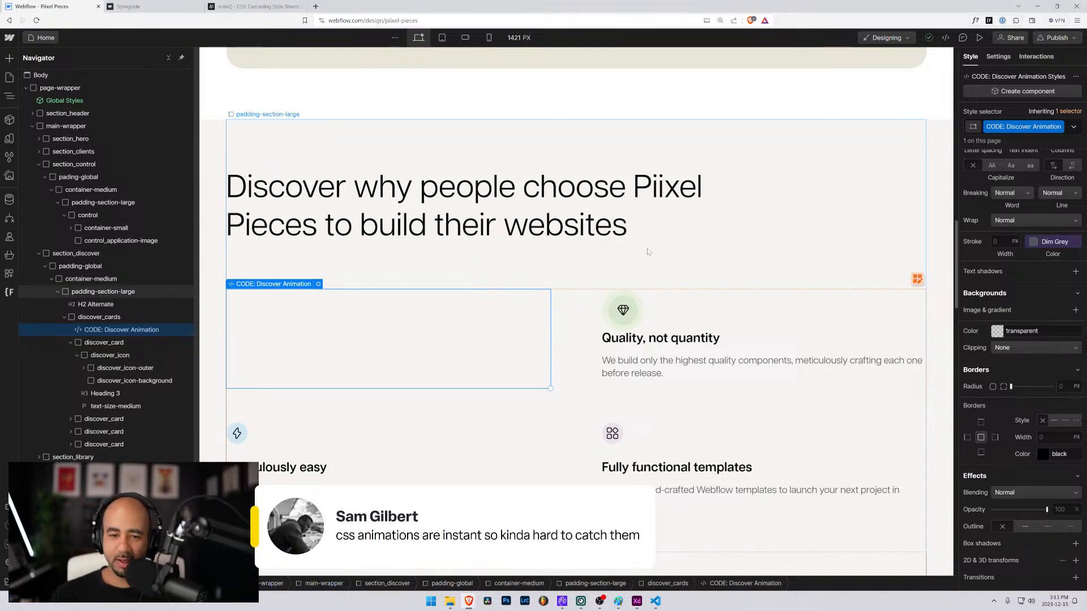
Move the Discover Animation embed out of discover_cards, placing it directly above that block within padding-section-large.
click(70, 343)
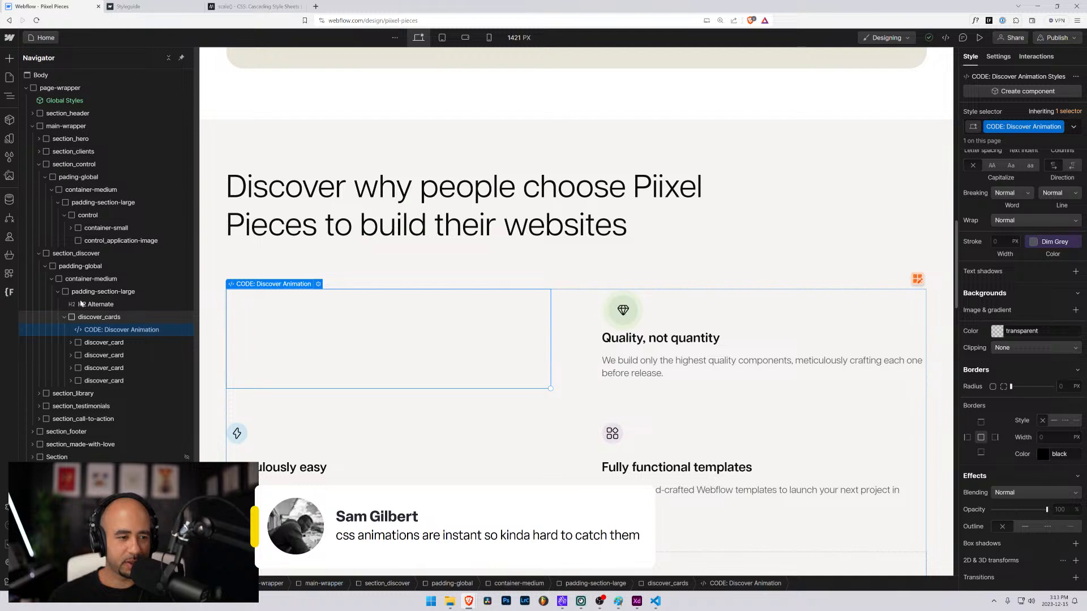
drag(113, 330, 87, 311)
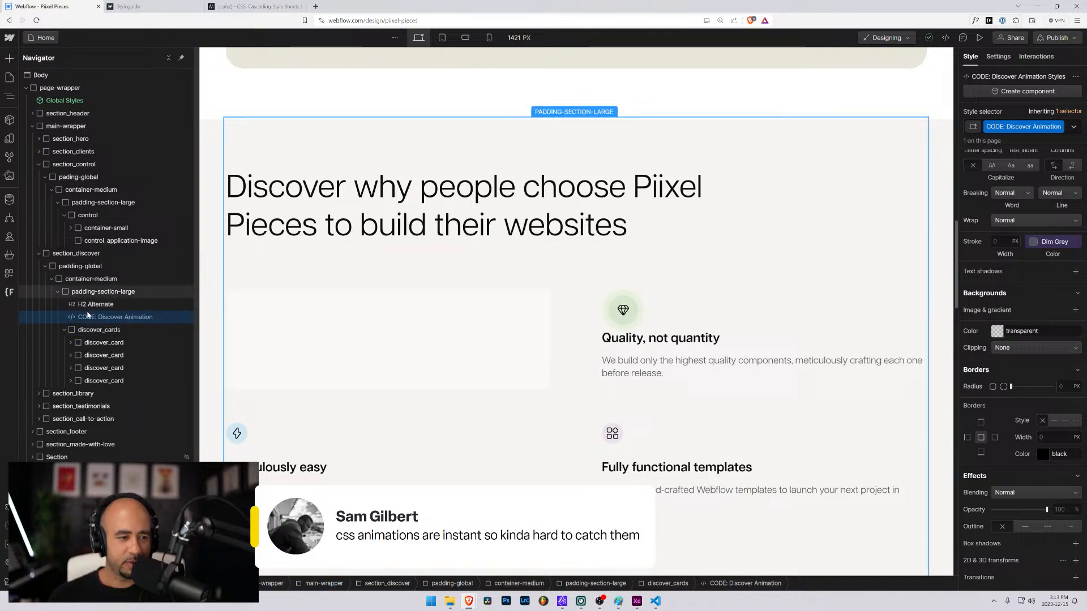
click(64, 330)
click(65, 330)
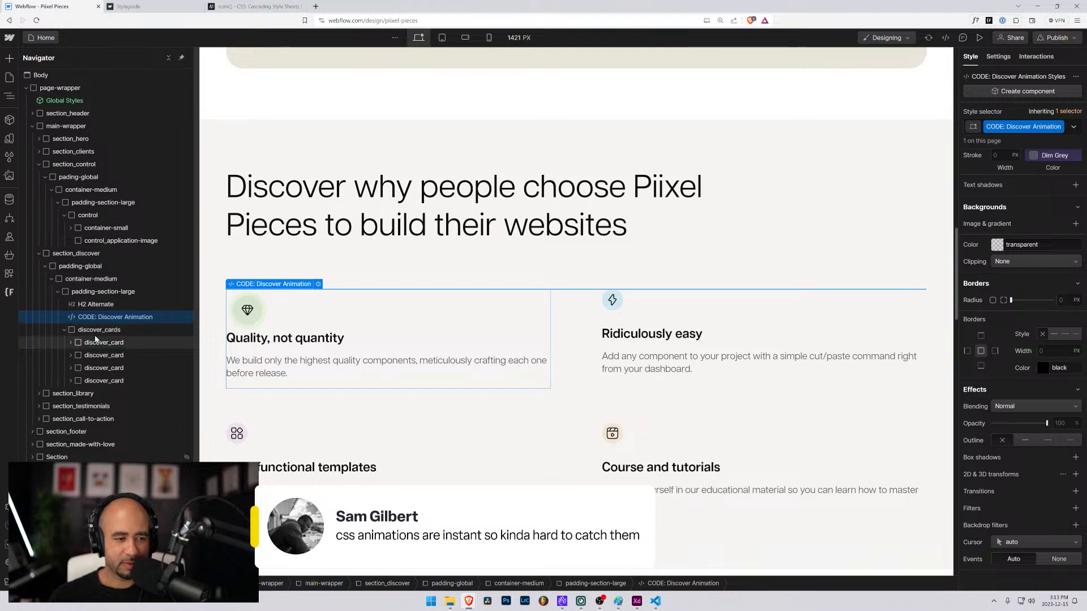
click(90, 330)
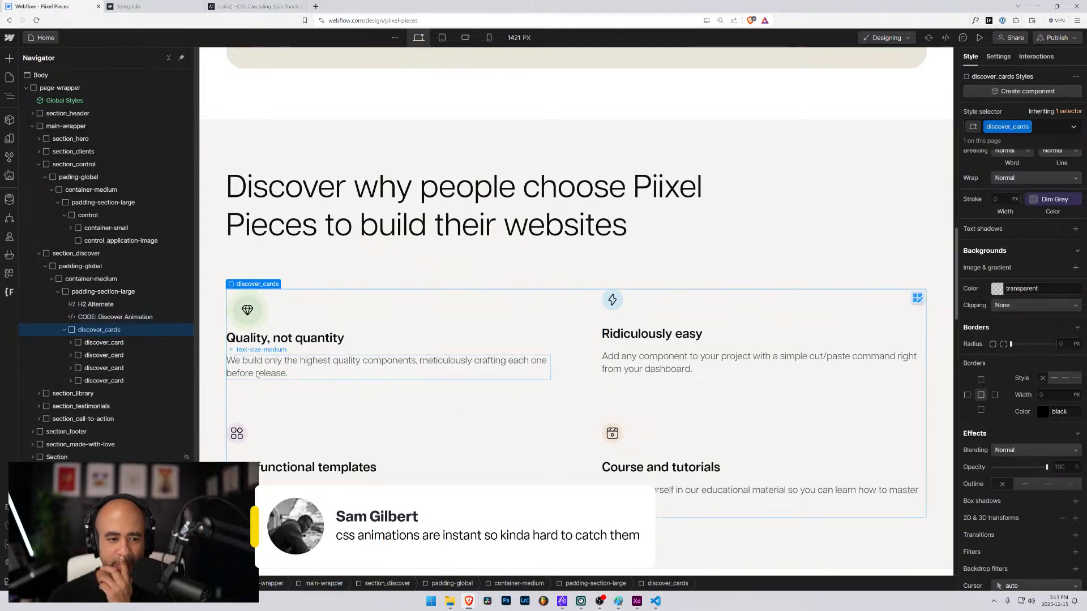
Copy the first card's discover_icon and paste it into the Ridiculously easy card.
click(67, 343)
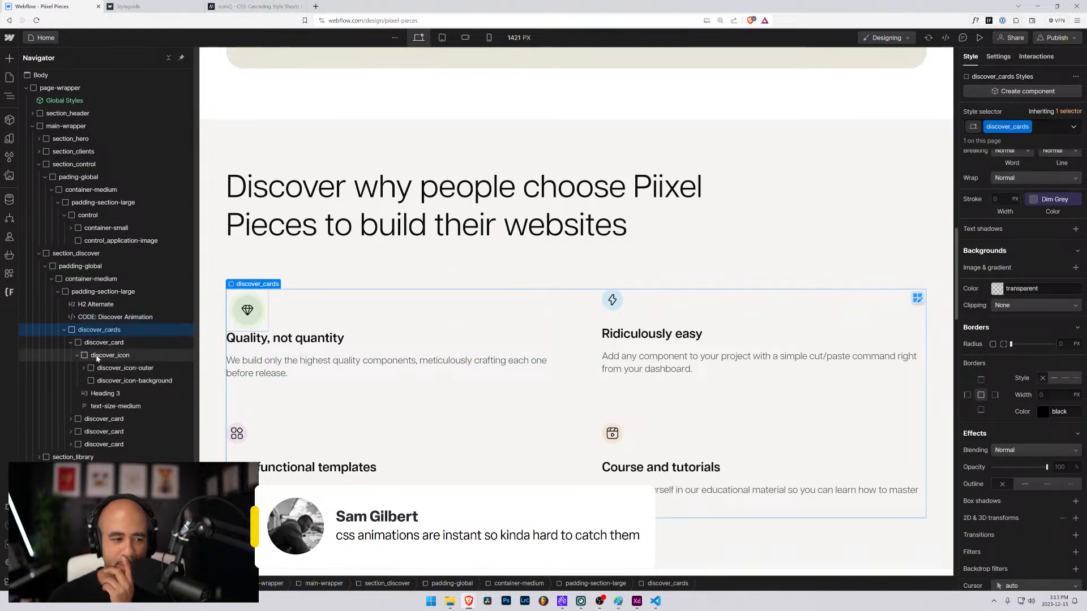
click(70, 419)
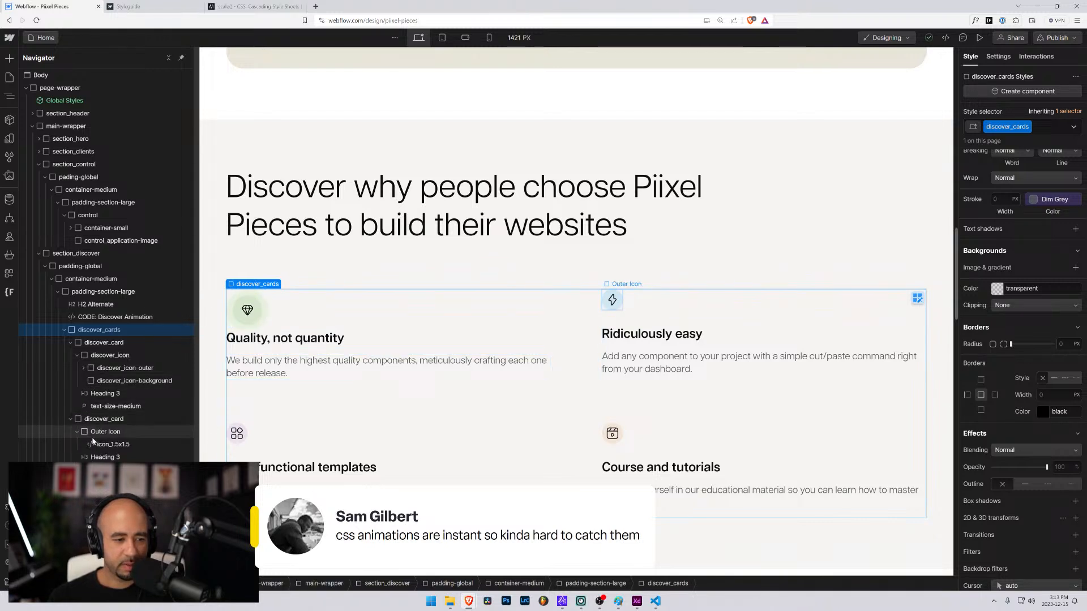
click(87, 357)
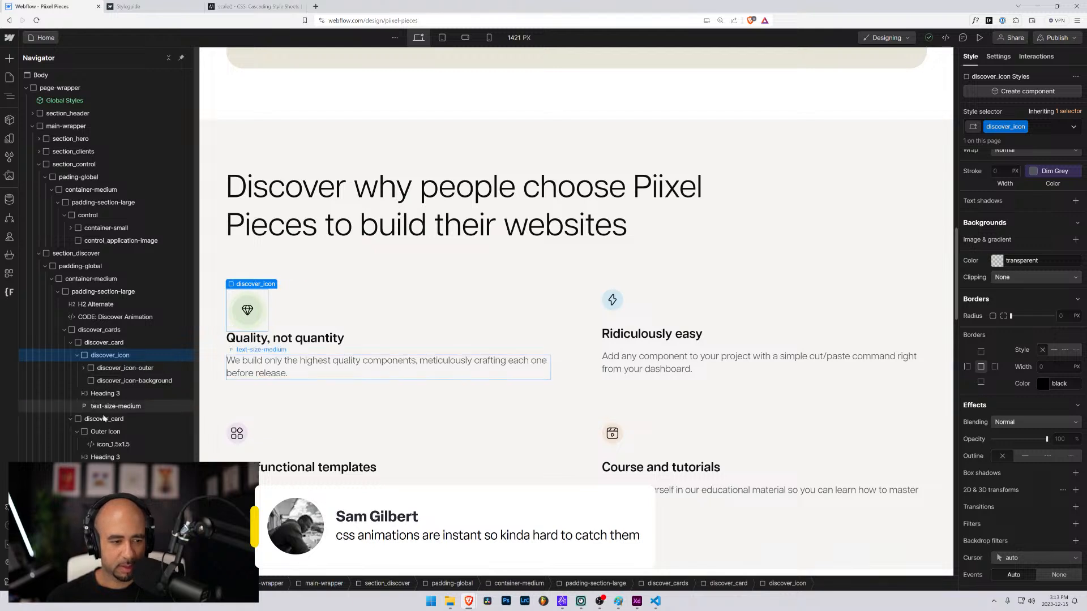
click(81, 420)
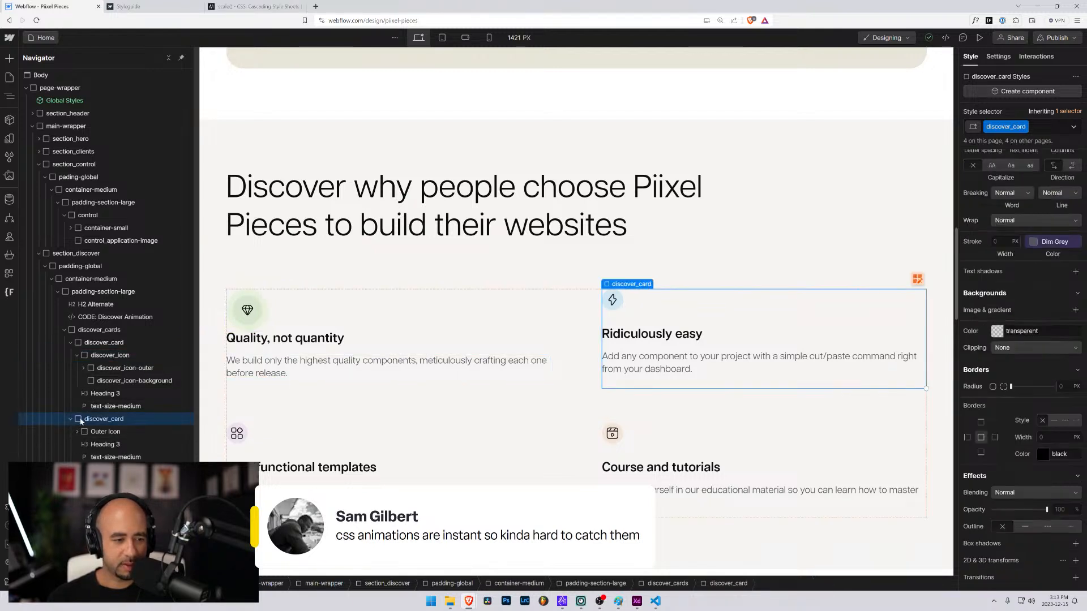
key(ctrl+v)
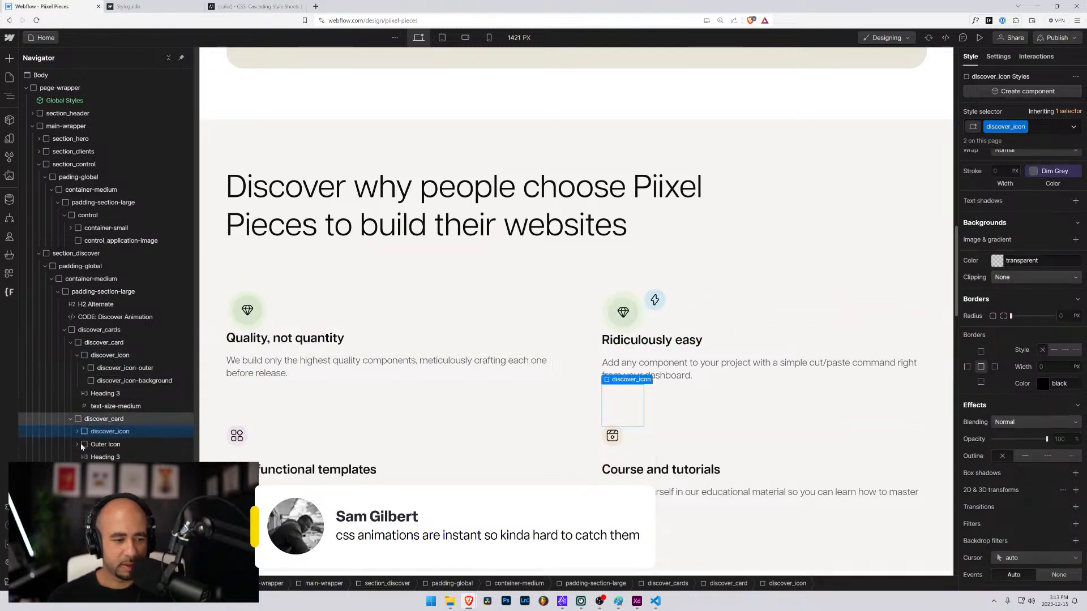
In the Ridiculously easy card, replace the pasted diamond inside discover_icon-inner with the lightning icon and delete the emptied Outer Icon.
click(78, 445)
click(77, 432)
scroll(131, 456, down, 1)
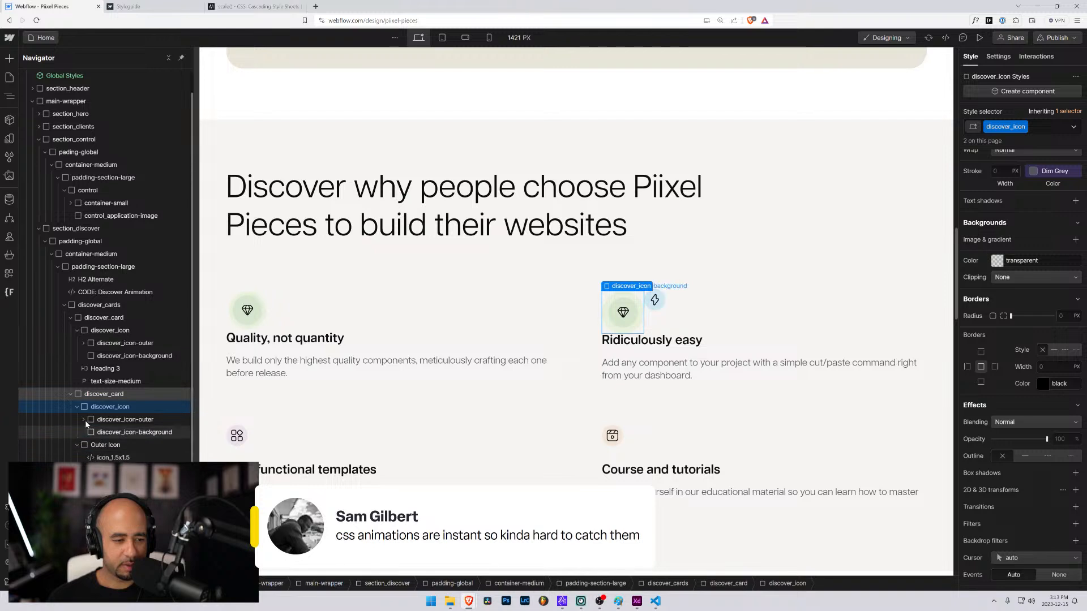
click(83, 419)
scroll(90, 425, down, 1)
click(89, 420)
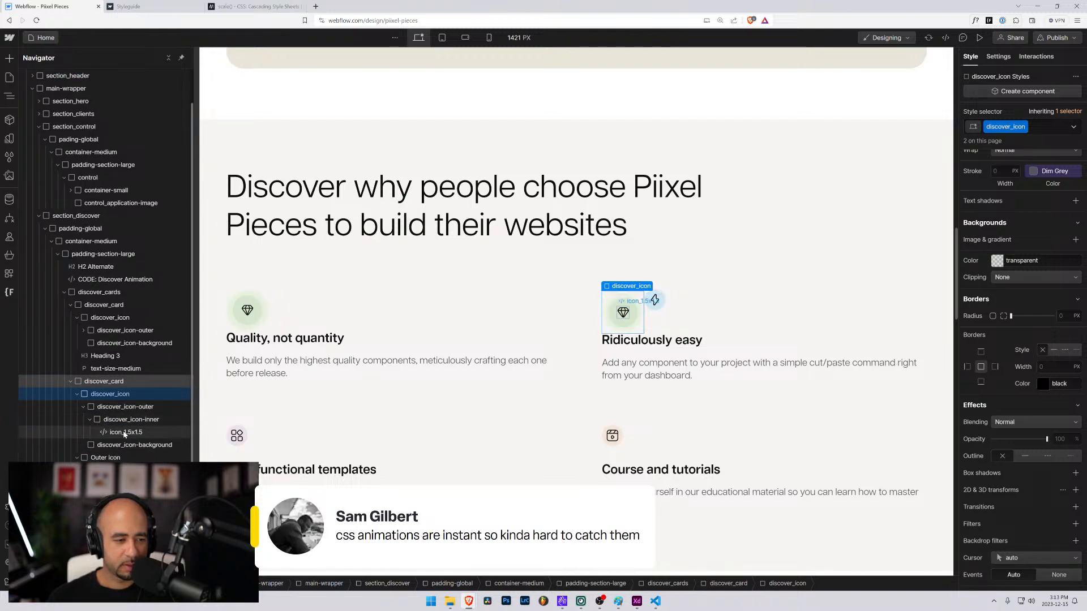
click(124, 432)
key(ctrl+v)
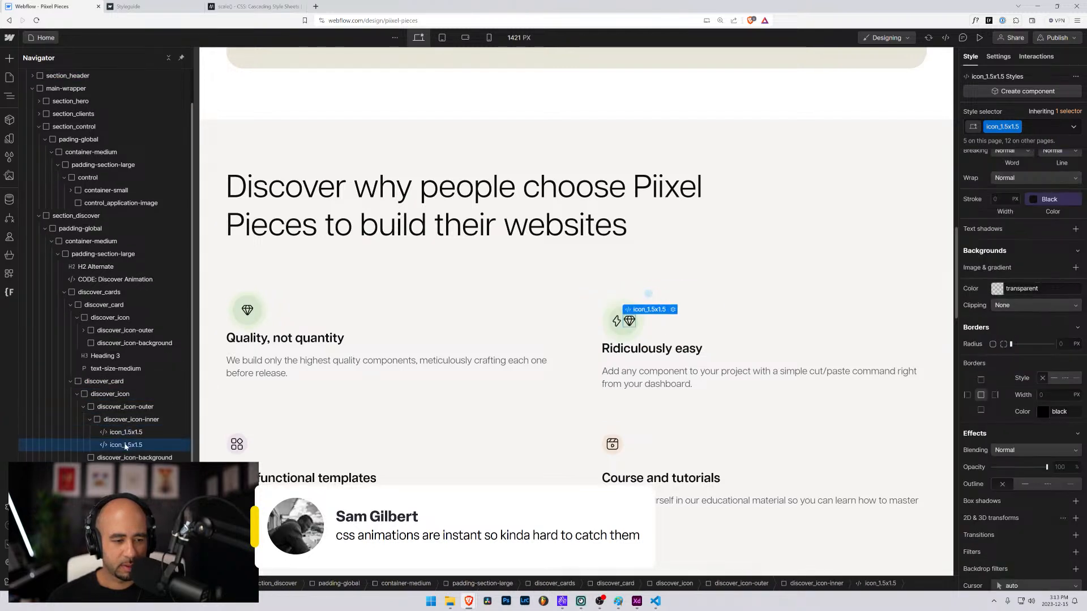
key(Delete)
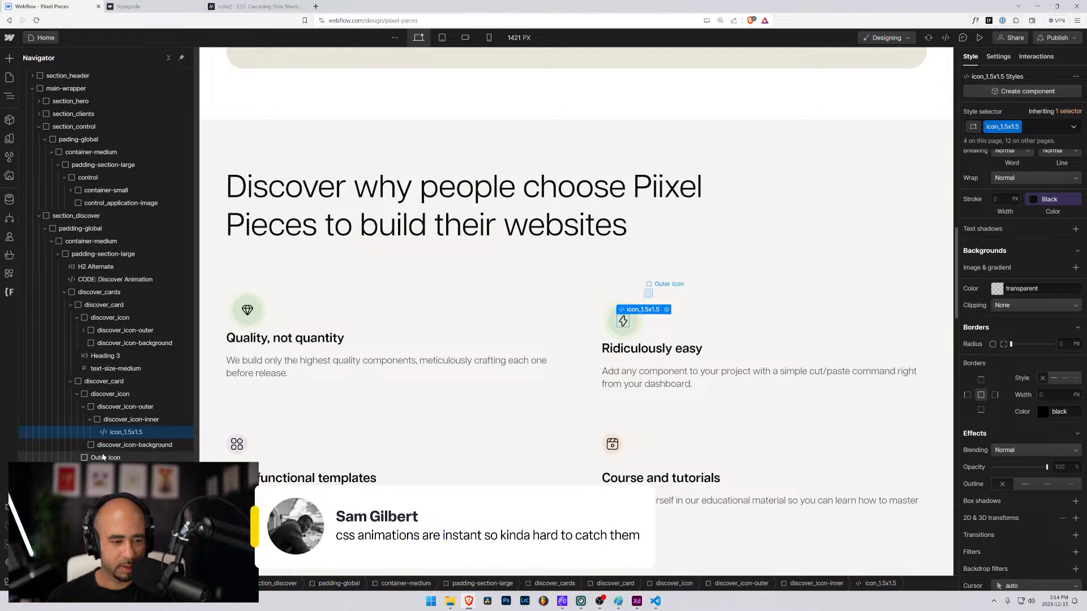
click(102, 458)
key(Delete)
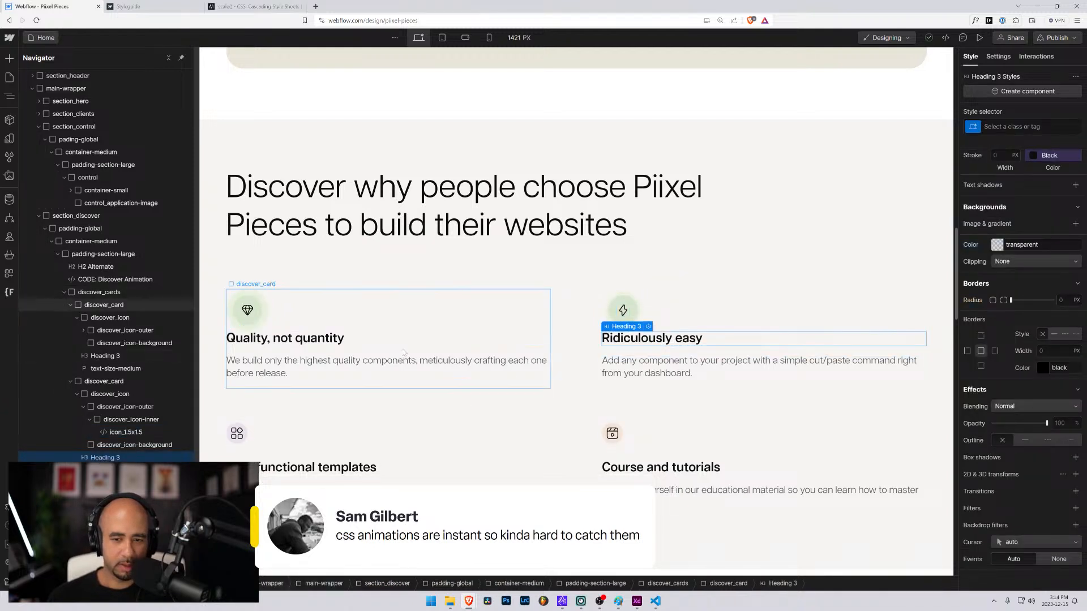
Paste the copied discover_icon into the Fully functional templates card and the Course and tutorials card.
click(77, 394)
click(70, 433)
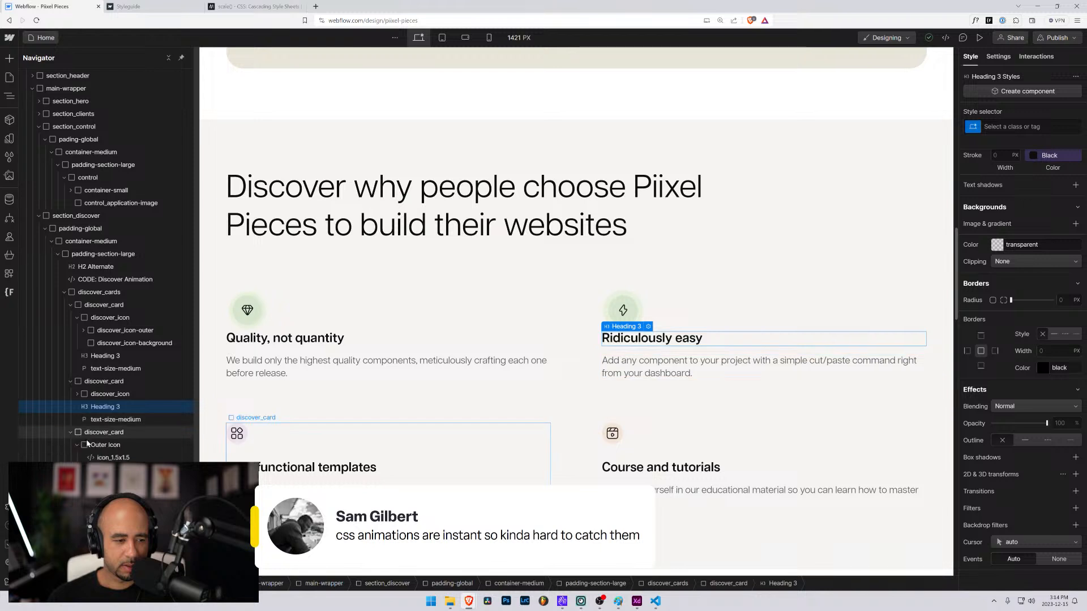
click(86, 434)
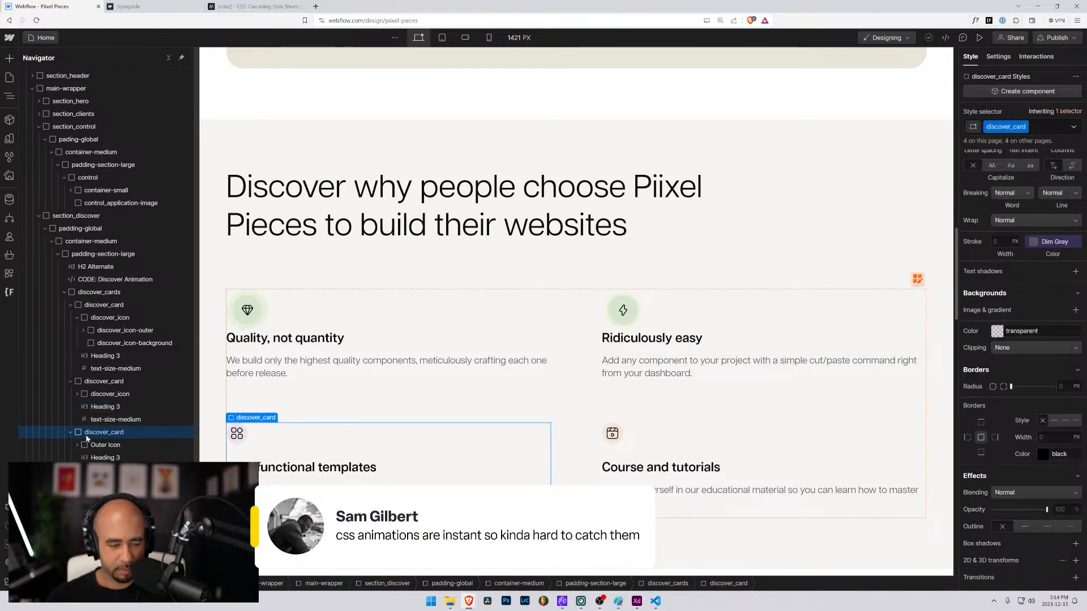
key(ctrl+v)
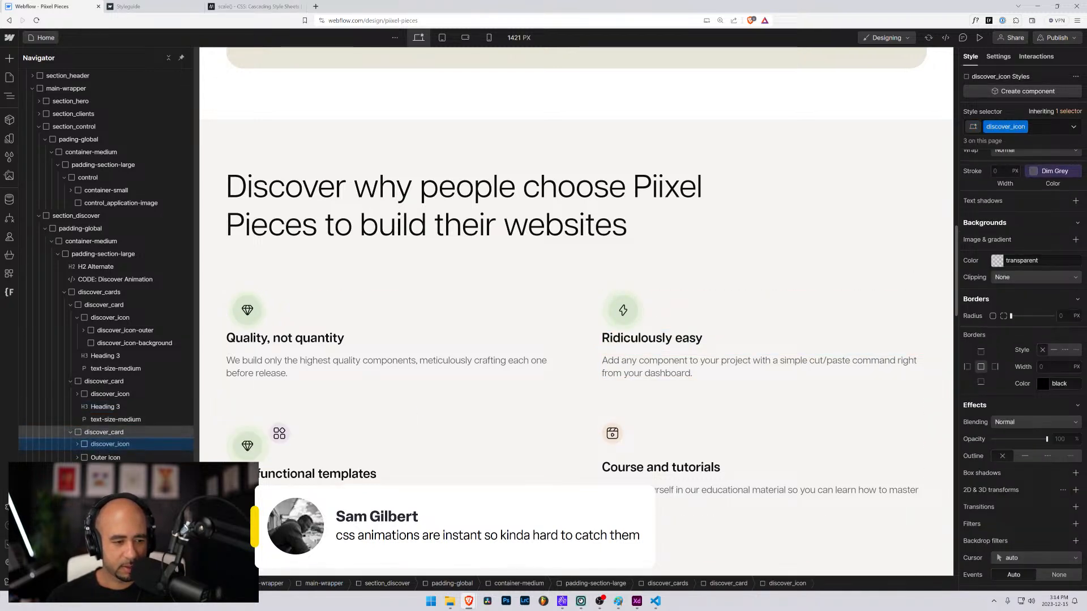
click(102, 496)
scroll(142, 458, down, 1)
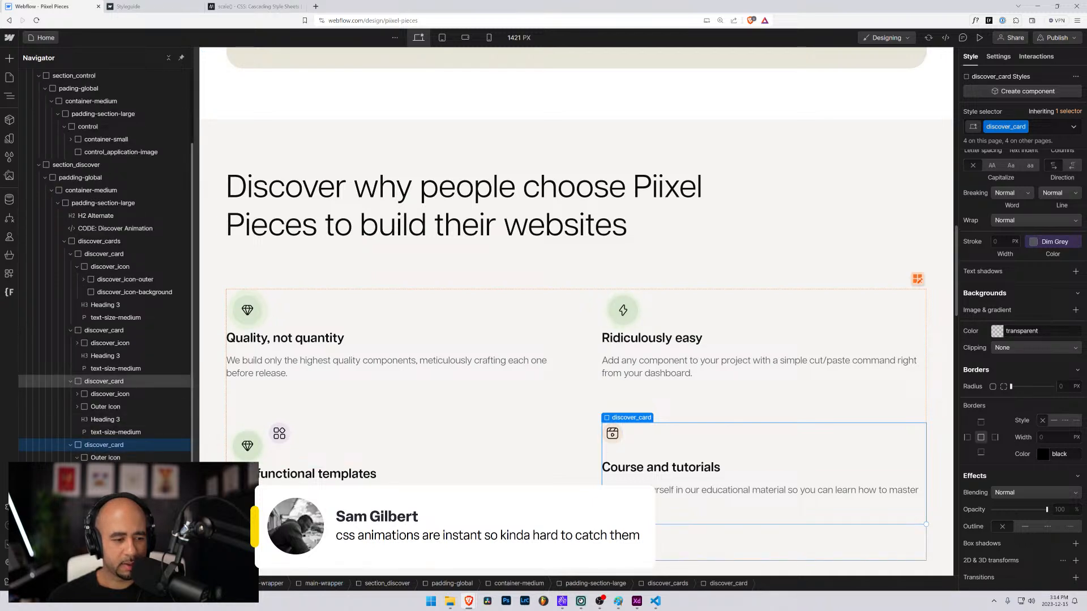
key(ctrl+v)
Move the Course and tutorials card's own icon into its pasted discover_icon-inner and delete the diamond icon there.
click(78, 458)
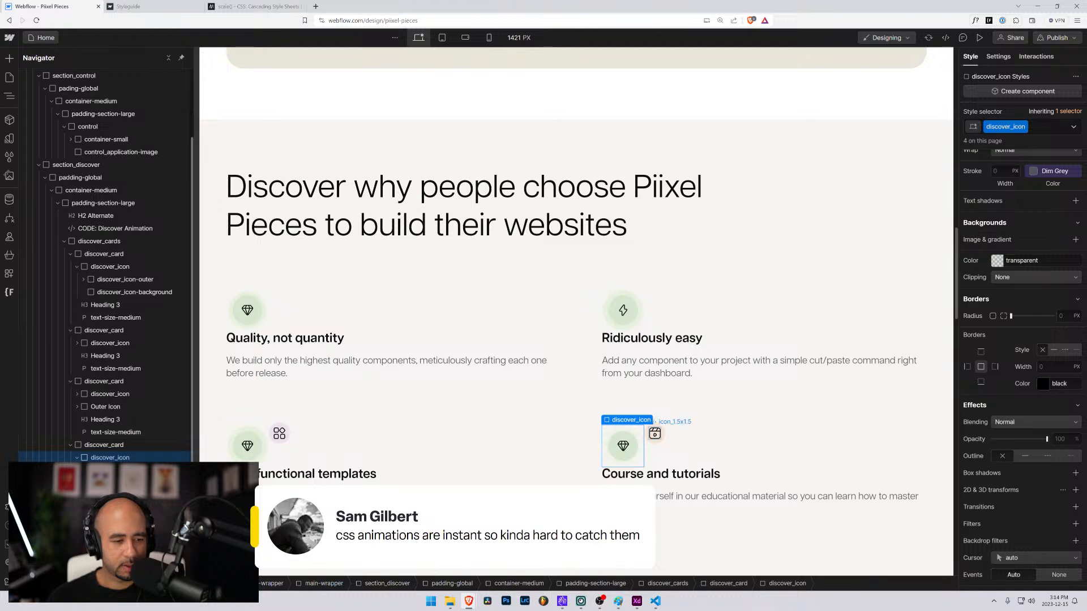
click(113, 509)
drag(121, 534, 121, 490)
click(121, 508)
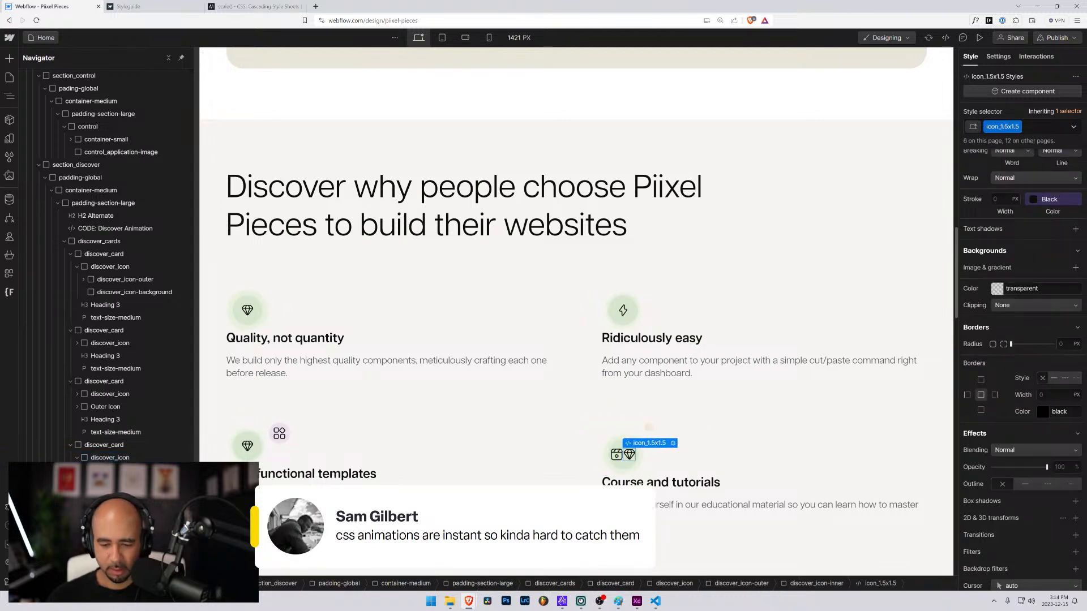
key(Delete)
Move the Fully functional templates card's four-square icon into its pasted discover_icon-inner and delete the diamond icon there.
click(248, 446)
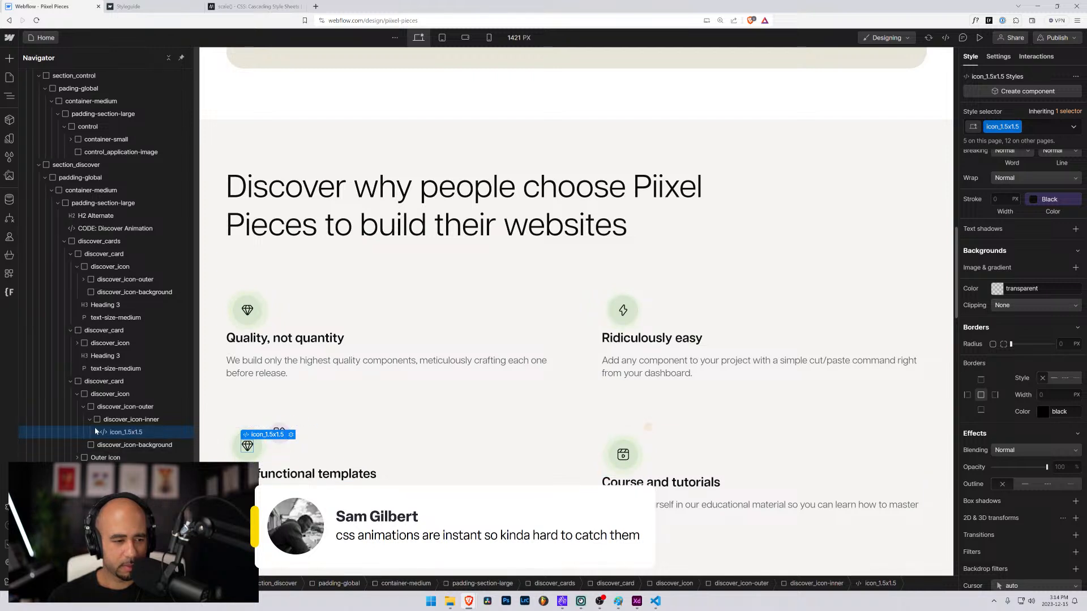
key(ctrl+v)
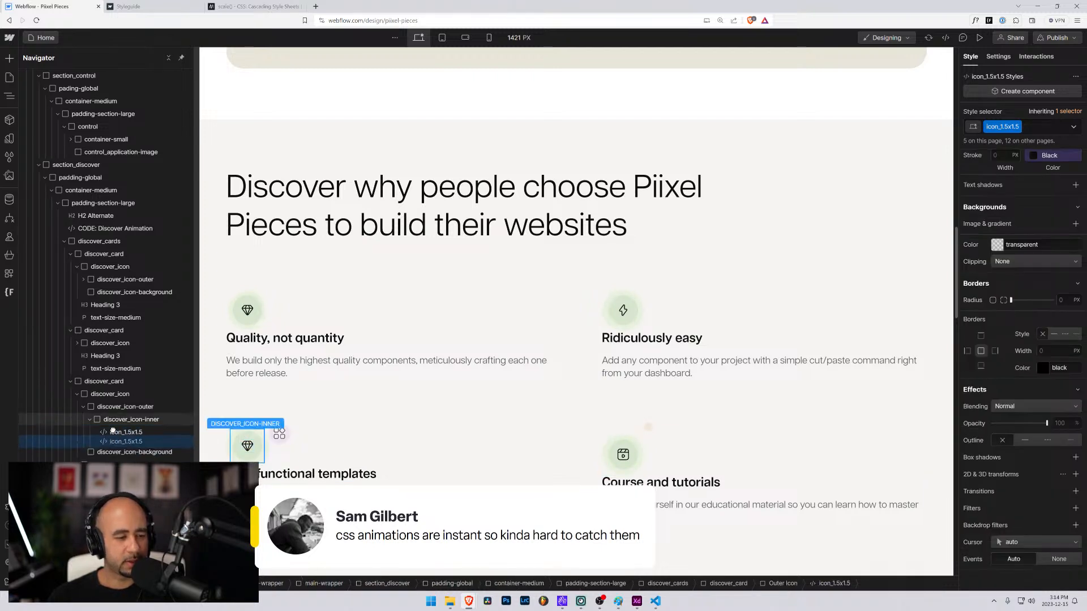
key(Delete)
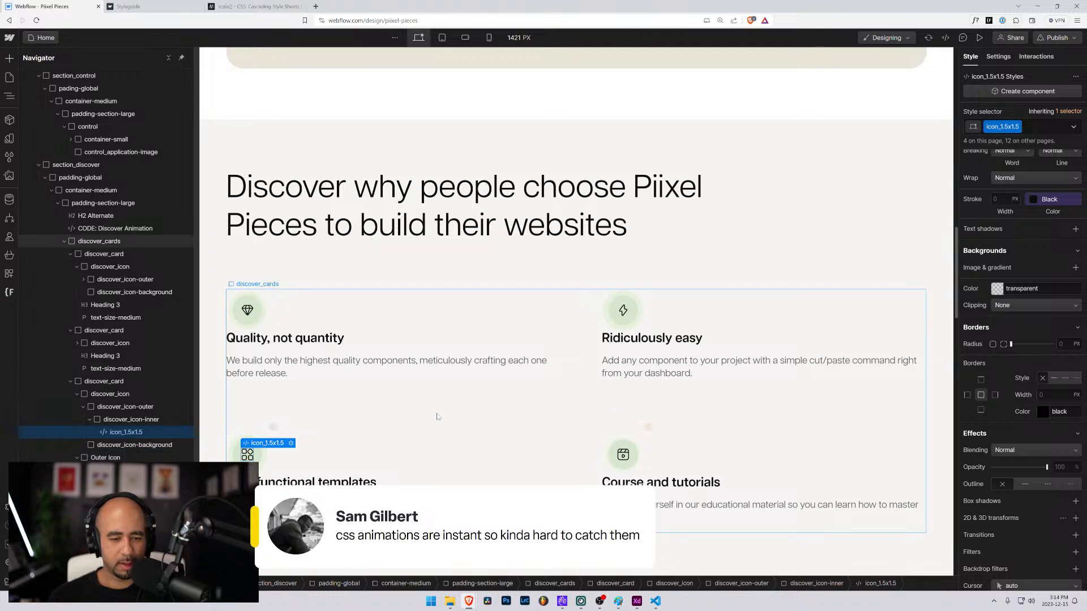
Delete the emptied Outer Icon blocks from the Fully functional templates and Course and tutorials cards.
click(427, 421)
click(103, 457)
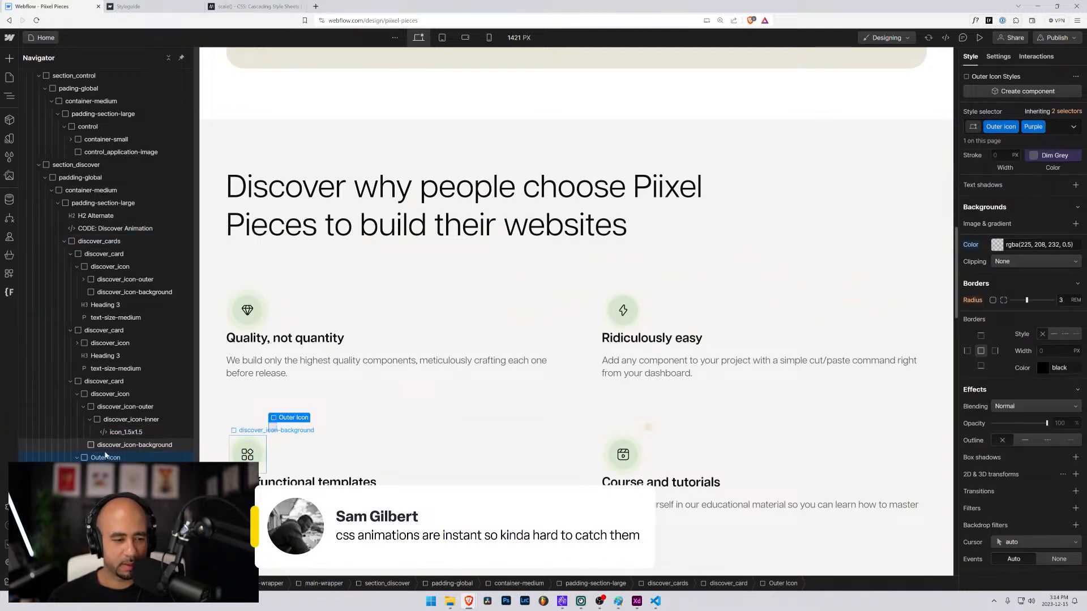
key(Delete)
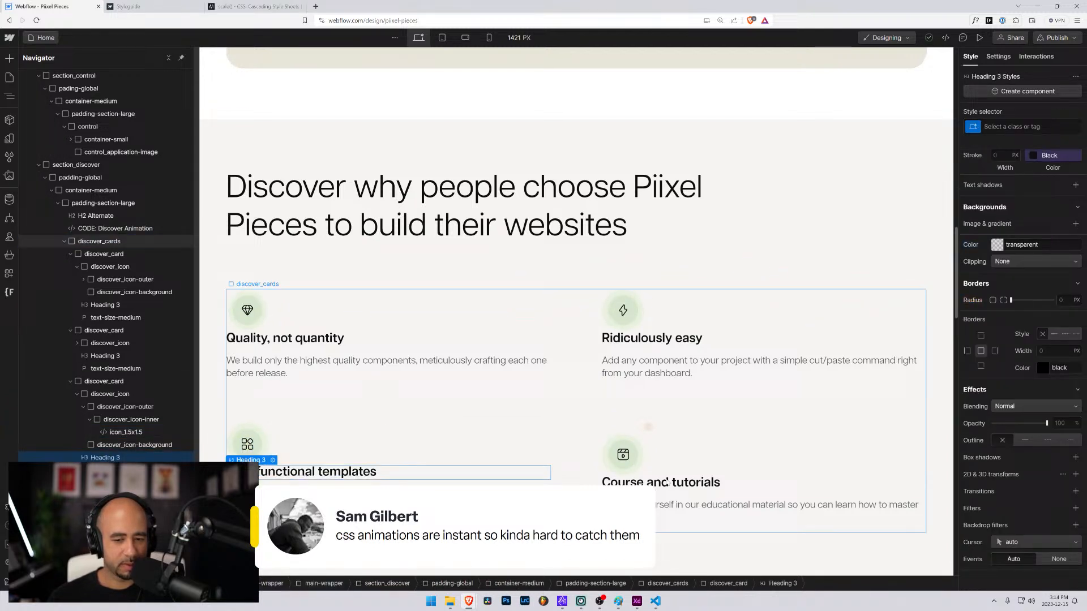
click(648, 427)
key(Delete)
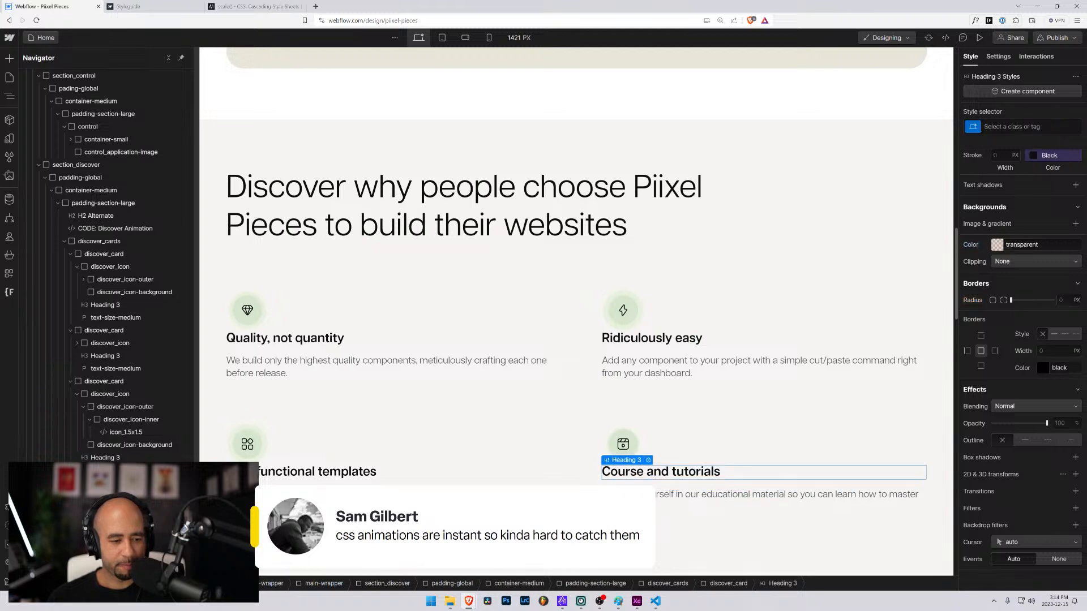
Set the bottom margin of the Quality, not quantity card's discover_icon to the global padding variable.
click(522, 388)
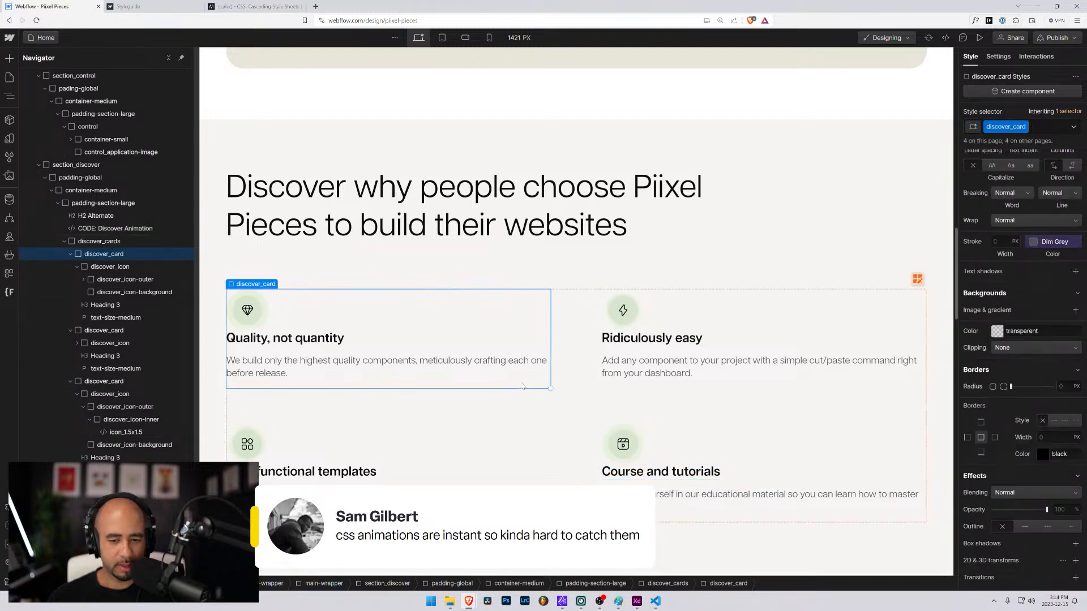
click(124, 279)
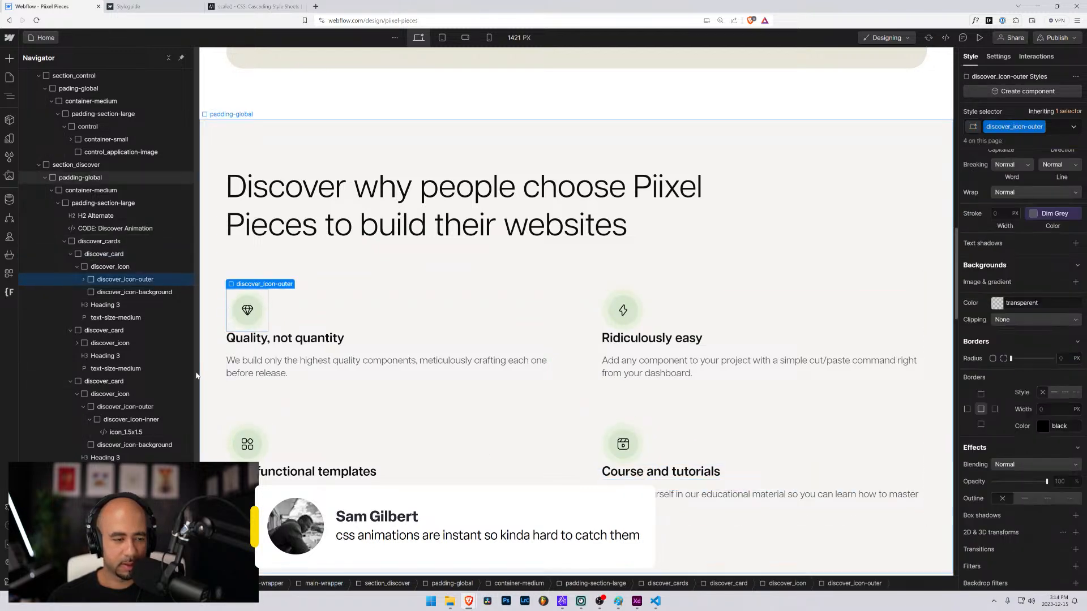
click(110, 267)
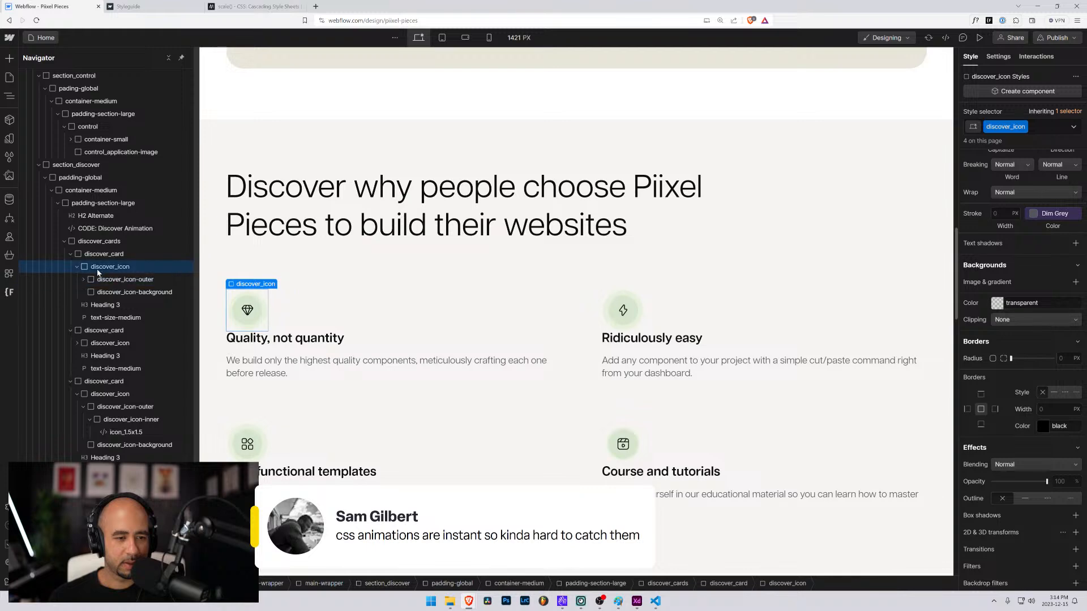
scroll(990, 206, down, 1)
scroll(997, 221, up, 8)
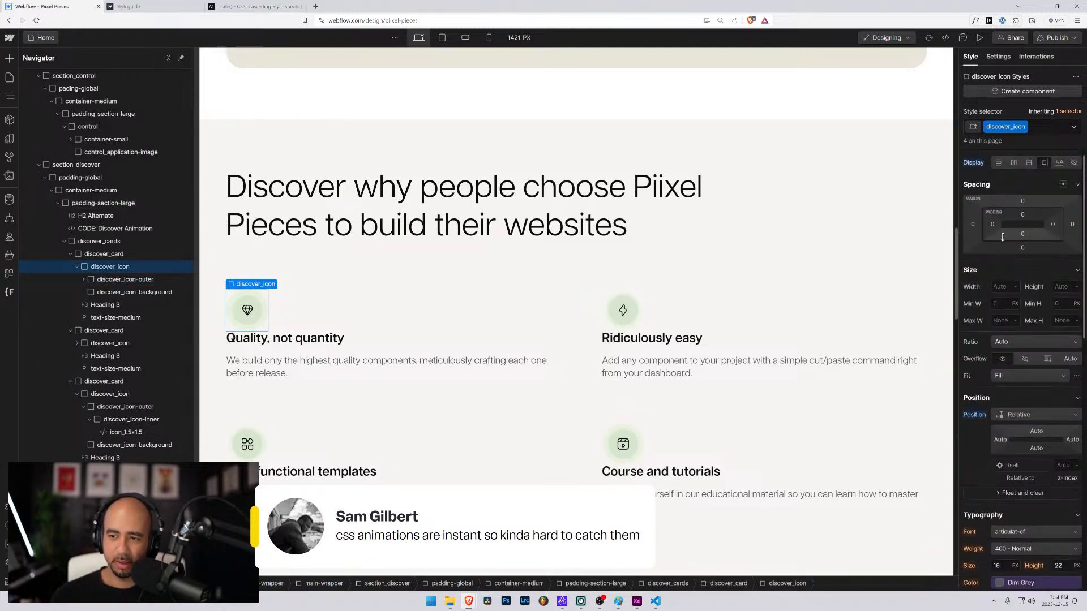
click(1022, 248)
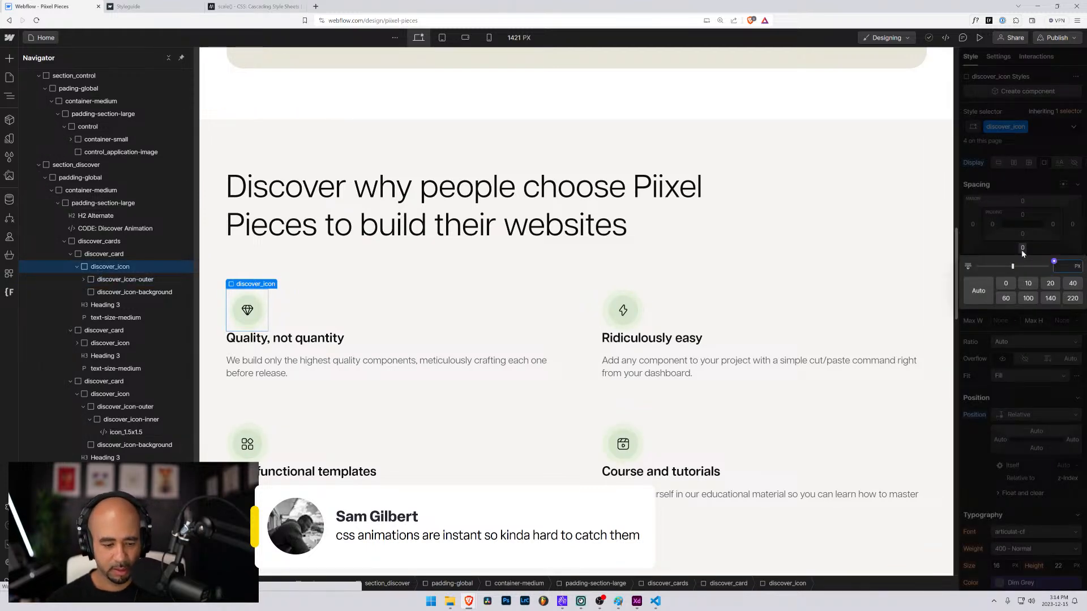
text(2)
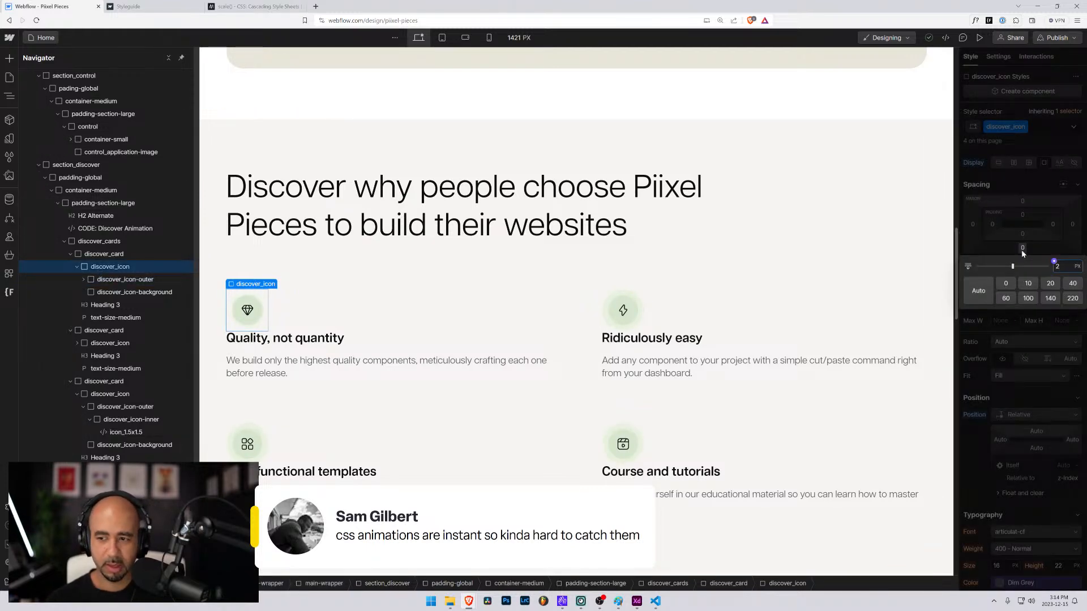
click(1055, 261)
text(glo)
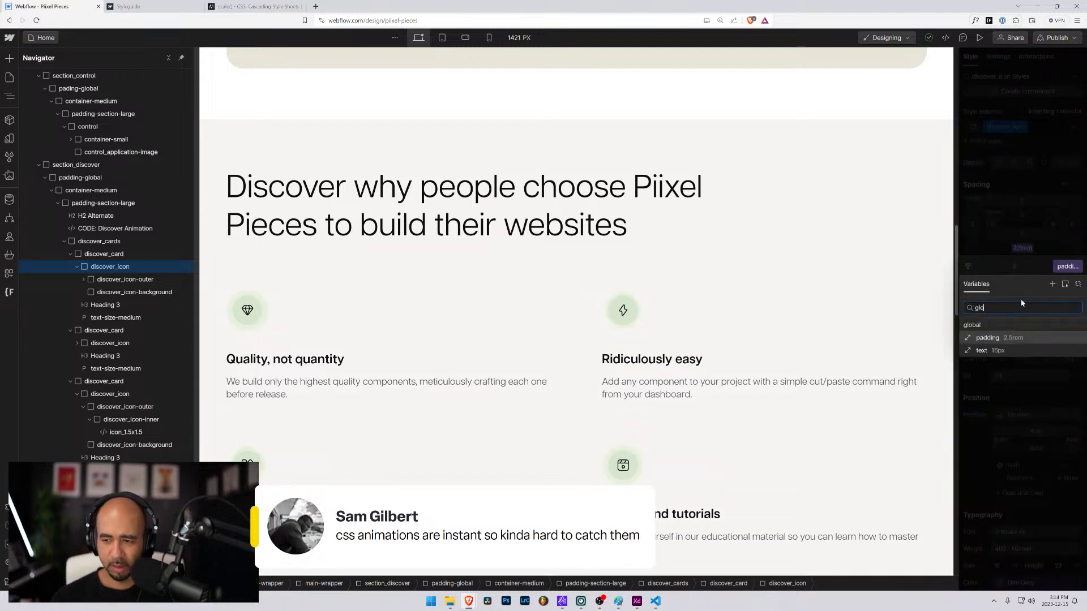
text(b)
key(Return)
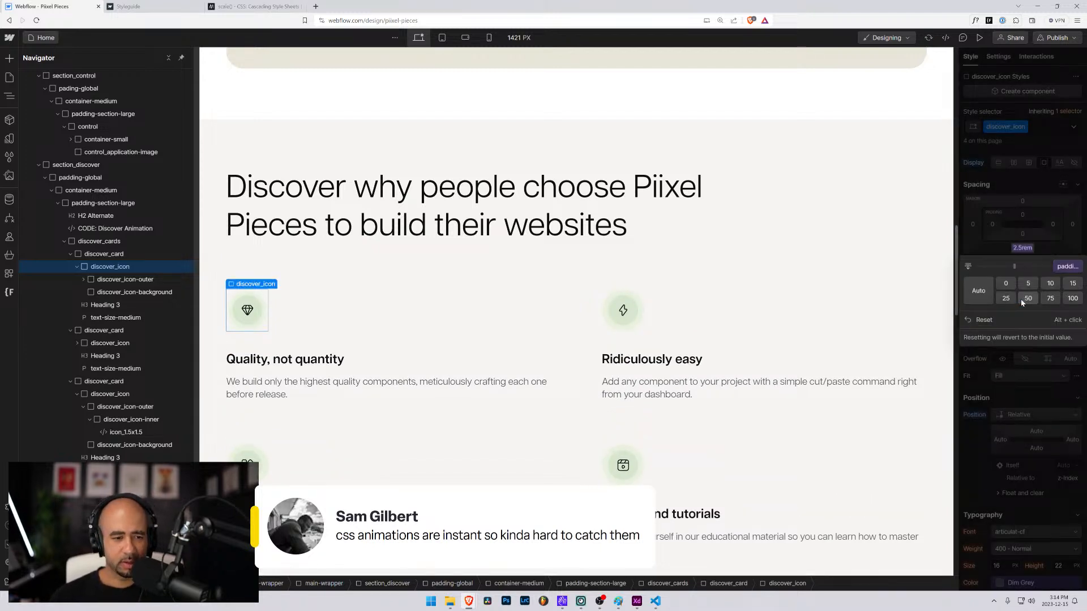
Unlink the variable from discover_icon's bottom margin and set the margin to 1 rem.
click(1020, 252)
click(1018, 252)
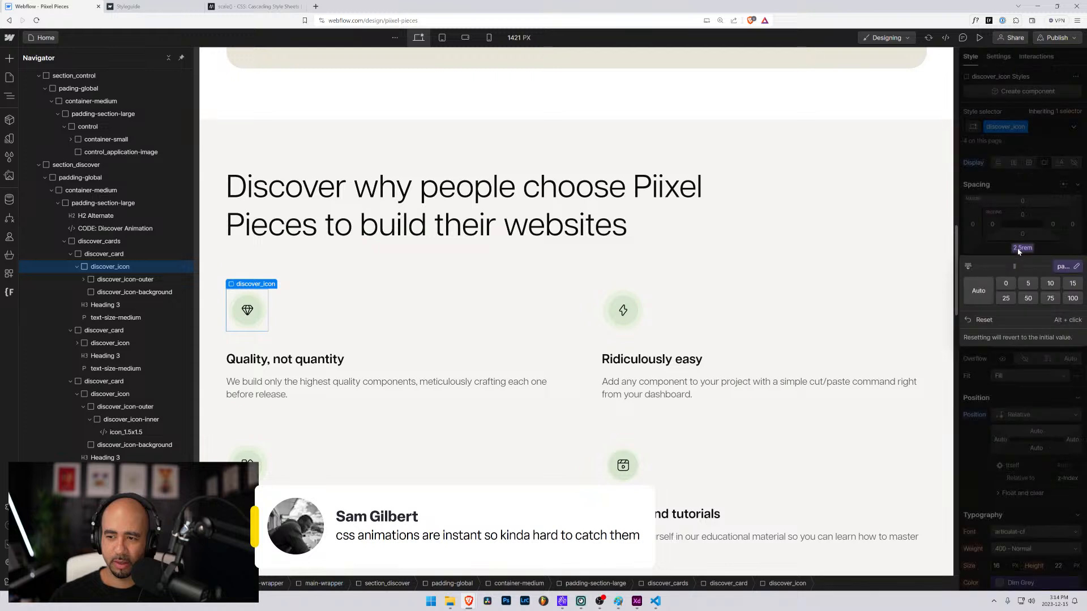
click(1076, 267)
click(1046, 246)
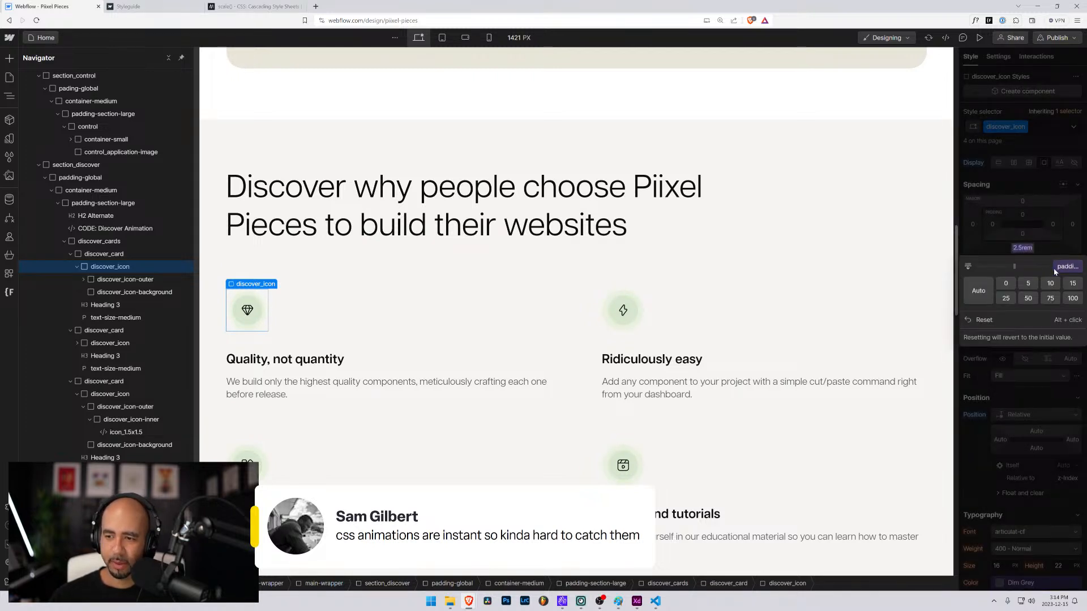
click(1057, 268)
click(1079, 285)
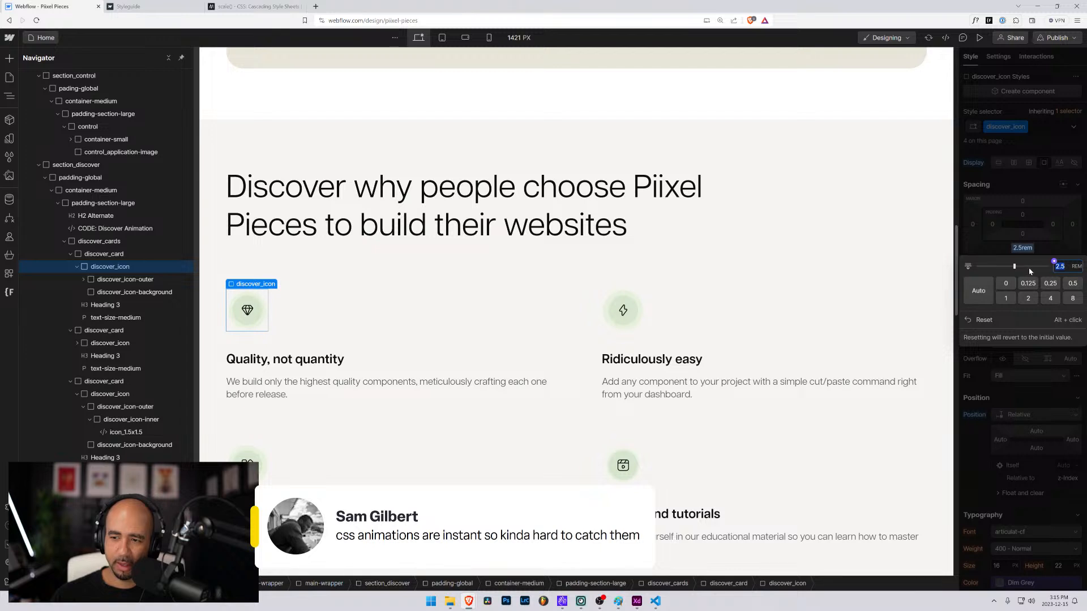
text(1)
key(Return)
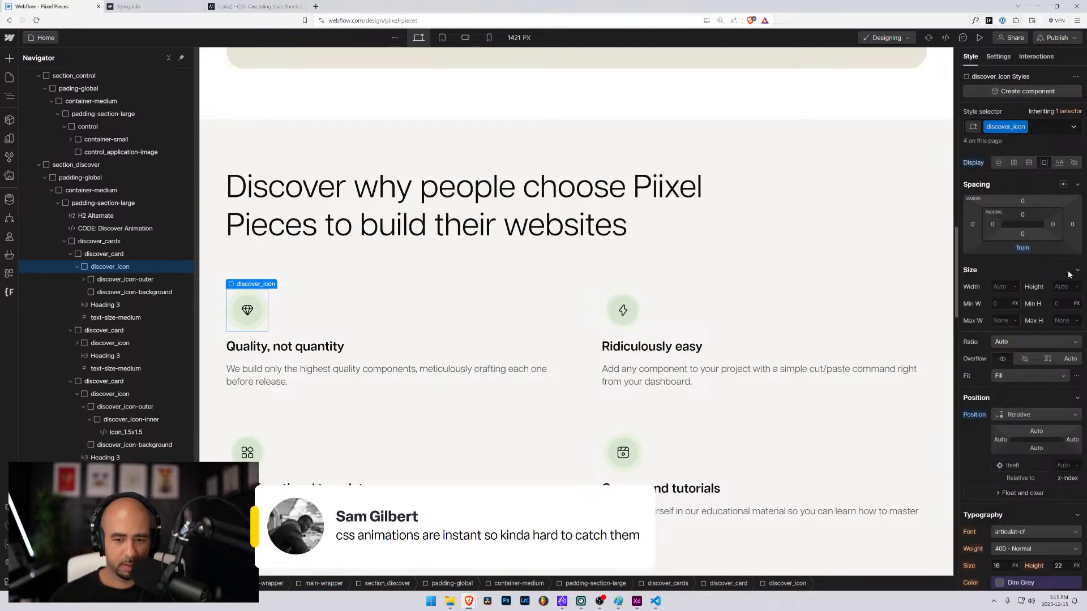
Examine the spacing of the four Discover cards and the Components and Templates section below them.
click(489, 417)
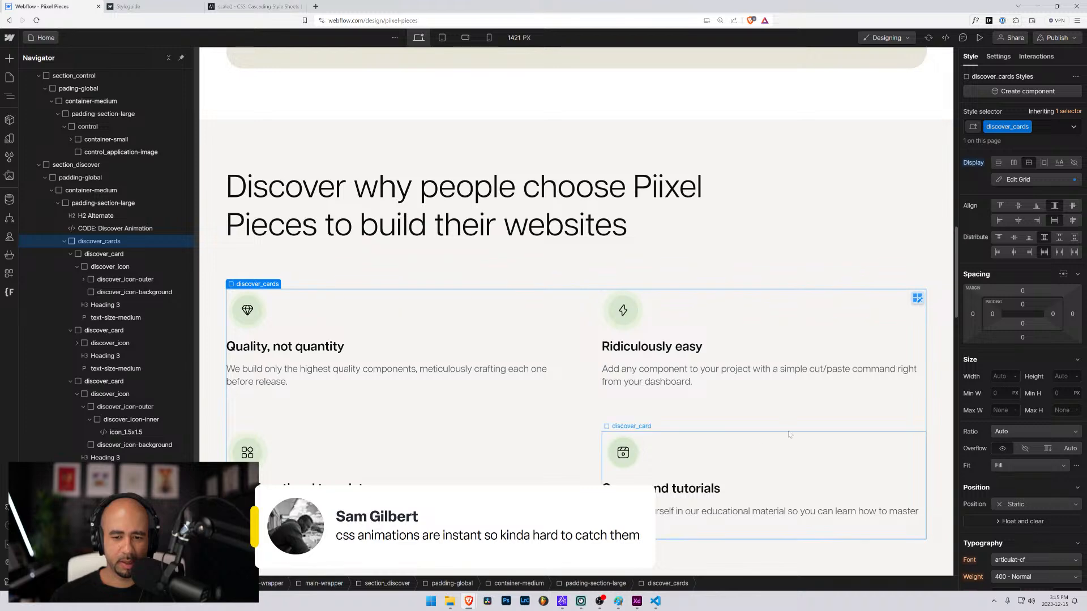
click(679, 459)
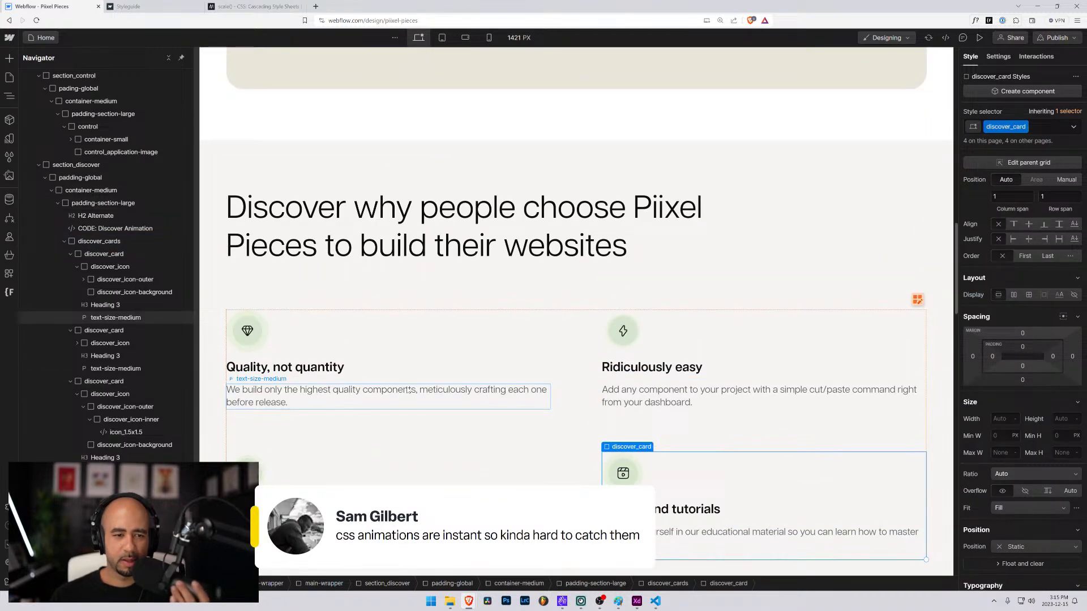
scroll(447, 374, down, 1)
scroll(453, 372, down, 6)
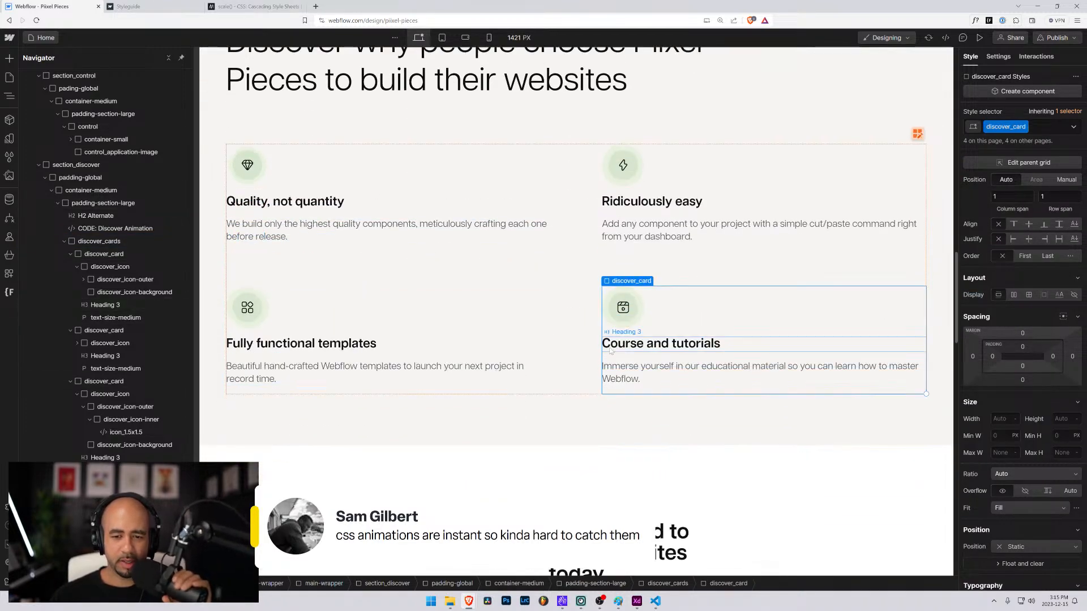
scroll(506, 334, up, 5)
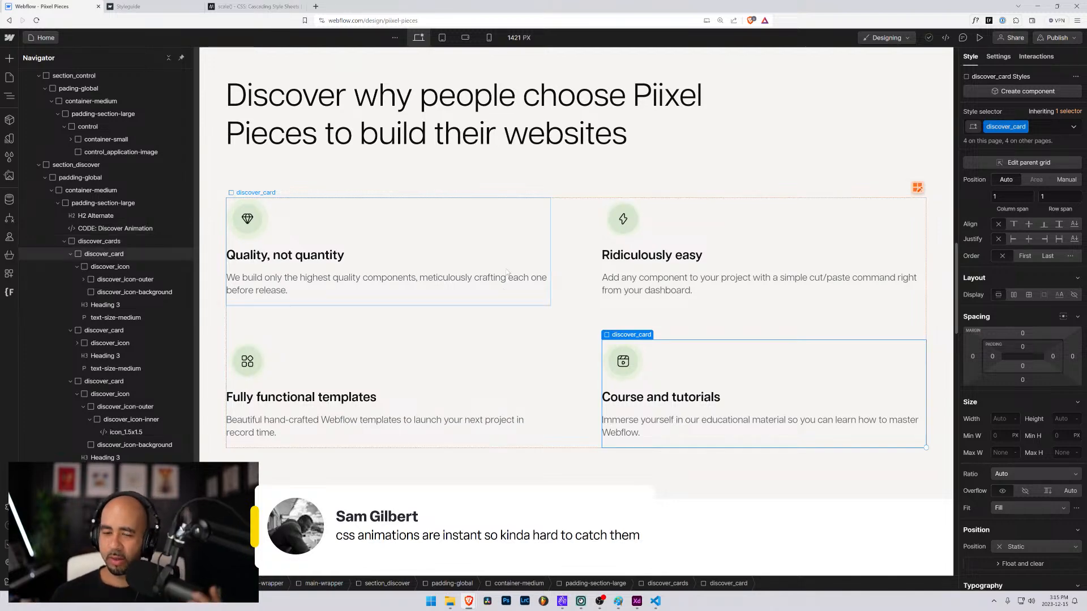
scroll(481, 294, down, 5)
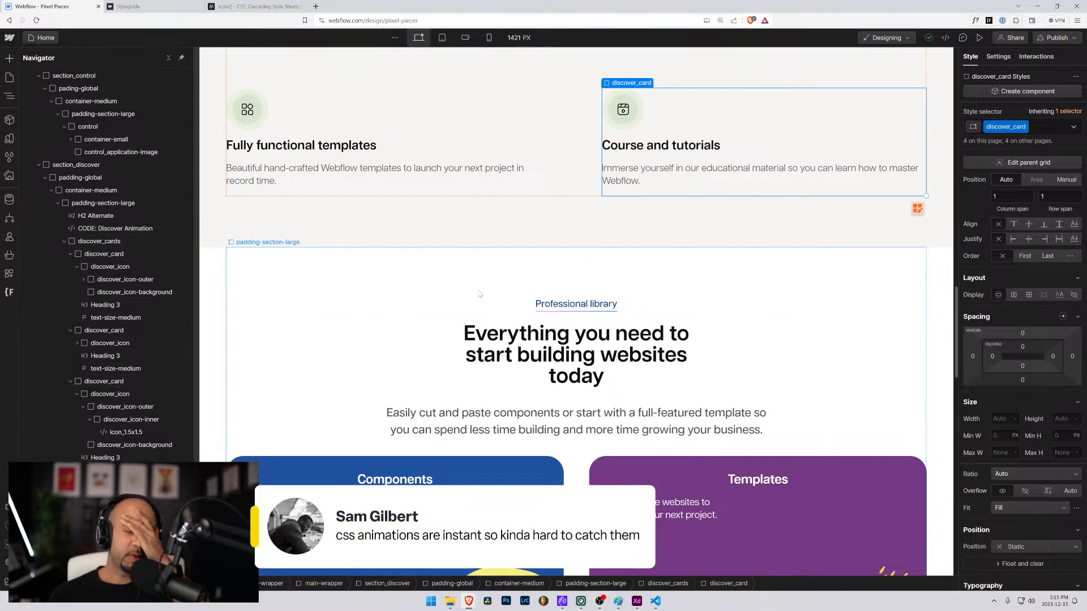
scroll(437, 298, down, 6)
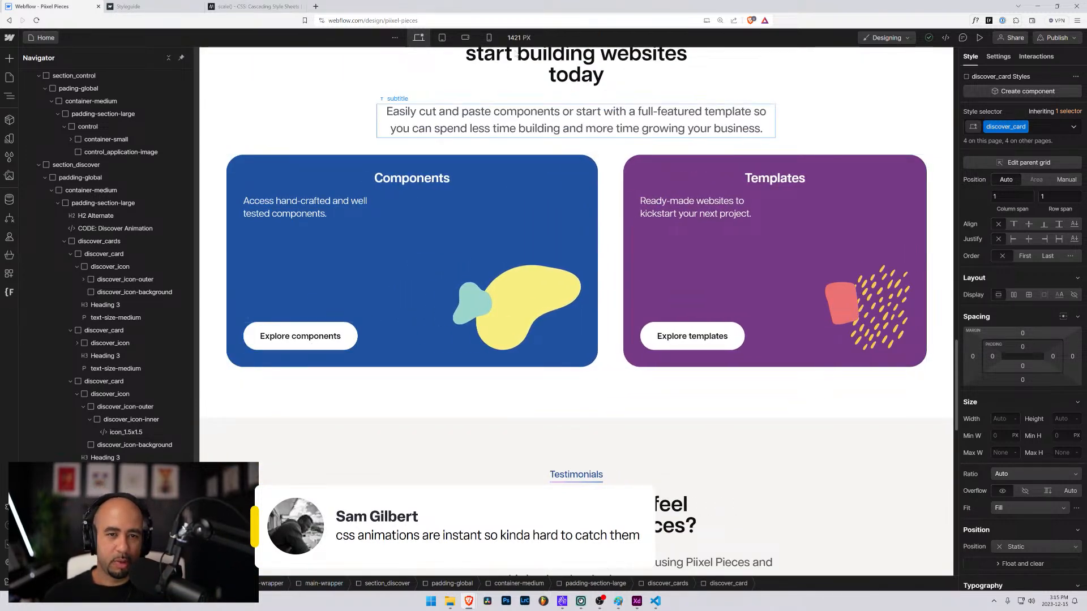
Preview the home page, advance the testimonials slider, and examine the membership section and footer.
click(980, 38)
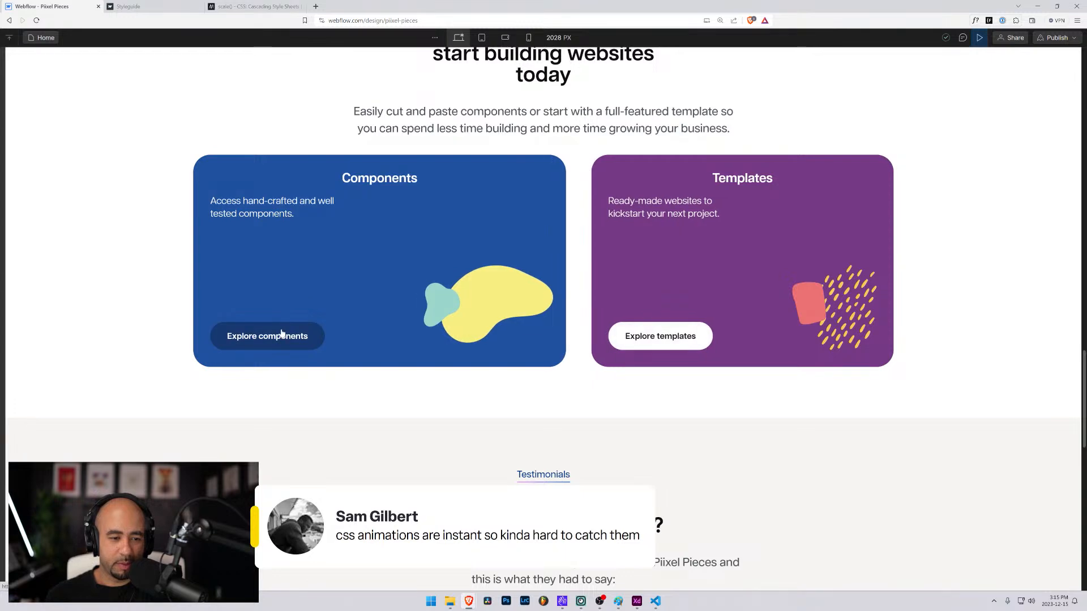
scroll(363, 366, down, 4)
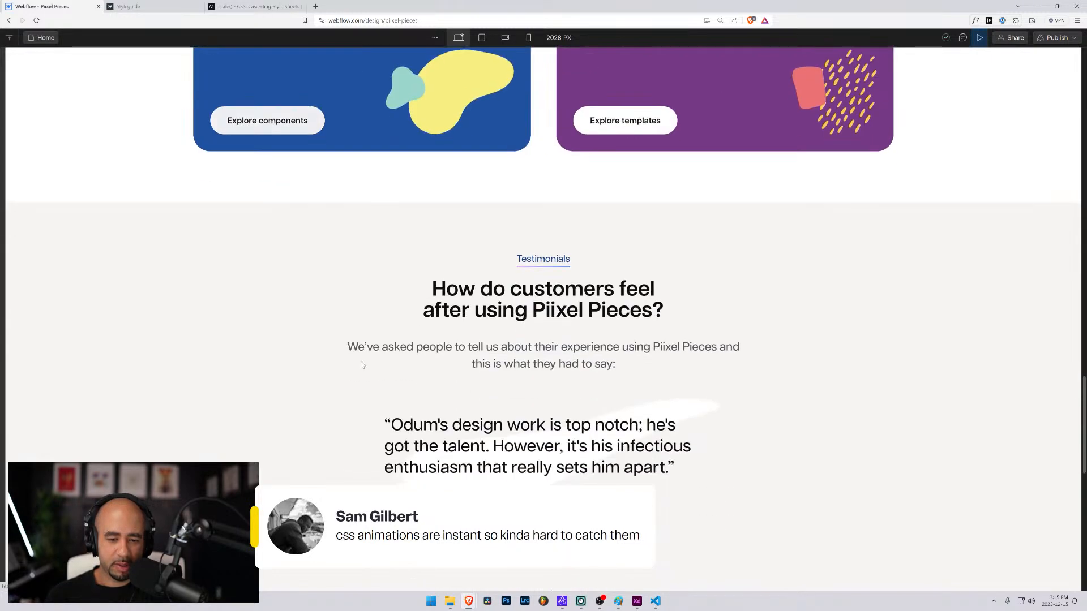
scroll(363, 365, down, 5)
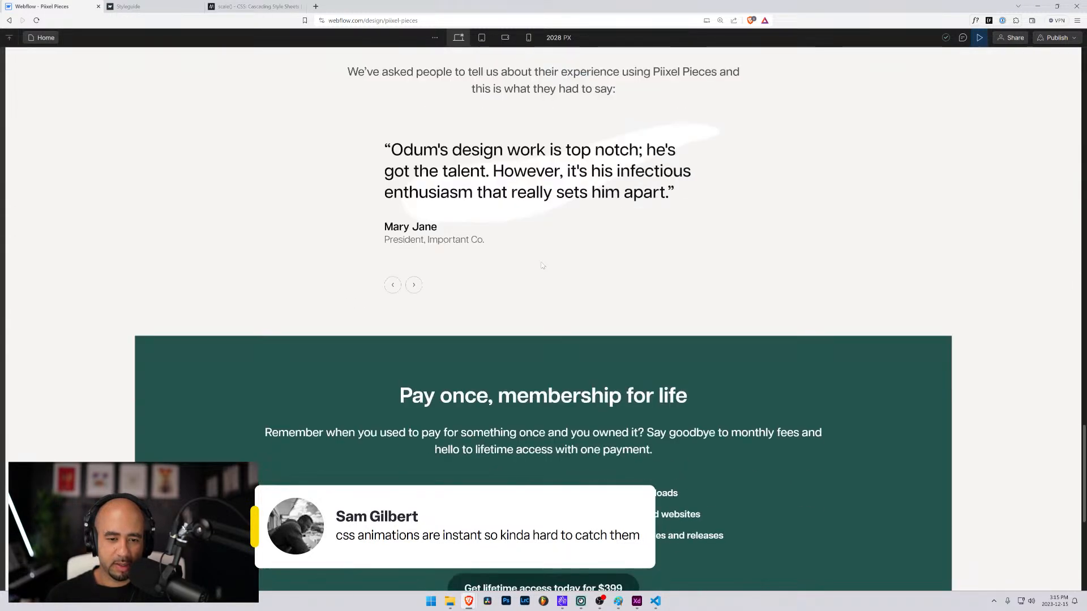
click(416, 287)
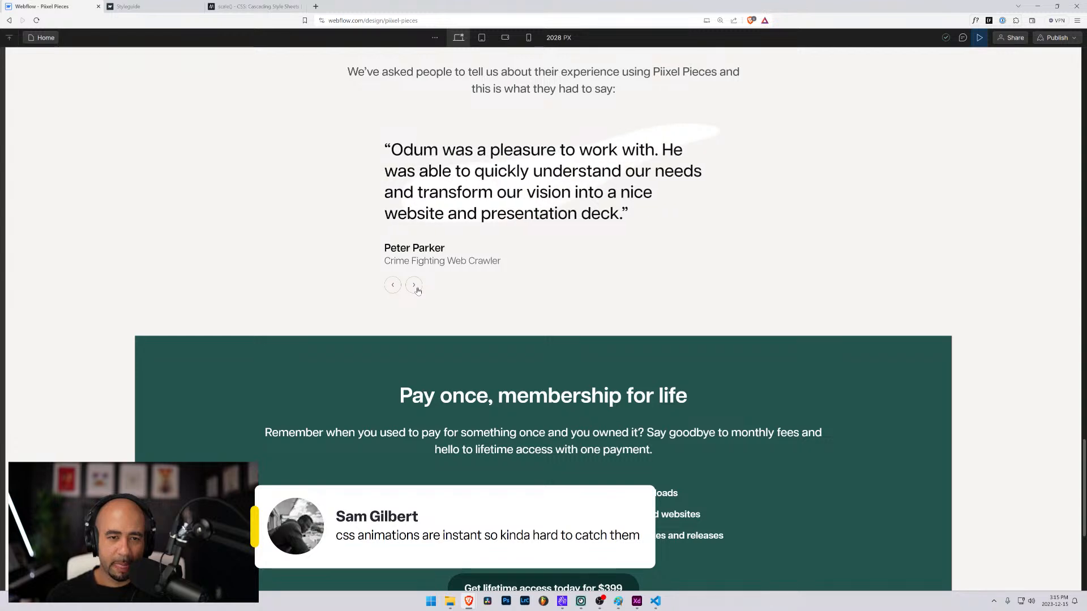
click(416, 287)
click(416, 287)
scroll(419, 291, up, 4)
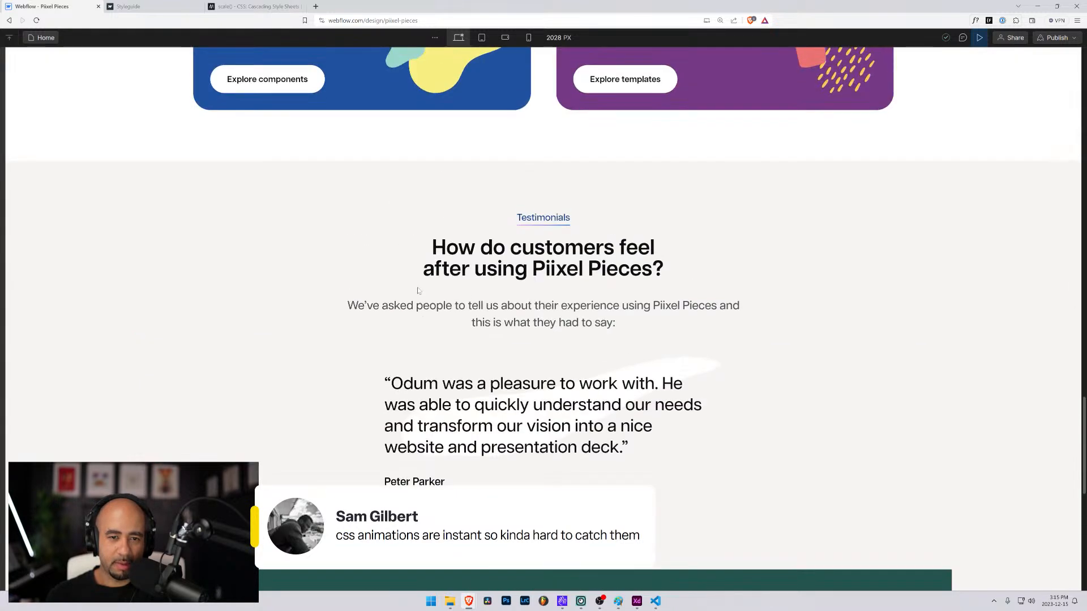
scroll(428, 291, down, 9)
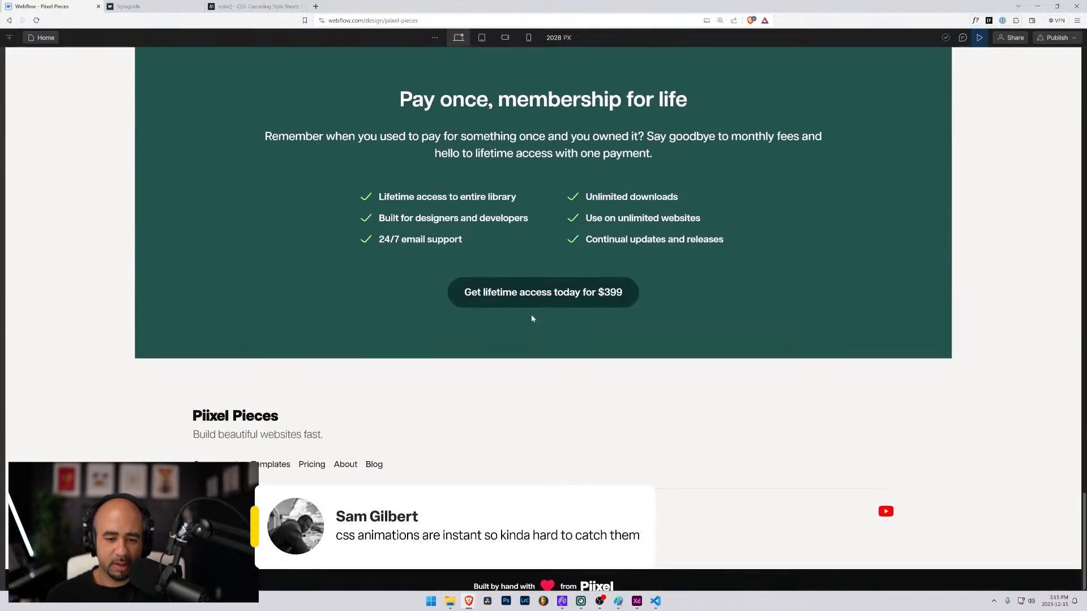
scroll(565, 296, up, 3)
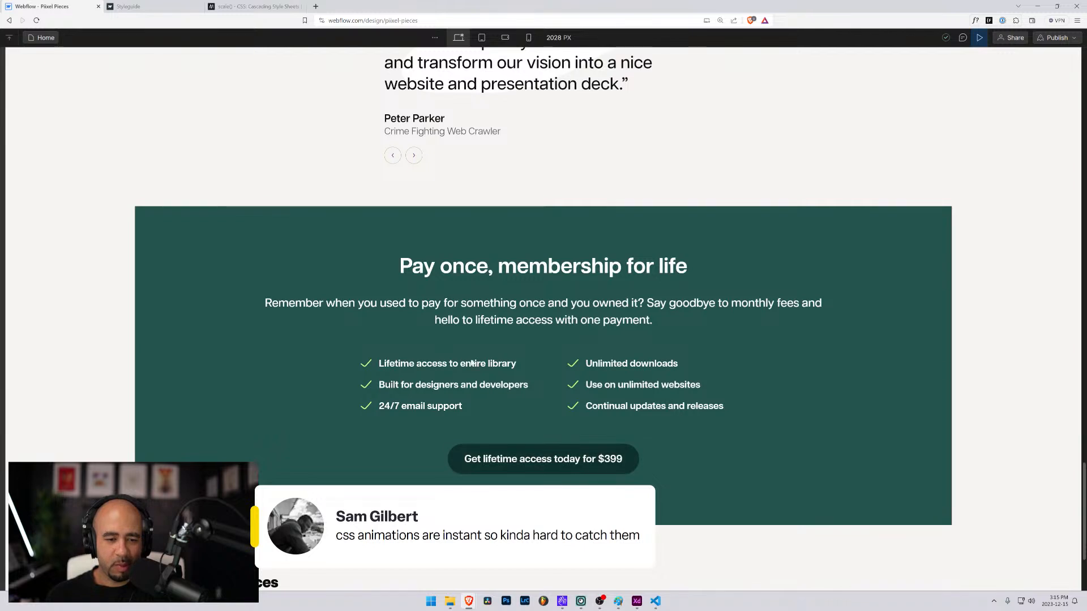
scroll(461, 368, down, 2)
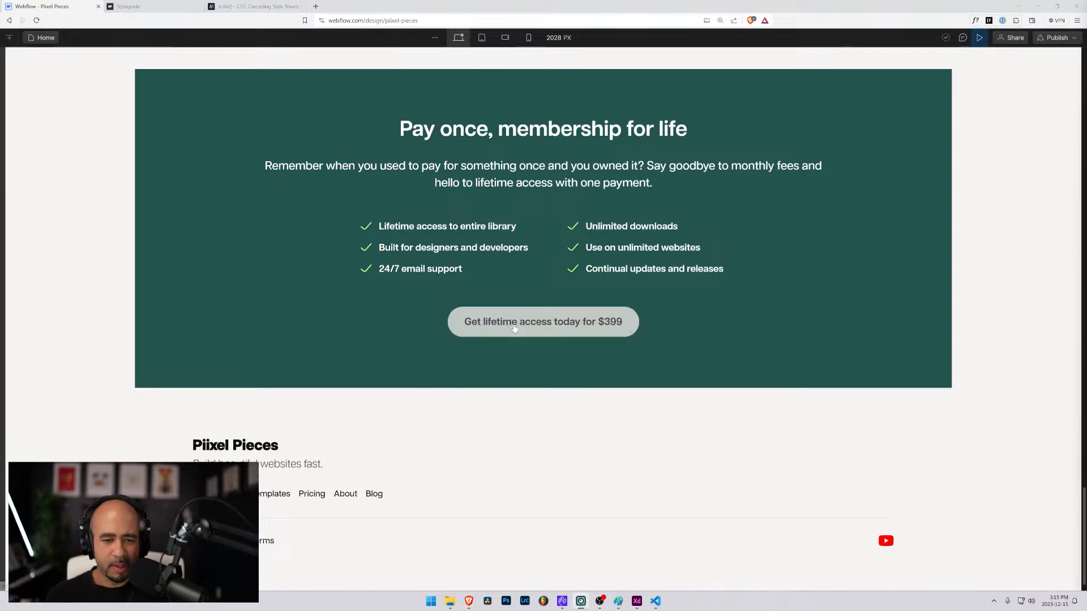
scroll(456, 420, down, 1)
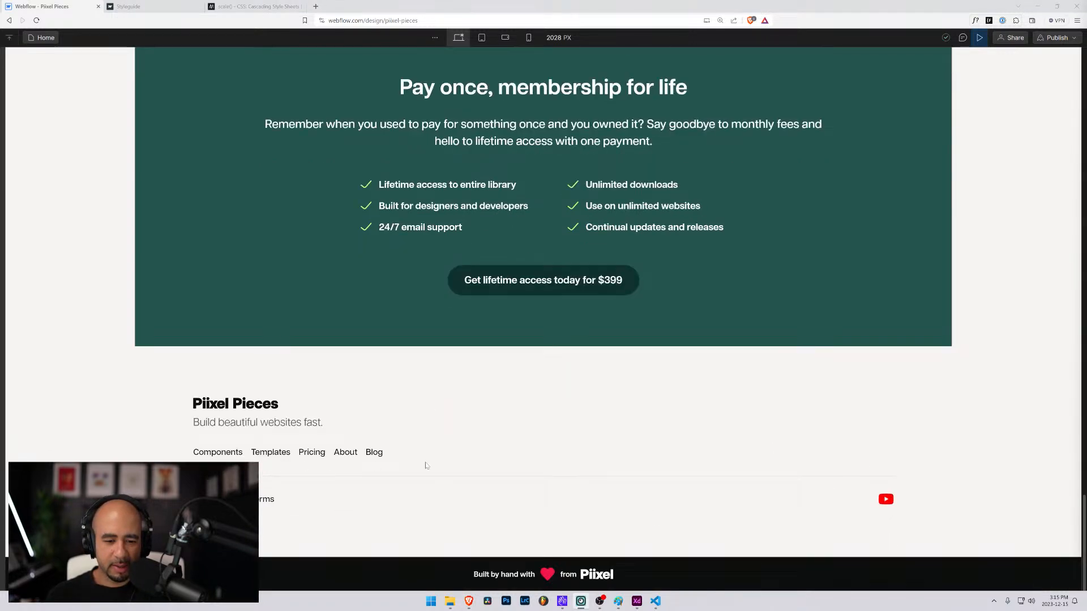
Open the site's Components page from the preview's navigation and examine its component categories and thumbnails.
scroll(426, 465, up, 20)
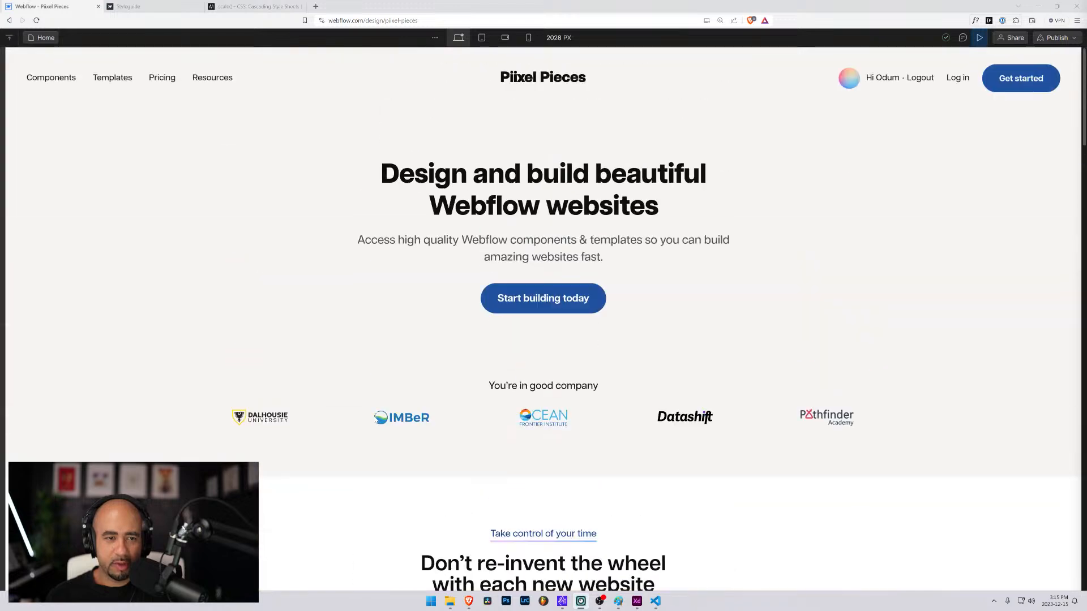
click(50, 77)
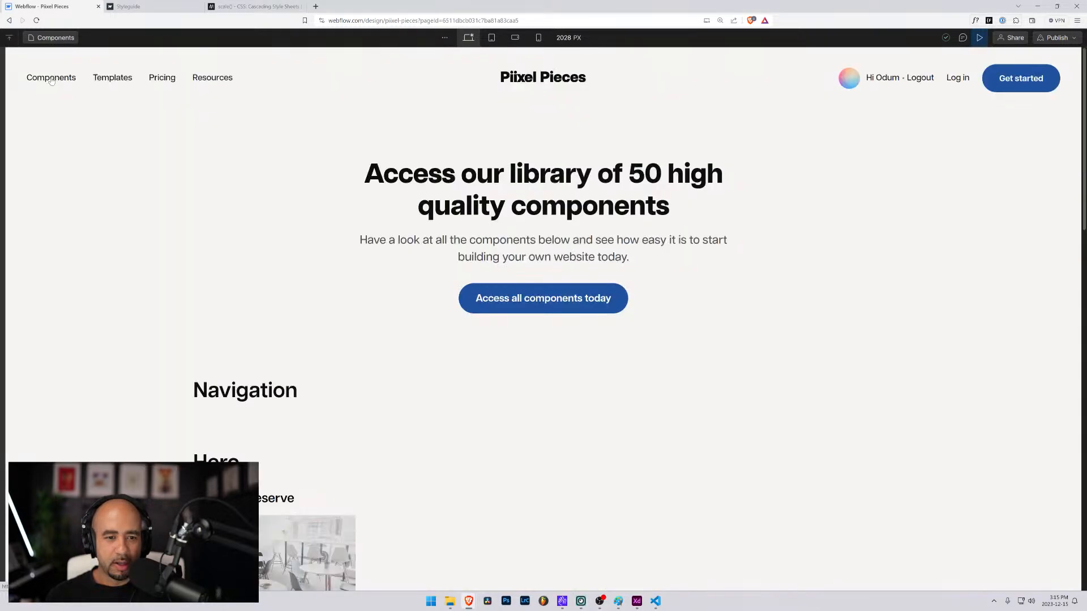
scroll(360, 276, down, 5)
scroll(342, 287, down, 3)
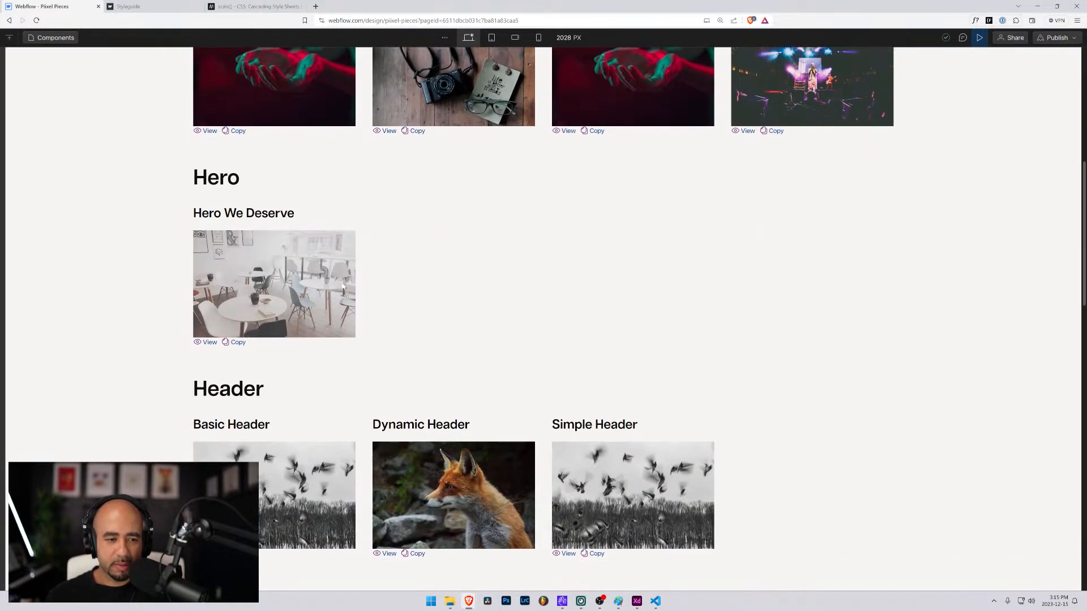
scroll(344, 286, down, 5)
scroll(346, 281, up, 12)
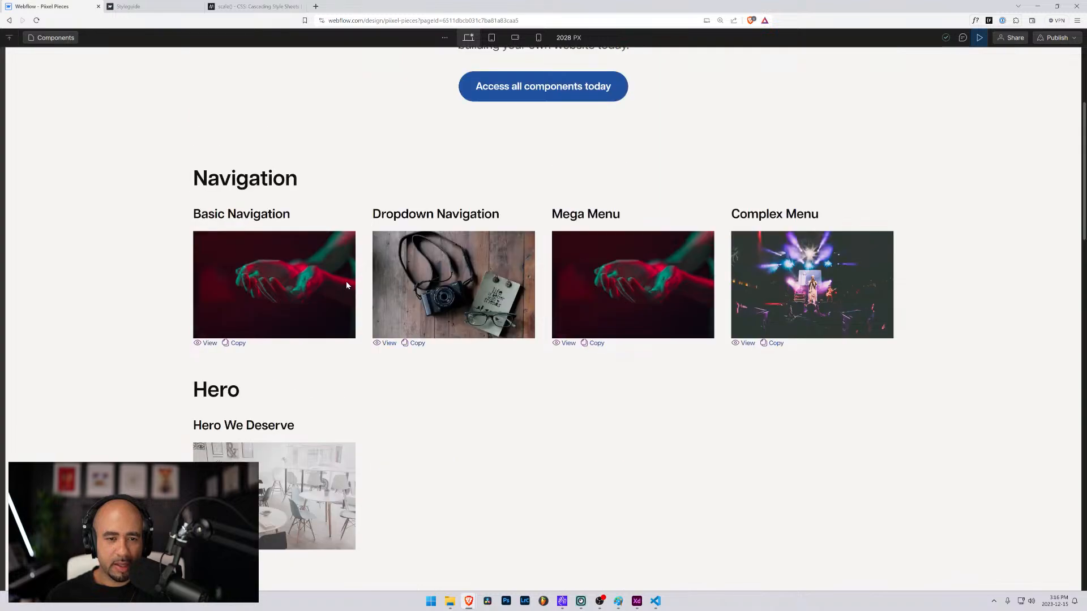
scroll(317, 317, down, 4)
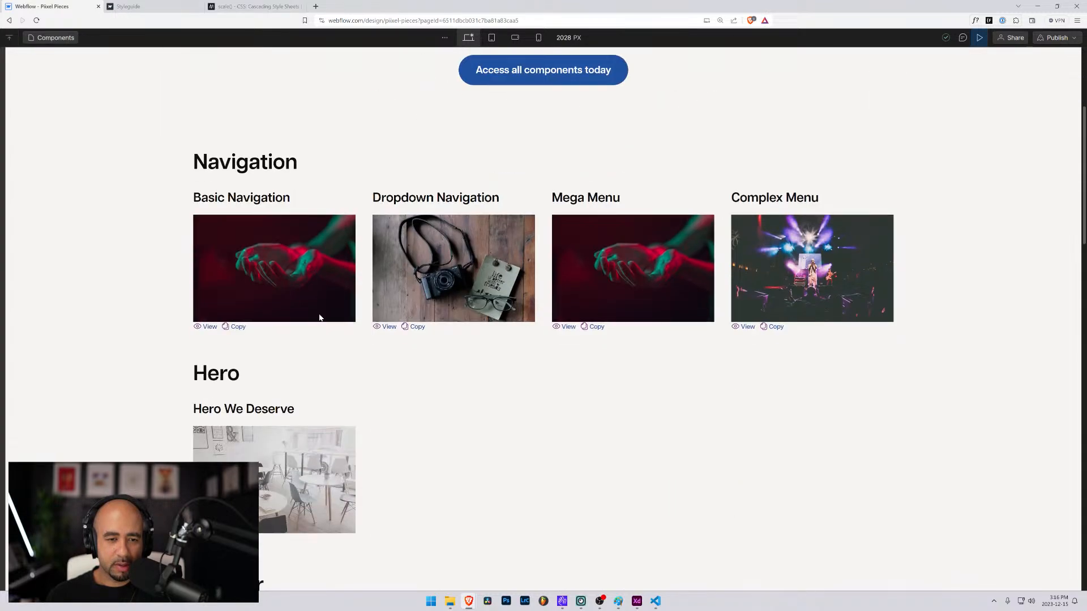
scroll(322, 318, up, 3)
scroll(322, 318, up, 1)
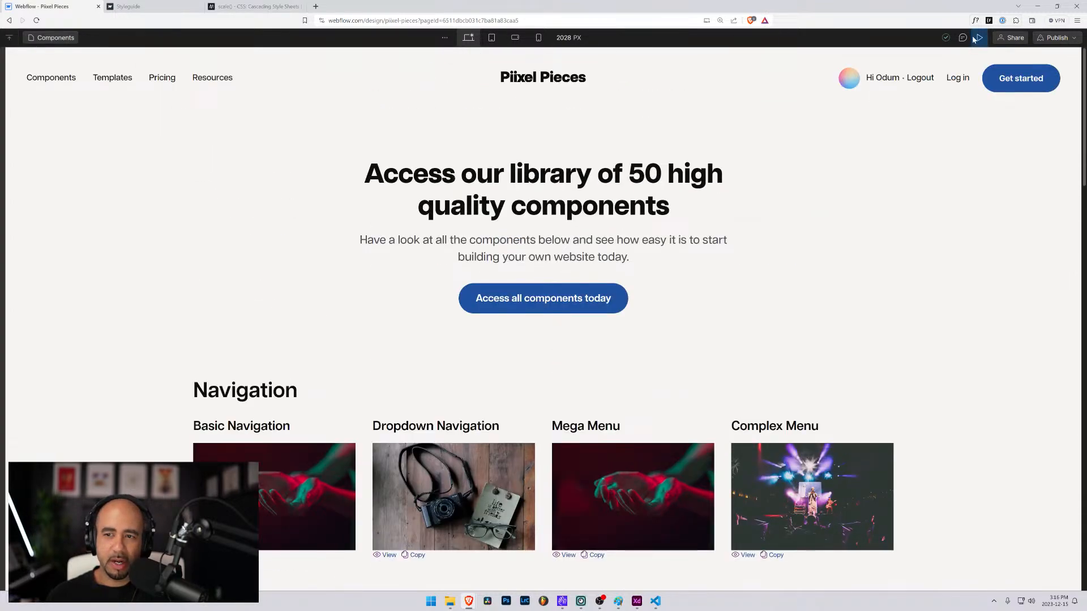
Exit the preview and inspect the Navigation heading and its four-column component grid on the Components page.
click(979, 38)
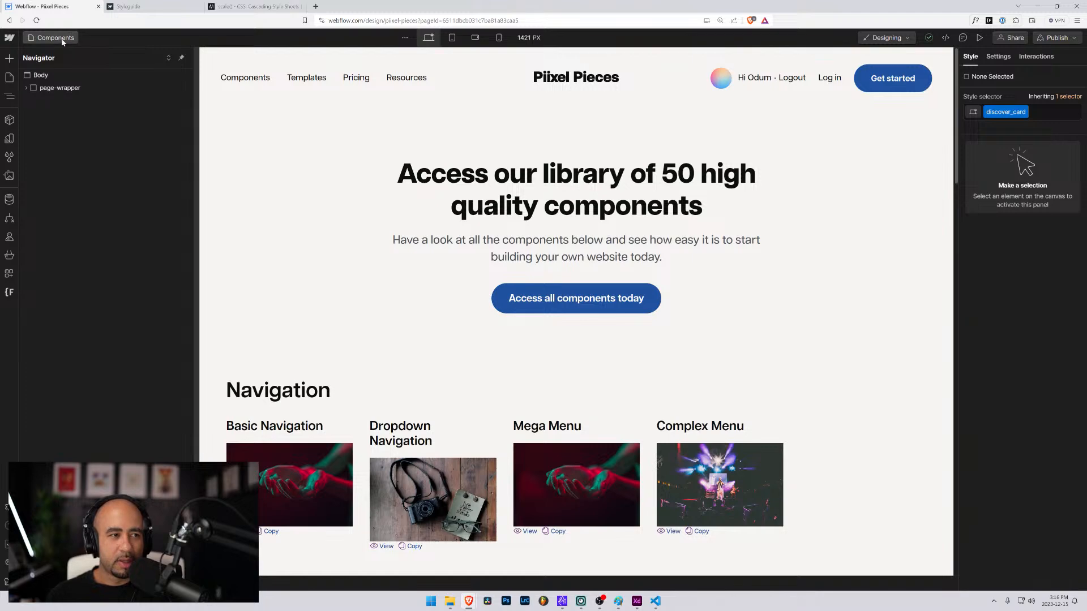
click(57, 38)
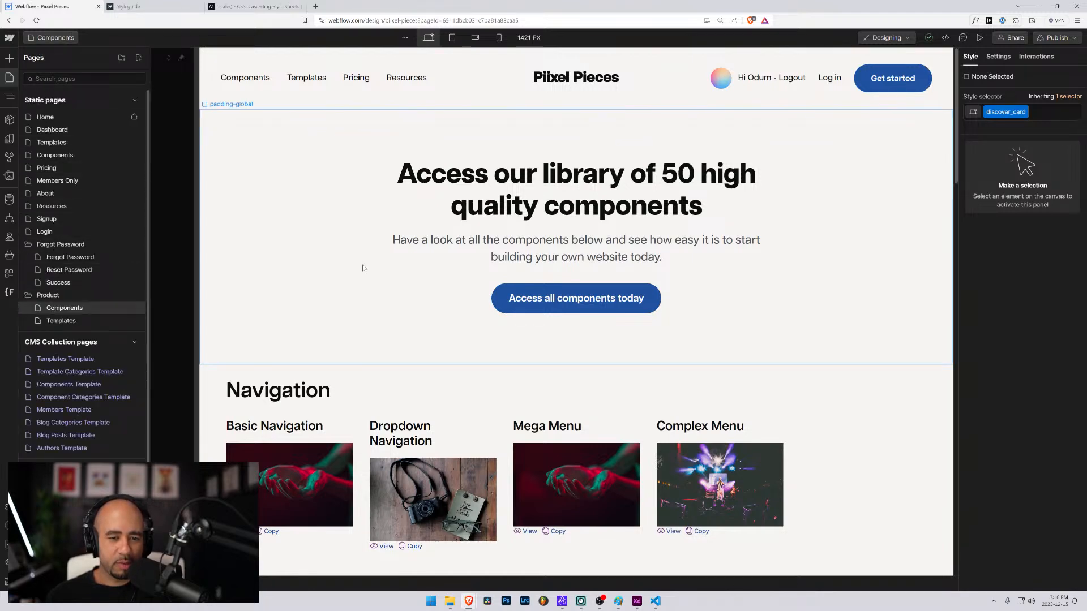
scroll(364, 269, down, 3)
key(z)
click(343, 188)
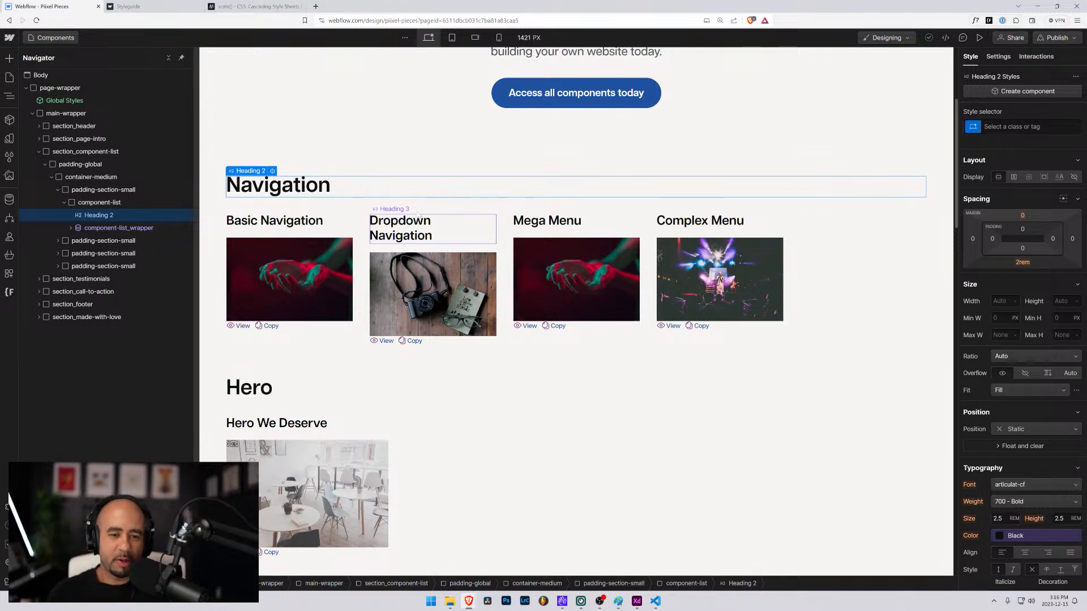
click(502, 238)
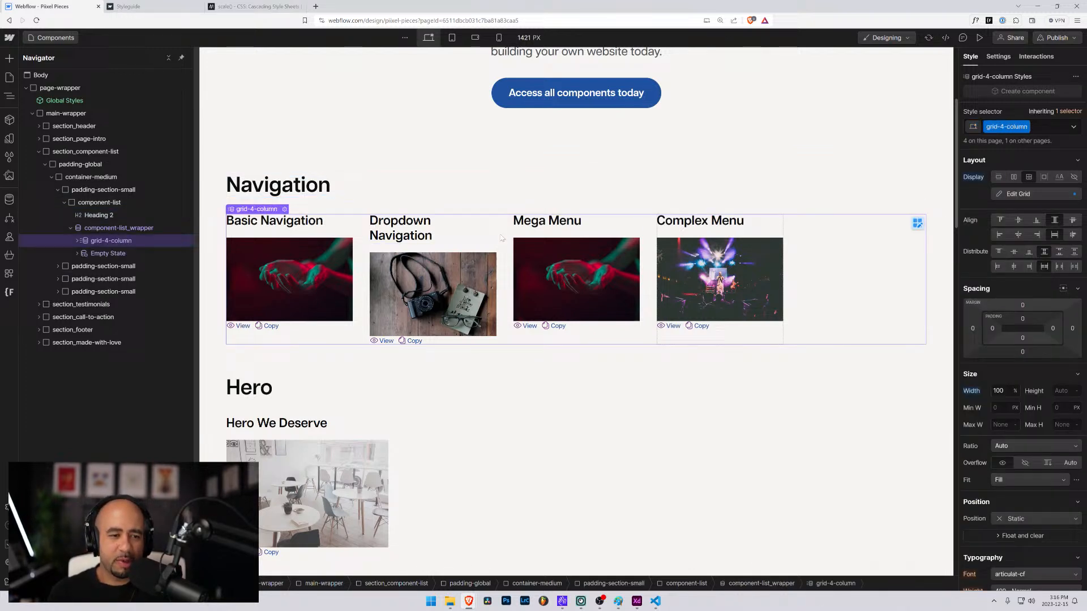
Open the Dashboard page and the top-level Components page to view their component and template listings.
click(37, 38)
click(51, 130)
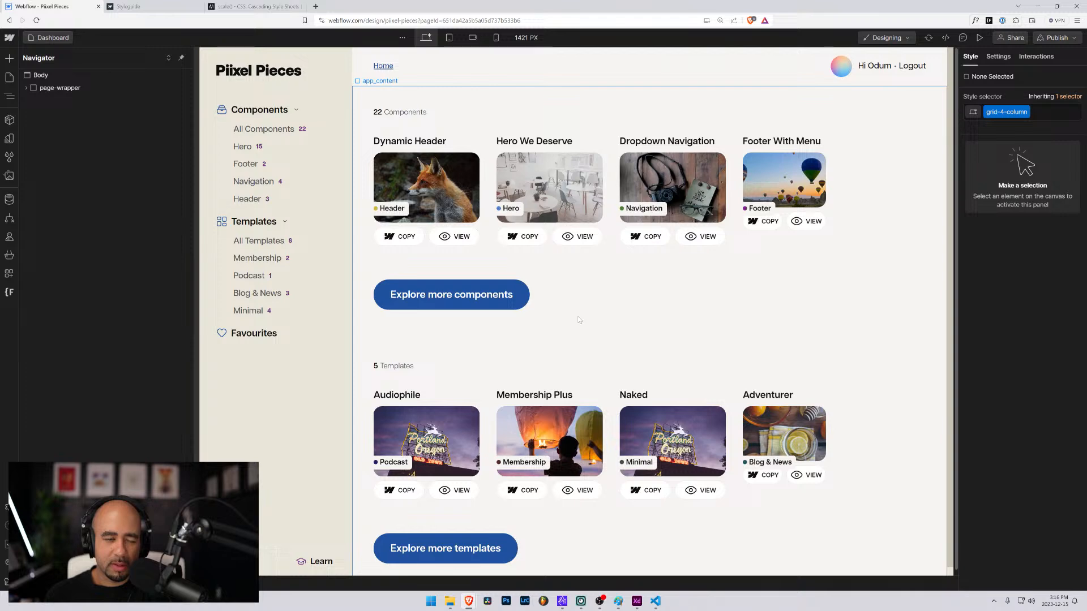
click(59, 38)
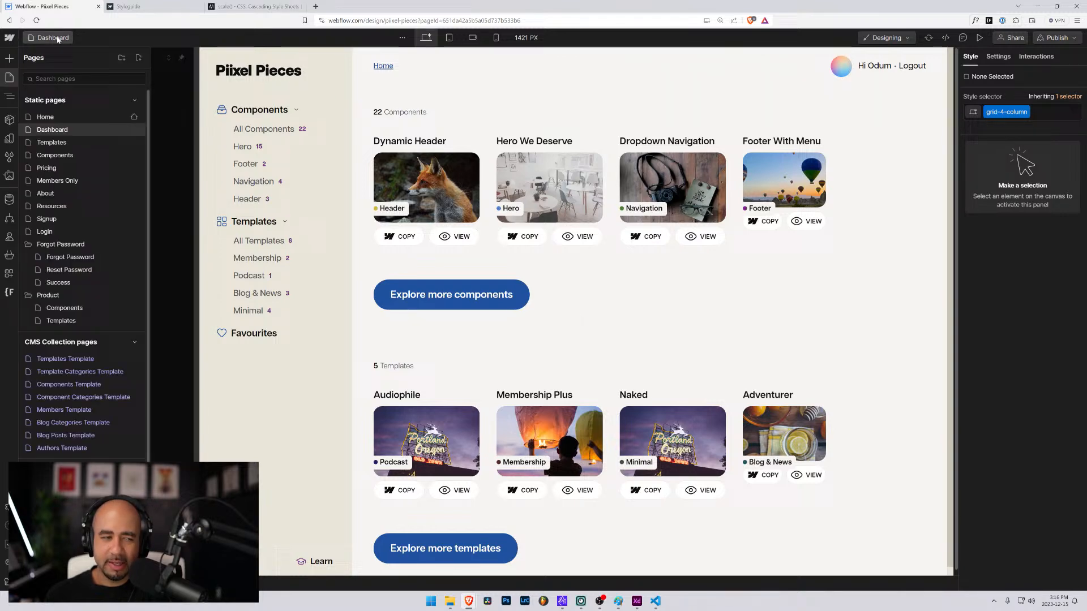
click(59, 155)
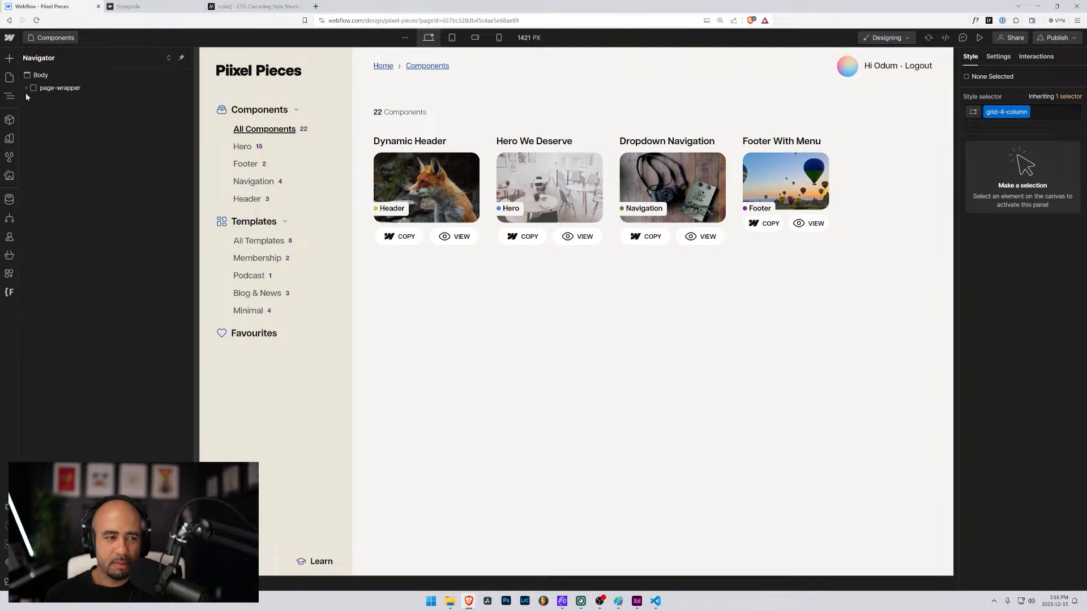
Open the Components page in the Product folder and examine its intro and the Navigation and Hero component lists.
click(58, 38)
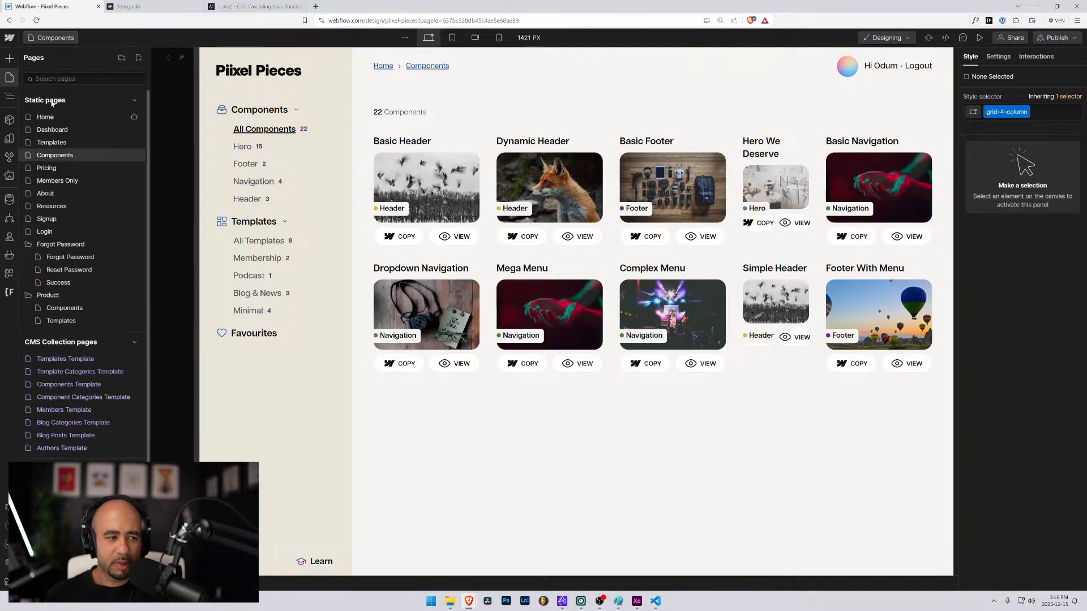
click(59, 309)
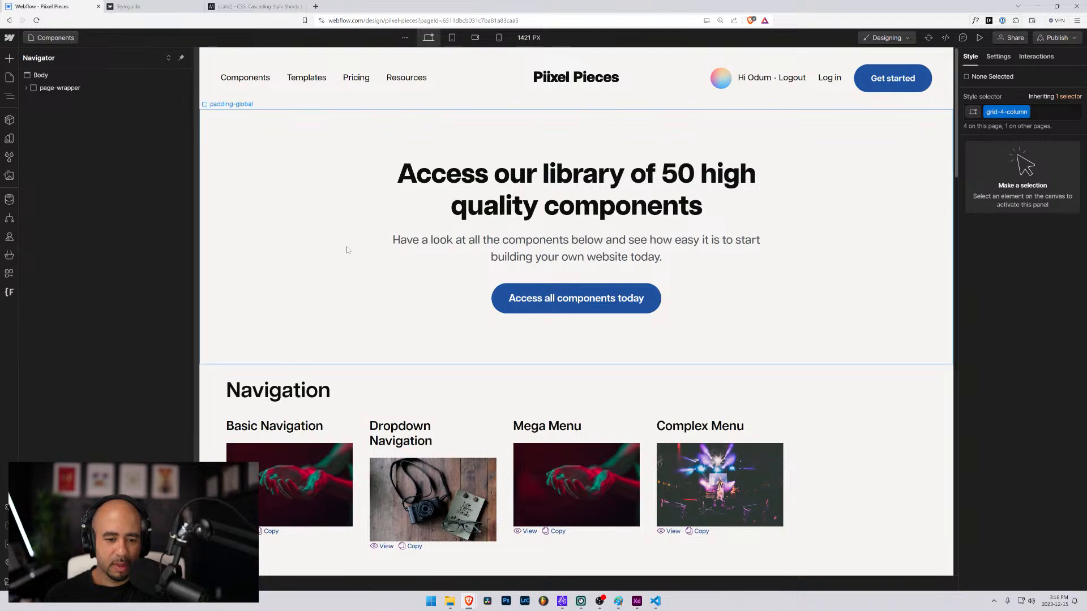
scroll(347, 249, down, 4)
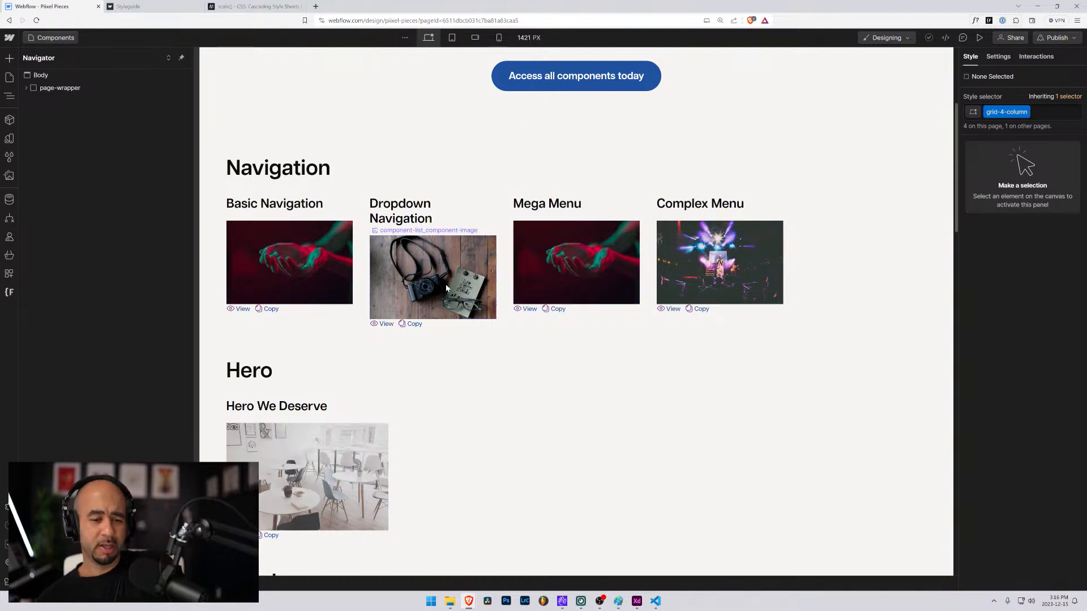
scroll(569, 289, up, 4)
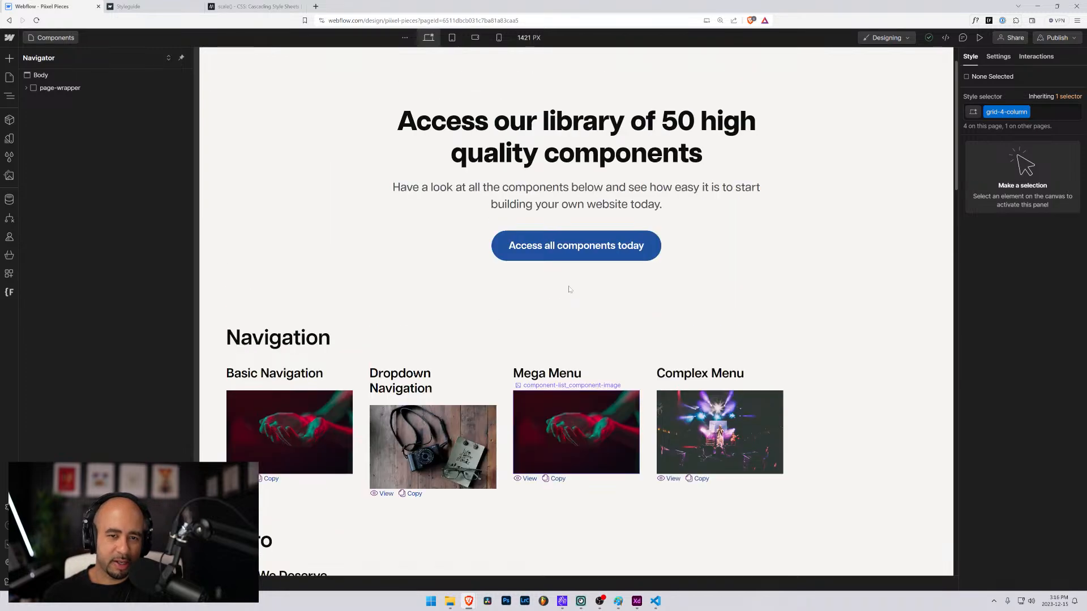
scroll(574, 263, down, 4)
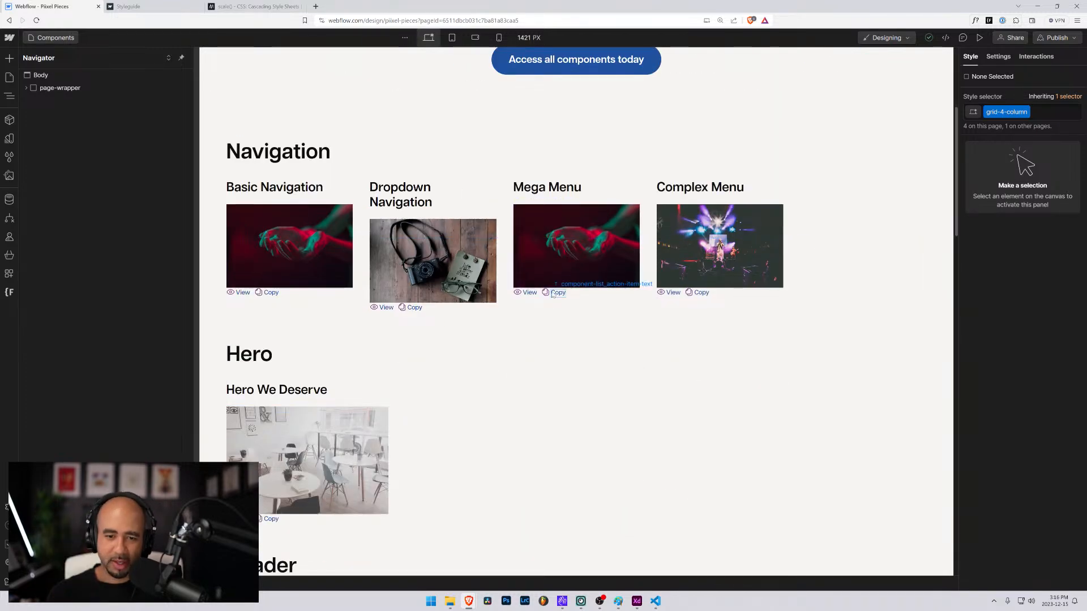
scroll(553, 294, down, 4)
scroll(522, 300, up, 6)
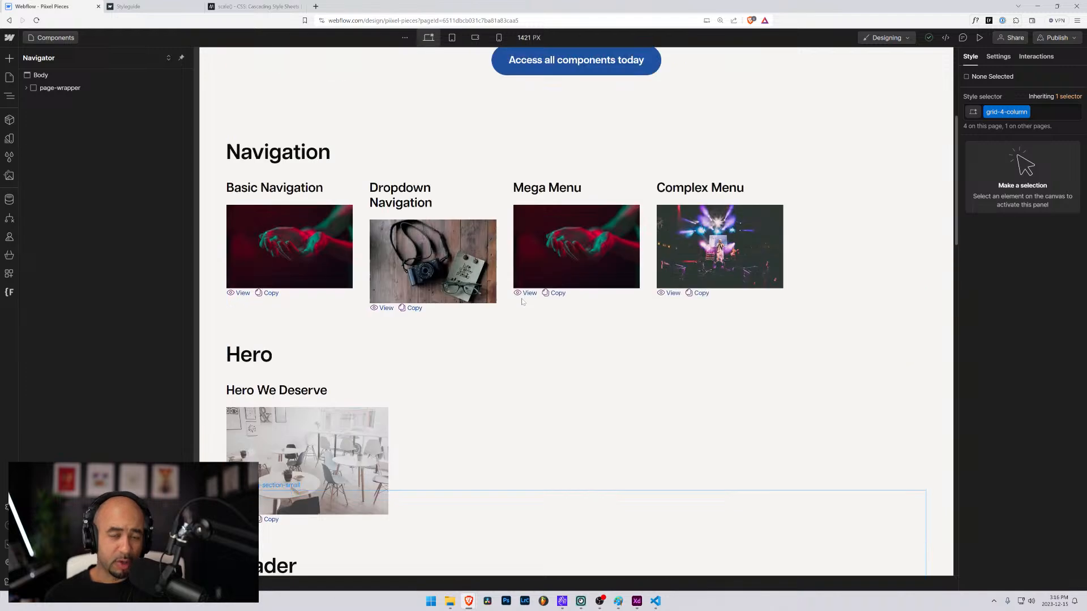
scroll(521, 298, up, 2)
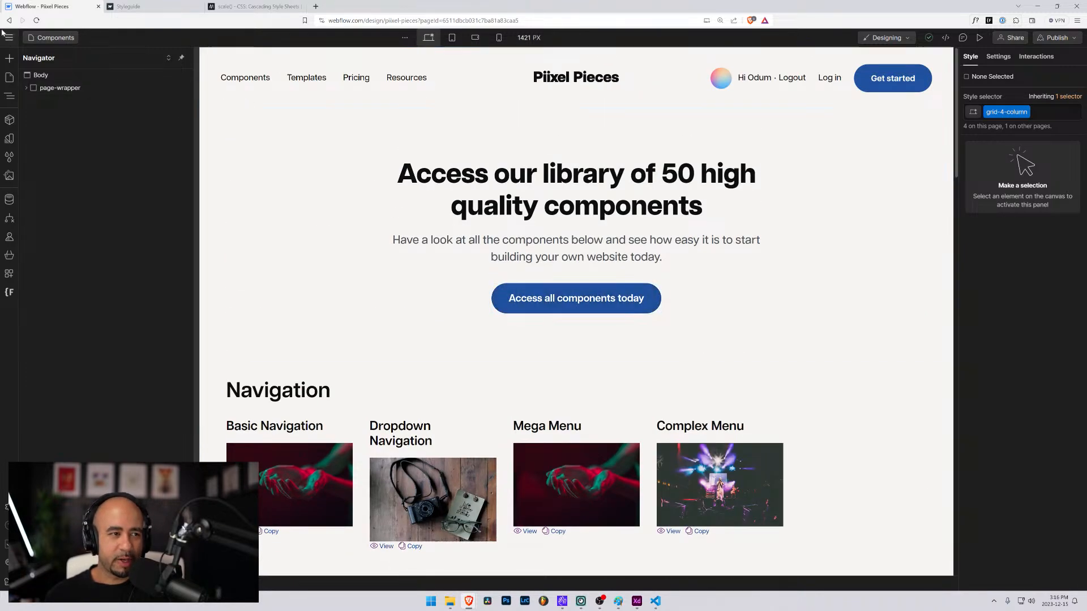
Open the Templates page in the Product folder and examine its intro, the template cards with their links, and the testimonials section.
click(45, 38)
click(72, 320)
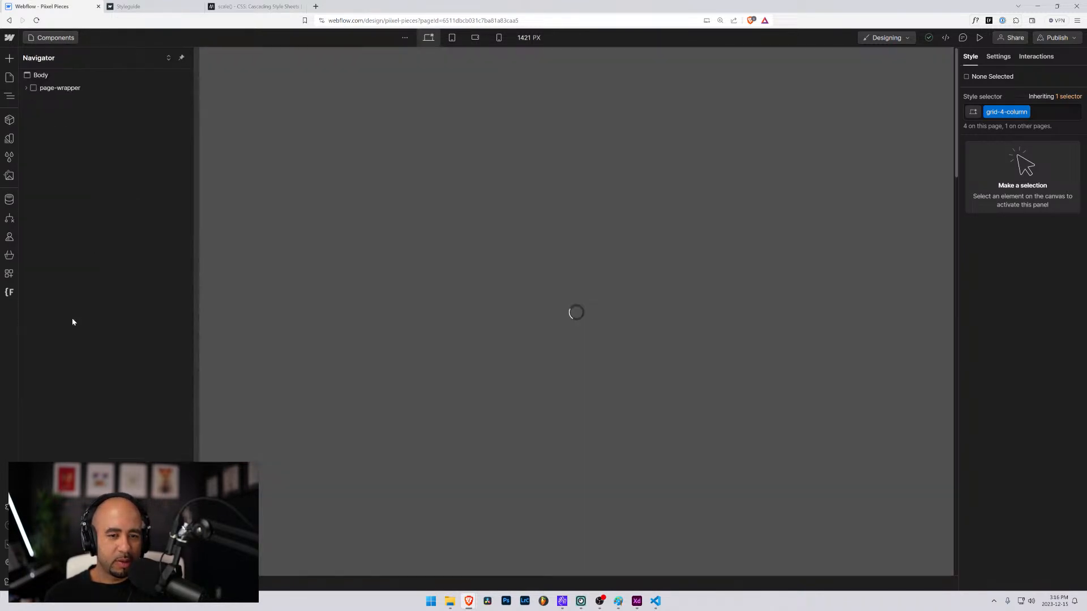
scroll(374, 289, down, 5)
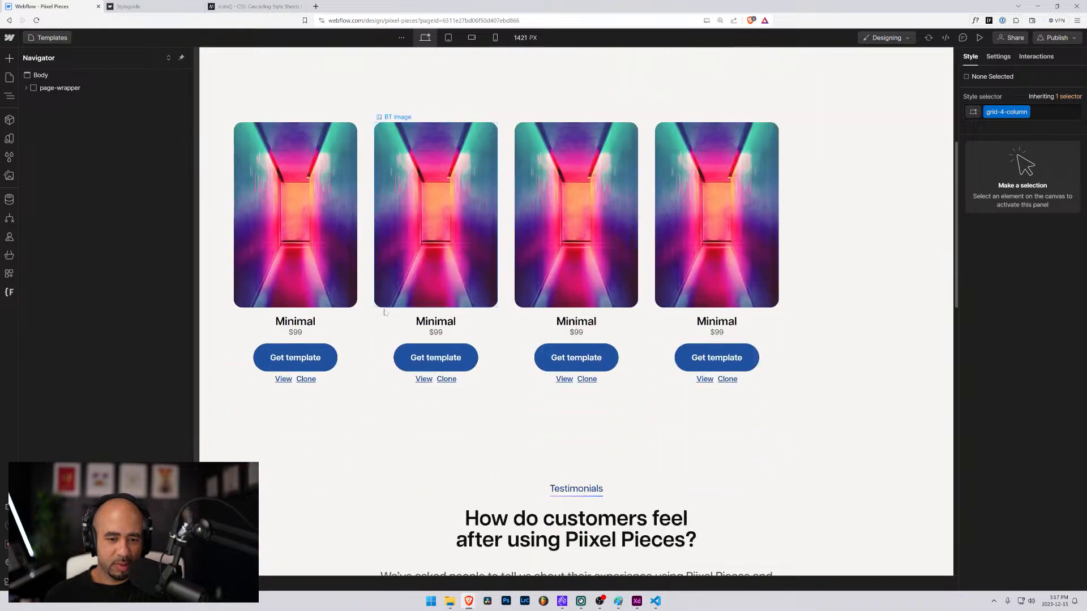
scroll(399, 314, up, 3)
scroll(491, 263, down, 5)
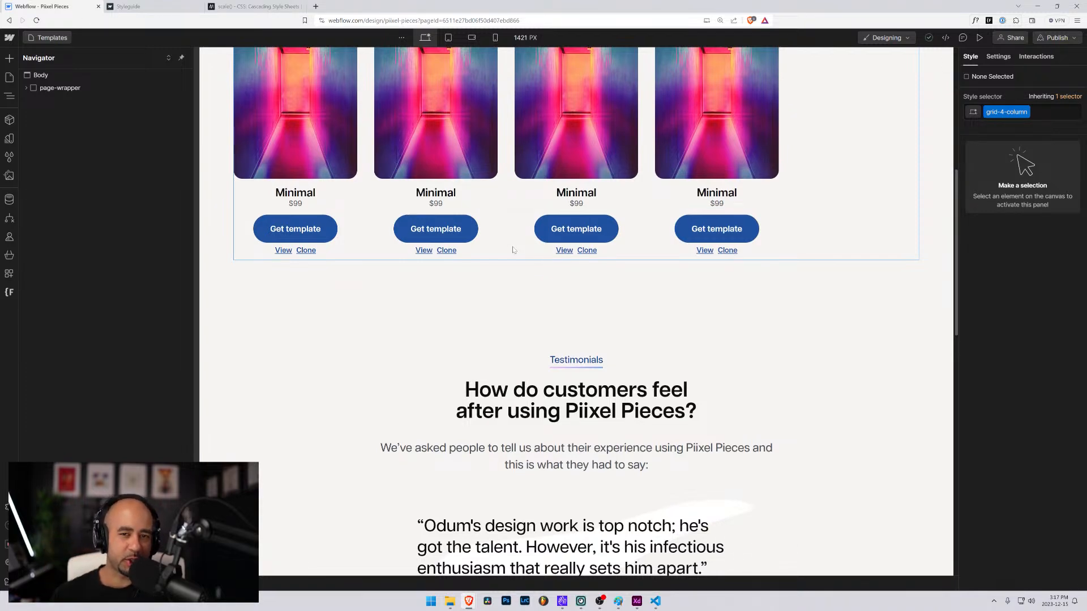
scroll(510, 249, up, 8)
scroll(286, 197, down, 5)
scroll(286, 197, down, 4)
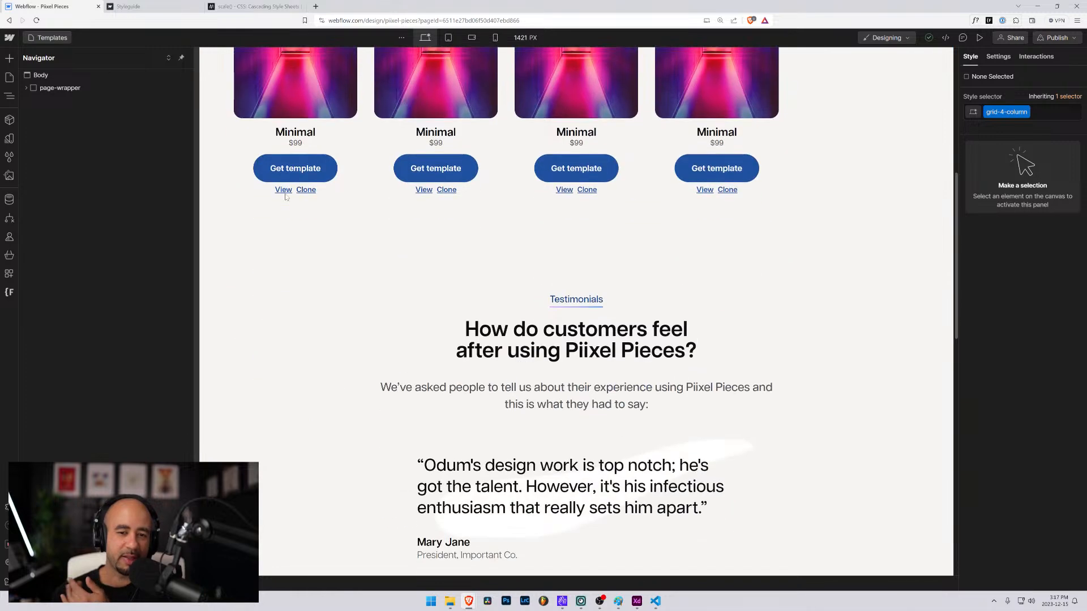
scroll(254, 193, up, 3)
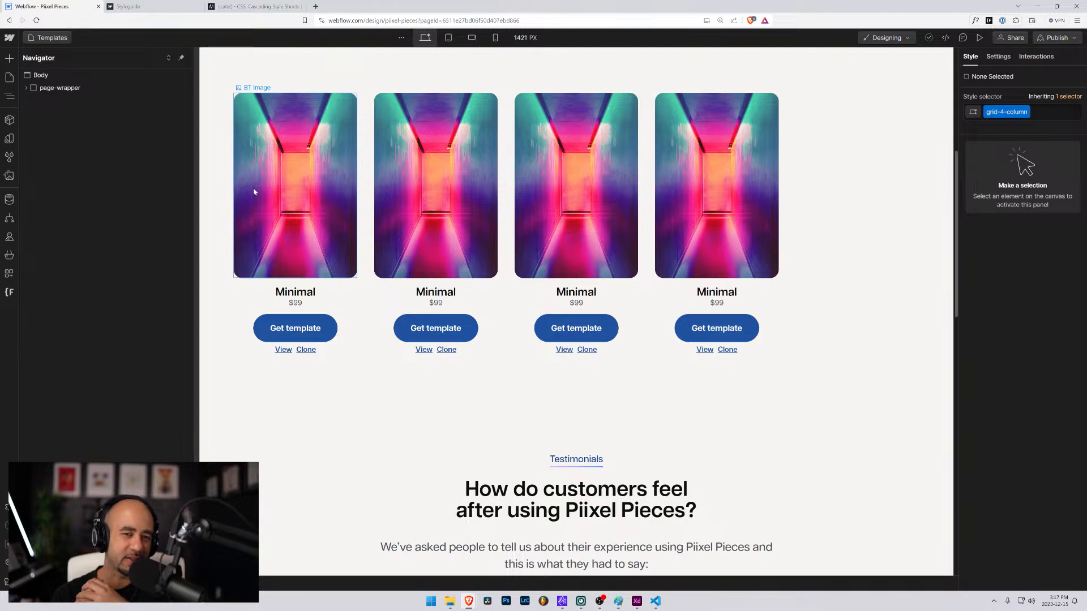
scroll(253, 188, up, 4)
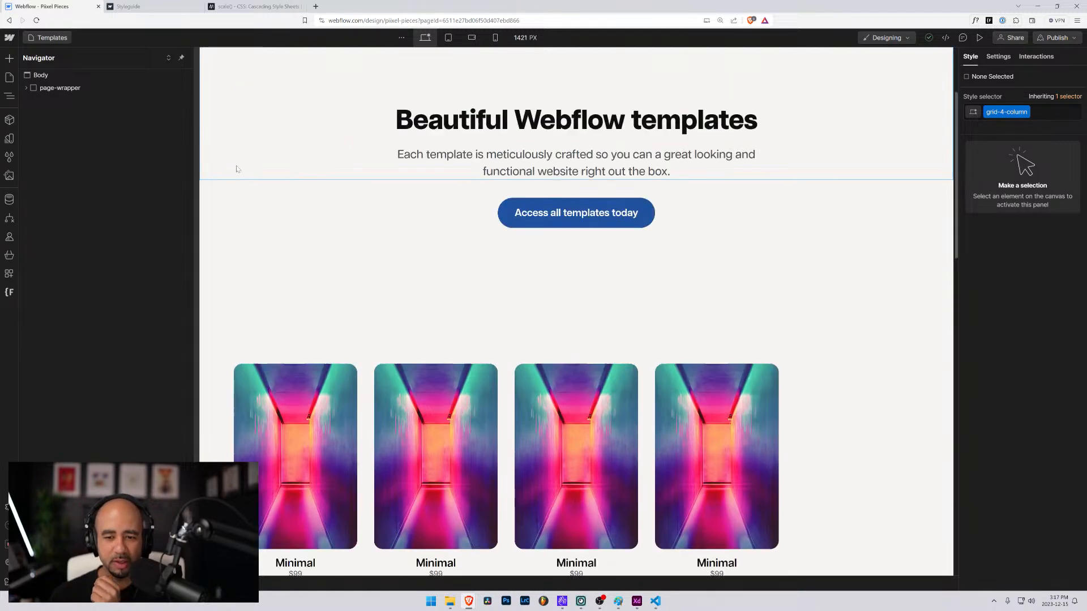
scroll(440, 211, down, 4)
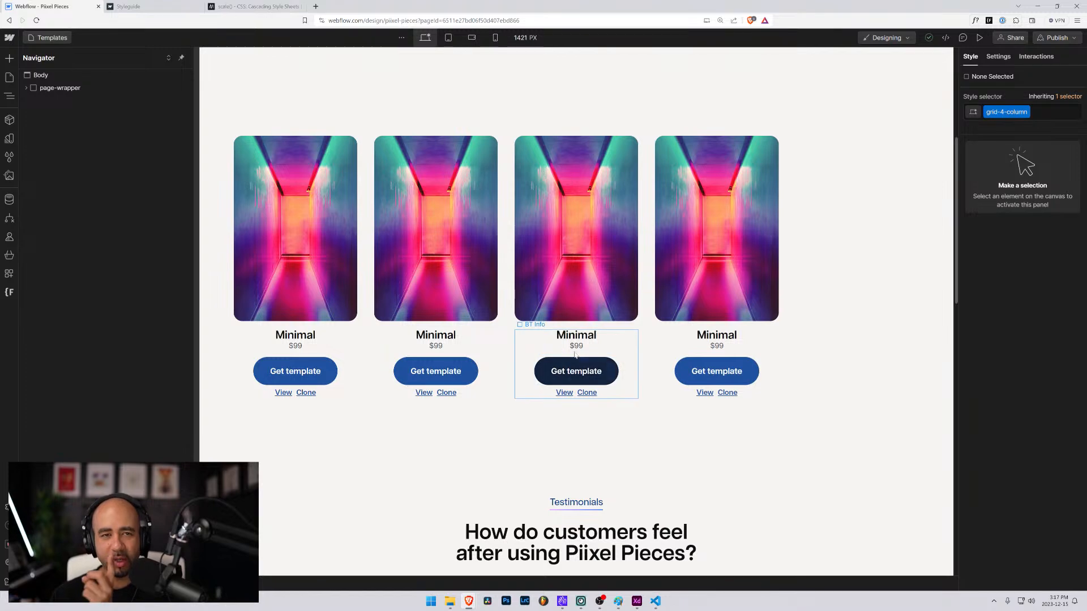
scroll(552, 341, up, 4)
scroll(552, 340, up, 1)
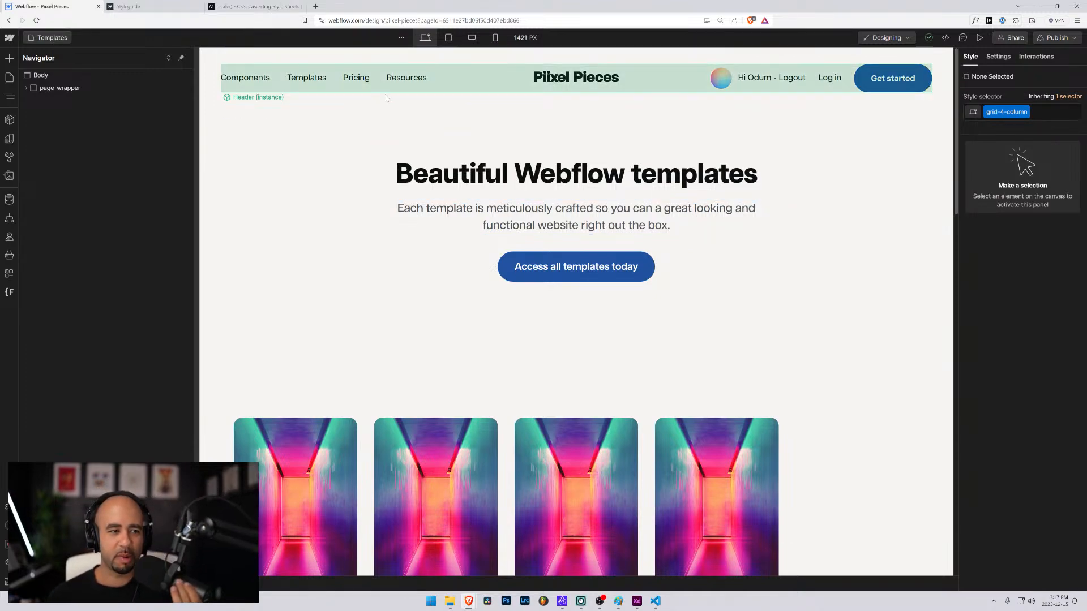
scroll(411, 176, down, 4)
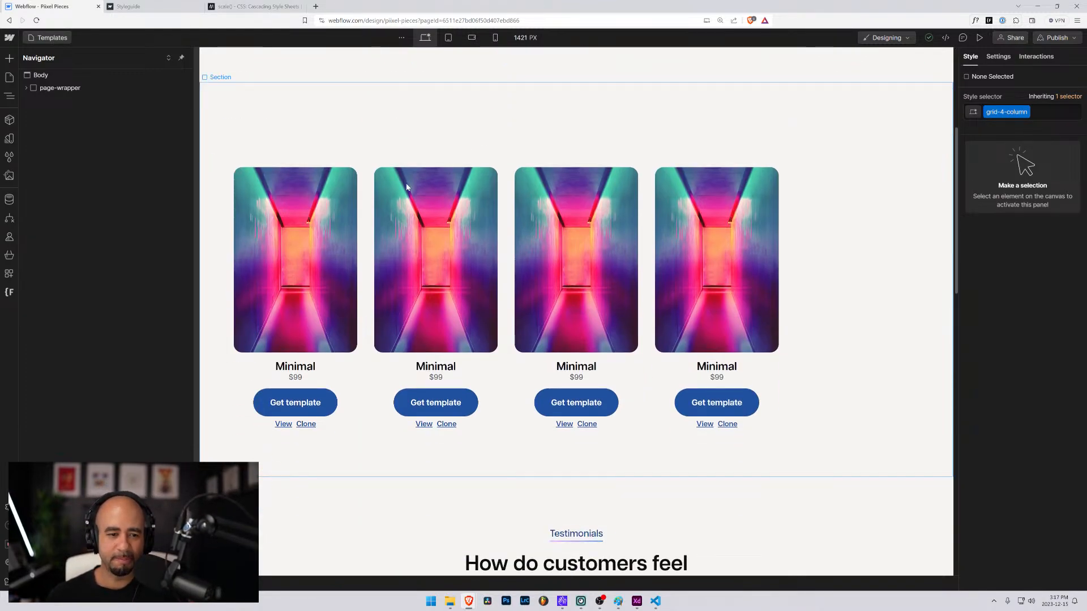
scroll(407, 187, up, 4)
scroll(407, 187, down, 8)
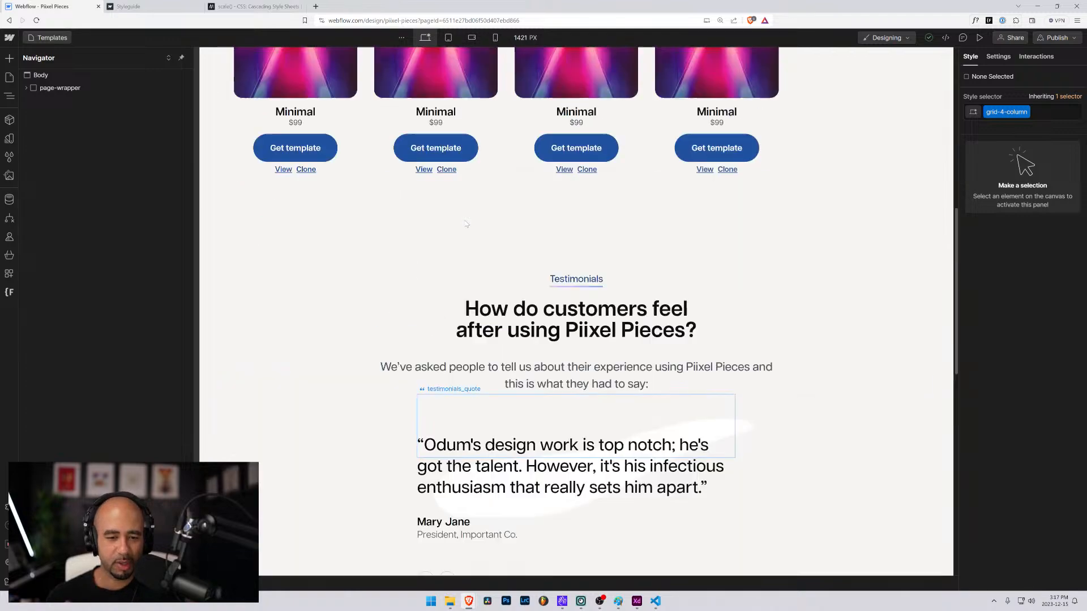
scroll(406, 187, up, 6)
Open the Login page from the site's static pages.
click(45, 38)
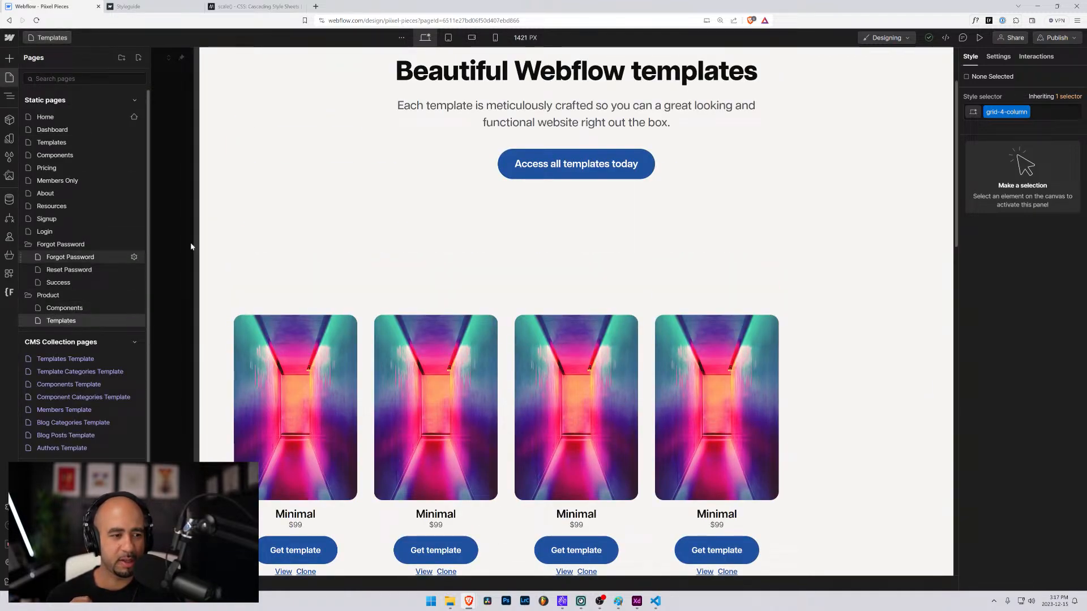
scroll(437, 220, up, 2)
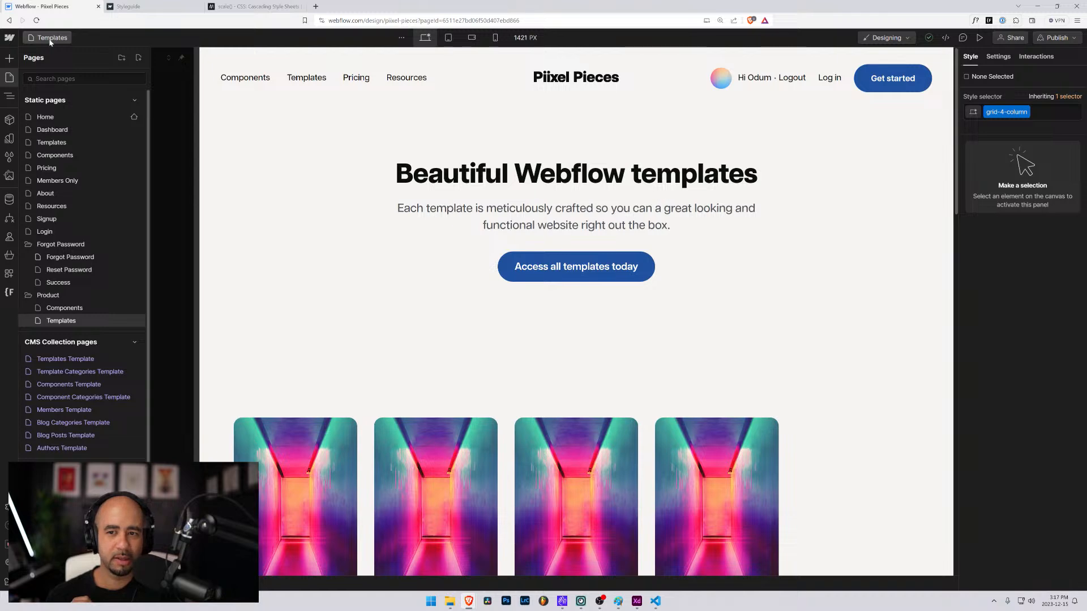
click(50, 38)
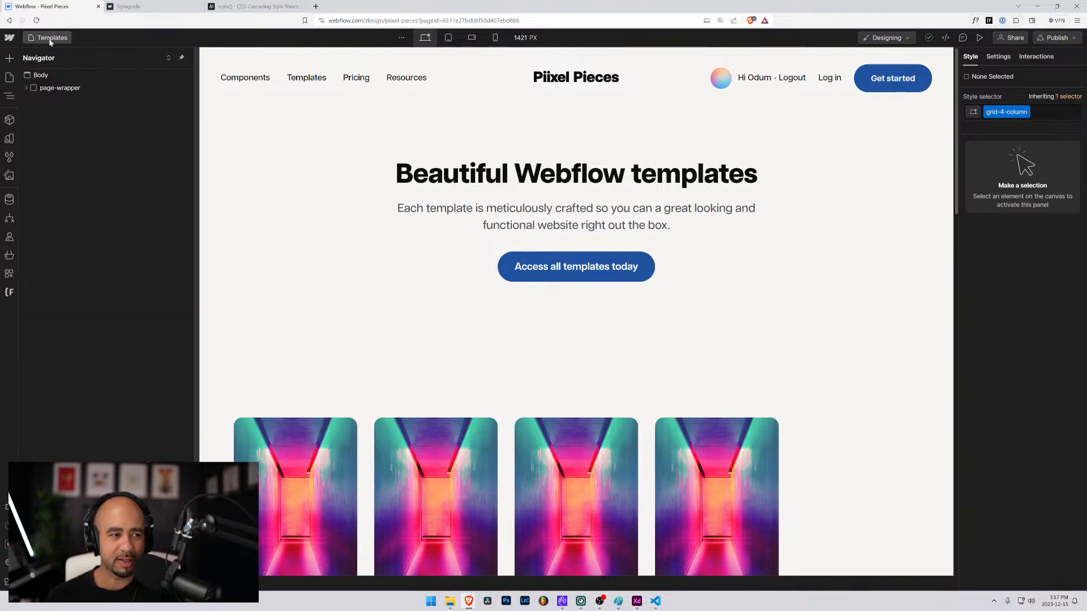
click(50, 41)
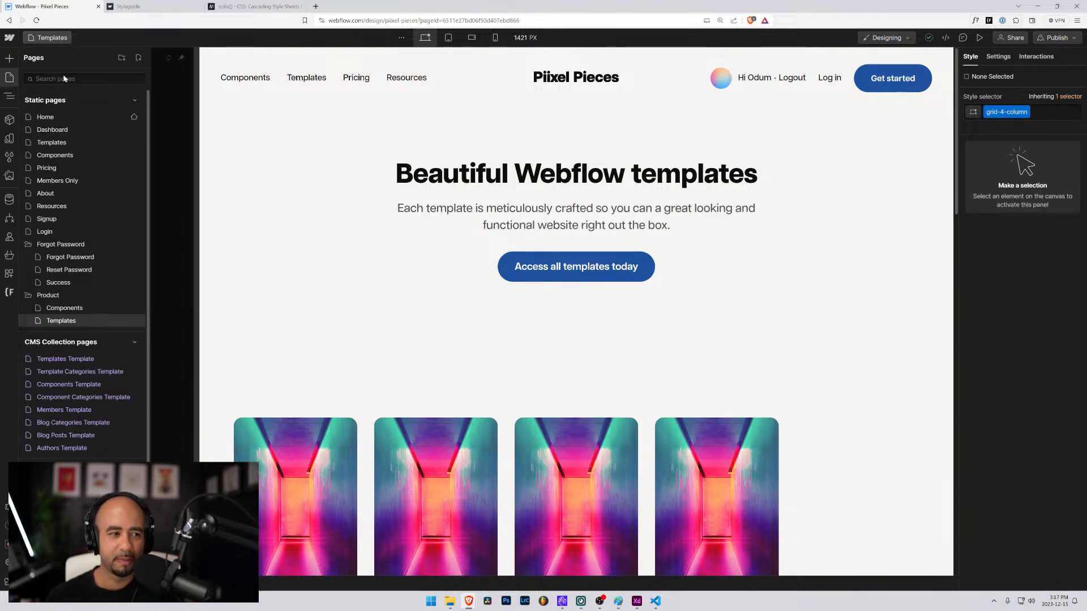
click(82, 231)
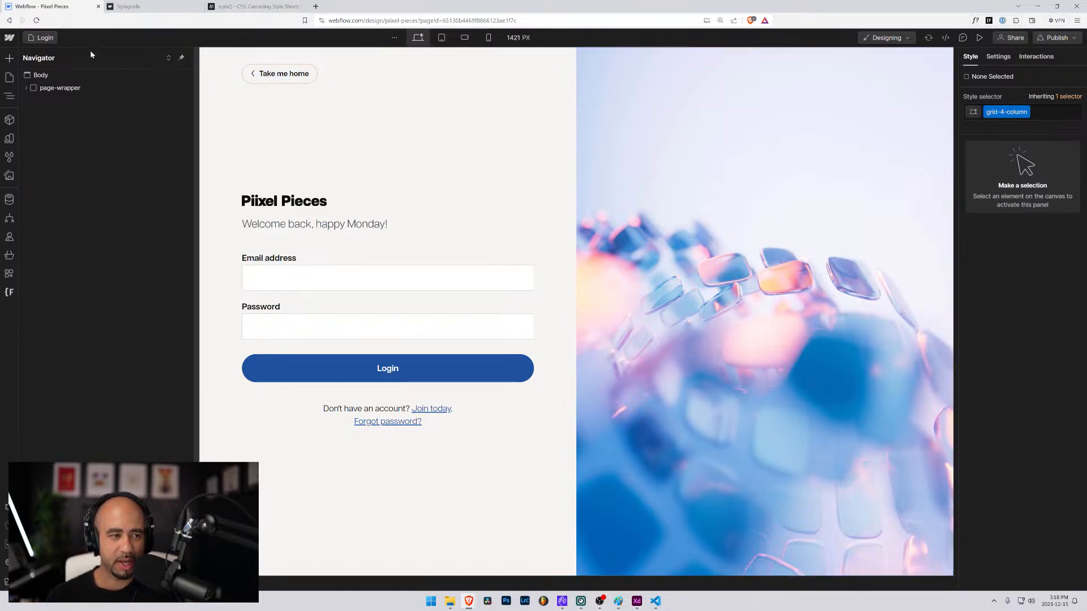
Open the Forgot Password page and inspect its "Reset your password." heading.
click(45, 38)
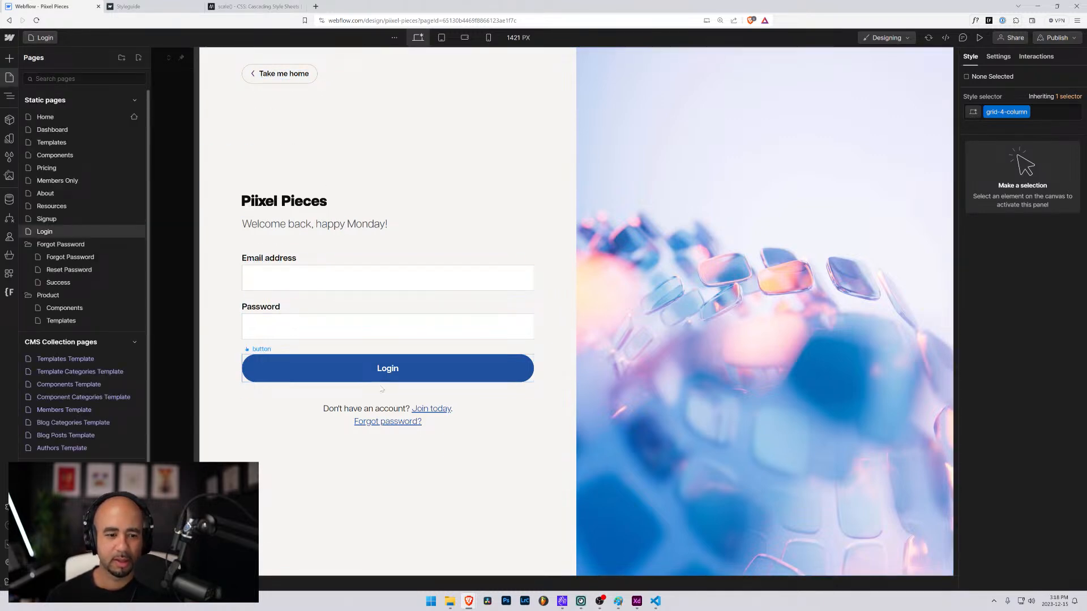
click(70, 257)
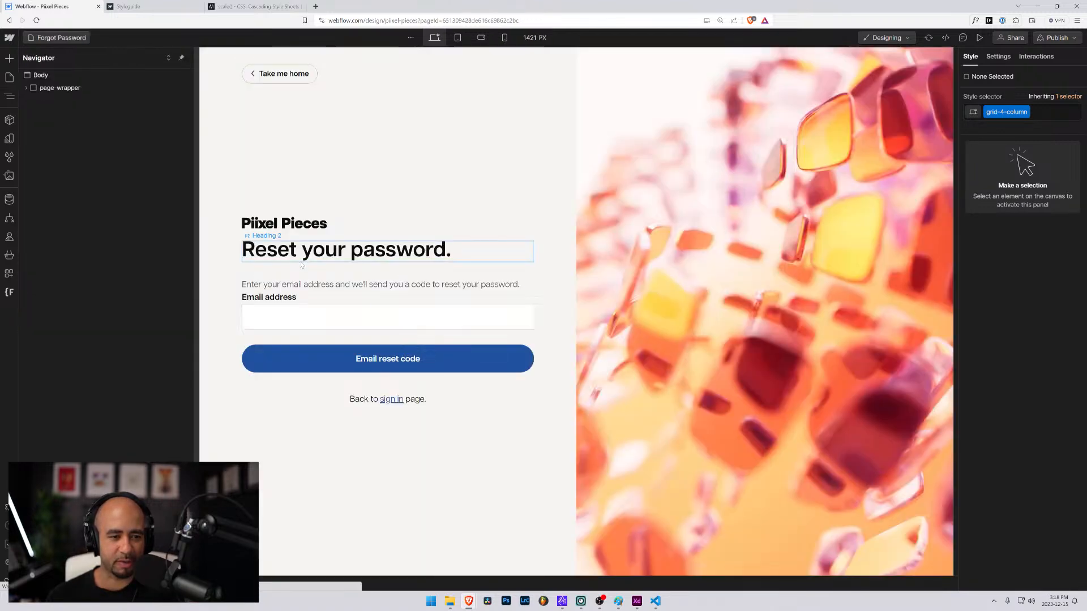
click(339, 251)
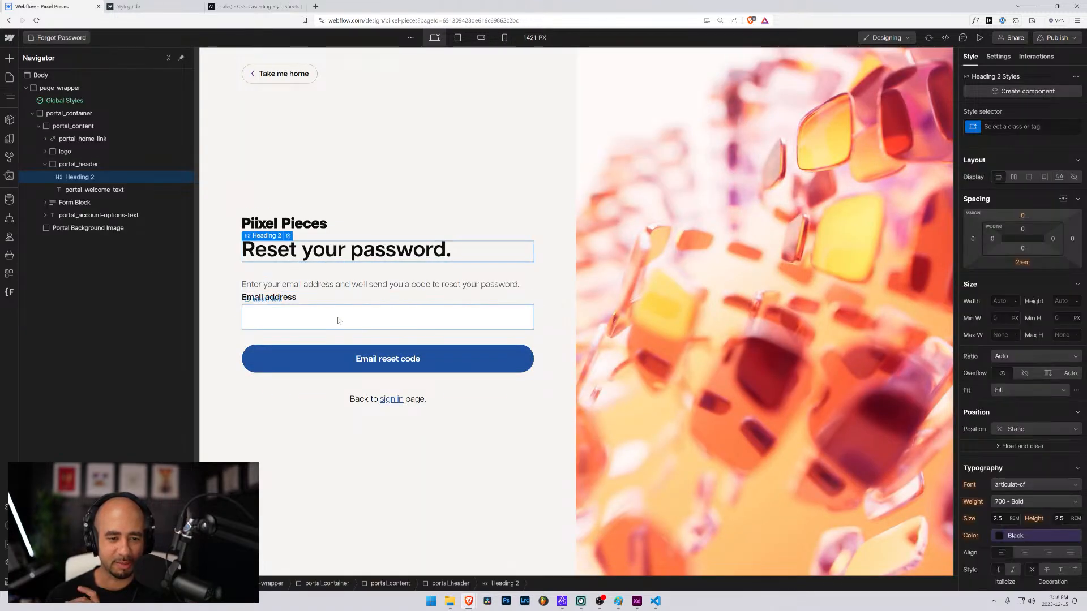
Open the Reset Password page and the Success page in the Forgot Password folder to view their layouts.
click(66, 39)
click(82, 271)
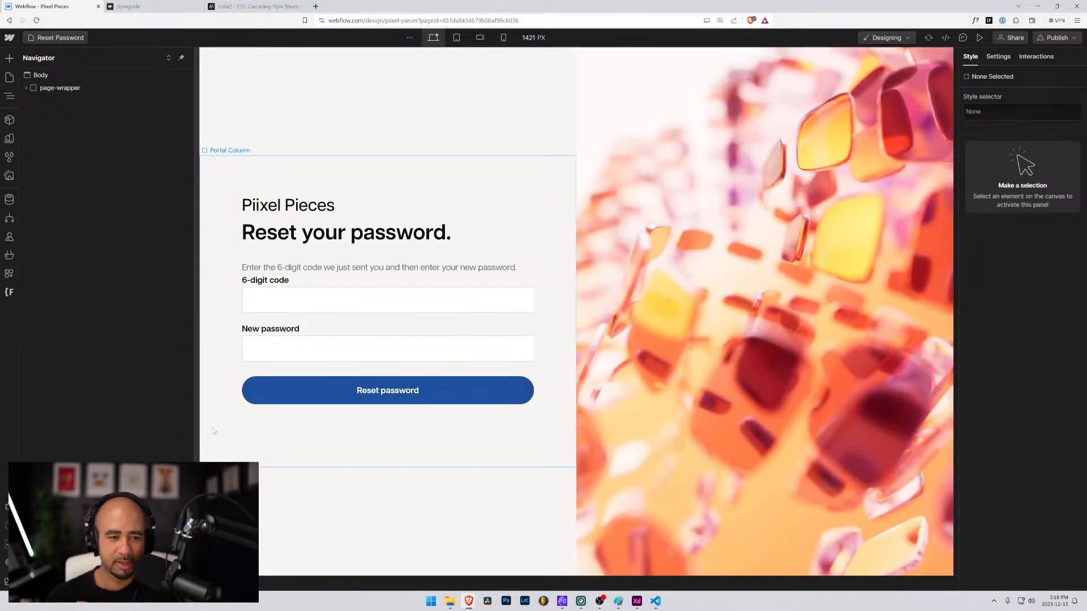
click(81, 37)
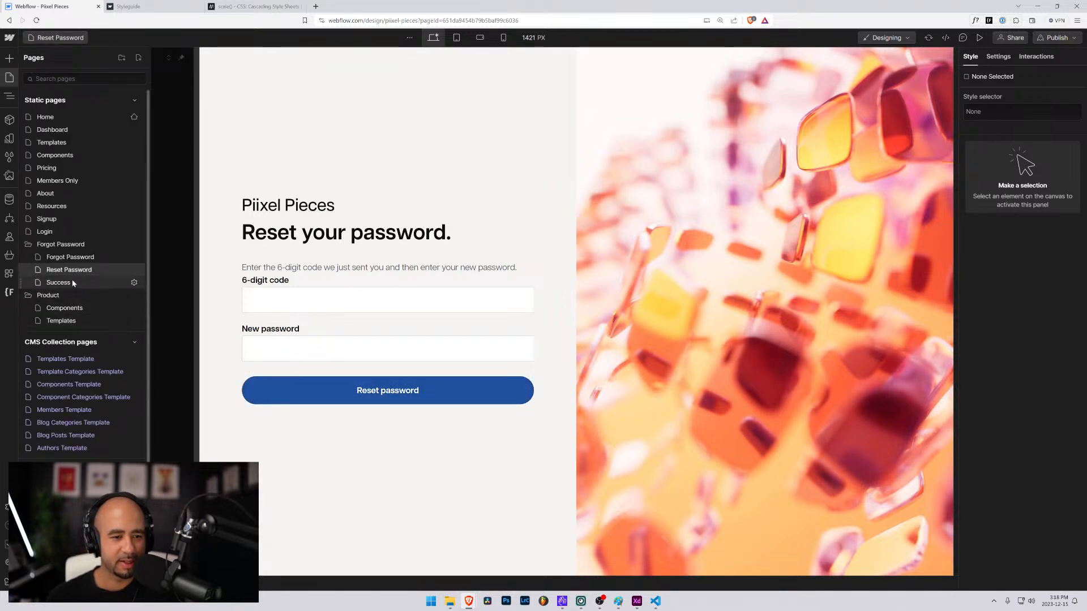
click(73, 283)
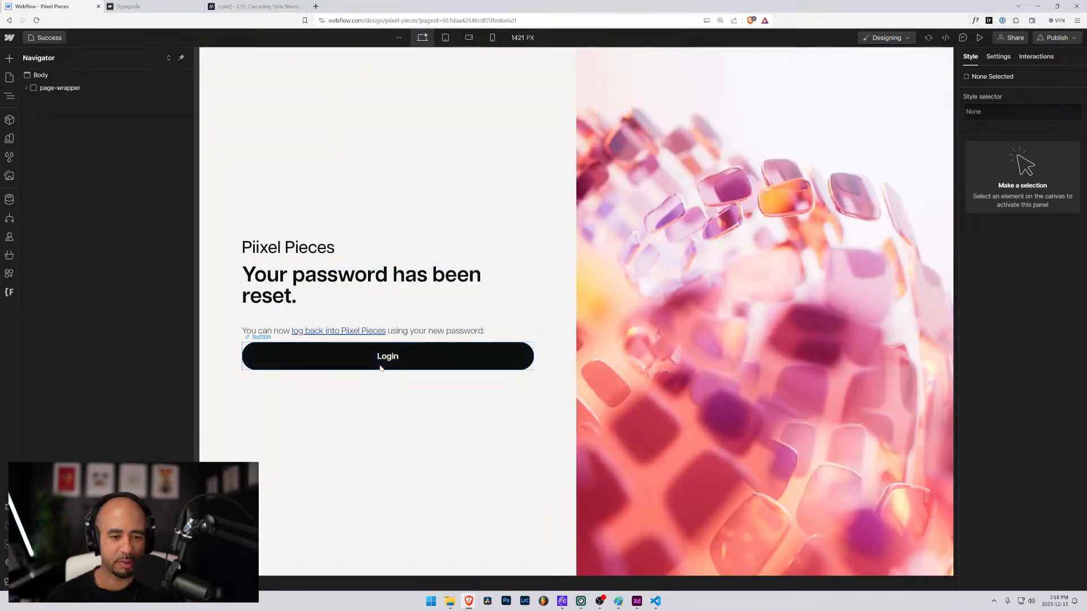
Open the Signup page and inspect its "Let's get started." heading and the Logo Placeholder link above it.
click(46, 37)
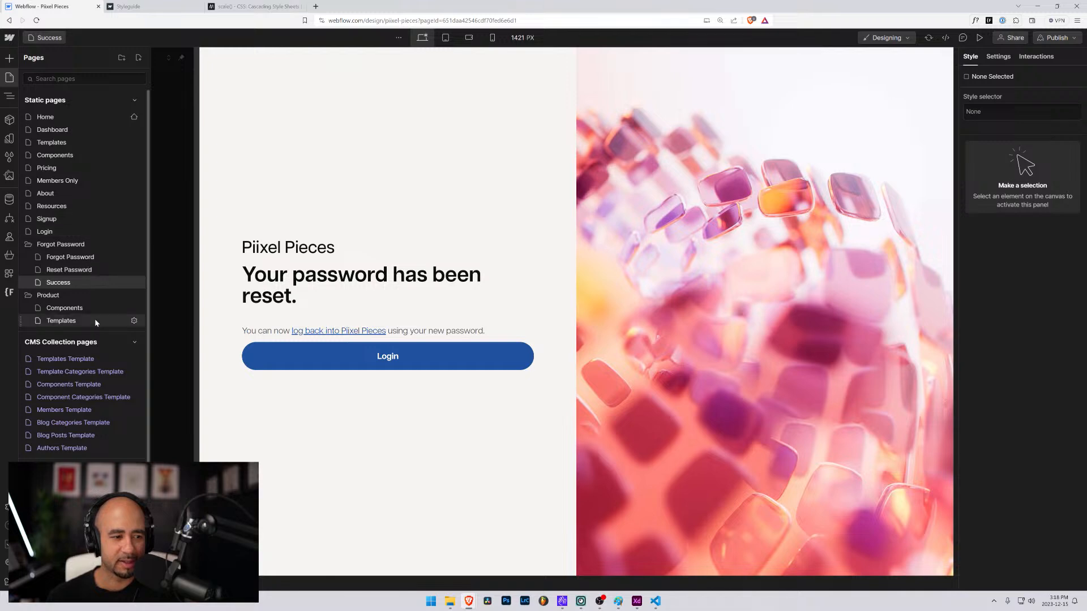
click(46, 219)
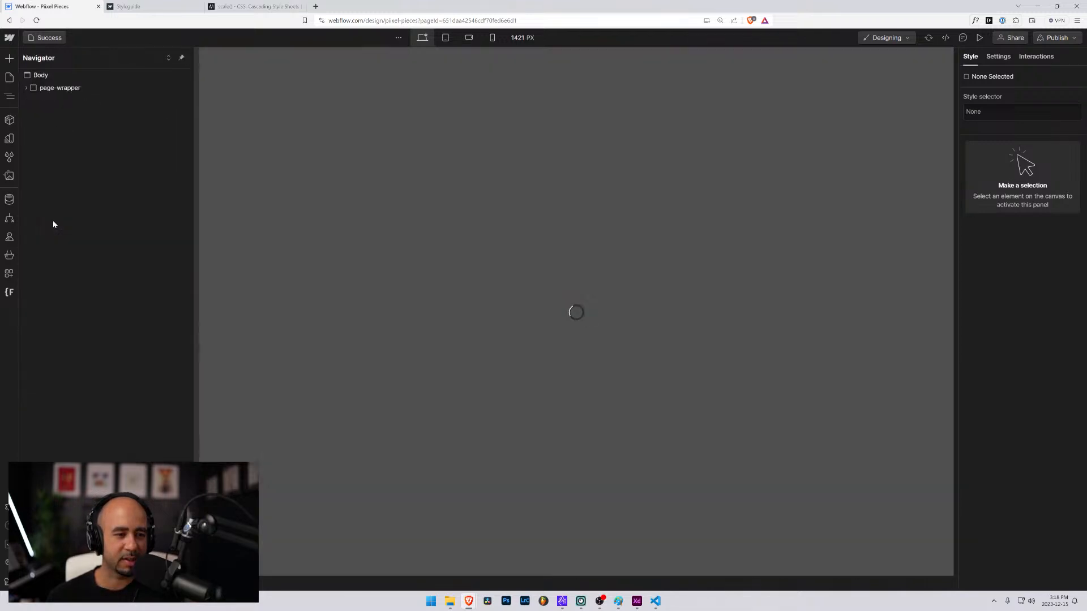
click(496, 209)
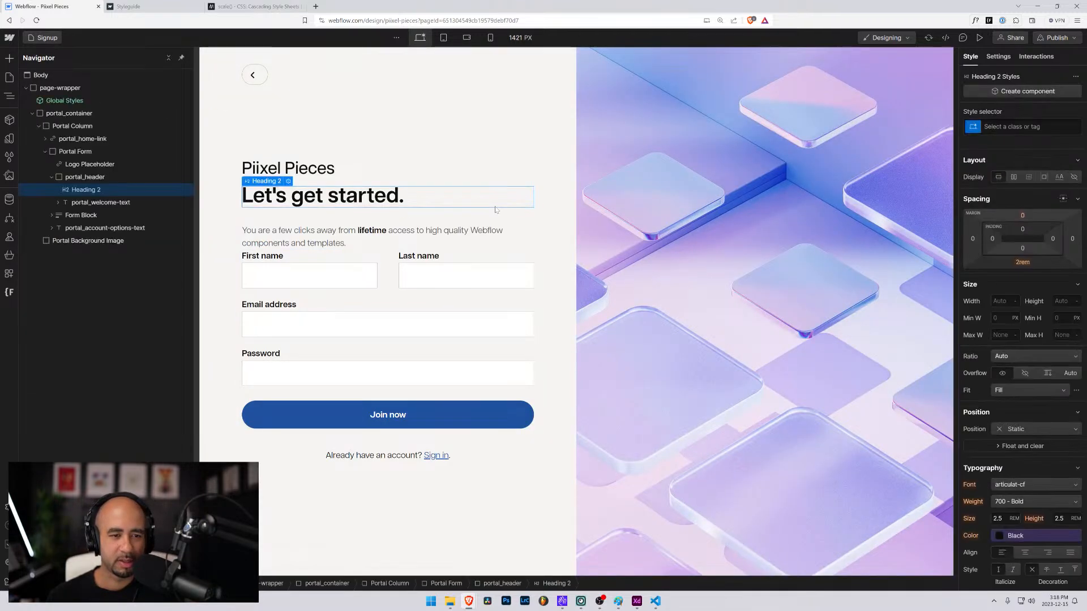
click(86, 164)
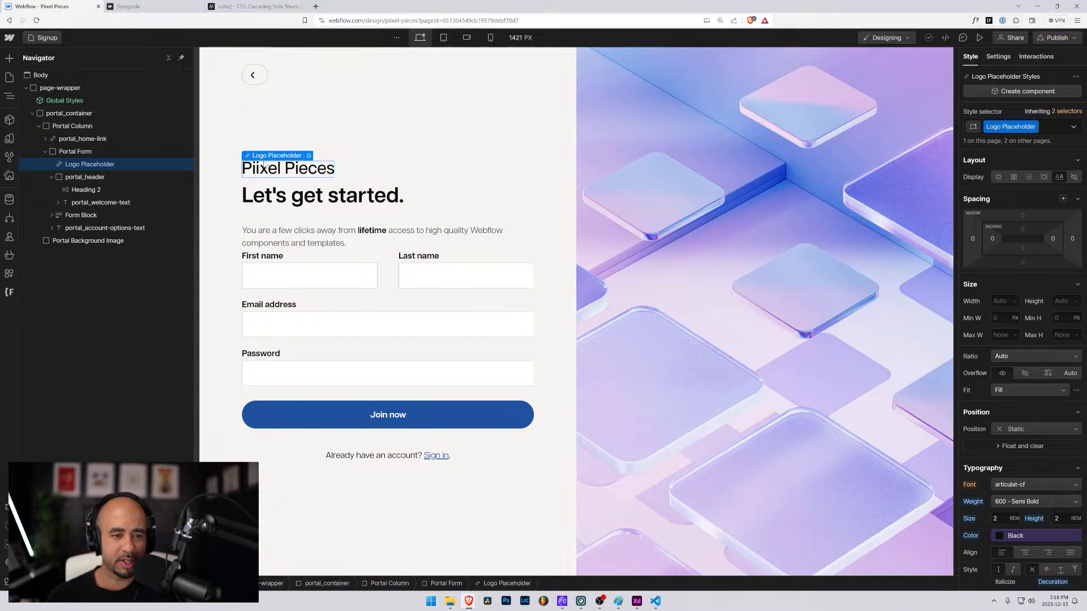
Open the Login page and copy the logo block that wraps its logo_svg.
click(48, 39)
click(57, 232)
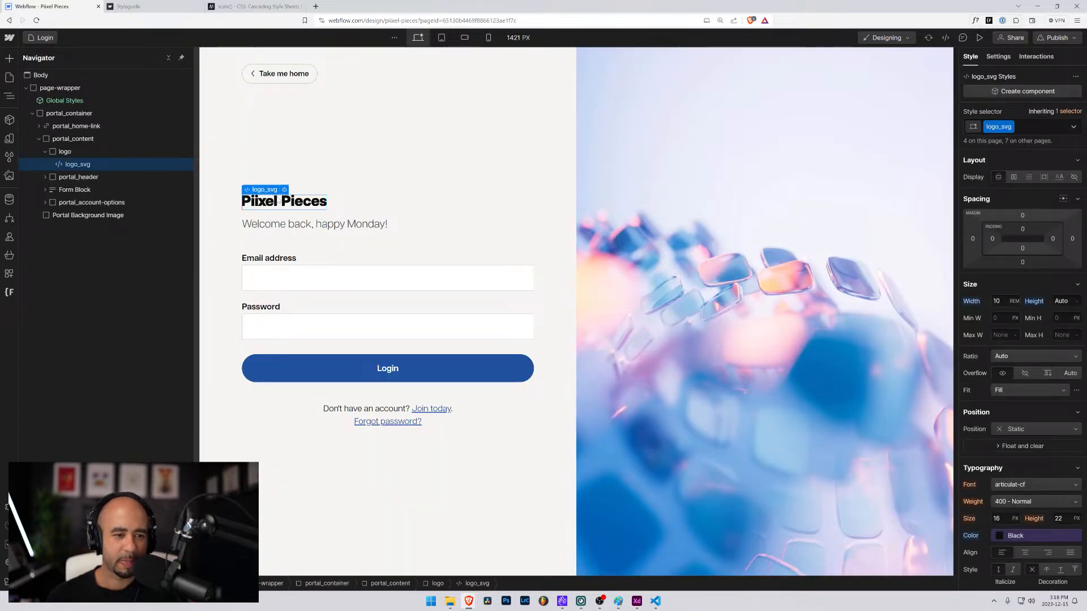
click(63, 151)
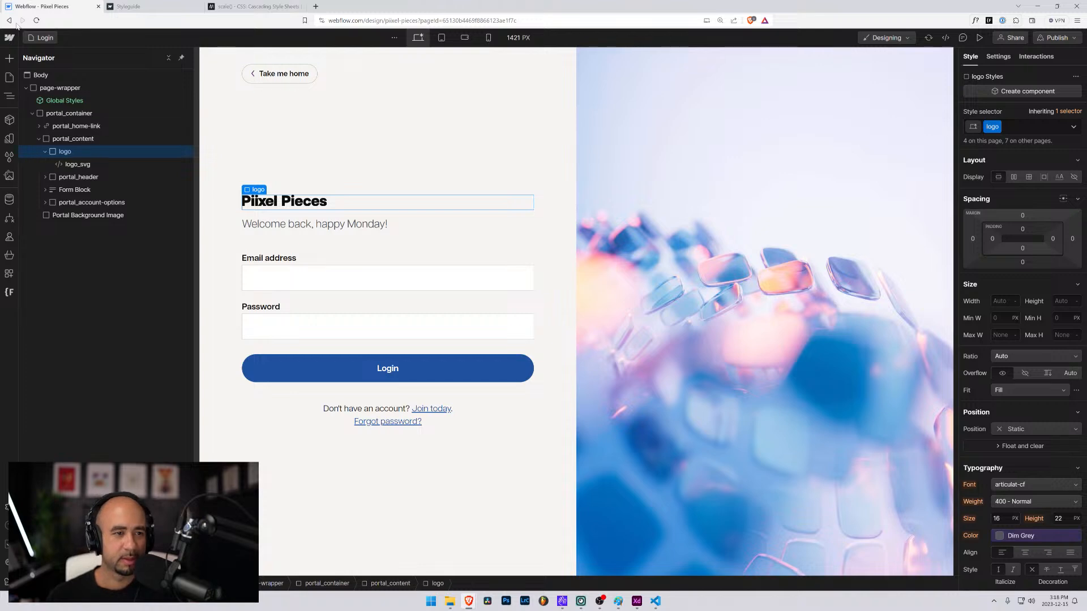
Replace the Signup page's Logo Placeholder with the copied logo block, placed first inside Portal Form.
click(38, 38)
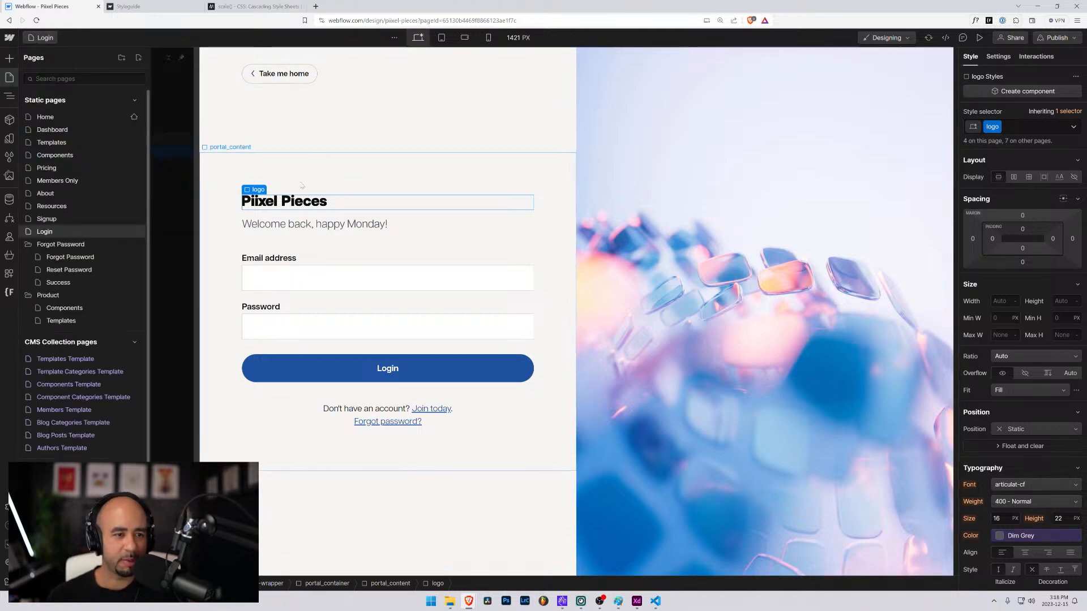
click(51, 222)
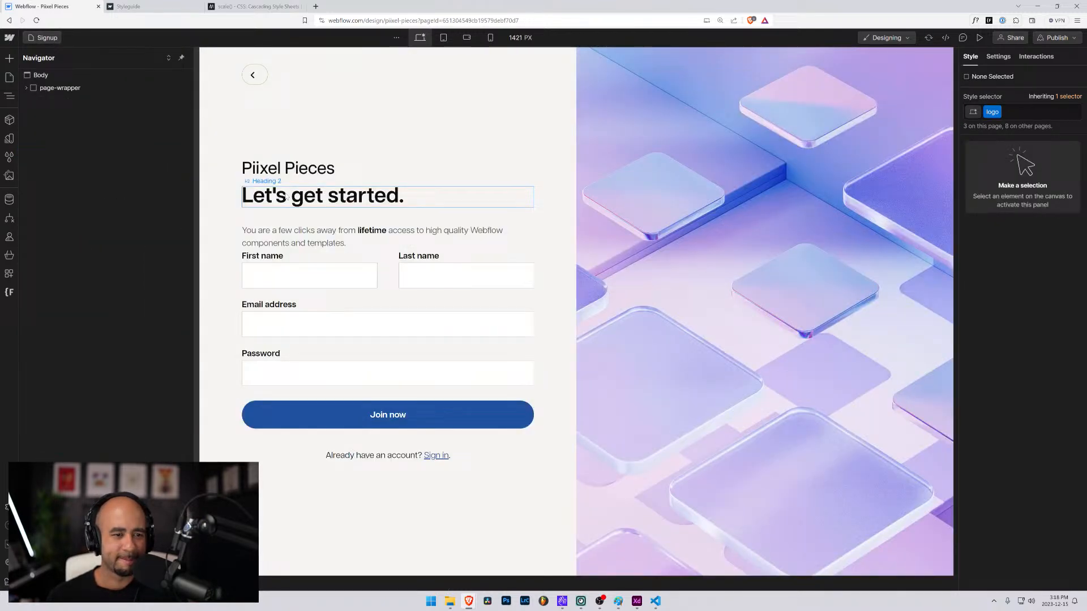
click(308, 196)
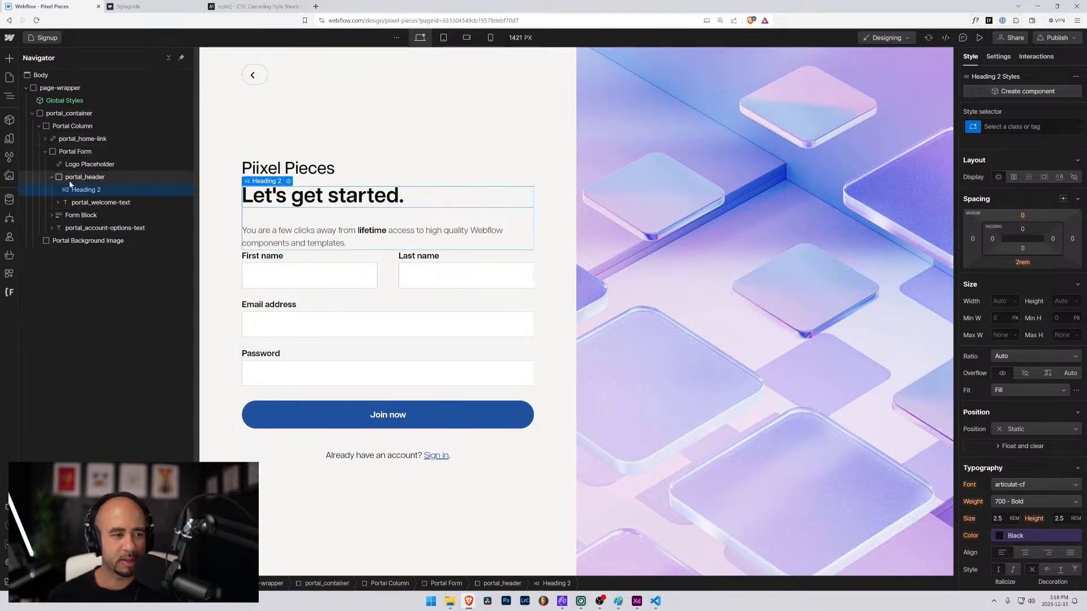
click(76, 153)
key(ctrl+v)
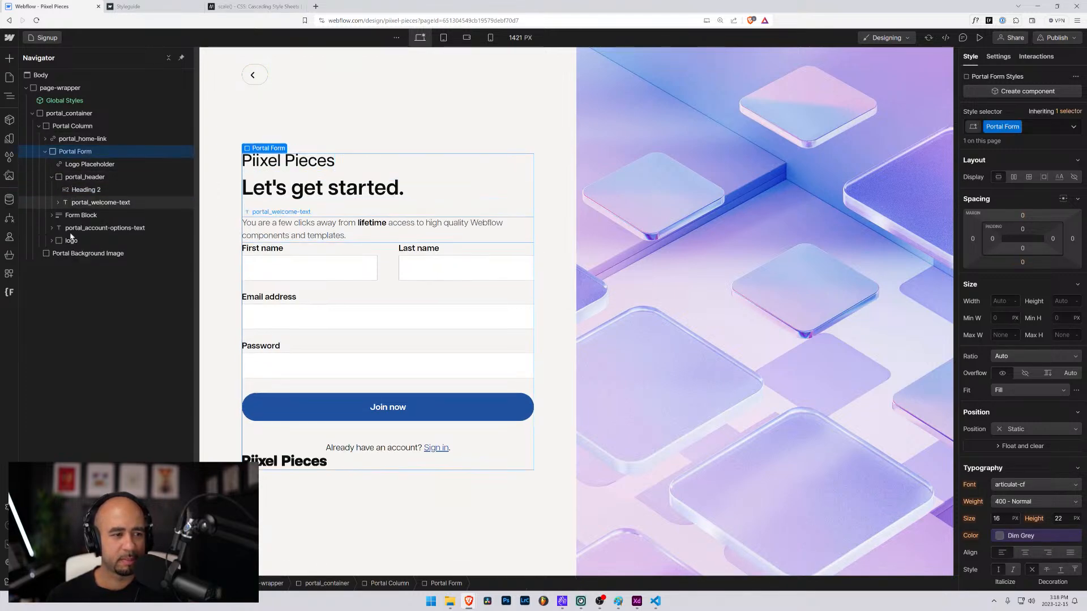
drag(71, 241, 83, 158)
click(83, 178)
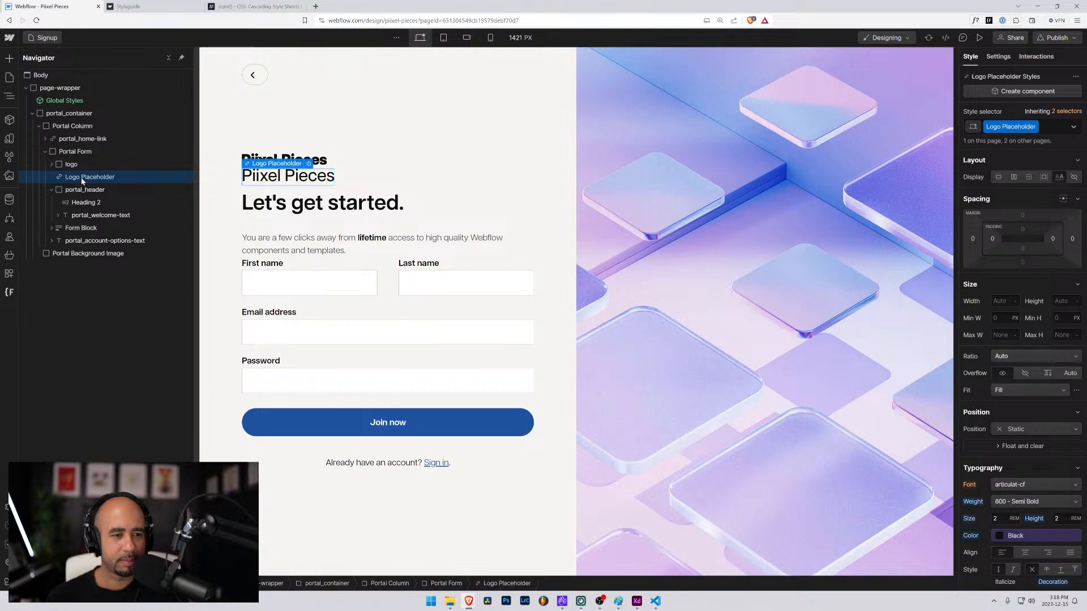
key(Delete)
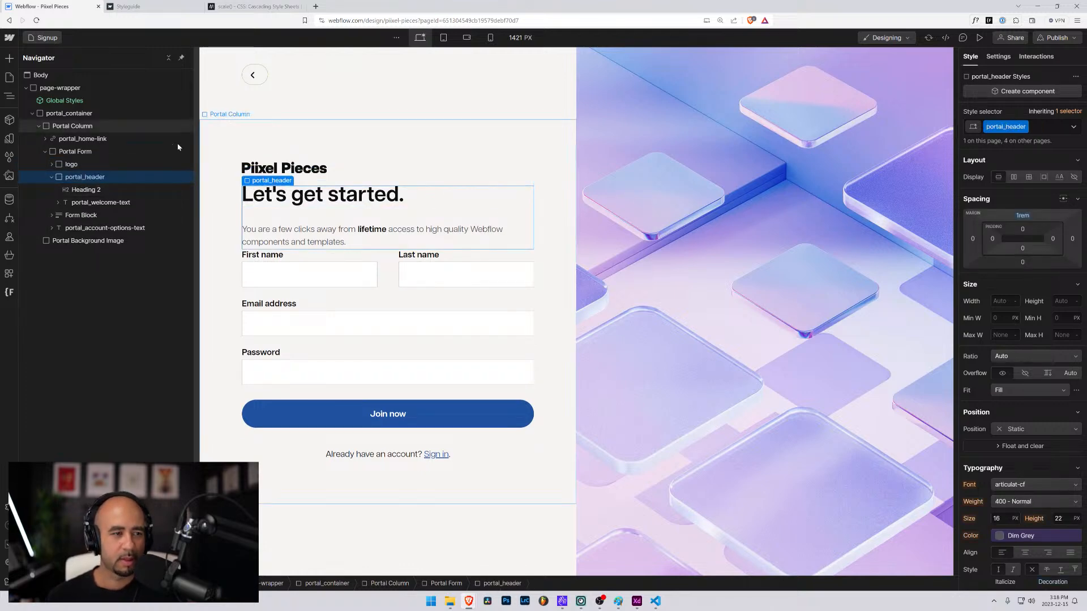
Open the Login page and copy its "Take me home" portal_home-link.
click(47, 38)
click(62, 231)
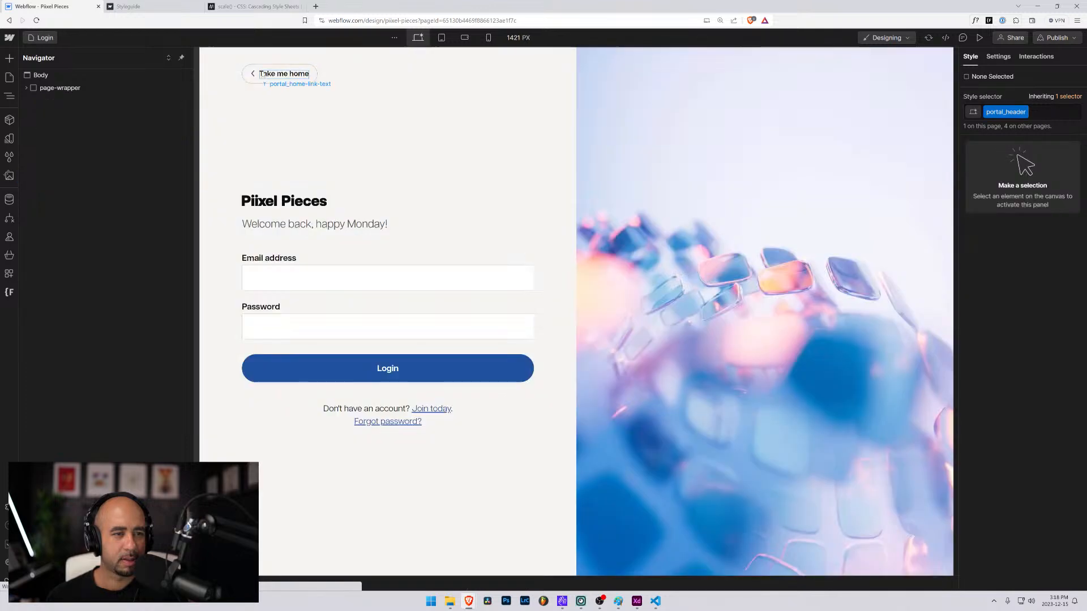
click(280, 74)
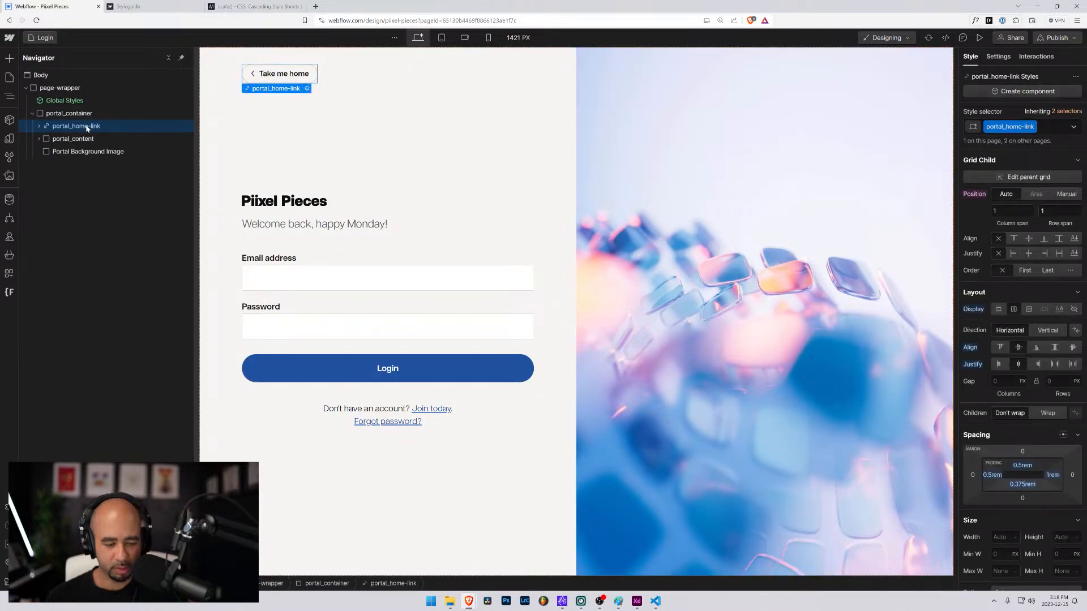
Replace the arrow-only portal_home-link in the Signup page's Portal Column with the copied "Take me home" link, placed above Portal Form.
click(45, 38)
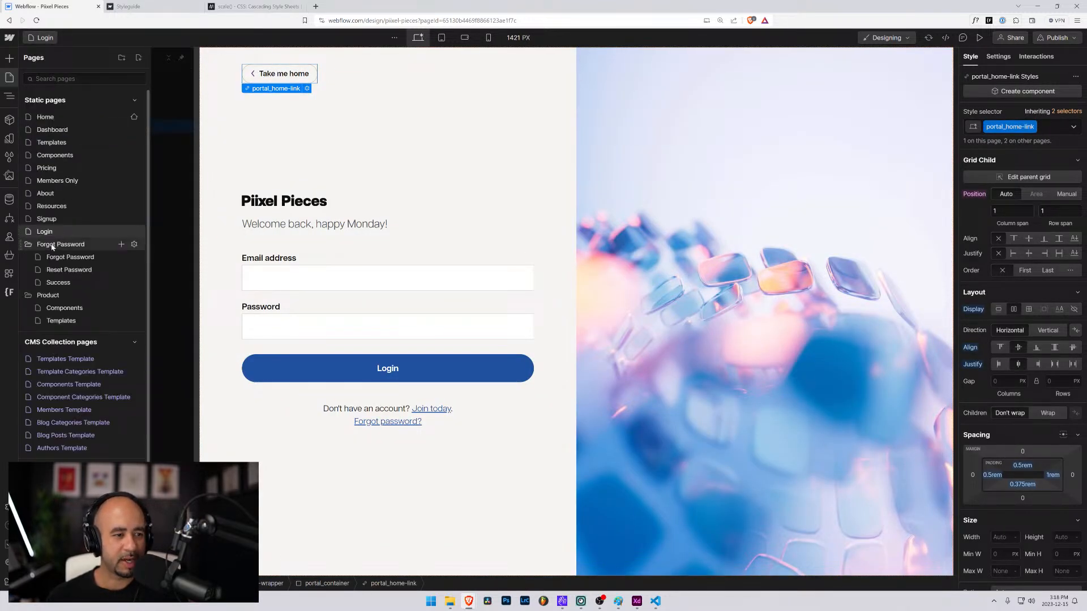
click(48, 219)
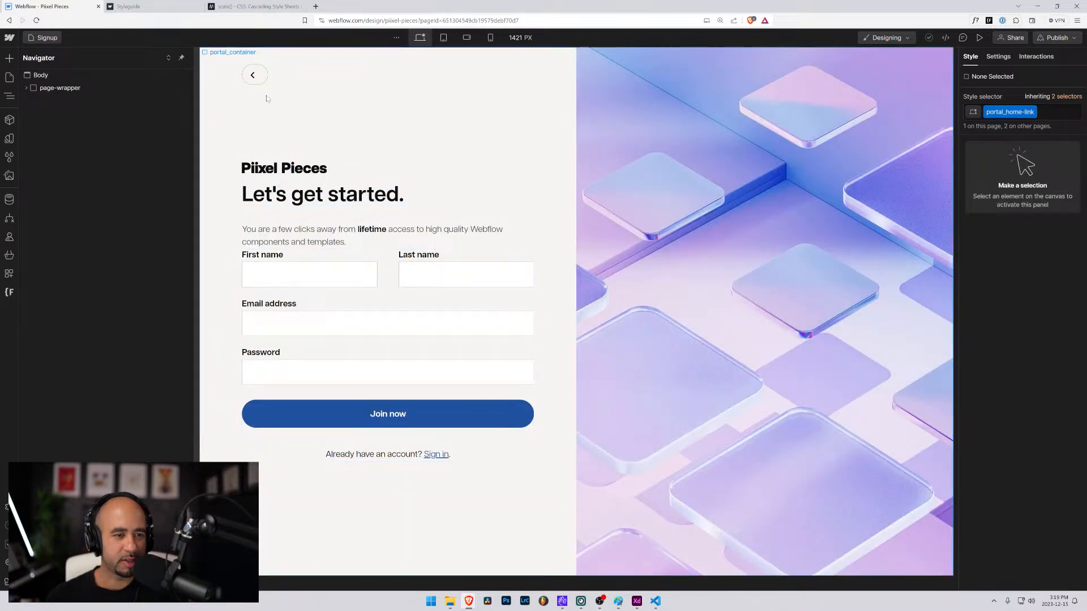
click(259, 80)
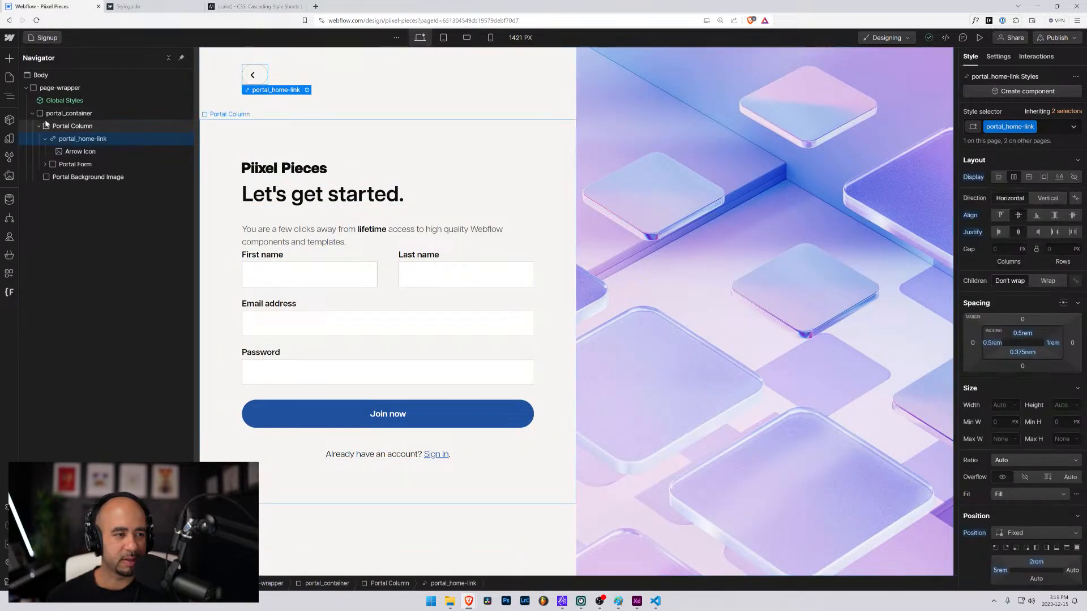
click(69, 127)
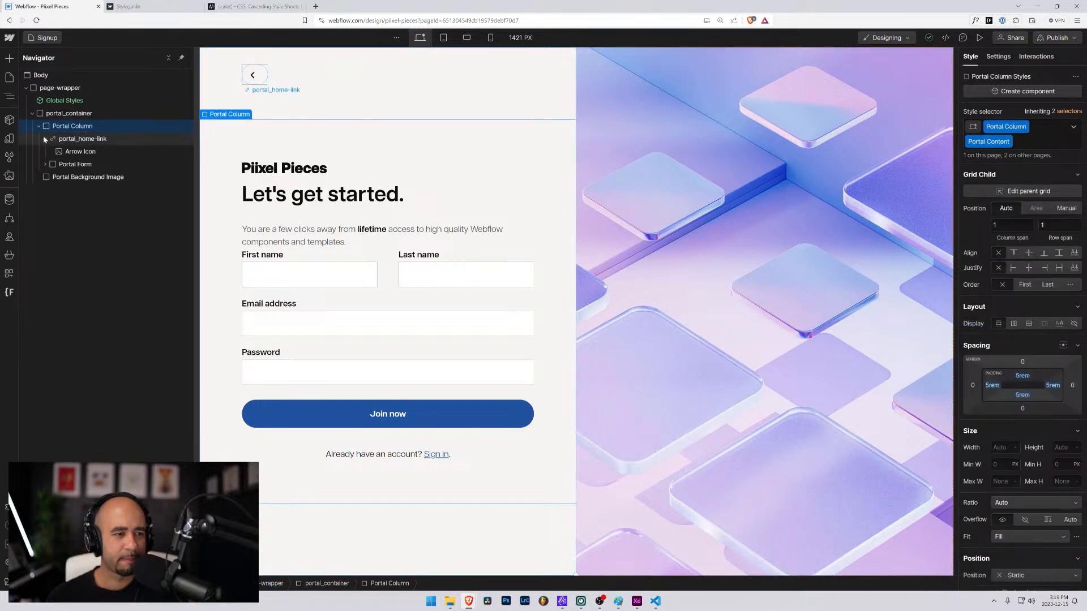
key(ctrl+v)
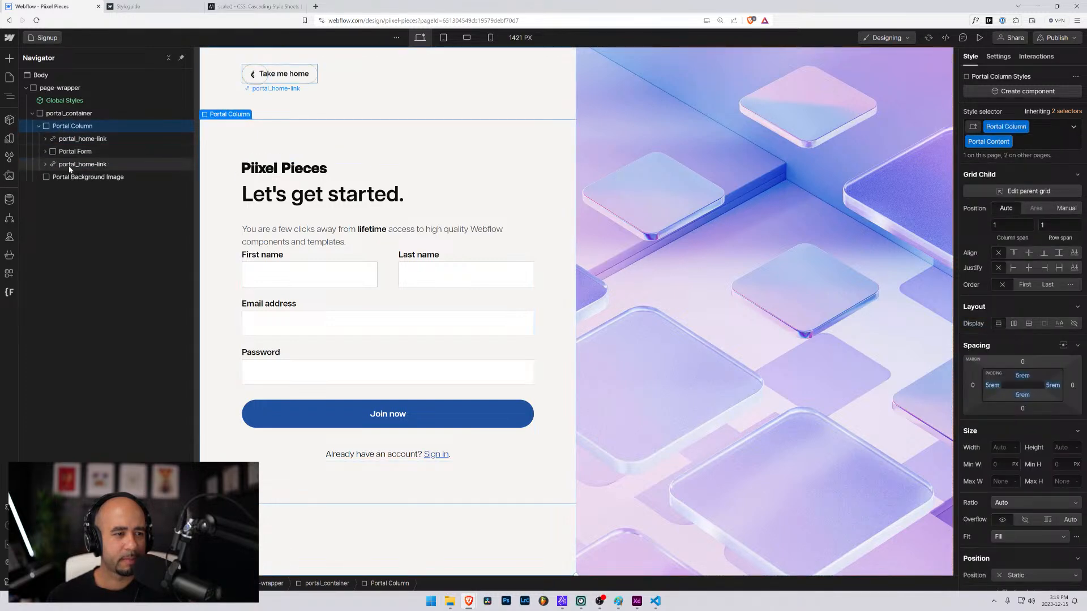
click(79, 152)
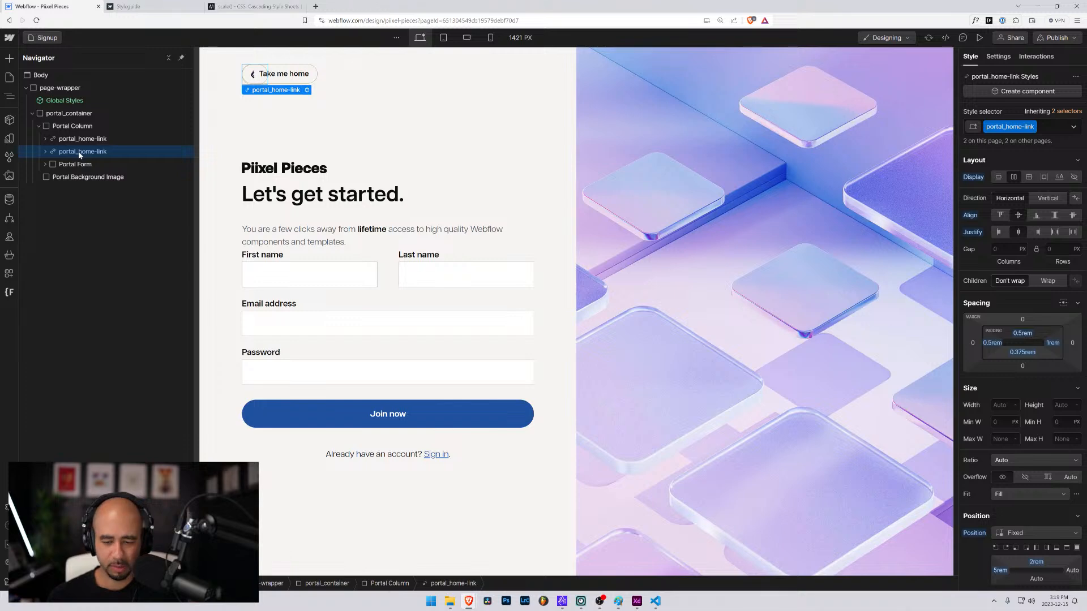
key(Delete)
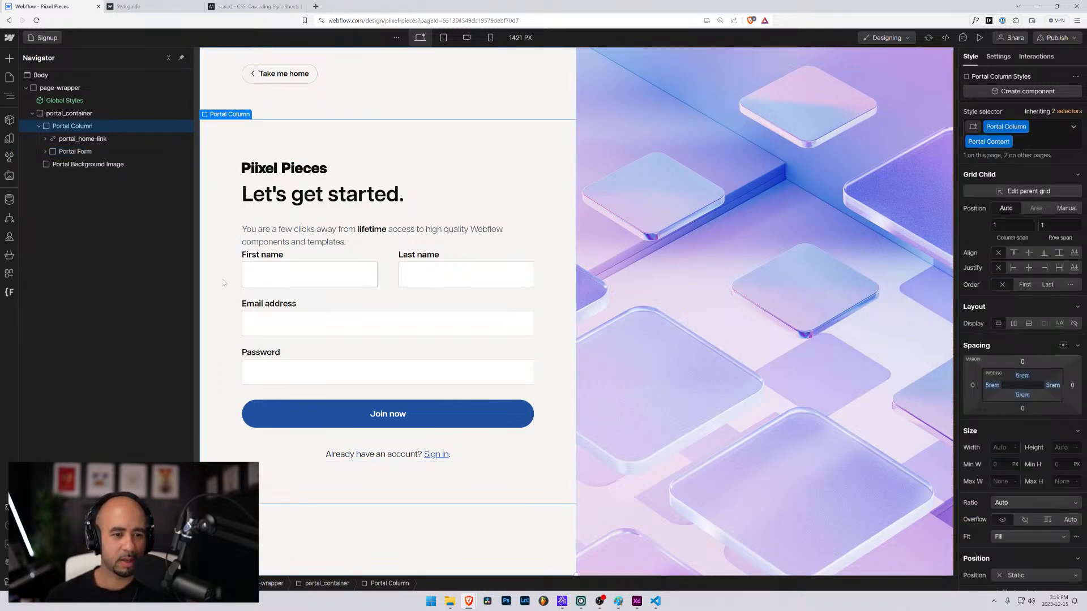
Select the "Let's get started." heading in the Signup page's portal_header.
click(339, 198)
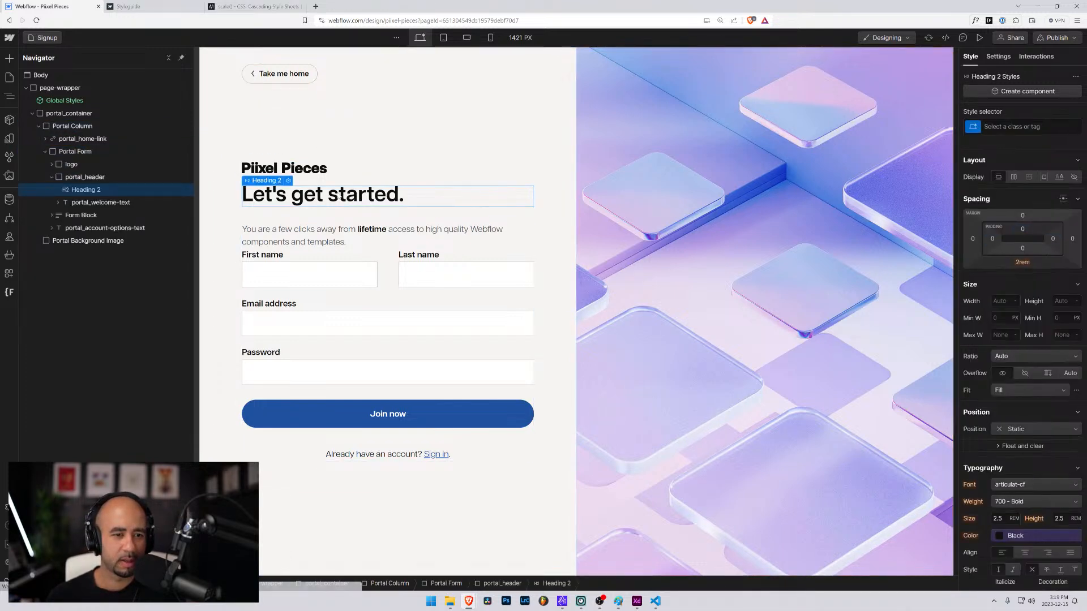